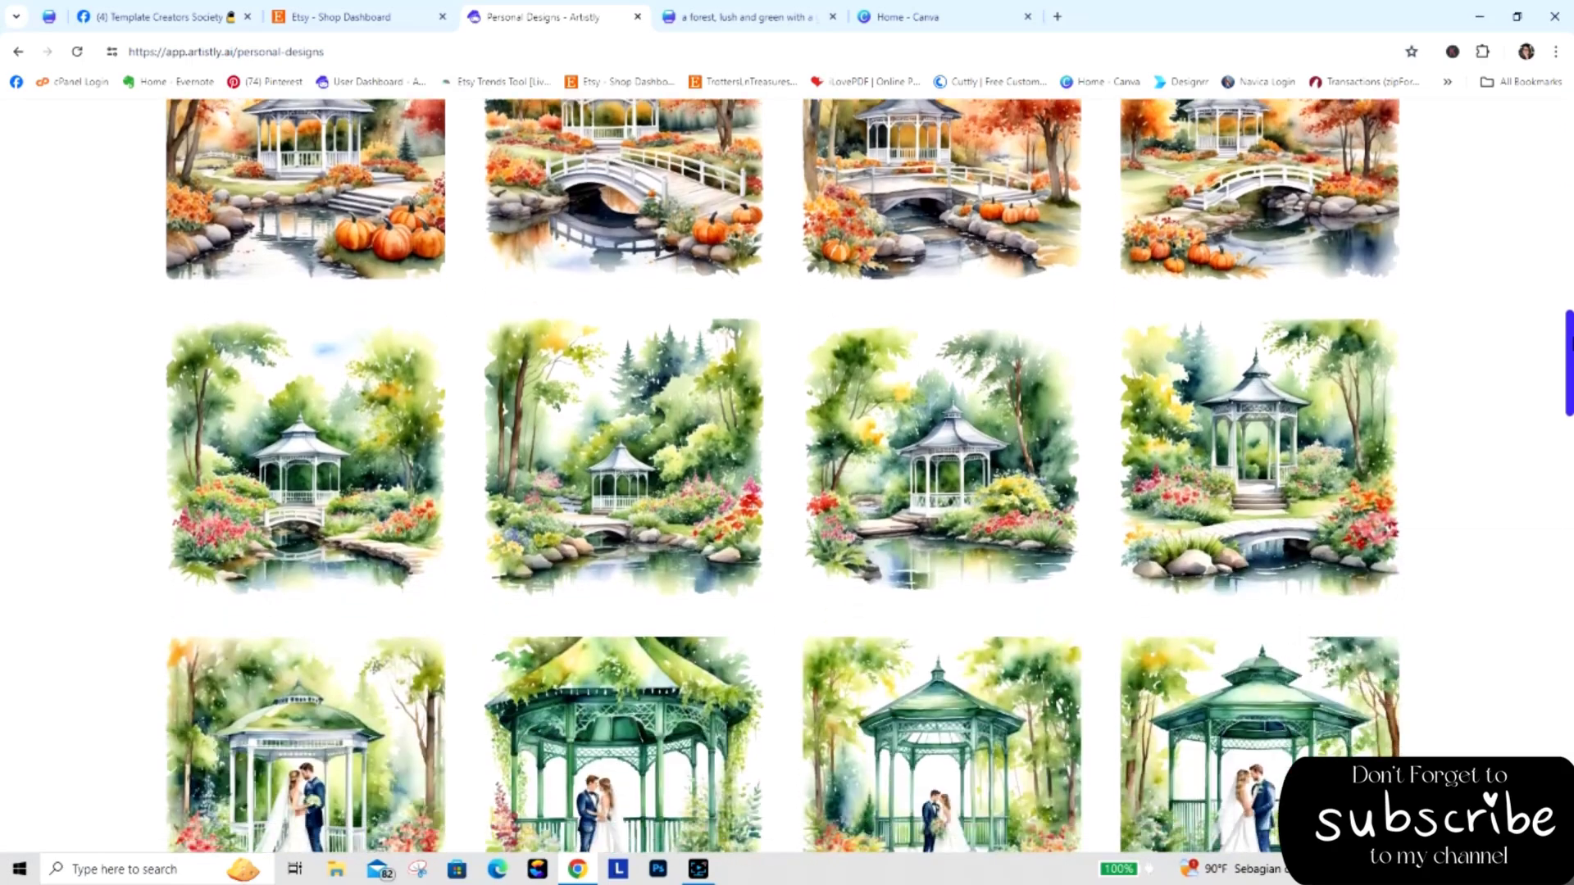
Download the four gazebo designs with red-and-white patriotic decorations from the personal designs gallery.
{"action": "scroll", "coordinate": [787, 475], "scroll_direction": "down", "scroll_amount": 16}
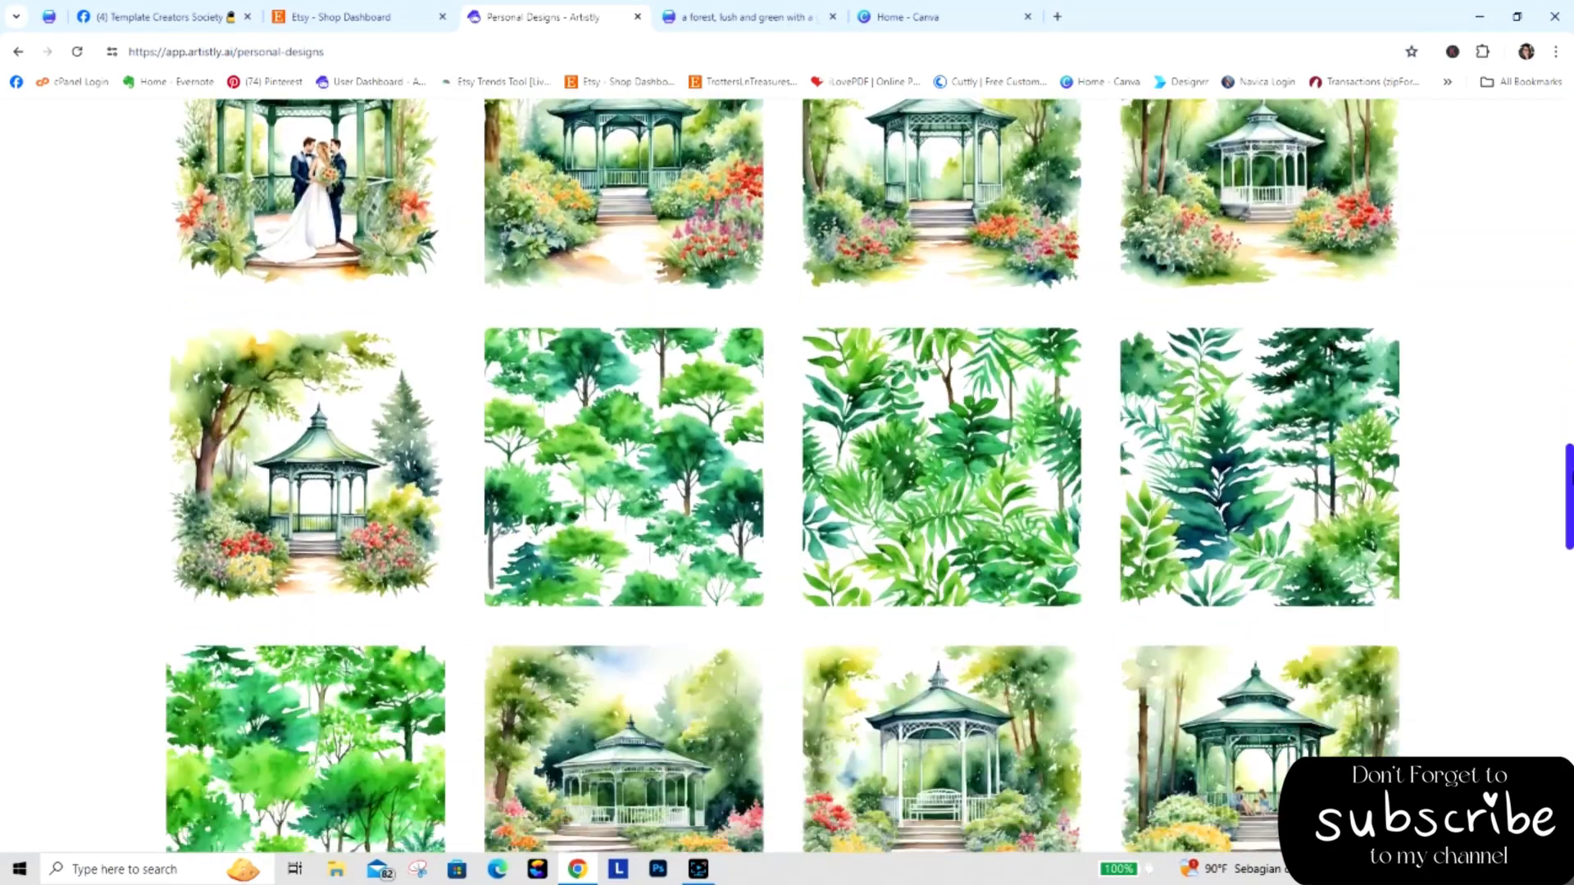
{"action": "scroll", "coordinate": [787, 475], "scroll_direction": "down", "scroll_amount": 7}
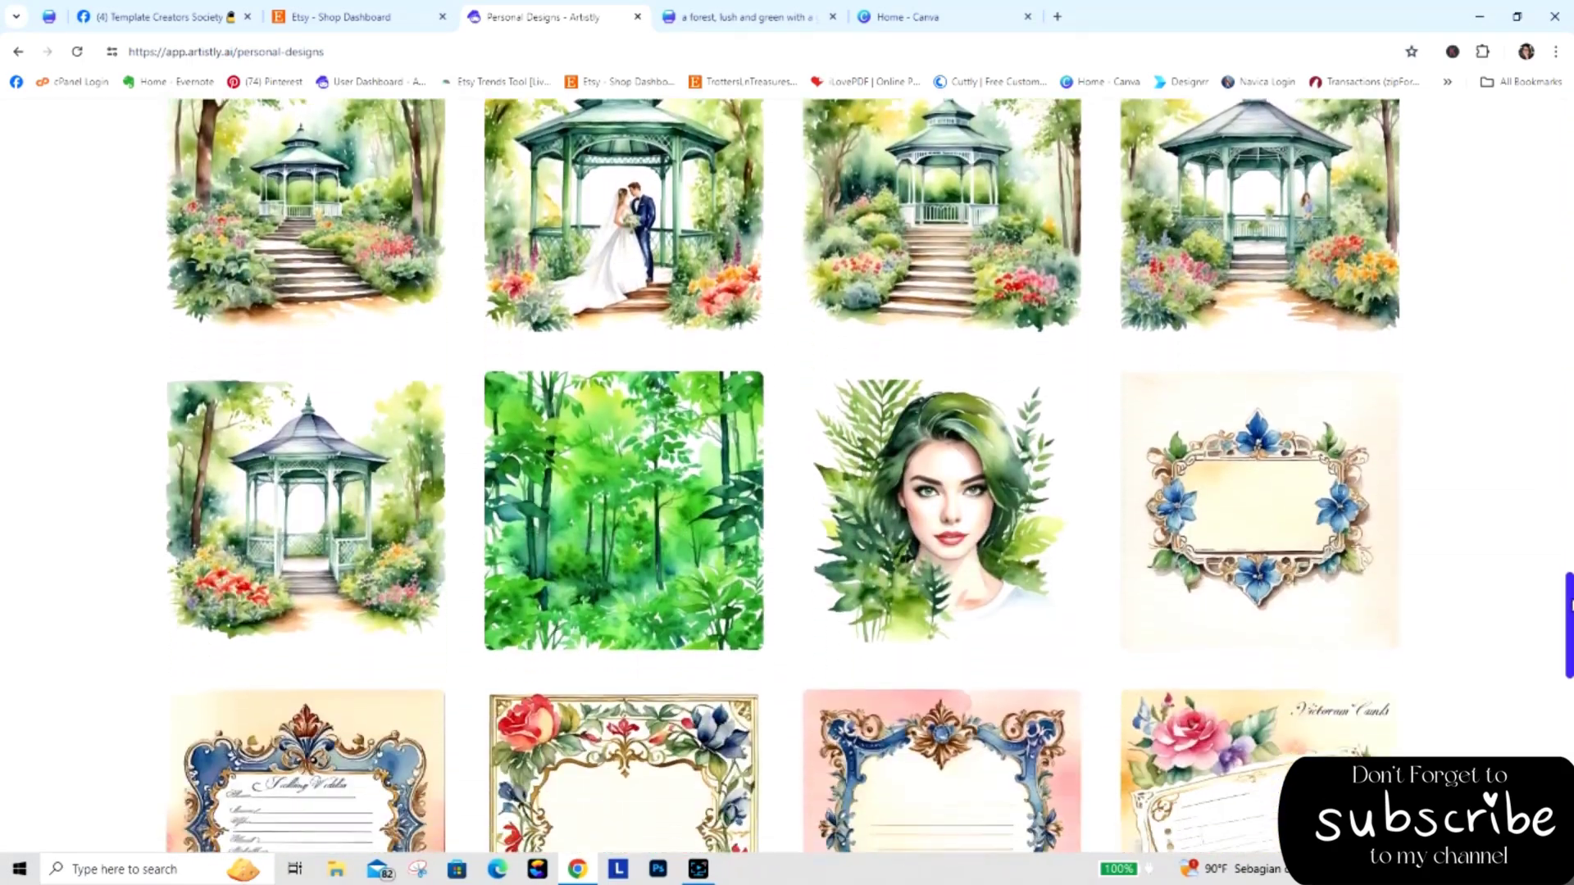
{"action": "left_click_drag", "start_coordinate": [1565, 590], "coordinate": [1549, 238]}
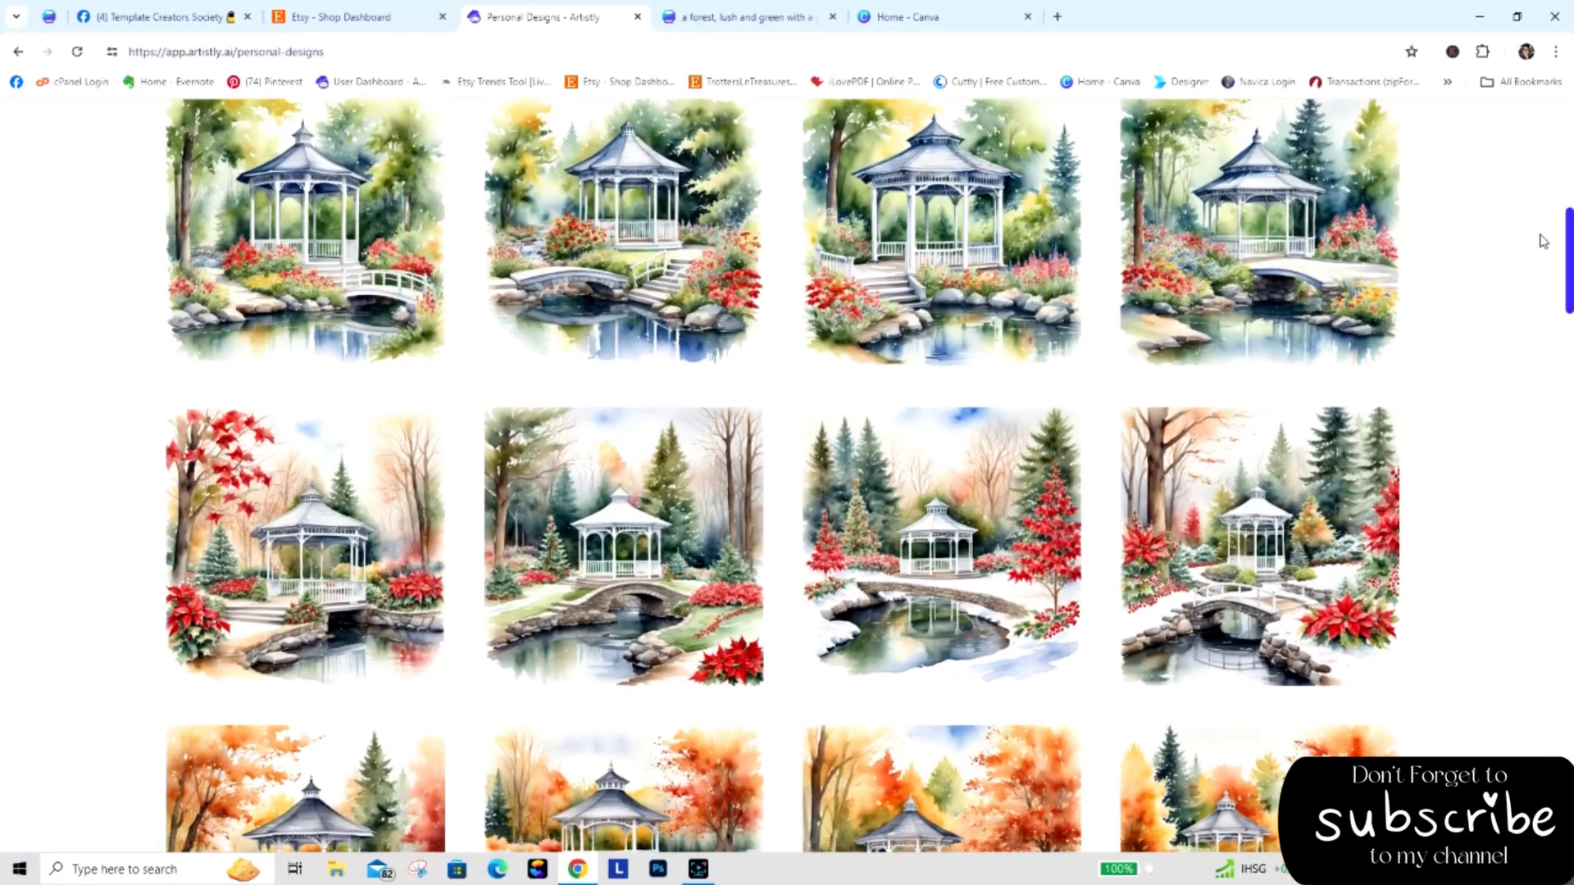
{"action": "scroll", "coordinate": [1529, 221], "scroll_direction": "up", "scroll_amount": 5}
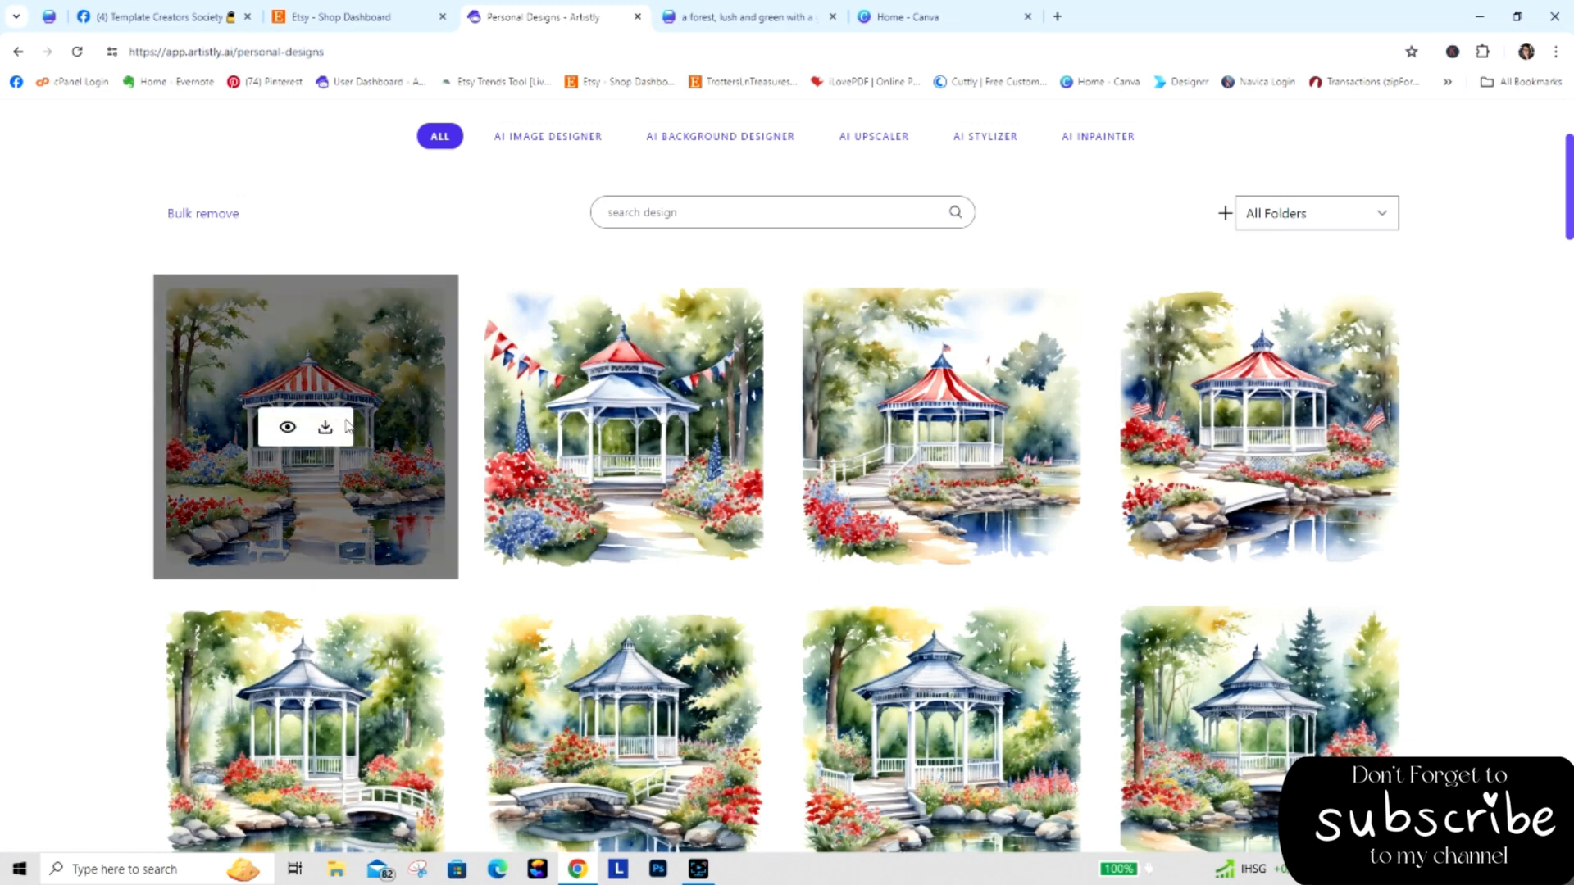
{"action": "left_click", "coordinate": [325, 432]}
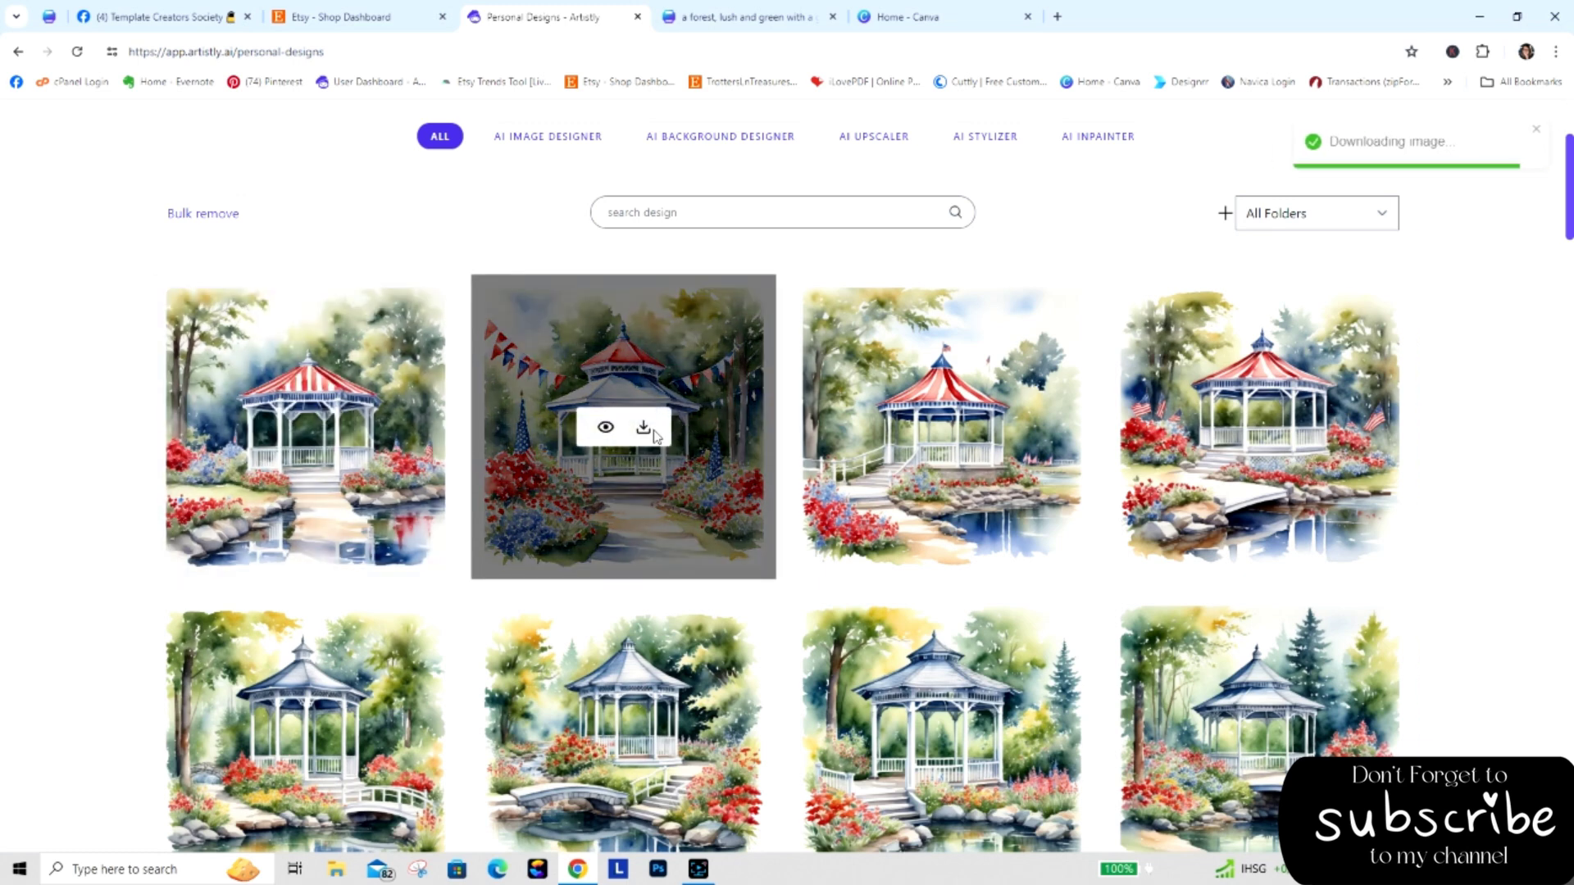
{"action": "left_click", "coordinate": [643, 430]}
{"action": "left_click", "coordinate": [960, 430]}
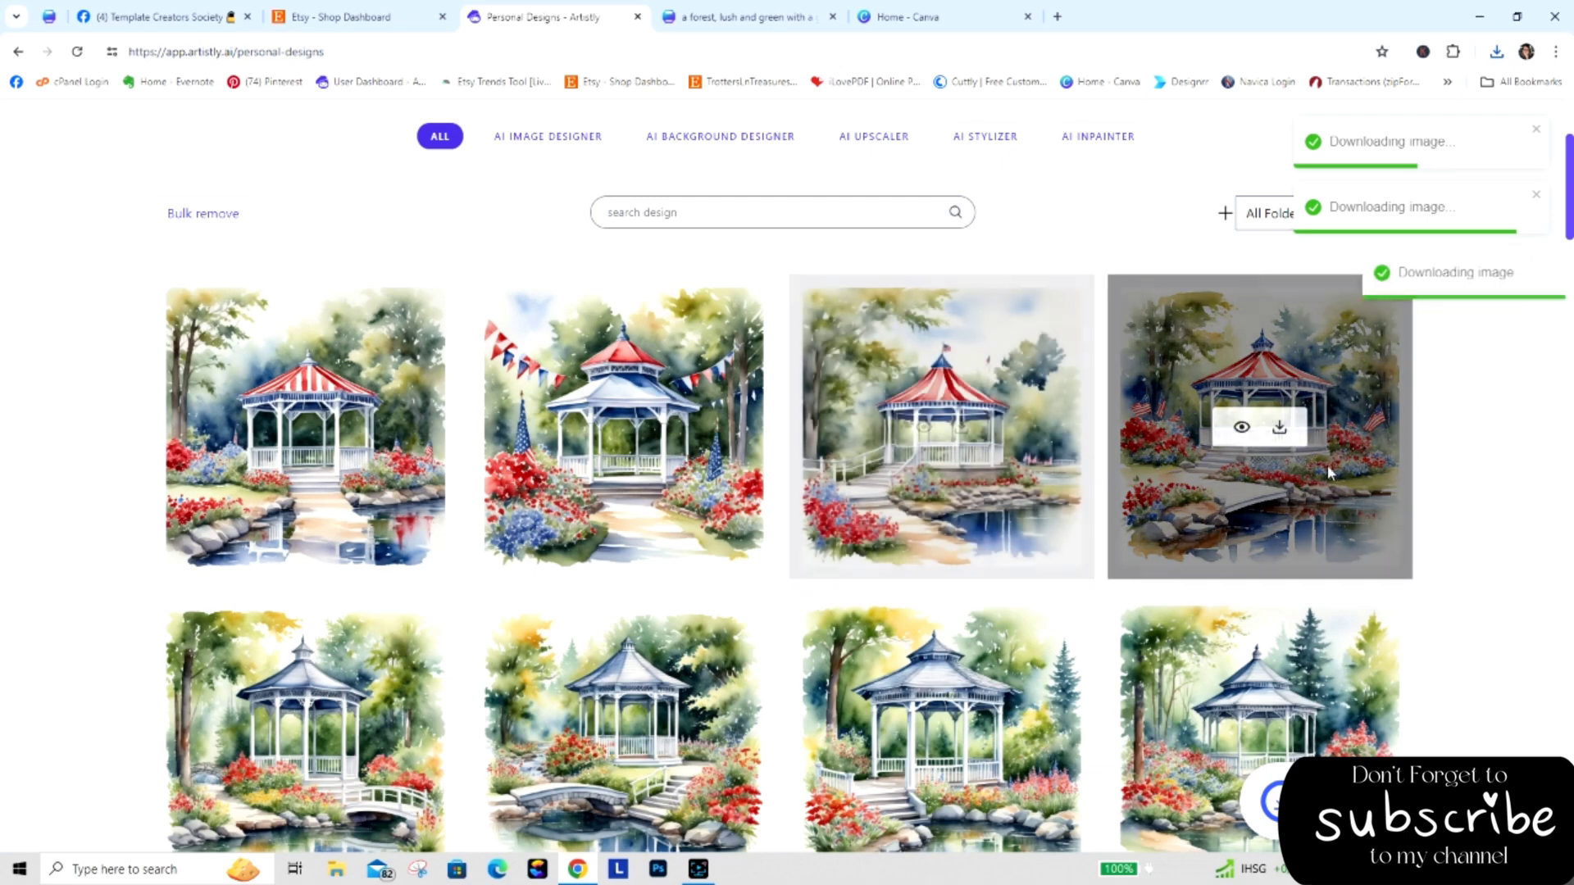
{"action": "left_click", "coordinate": [1280, 430]}
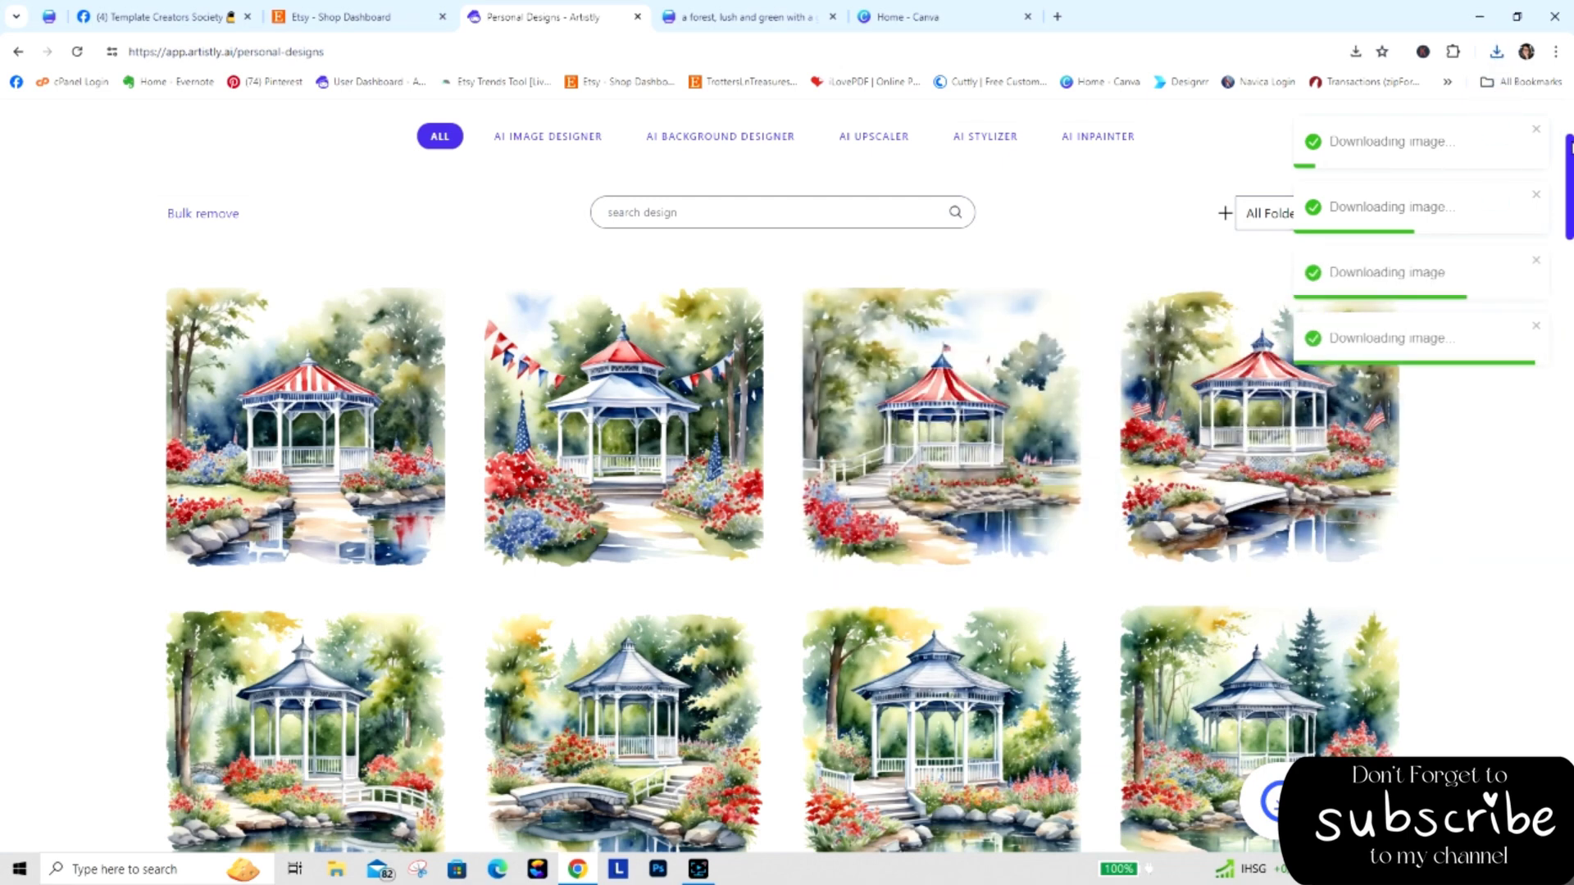
Download the four summer gazebo designs with red flowers and a pond, in the row below the patriotic ones.
{"action": "scroll", "coordinate": [623, 492], "scroll_direction": "down", "scroll_amount": 3}
{"action": "mouse_move", "coordinate": [328, 500]}
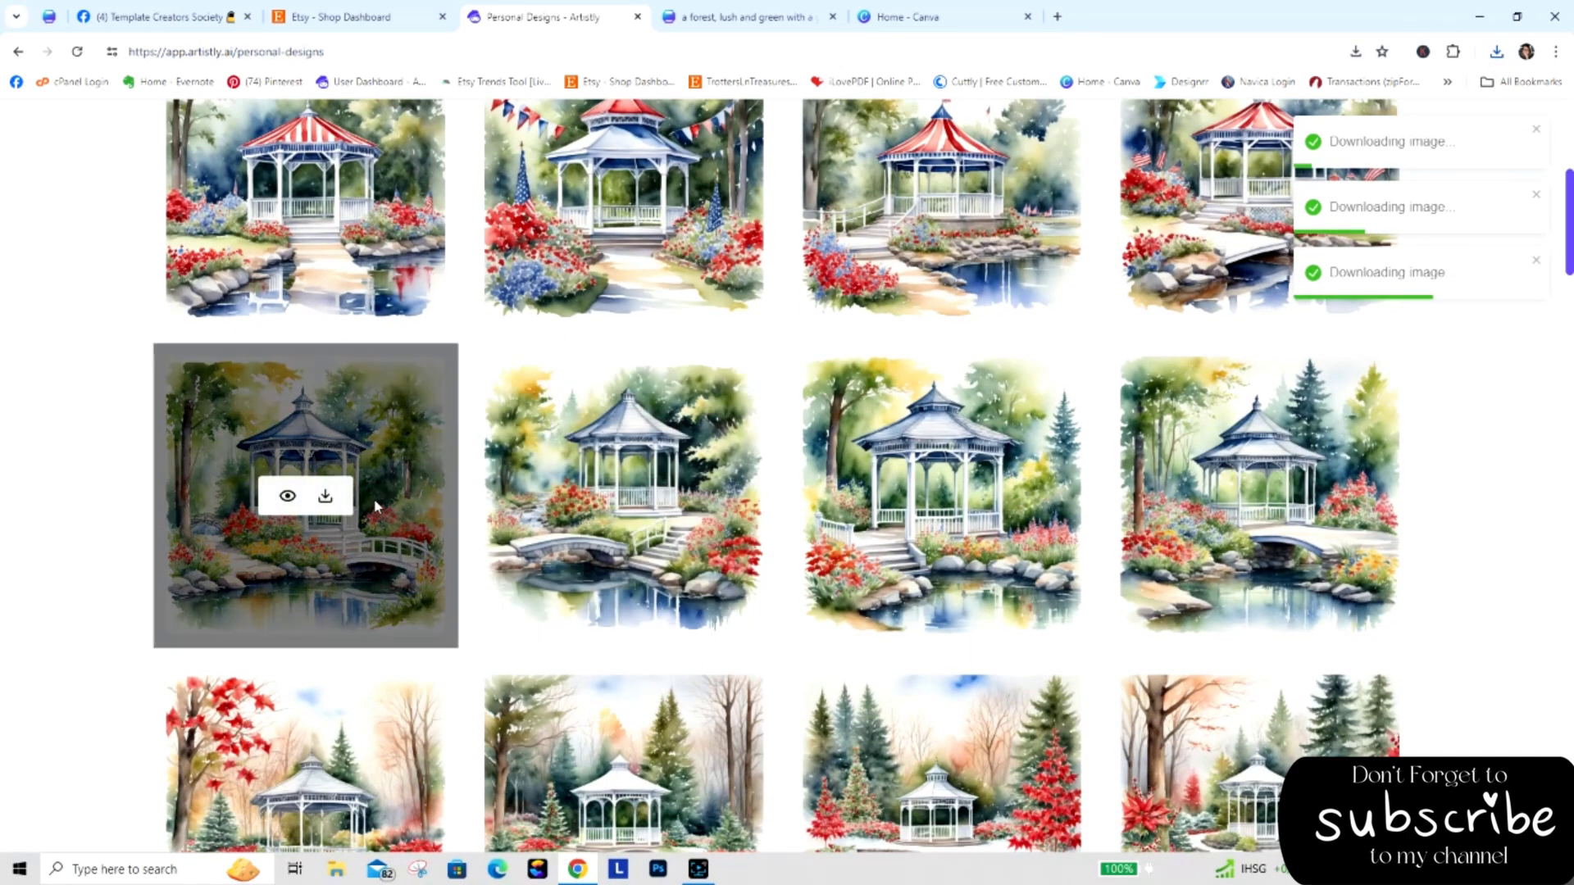
{"action": "left_click", "coordinate": [646, 496]}
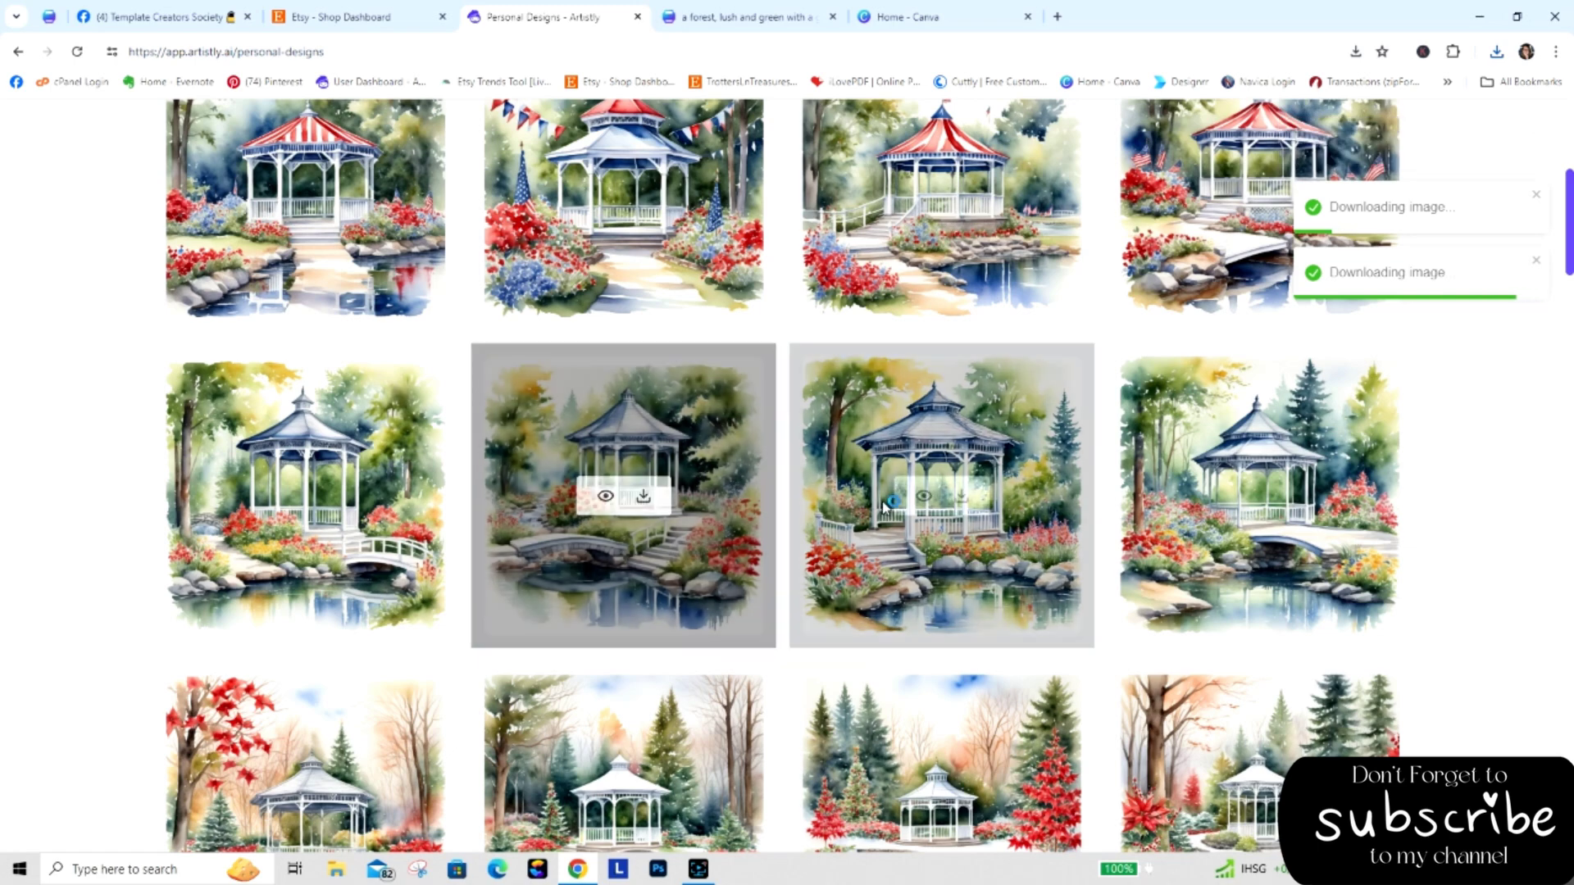
{"action": "left_click", "coordinate": [963, 501]}
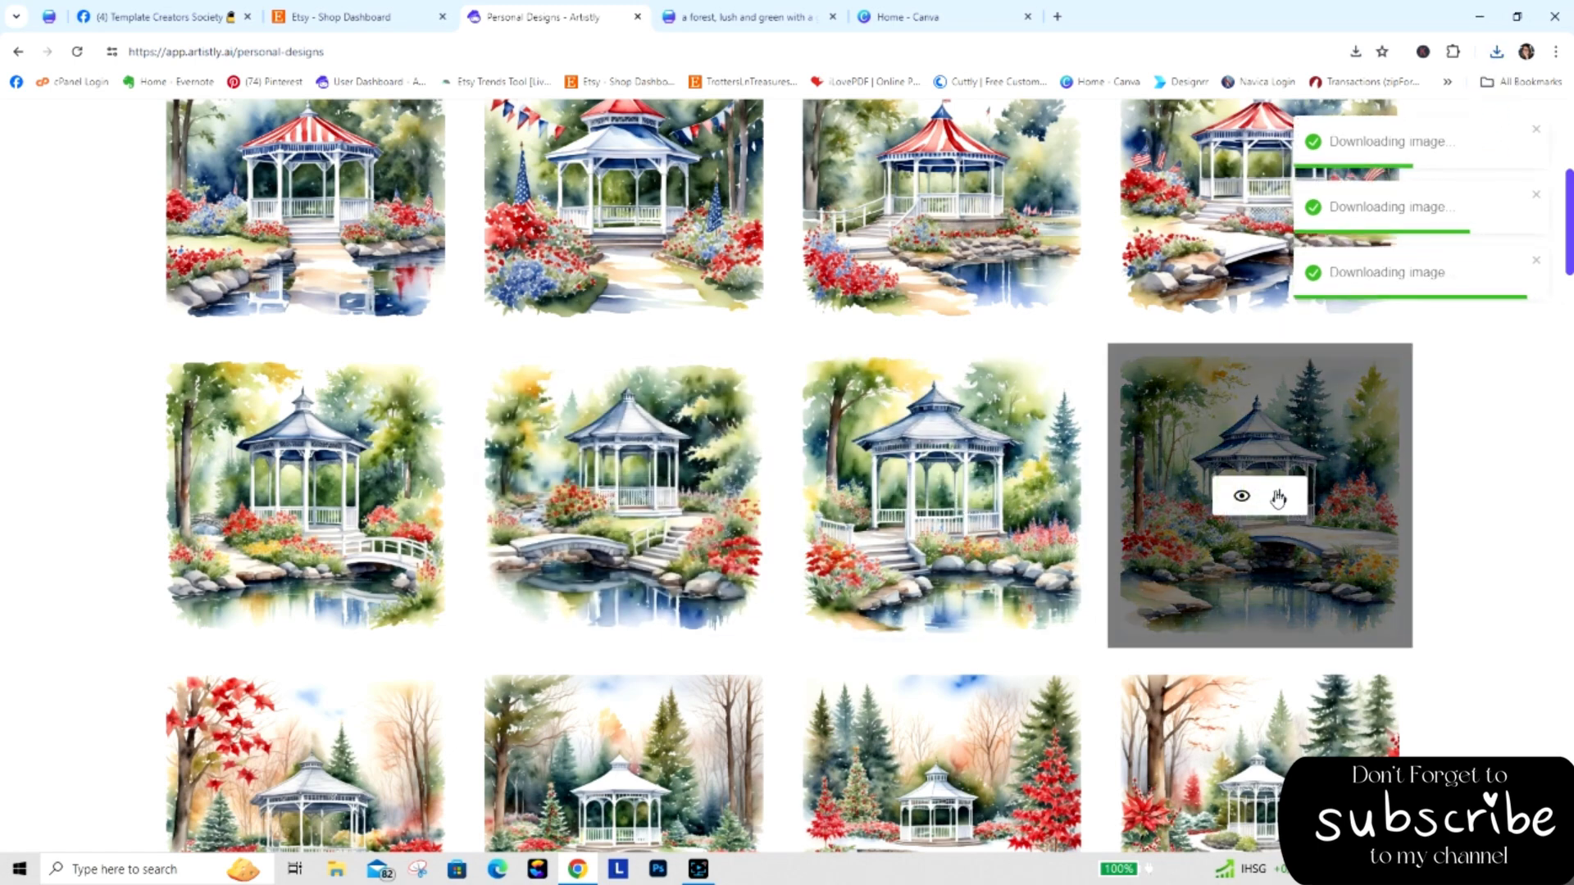
{"action": "left_click", "coordinate": [1278, 494]}
Download the four winter gazebo designs with poinsettias and bare trees.
{"action": "scroll", "coordinate": [746, 497], "scroll_direction": "down", "scroll_amount": 5}
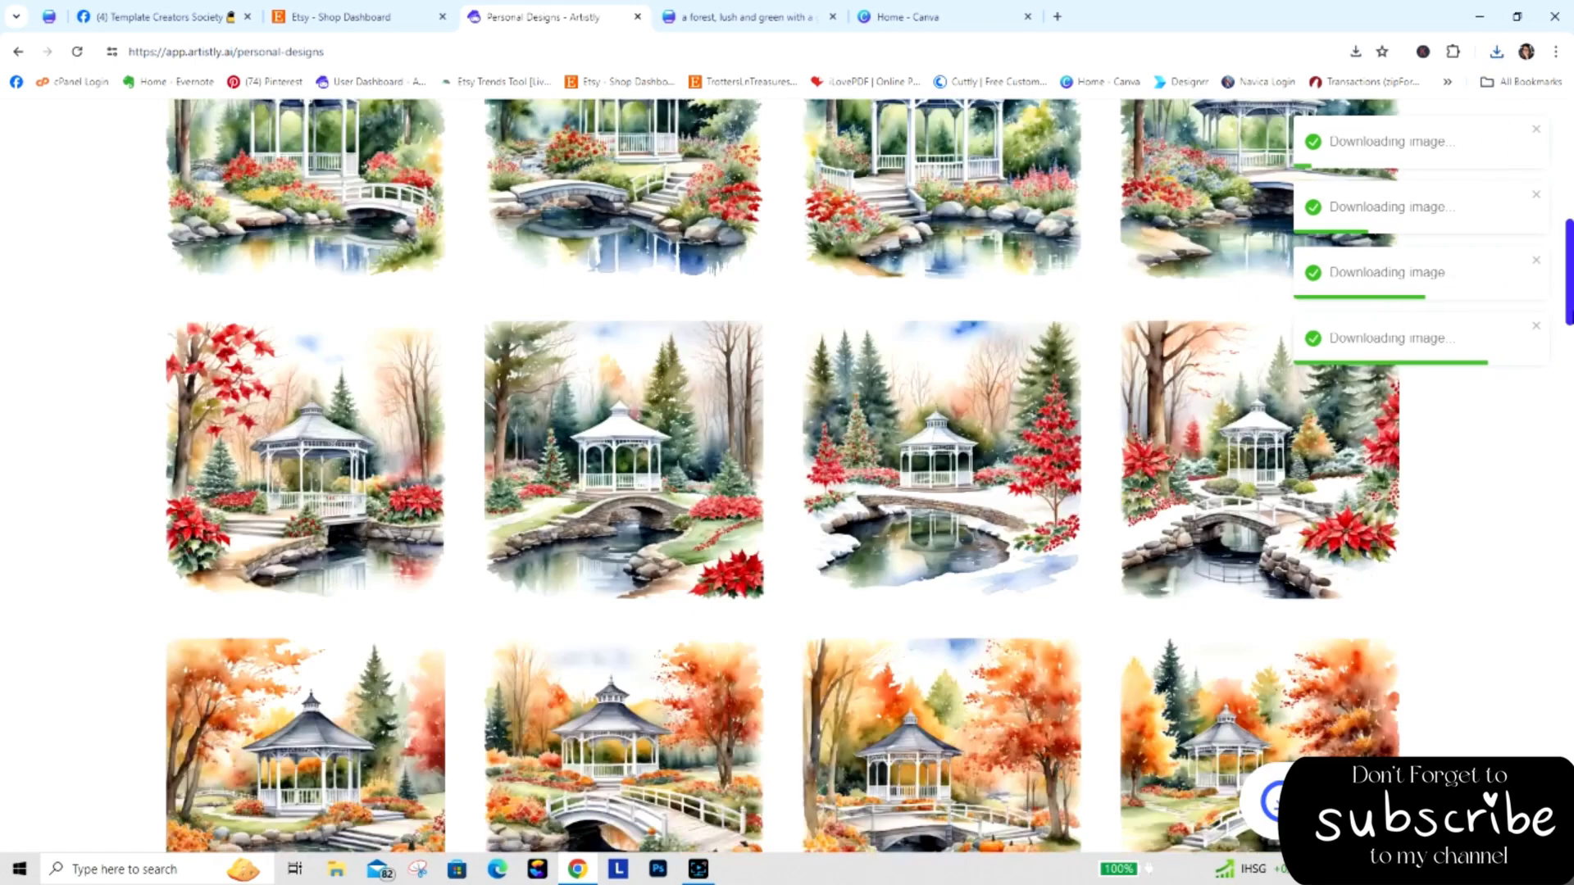
{"action": "mouse_move", "coordinate": [746, 498]}
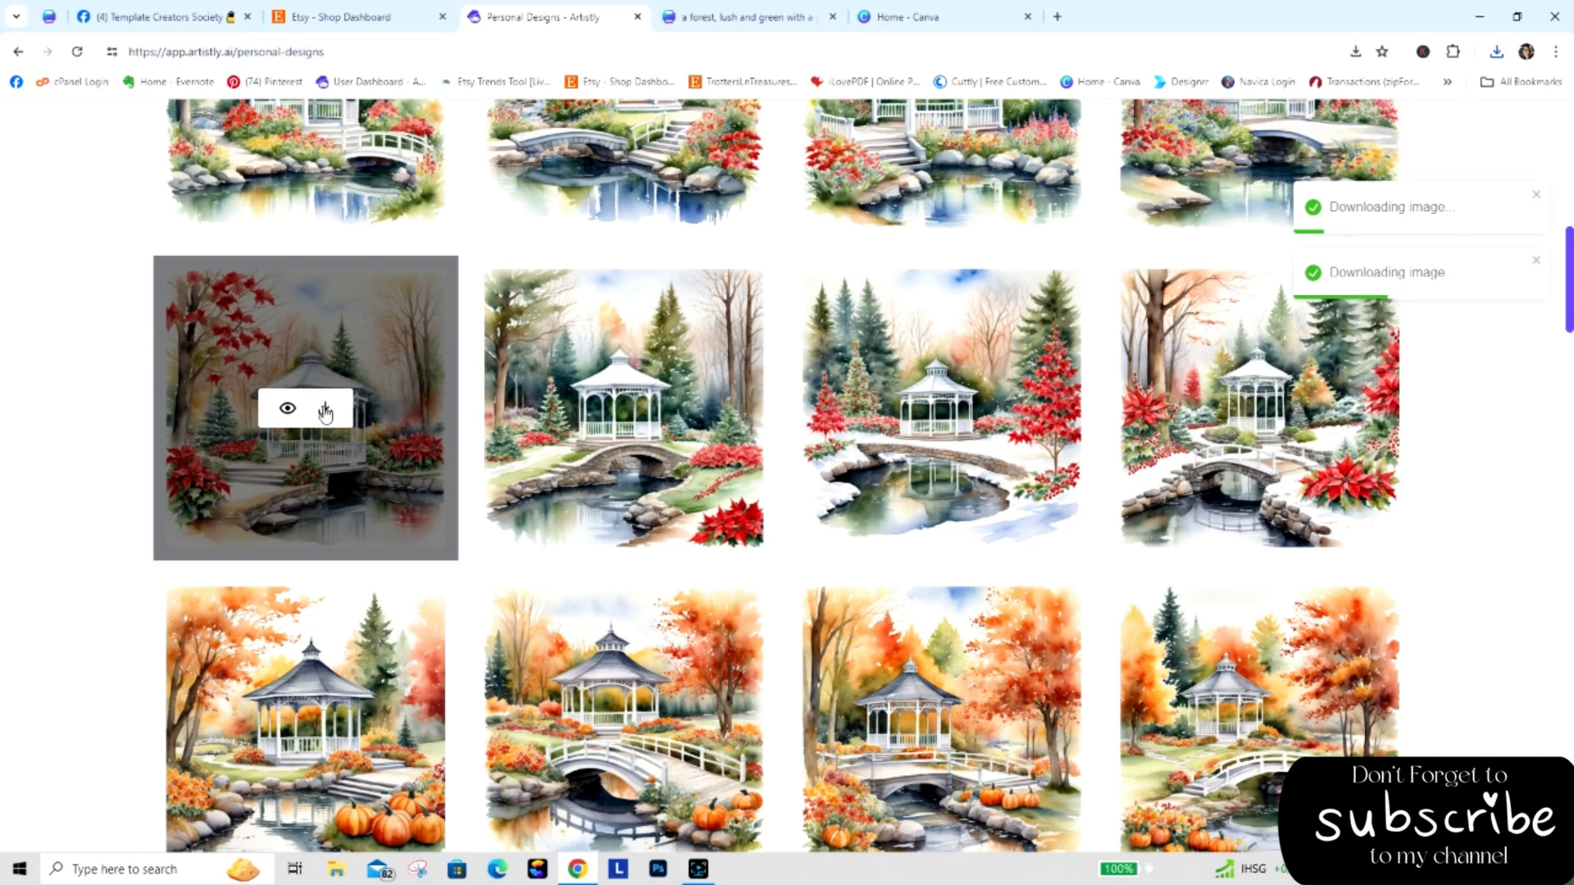
{"action": "left_click", "coordinate": [960, 410]}
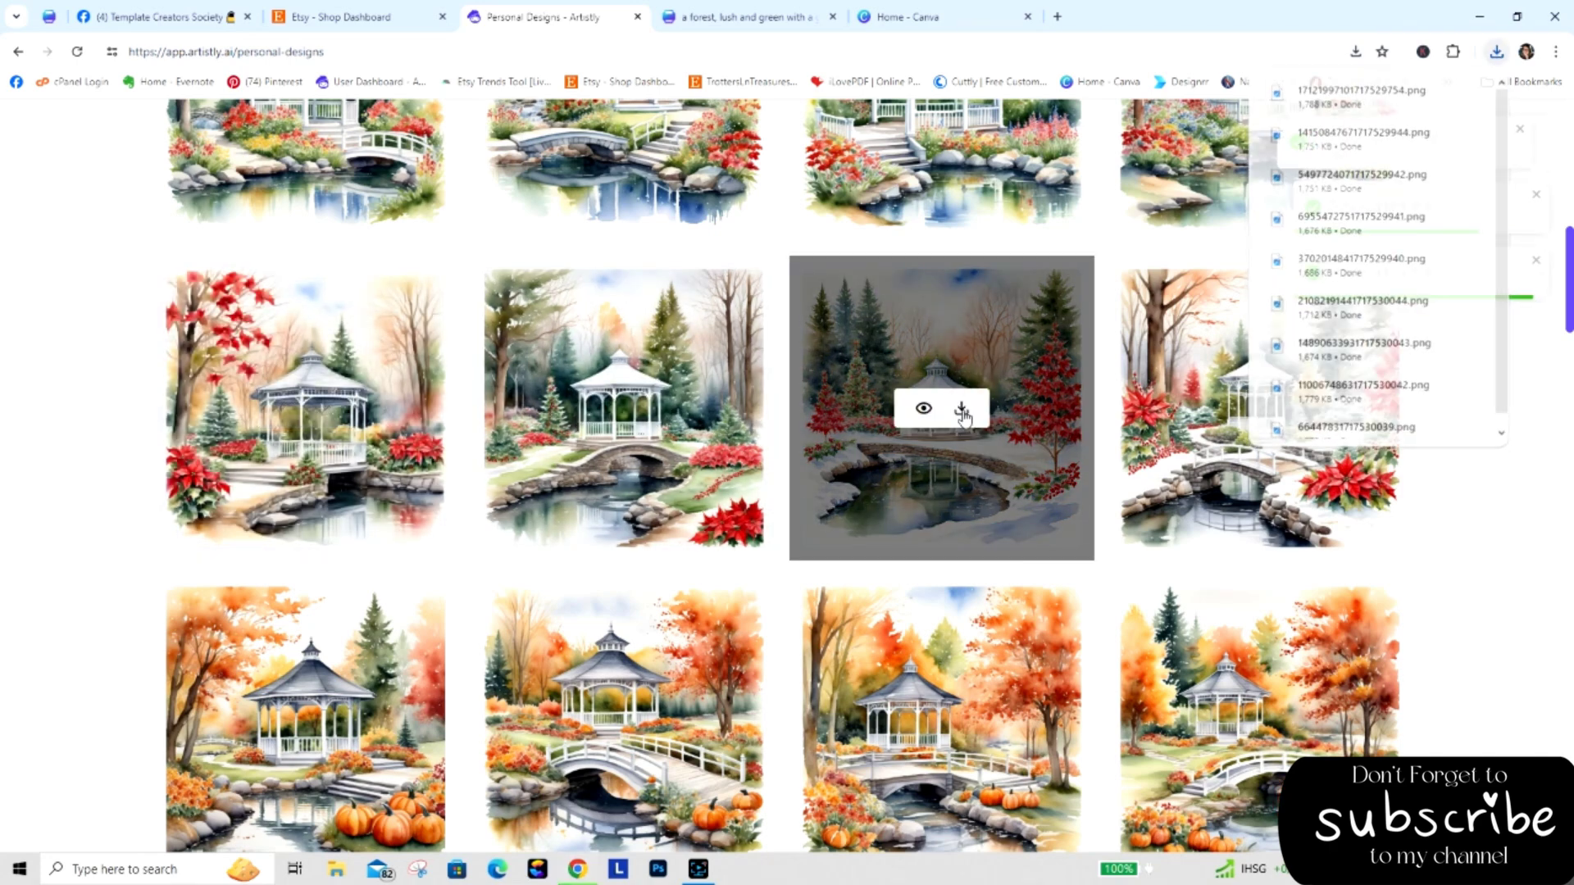
{"action": "left_click", "coordinate": [1279, 414]}
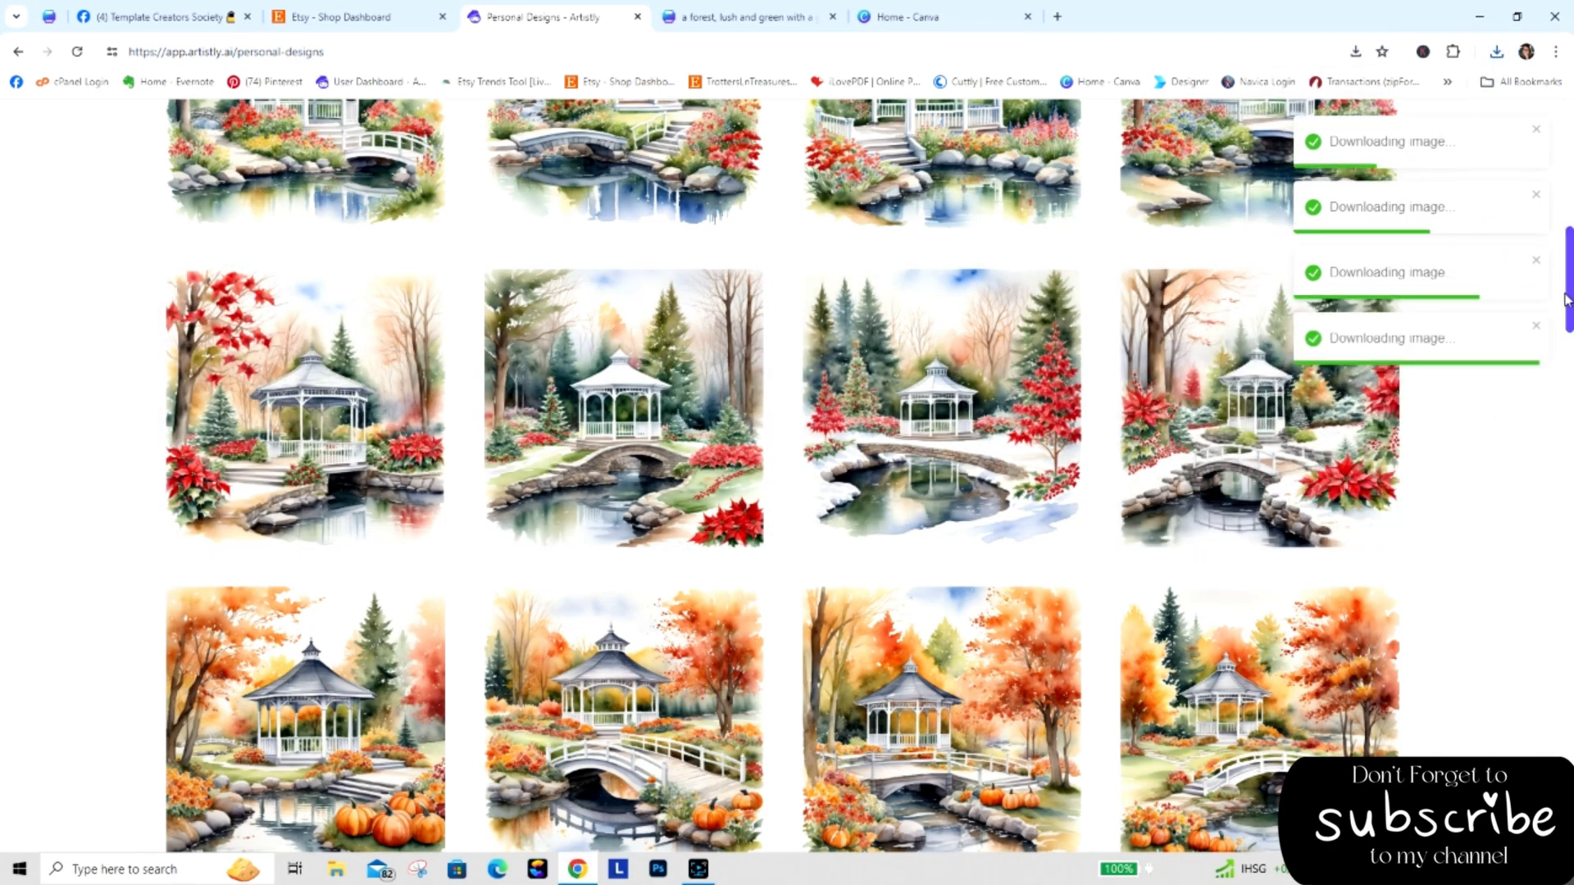
Download the four autumn gazebo designs with orange trees and pumpkins.
{"action": "scroll", "coordinate": [479, 671], "scroll_direction": "down", "scroll_amount": 3}
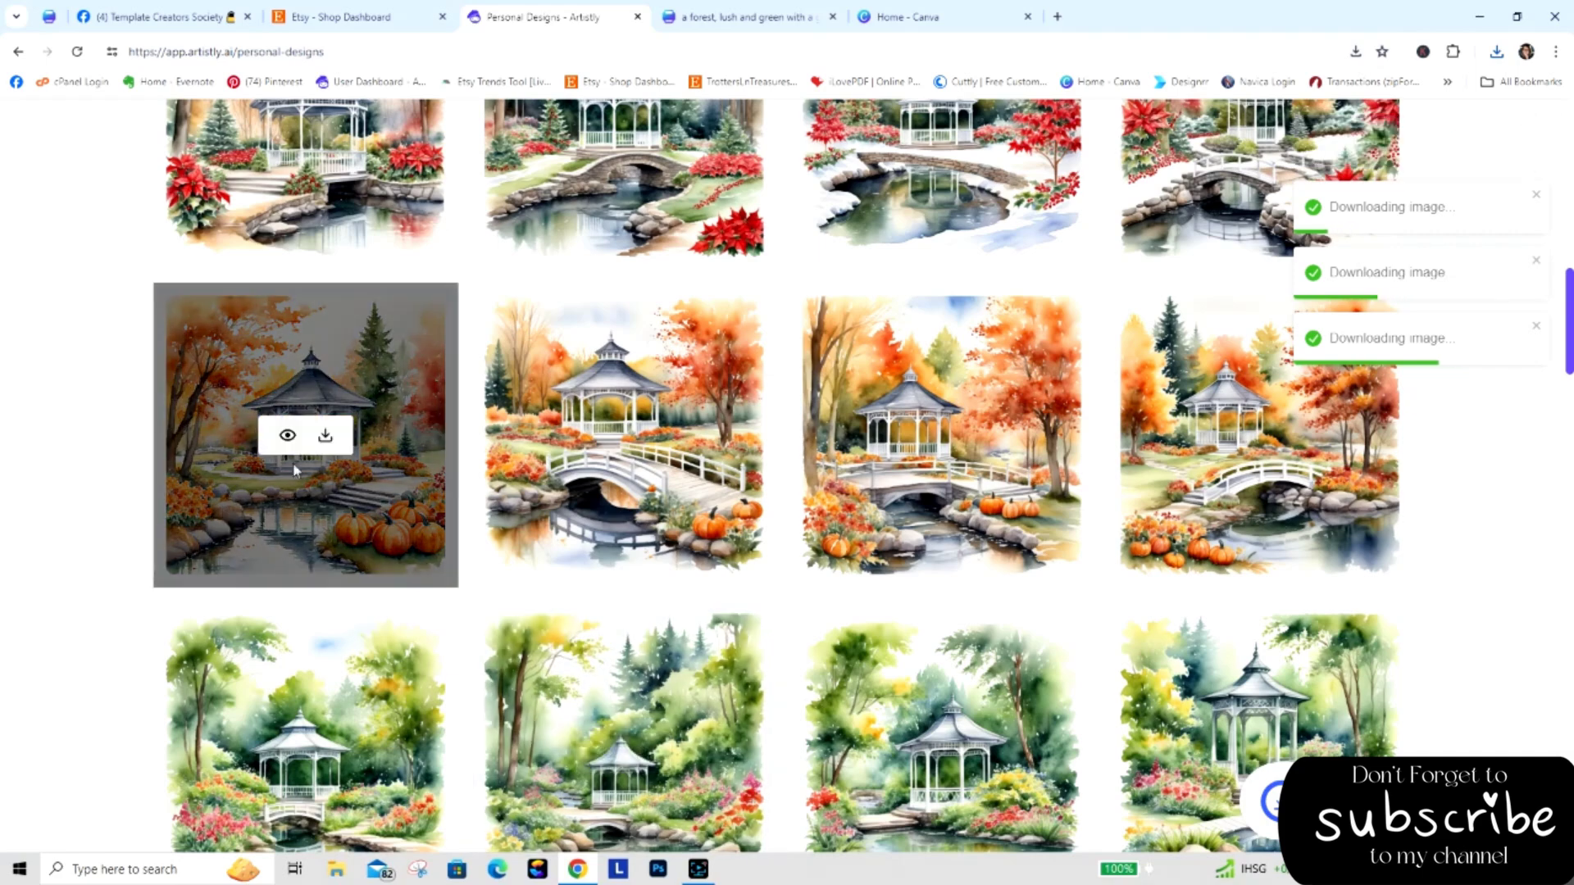
{"action": "left_click", "coordinate": [324, 435]}
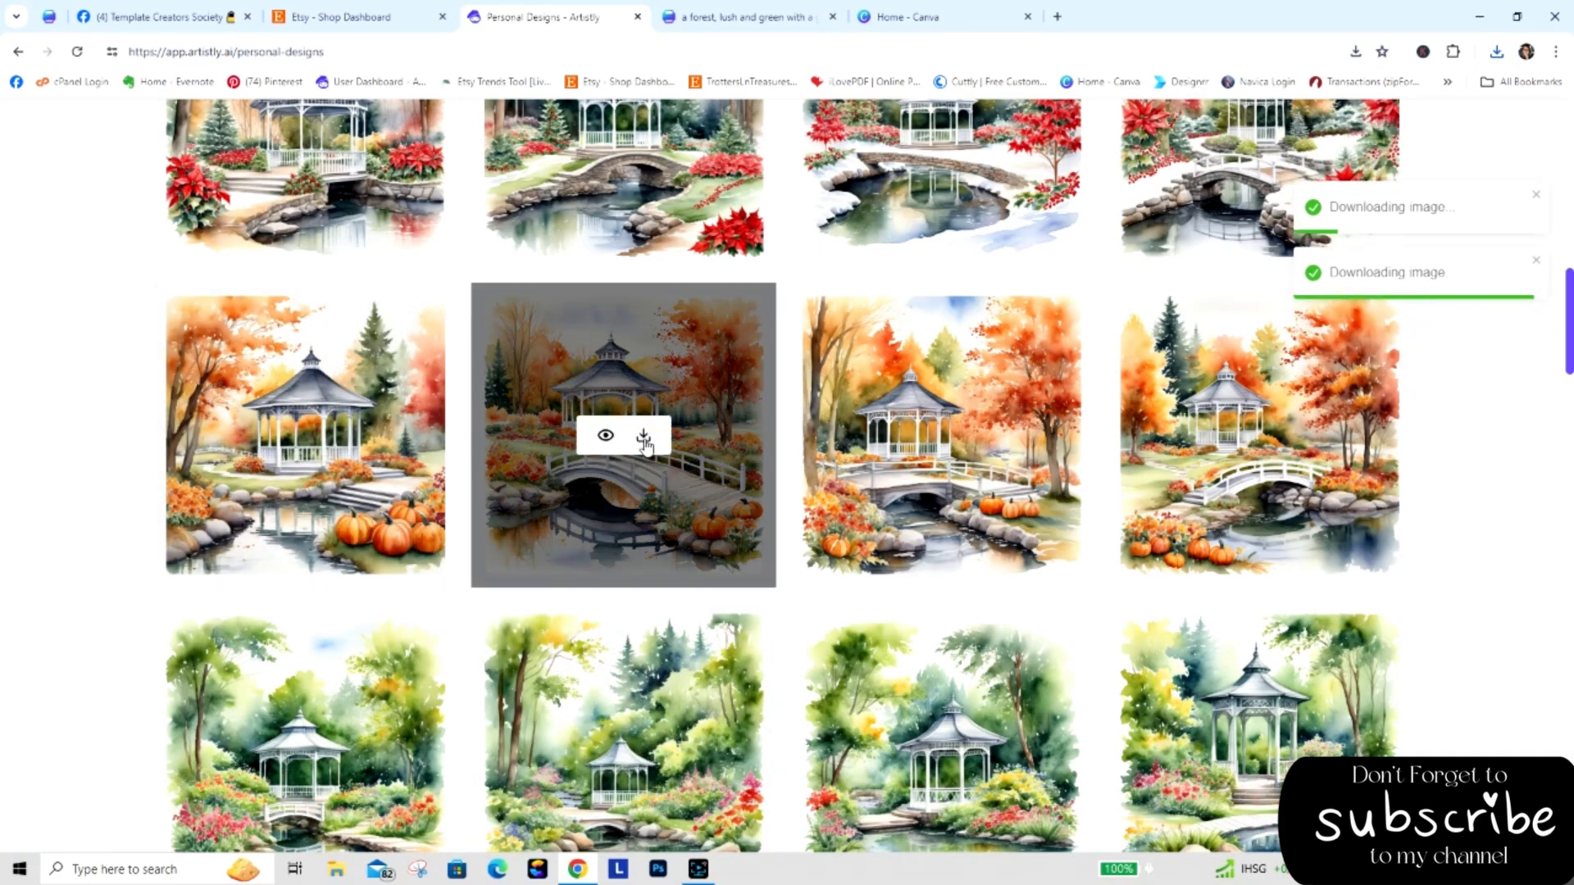
{"action": "left_click", "coordinate": [644, 439]}
{"action": "left_click", "coordinate": [962, 438]}
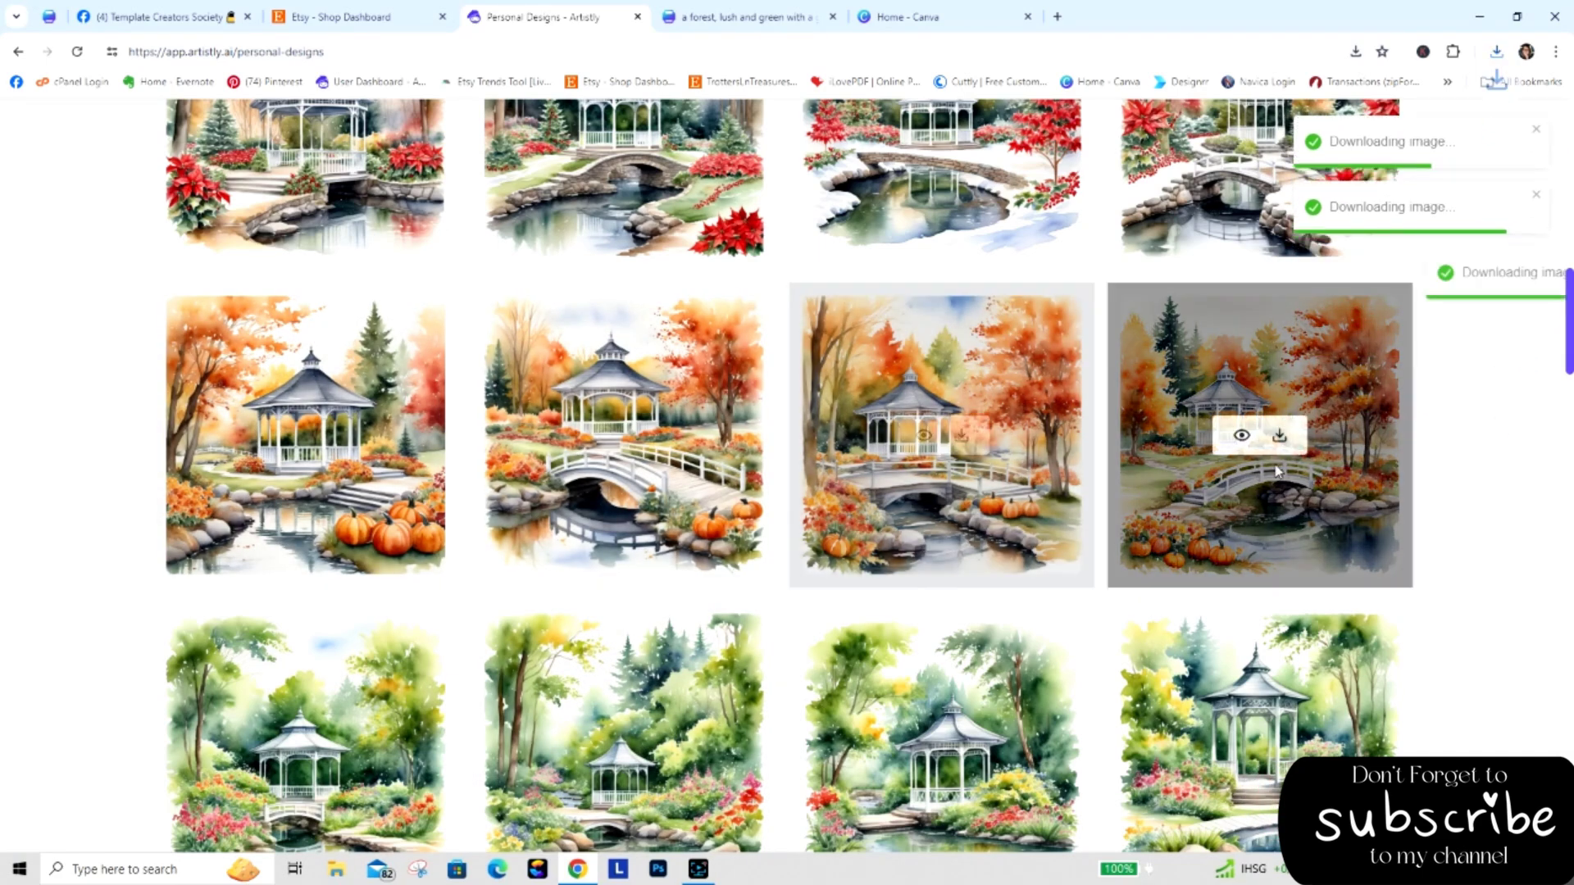
{"action": "left_click", "coordinate": [1280, 439]}
Download the four lush green gazebo designs with a pond, in the row above the wedding couples.
{"action": "scroll", "coordinate": [1279, 439], "scroll_direction": "down", "scroll_amount": 4}
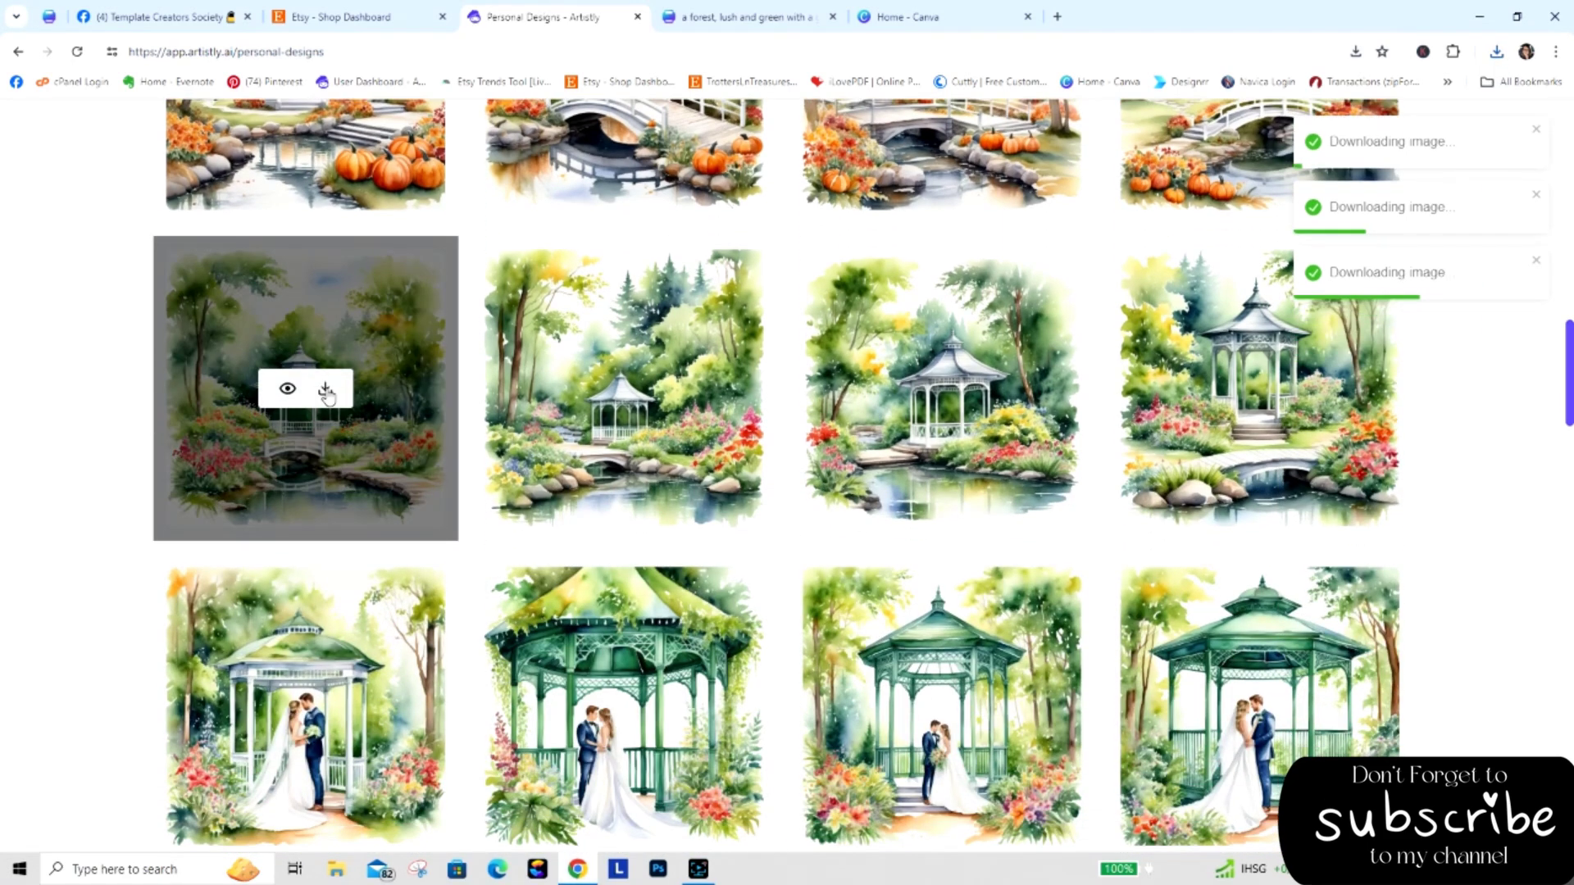
{"action": "left_click", "coordinate": [325, 388]}
{"action": "left_click", "coordinate": [643, 387]}
{"action": "left_click", "coordinate": [962, 388]}
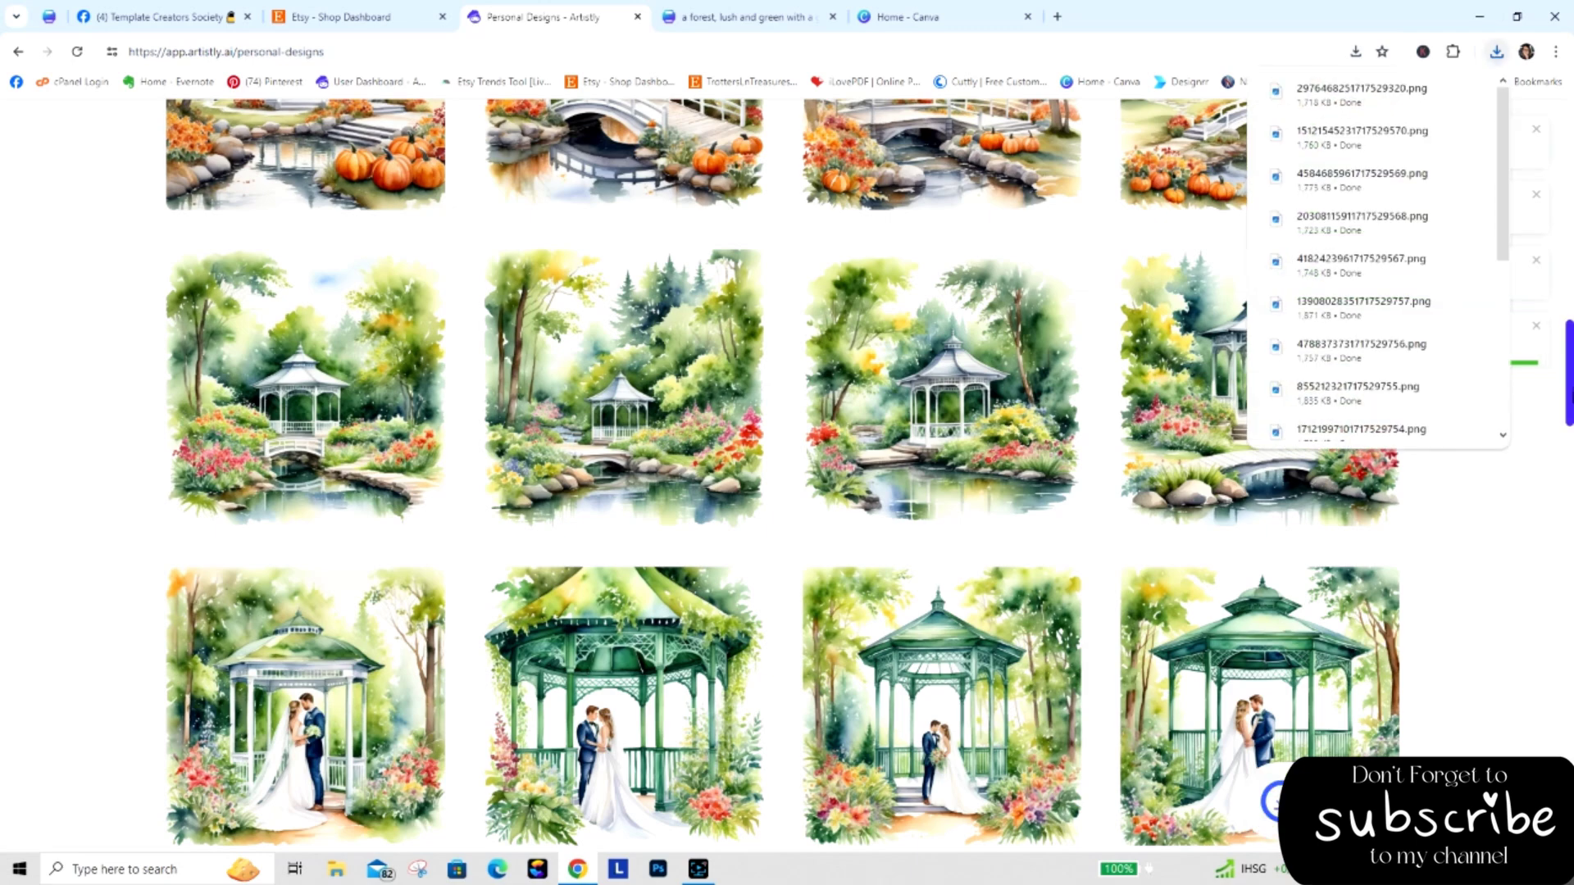
Download the four woodland gazebo designs without people, located below the wedding couples.
{"action": "scroll", "coordinate": [1551, 441], "scroll_direction": "down", "scroll_amount": 7}
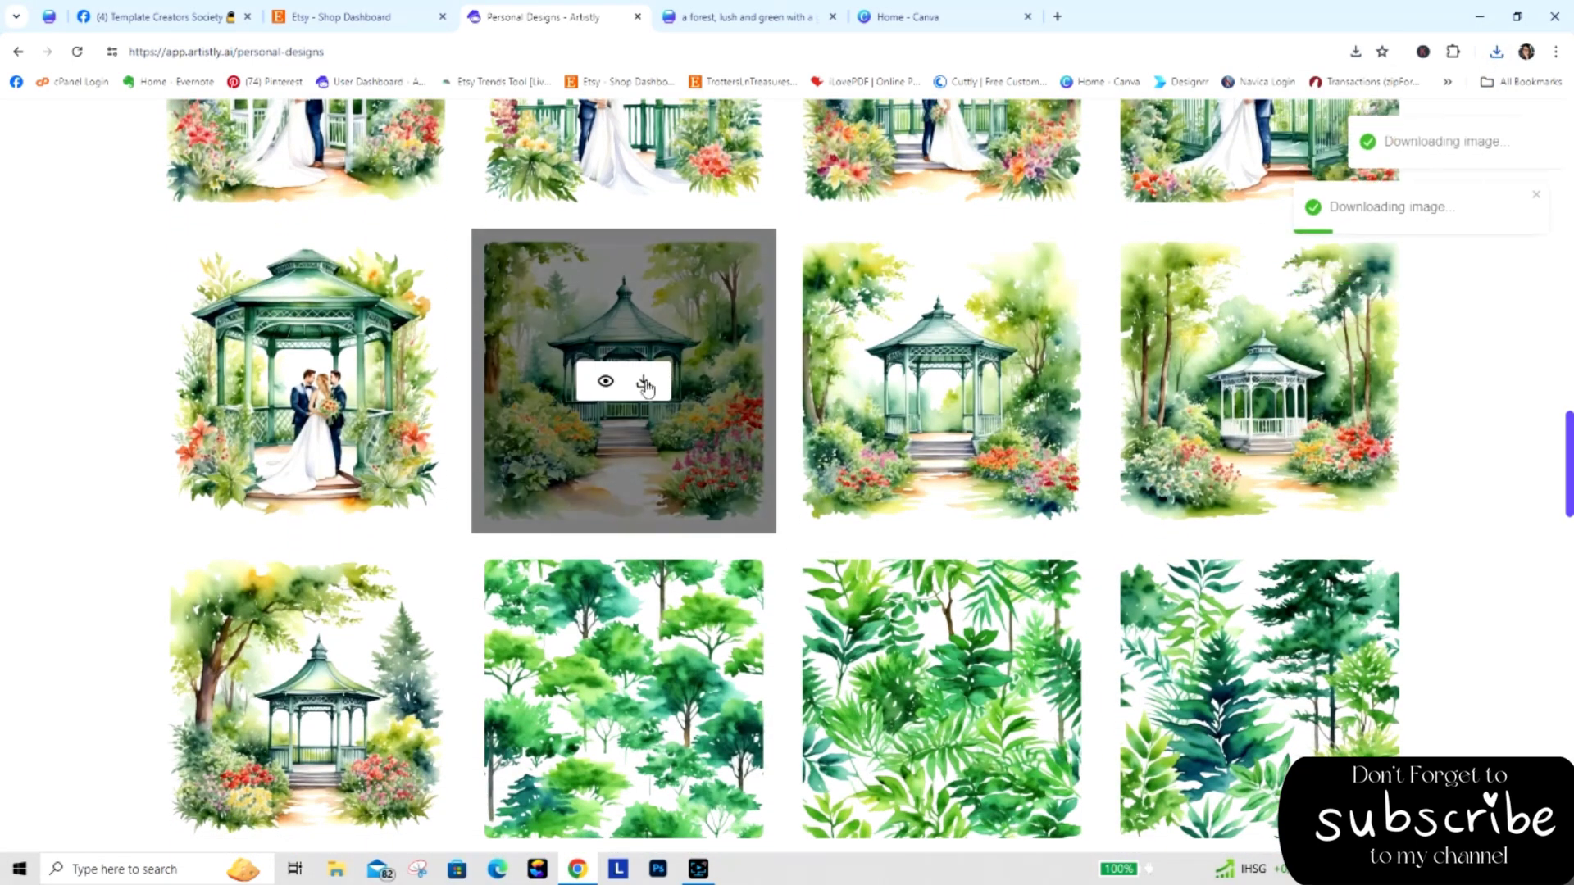
{"action": "left_click", "coordinate": [962, 381]}
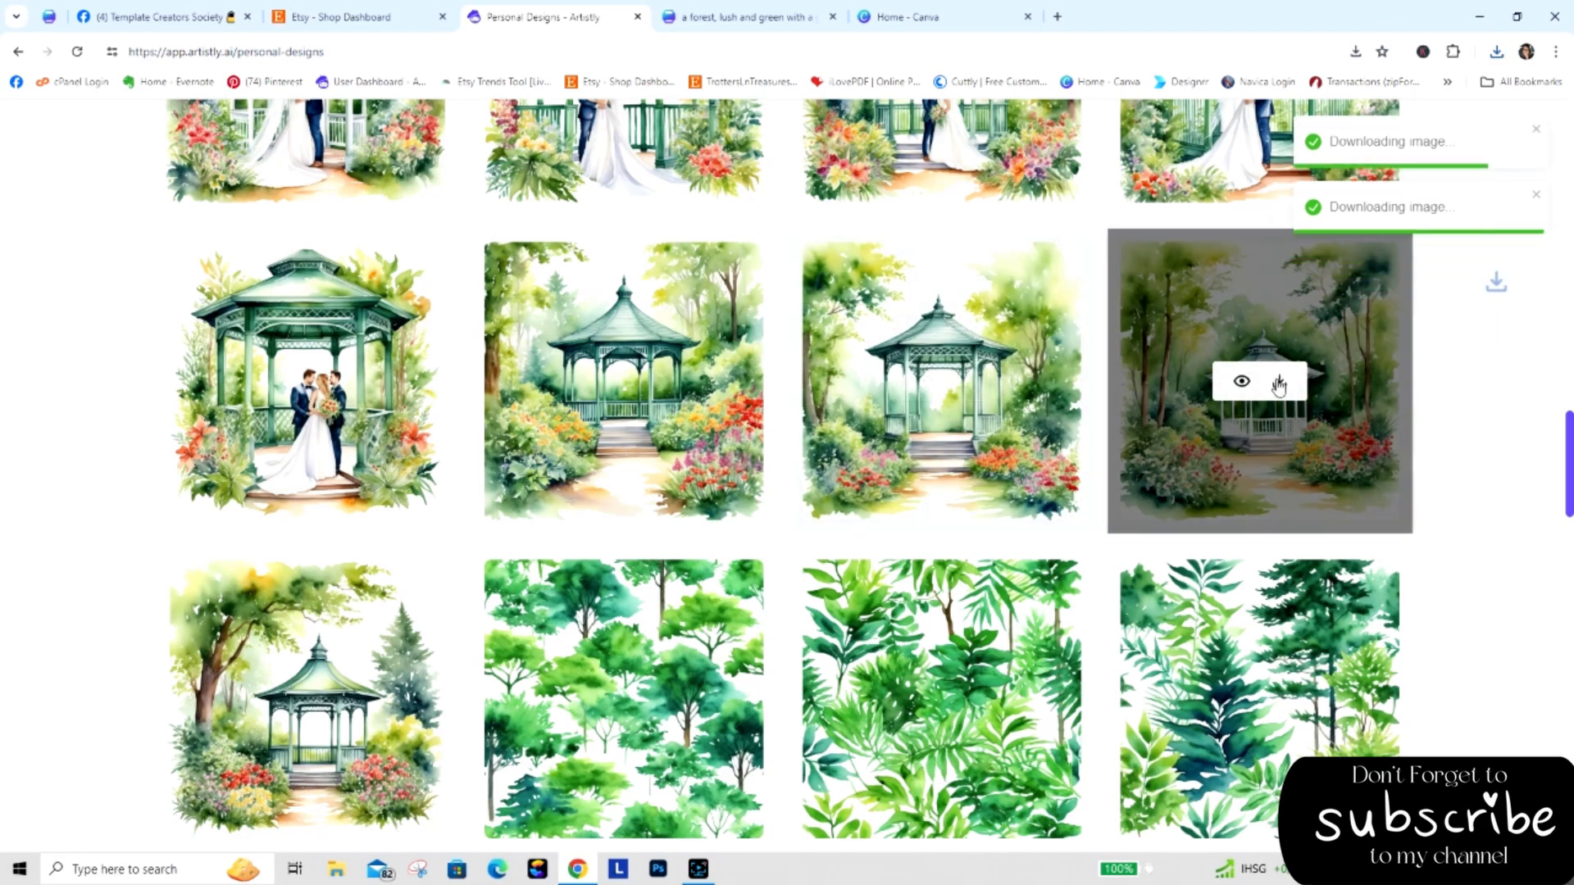
{"action": "left_click", "coordinate": [326, 699]}
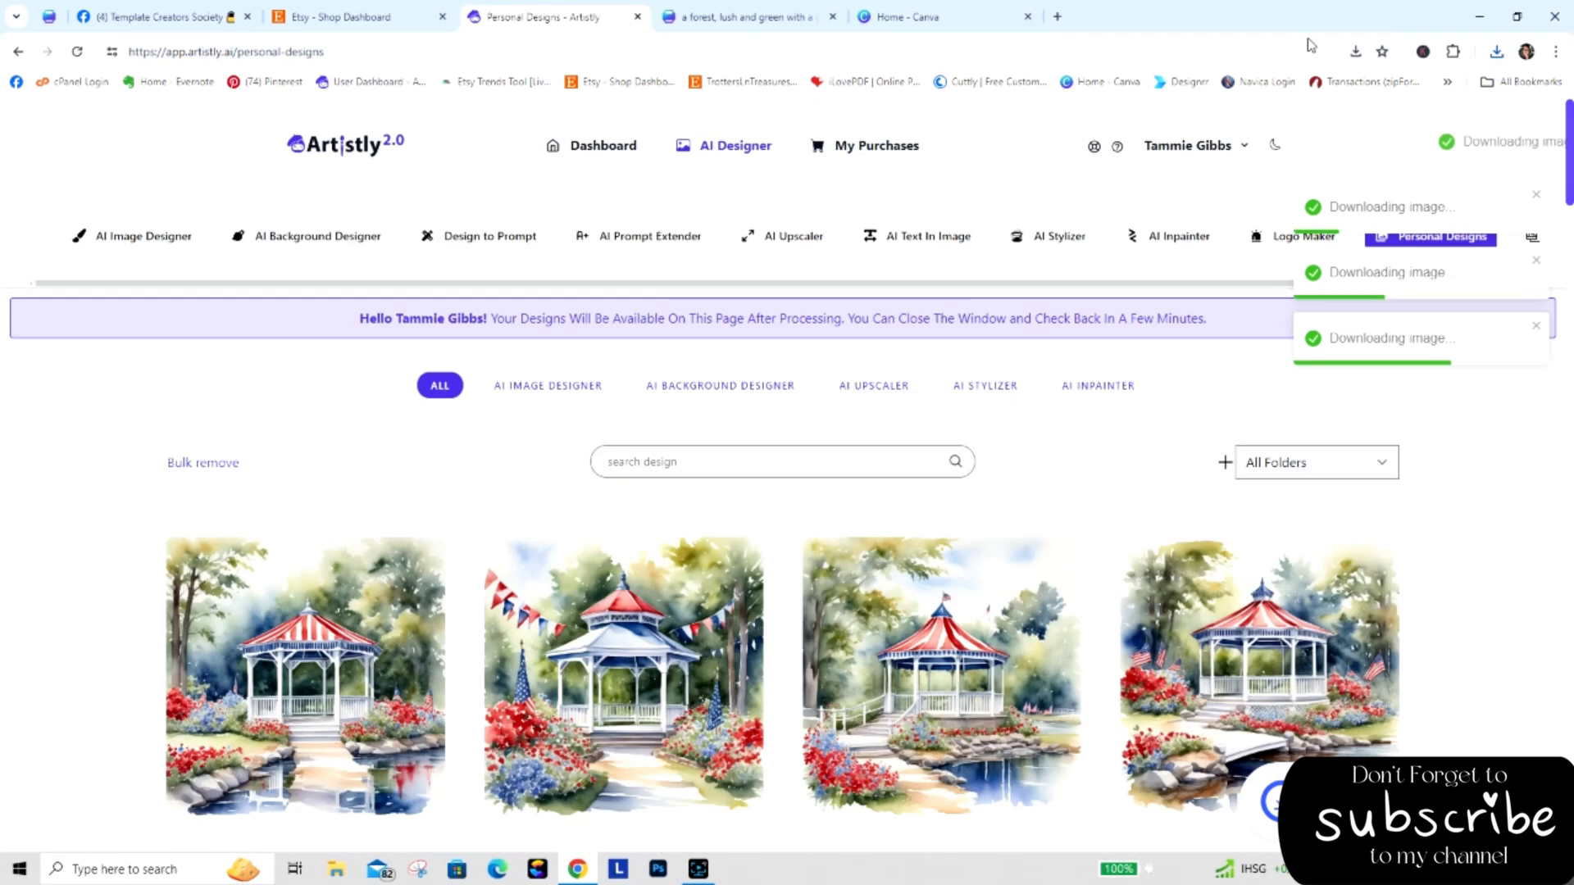
Open pixelcut.ai in a new browser tab and go to its Background Remover.
{"action": "left_click", "coordinate": [1057, 17]}
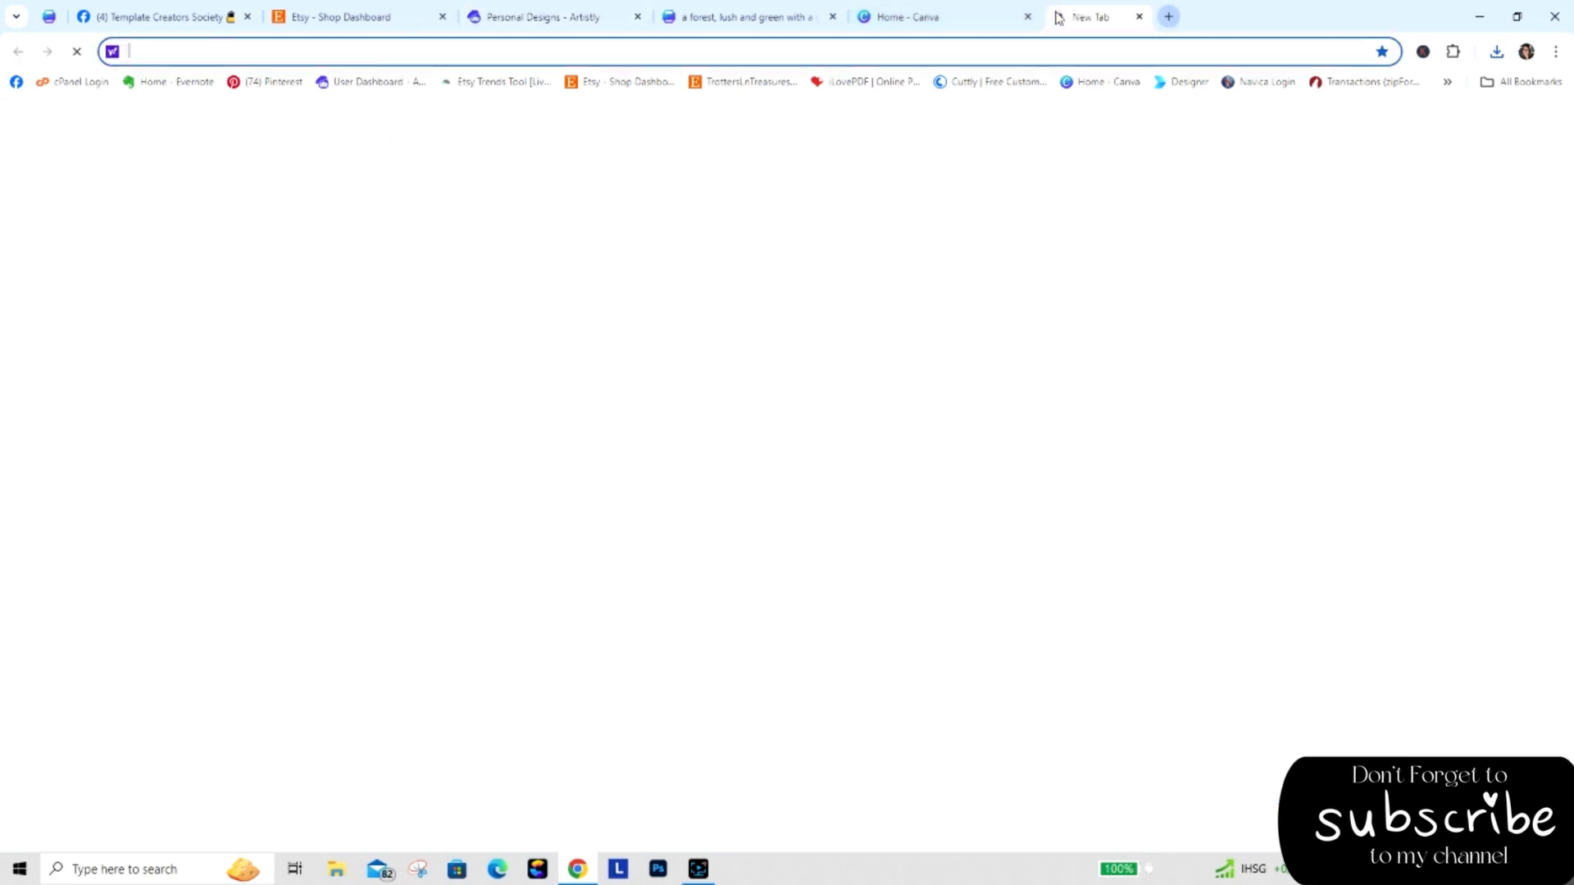
{"action": "type", "text": "pixel"}
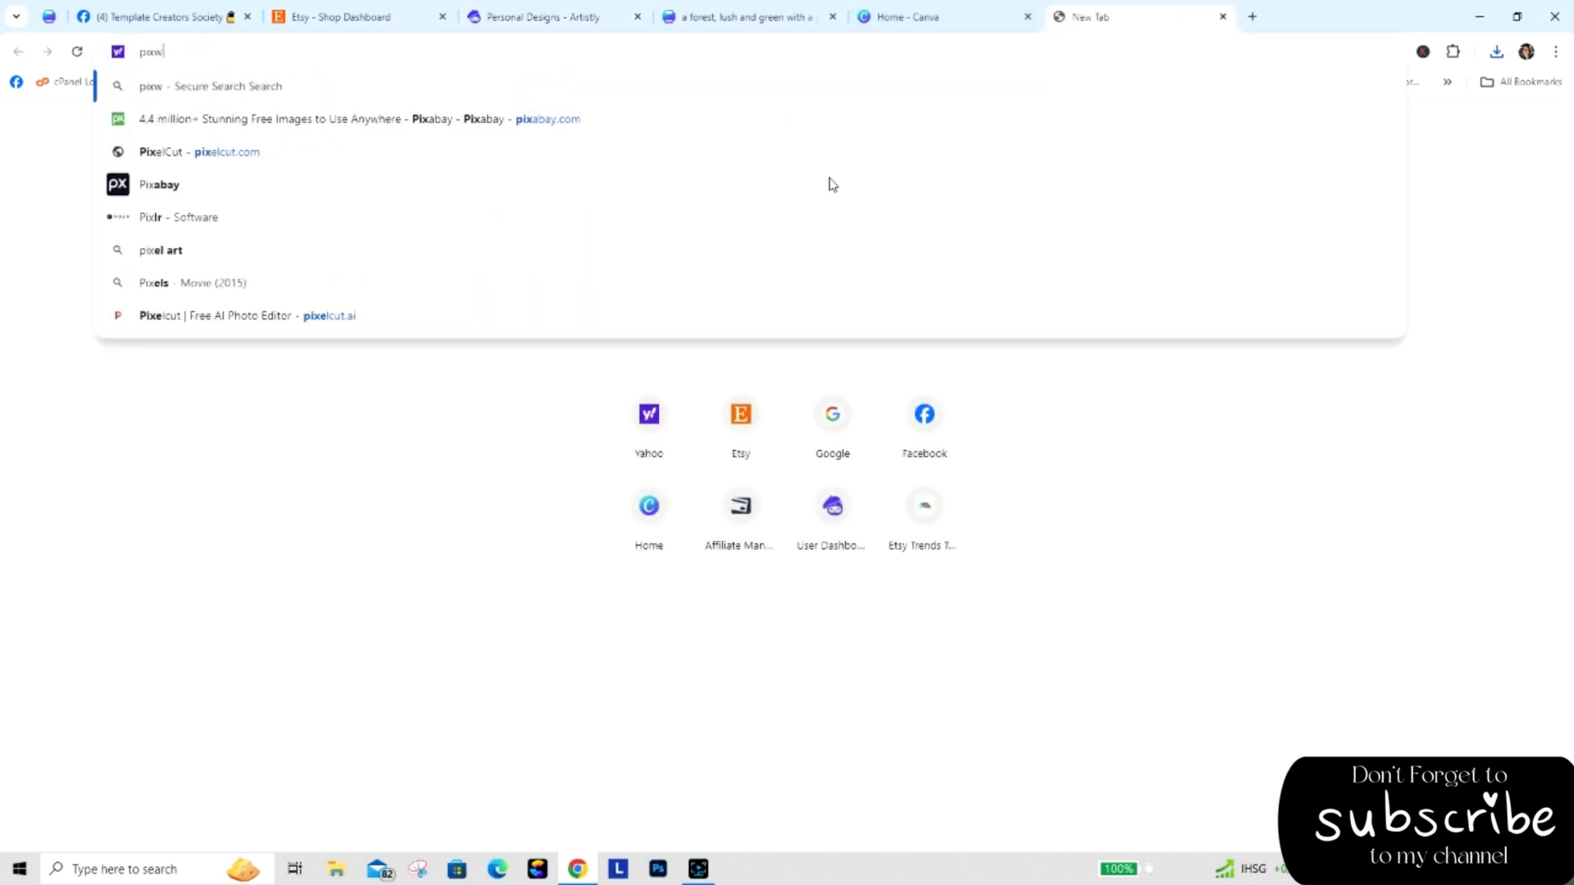
{"action": "key", "text": "BackSpace"}
{"action": "key", "text": "BackSpace"}
{"action": "key", "text": "BackSpace"}
{"action": "type", "text": "xel"}
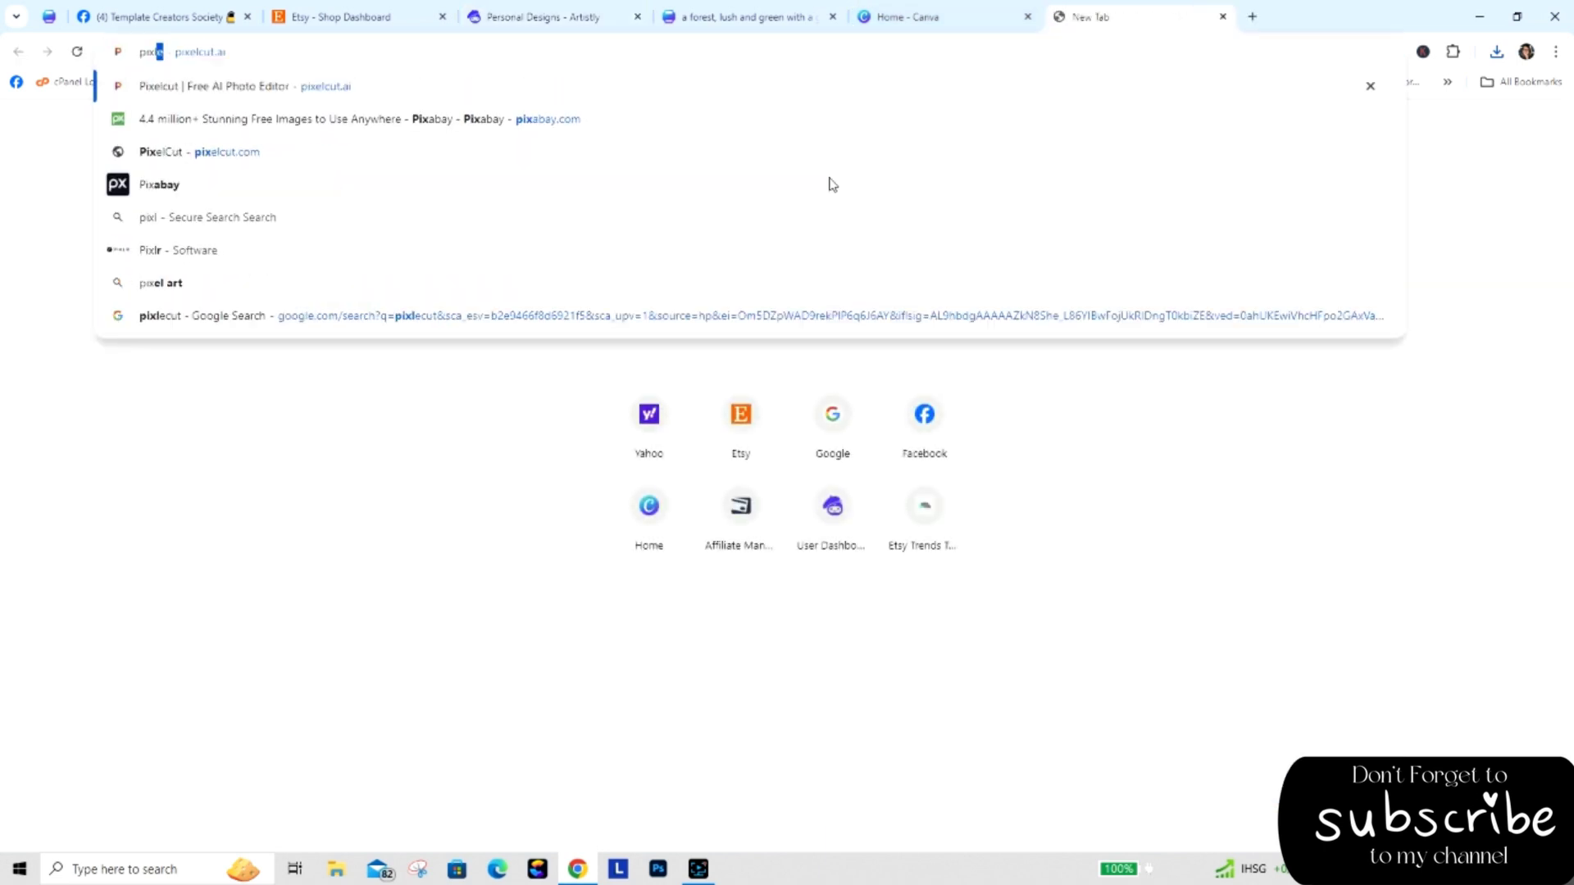
{"action": "key", "text": "BackSpace"}
{"action": "key", "text": "BackSpace"}
{"action": "type", "text": "elcut.ai"}
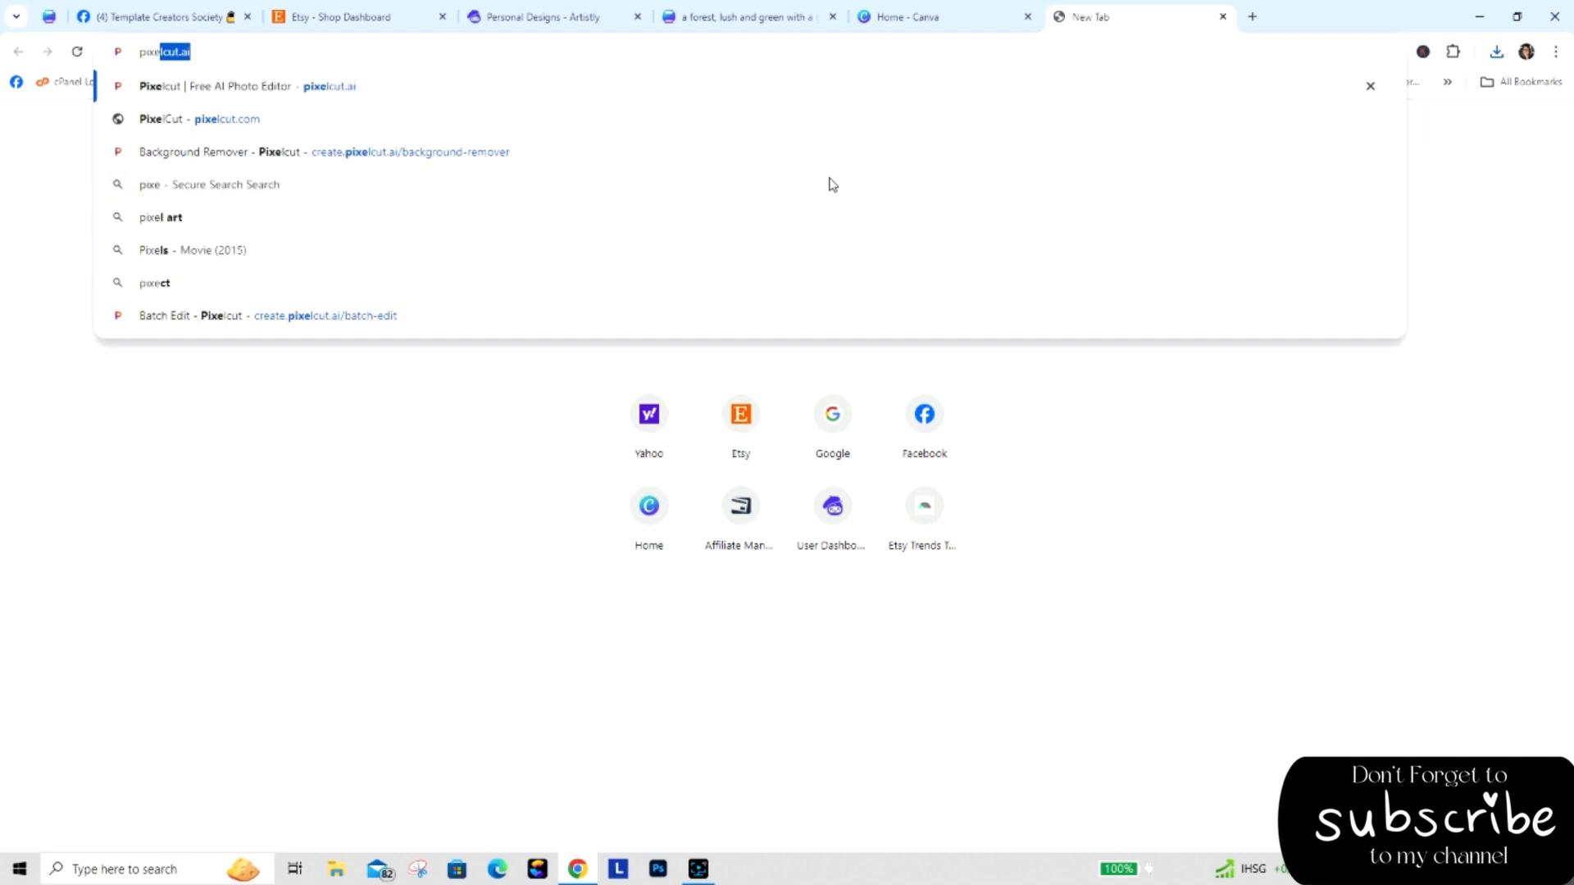
{"action": "key", "text": "Return"}
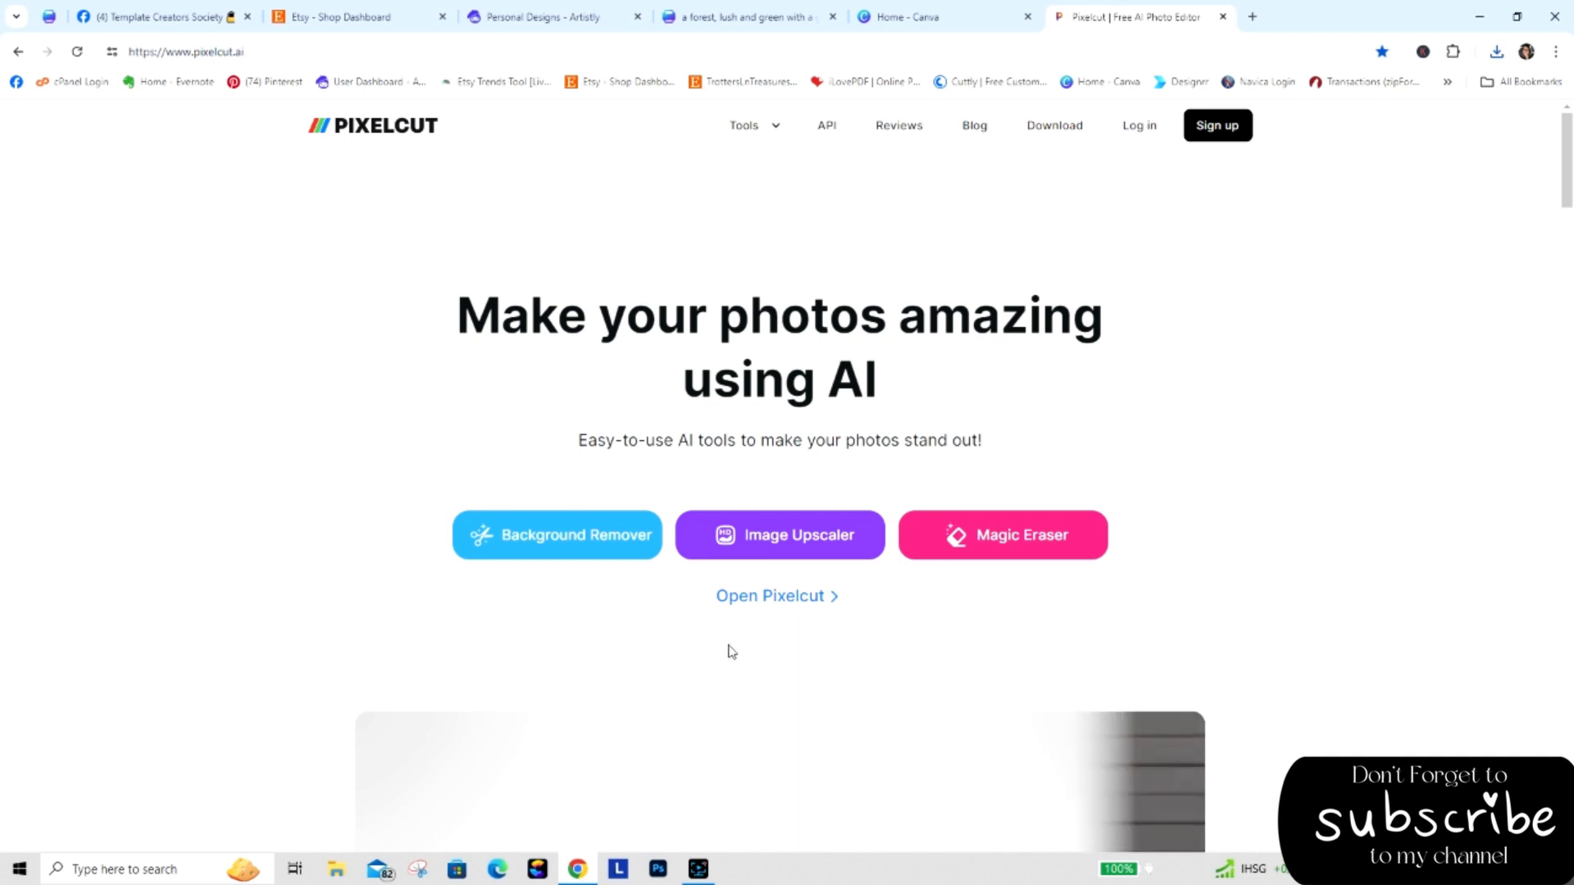
{"action": "left_click", "coordinate": [545, 534]}
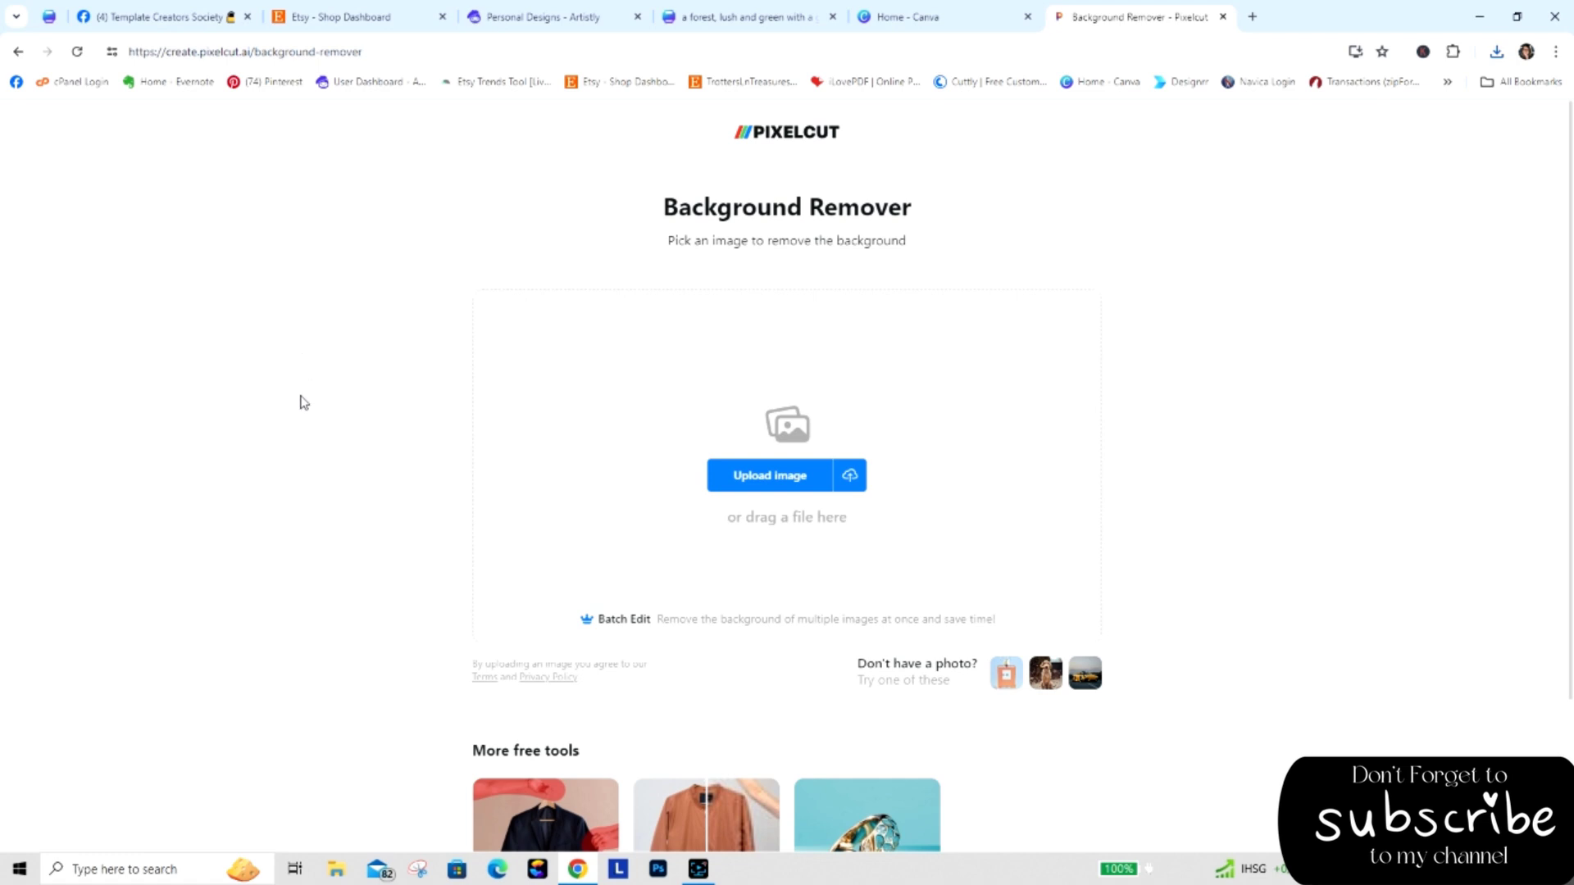
Check the downloaded images as smaller thumbnails in the Batch Edit file picker, and close it without choosing any.
{"action": "left_click", "coordinate": [616, 625]}
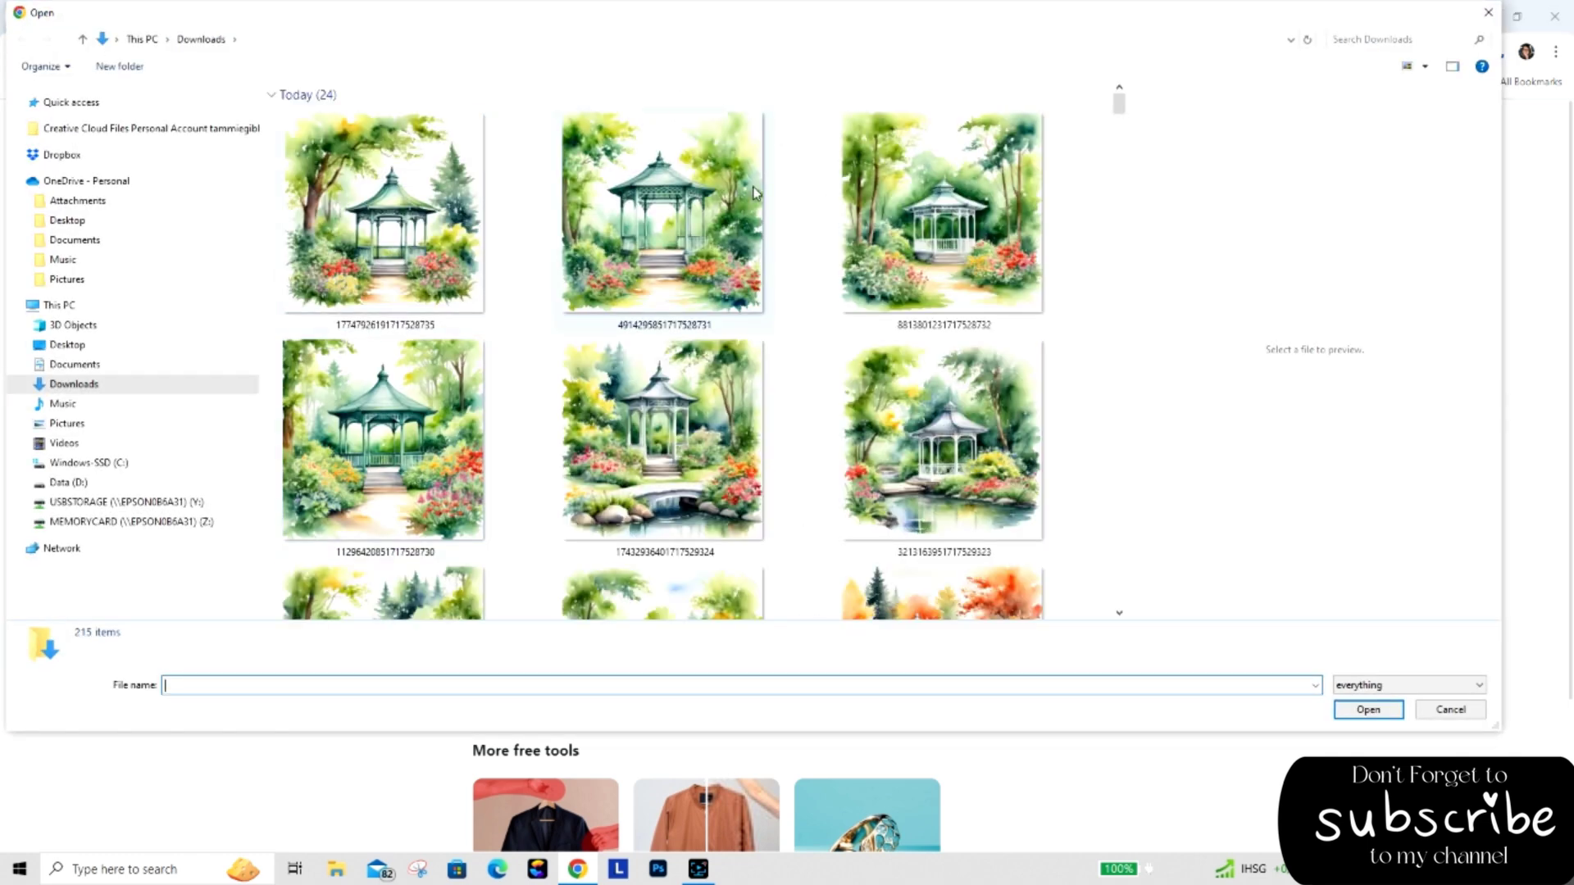
{"action": "left_click", "coordinate": [1426, 67]}
{"action": "left_click", "coordinate": [1457, 100]}
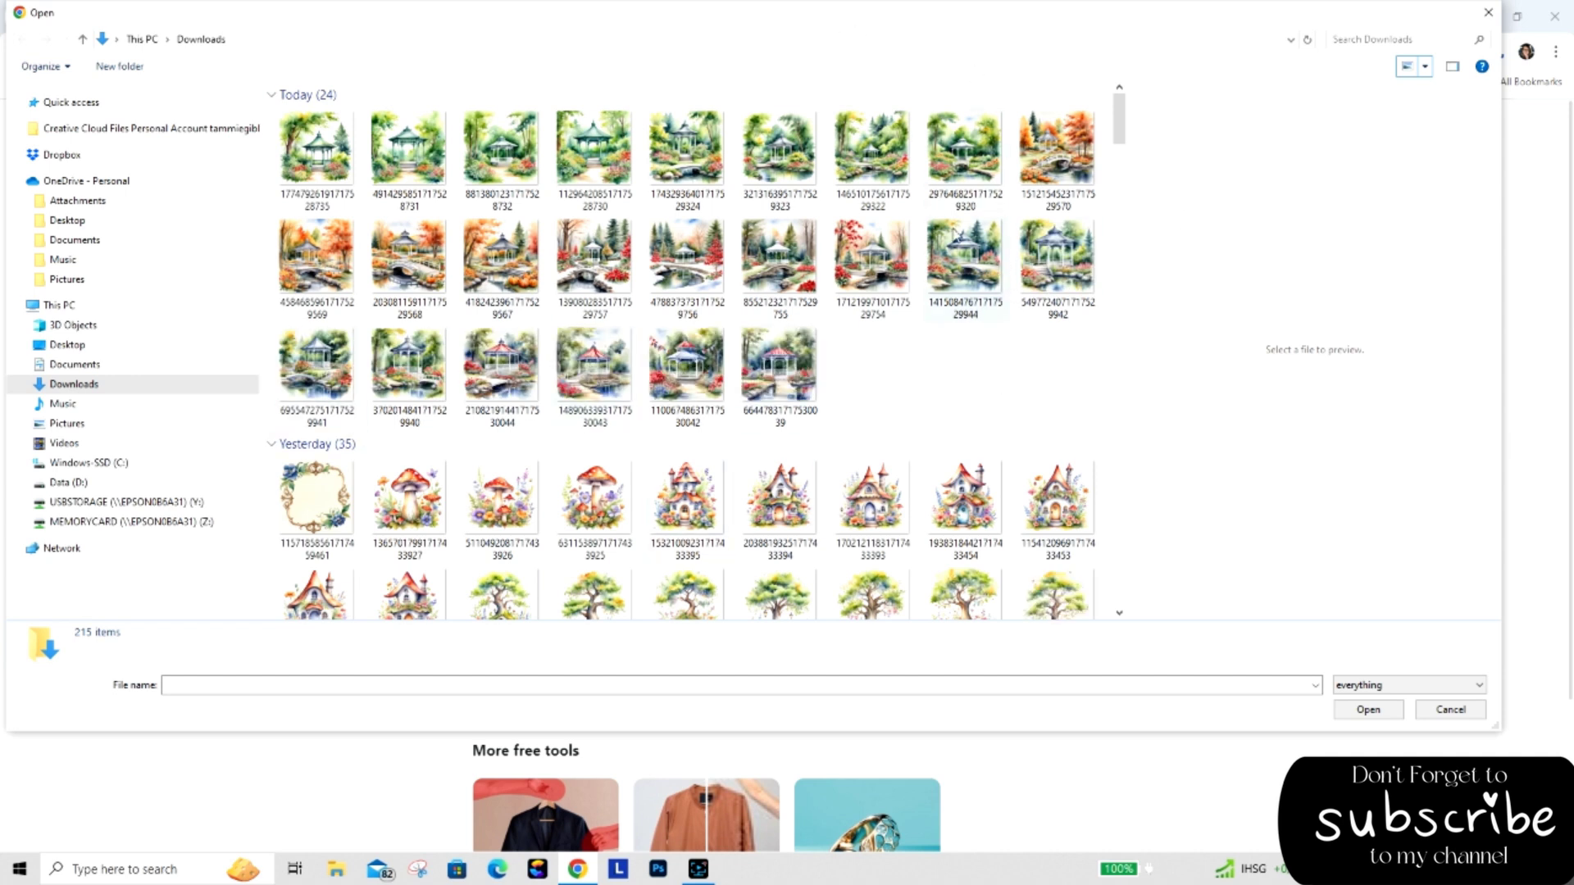
{"action": "left_click", "coordinate": [1119, 137]}
{"action": "left_click", "coordinate": [1488, 14]}
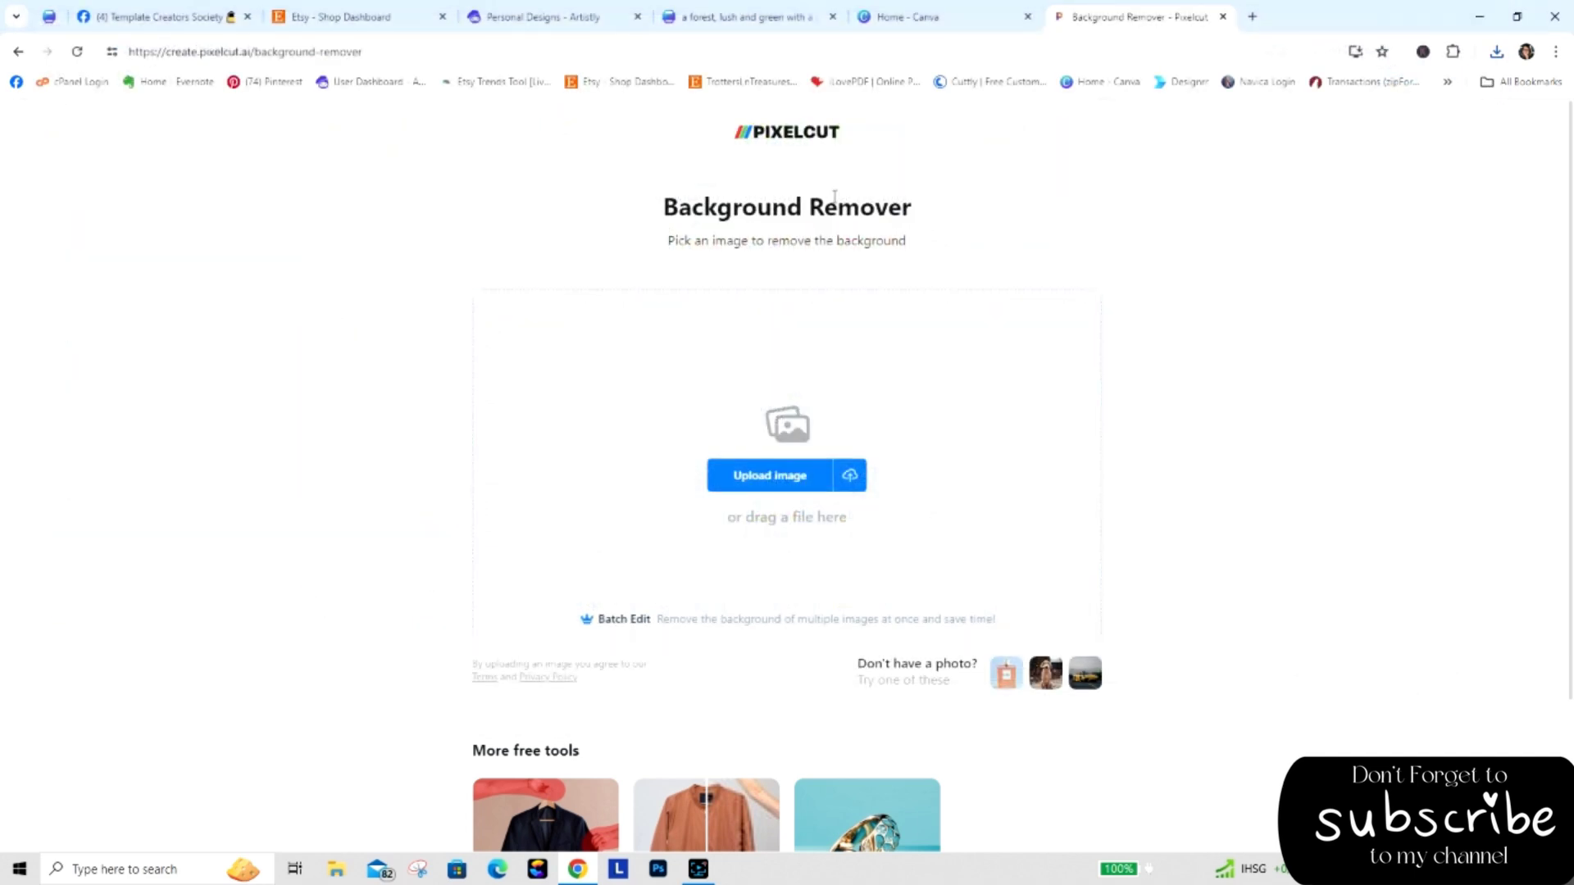
Open Pixelcut's Image Upscaler and batch-upload today's 24 downloaded gazebo images from the Downloads folder.
{"action": "left_click", "coordinate": [722, 828]}
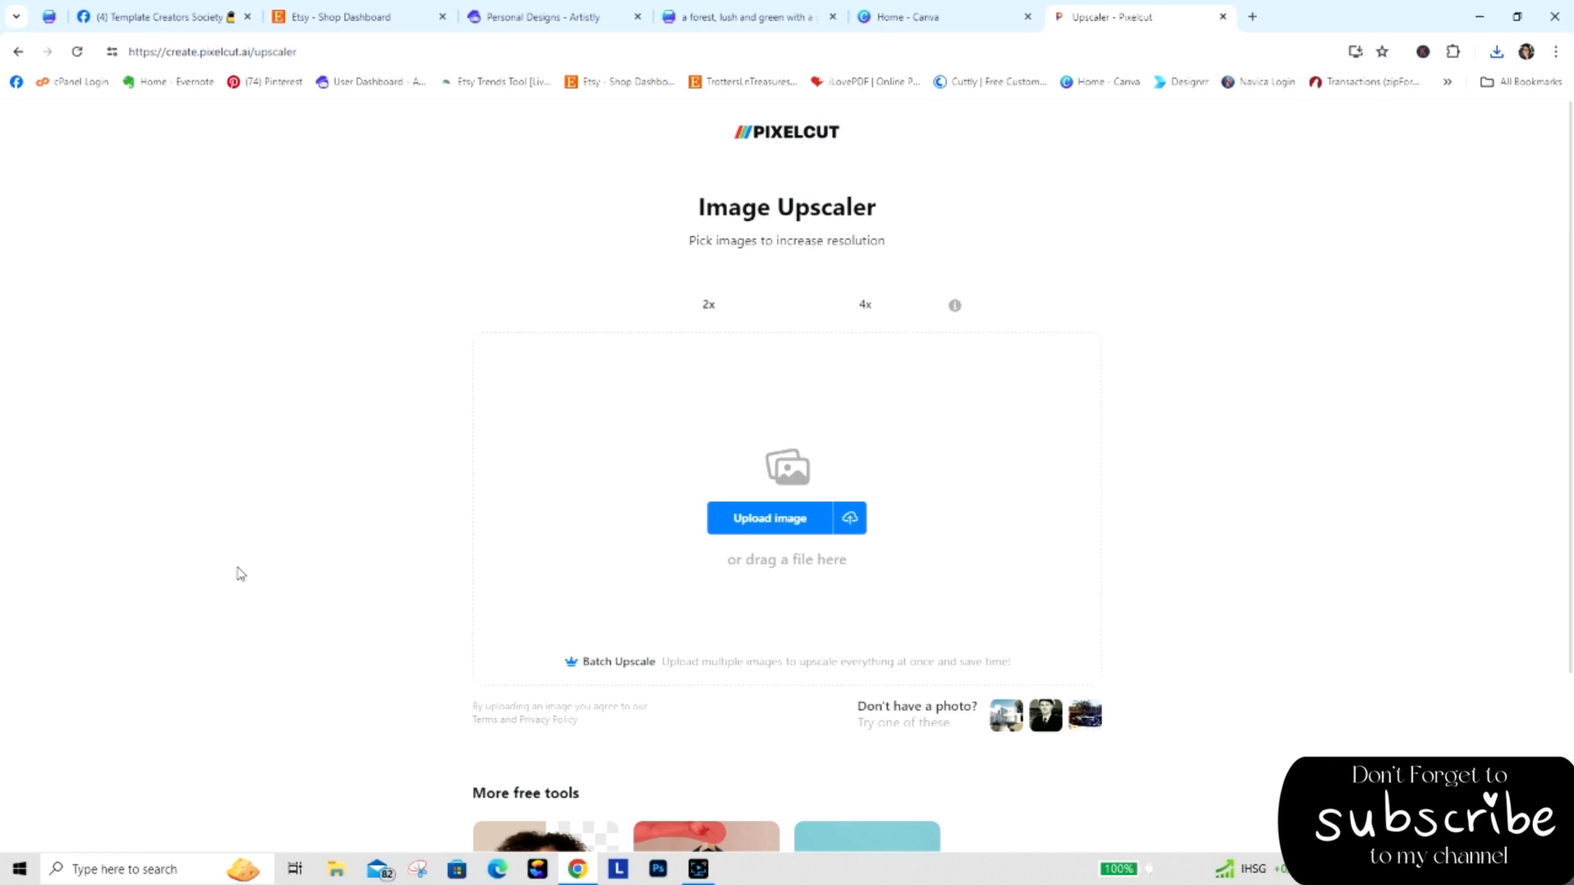
{"action": "left_click", "coordinate": [736, 838]}
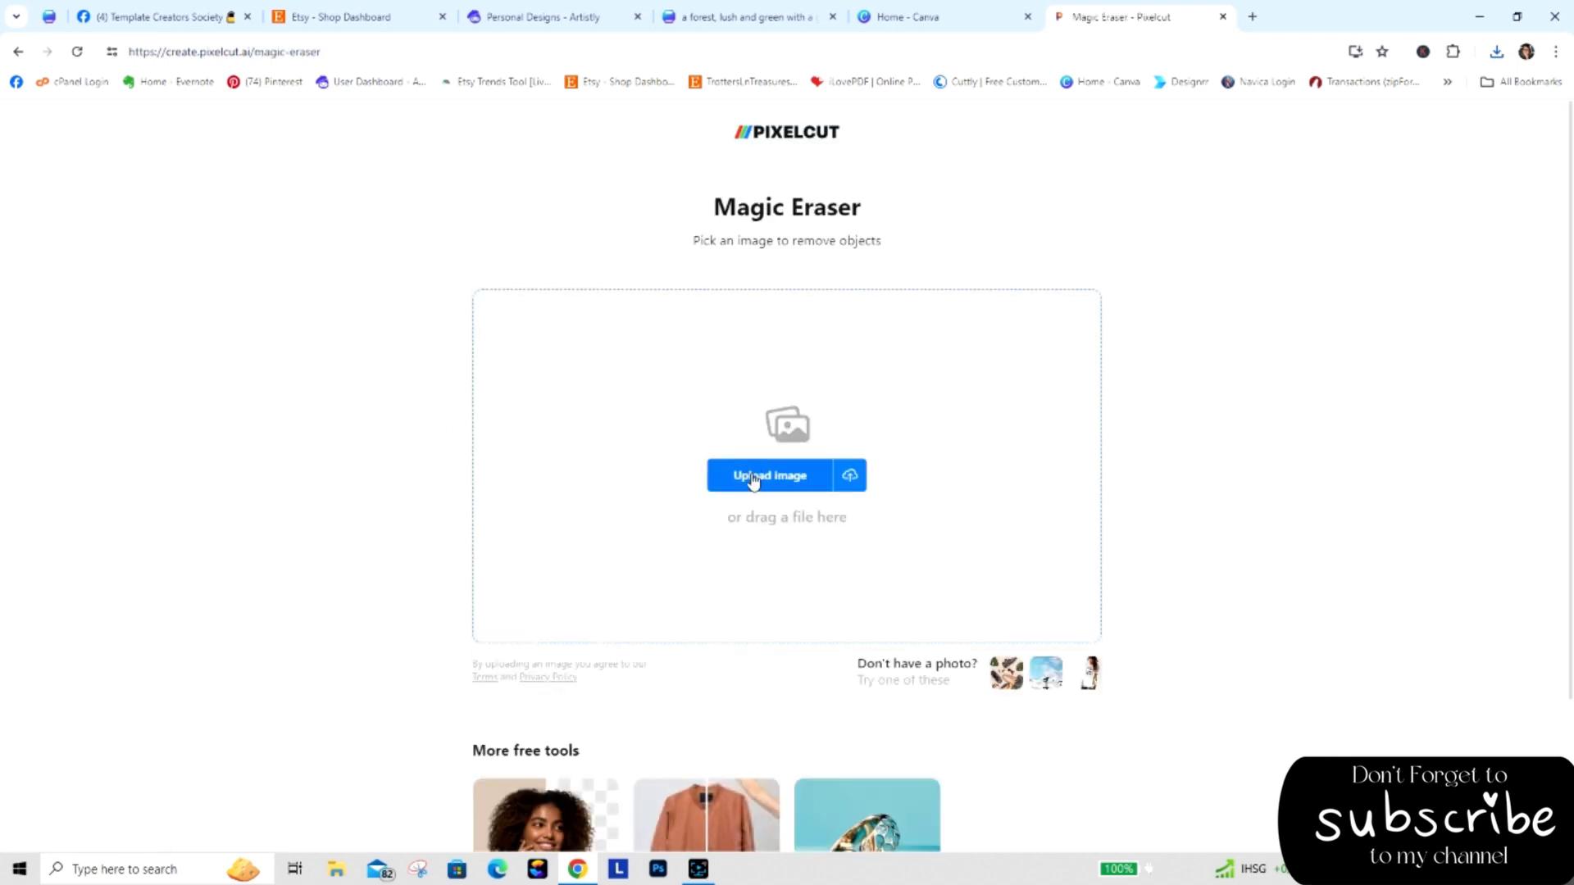
{"action": "left_click", "coordinate": [680, 816]}
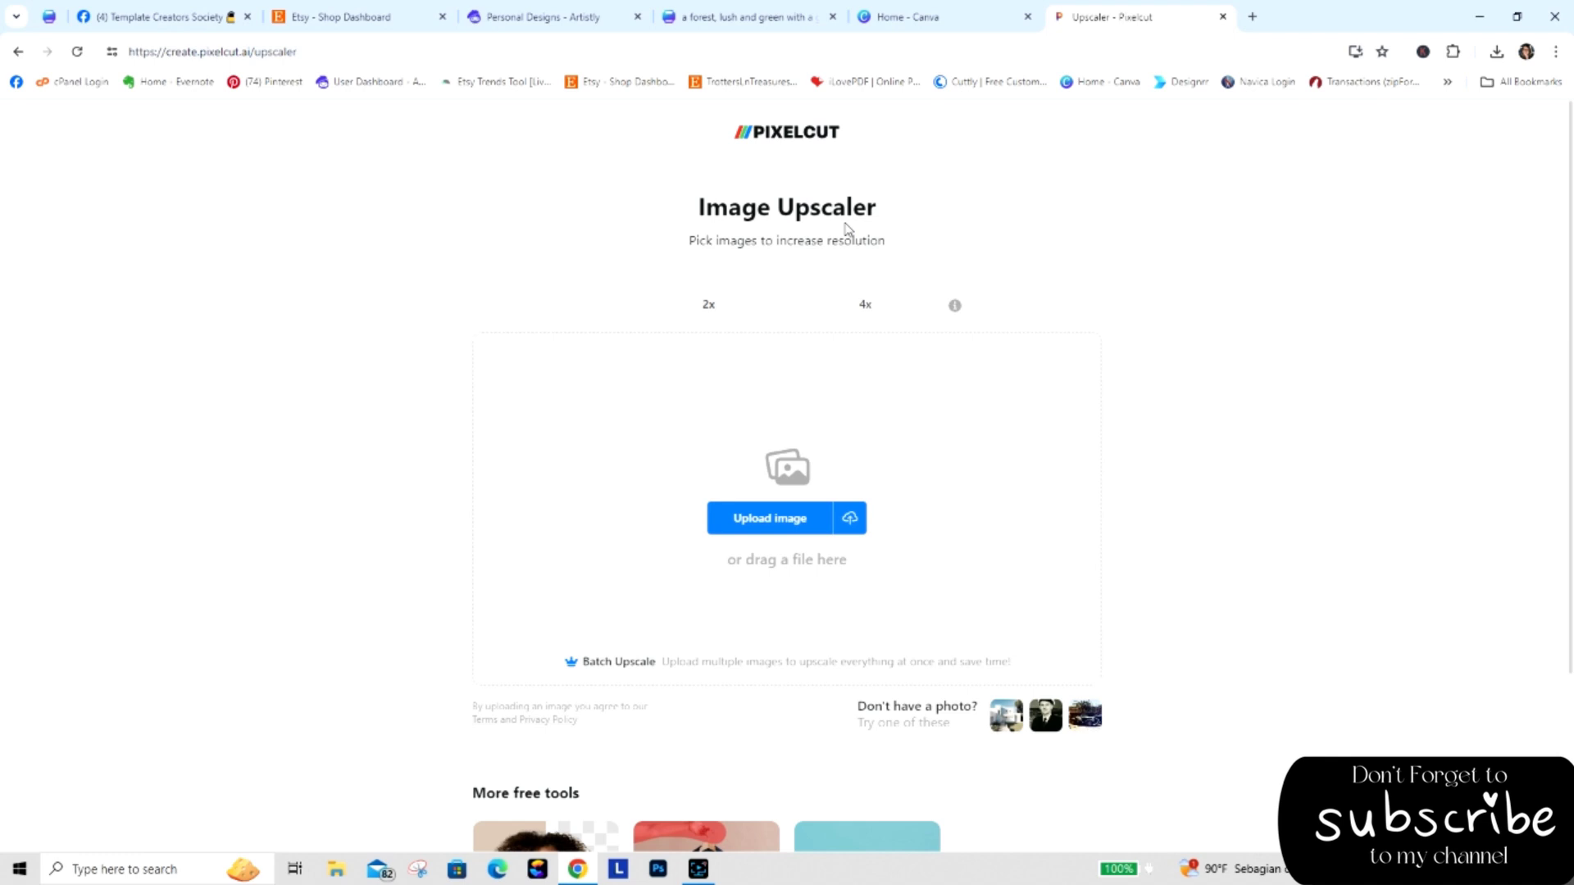
{"action": "left_click", "coordinate": [654, 544]}
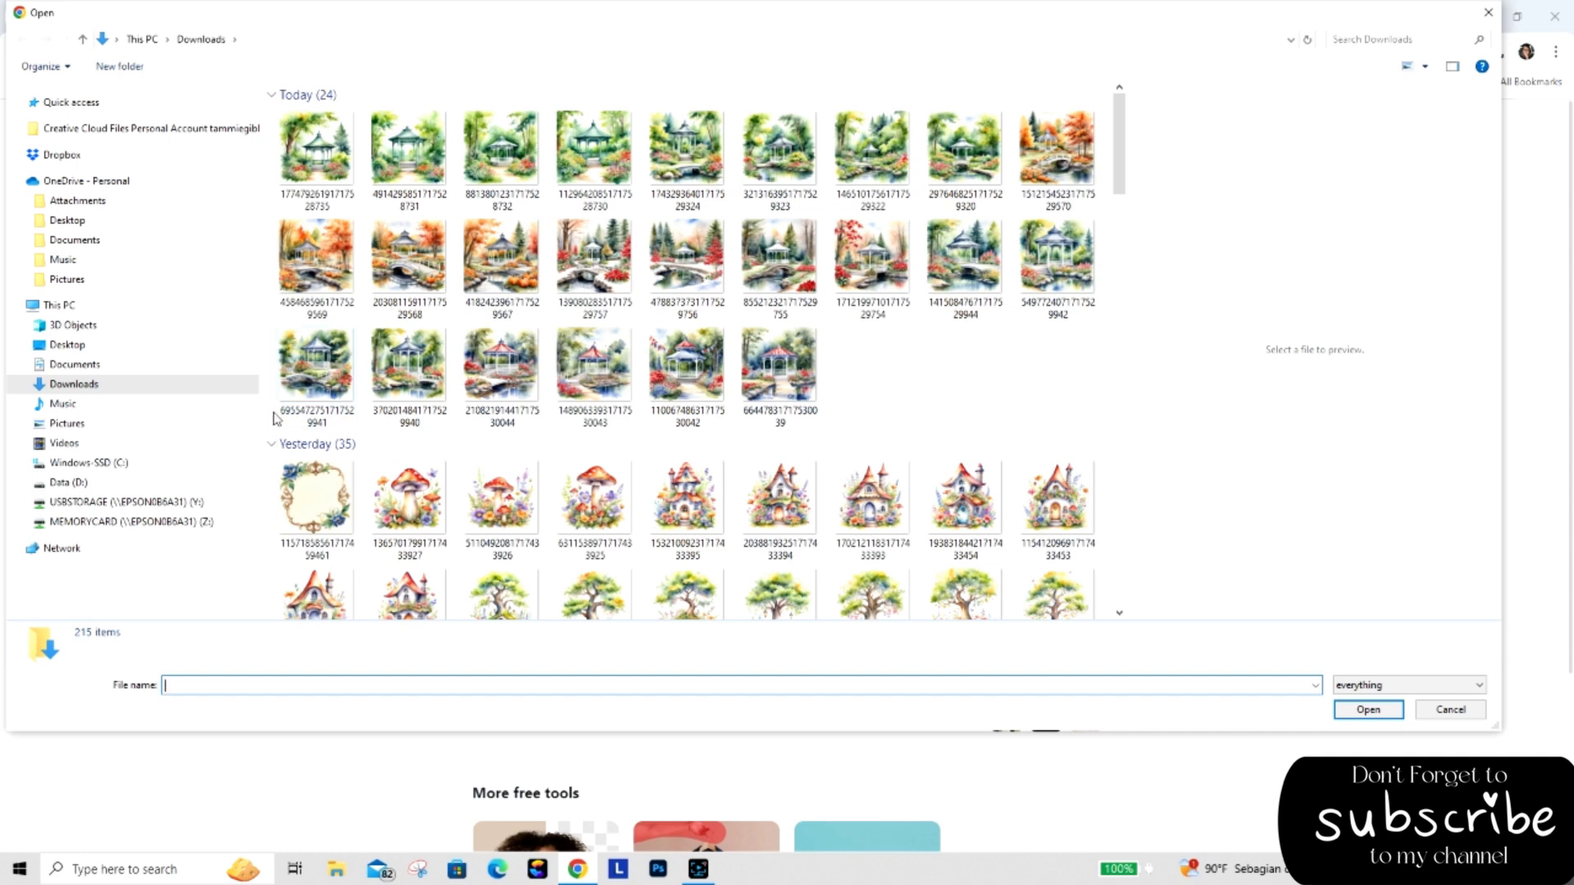
{"action": "left_click_drag", "start_coordinate": [276, 413], "coordinate": [1087, 125]}
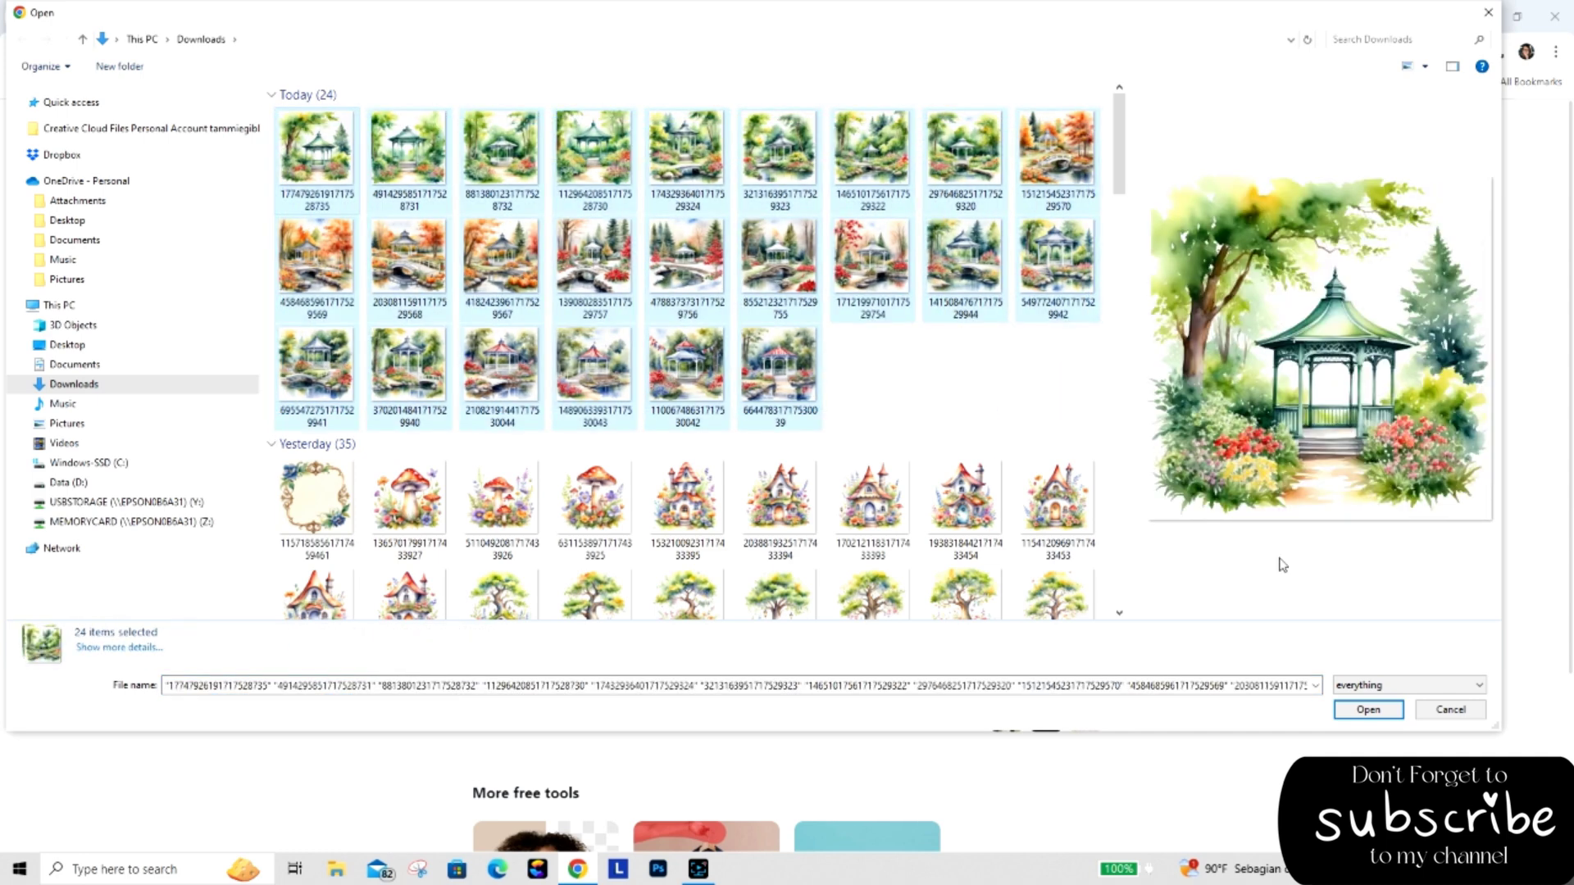
{"action": "left_click", "coordinate": [1368, 710]}
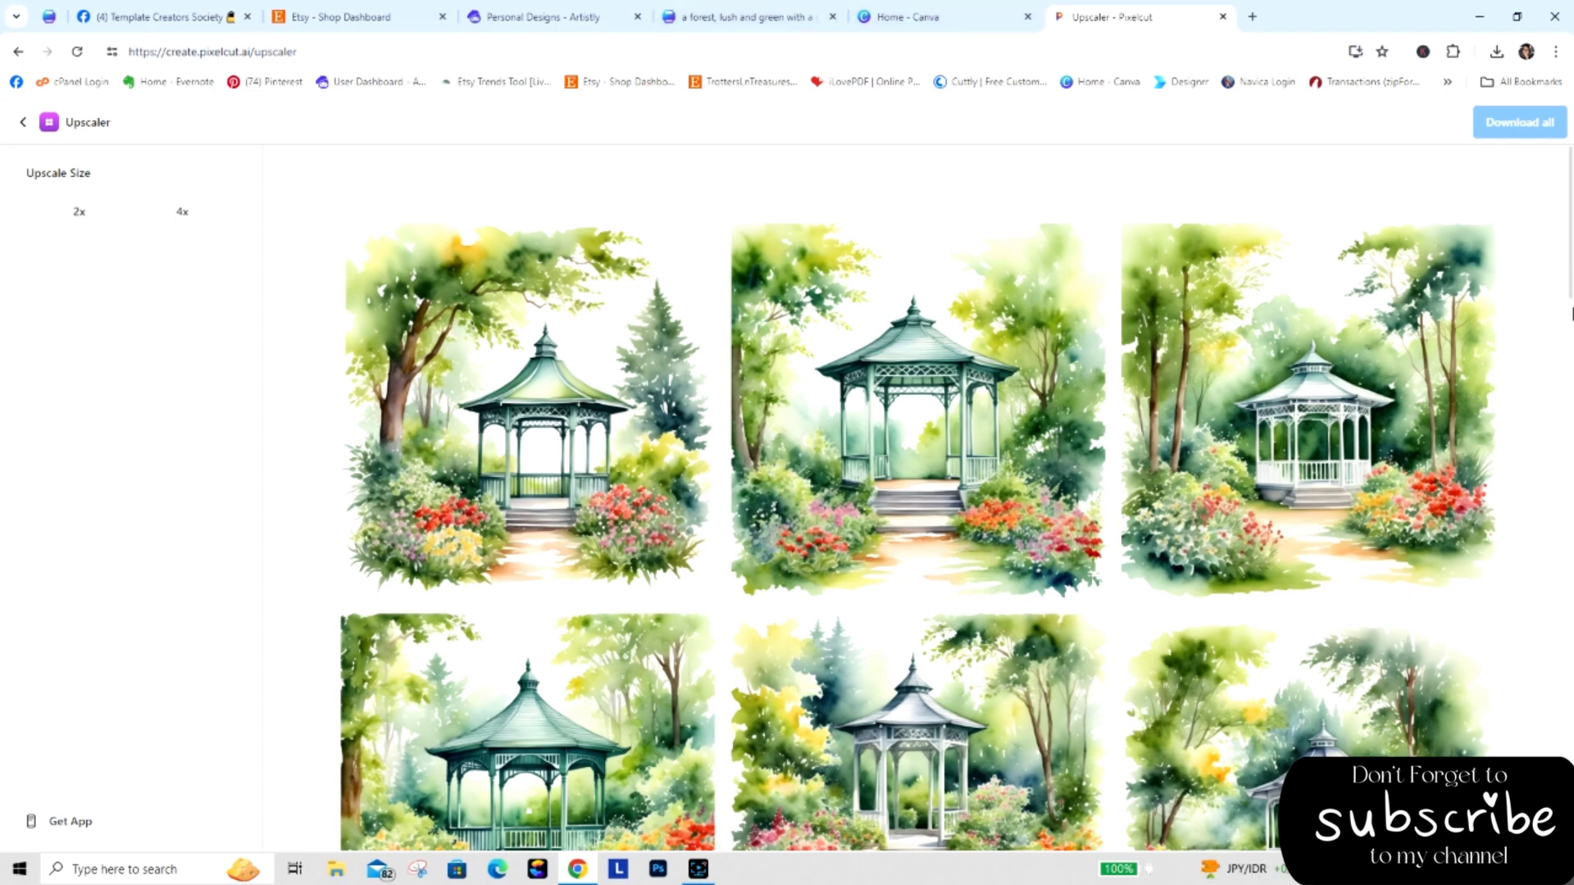
Check the batch of gazebo images in the Upscaler down to the last row, and download all the upscaled results.
{"action": "scroll", "coordinate": [1569, 303], "scroll_direction": "down", "scroll_amount": 5}
{"action": "left_click_drag", "start_coordinate": [1570, 305], "coordinate": [1571, 506]}
{"action": "scroll", "coordinate": [1567, 653], "scroll_direction": "up", "scroll_amount": 20}
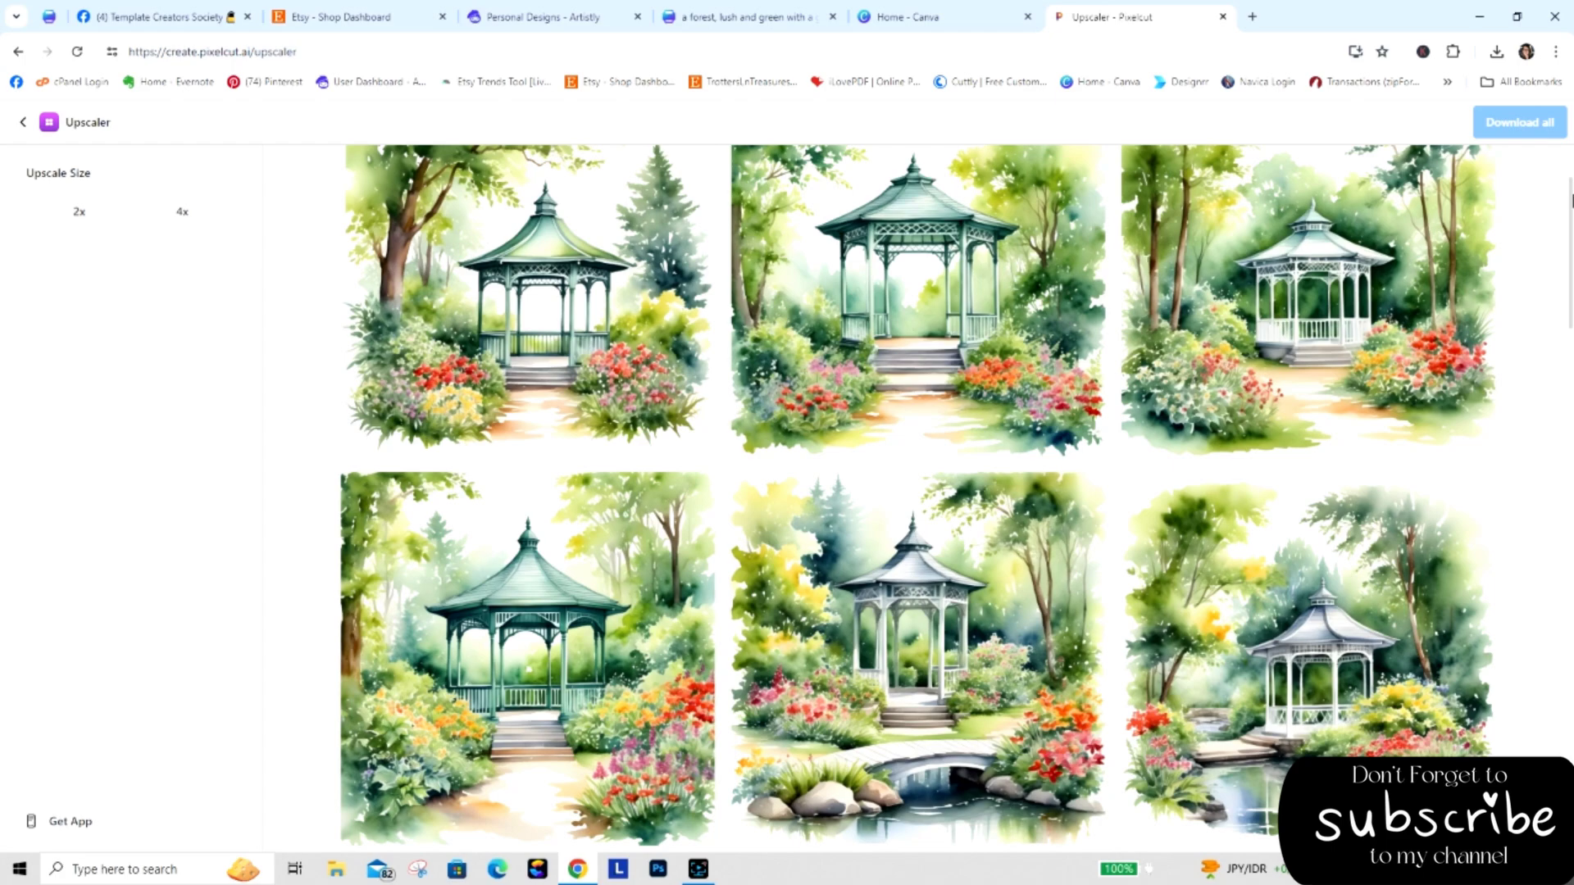
{"action": "scroll", "coordinate": [1571, 439], "scroll_direction": "down", "scroll_amount": 2}
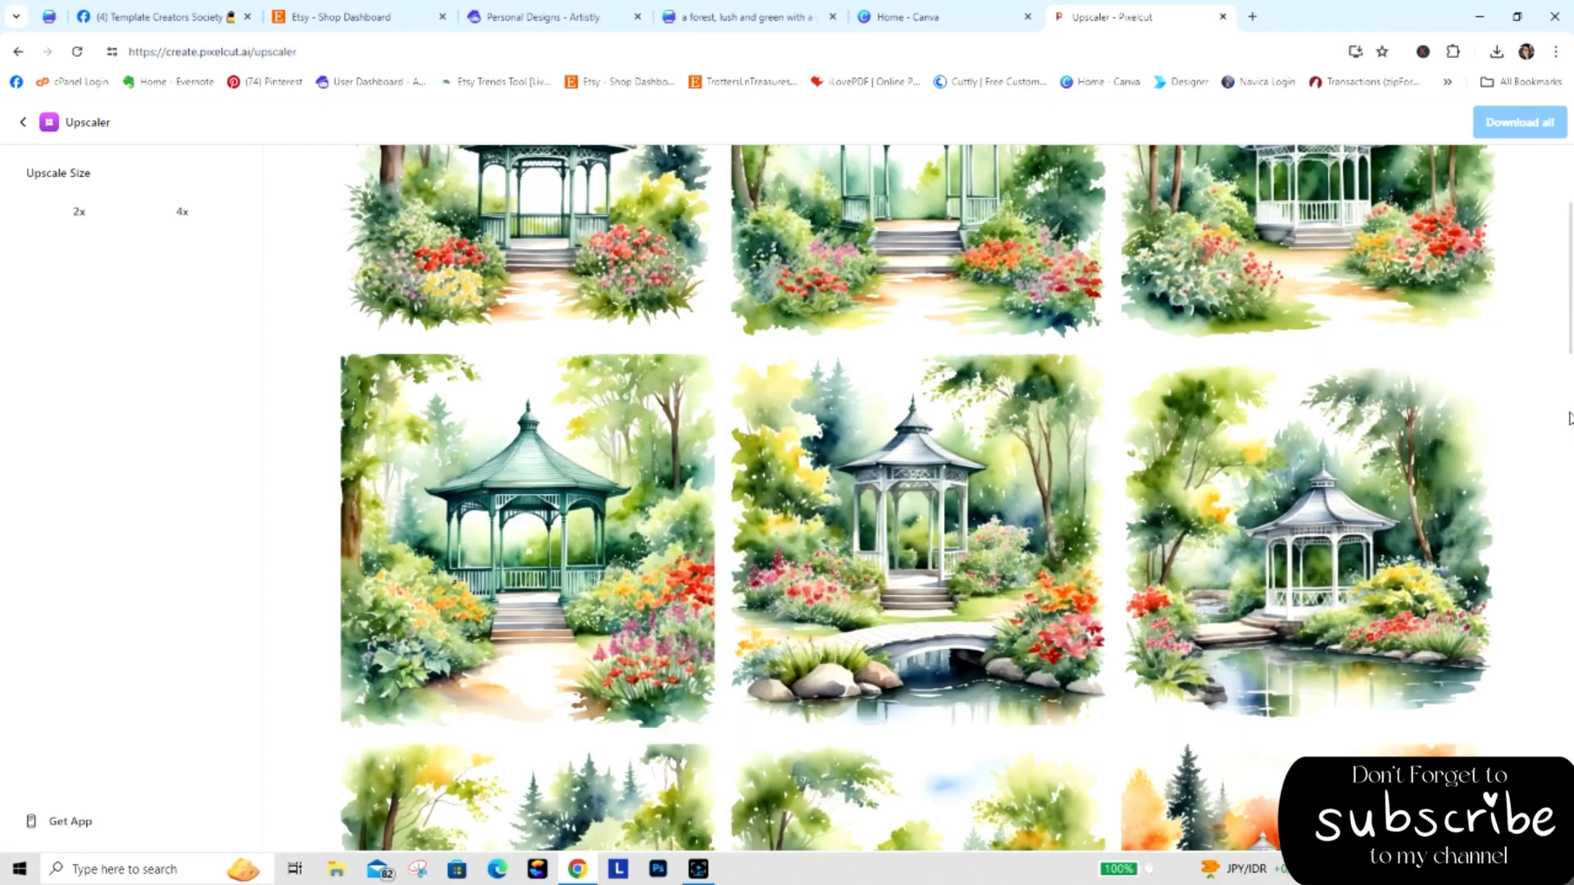
{"action": "scroll", "coordinate": [1570, 418], "scroll_direction": "down", "scroll_amount": 5}
{"action": "scroll", "coordinate": [1571, 354], "scroll_direction": "up", "scroll_amount": 2}
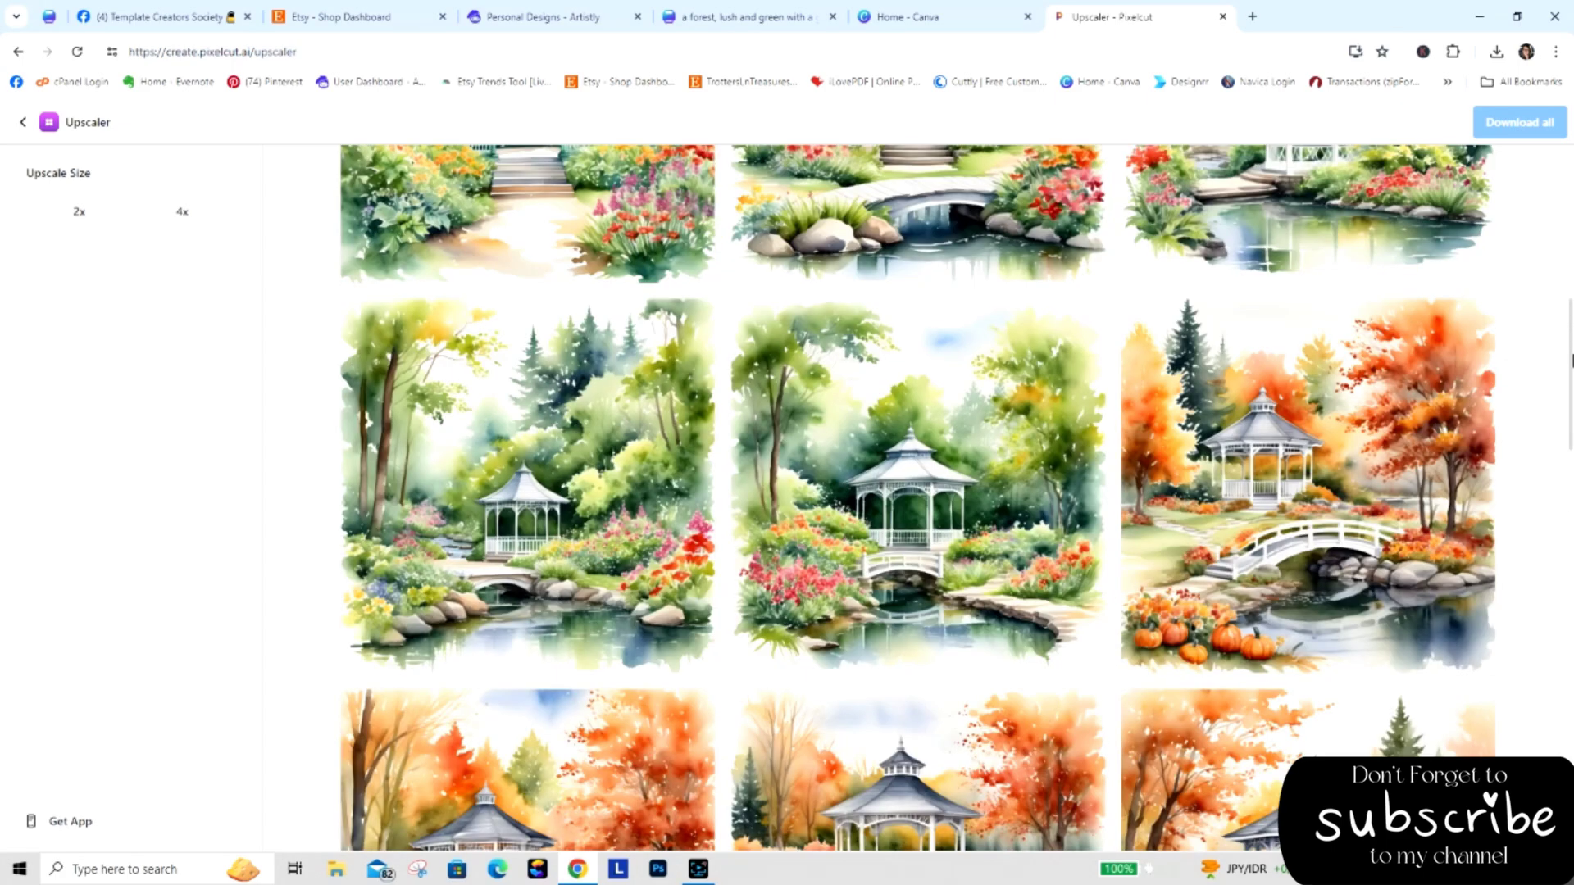
{"action": "left_click_drag", "start_coordinate": [1571, 360], "coordinate": [1572, 713]}
{"action": "scroll", "coordinate": [1571, 549], "scroll_direction": "down", "scroll_amount": 1}
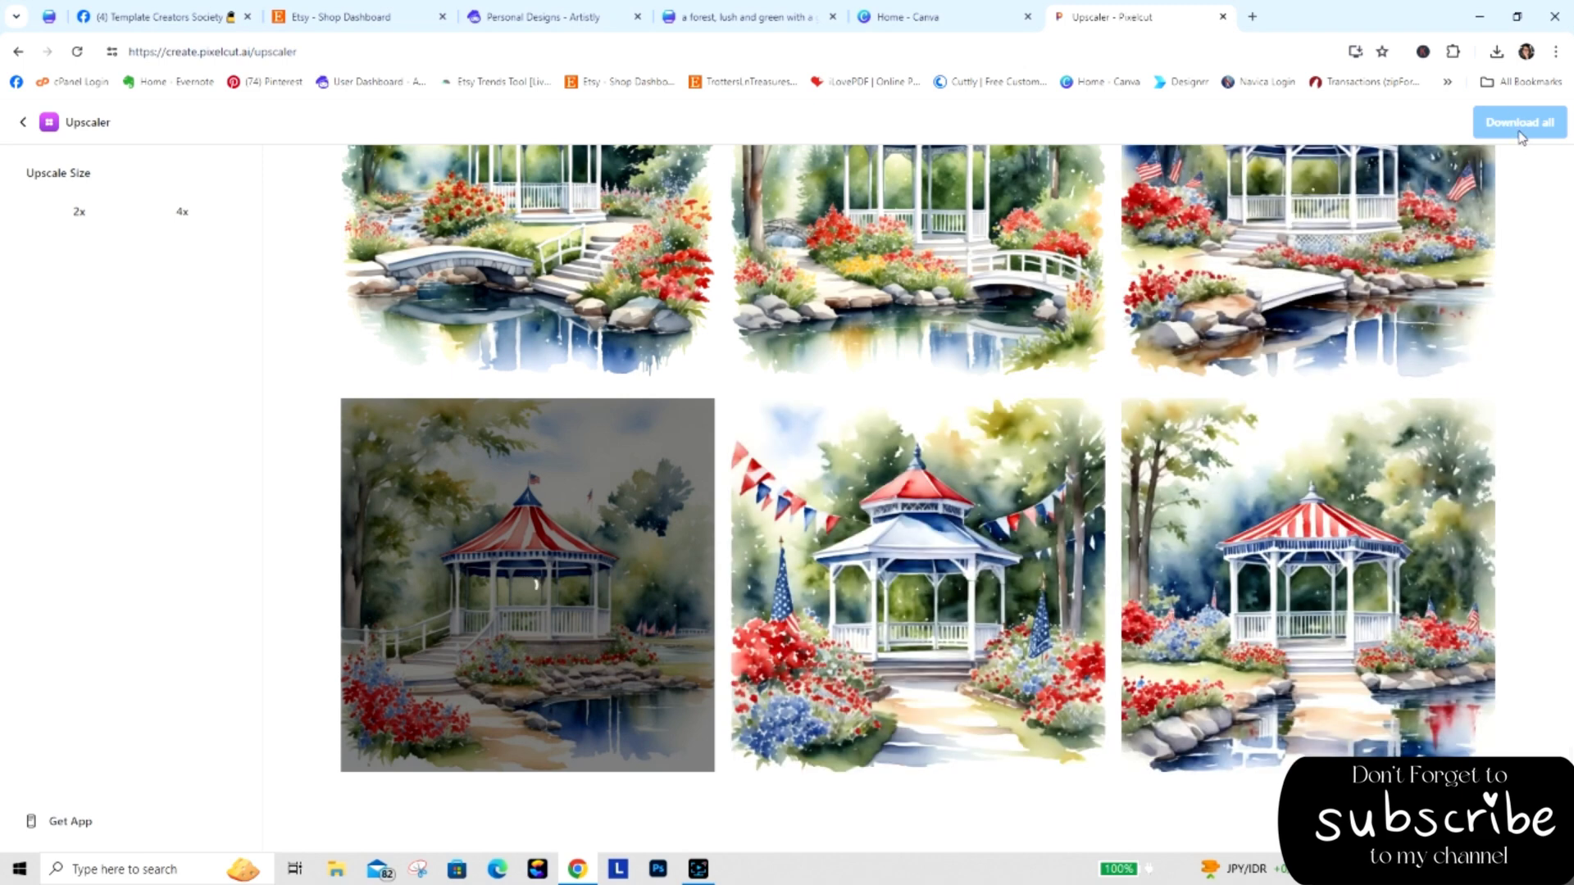
{"action": "left_click", "coordinate": [1518, 133]}
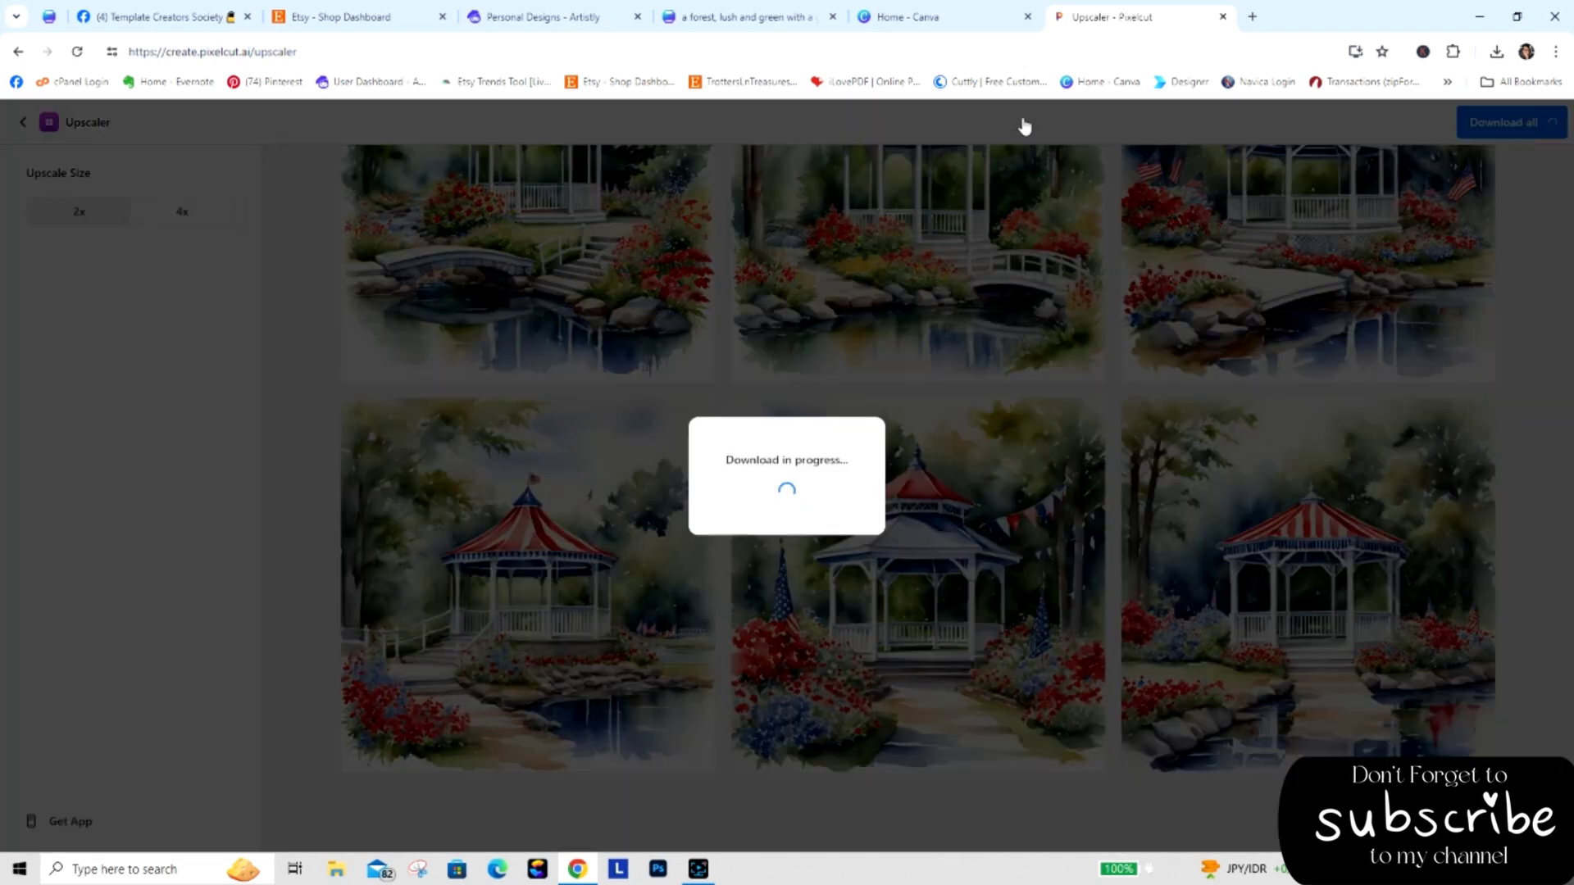
Switch to Canva, create a project folder named "Gazebo Seasons", and open it.
{"action": "left_click", "coordinate": [918, 19]}
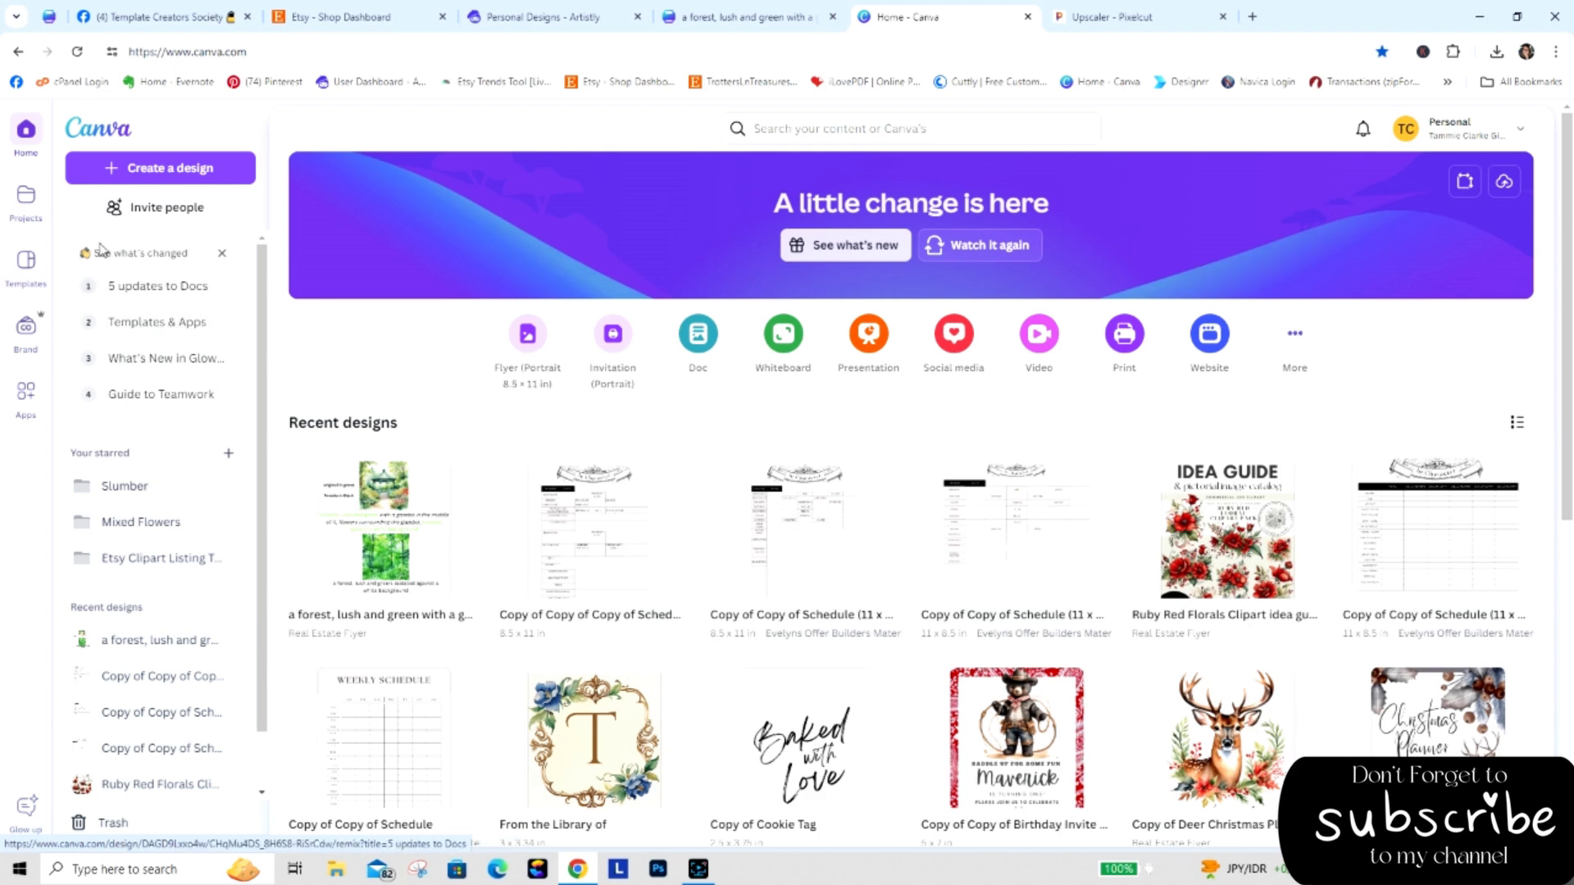
{"action": "left_click", "coordinate": [27, 201]}
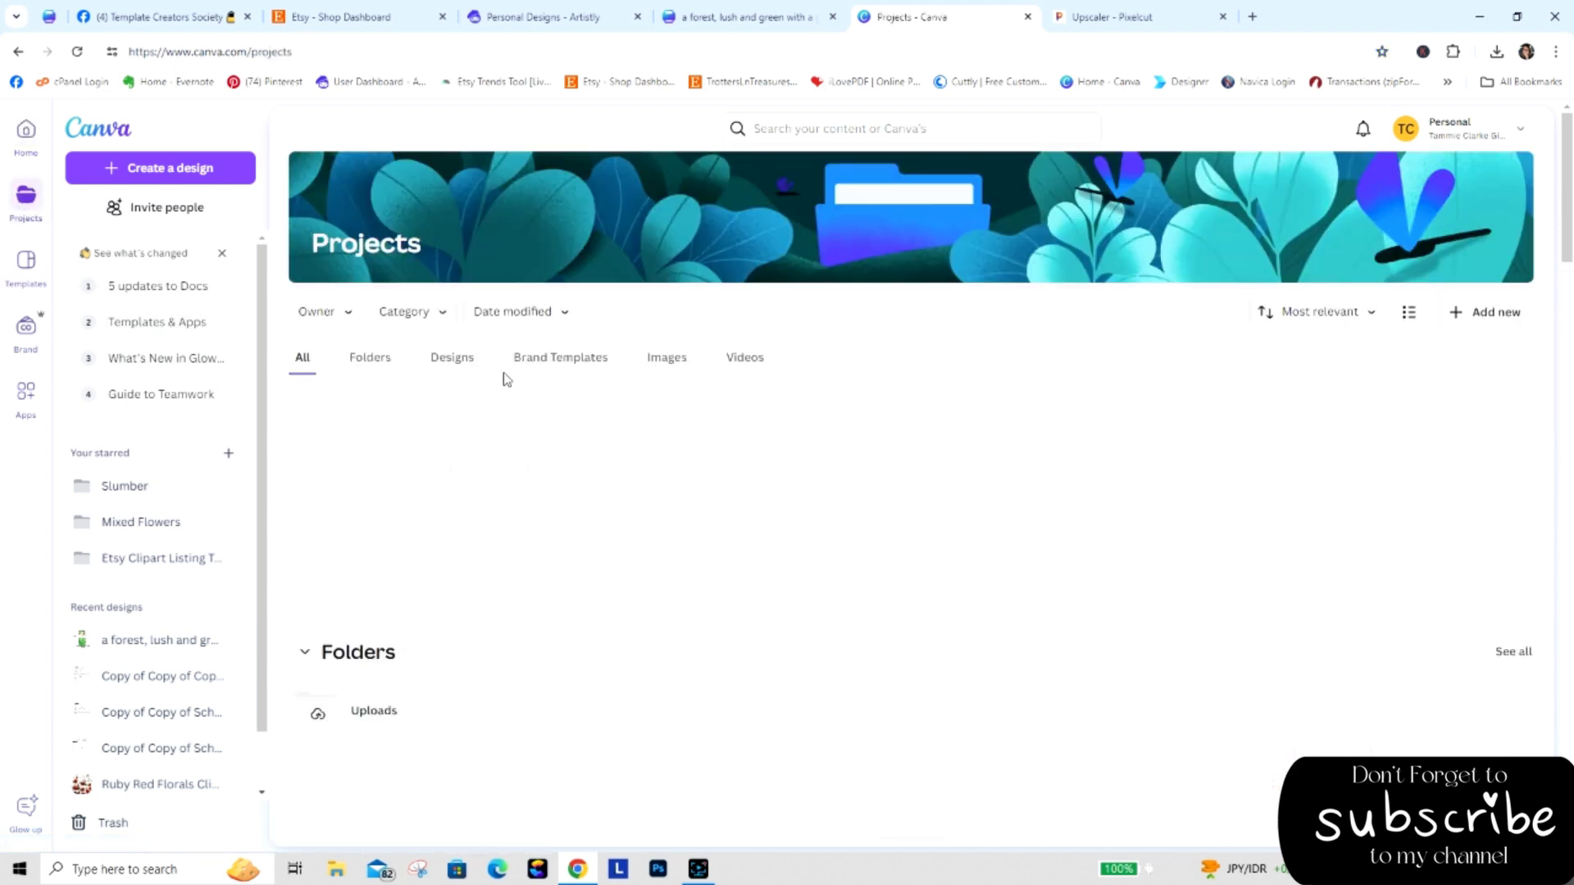
{"action": "left_click", "coordinate": [370, 358]}
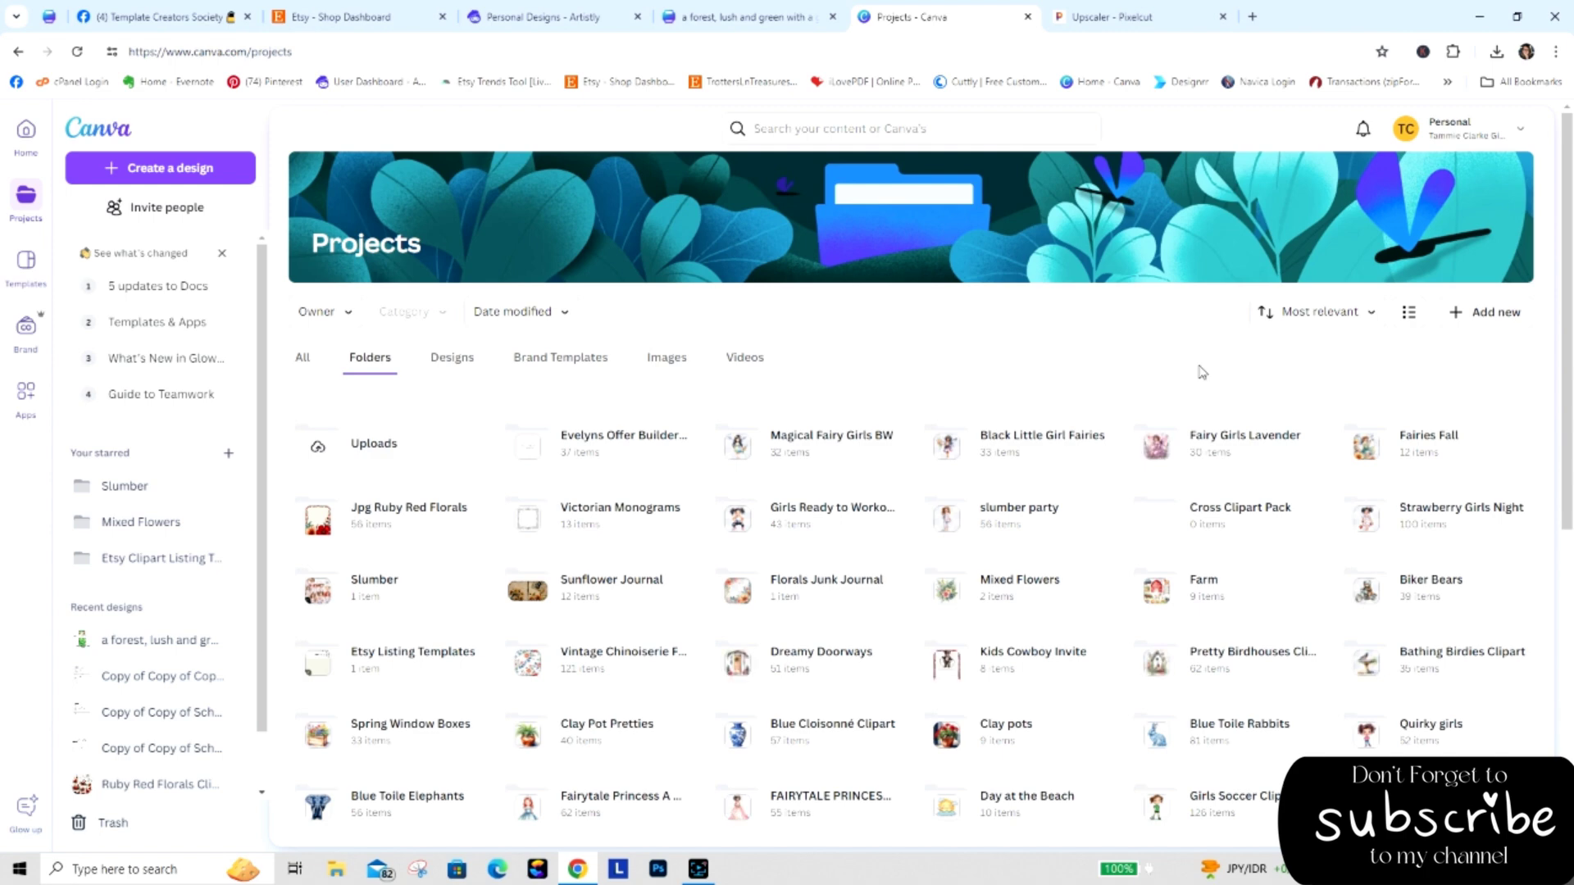
{"action": "left_click", "coordinate": [1476, 313]}
{"action": "left_click", "coordinate": [1328, 391]}
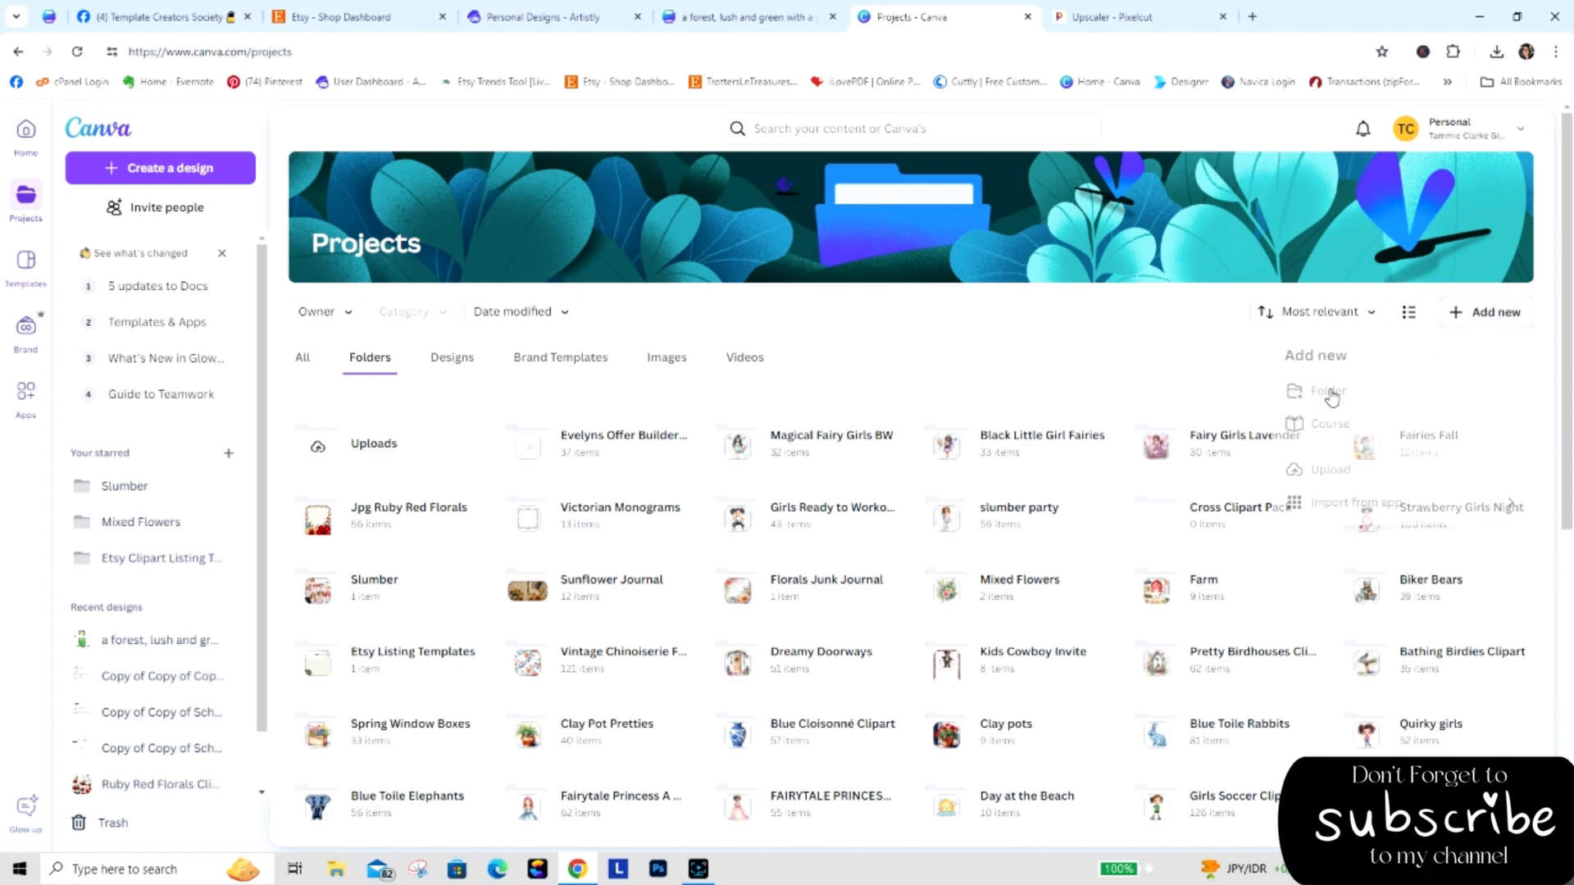
{"action": "type", "text": "GAx"}
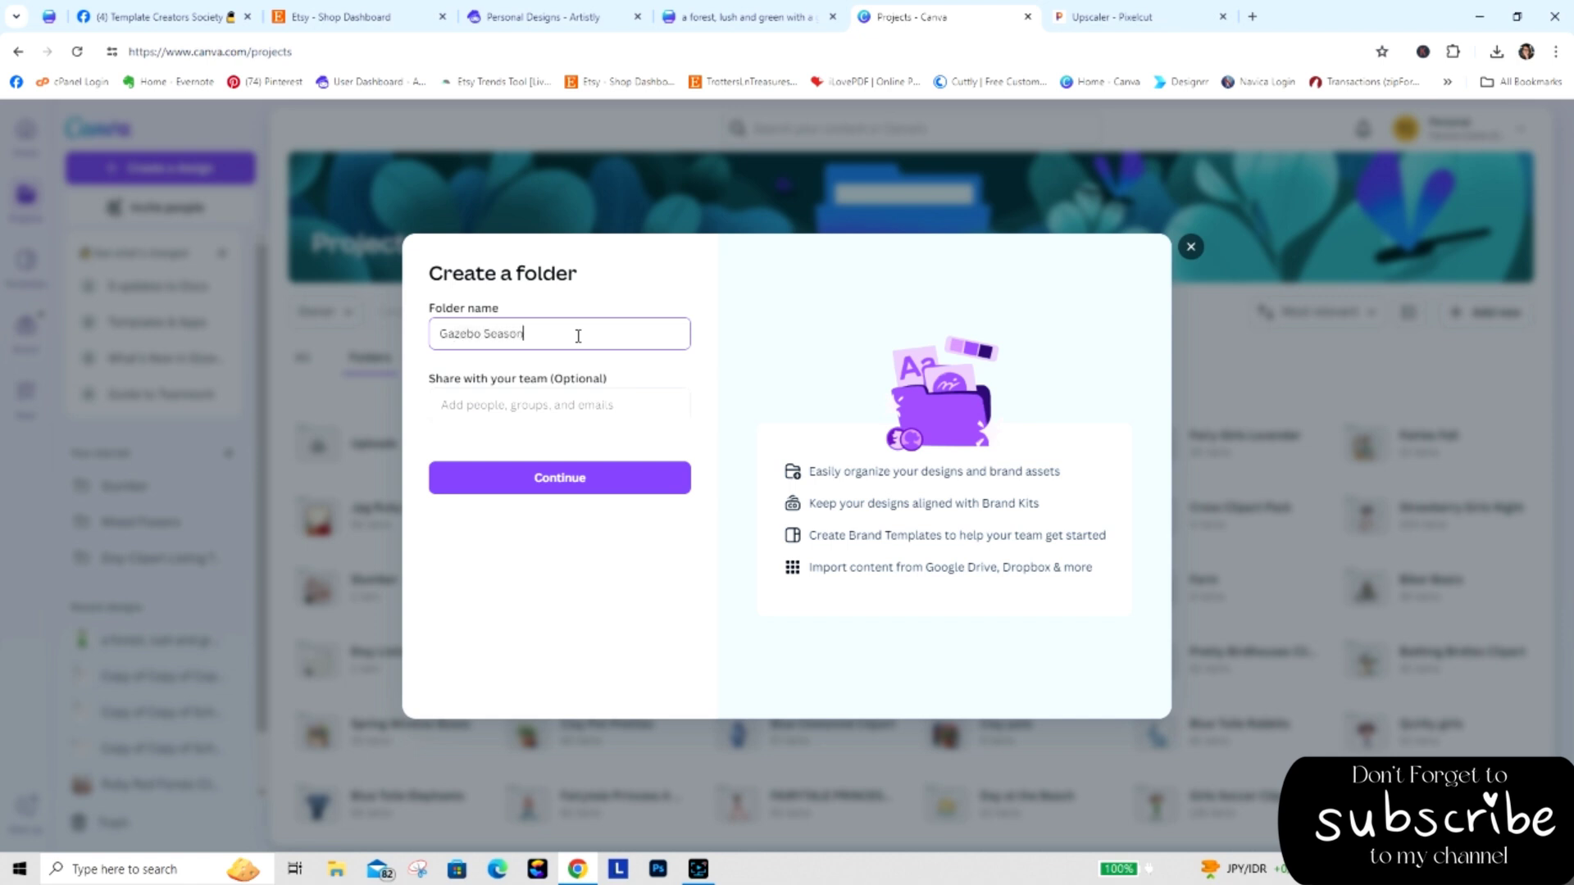
{"action": "left_click", "coordinate": [586, 480]}
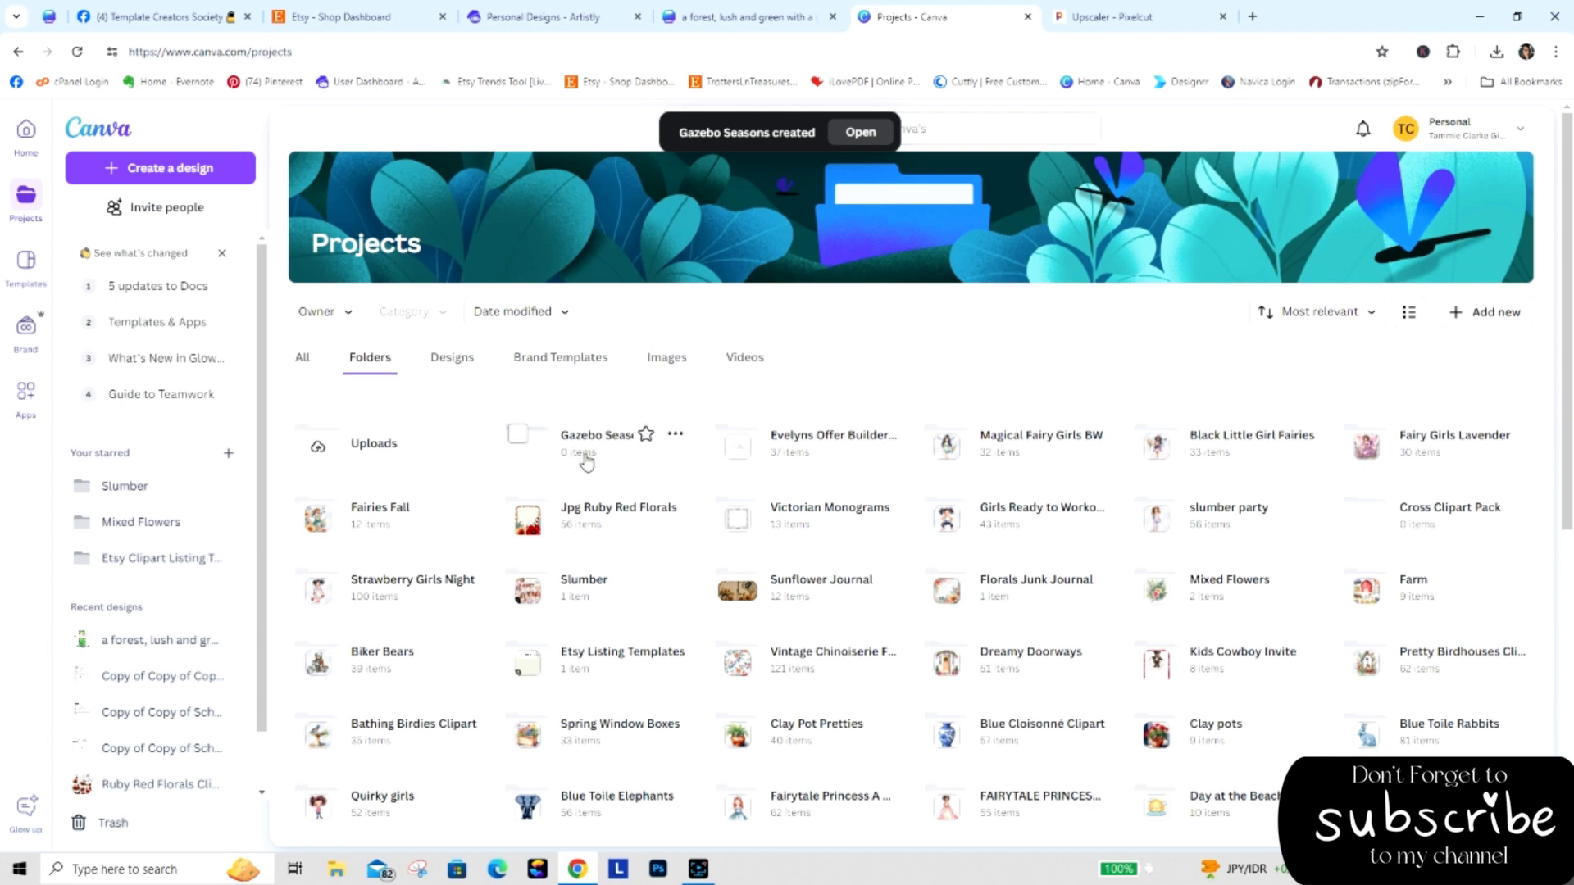
{"action": "left_click", "coordinate": [602, 444]}
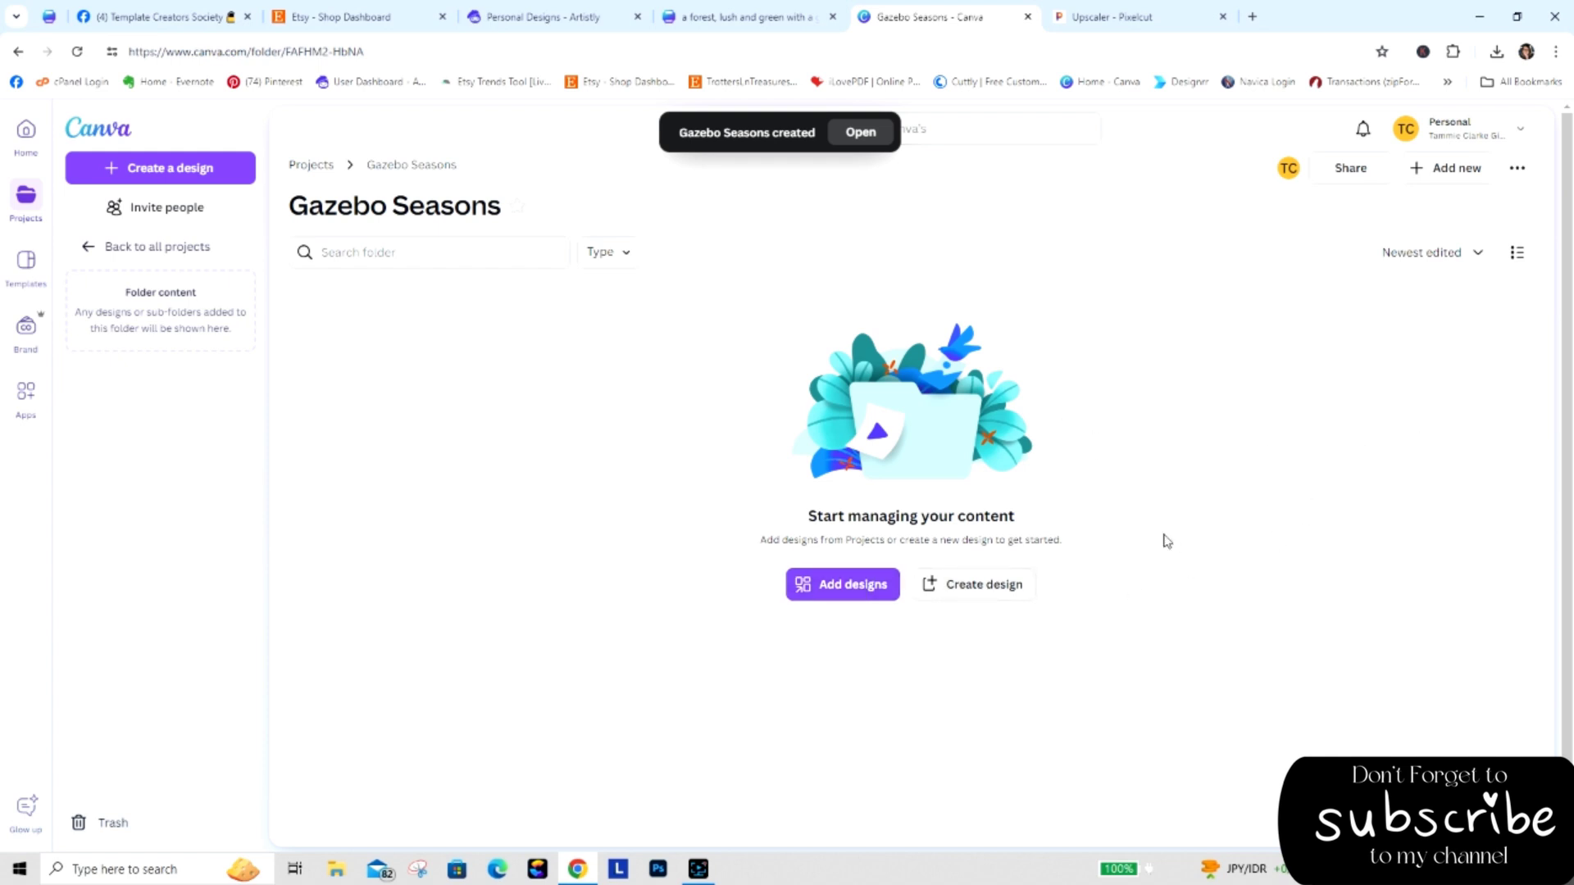
{"action": "left_click", "coordinate": [1457, 168]}
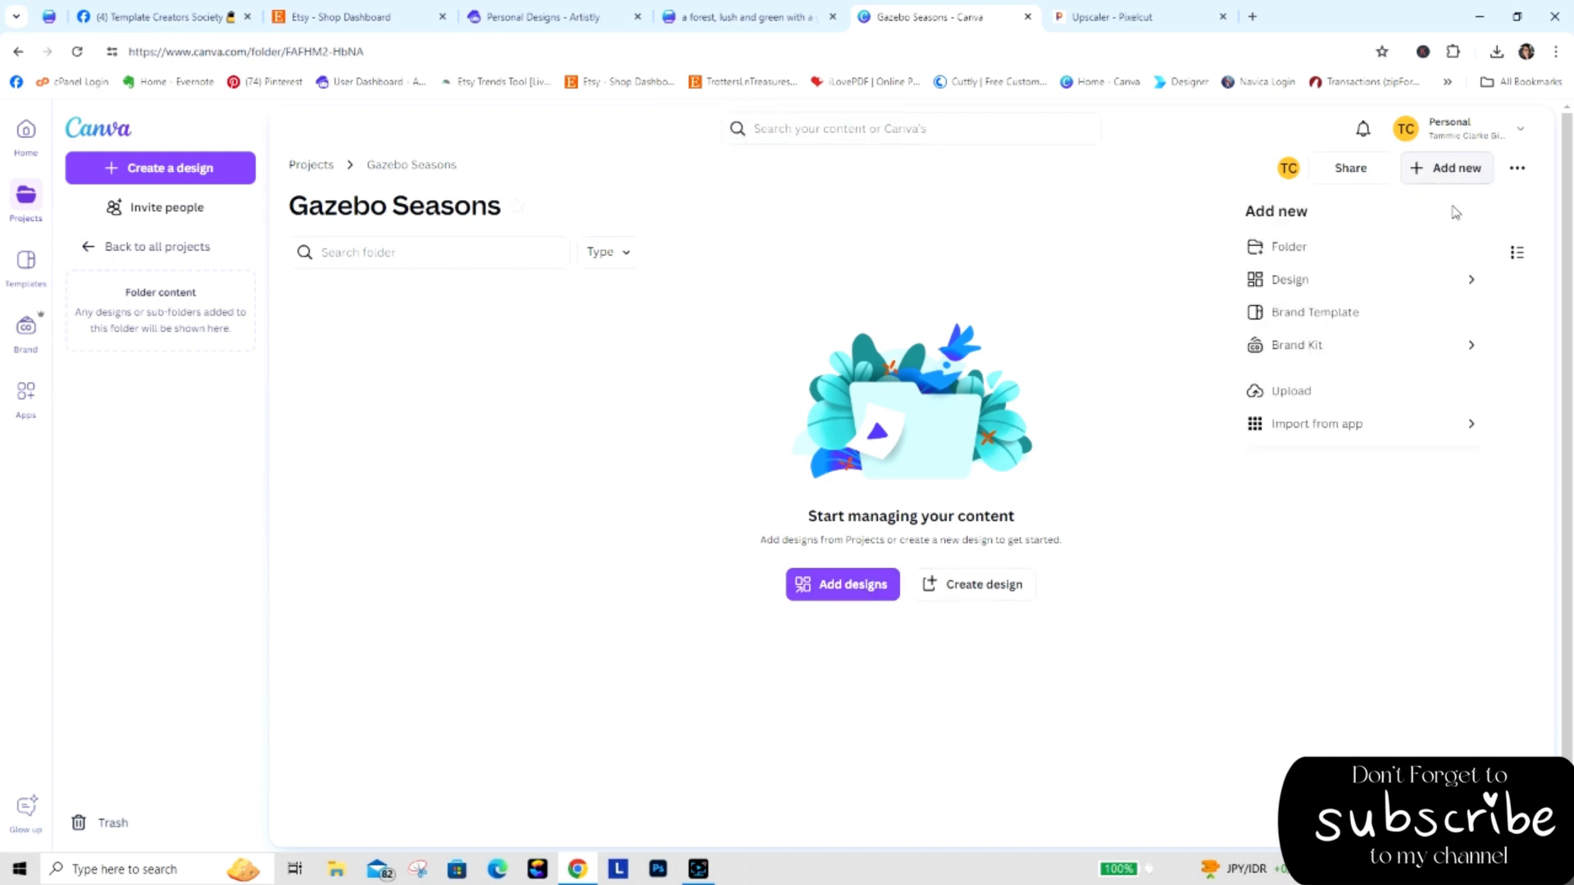
{"action": "left_click", "coordinate": [1325, 396]}
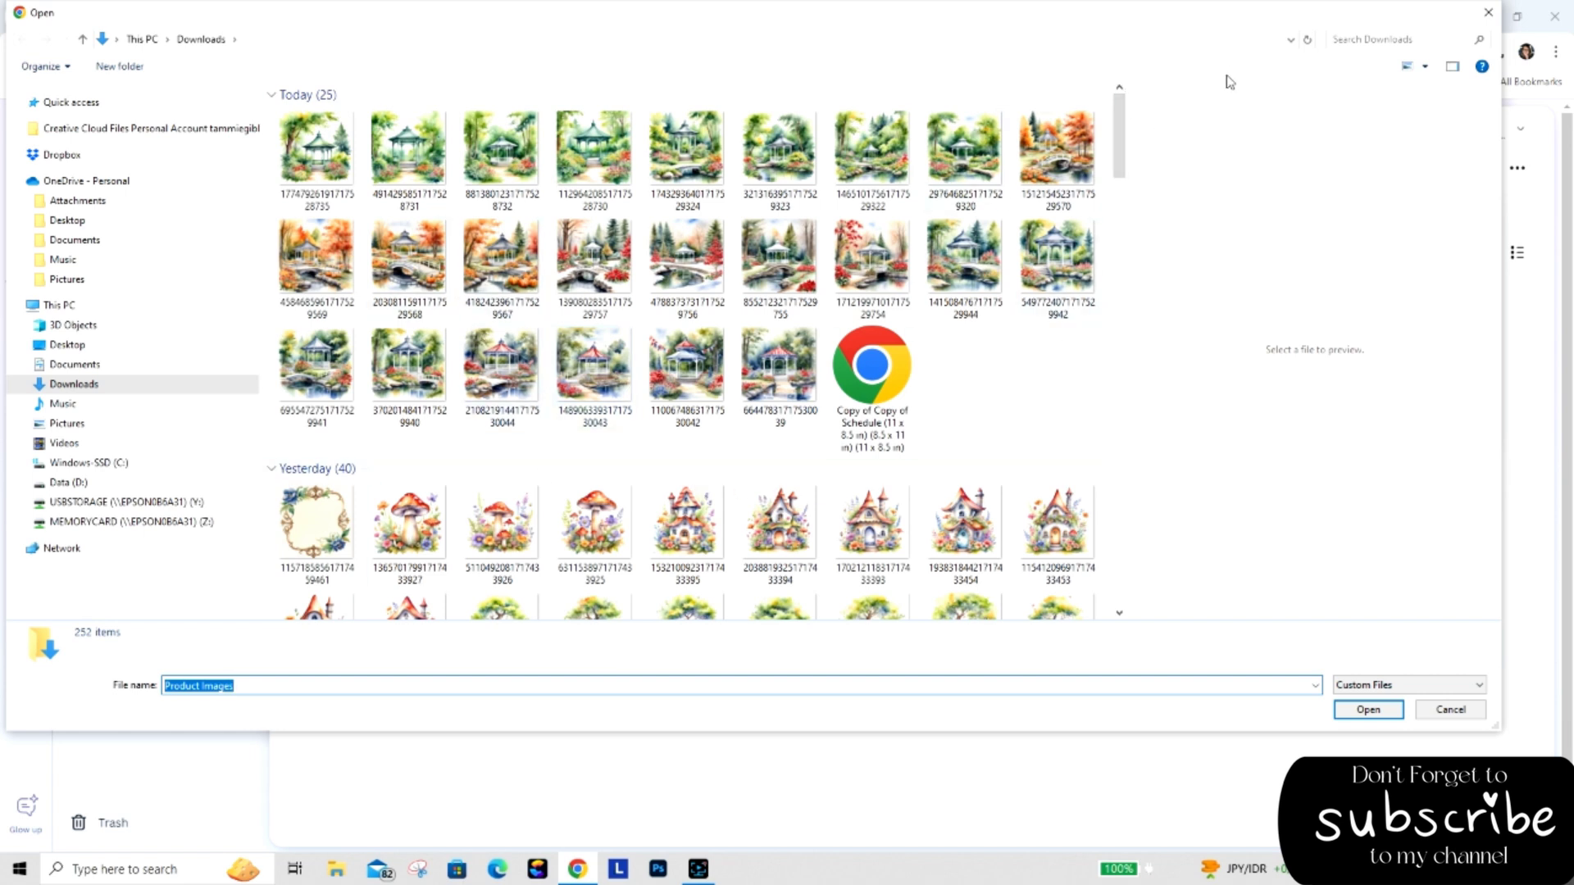
{"action": "left_click", "coordinate": [1487, 12]}
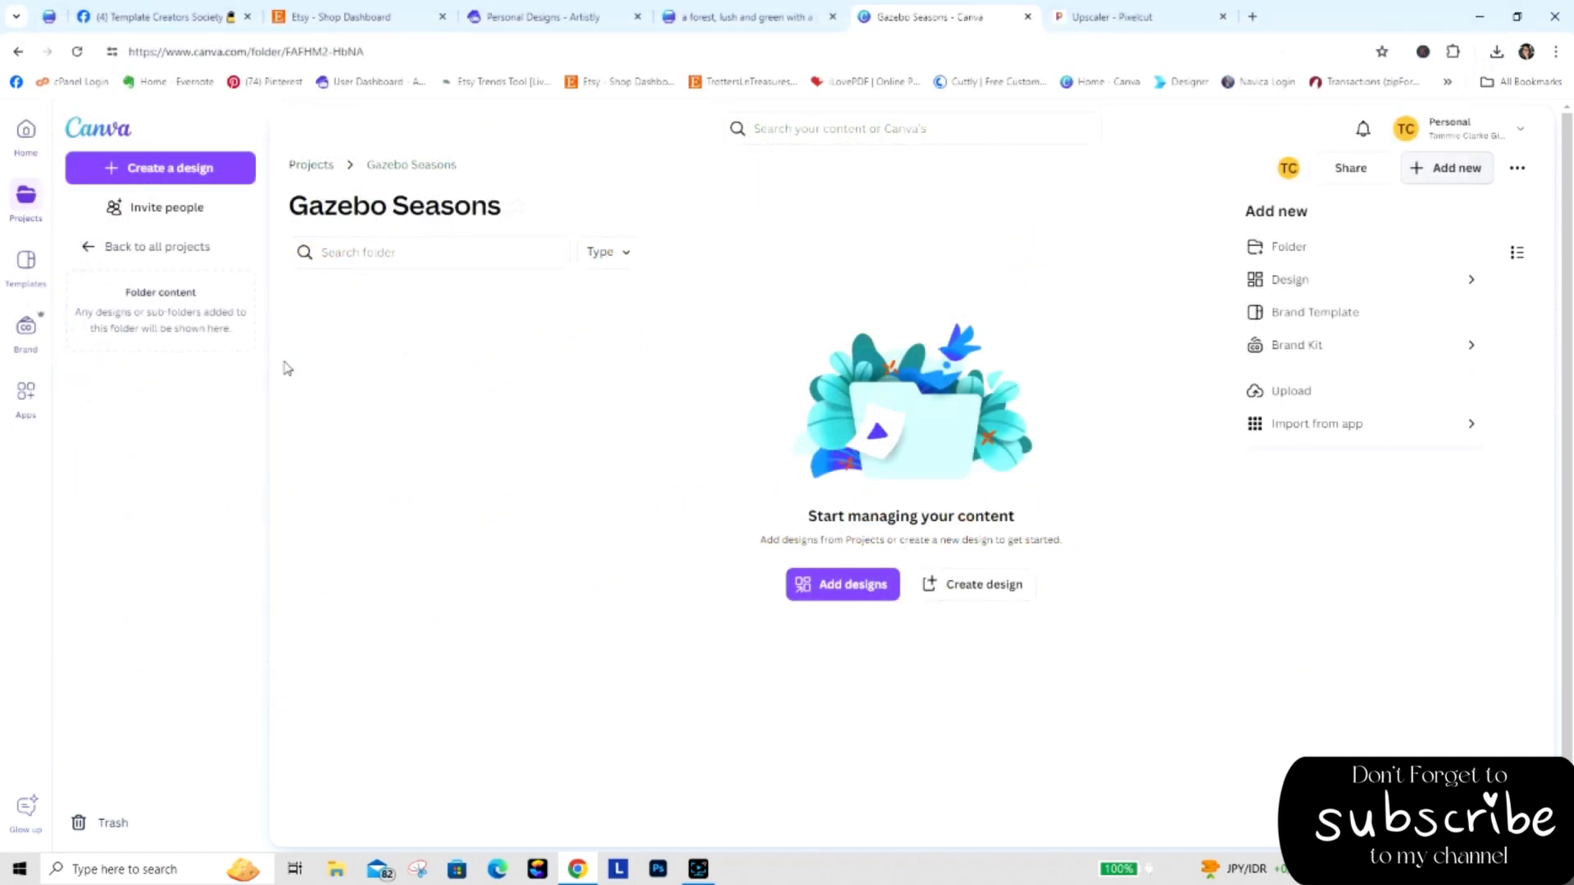
Switch to File Explorer, extract all files of the pixelcut-export (3) archive to the default Downloads subfolder, and close the Explorer windows.
{"action": "left_click", "coordinate": [335, 870]}
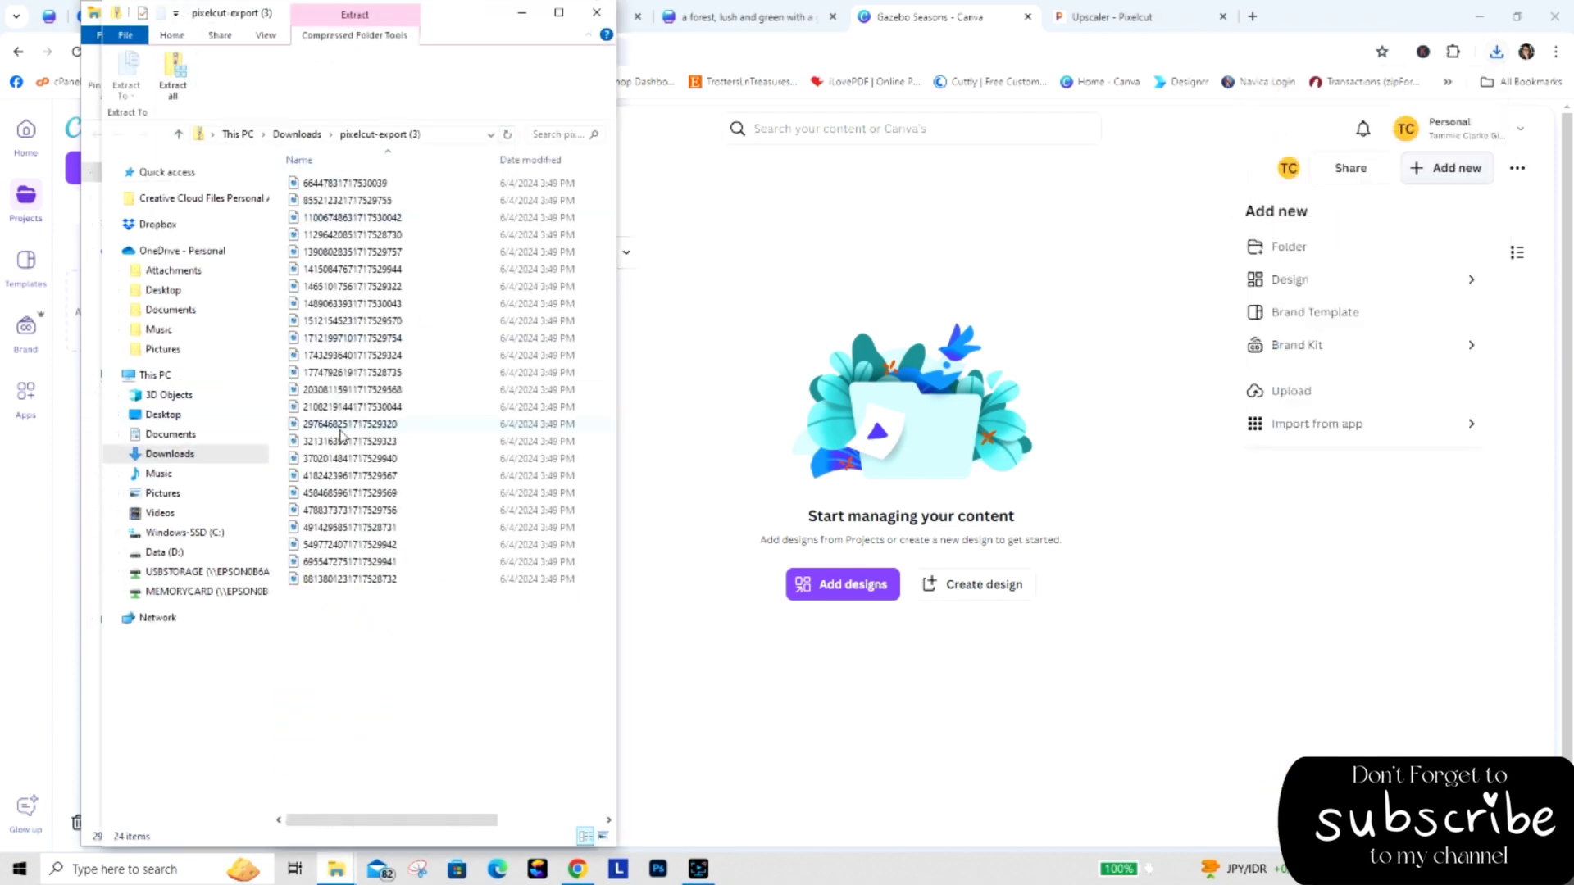
{"action": "left_click", "coordinate": [173, 75]}
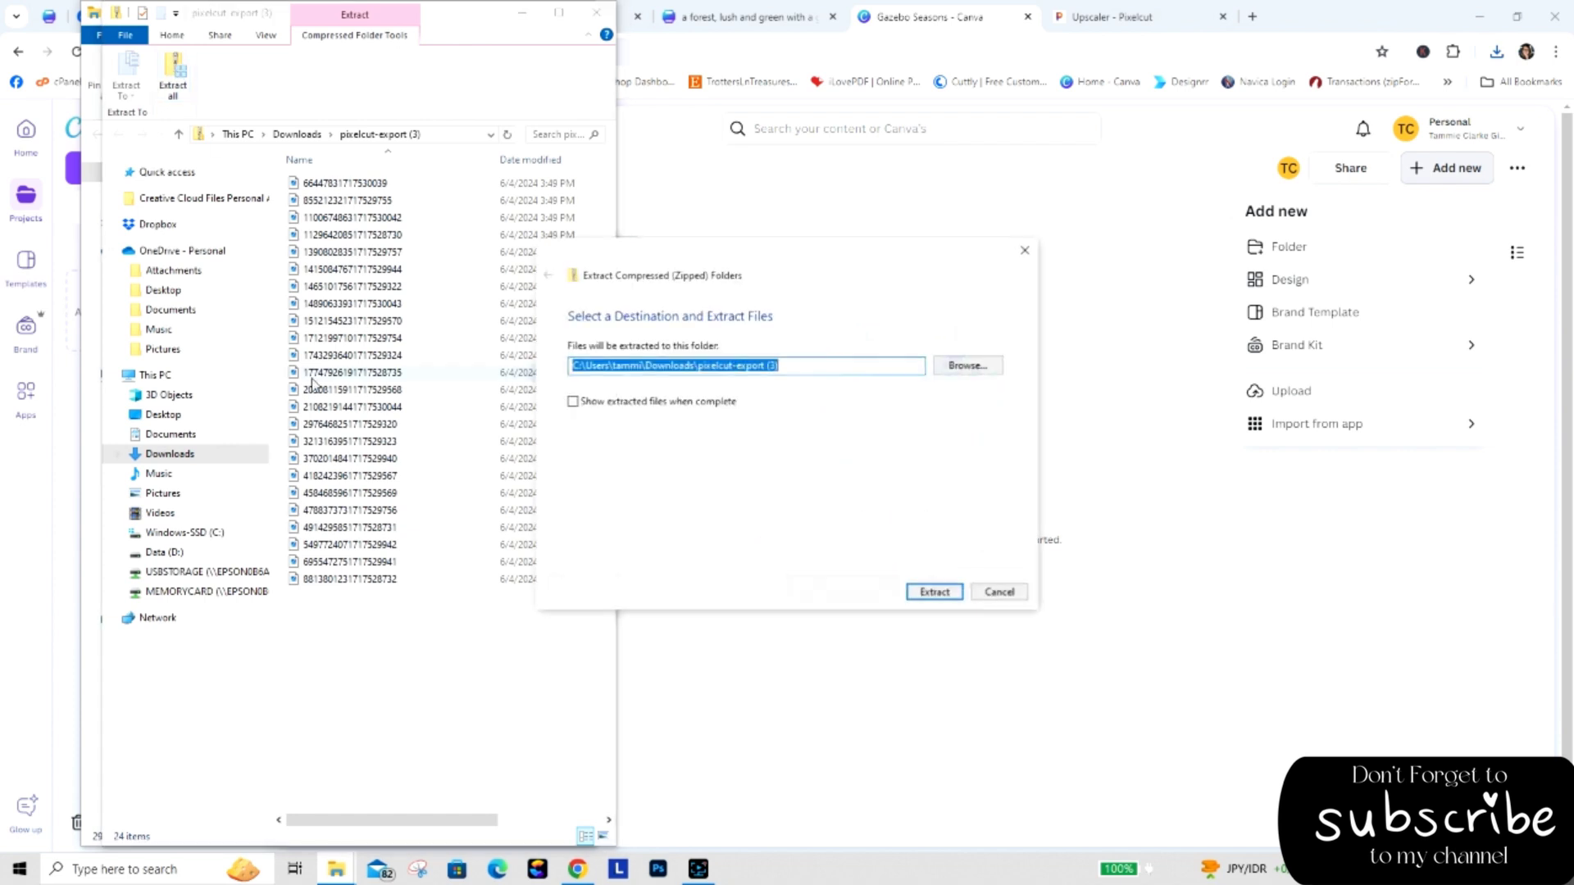
{"action": "left_click", "coordinate": [943, 594]}
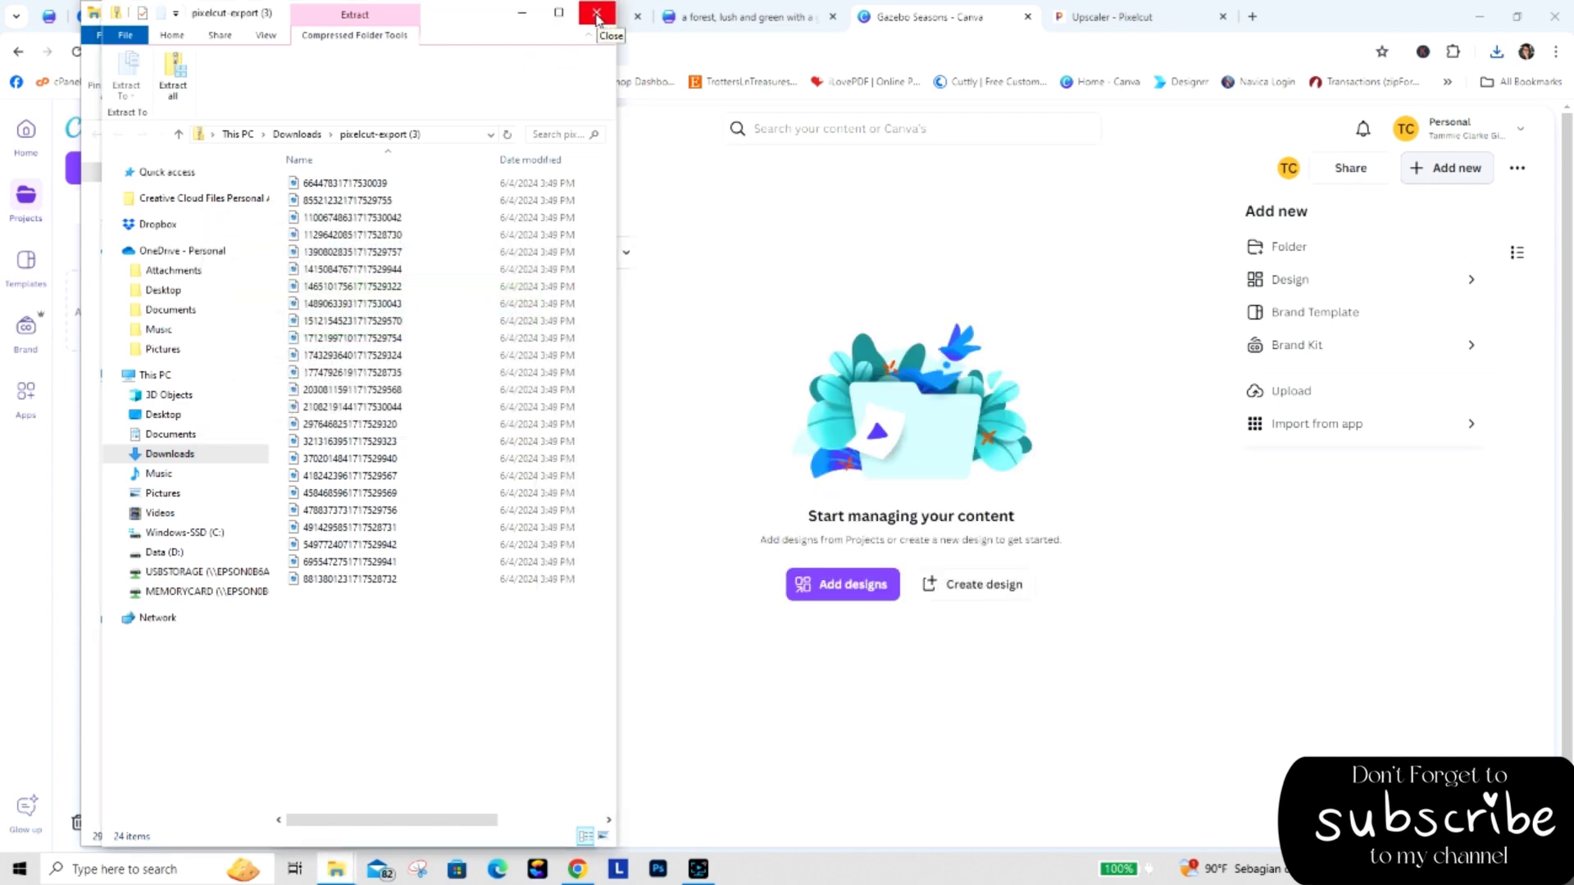
{"action": "left_click", "coordinate": [596, 18]}
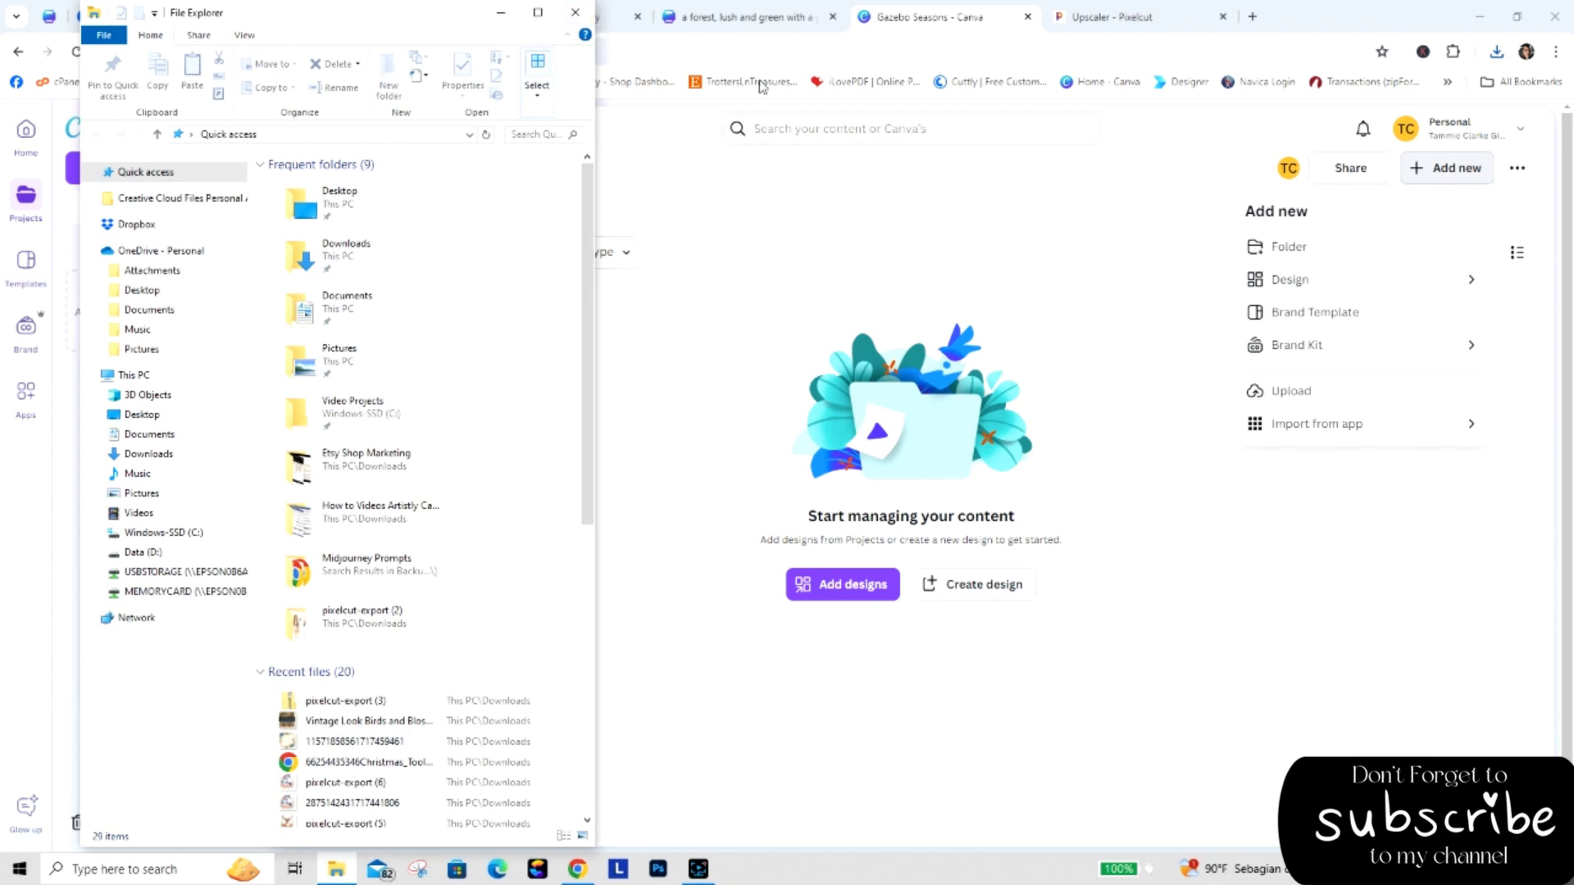
{"action": "left_click", "coordinate": [575, 14]}
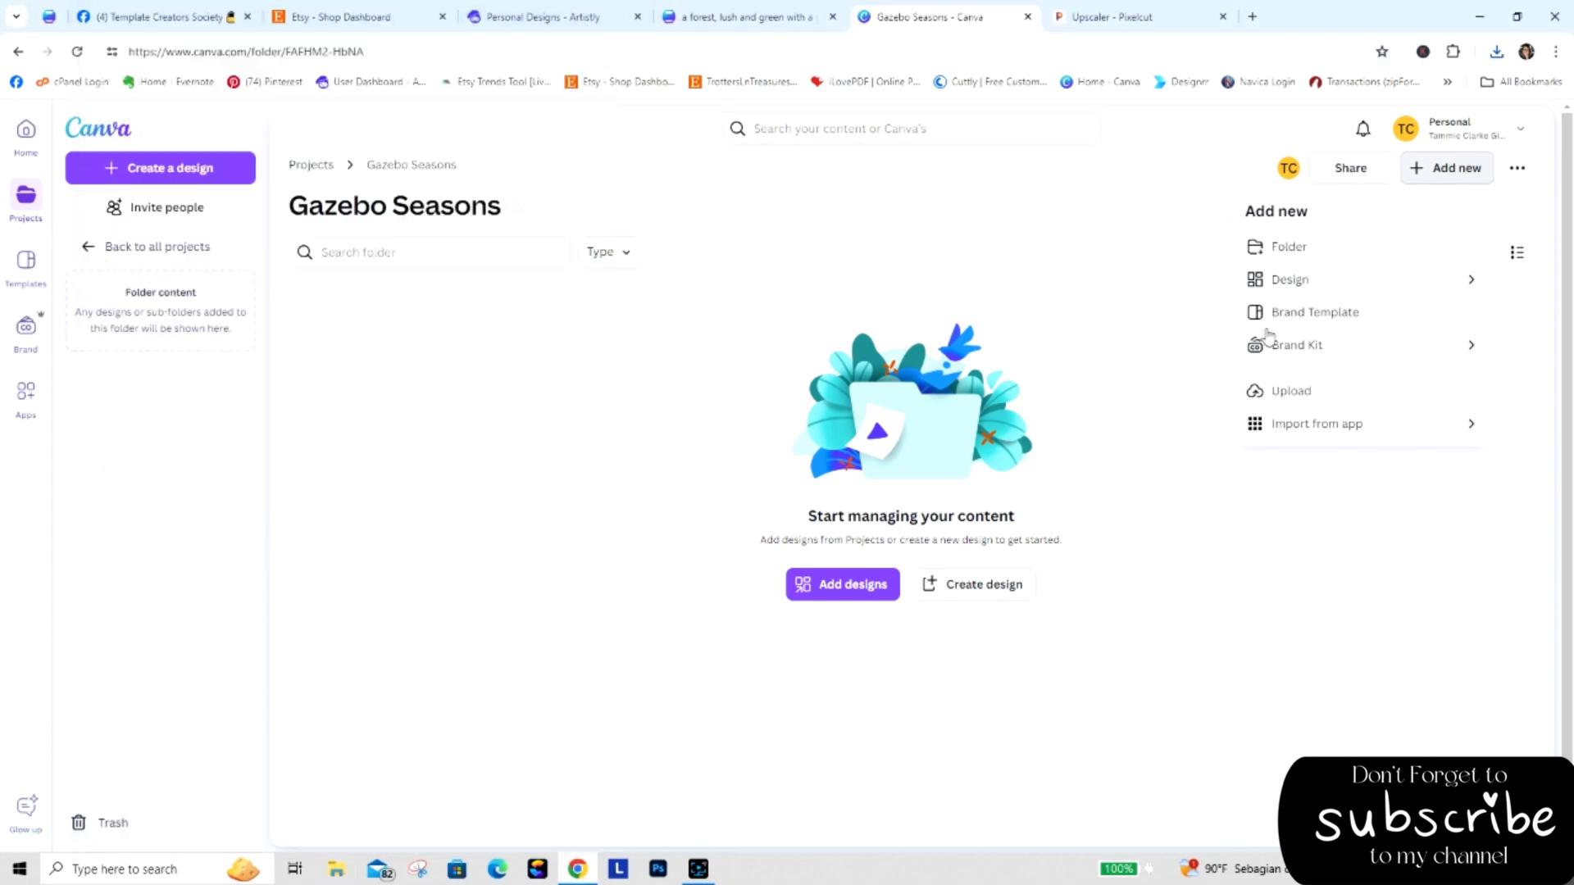
Try to upload all 24 images from the extracted pixelcut-export (3) folder into Canva's Gazebo Seasons folder, and dismiss the error notice.
{"action": "left_click", "coordinate": [1300, 395]}
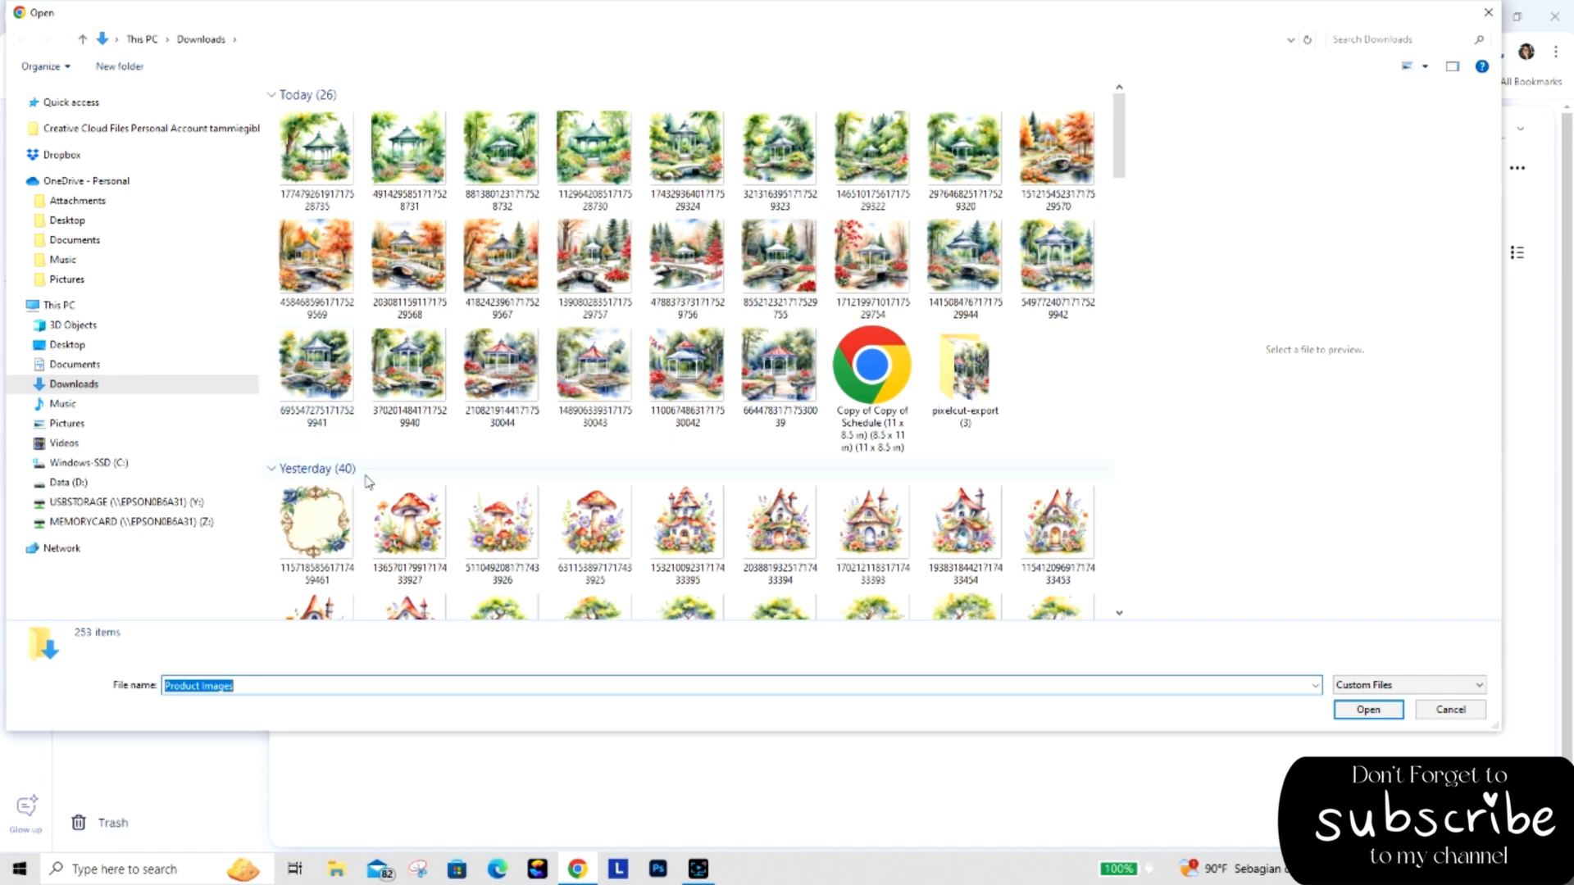
{"action": "left_click", "coordinate": [950, 368]}
{"action": "double_click", "coordinate": [951, 367]}
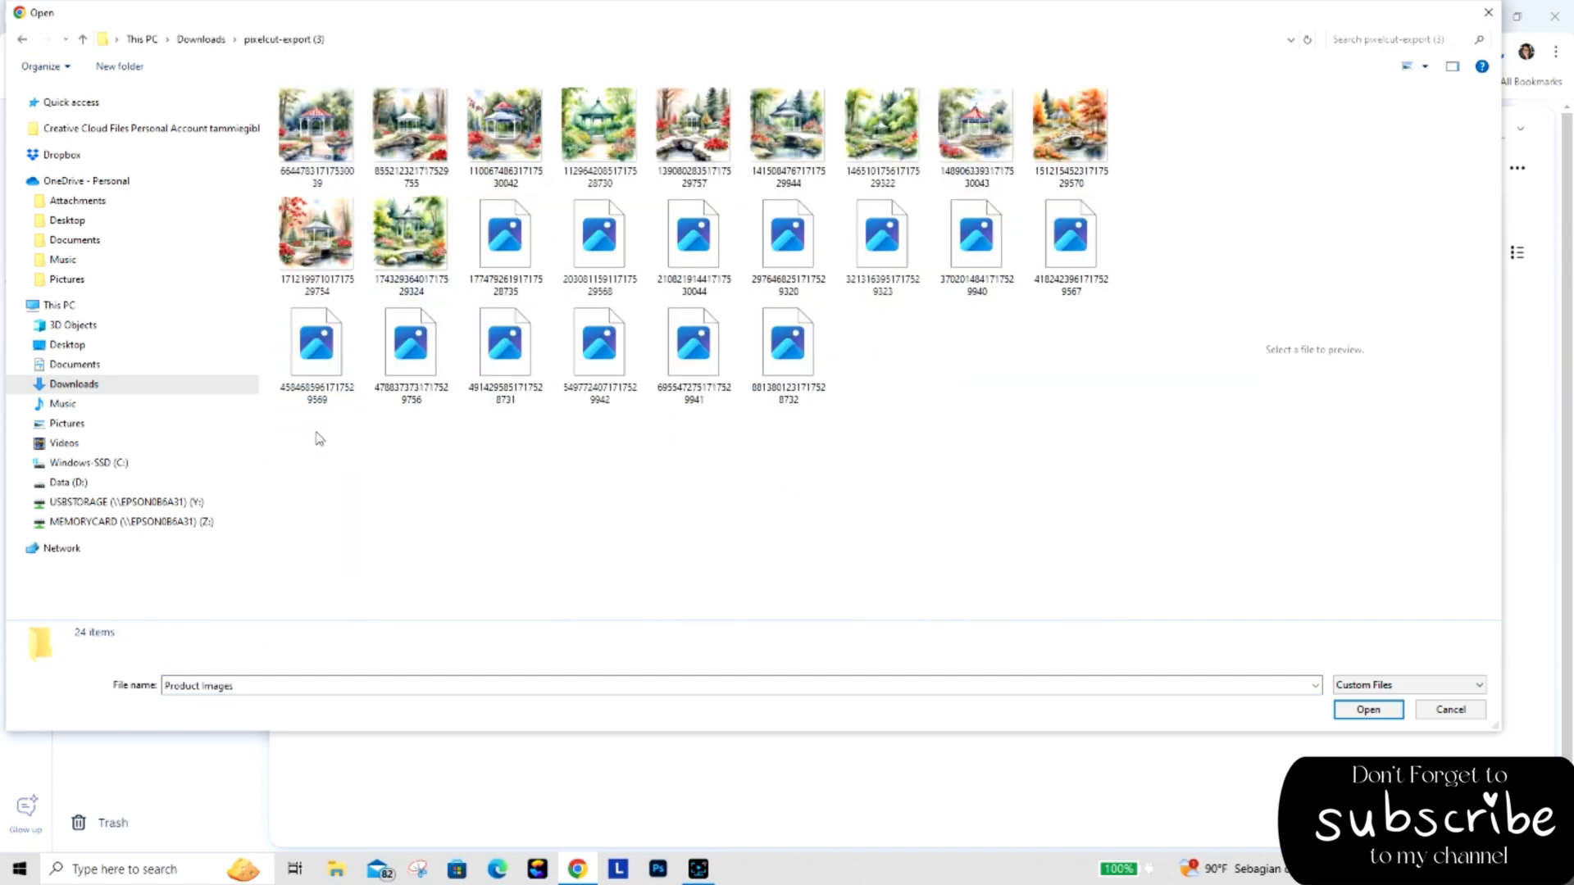
{"action": "left_click_drag", "start_coordinate": [318, 427], "coordinate": [1123, 94]}
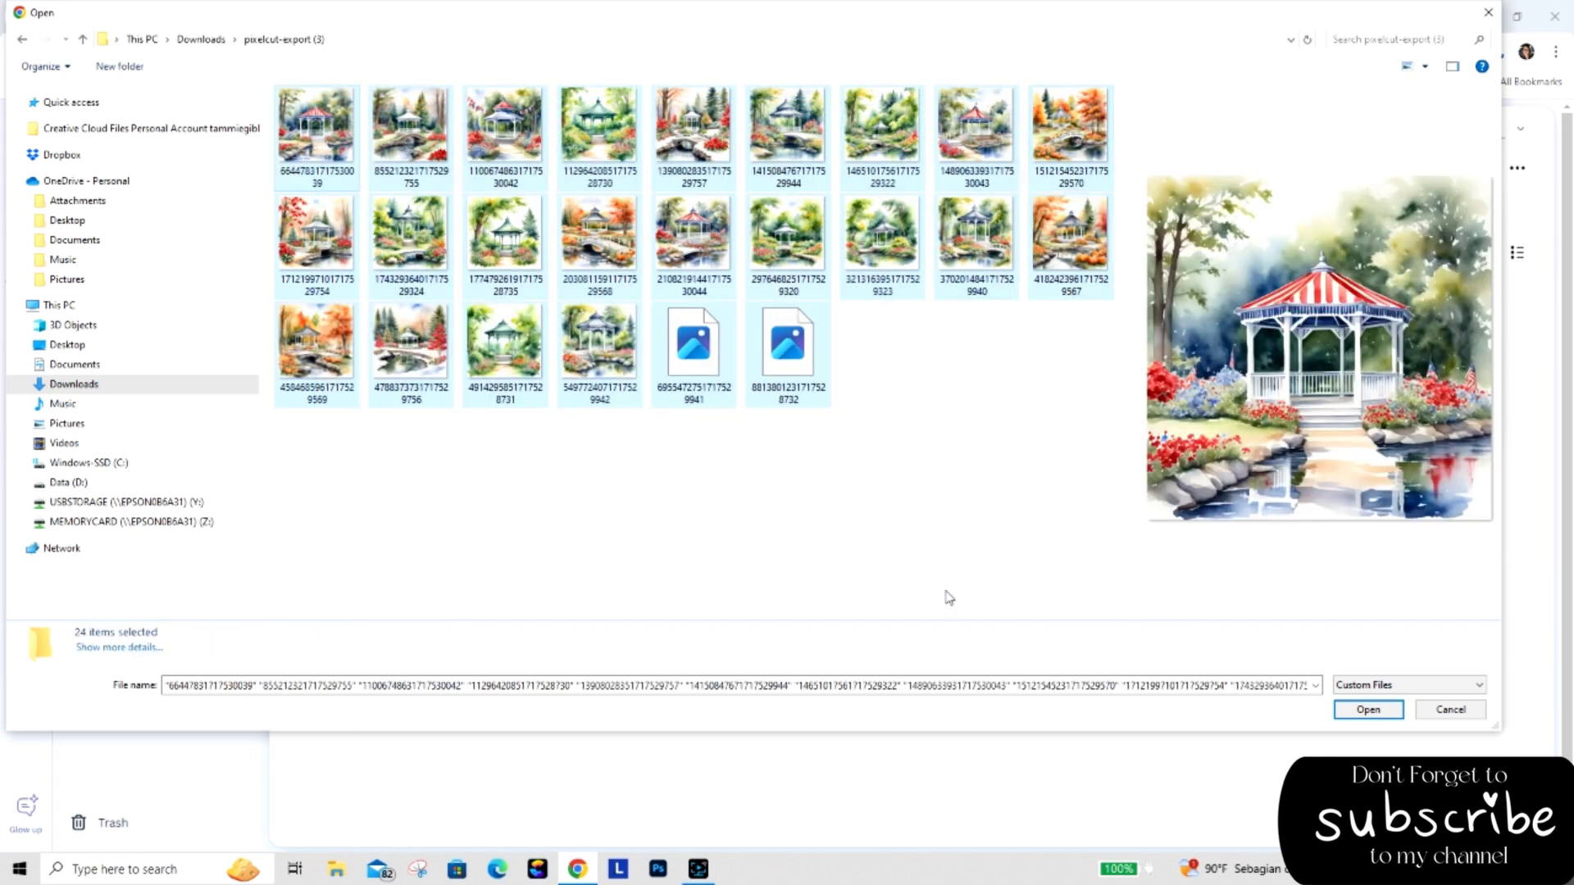
{"action": "left_click", "coordinate": [1361, 710]}
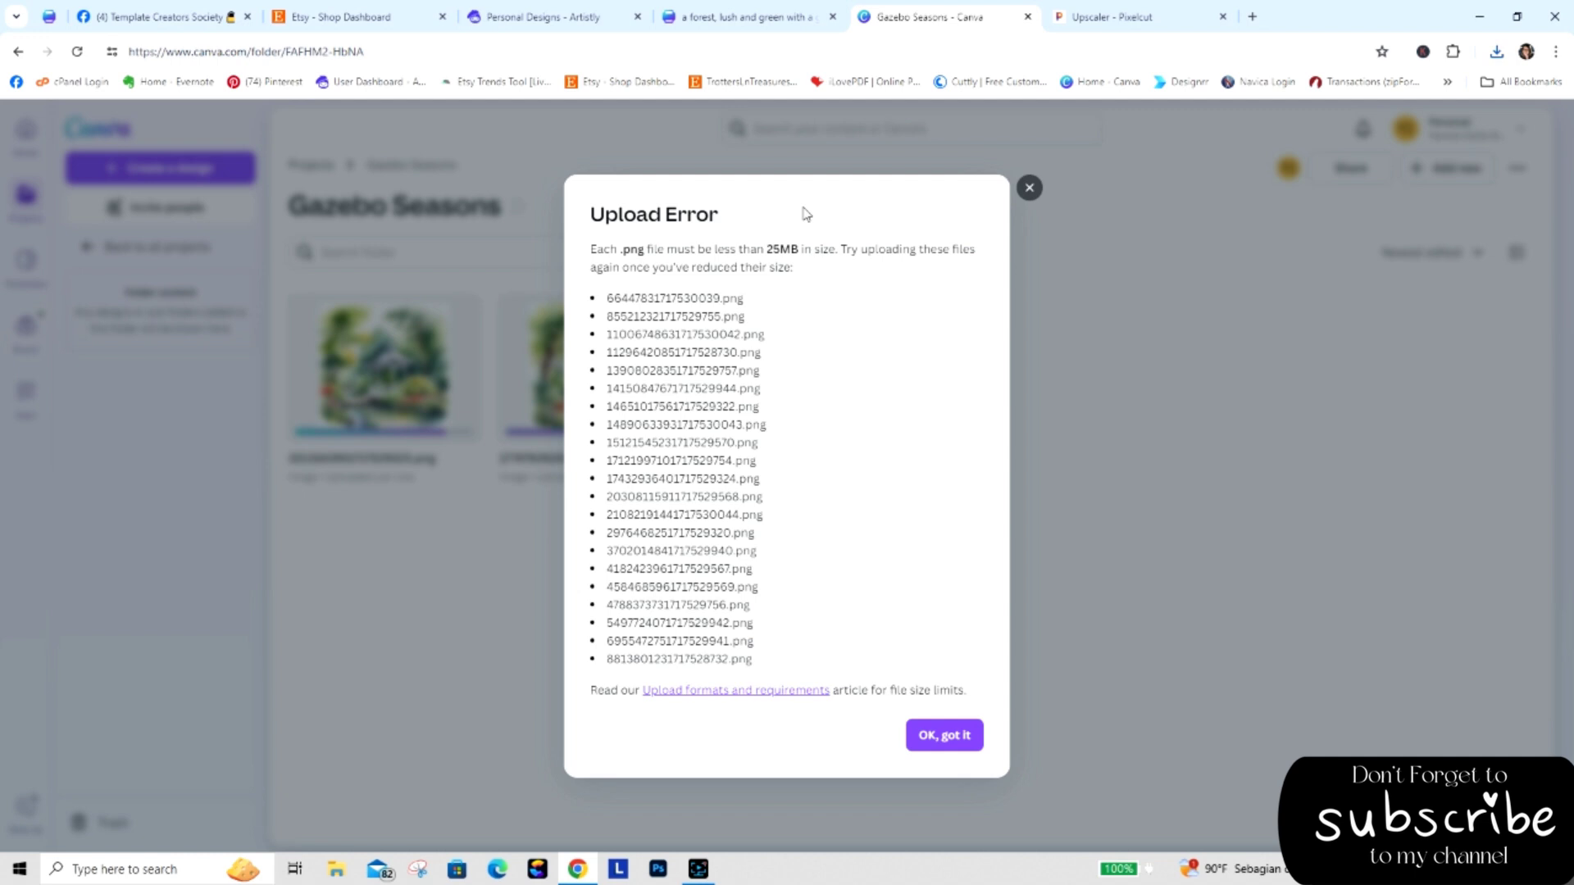
{"action": "left_click", "coordinate": [944, 735]}
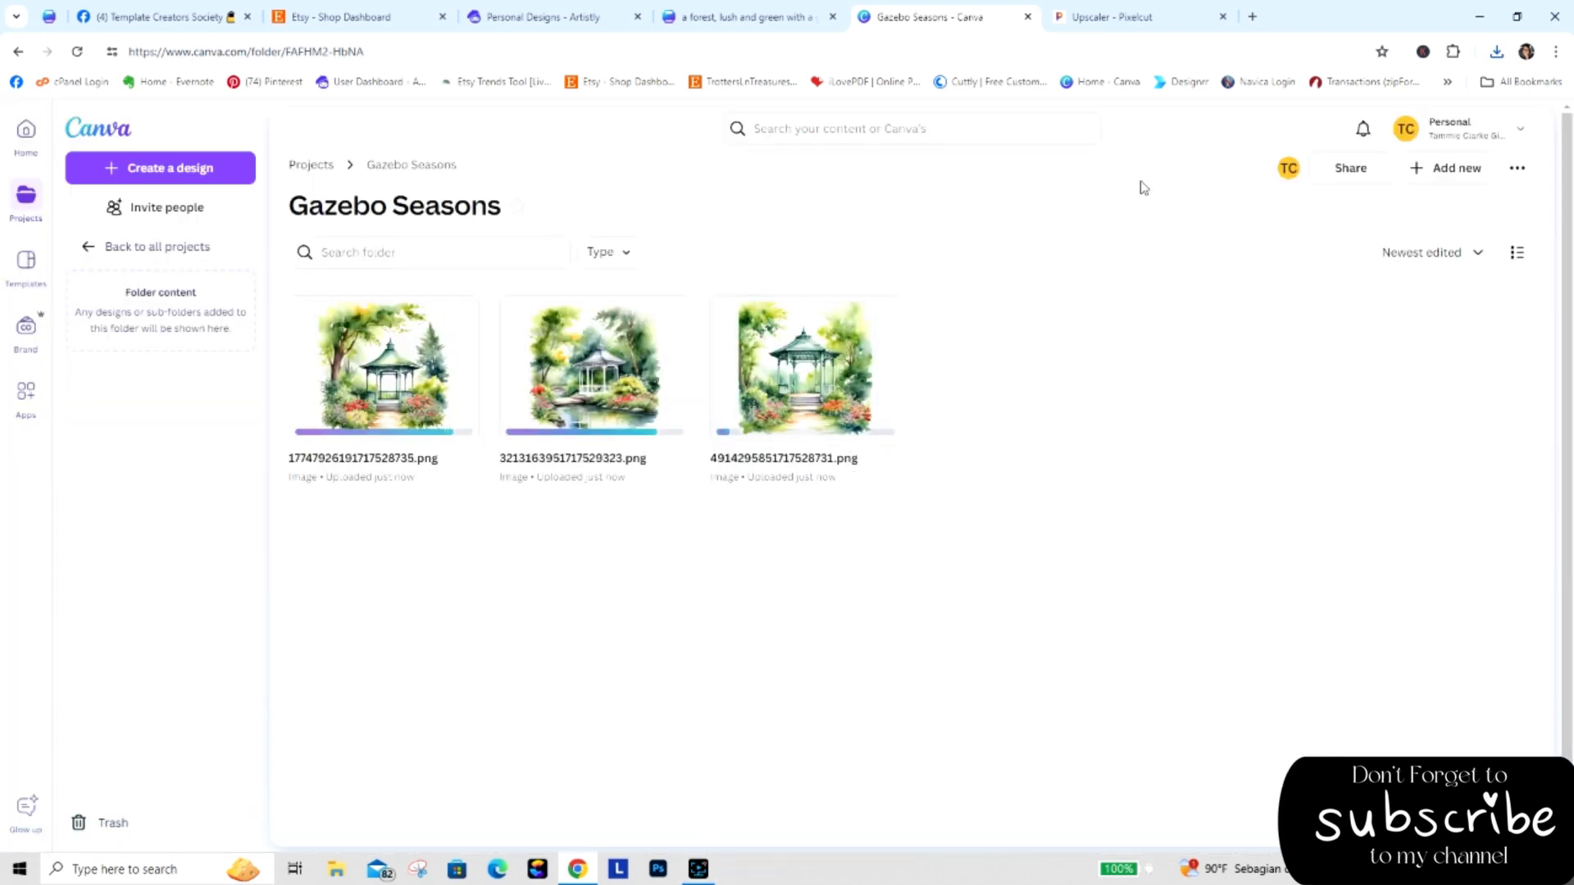
Switch to Pixelcut, leave the finished batch, and try upscaling the 24 gazebo images from Downloads as a new batch.
{"action": "left_click", "coordinate": [1174, 17]}
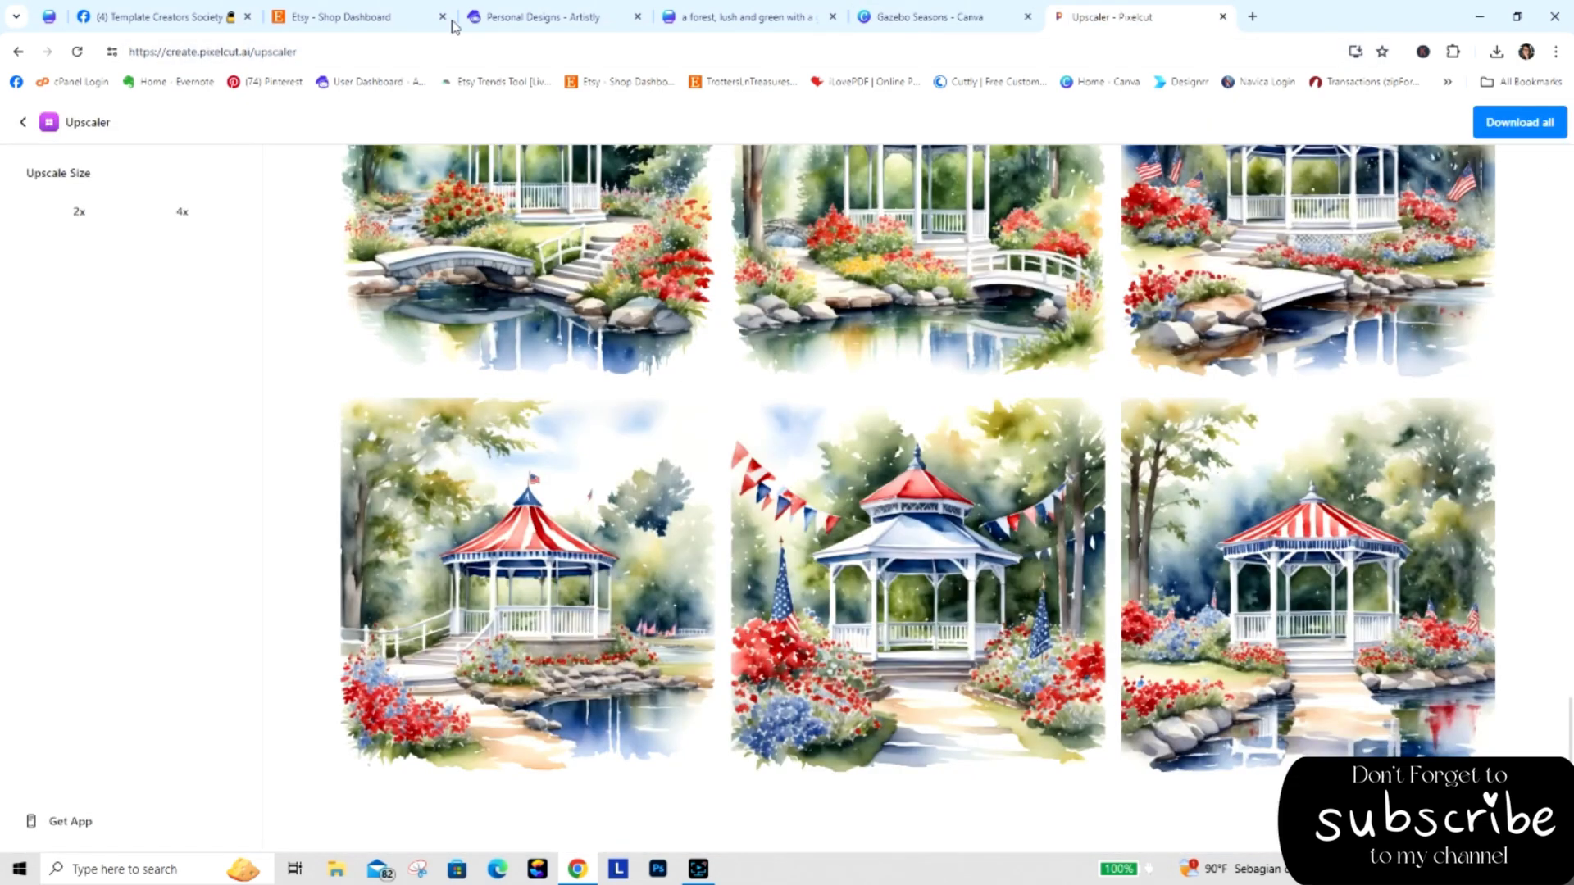
{"action": "left_click", "coordinate": [23, 123]}
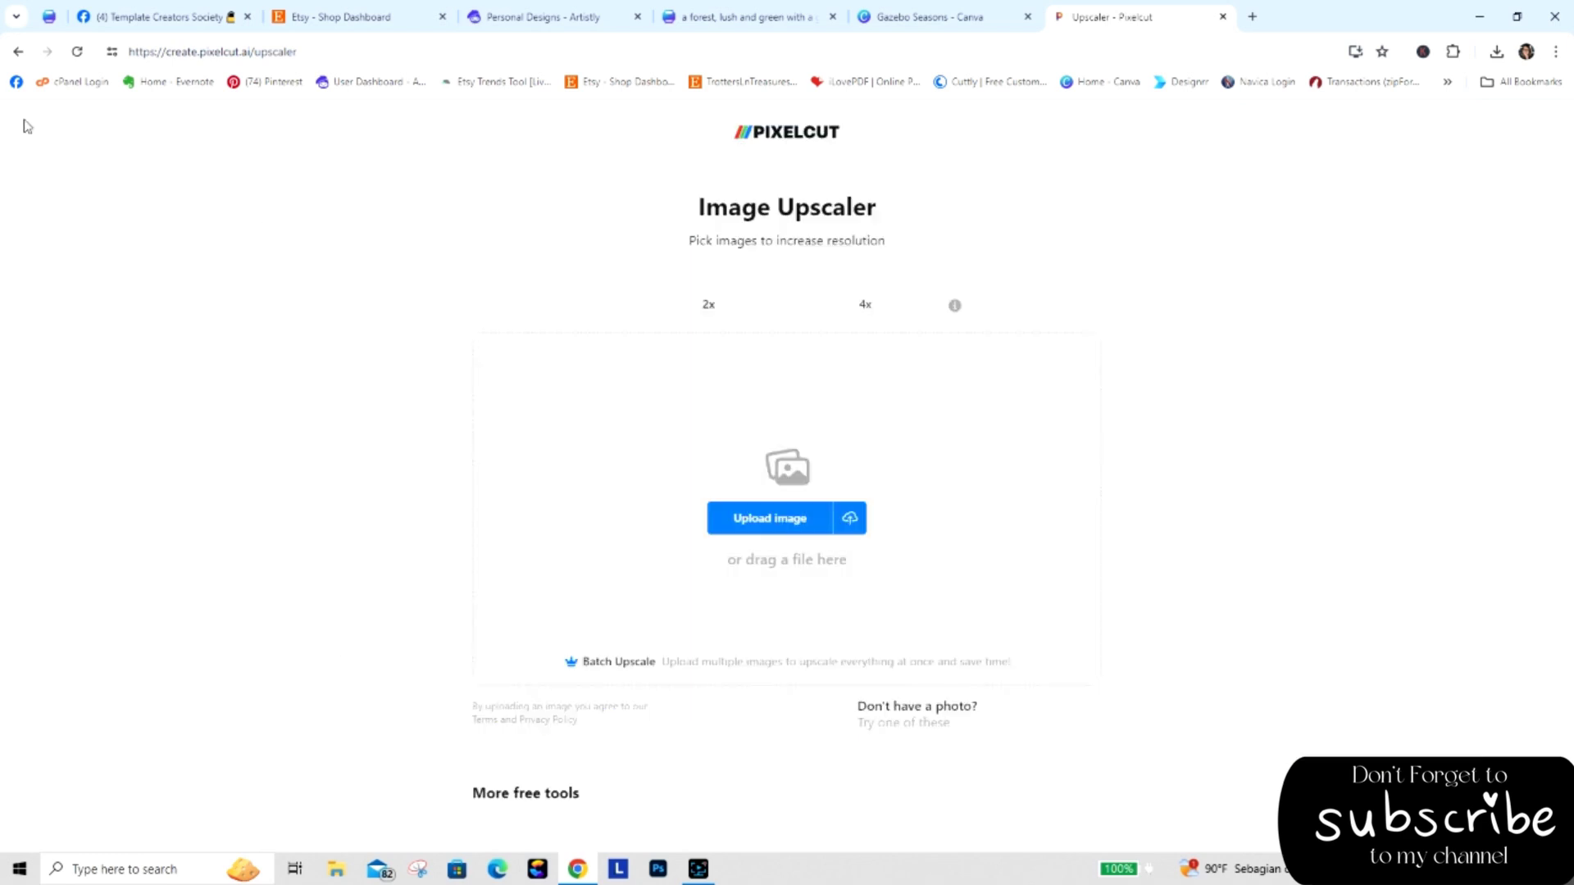
{"action": "left_click", "coordinate": [778, 520]}
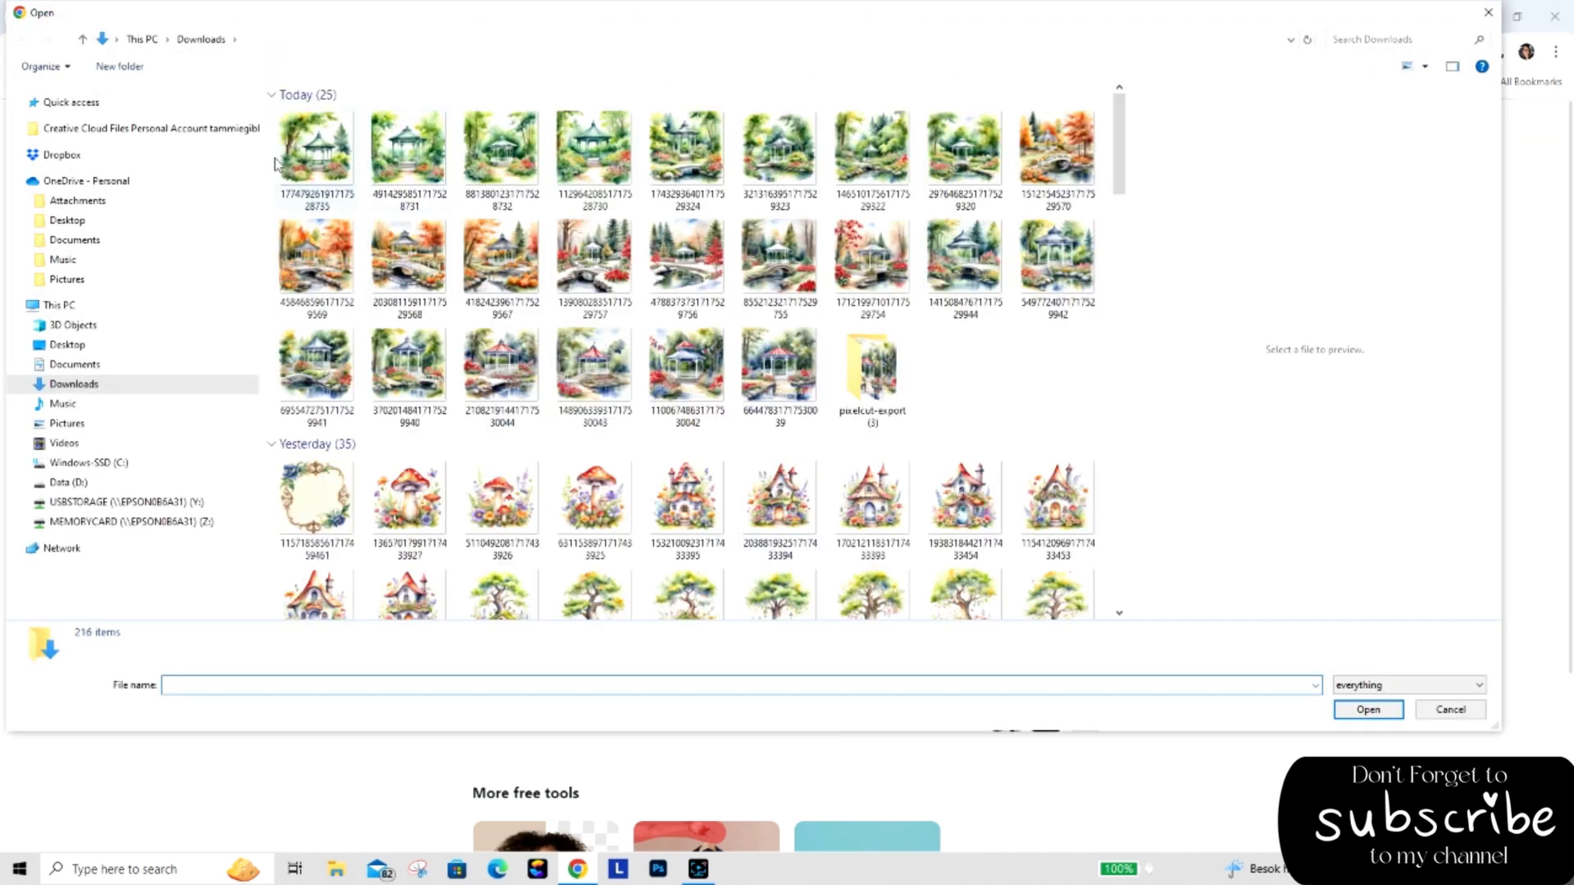
{"action": "left_click_drag", "start_coordinate": [276, 156], "coordinate": [1106, 312]}
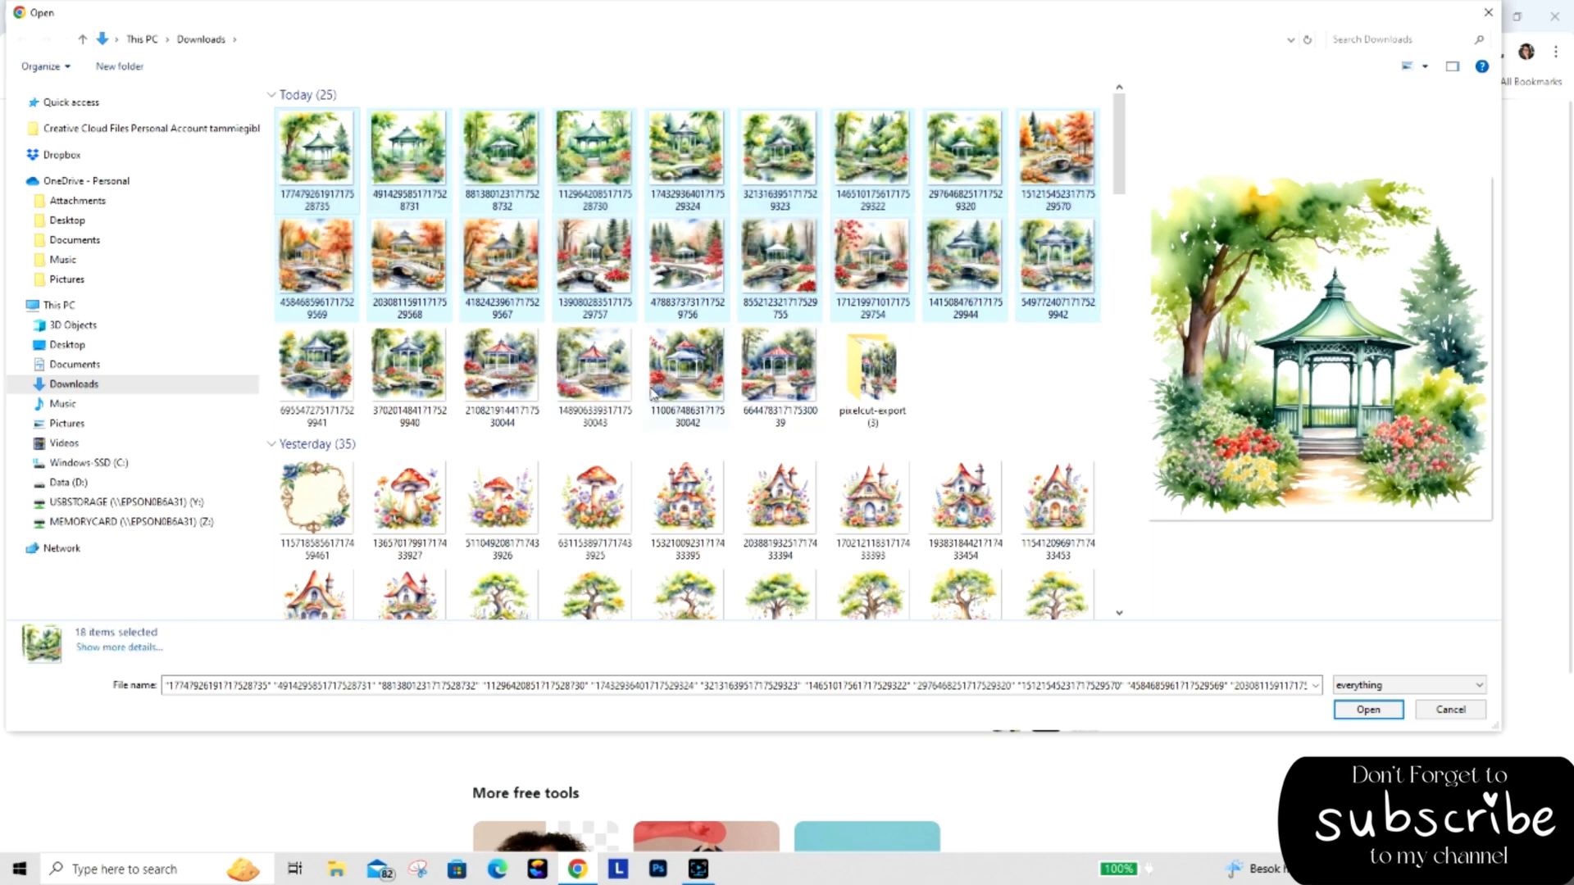
{"action": "left_click", "coordinate": [354, 377], "text": "ctrl"}
{"action": "left_click", "coordinate": [385, 385], "text": "ctrl"}
{"action": "left_click", "coordinate": [486, 376], "text": "ctrl"}
{"action": "left_click", "coordinate": [578, 377], "text": "ctrl"}
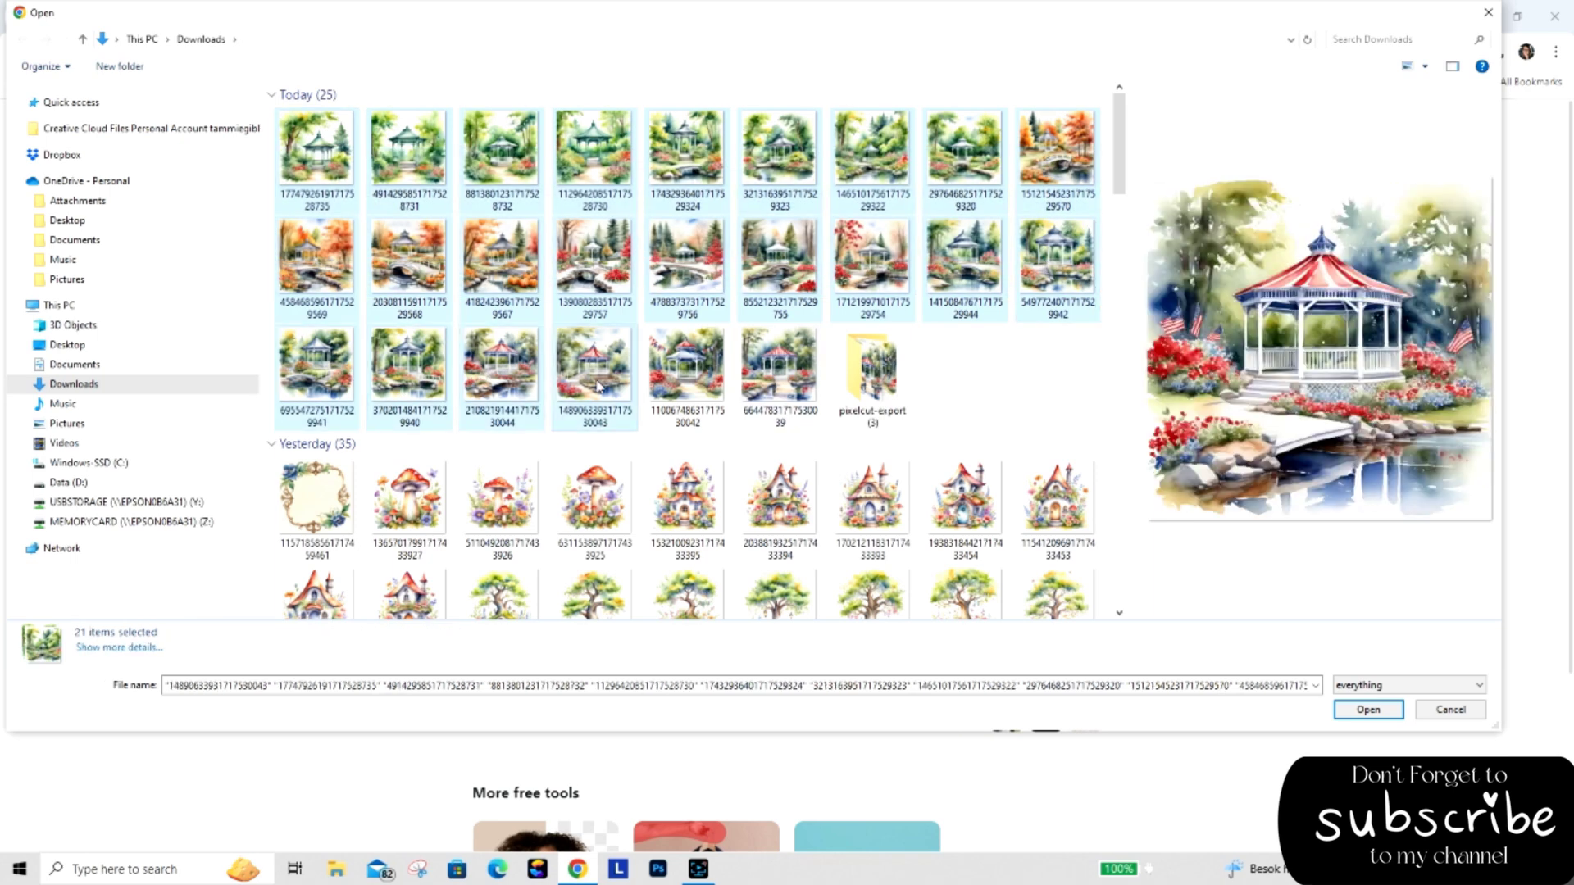
{"action": "left_click", "coordinate": [679, 385], "text": "ctrl"}
{"action": "left_click", "coordinate": [774, 400], "text": "ctrl"}
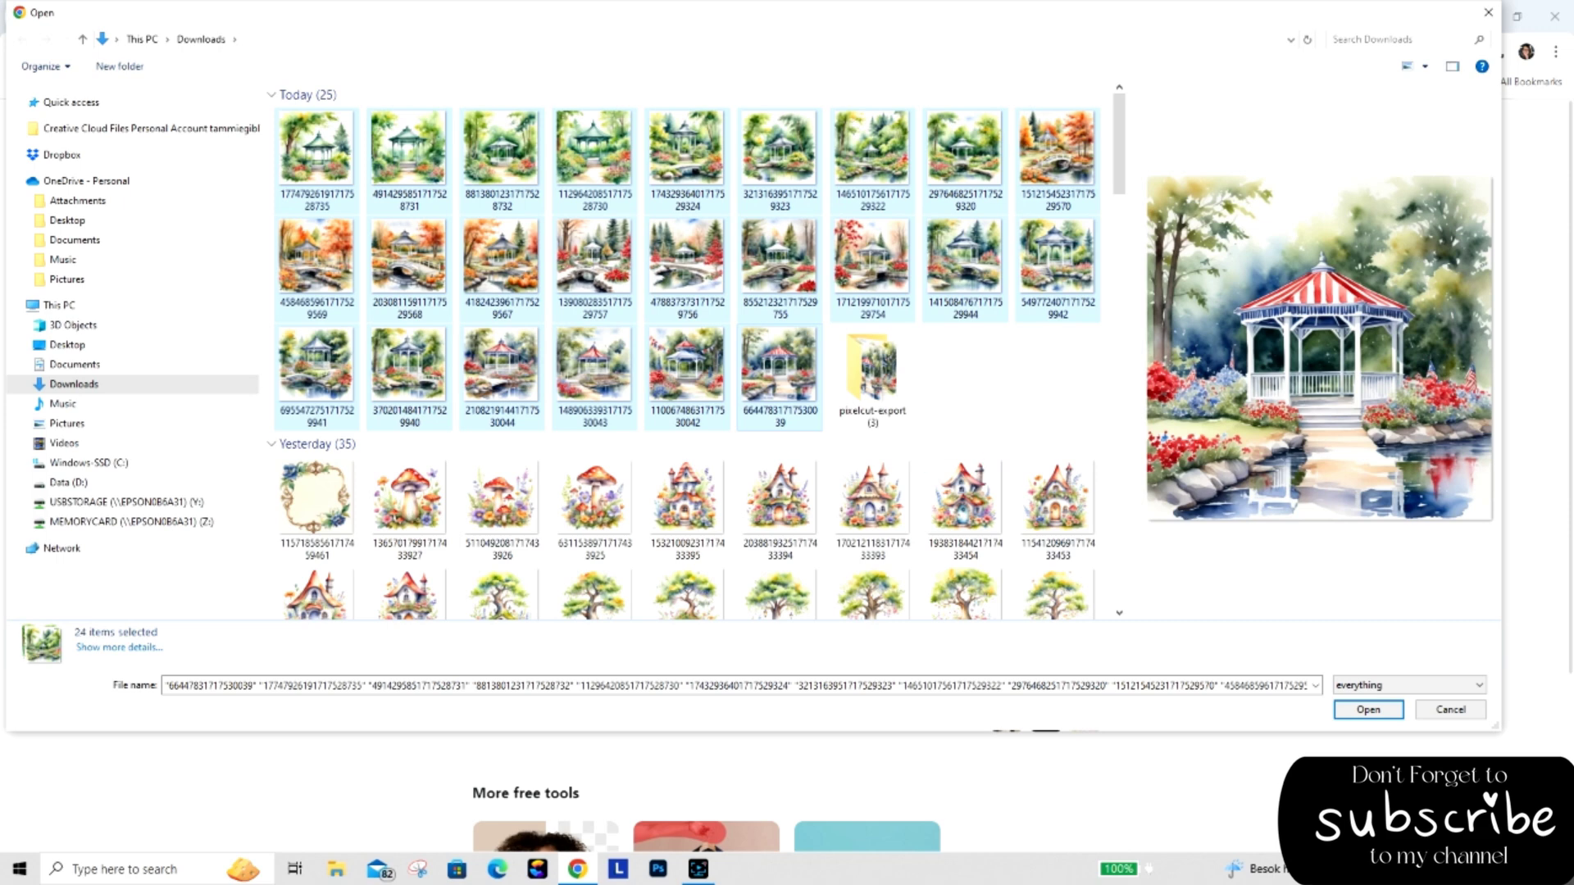
{"action": "left_click", "coordinate": [1383, 712]}
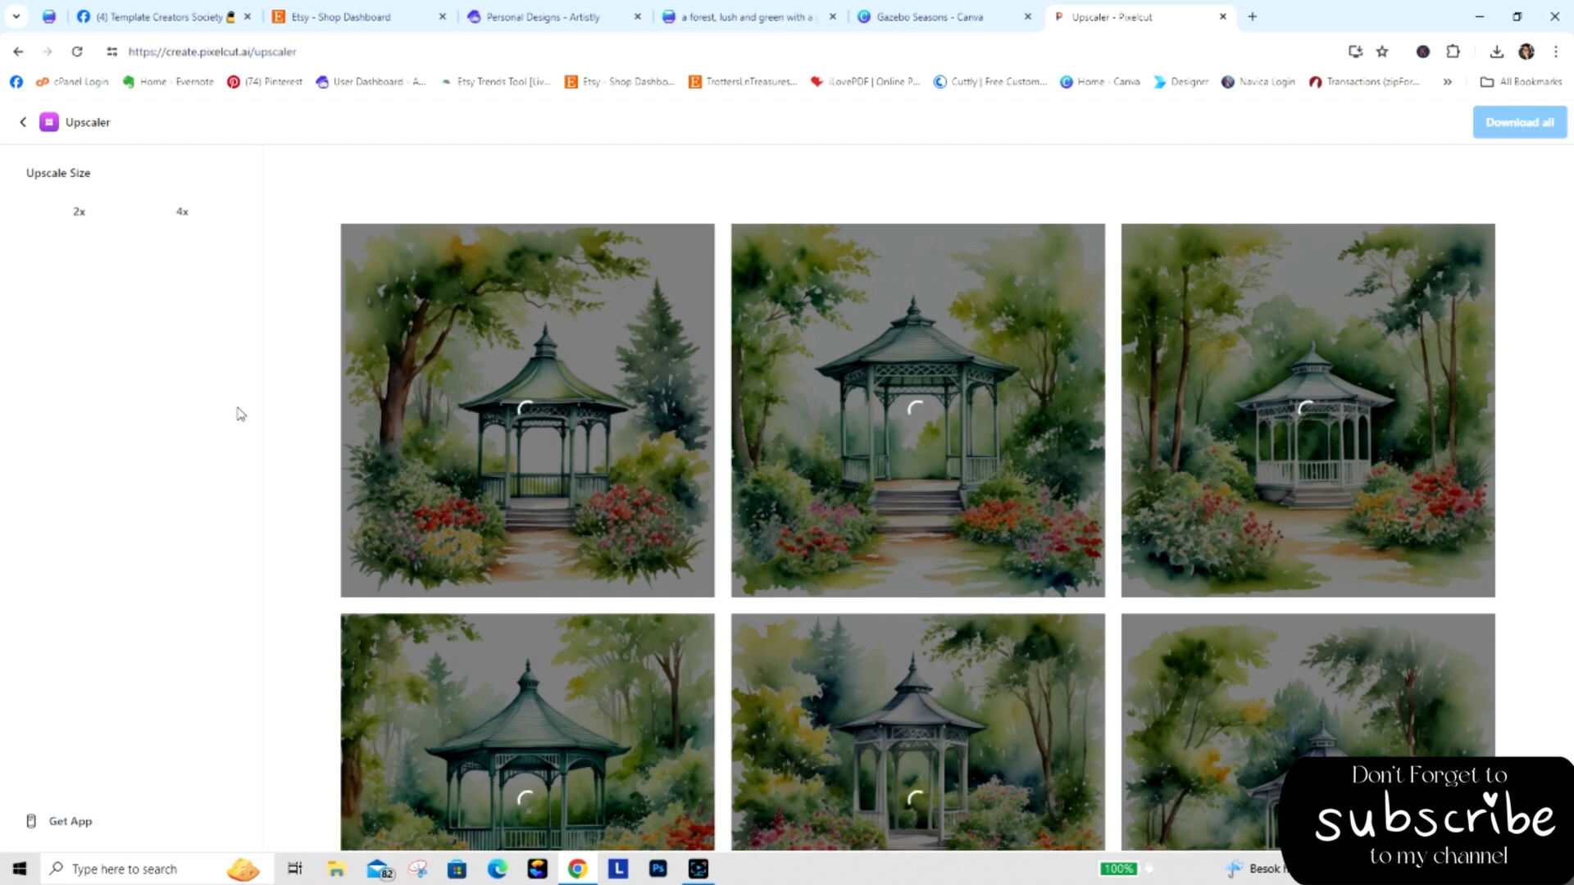
Move the three uploaded images in Canva's Gazebo Seasons folder to trash, and return to Pixelcut to check the upscaling.
{"action": "left_click", "coordinate": [916, 22]}
{"action": "left_click_drag", "start_coordinate": [330, 496], "coordinate": [788, 389]}
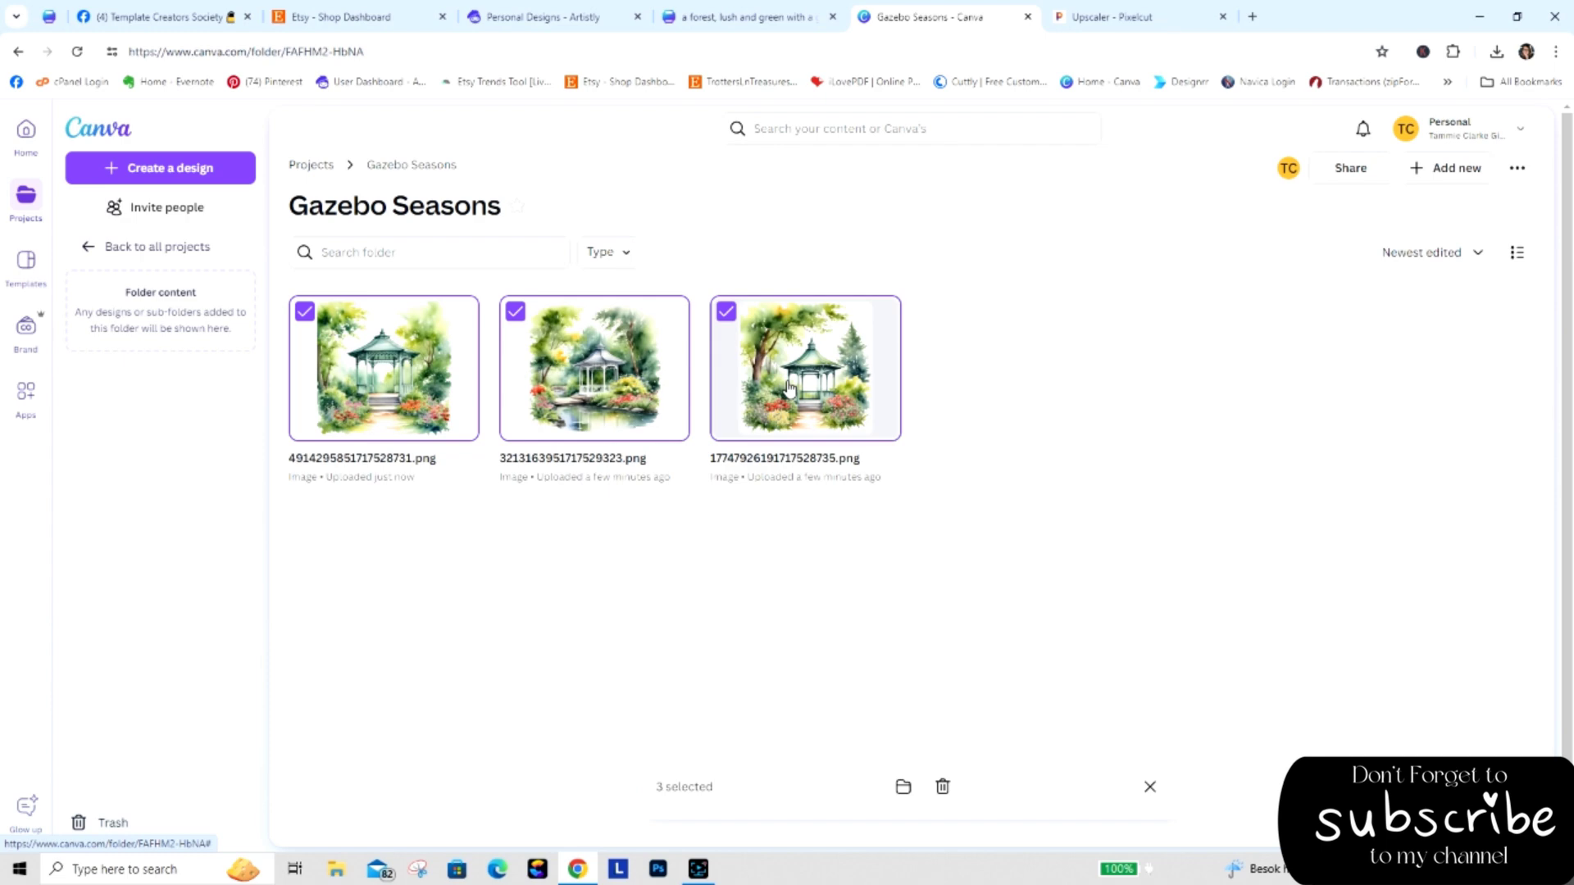
{"action": "left_click", "coordinate": [942, 786]}
{"action": "left_click", "coordinate": [897, 517]}
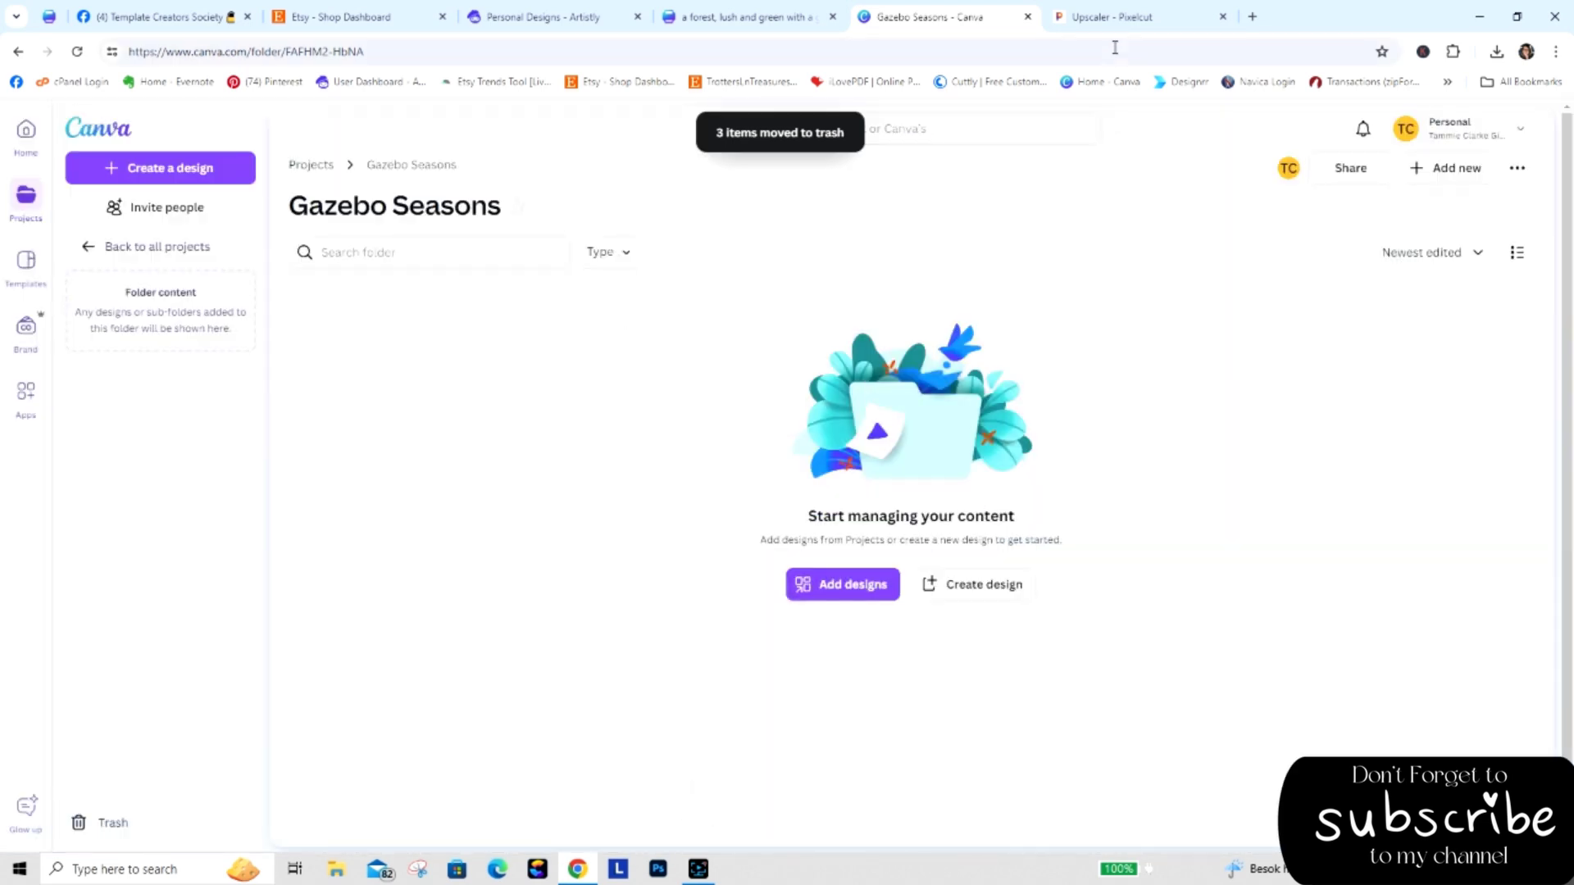
{"action": "left_click", "coordinate": [1106, 18]}
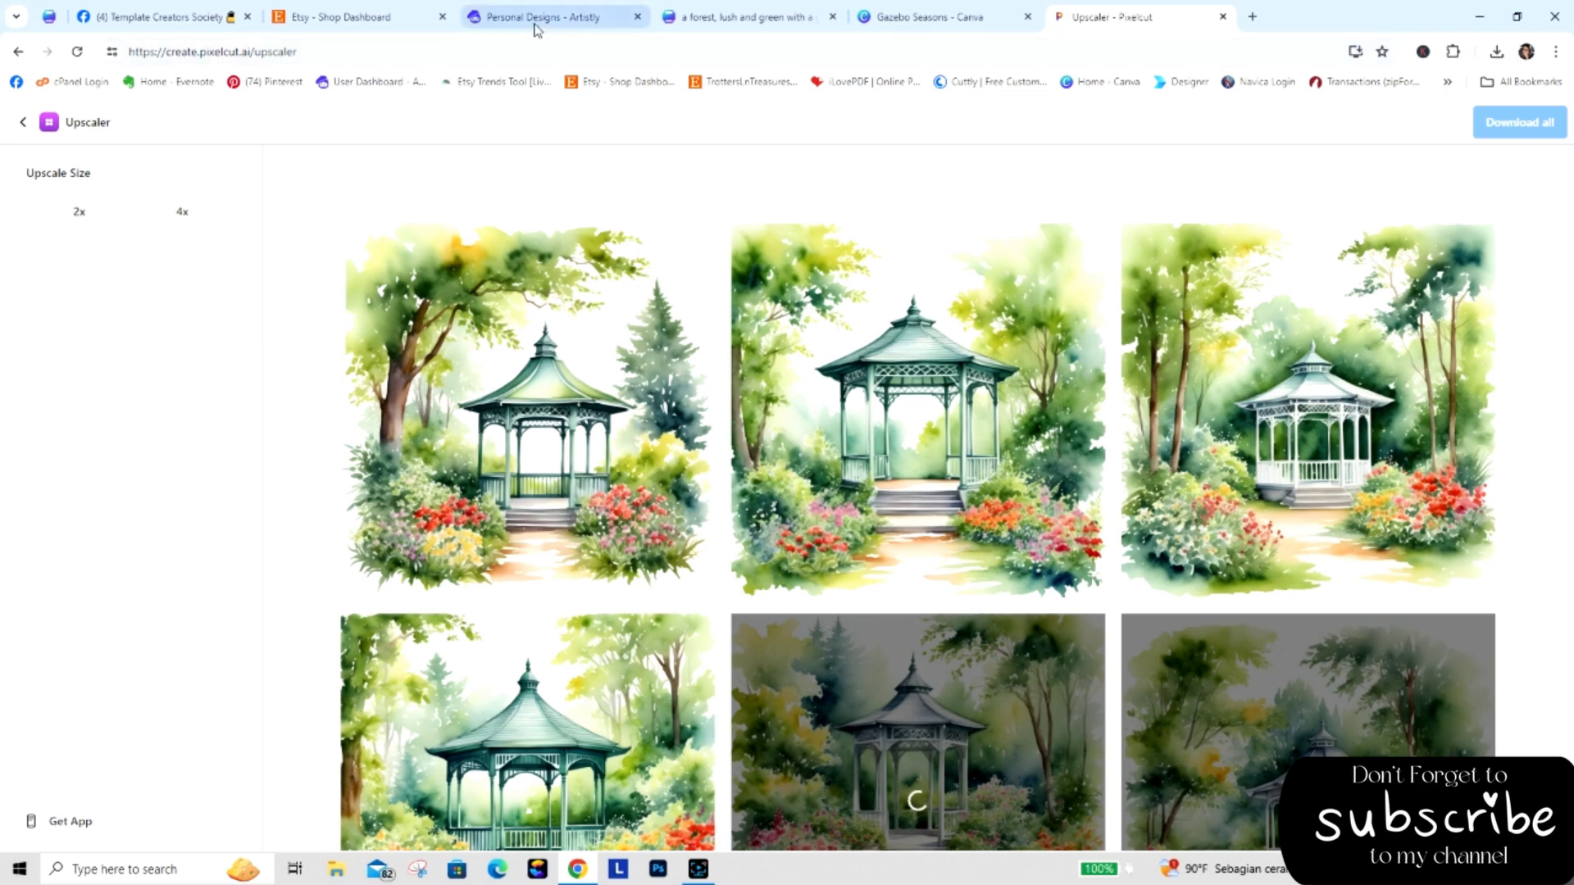
Close the forest gazebo prompt design and create a design from Canva's "Copy of Basic Clipart Template (2500 x 2500 px) NEW" brand template.
{"action": "left_click", "coordinate": [730, 17]}
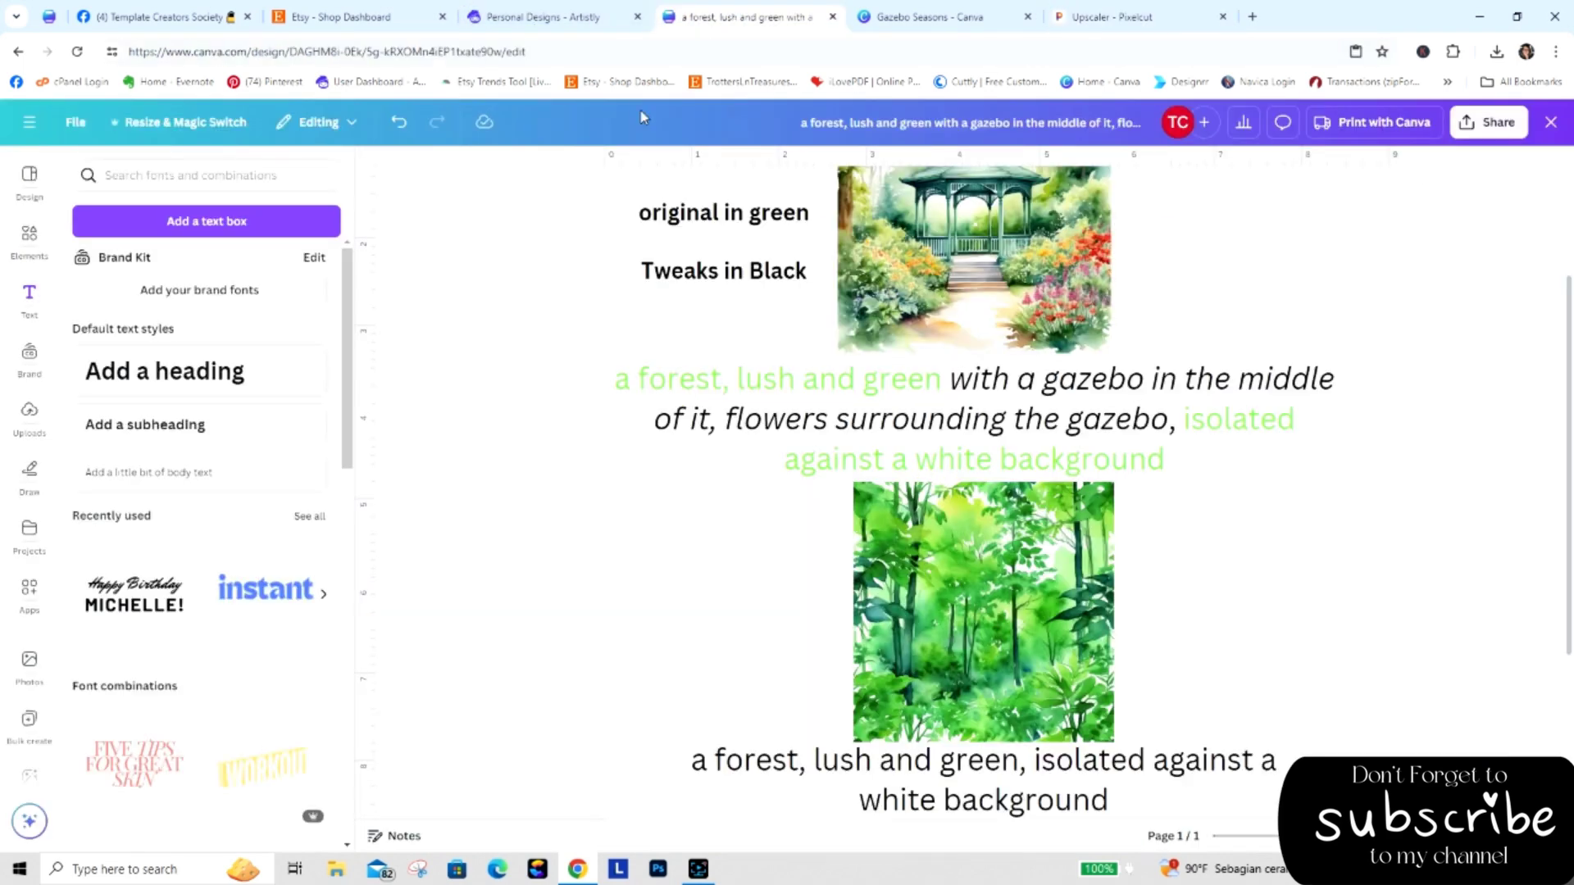
{"action": "left_click", "coordinate": [833, 17]}
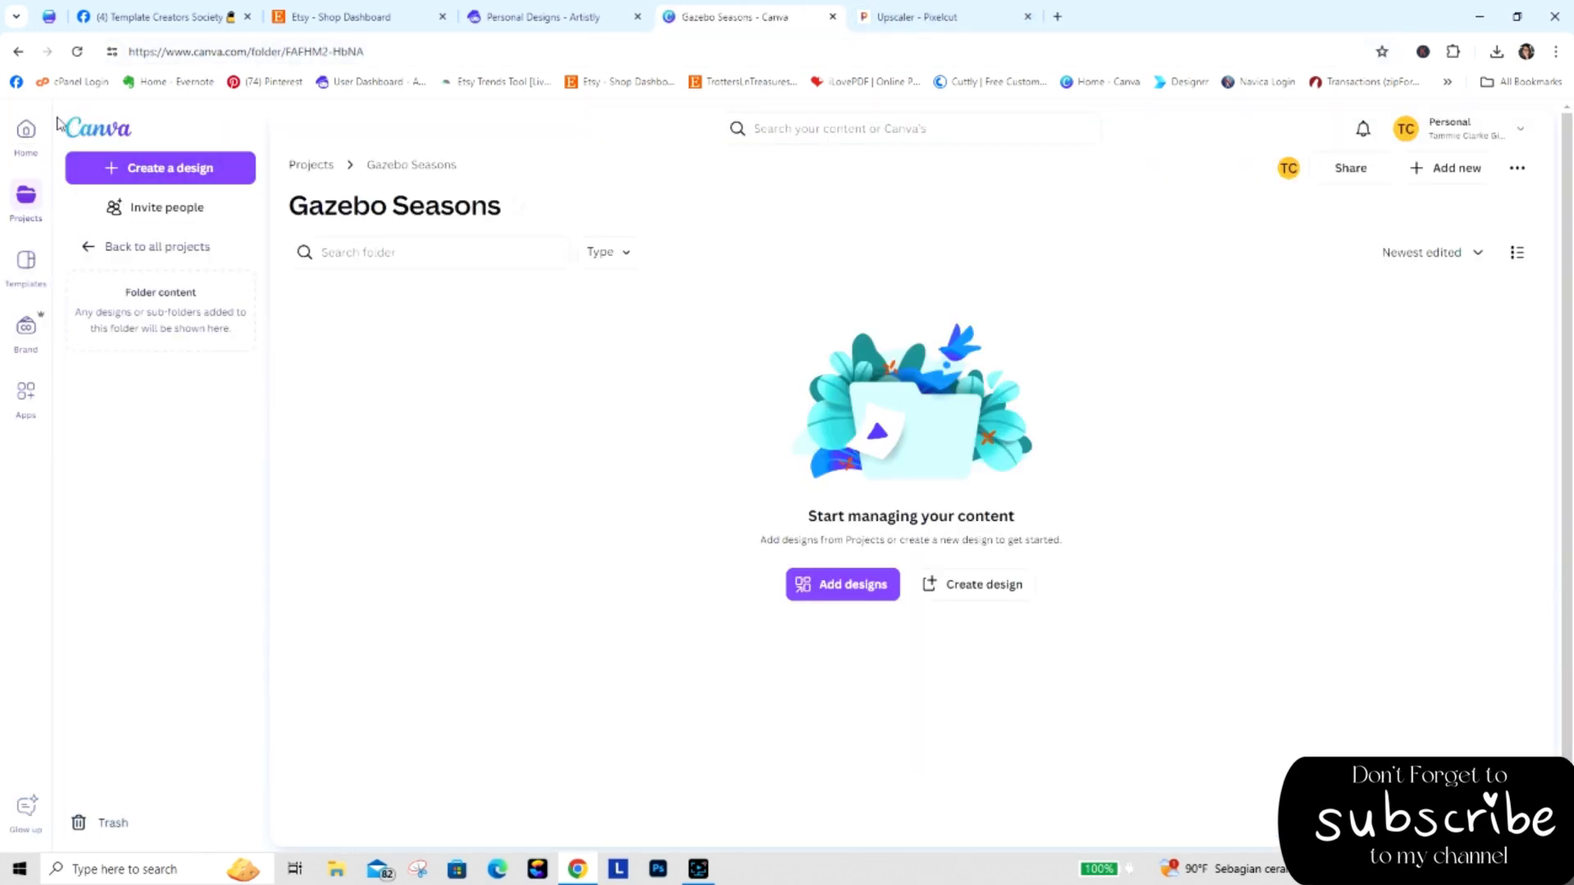
{"action": "left_click", "coordinate": [26, 131]}
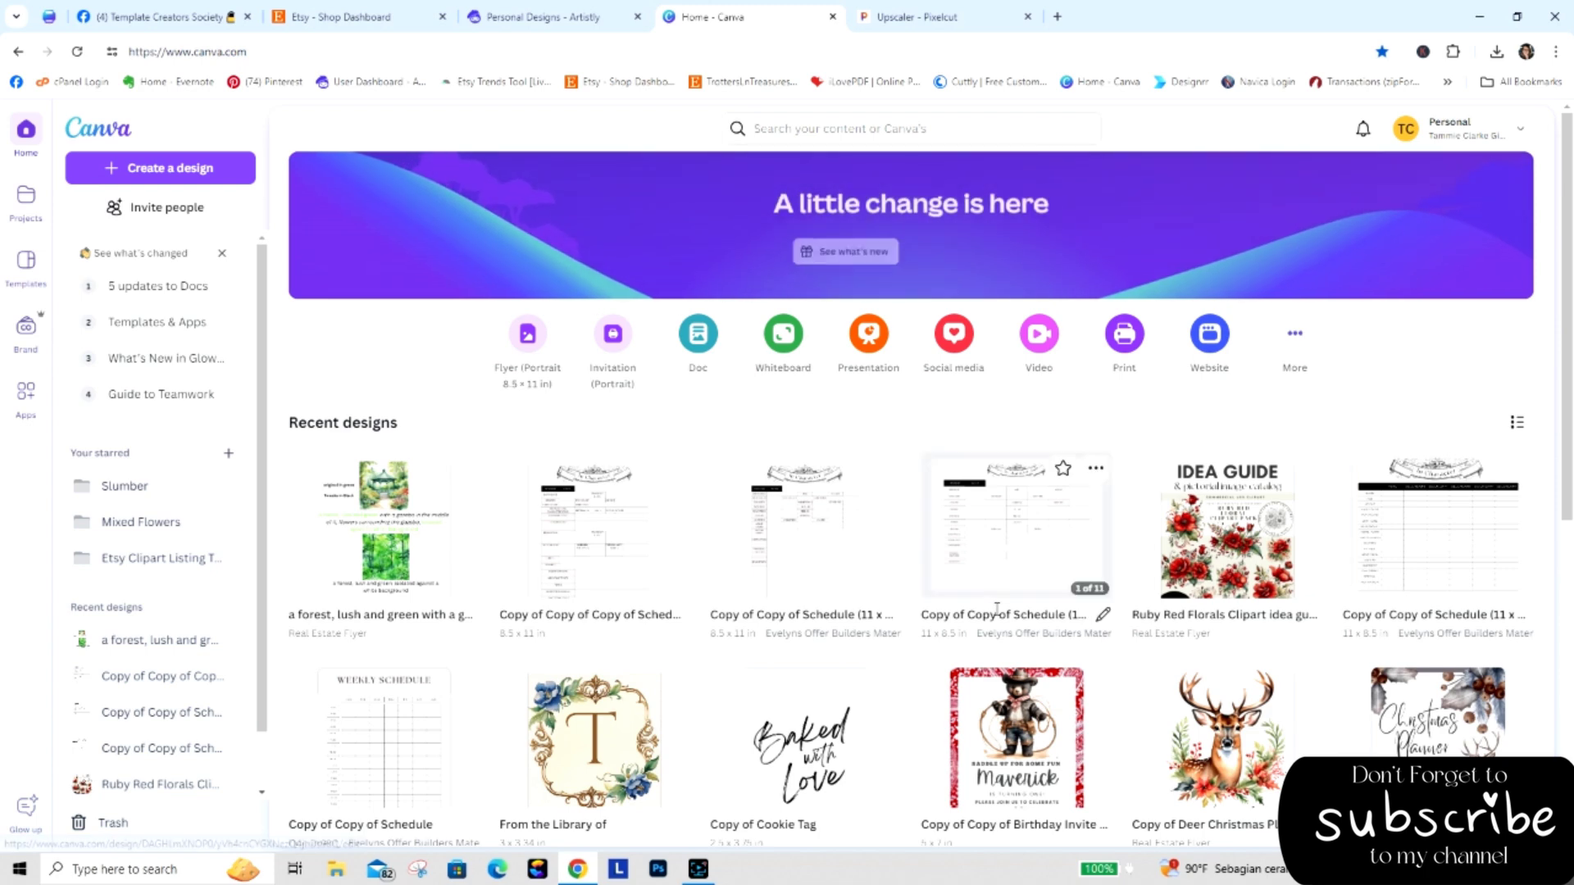
{"action": "scroll", "coordinate": [1564, 161], "scroll_direction": "down", "scroll_amount": 1}
{"action": "left_click_drag", "start_coordinate": [1563, 162], "coordinate": [1570, 577]}
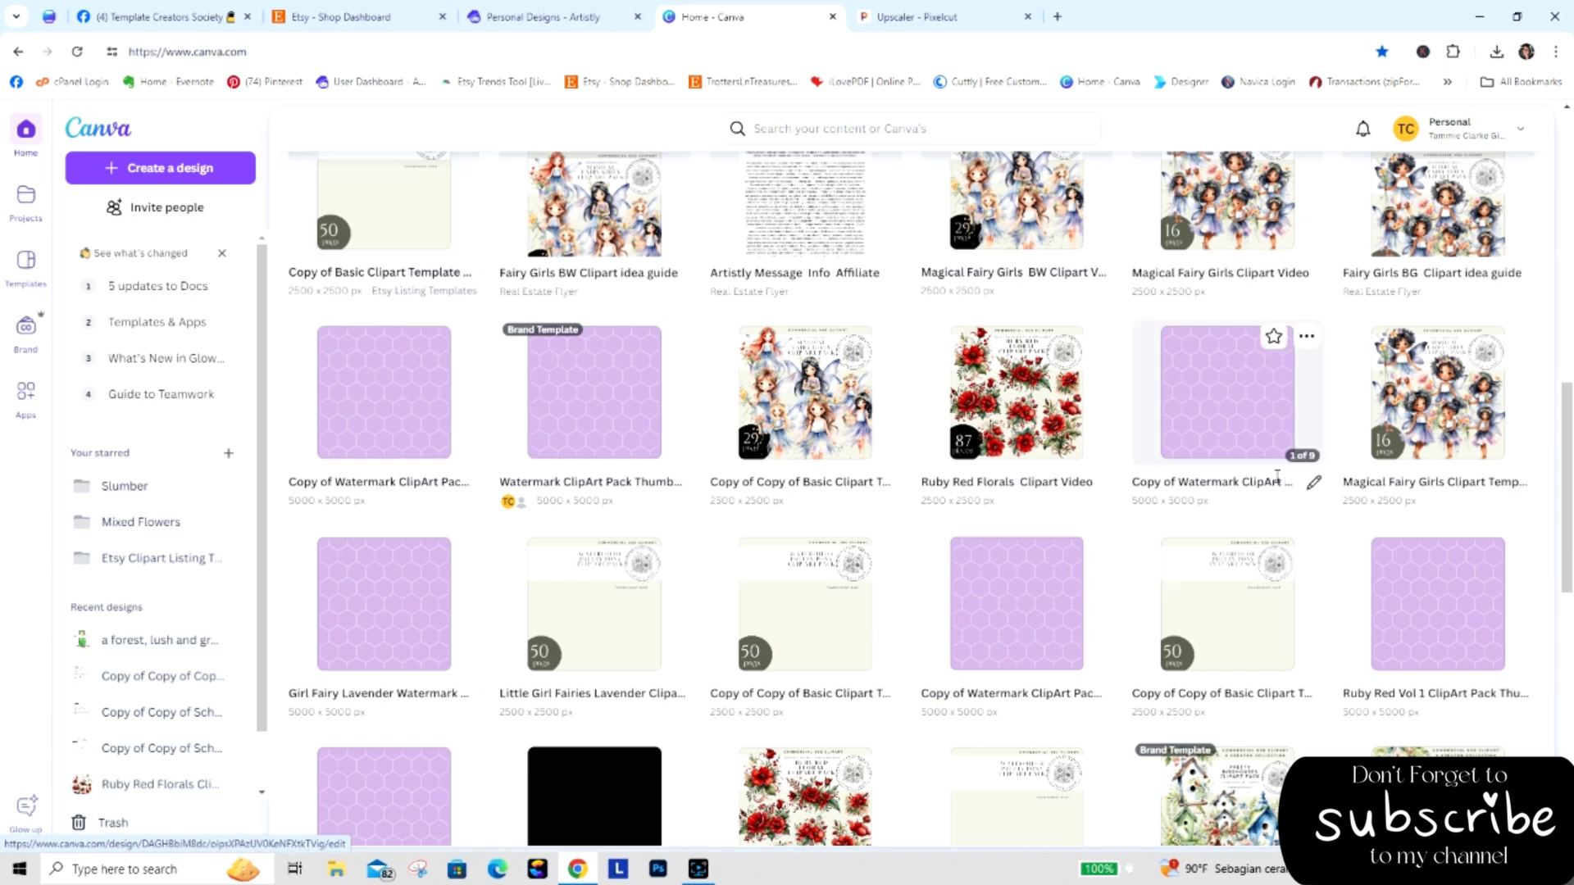
{"action": "left_click_drag", "start_coordinate": [1571, 547], "coordinate": [1543, 477]}
{"action": "left_click", "coordinate": [401, 449]}
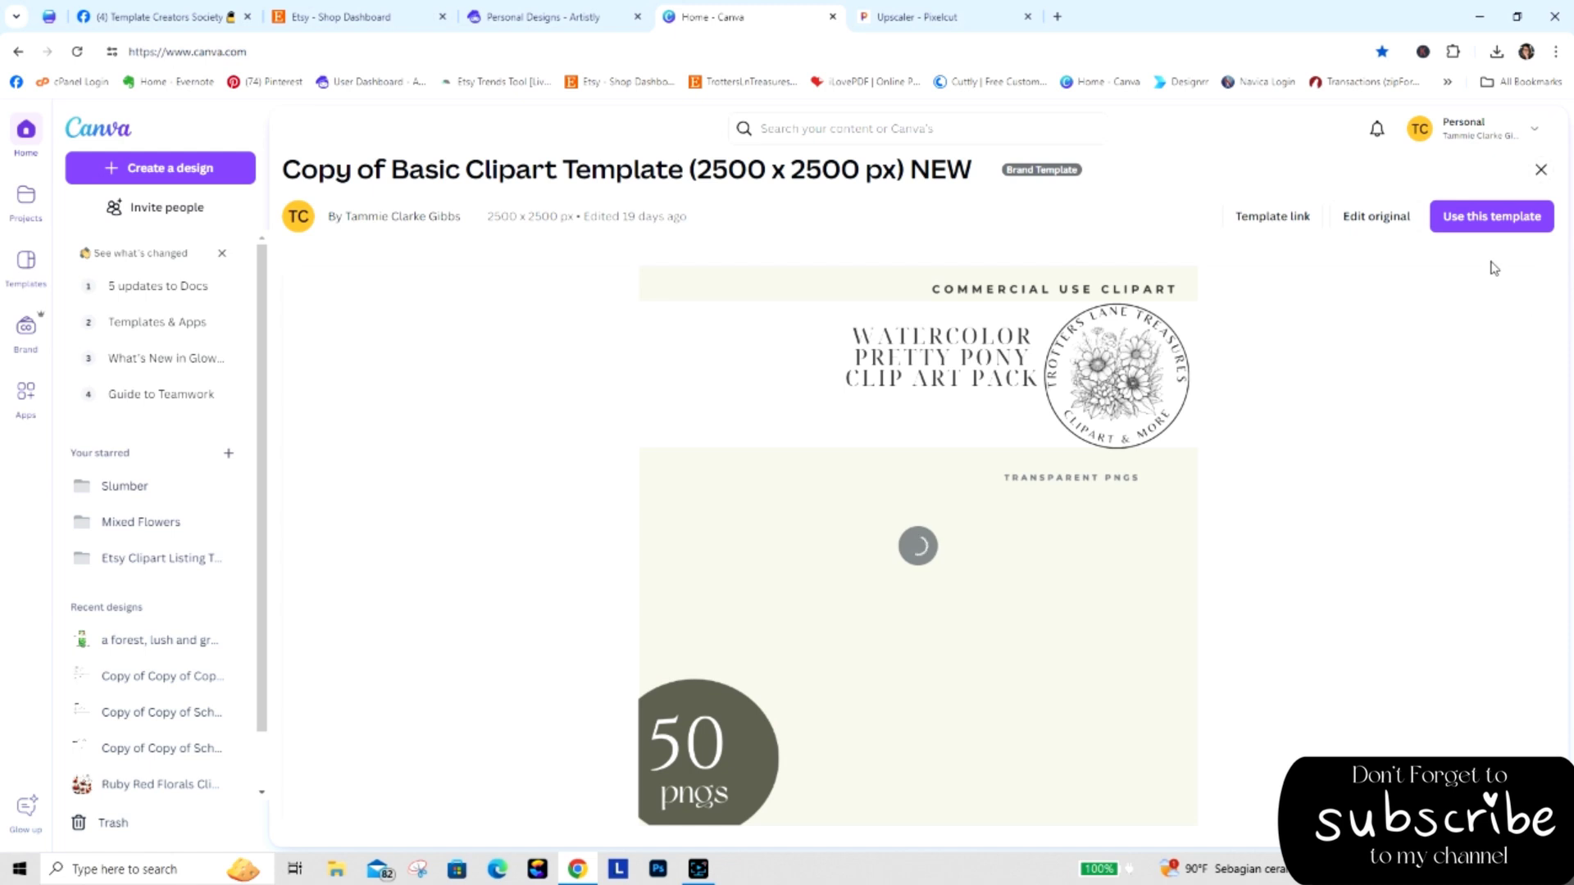
{"action": "left_click", "coordinate": [1491, 217]}
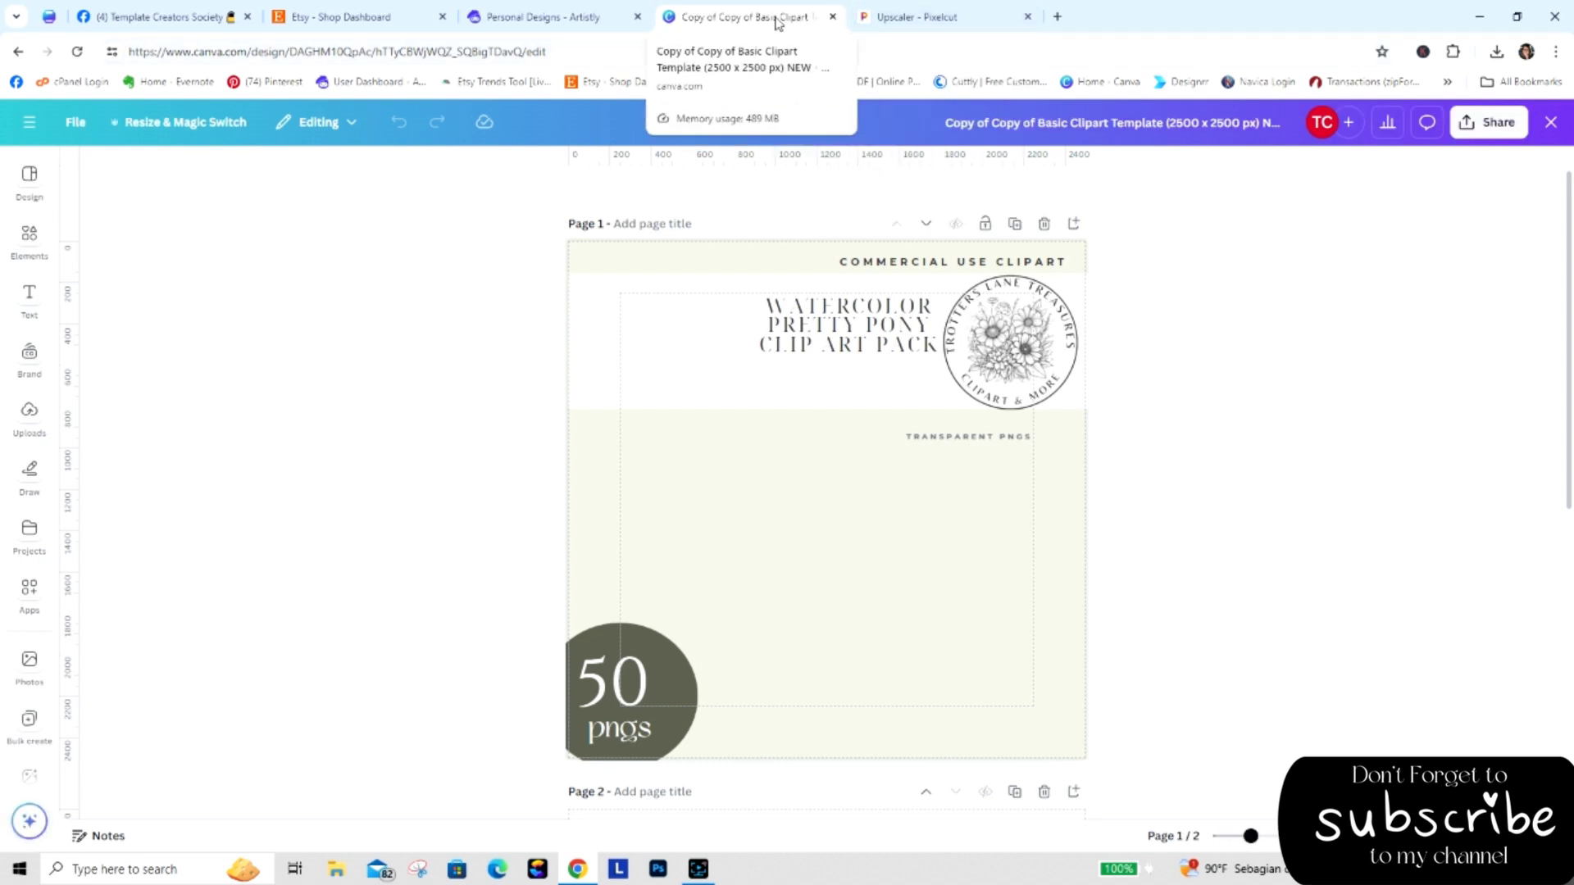
Open Canva's home page in a new tab and create a design from the "Watermark ClipArt Pack Thumbnails" brand template.
{"action": "left_click", "coordinate": [1057, 16]}
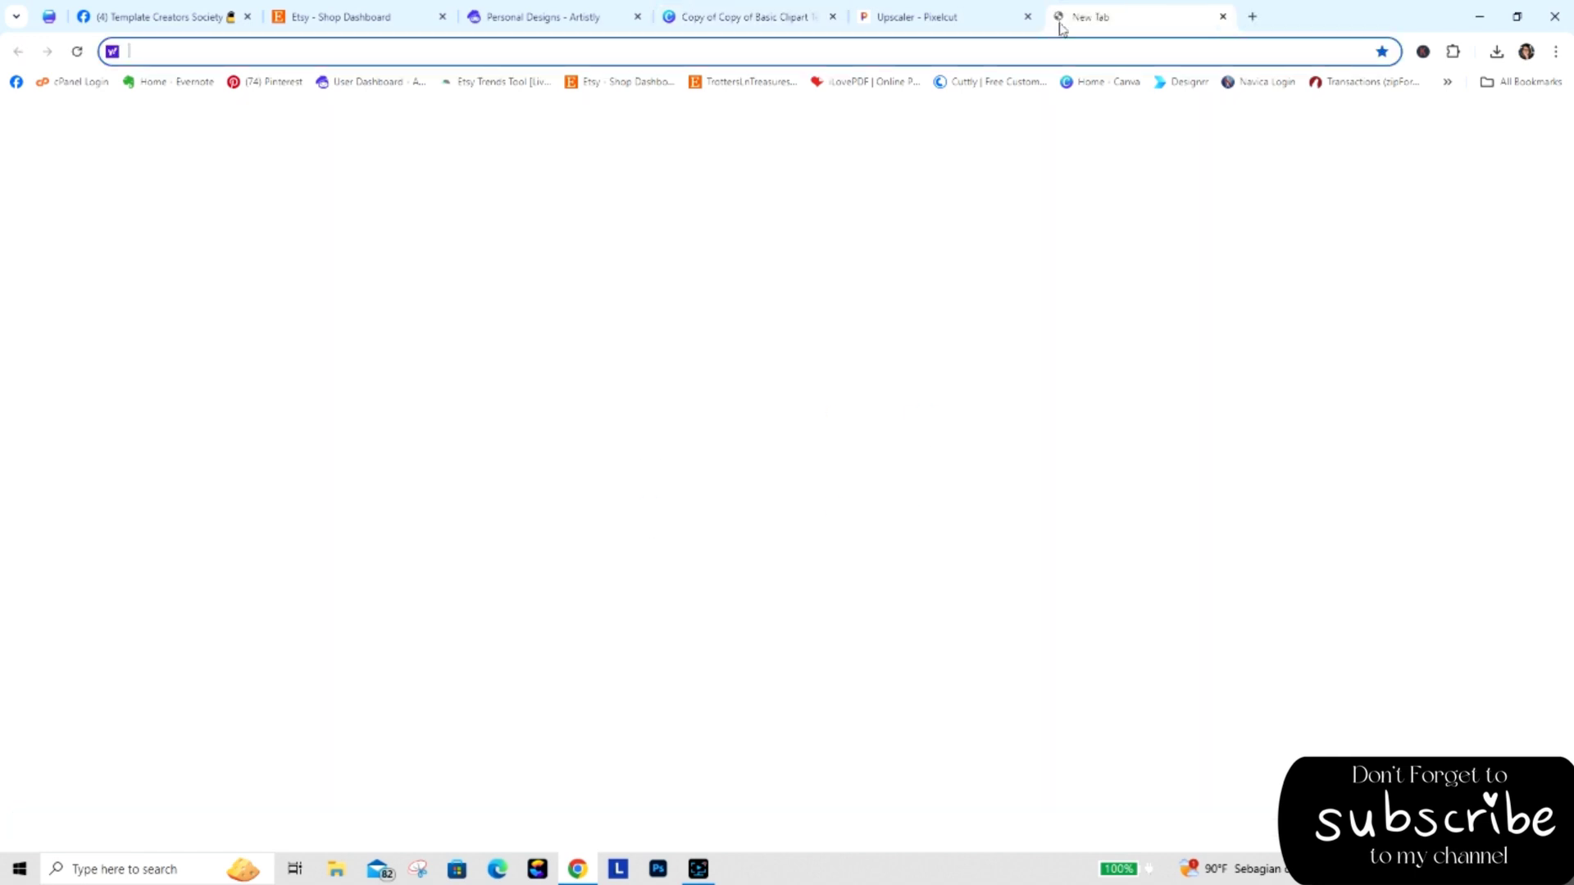
{"action": "left_click", "coordinate": [649, 506]}
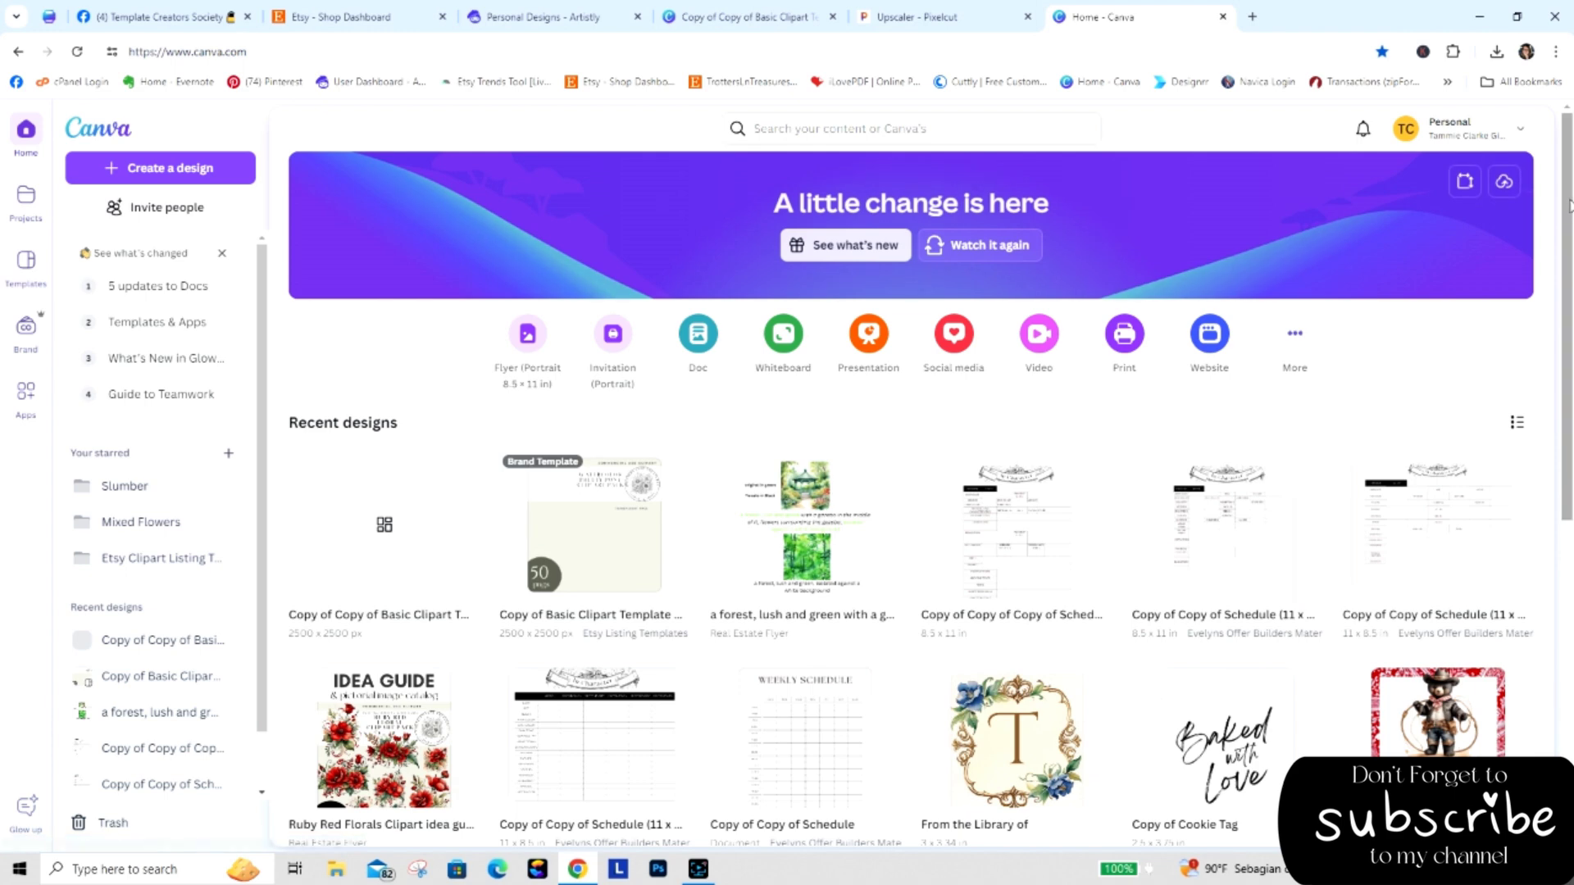
{"action": "left_click_drag", "start_coordinate": [1571, 211], "coordinate": [1570, 664]}
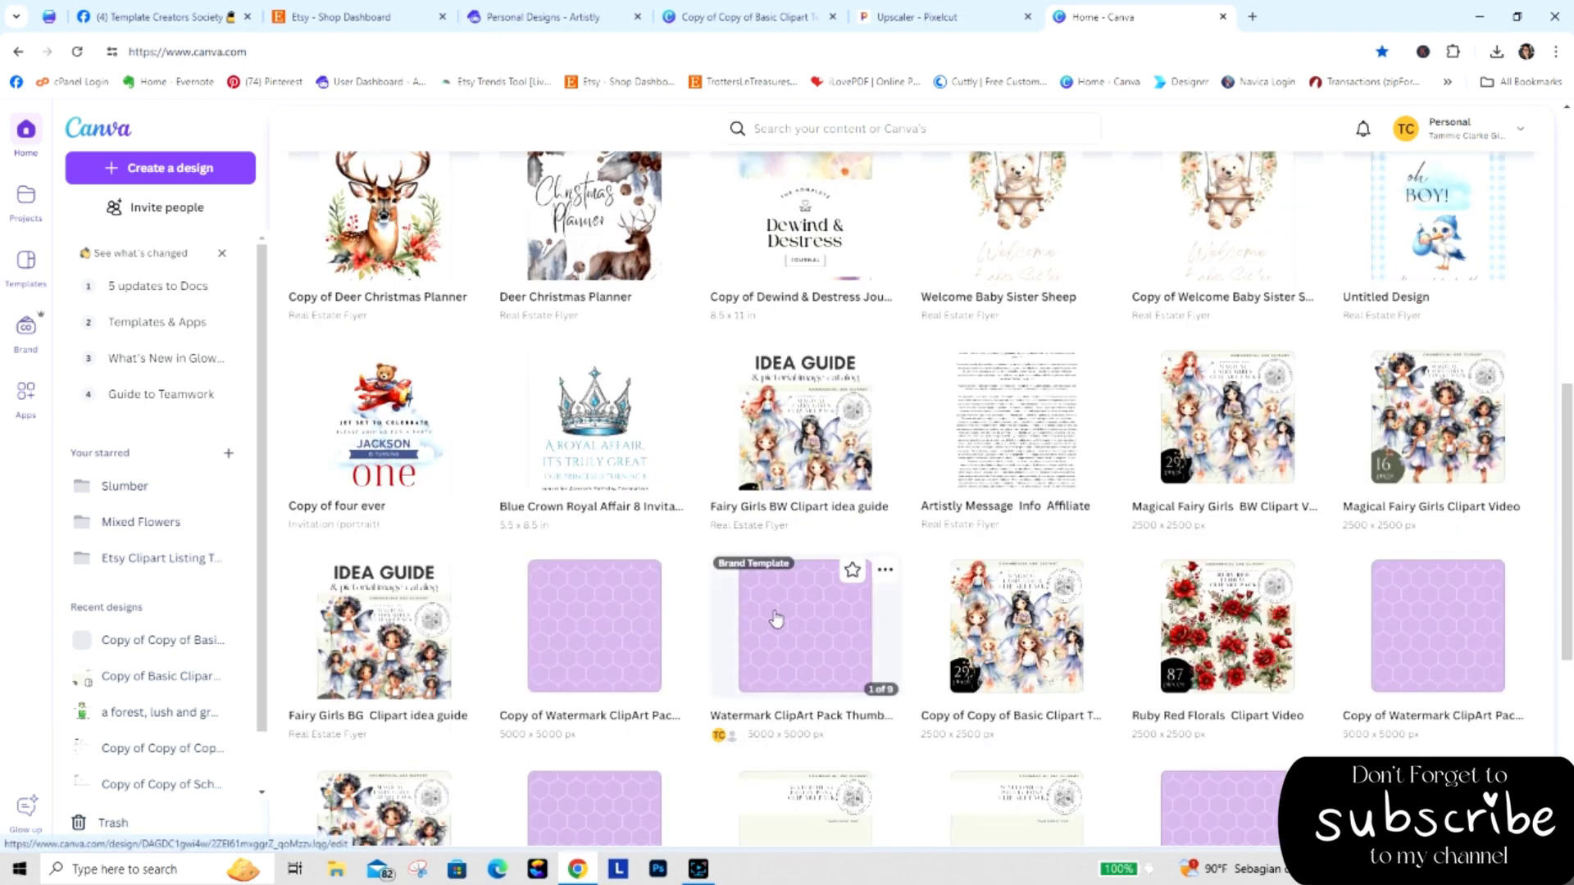
{"action": "left_click", "coordinate": [782, 601]}
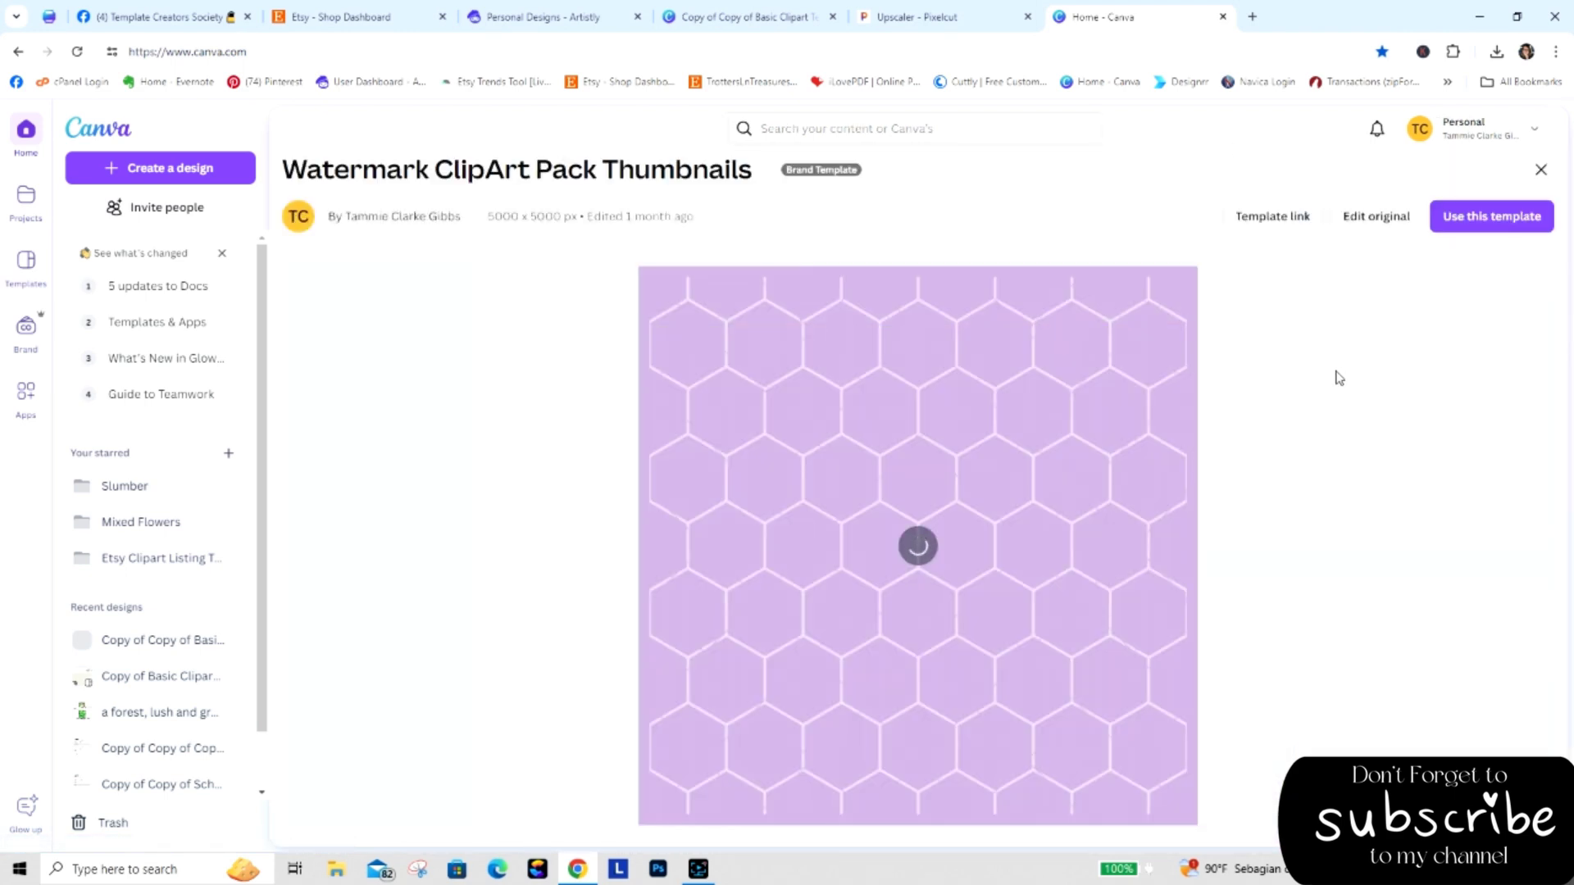
{"action": "left_click", "coordinate": [1490, 216]}
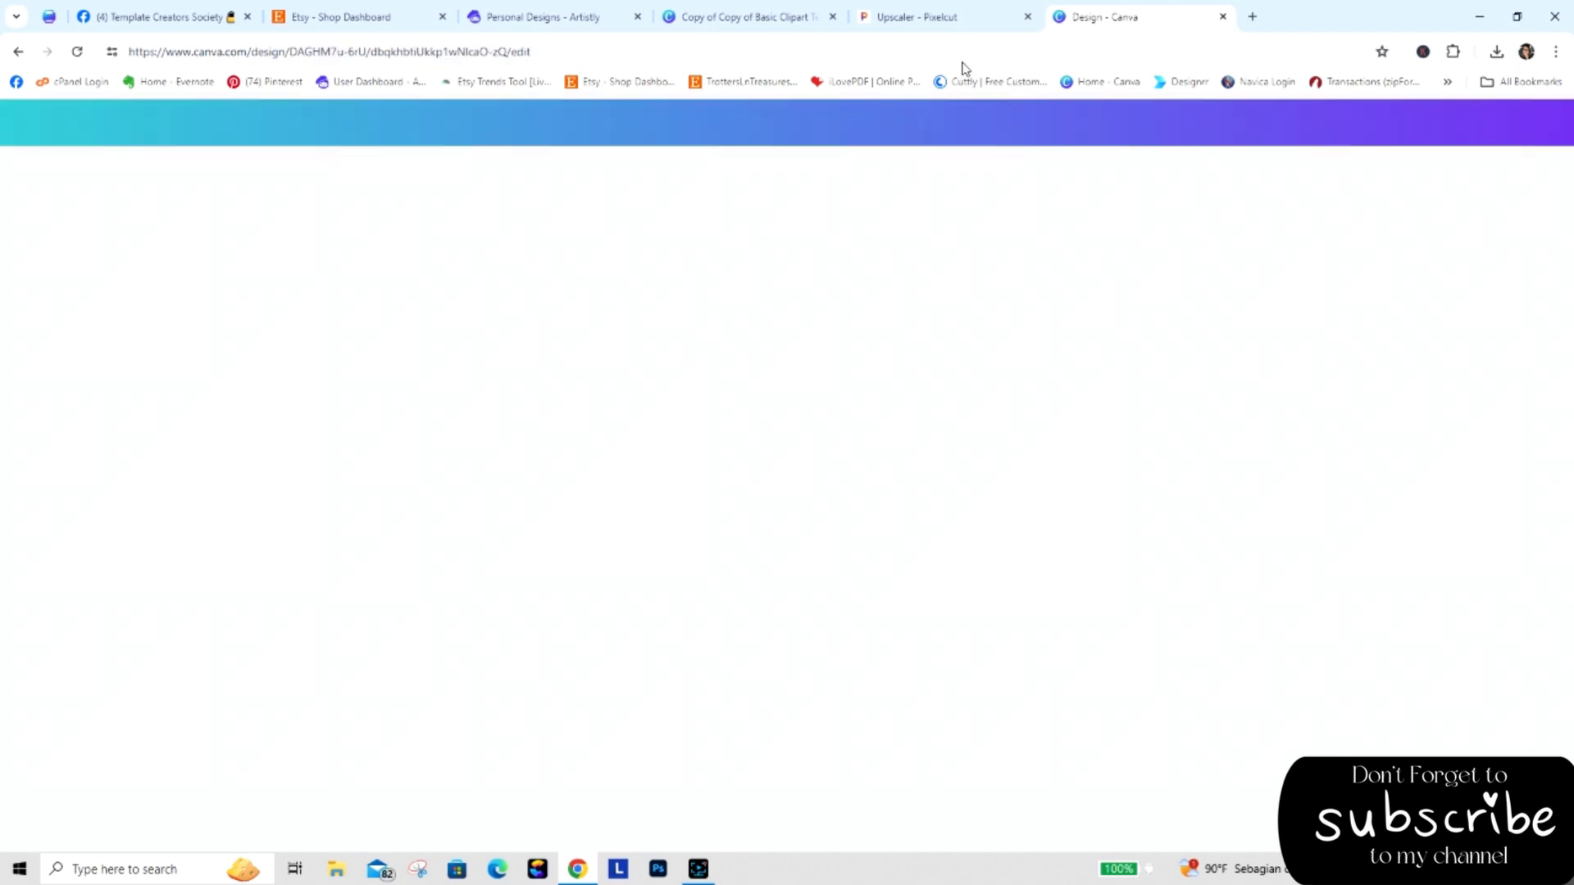
Check the running Pixelcut batch, close its tab, and reopen the Image Upscaler from pixelcut.ai in a new tab.
{"action": "left_click", "coordinate": [917, 17]}
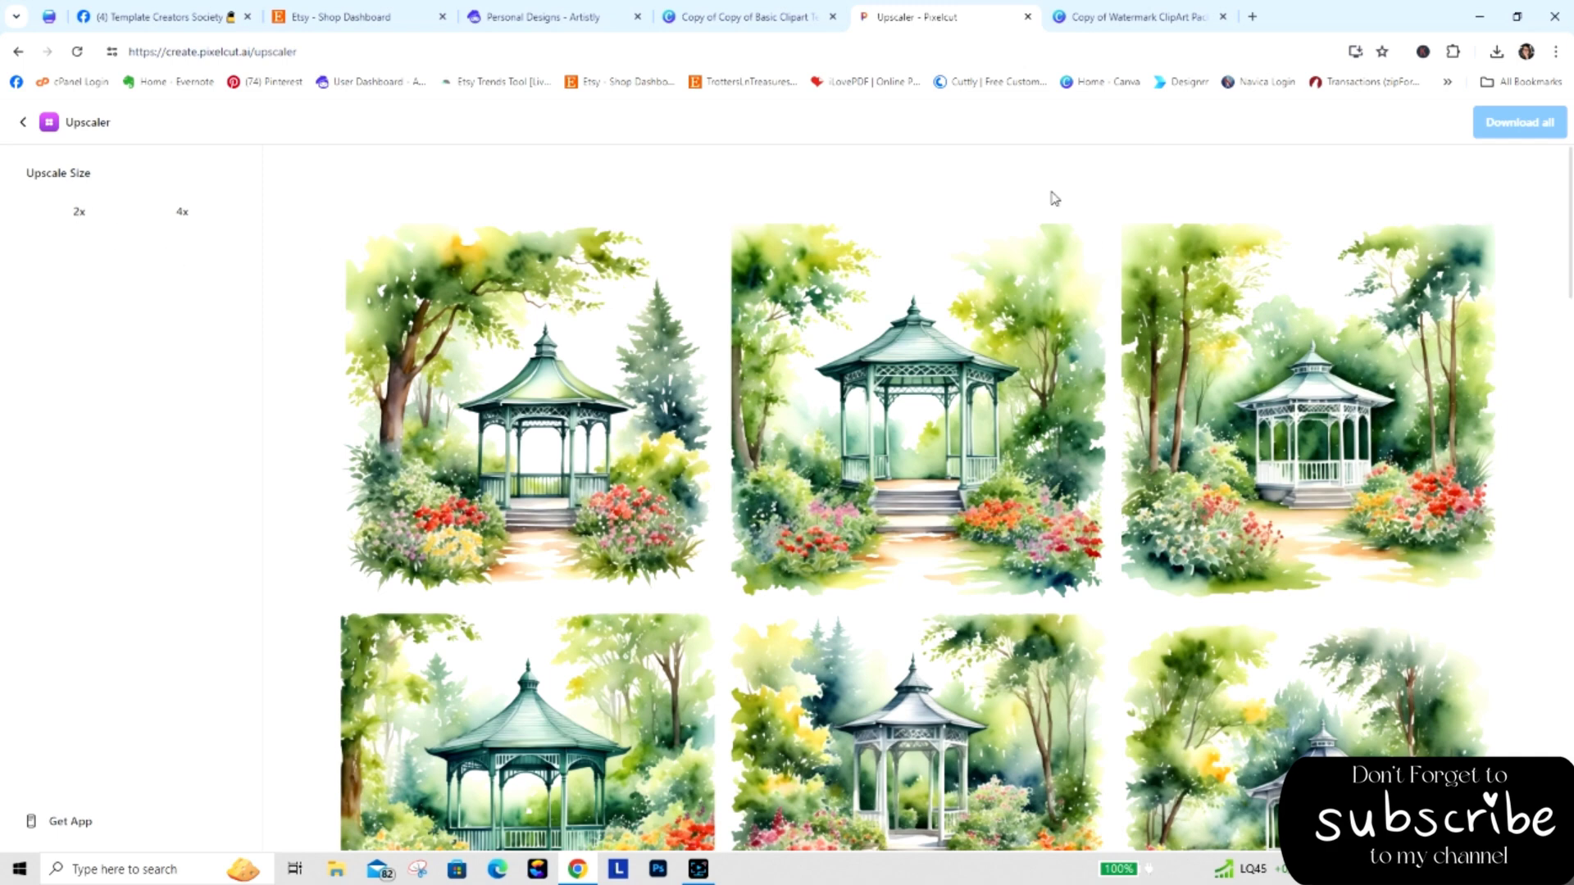
{"action": "left_click", "coordinate": [1030, 18]}
{"action": "key", "text": "ctrl+t"}
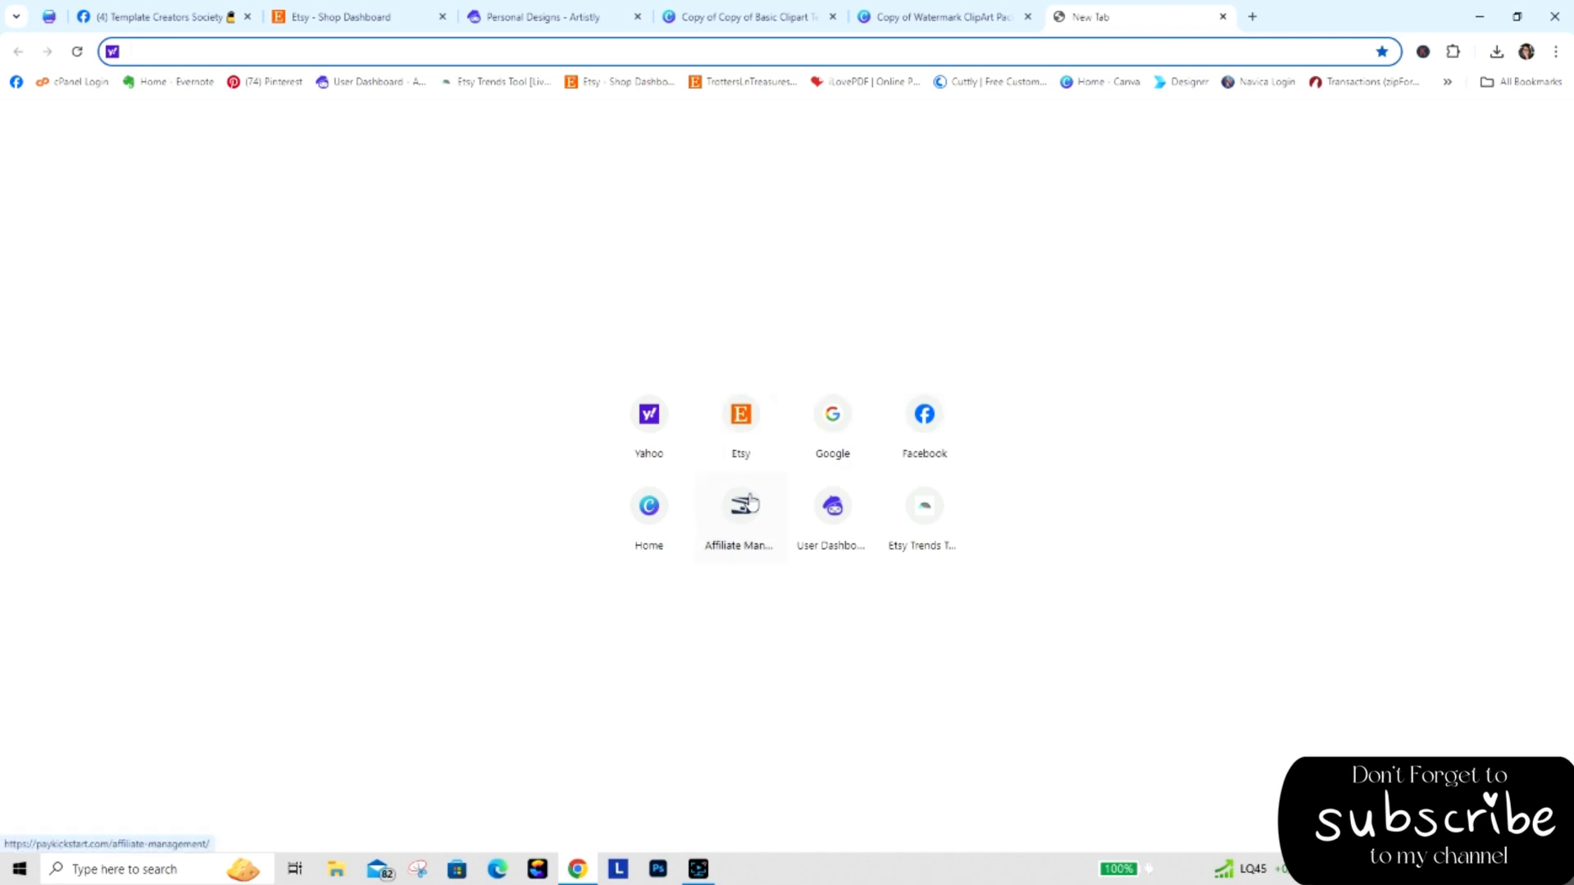
{"action": "type", "text": "pi"}
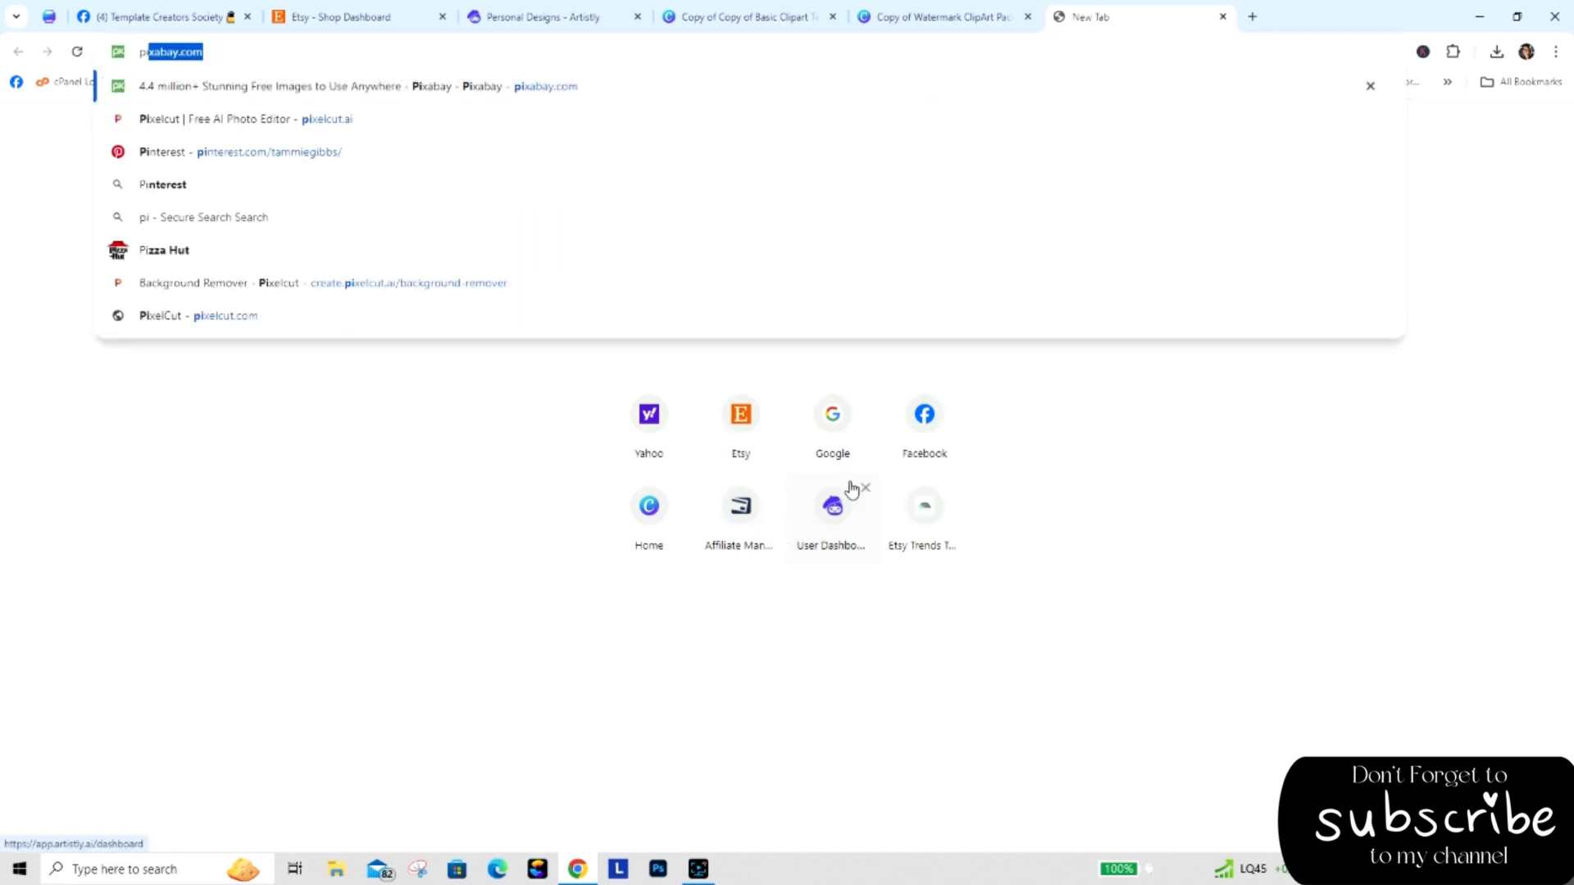
{"action": "type", "text": "xe"}
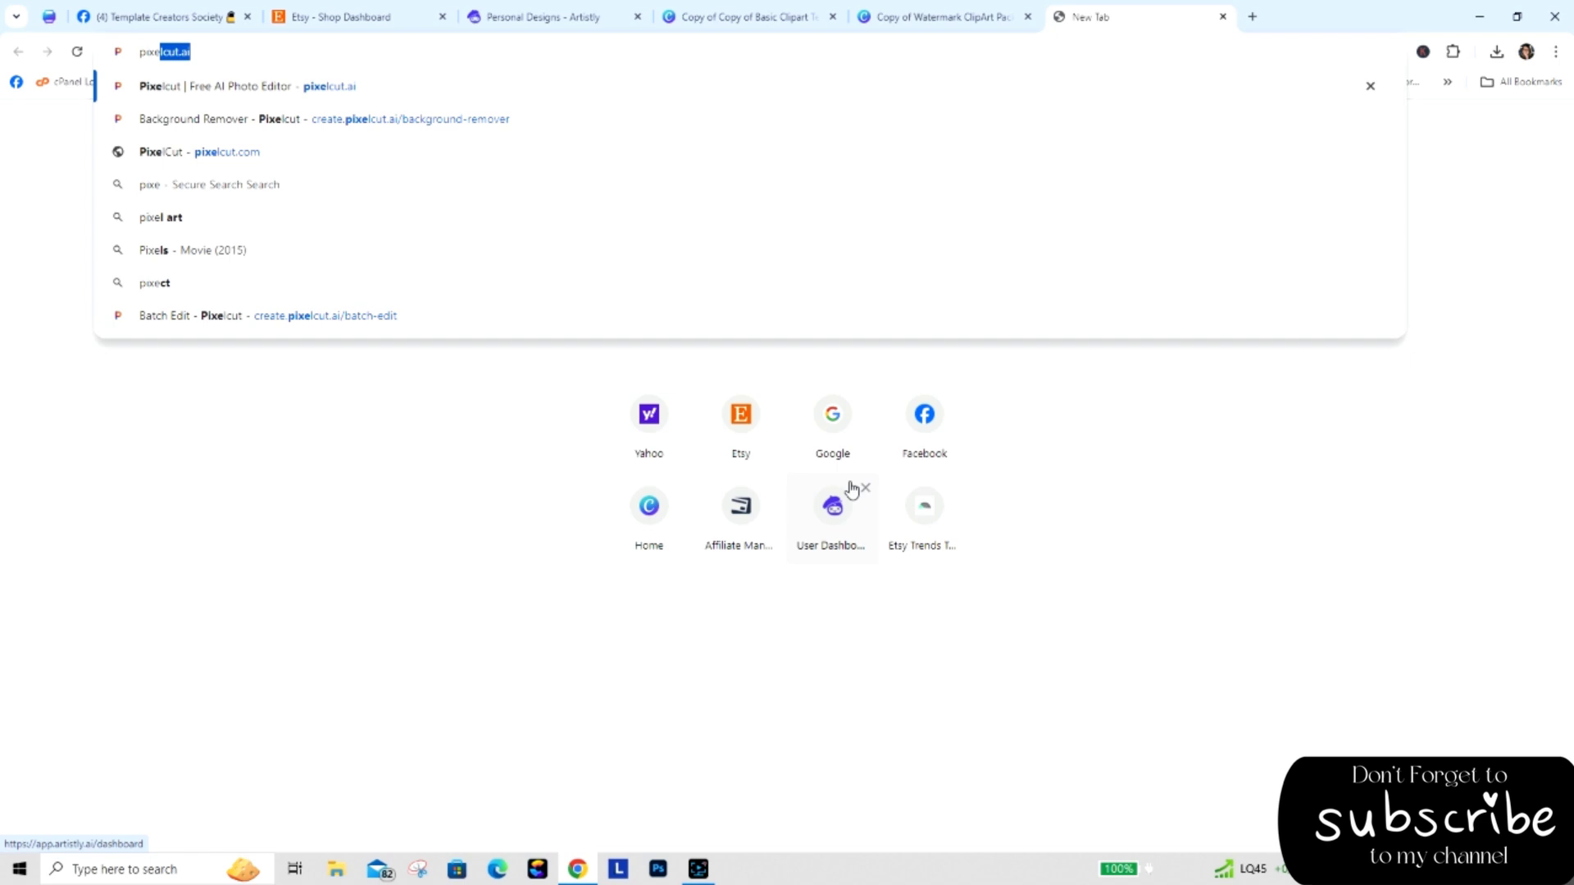
{"action": "key", "text": "Return"}
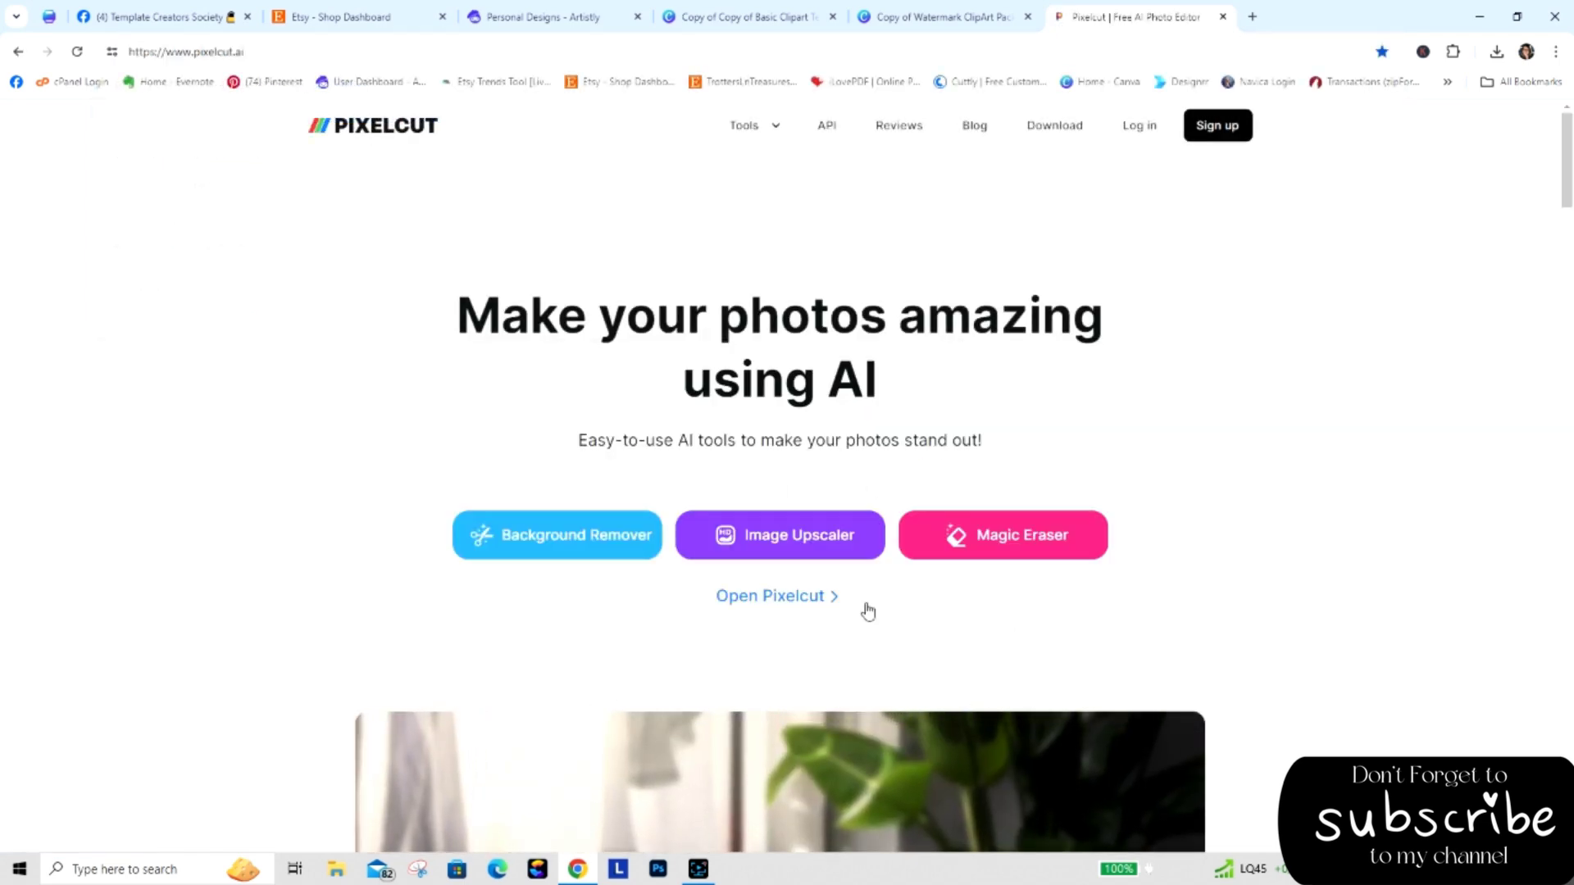
{"action": "left_click", "coordinate": [762, 537]}
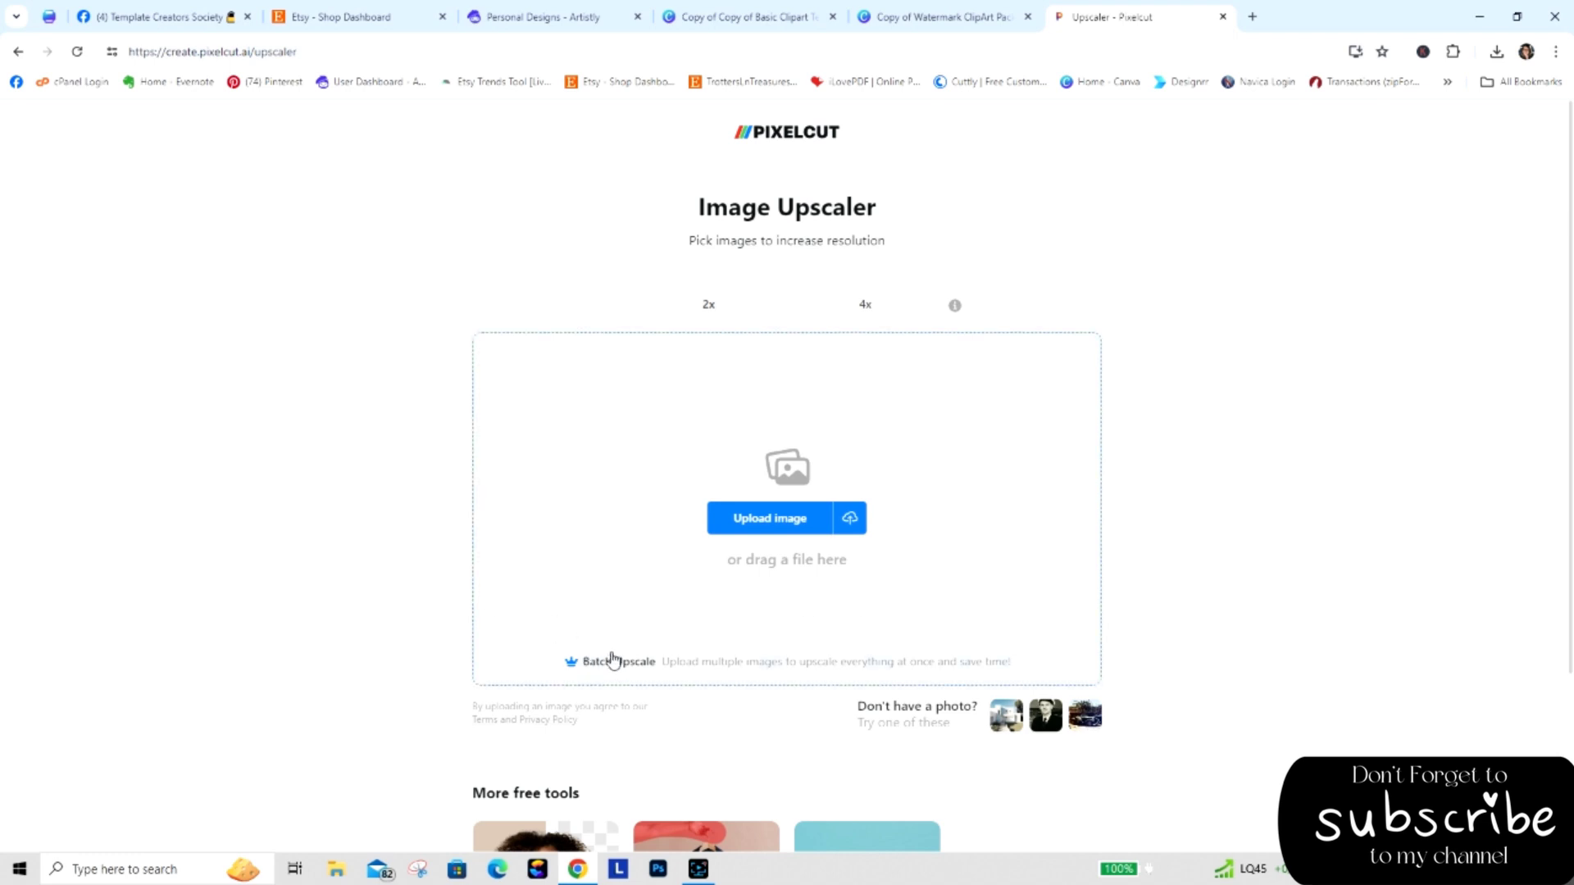
Try again to upload all 24 gazebo images from the Downloads folder to the Image Upscaler.
{"action": "left_click", "coordinate": [459, 604]}
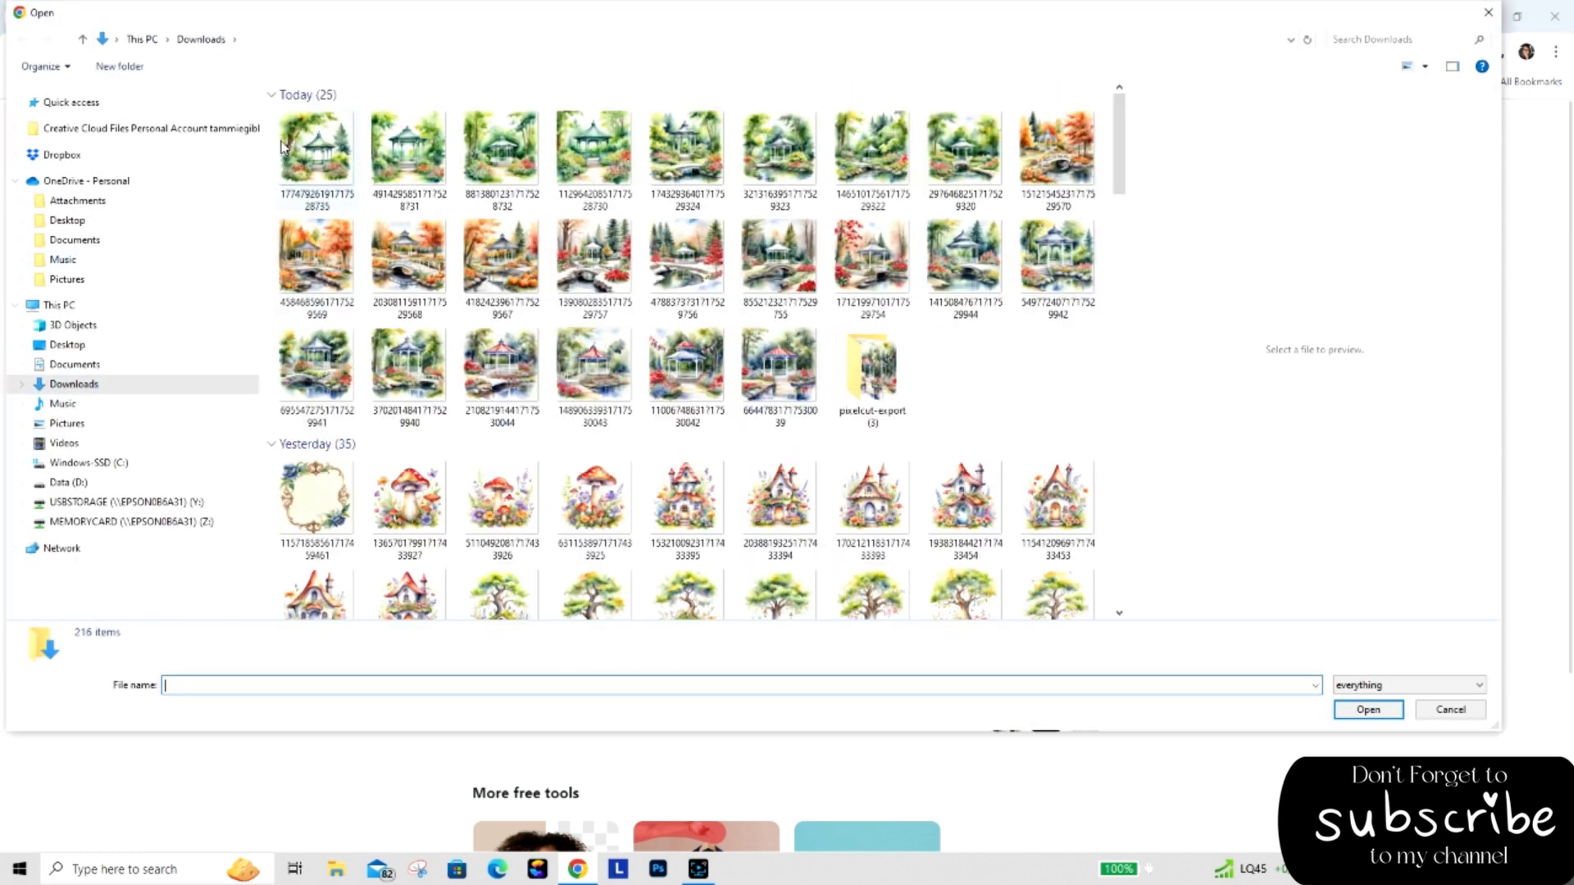
{"action": "left_click", "coordinate": [287, 148]}
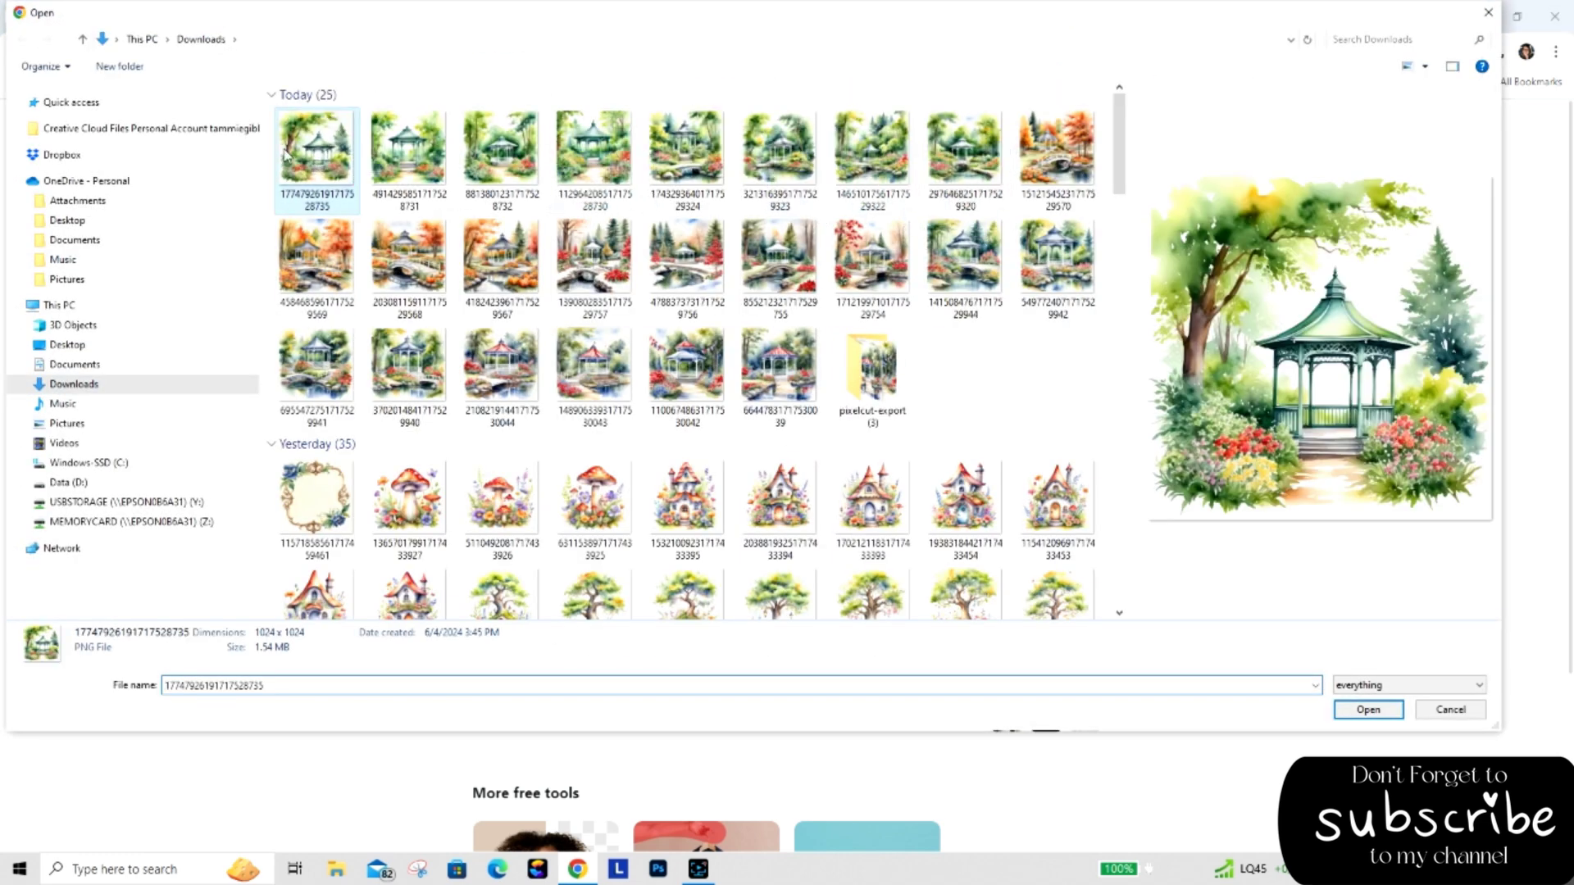
{"action": "left_click_drag", "start_coordinate": [271, 149], "coordinate": [1081, 299]}
{"action": "left_click", "coordinate": [328, 364], "text": "ctrl"}
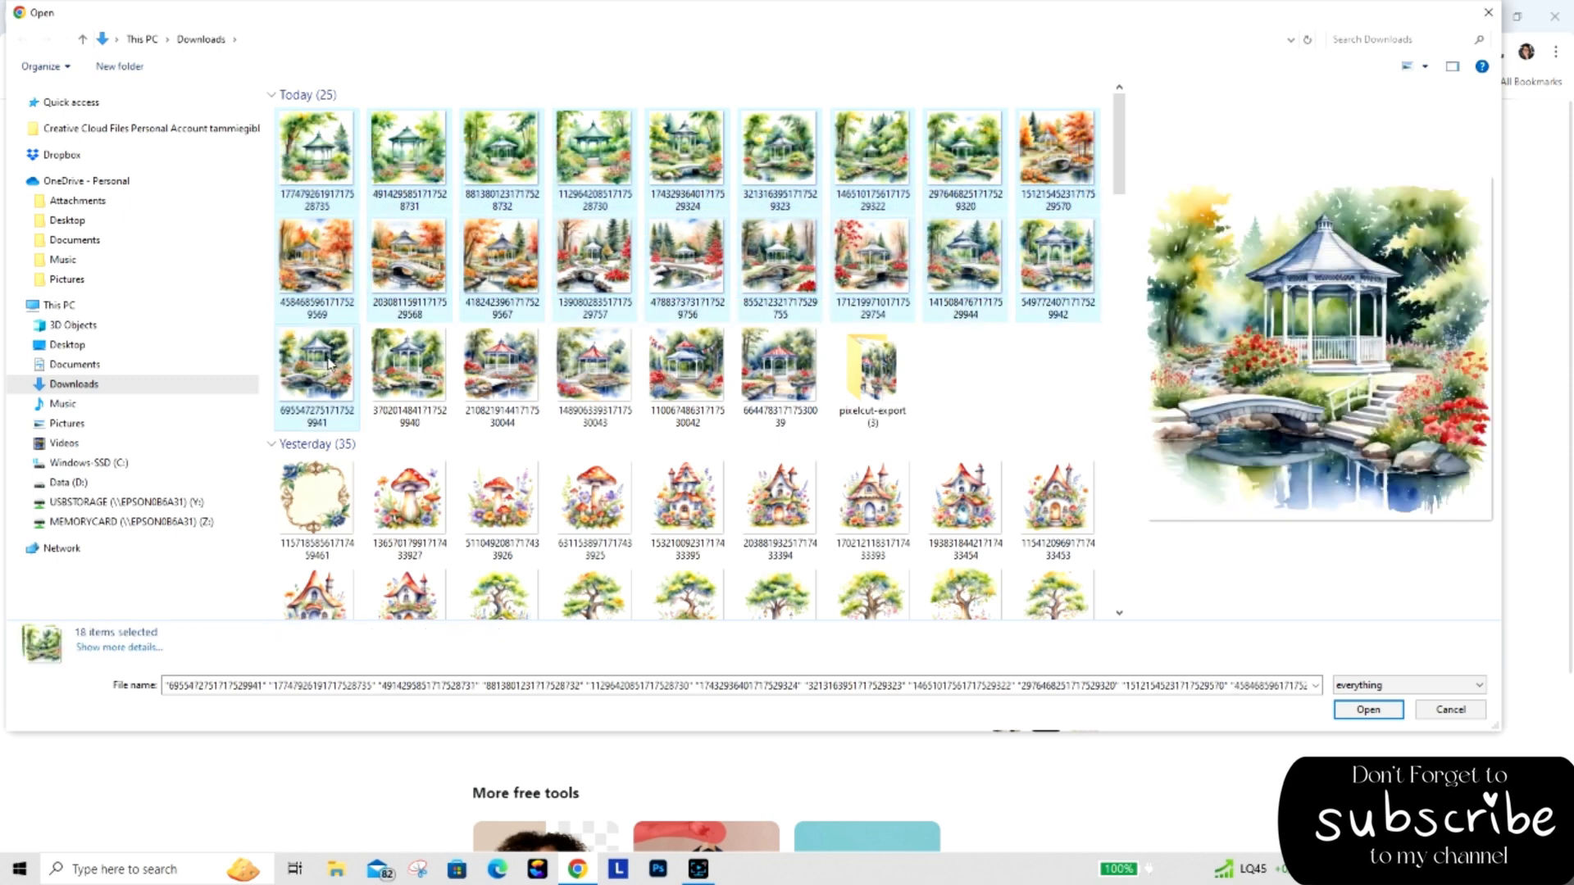
{"action": "left_click", "coordinate": [407, 366], "text": "ctrl"}
{"action": "left_click", "coordinate": [477, 373], "text": "ctrl"}
{"action": "left_click", "coordinate": [590, 373], "text": "ctrl"}
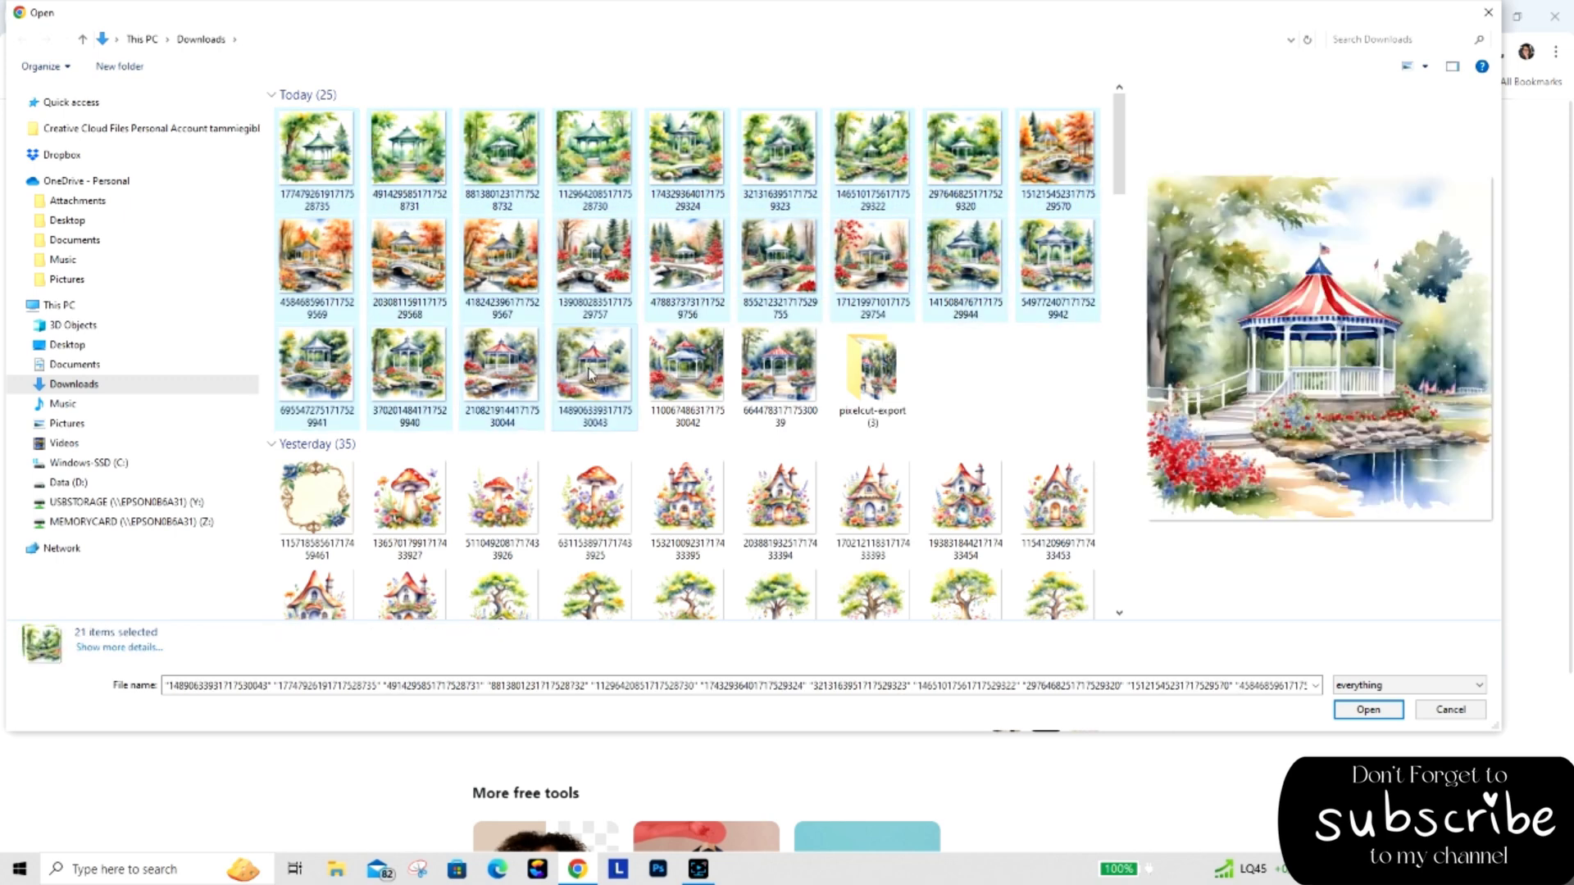
{"action": "left_click", "coordinate": [683, 369], "text": "ctrl"}
{"action": "left_click", "coordinate": [793, 385], "text": "ctrl"}
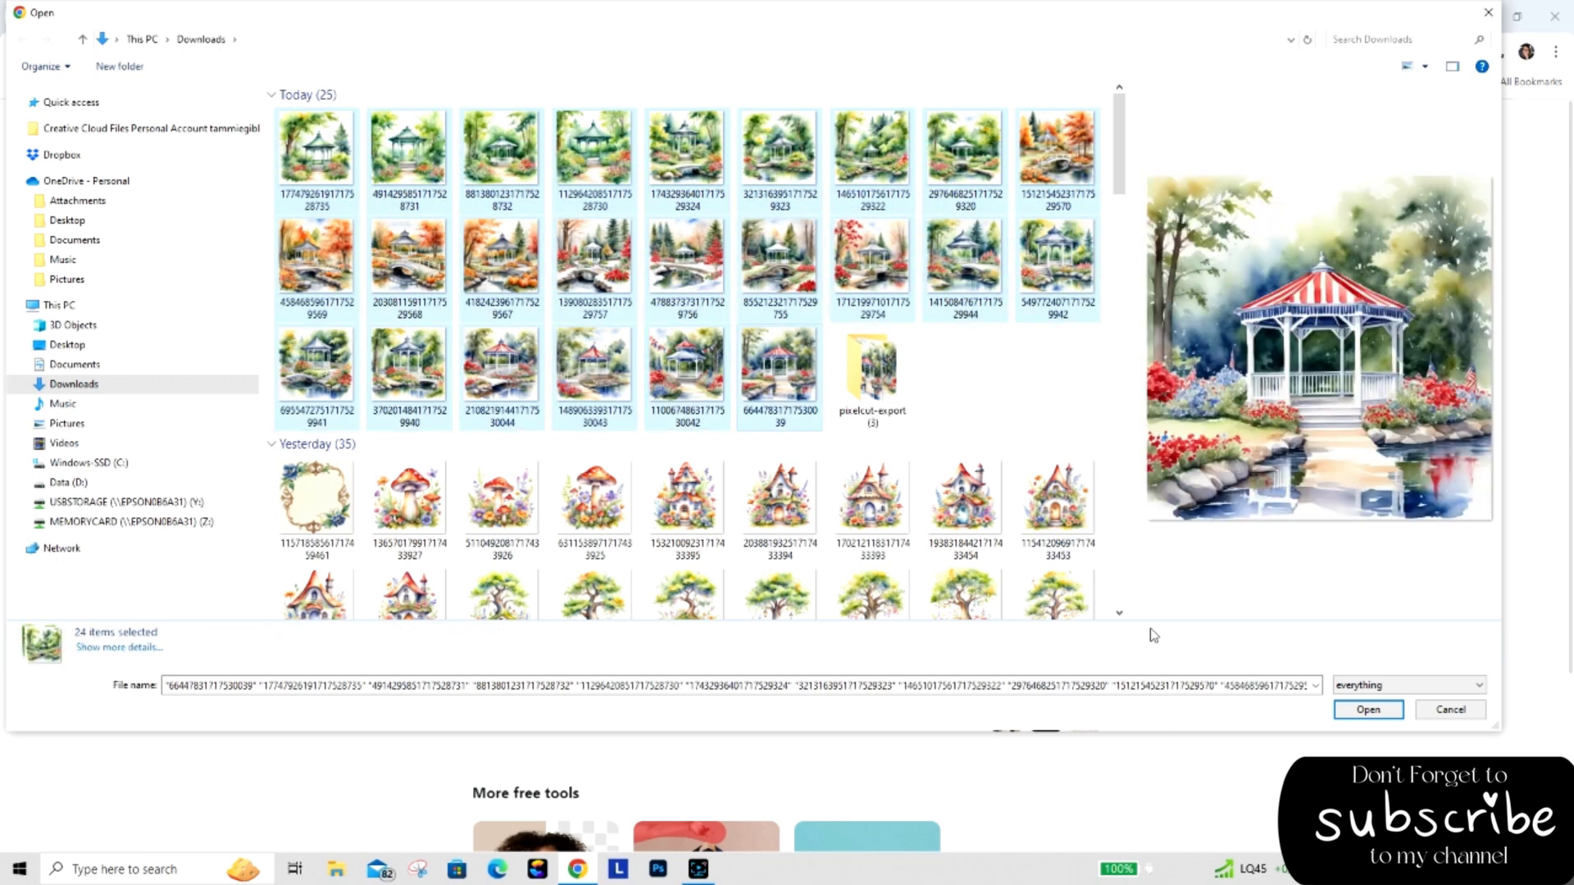
{"action": "left_click", "coordinate": [1387, 710]}
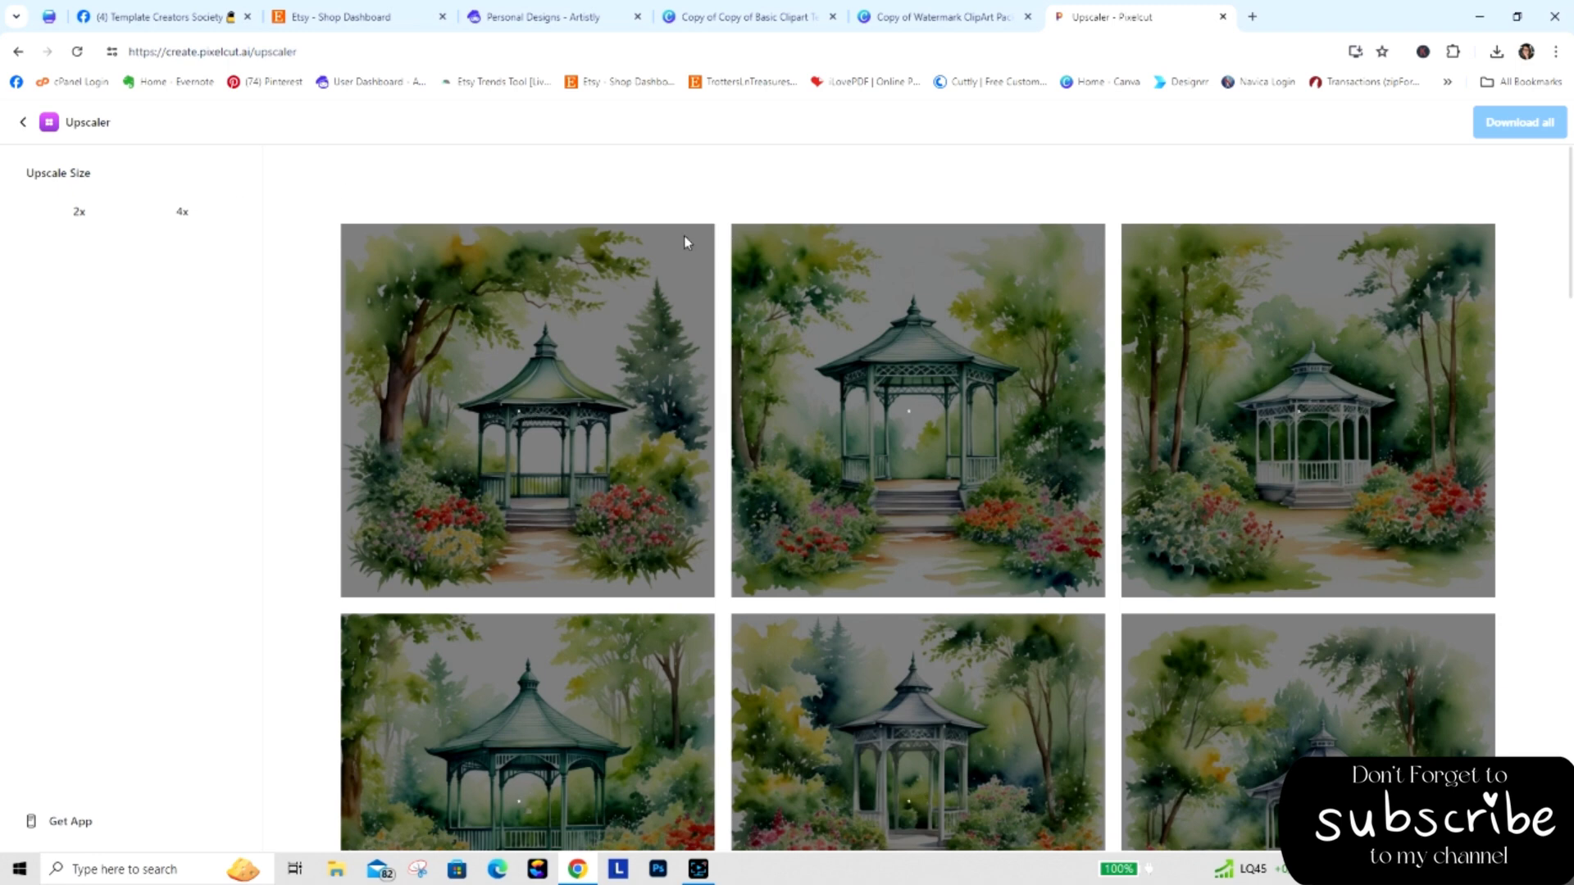
Close the current Pixelcut upscaler tab and reopen the Upscaler through pixelcut.ai in a new tab.
{"action": "left_click", "coordinate": [1222, 16]}
{"action": "left_click", "coordinate": [1059, 17]}
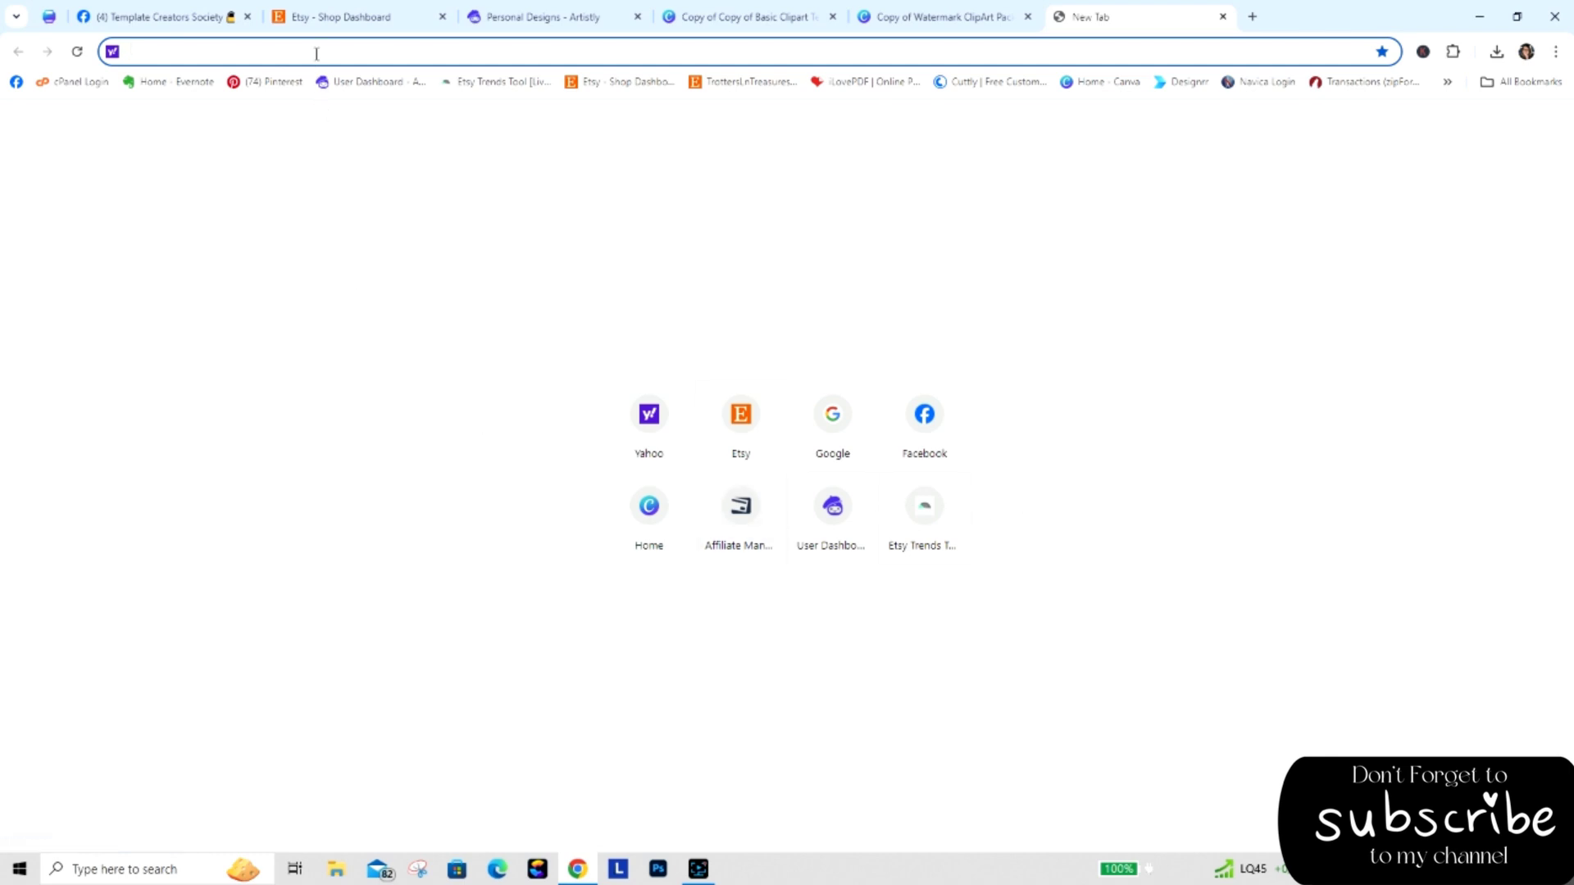
{"action": "type", "text": "pixelcut.ai"}
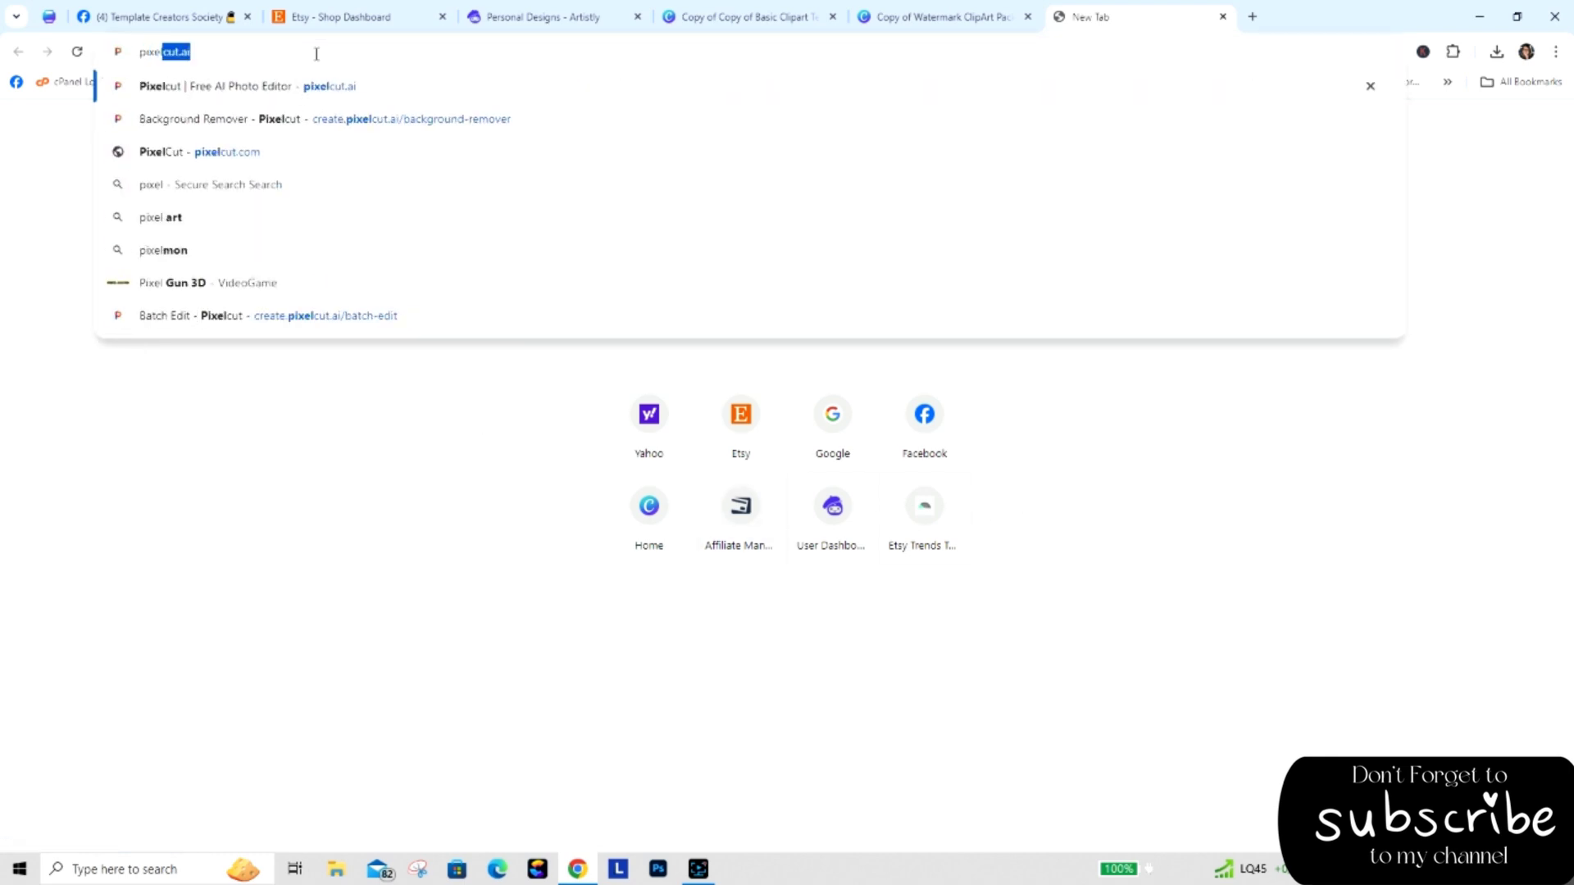
{"action": "key", "text": "Return"}
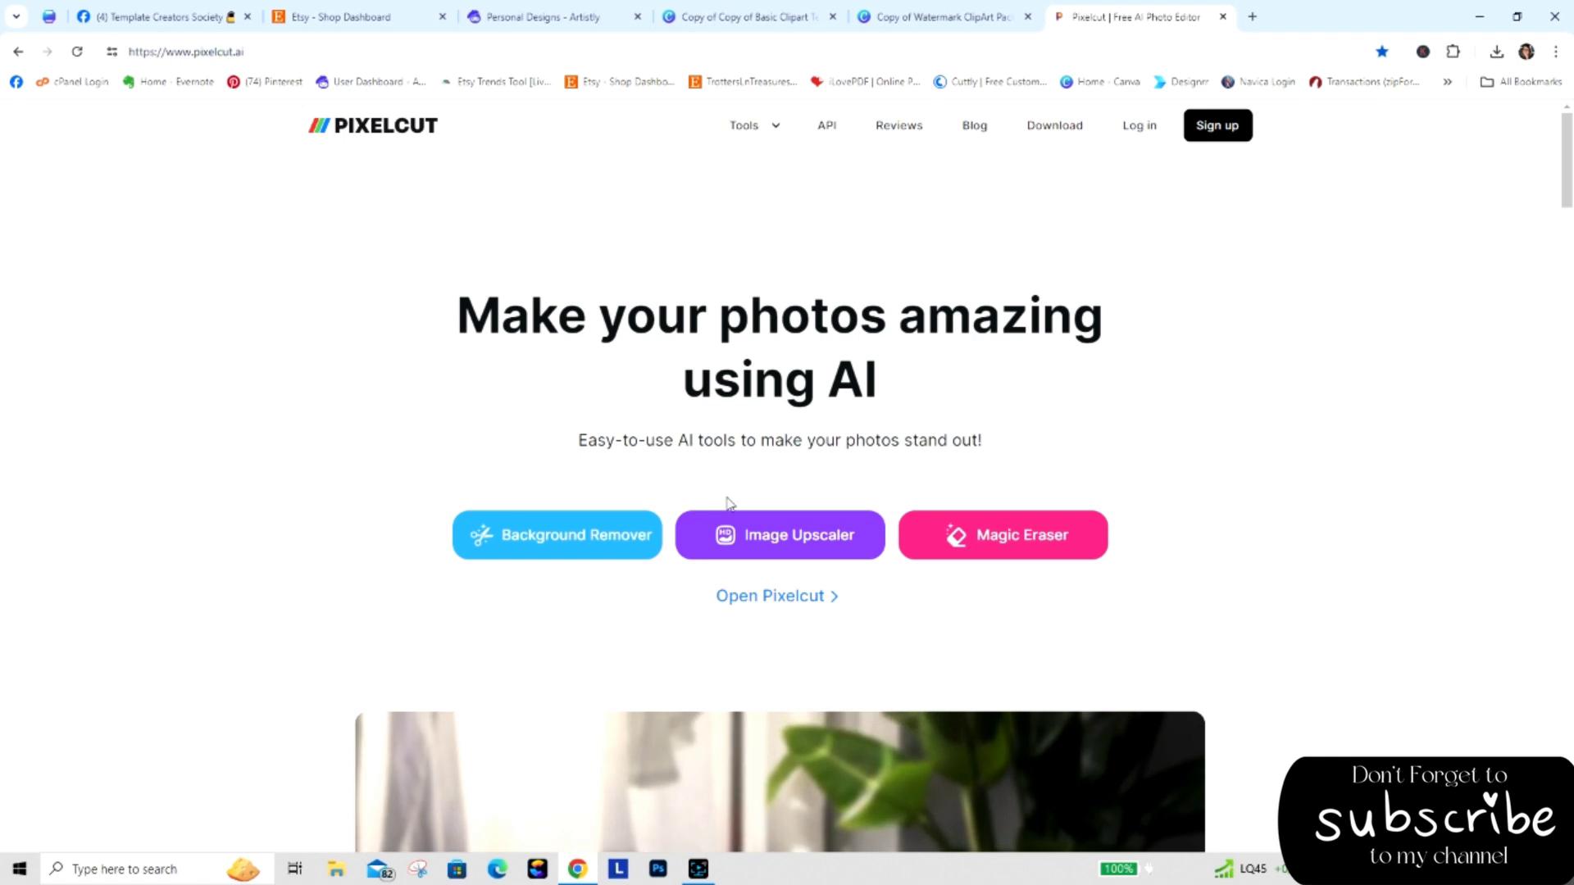
{"action": "left_click", "coordinate": [795, 599]}
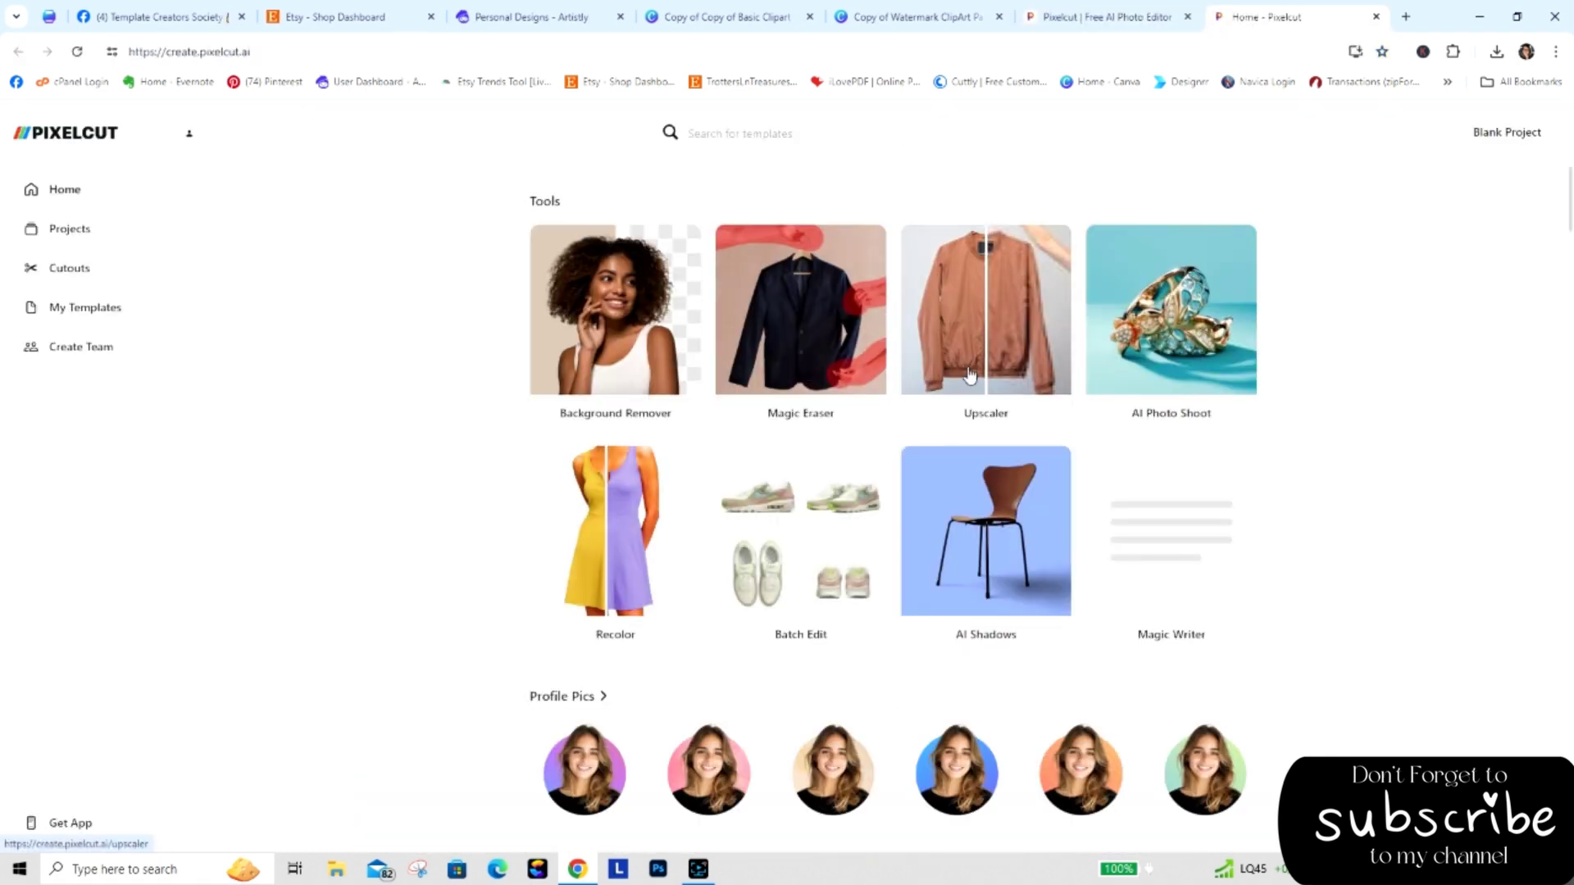
{"action": "left_click", "coordinate": [973, 379]}
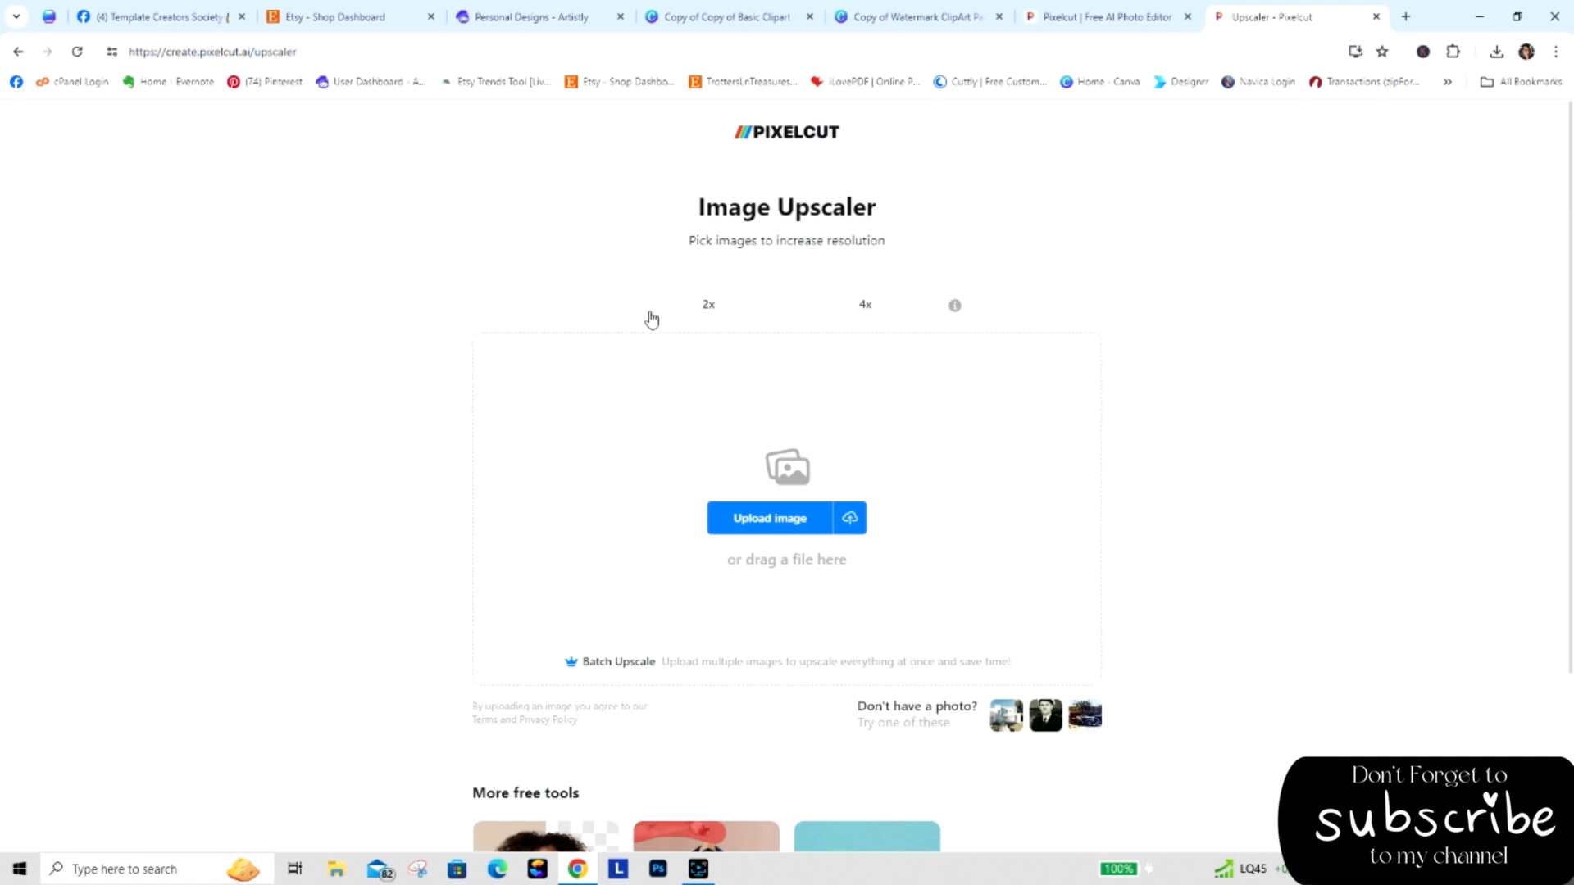
Batch upload all 24 gazebo images from today's files in the Downloads folder to the Image Upscaler.
{"action": "left_click", "coordinate": [603, 663]}
{"action": "left_click_drag", "start_coordinate": [273, 174], "coordinate": [1094, 320]}
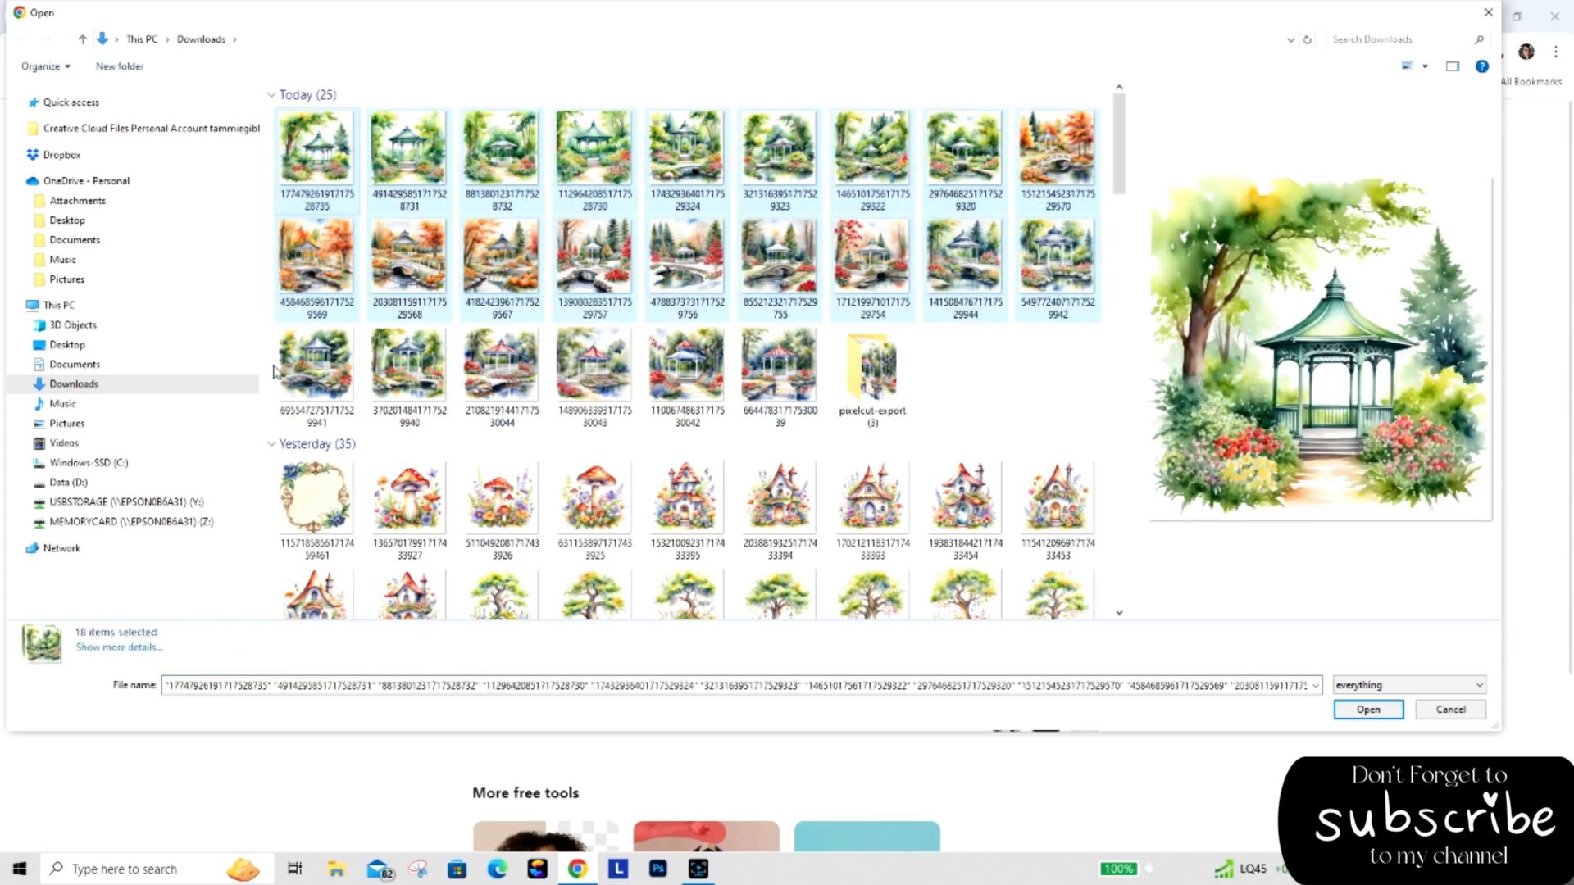
{"action": "left_click_drag", "start_coordinate": [275, 370], "coordinate": [824, 406]}
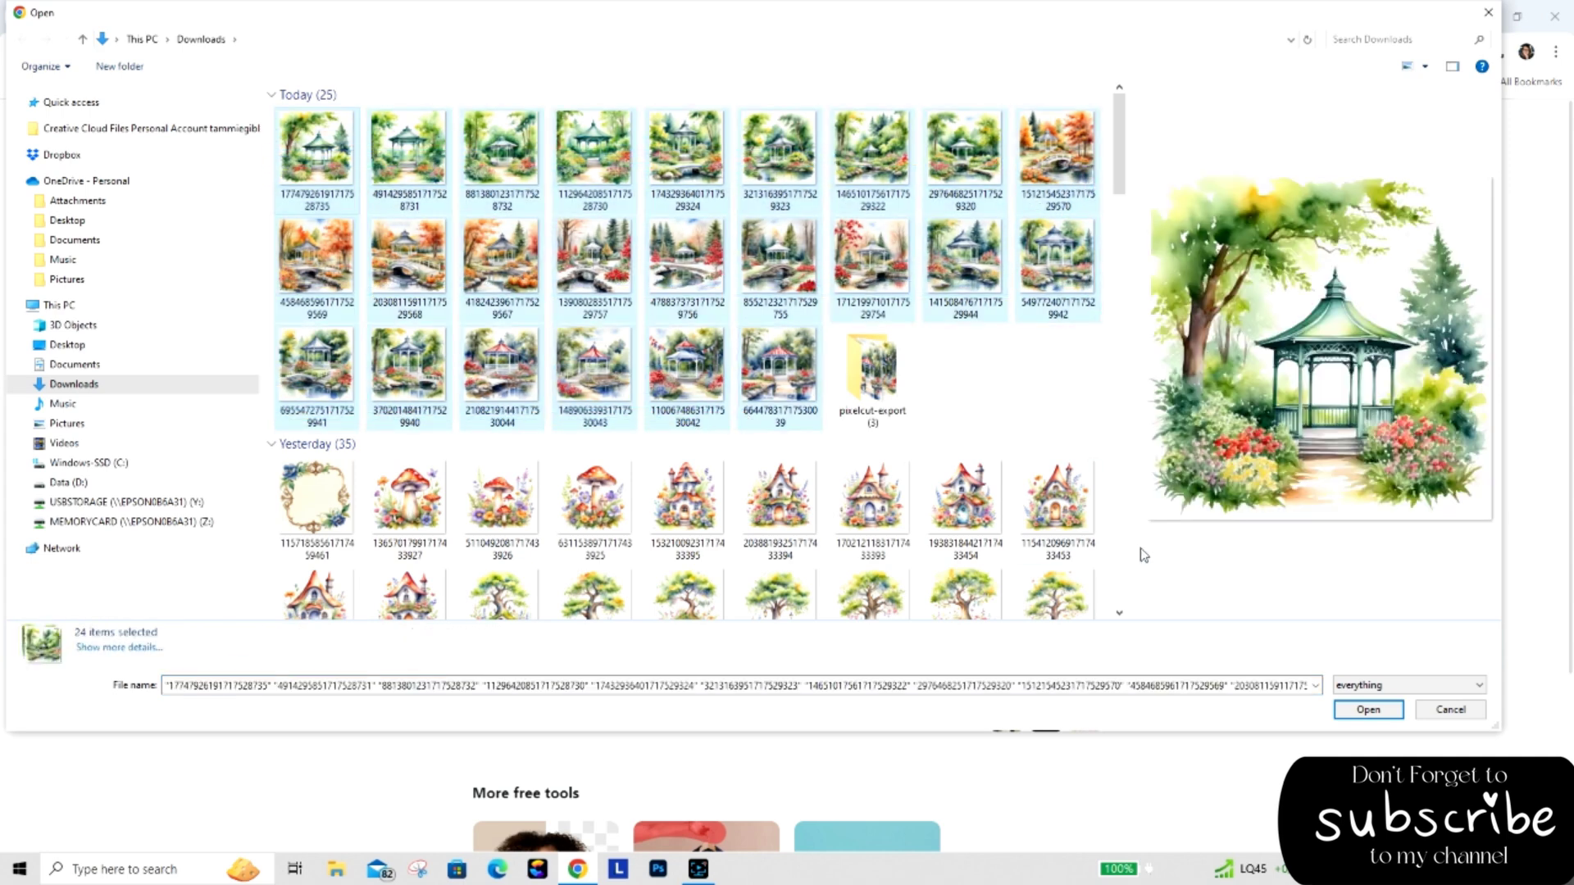
{"action": "left_click", "coordinate": [1346, 708]}
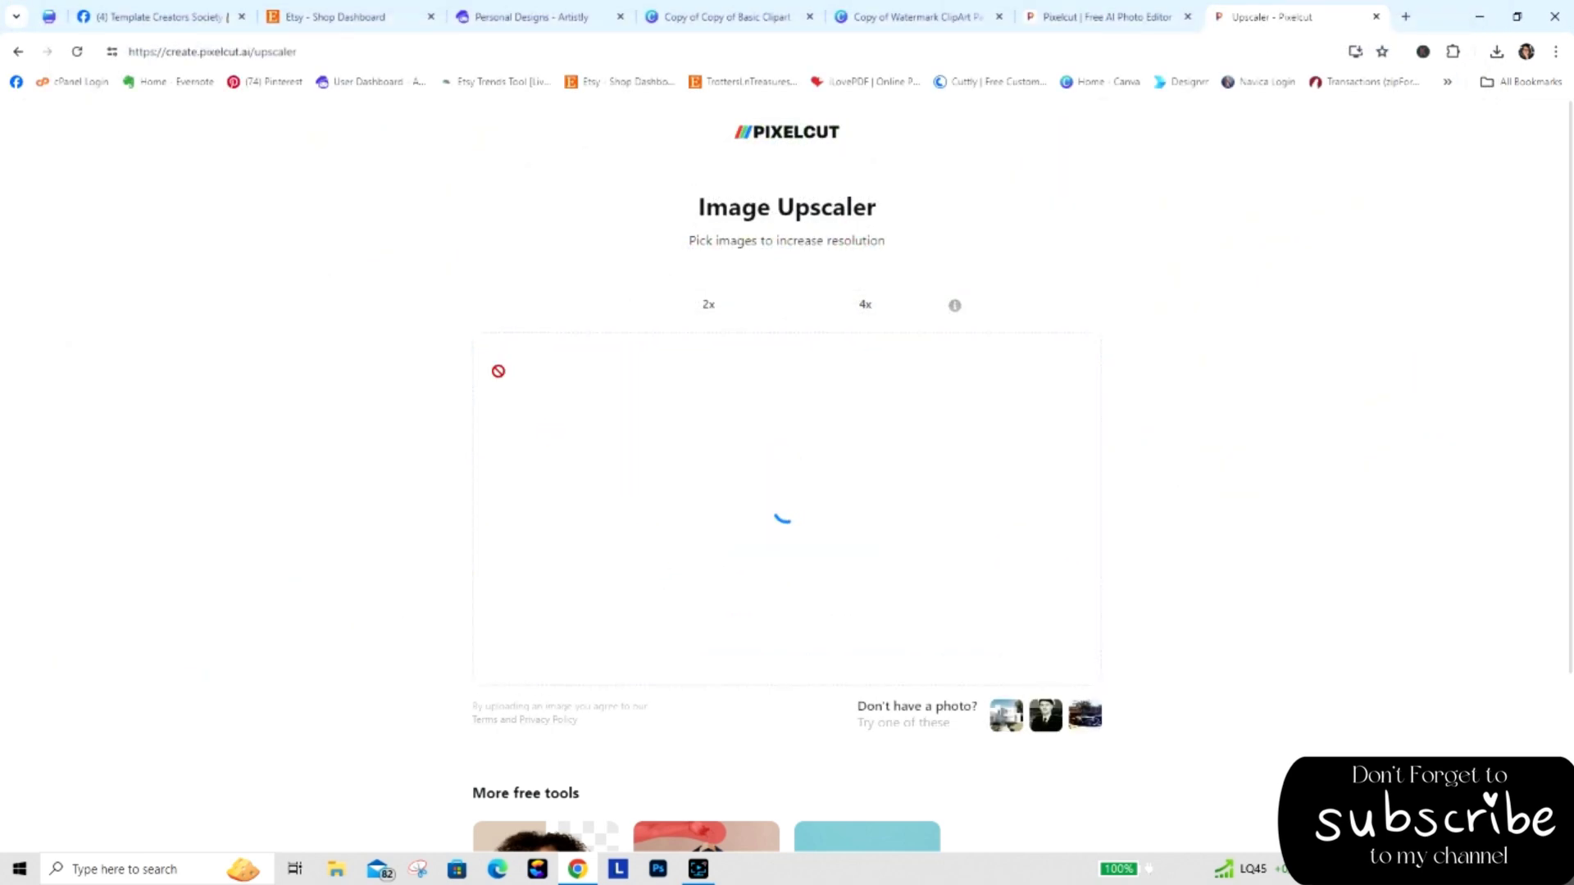
Check the Canva clipart listing template copy and the watermark thumbnails copy.
{"action": "left_click", "coordinate": [922, 16]}
{"action": "left_click", "coordinate": [689, 18]}
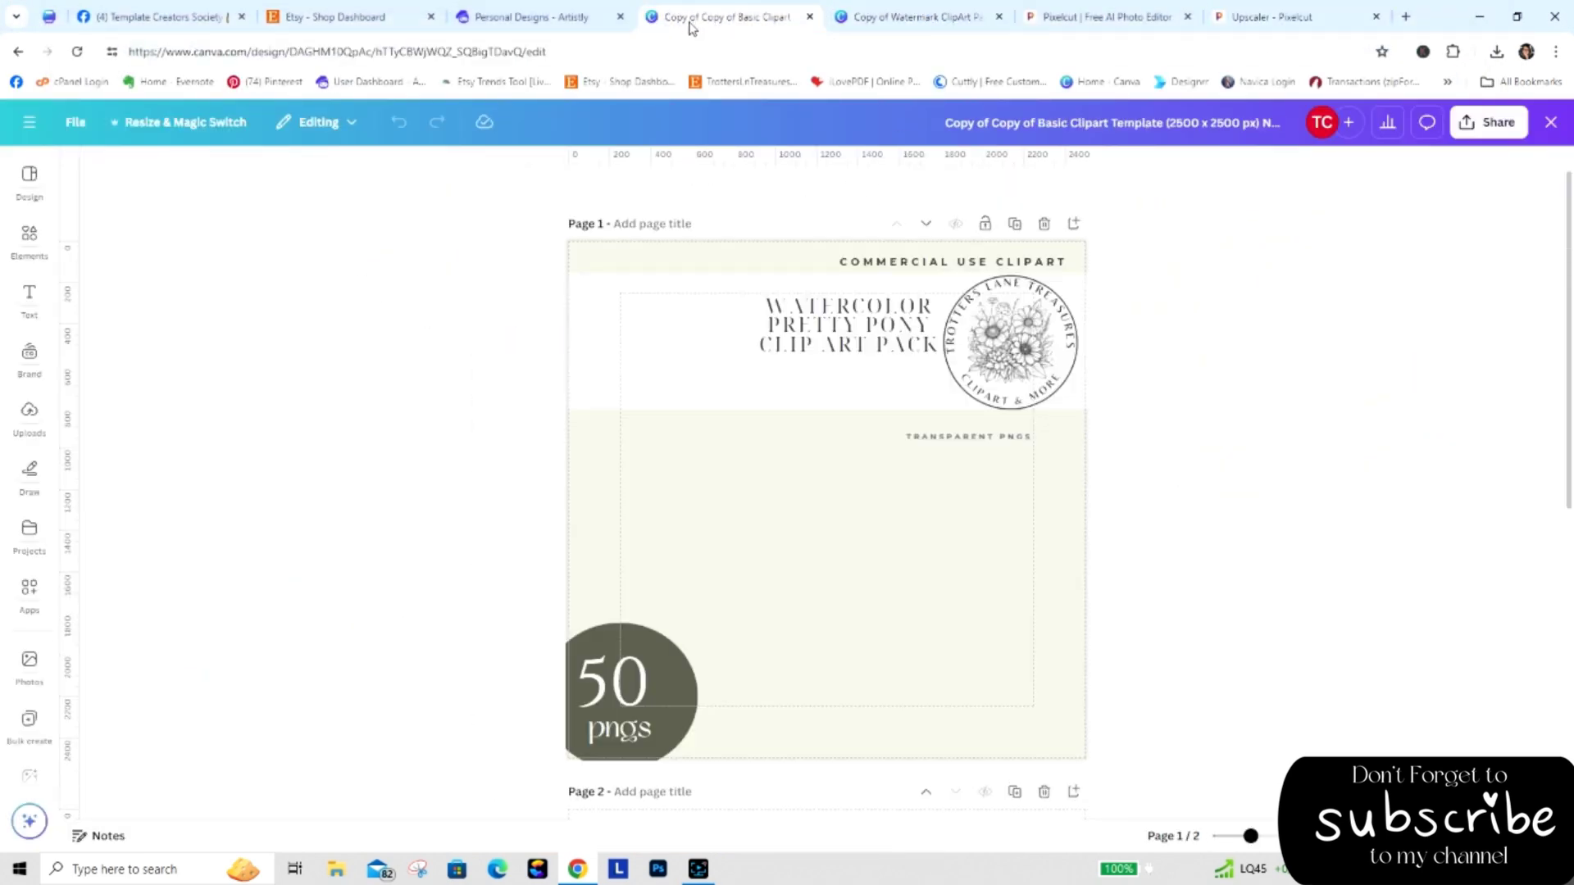
{"action": "left_click", "coordinate": [893, 18]}
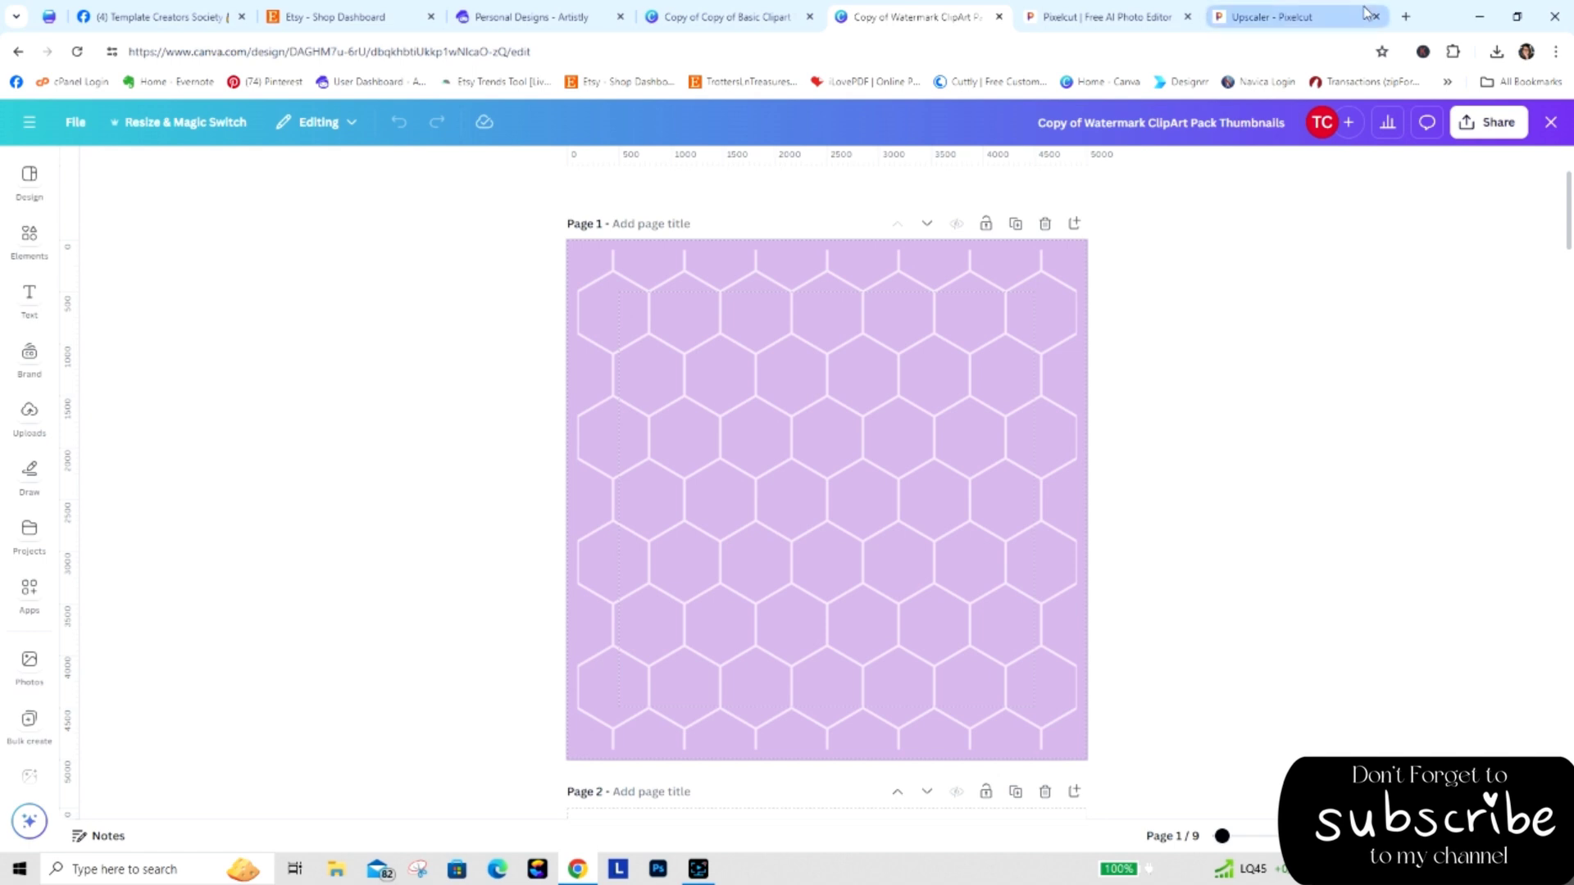
Open Canva's home page in a new tab and make a copy of the "Ruby Red Florals Clipart idea guide" design.
{"action": "left_click", "coordinate": [1404, 17]}
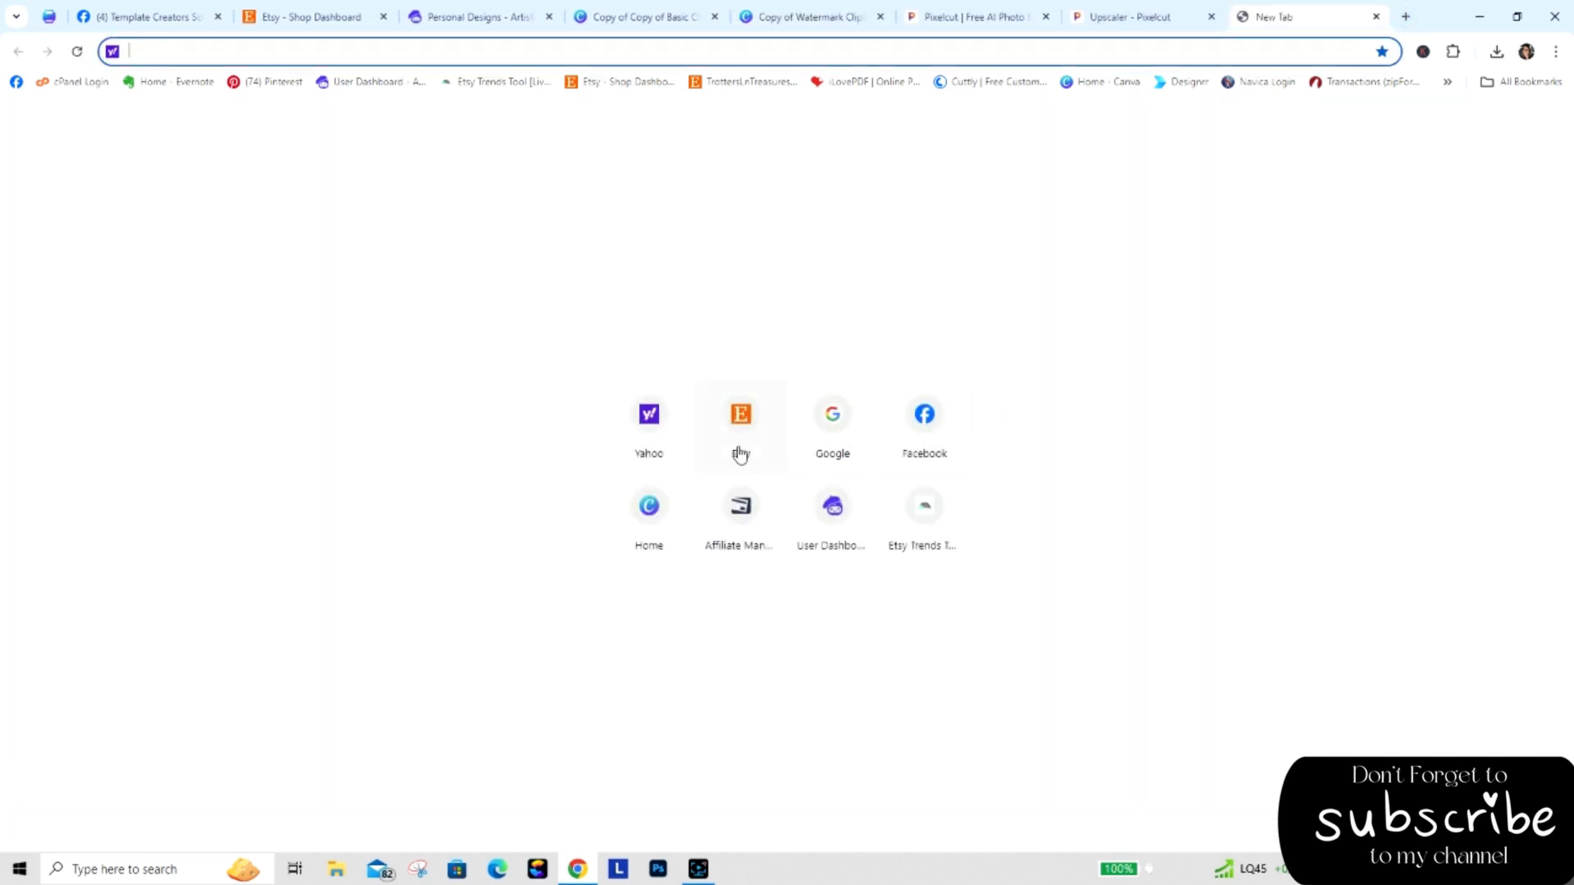
{"action": "left_click", "coordinate": [648, 506]}
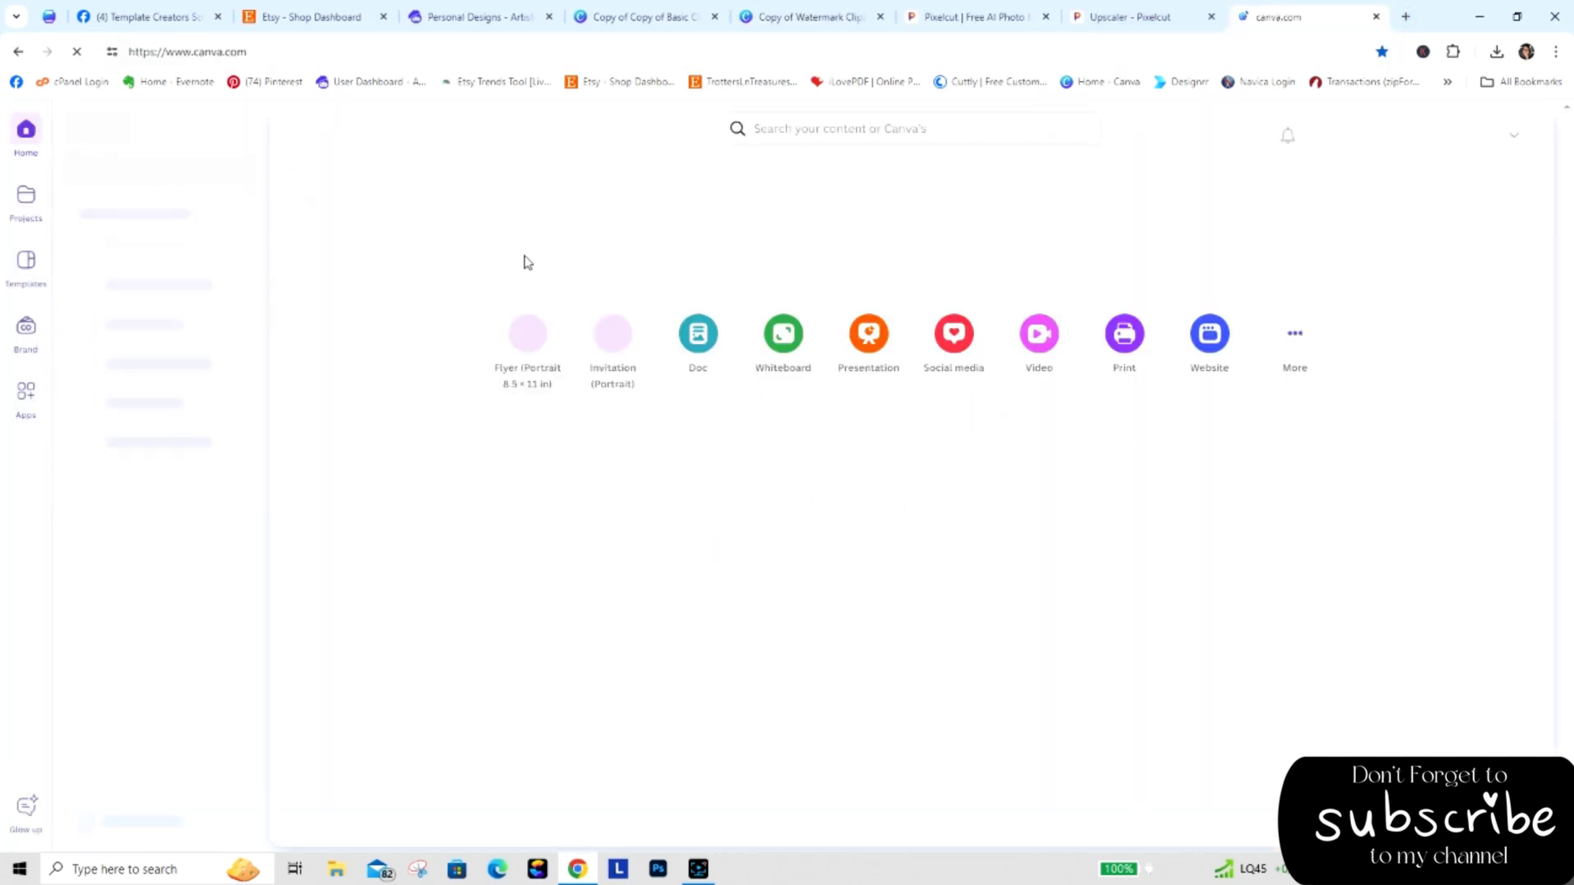
{"action": "scroll", "coordinate": [1568, 199], "scroll_direction": "down", "scroll_amount": 1}
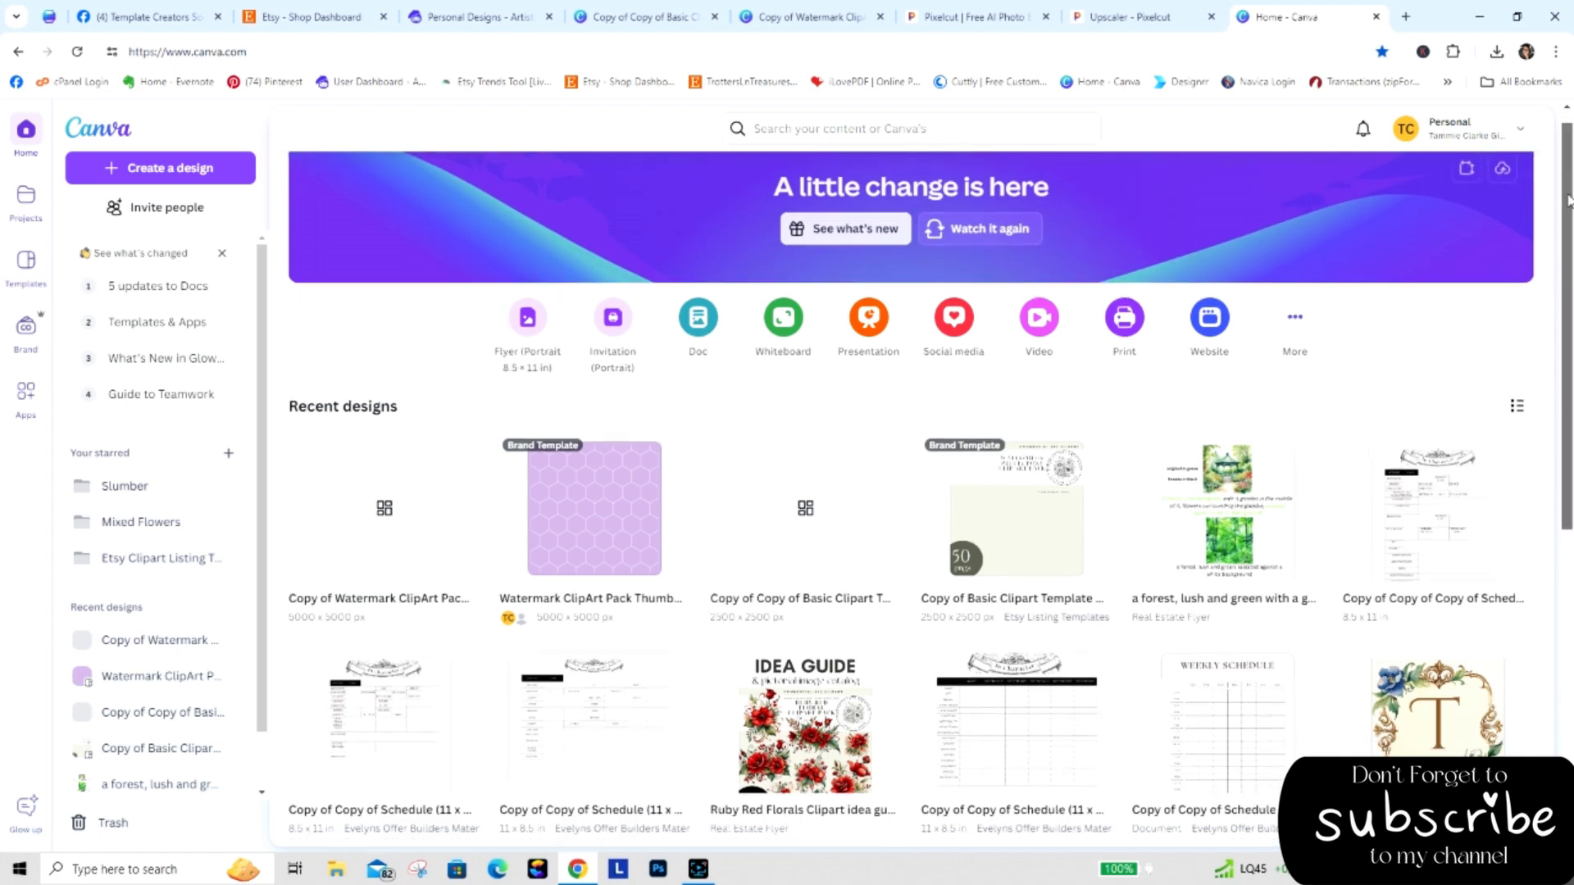
{"action": "scroll", "coordinate": [1568, 199], "scroll_direction": "down", "scroll_amount": 5}
{"action": "left_click", "coordinate": [785, 400]}
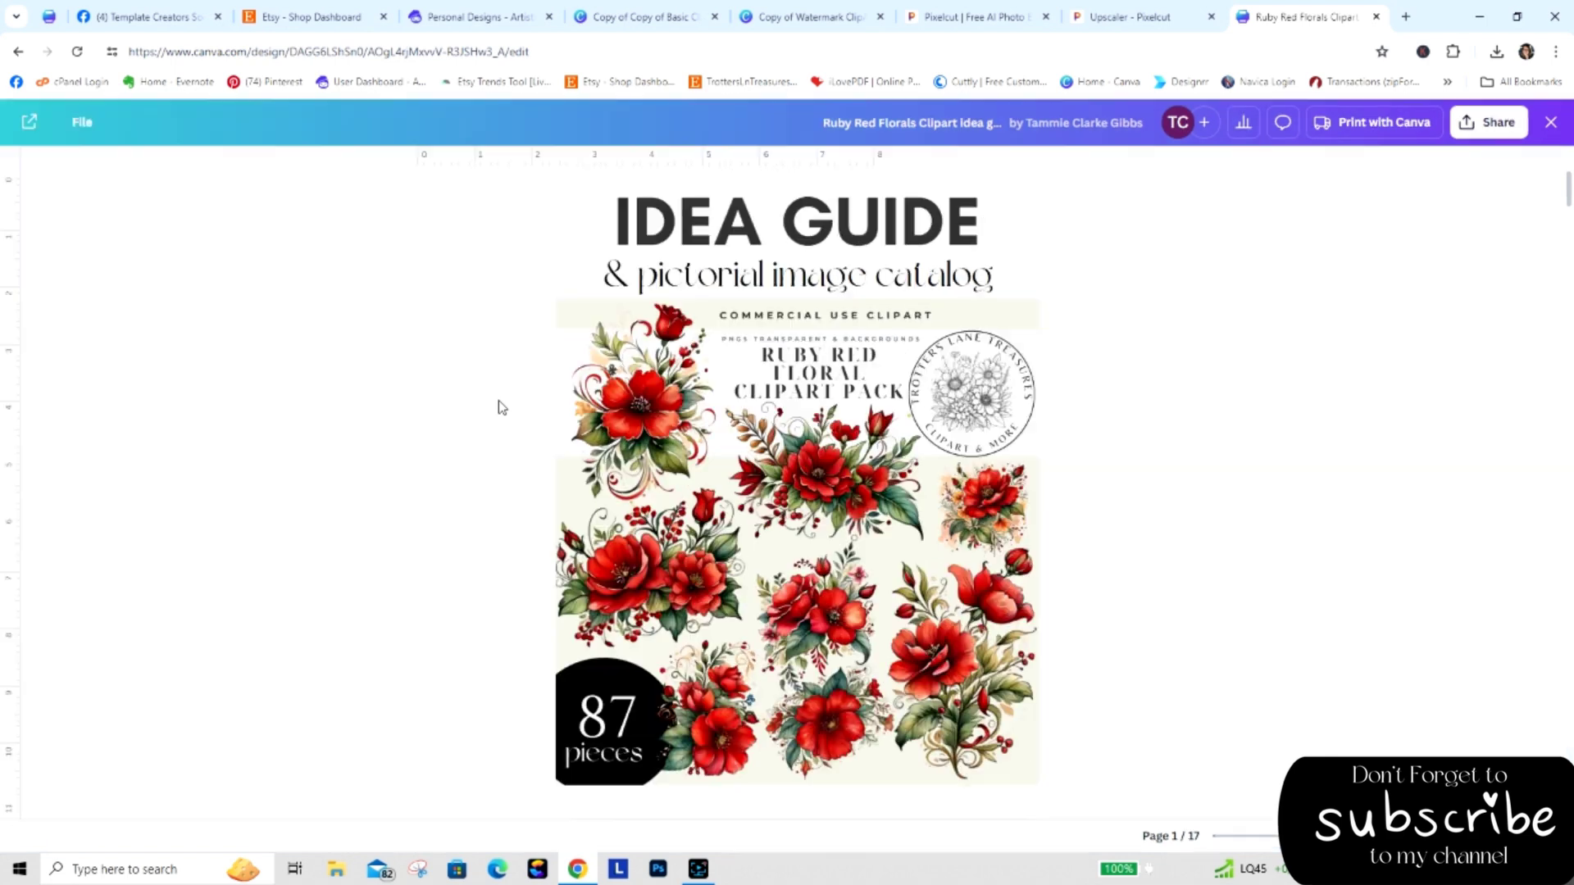
{"action": "left_click", "coordinate": [80, 124]}
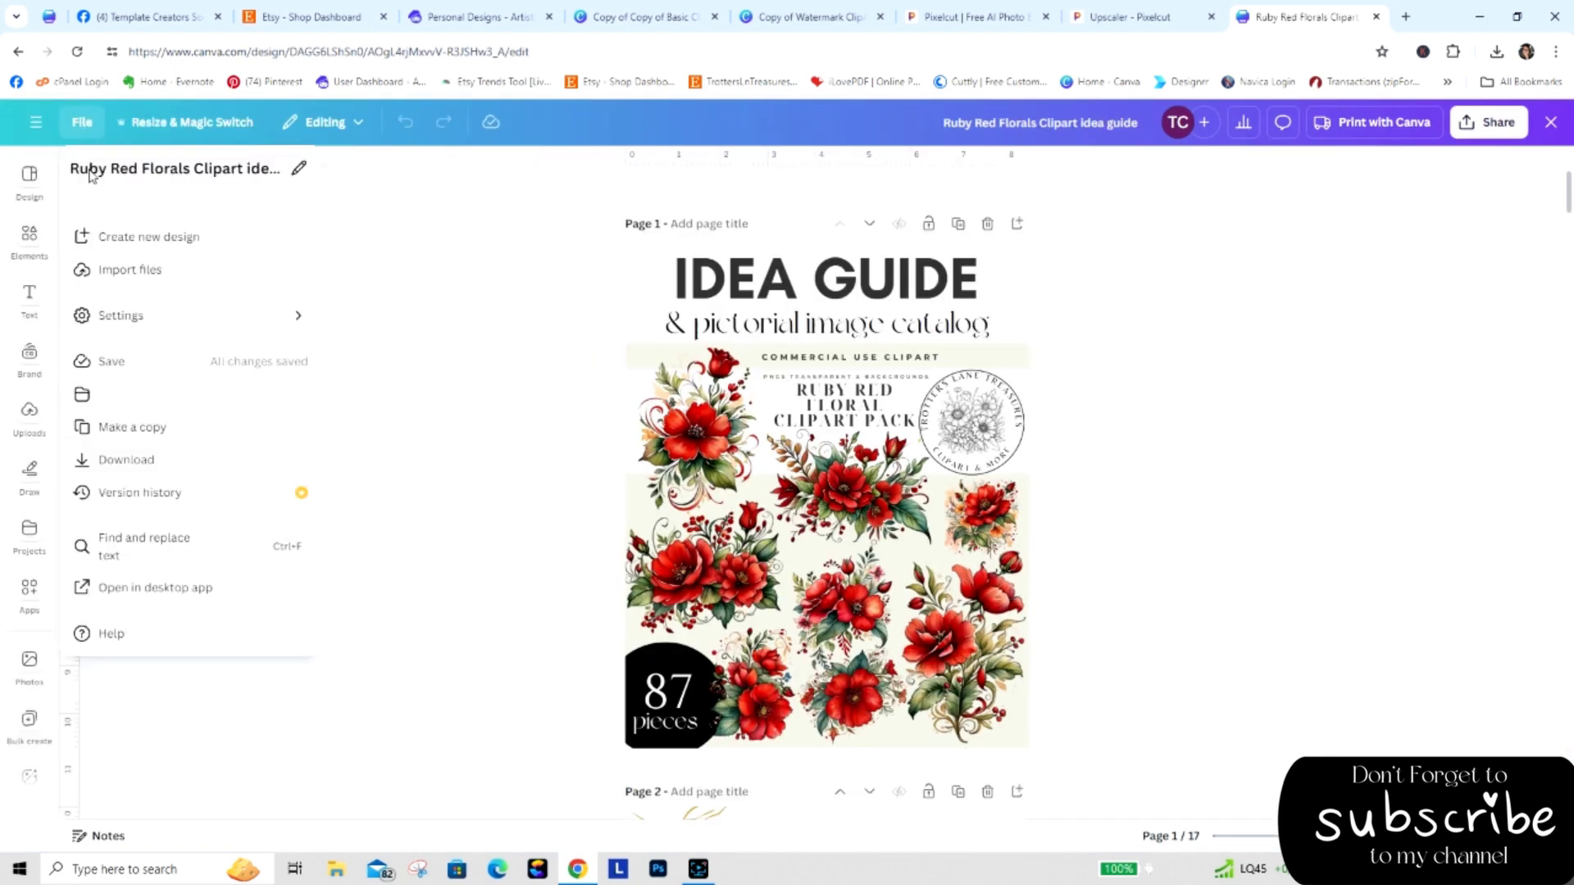
{"action": "left_click", "coordinate": [134, 442]}
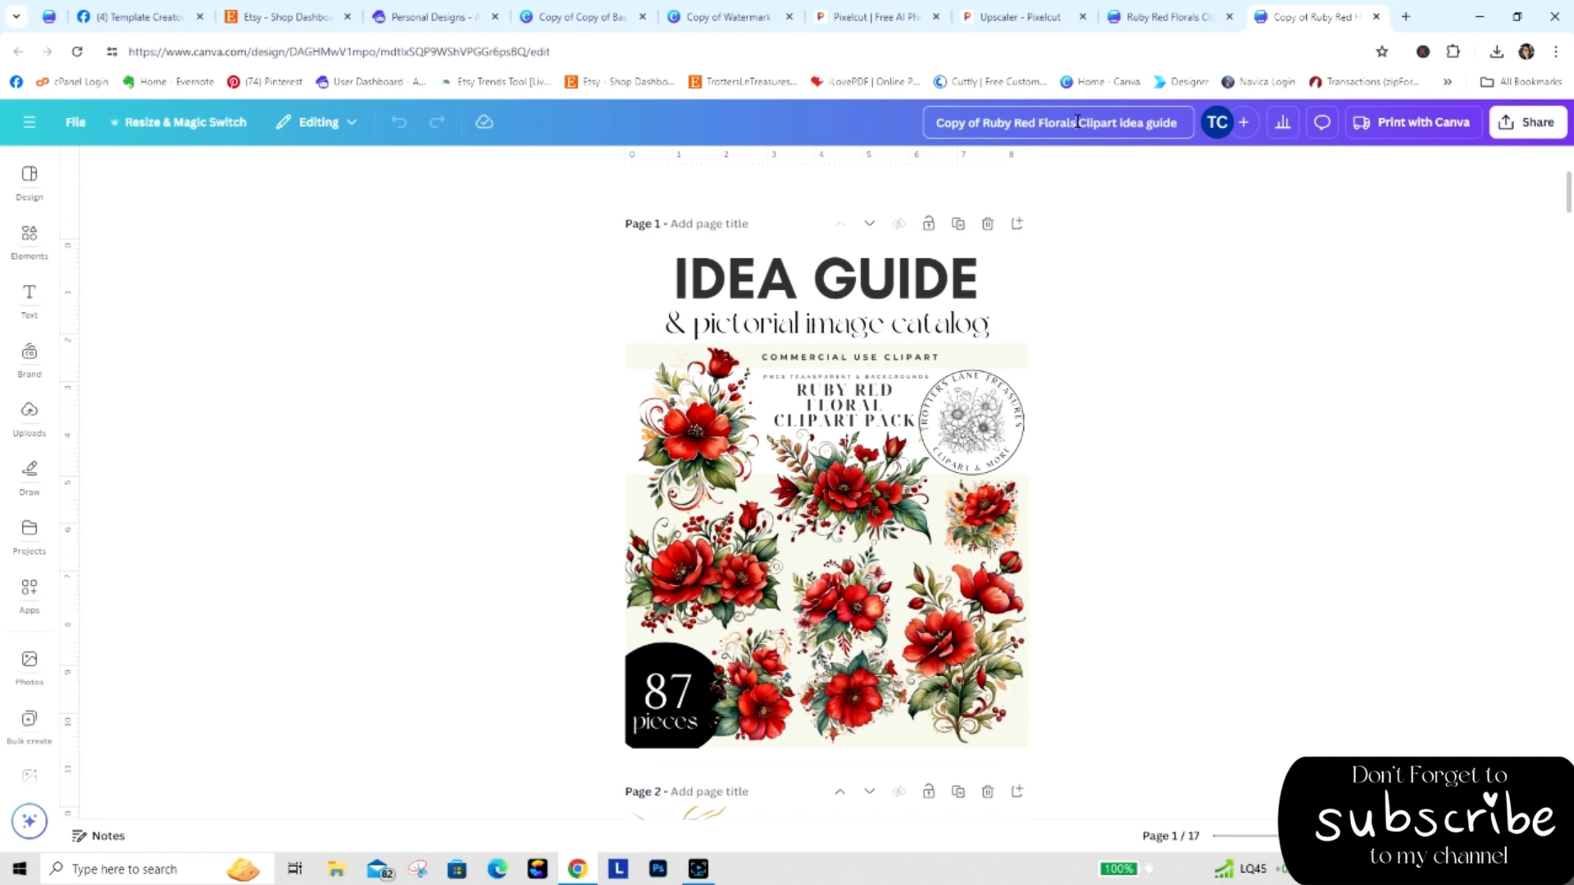
Rename the copied idea guide as "Gazebo Seasons Art idea guide".
{"action": "left_click_drag", "start_coordinate": [1076, 121], "coordinate": [934, 138]}
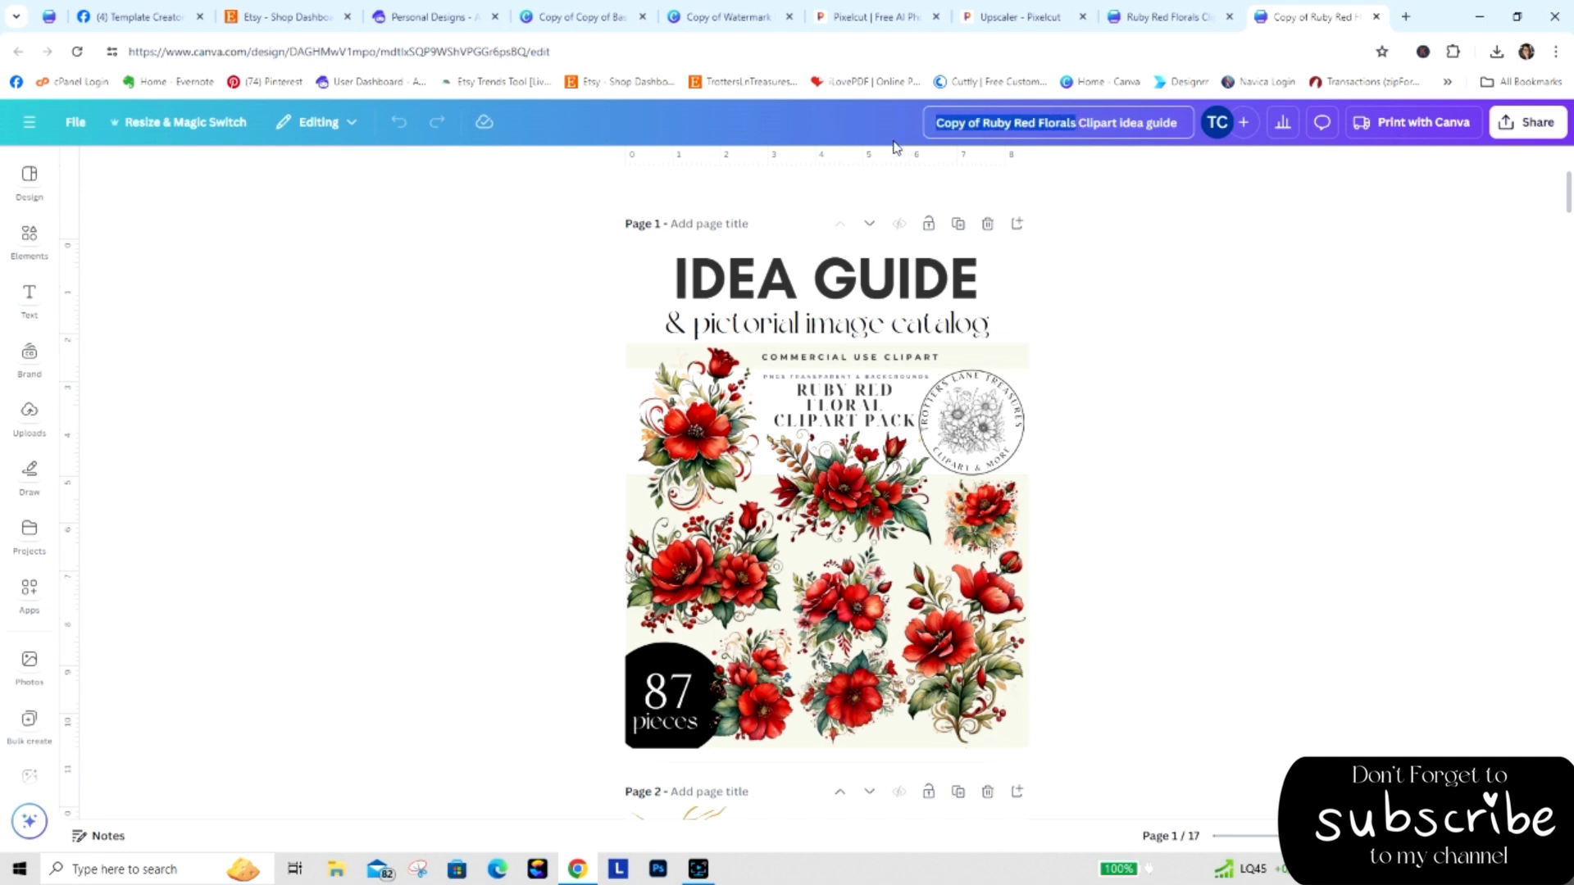
{"action": "type", "text": "Ga"}
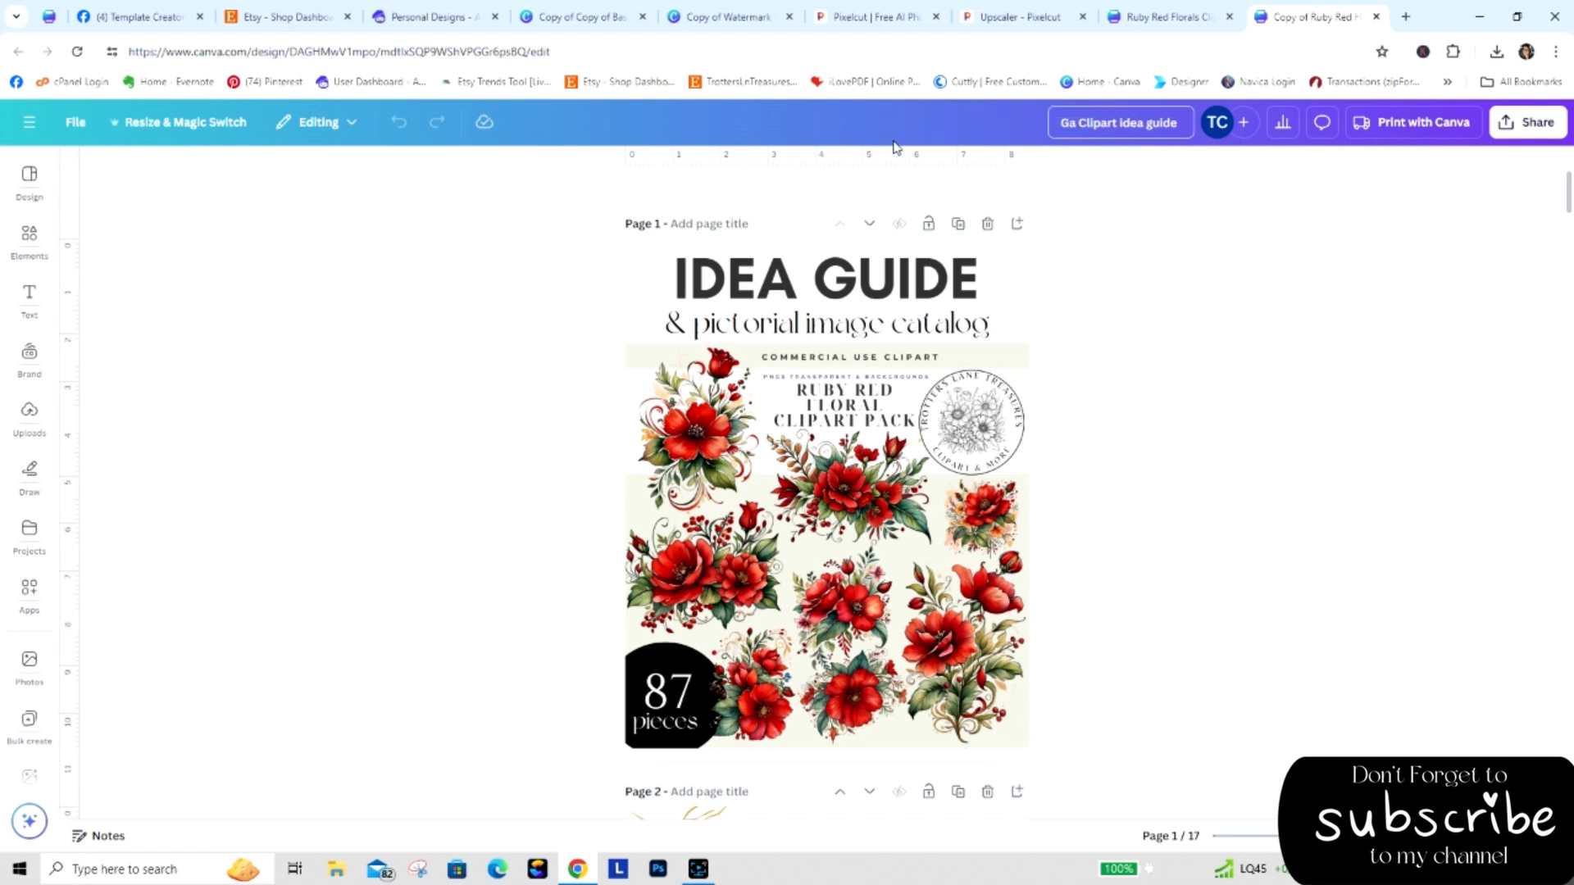
{"action": "type", "text": "zebo Seasons Art"}
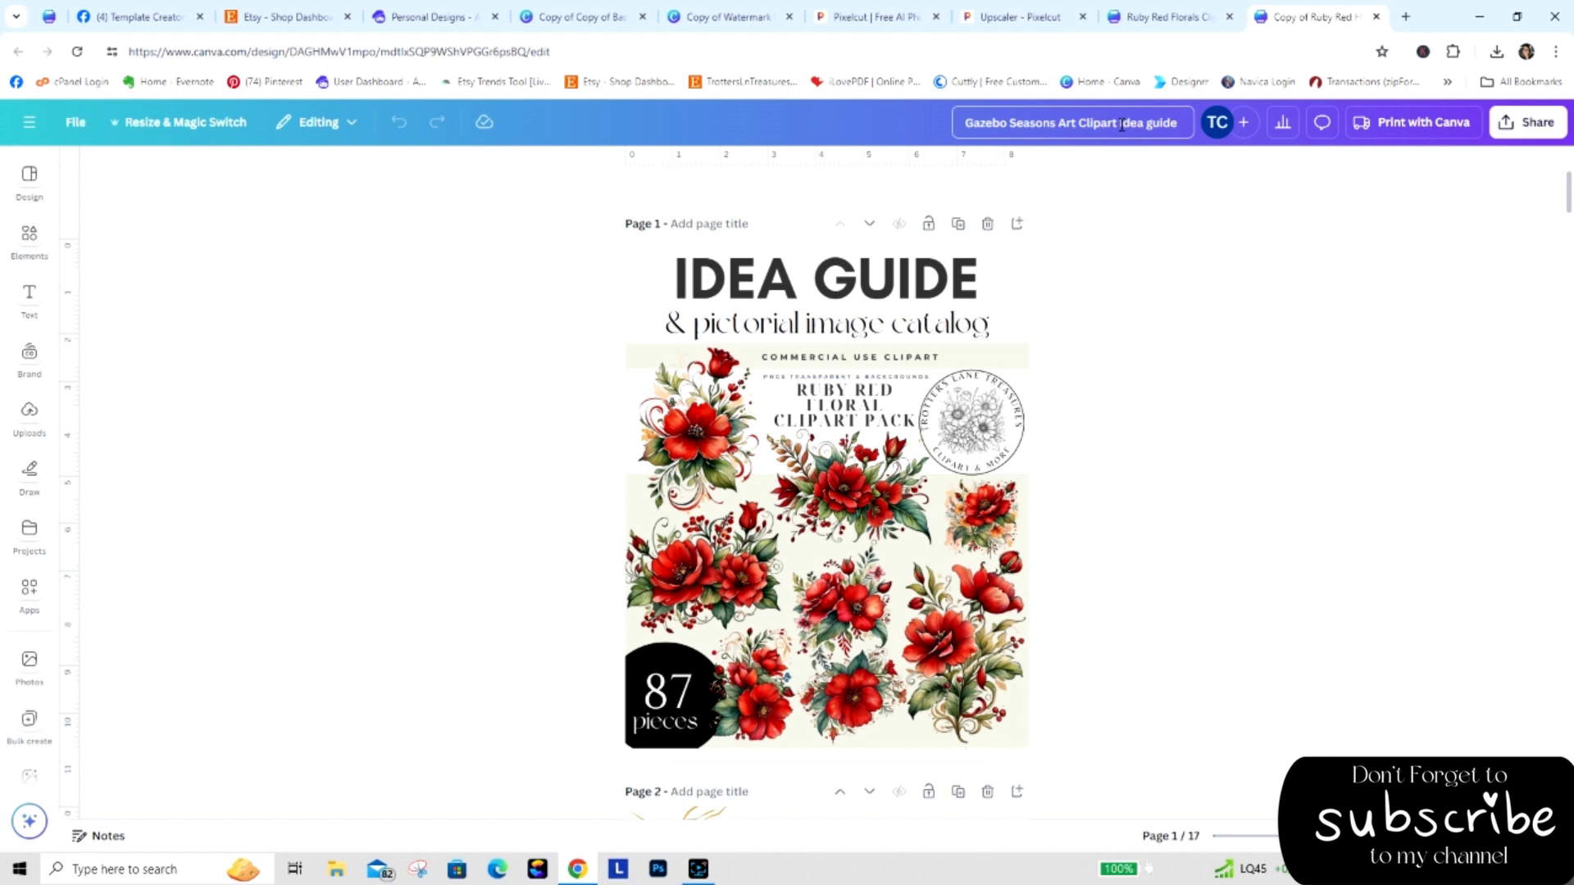
{"action": "key", "text": "BackSpace"}
{"action": "key", "text": "BackSpace"}
{"action": "key", "text": "BackSpace"}
{"action": "key", "text": "BackSpace"}
{"action": "key", "text": "BackSpace"}
{"action": "key", "text": "BackSpace"}
{"action": "key", "text": "BackSpace"}
{"action": "key", "text": "BackSpace"}
{"action": "left_click", "coordinate": [1173, 261]}
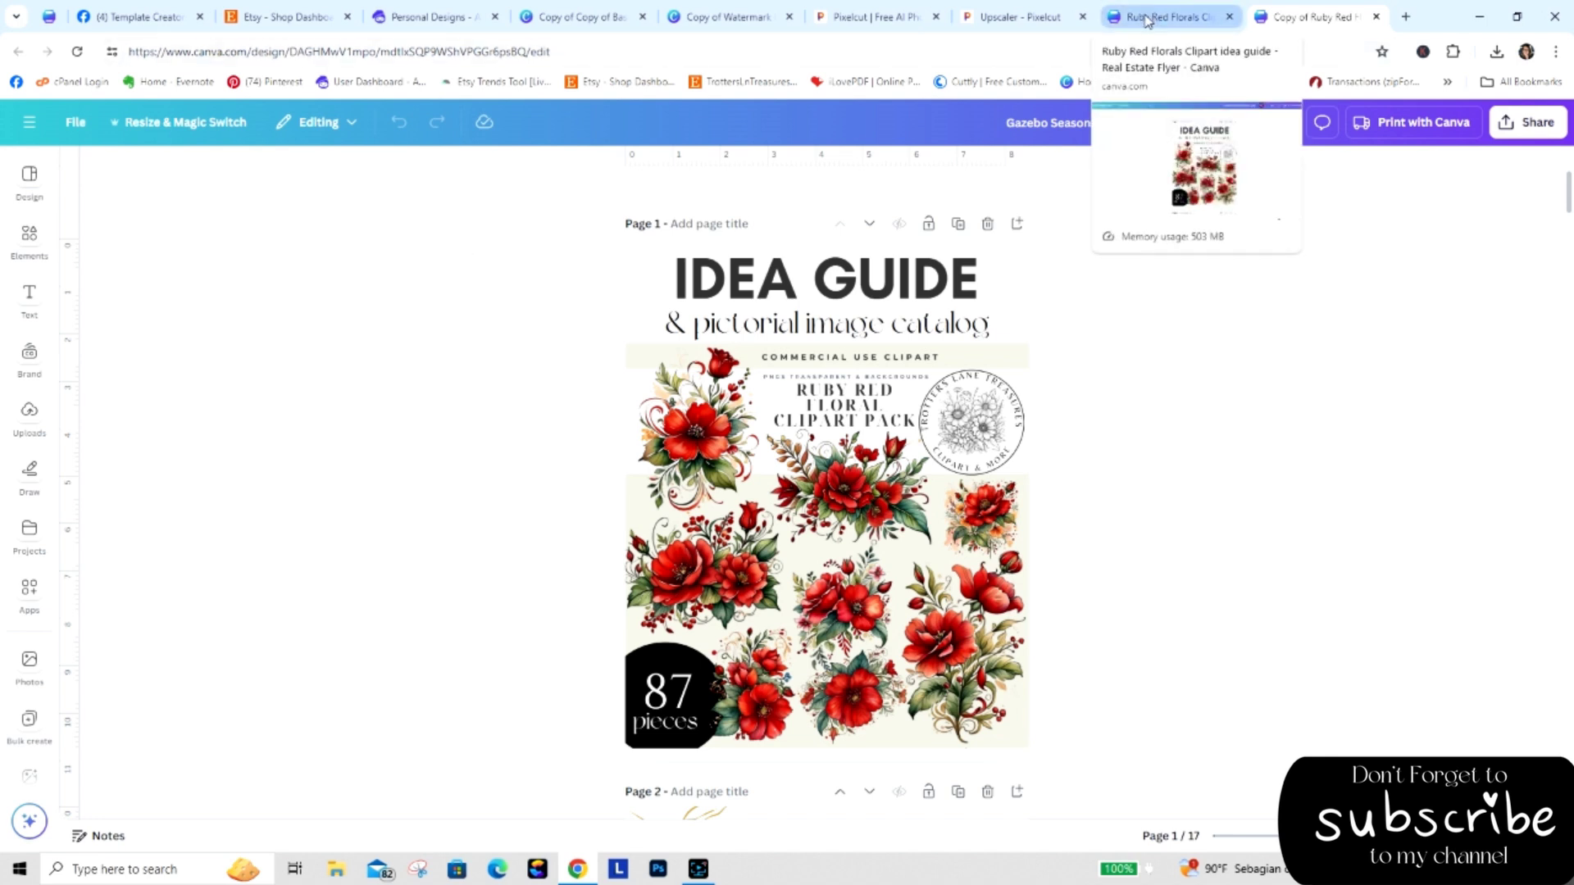
Open a new browser tab and close the original Ruby Red Florals idea guide.
{"action": "left_click", "coordinate": [1405, 18]}
{"action": "left_click", "coordinate": [1189, 23]}
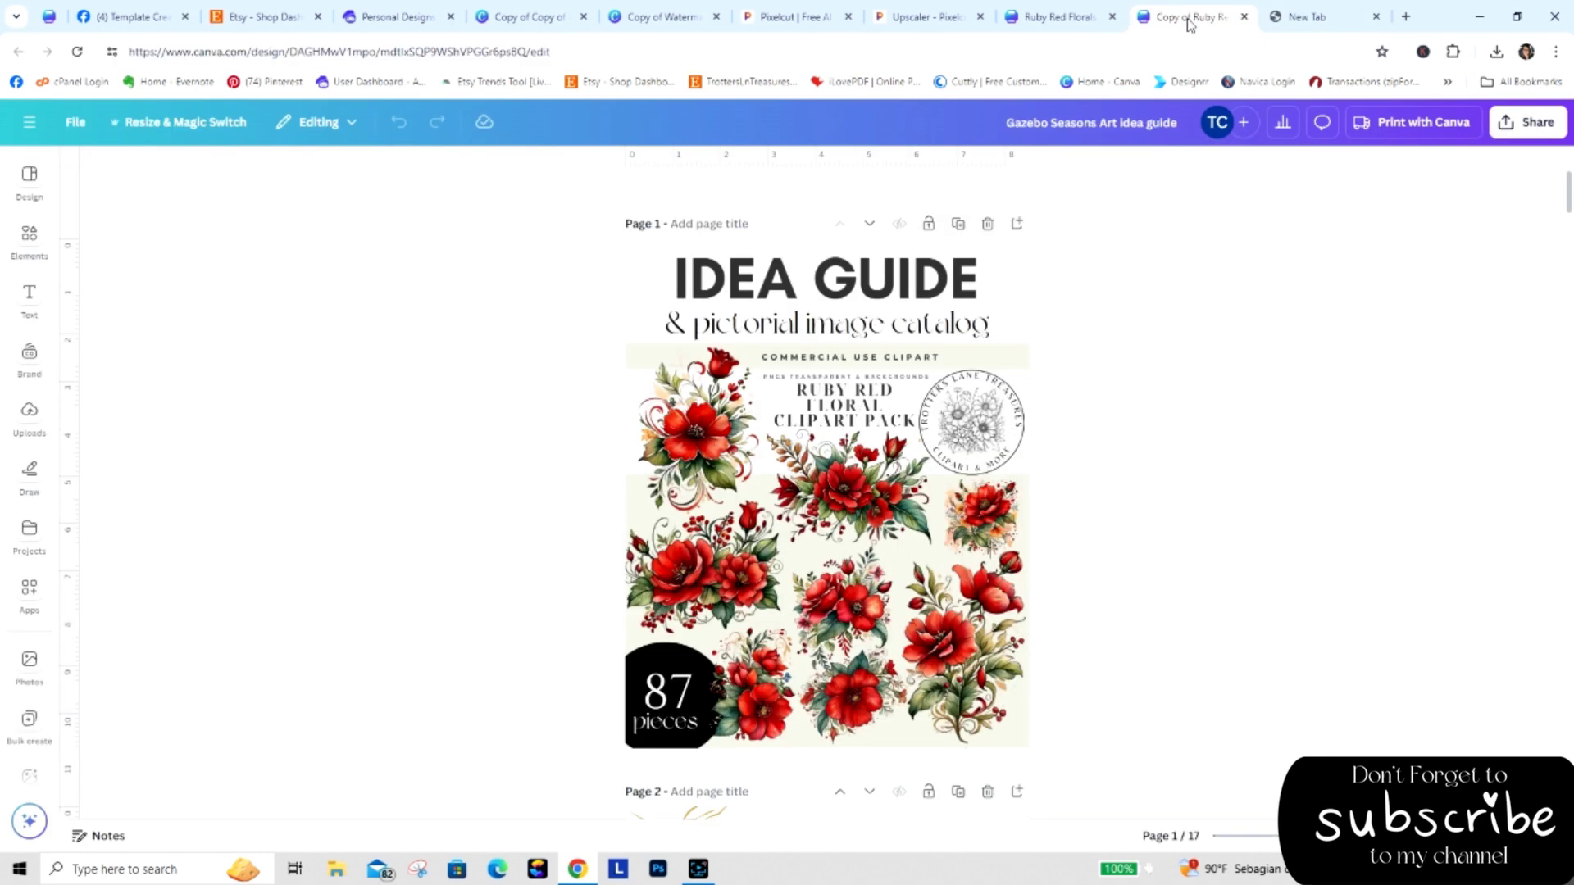
{"action": "left_click", "coordinate": [1066, 22]}
{"action": "left_click", "coordinate": [1113, 17]}
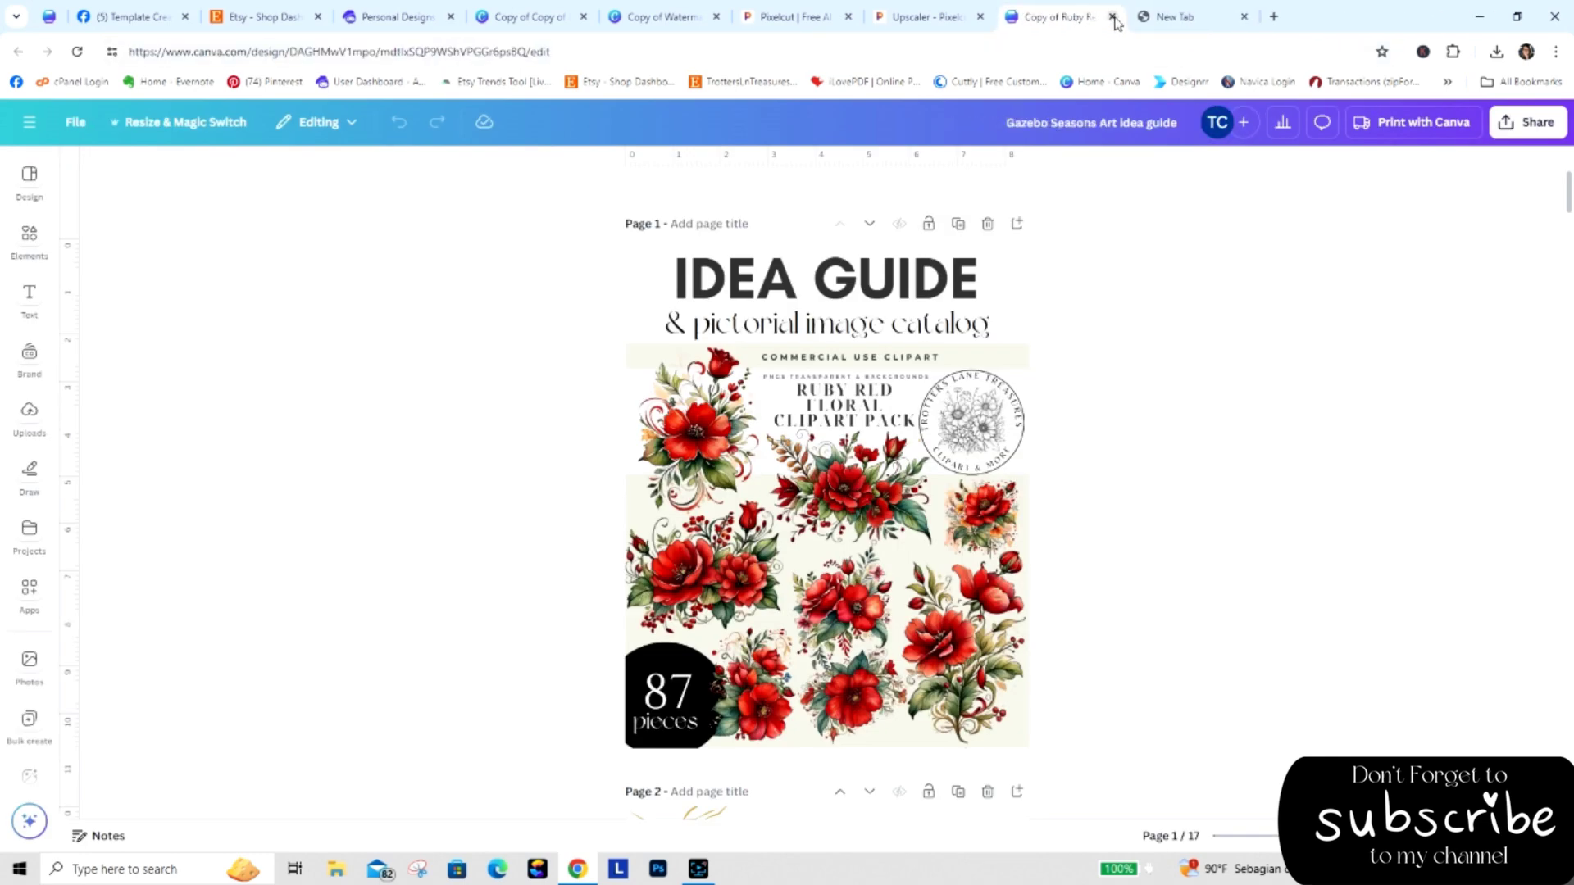
Open Canva's home page in the empty tab and make a copy of the "Magical Fairy Girls BW Clipart Video" design.
{"action": "left_click", "coordinate": [1186, 19]}
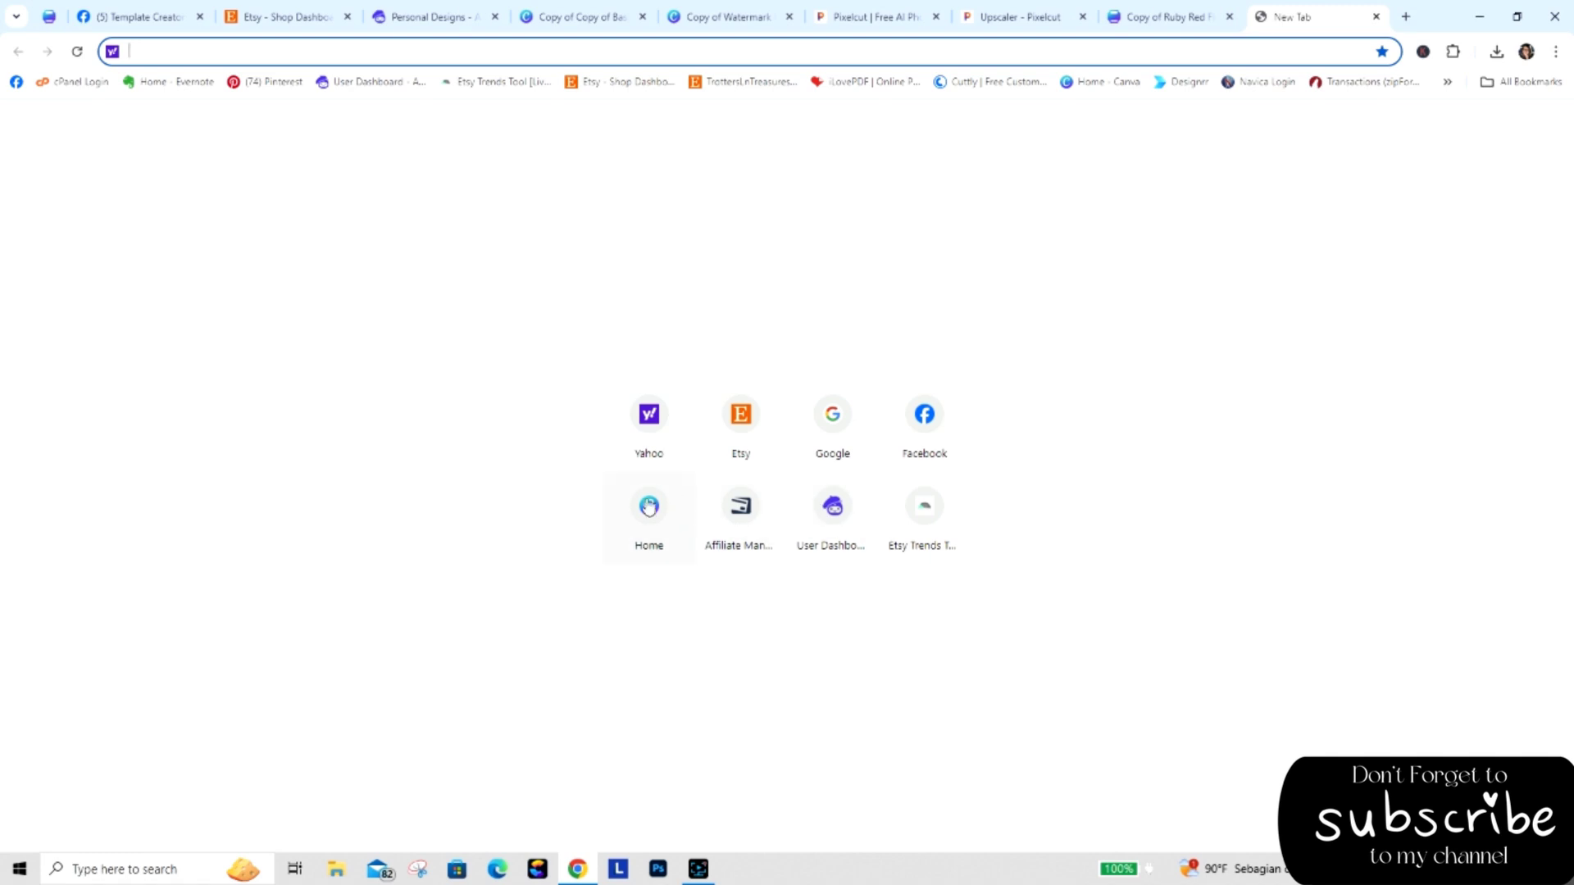
{"action": "left_click", "coordinate": [649, 505]}
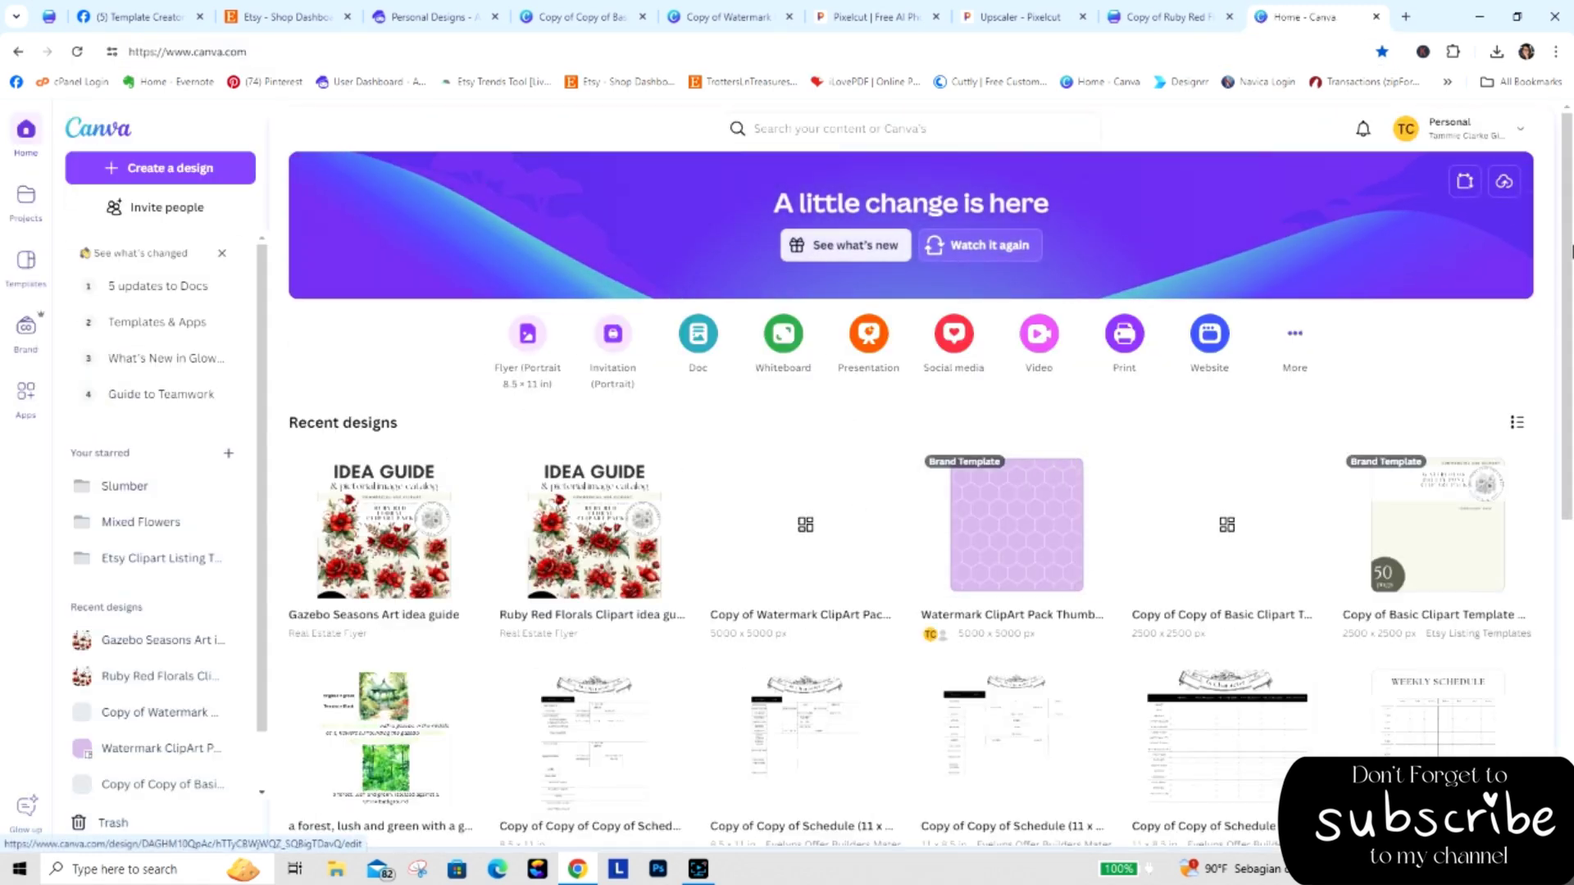
{"action": "scroll", "coordinate": [1570, 158], "scroll_direction": "down", "scroll_amount": 5}
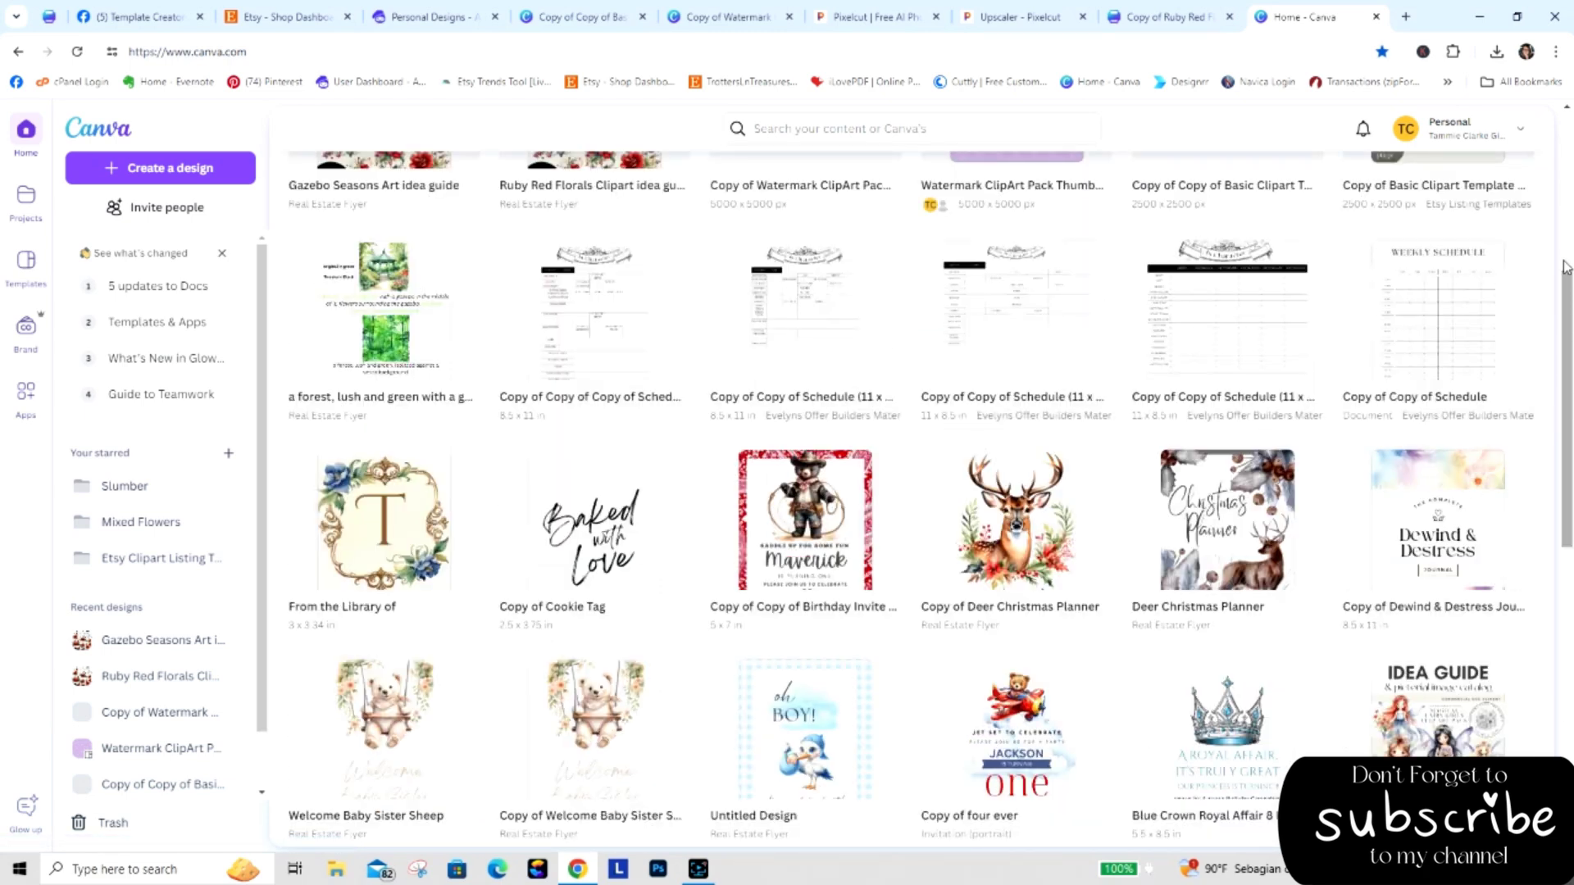
{"action": "left_click_drag", "start_coordinate": [1565, 267], "coordinate": [1569, 508]}
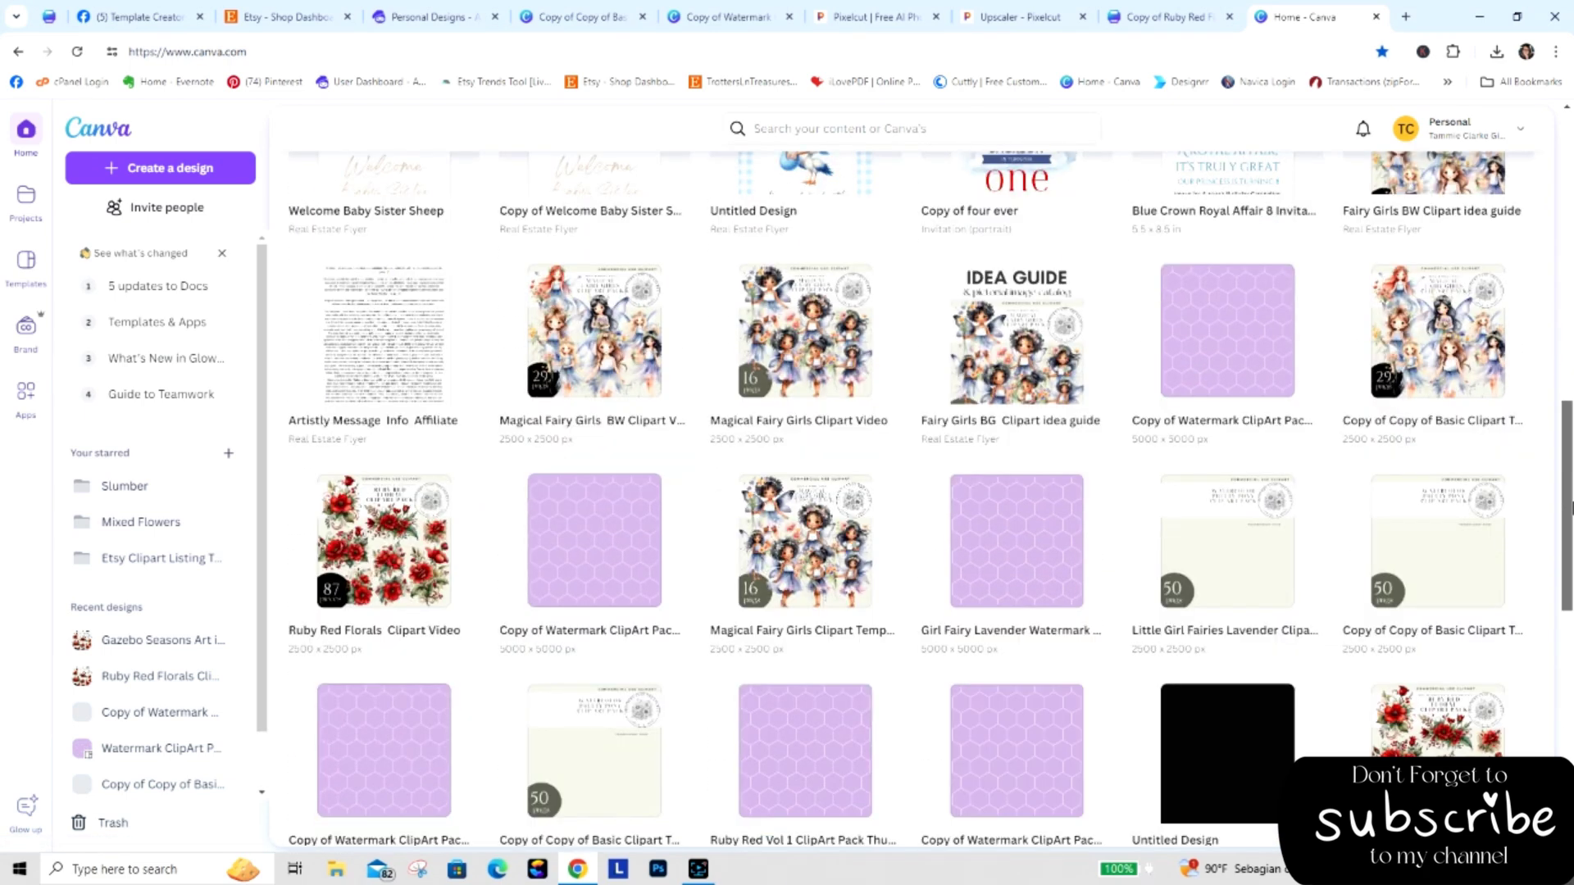
{"action": "left_click", "coordinate": [594, 327]}
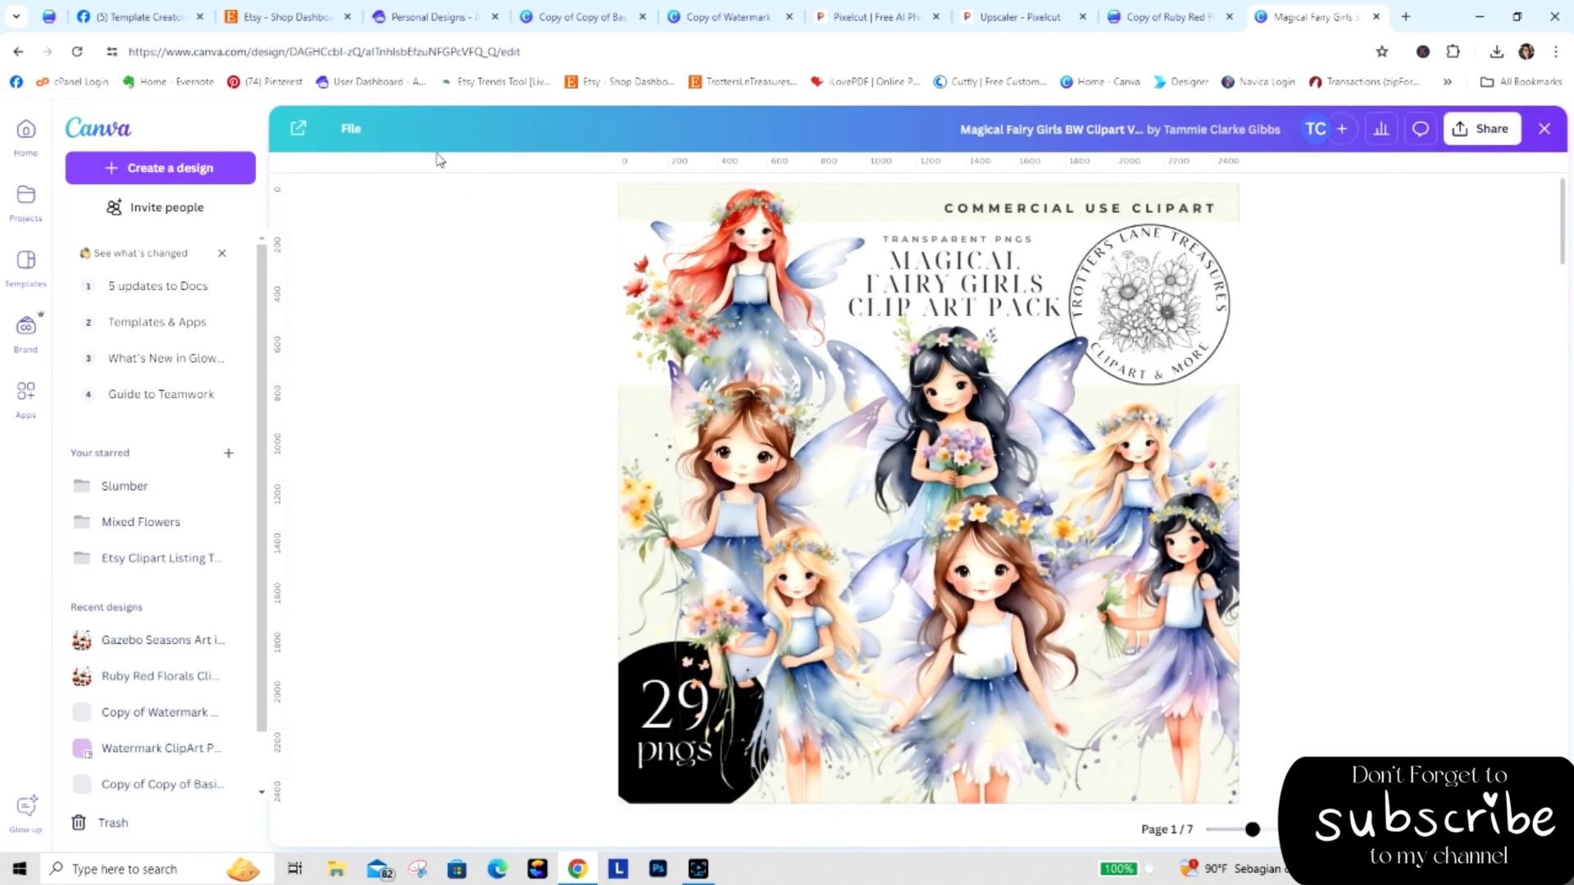
{"action": "left_click", "coordinate": [80, 121]}
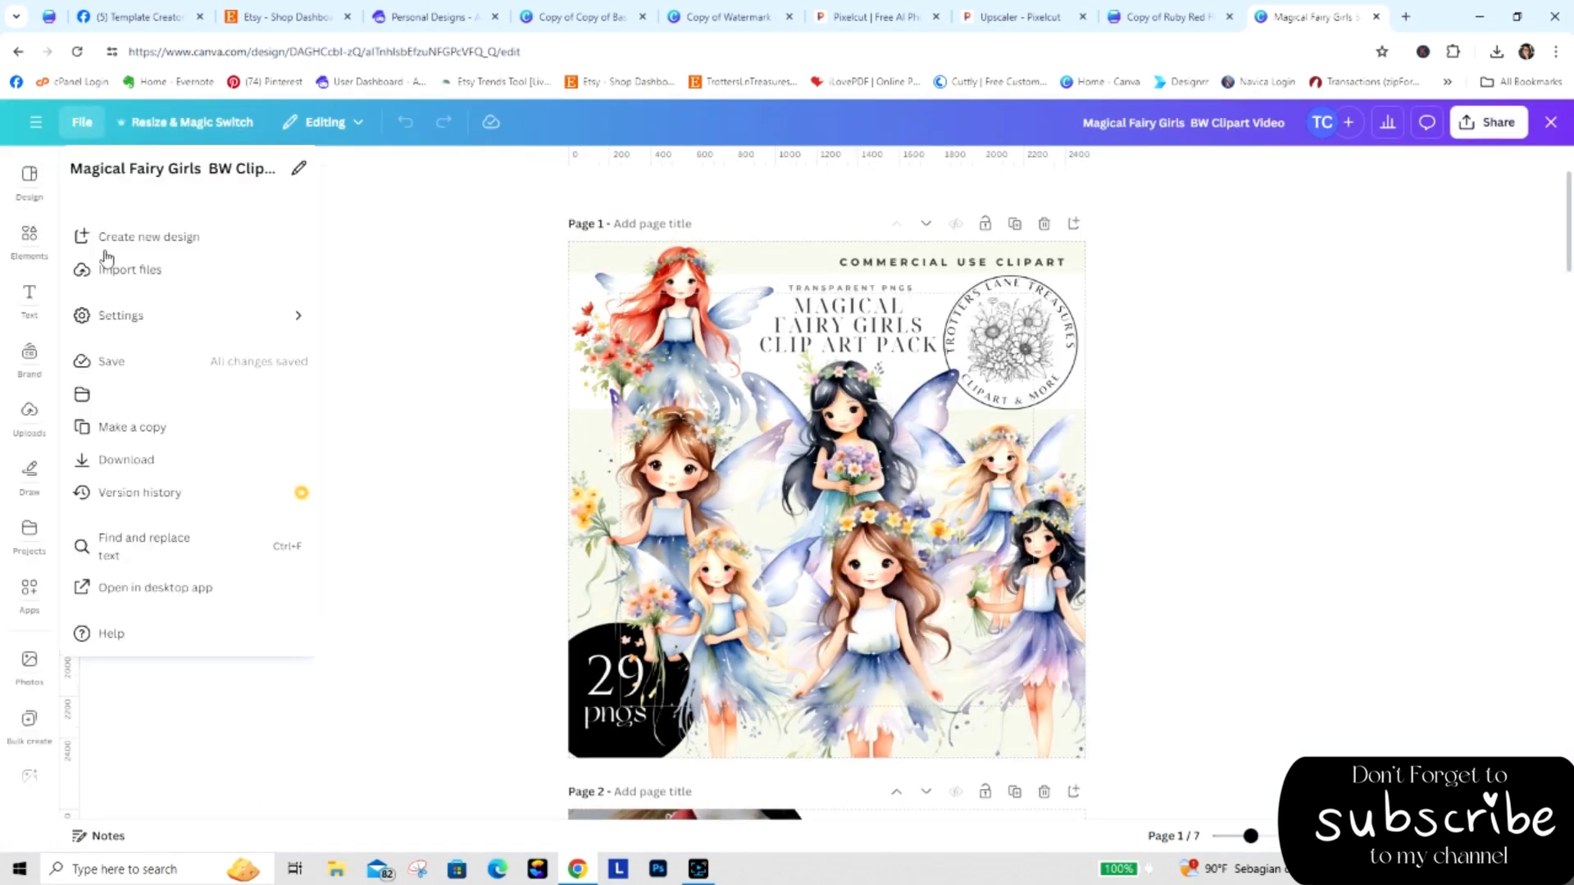
{"action": "left_click", "coordinate": [410, 369]}
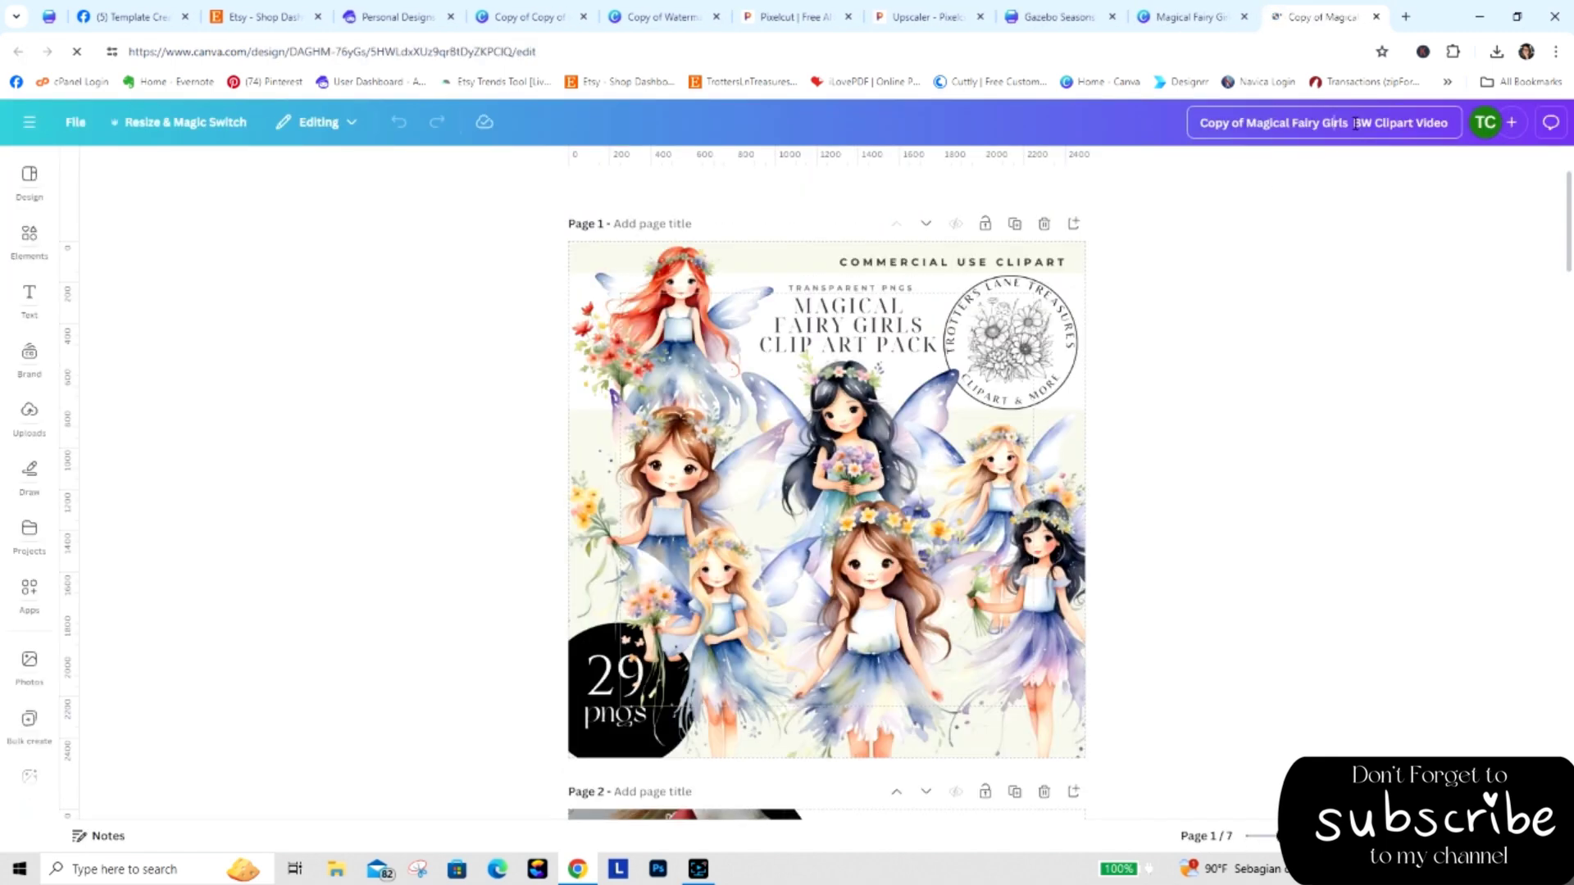
Rename the copied video design as "Gazebo Seasons Art Video".
{"action": "left_click_drag", "start_coordinate": [1363, 123], "coordinate": [1075, 148]}
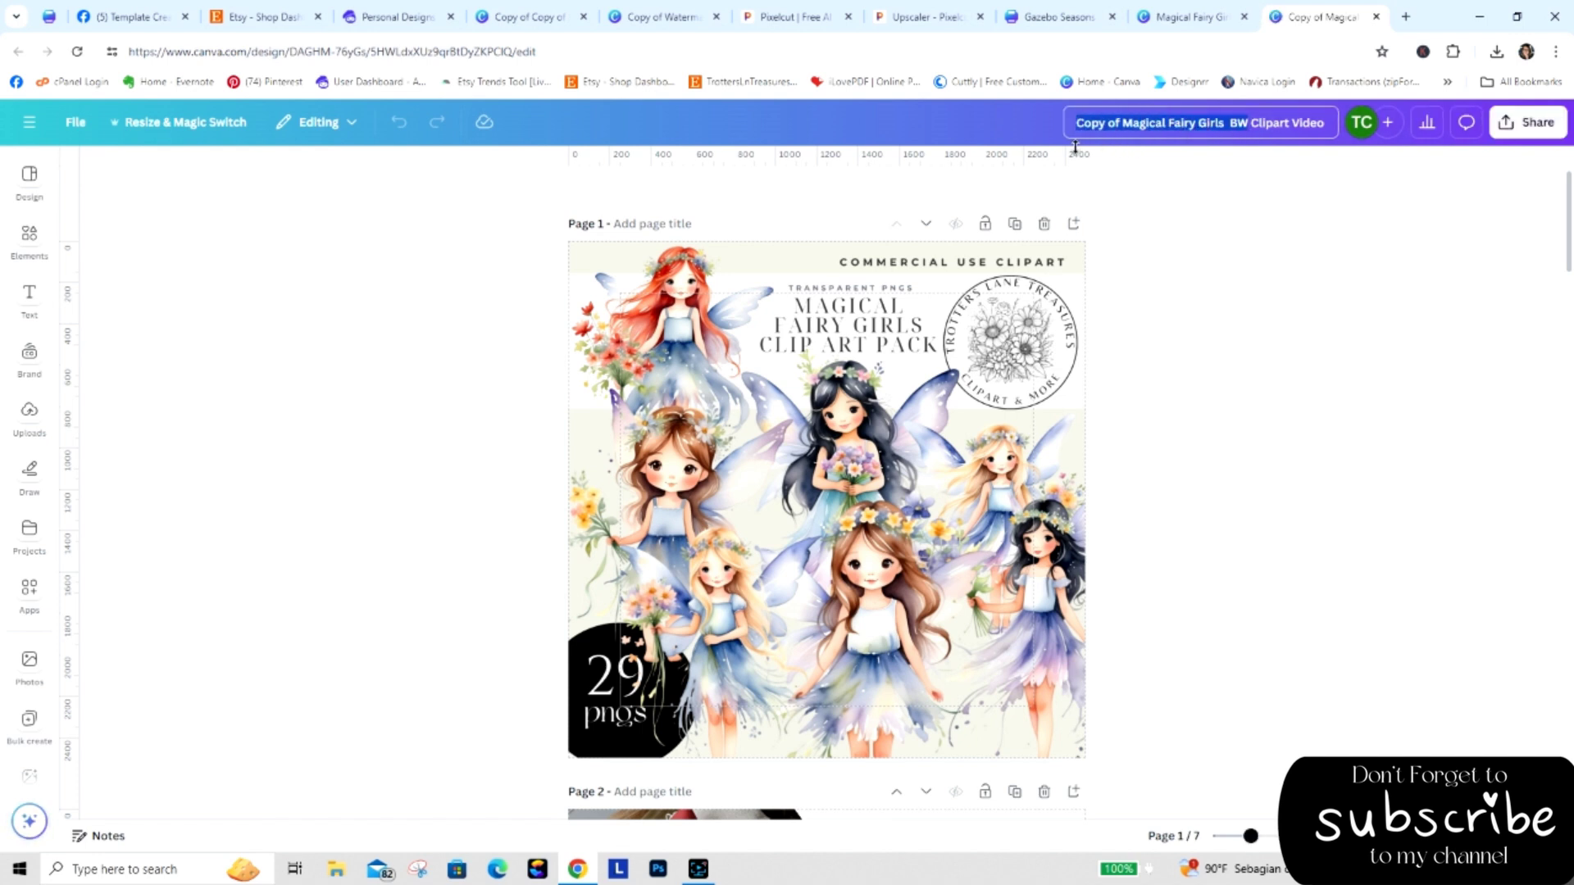
{"action": "type", "text": "Gazebo"}
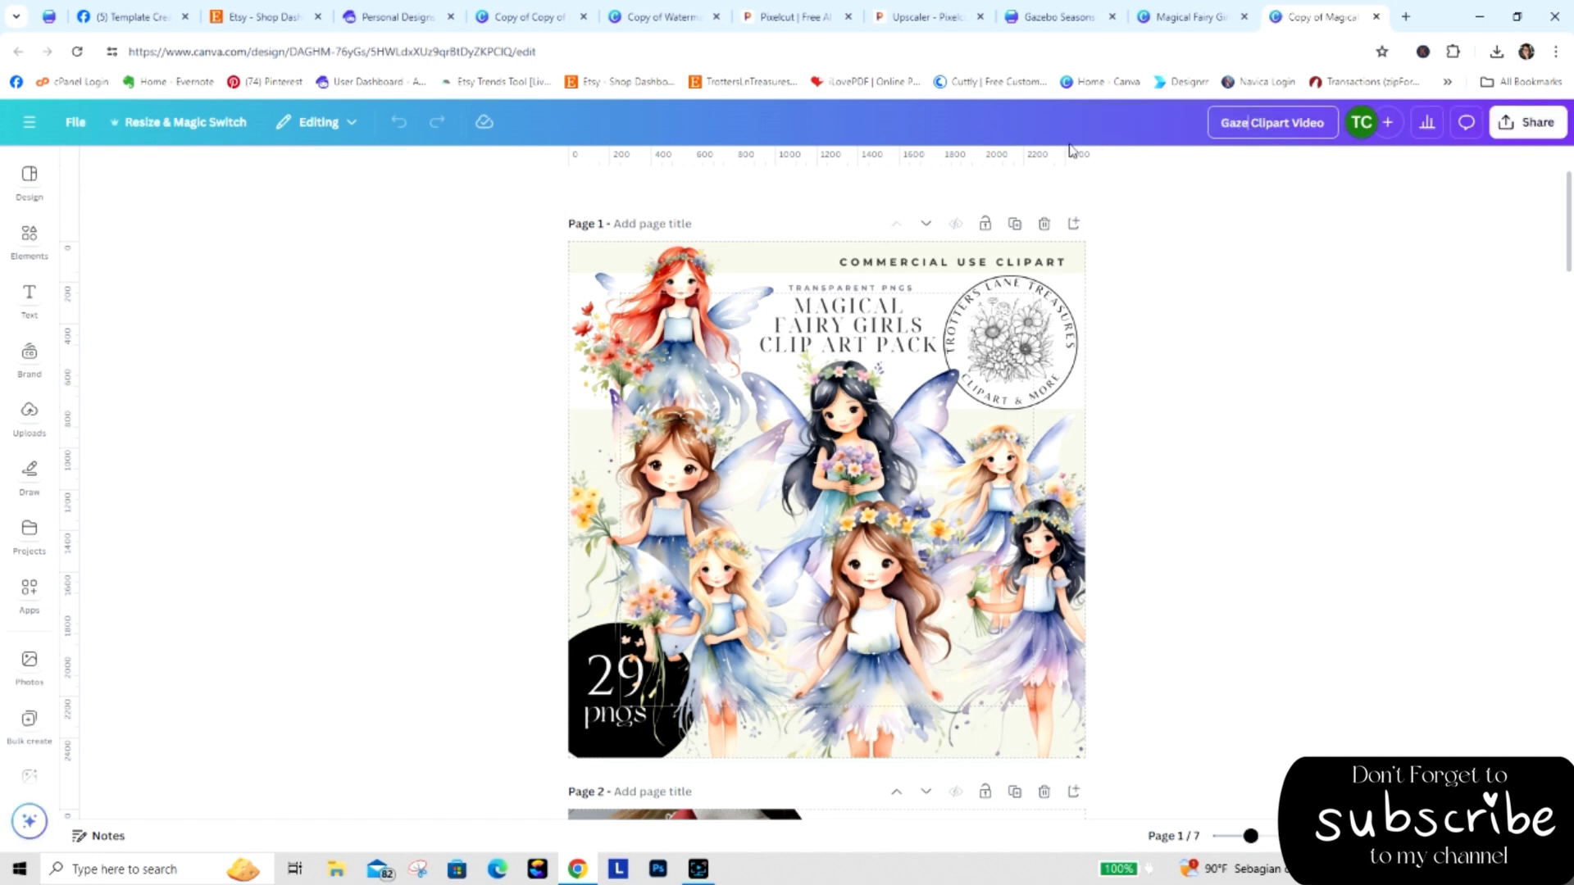
{"action": "type", "text": " Seasons Art"}
{"action": "double_click", "coordinate": [1281, 125]}
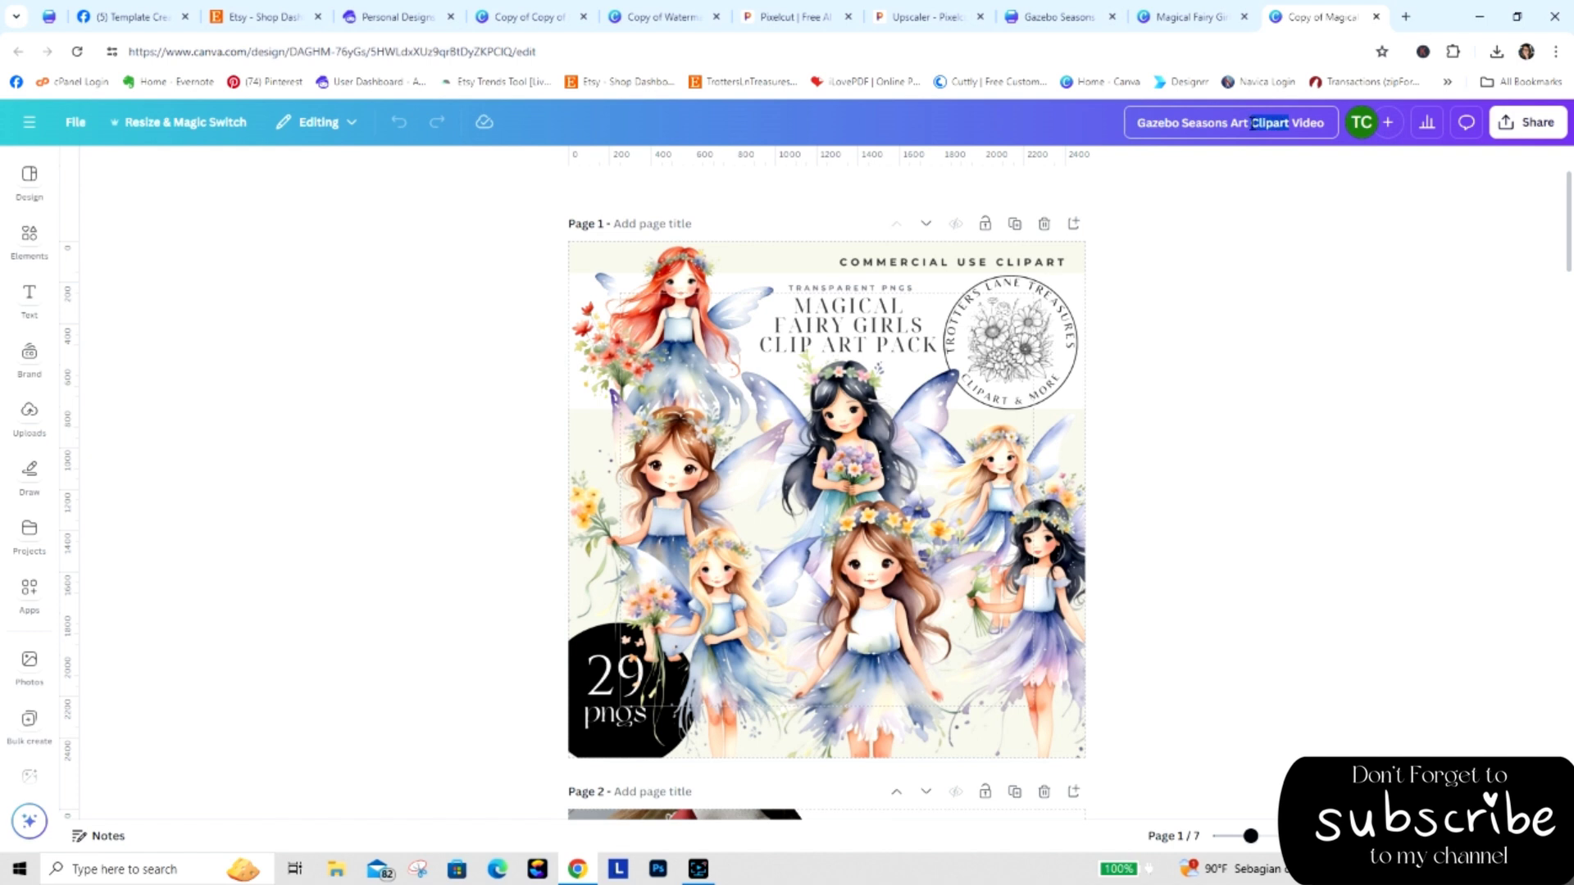
{"action": "key", "text": "BackSpace"}
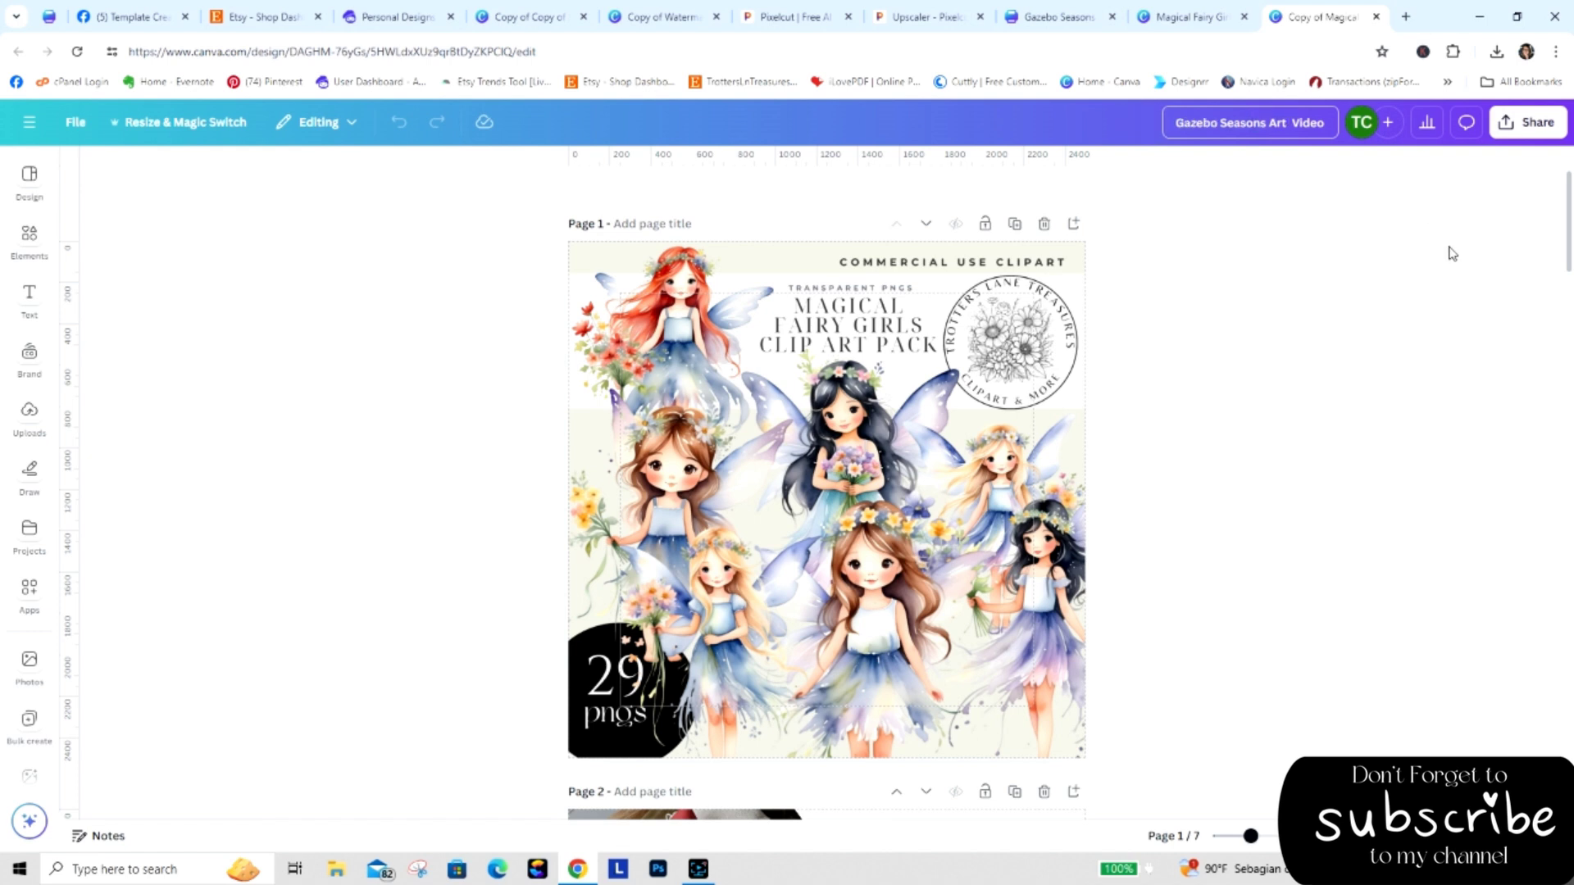
Close the original Magical Fairy Girls video design and return to the Pixelcut Upscaler batch.
{"action": "left_click", "coordinate": [1189, 17]}
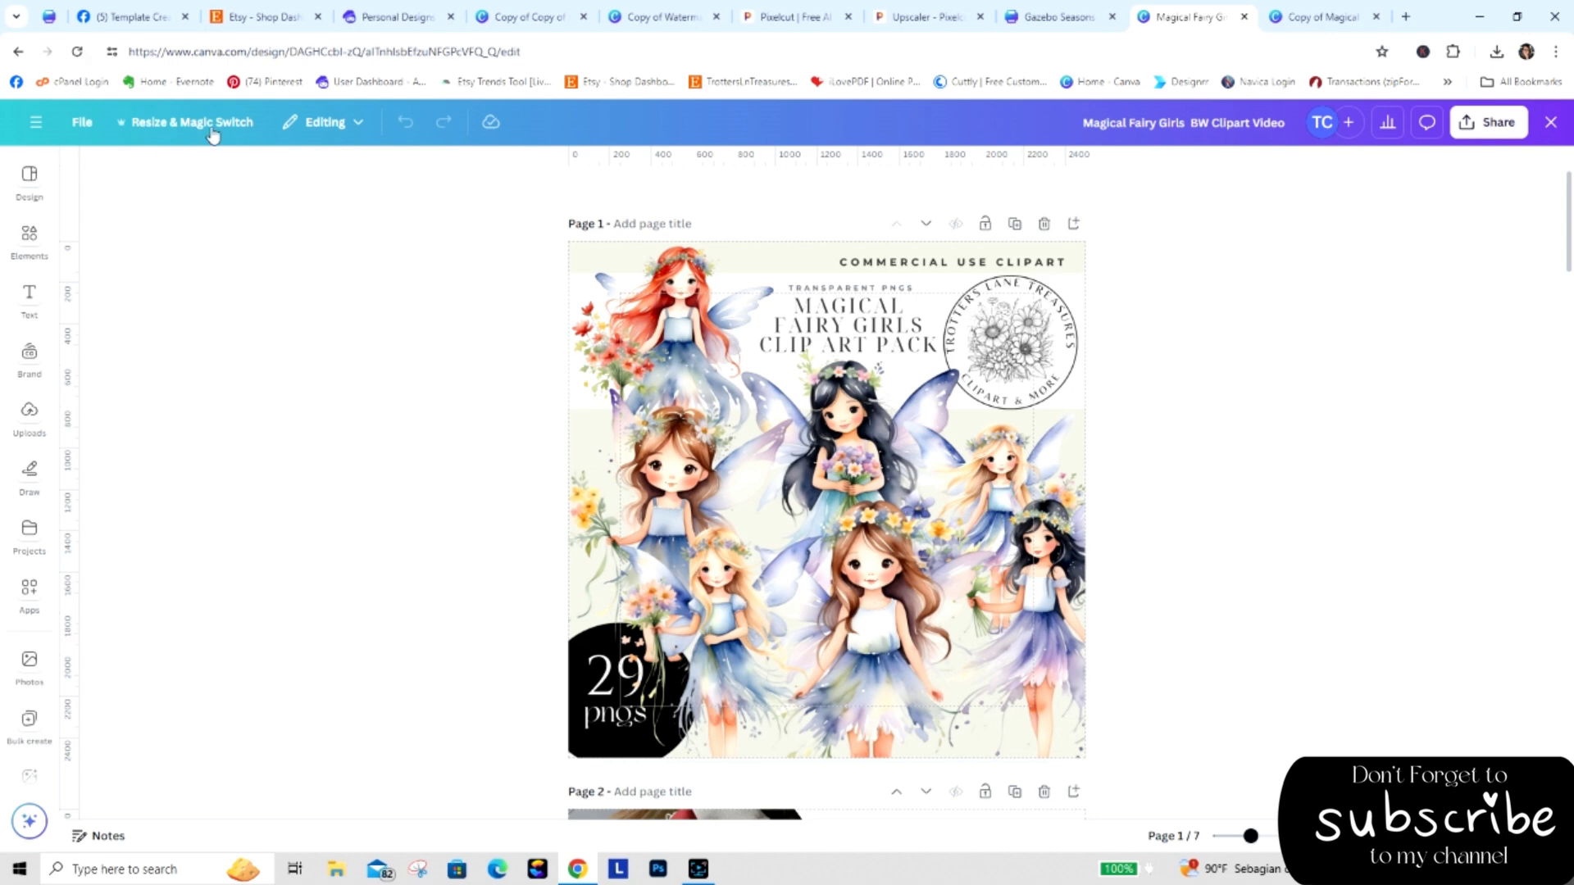
{"action": "left_click", "coordinate": [1245, 17]}
{"action": "left_click", "coordinate": [922, 18]}
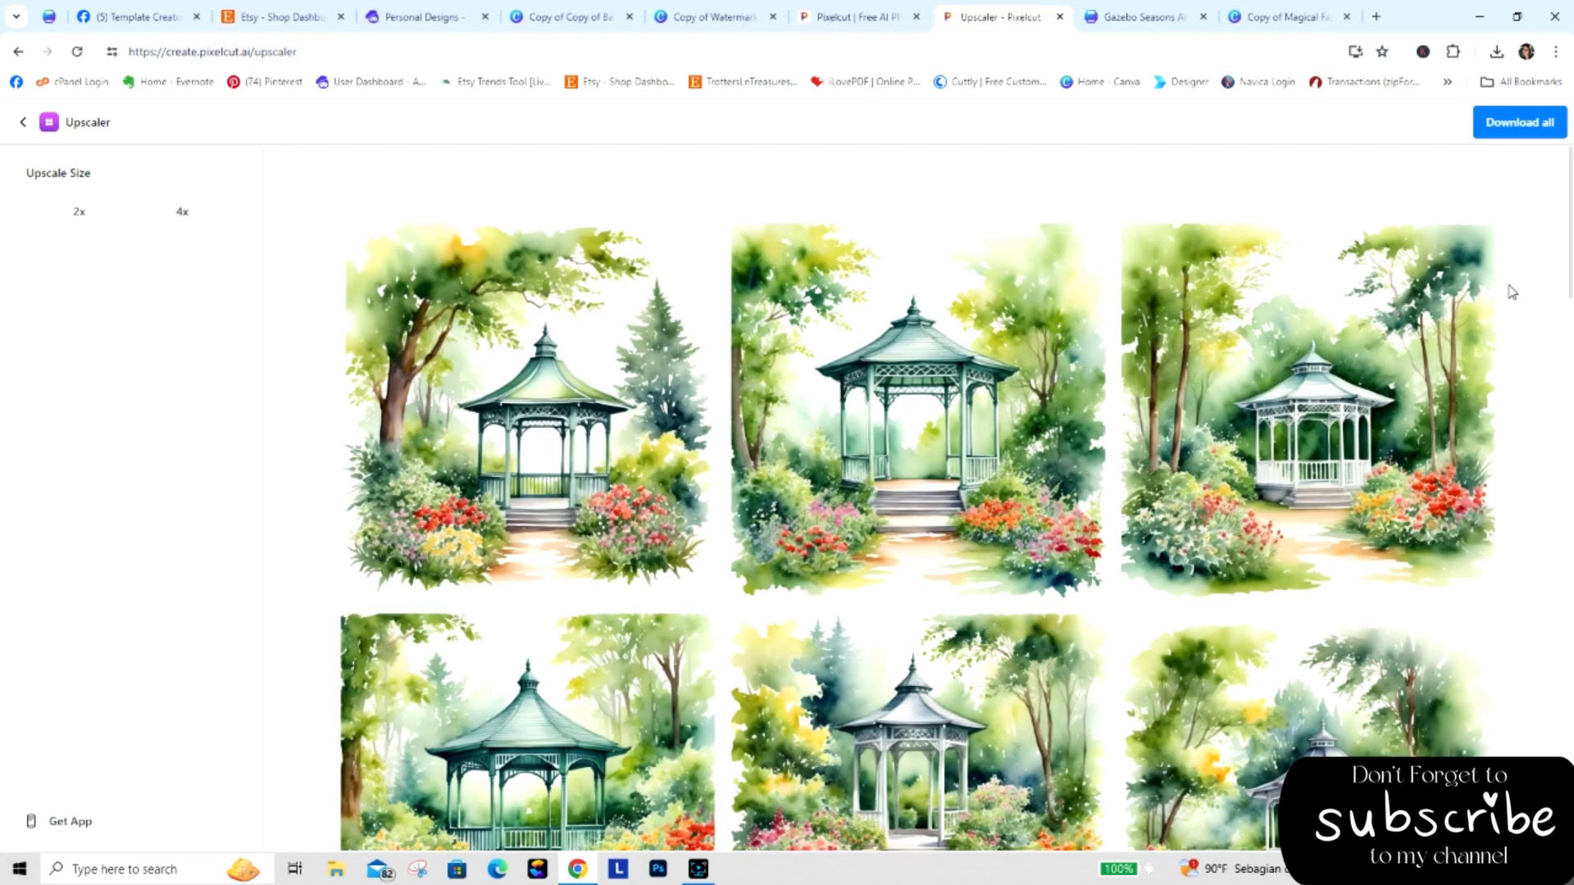
Download all the upscaled gazebo images from the Upscaler batch.
{"action": "left_click", "coordinate": [1512, 123]}
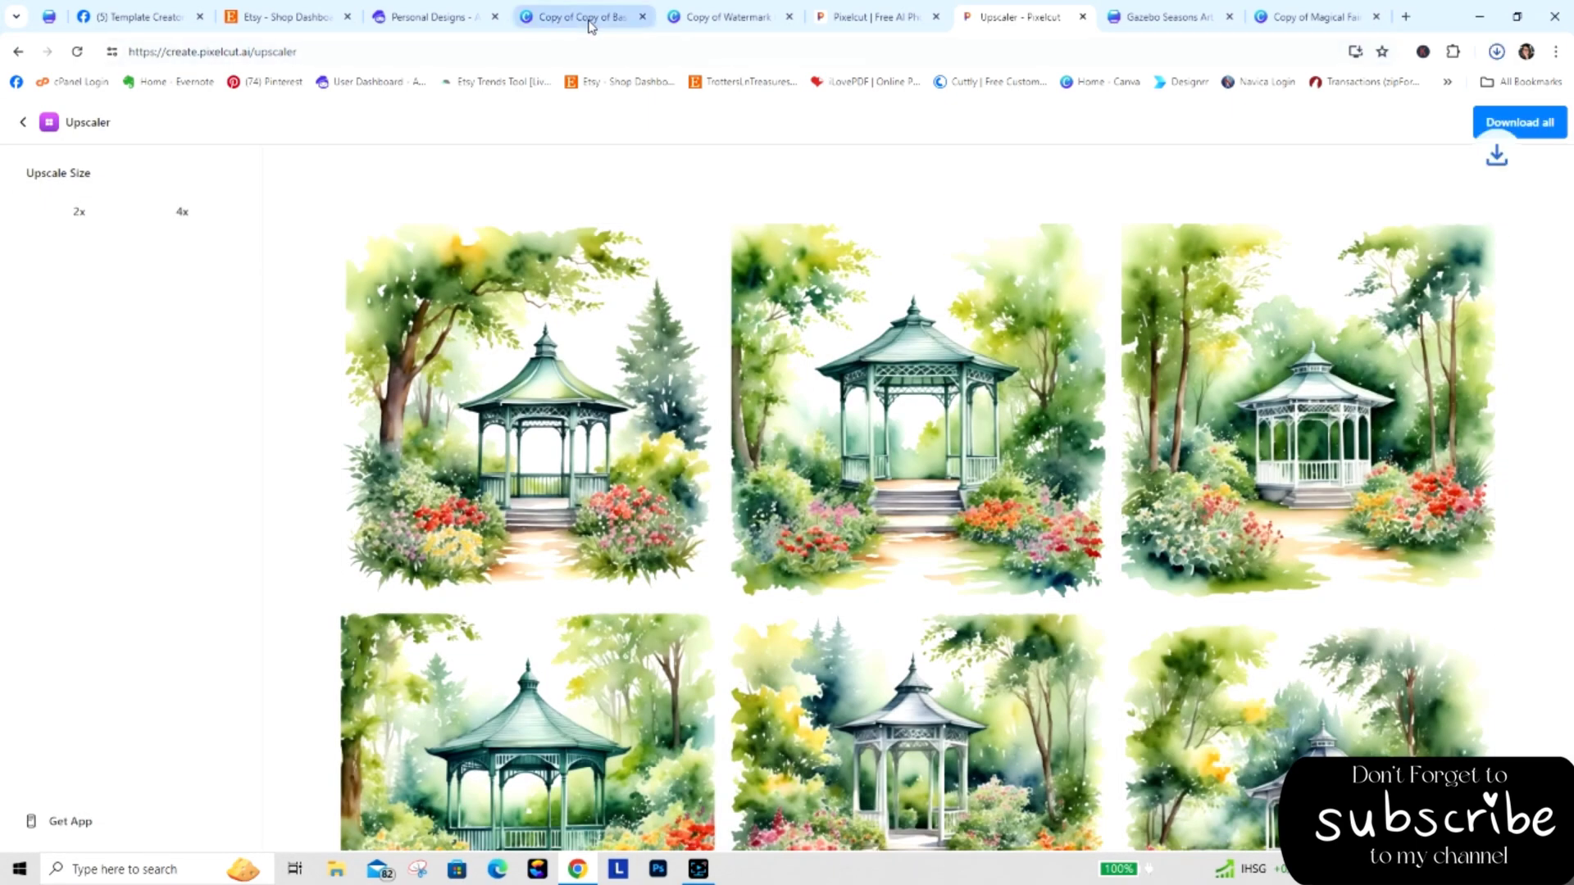
{"action": "left_click", "coordinate": [601, 194]}
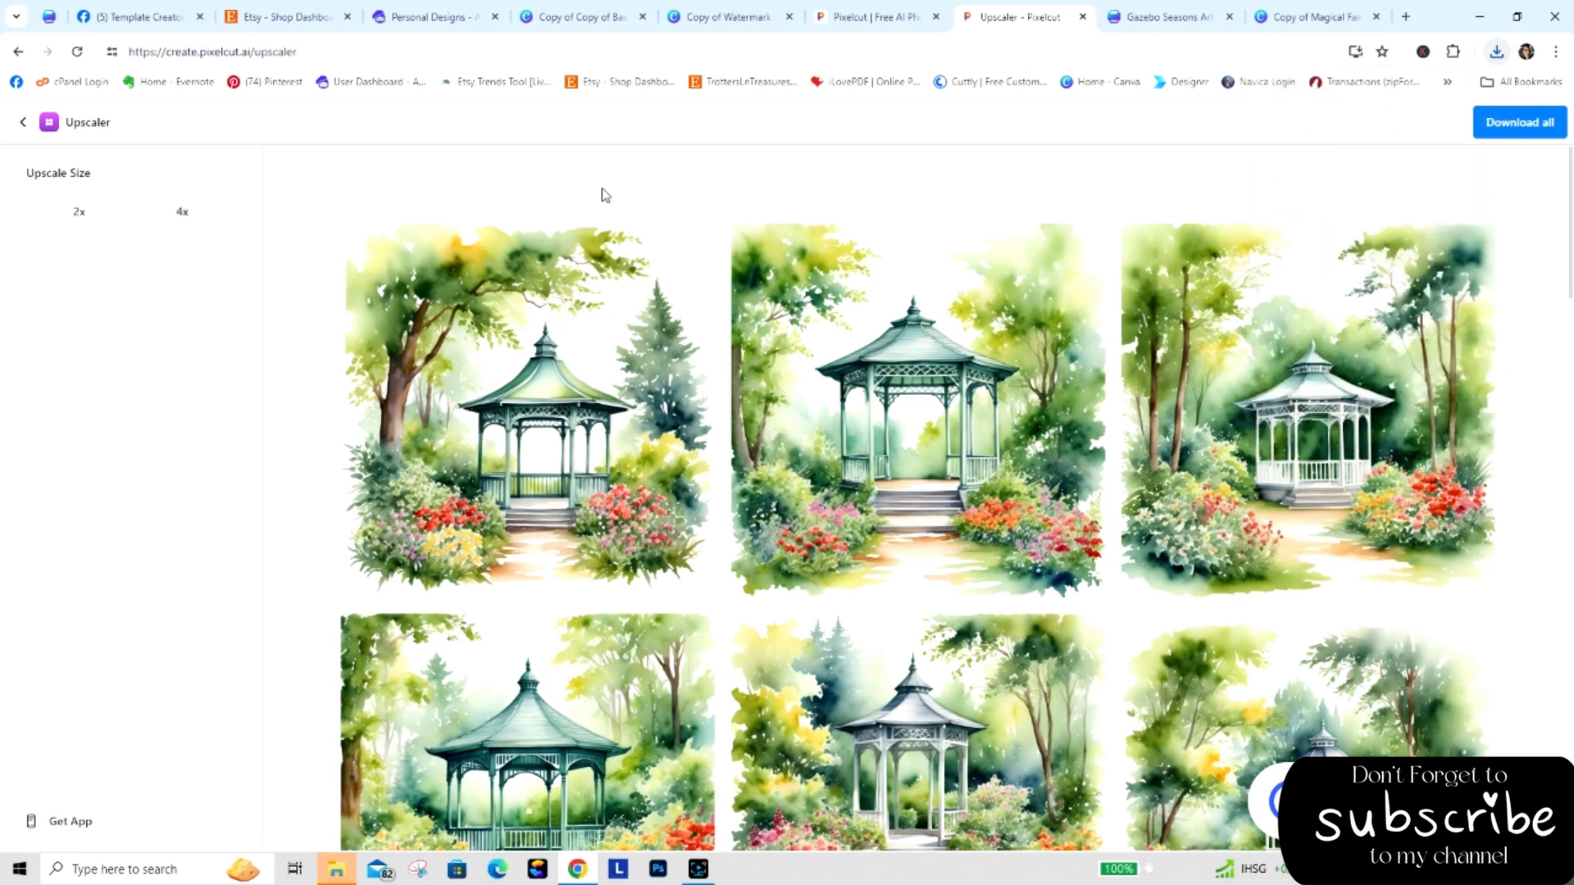
Open Canva in a new browser tab and go to the Gazebo Seasons folder in the projects.
{"action": "left_click", "coordinate": [1407, 18]}
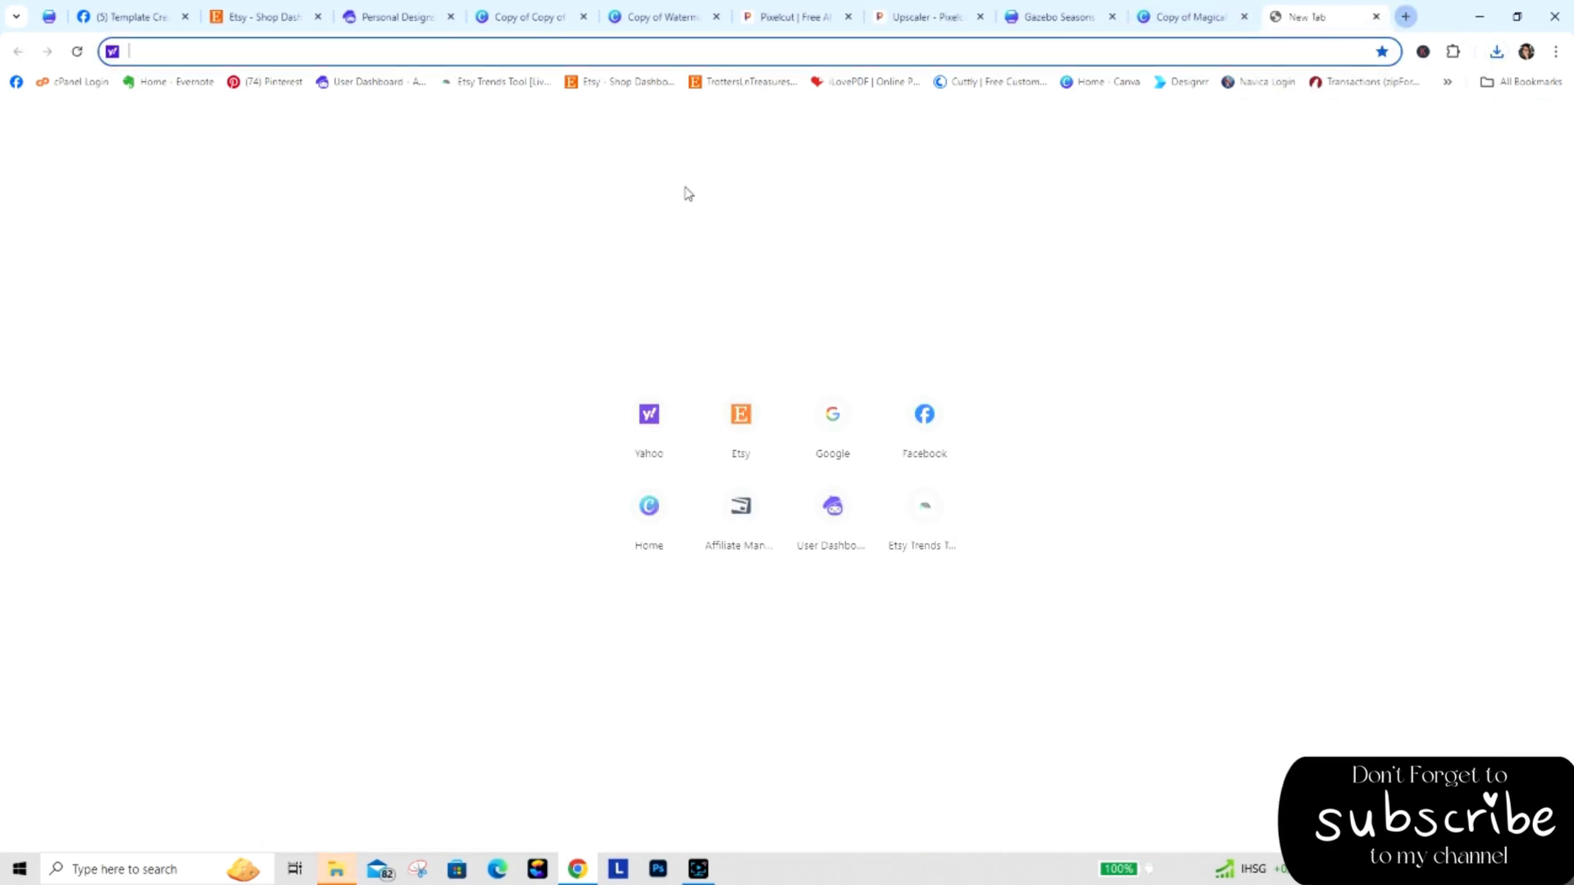
{"action": "left_click", "coordinate": [662, 507]}
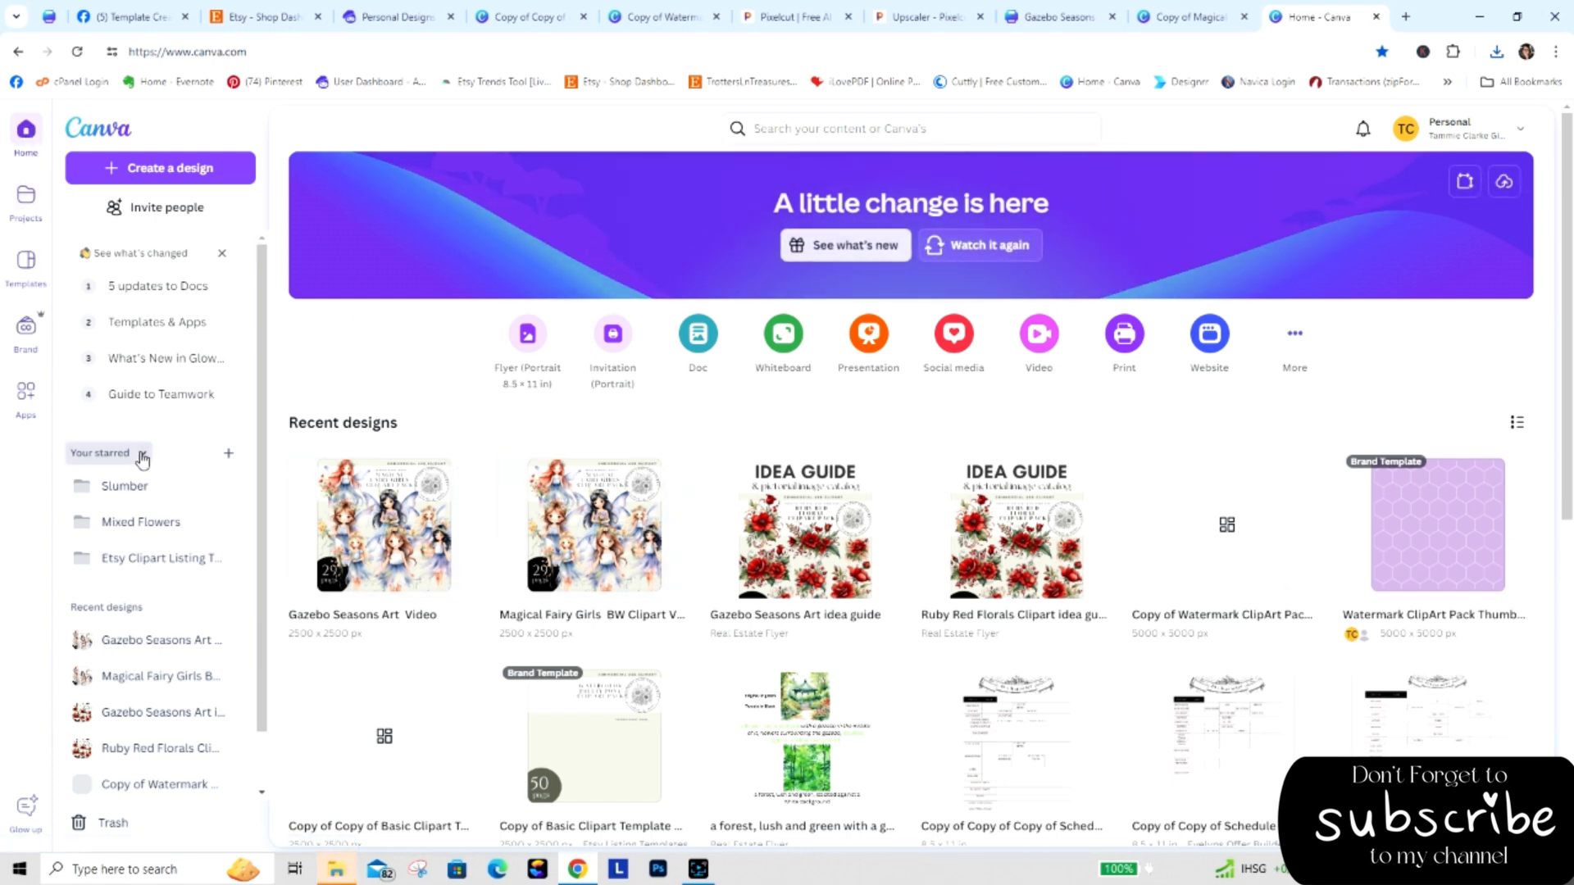
{"action": "left_click", "coordinate": [27, 197]}
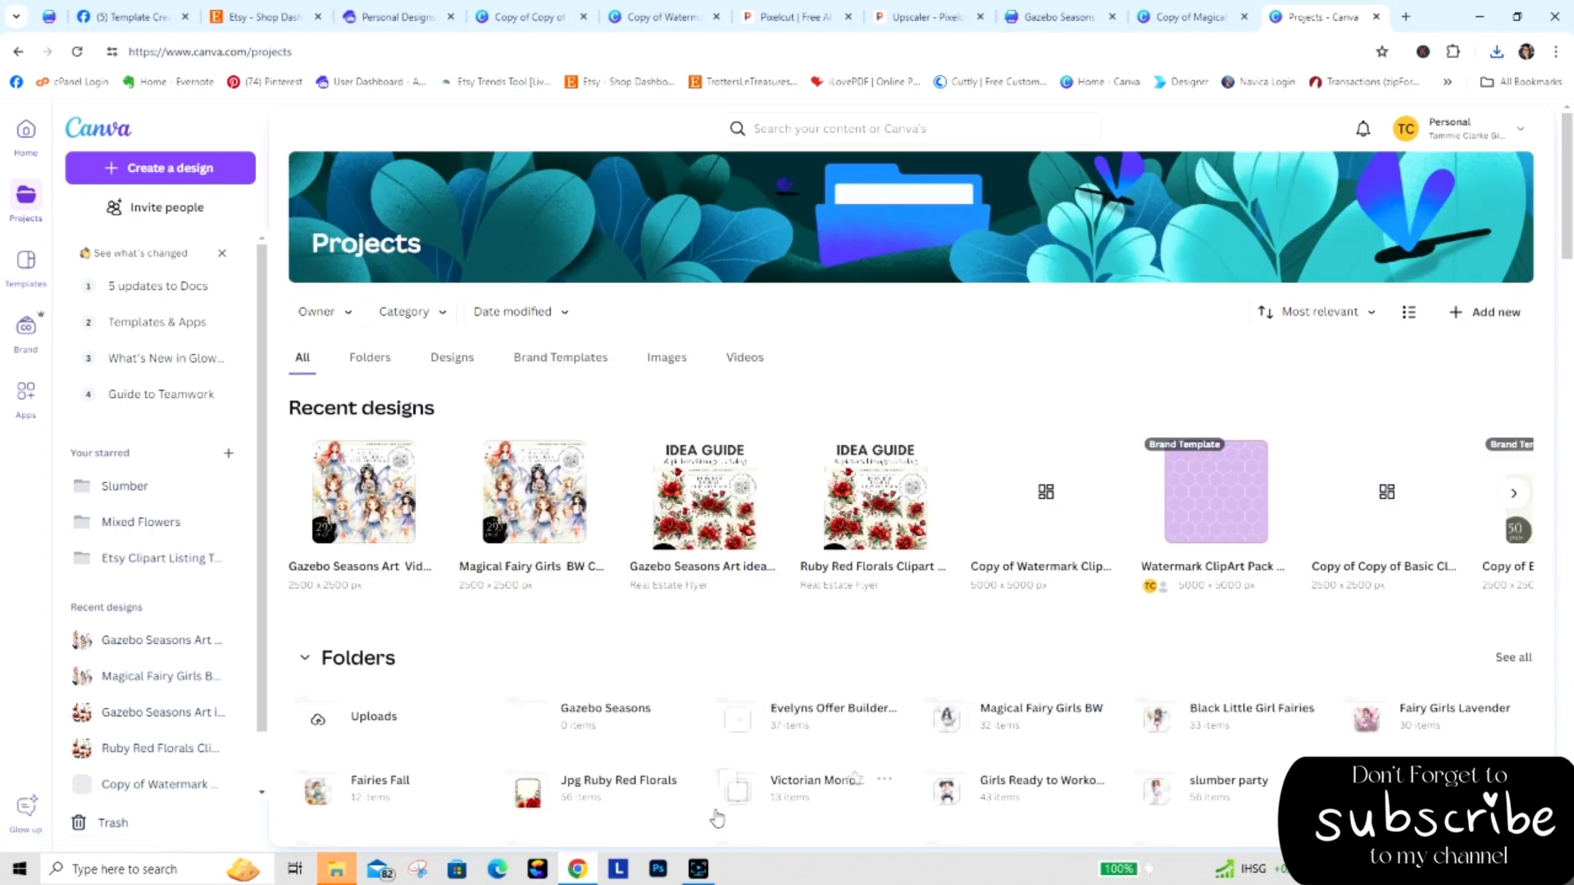
{"action": "left_click", "coordinate": [585, 716]}
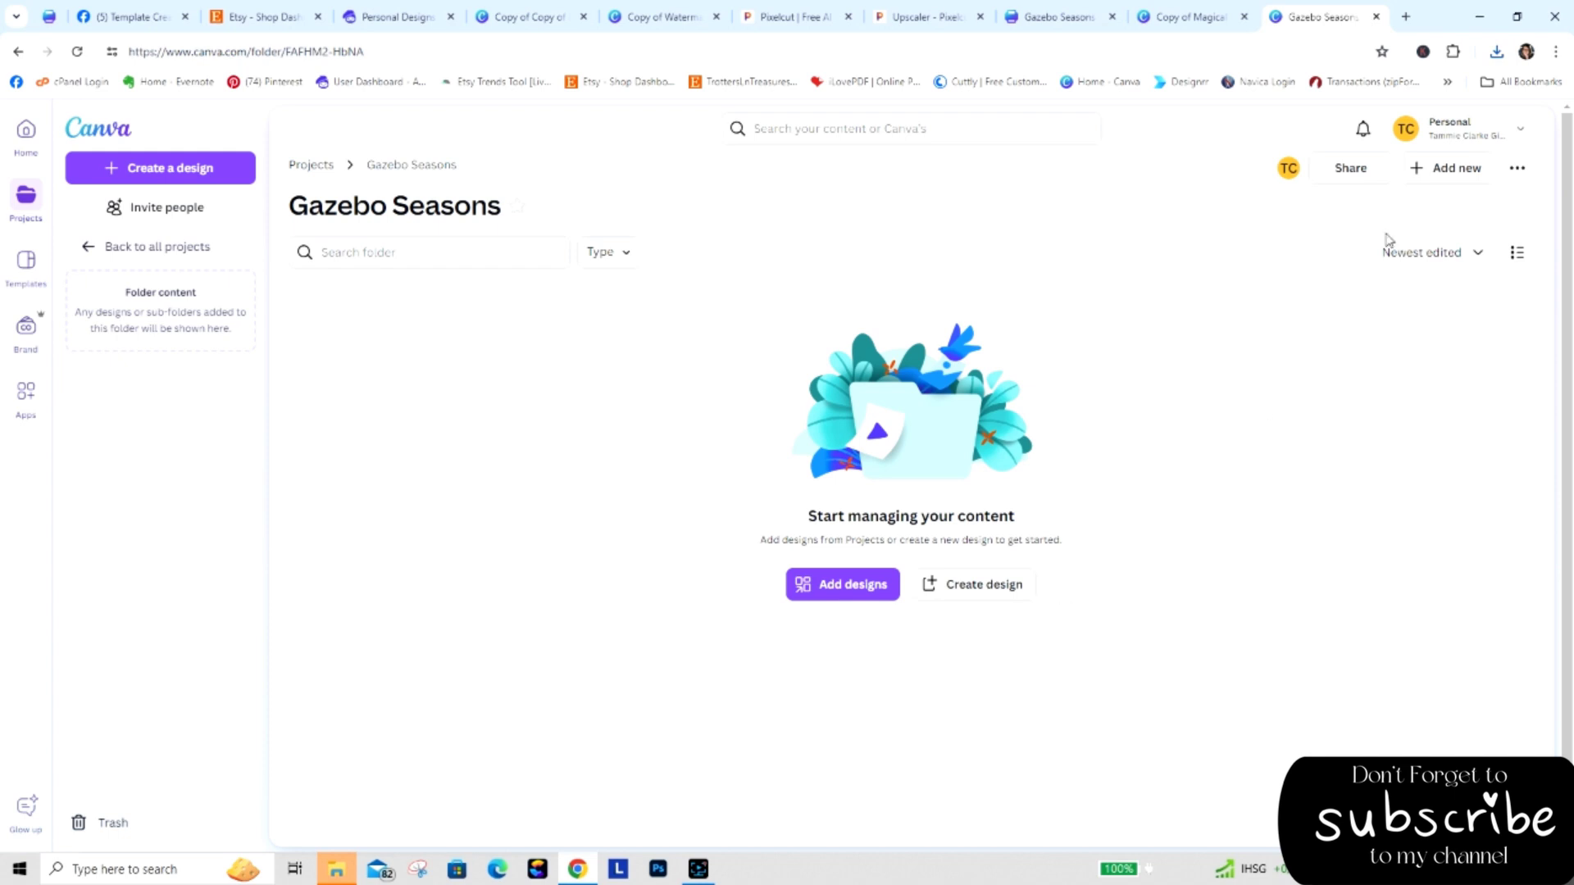
Start a file upload into the Gazebo Seasons folder and browse to the Downloads folder.
{"action": "left_click", "coordinate": [1457, 175]}
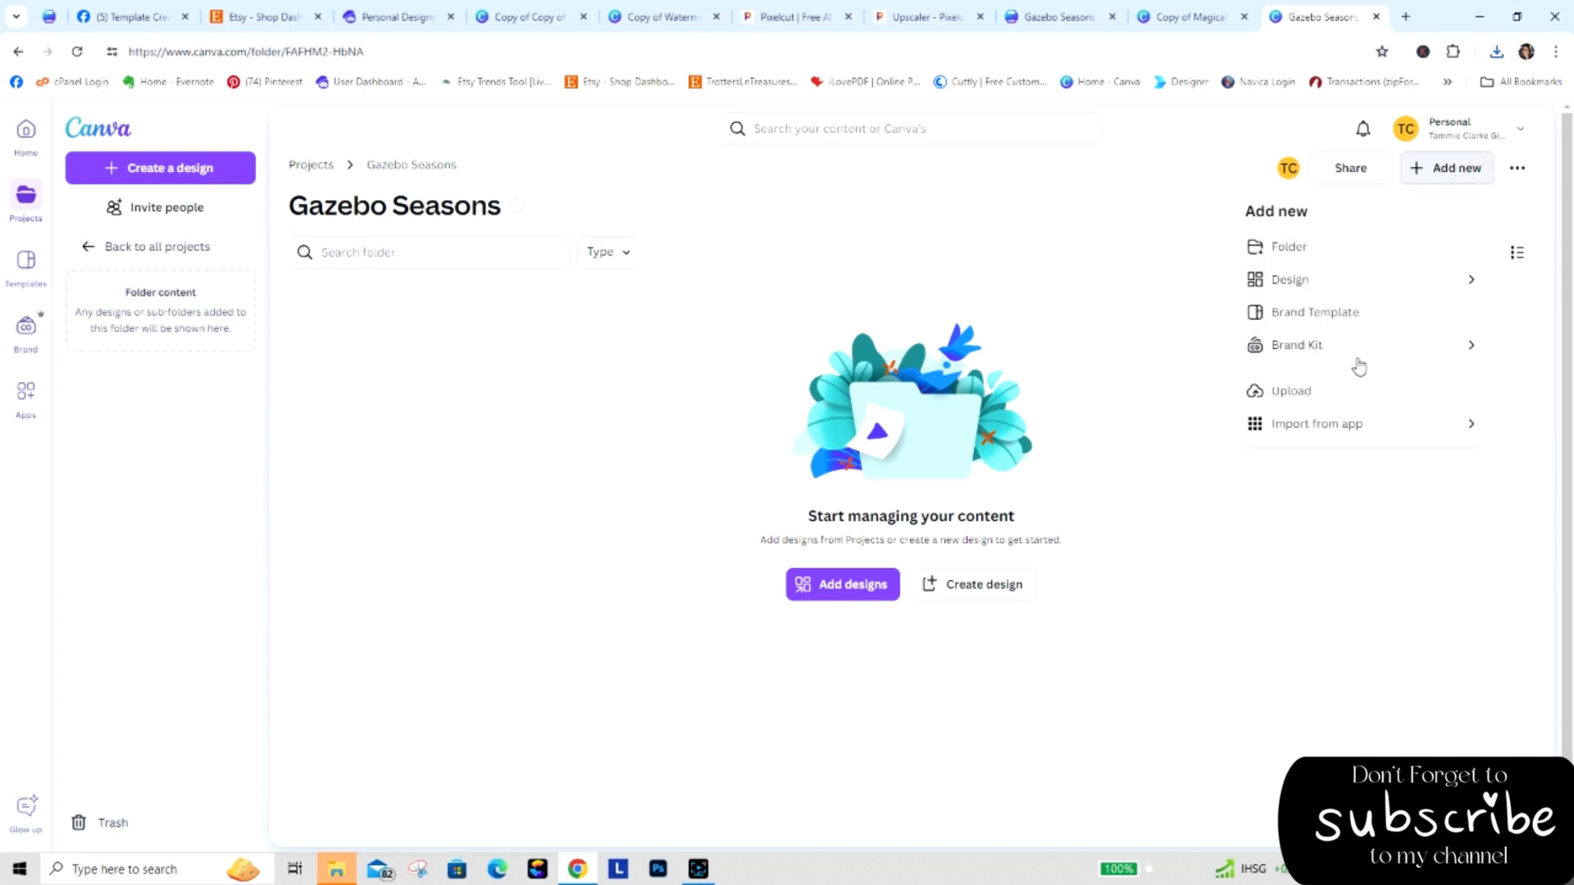
{"action": "left_click", "coordinate": [1349, 393]}
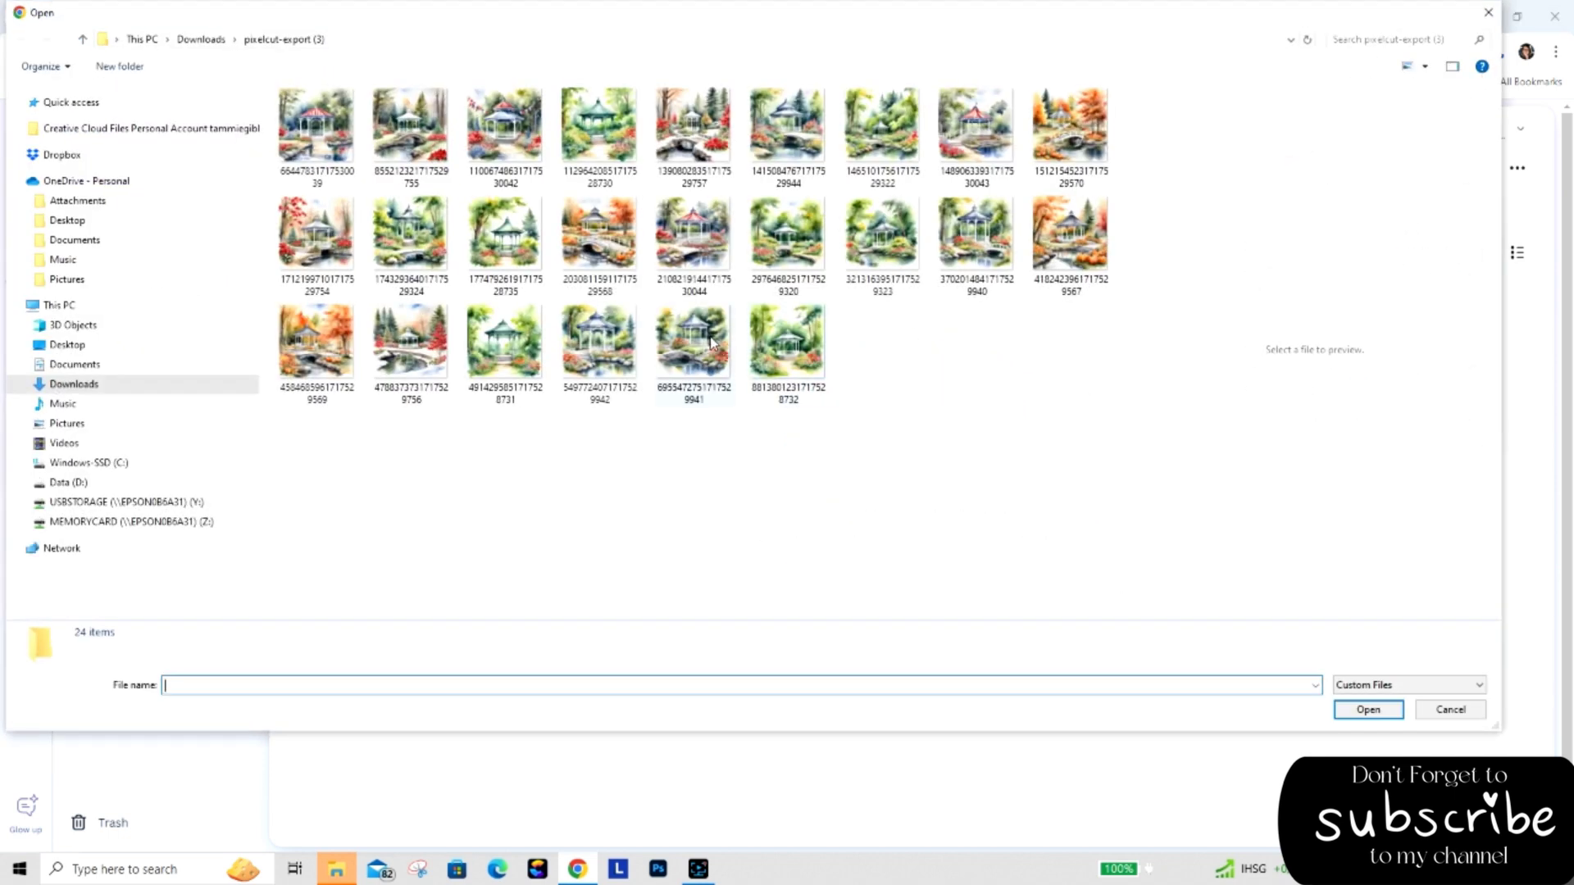
{"action": "left_click", "coordinate": [82, 40]}
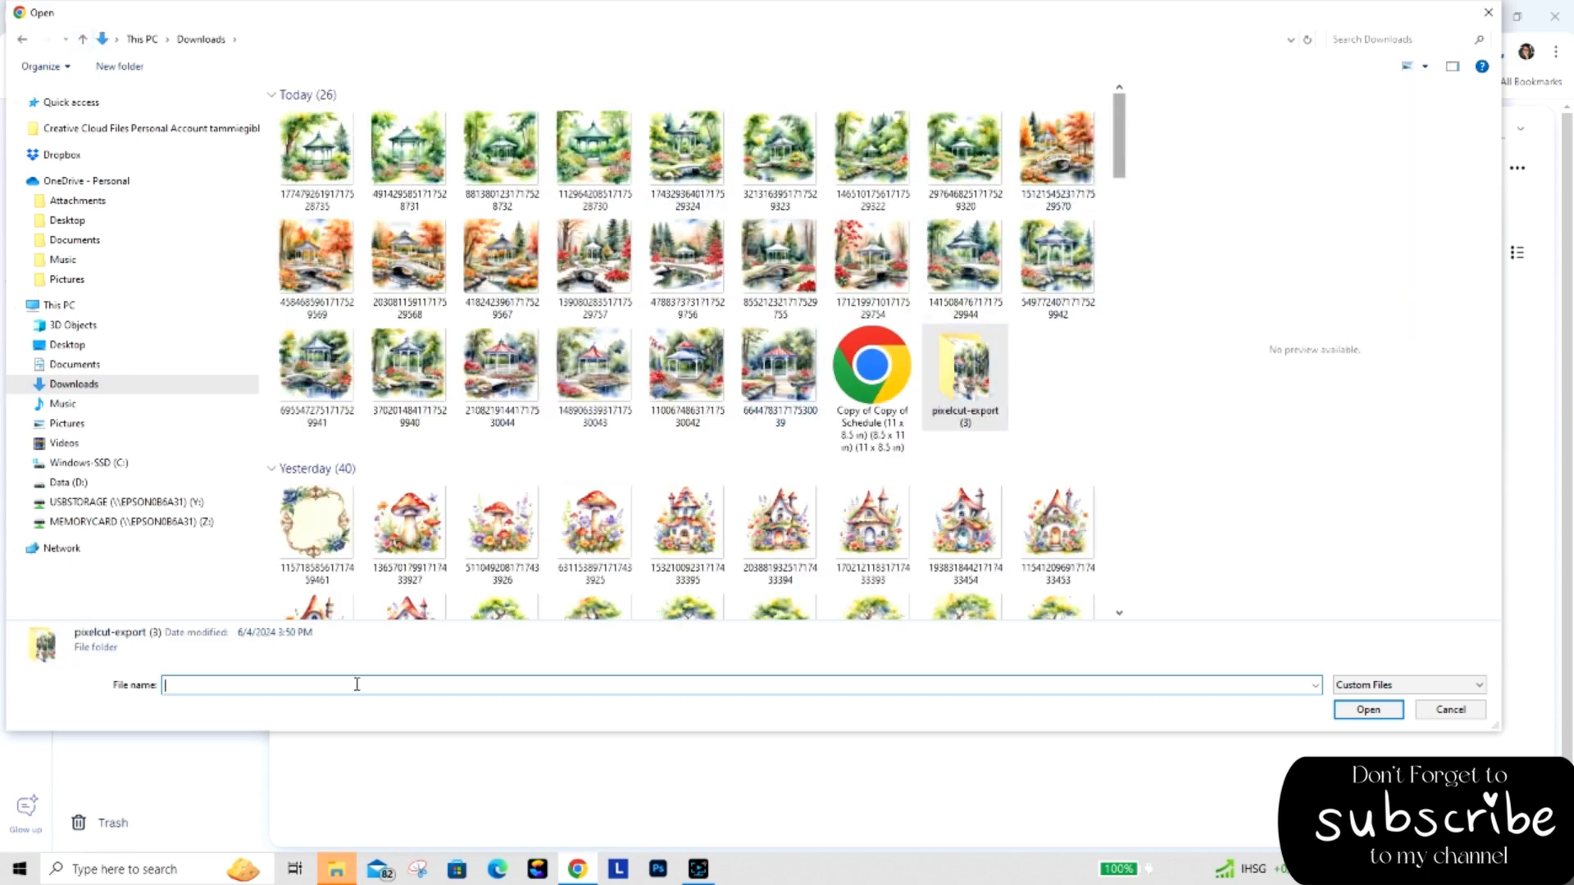
Switch to File Explorer, extract the pixelcut-export (4) archive into Downloads, and close its window.
{"action": "left_click", "coordinate": [335, 874]}
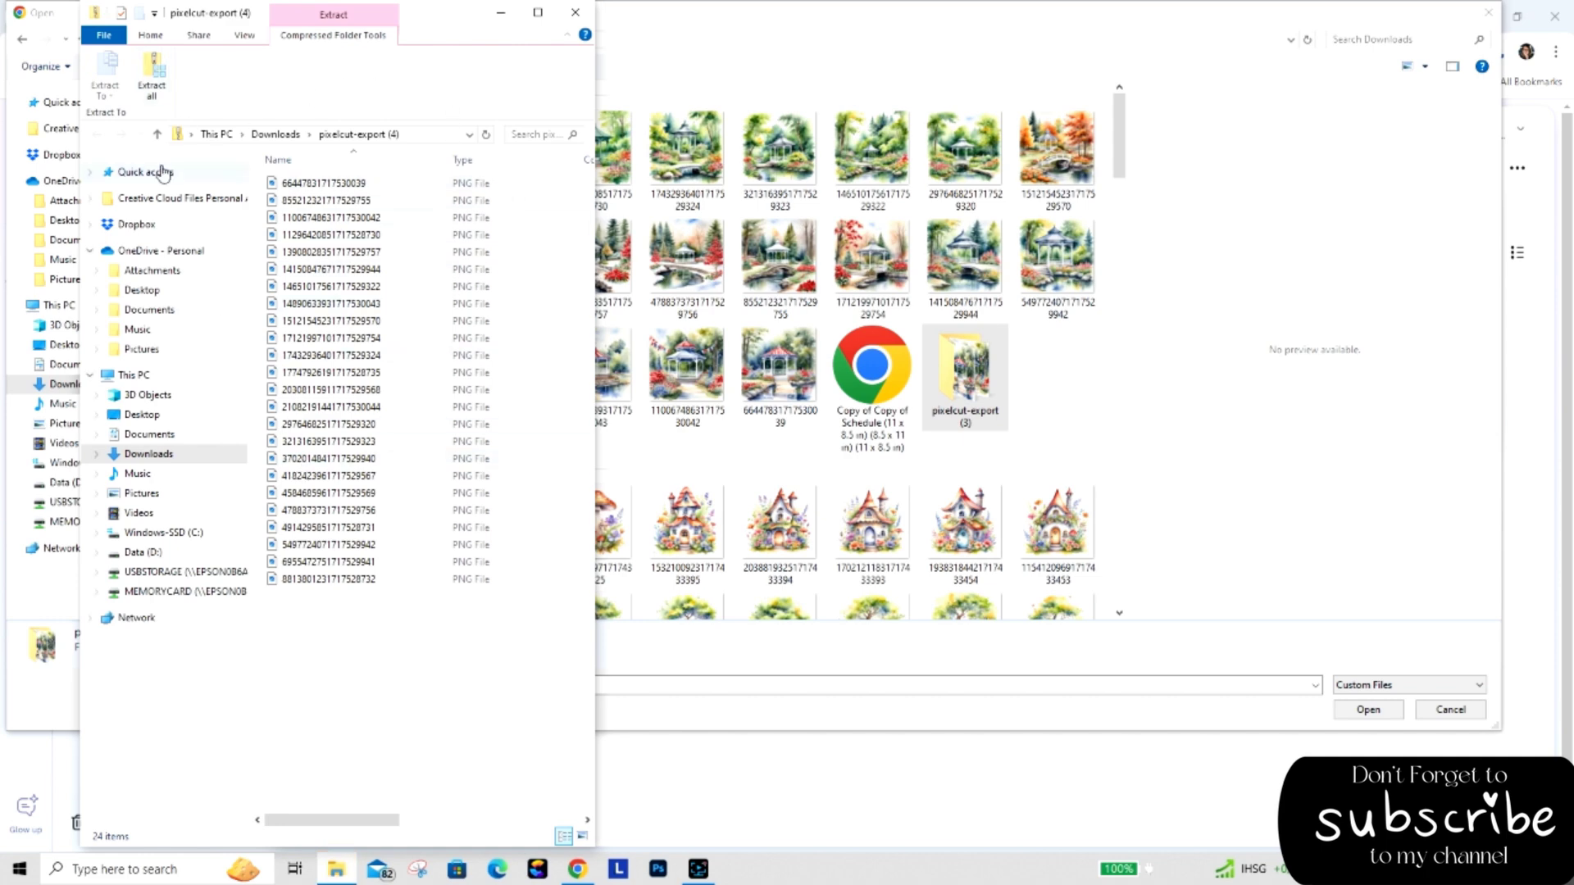
{"action": "left_click", "coordinate": [152, 90]}
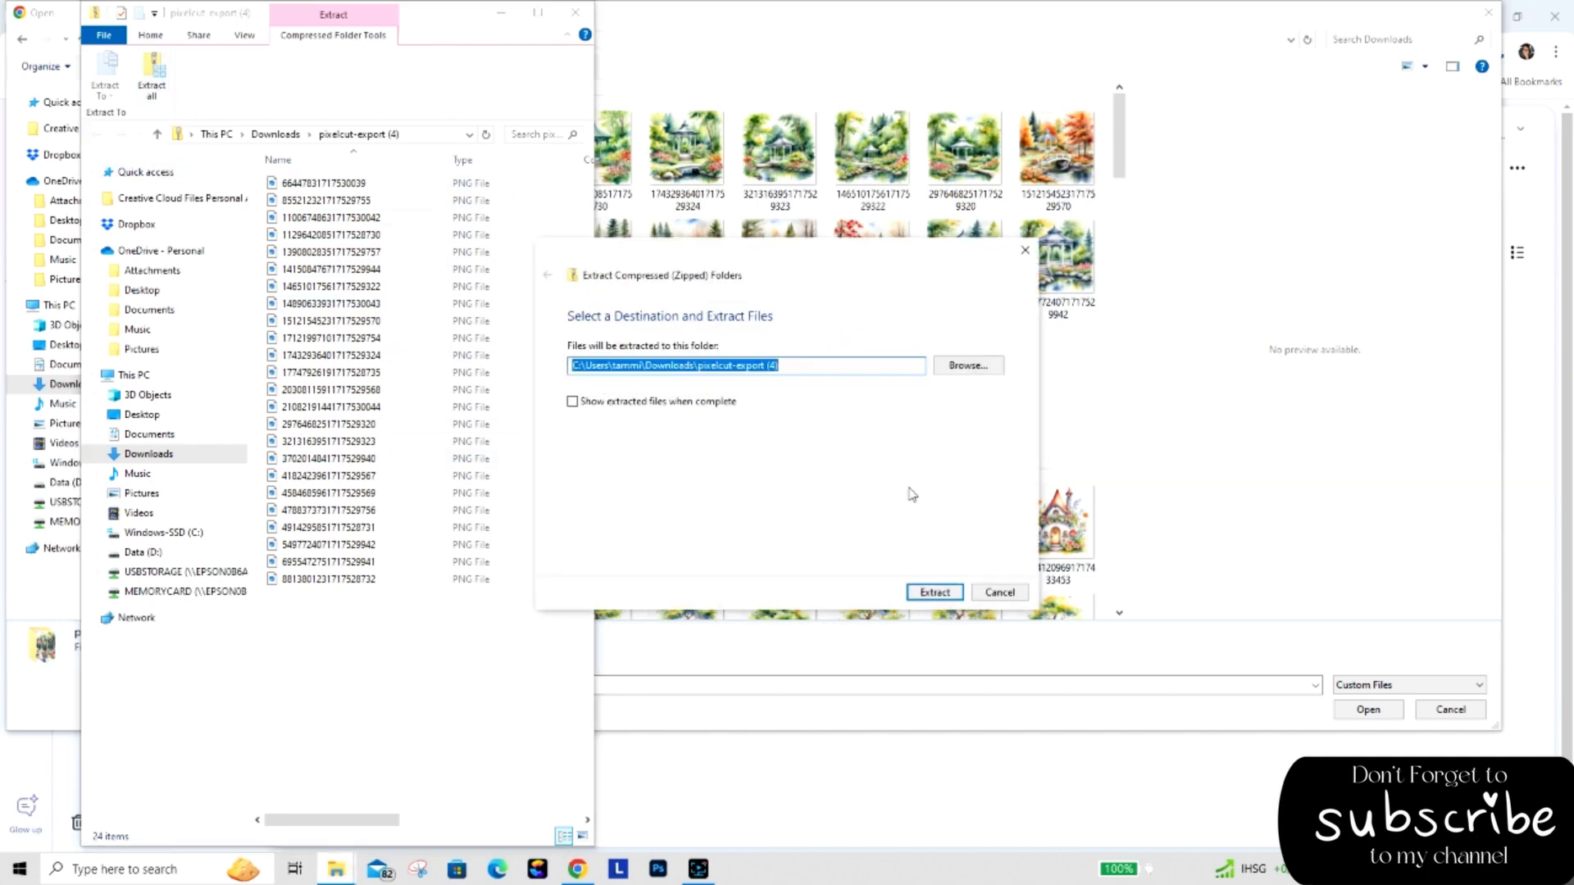
{"action": "left_click", "coordinate": [956, 591]}
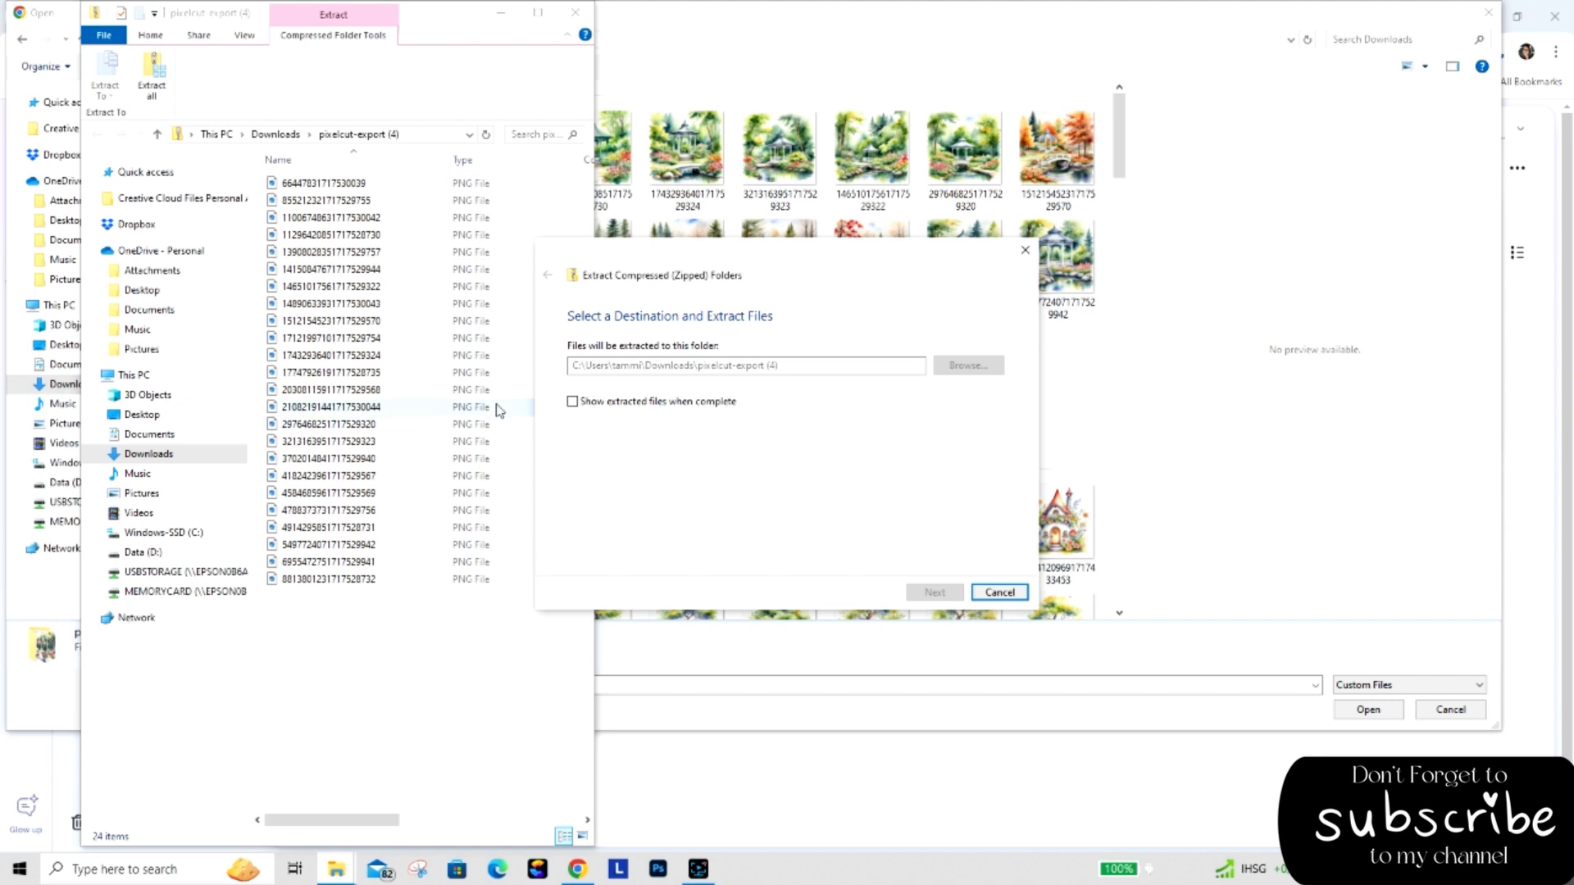
{"action": "left_click", "coordinate": [577, 15]}
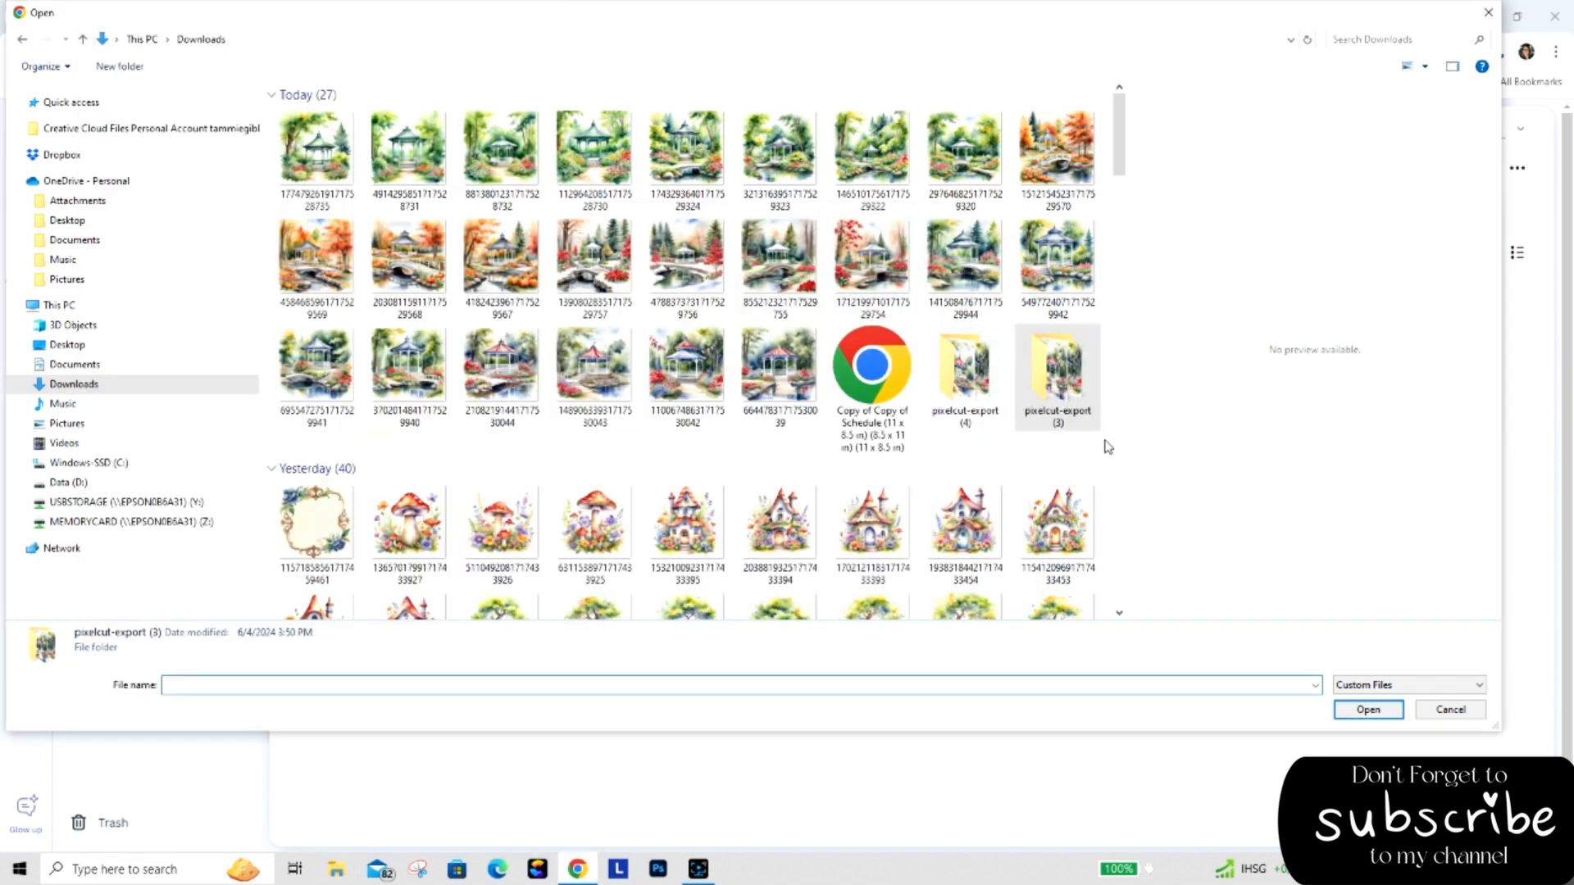
Upload all 24 images from the extracted pixelcut-export (4) folder.
{"action": "double_click", "coordinate": [964, 377]}
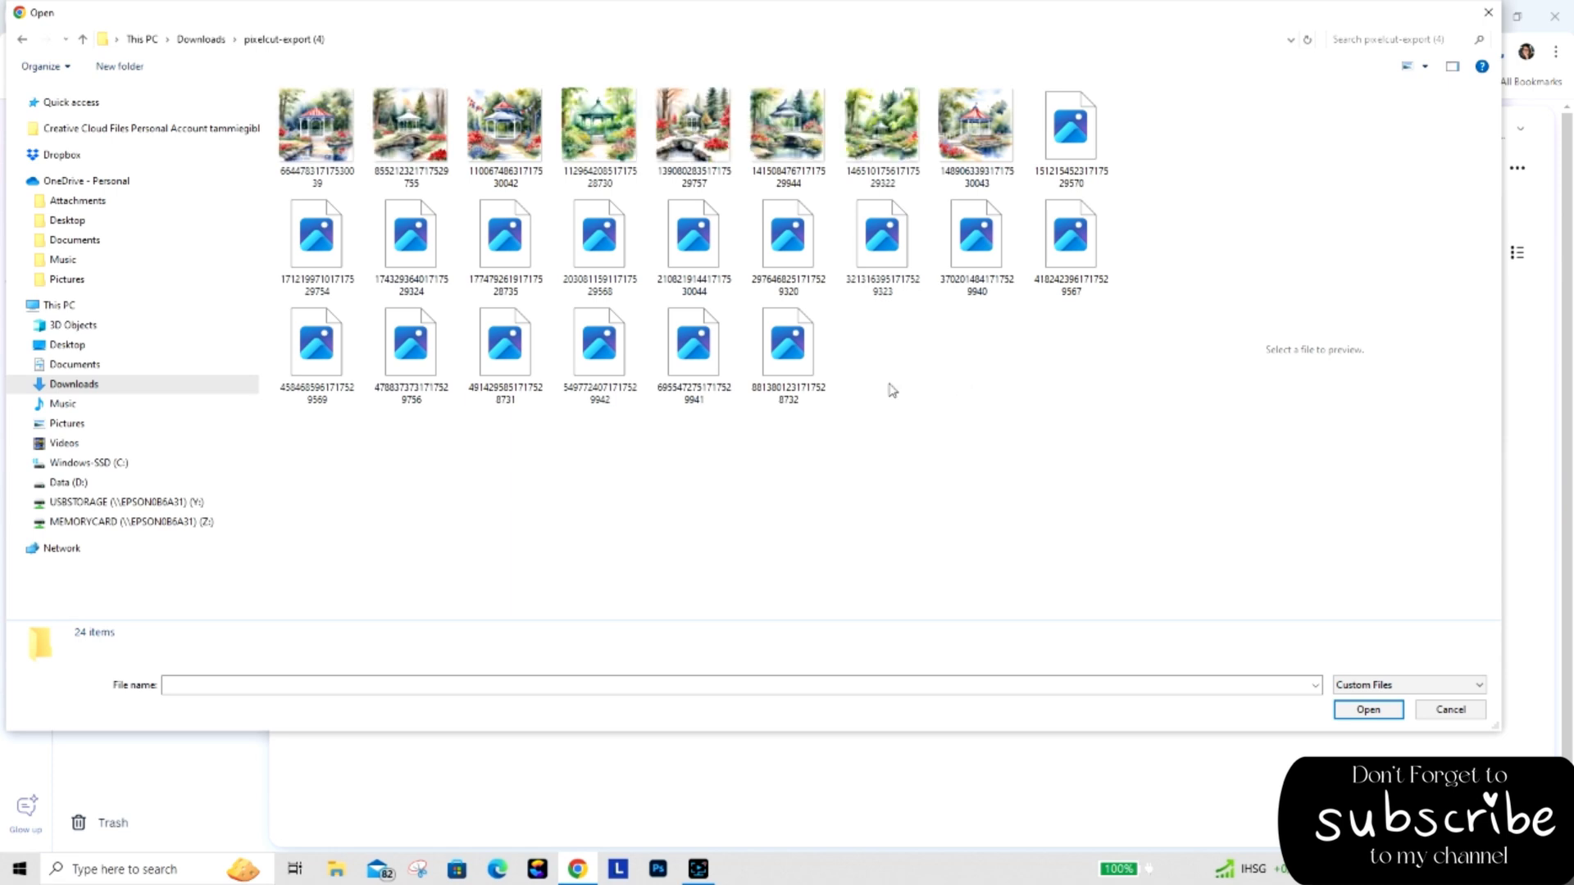
{"action": "left_click_drag", "start_coordinate": [324, 402], "coordinate": [1102, 82]}
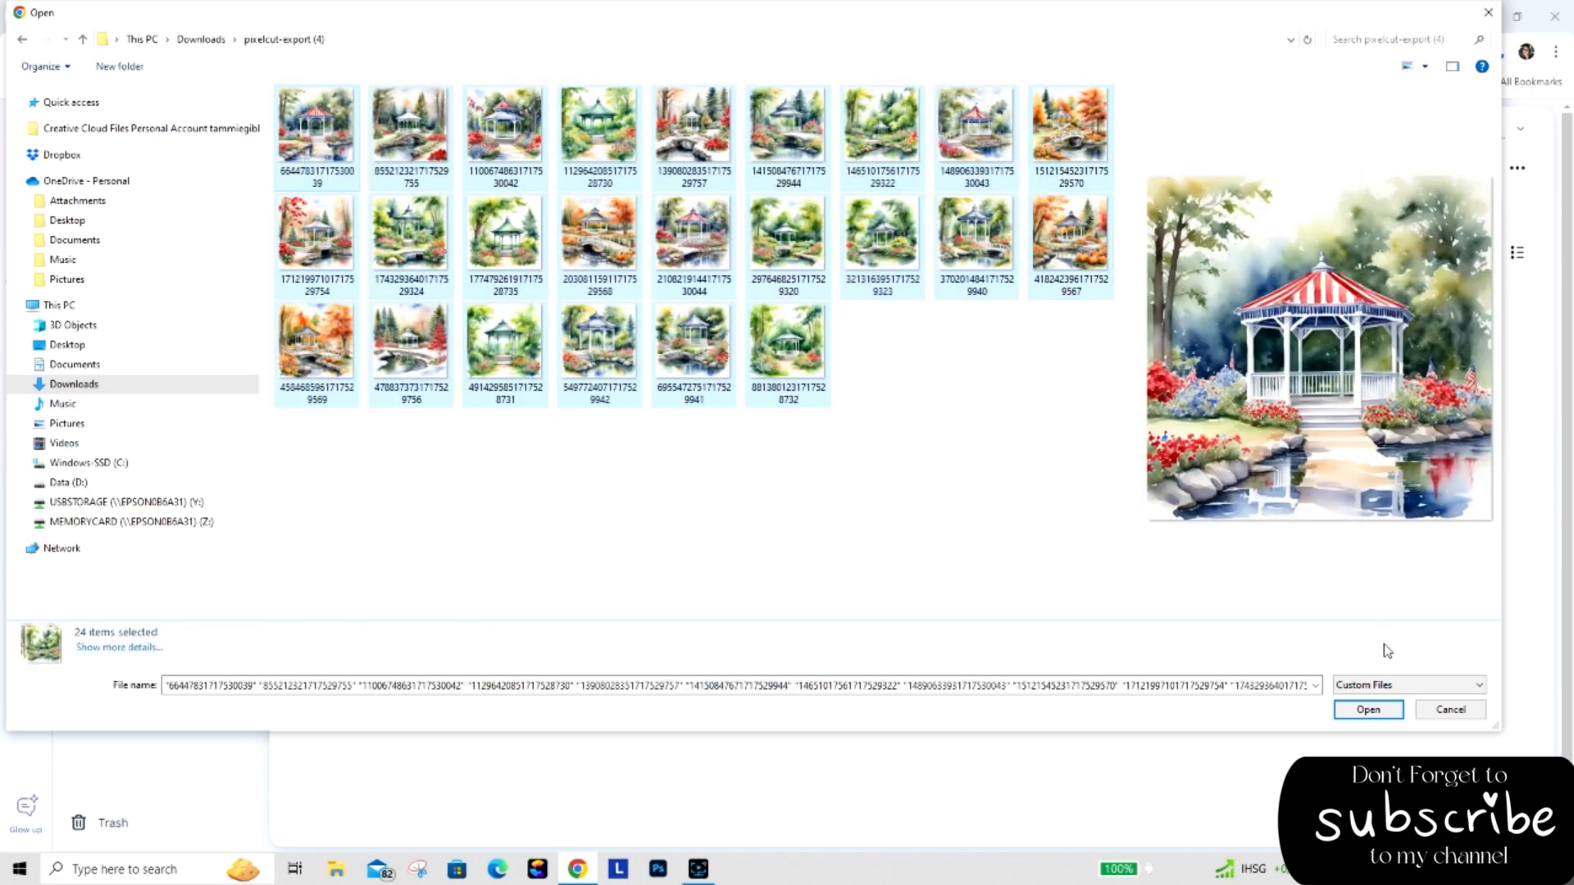
{"action": "left_click", "coordinate": [1390, 711]}
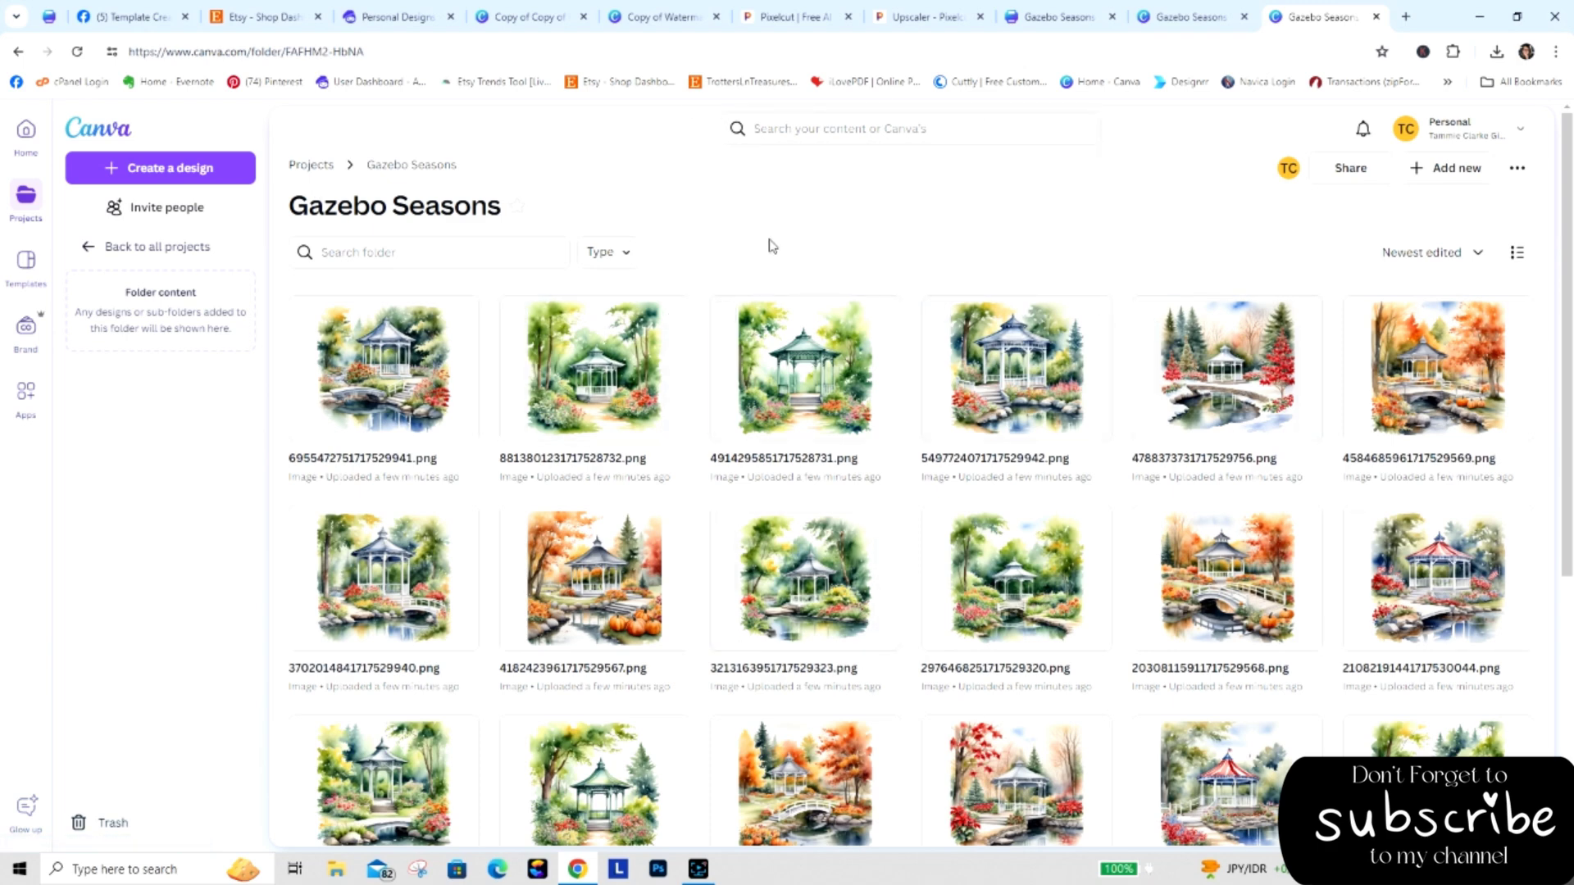
Rename the copied basic clipart template design as "Gazebo Seasons Art Template (2500 x 2500 px) NEW".
{"action": "left_click", "coordinate": [658, 18]}
{"action": "left_click", "coordinate": [559, 23]}
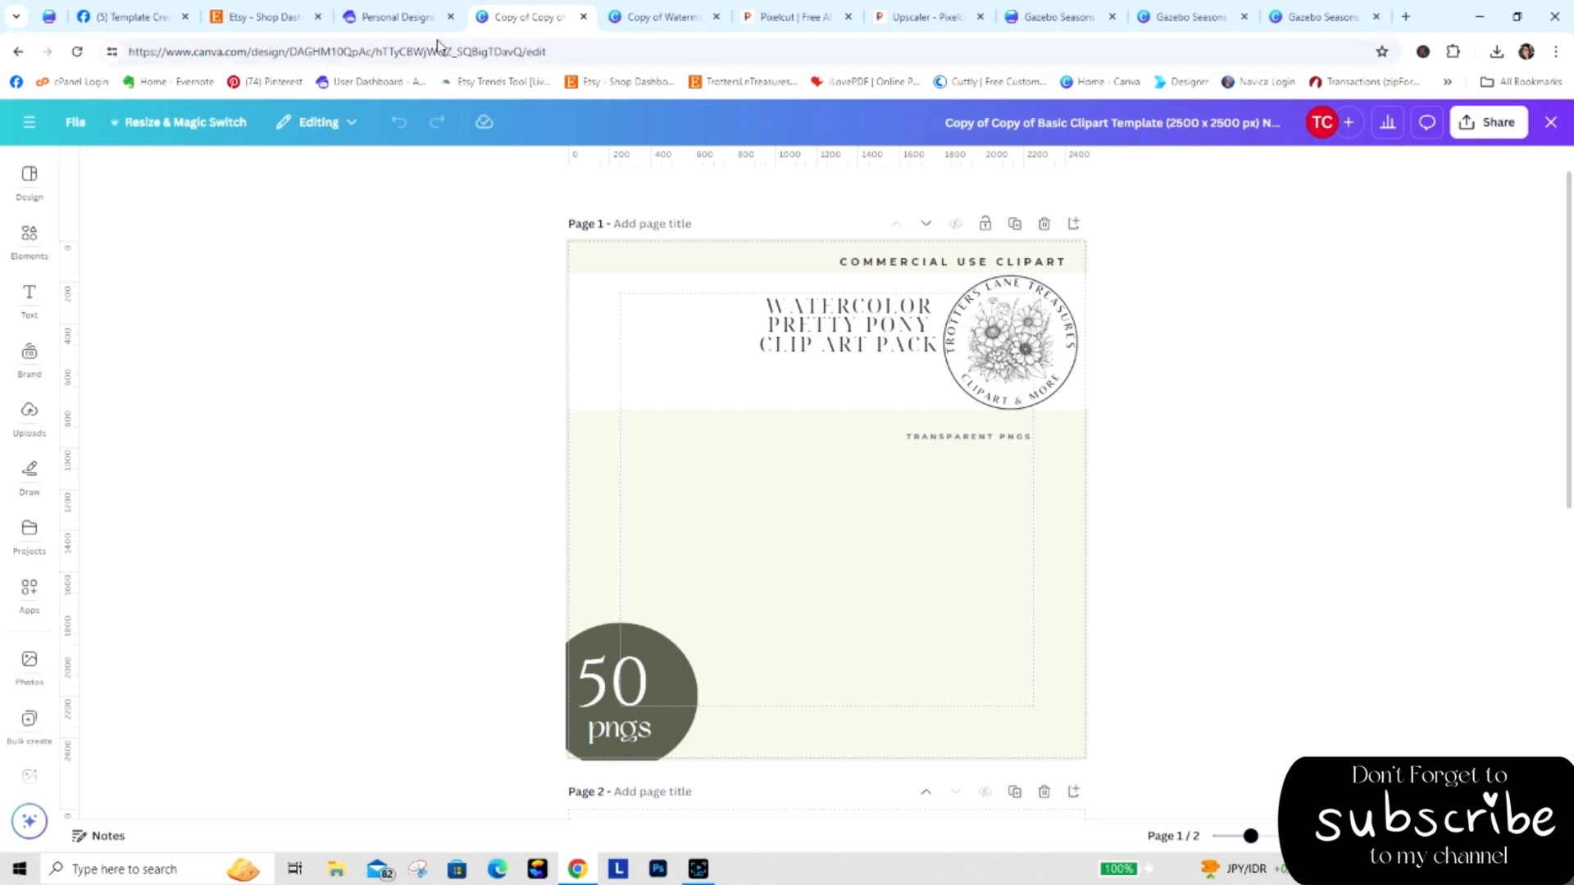
{"action": "left_click", "coordinate": [654, 19]}
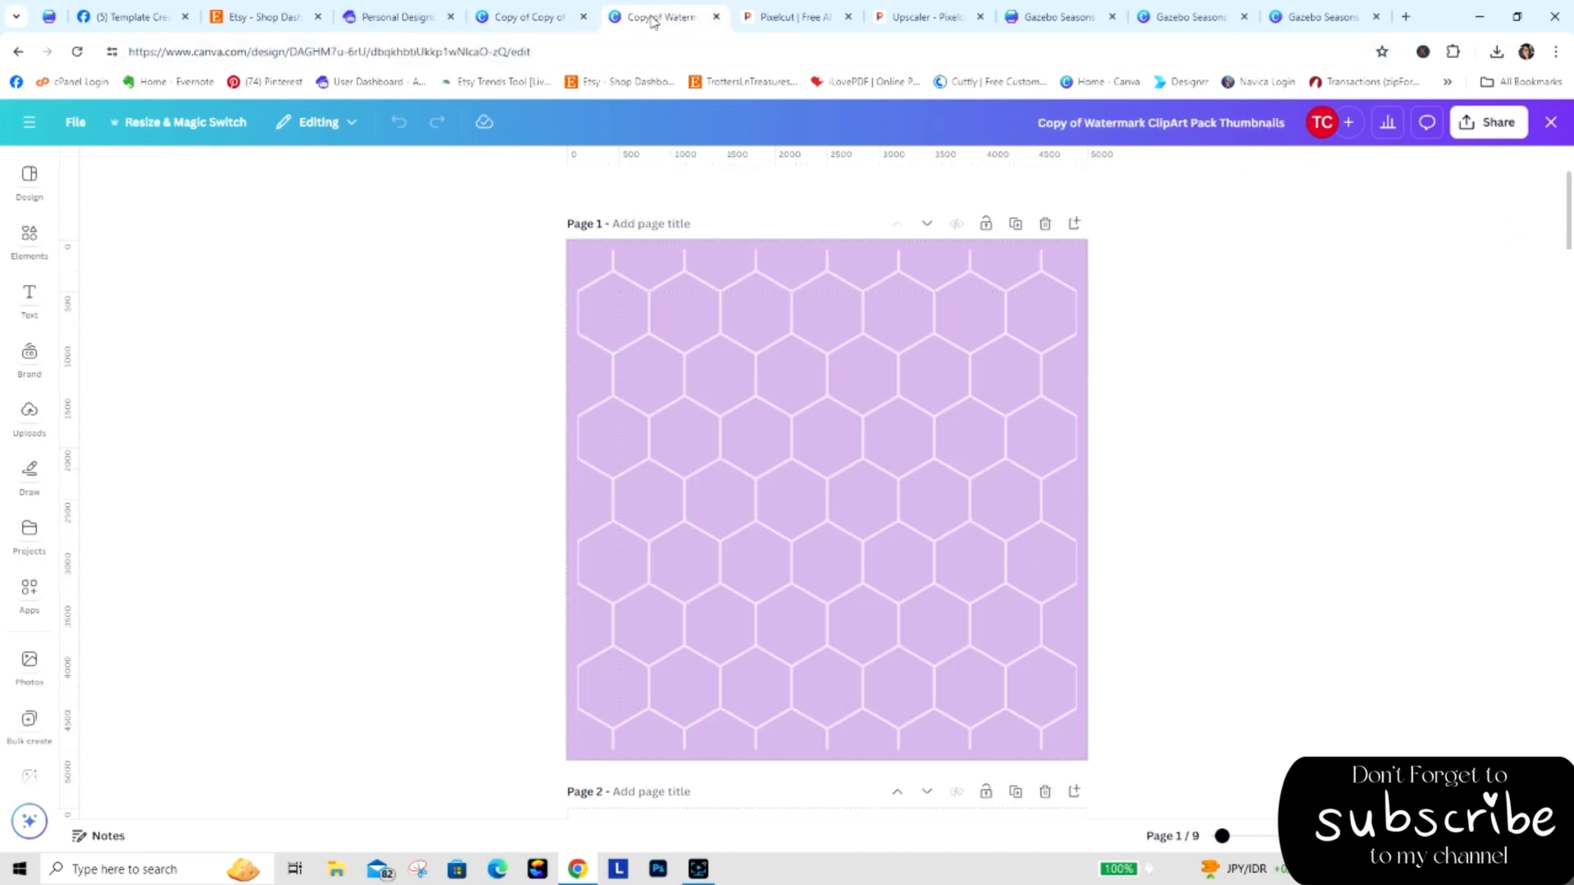
{"action": "left_click", "coordinate": [515, 19]}
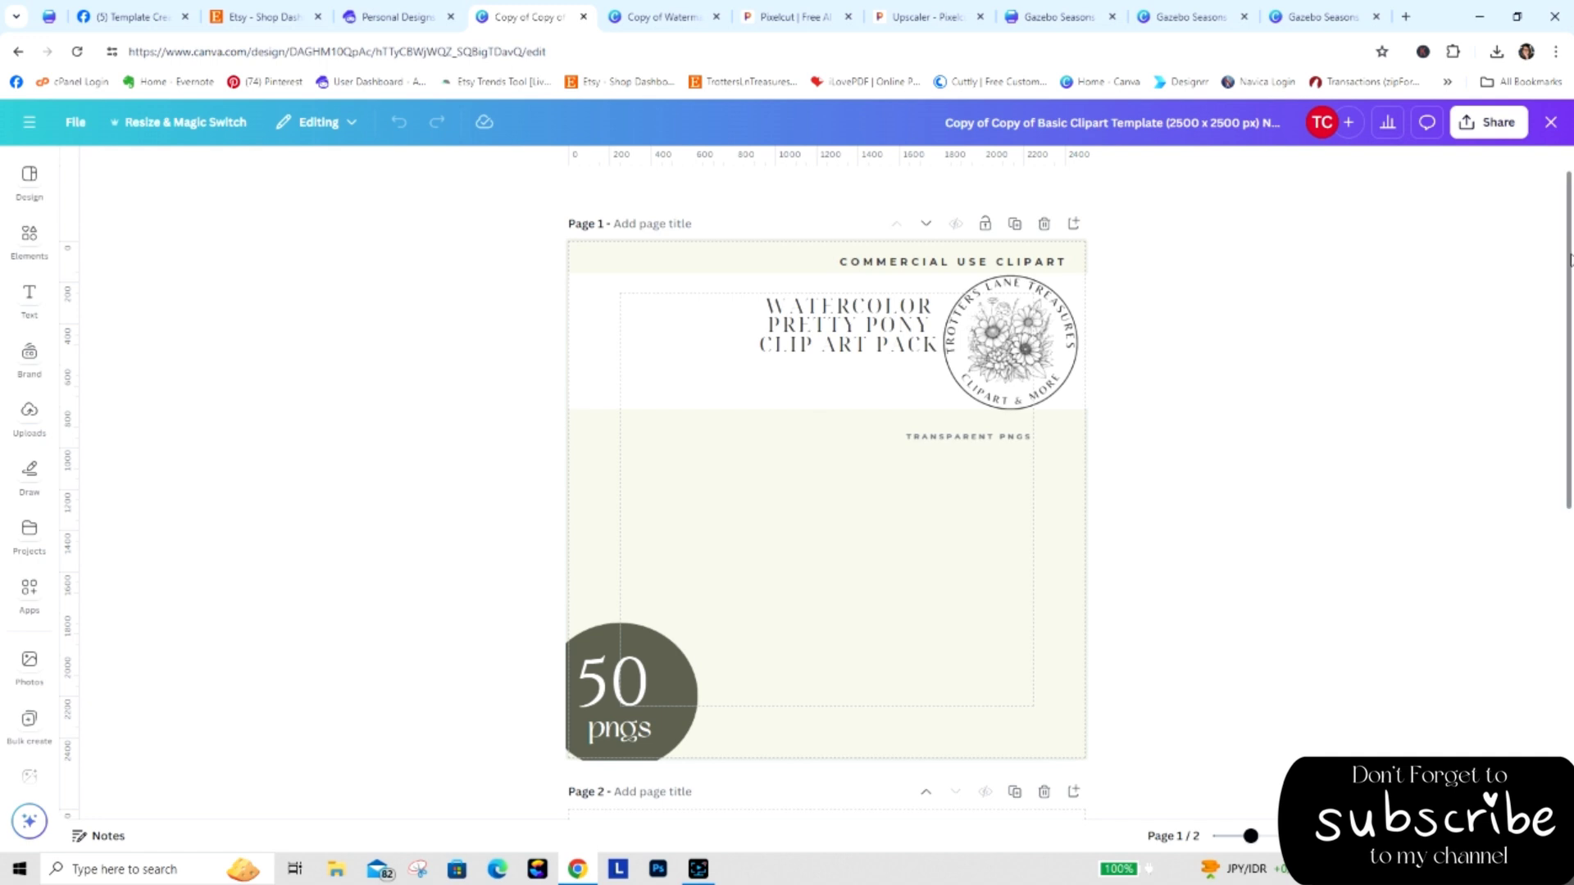
{"action": "left_click", "coordinate": [1159, 127]}
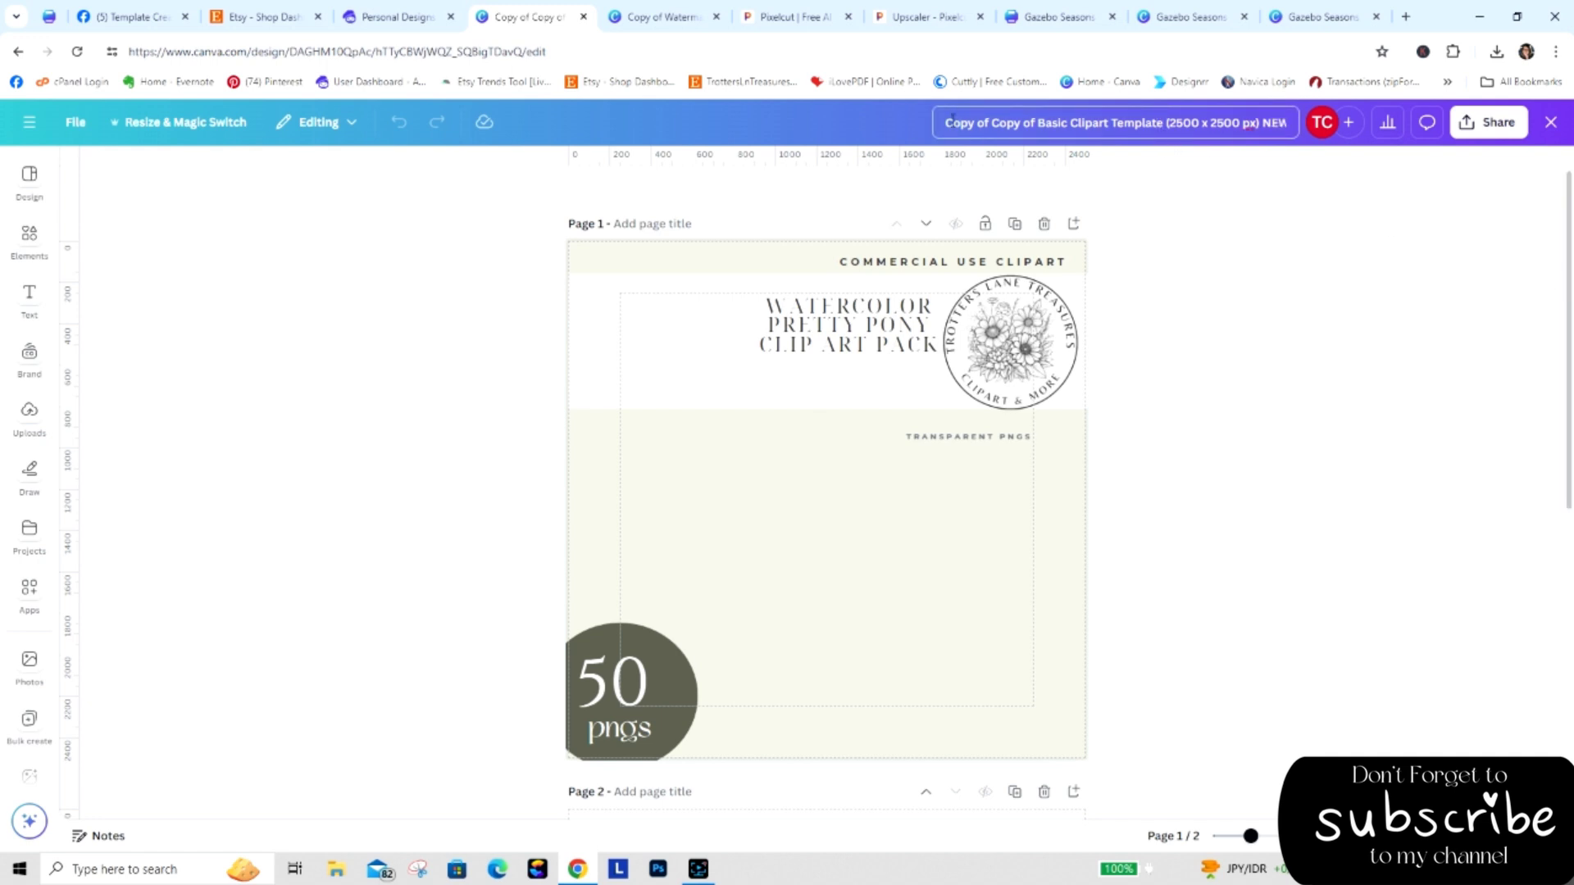
{"action": "left_click_drag", "start_coordinate": [944, 123], "coordinate": [1103, 127]}
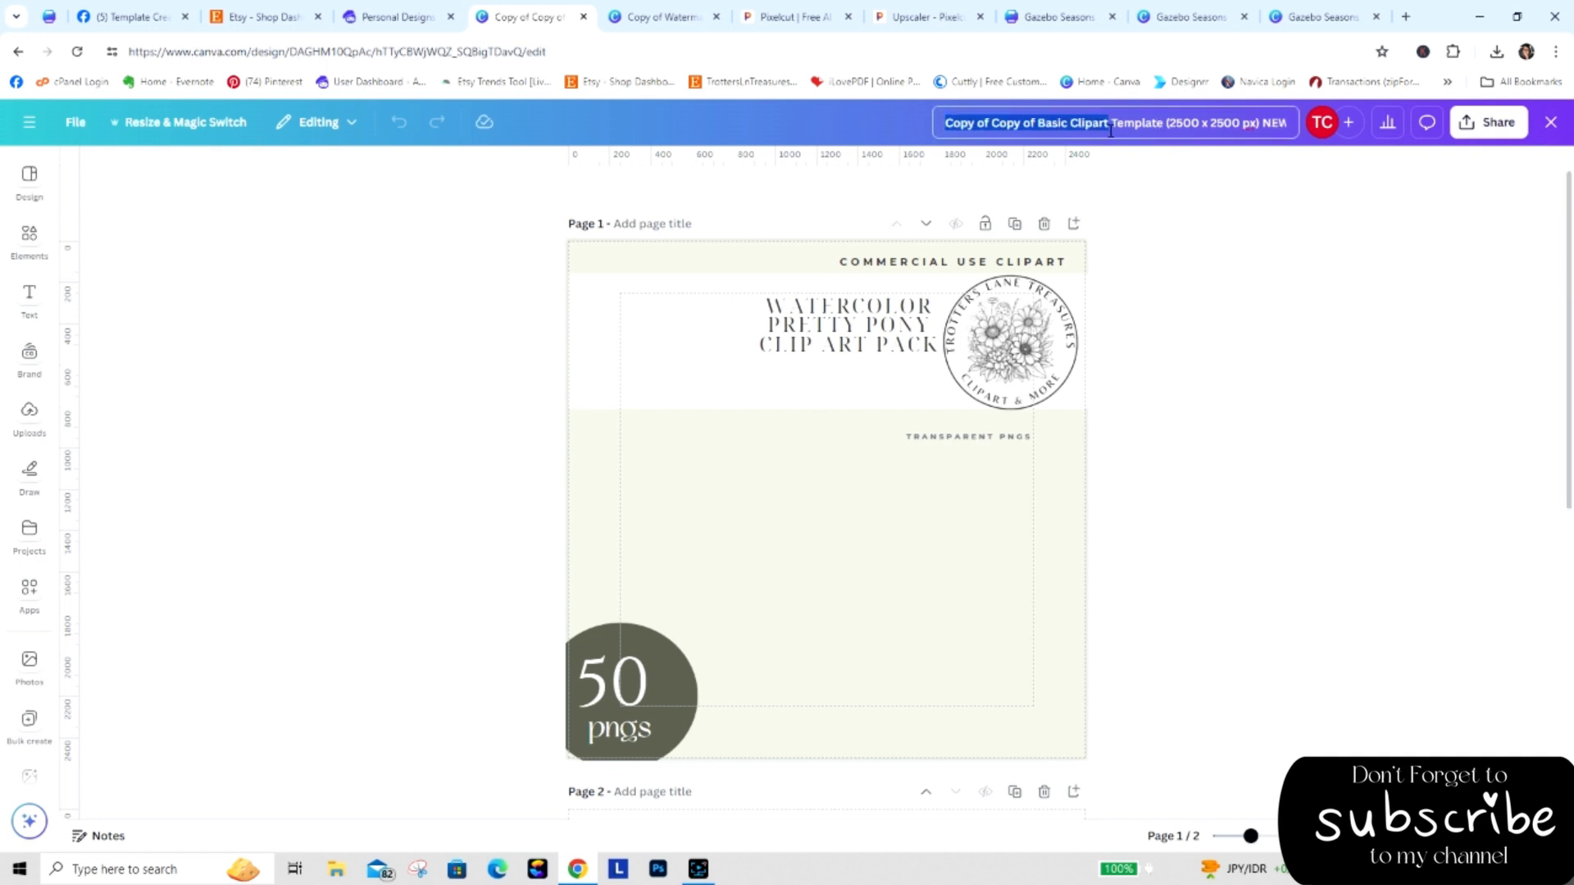
{"action": "type", "text": "Gazeb"}
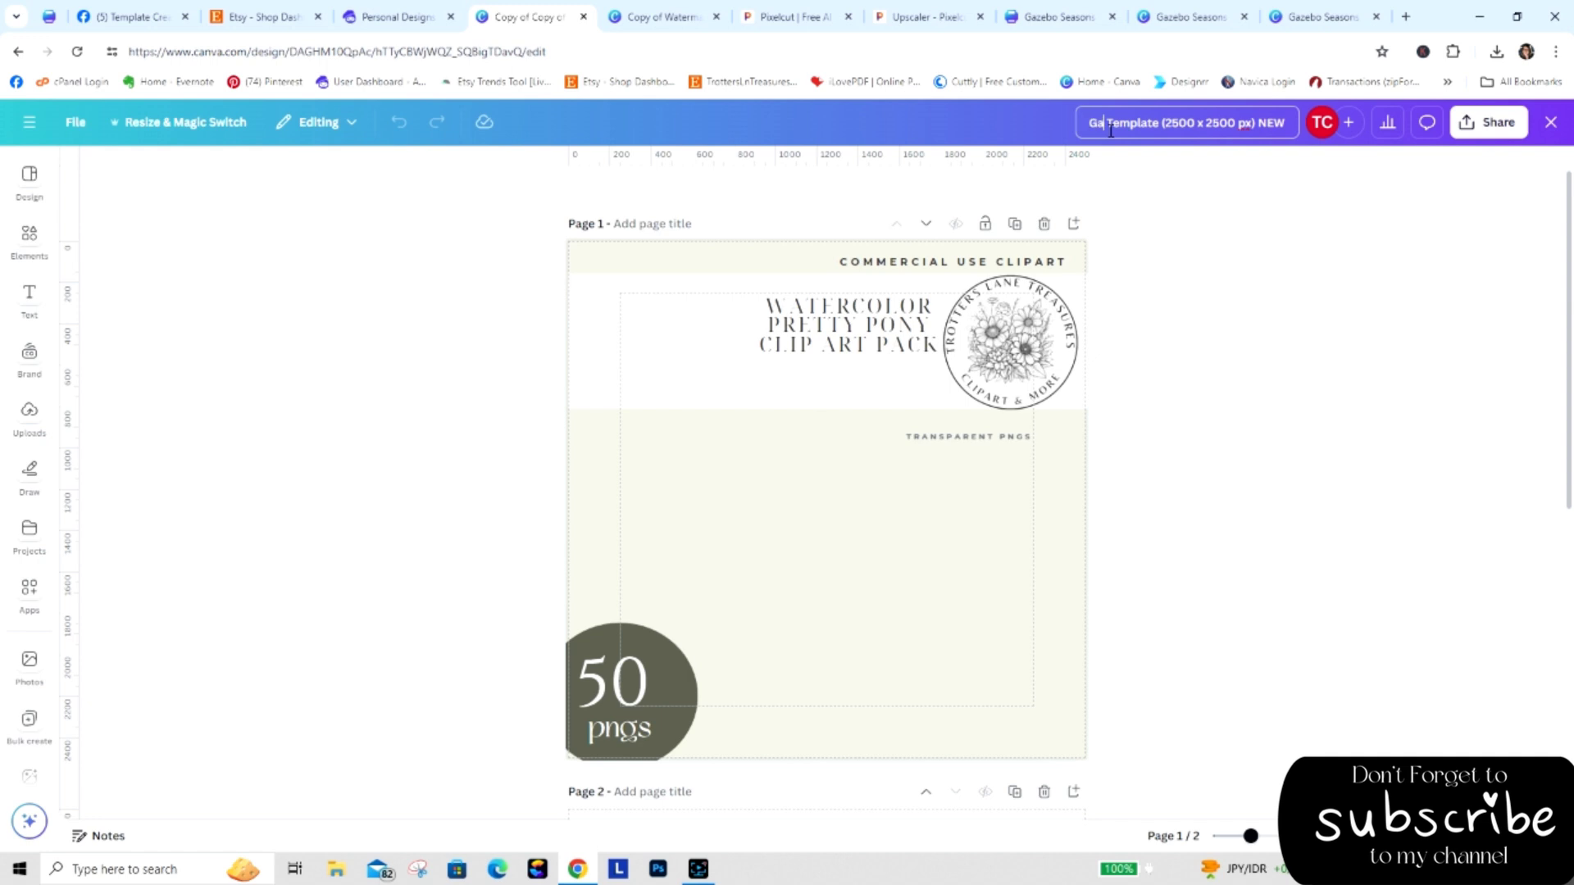
{"action": "type", "text": "o Seasons Art"}
{"action": "key", "text": "Return"}
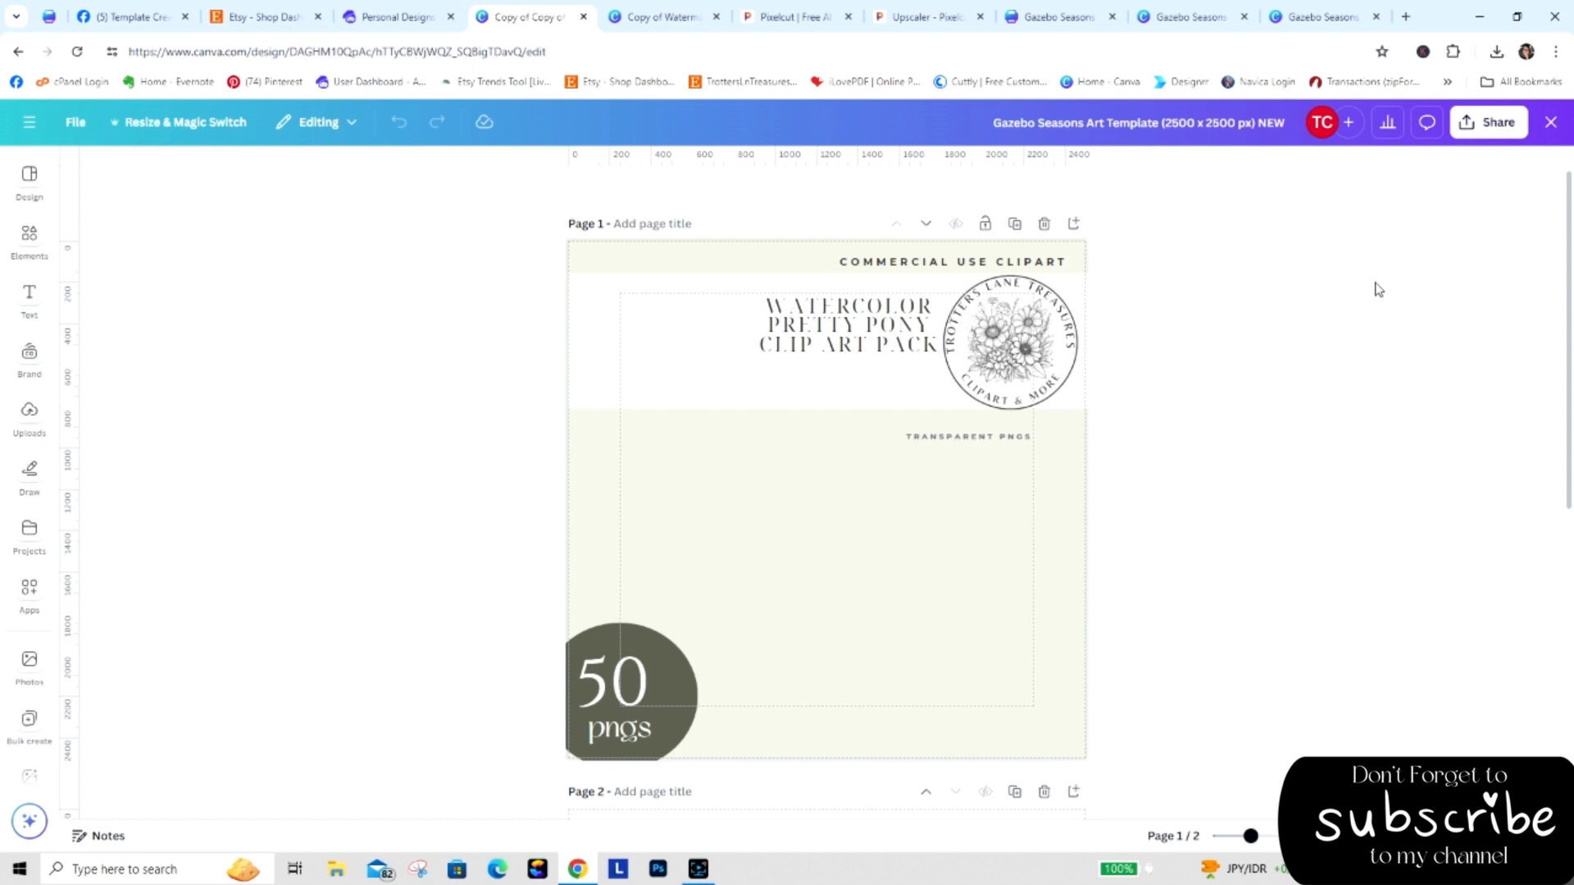
Go to the blank page 2 of the template and open the Gazebo Seasons project folder inside the editor.
{"action": "left_click_drag", "start_coordinate": [1571, 316], "coordinate": [1571, 620]}
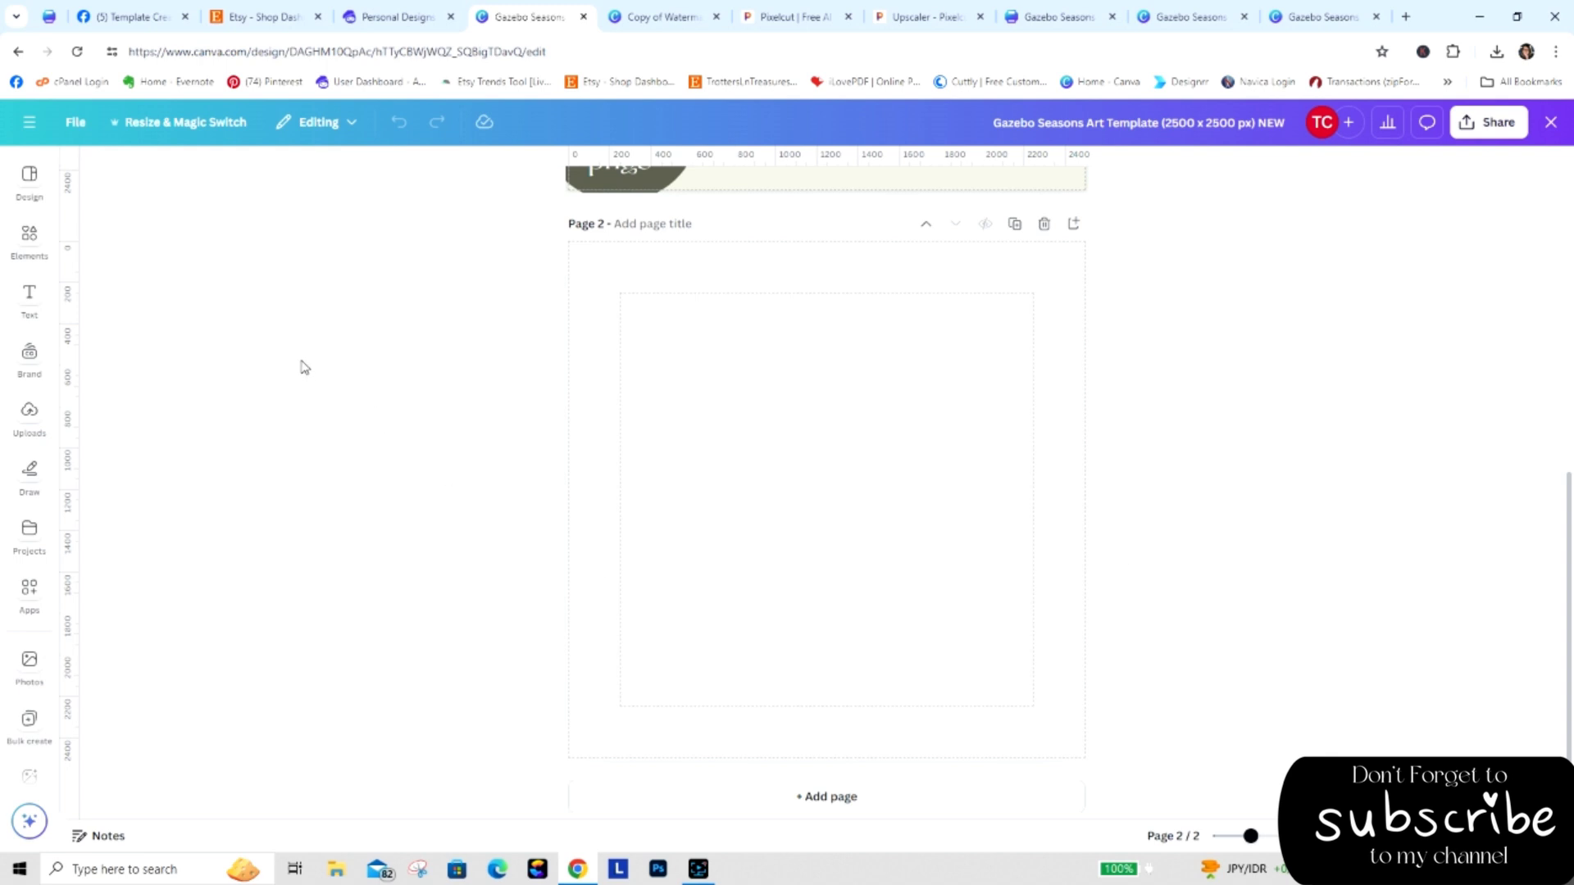
{"action": "left_click", "coordinate": [31, 416]}
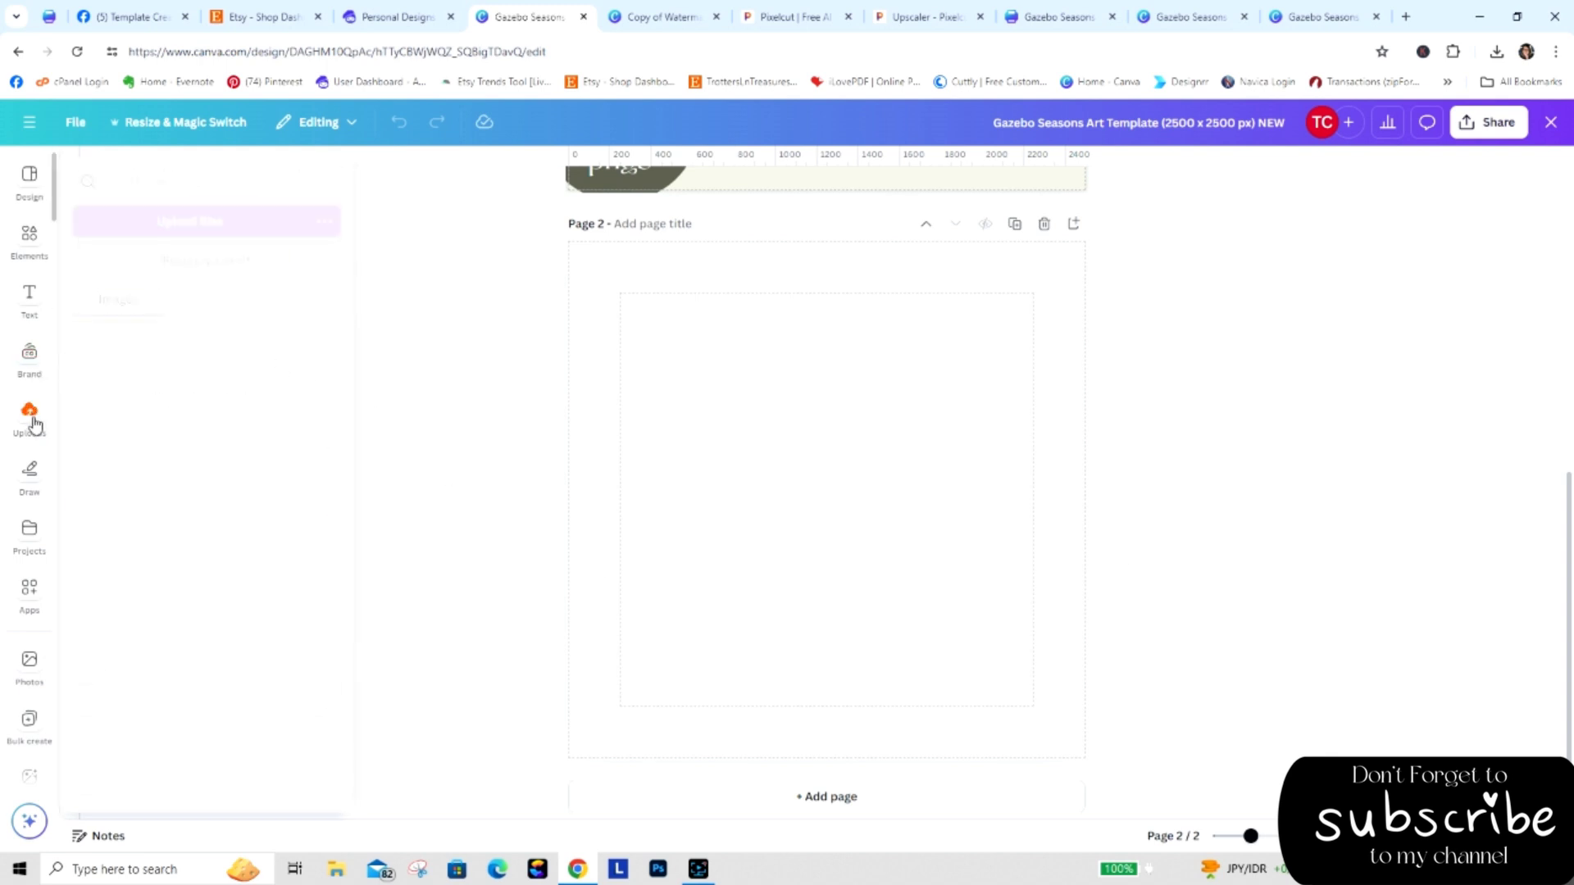
{"action": "left_click", "coordinate": [18, 305]}
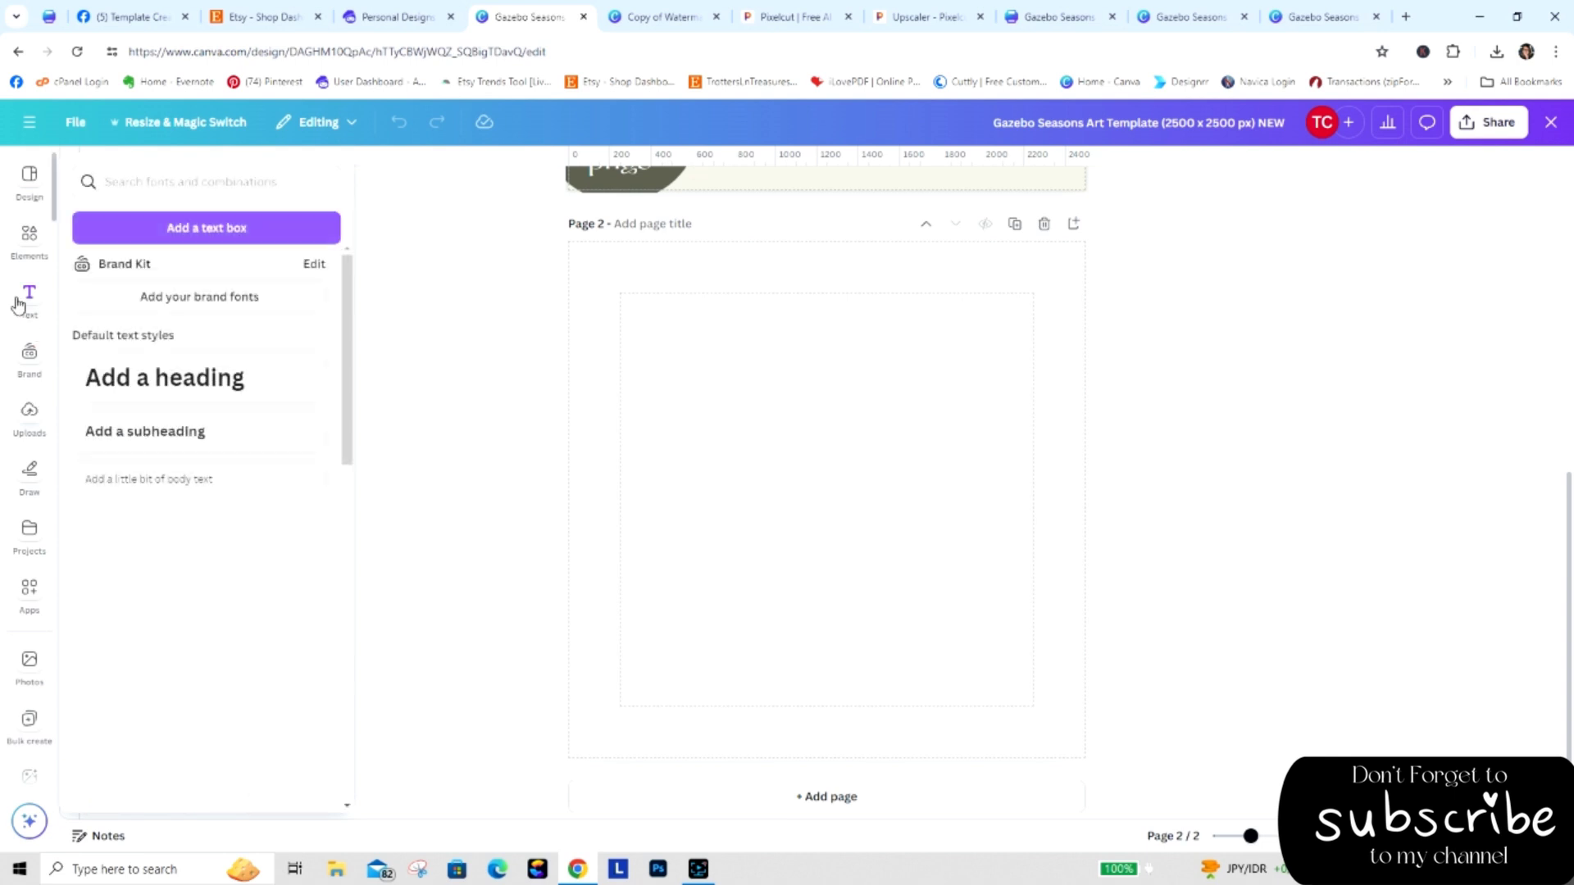
{"action": "left_click", "coordinate": [29, 532]}
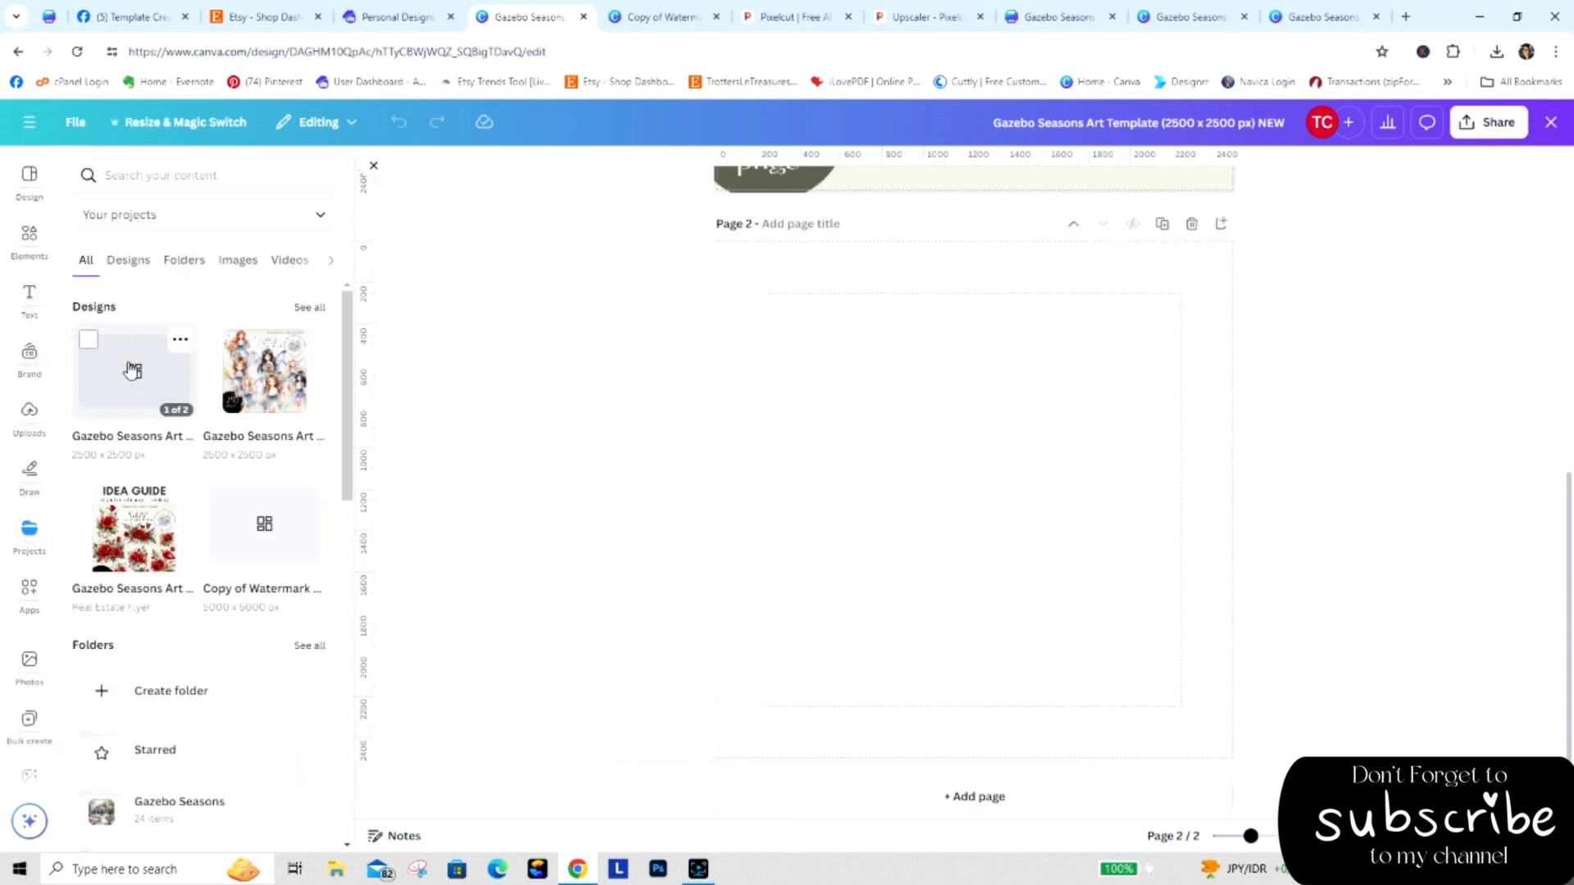
{"action": "left_click", "coordinate": [131, 373]}
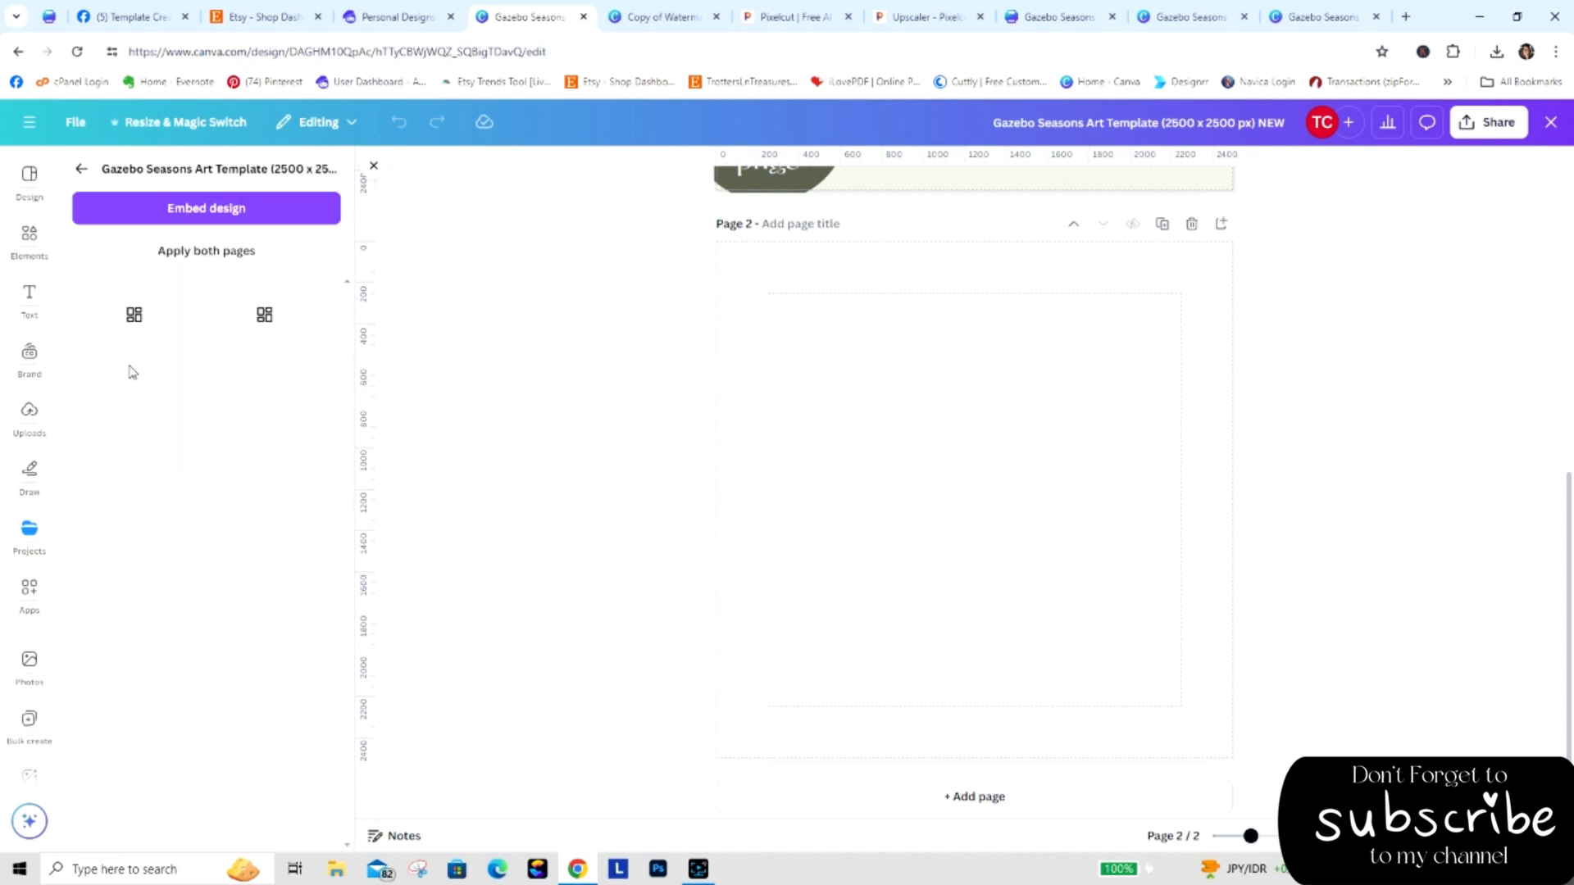
{"action": "left_click", "coordinate": [80, 169]}
{"action": "left_click", "coordinate": [185, 261]}
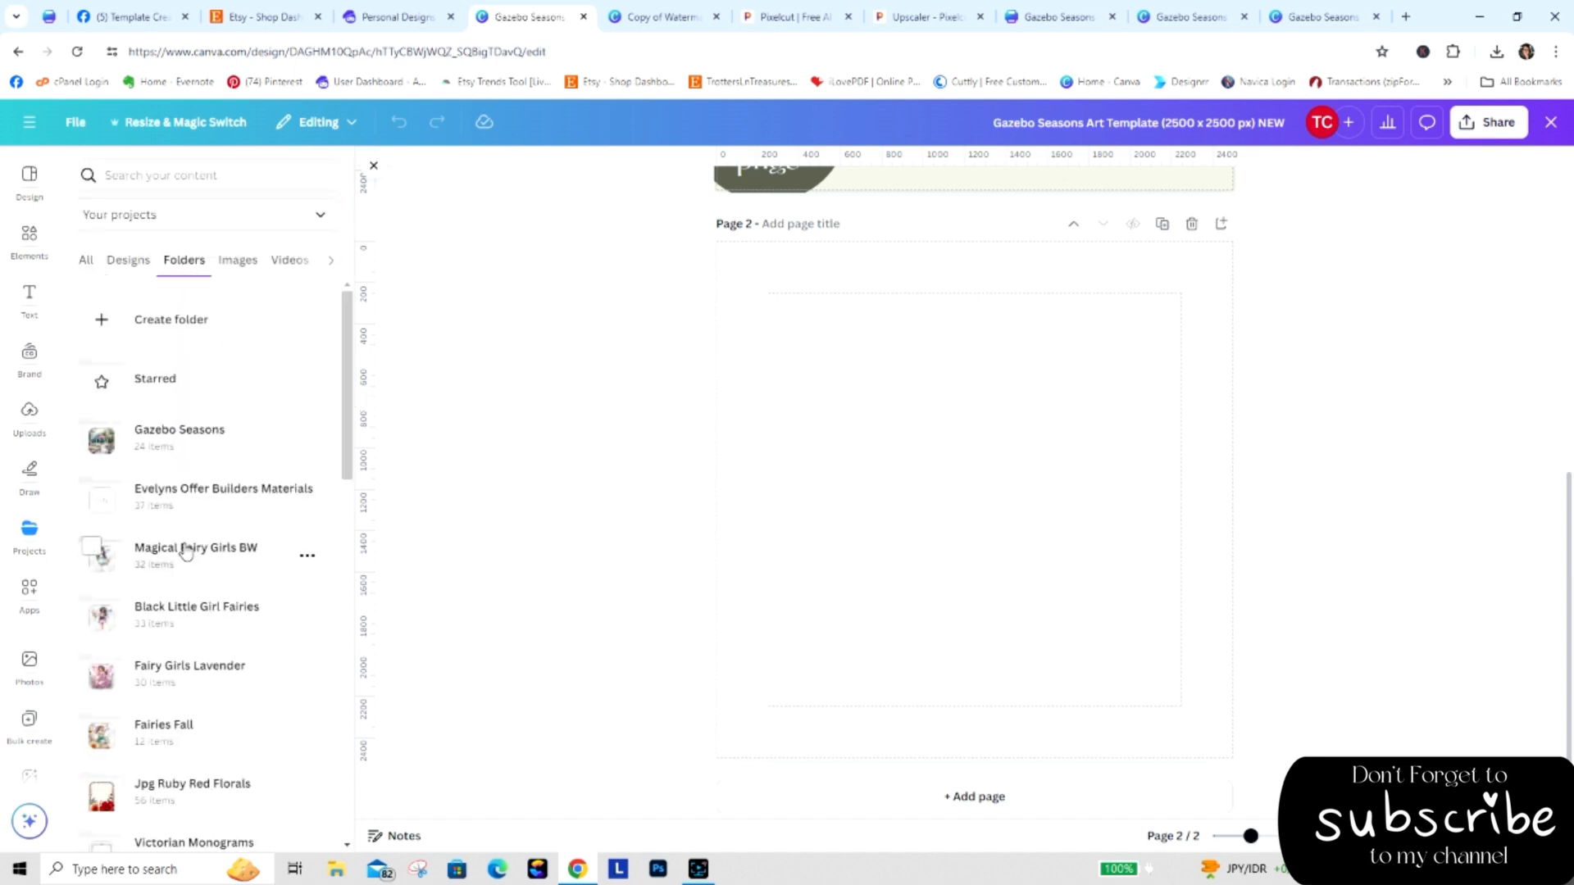
{"action": "left_click", "coordinate": [189, 448]}
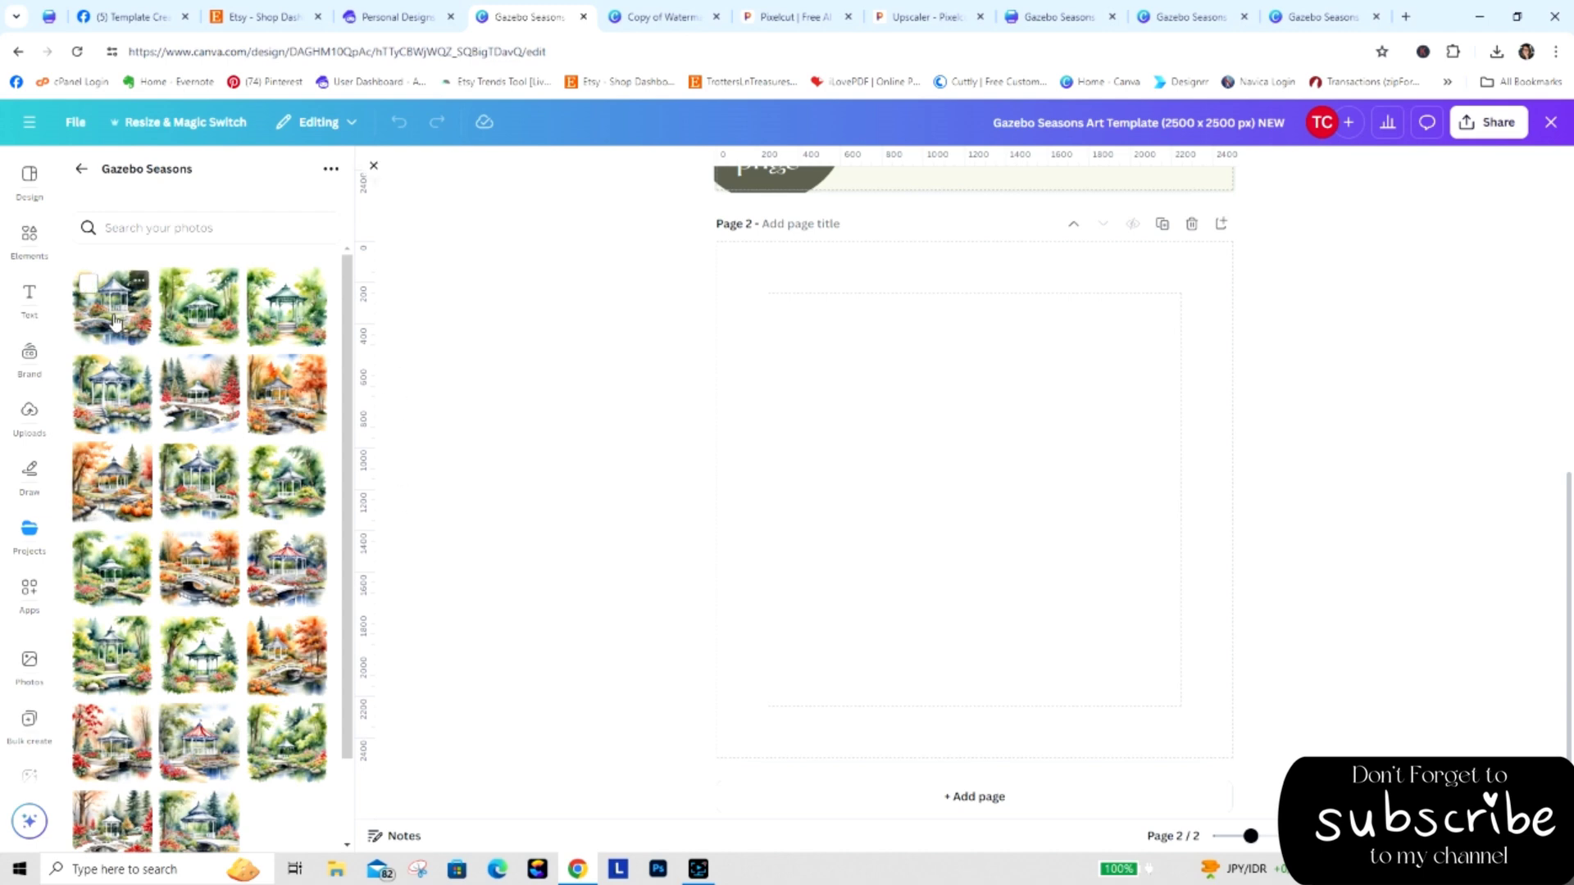
Place the folder's first gazebo image, with the stone bridge over a pond, on page 2 and copy it.
{"action": "left_click_drag", "start_coordinate": [116, 323], "coordinate": [752, 369]}
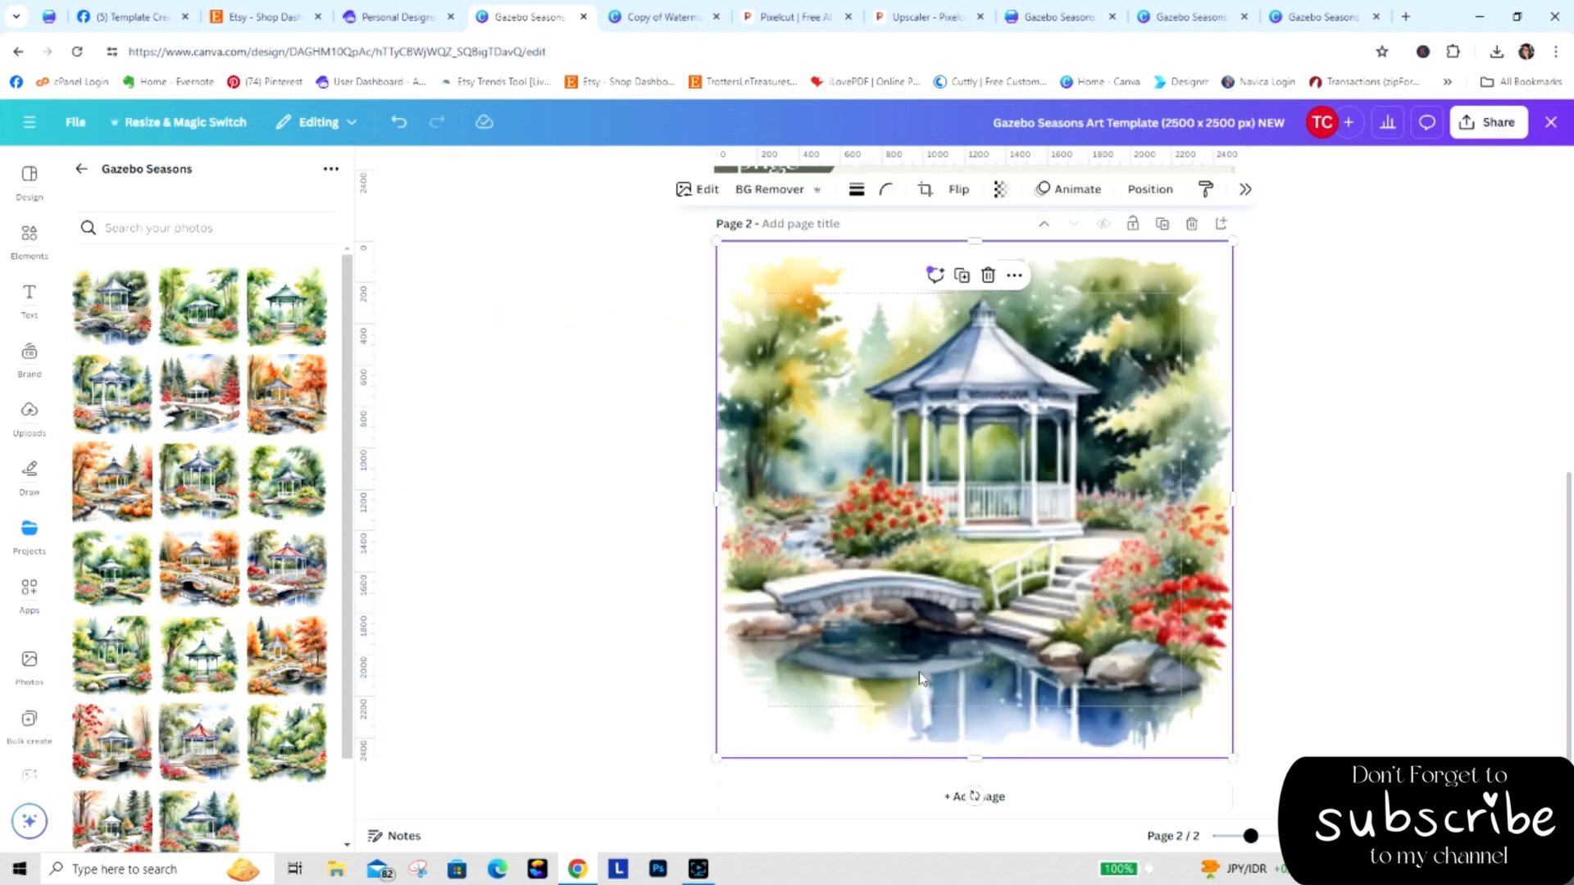
{"action": "right_click", "coordinate": [956, 451]}
{"action": "left_click", "coordinate": [1008, 436]}
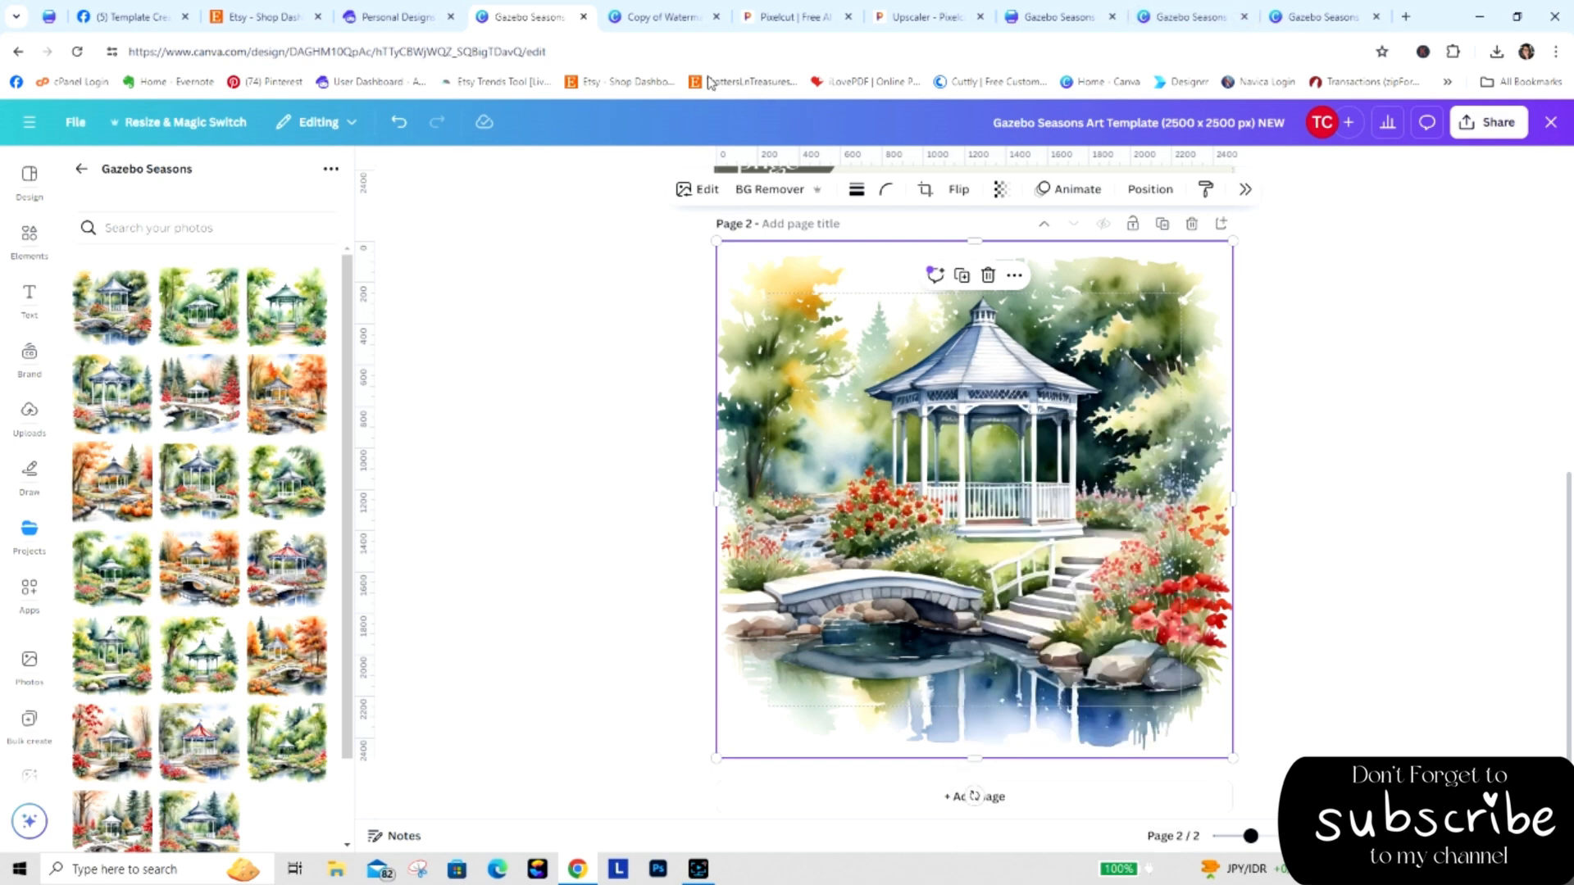
Switch to the watermark thumbnails design and paste the copied stone-bridge gazebo image into page 2's first grid frame.
{"action": "left_click", "coordinate": [656, 18]}
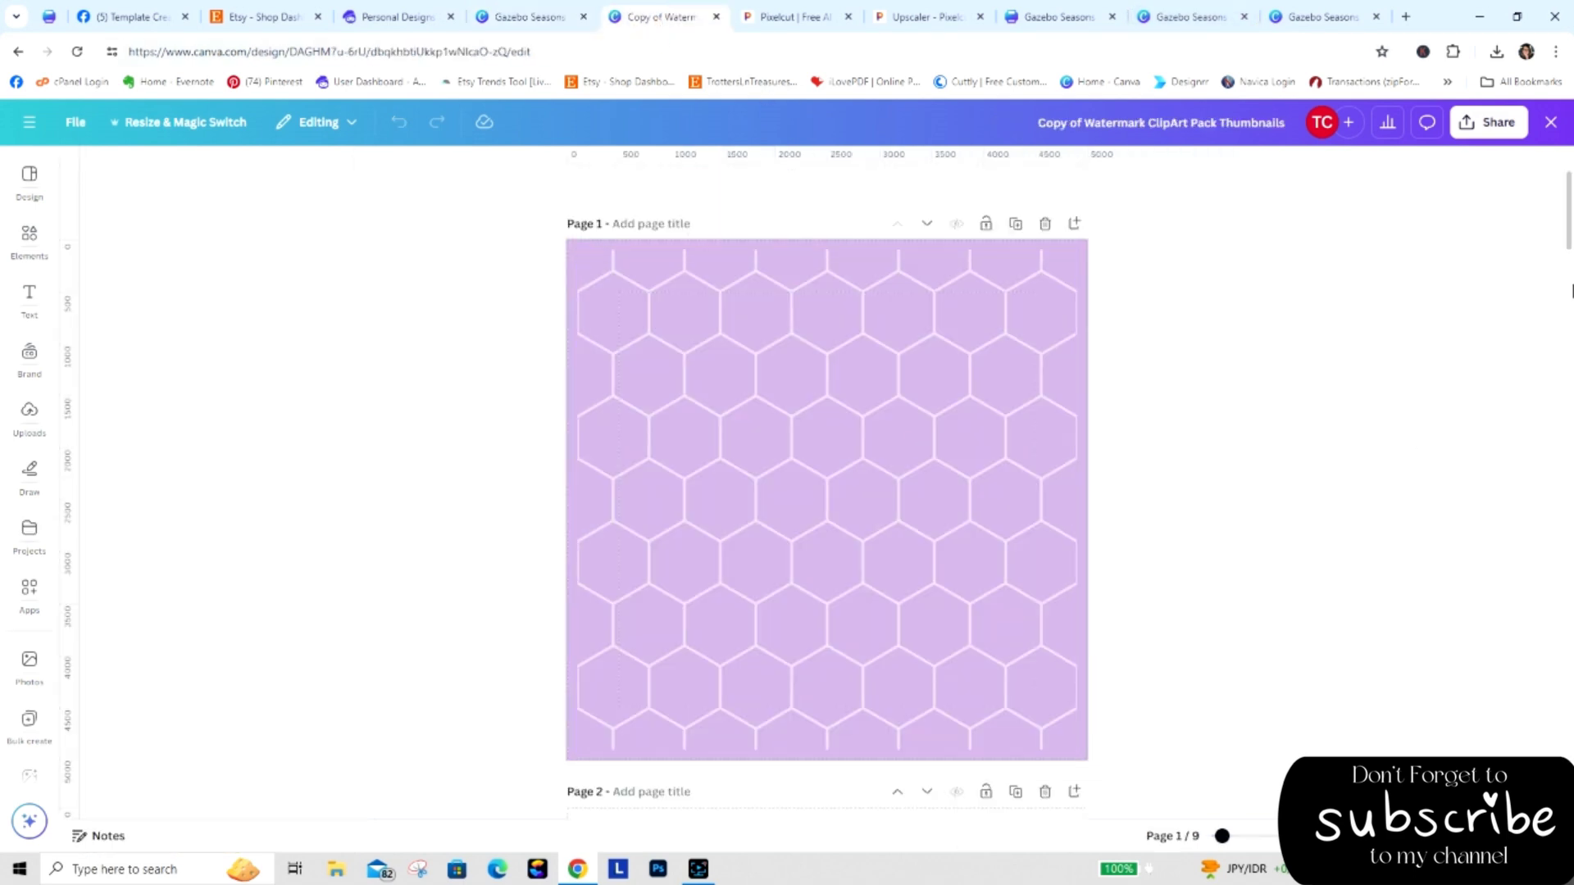
{"action": "scroll", "coordinate": [1570, 227], "scroll_direction": "down", "scroll_amount": 7}
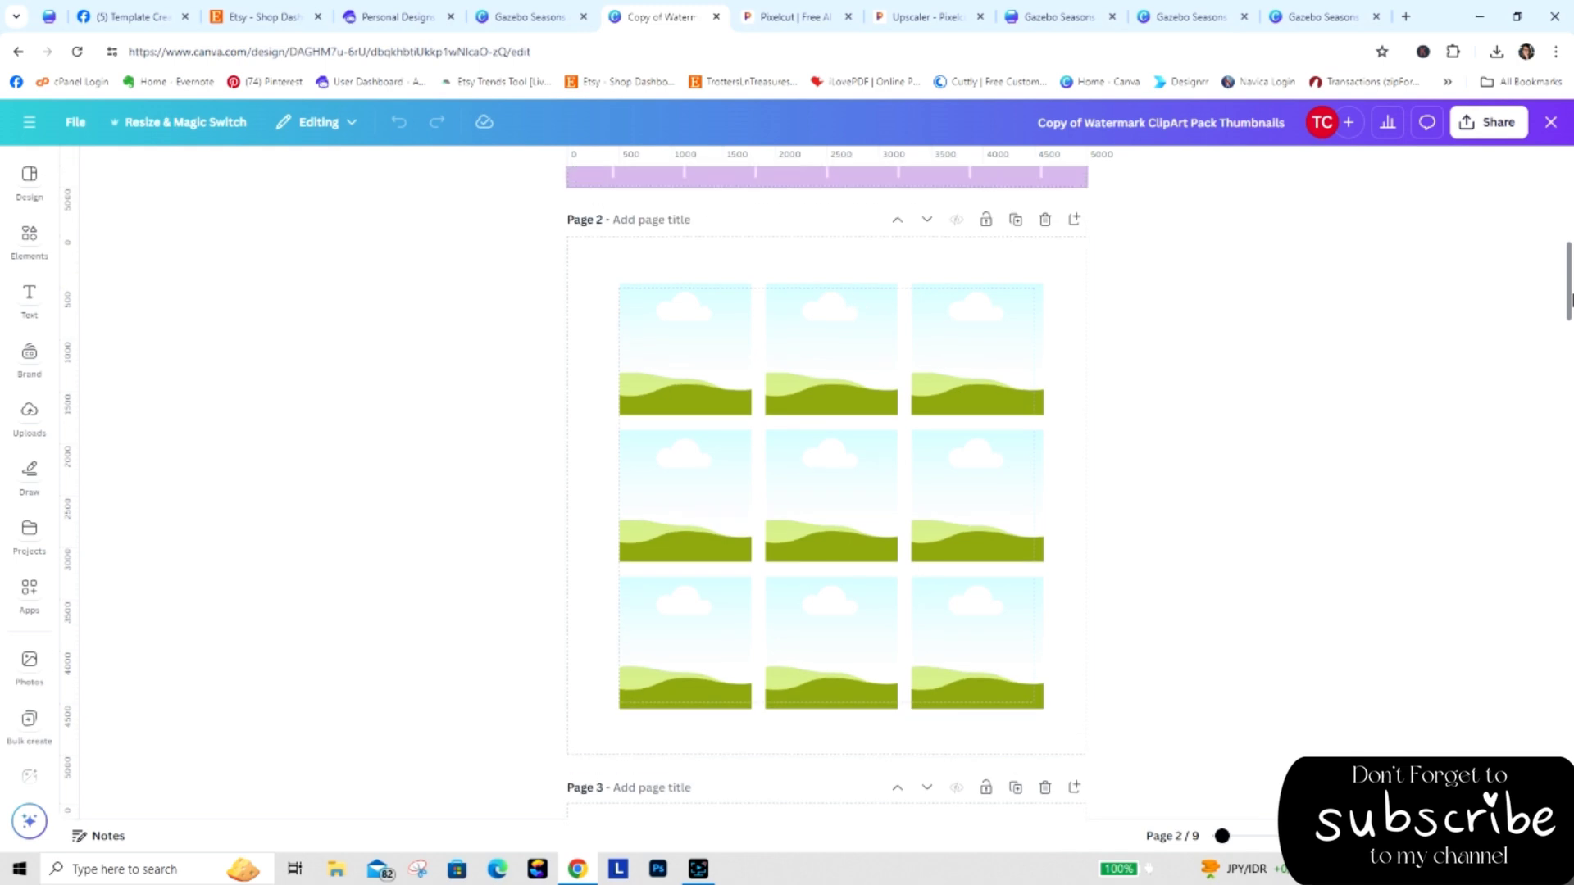
{"action": "right_click", "coordinate": [691, 323]}
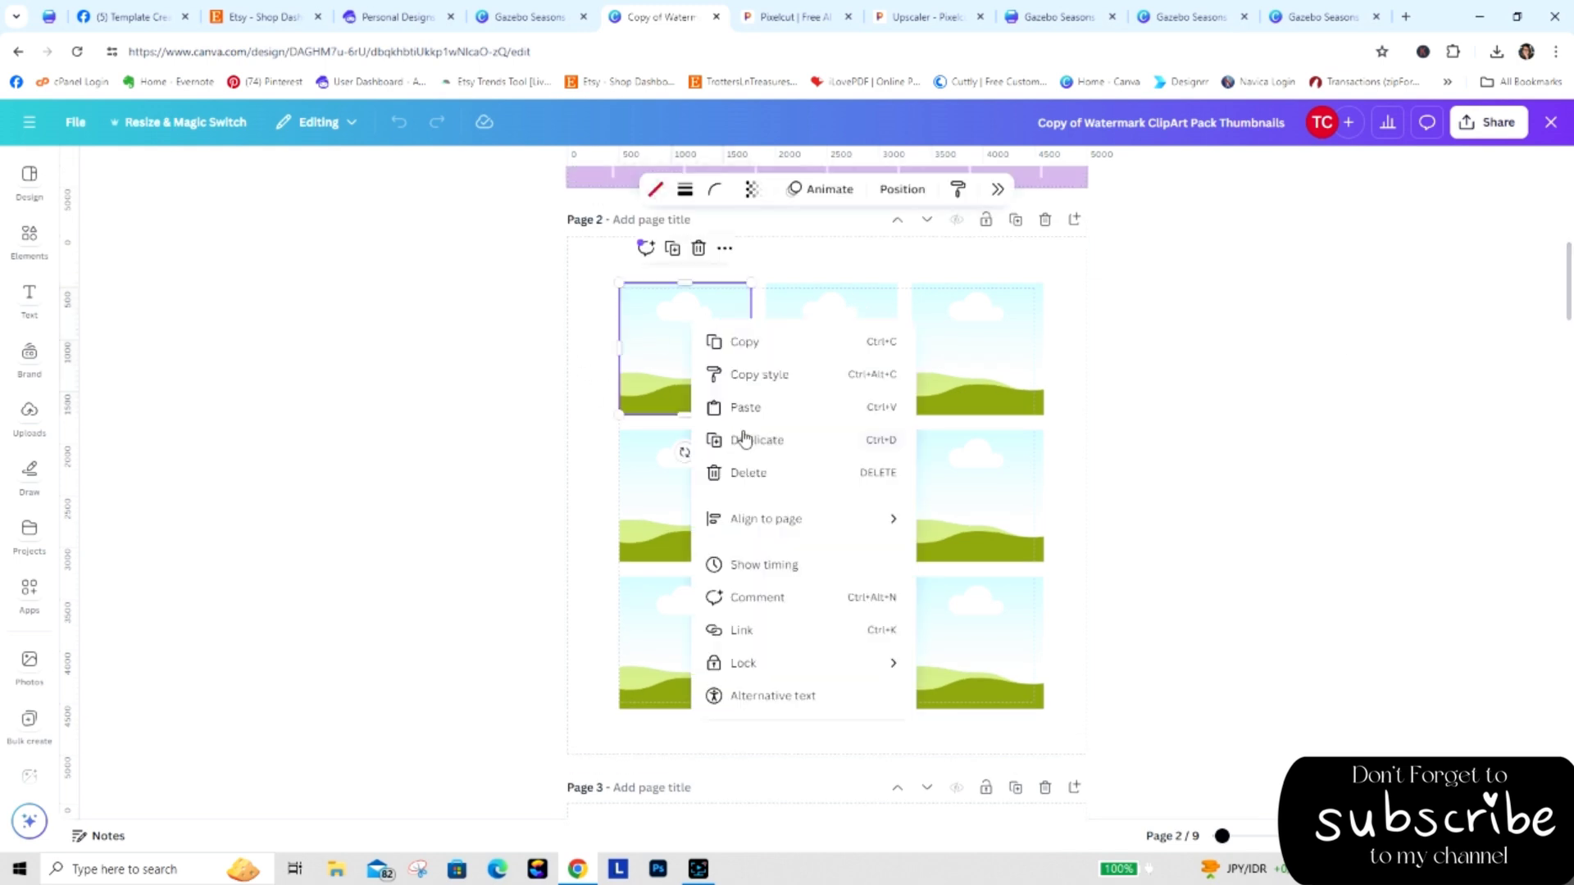
{"action": "left_click", "coordinate": [744, 414]}
{"action": "key", "text": "ctrl+v"}
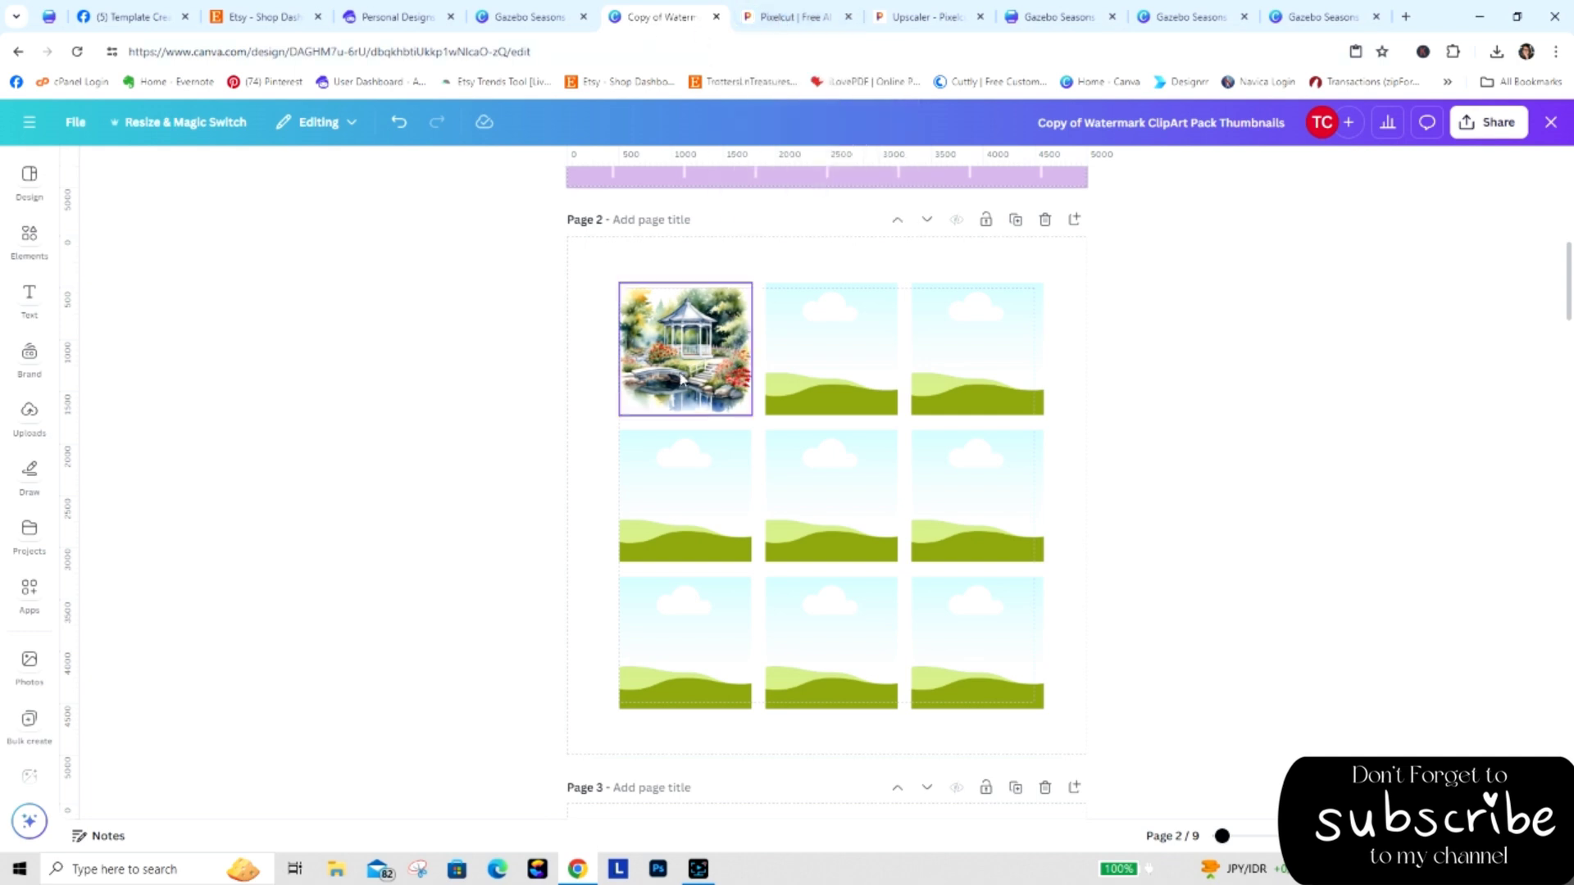
Add page 3 to the Gazebo Seasons Art Template, fill it with the folder's second gazebo image, and copy that image.
{"action": "left_click", "coordinate": [529, 16]}
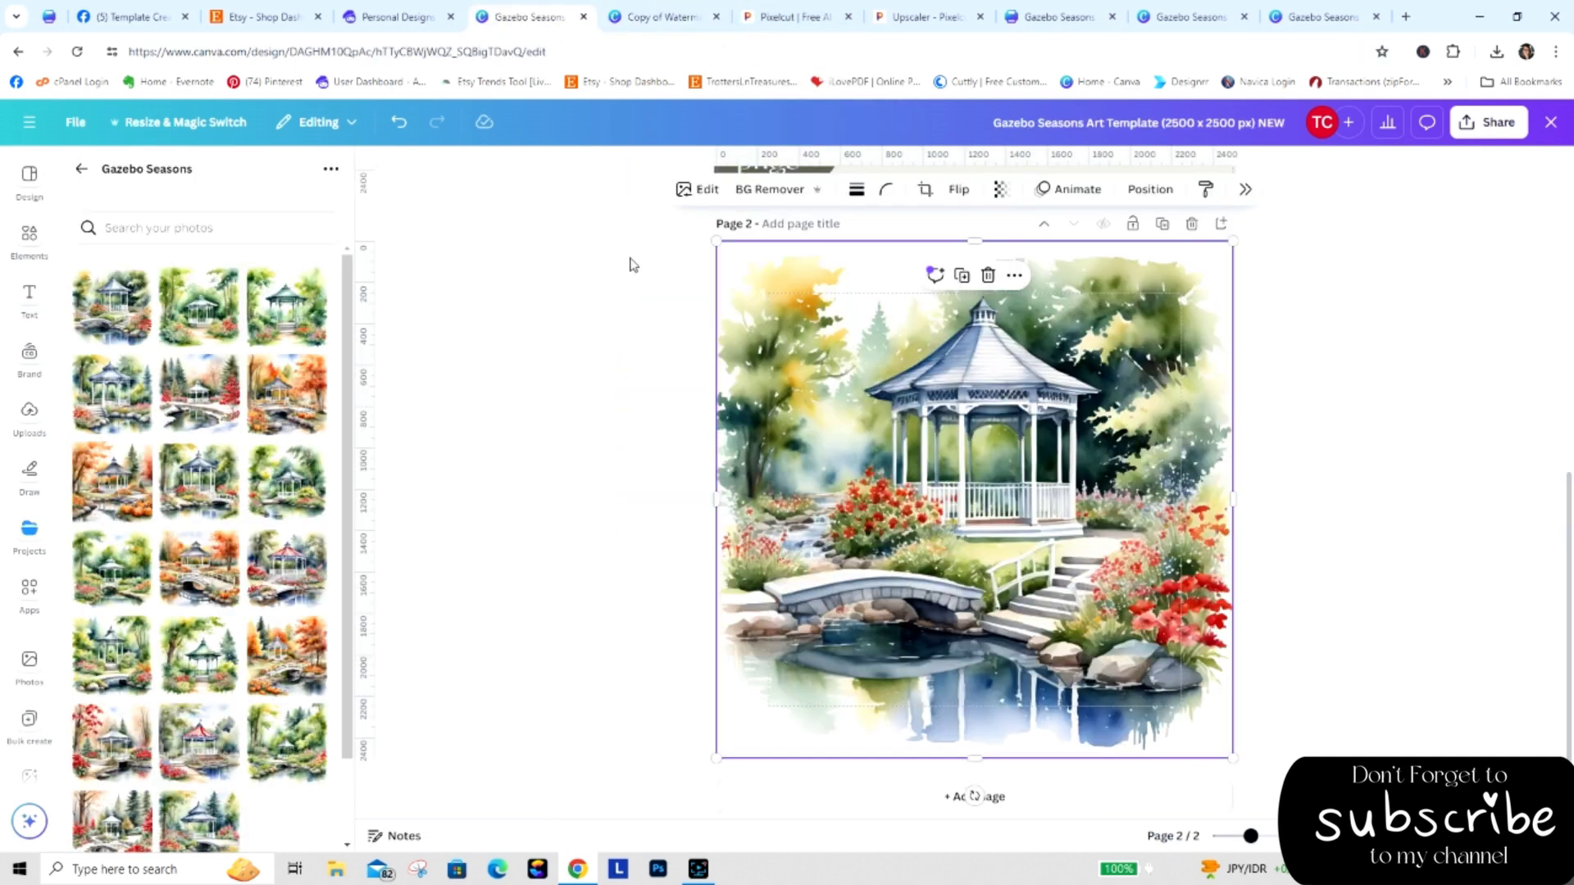
{"action": "left_click", "coordinate": [996, 797]}
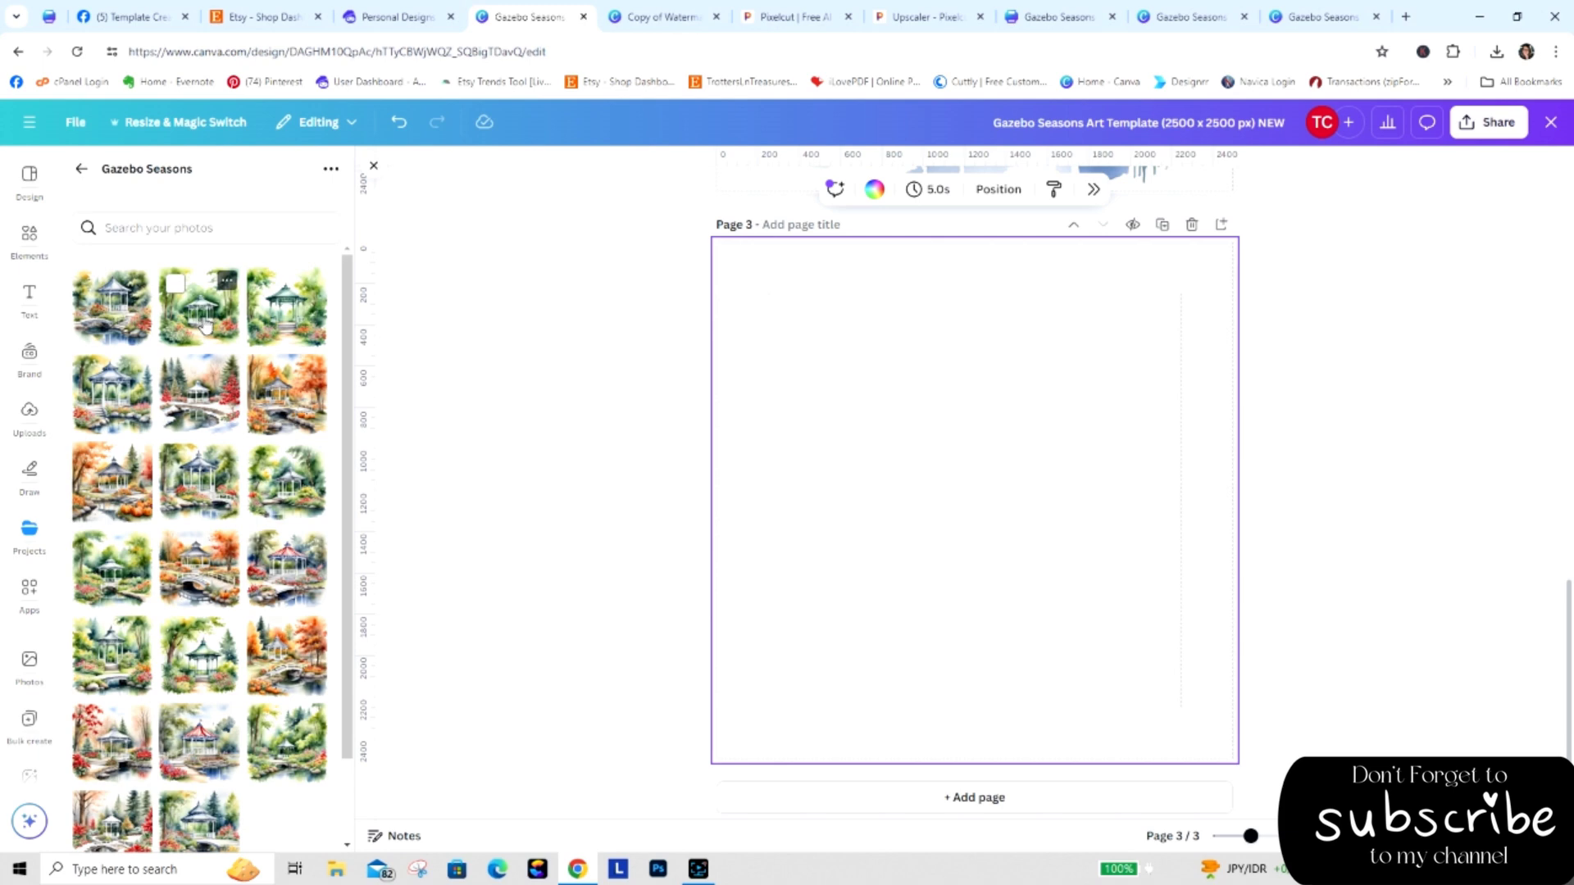
{"action": "left_click_drag", "start_coordinate": [205, 325], "coordinate": [860, 390]}
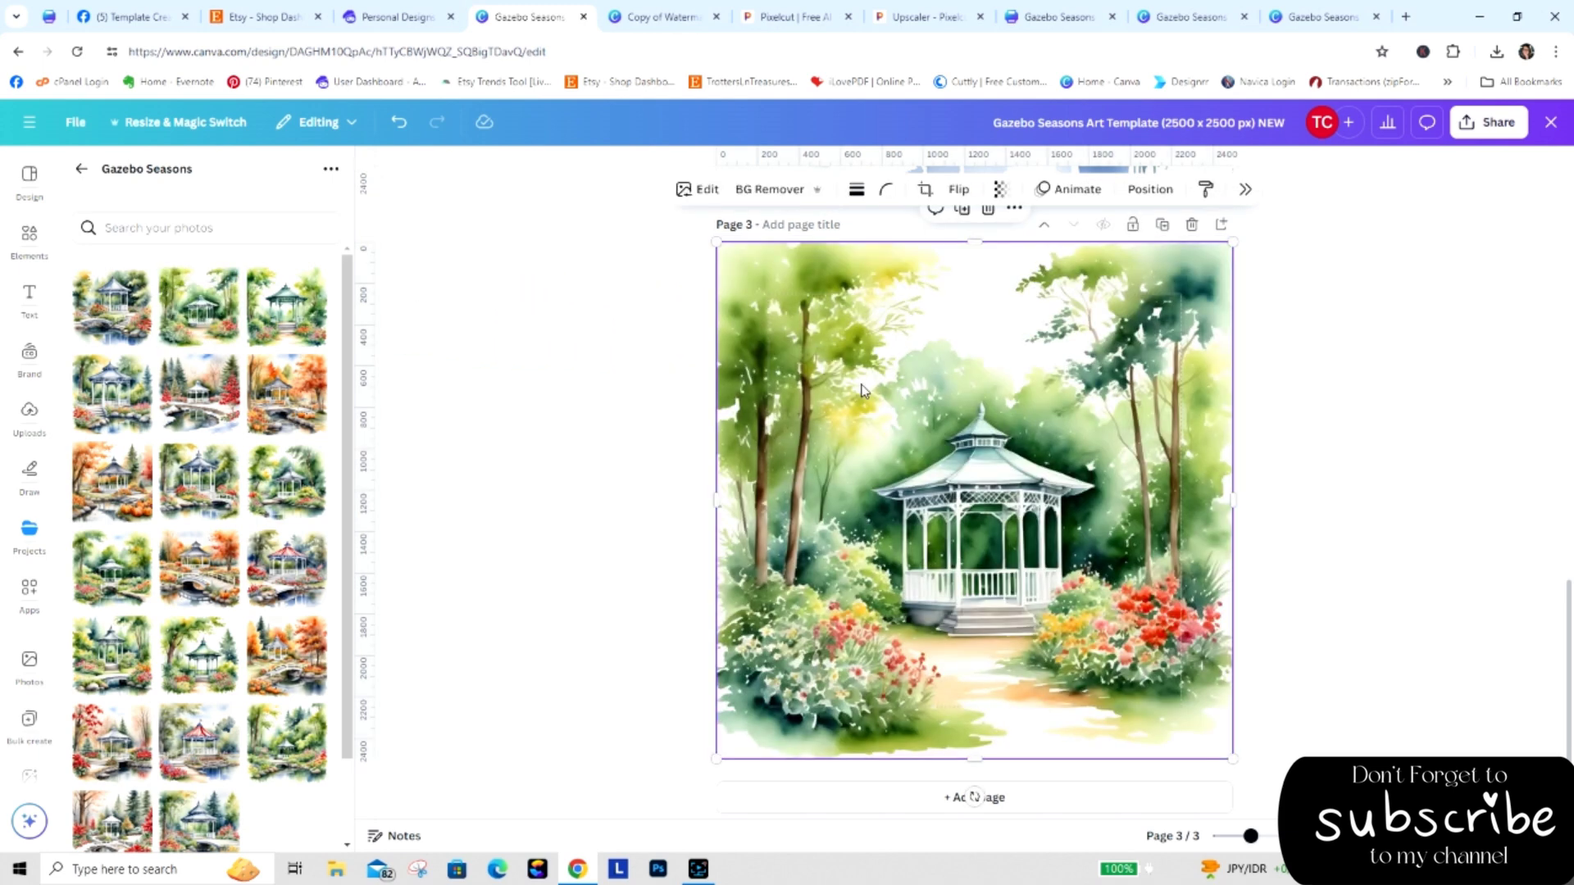
{"action": "right_click", "coordinate": [860, 390]}
{"action": "left_click", "coordinate": [906, 407]}
Paste the copied garden-path gazebo image into the top-row middle frame on page 2 of the watermark thumbnails design.
{"action": "left_click", "coordinate": [656, 17]}
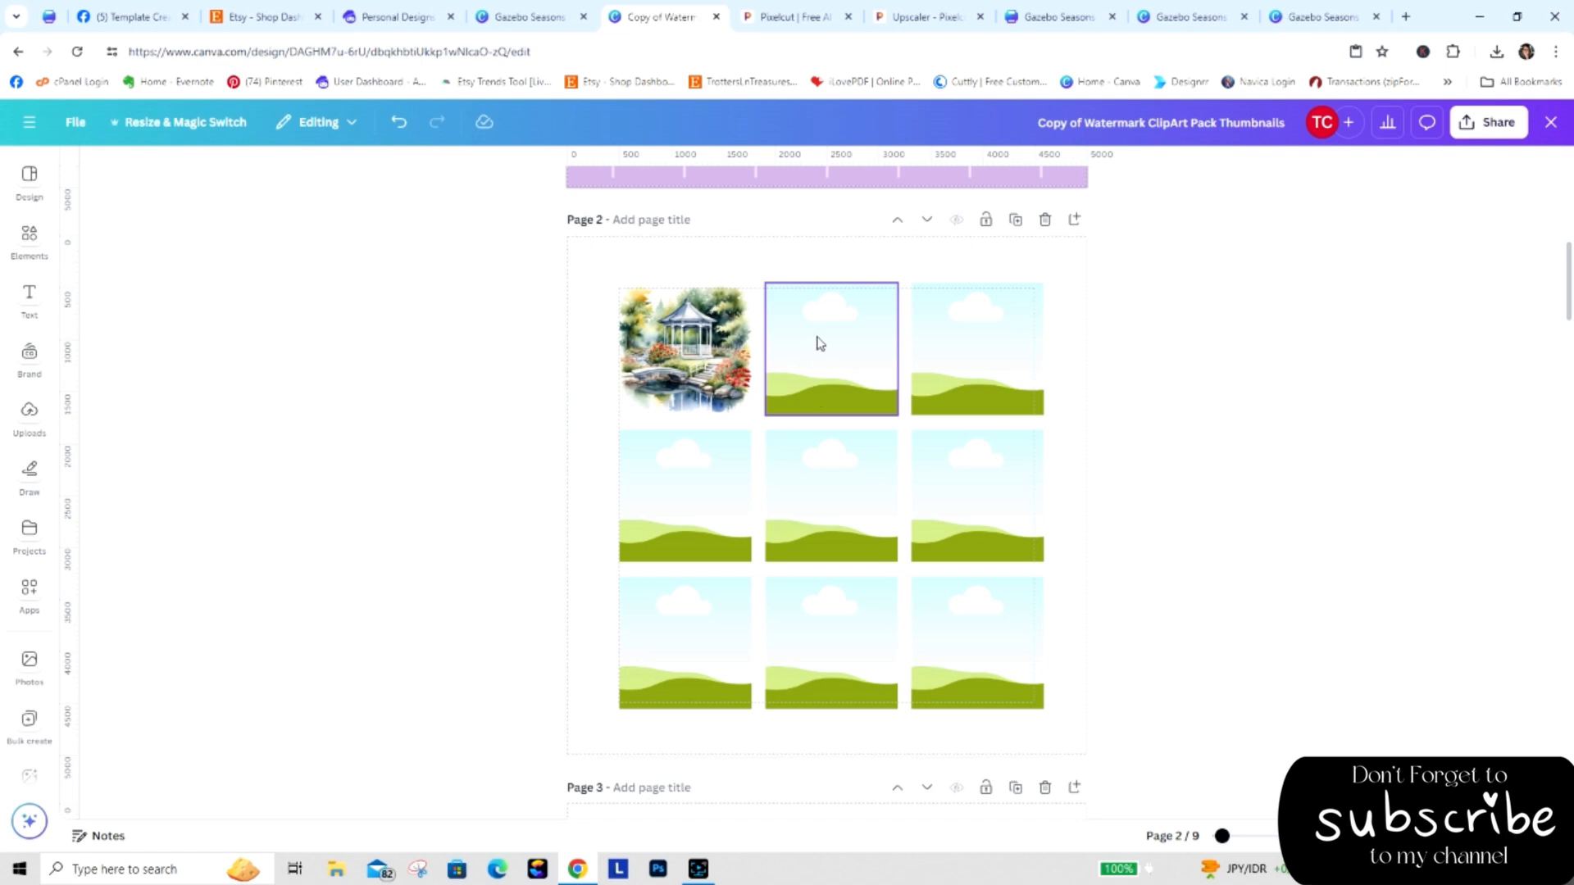
{"action": "right_click", "coordinate": [820, 343]}
{"action": "left_click", "coordinate": [872, 429]}
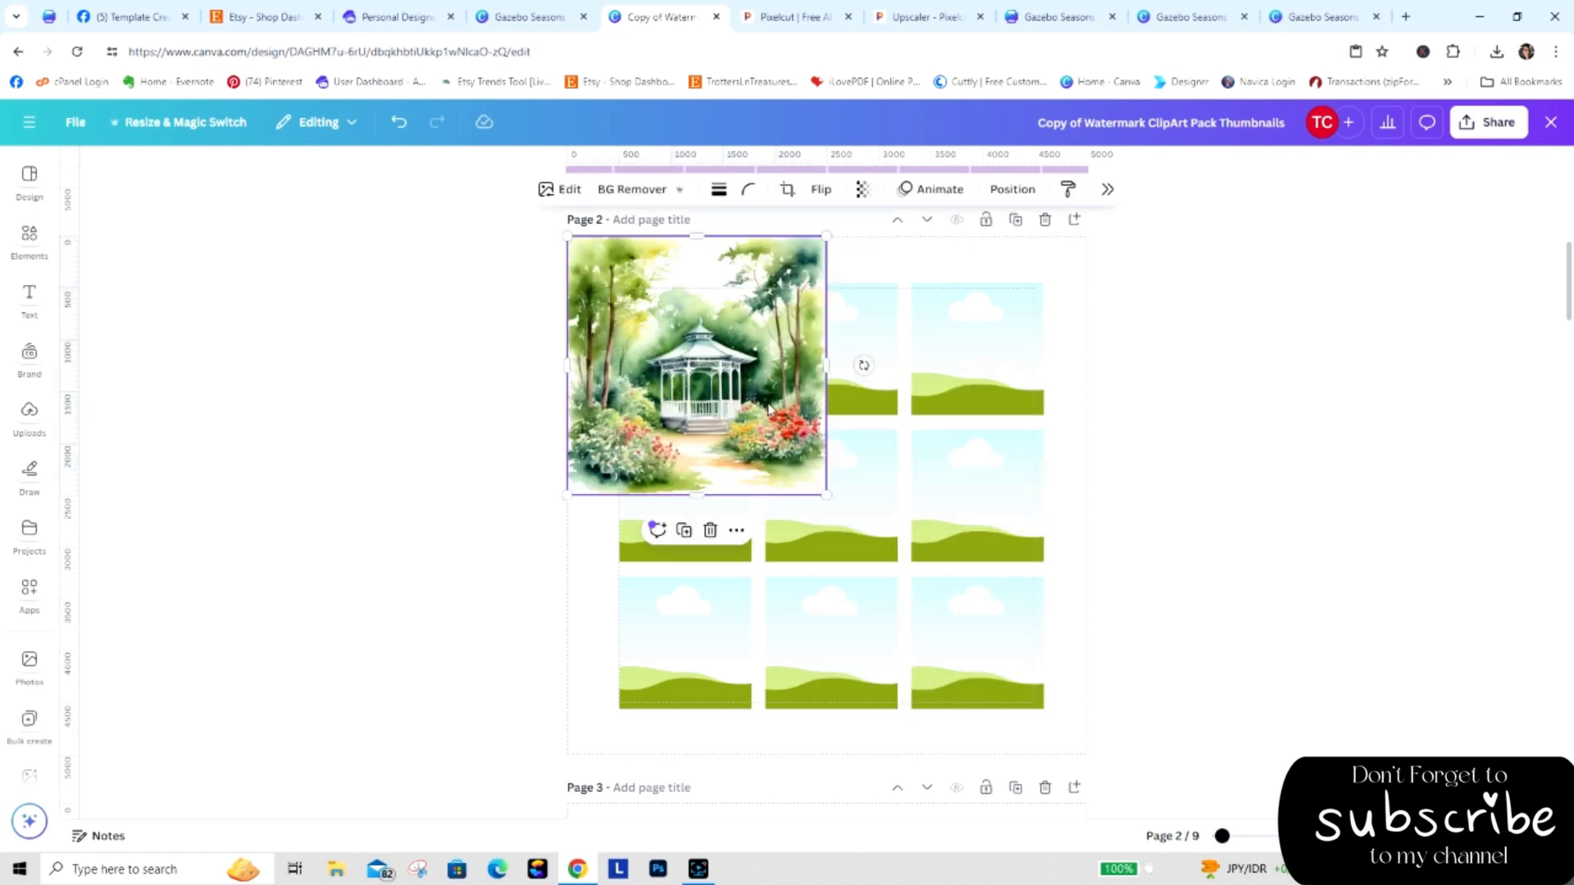
{"action": "left_click_drag", "start_coordinate": [770, 407], "coordinate": [828, 352]}
Add page 4 to the Gazebo Seasons Art Template, fill it with the folder's third image, the green gazebo, and copy it.
{"action": "left_click", "coordinate": [528, 16]}
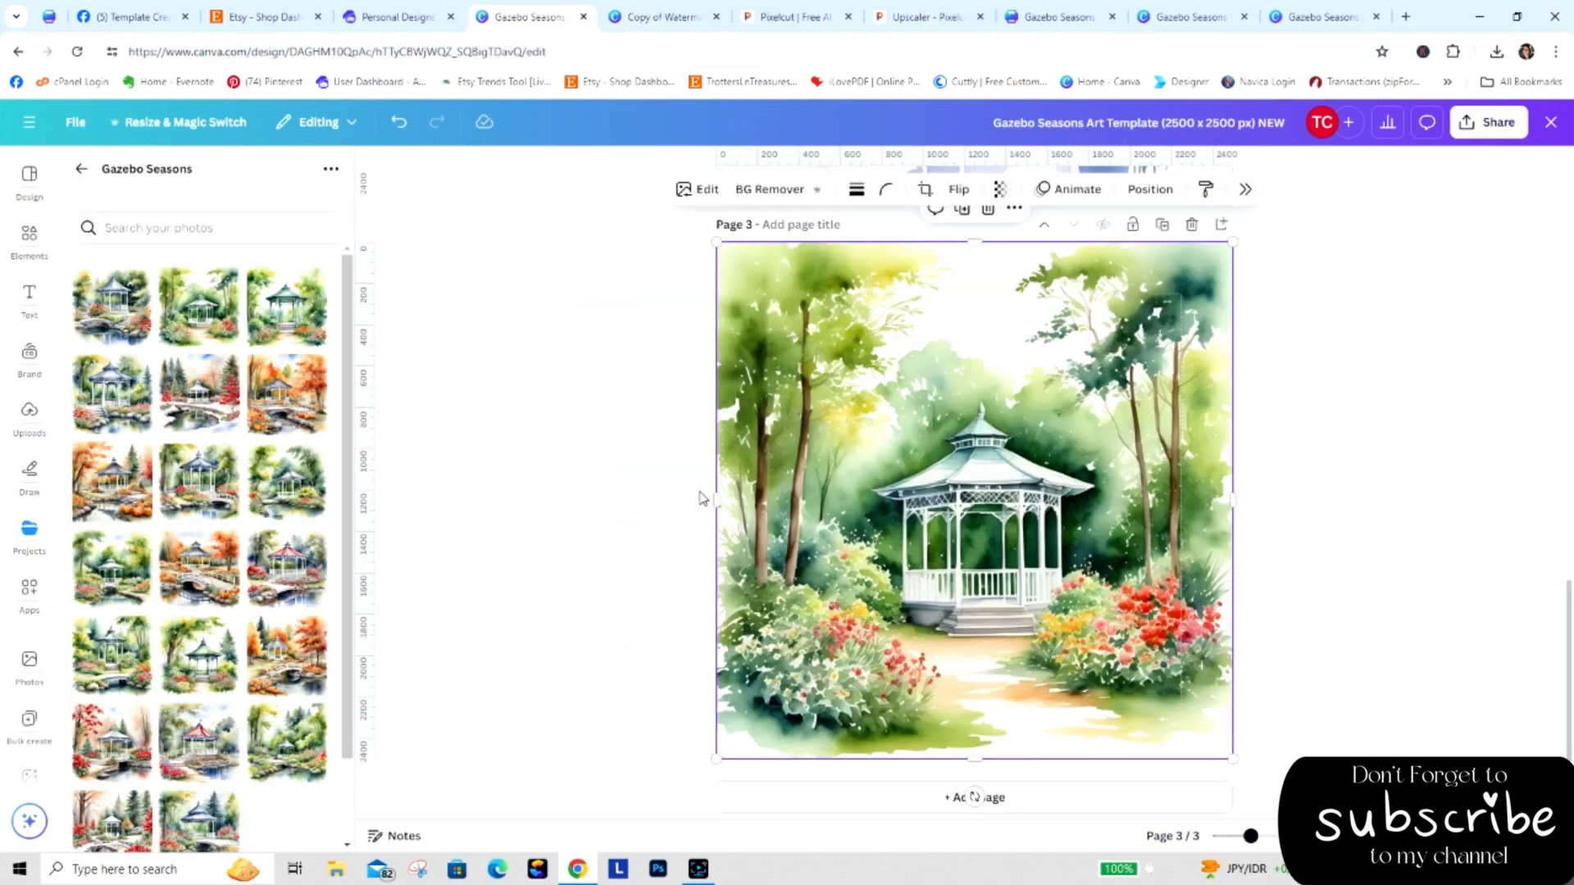
{"action": "left_click", "coordinate": [815, 798]}
{"action": "left_click_drag", "start_coordinate": [287, 306], "coordinate": [844, 358]}
{"action": "right_click", "coordinate": [863, 376]}
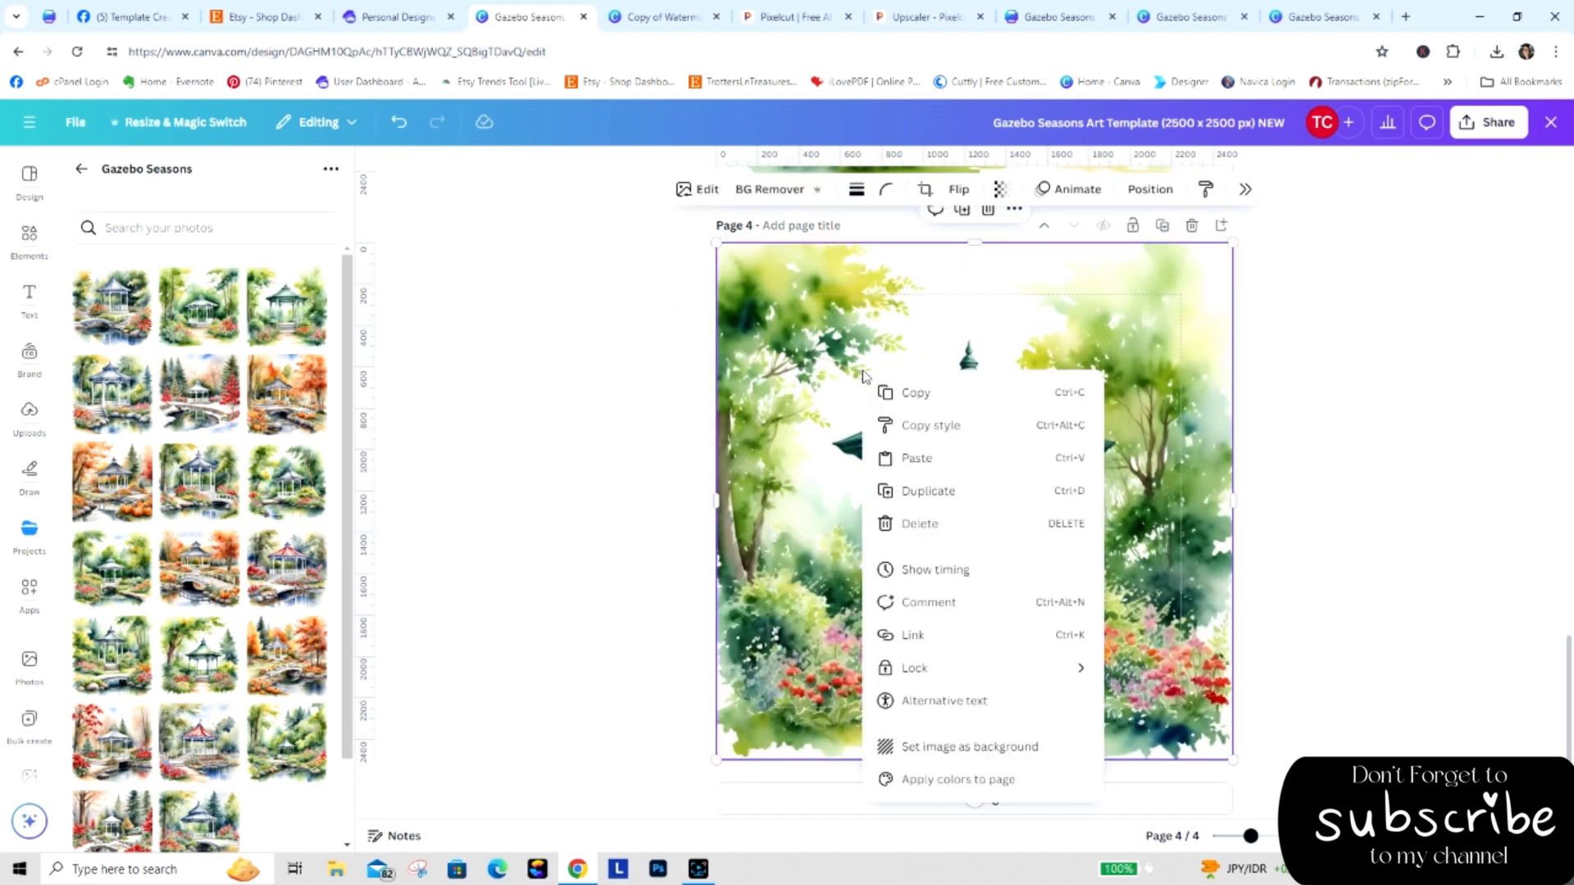
{"action": "left_click", "coordinate": [938, 393]}
Paste the copied green gazebo image into the last top-row frame on page 2 of the watermark thumbnails design.
{"action": "left_click", "coordinate": [660, 16]}
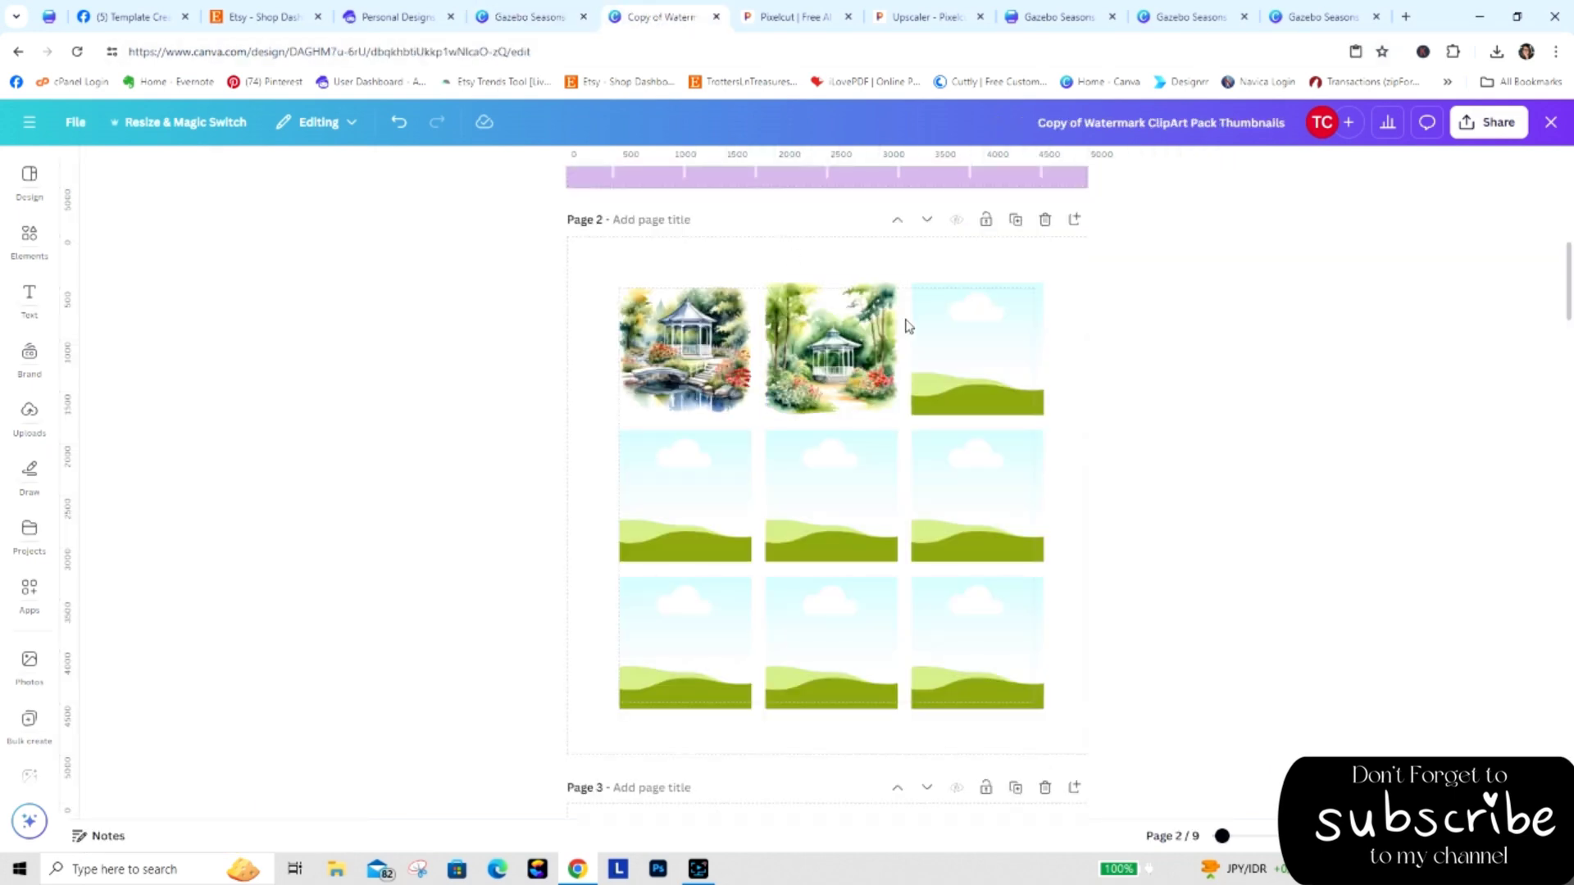
{"action": "right_click", "coordinate": [908, 326]}
{"action": "left_click", "coordinate": [947, 404]}
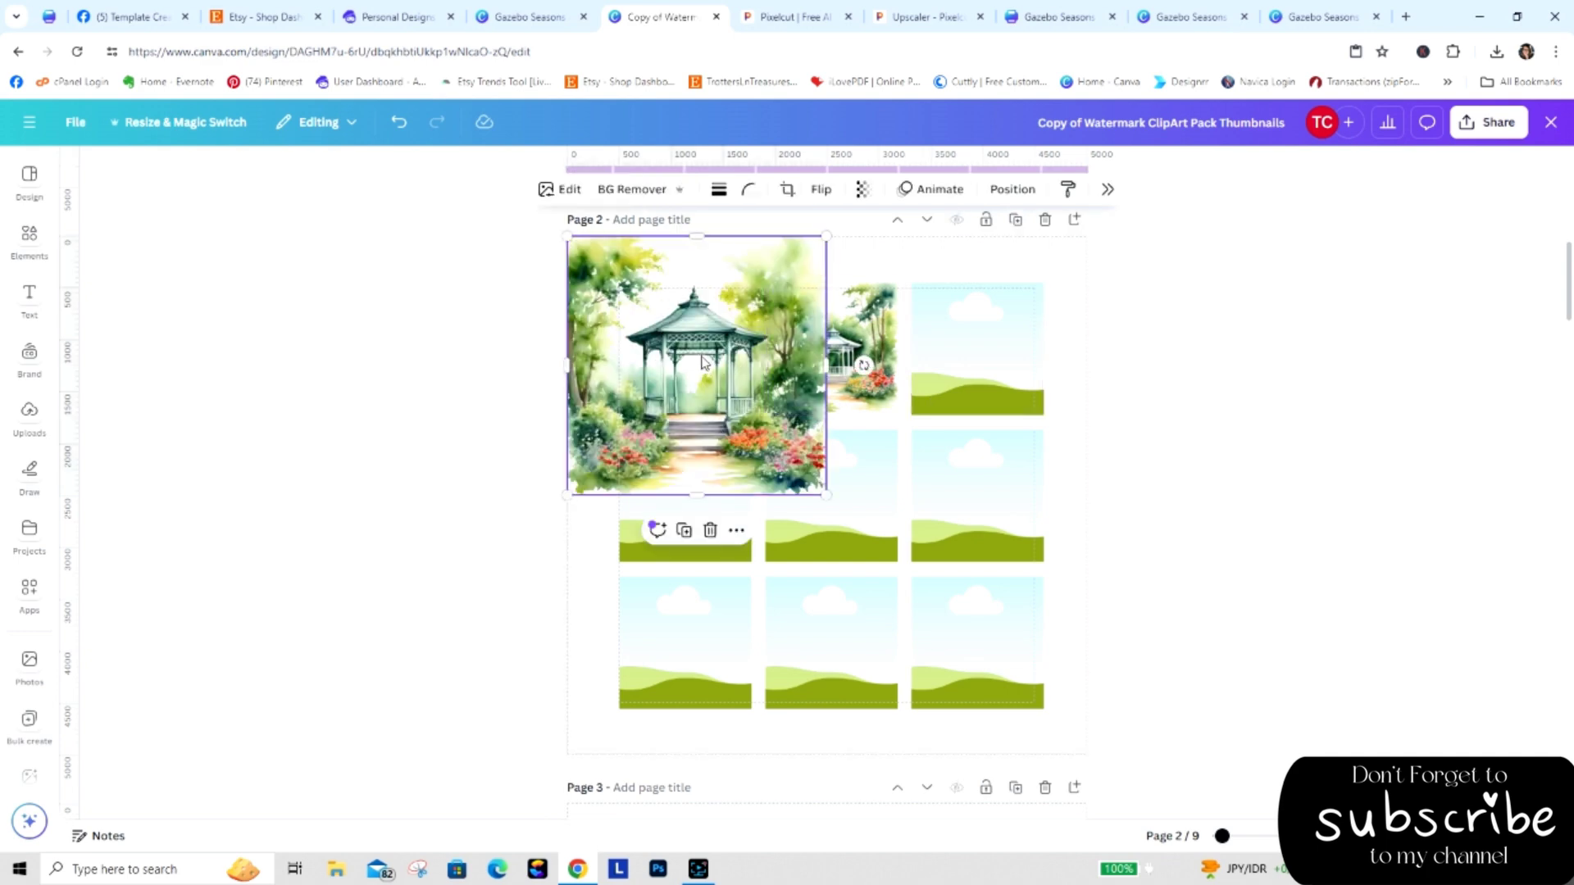
{"action": "left_click_drag", "start_coordinate": [701, 360], "coordinate": [977, 348]}
Add page 5 to the Gazebo Seasons Art Template, fill it with the fourth image, the white pondside gazebo with steps, and copy it.
{"action": "left_click", "coordinate": [537, 16]}
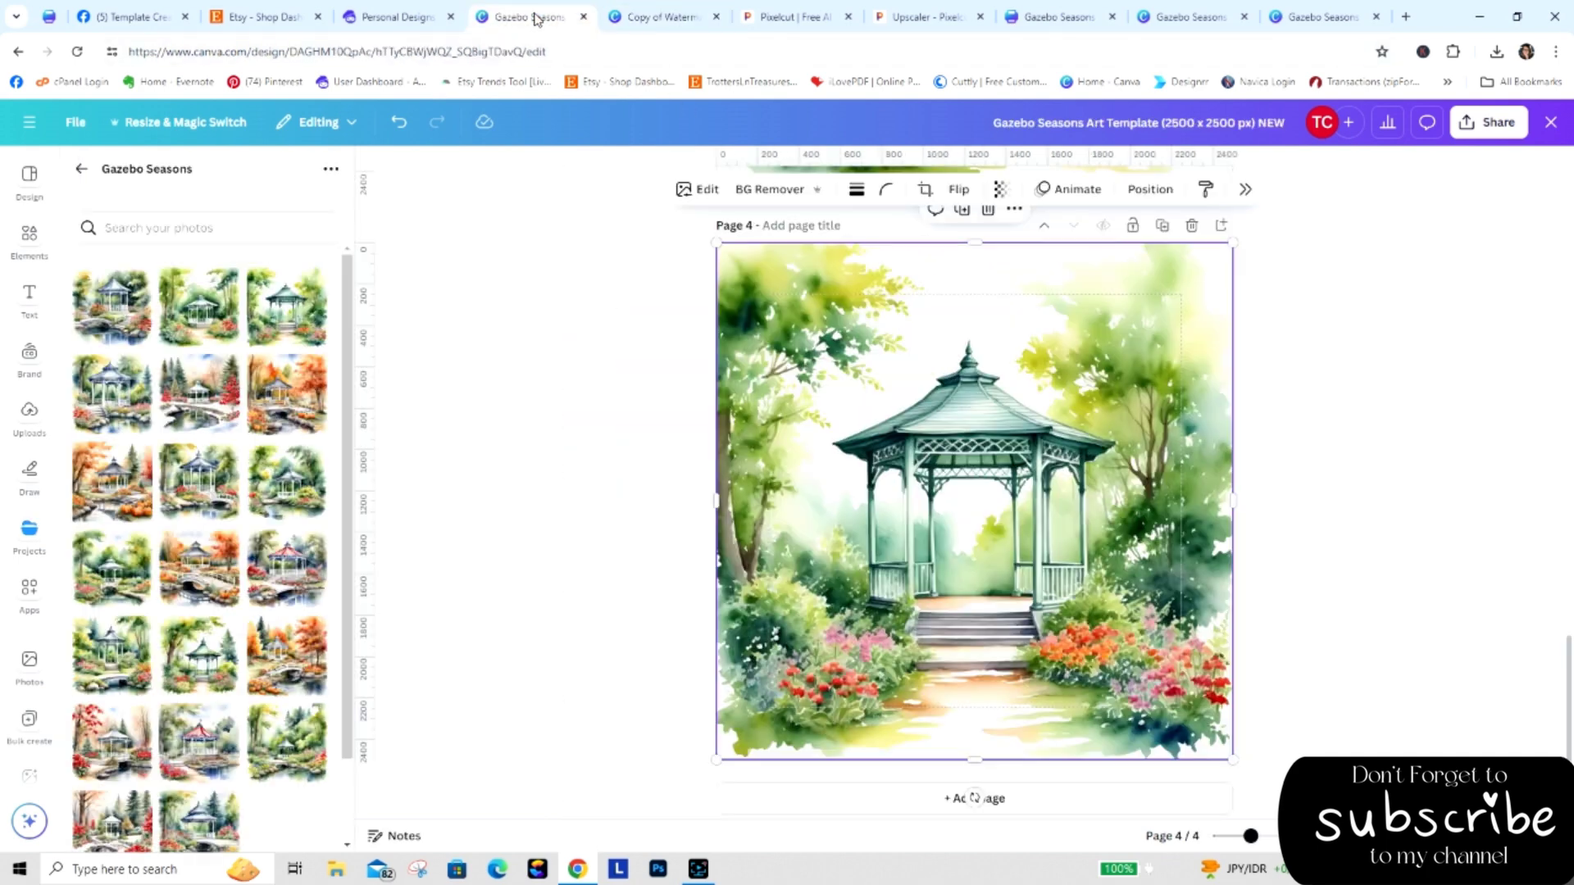
{"action": "left_click_drag", "start_coordinate": [350, 356], "coordinate": [355, 412]}
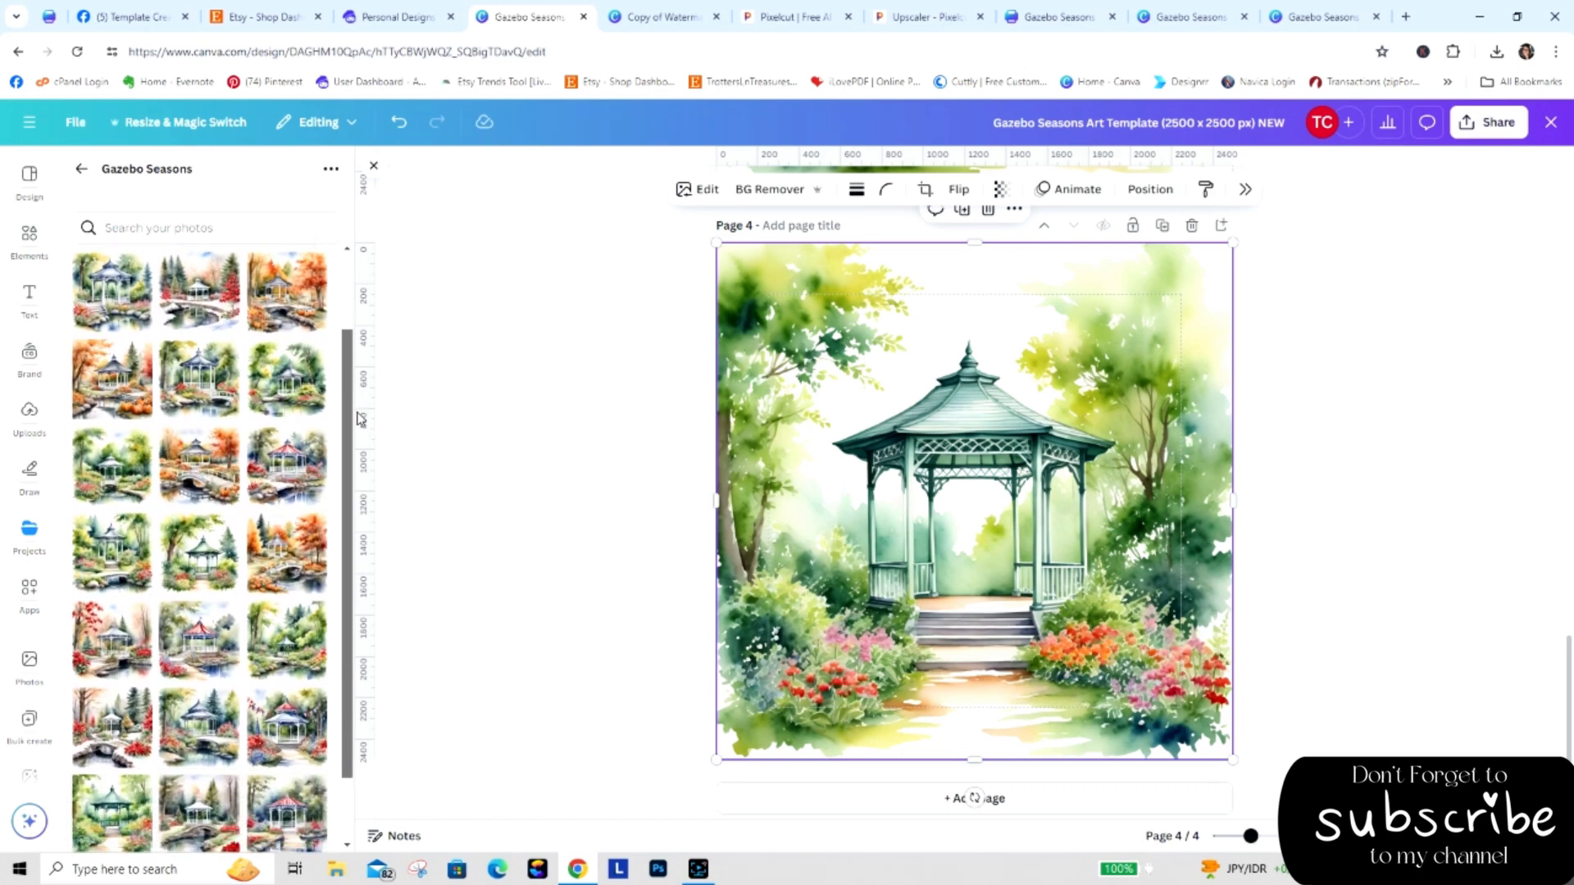
{"action": "left_click", "coordinate": [918, 802]}
{"action": "left_click_drag", "start_coordinate": [136, 264], "coordinate": [769, 309]}
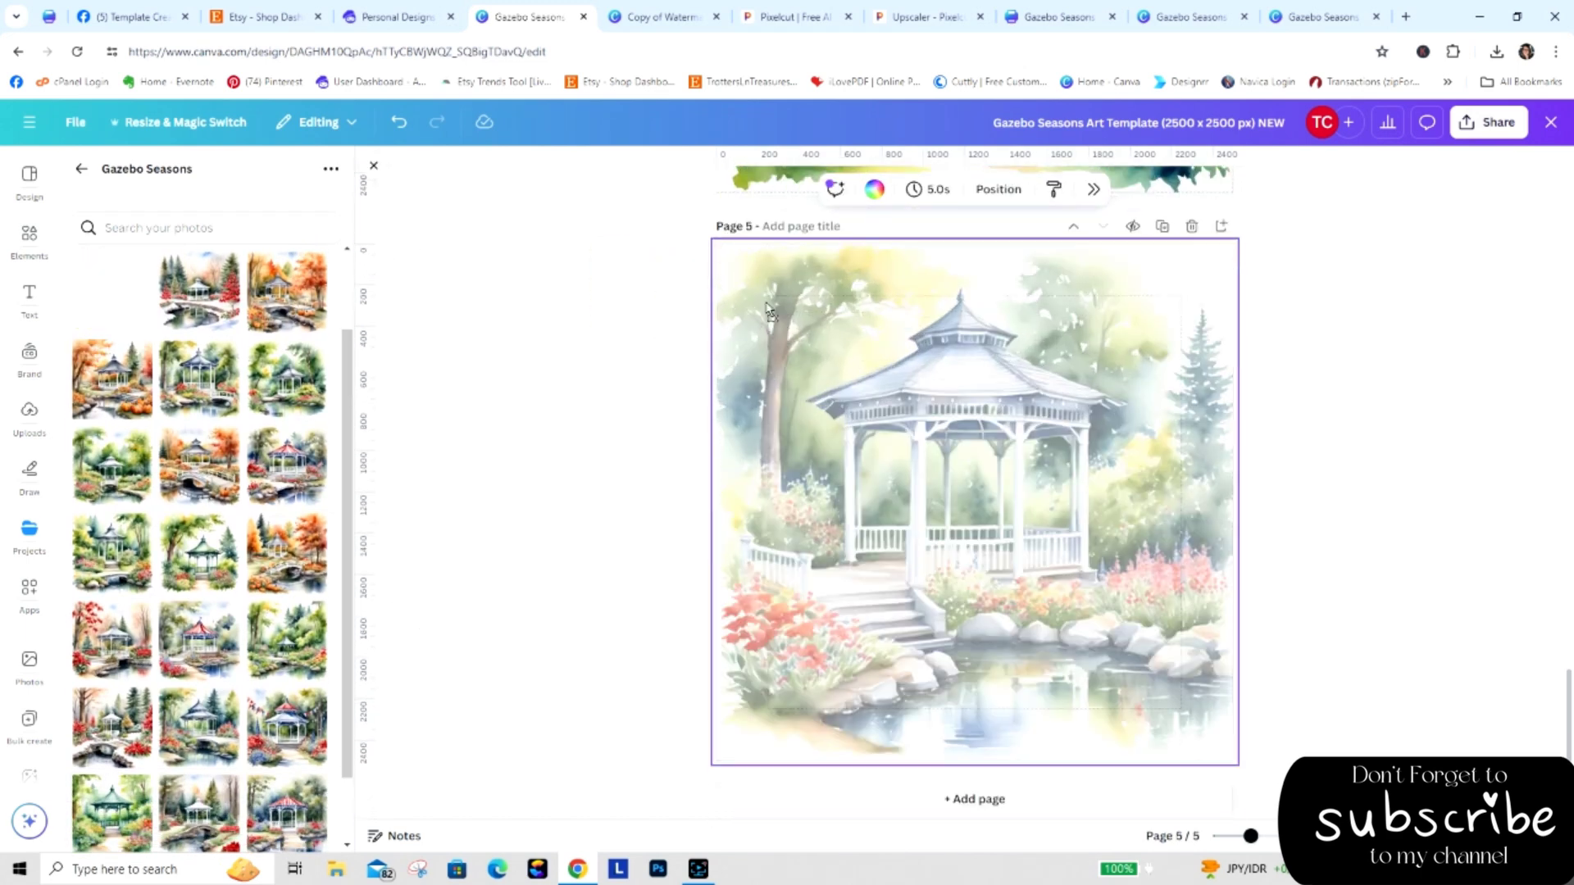
{"action": "right_click", "coordinate": [932, 330]}
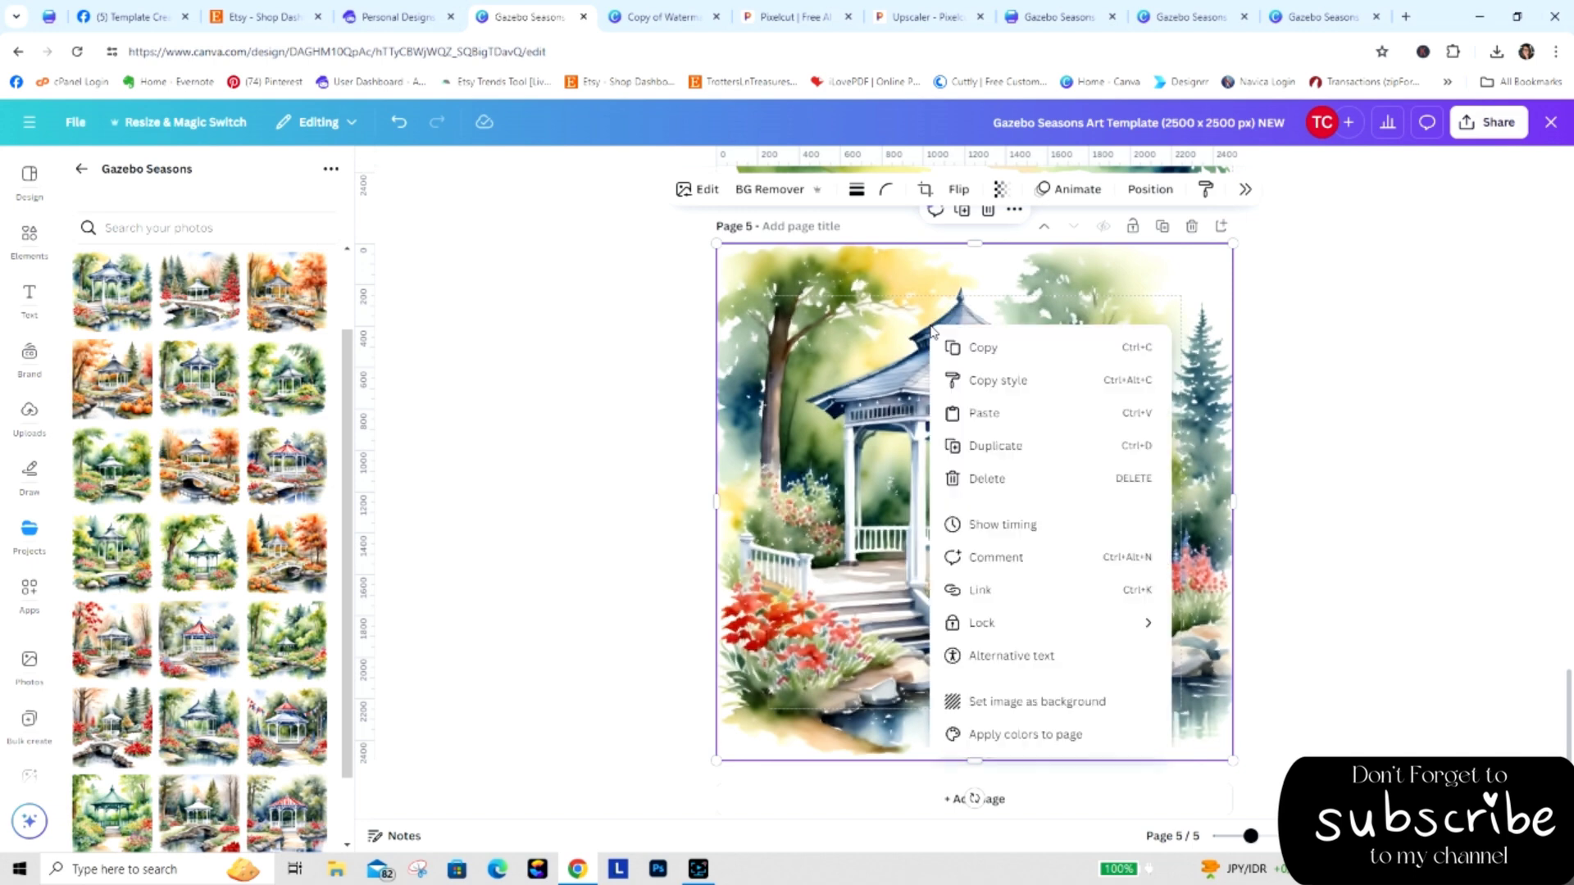
{"action": "left_click", "coordinate": [980, 347]}
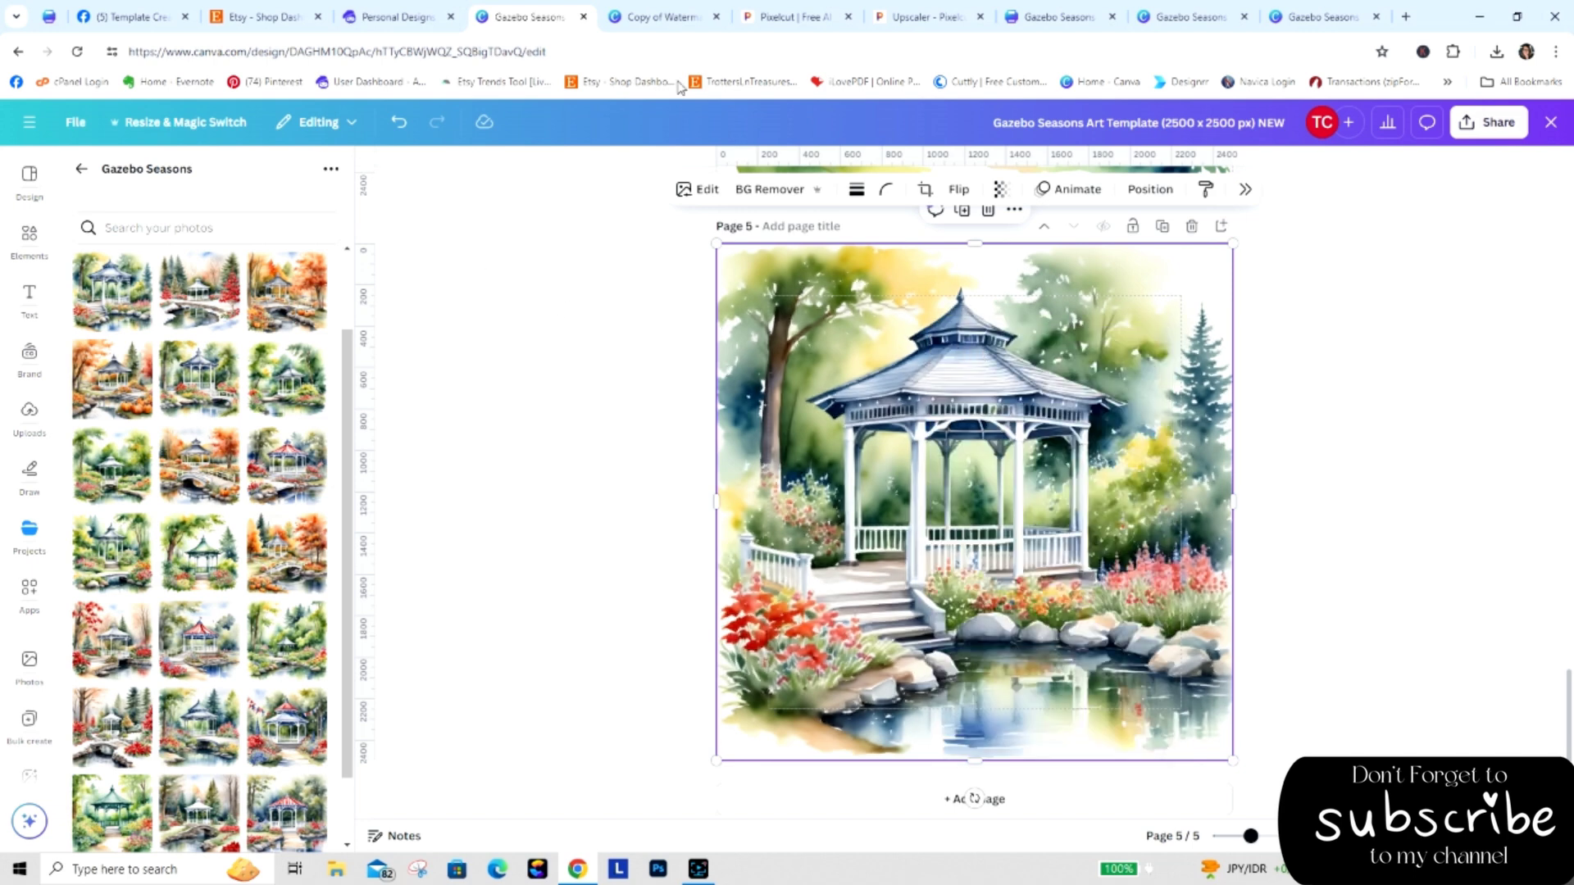
Paste the copied pondside gazebo image into the middle row's first frame on page 2 of the watermark thumbnails design.
{"action": "left_click", "coordinate": [655, 17]}
{"action": "left_click", "coordinate": [643, 450]}
{"action": "right_click", "coordinate": [649, 457]}
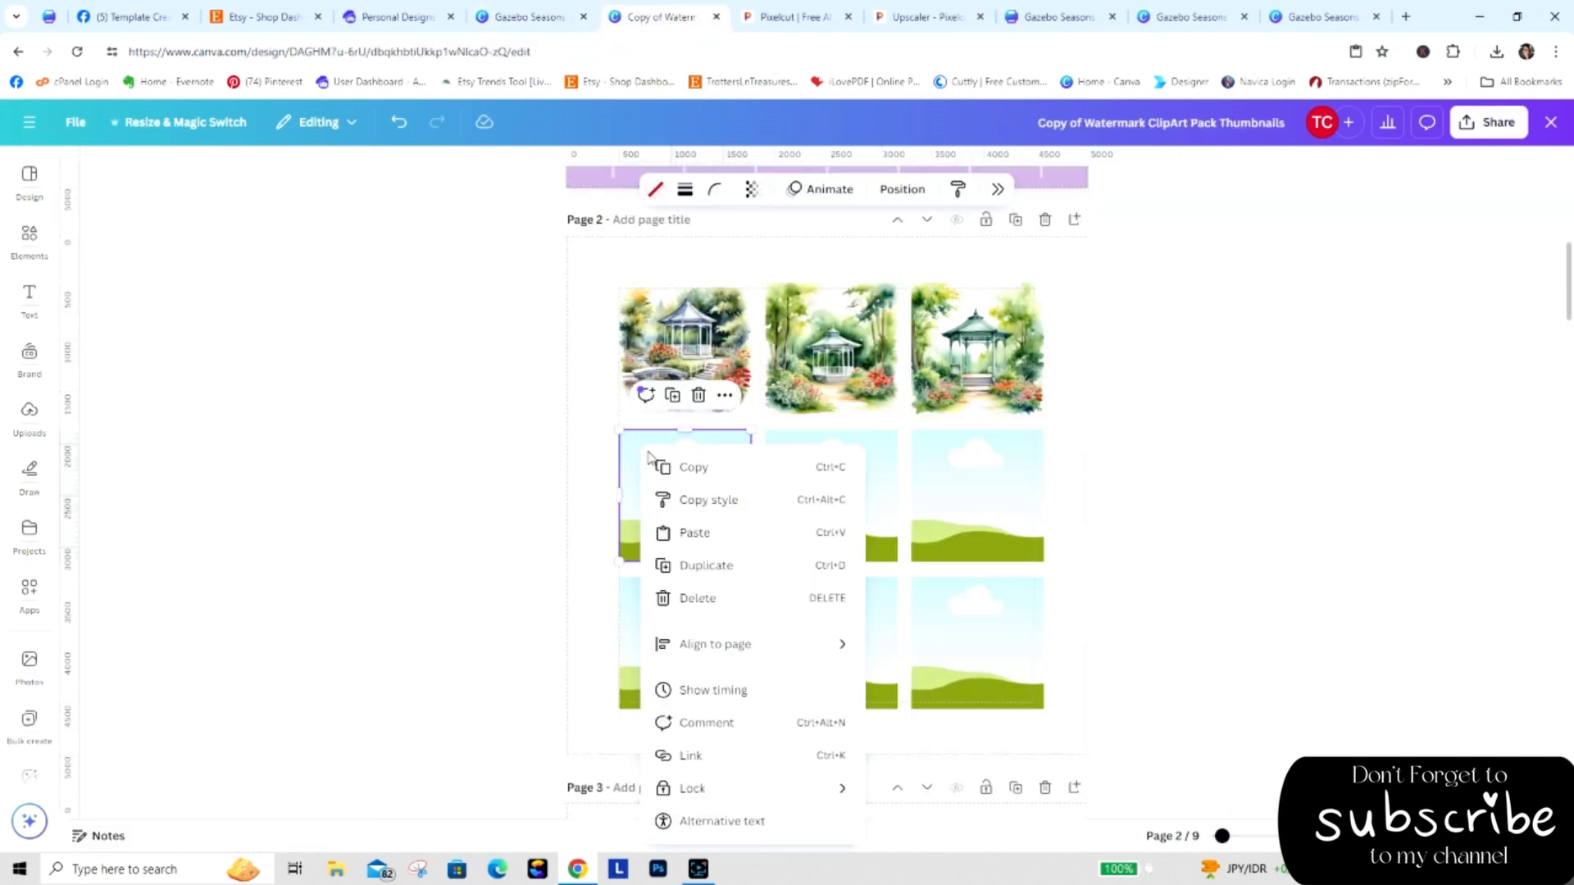
{"action": "left_click", "coordinate": [685, 533]}
{"action": "left_click_drag", "start_coordinate": [644, 329], "coordinate": [664, 452]}
Add page 6 to the Gazebo Seasons Art Template, fill it with the snowy winter gazebo image, and copy that image.
{"action": "left_click", "coordinate": [541, 17]}
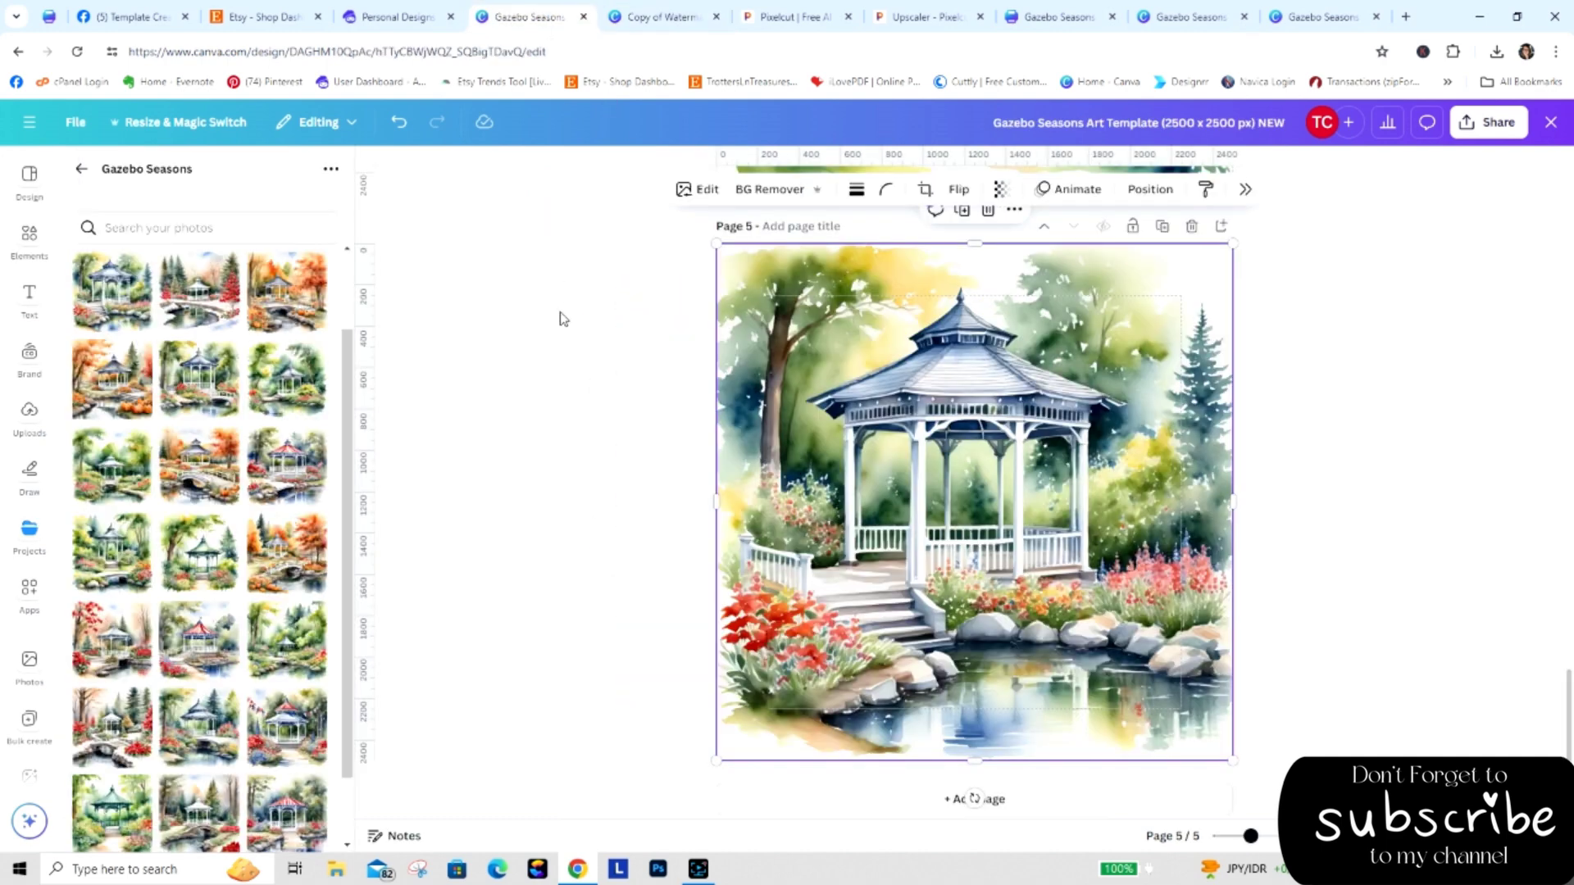
{"action": "left_click", "coordinate": [923, 800]}
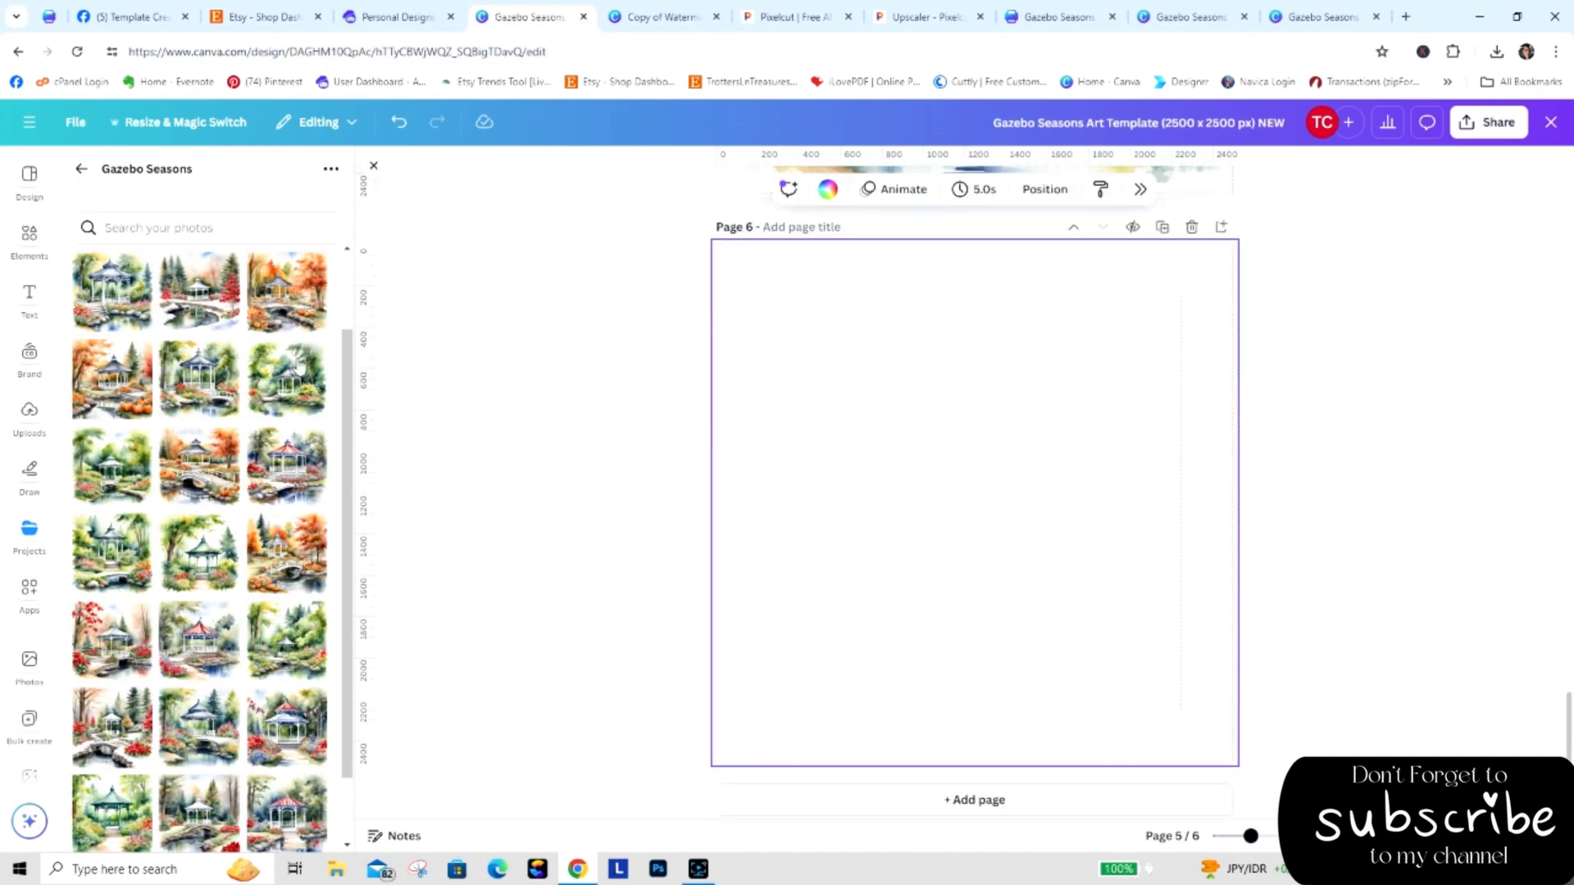
{"action": "left_click_drag", "start_coordinate": [200, 303], "coordinate": [822, 406]}
{"action": "right_click", "coordinate": [822, 406]}
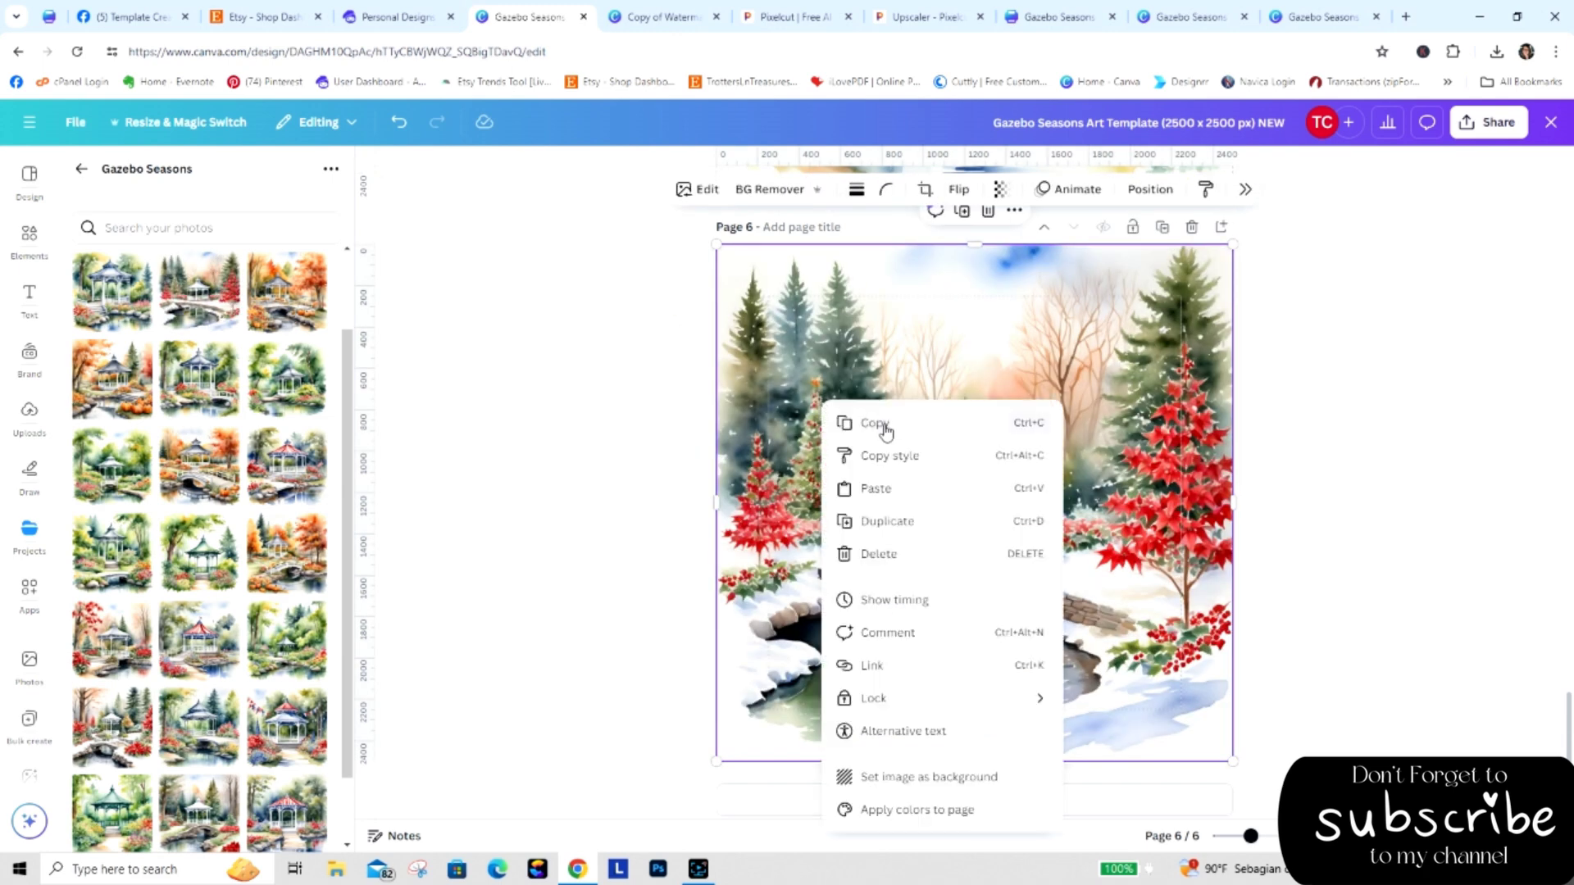
{"action": "left_click", "coordinate": [880, 424]}
Paste the copied winter gazebo image into the center frame on page 2 of the watermark thumbnails design.
{"action": "left_click", "coordinate": [643, 18]}
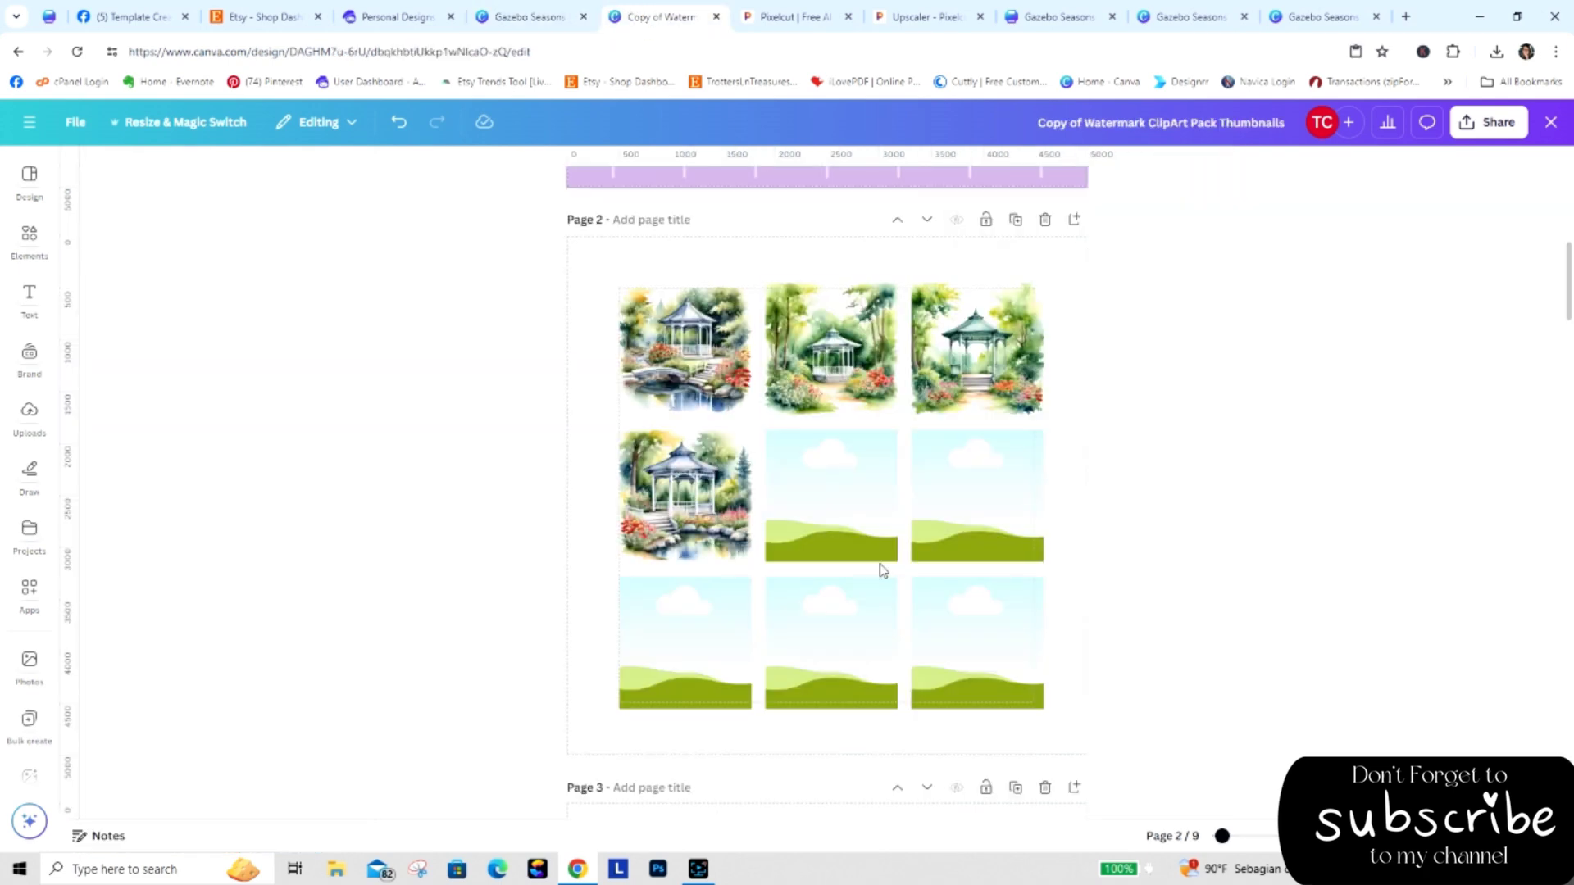
{"action": "right_click", "coordinate": [850, 527]}
{"action": "left_click", "coordinate": [900, 534]}
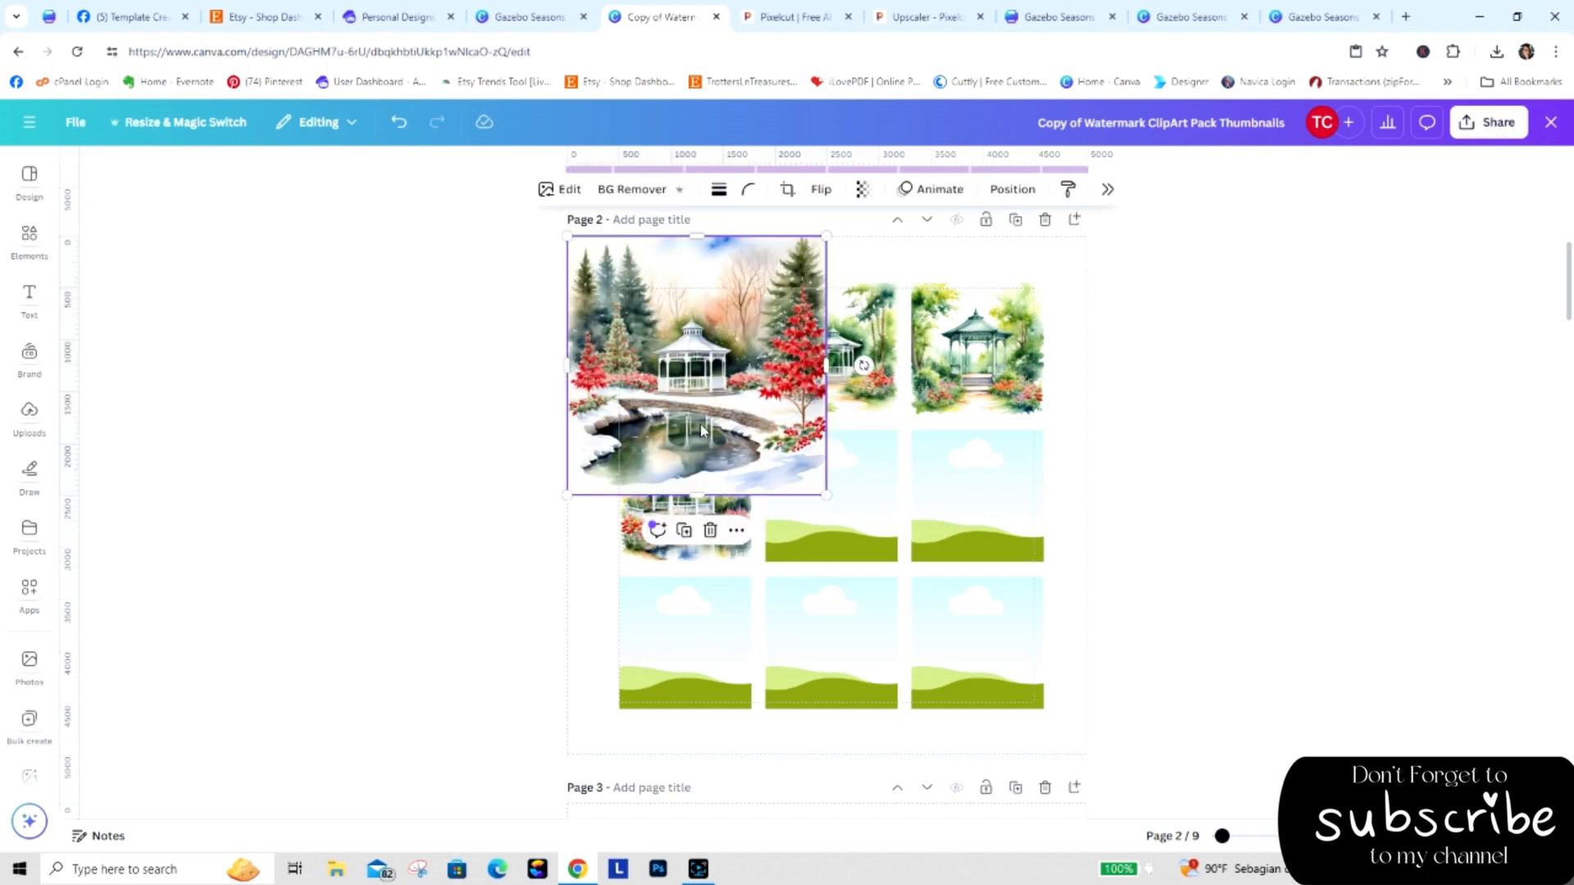
Add page 7 to the Gazebo Seasons Art Template, fill it with the autumn gazebo image with a footbridge and pumpkins, and copy it.
{"action": "left_click", "coordinate": [531, 17]}
{"action": "left_click", "coordinate": [765, 802]}
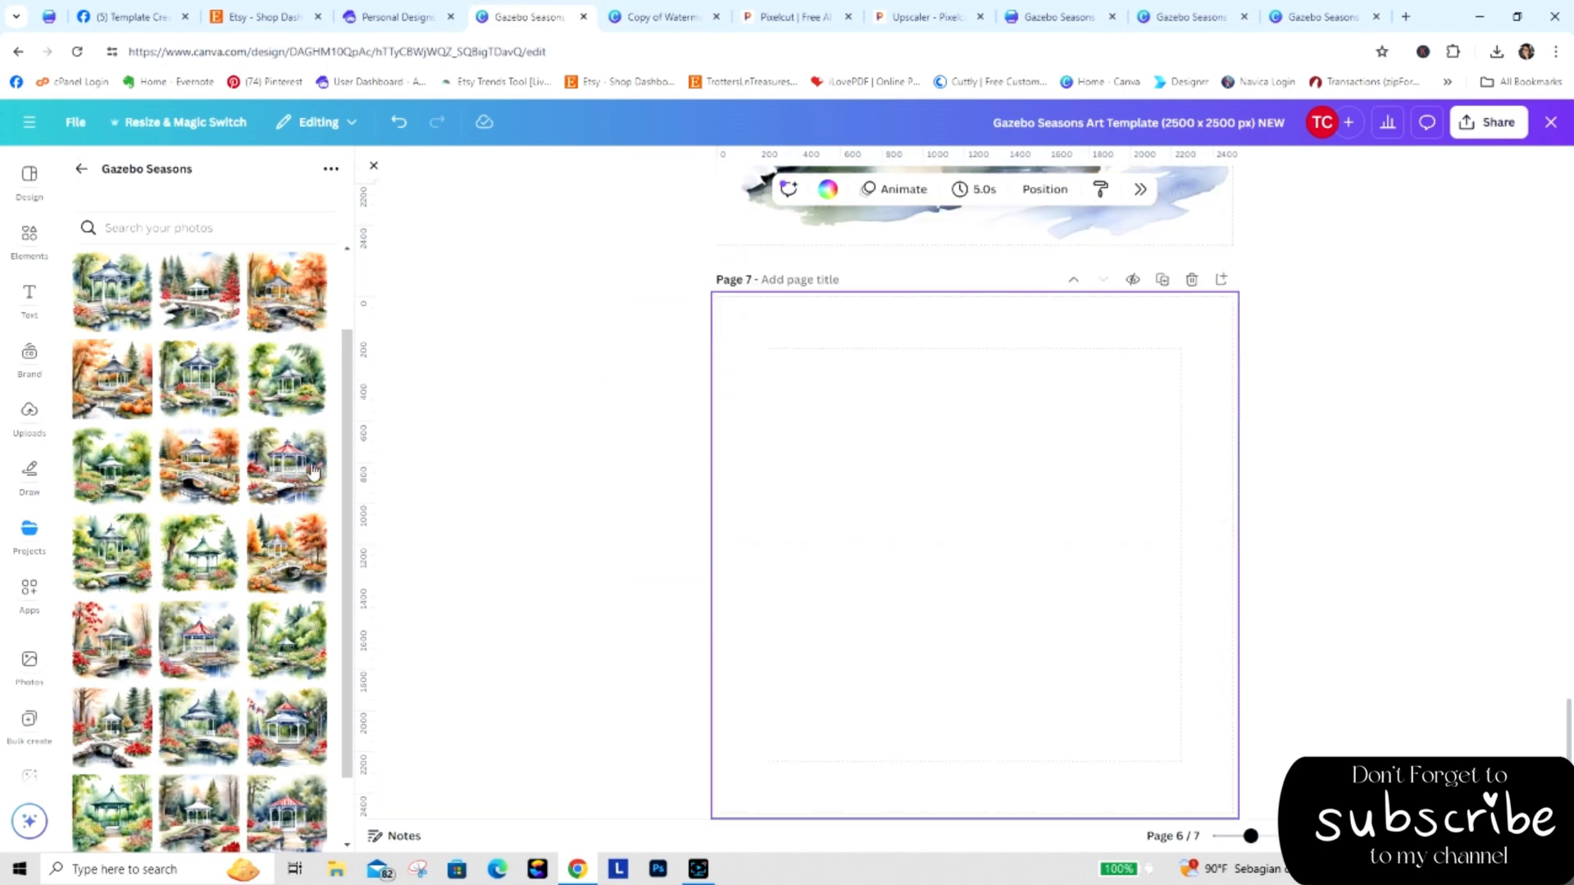
{"action": "left_click_drag", "start_coordinate": [295, 303], "coordinate": [730, 411]}
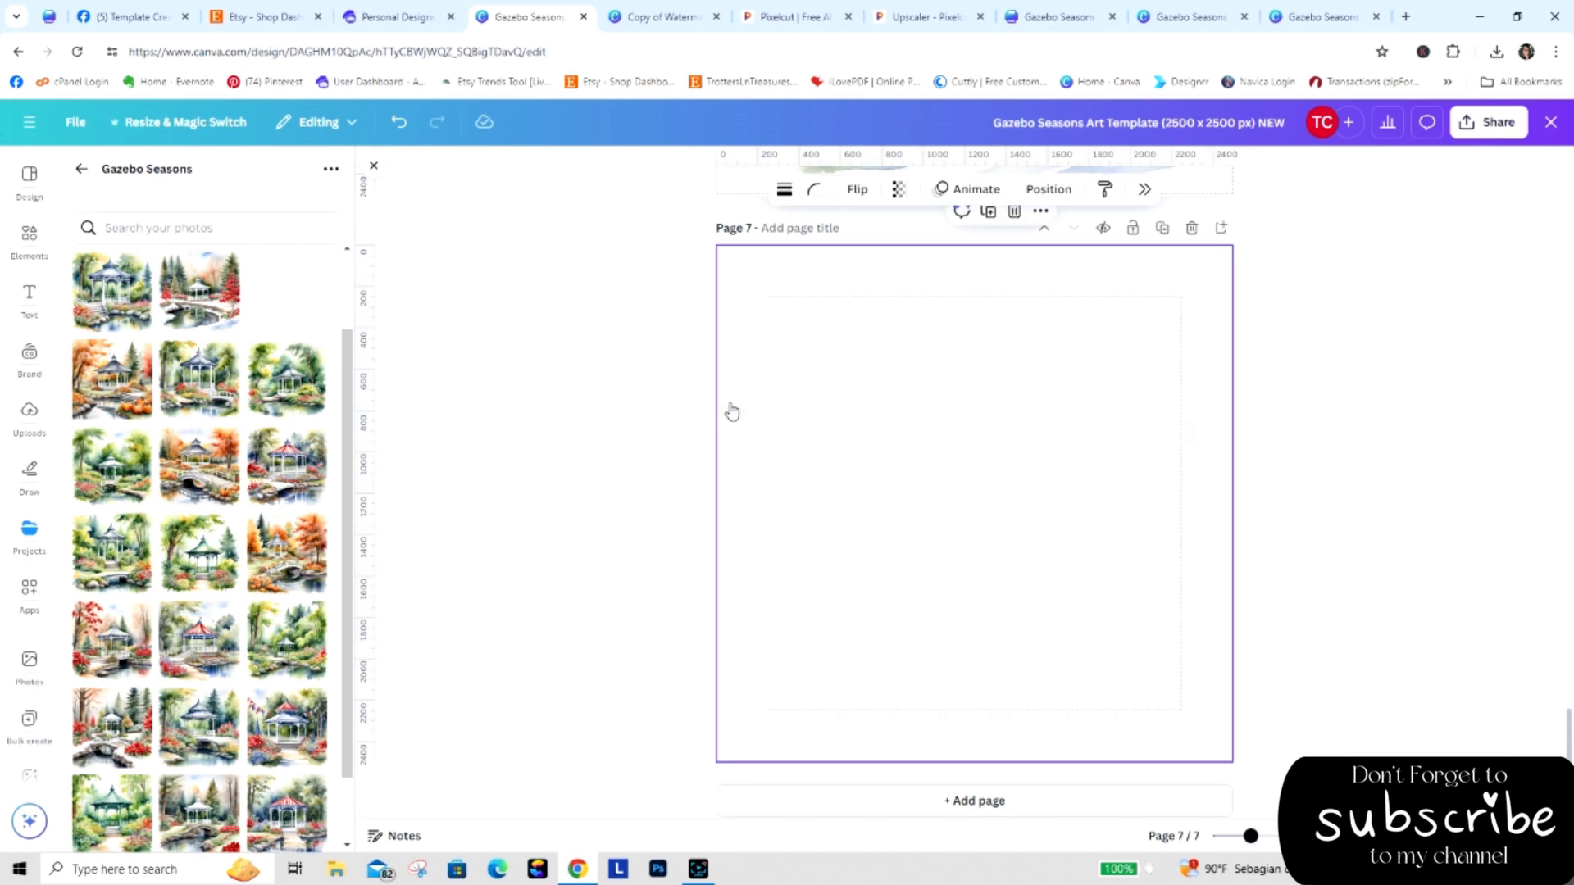
{"action": "right_click", "coordinate": [884, 395]}
{"action": "left_click", "coordinate": [938, 413]}
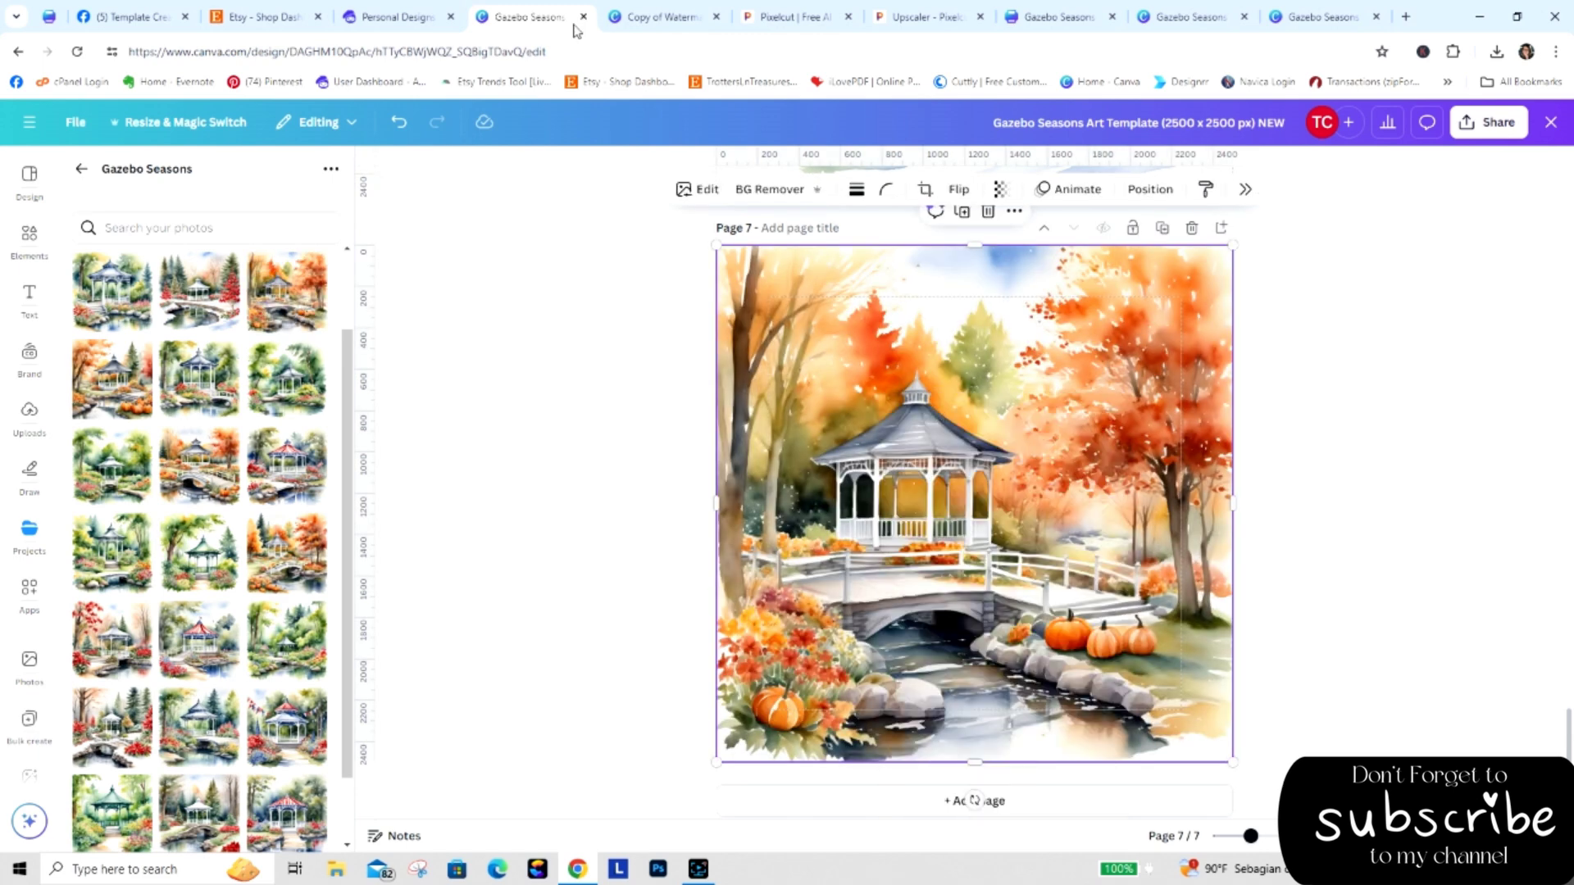
Paste the copied autumn gazebo image into the middle row's last frame on page 2 of the watermark thumbnails design.
{"action": "left_click", "coordinate": [670, 30]}
{"action": "right_click", "coordinate": [729, 375]}
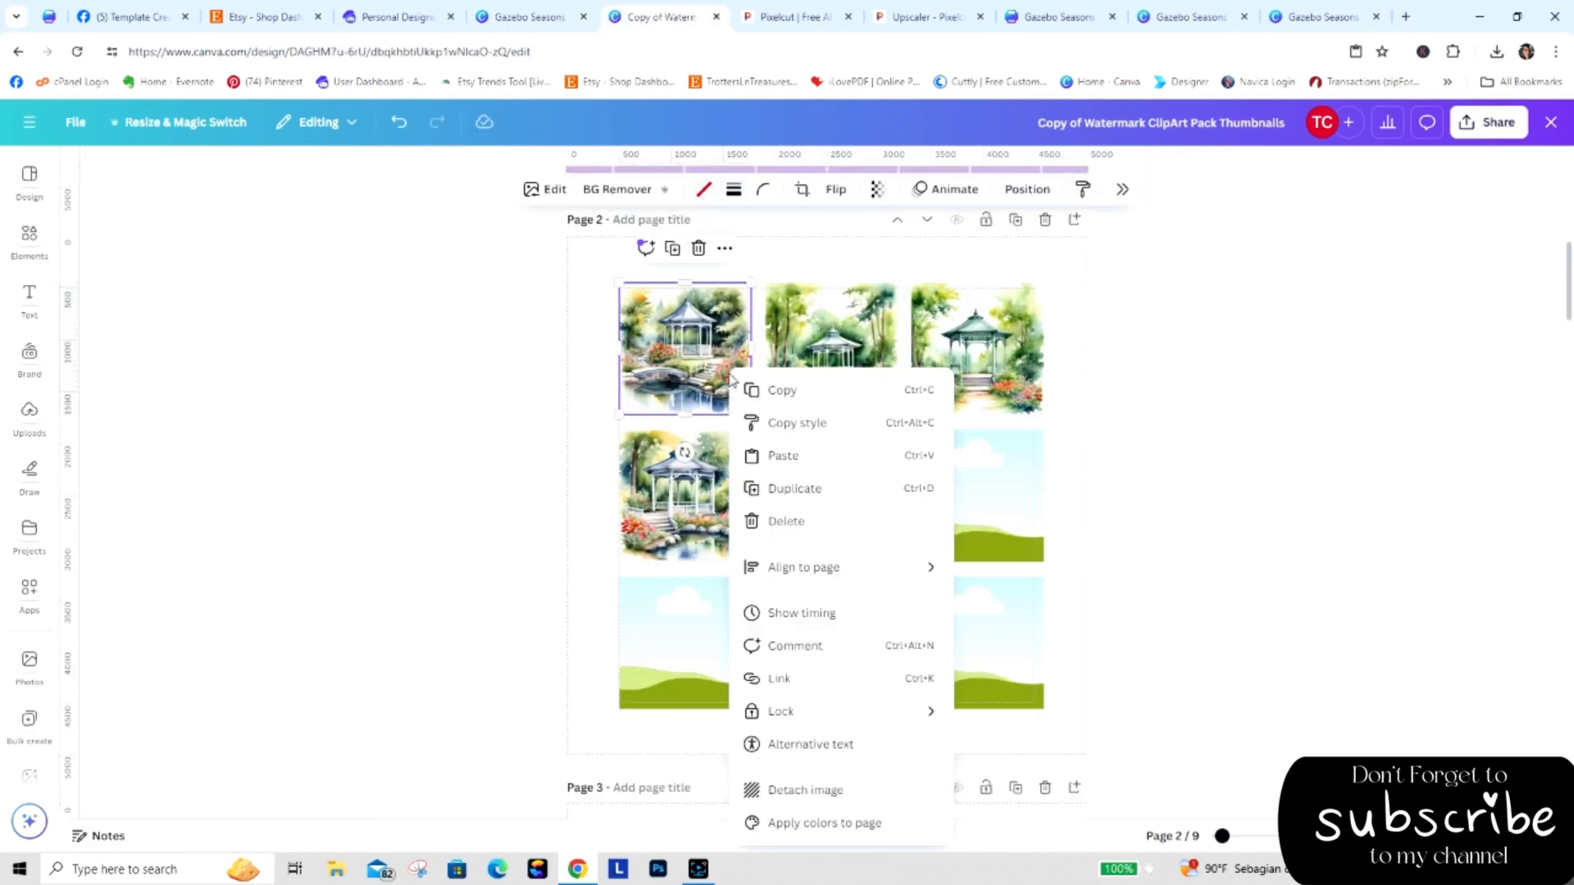
{"action": "left_click", "coordinate": [785, 465]}
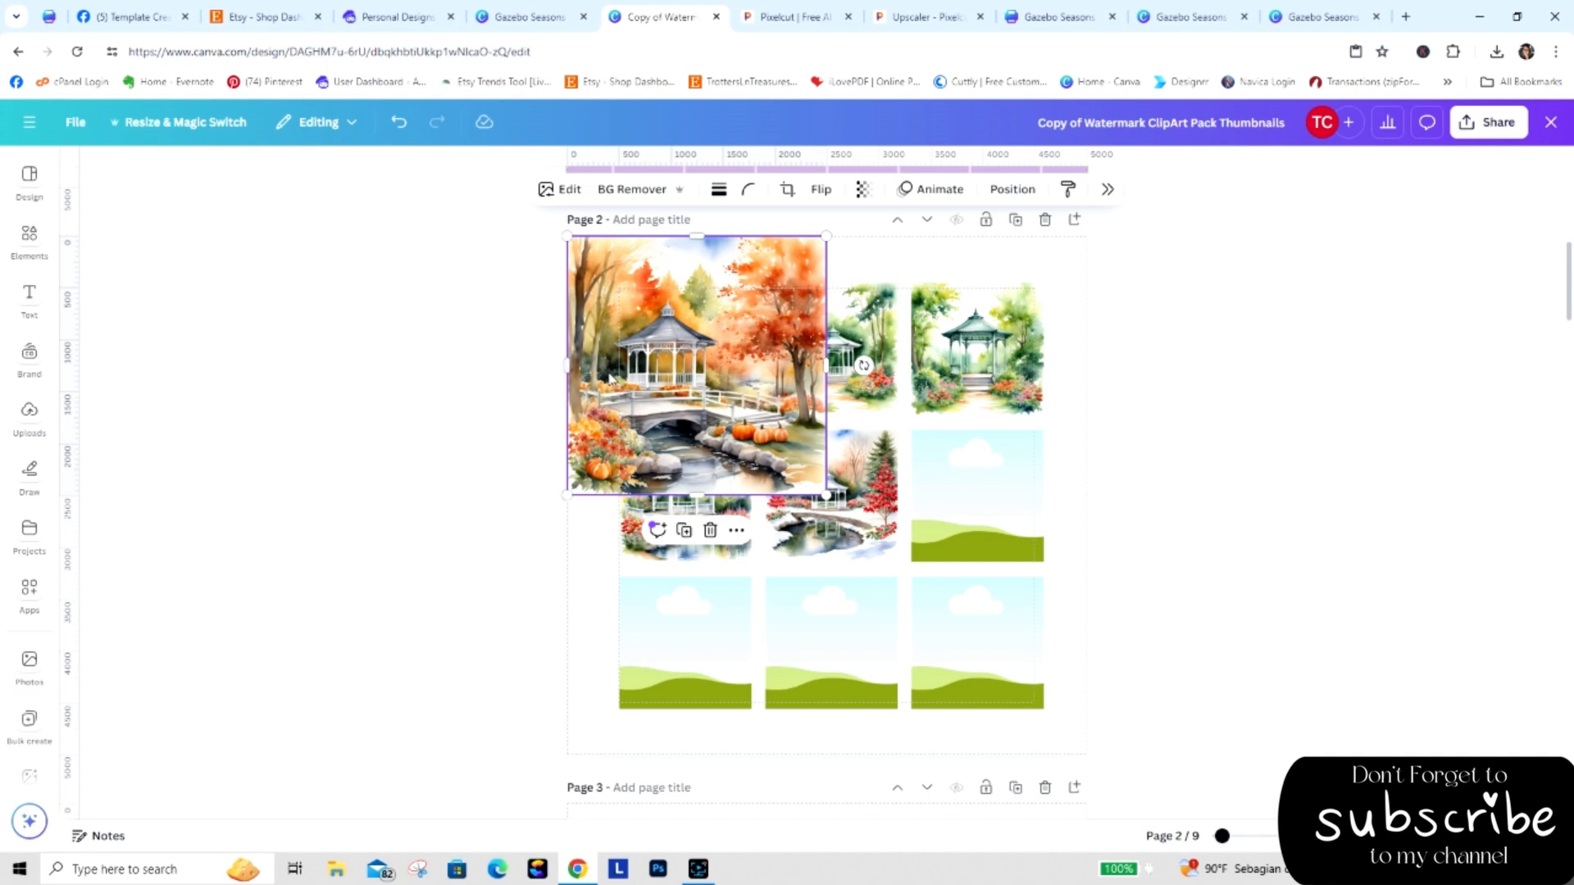
{"action": "left_click_drag", "start_coordinate": [609, 379], "coordinate": [975, 496]}
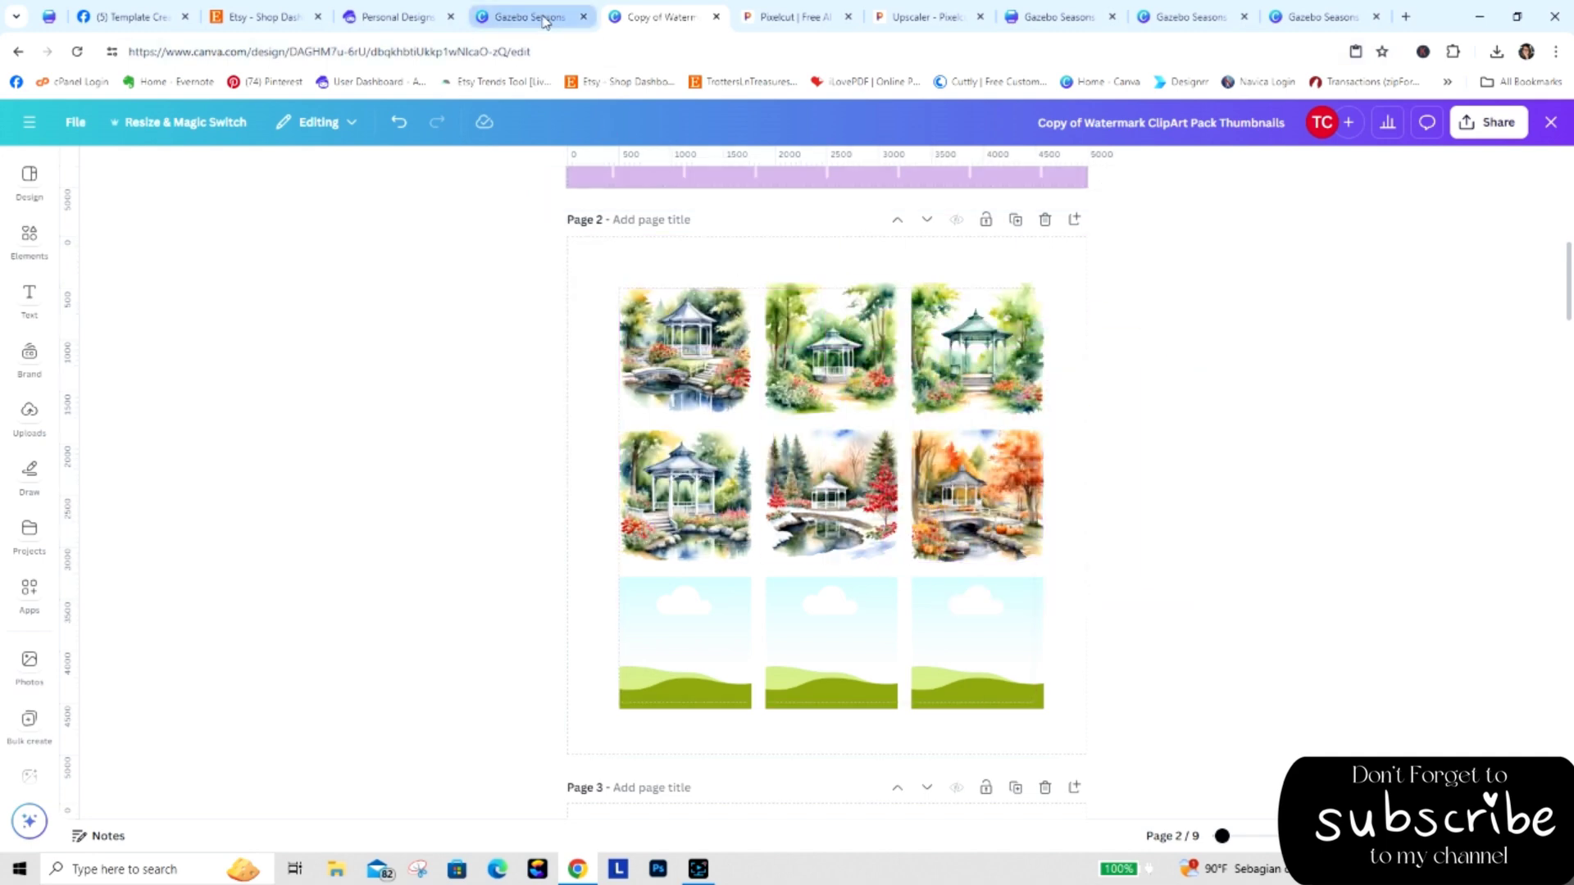
{"action": "left_click", "coordinate": [517, 17]}
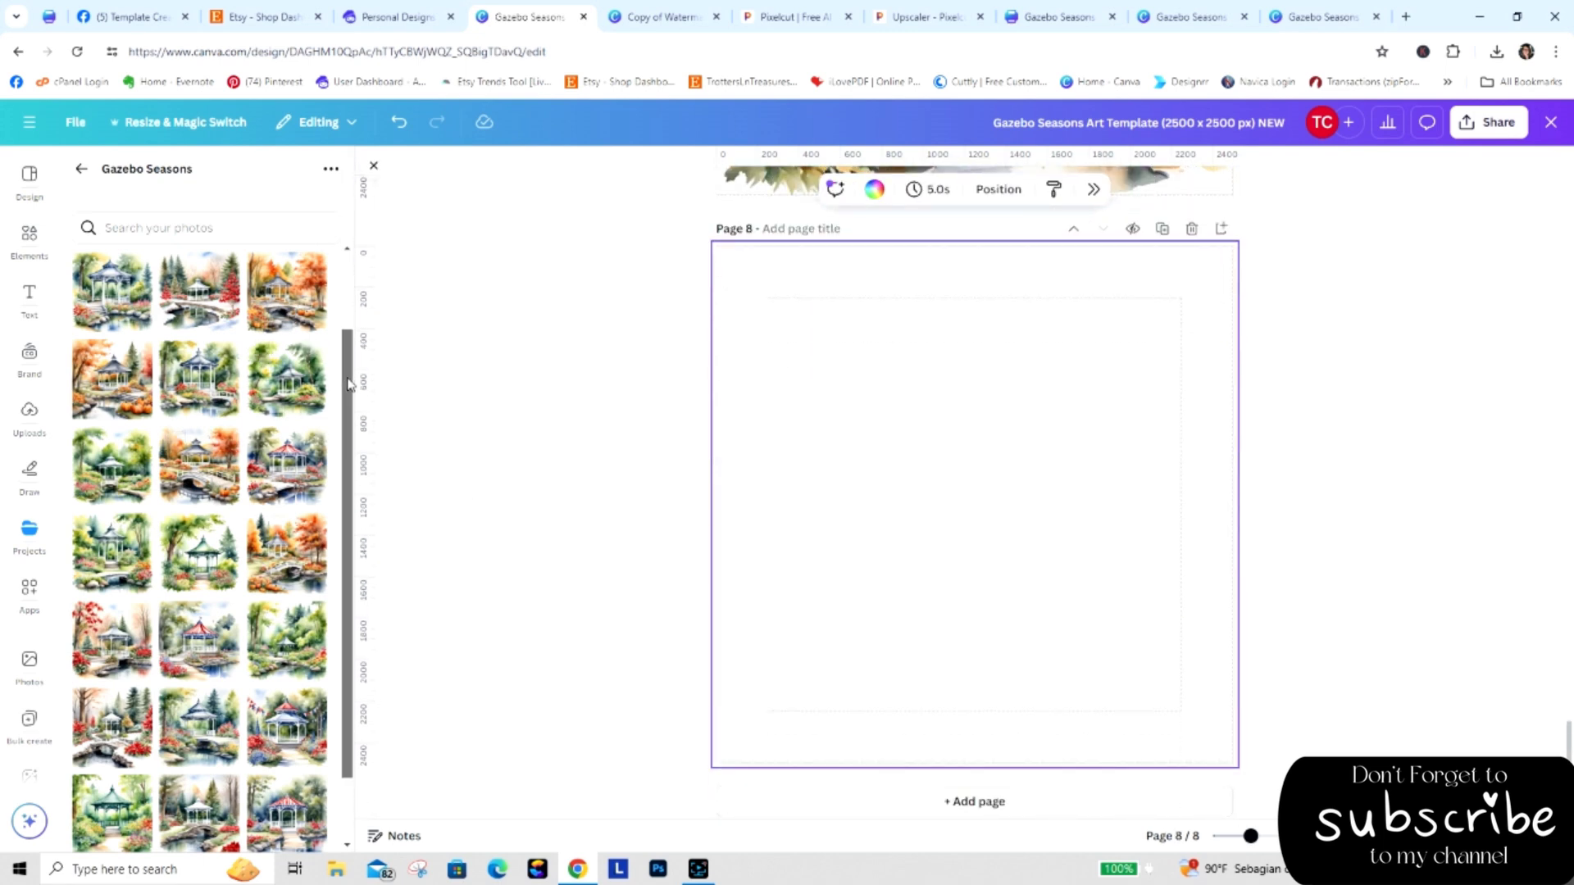
{"action": "scroll", "coordinate": [353, 418], "scroll_direction": "down", "scroll_amount": 1}
{"action": "scroll", "coordinate": [352, 418], "scroll_direction": "down", "scroll_amount": 1}
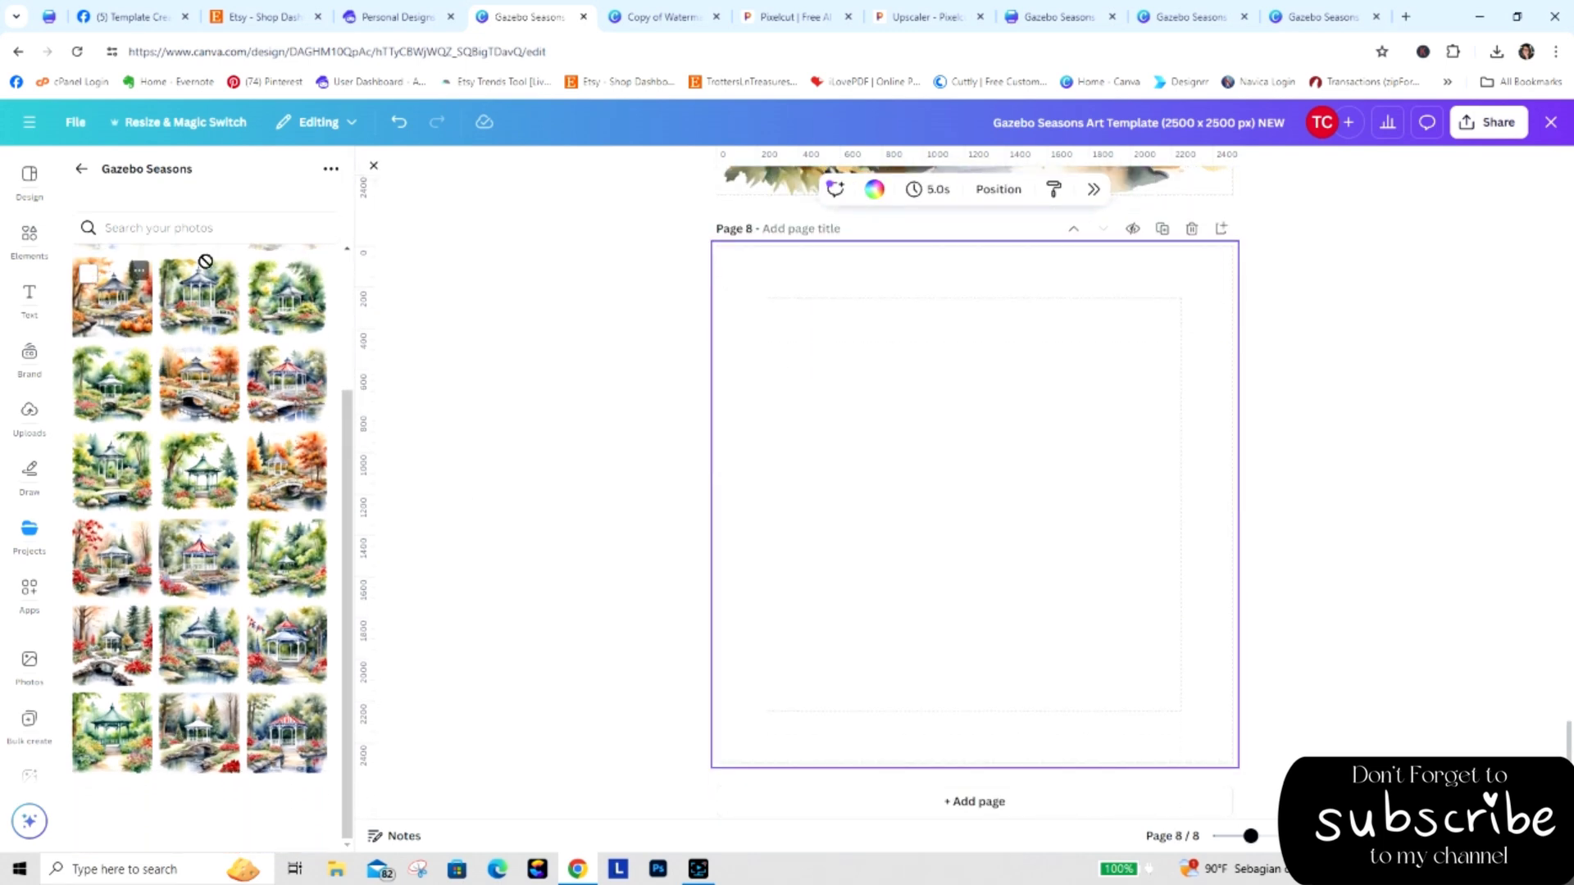
{"action": "left_click_drag", "start_coordinate": [107, 295], "coordinate": [651, 271]}
{"action": "left_click", "coordinate": [1192, 230]}
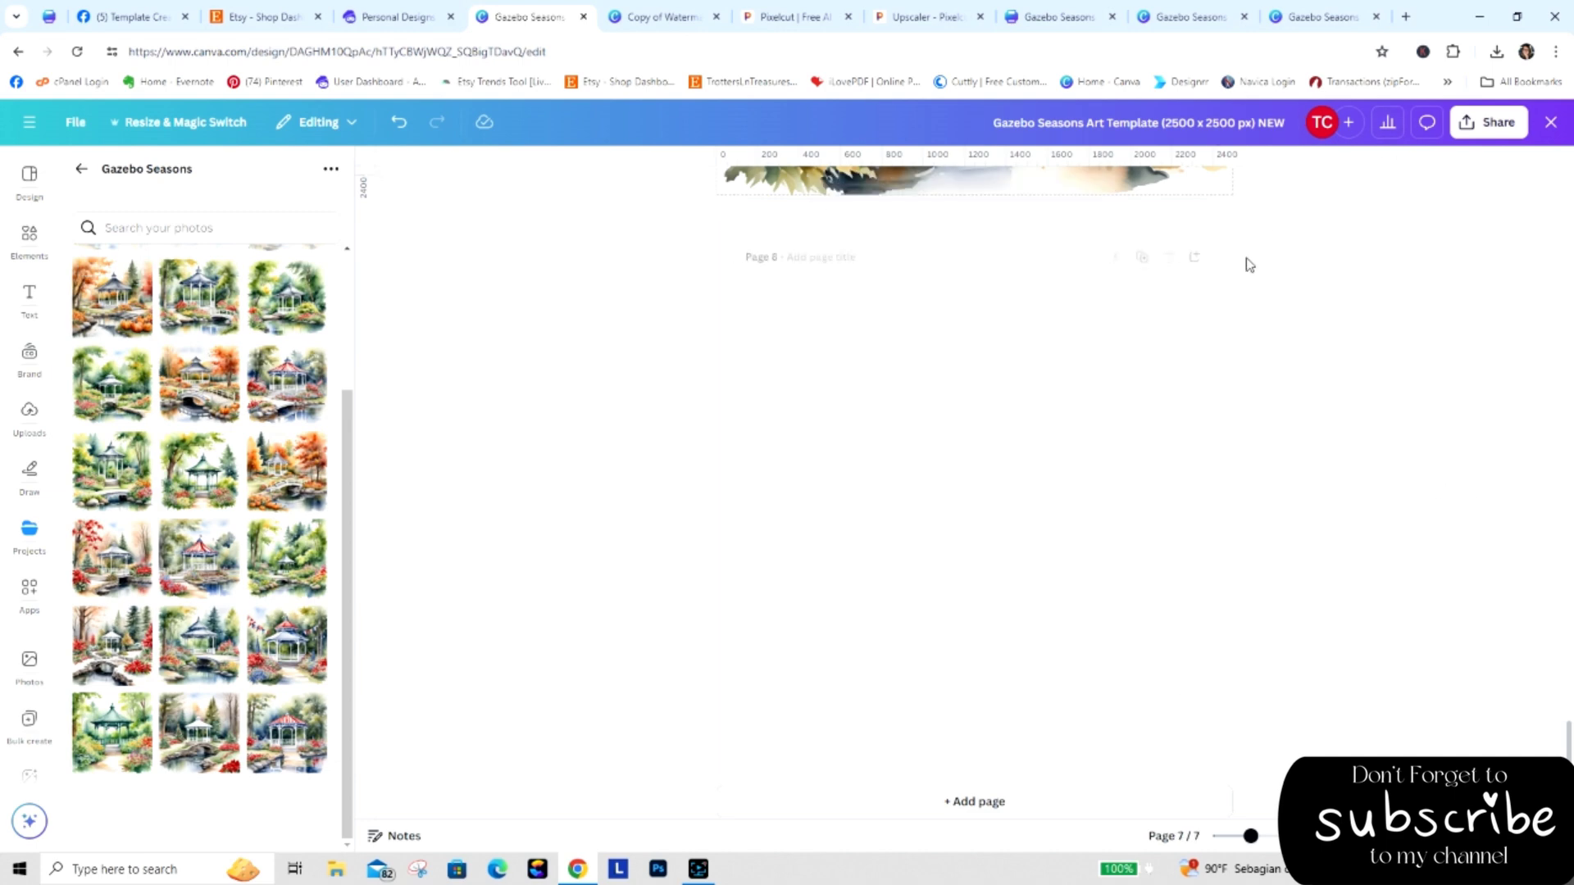
{"action": "scroll", "coordinate": [1536, 623], "scroll_direction": "up", "scroll_amount": 5}
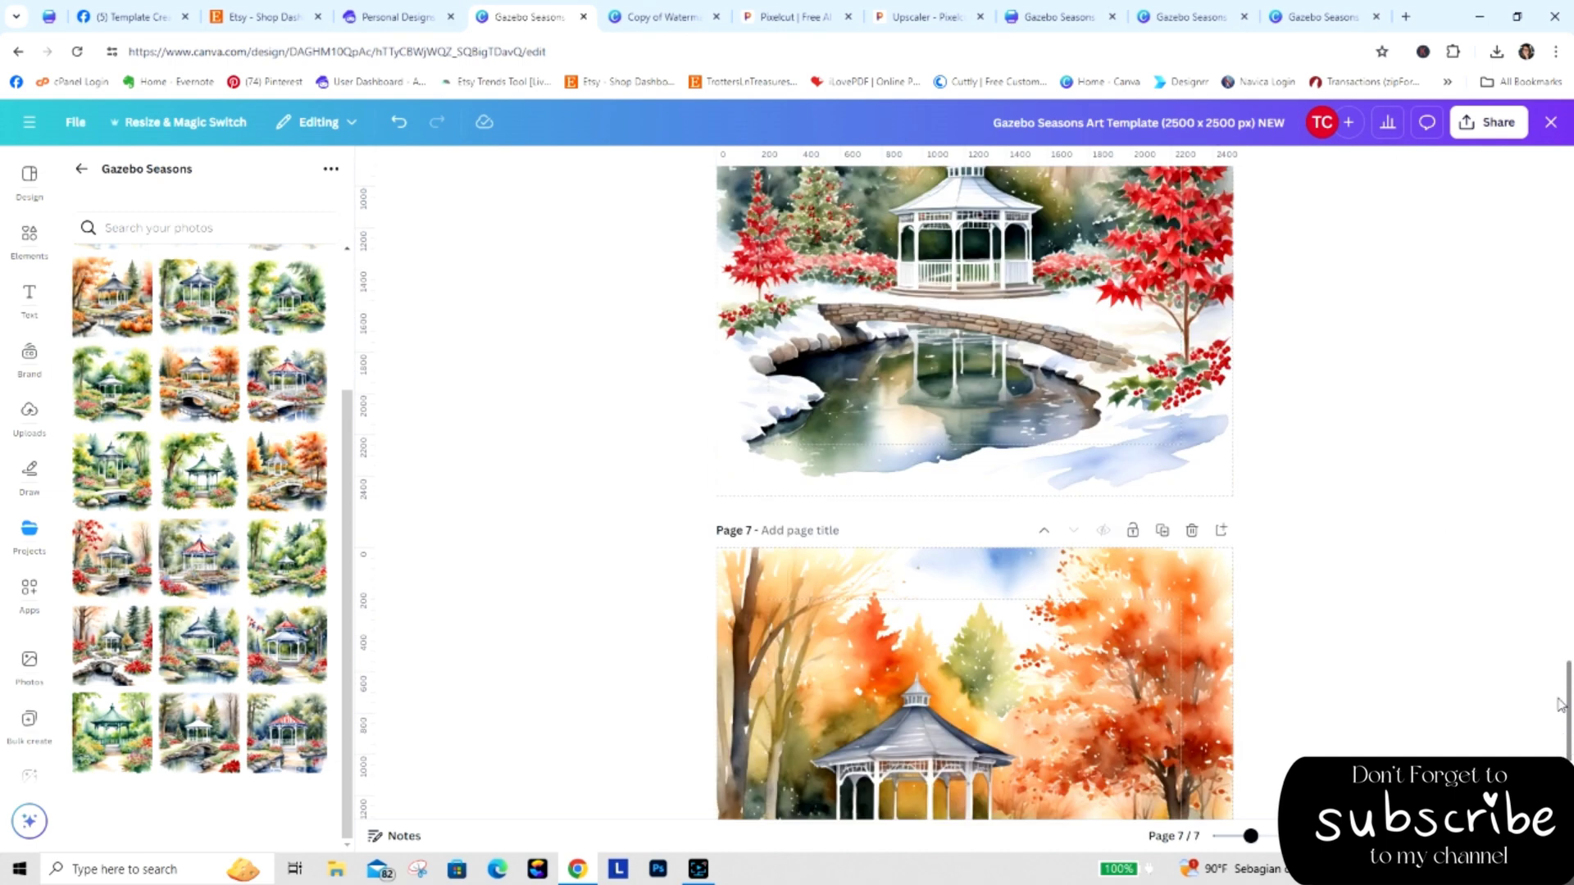
{"action": "scroll", "coordinate": [1537, 623], "scroll_direction": "down", "scroll_amount": 5}
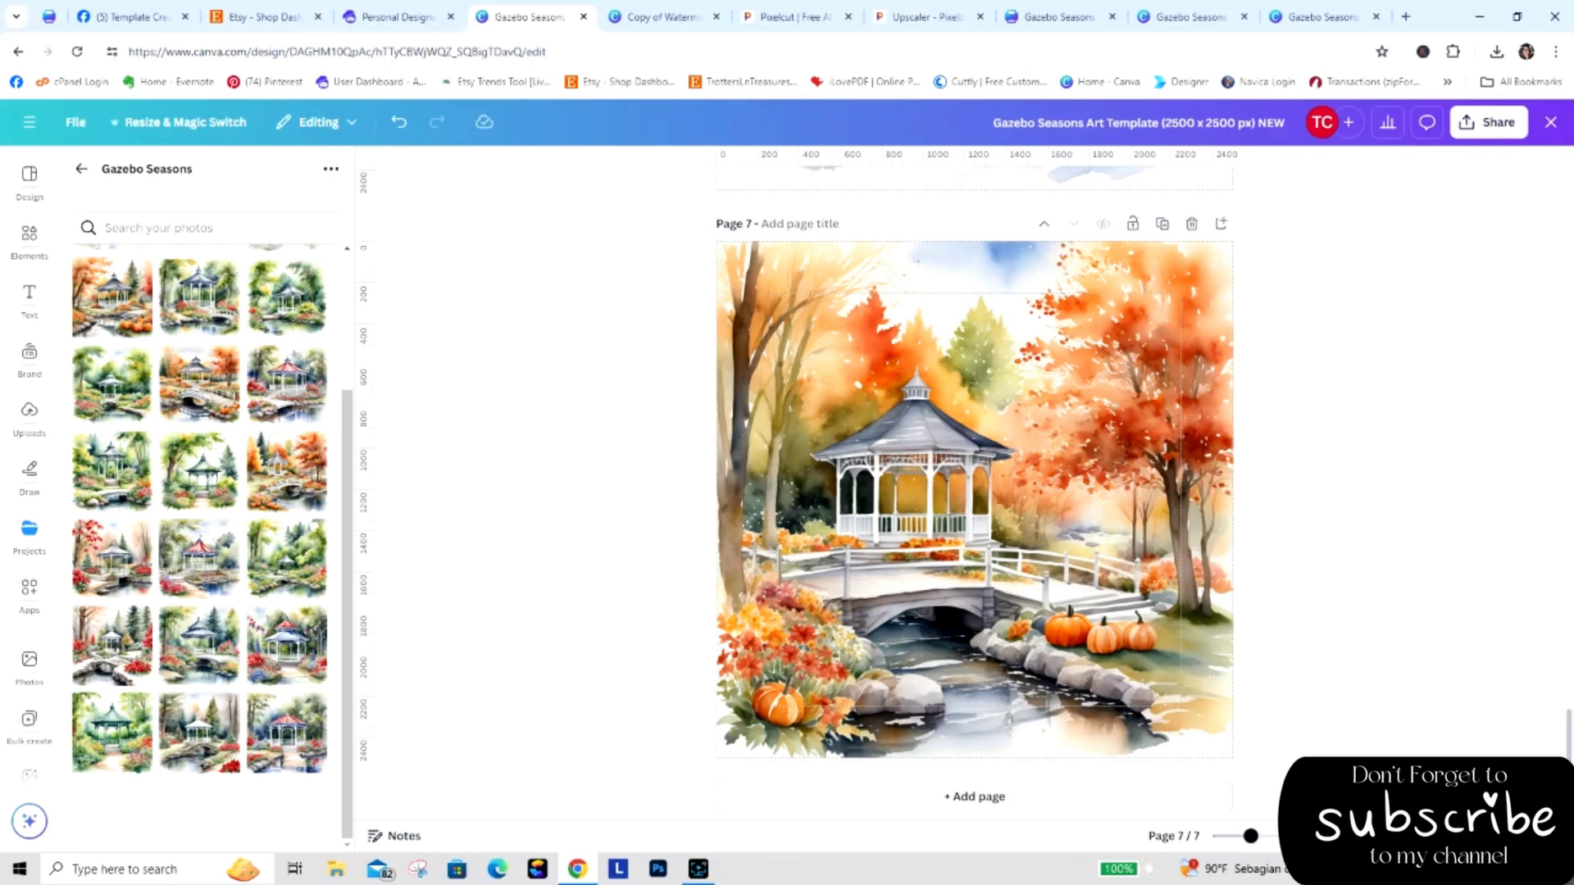
Add page 8 to the Gazebo Seasons Art Template.
{"action": "left_click", "coordinate": [1121, 800]}
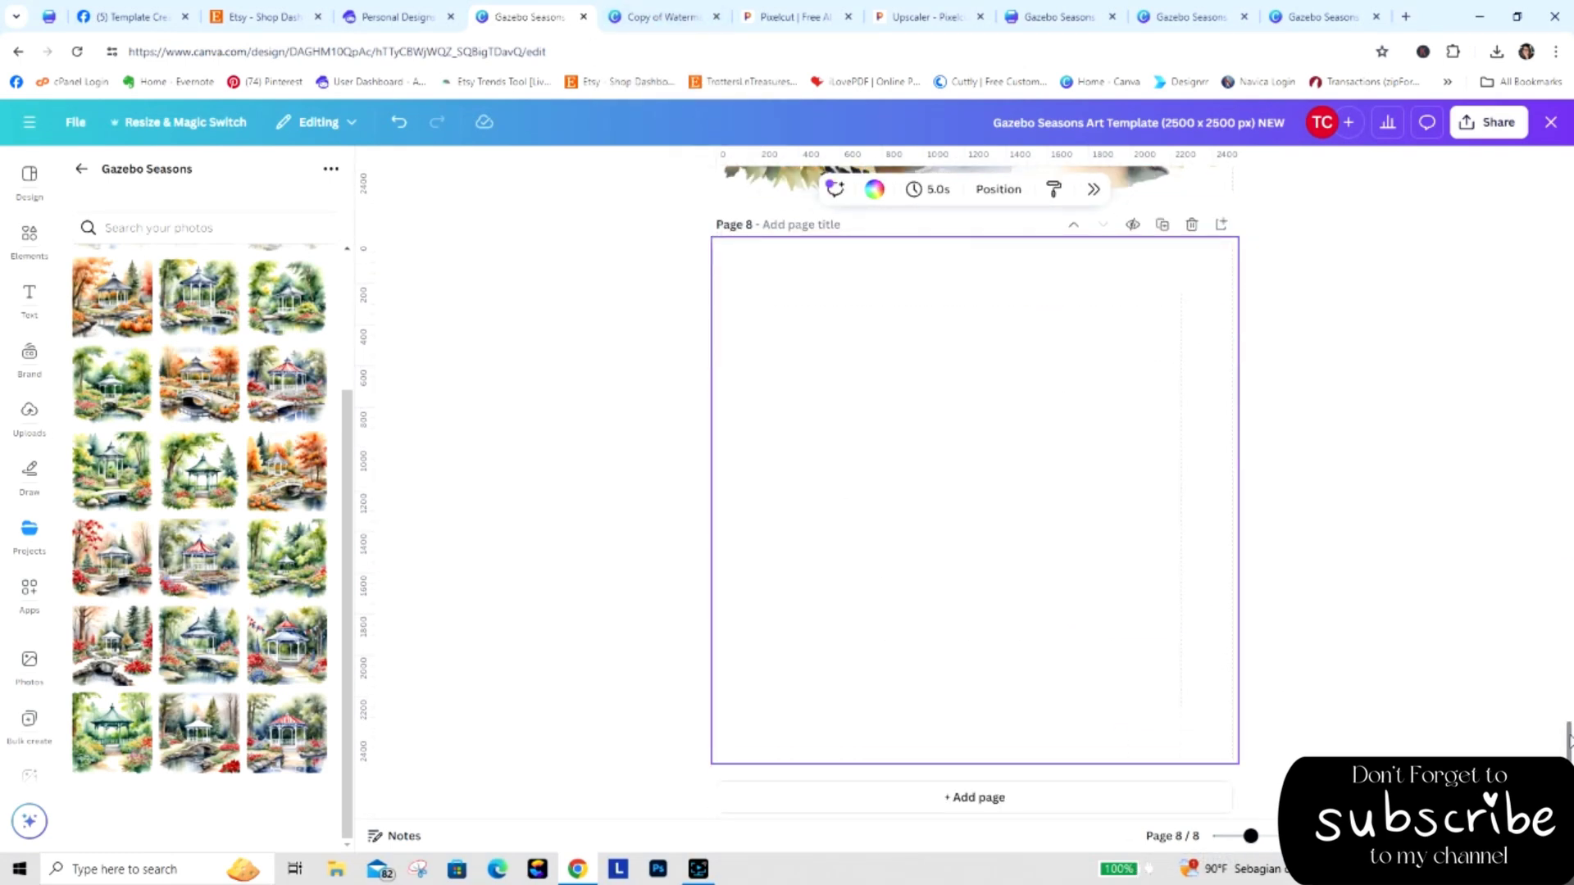
{"action": "left_click_drag", "start_coordinate": [1568, 738], "coordinate": [1559, 666]}
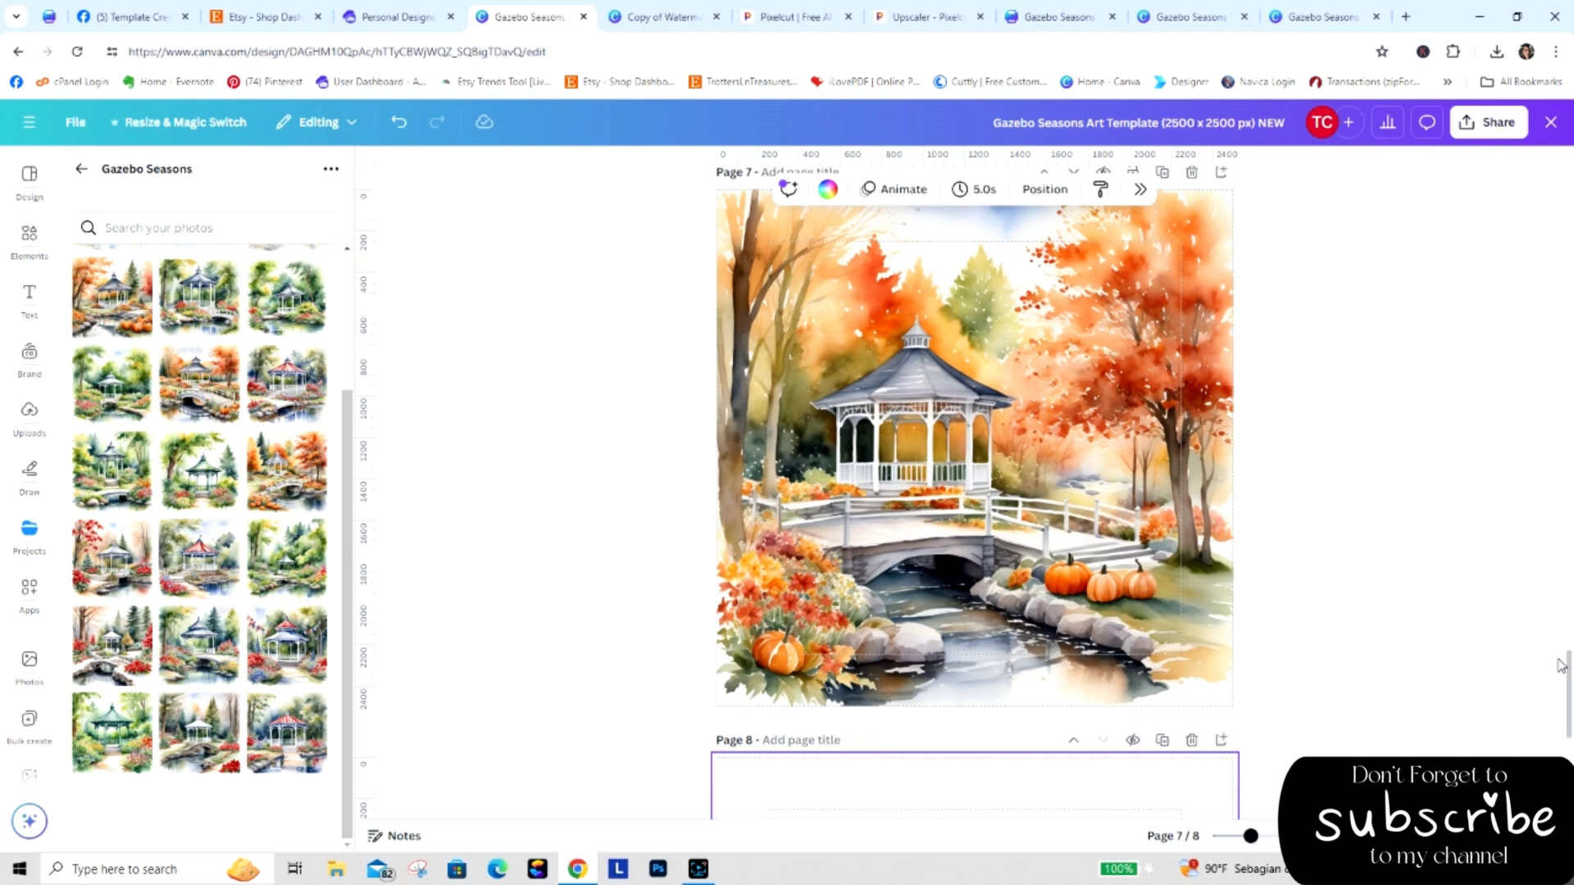
{"action": "right_click", "coordinate": [1050, 382]}
{"action": "left_click", "coordinate": [1102, 398]}
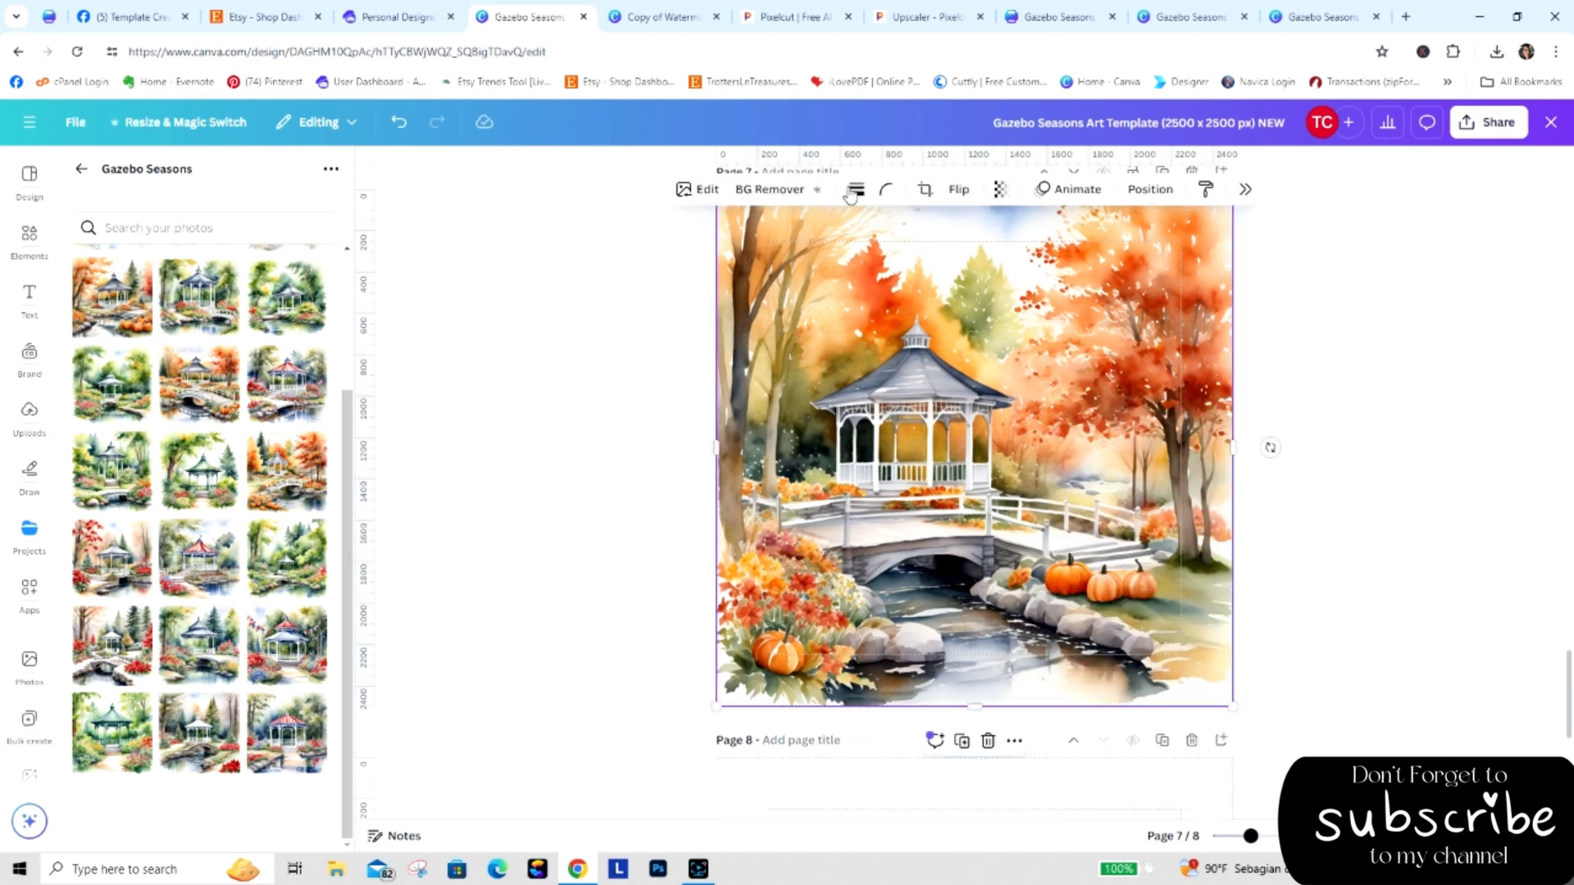
{"action": "left_click", "coordinate": [648, 16]}
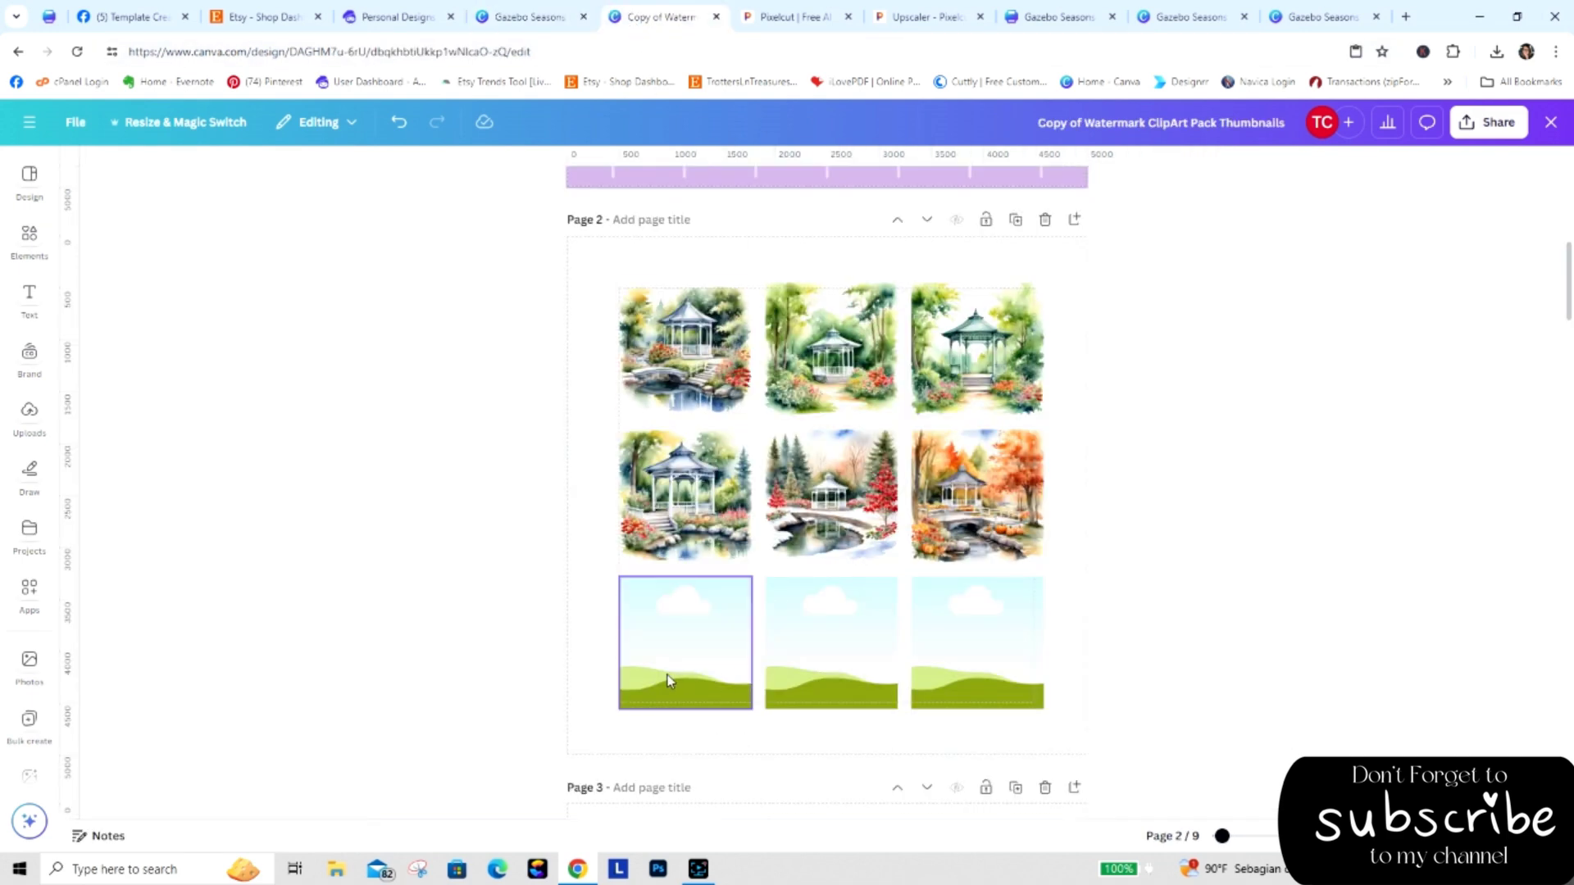
{"action": "right_click", "coordinate": [670, 626]}
{"action": "left_click", "coordinate": [721, 533]}
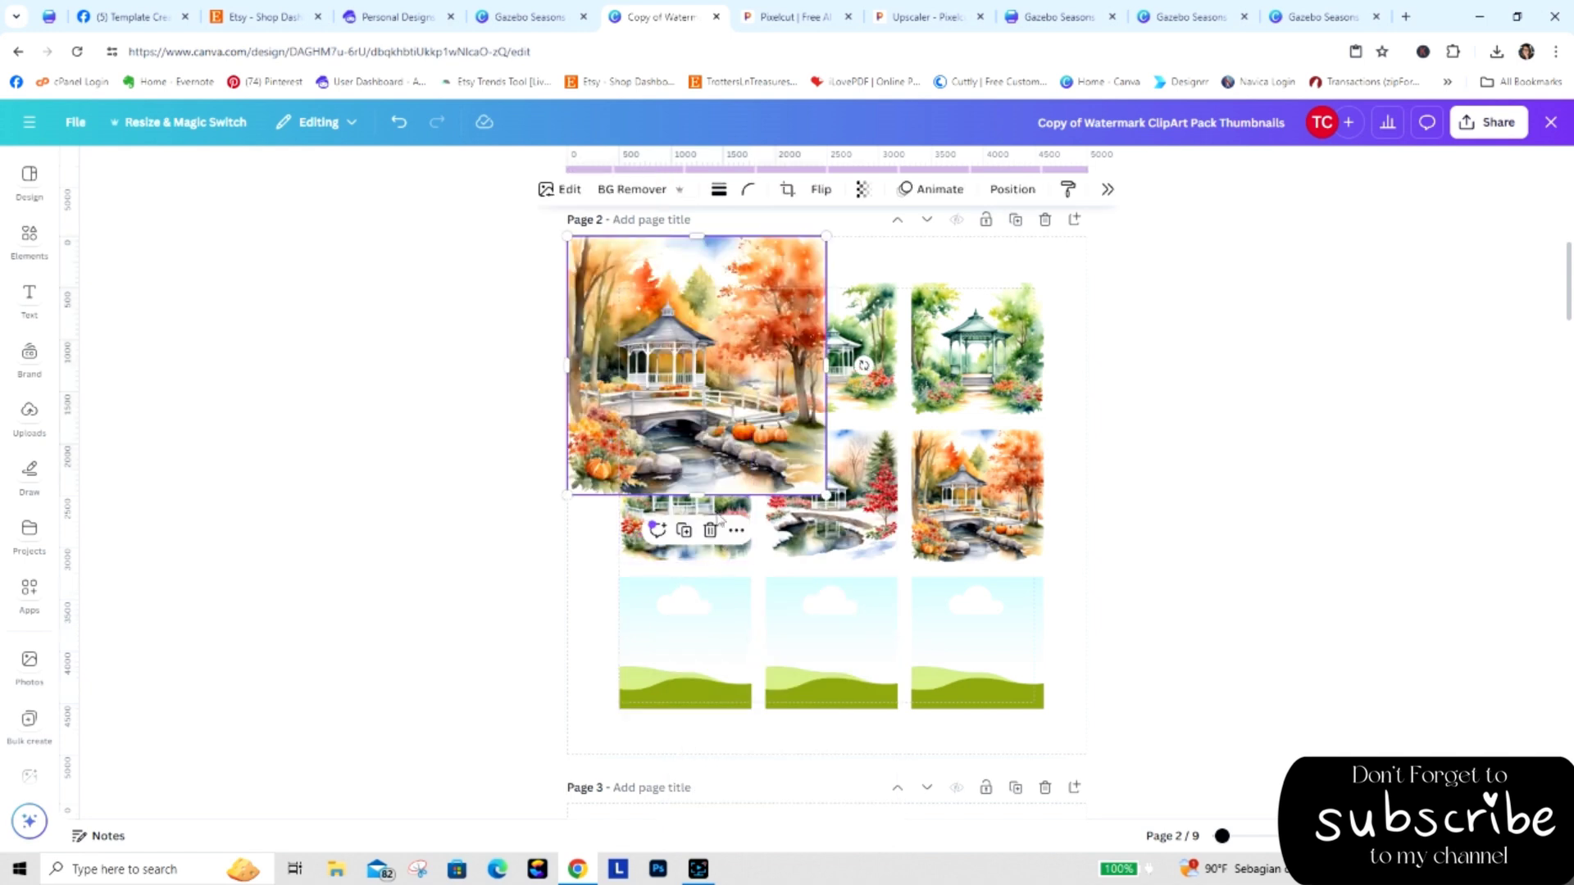
{"action": "left_click_drag", "start_coordinate": [717, 414], "coordinate": [376, 421]}
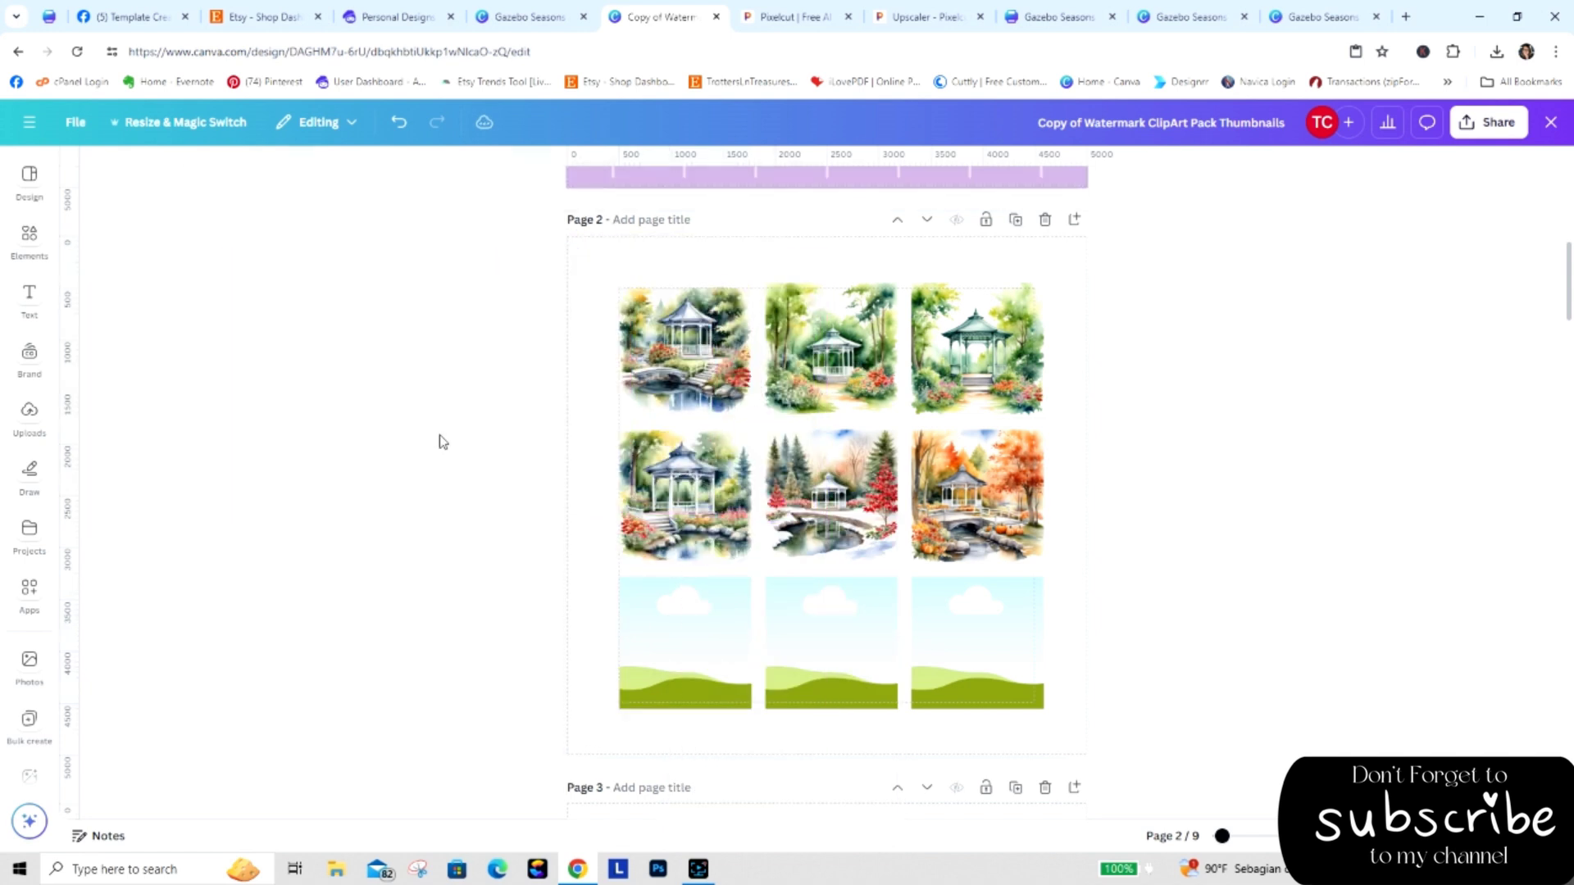
{"action": "right_click", "coordinate": [728, 313]}
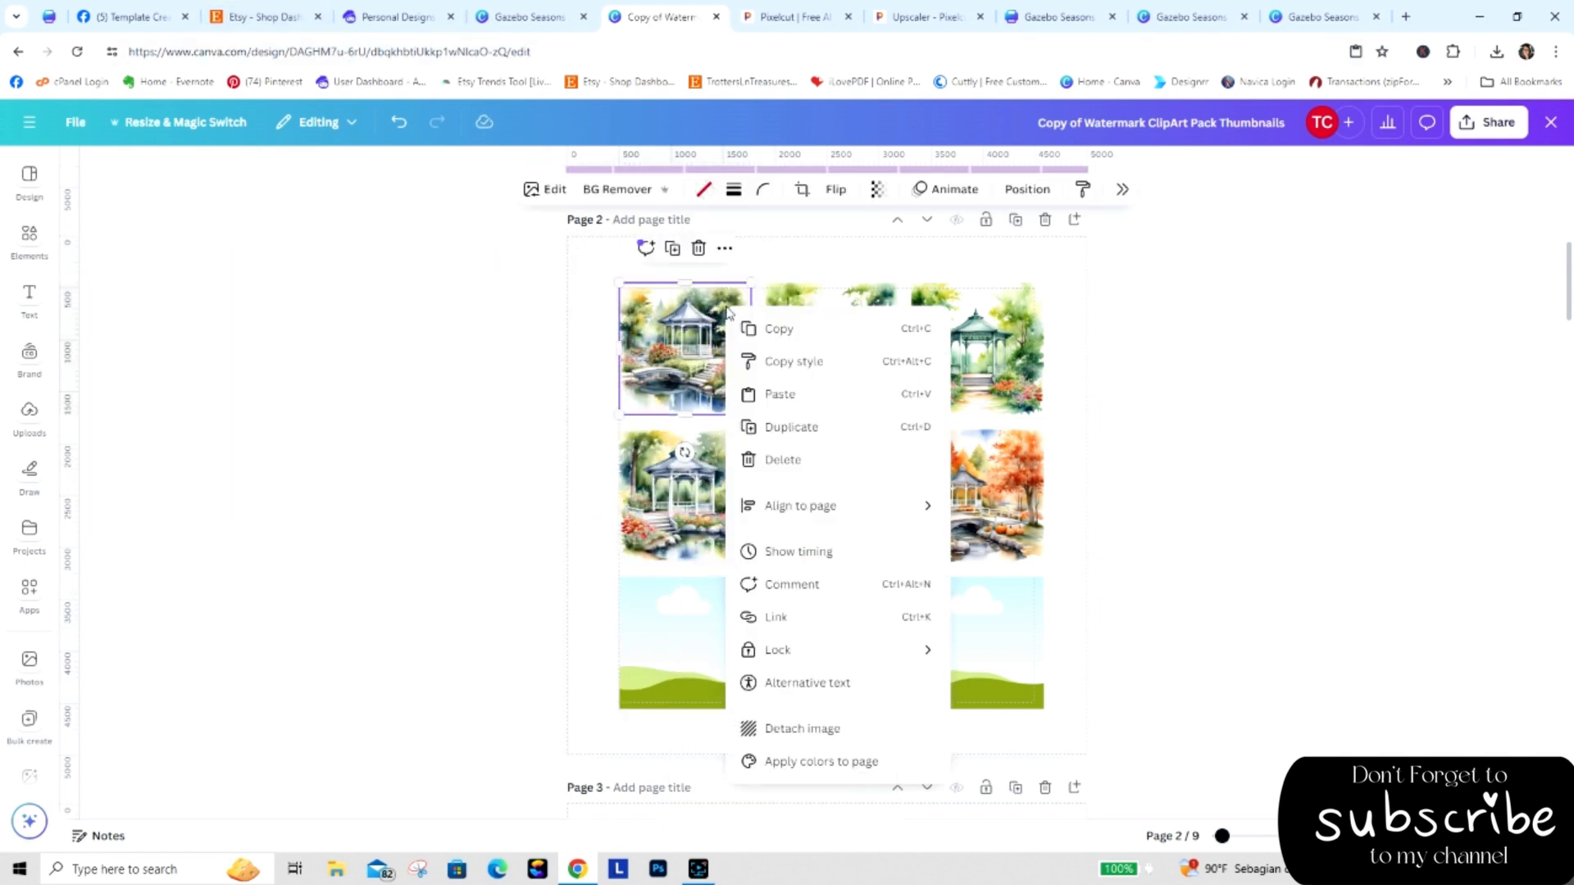
{"action": "left_click", "coordinate": [777, 397]}
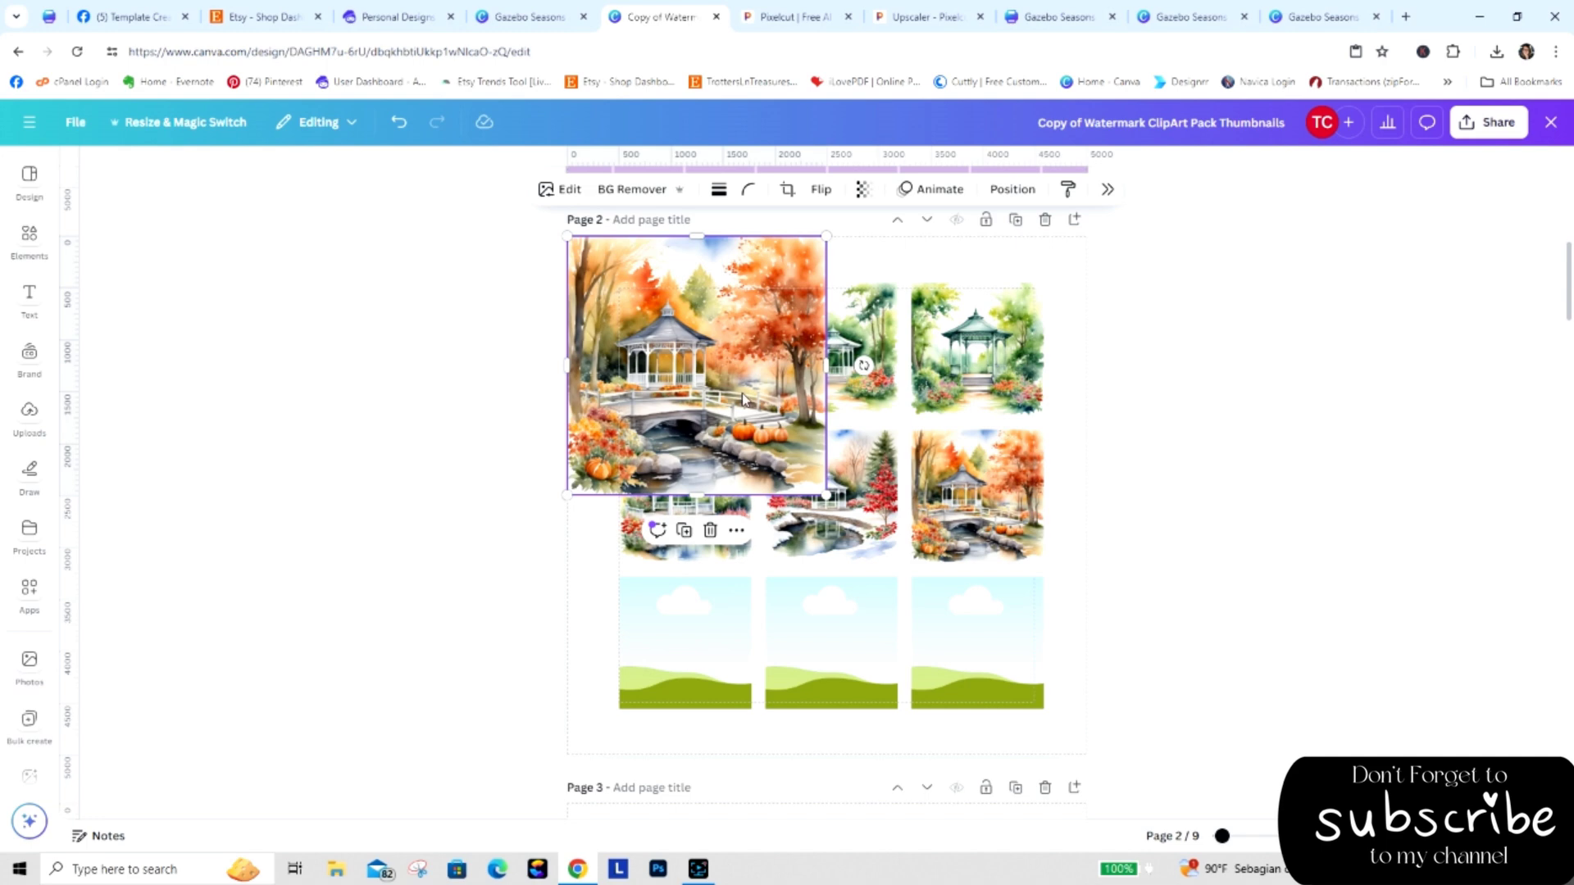
{"action": "left_click_drag", "start_coordinate": [743, 399], "coordinate": [120, 425]}
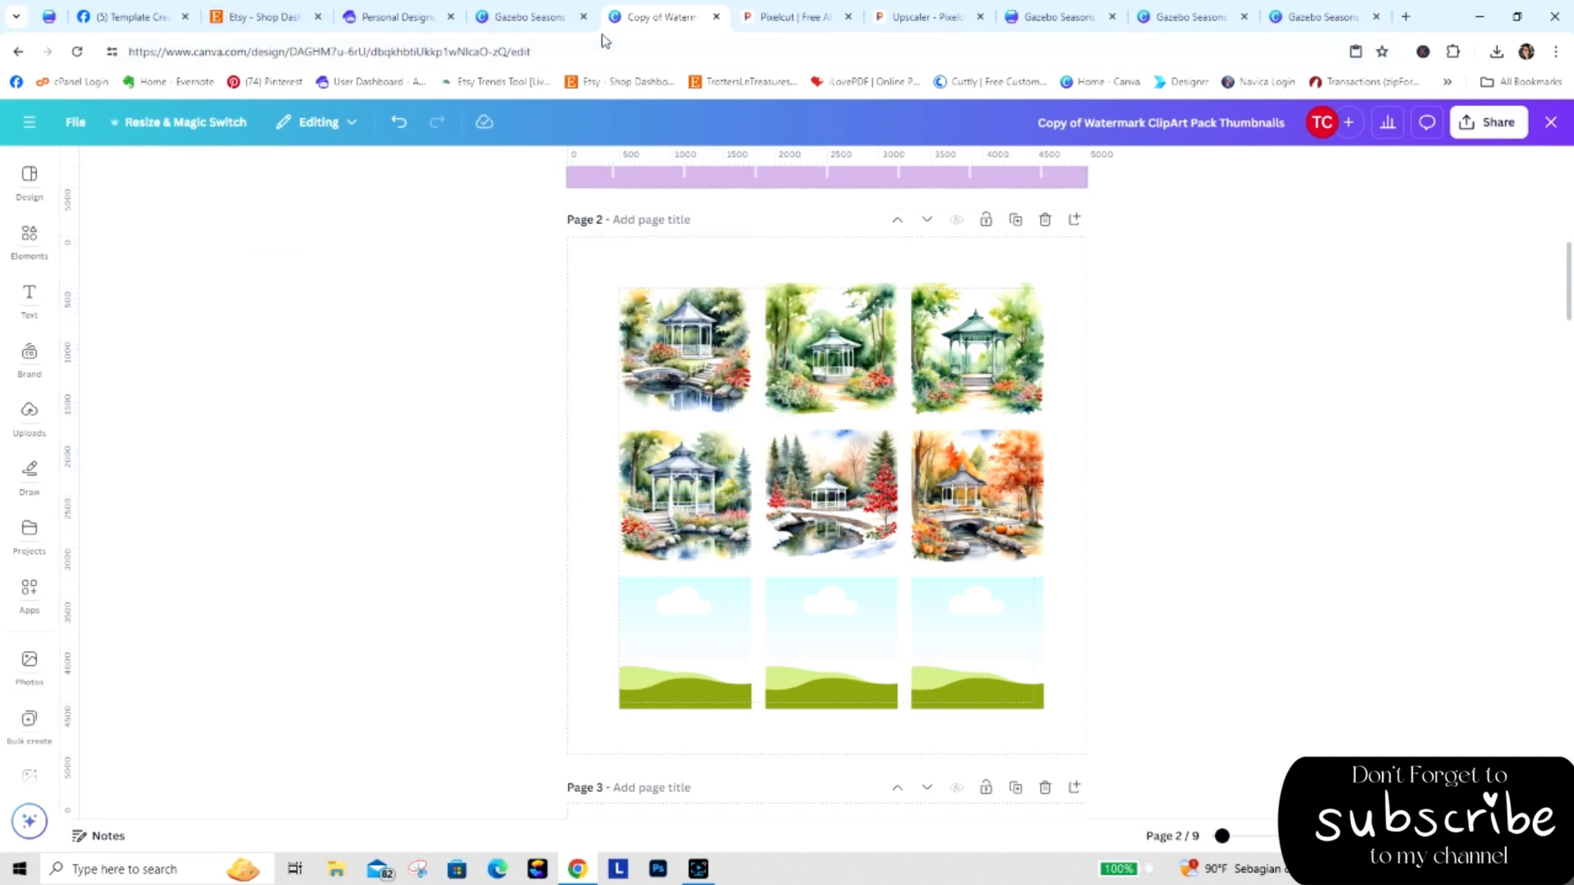
Fill page 8 of the Gazebo Seasons Art Template with the blue-roofed gazebo image with a white footbridge, and copy that image.
{"action": "left_click", "coordinate": [547, 18]}
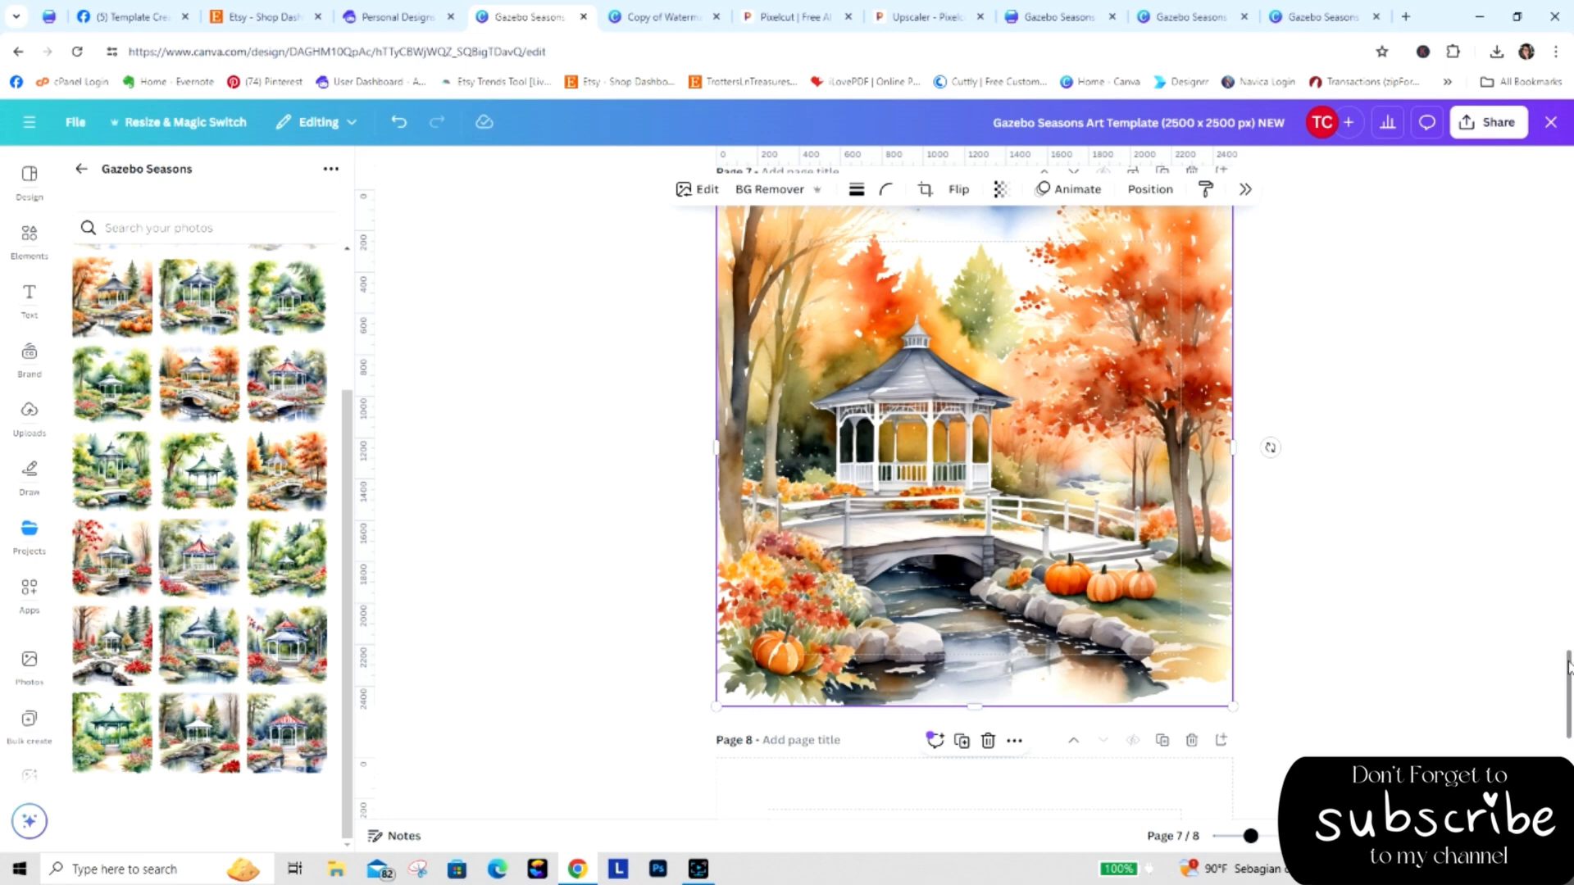
{"action": "left_click_drag", "start_coordinate": [1566, 660], "coordinate": [1568, 732]}
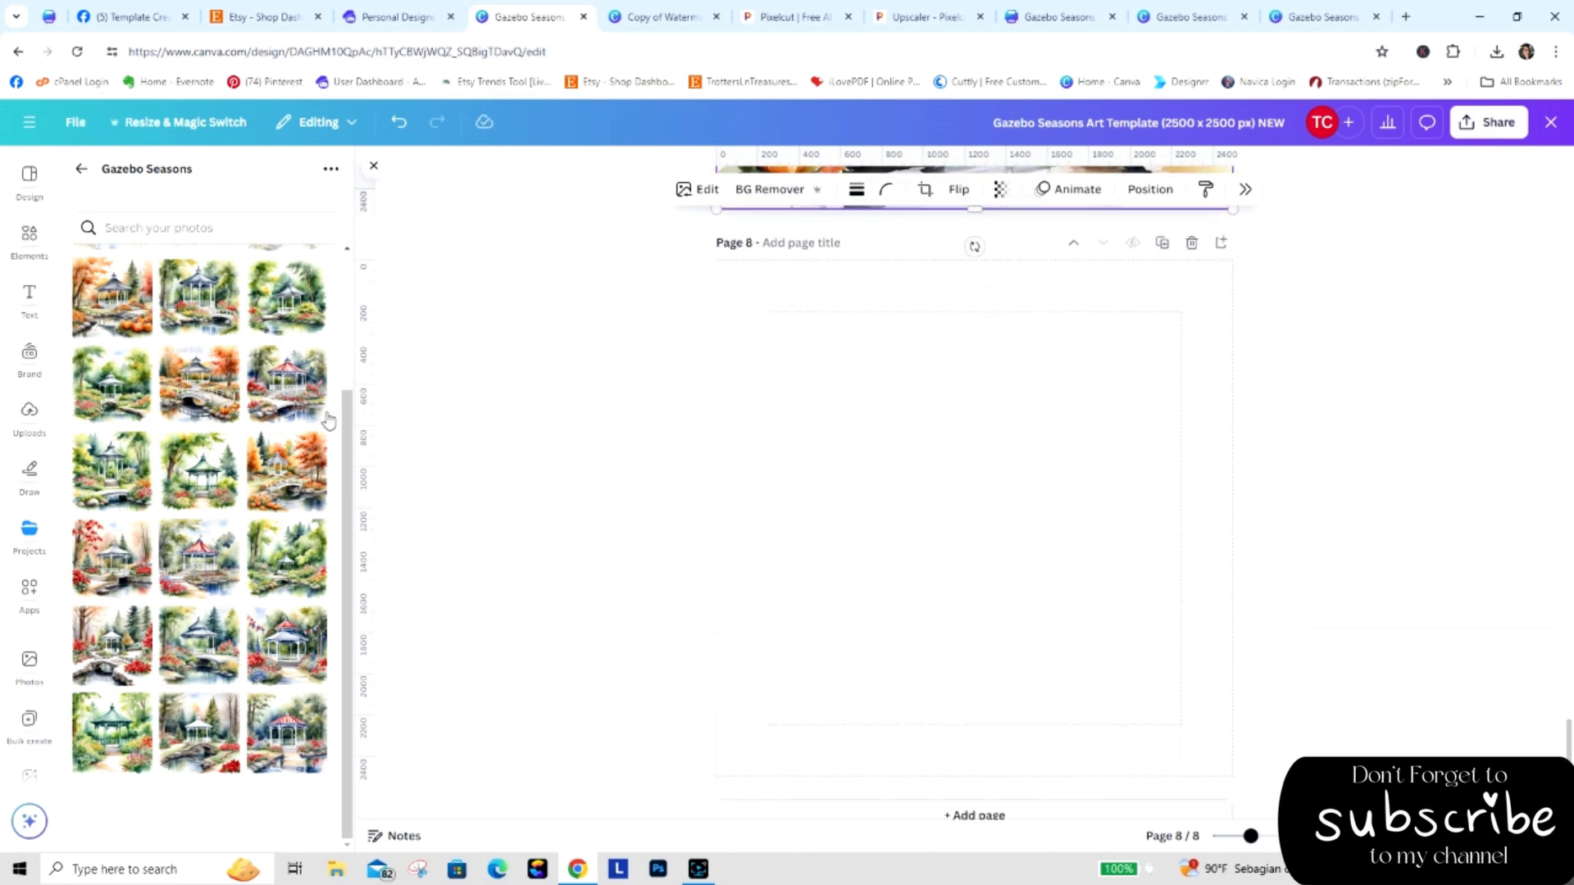
{"action": "left_click_drag", "start_coordinate": [174, 270], "coordinate": [833, 378]}
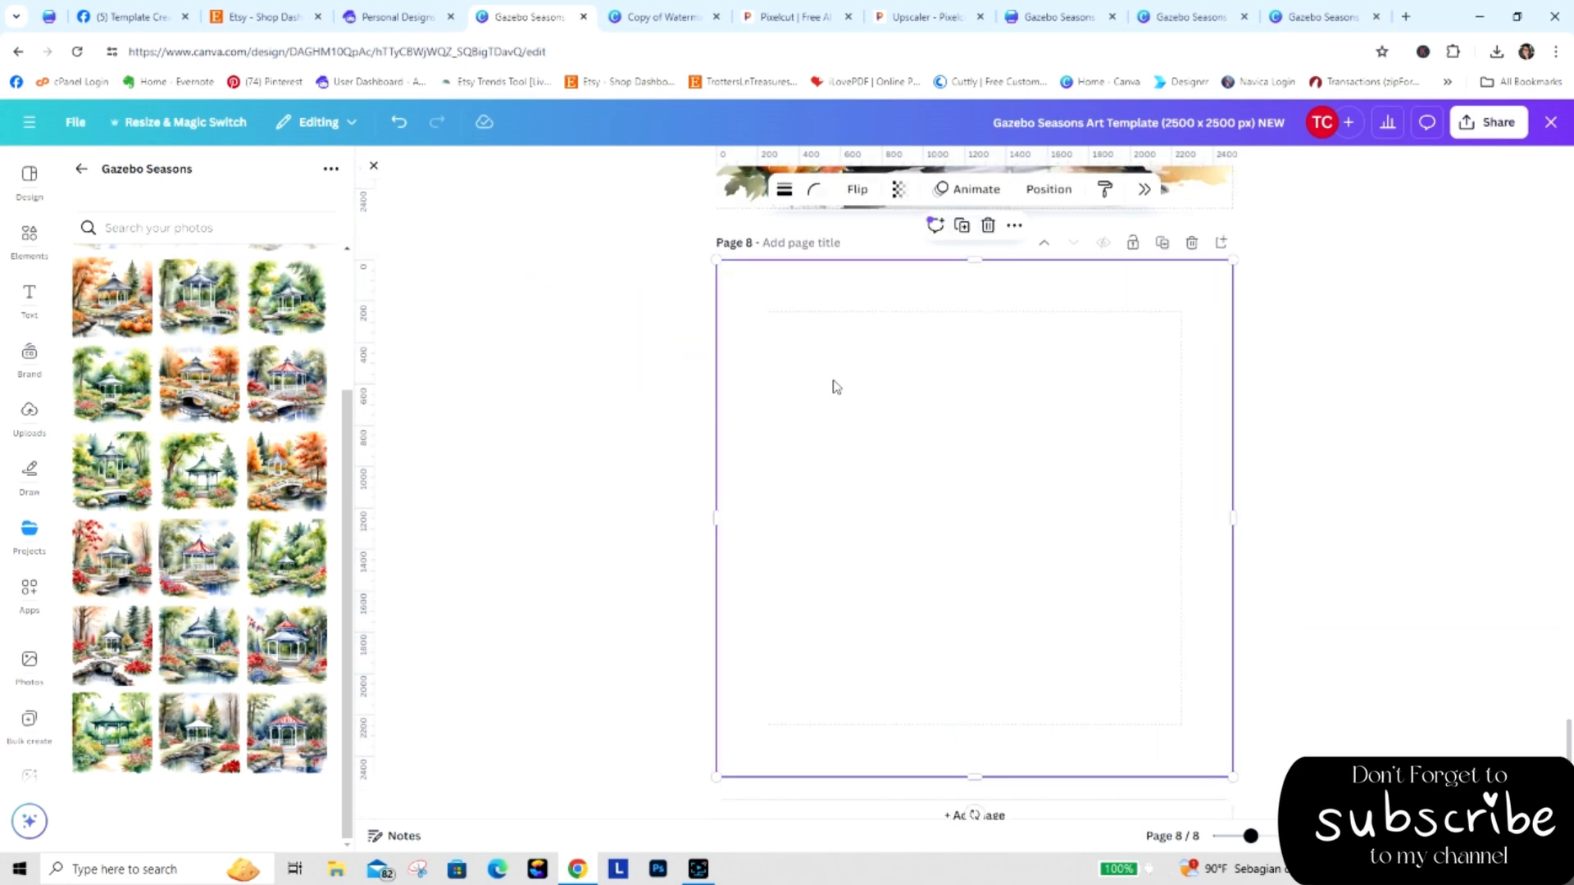
{"action": "right_click", "coordinate": [832, 379]}
{"action": "left_click", "coordinate": [876, 405]}
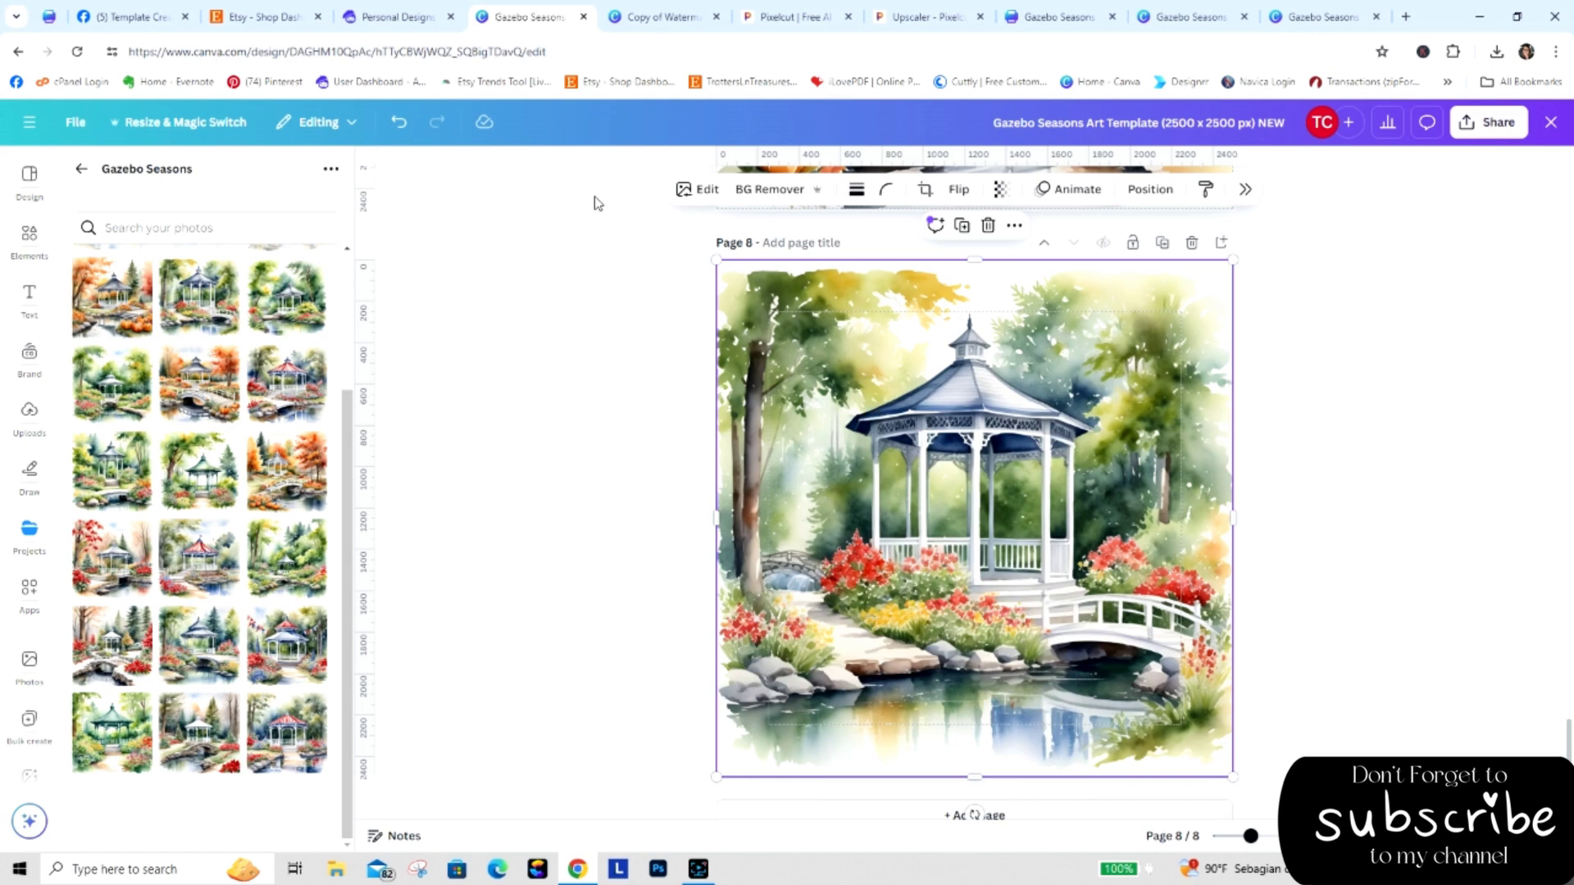
Paste the copied blue-roofed gazebo image into the bottom row's first frame on page 2 of the watermark thumbnails design.
{"action": "left_click", "coordinate": [630, 18]}
{"action": "right_click", "coordinate": [701, 268]}
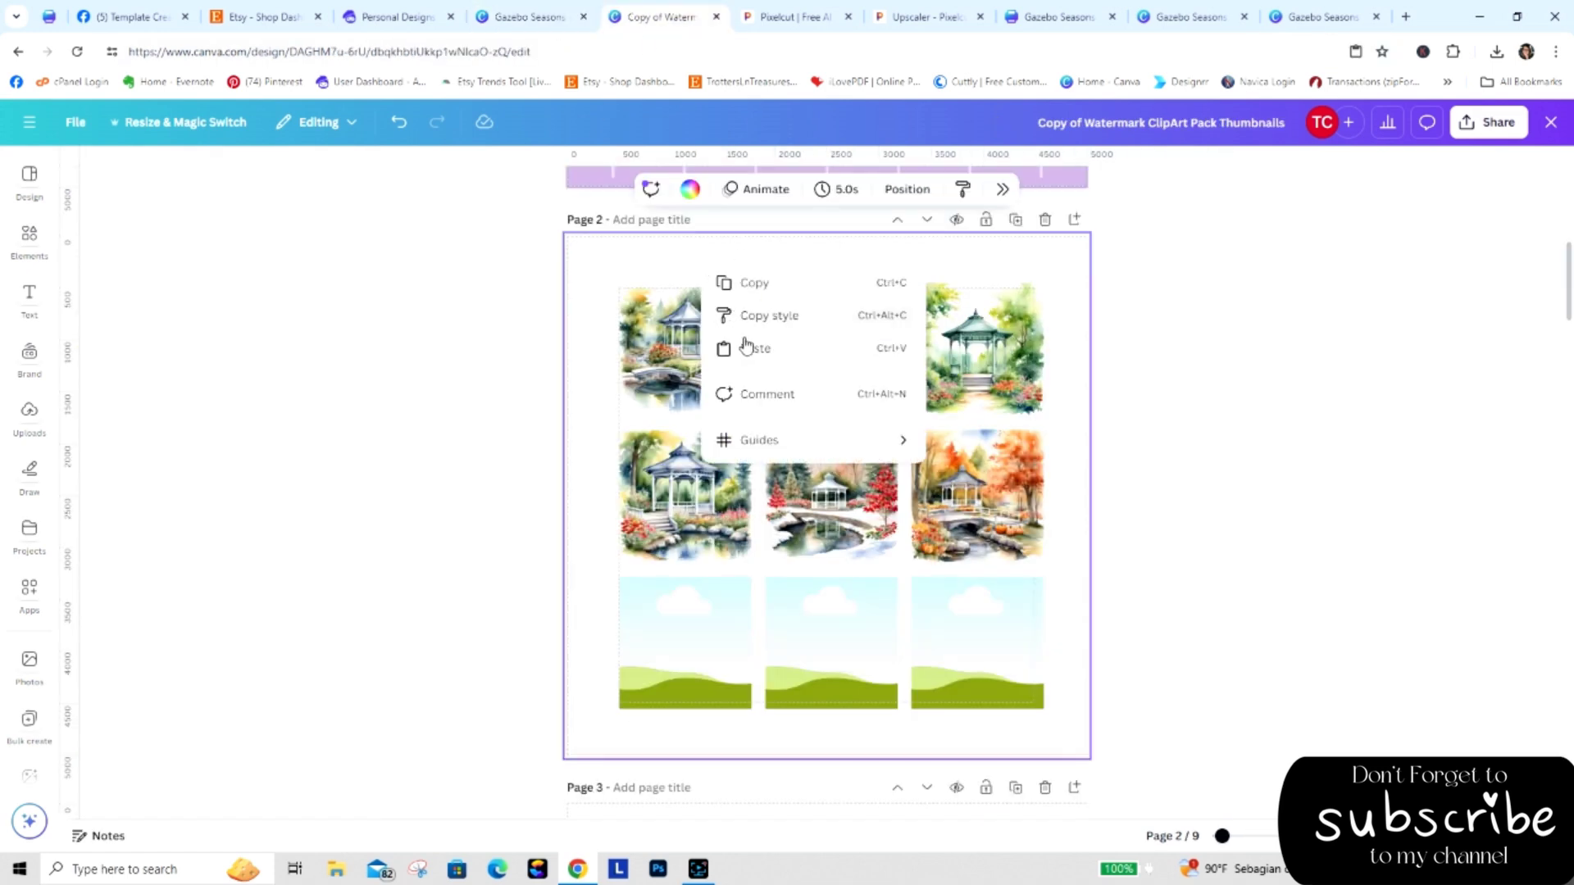
{"action": "left_click", "coordinate": [747, 350]}
{"action": "left_click_drag", "start_coordinate": [656, 342], "coordinate": [685, 639]}
Add page 9 to the Gazebo Seasons Art Template, fill it with the pale-roofed green garden gazebo image, and add page 10.
{"action": "left_click", "coordinate": [528, 18]}
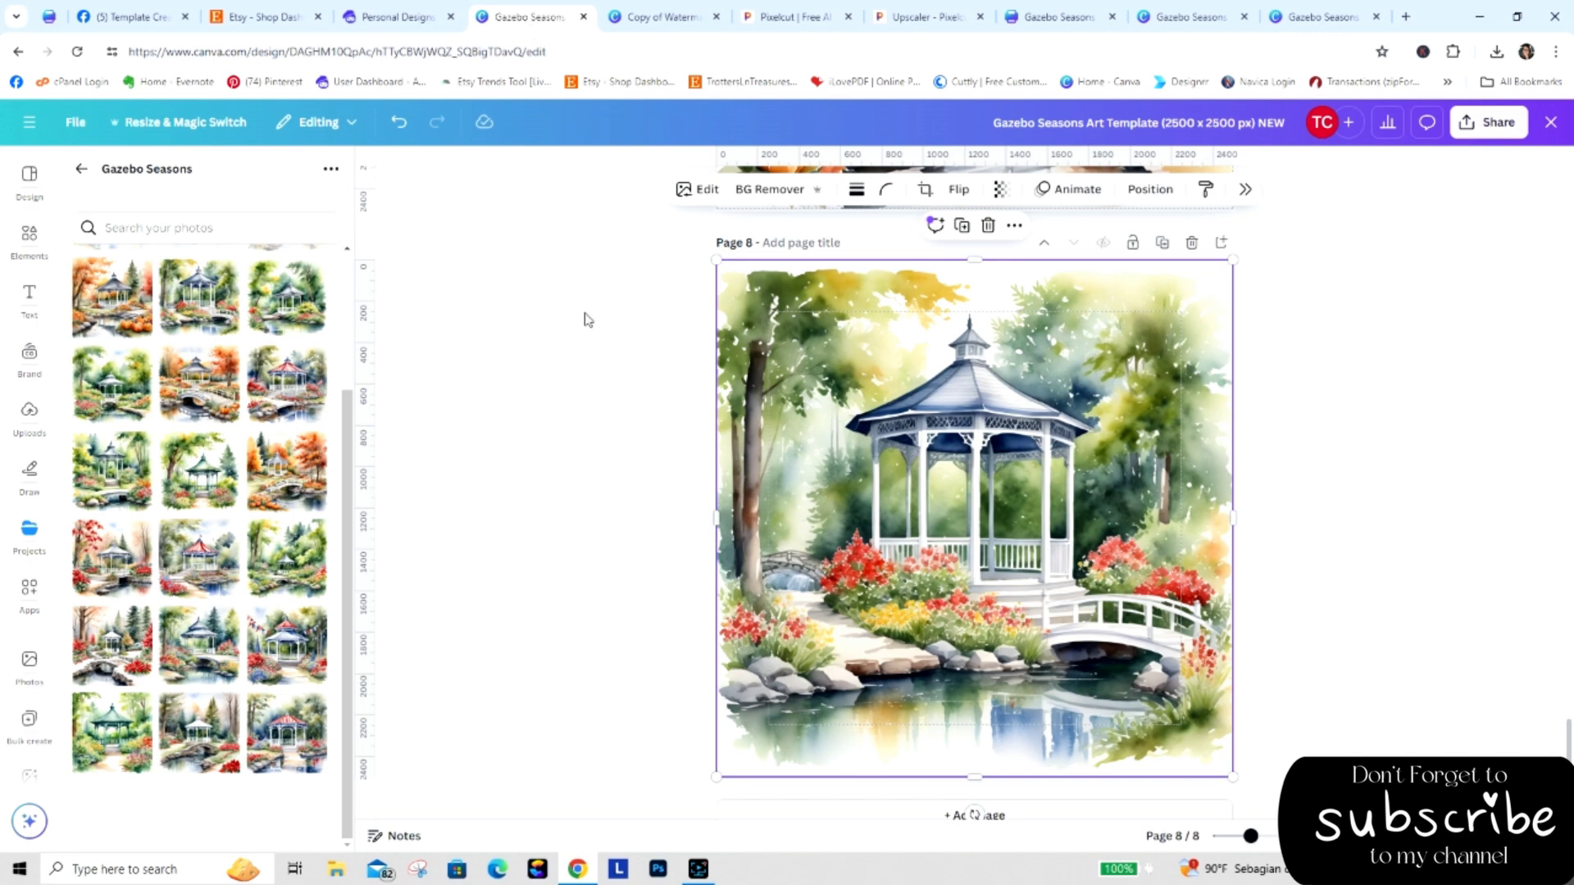
{"action": "left_click", "coordinate": [943, 813]}
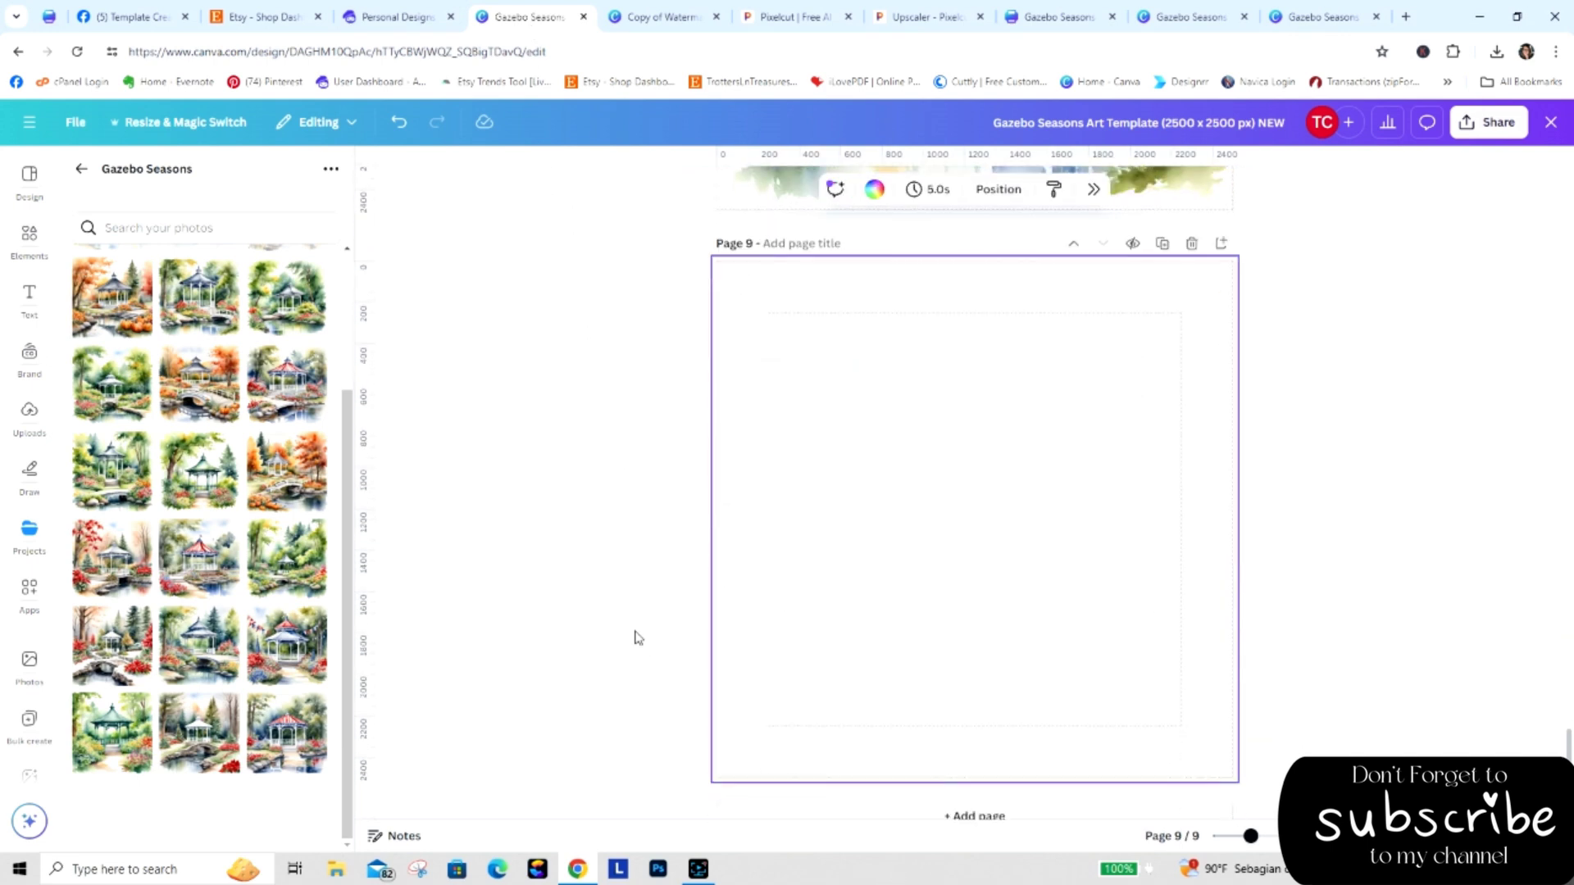
{"action": "left_click", "coordinate": [211, 302]}
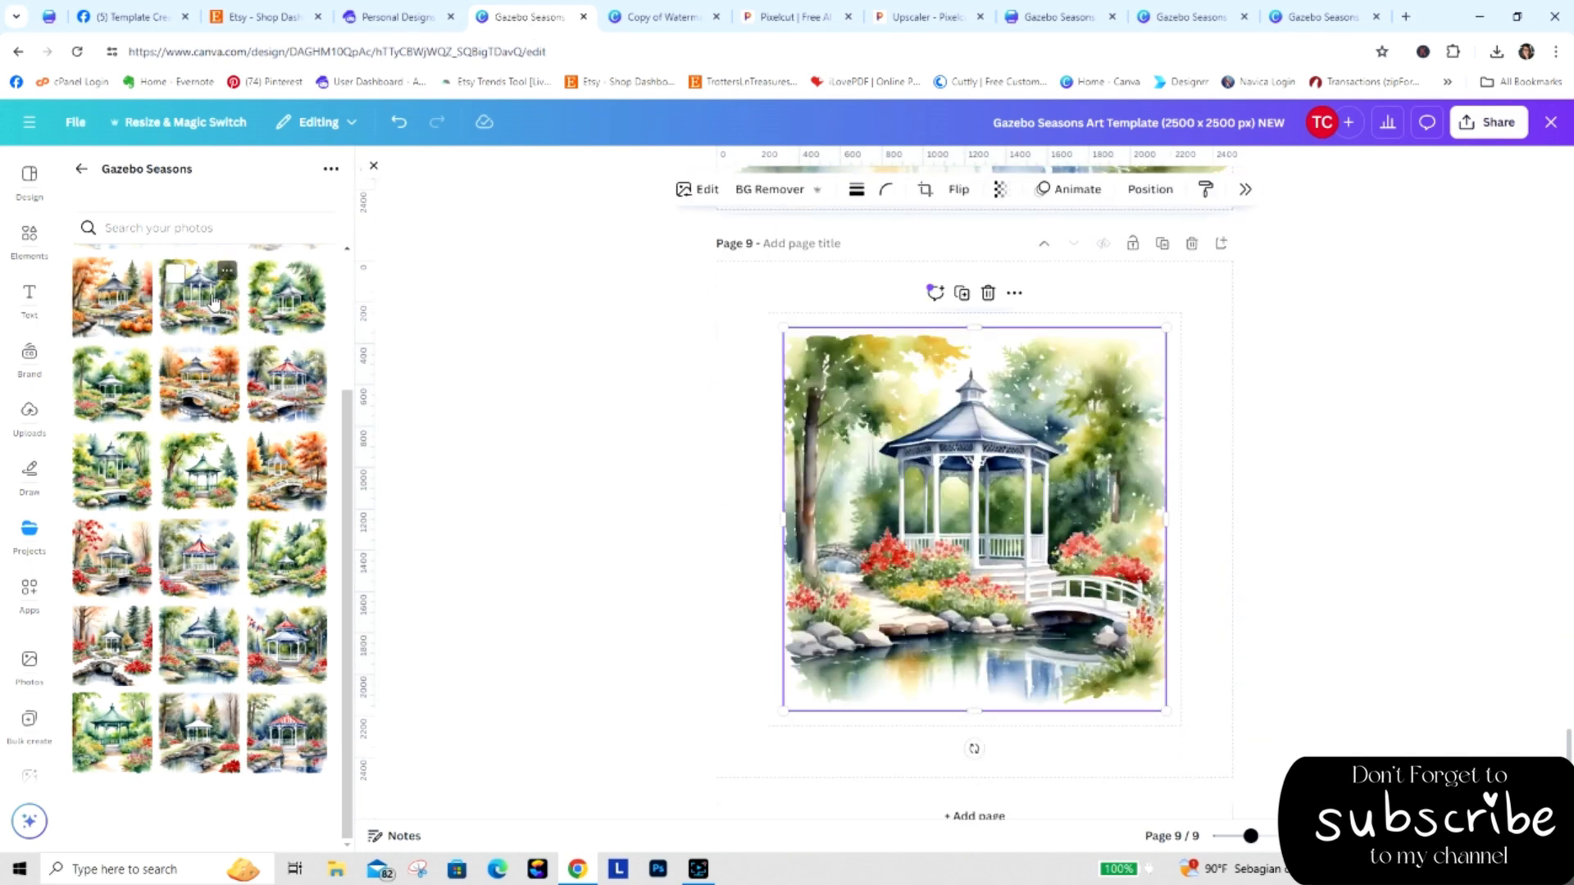
{"action": "left_click_drag", "start_coordinate": [925, 652], "coordinate": [389, 544]}
{"action": "left_click_drag", "start_coordinate": [295, 304], "coordinate": [758, 350]}
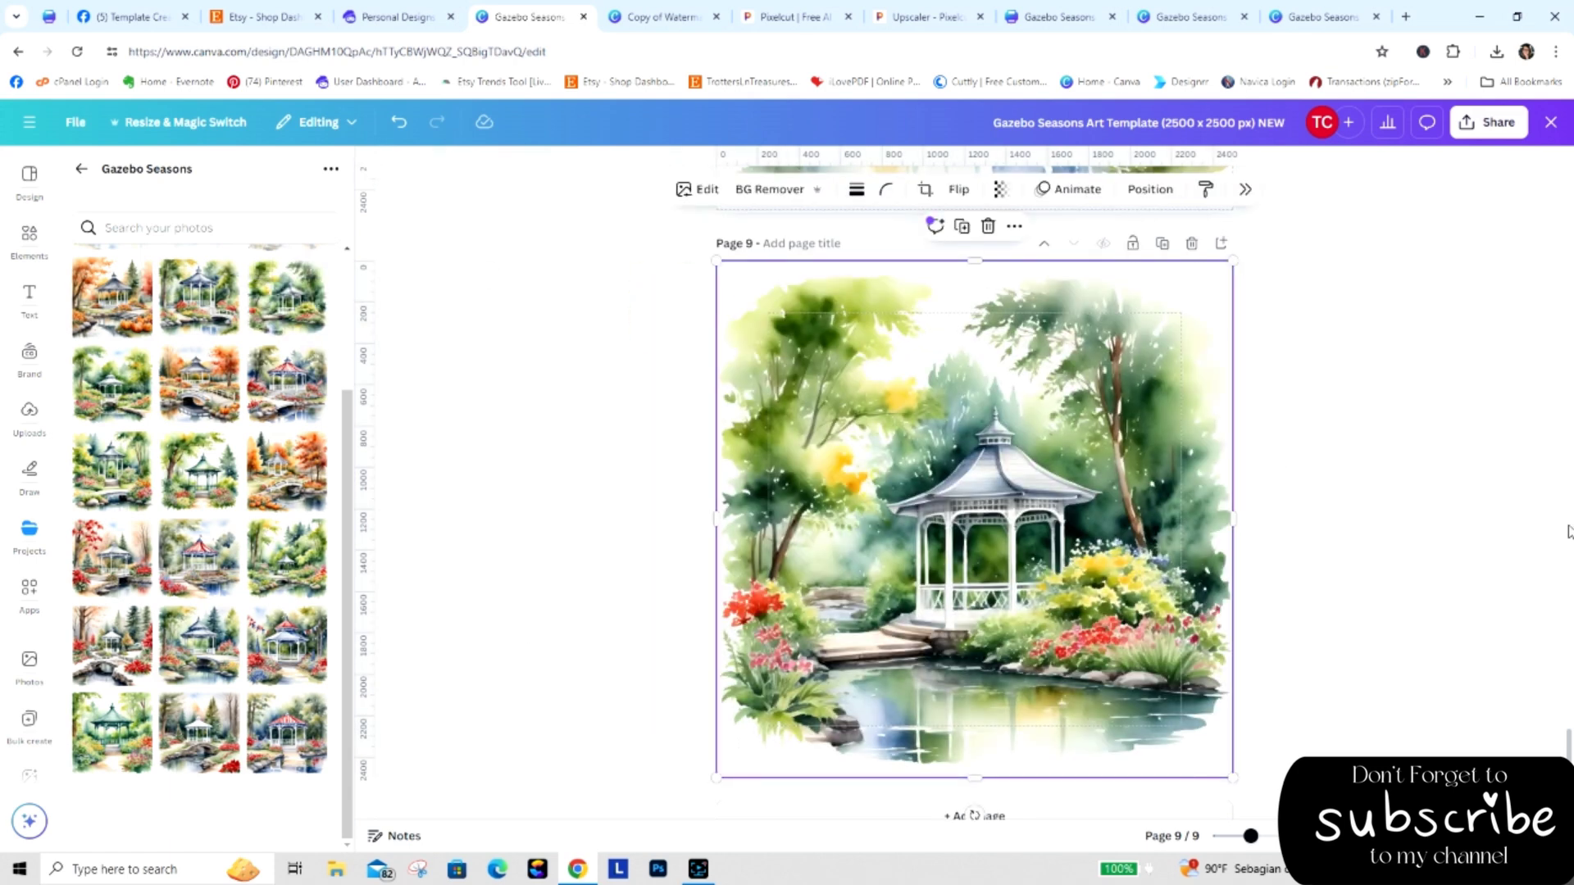
{"action": "scroll", "coordinate": [1567, 742], "scroll_direction": "up", "scroll_amount": 5}
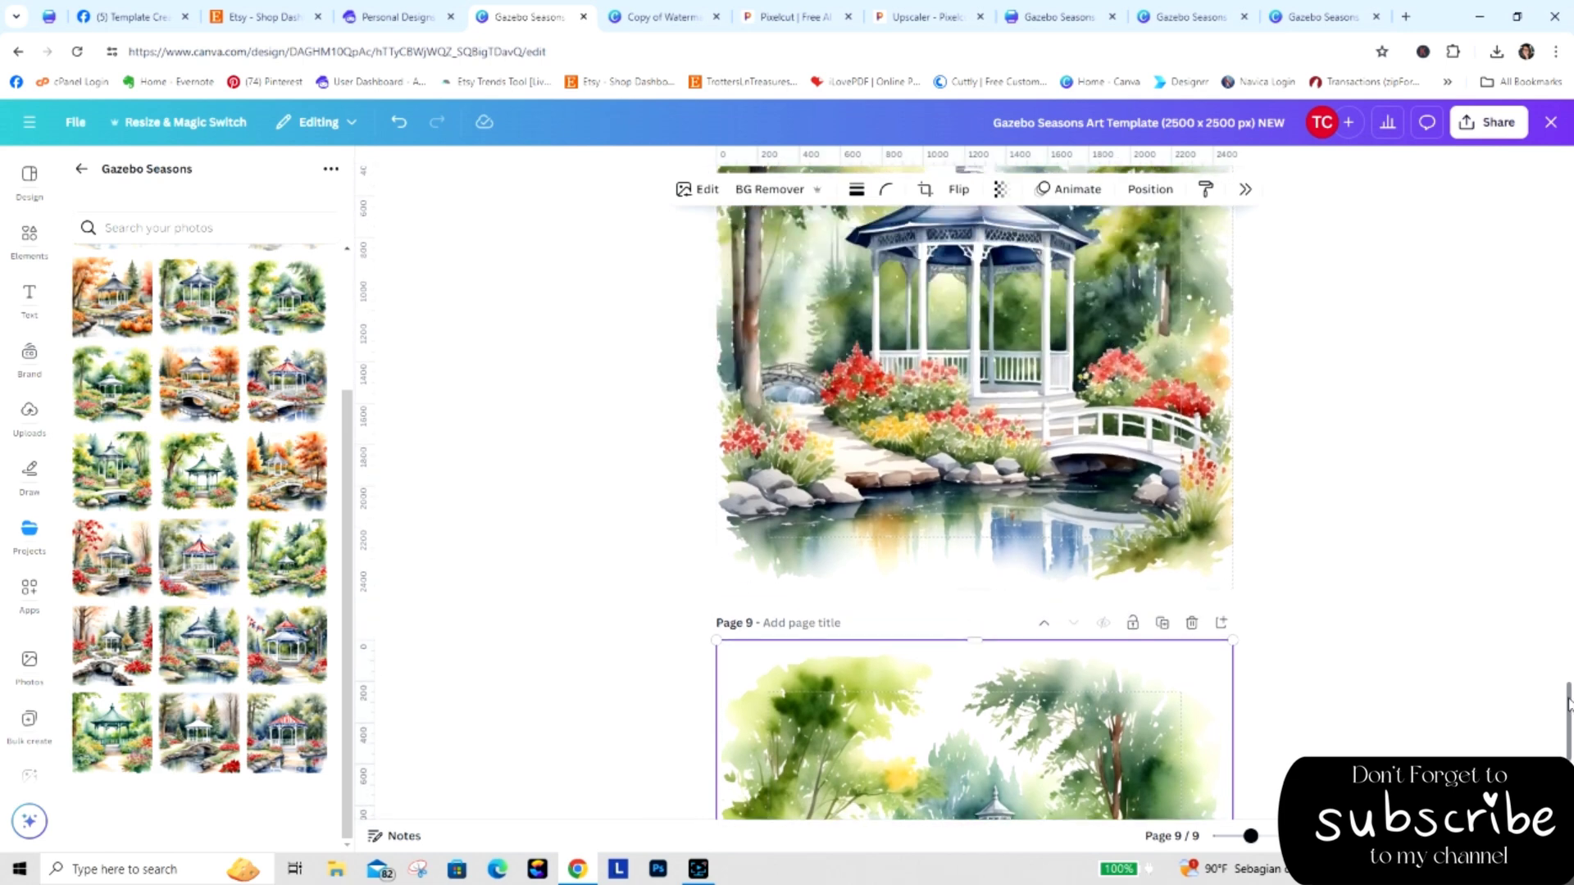
{"action": "scroll", "coordinate": [1567, 742], "scroll_direction": "down", "scroll_amount": 5}
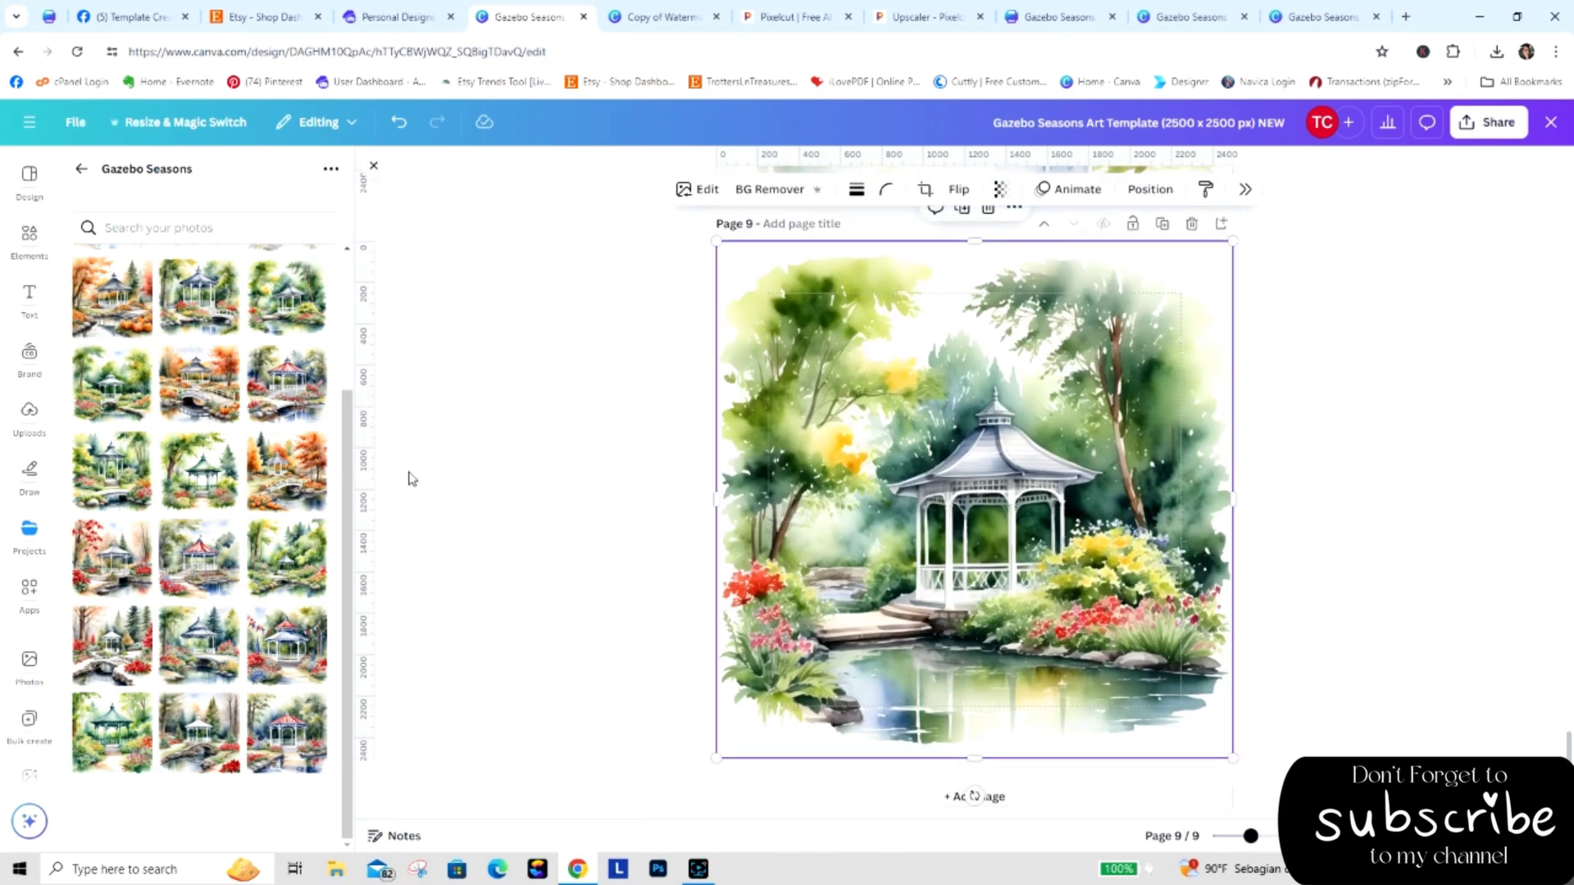
{"action": "left_click", "coordinate": [939, 797]}
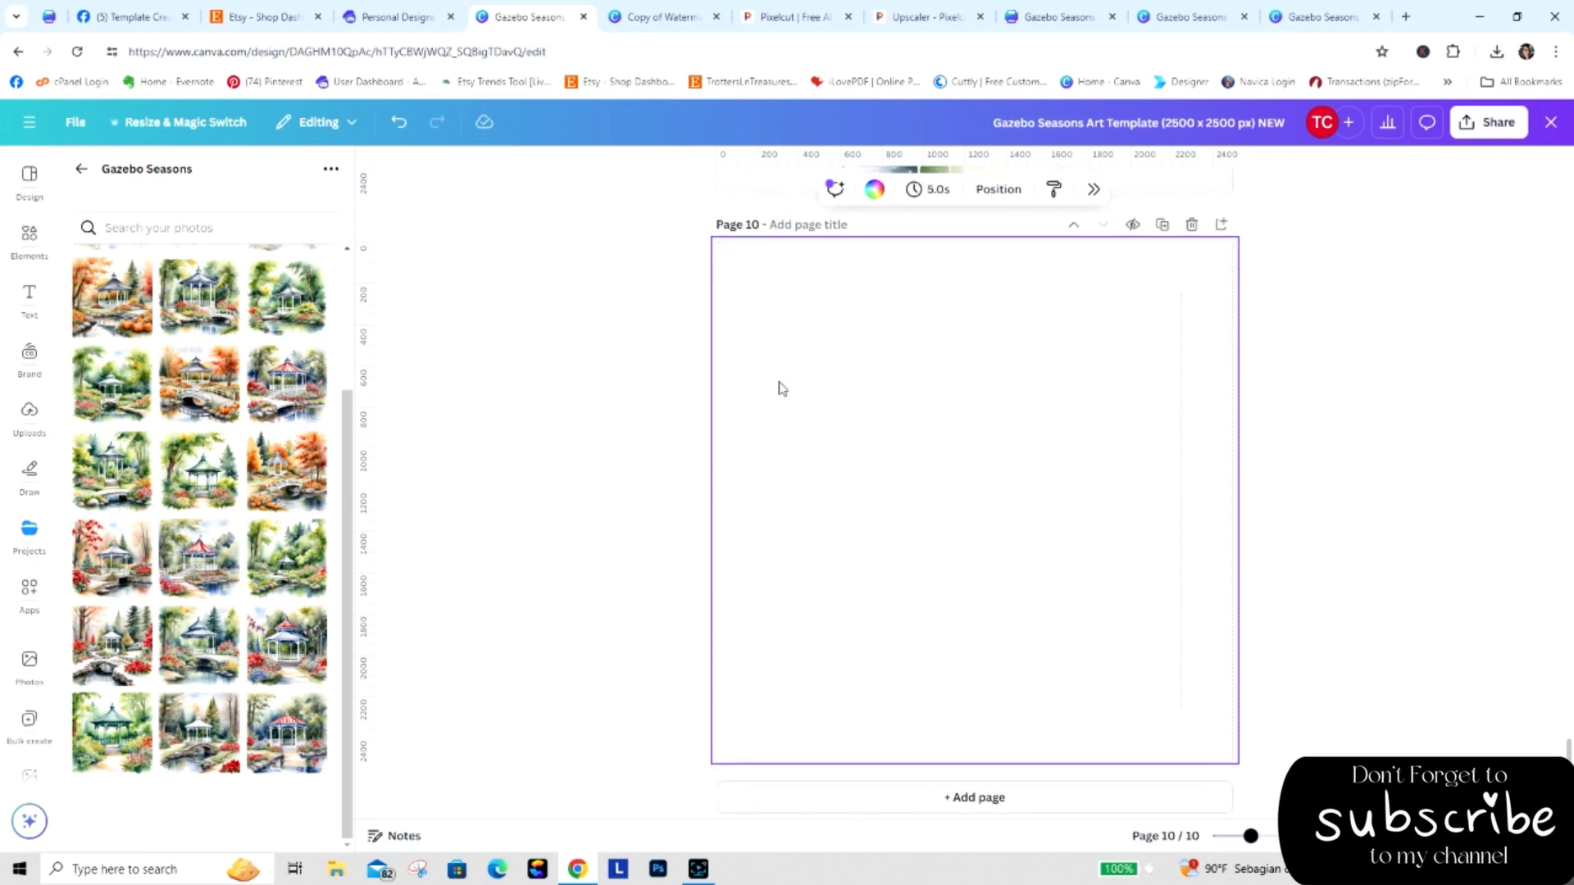
Paste the copied image into the bottom row's middle frame on page 2 of the watermark thumbnails design.
{"action": "left_click", "coordinate": [668, 14]}
{"action": "right_click", "coordinate": [702, 363]}
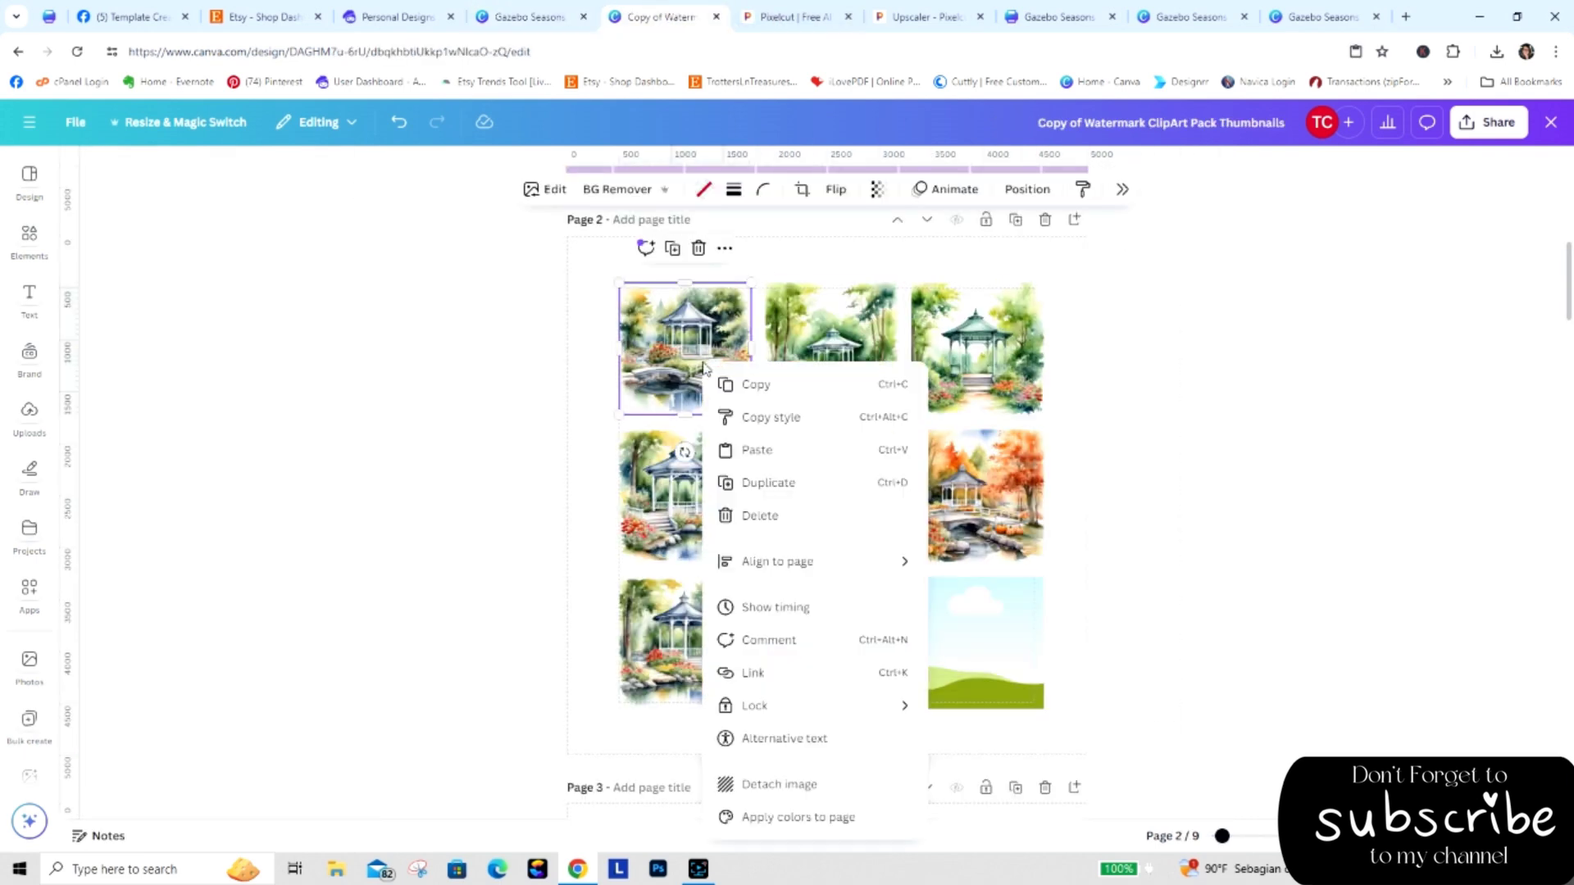
{"action": "left_click", "coordinate": [755, 467]}
{"action": "left_click_drag", "start_coordinate": [678, 380], "coordinate": [873, 666]}
{"action": "left_click", "coordinate": [271, 298]}
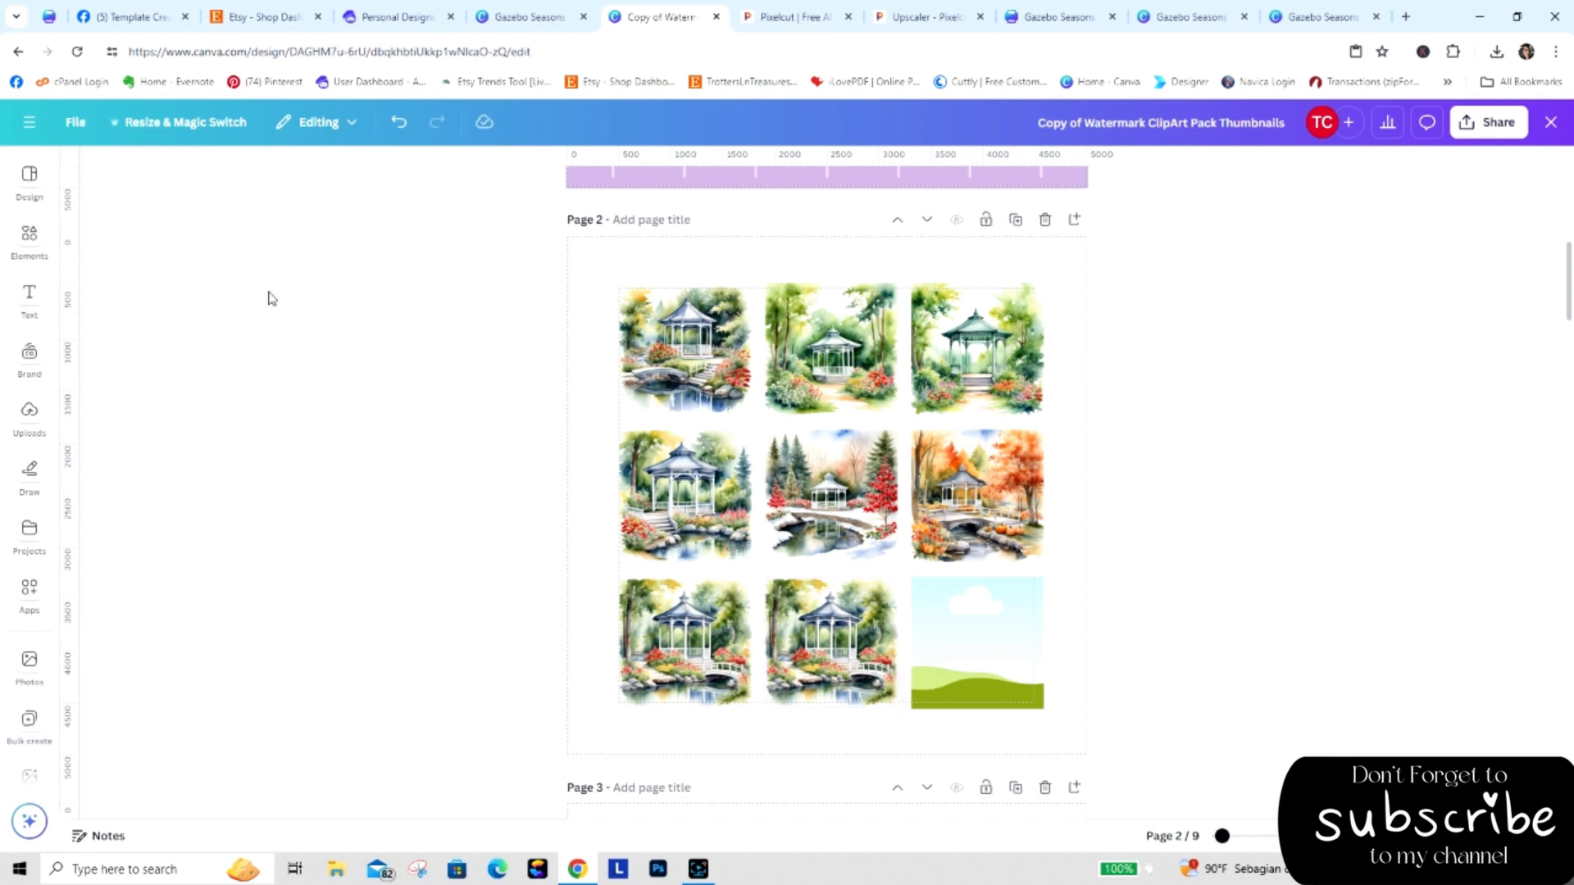
{"action": "left_click", "coordinate": [509, 18]}
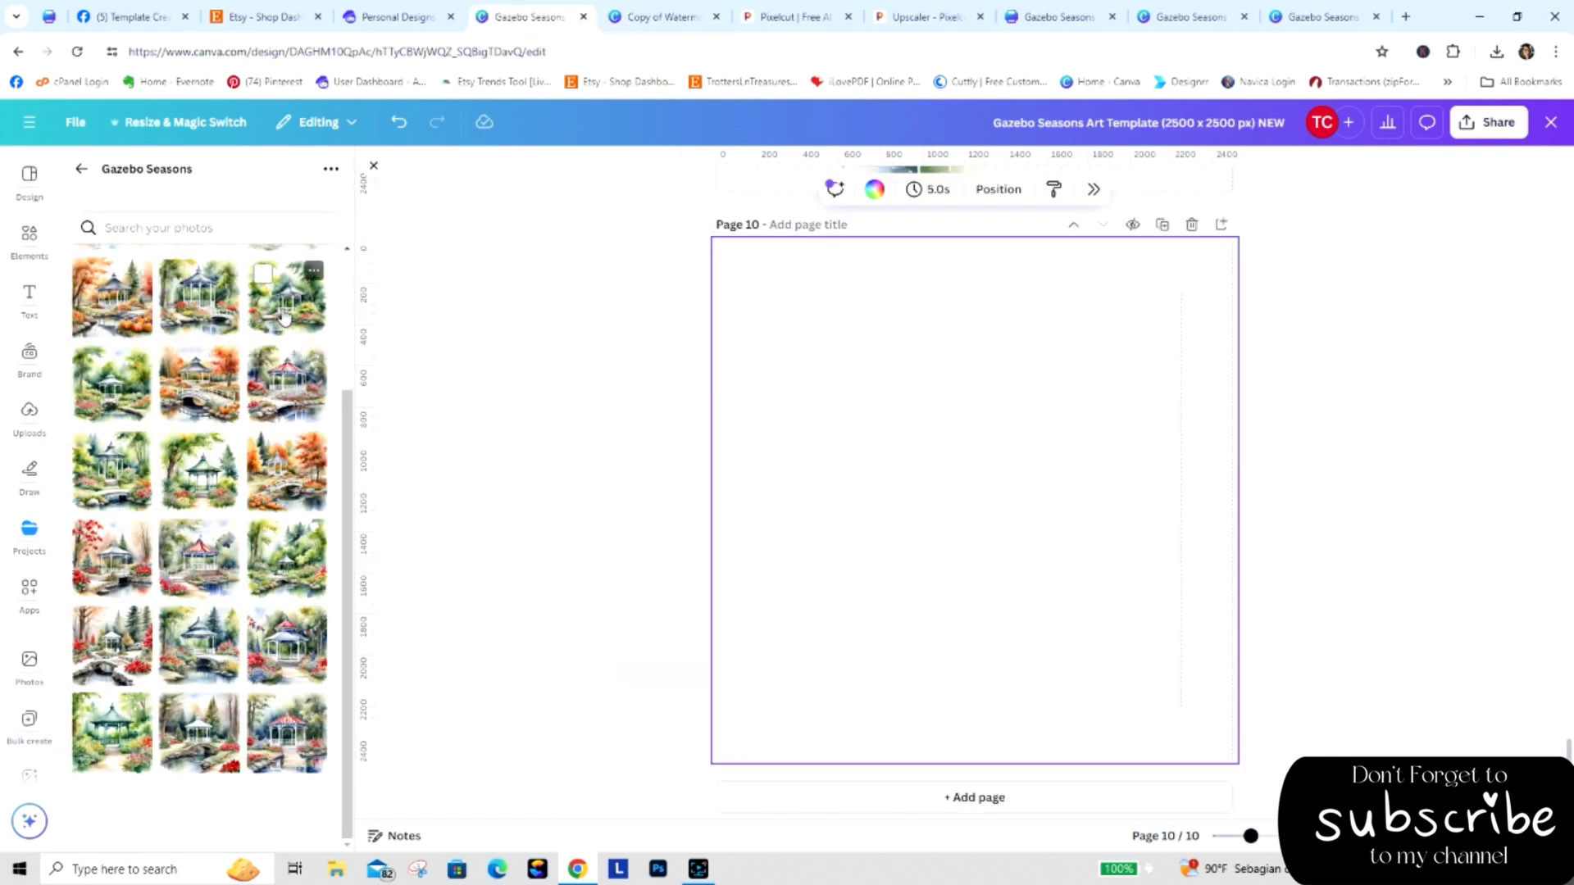
{"action": "left_click_drag", "start_coordinate": [289, 309], "coordinate": [745, 340]}
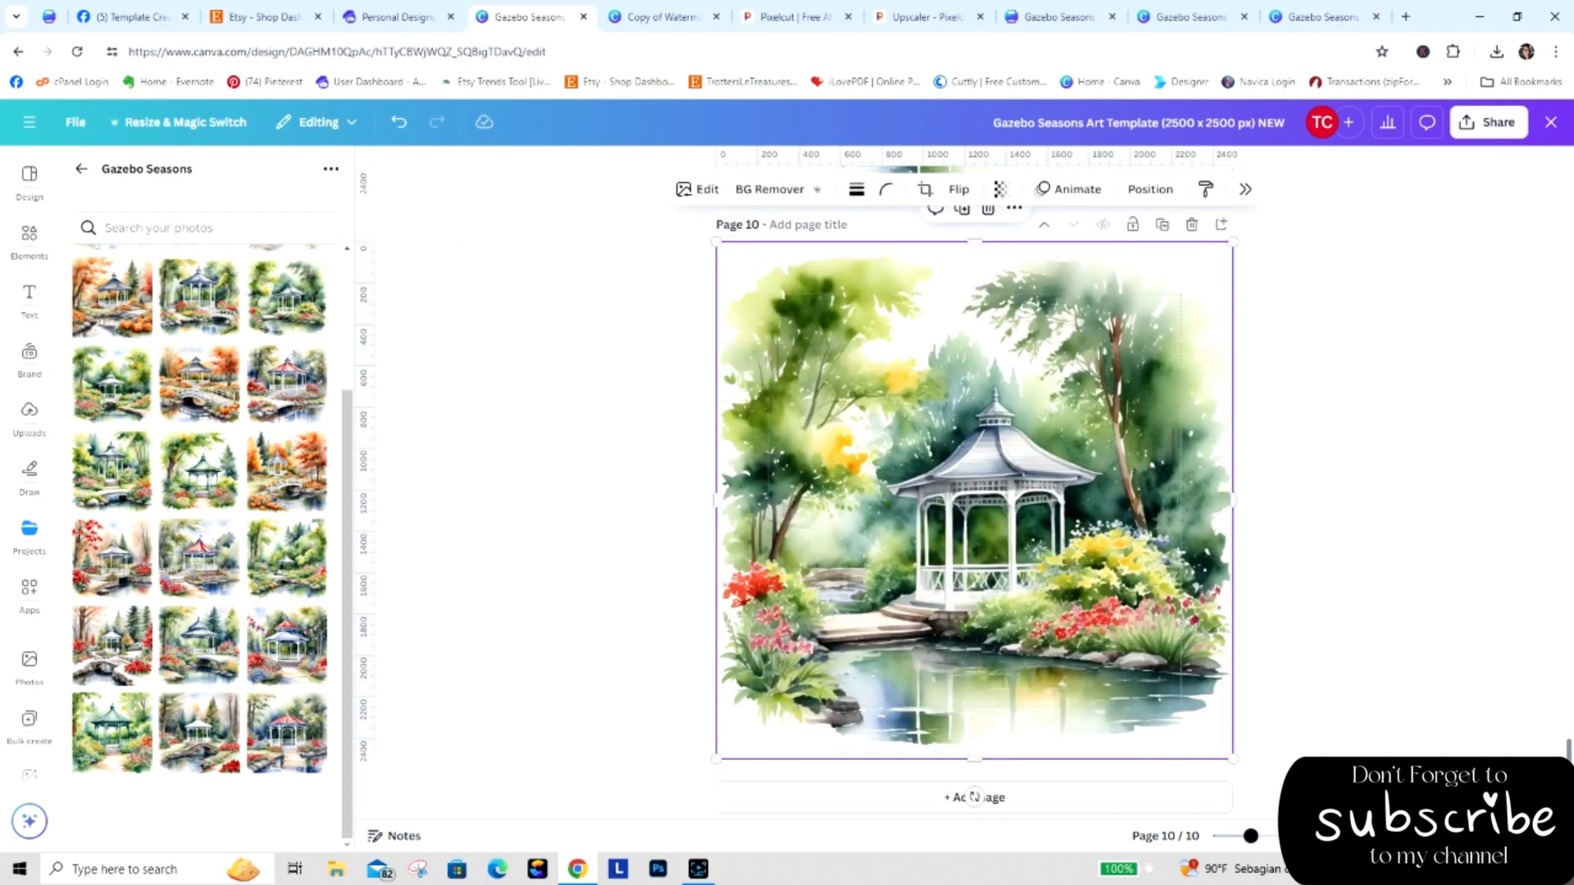
{"action": "scroll", "coordinate": [1207, 634], "scroll_direction": "up", "scroll_amount": 7}
{"action": "scroll", "coordinate": [1207, 634], "scroll_direction": "down", "scroll_amount": 7}
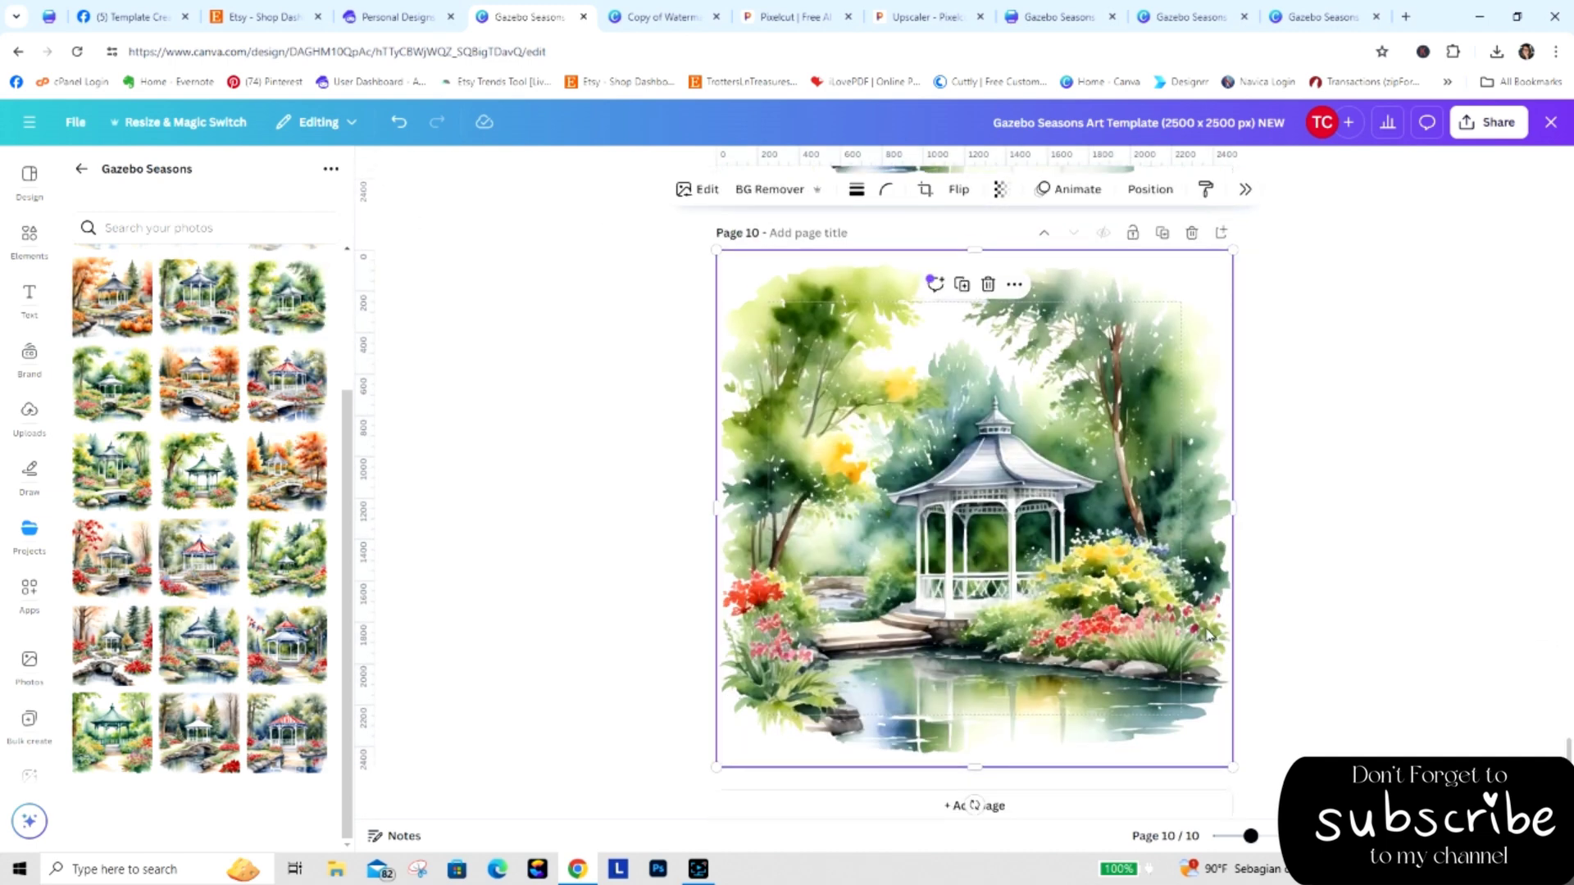
{"action": "left_click_drag", "start_coordinate": [1190, 602], "coordinate": [492, 396]}
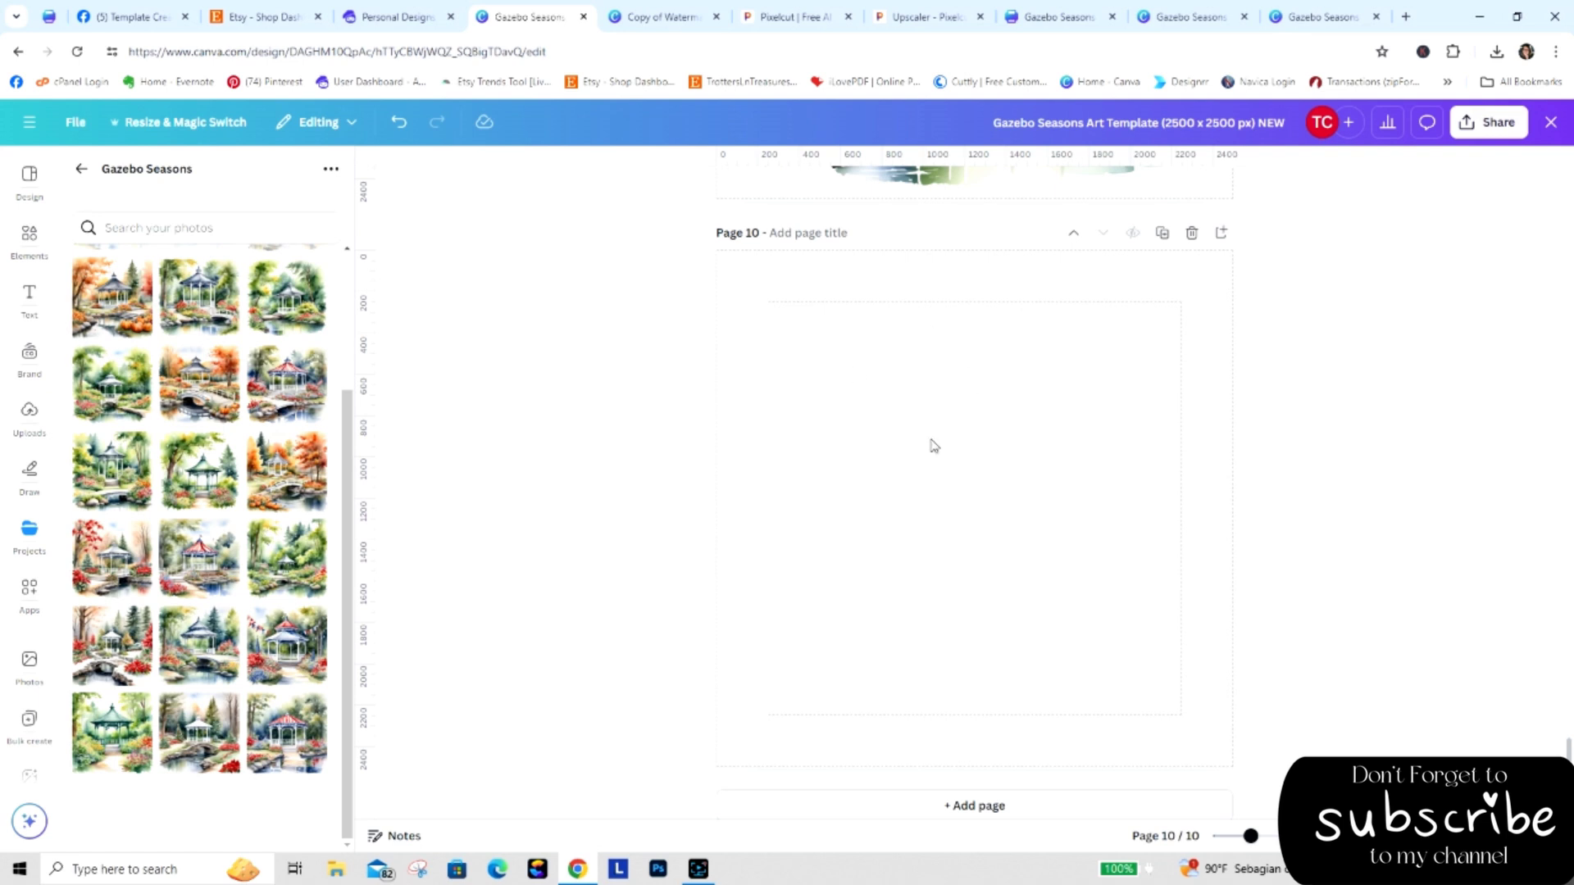
Copy the pale-roofed garden gazebo image on page 9 of the Gazebo Seasons Art Template.
{"action": "left_click", "coordinate": [978, 179]}
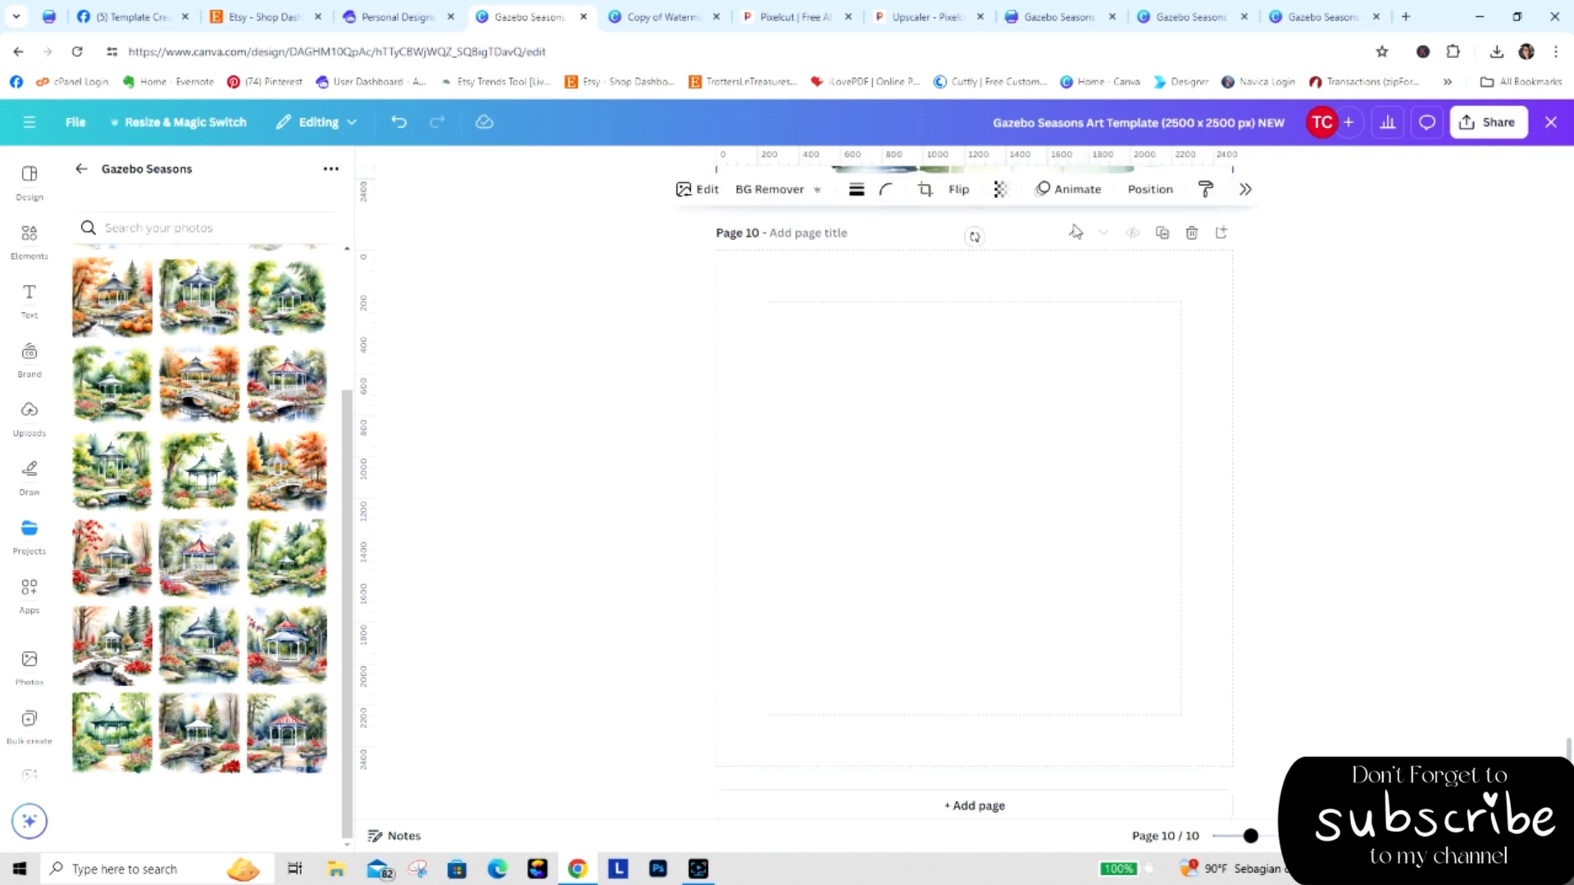
{"action": "left_click", "coordinate": [1464, 438]}
{"action": "scroll", "coordinate": [974, 492], "scroll_direction": "up", "scroll_amount": 2}
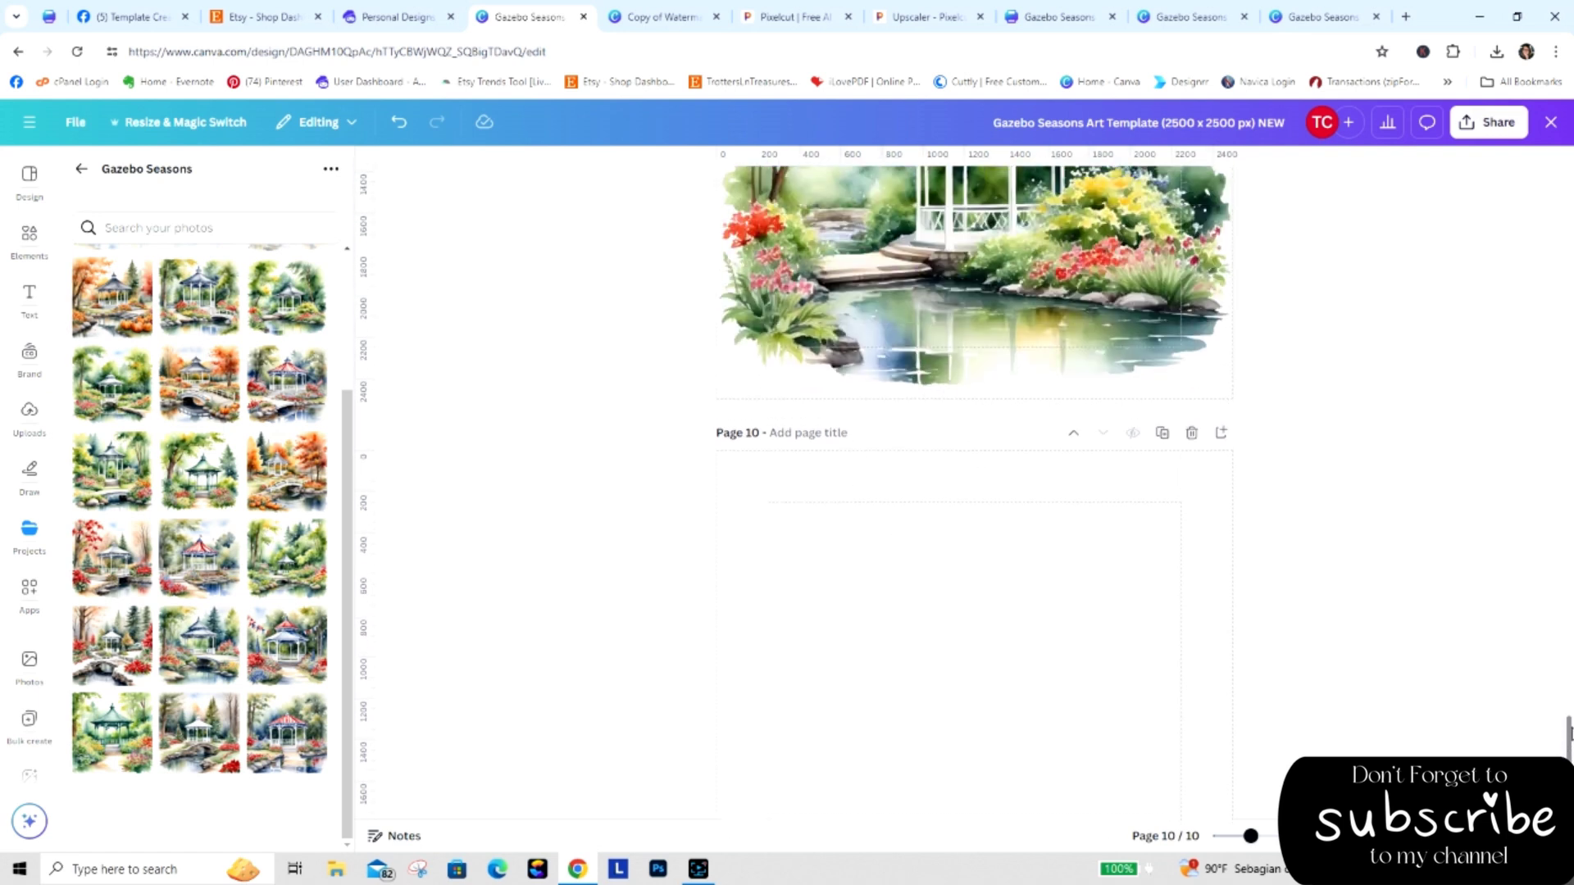
{"action": "key", "text": "ctrl+z"}
{"action": "right_click", "coordinate": [1010, 560]}
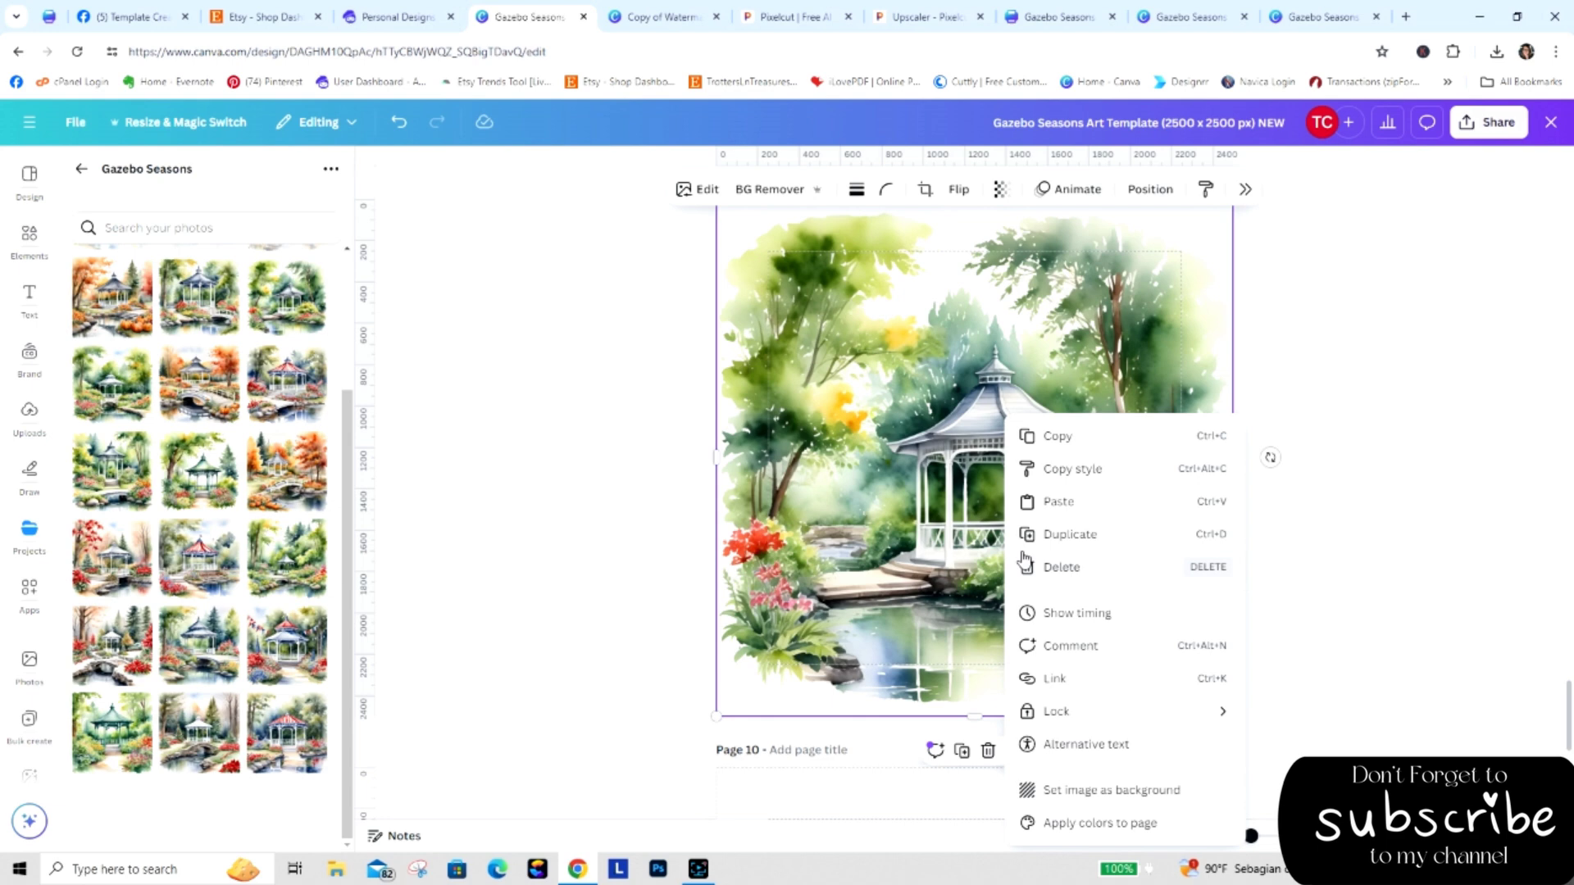
{"action": "left_click", "coordinate": [1062, 437]}
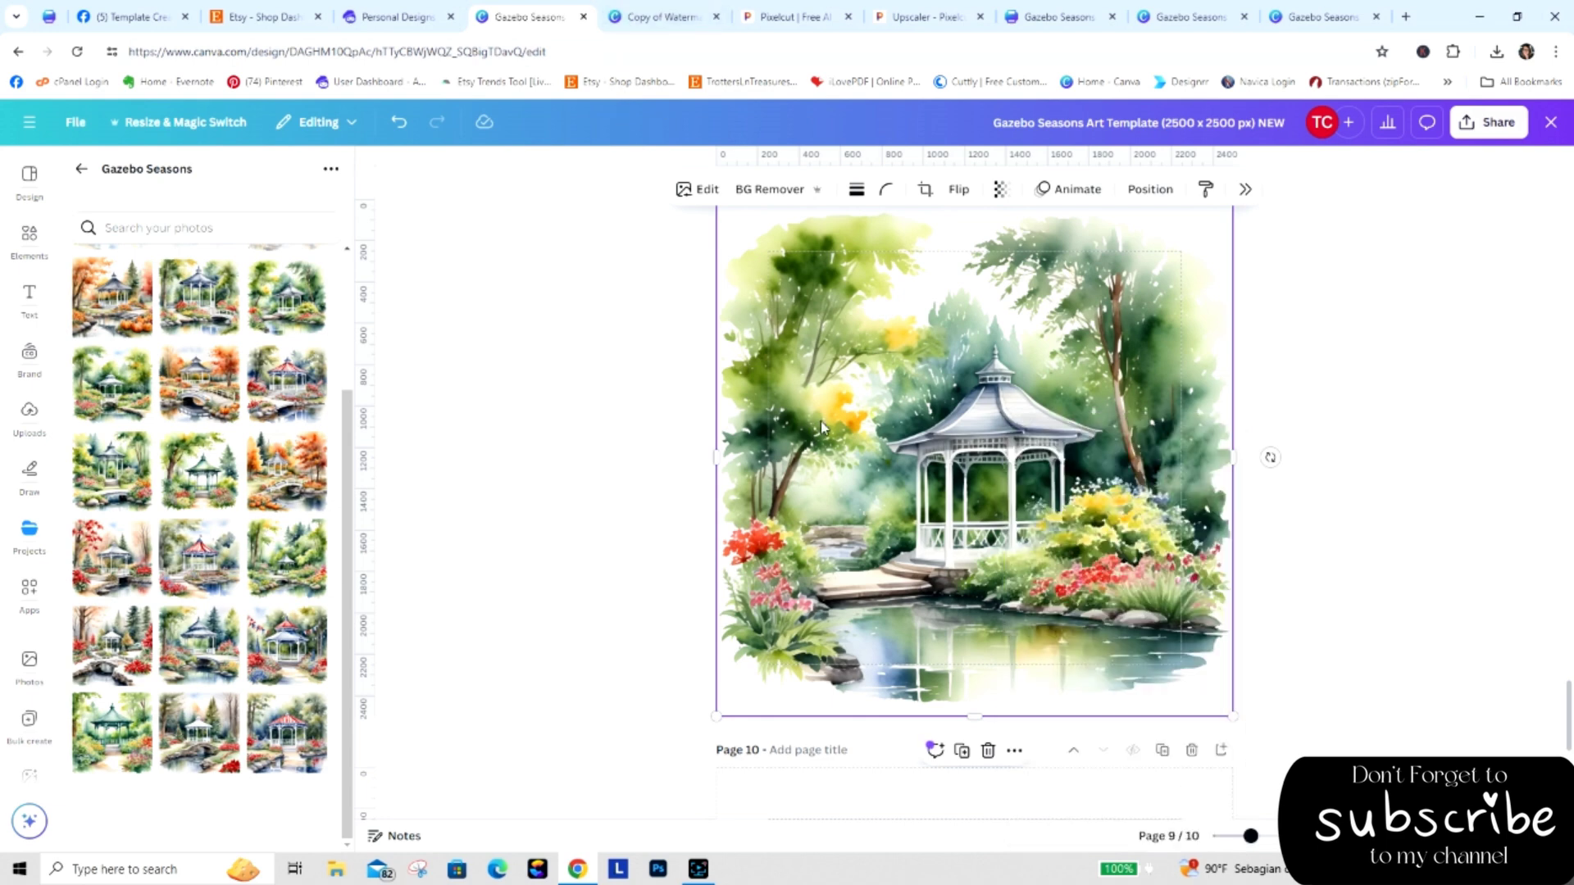
Replace the duplicate in the bottom row's middle frame on page 2 of the watermark thumbnails design with the copied page 9 image.
{"action": "left_click", "coordinate": [659, 15]}
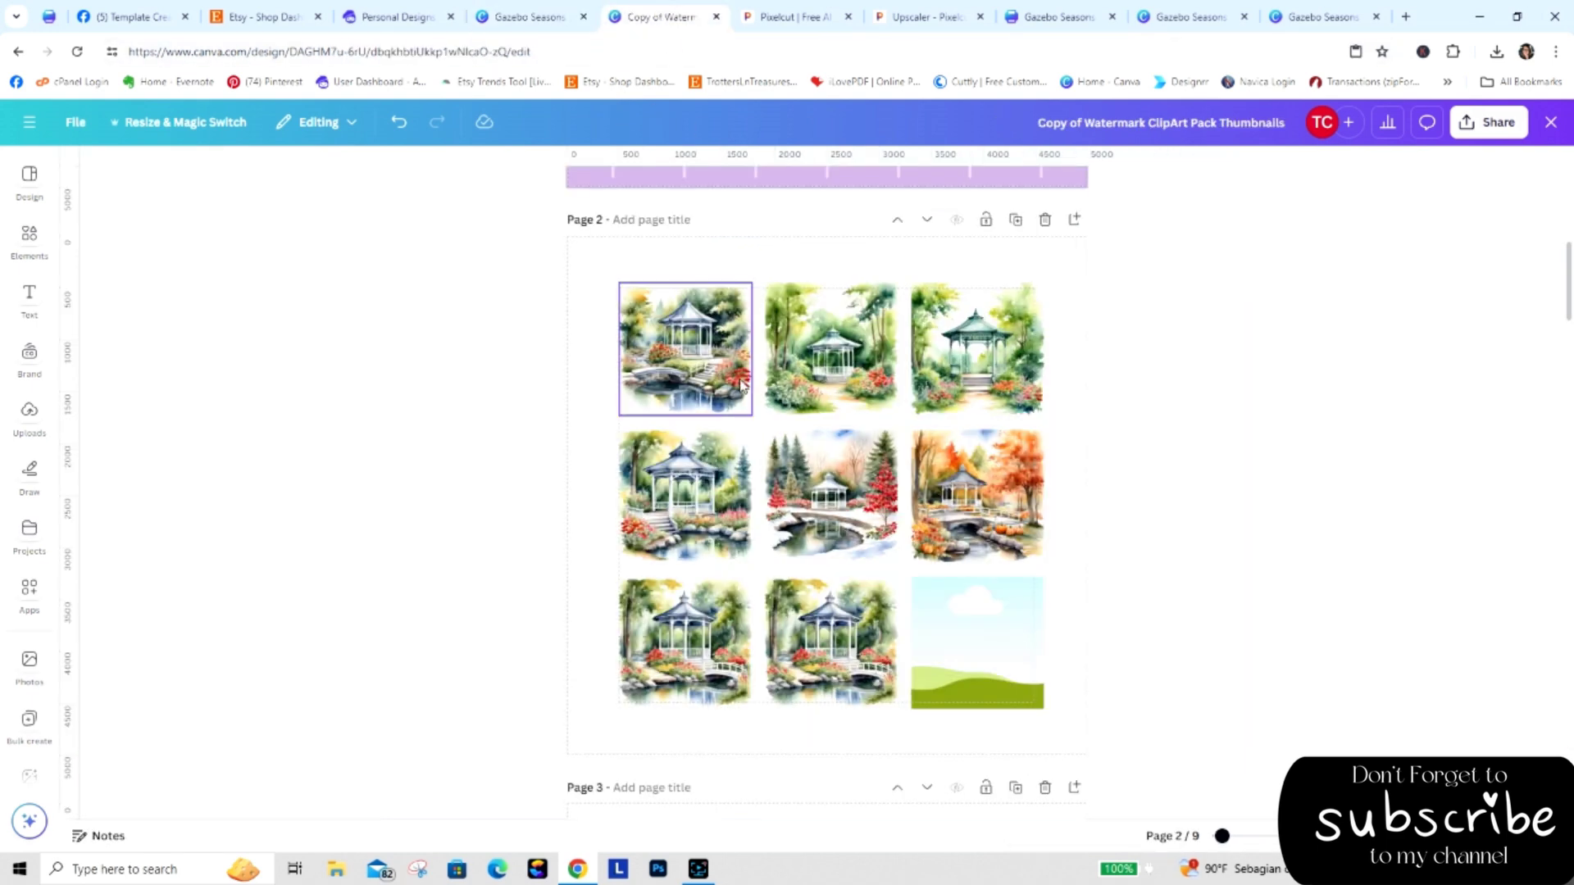
{"action": "right_click", "coordinate": [793, 572]}
{"action": "left_click", "coordinate": [859, 663]}
{"action": "left_click_drag", "start_coordinate": [707, 402], "coordinate": [828, 632]}
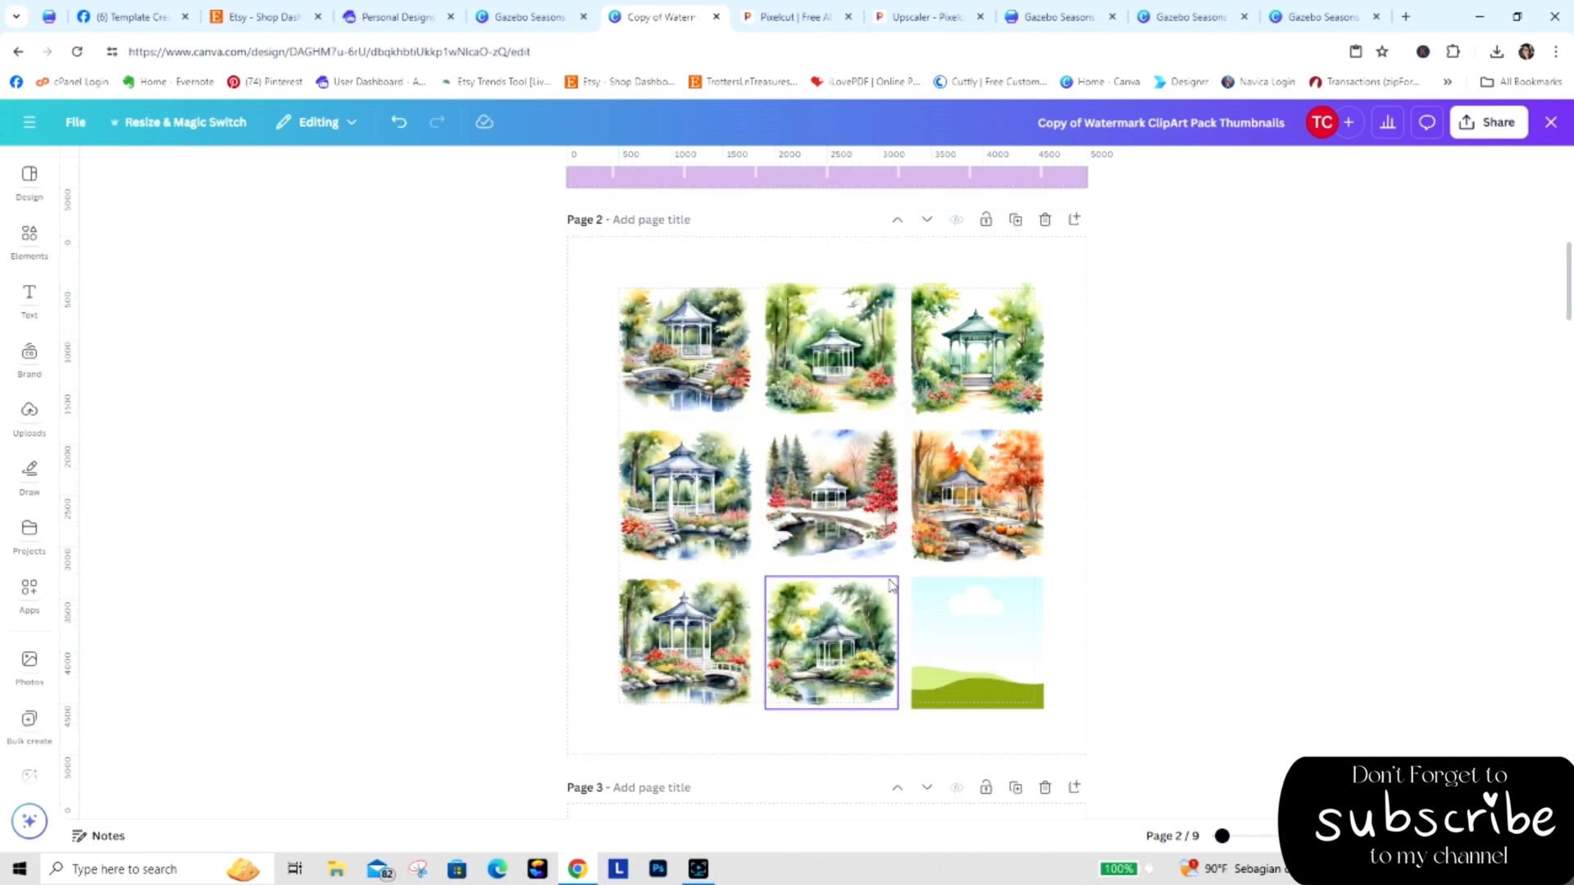
Fill page 10 of the Gazebo Seasons Art Template with the green garden gazebo and small white bridge image, and copy it.
{"action": "left_click", "coordinate": [524, 16]}
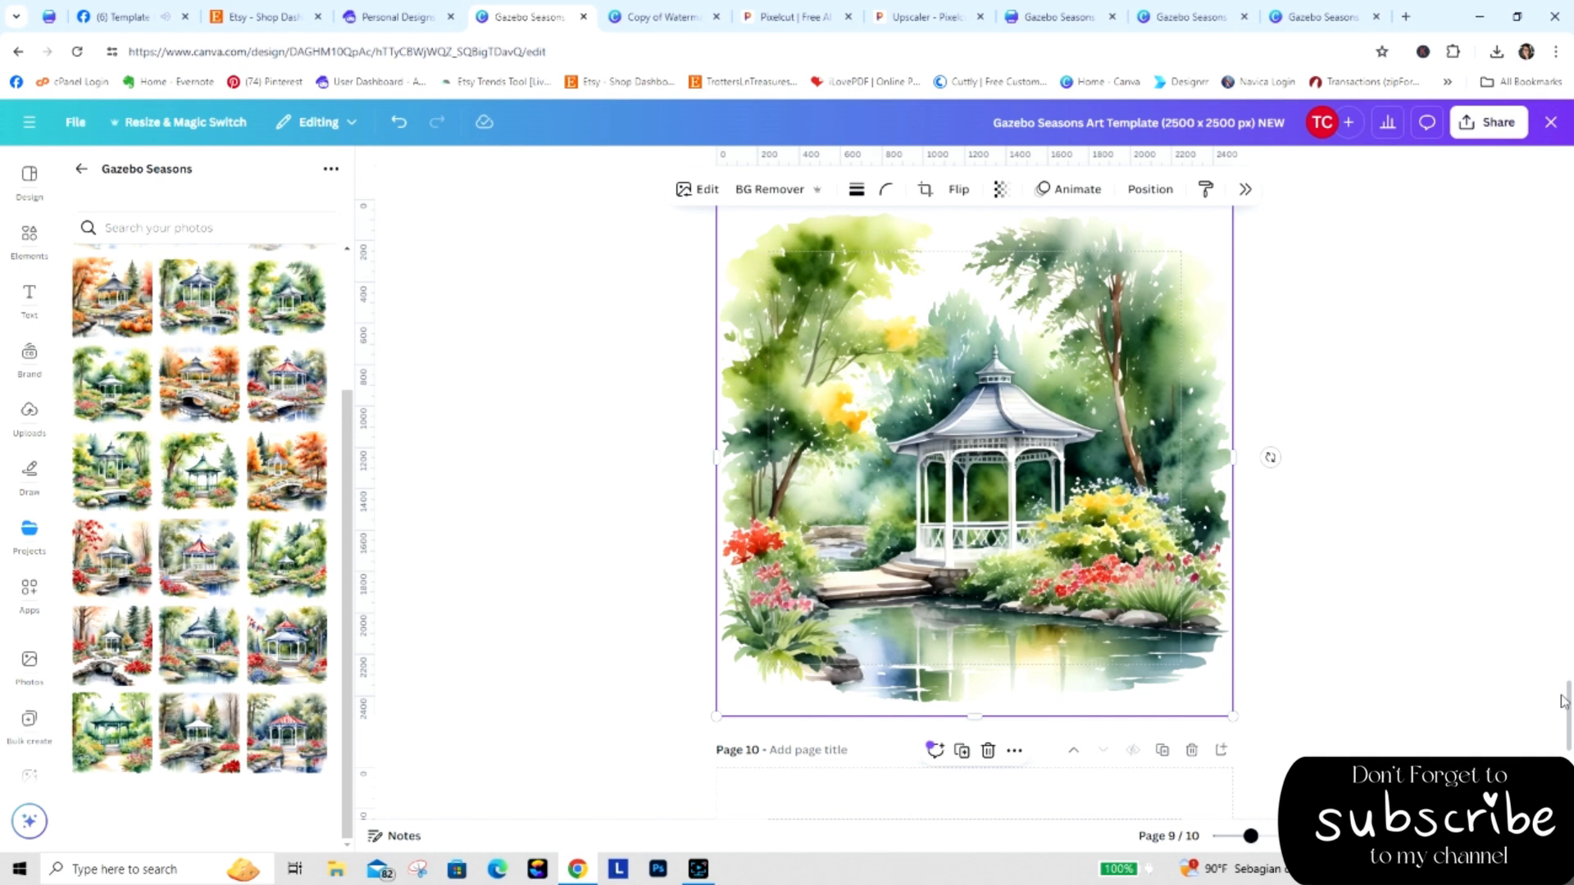
{"action": "scroll", "coordinate": [1568, 714], "scroll_direction": "down", "scroll_amount": 5}
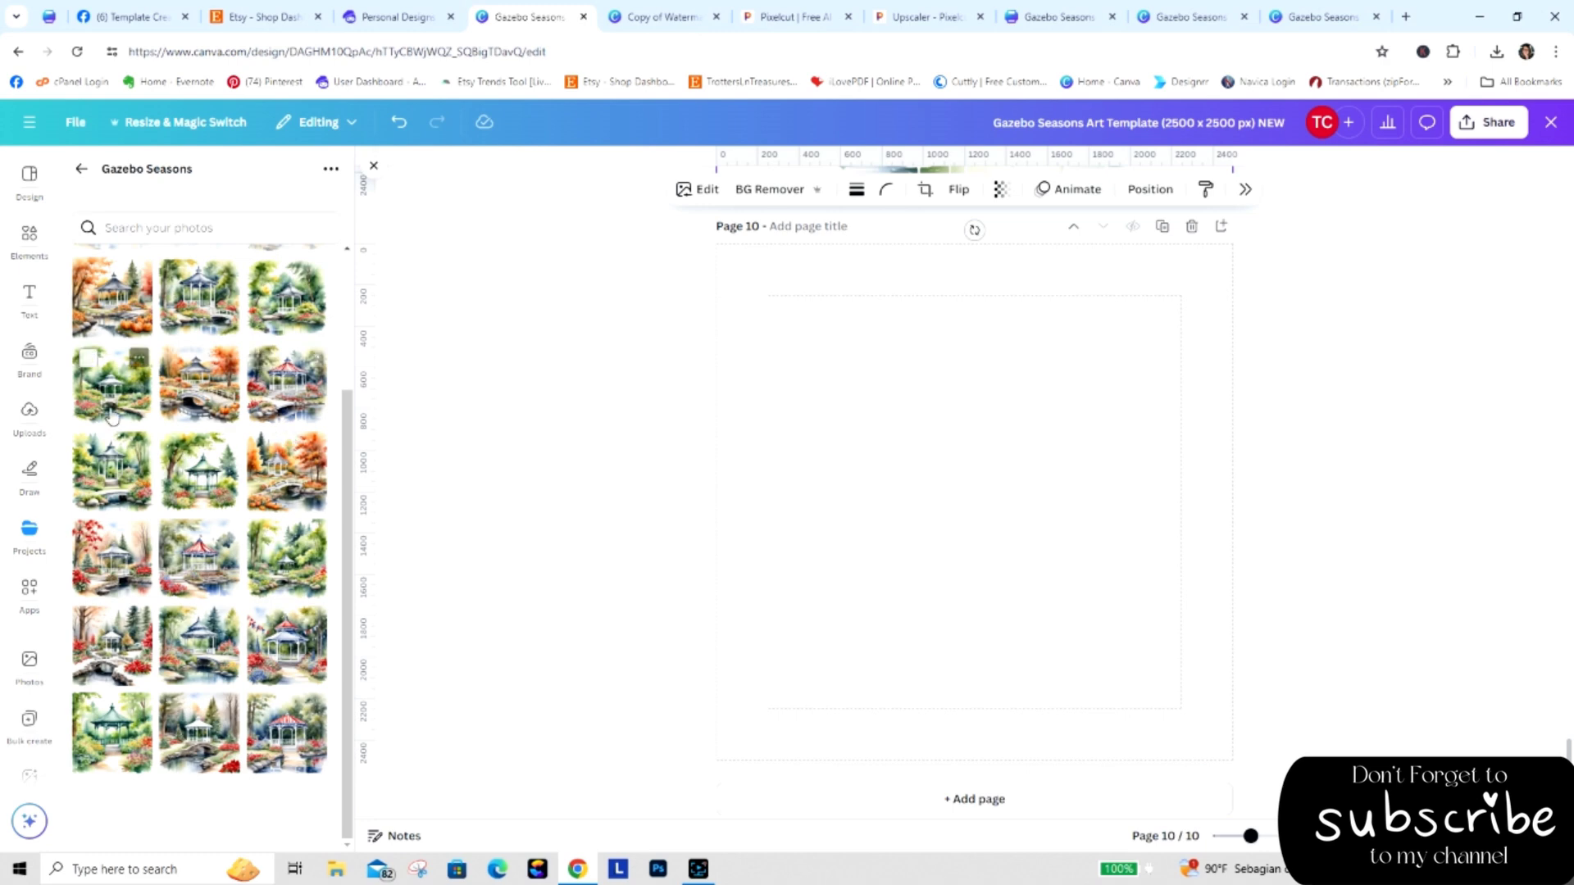
{"action": "left_click_drag", "start_coordinate": [131, 354], "coordinate": [789, 361]}
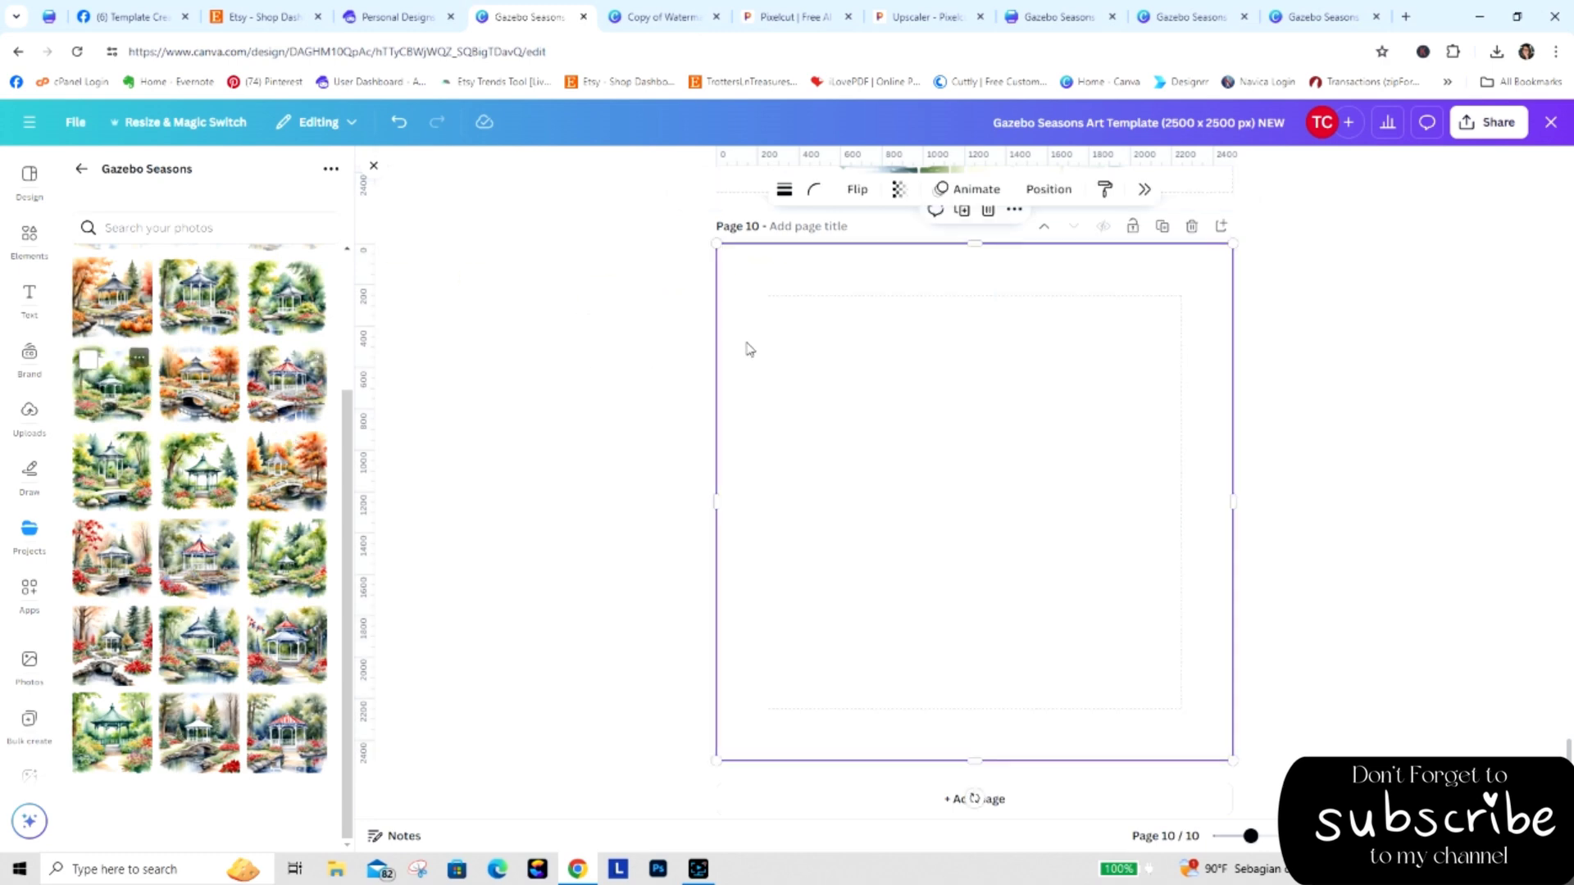
{"action": "right_click", "coordinate": [798, 351]}
{"action": "left_click", "coordinate": [869, 371]}
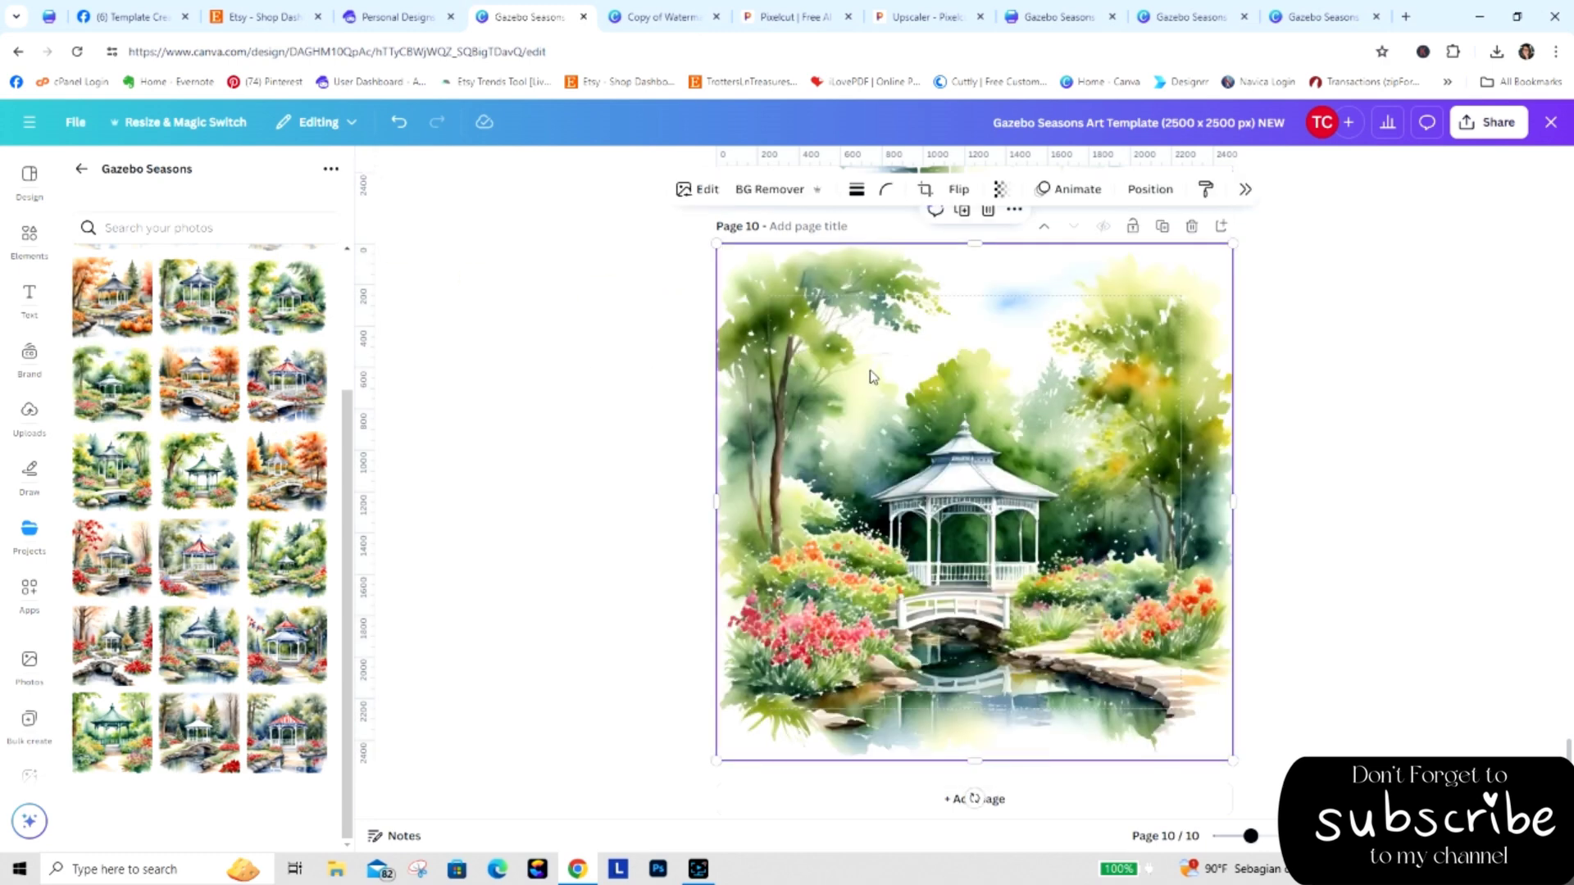
Paste the copied image into the bottom row's right frame on page 2 of the watermark thumbnails design.
{"action": "left_click", "coordinate": [660, 17]}
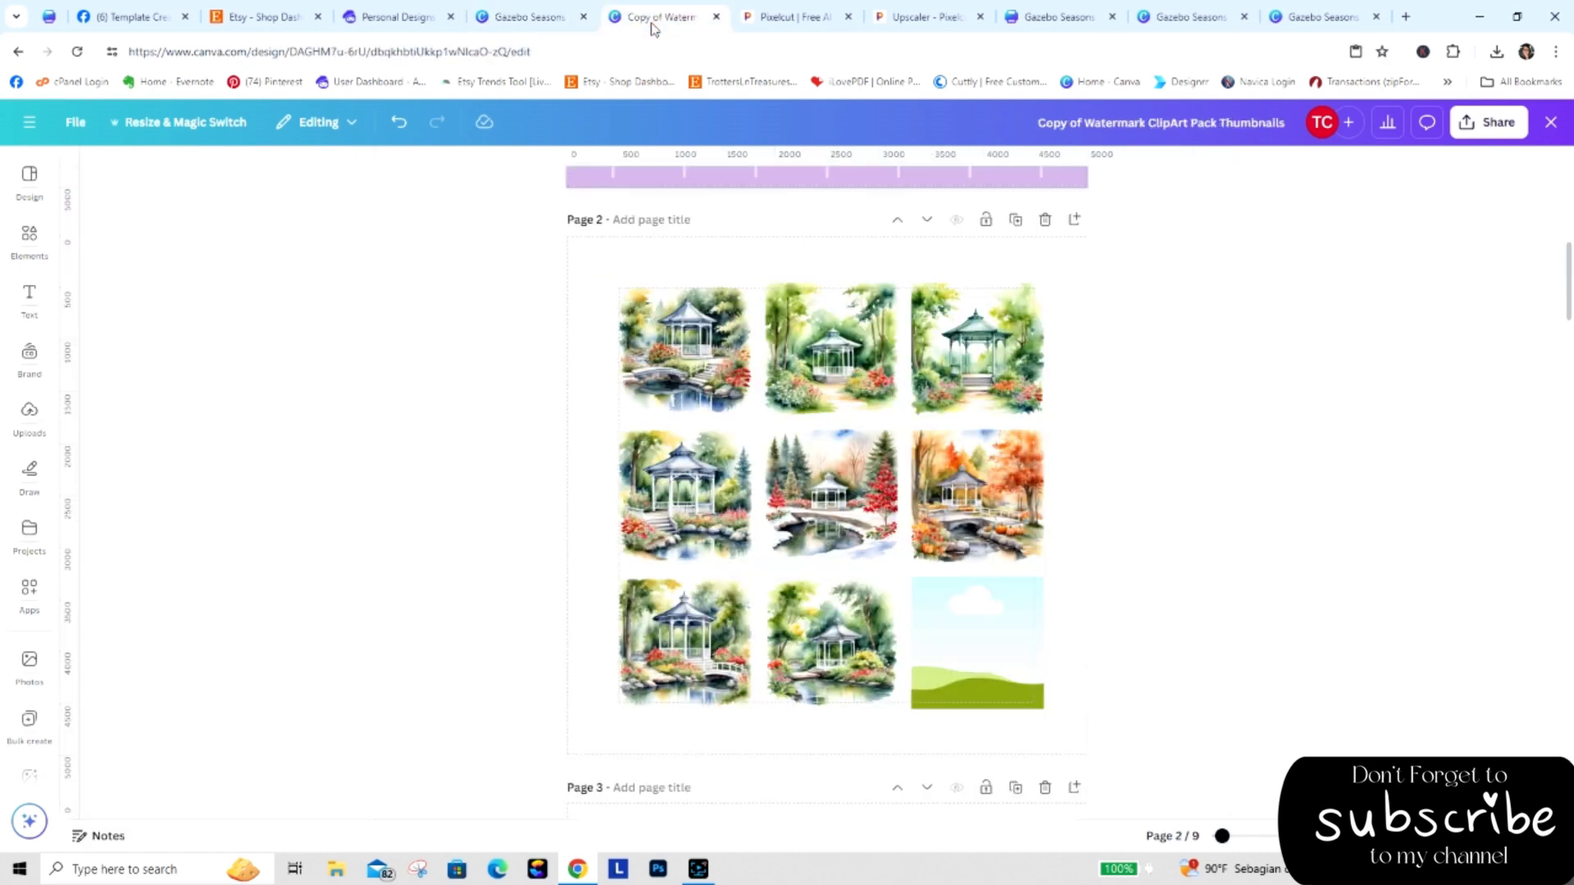
{"action": "right_click", "coordinate": [780, 383]}
{"action": "left_click", "coordinate": [844, 455]}
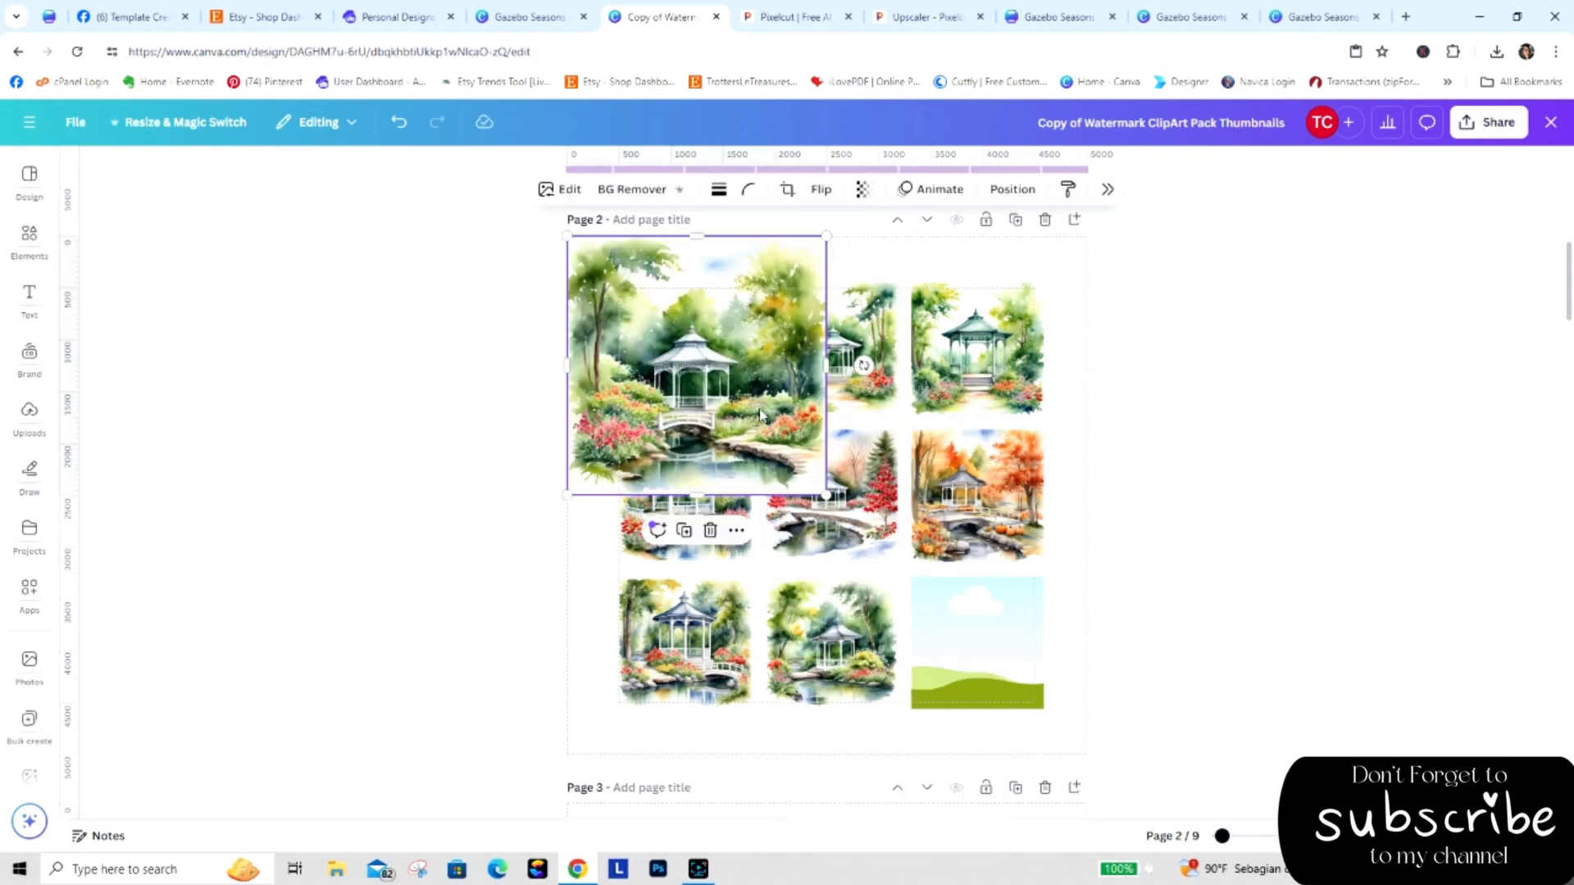
{"action": "left_click_drag", "start_coordinate": [760, 414], "coordinate": [1106, 721]}
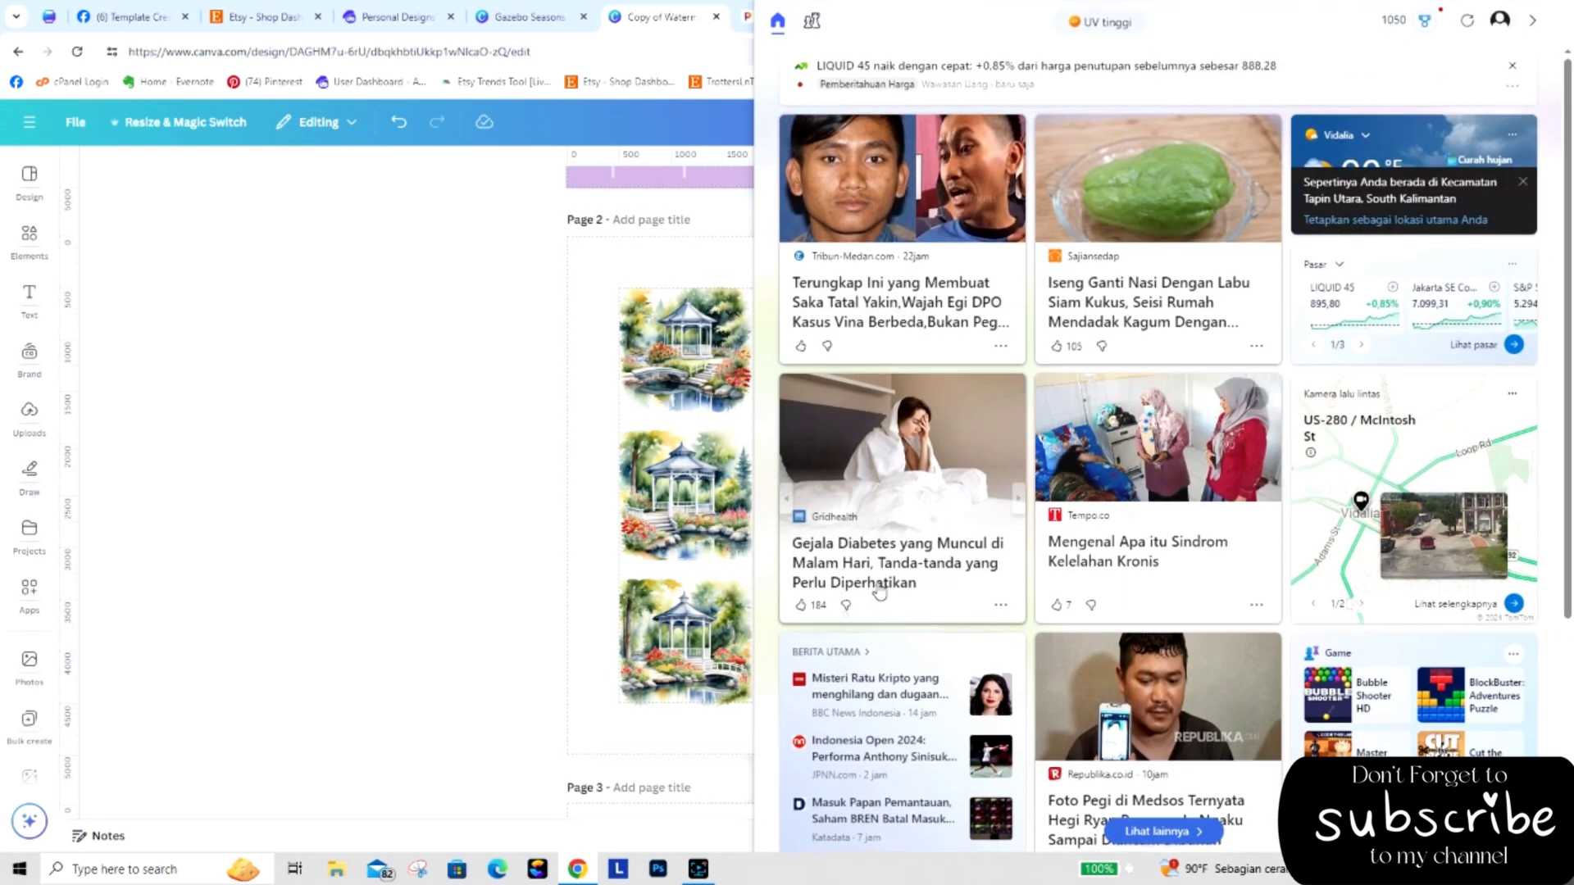
{"action": "left_click", "coordinate": [398, 441]}
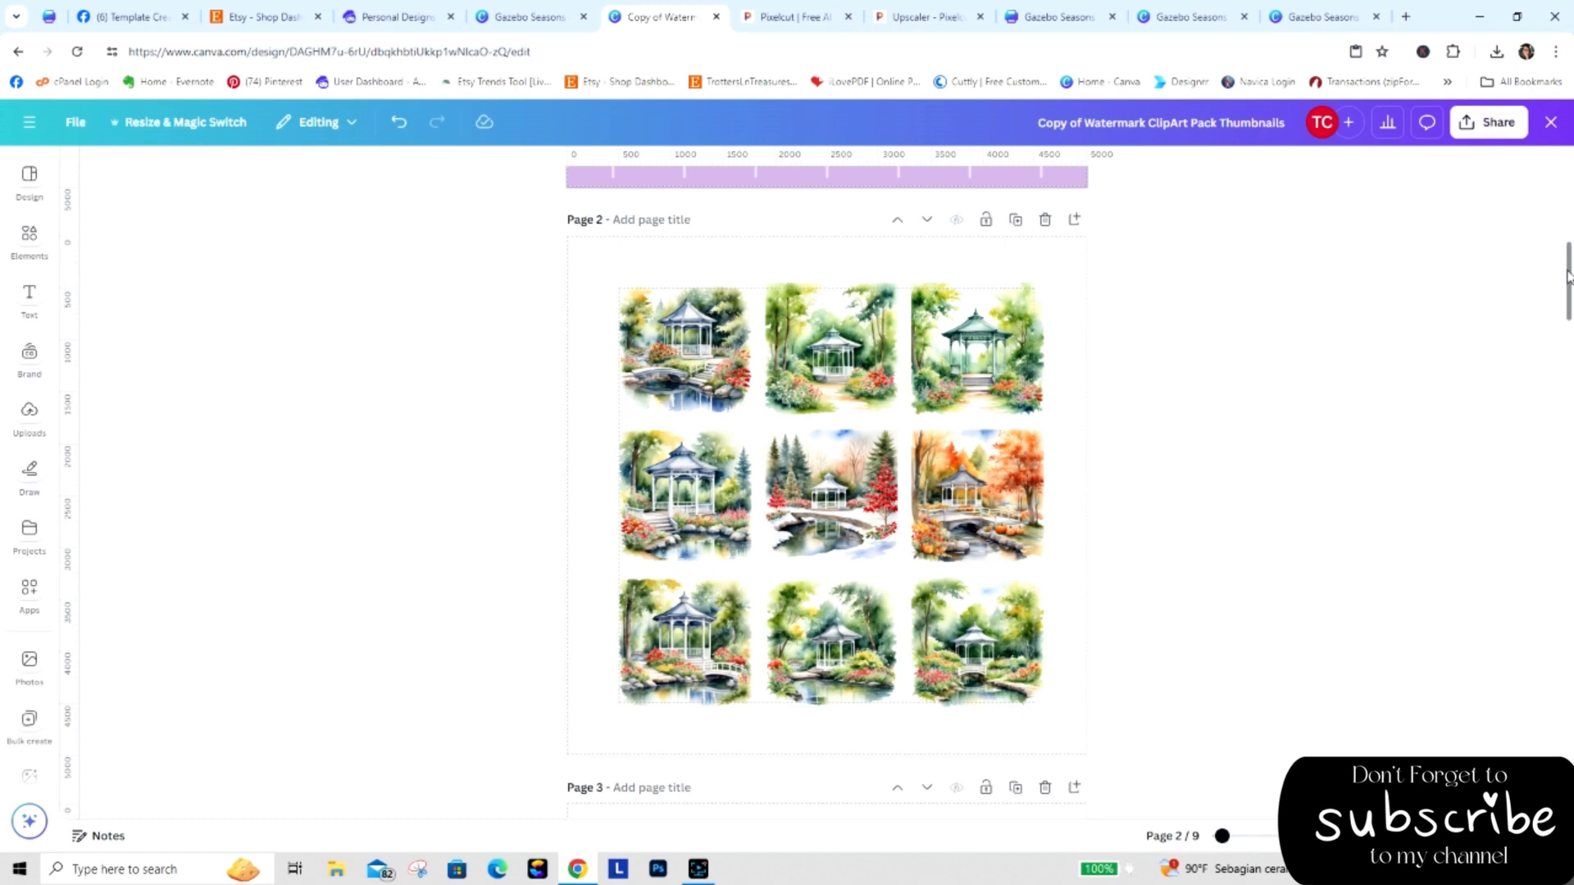
{"action": "scroll", "coordinate": [1569, 277], "scroll_direction": "down", "scroll_amount": 5}
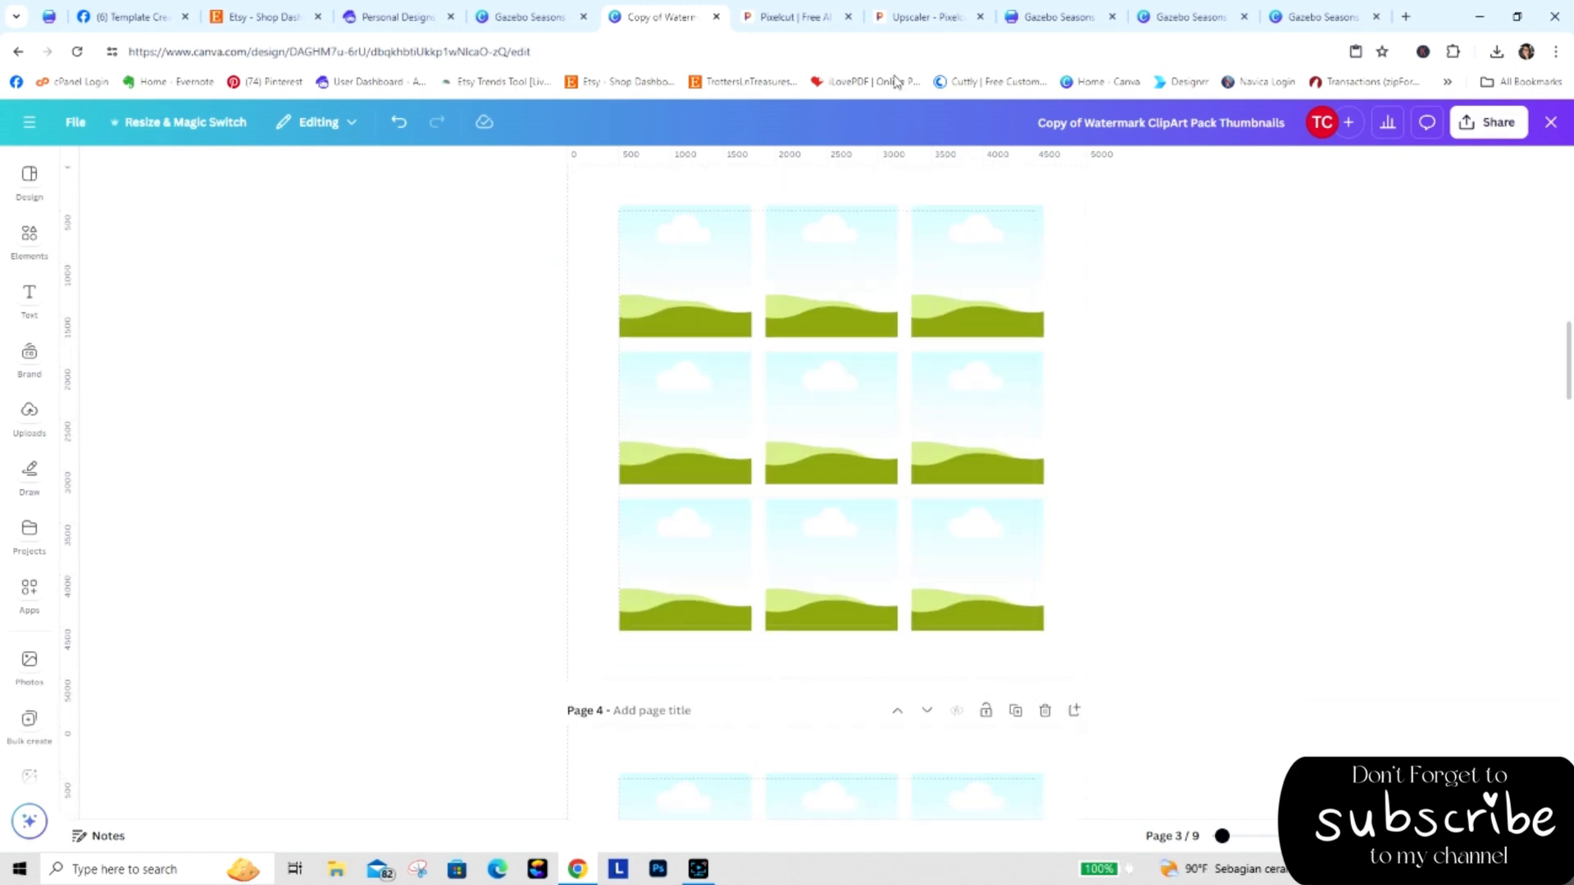
Add page 11 to the Gazebo Seasons Art Template, fill it with the autumn gazebo image with the long curved bridge, and copy the image.
{"action": "left_click", "coordinate": [529, 16]}
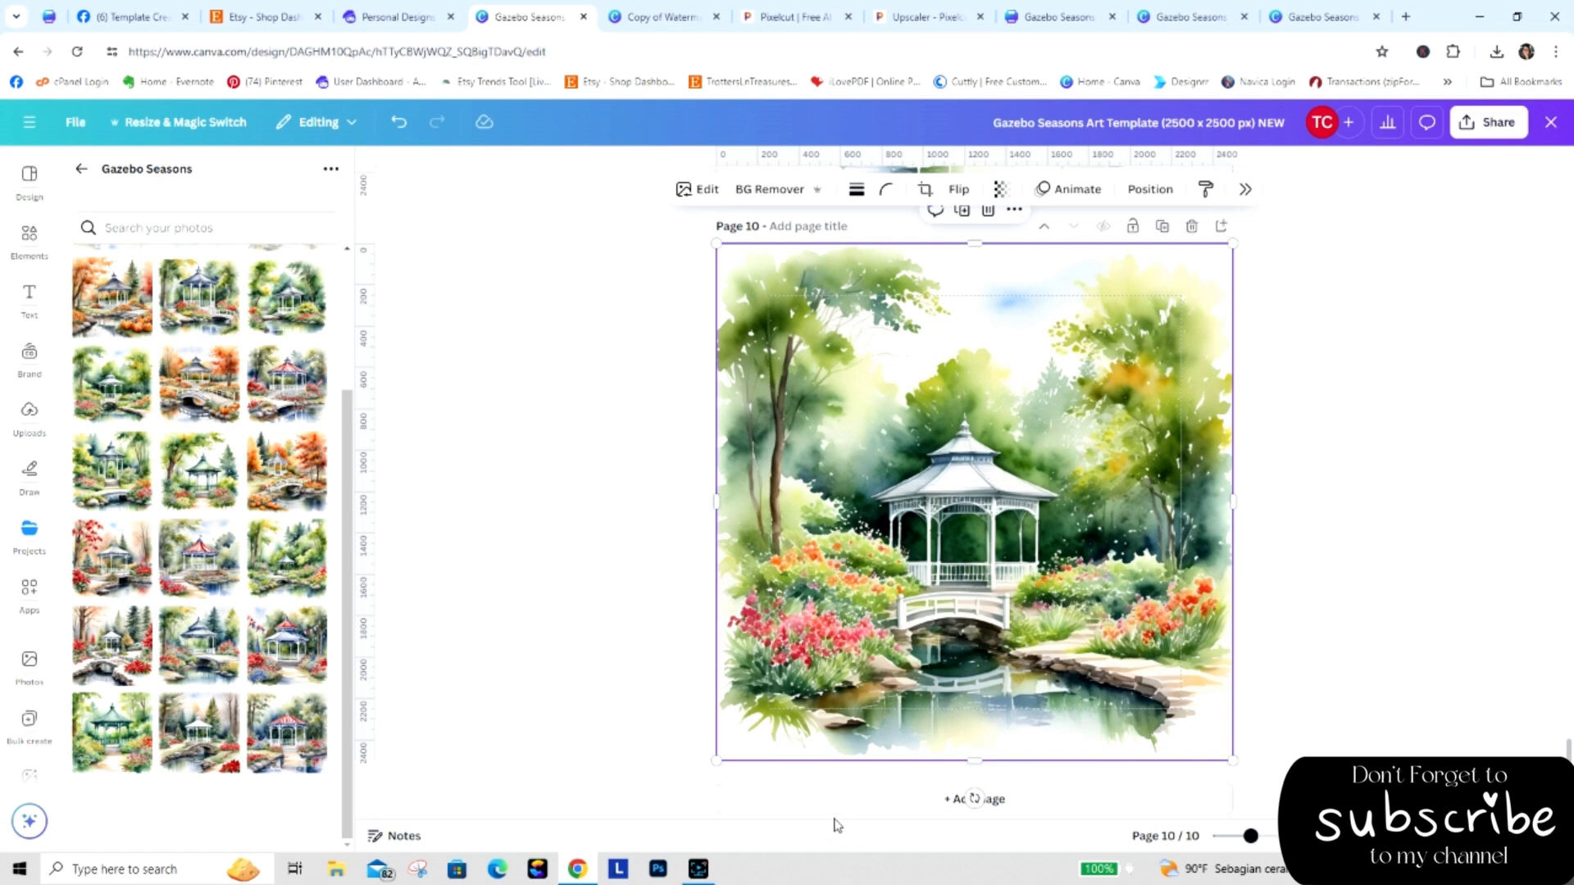
{"action": "left_click", "coordinate": [882, 808]}
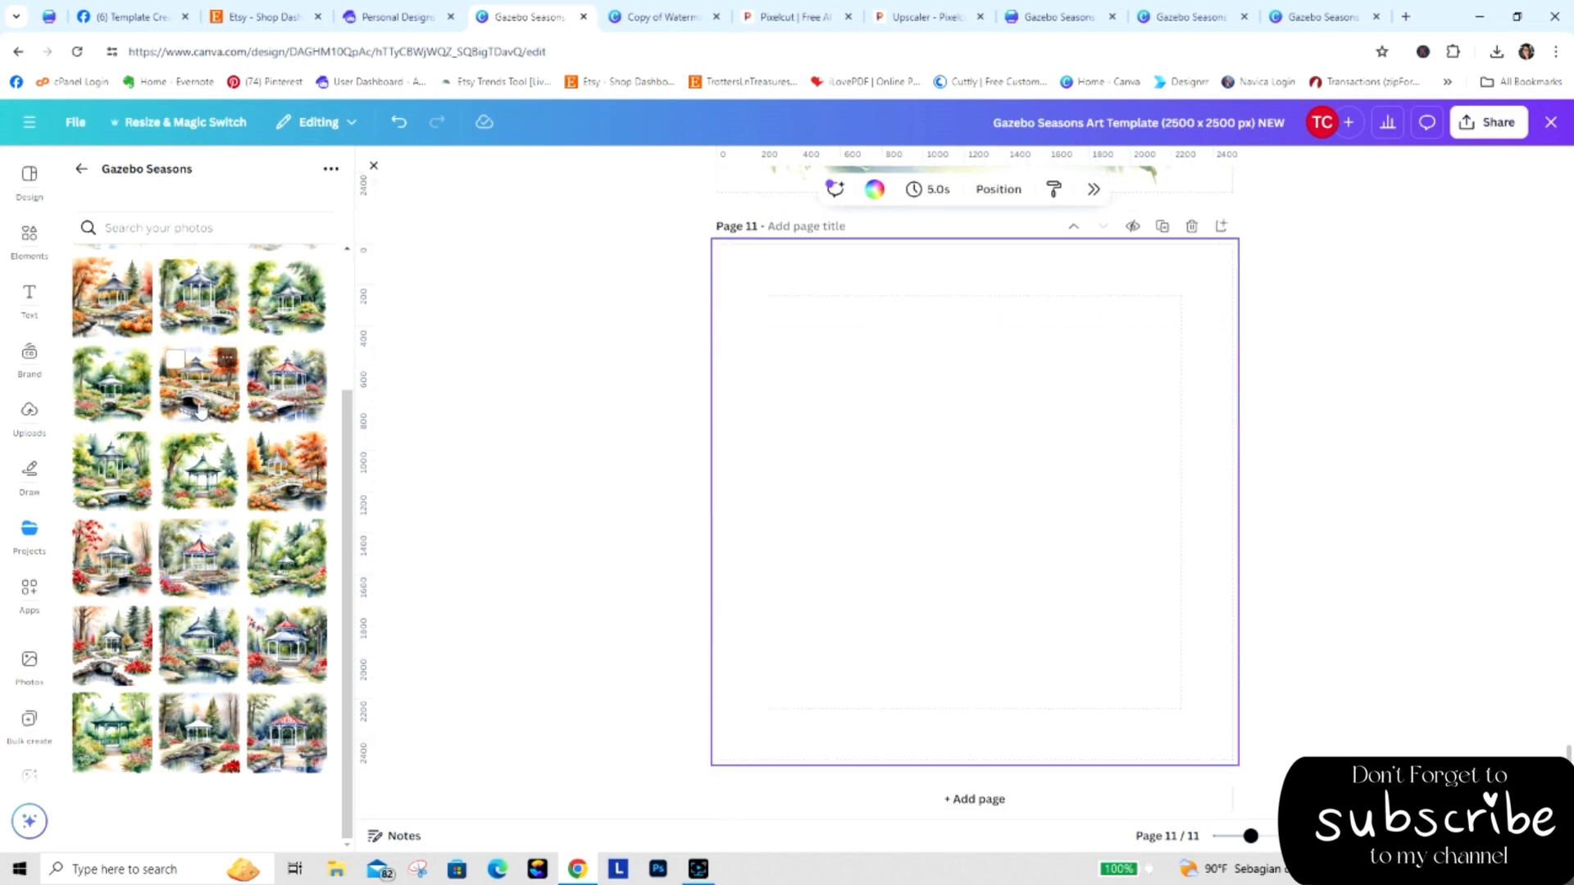
{"action": "left_click_drag", "start_coordinate": [210, 405], "coordinate": [888, 397]}
{"action": "right_click", "coordinate": [887, 396]}
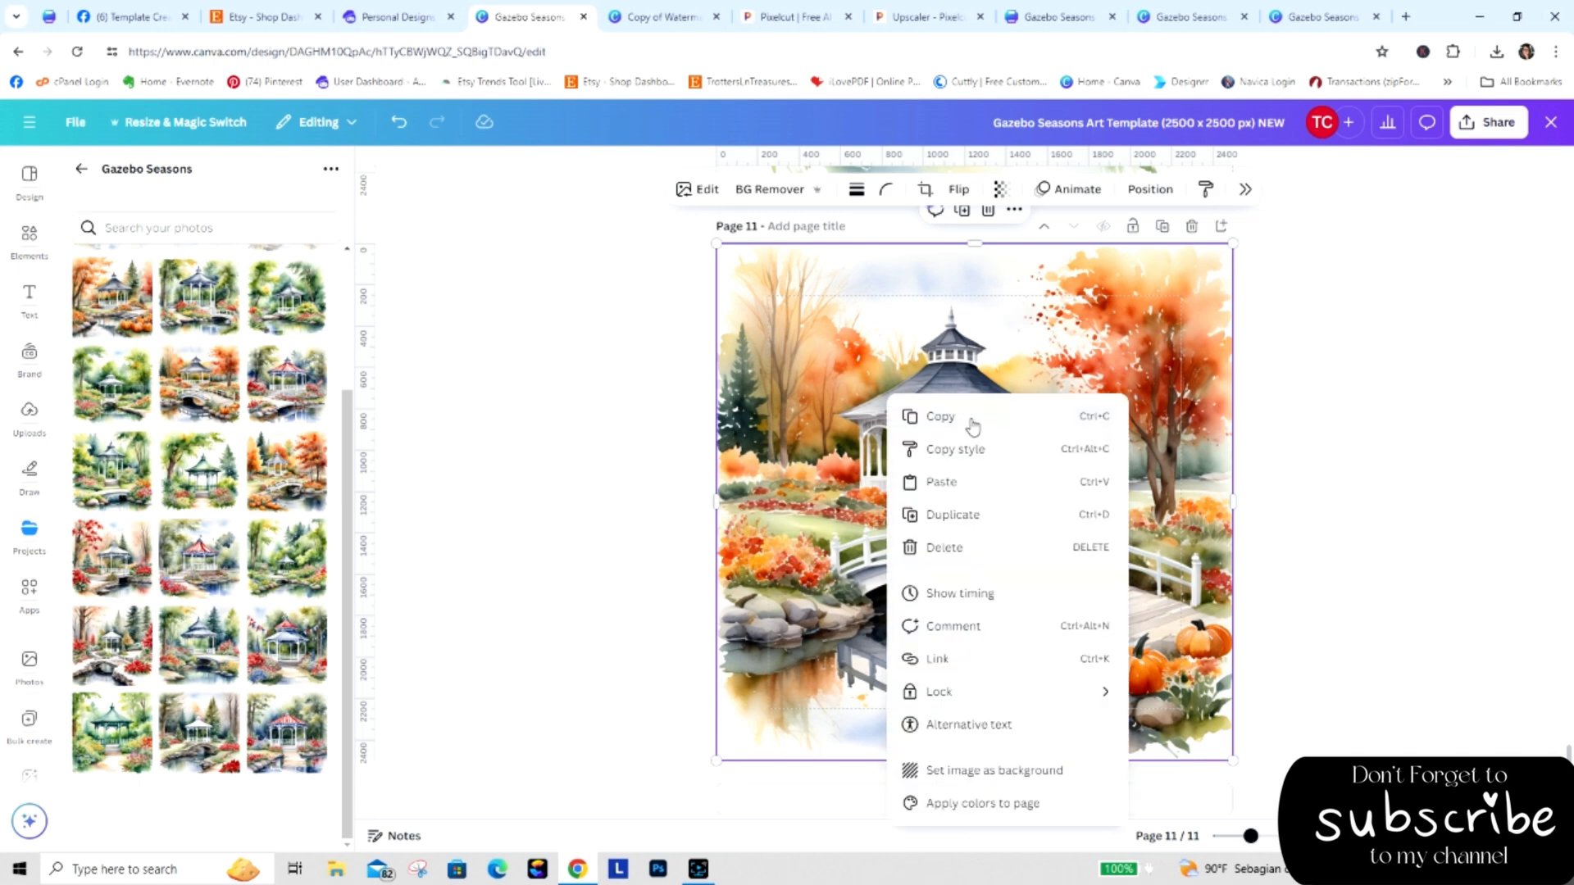
{"action": "left_click", "coordinate": [957, 410]}
Paste the copied autumn image into the top row's left frame on page 3 of the watermark thumbnails design.
{"action": "left_click", "coordinate": [658, 17]}
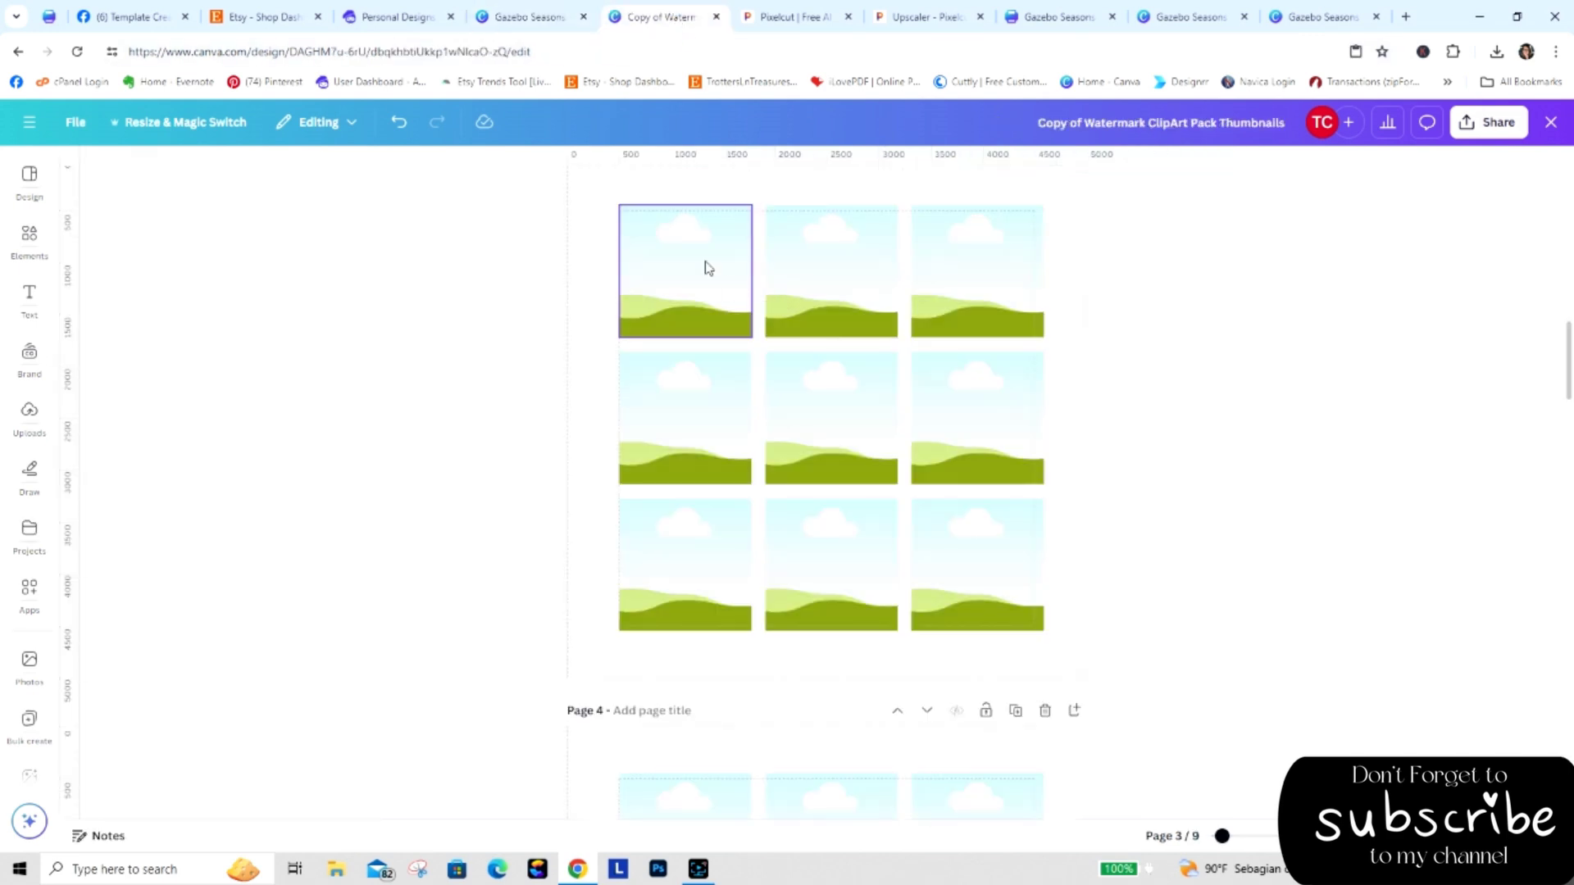
{"action": "right_click", "coordinate": [703, 267]}
{"action": "left_click", "coordinate": [758, 350]}
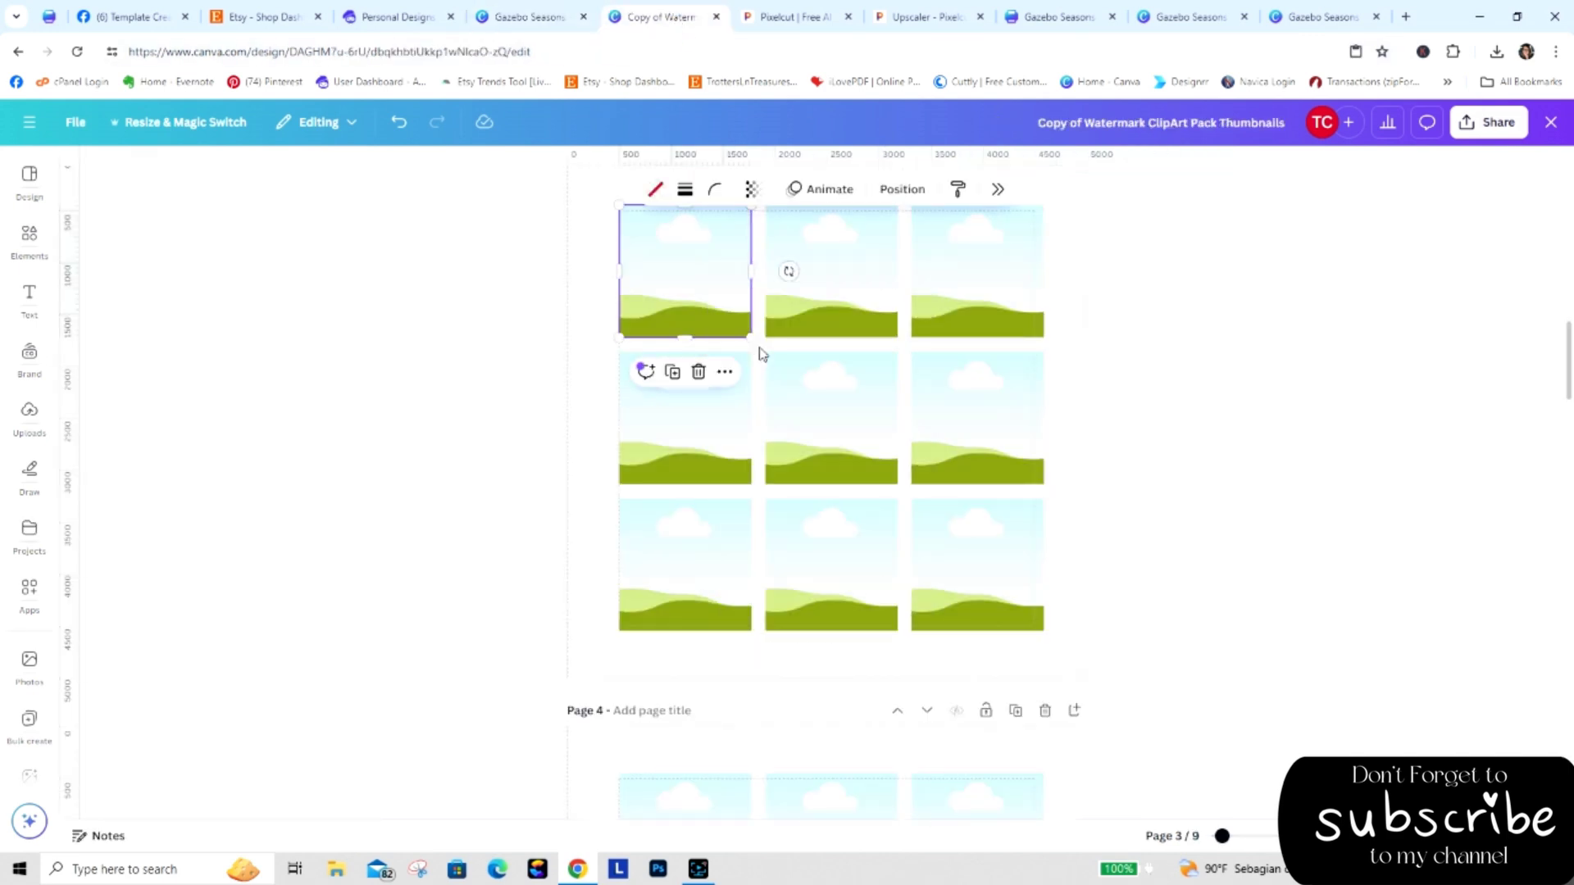
{"action": "left_click_drag", "start_coordinate": [742, 344], "coordinate": [701, 305]}
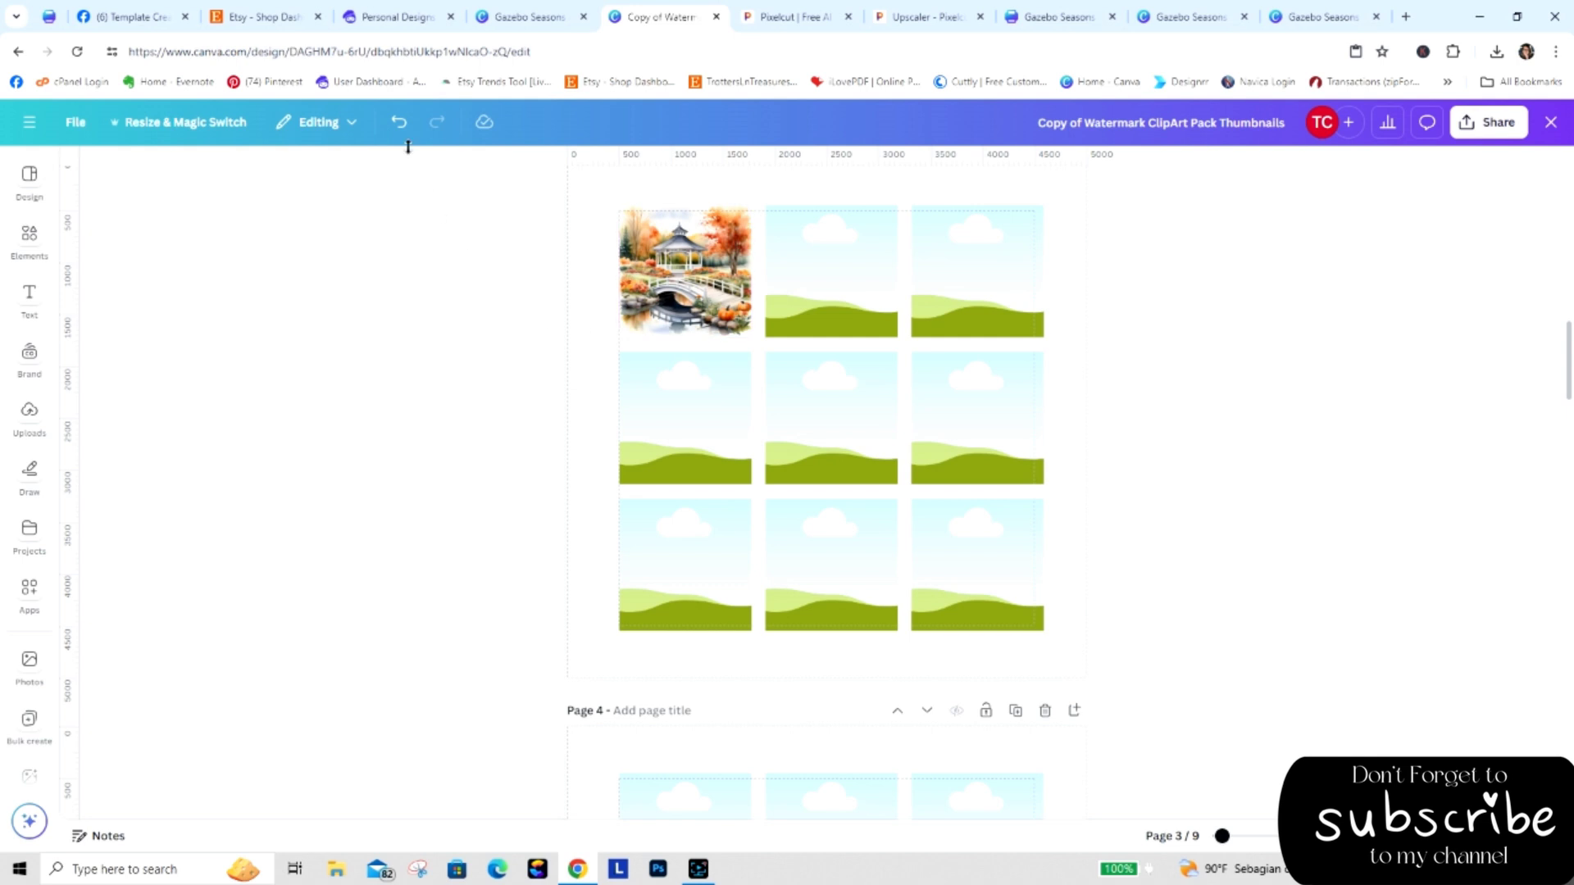
Add page 12 to the Gazebo Seasons Art Template, fill it with the red-and-white roofed gazebo image with flags, and copy the image.
{"action": "left_click", "coordinate": [530, 18]}
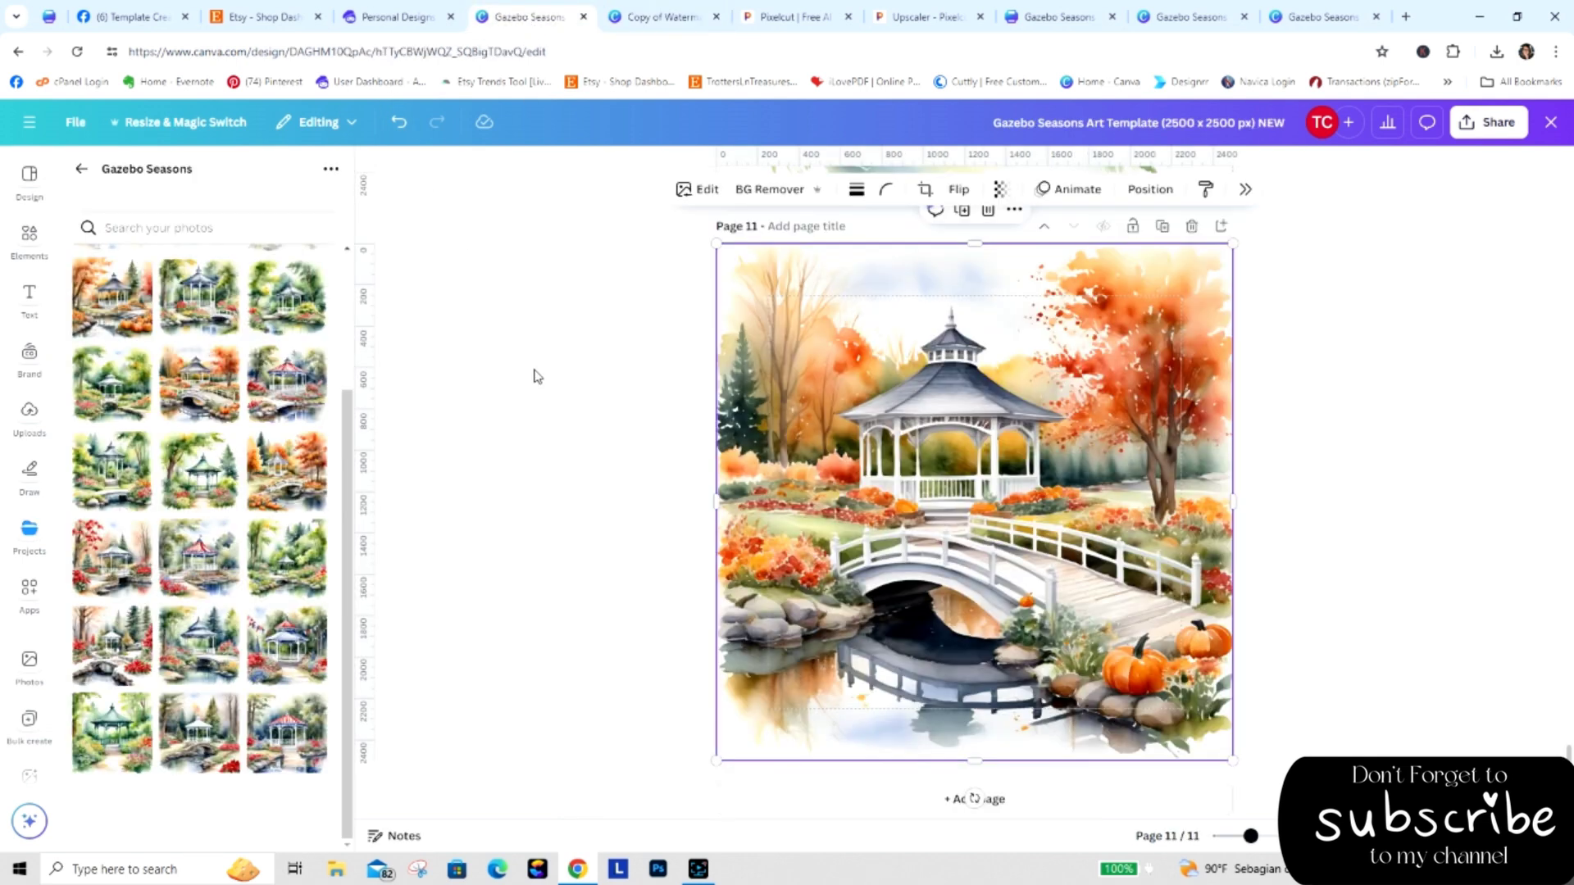
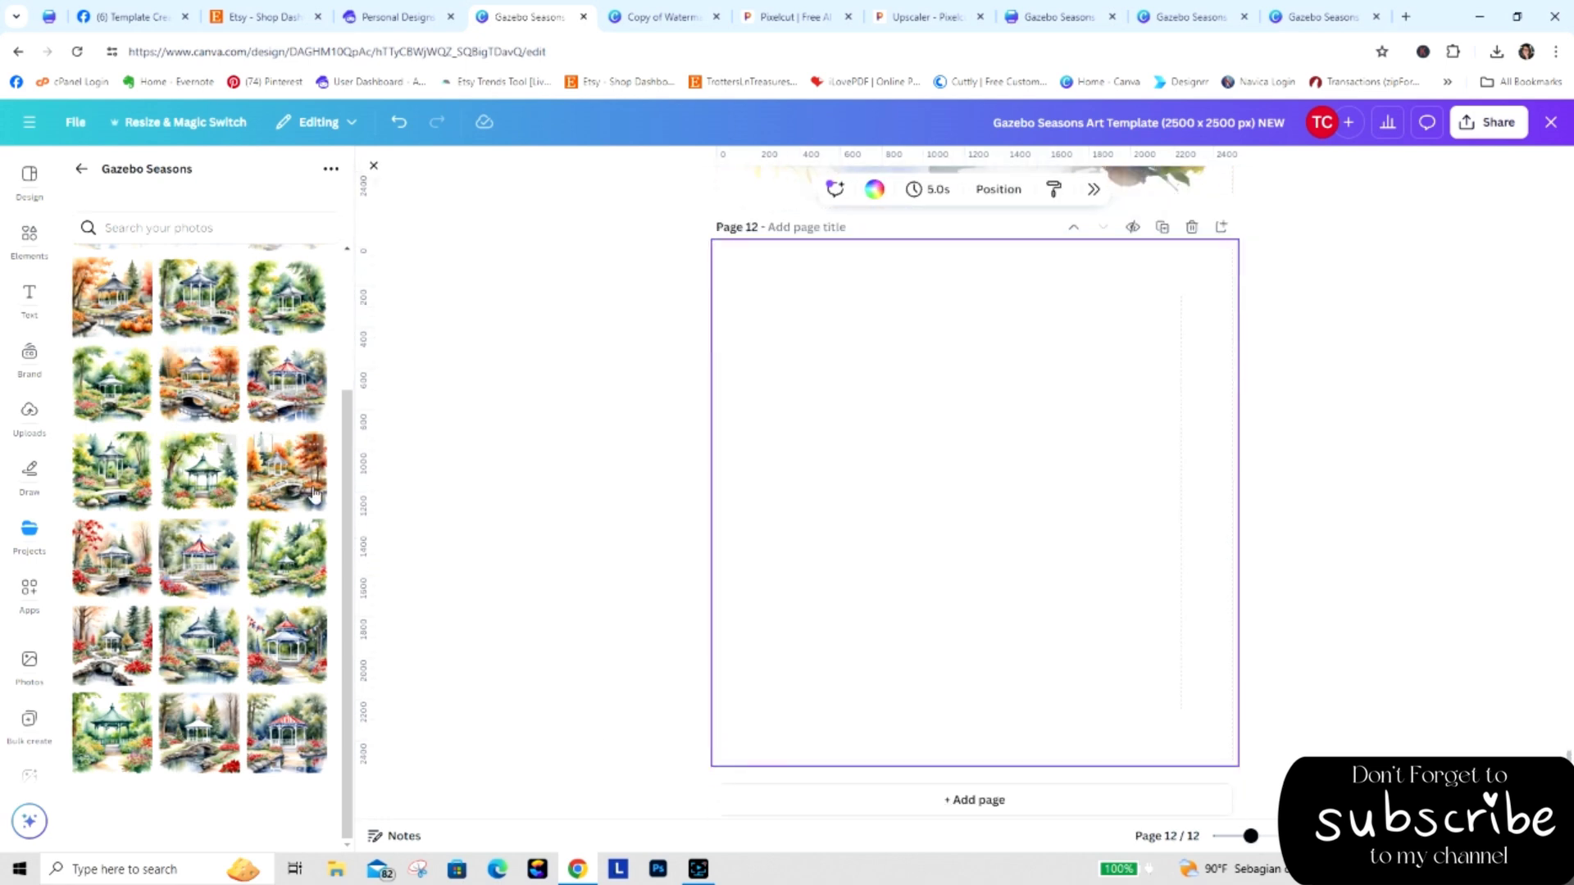
{"action": "left_click_drag", "start_coordinate": [307, 354], "coordinate": [805, 417]}
{"action": "right_click", "coordinate": [818, 409]}
{"action": "left_click", "coordinate": [881, 441]}
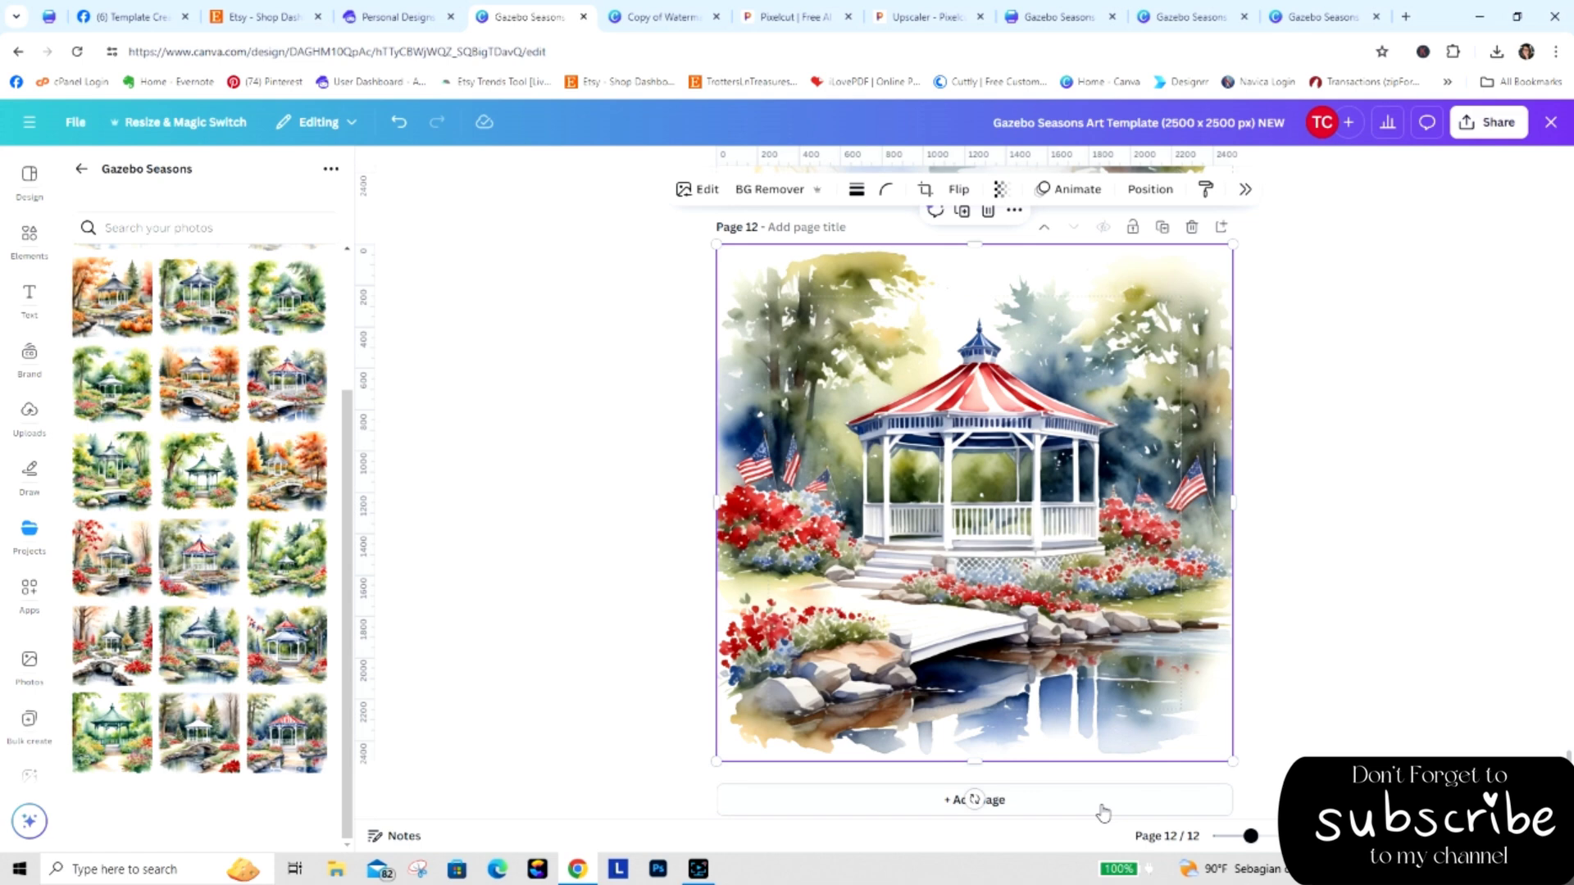
Paste the copied red-and-white roofed gazebo into the top row's middle frame on page 3 of the watermark thumbnails design.
{"action": "left_click", "coordinate": [647, 16]}
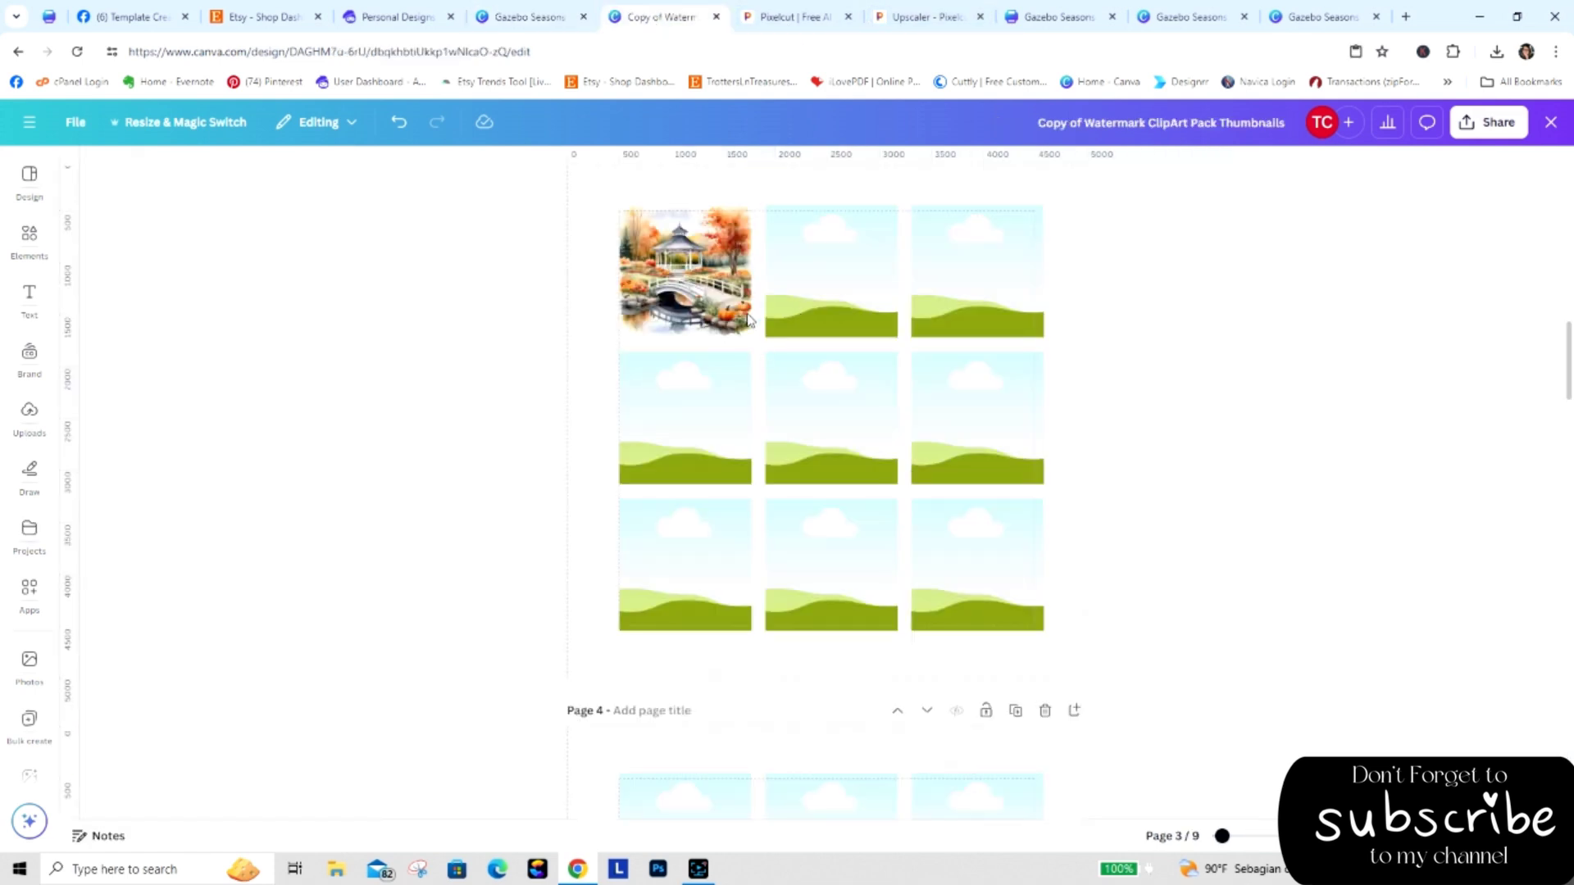
{"action": "right_click", "coordinate": [803, 234]}
{"action": "left_click", "coordinate": [903, 314]}
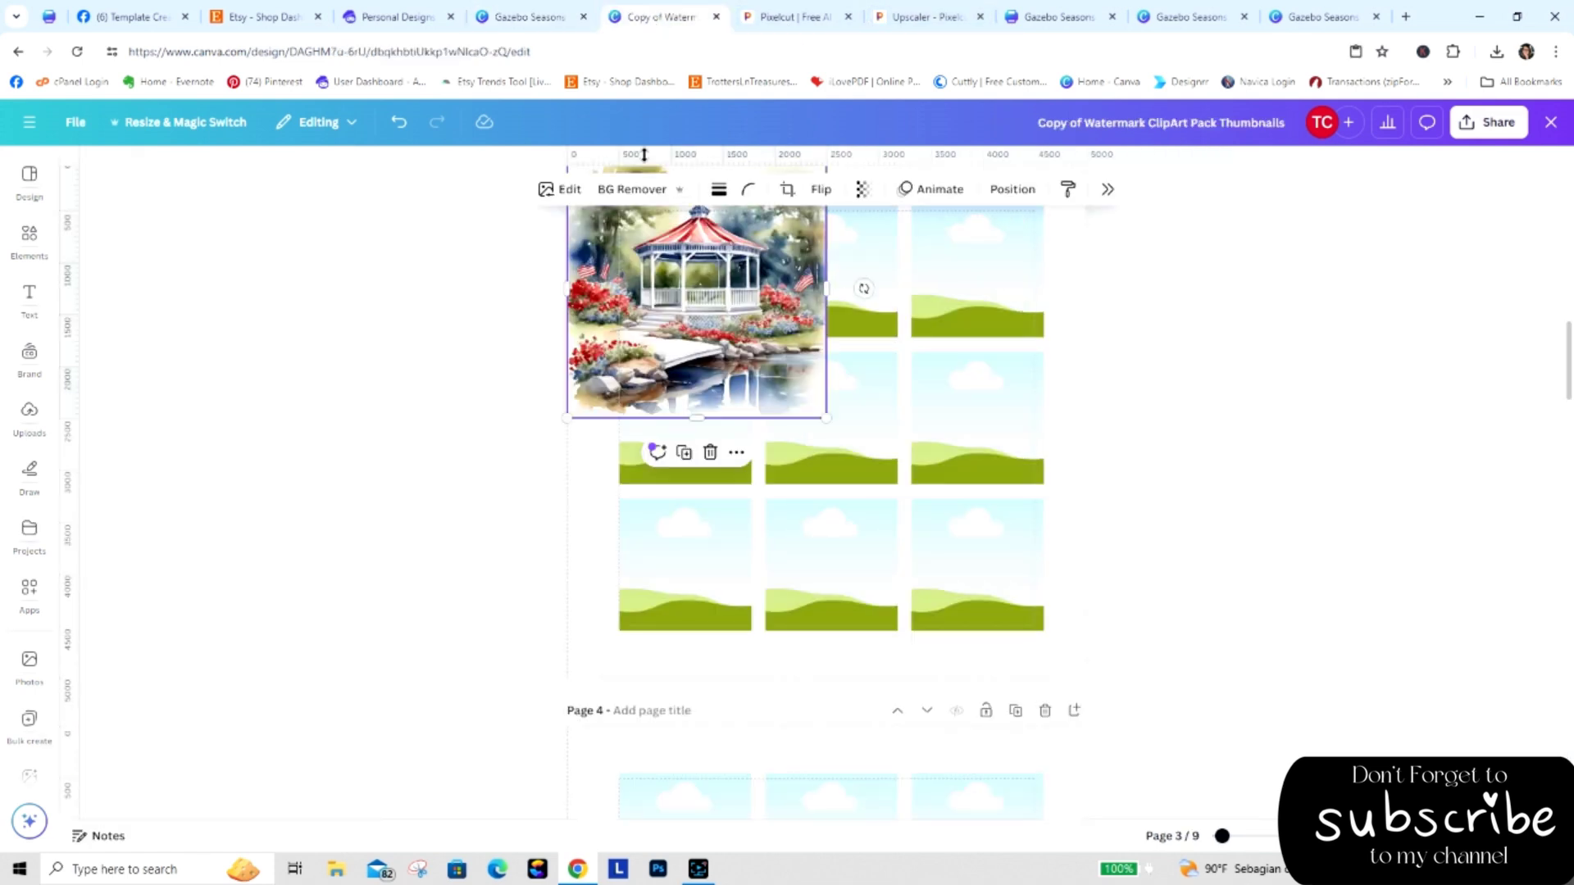
{"action": "left_click_drag", "start_coordinate": [709, 265], "coordinate": [853, 279]}
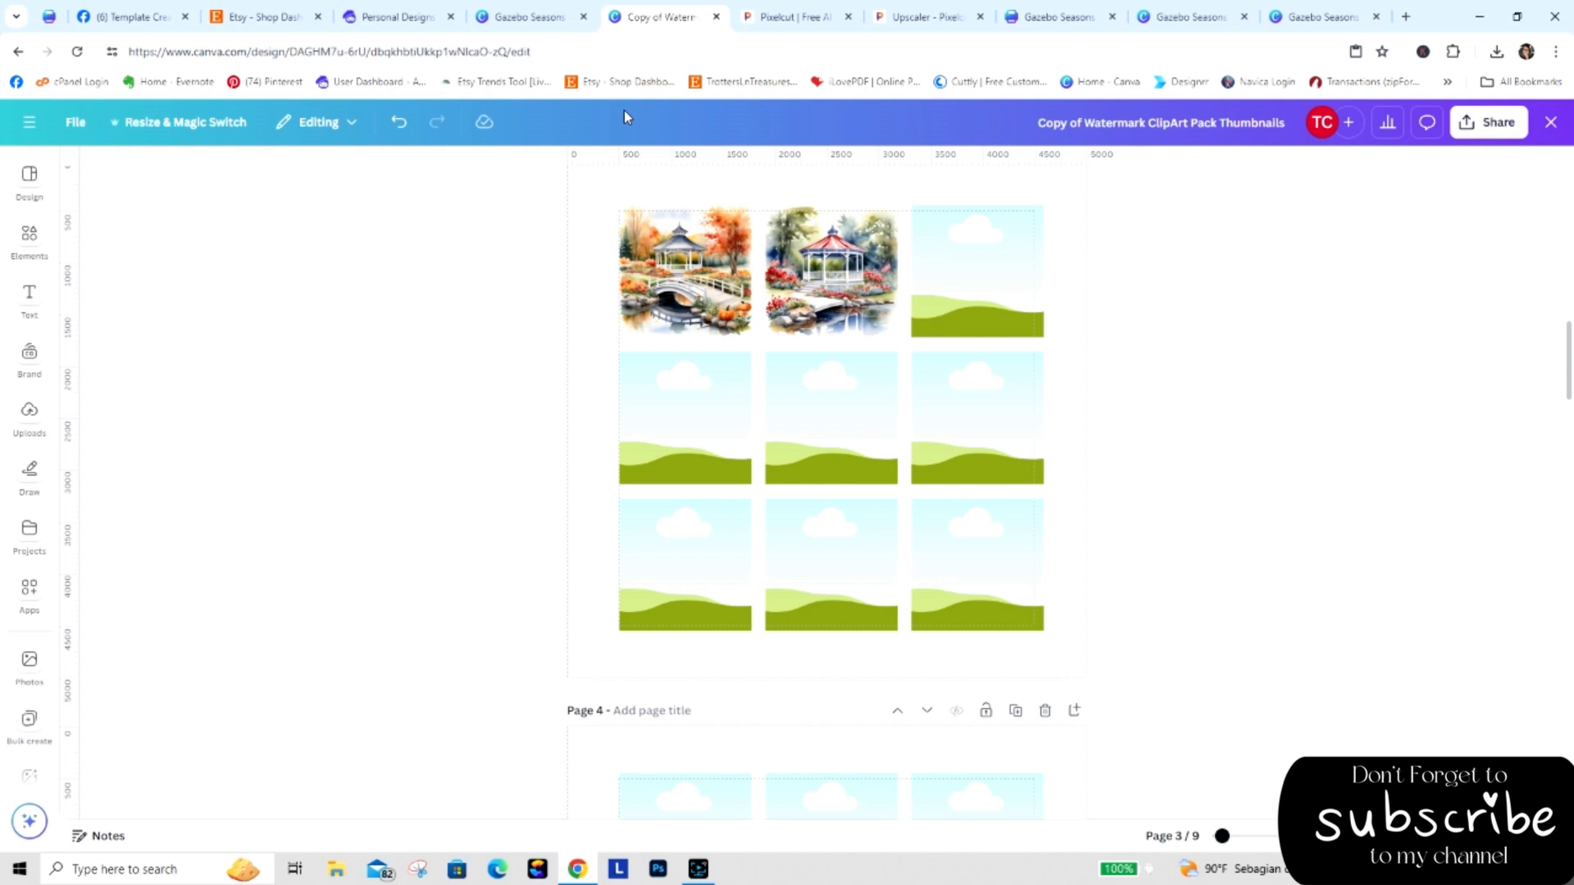
Add page 13 to the Gazebo Seasons Art Template, fill it with the gray-roofed gazebo above the stone-edged pond, and copy the image.
{"action": "left_click", "coordinate": [537, 16]}
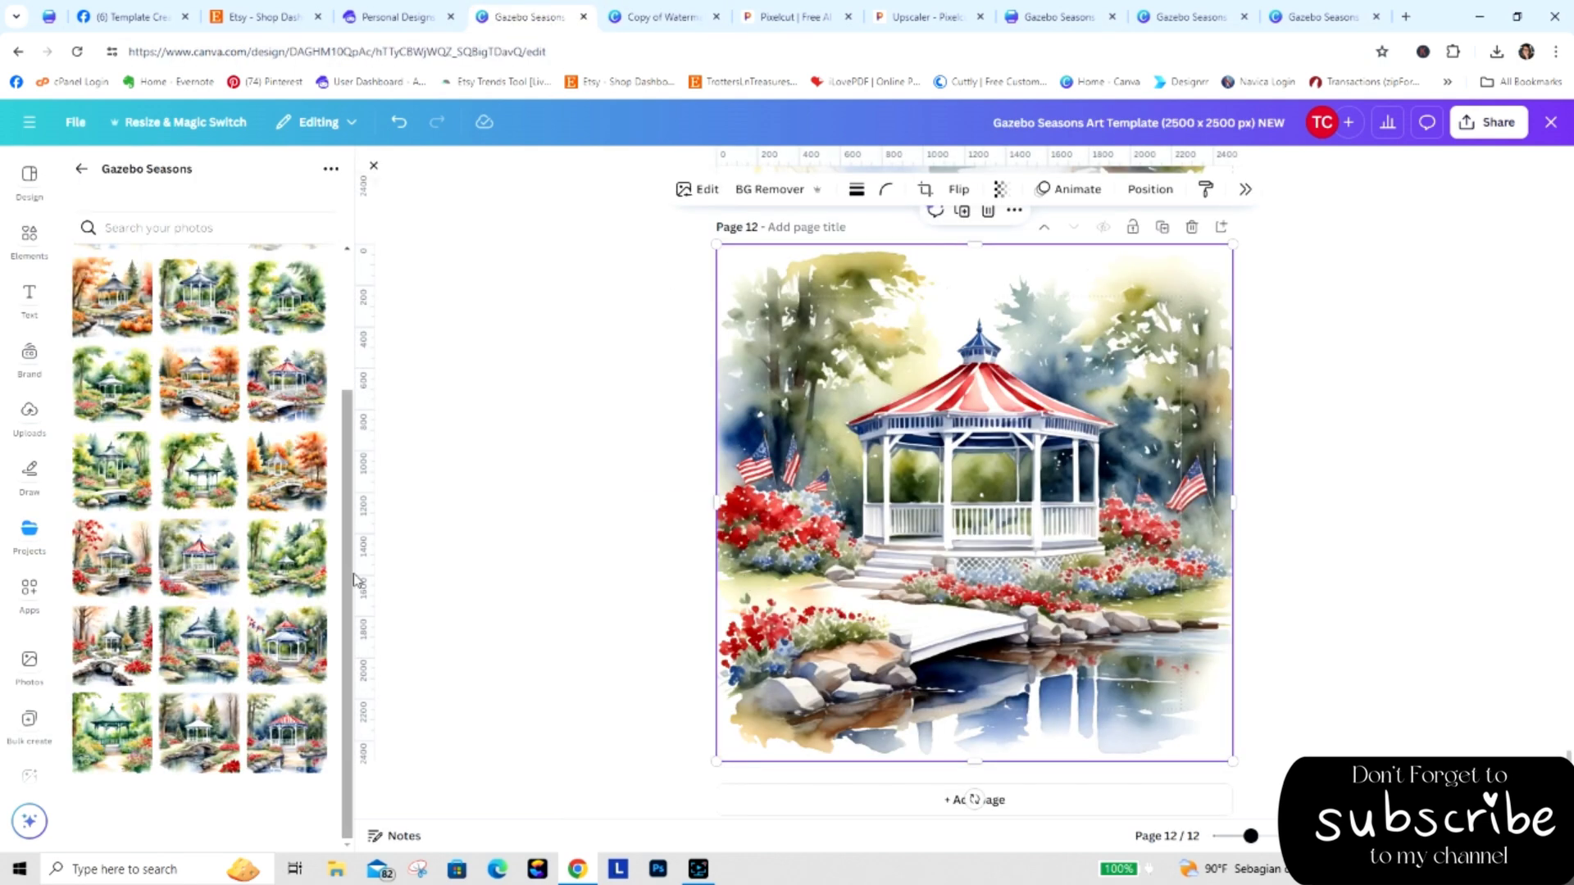
{"action": "left_click", "coordinate": [971, 803]}
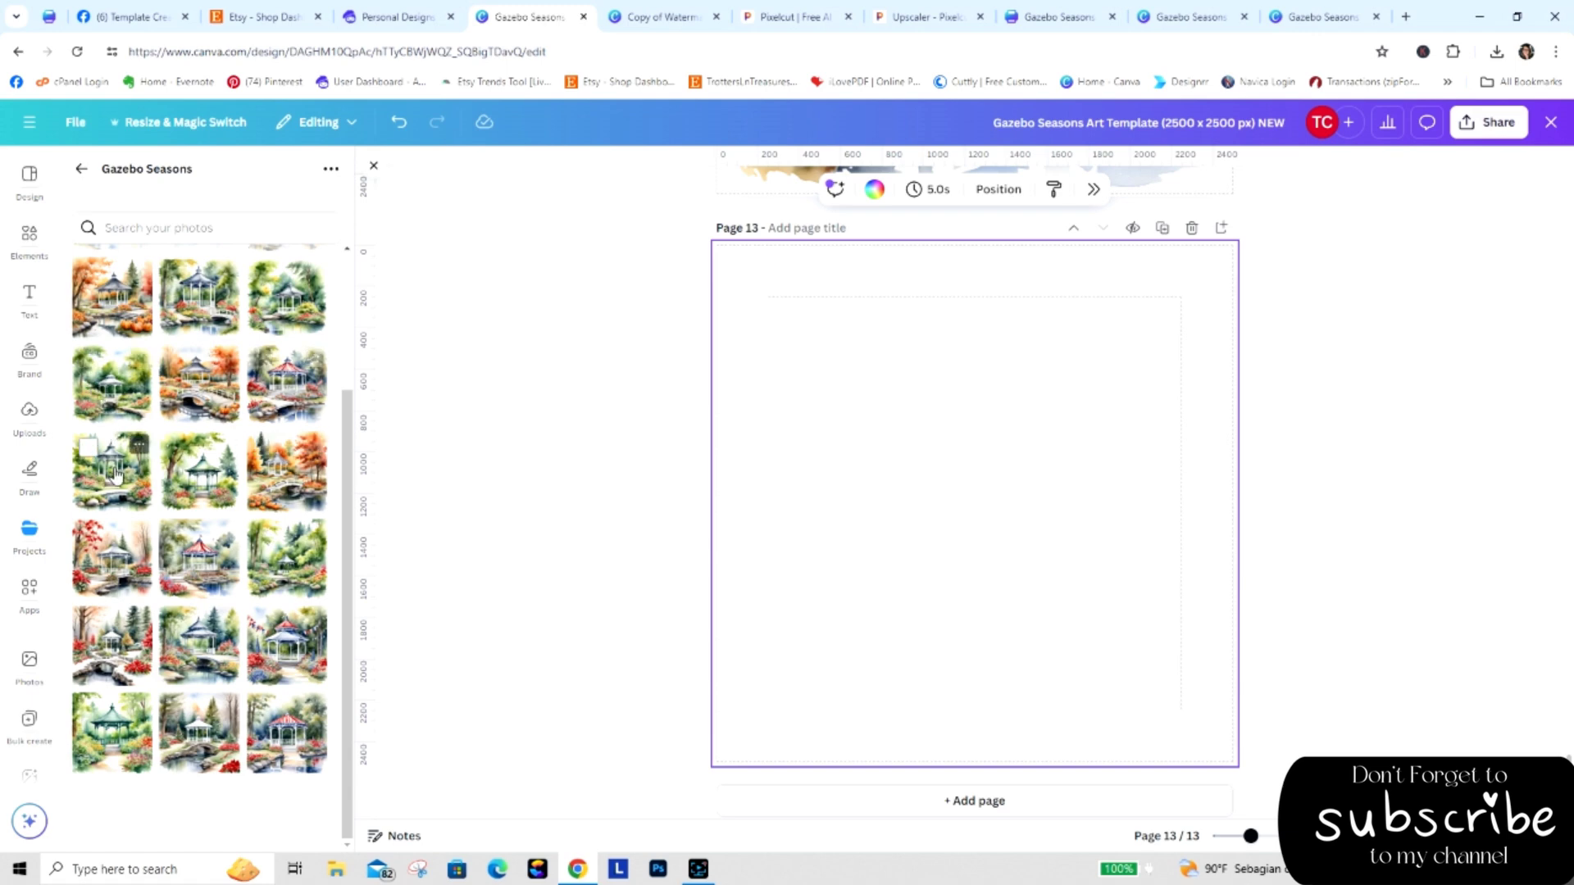
{"action": "left_click_drag", "start_coordinate": [115, 475], "coordinate": [976, 425]}
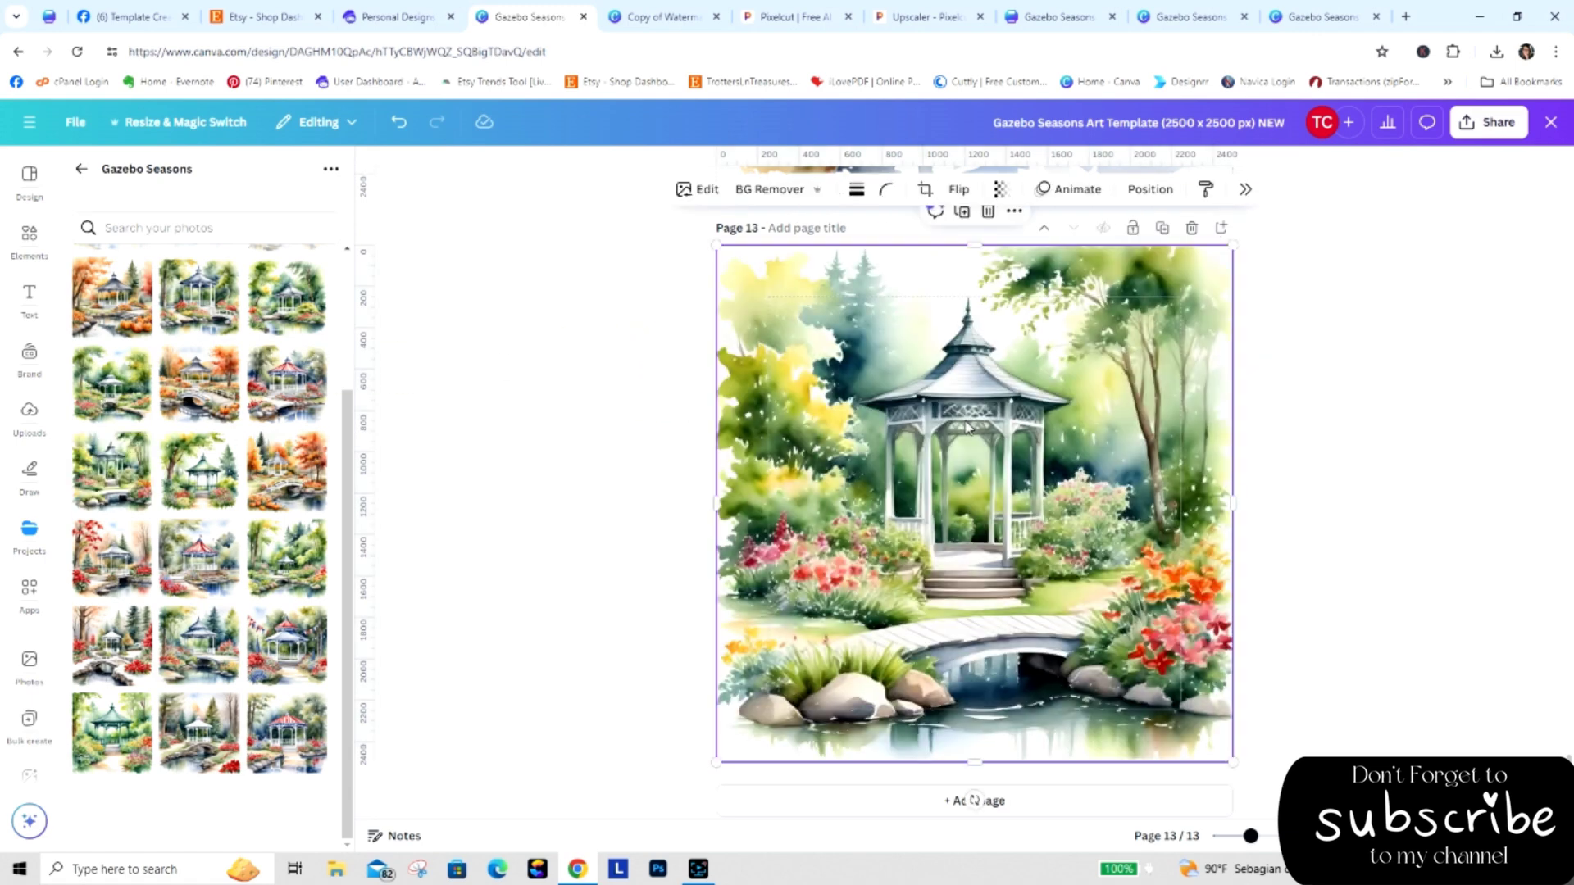
{"action": "right_click", "coordinate": [967, 426]}
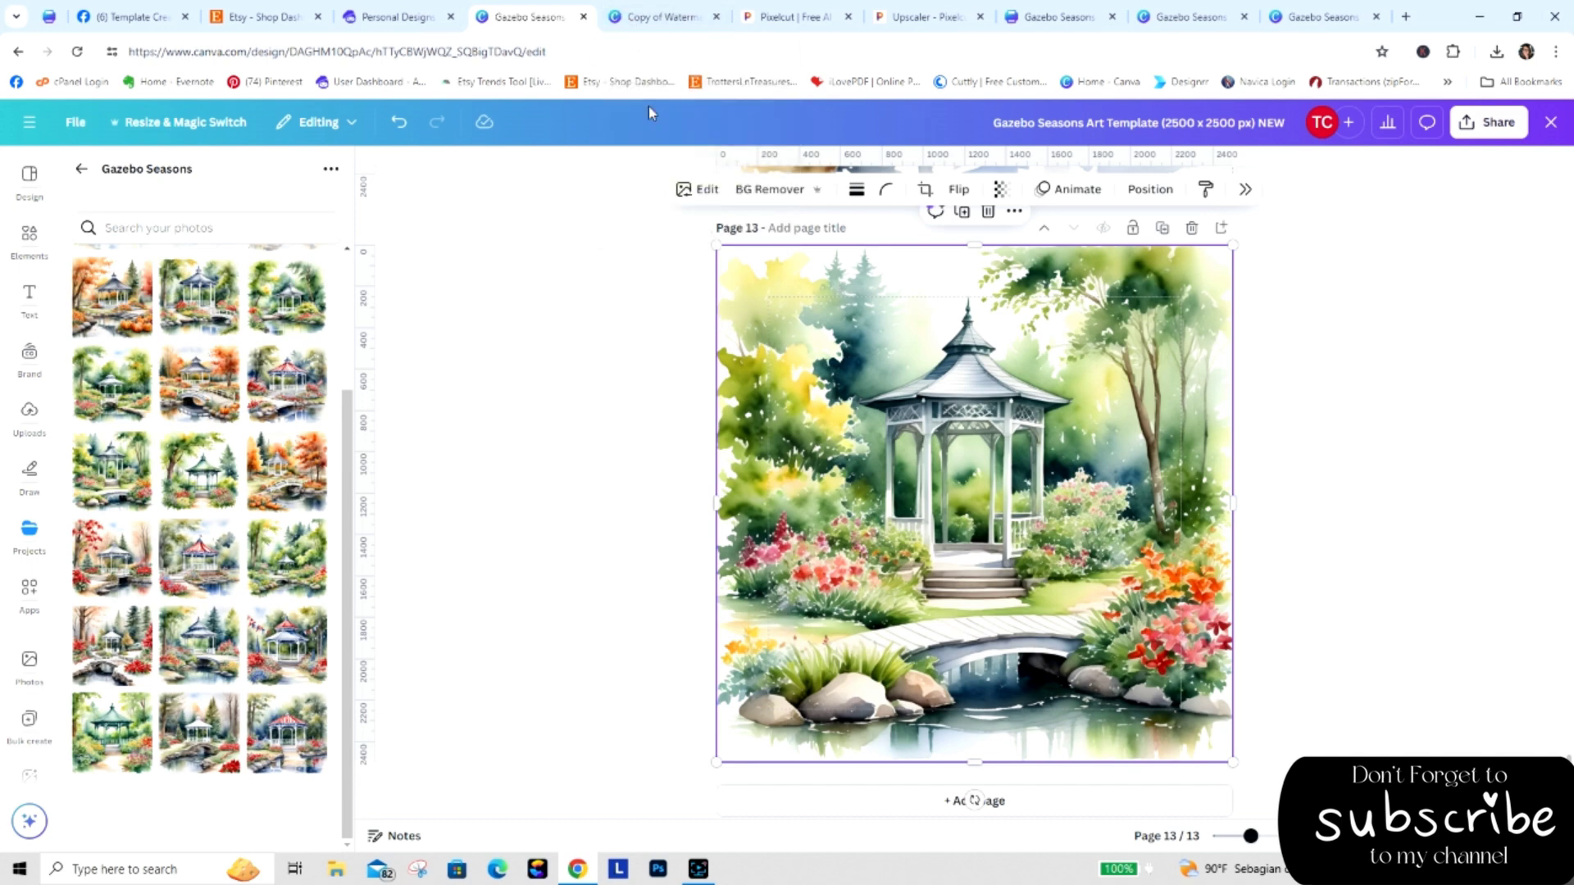
Paste the copied page 13 image into the middle row's right frame on page 3 of the watermark thumbnails design.
{"action": "left_click", "coordinate": [660, 17]}
{"action": "right_click", "coordinate": [906, 240]}
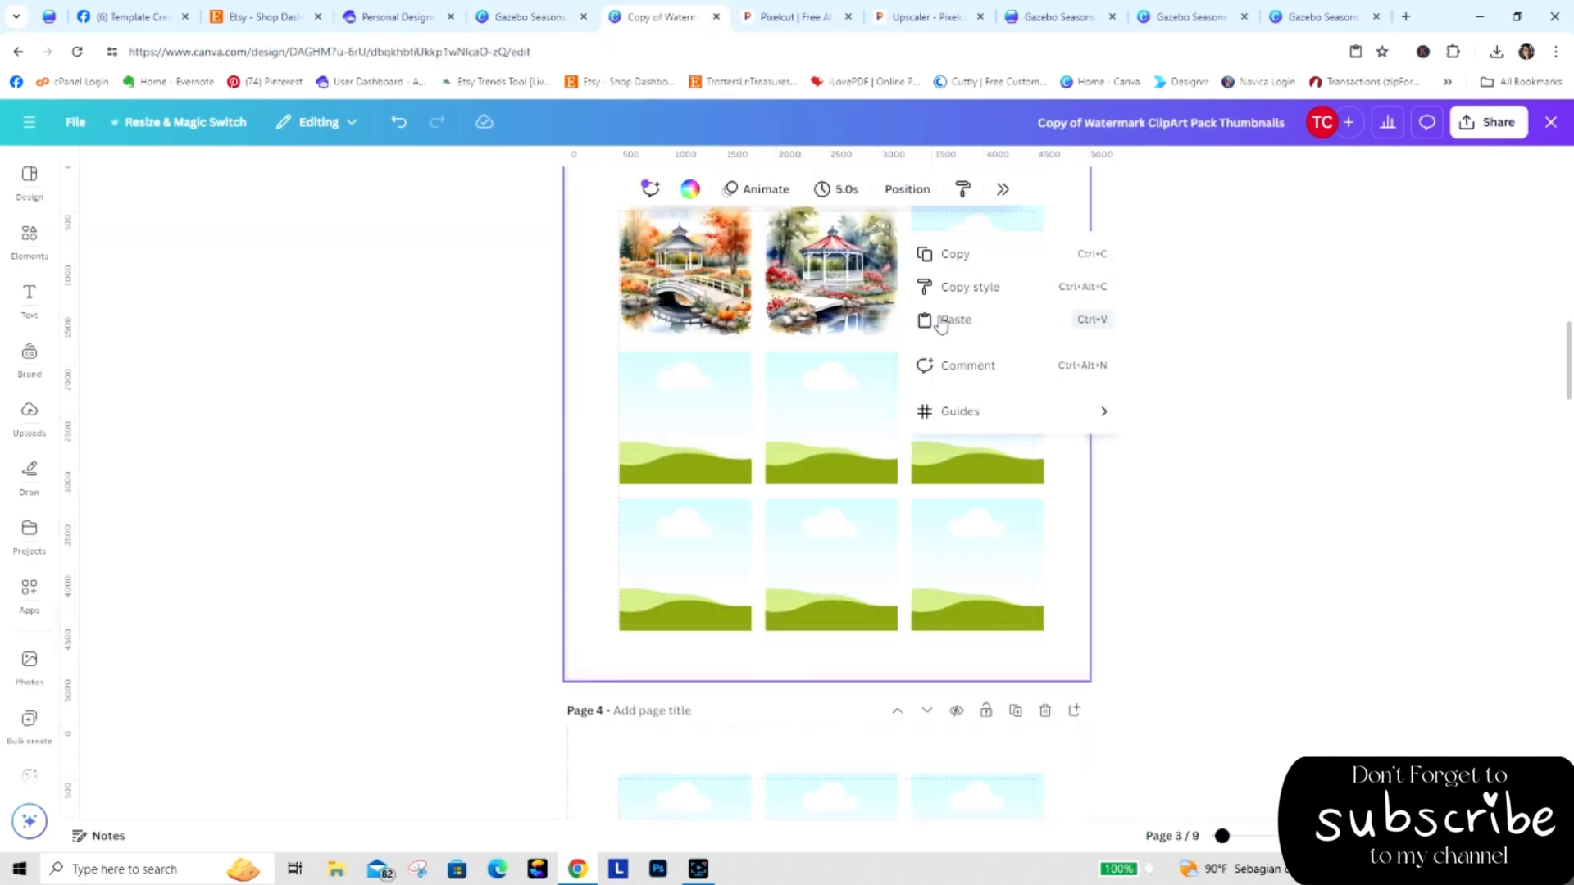
{"action": "left_click", "coordinate": [941, 319]}
{"action": "left_click_drag", "start_coordinate": [701, 318], "coordinate": [1056, 297]}
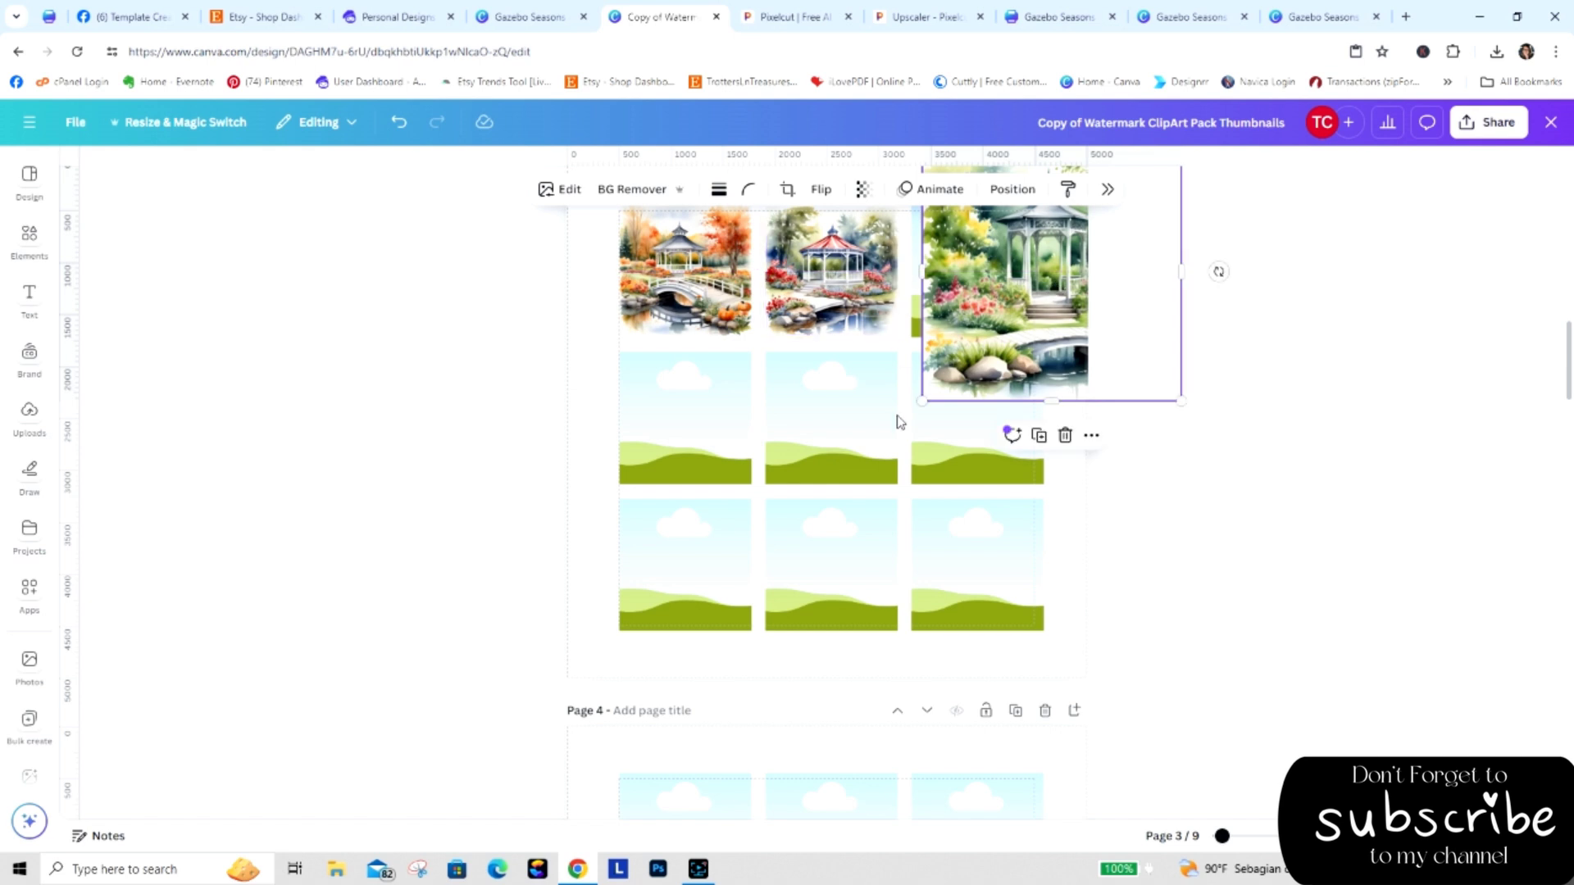
{"action": "left_click_drag", "start_coordinate": [1079, 399], "coordinate": [1040, 420]}
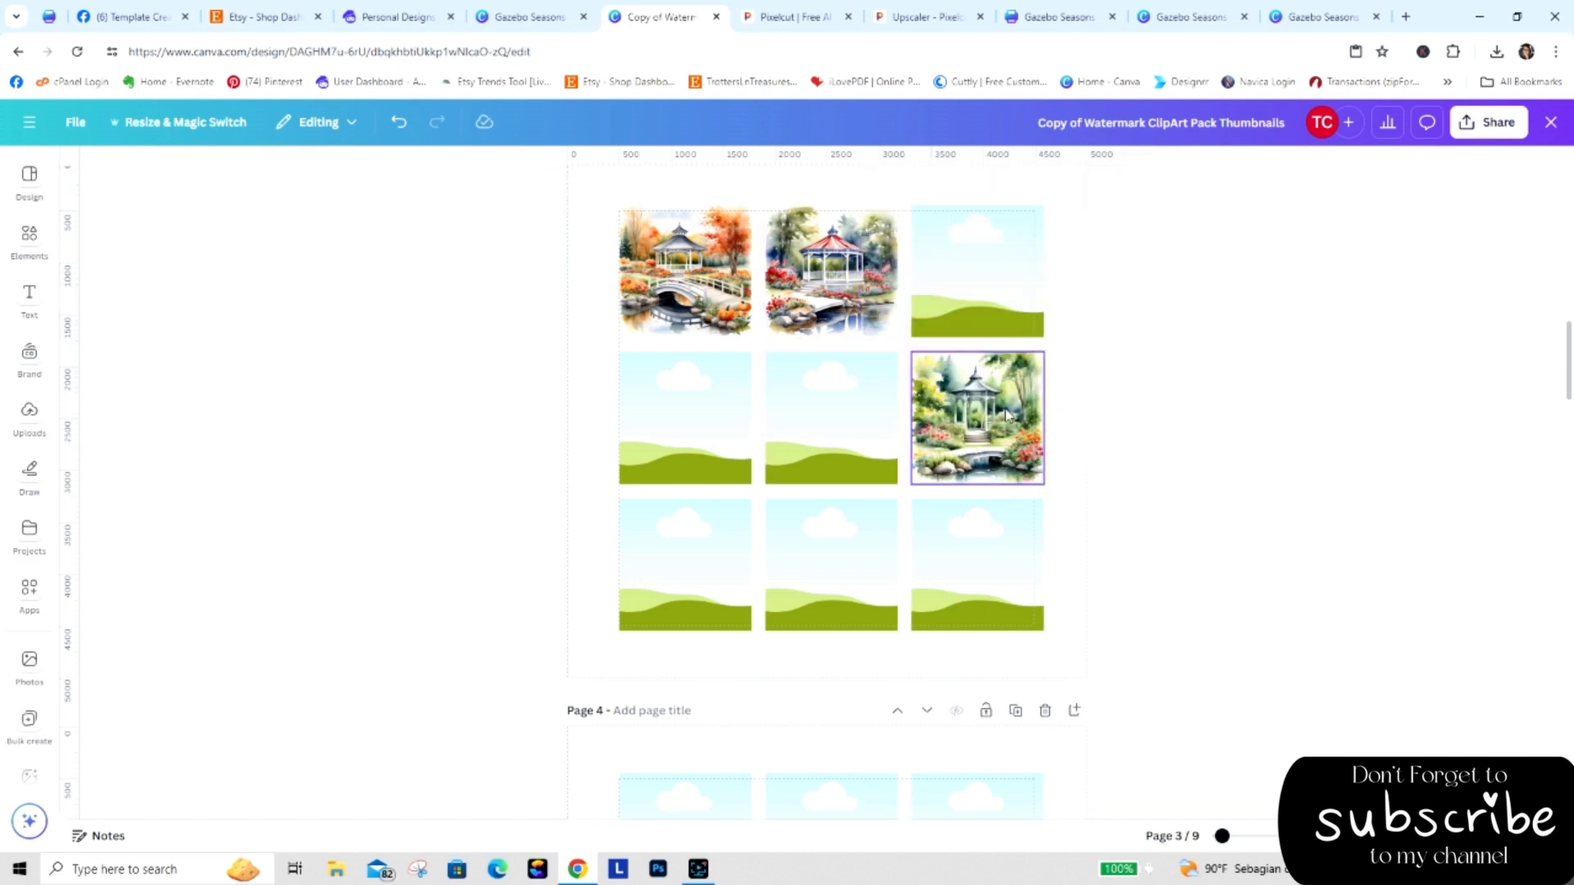
Copy the page 13 image from the Gazebo Seasons Art Template again and paste it into the top row's right frame on thumbnails page 3.
{"action": "left_click", "coordinate": [518, 22]}
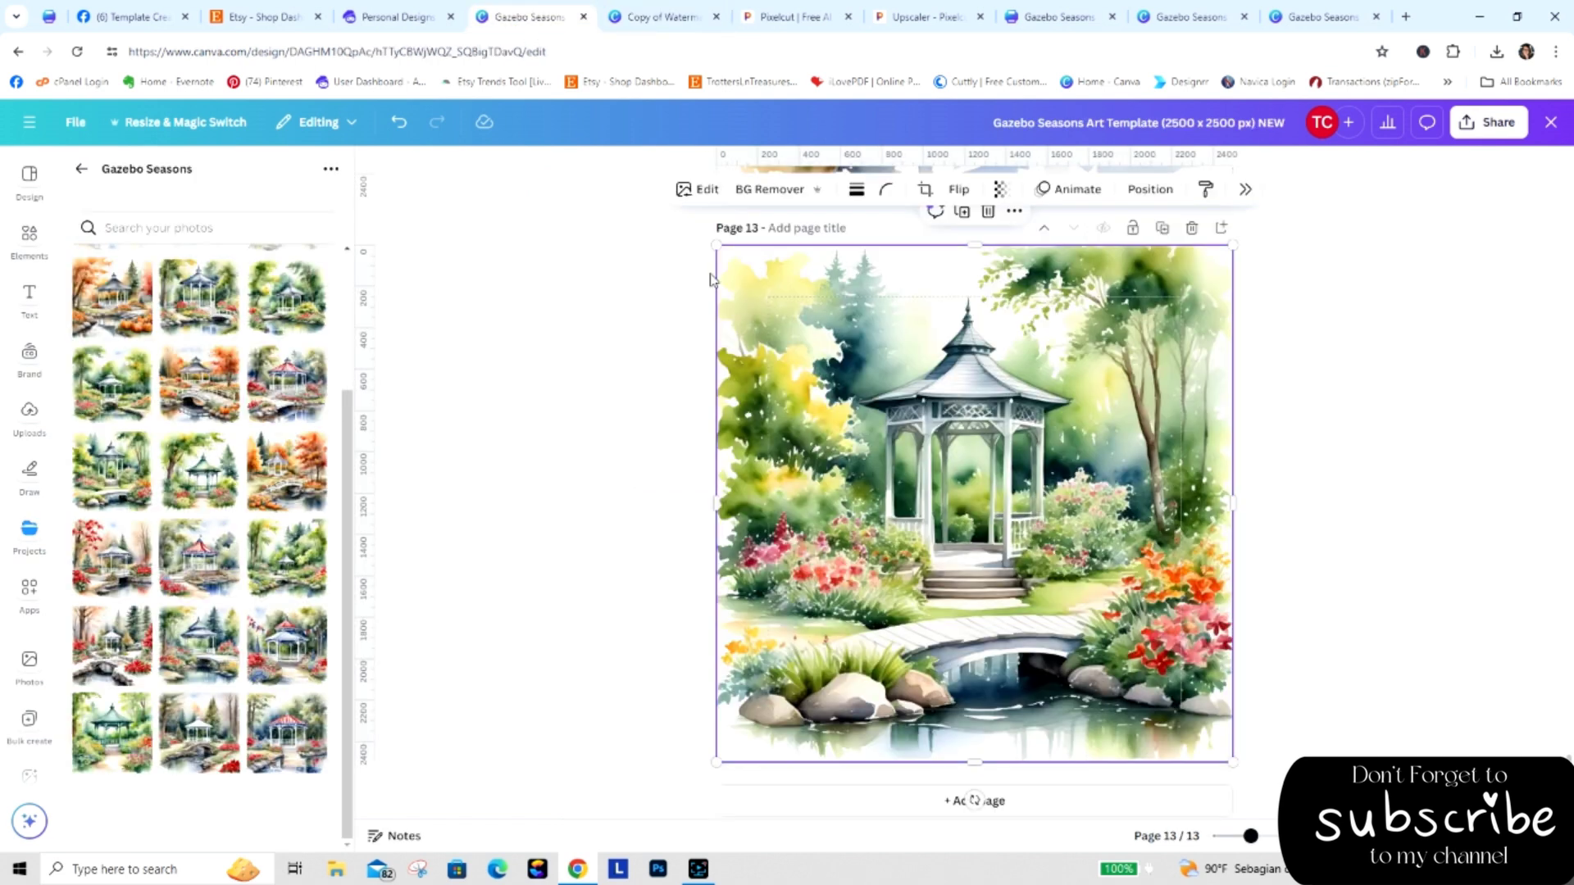
{"action": "right_click", "coordinate": [934, 507]}
{"action": "left_click", "coordinate": [985, 444]}
{"action": "left_click", "coordinate": [621, 16]}
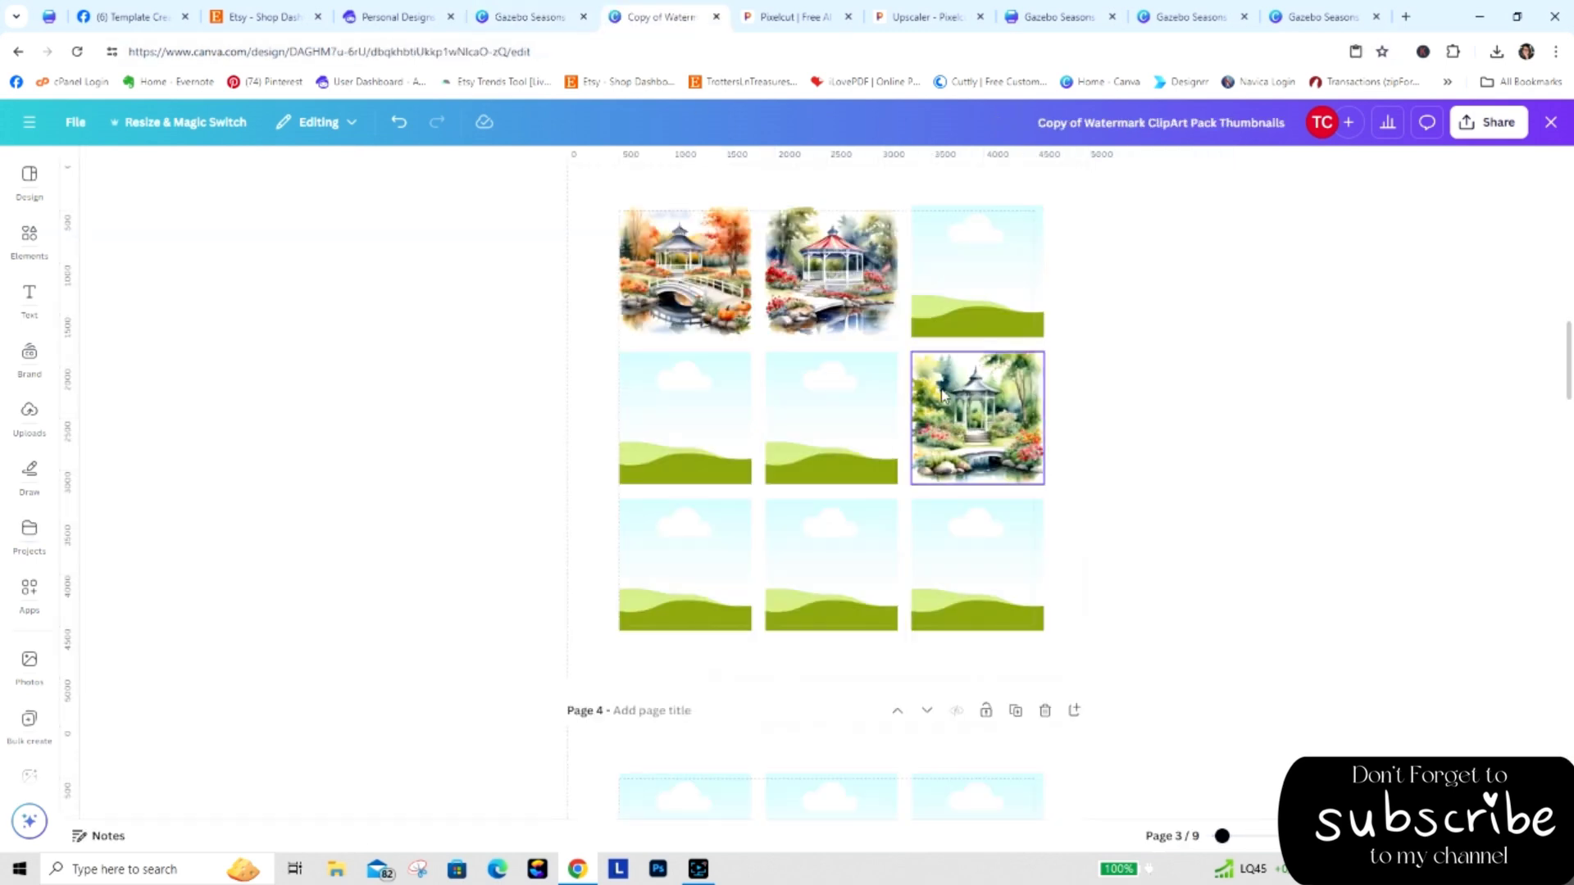
{"action": "right_click", "coordinate": [941, 281]}
{"action": "left_click", "coordinate": [995, 359]}
{"action": "left_click_drag", "start_coordinate": [693, 344], "coordinate": [976, 278]}
Add page 14 to the Gazebo Seasons Art Template, fill it with the green-roofed gazebo under the large tree, and copy the image.
{"action": "left_click", "coordinate": [506, 18]}
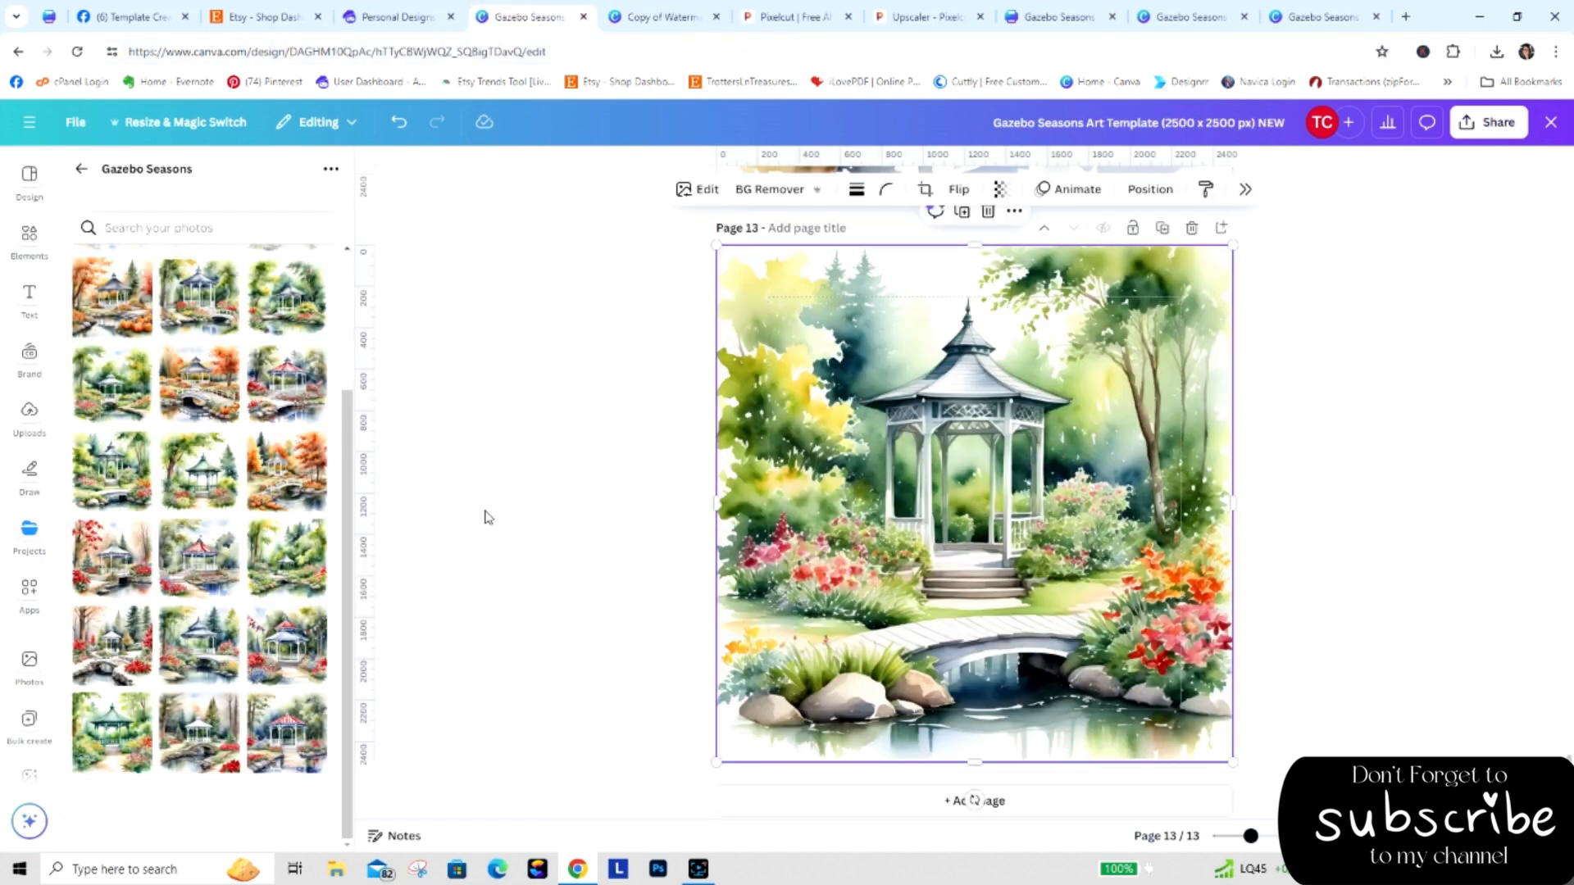
{"action": "left_click", "coordinate": [748, 804]}
{"action": "left_click_drag", "start_coordinate": [206, 489], "coordinate": [814, 446]}
{"action": "right_click", "coordinate": [848, 450]}
{"action": "left_click", "coordinate": [901, 443]}
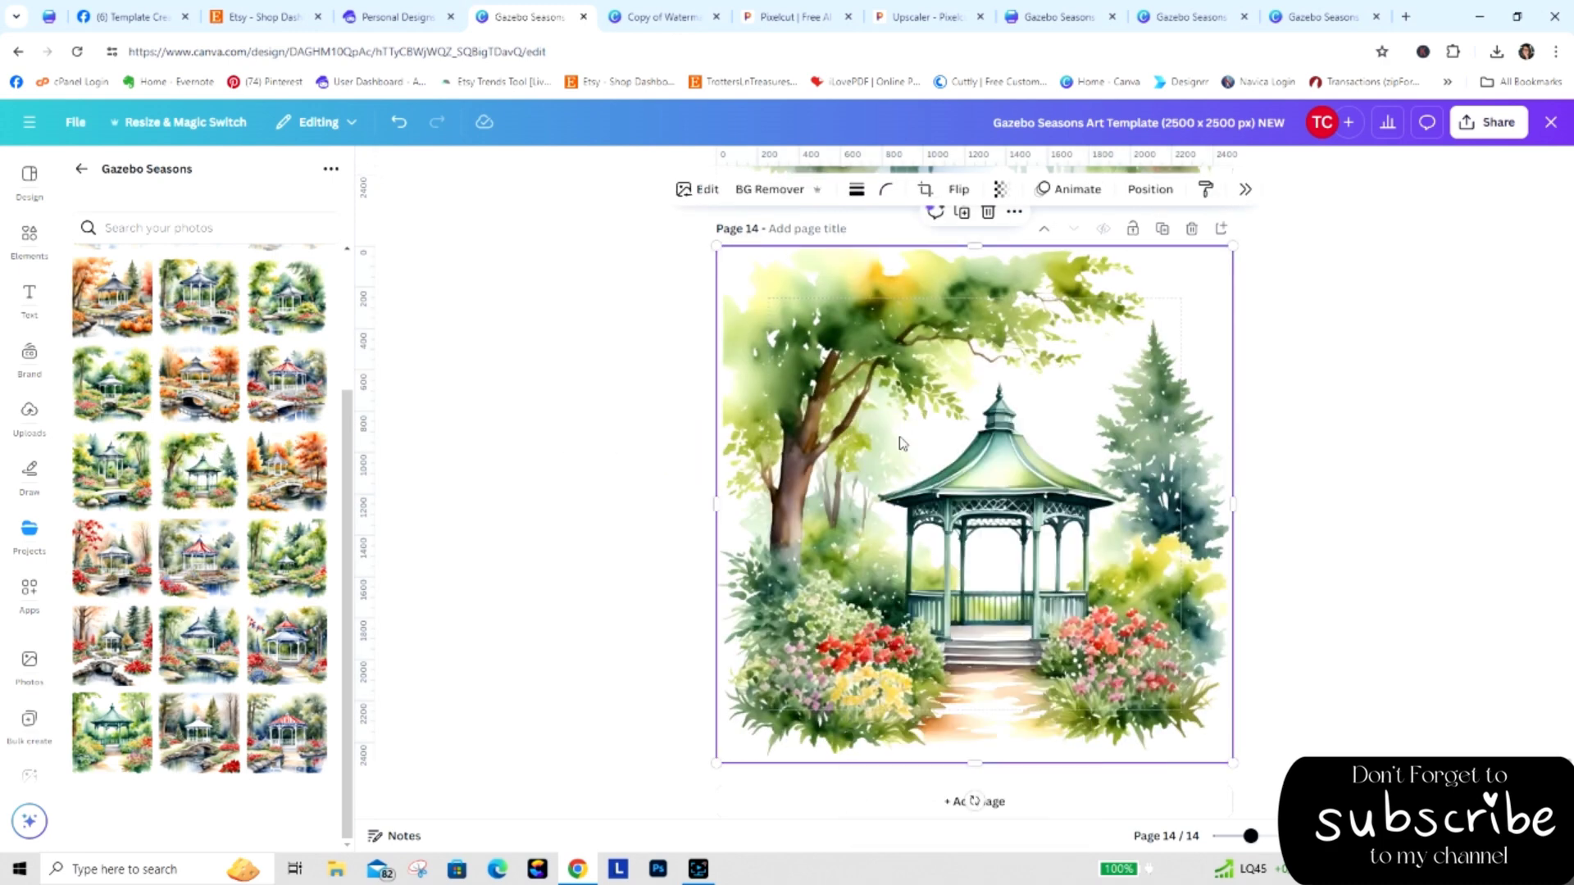
Paste the copied green-roofed gazebo into the middle row's left frame on page 3 of the watermark thumbnails design.
{"action": "left_click", "coordinate": [687, 18]}
{"action": "right_click", "coordinate": [623, 366]}
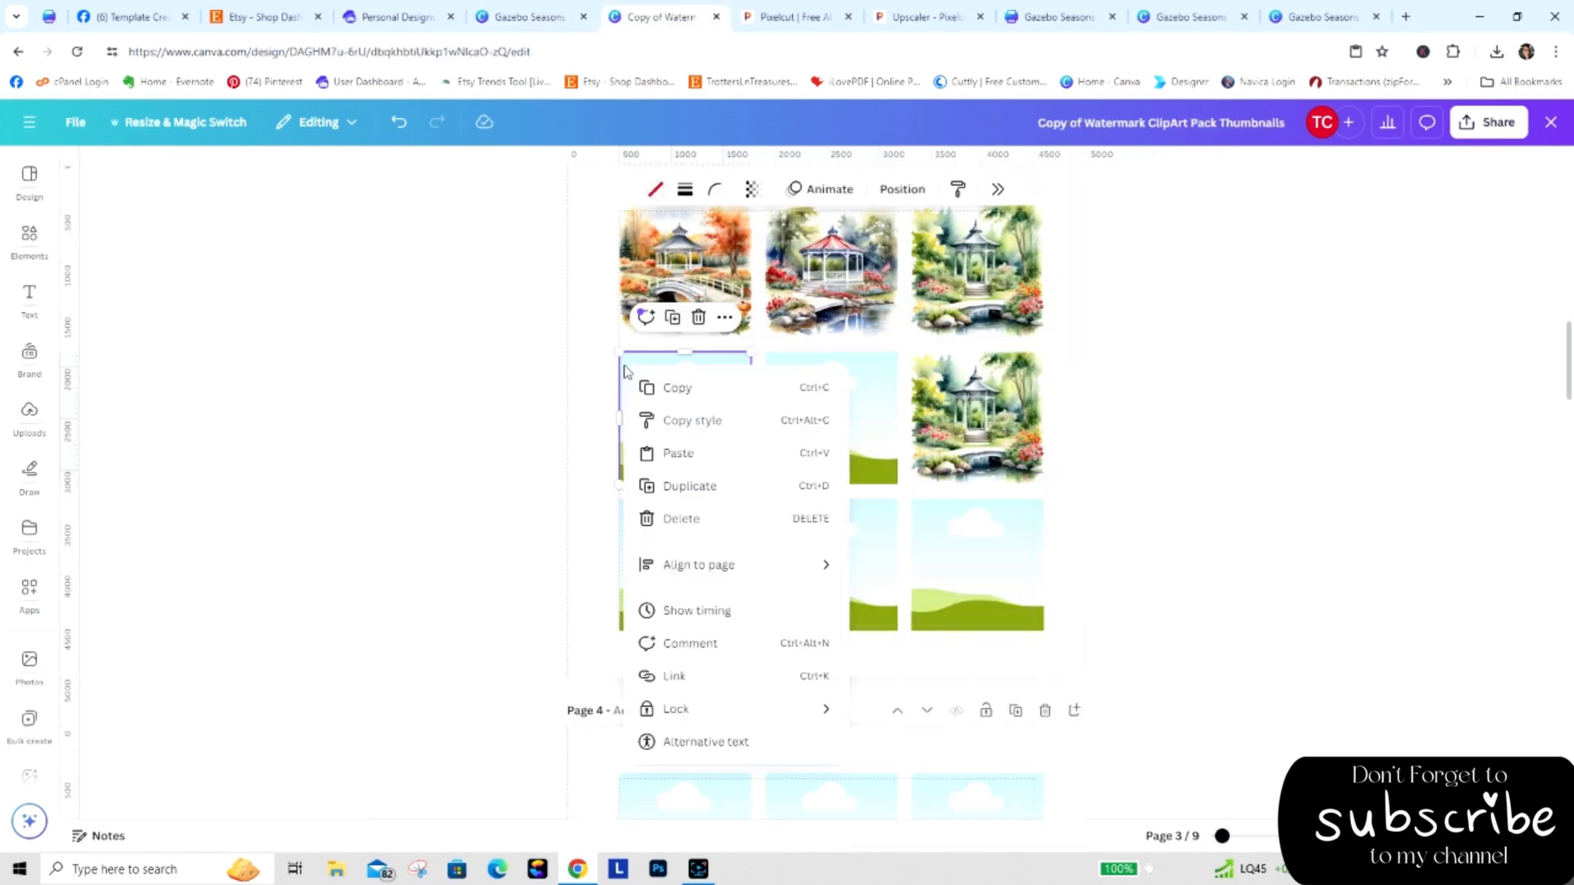
{"action": "left_click", "coordinate": [704, 456]}
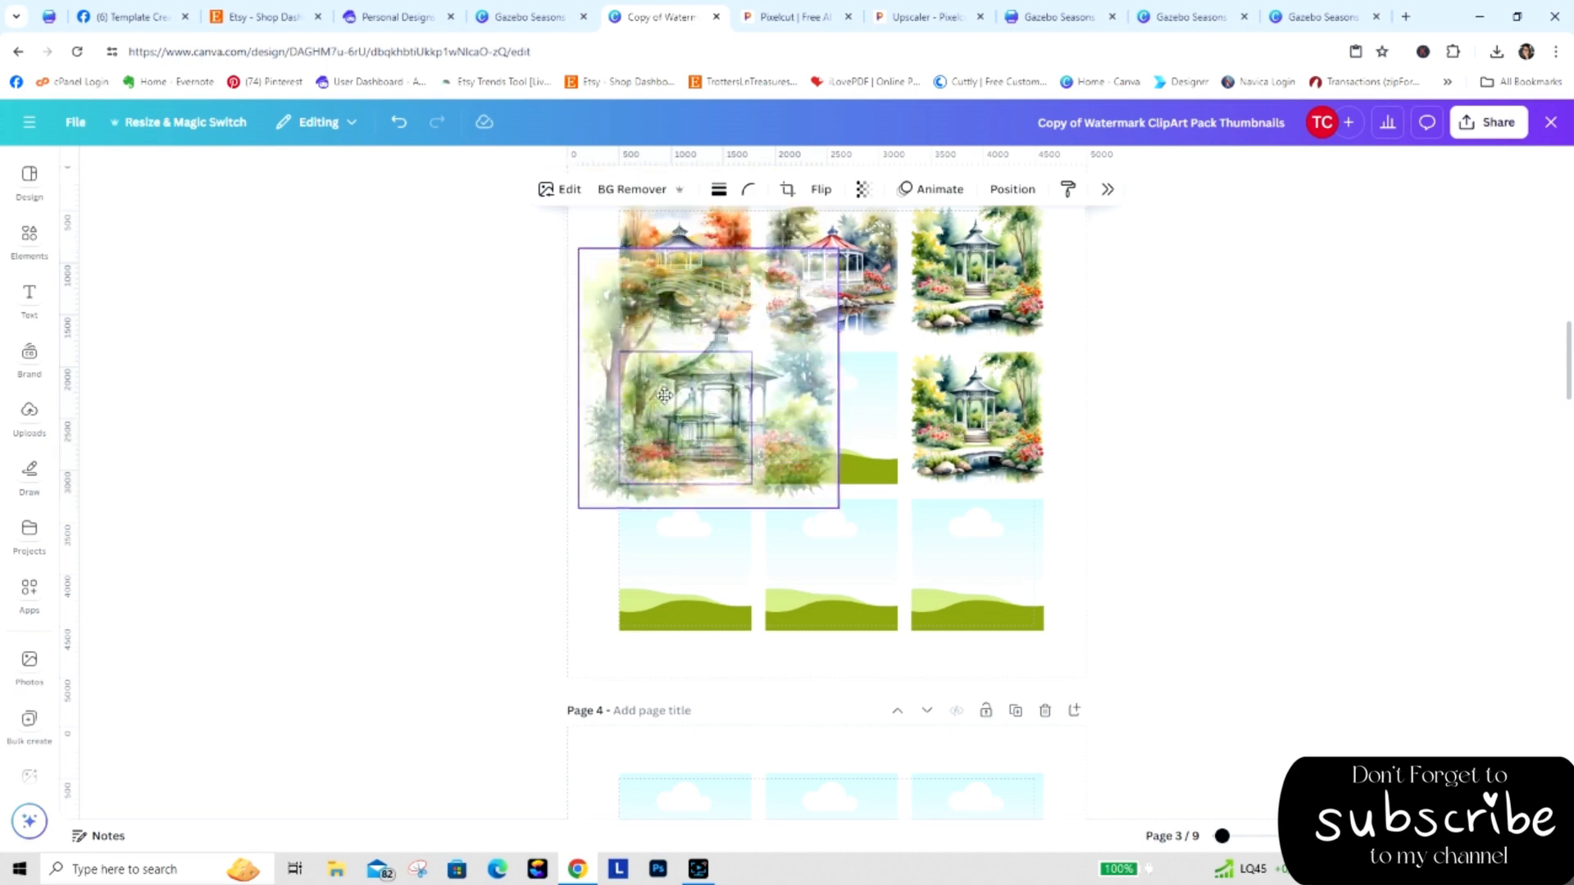
Add page 15 to the Gazebo Seasons Art Template, fill it with the autumn gazebo image with small bridge and pumpkins, and copy the image.
{"action": "left_click", "coordinate": [564, 18]}
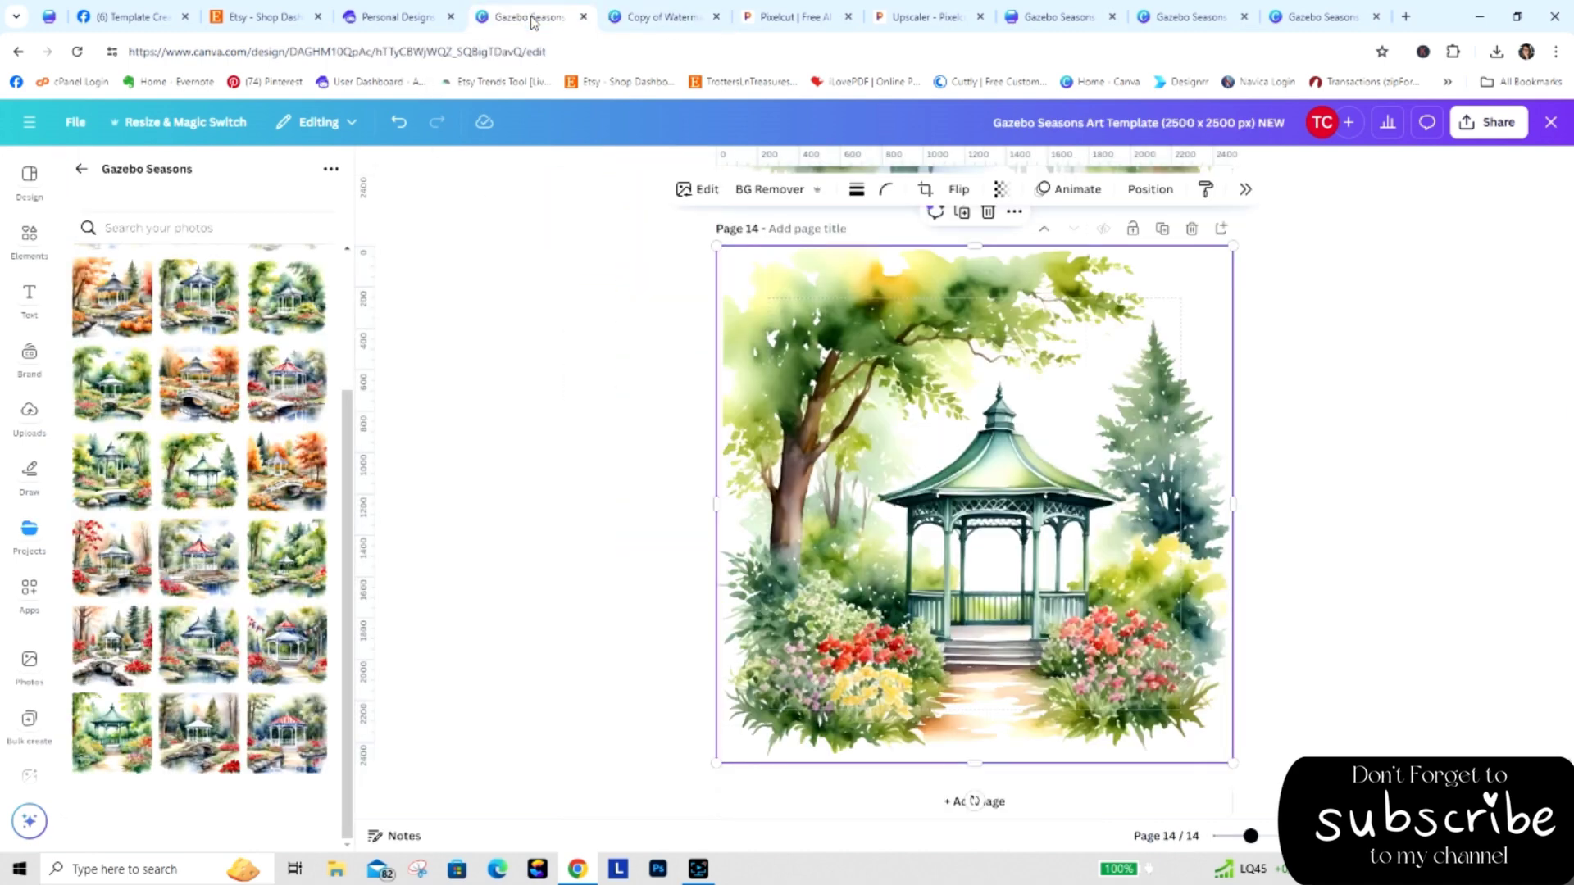
{"action": "left_click", "coordinate": [883, 807]}
{"action": "left_click_drag", "start_coordinate": [286, 471], "coordinate": [754, 461]}
{"action": "right_click", "coordinate": [844, 447]}
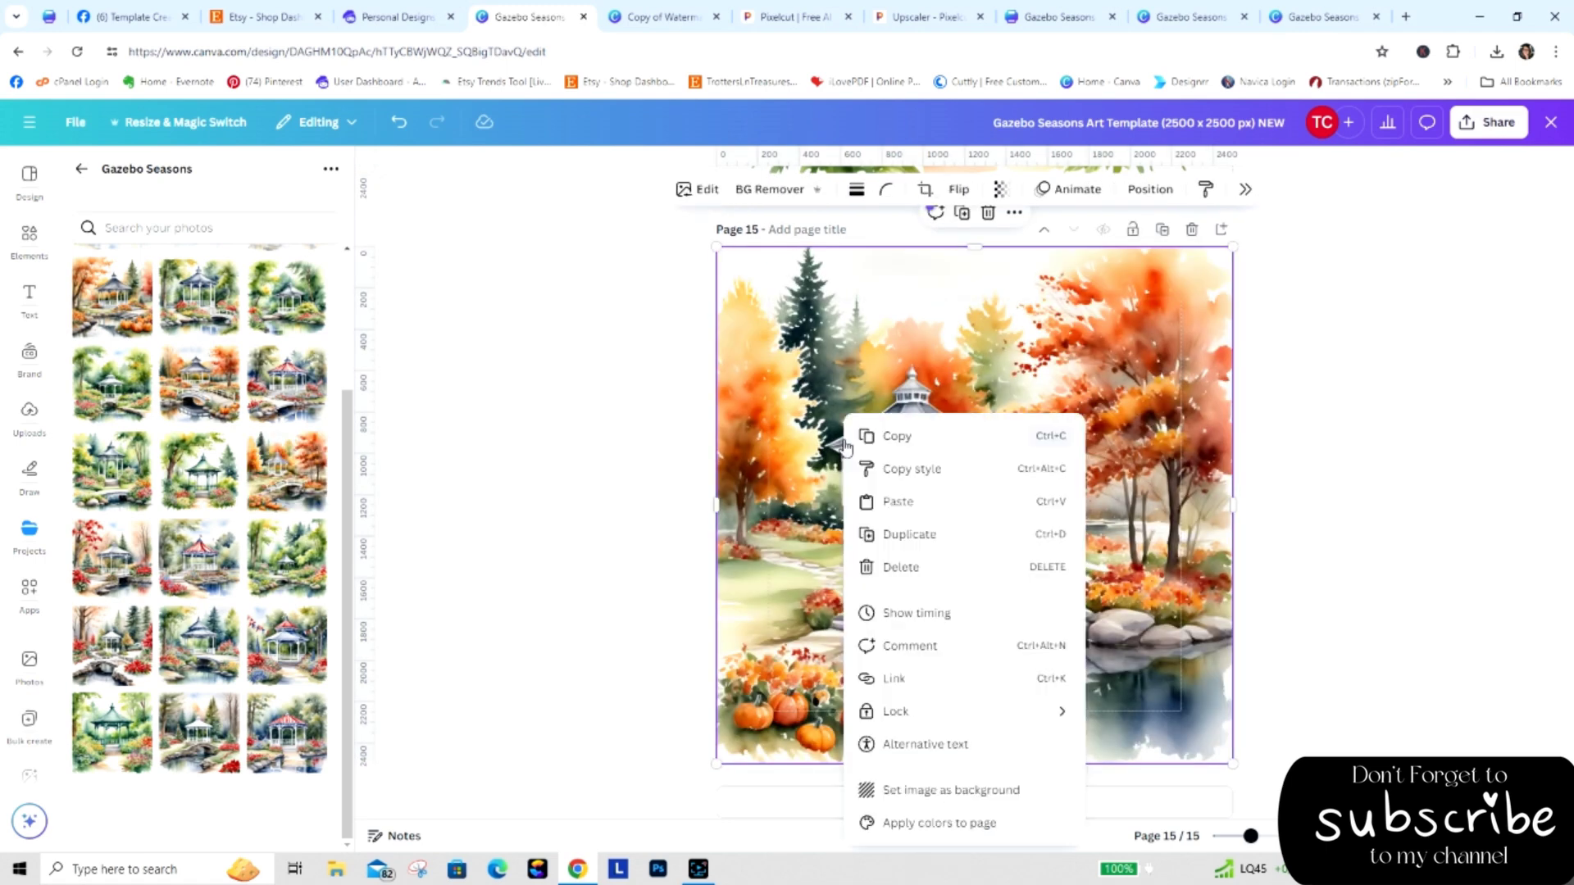
{"action": "left_click", "coordinate": [897, 443]}
Paste the copied autumn image into the middle row's center frame on page 3 of the watermark thumbnails, and return to the art template.
{"action": "left_click", "coordinate": [640, 29]}
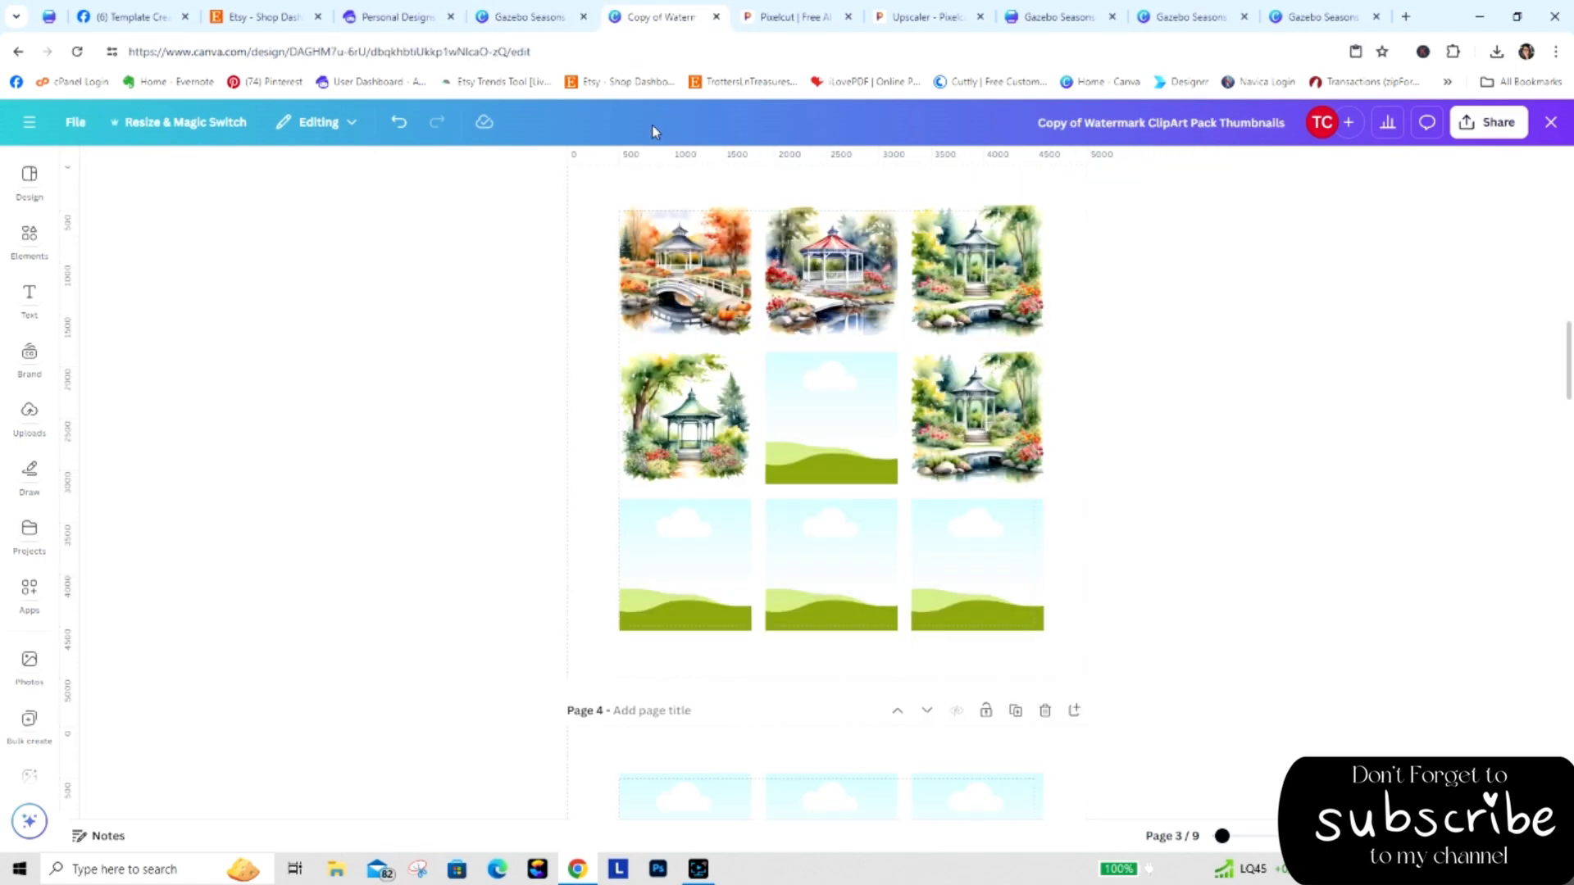
{"action": "right_click", "coordinate": [794, 387]}
{"action": "left_click", "coordinate": [845, 470]}
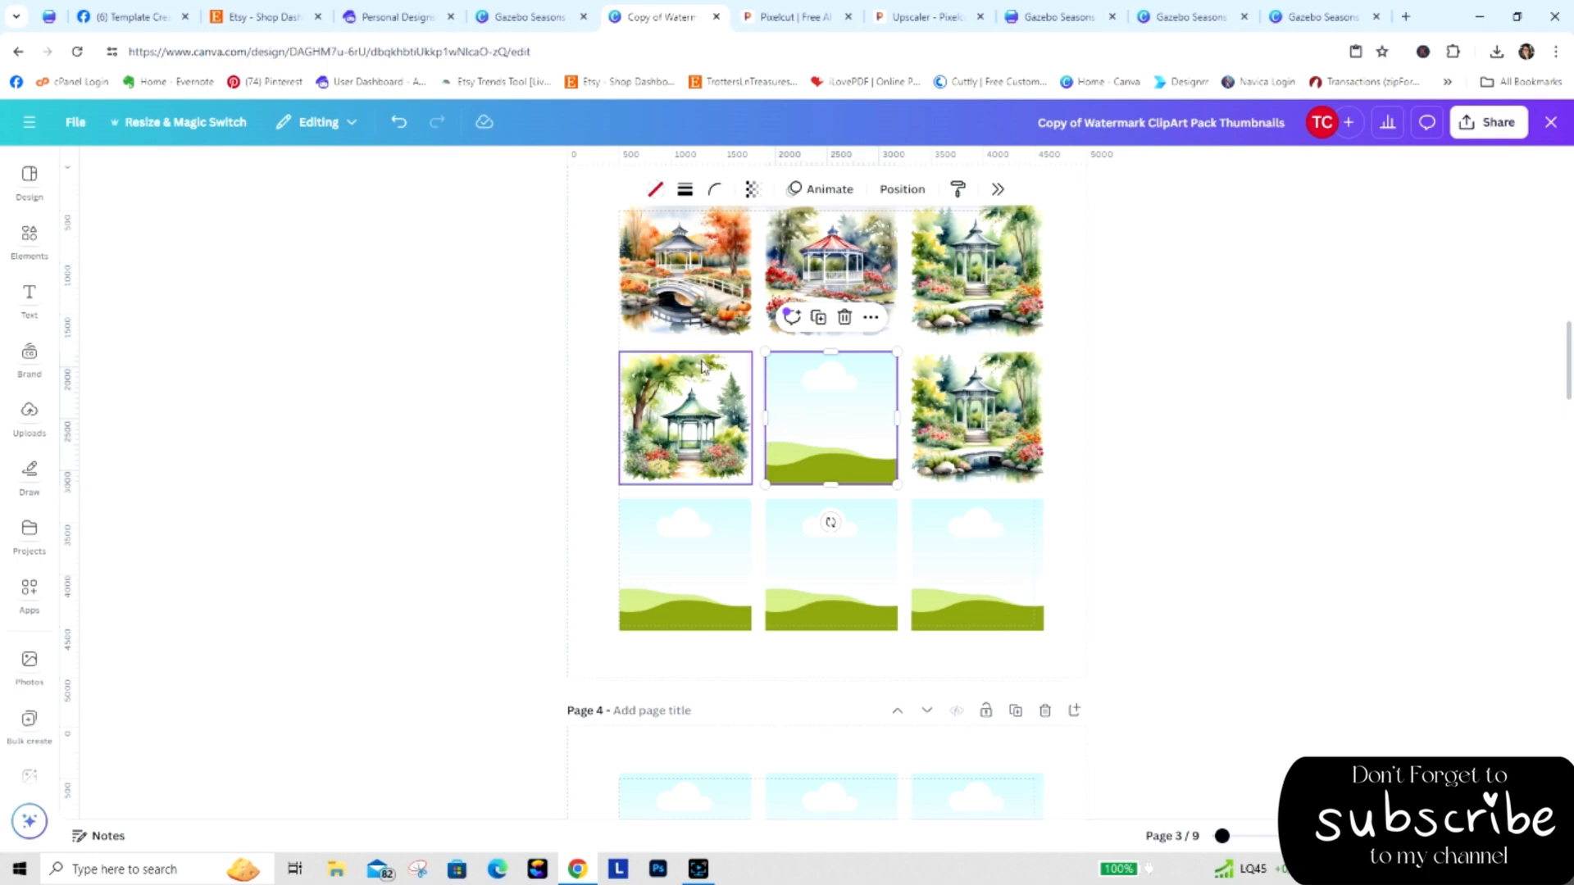
{"action": "left_click_drag", "start_coordinate": [698, 331], "coordinate": [831, 394]}
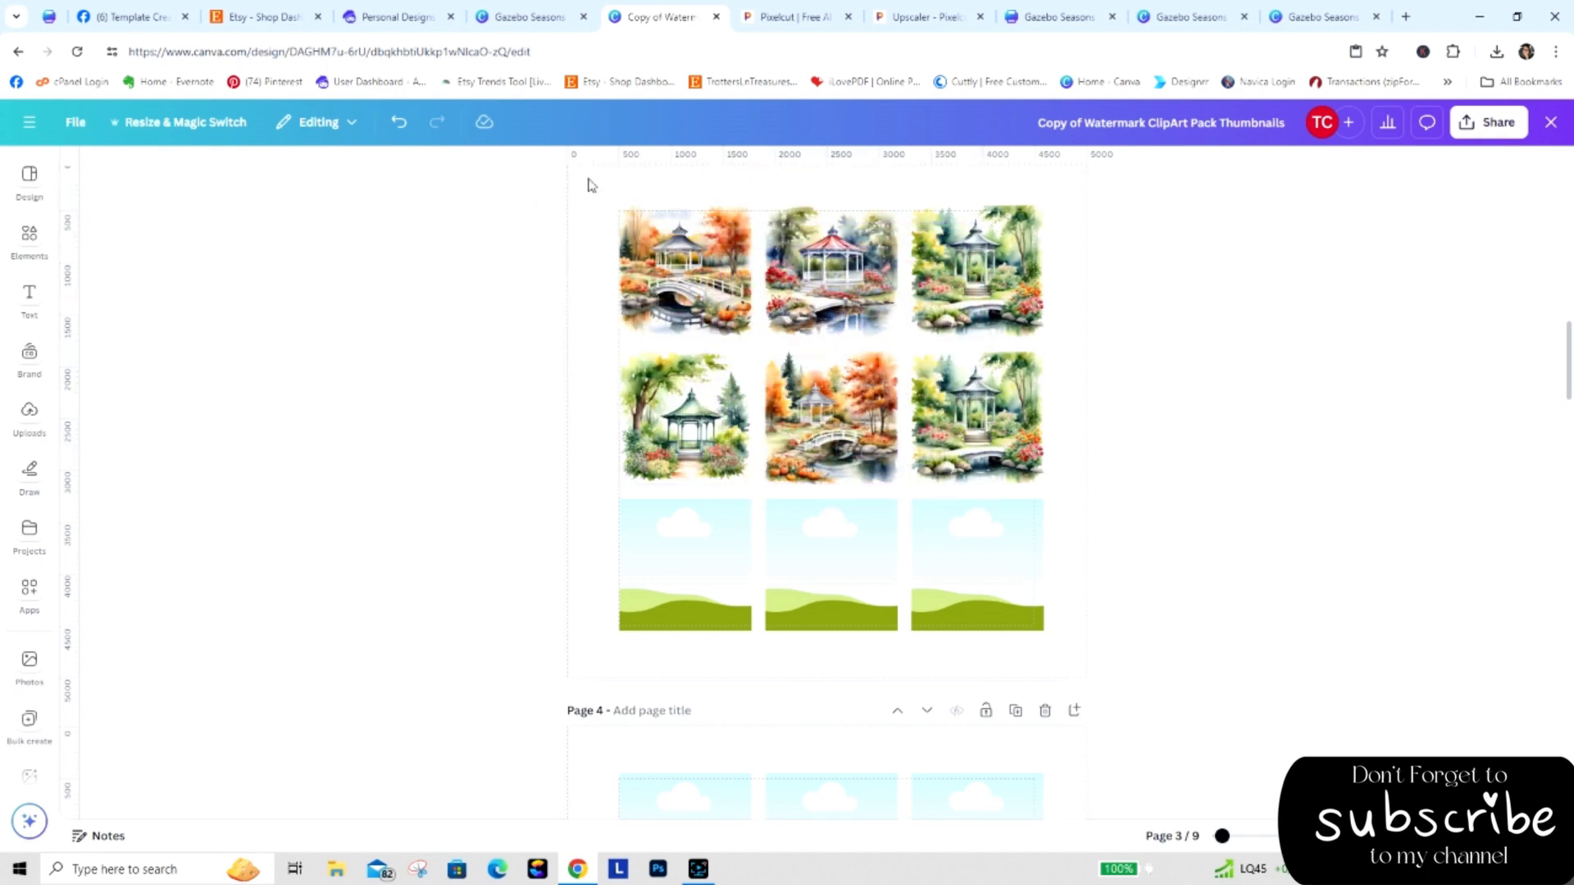
{"action": "left_click", "coordinate": [542, 17]}
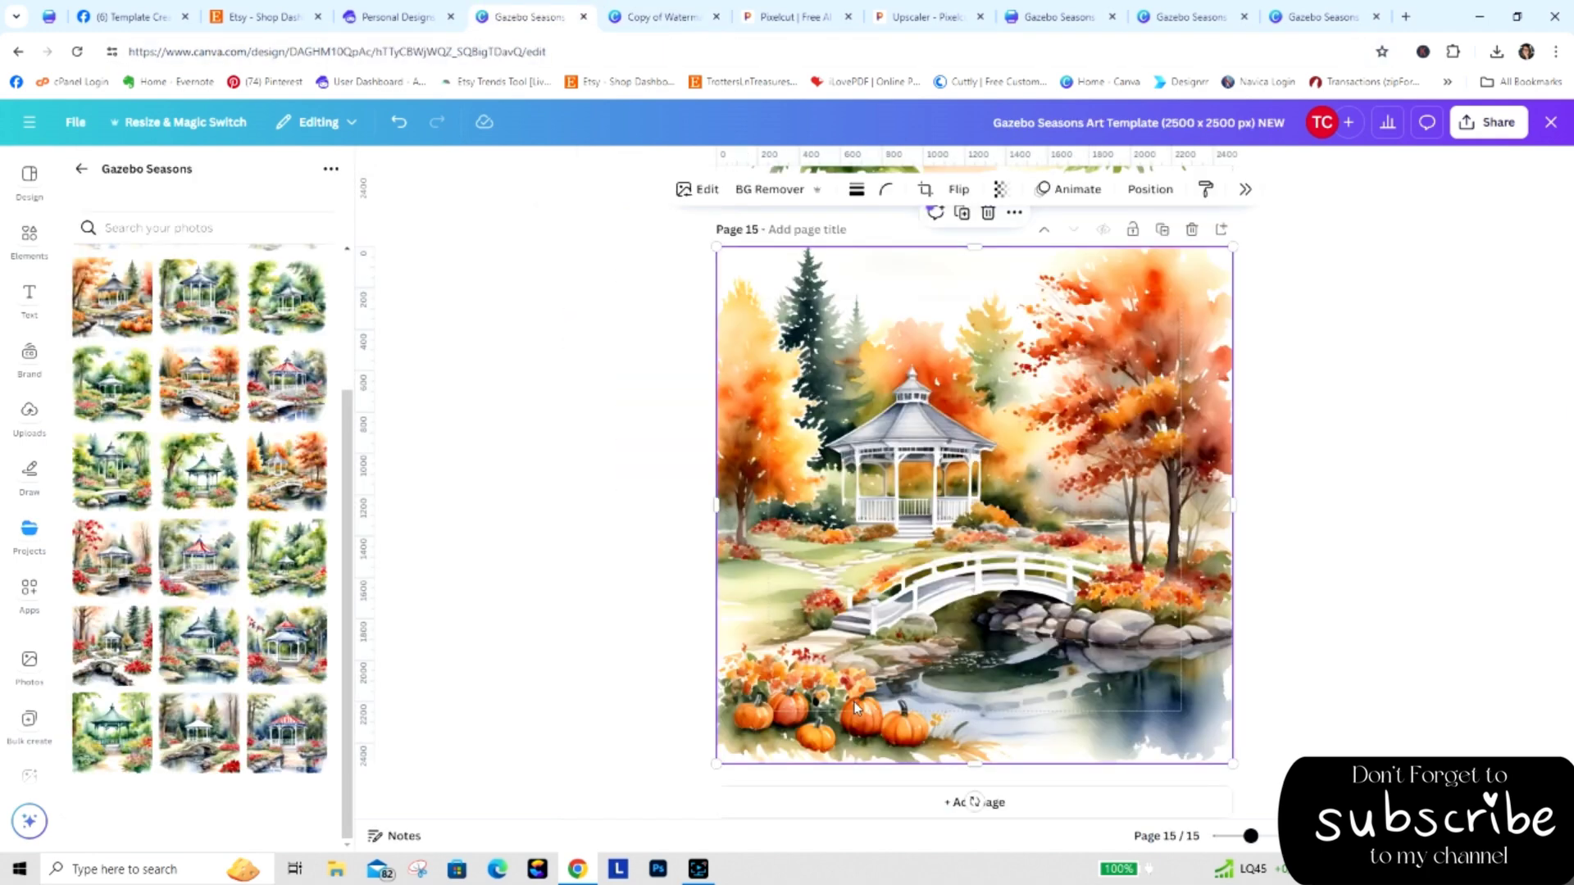
Add page 16 to the Gazebo Seasons template, fill it with the white gazebo image with poinsettias and bare trees, and copy the image.
{"action": "left_click", "coordinate": [858, 803]}
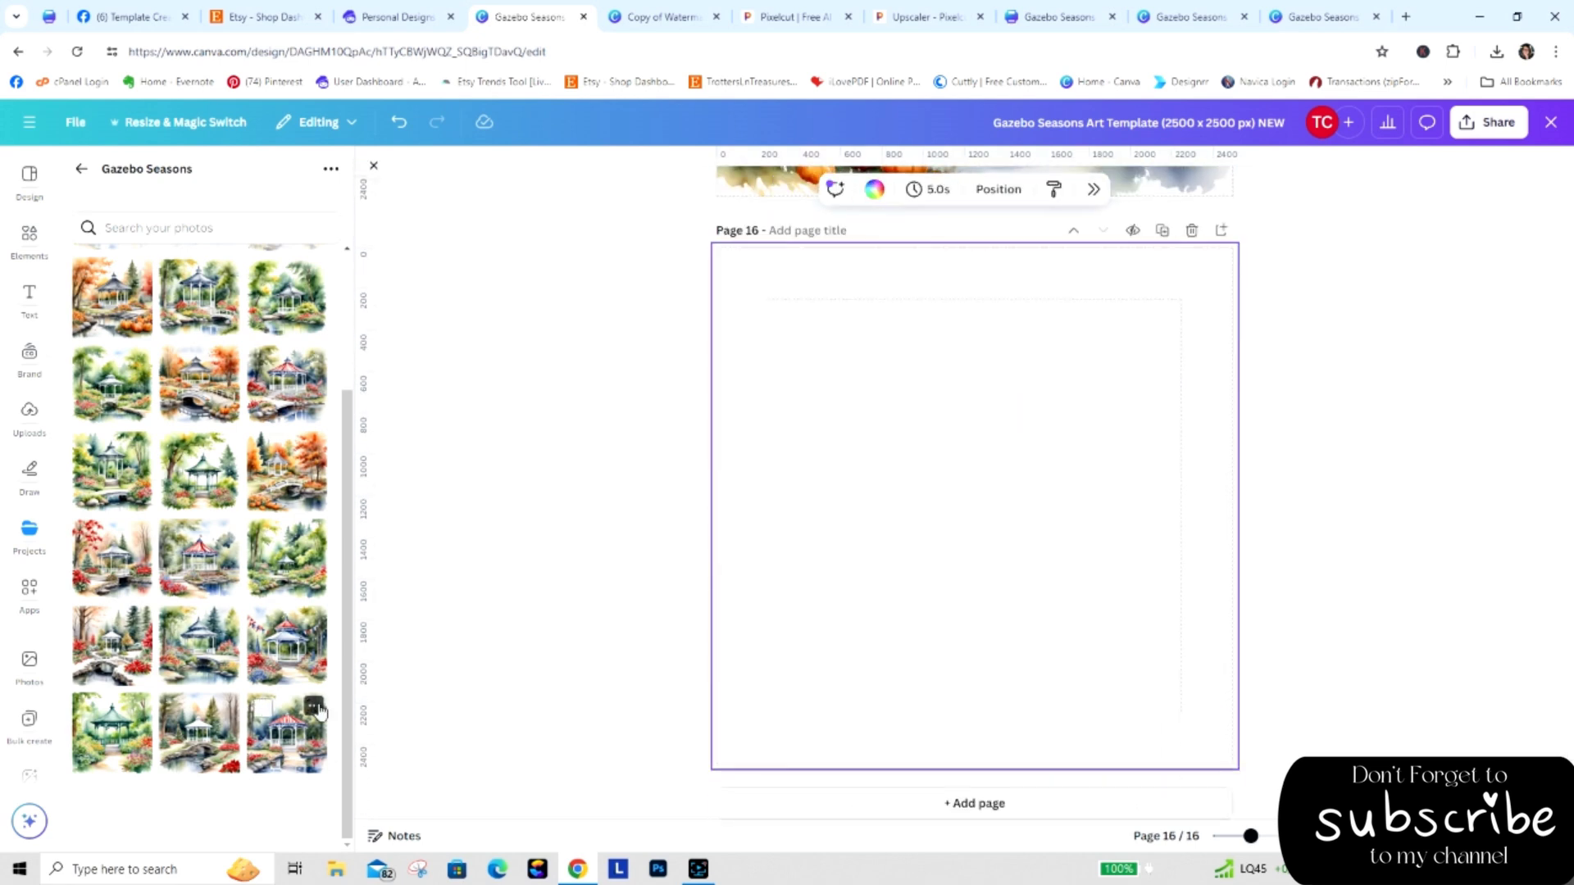
{"action": "left_click_drag", "start_coordinate": [131, 528], "coordinate": [773, 404]}
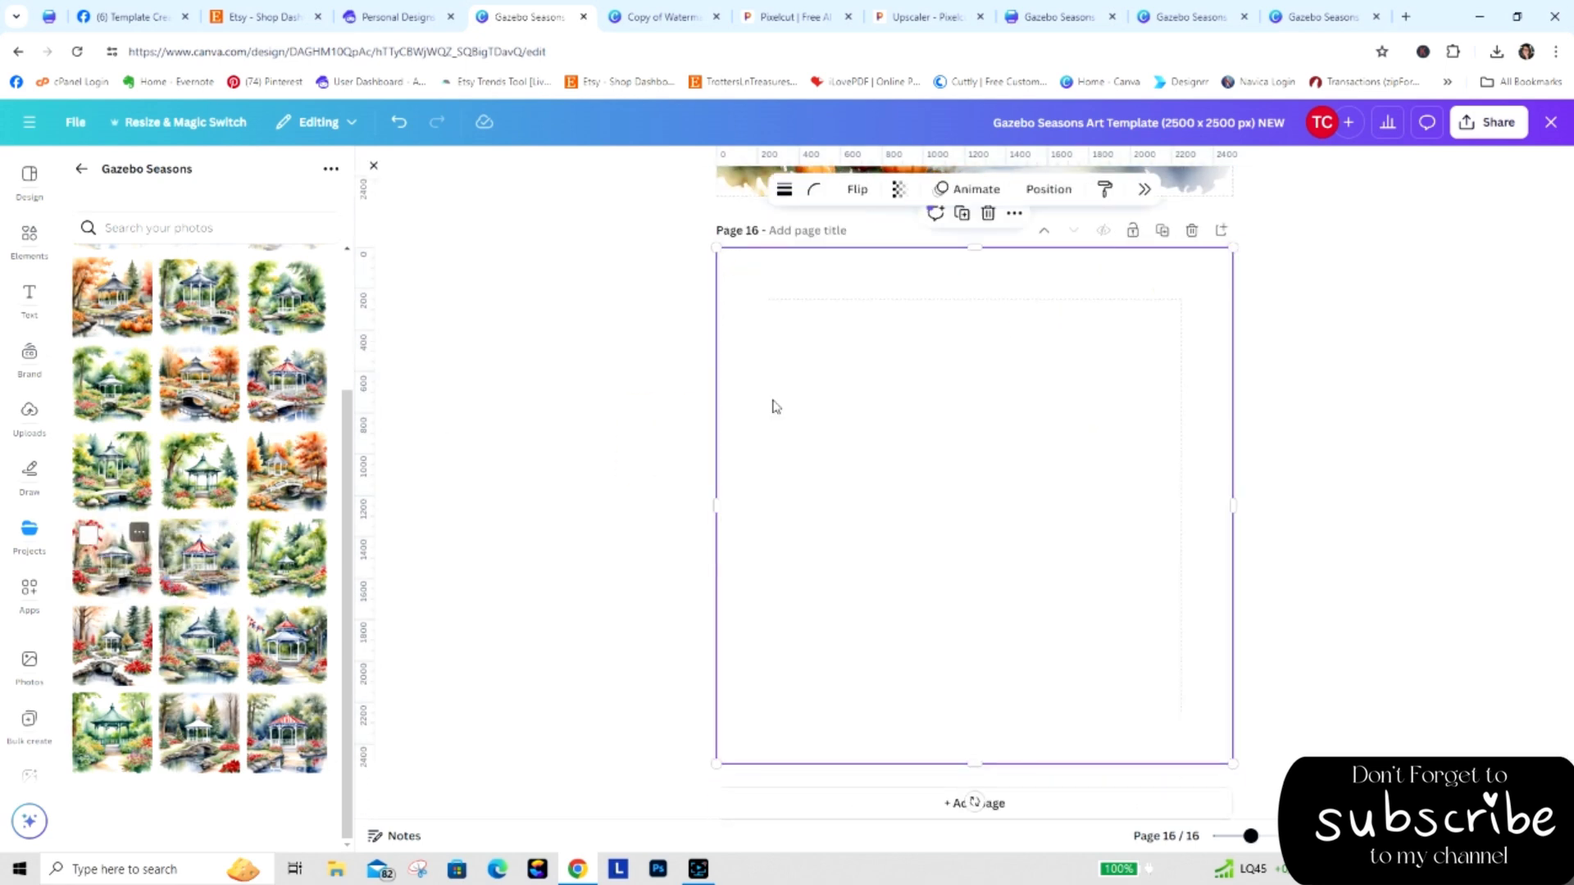
{"action": "right_click", "coordinate": [908, 414]}
{"action": "left_click", "coordinate": [955, 416]}
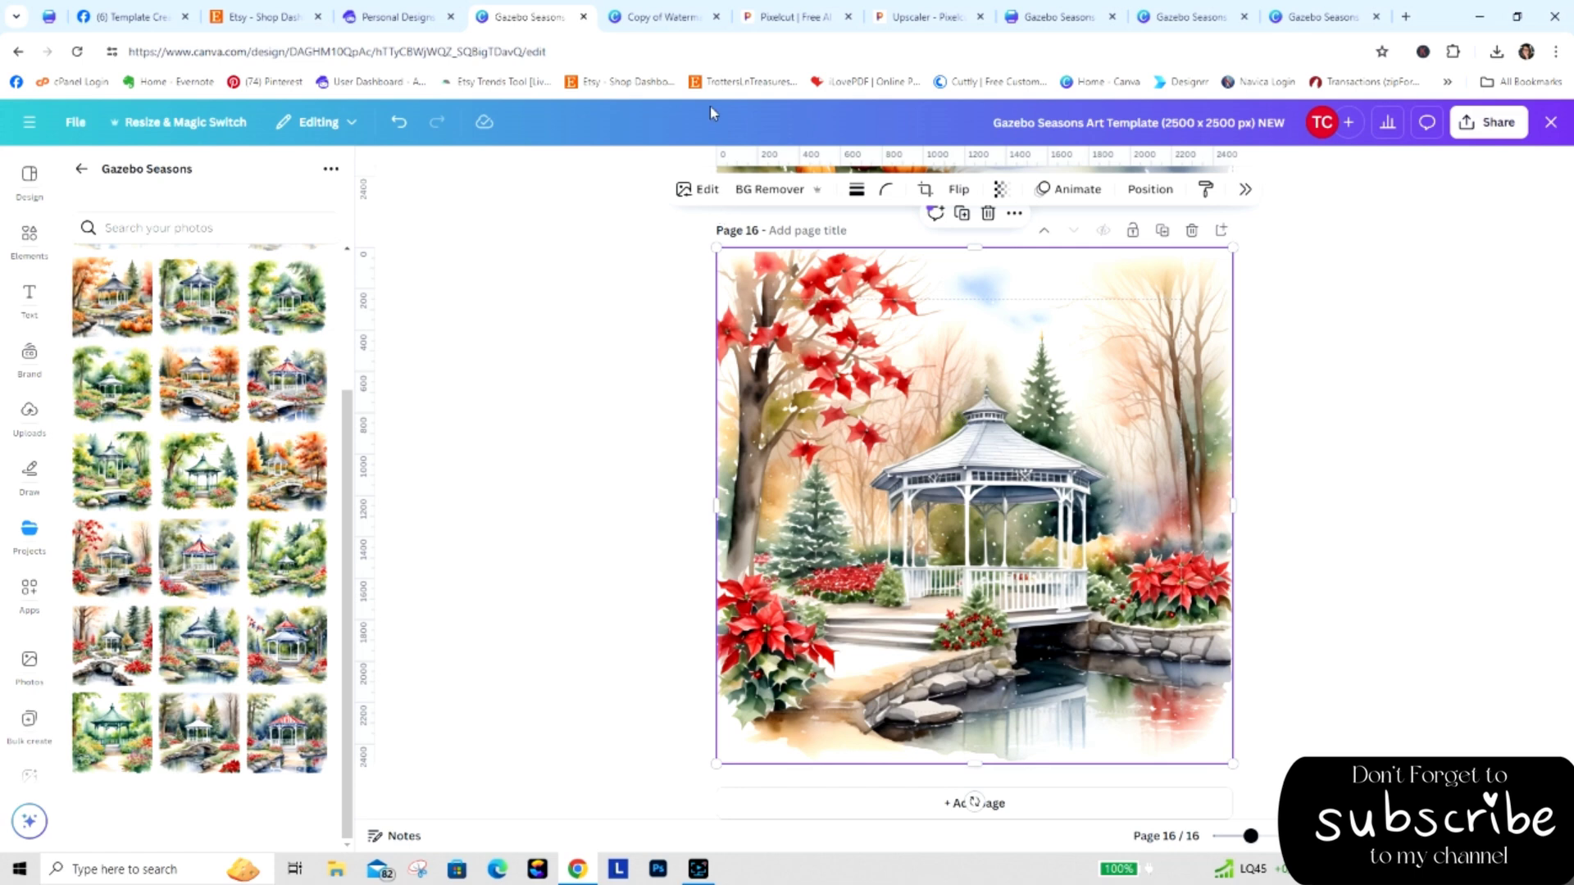
Paste the copied poinsettia gazebo into the Watermark ClipArt Pack Thumbnails design, filling the first frame of page 3's bottom row.
{"action": "left_click", "coordinate": [660, 17]}
{"action": "left_click", "coordinate": [679, 539]}
{"action": "right_click", "coordinate": [679, 539]}
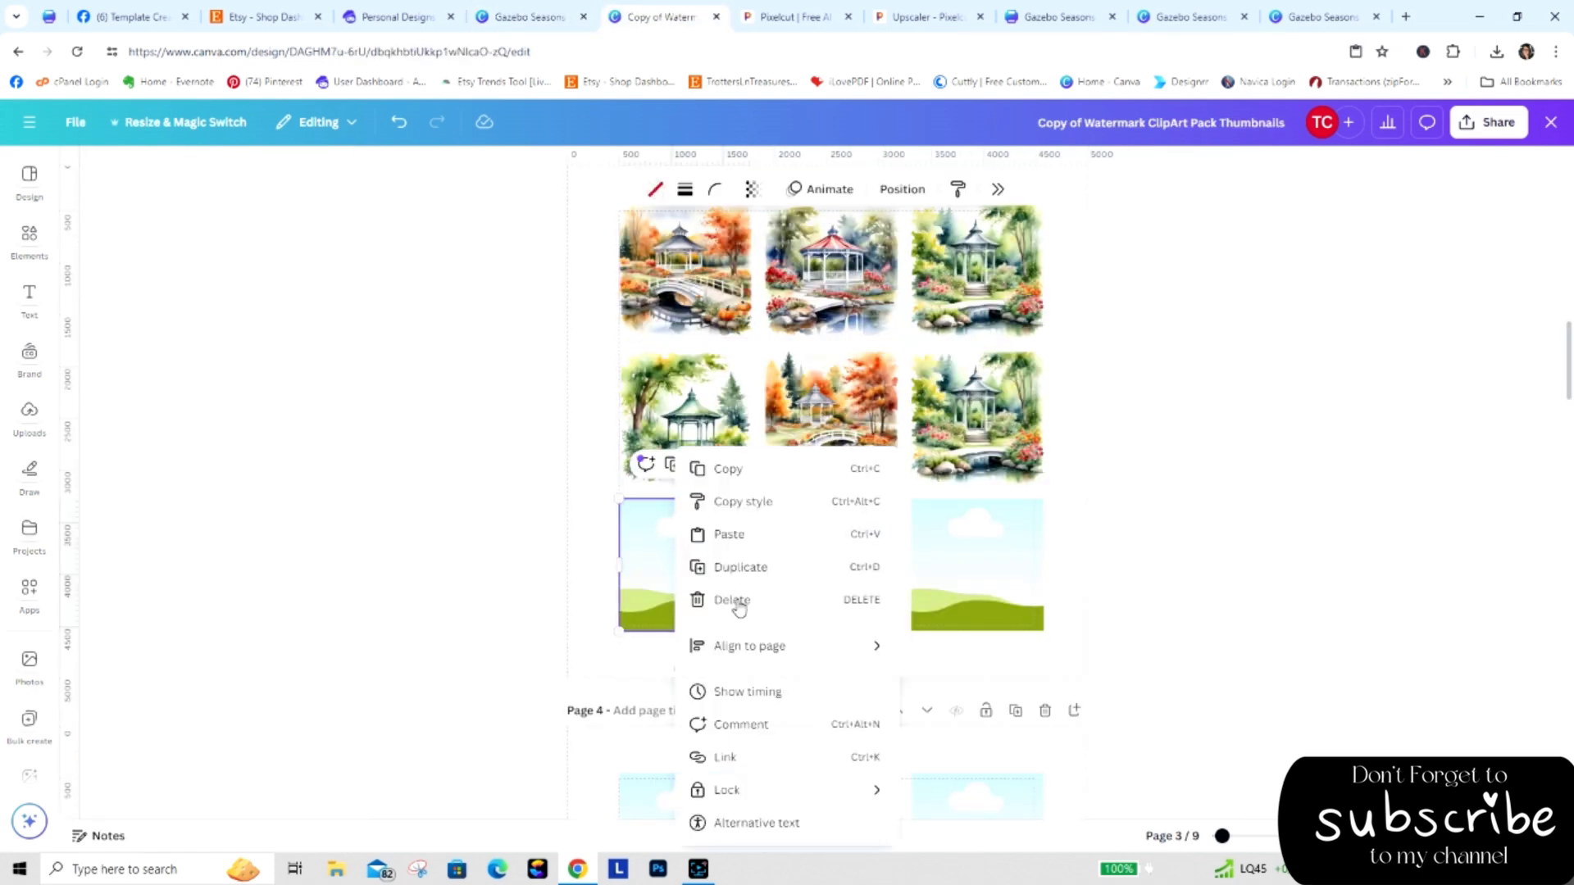
{"action": "left_click", "coordinate": [734, 543]}
{"action": "left_click_drag", "start_coordinate": [728, 336], "coordinate": [710, 594]}
Fill a new page 17 of the gazebo template with the red-and-white striped roof gazebo image and copy it.
{"action": "left_click", "coordinate": [552, 25]}
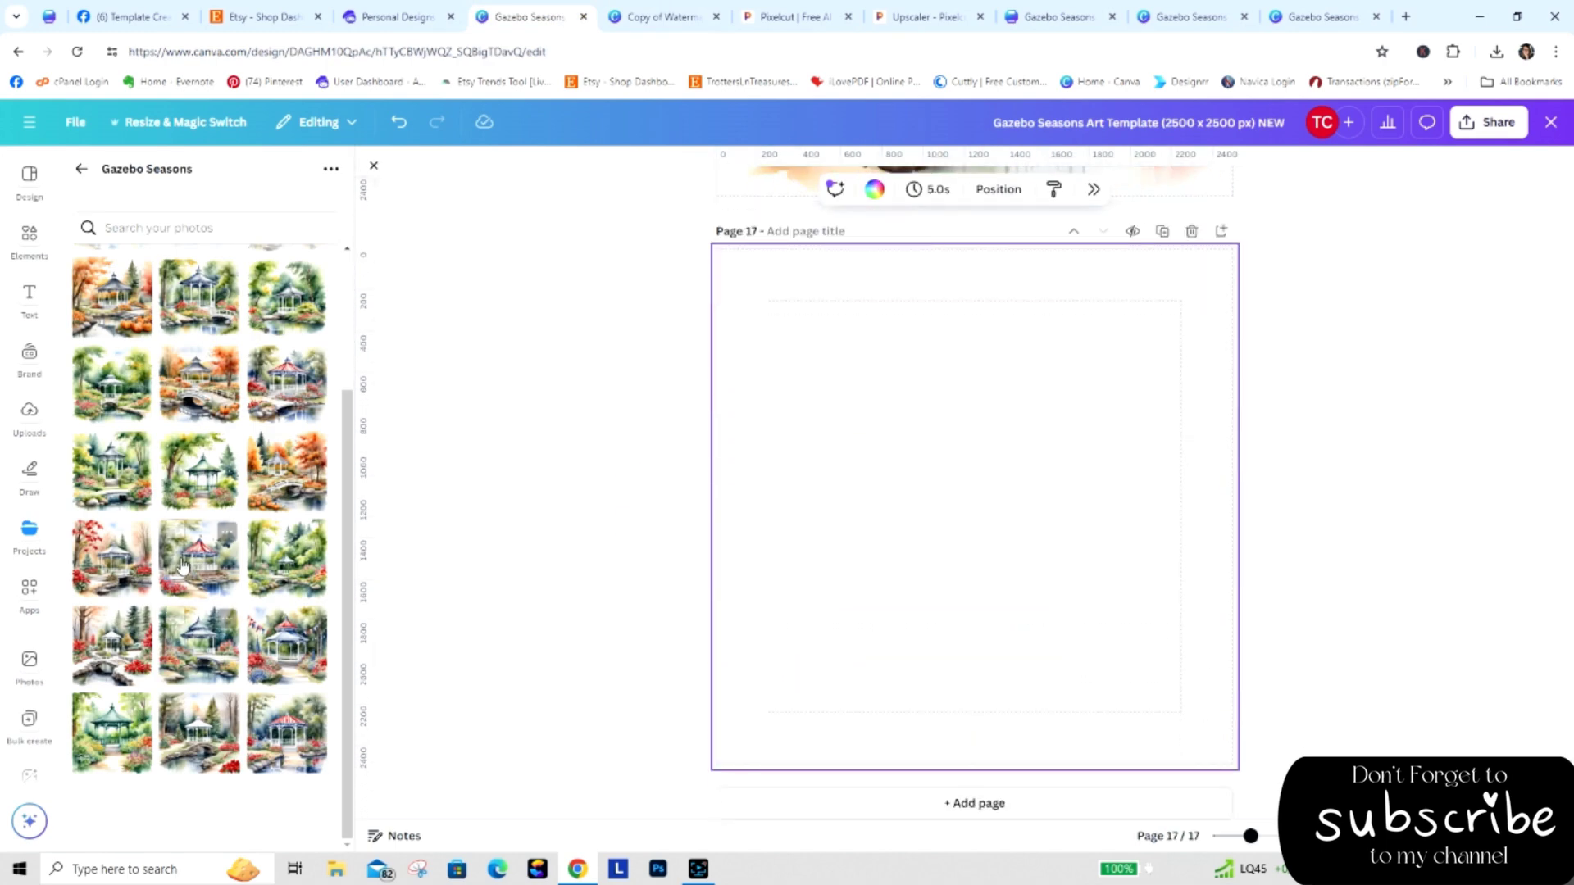
{"action": "left_click_drag", "start_coordinate": [201, 564], "coordinate": [718, 517]}
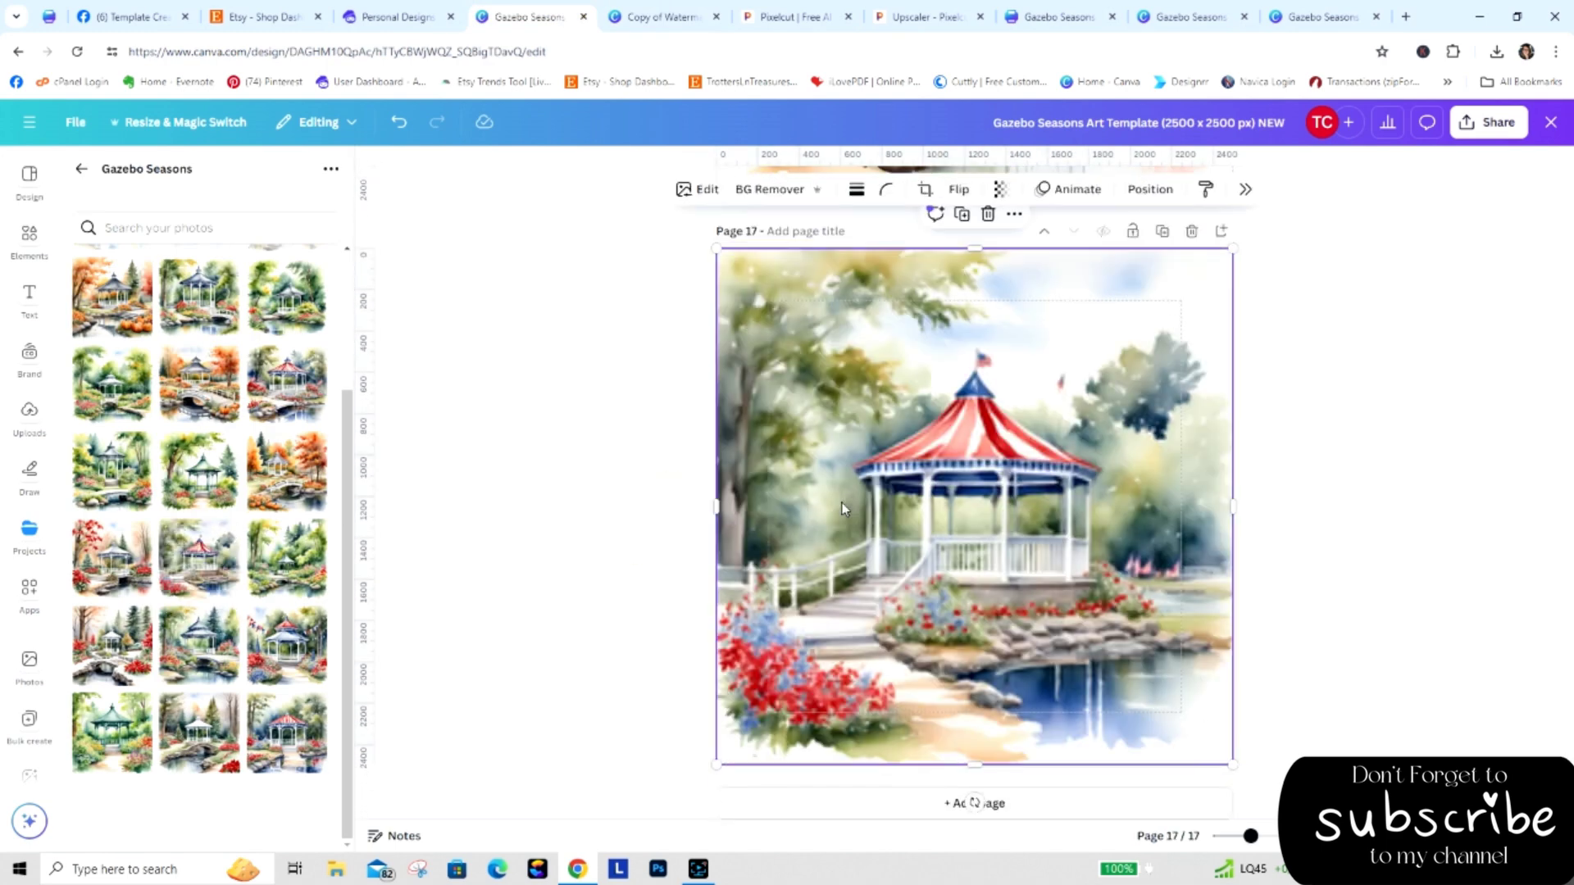
{"action": "right_click", "coordinate": [842, 510]}
{"action": "left_click", "coordinate": [883, 435]}
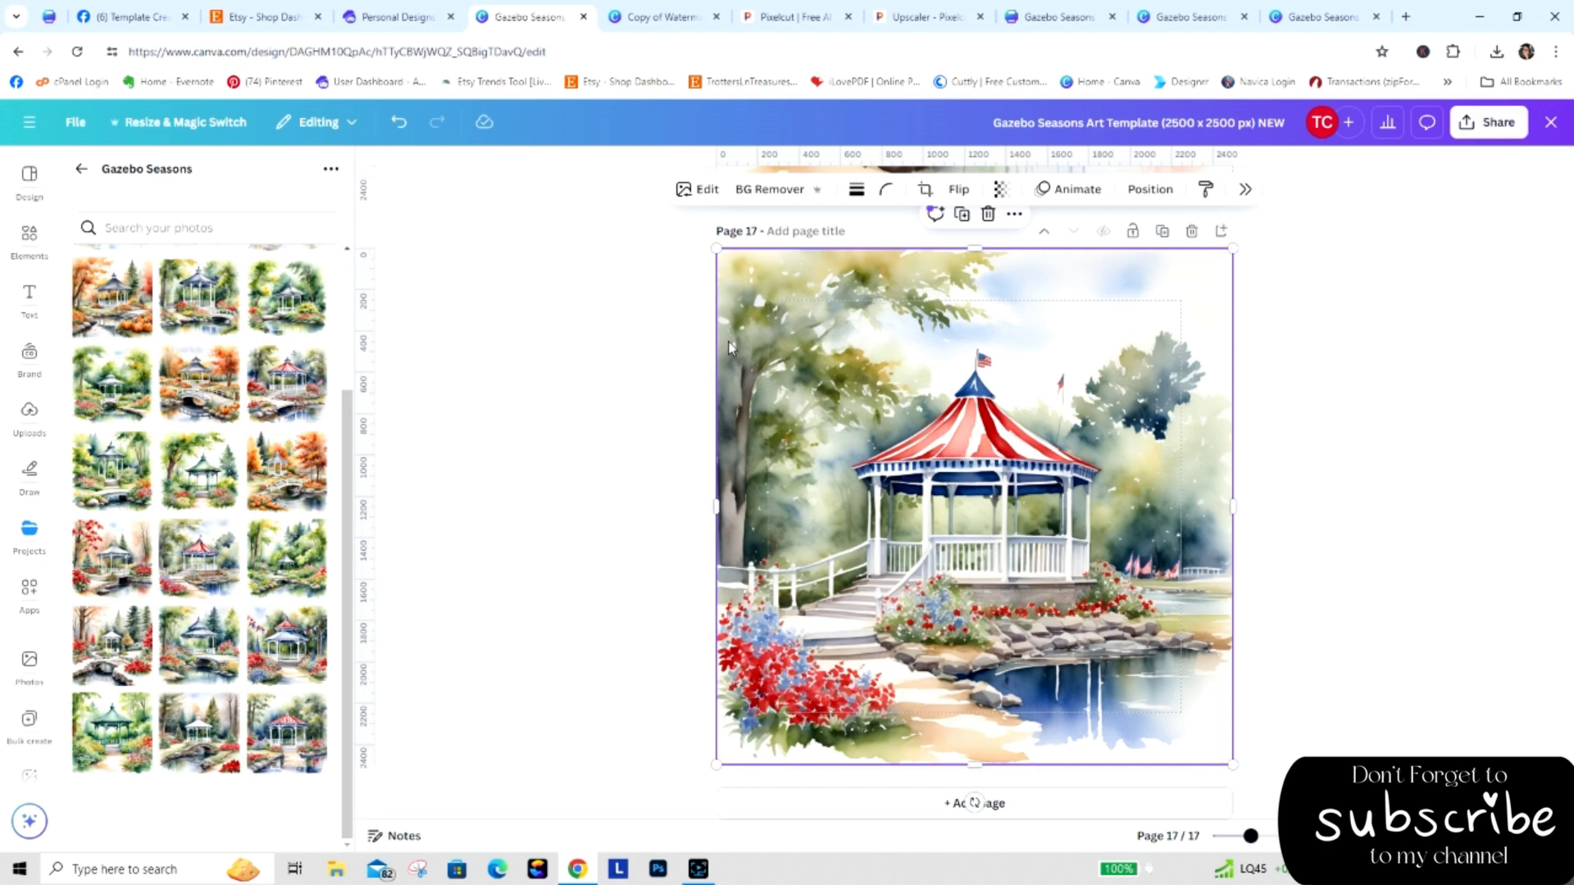
Paste the striped-roof gazebo image into the middle frame of the bottom row on page 3 of the thumbnails design.
{"action": "left_click", "coordinate": [647, 18]}
{"action": "left_click", "coordinate": [791, 394]}
{"action": "right_click", "coordinate": [799, 402]}
{"action": "left_click", "coordinate": [857, 463]}
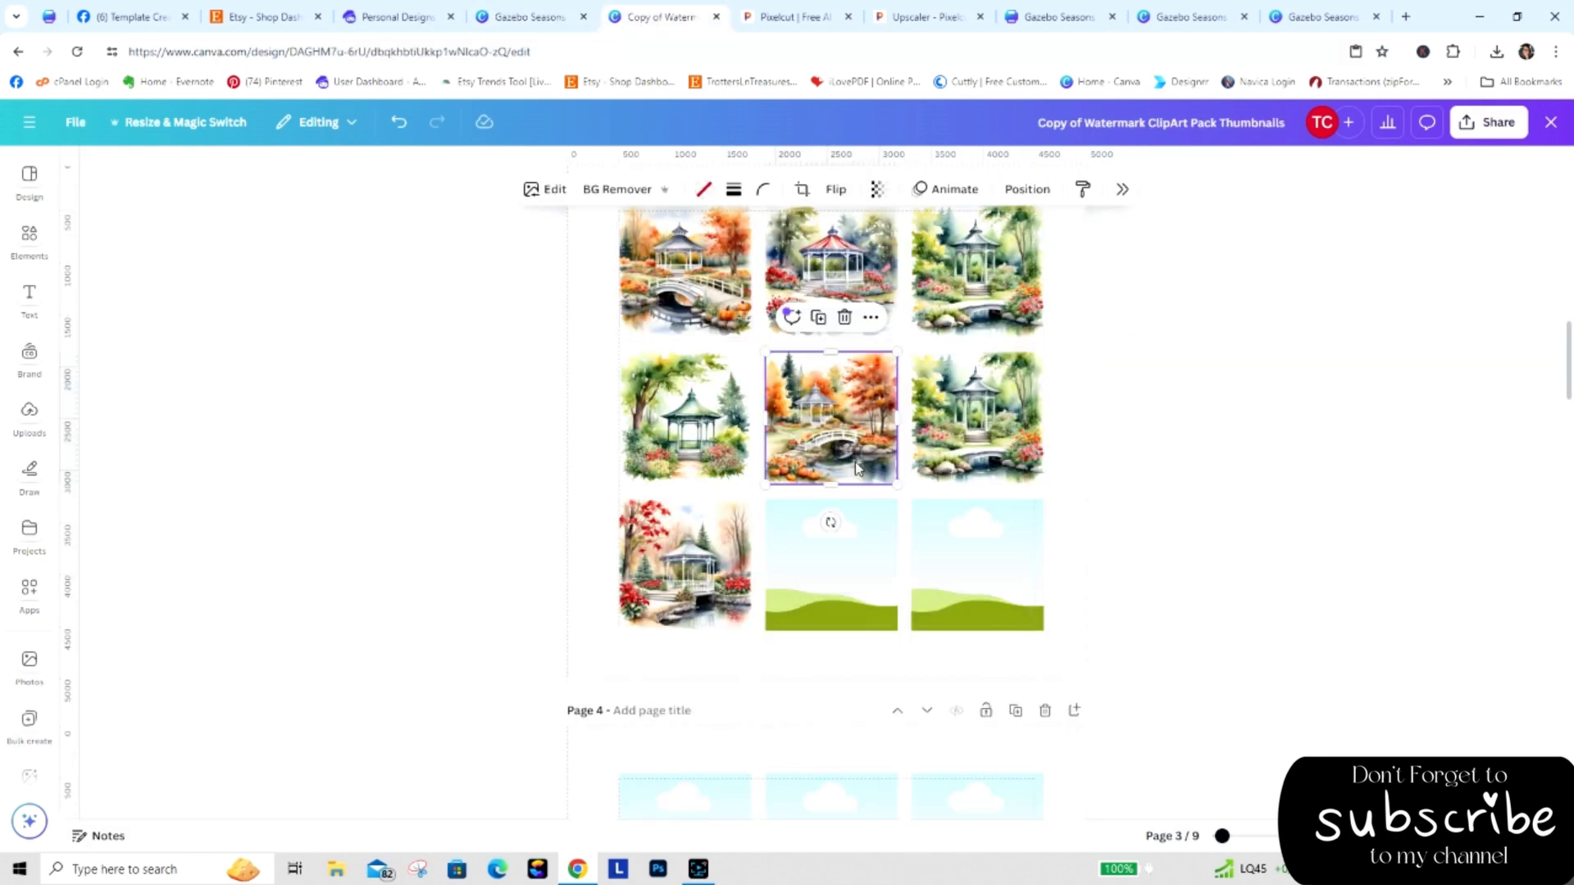
{"action": "left_click_drag", "start_coordinate": [698, 375], "coordinate": [831, 562]}
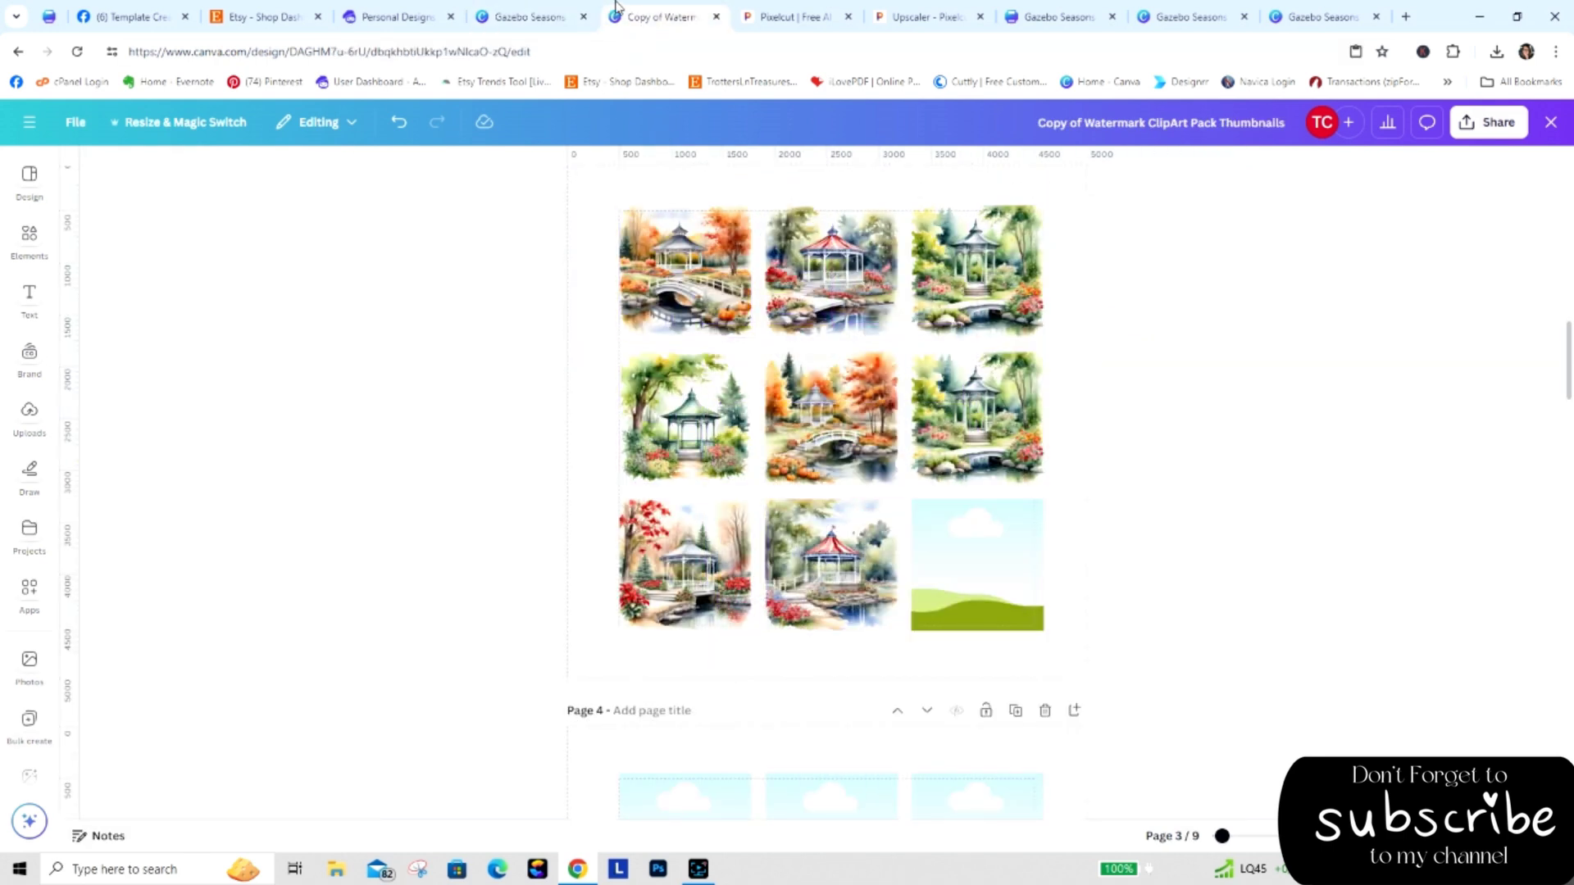
Fill a new page 18 of the gazebo template with the green wooded garden and pond image and copy it.
{"action": "left_click", "coordinate": [525, 17]}
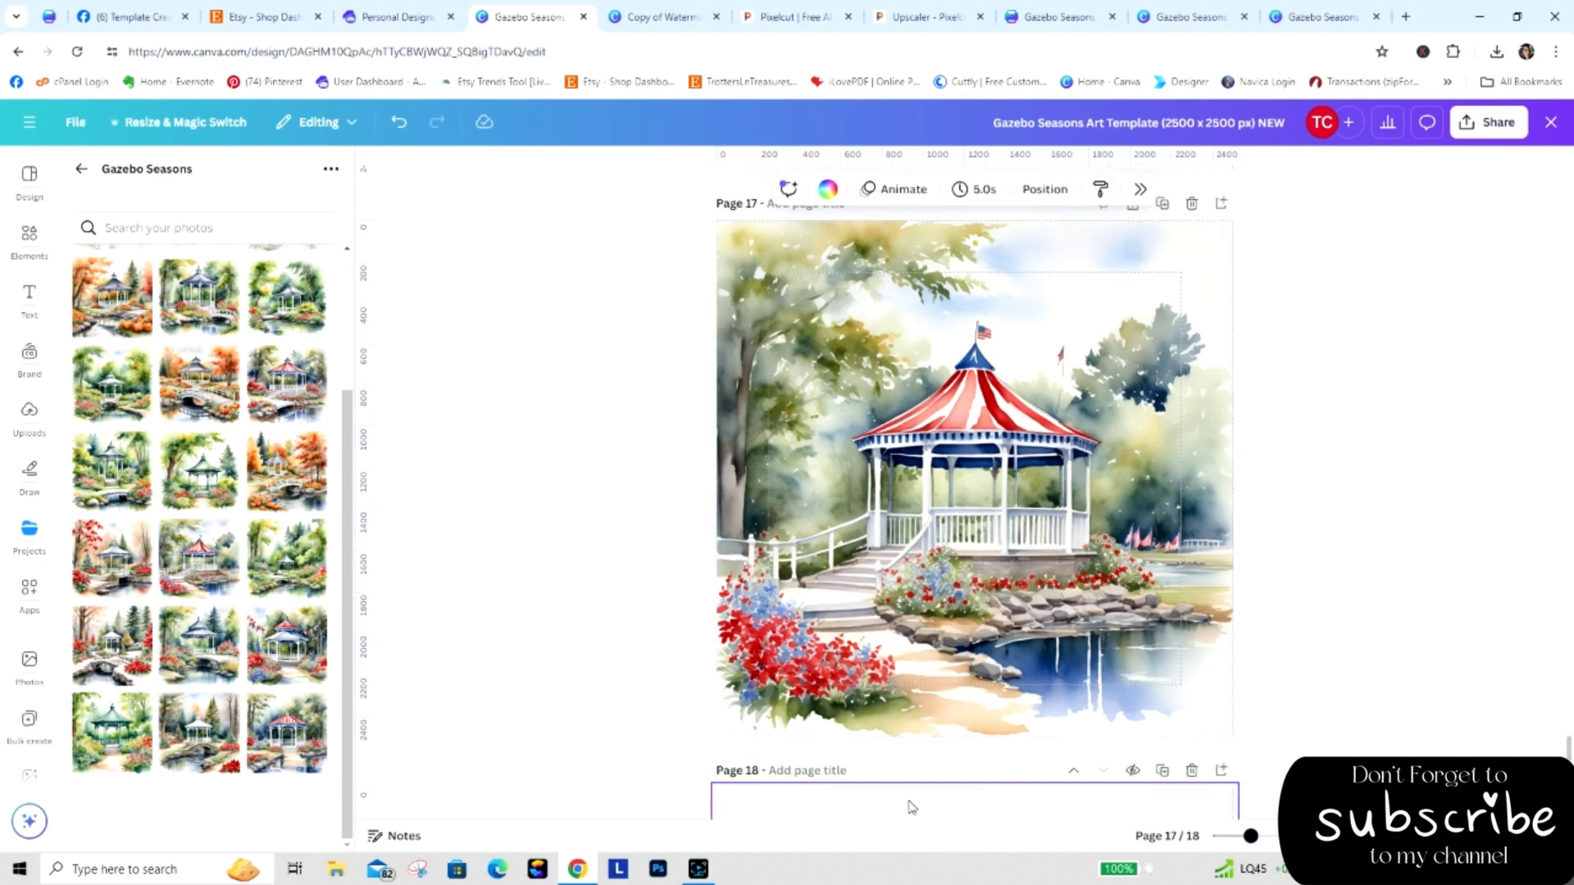
{"action": "left_click_drag", "start_coordinate": [291, 561], "coordinate": [737, 555]}
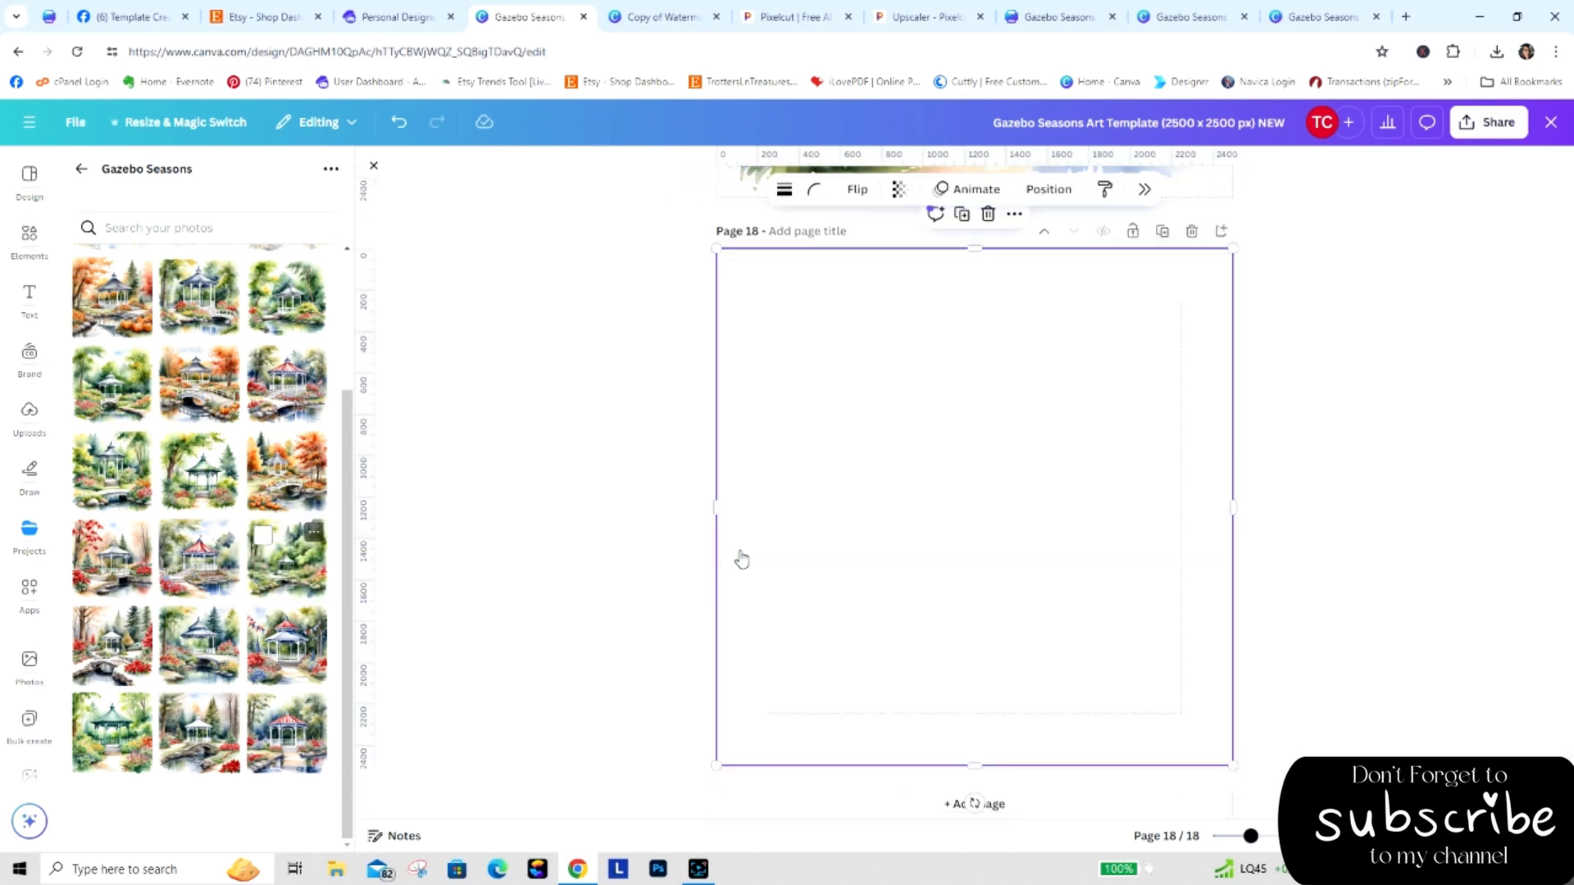
{"action": "right_click", "coordinate": [803, 501]}
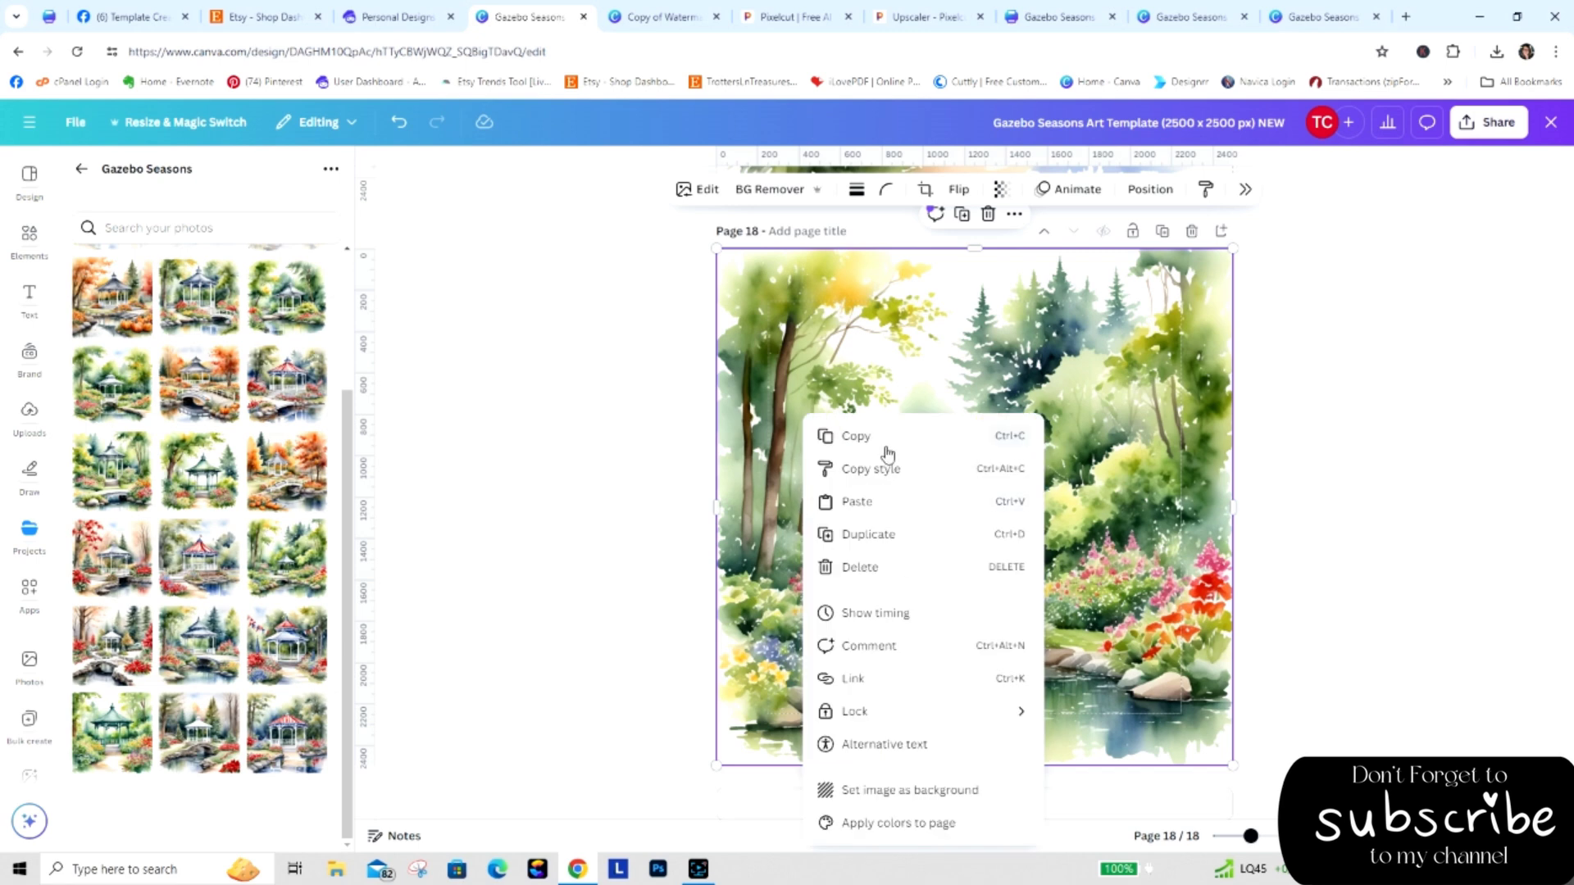
{"action": "left_click", "coordinate": [884, 442]}
Paste the green garden image into the last empty frame on page 3 of the thumbnails design.
{"action": "left_click", "coordinate": [656, 18]}
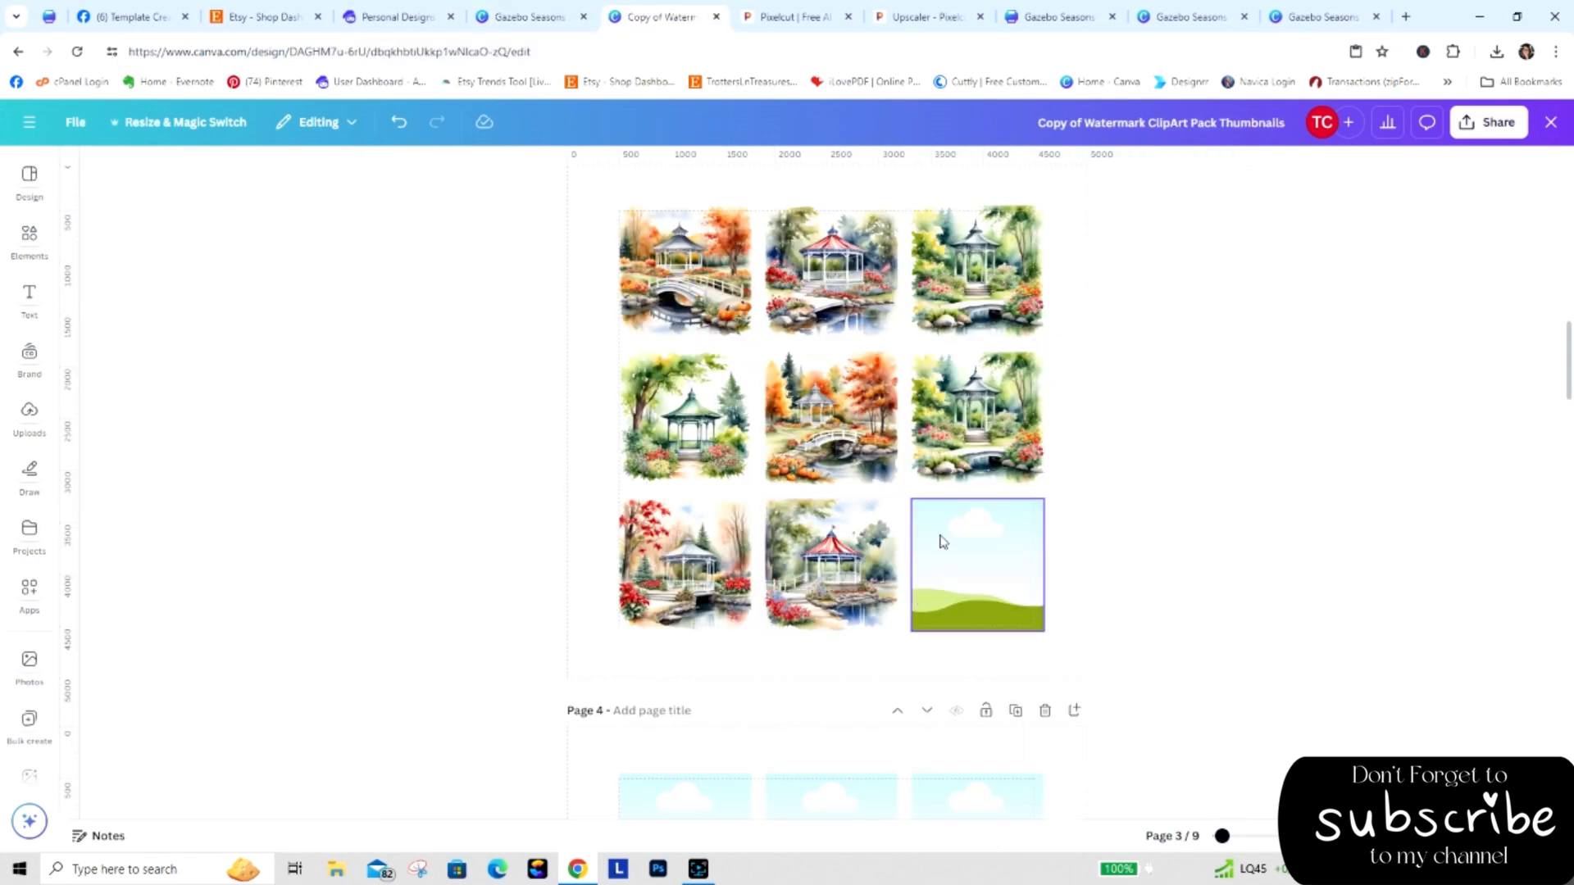
{"action": "right_click", "coordinate": [942, 539]}
{"action": "left_click", "coordinate": [994, 533]}
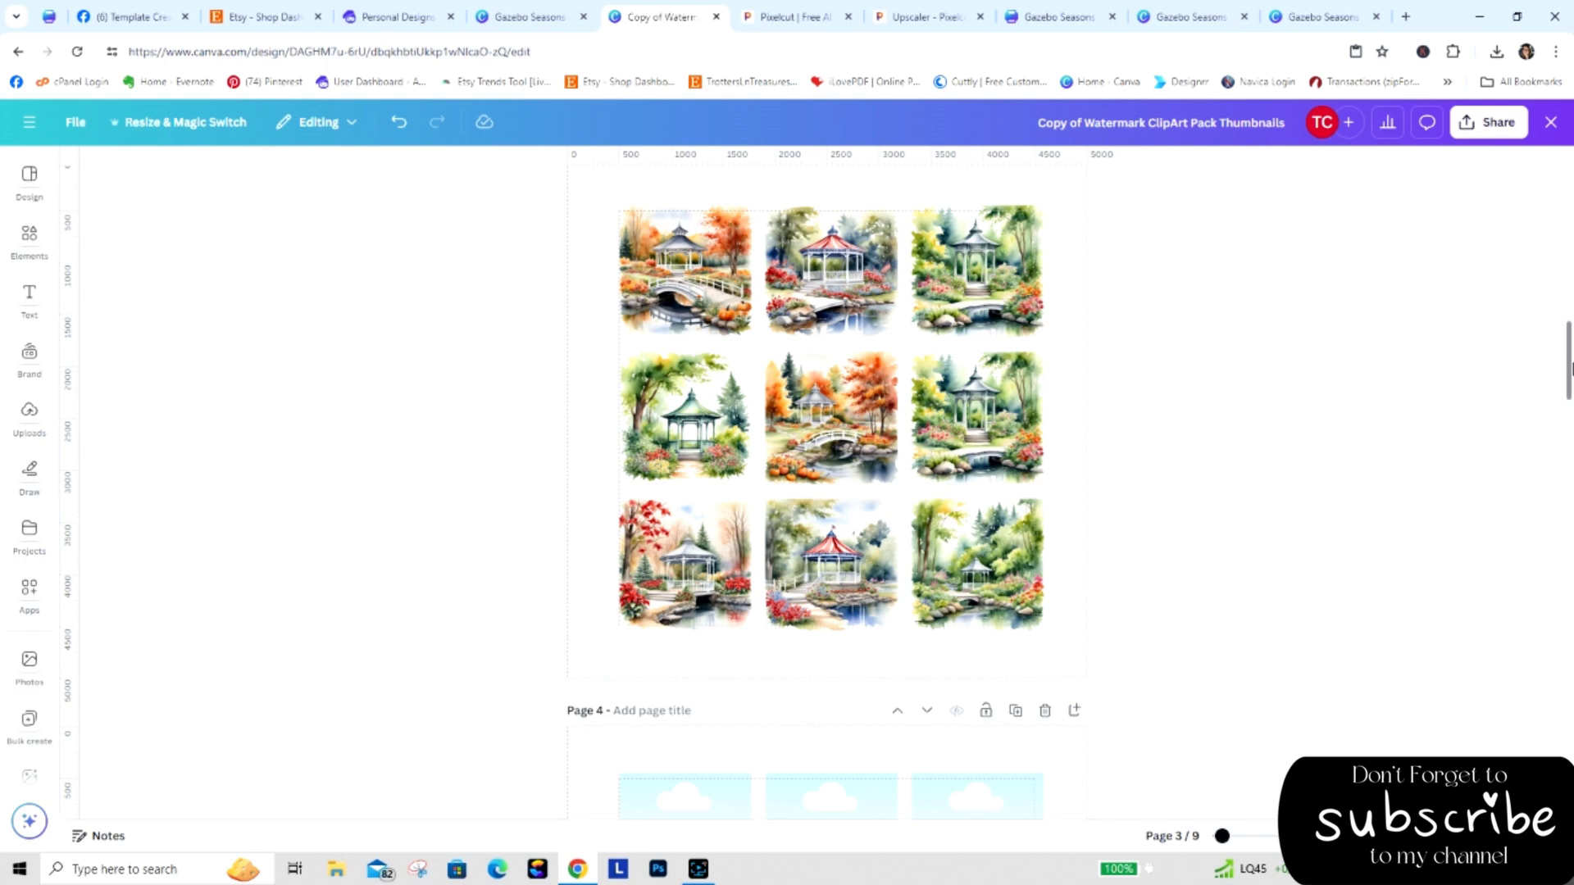
Fill a new page 19 of the gazebo template with the snowy gazebo, stone bridge and poinsettia image and copy it.
{"action": "left_click_drag", "start_coordinate": [1570, 366], "coordinate": [1570, 432]}
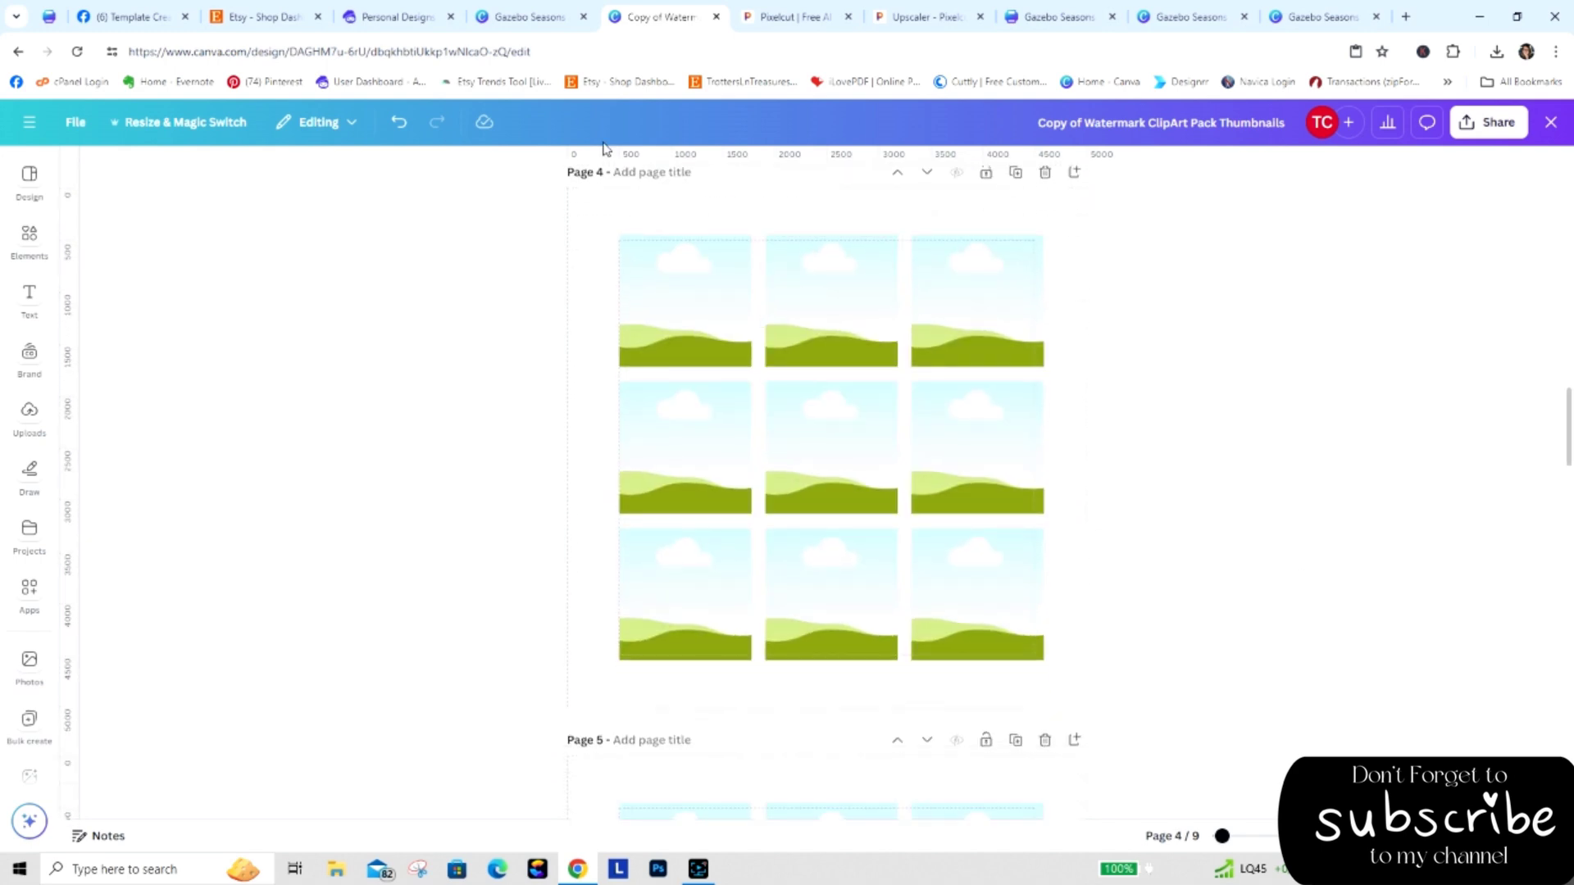
{"action": "left_click", "coordinate": [527, 17]}
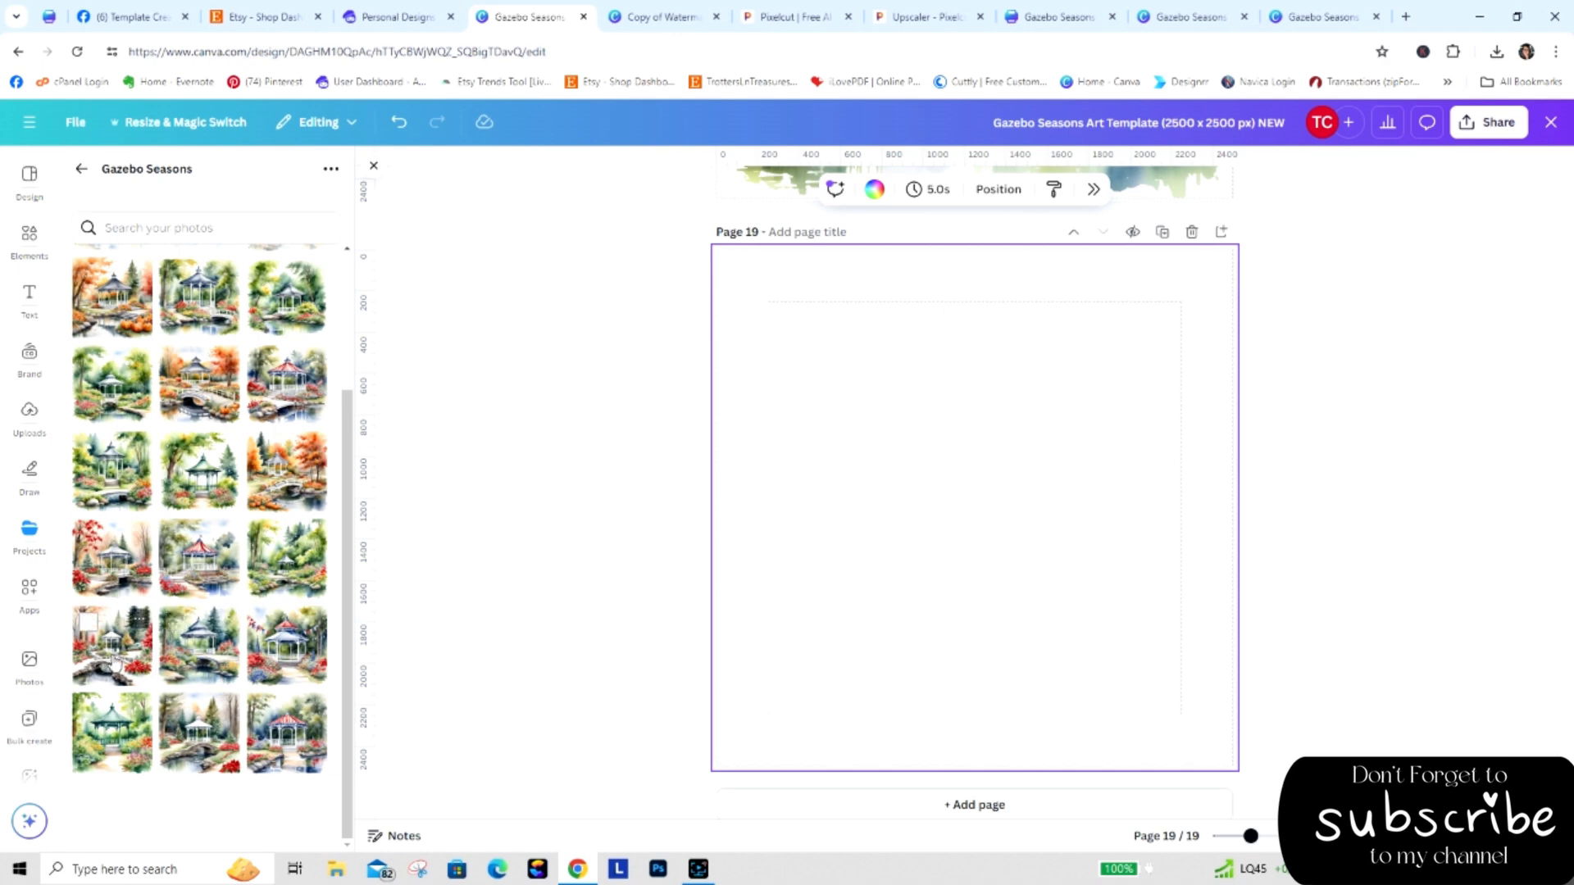
{"action": "left_click_drag", "start_coordinate": [118, 656], "coordinate": [975, 492]}
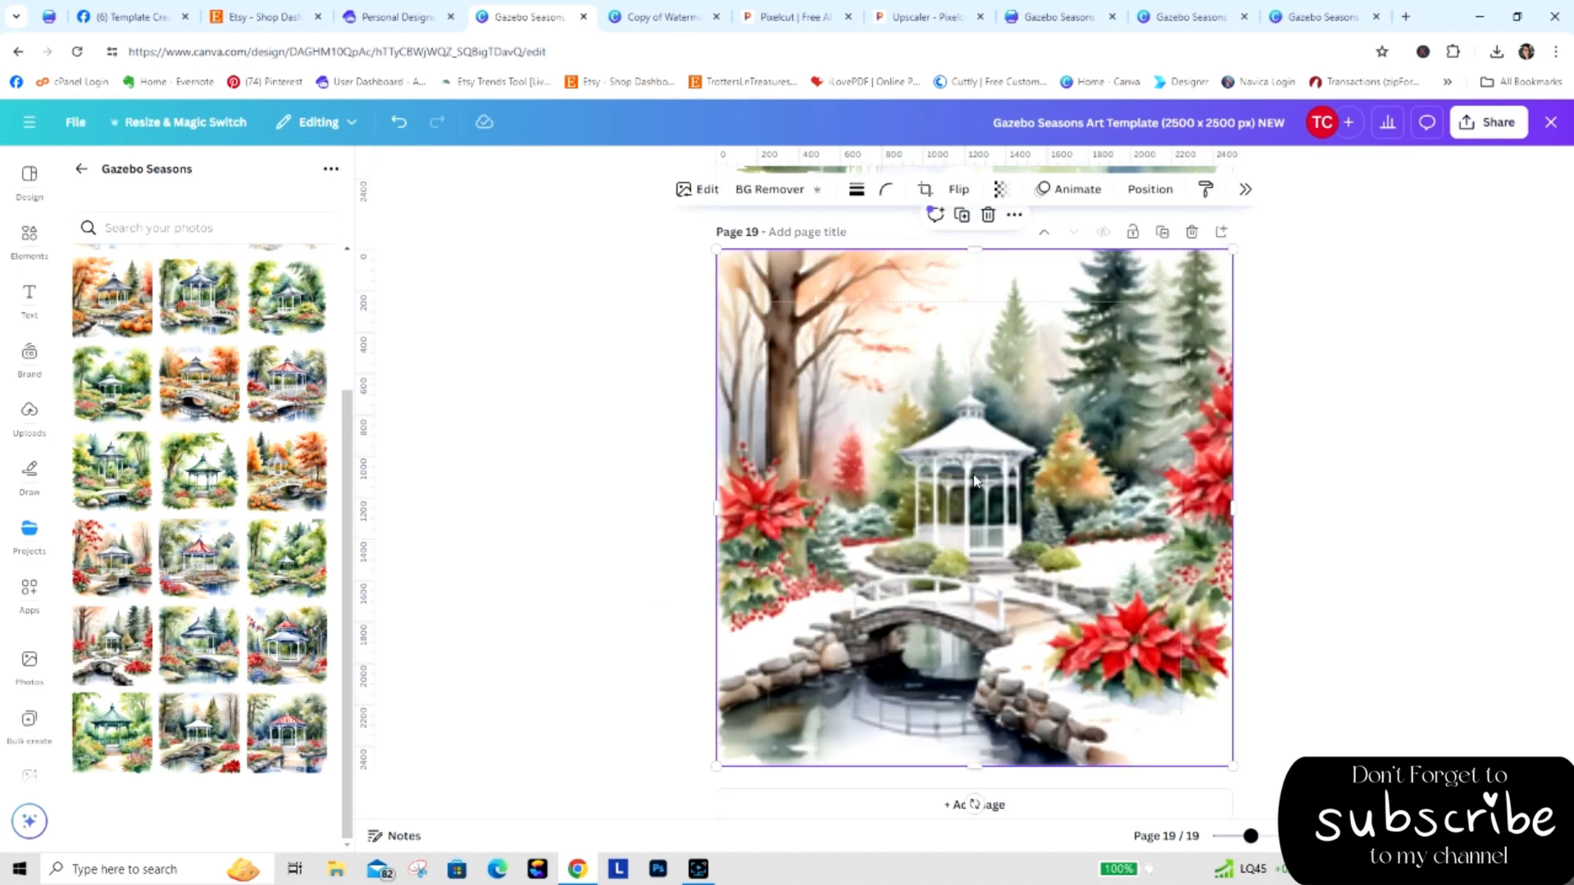
{"action": "right_click", "coordinate": [976, 485]}
{"action": "left_click", "coordinate": [1027, 437]}
Paste the snowy gazebo image into the first frame of the top row on page 4 of the thumbnails design.
{"action": "left_click", "coordinate": [660, 16]}
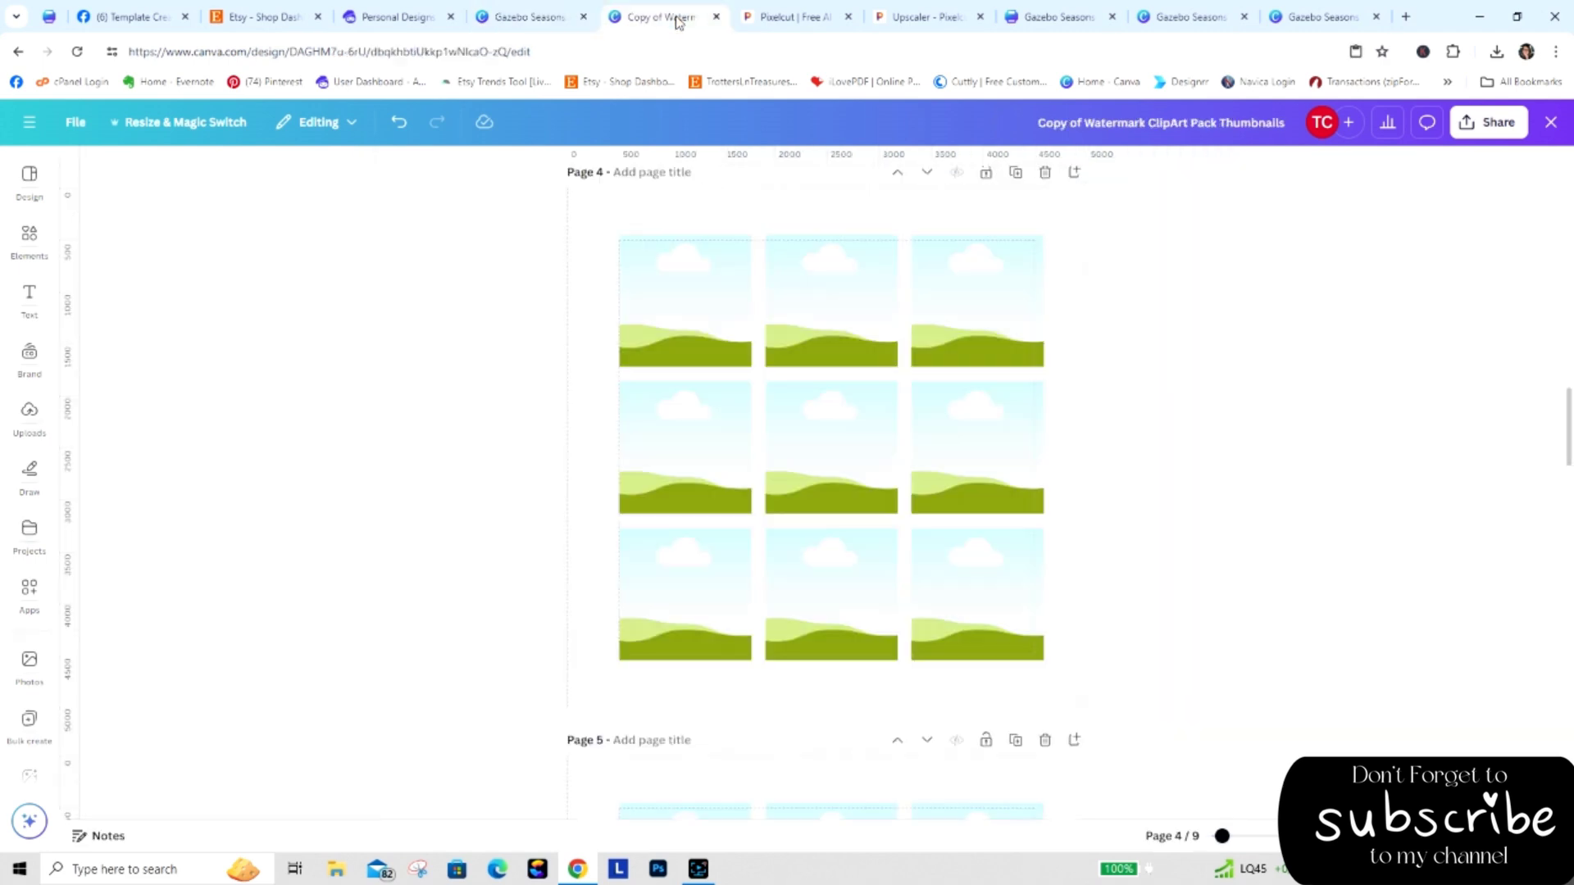
{"action": "right_click", "coordinate": [650, 257]}
{"action": "left_click", "coordinate": [698, 332]}
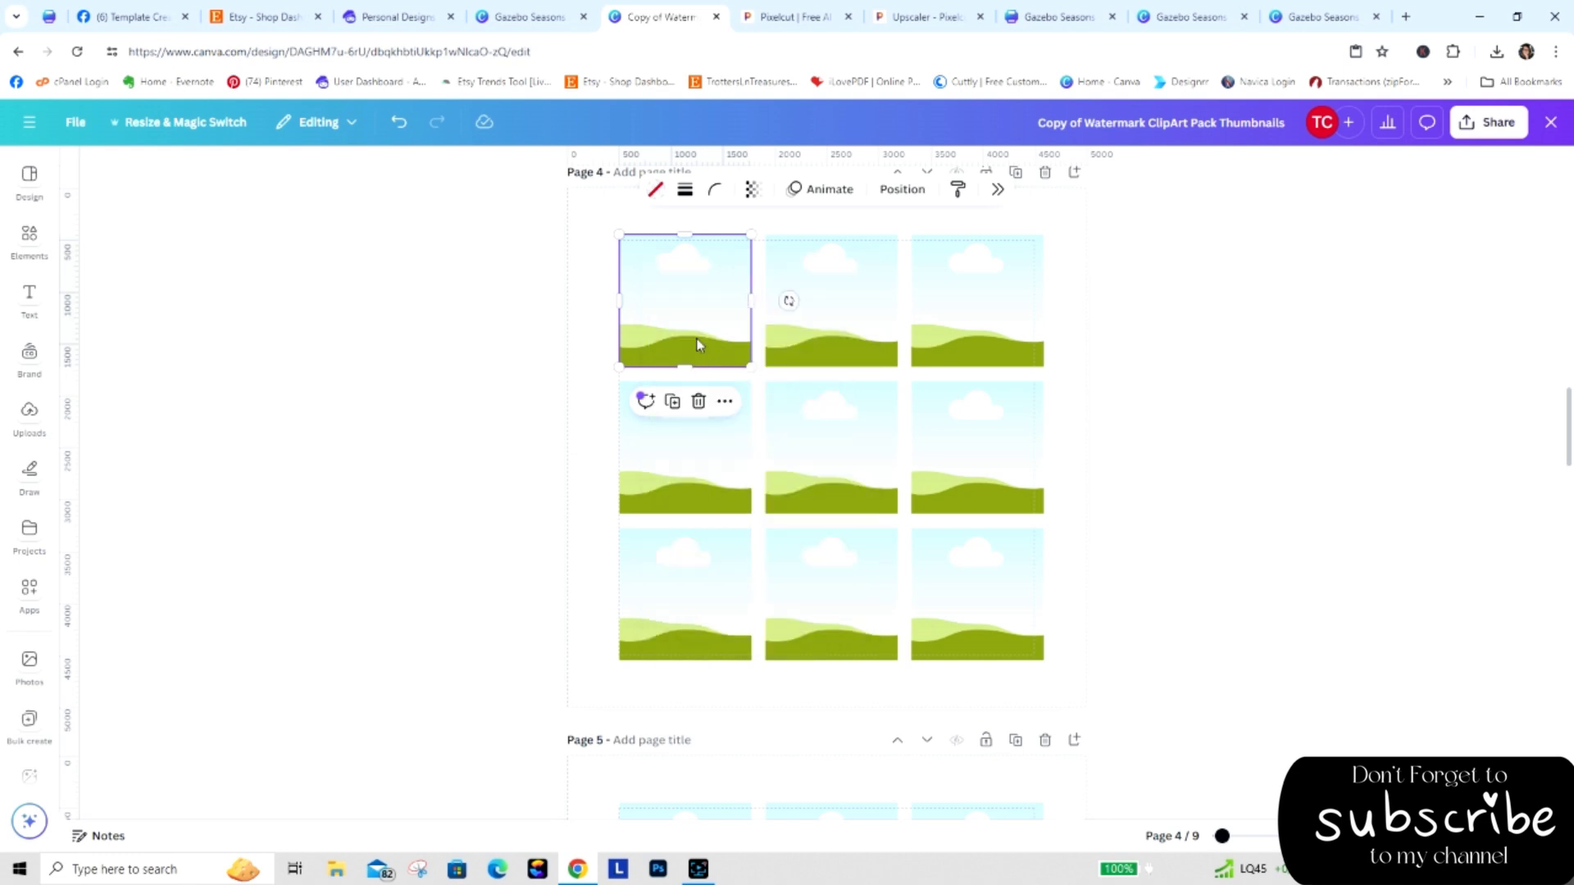
{"action": "left_click_drag", "start_coordinate": [705, 348], "coordinate": [673, 287]}
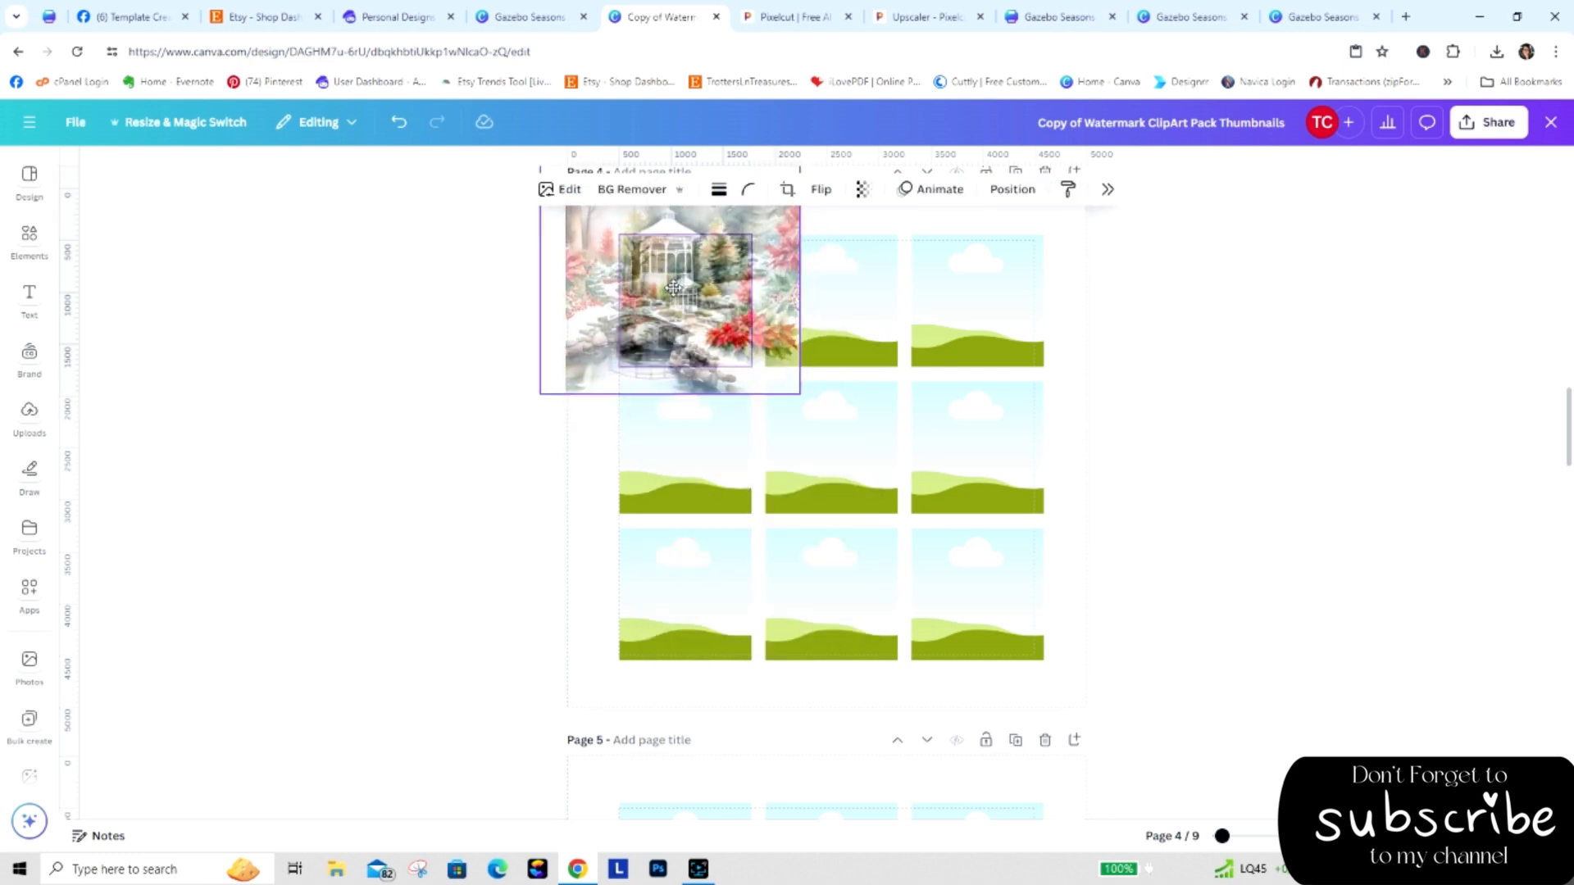
Fill a new page 20 of the gazebo template with the blue-roofed gazebo, bridge and pond image and copy it.
{"action": "left_click", "coordinate": [528, 17]}
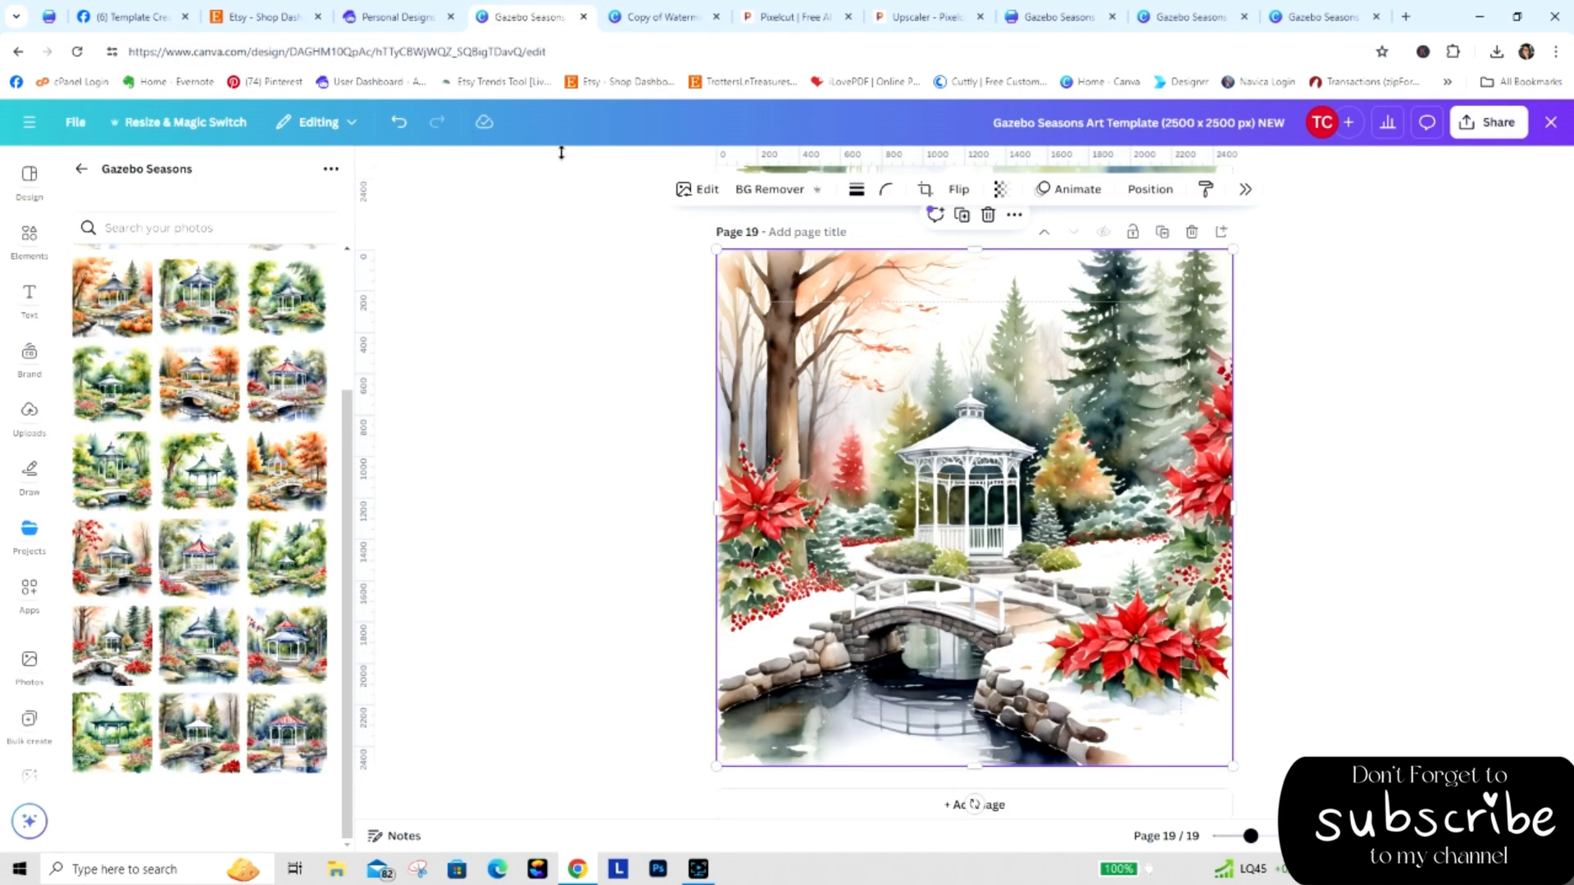
{"action": "left_click", "coordinate": [814, 809]}
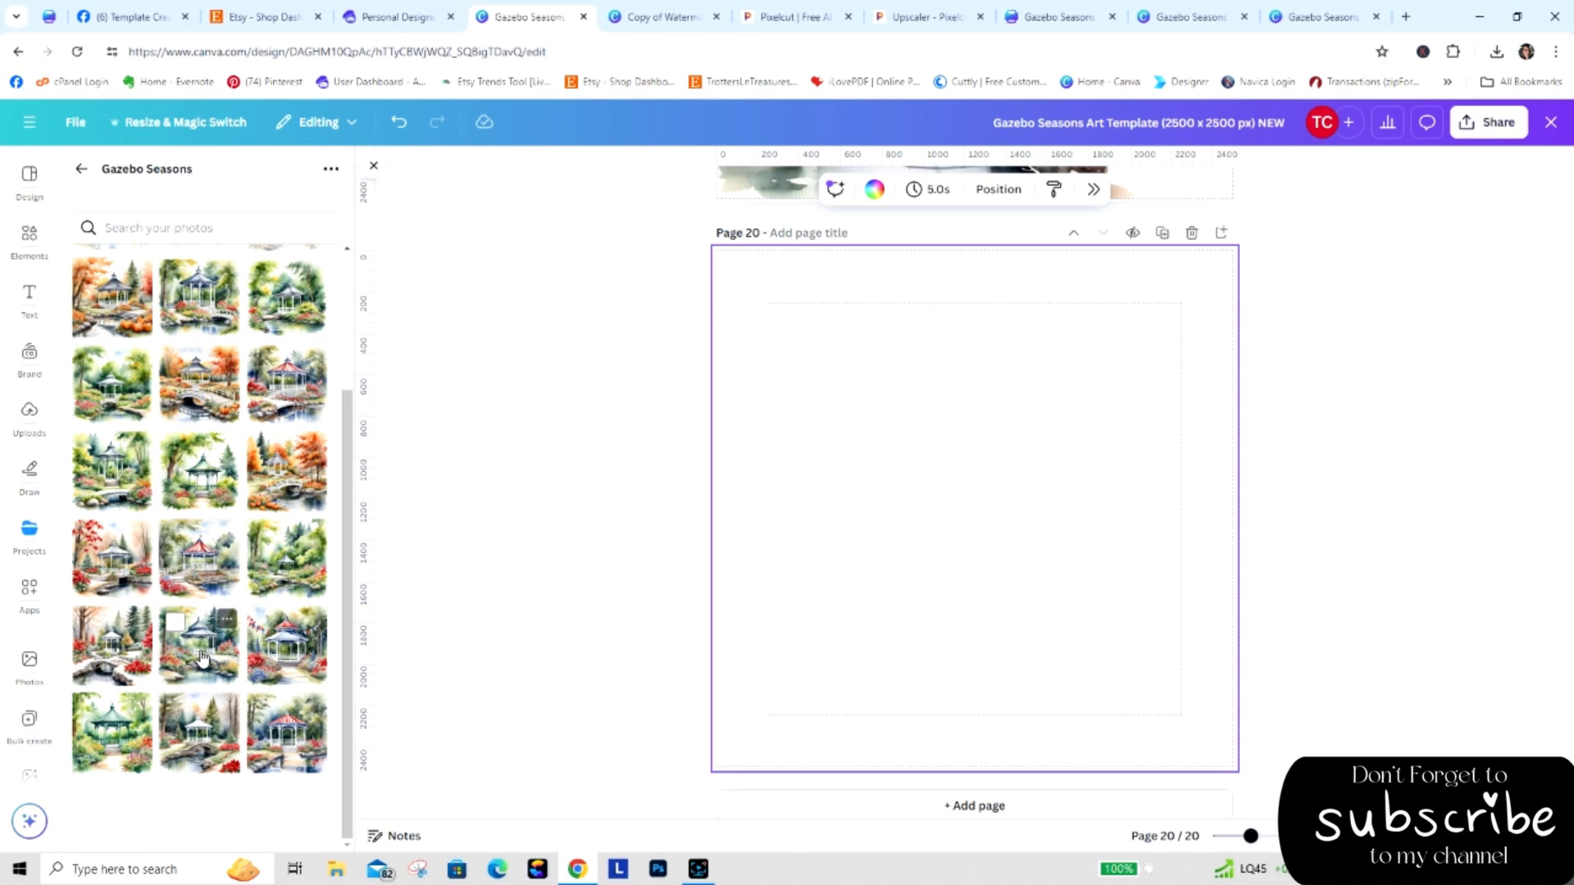
{"action": "left_click_drag", "start_coordinate": [203, 658], "coordinate": [826, 464]}
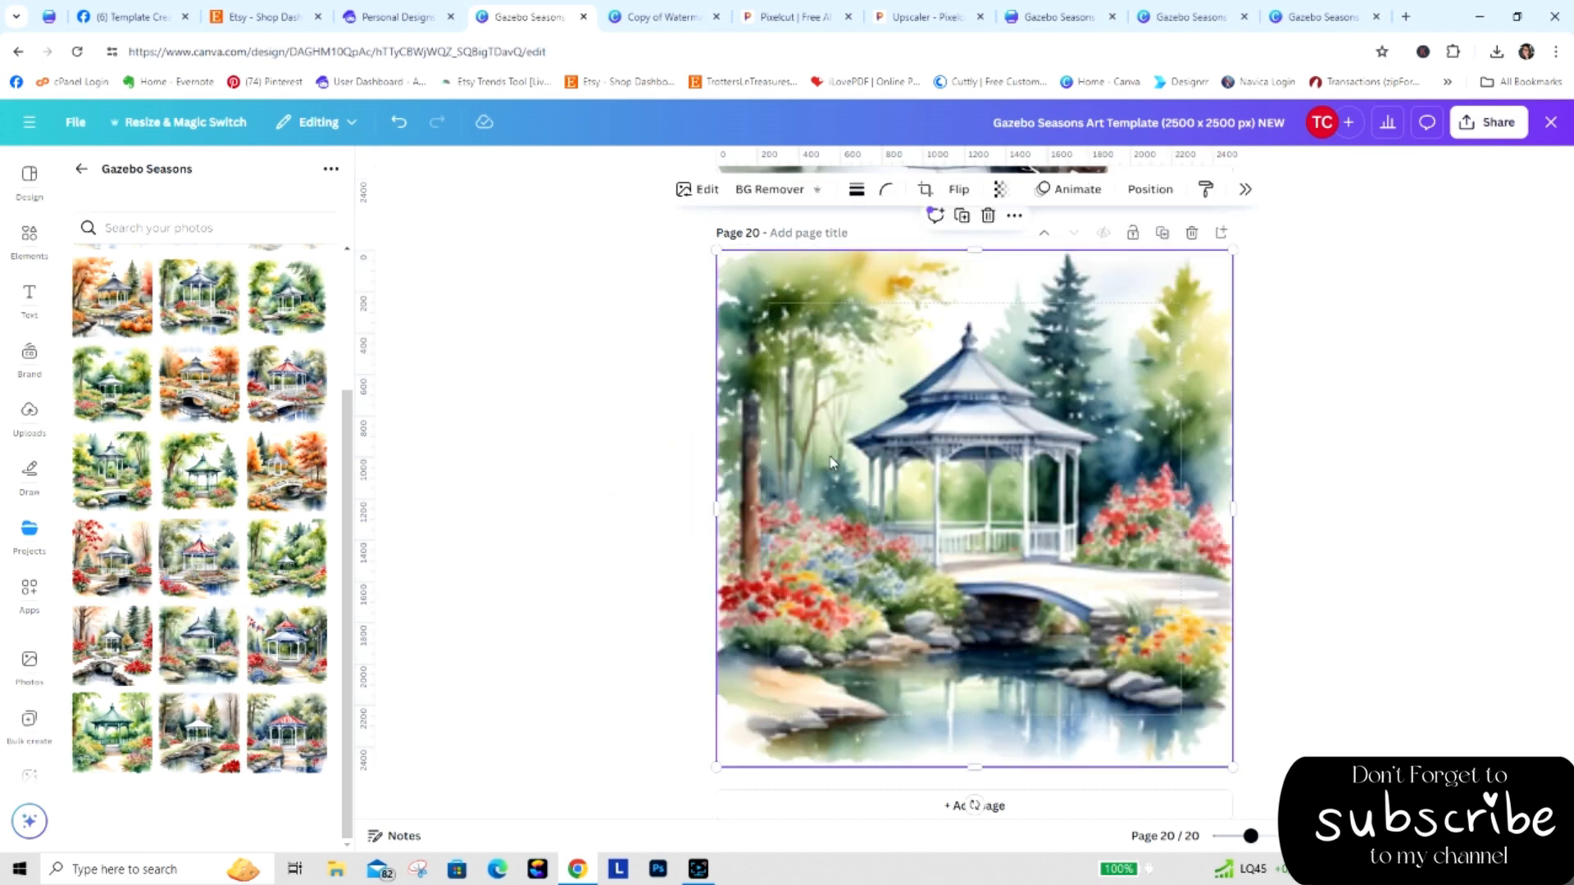
{"action": "right_click", "coordinate": [831, 464]}
{"action": "left_click", "coordinate": [893, 435]}
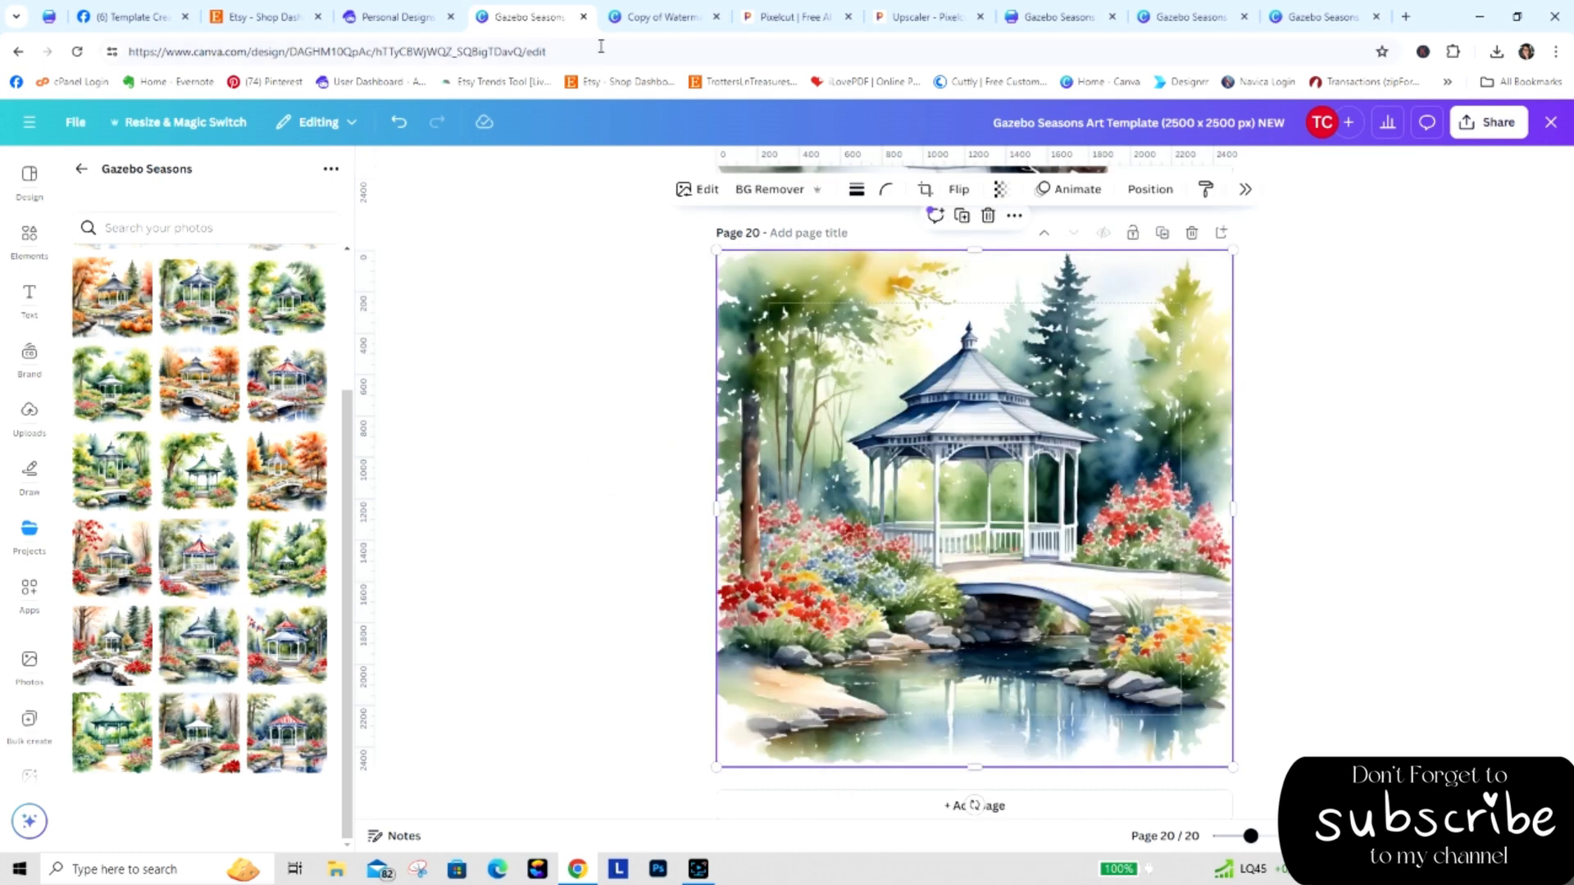
Paste the blue-roofed gazebo image into the middle frame of the top row on page 4 of the thumbnails design.
{"action": "left_click", "coordinate": [661, 16]}
{"action": "left_click", "coordinate": [713, 287]}
{"action": "right_click", "coordinate": [706, 325]}
{"action": "left_click", "coordinate": [763, 412]}
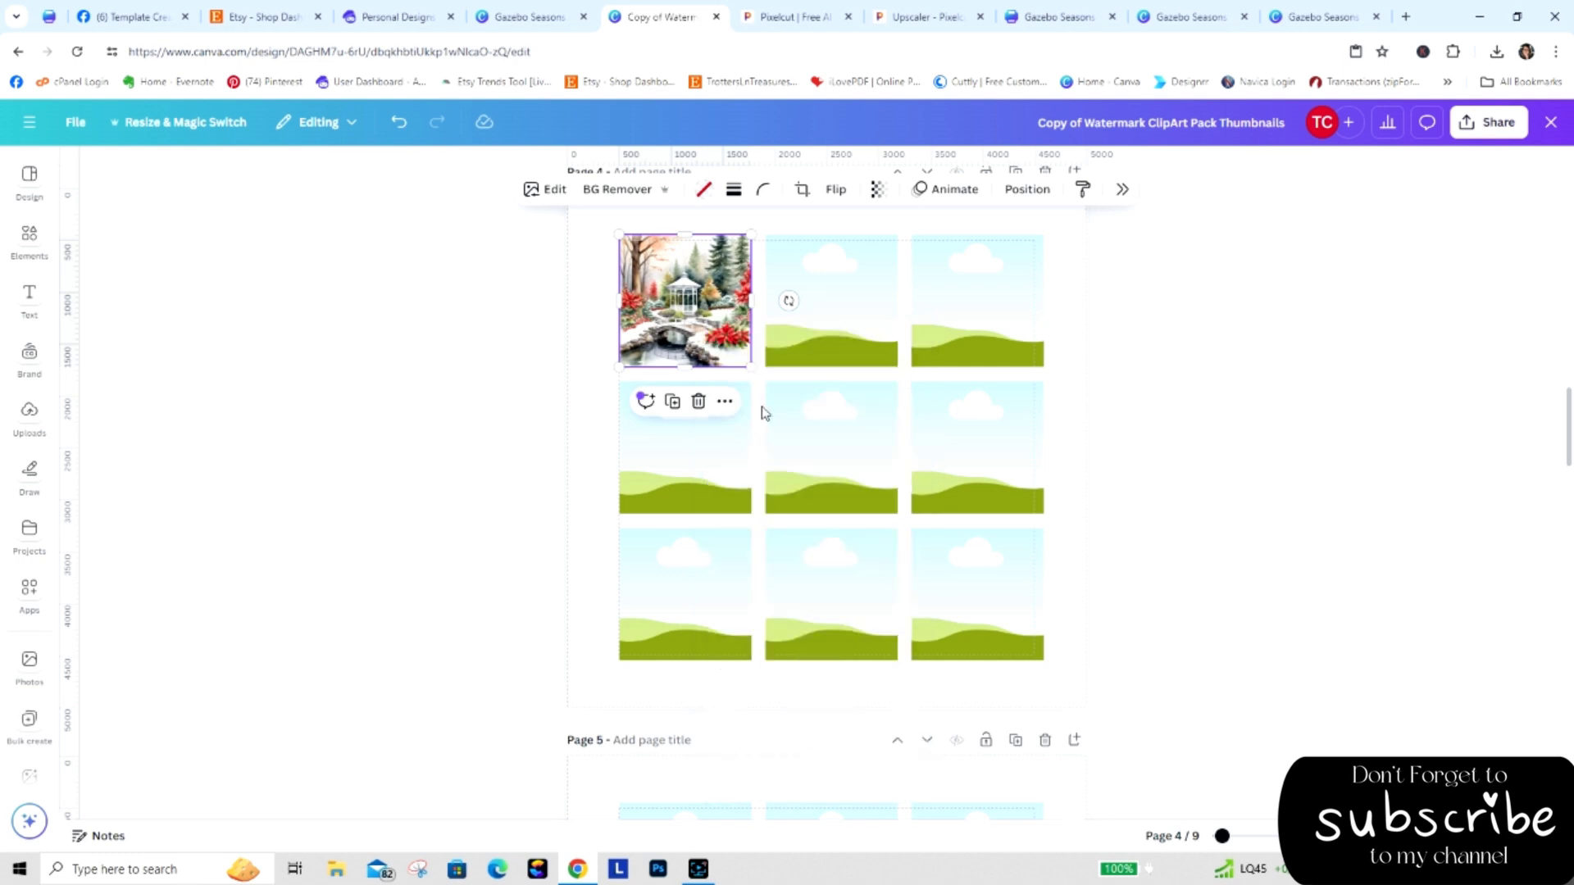
{"action": "key", "text": "ctrl+v"}
{"action": "left_click_drag", "start_coordinate": [672, 372], "coordinate": [813, 318]}
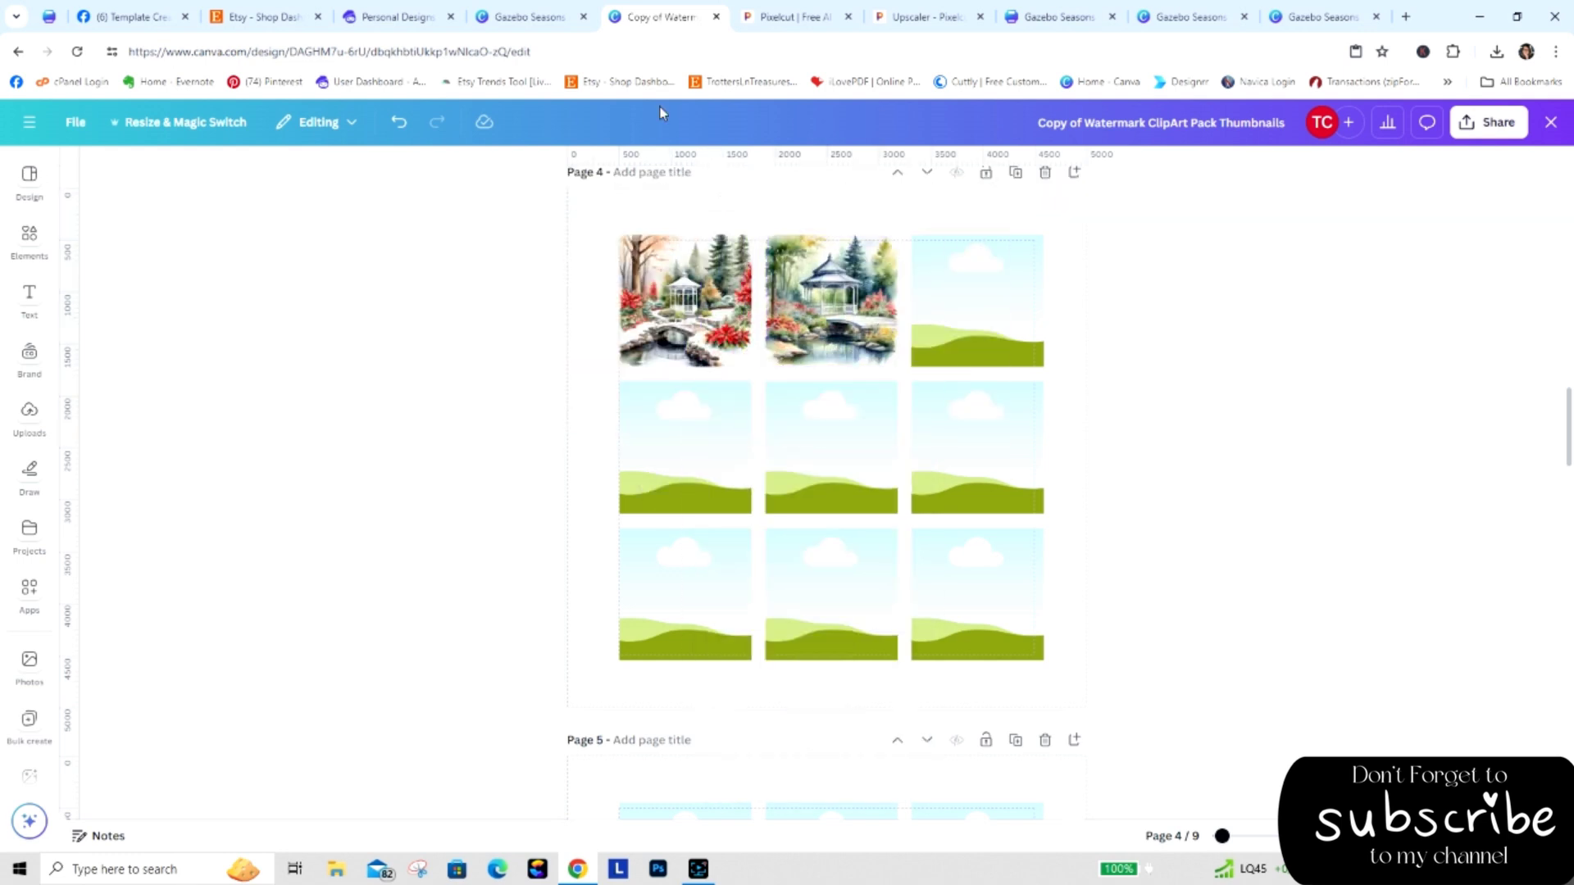
Fill a new page 21 of the gazebo template with the patriotic gazebo image with flag bunting and copy it.
{"action": "left_click", "coordinate": [528, 13]}
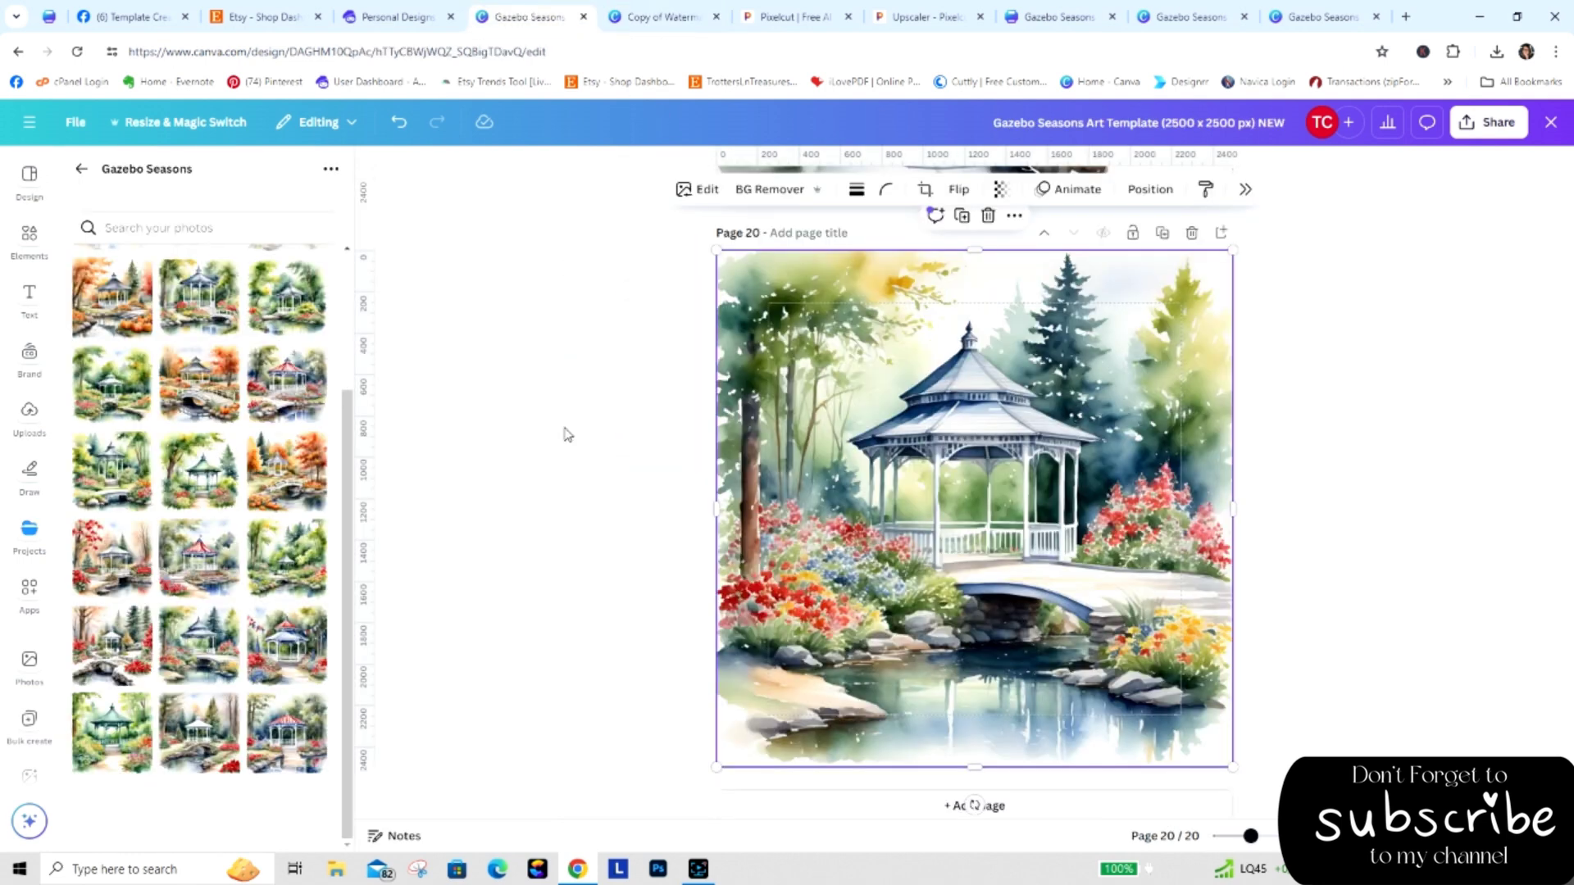
{"action": "left_click", "coordinate": [745, 814]}
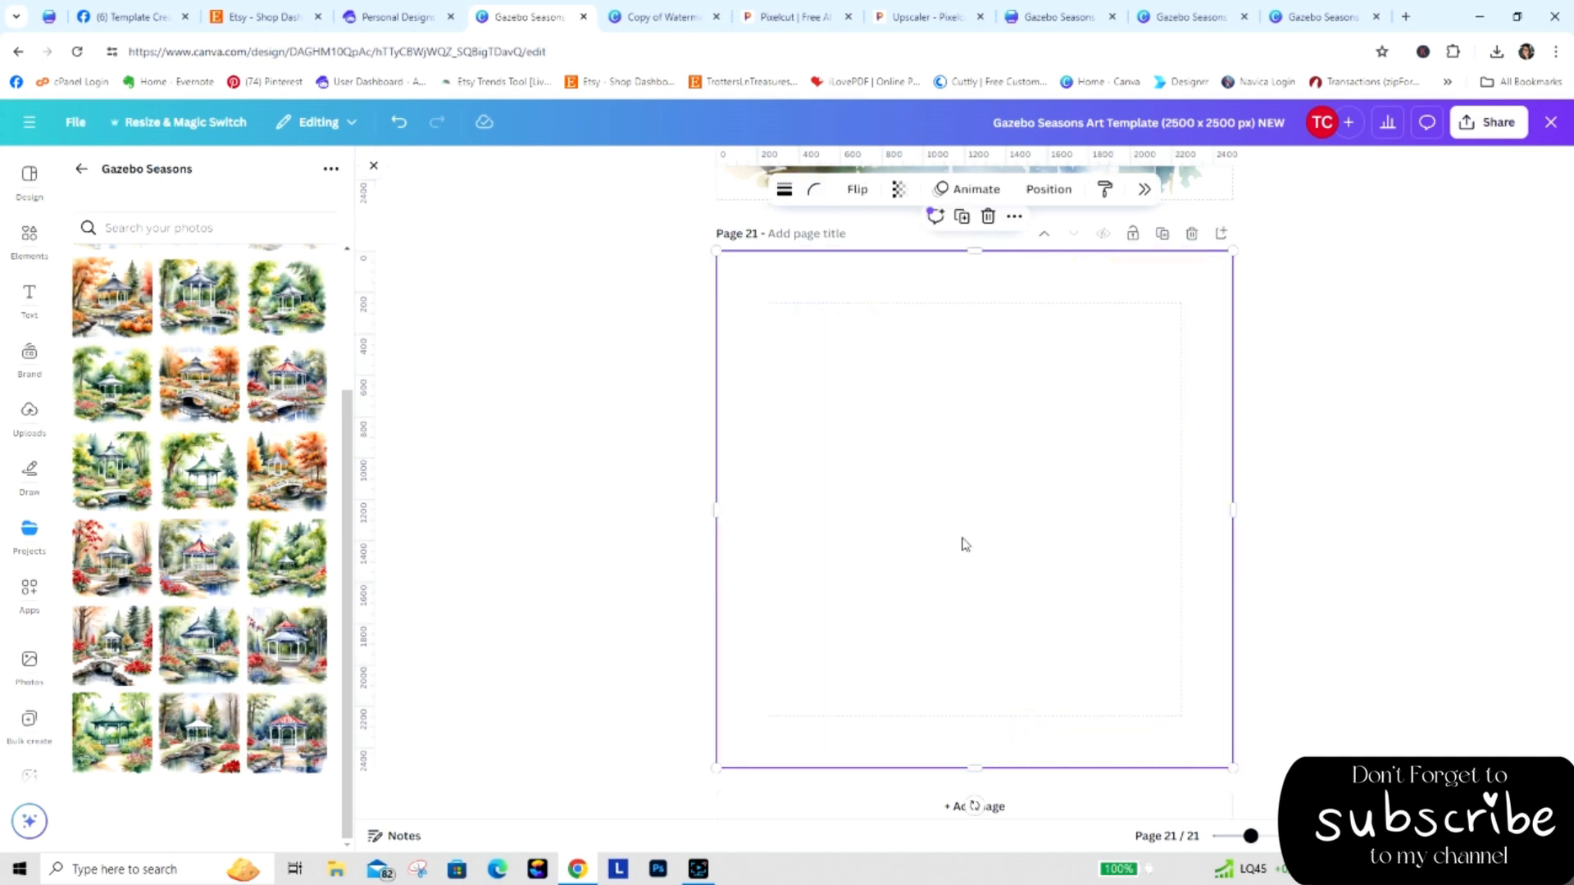
{"action": "key", "text": "ctrl+v"}
{"action": "right_click", "coordinate": [961, 532]}
{"action": "left_click", "coordinate": [1025, 437]}
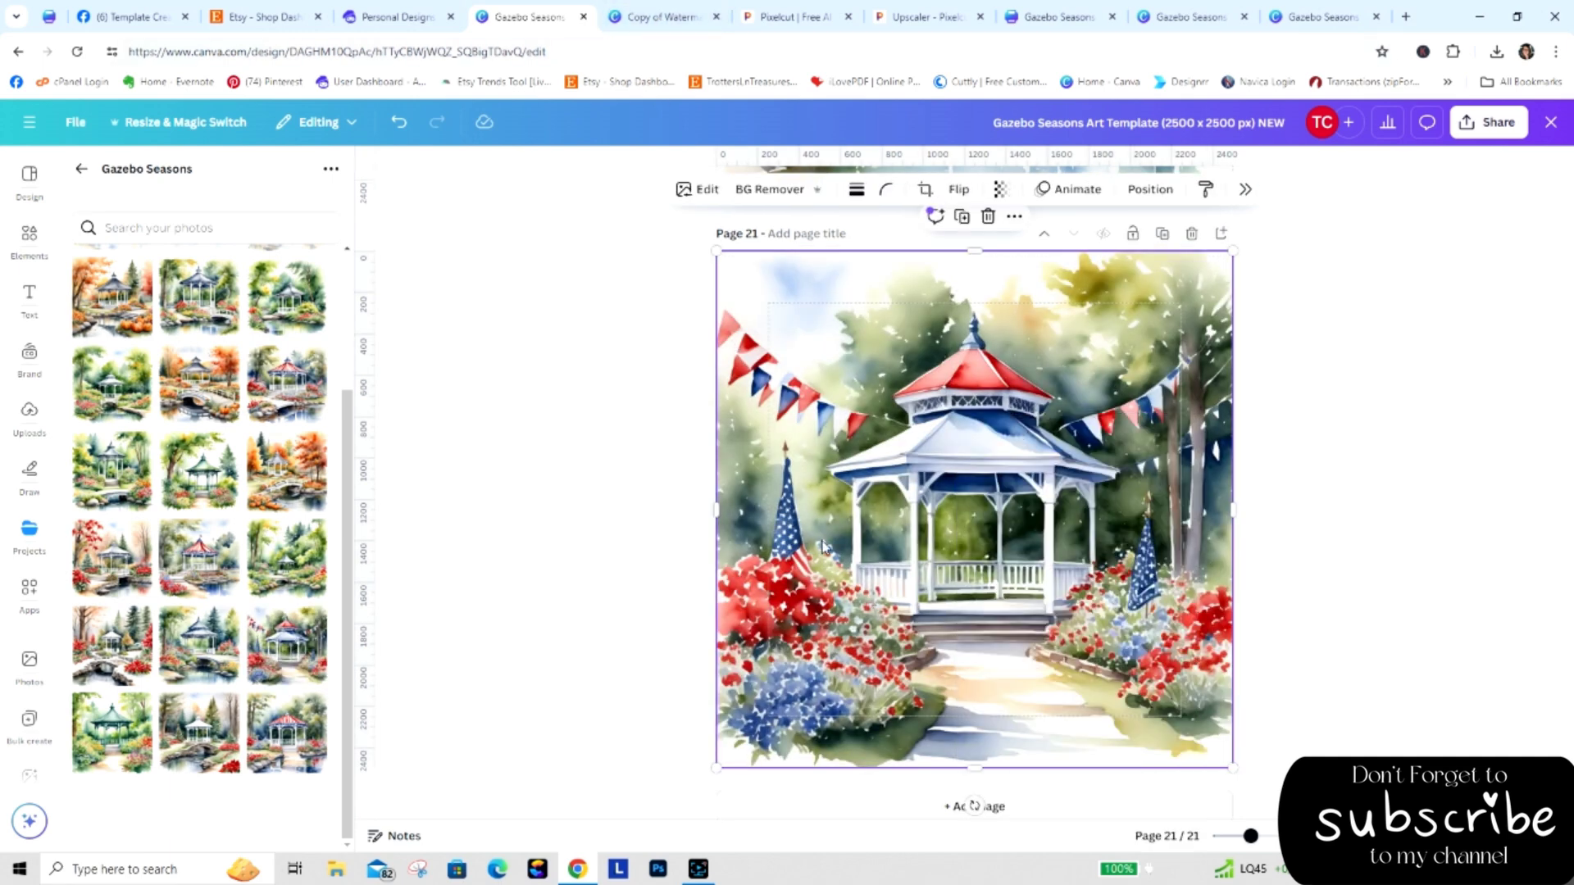
Paste the bunting-decorated gazebo image into the last frame of the top row on page 4 of the thumbnails design.
{"action": "left_click", "coordinate": [656, 16]}
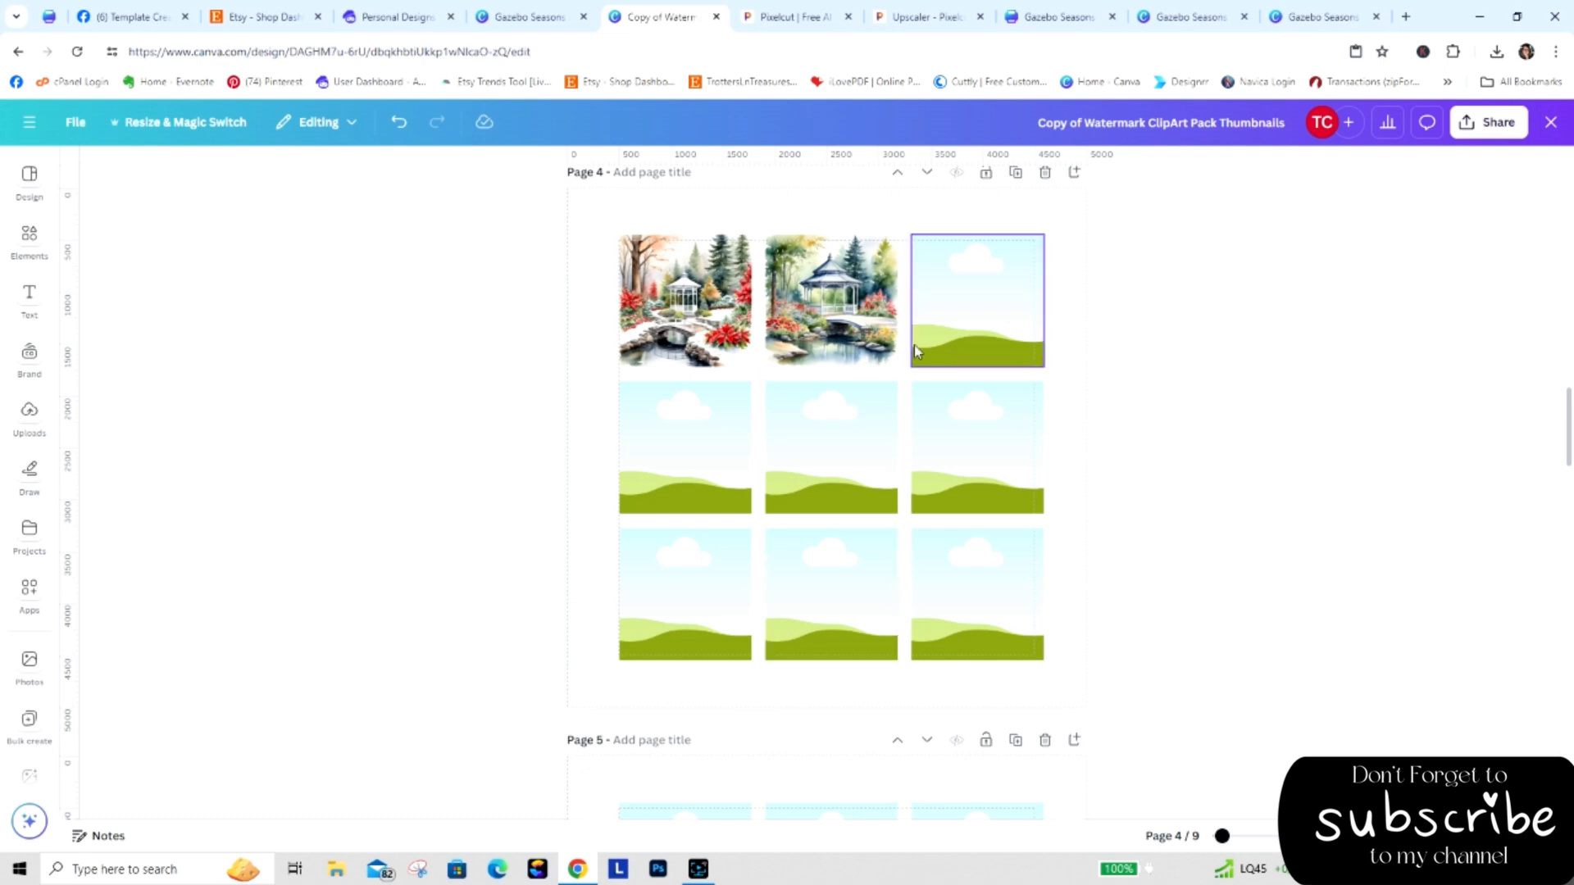
{"action": "right_click", "coordinate": [913, 346]}
{"action": "left_click", "coordinate": [959, 432]}
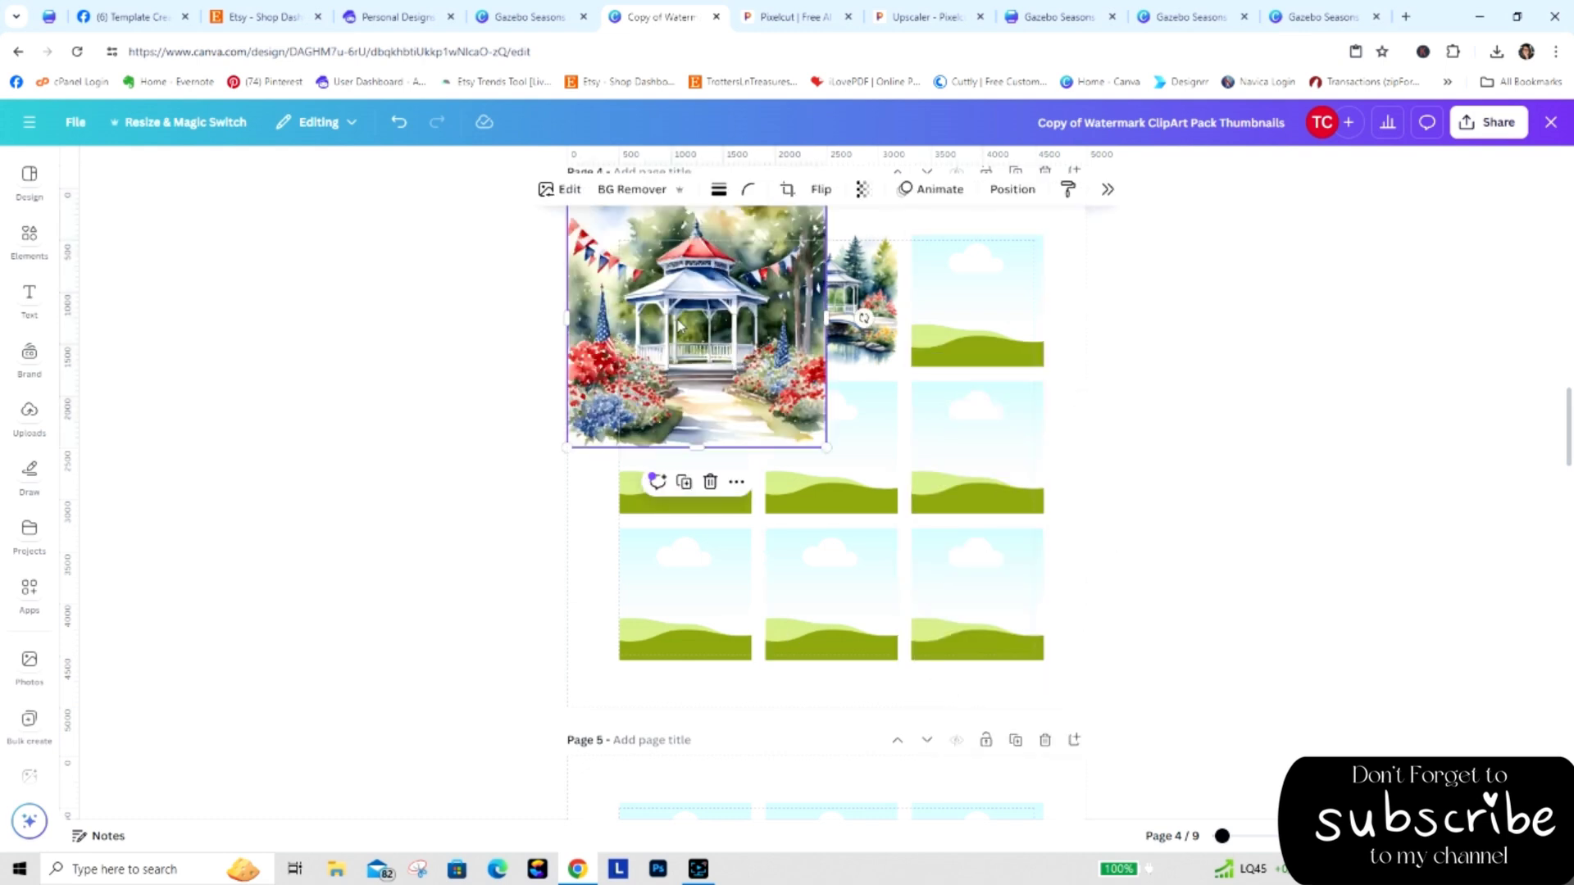
{"action": "left_click_drag", "start_coordinate": [808, 386], "coordinate": [949, 330]}
Fill a new page 22 of the gazebo template with the green gazebo garden image and copy it for the thumbnails design.
{"action": "left_click", "coordinate": [530, 17]}
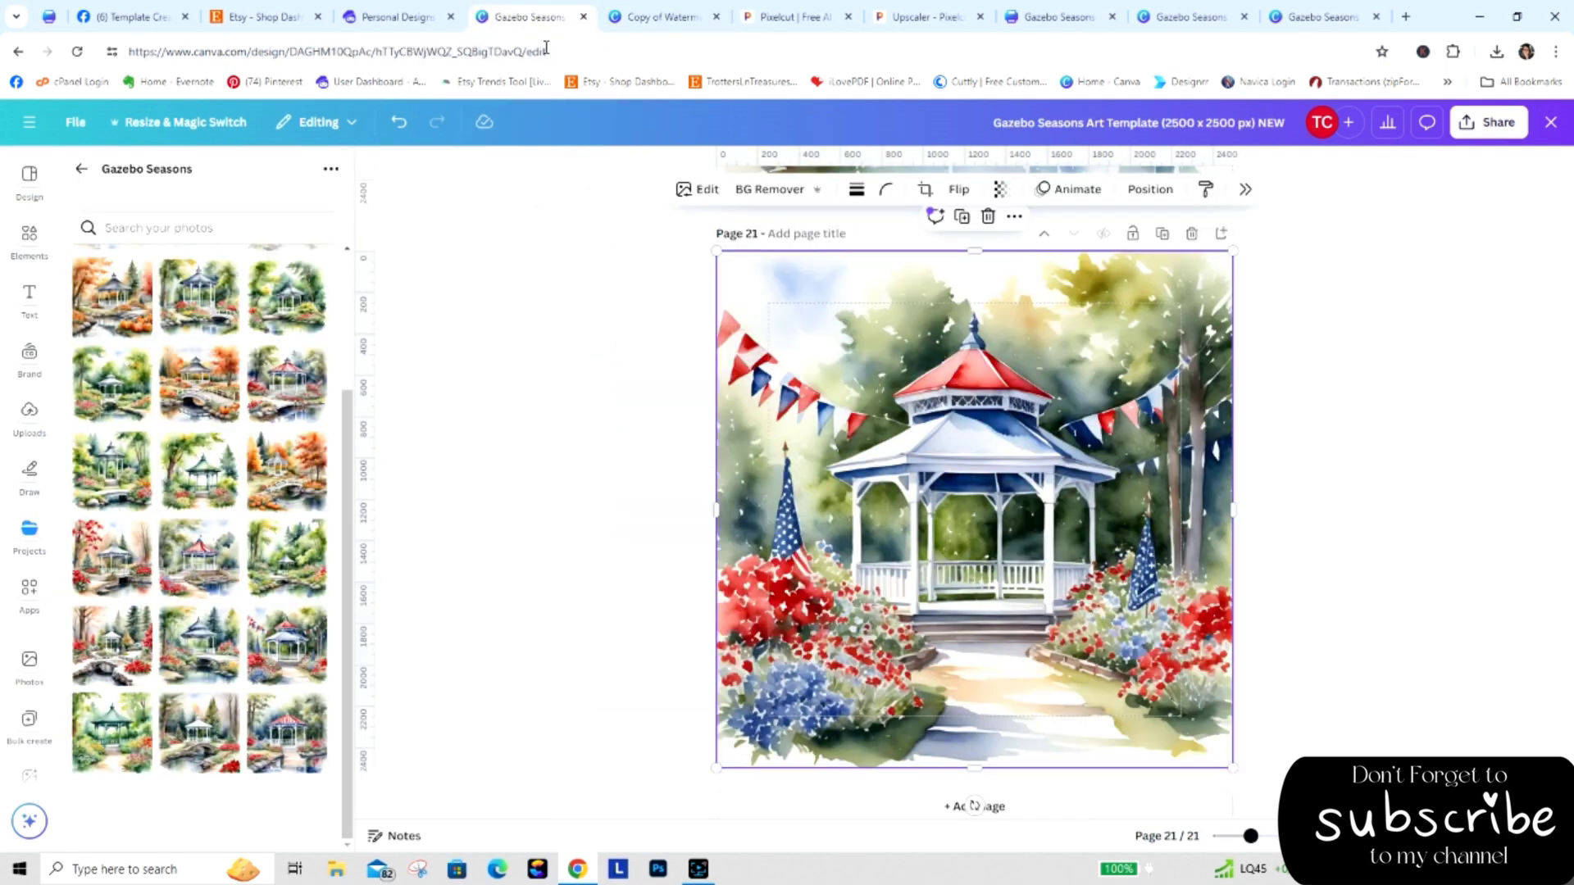
{"action": "left_click", "coordinate": [909, 806]}
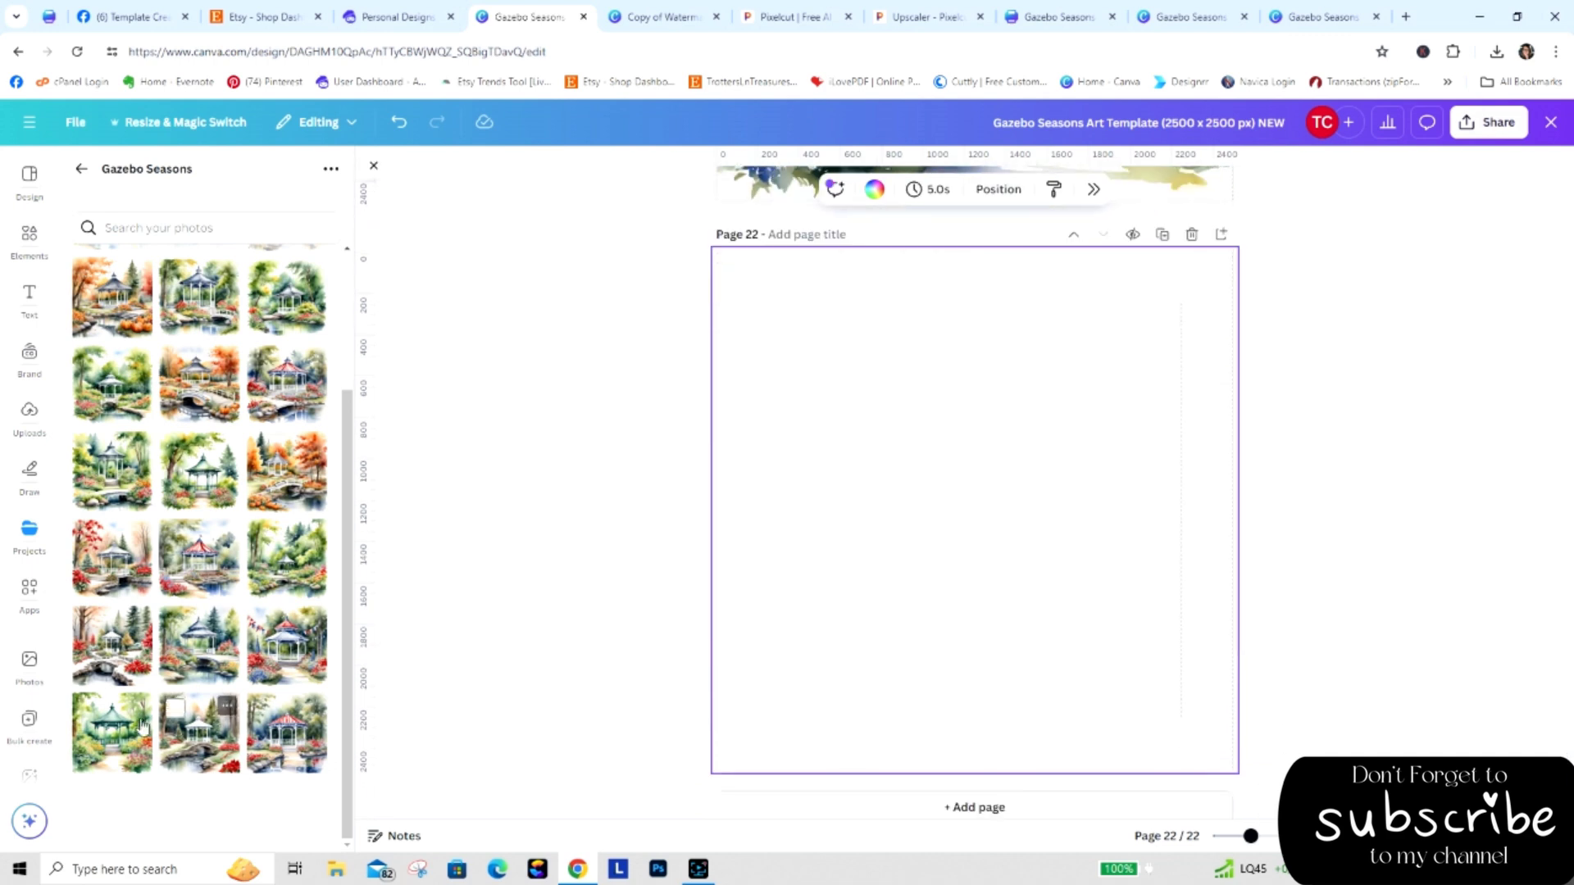
{"action": "left_click_drag", "start_coordinate": [138, 705], "coordinate": [758, 515]}
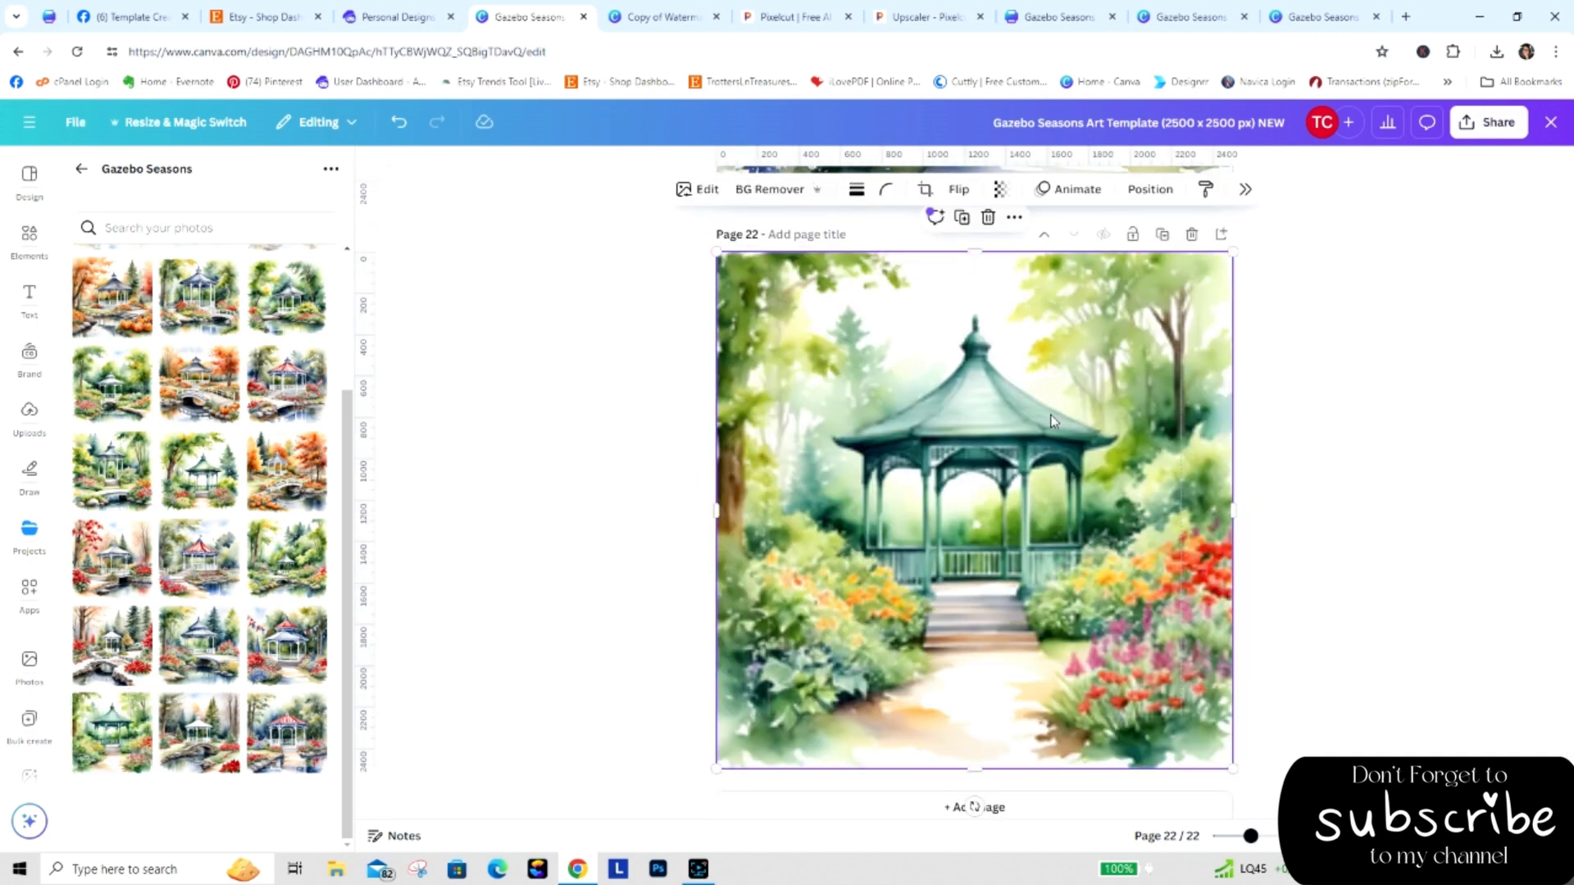
{"action": "right_click", "coordinate": [1051, 418]}
{"action": "left_click", "coordinate": [1108, 439]}
{"action": "left_click", "coordinate": [660, 17]}
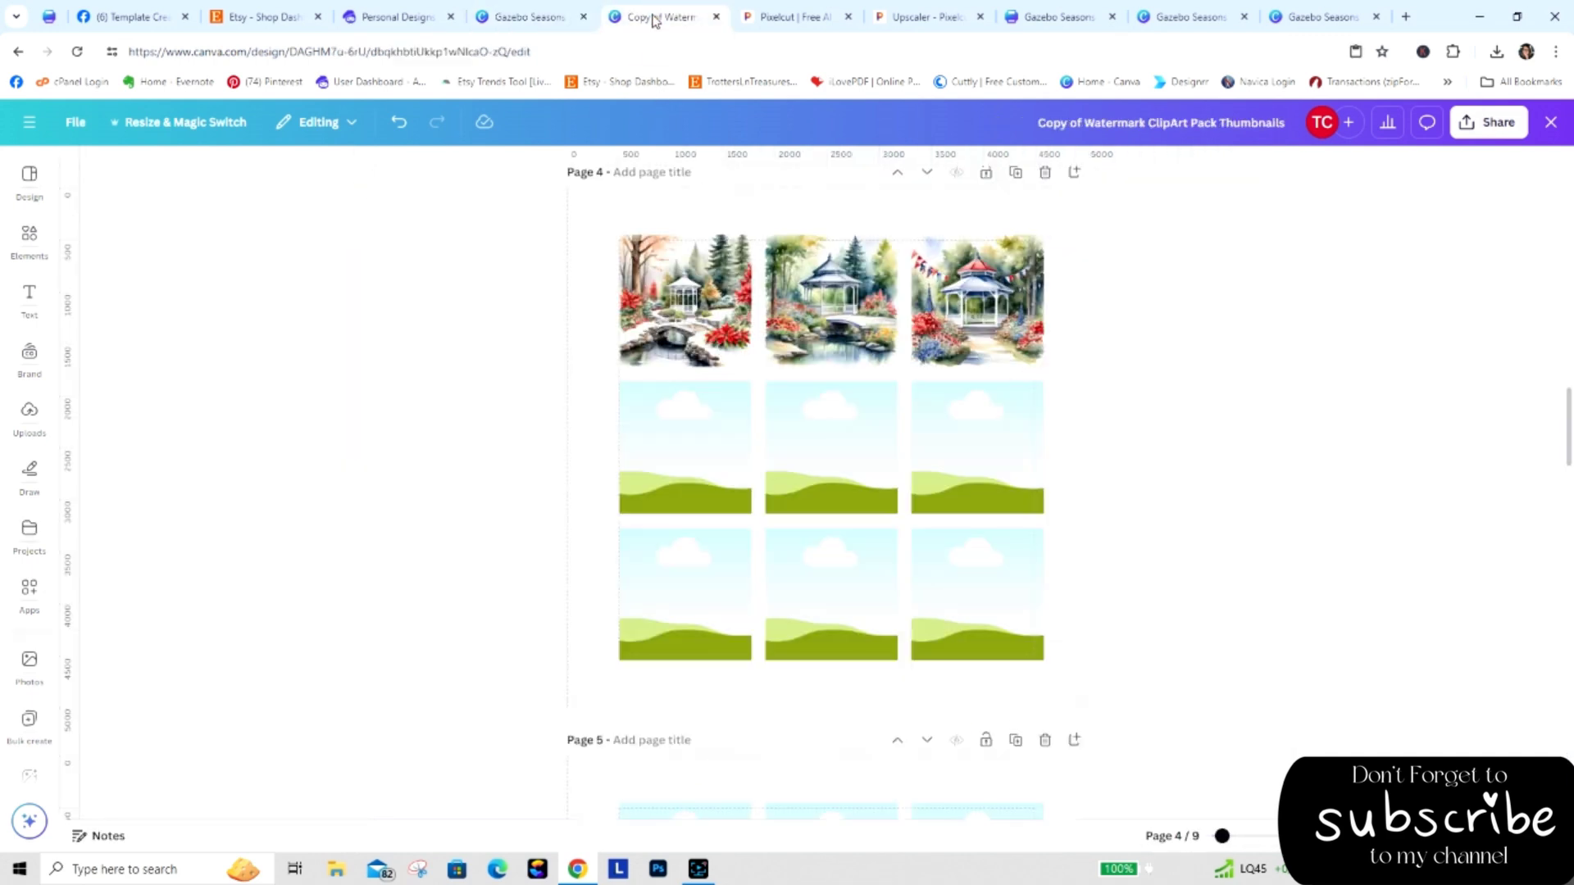
Paste the copied green gazebo image into the first frame of the middle row on page 4 of the thumbnails design.
{"action": "right_click", "coordinate": [669, 388]}
{"action": "left_click", "coordinate": [721, 466]}
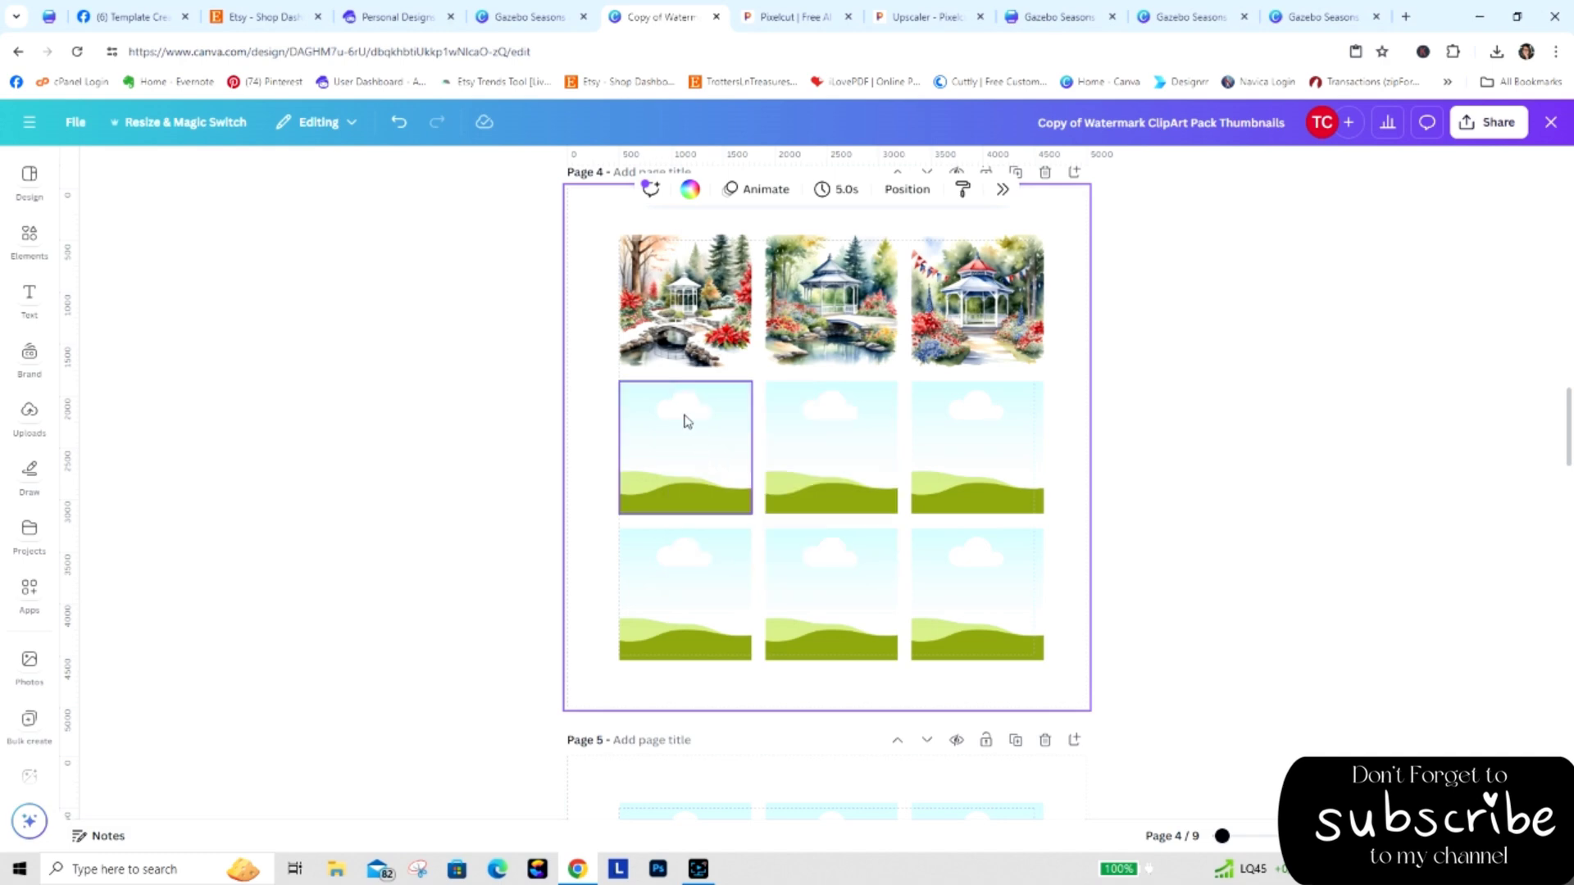
{"action": "left_click_drag", "start_coordinate": [670, 341], "coordinate": [684, 447]}
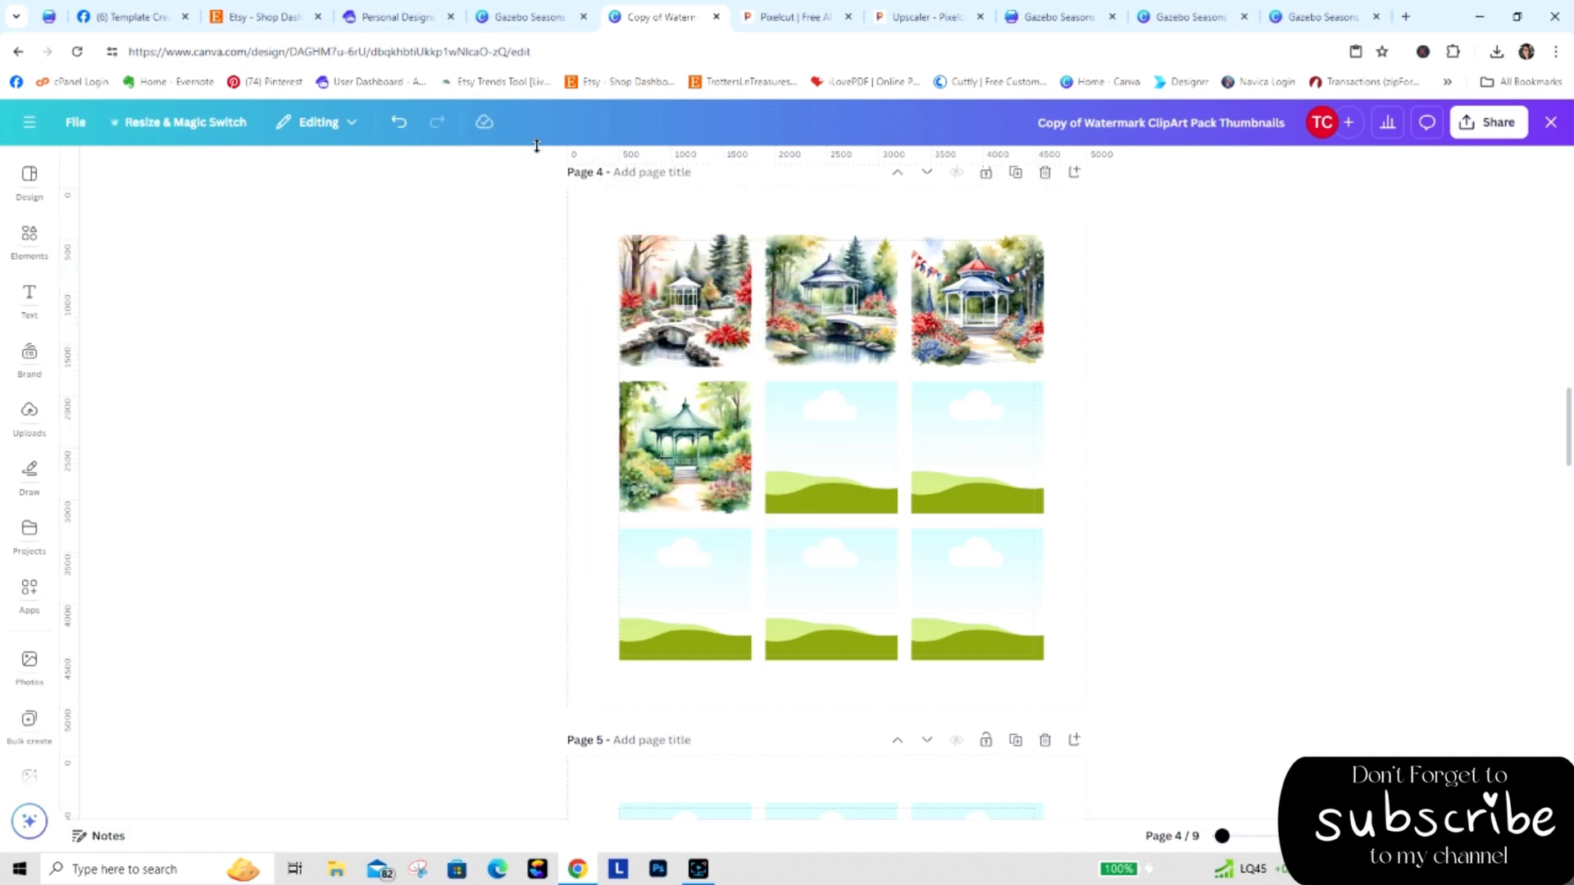
Fill a new page 23 of the gazebo template with the winter gazebo image with stone bridge and poinsettias and copy it.
{"action": "left_click", "coordinate": [528, 18]}
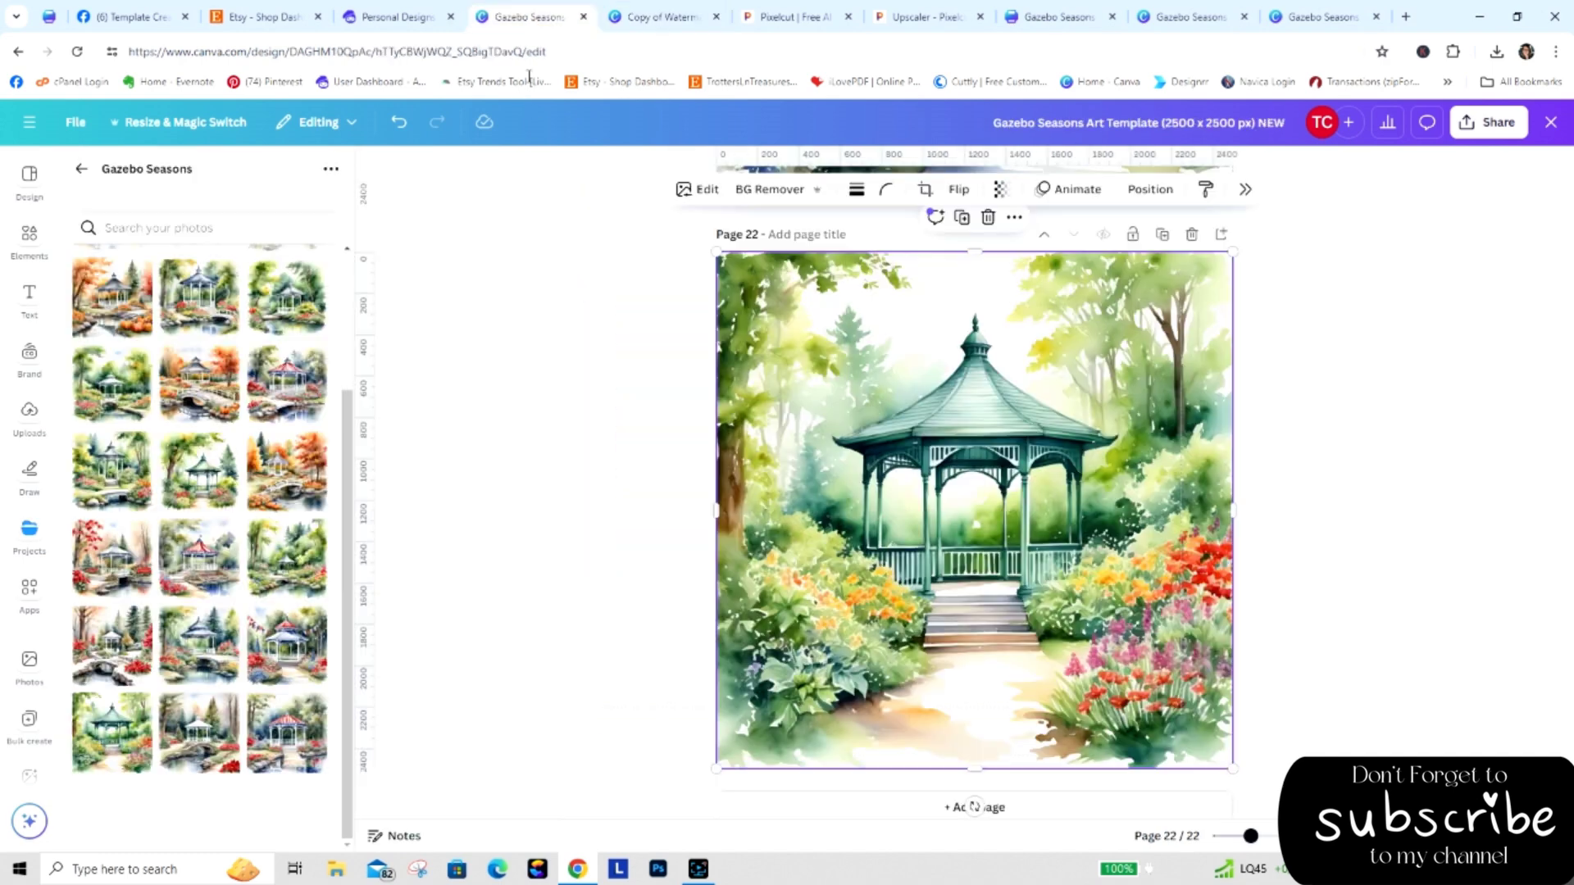
{"action": "left_click", "coordinate": [801, 807]}
{"action": "left_click_drag", "start_coordinate": [222, 717], "coordinate": [801, 359]}
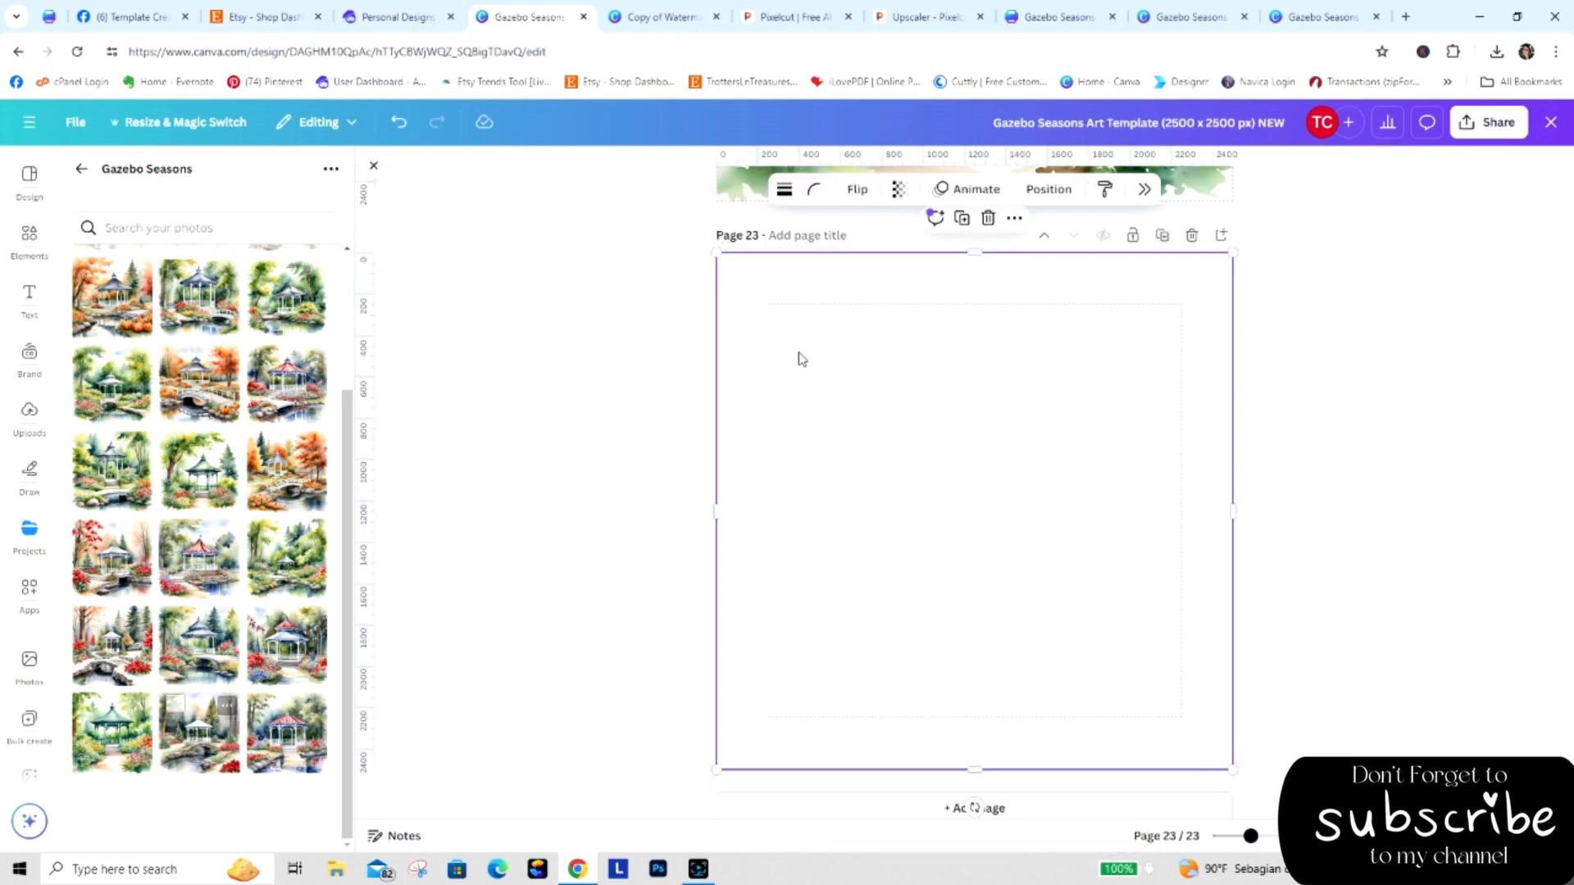
{"action": "right_click", "coordinate": [801, 356]}
{"action": "left_click", "coordinate": [862, 377]}
Paste the winter gazebo image with the poinsettias into the middle frame of the middle row on page 4 of the thumbnails design.
{"action": "left_click", "coordinate": [665, 16]}
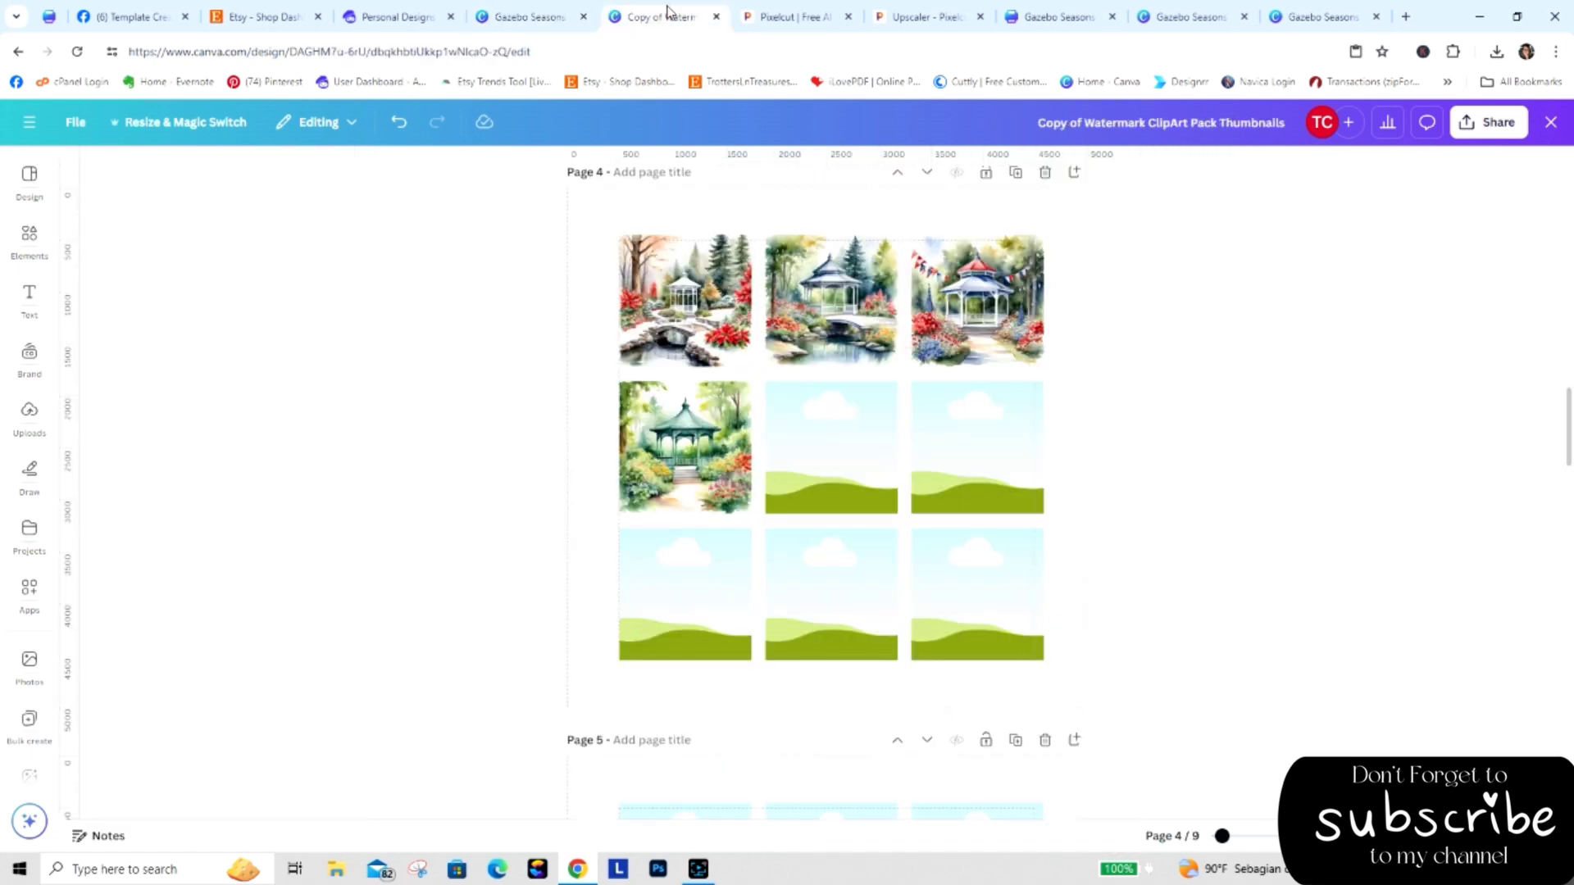
{"action": "right_click", "coordinate": [800, 376]}
{"action": "left_click", "coordinate": [845, 461]}
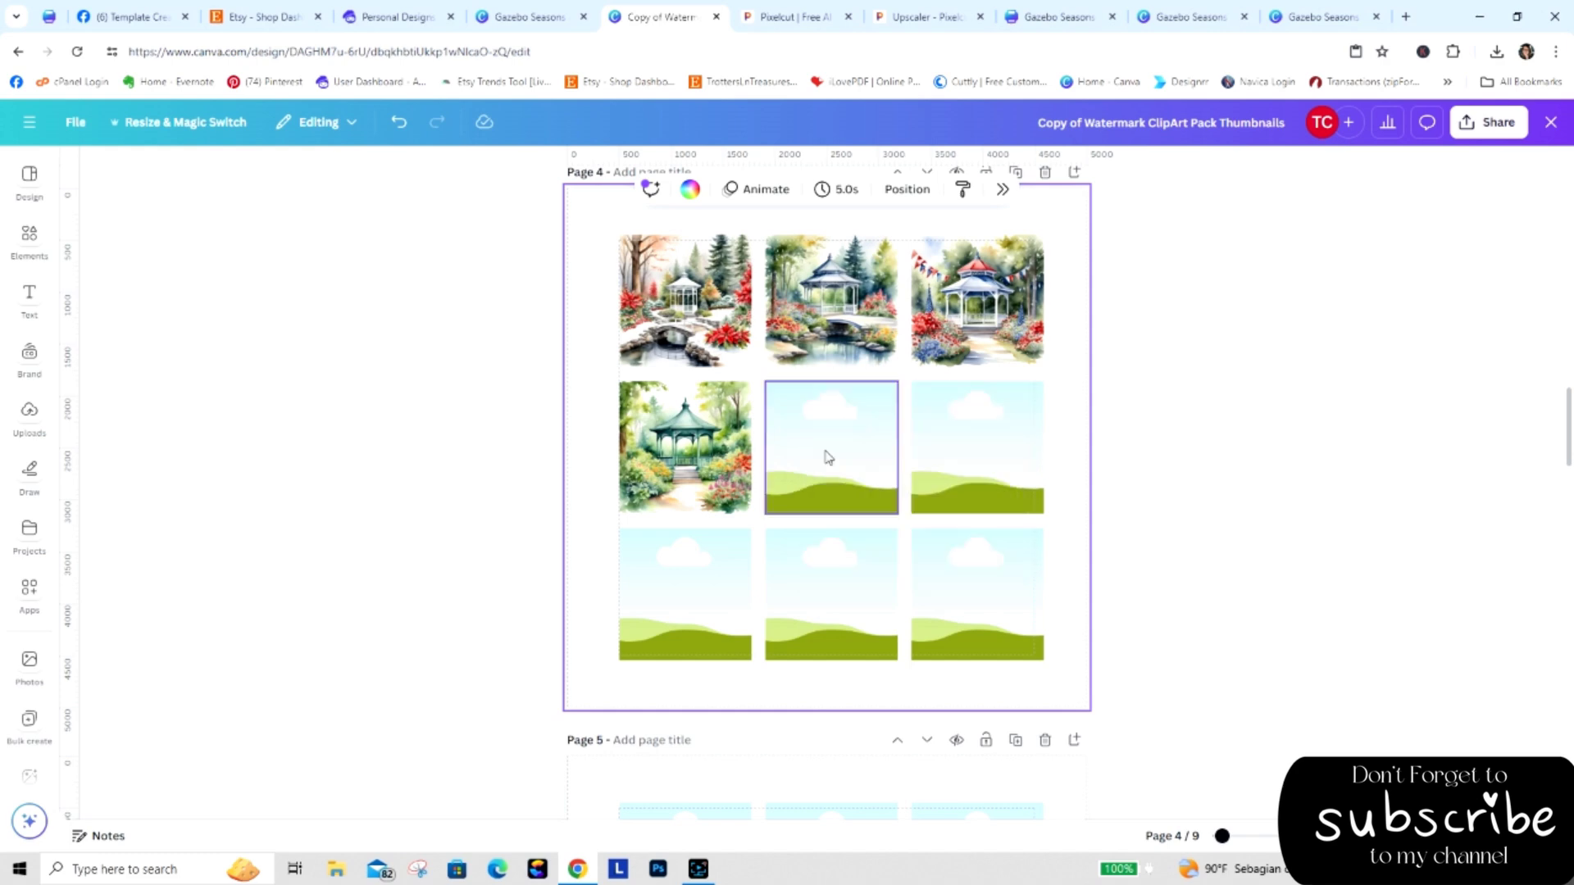
{"action": "left_click_drag", "start_coordinate": [771, 344], "coordinate": [831, 446]}
Fill a new page 24 of the gazebo template with the red-and-white striped-roof gazebo image and copy it.
{"action": "left_click", "coordinate": [547, 25]}
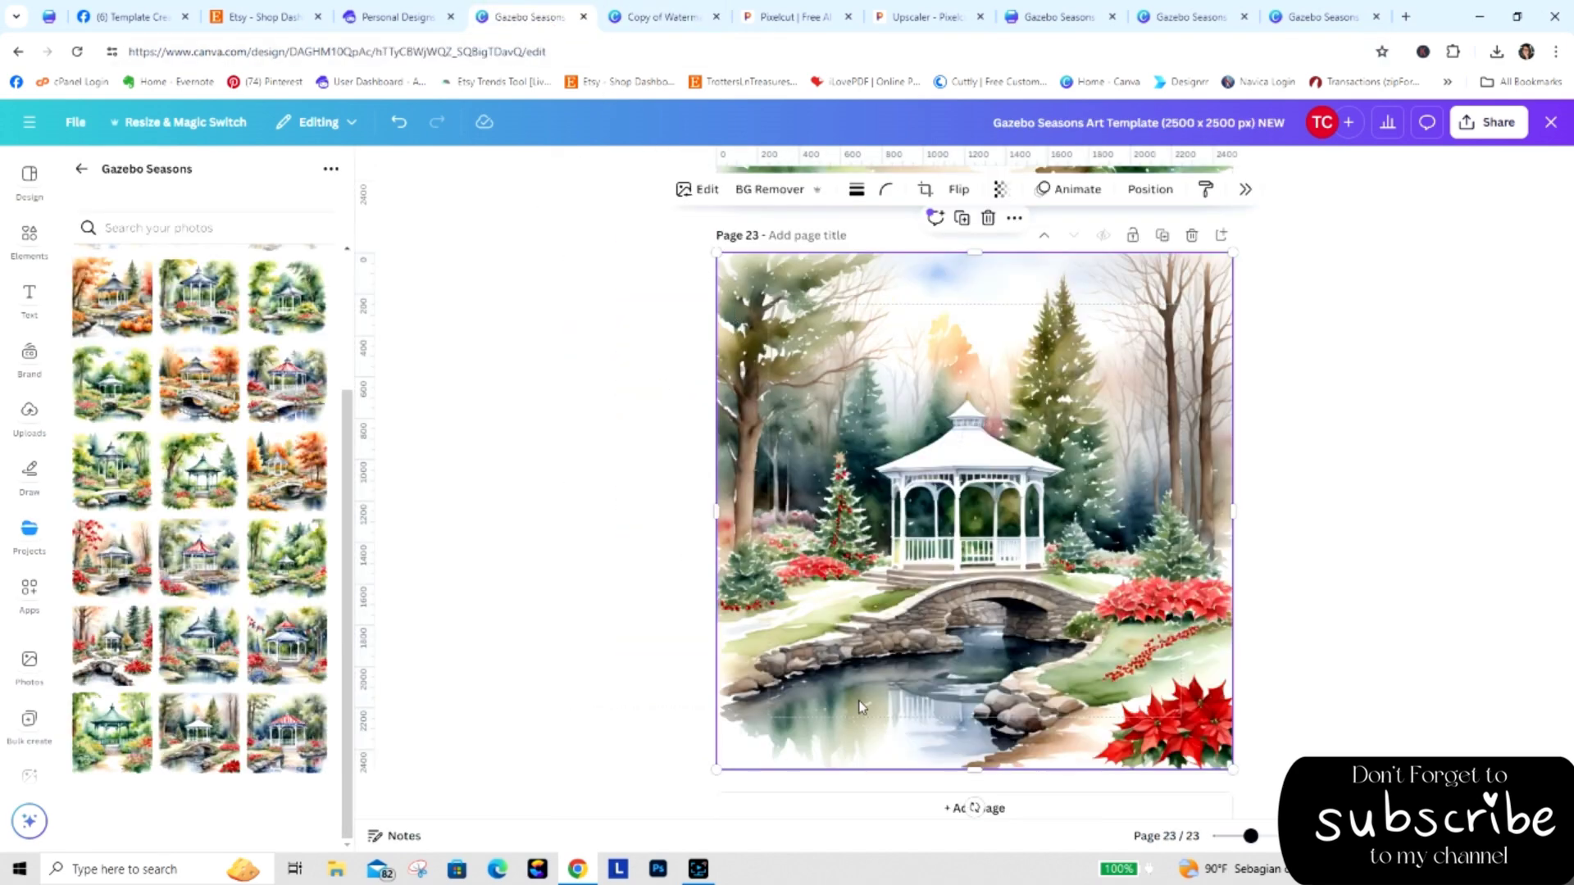
{"action": "left_click", "coordinate": [864, 810]}
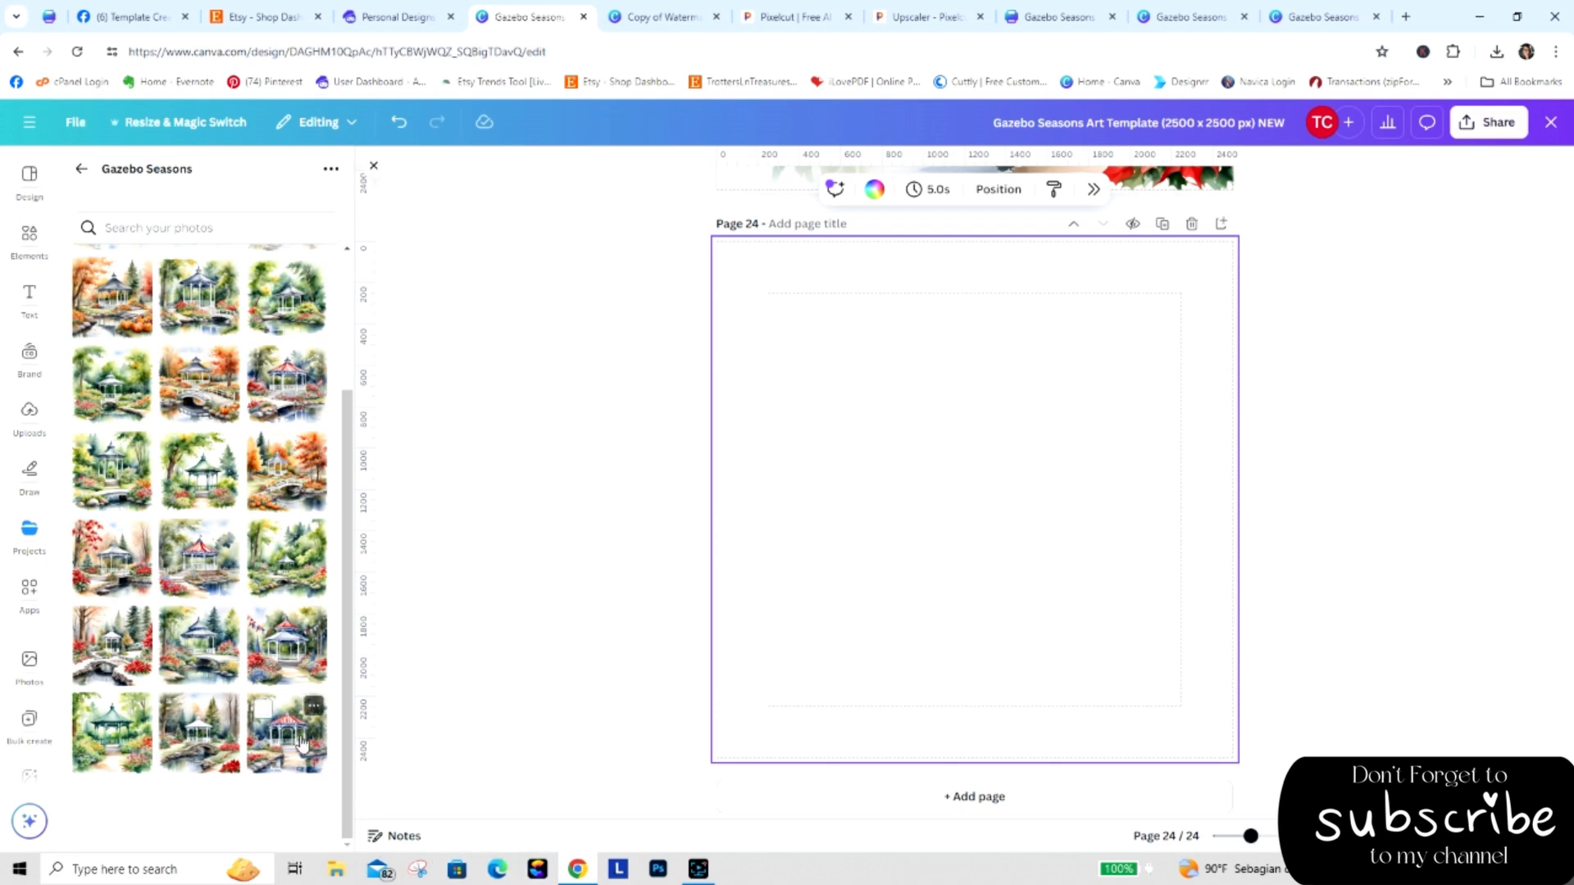
{"action": "left_click_drag", "start_coordinate": [287, 734], "coordinate": [889, 522]}
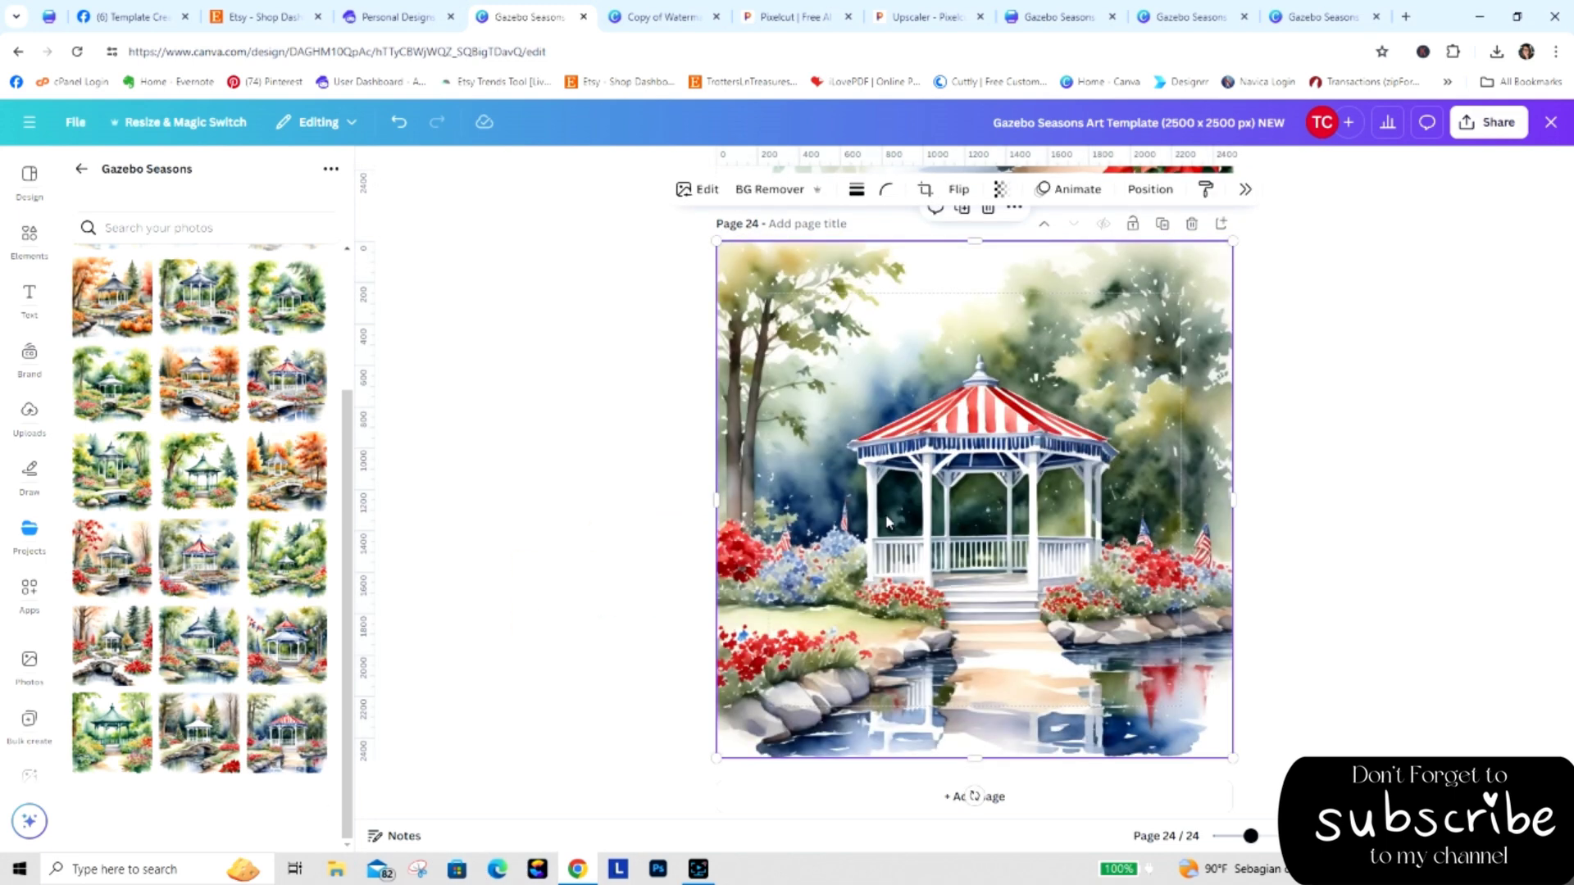
{"action": "right_click", "coordinate": [885, 514]}
{"action": "left_click", "coordinate": [956, 435]}
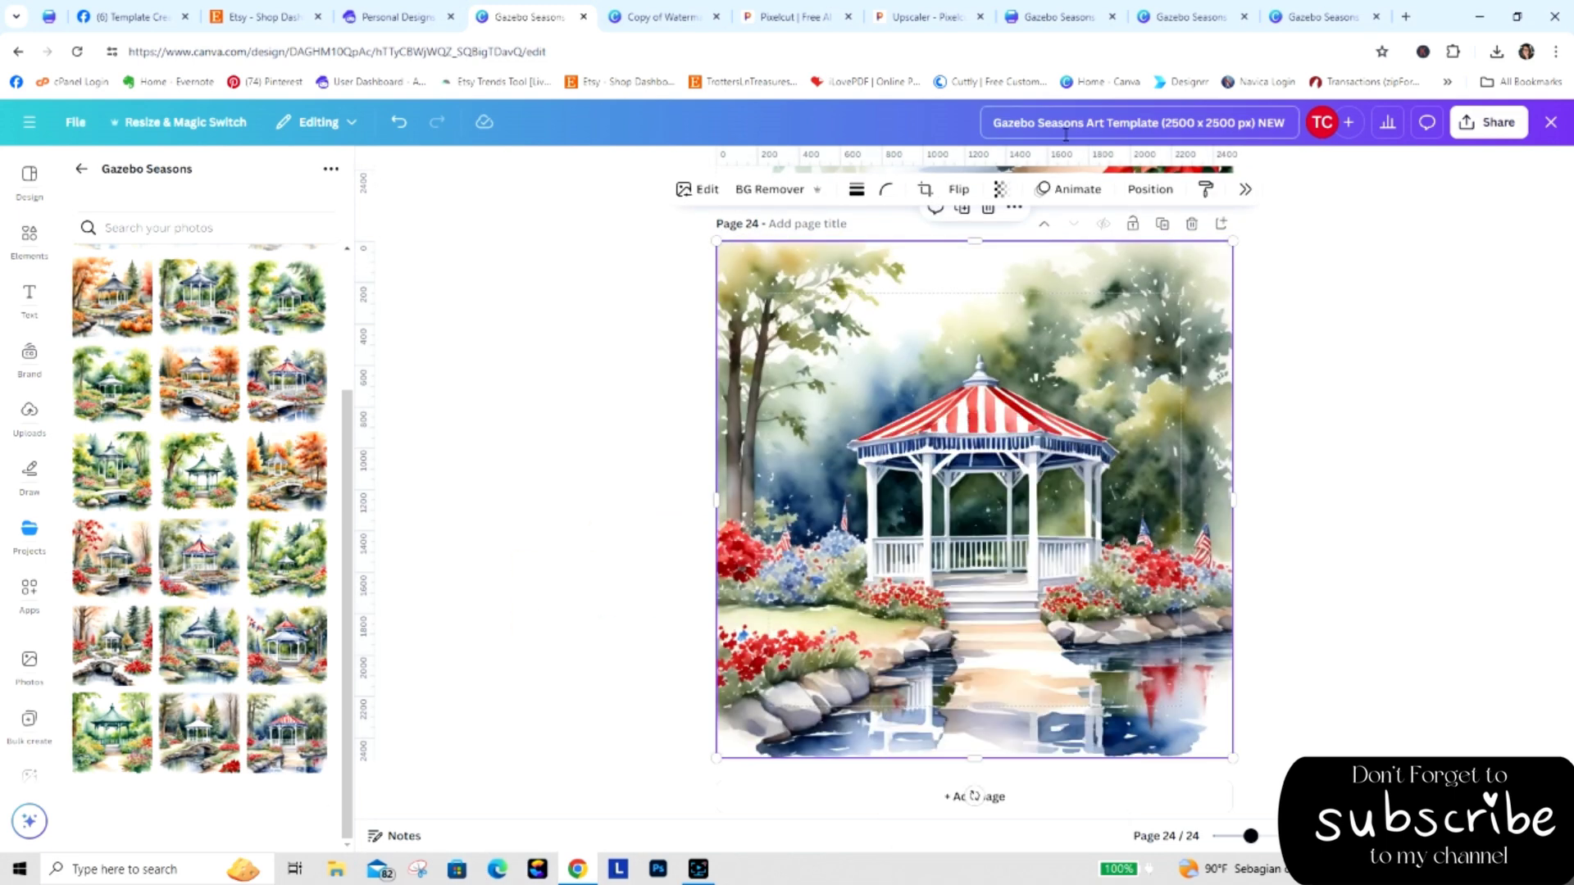
Paste the striped-roof gazebo image into the last frame of the middle row on page 4 of the thumbnails design.
{"action": "left_click", "coordinate": [660, 16]}
{"action": "right_click", "coordinate": [957, 403]}
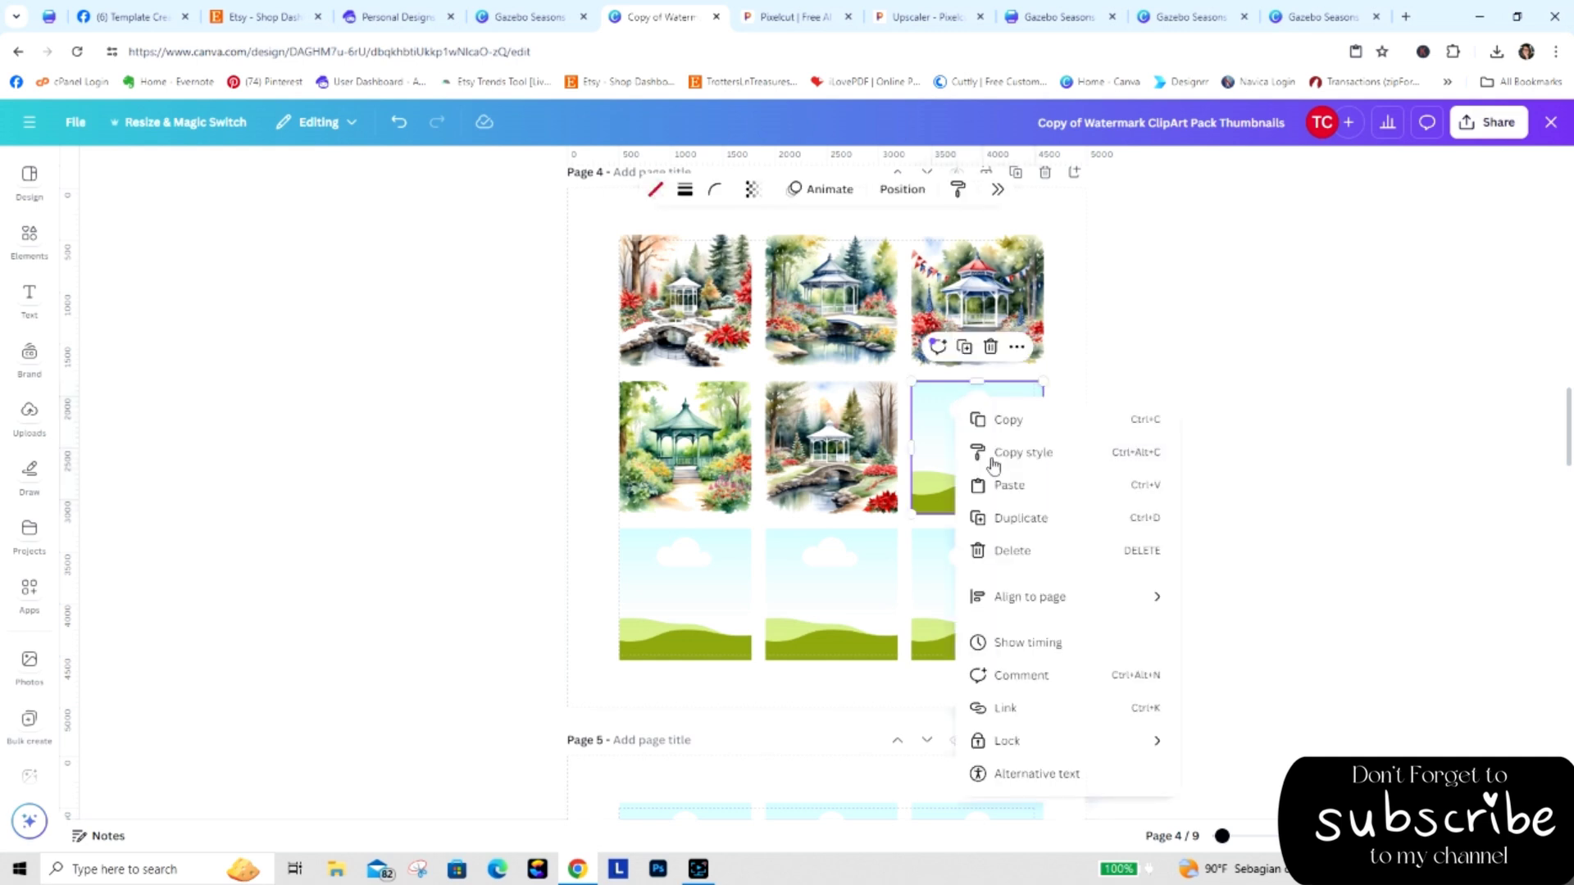
{"action": "left_click", "coordinate": [996, 487]}
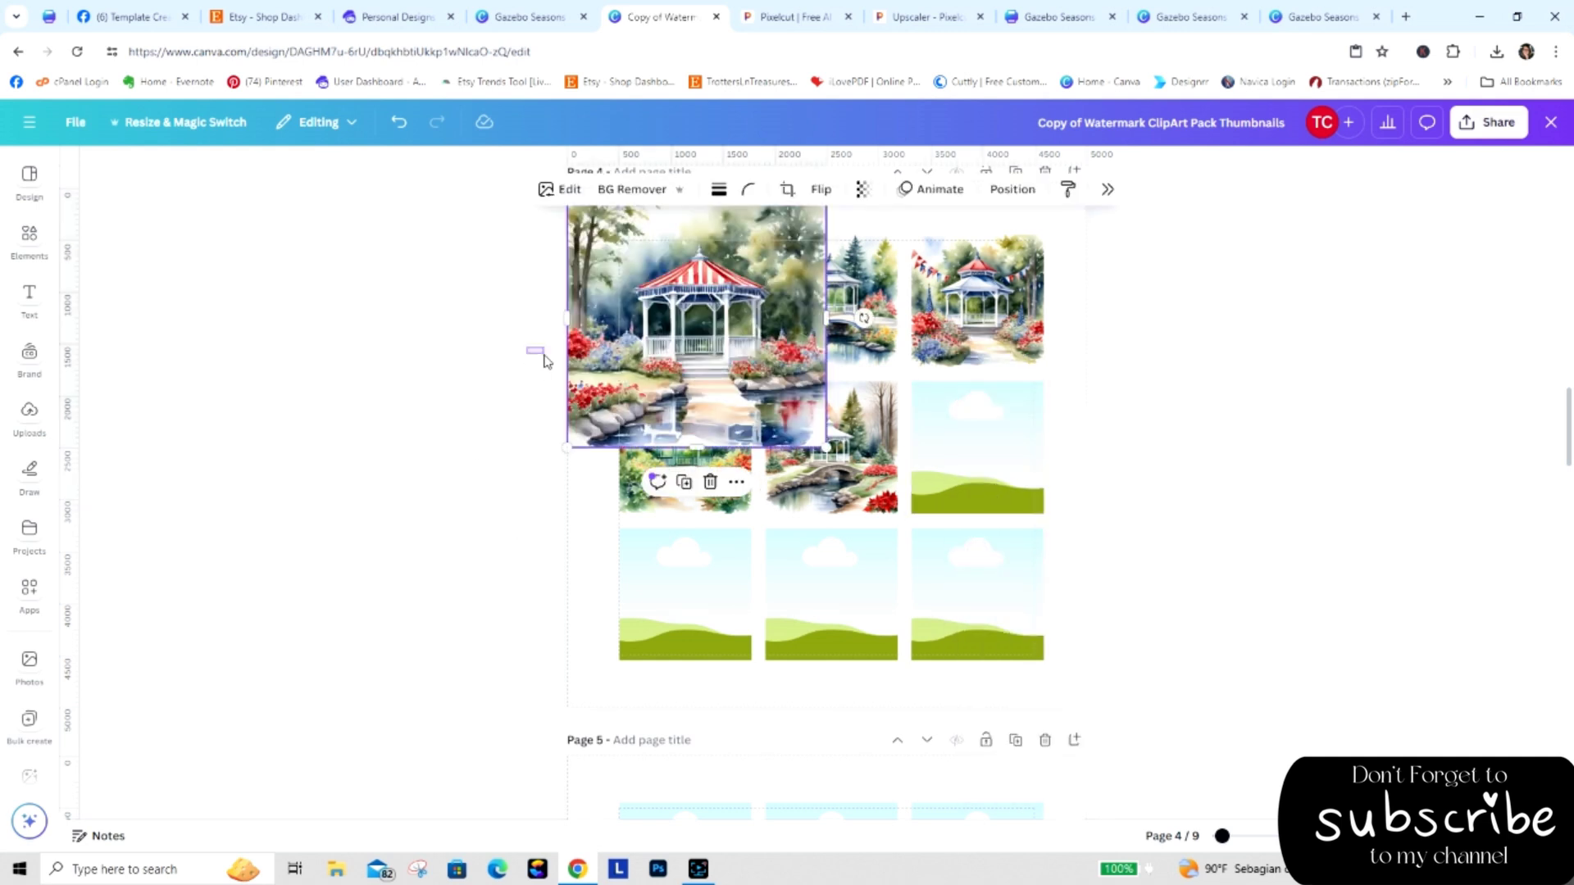
{"action": "left_click_drag", "start_coordinate": [736, 379], "coordinate": [1025, 458]}
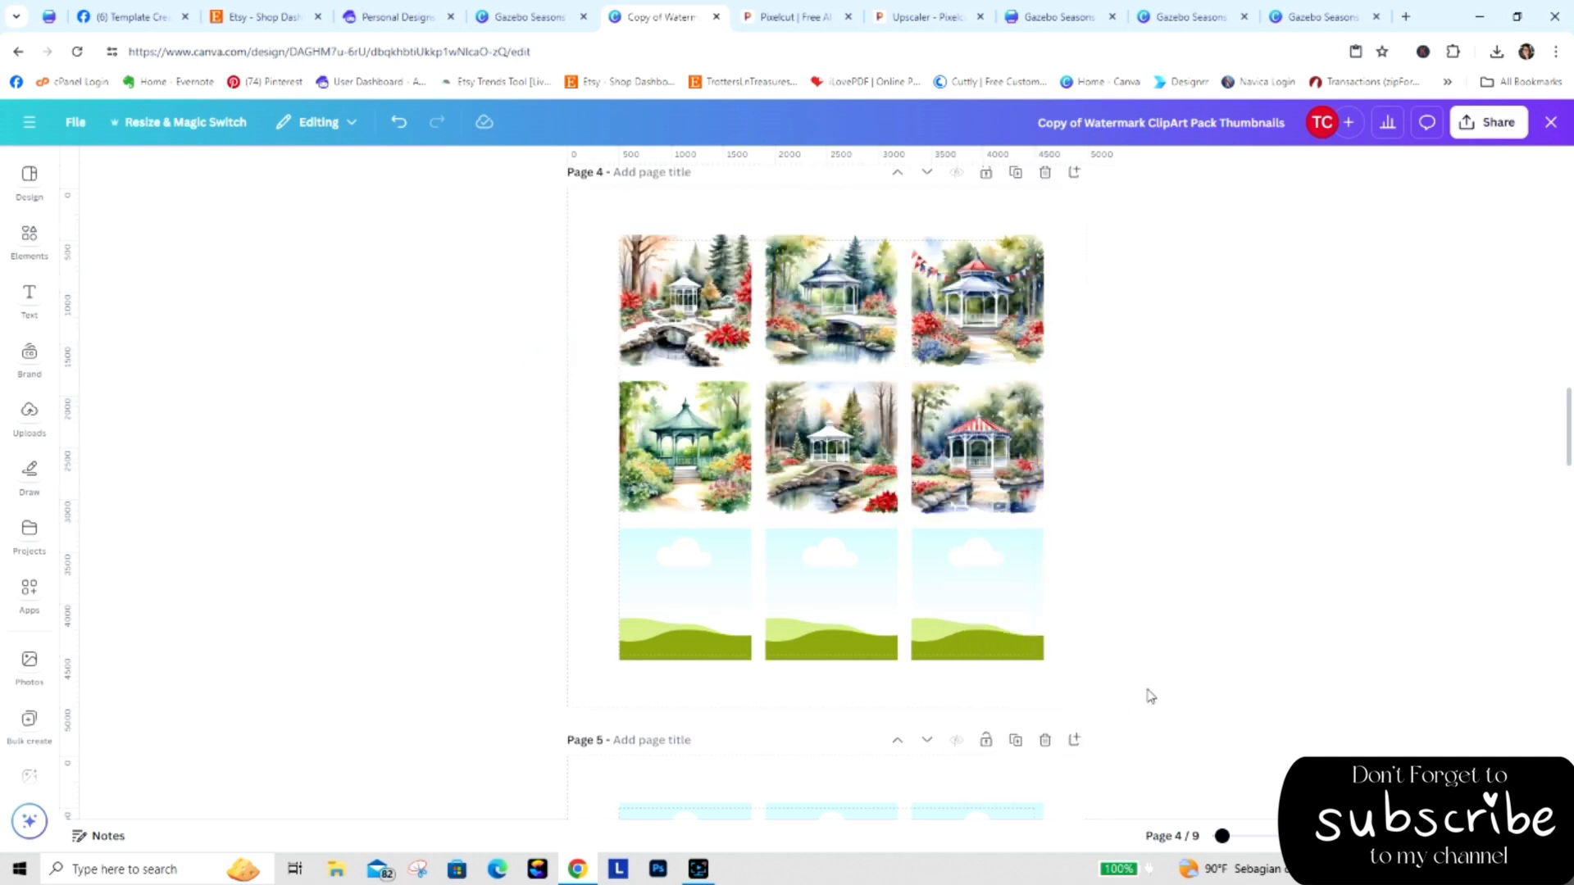
Remove the three empty frames in the bottom row of page 4.
{"action": "left_click_drag", "start_coordinate": [627, 599], "coordinate": [1127, 598]}
{"action": "left_click_drag", "start_coordinate": [886, 609], "coordinate": [1311, 631]}
{"action": "left_click_drag", "start_coordinate": [979, 614], "coordinate": [1286, 642]}
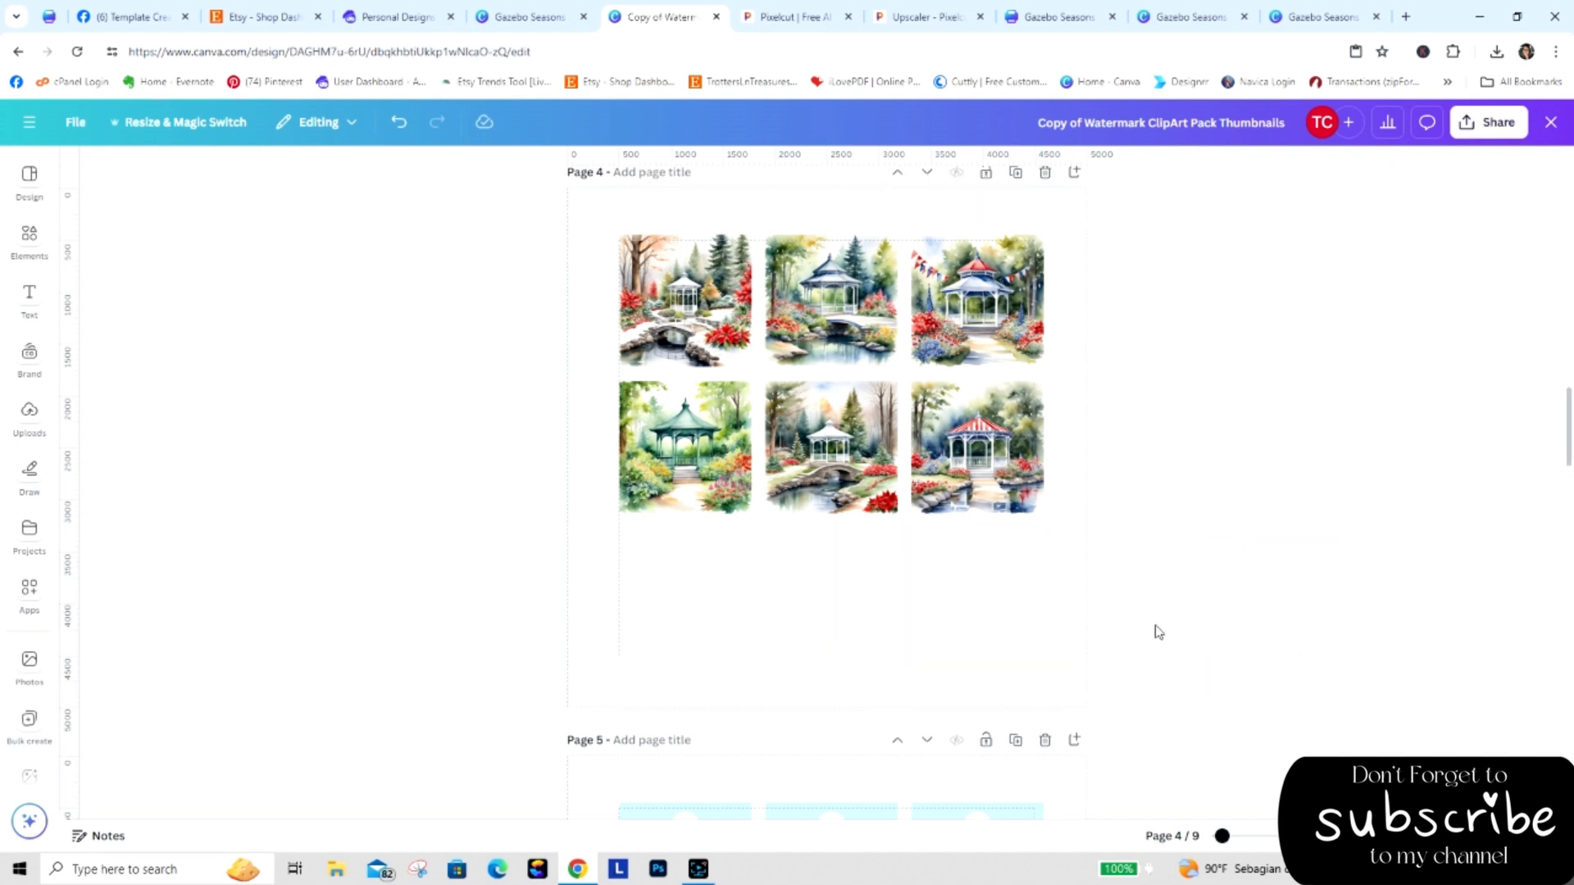
Delete the unused pages 5 to 9 of the thumbnails design and check the remaining pages.
{"action": "left_click", "coordinate": [1045, 742]}
{"action": "left_click", "coordinate": [1046, 741]}
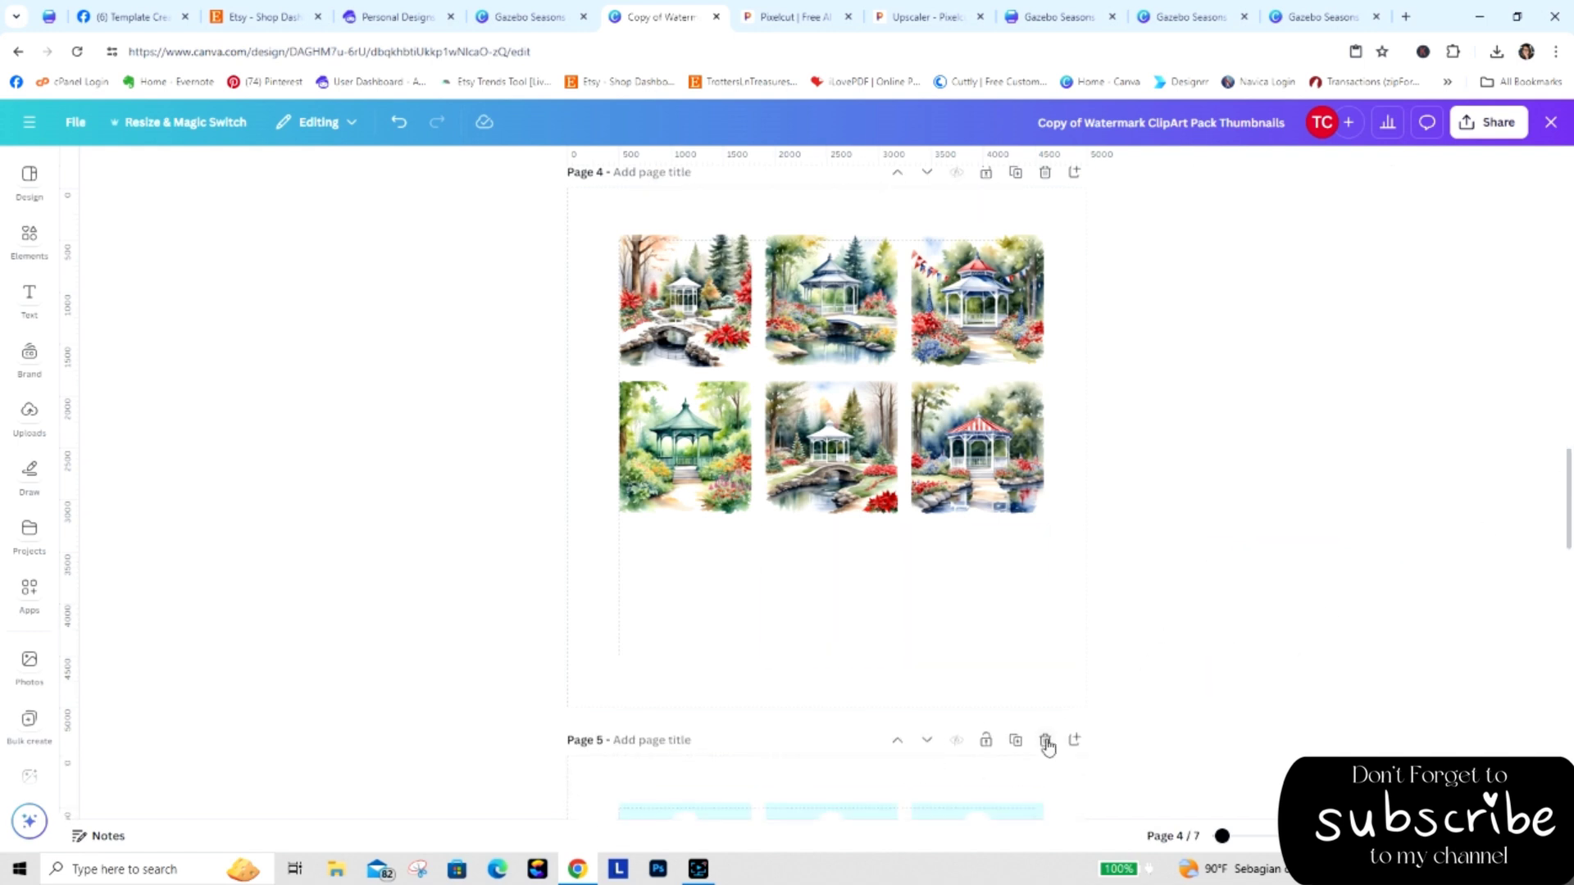
{"action": "left_click", "coordinate": [1046, 742]}
{"action": "left_click", "coordinate": [1046, 742]}
{"action": "left_click", "coordinate": [1046, 742]}
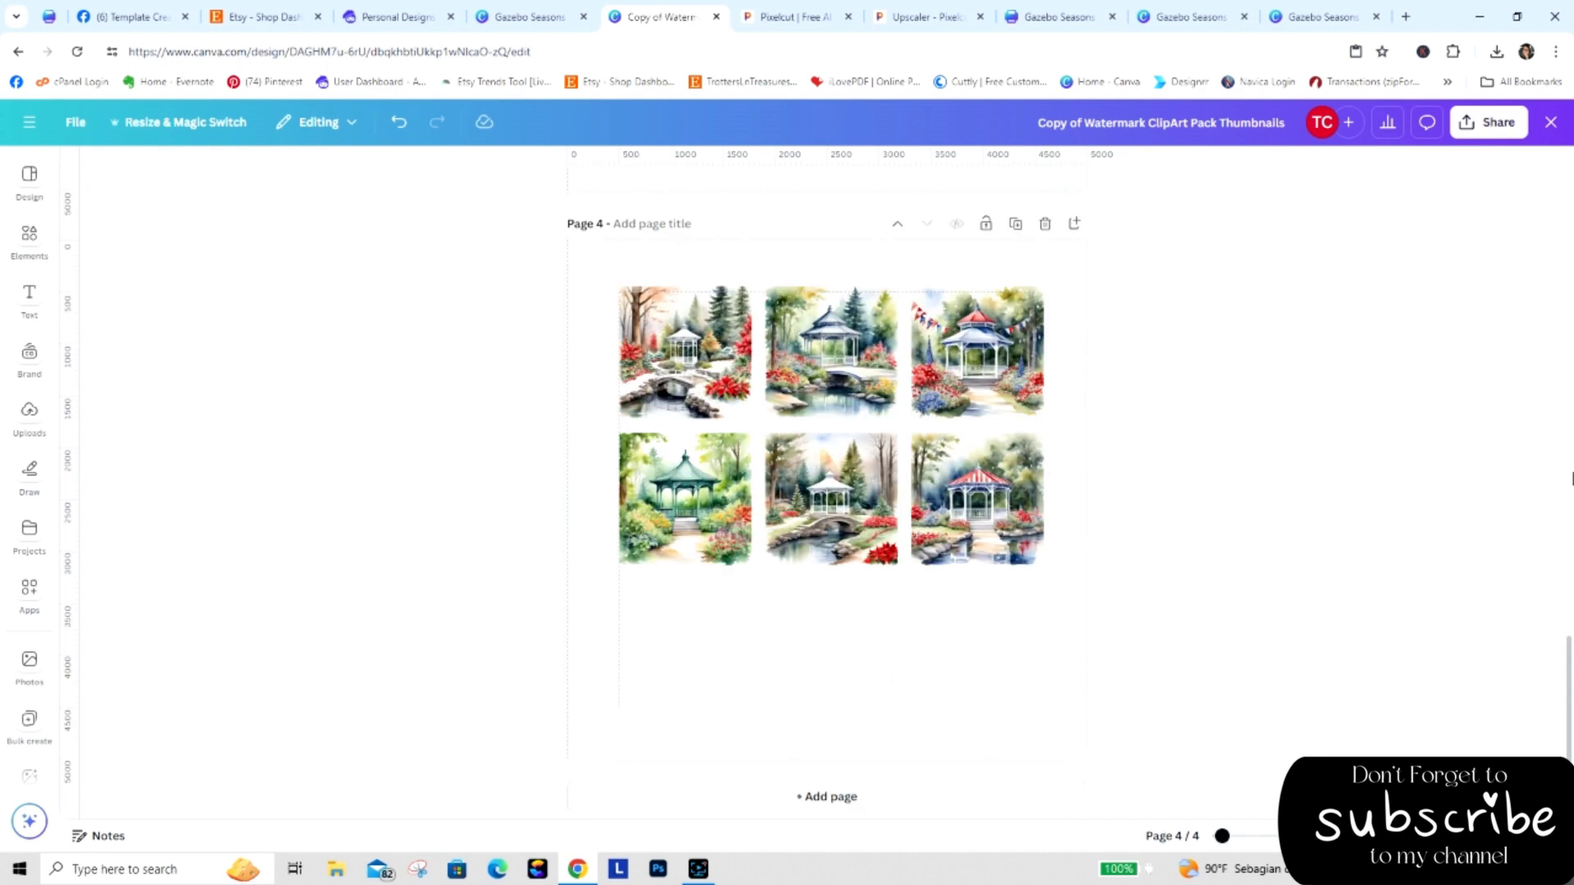
{"action": "scroll", "coordinate": [1570, 478], "scroll_direction": "up", "scroll_amount": 15}
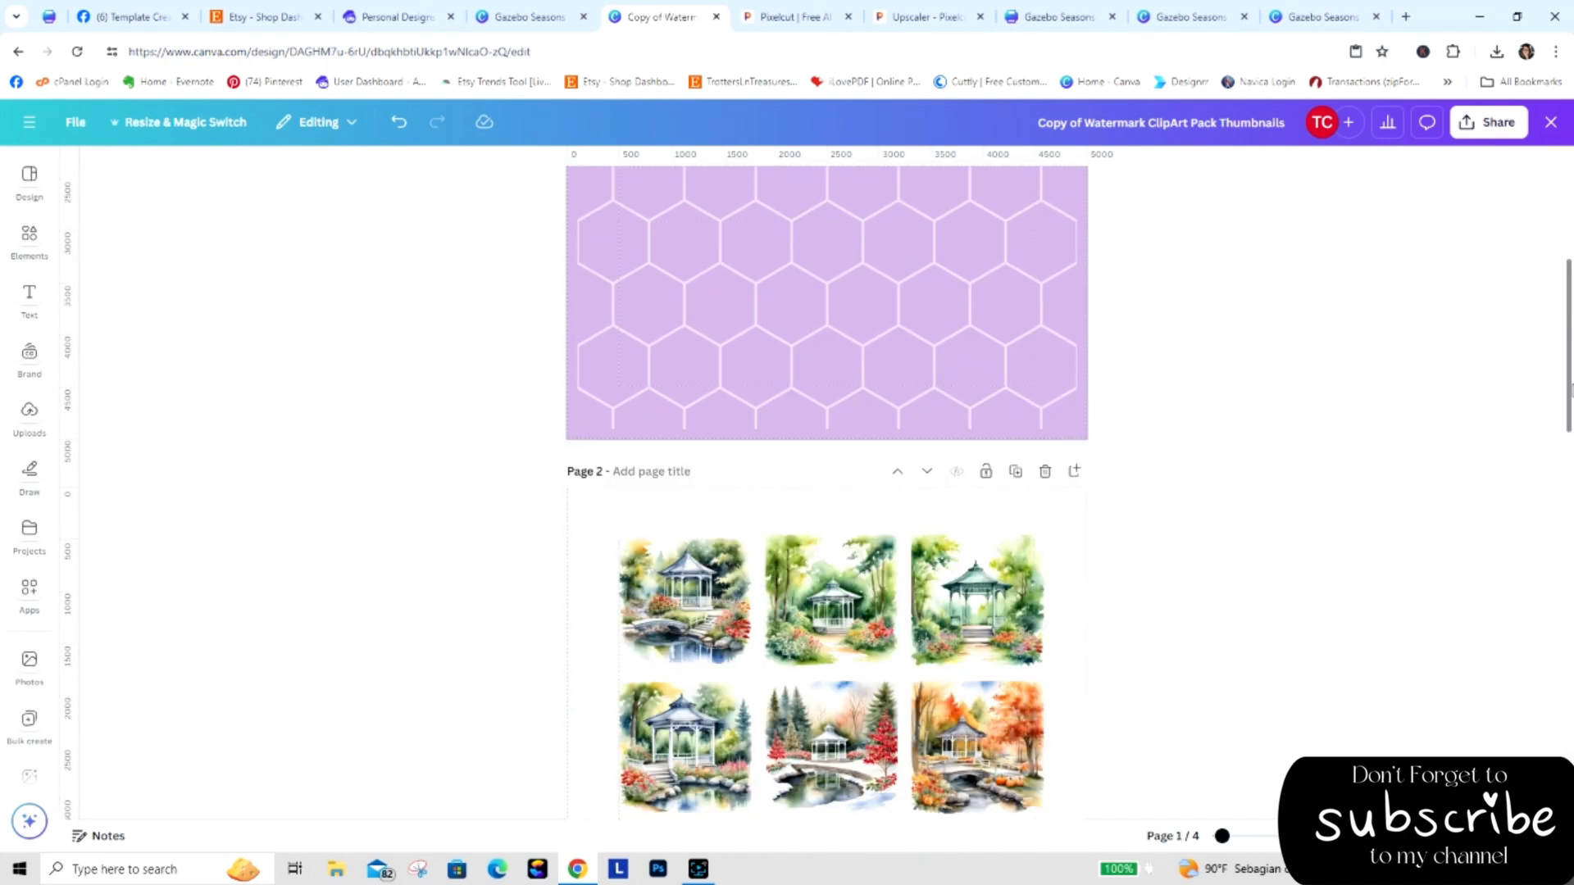
{"action": "scroll", "coordinate": [1570, 479], "scroll_direction": "down", "scroll_amount": 15}
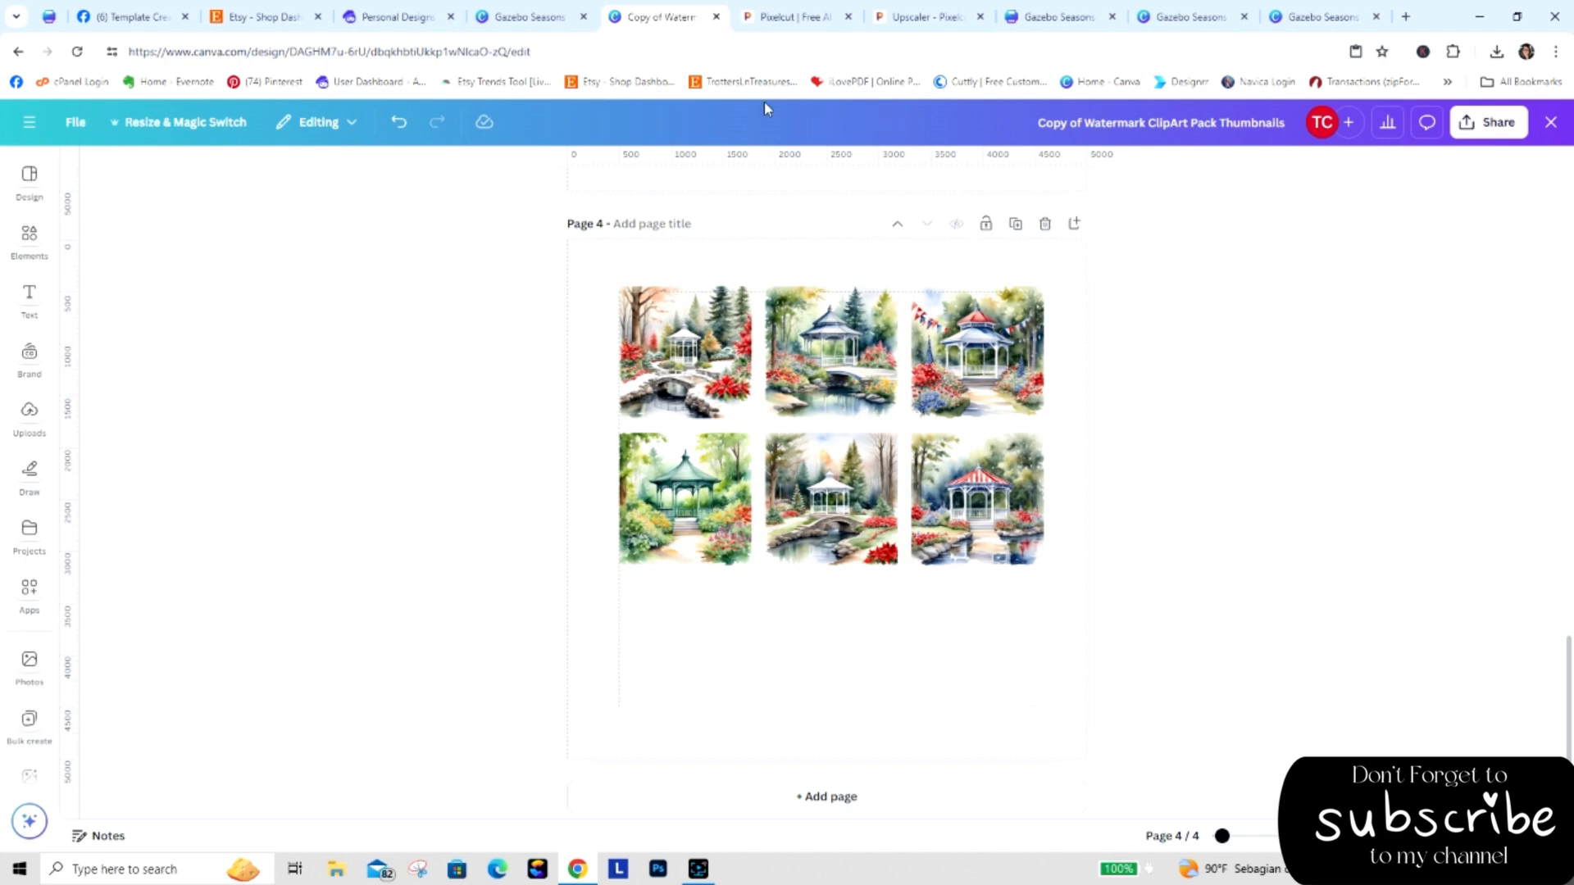
Copy the round Trotters Lane Treasures logo from page 1 of the Gazebo Seasons template.
{"action": "left_click", "coordinate": [533, 16]}
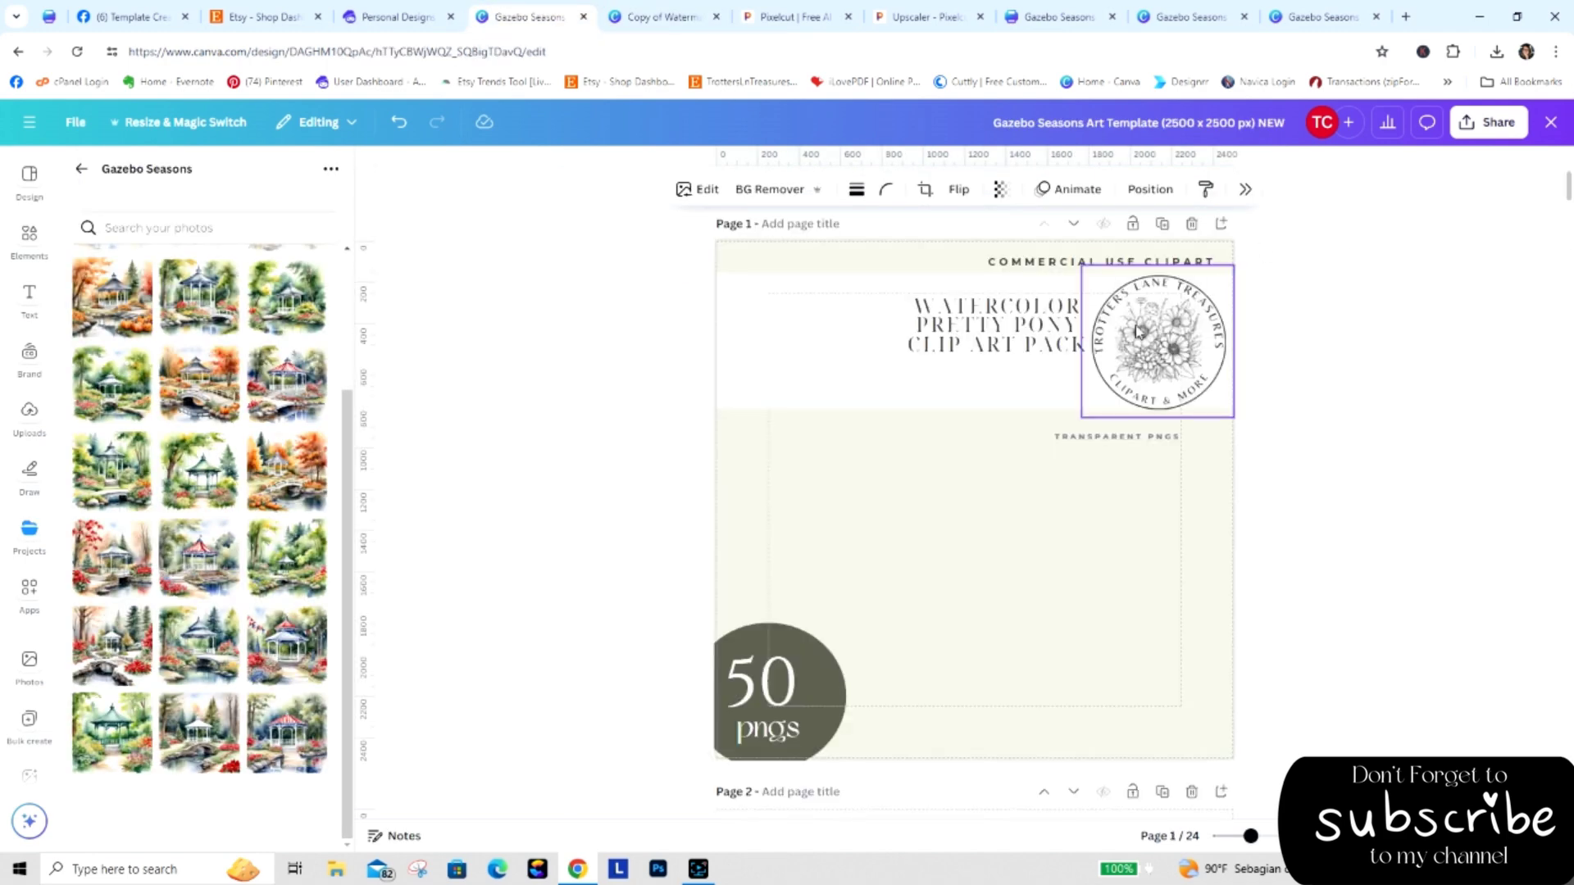
{"action": "right_click", "coordinate": [1138, 328]}
{"action": "left_click", "coordinate": [1159, 349]}
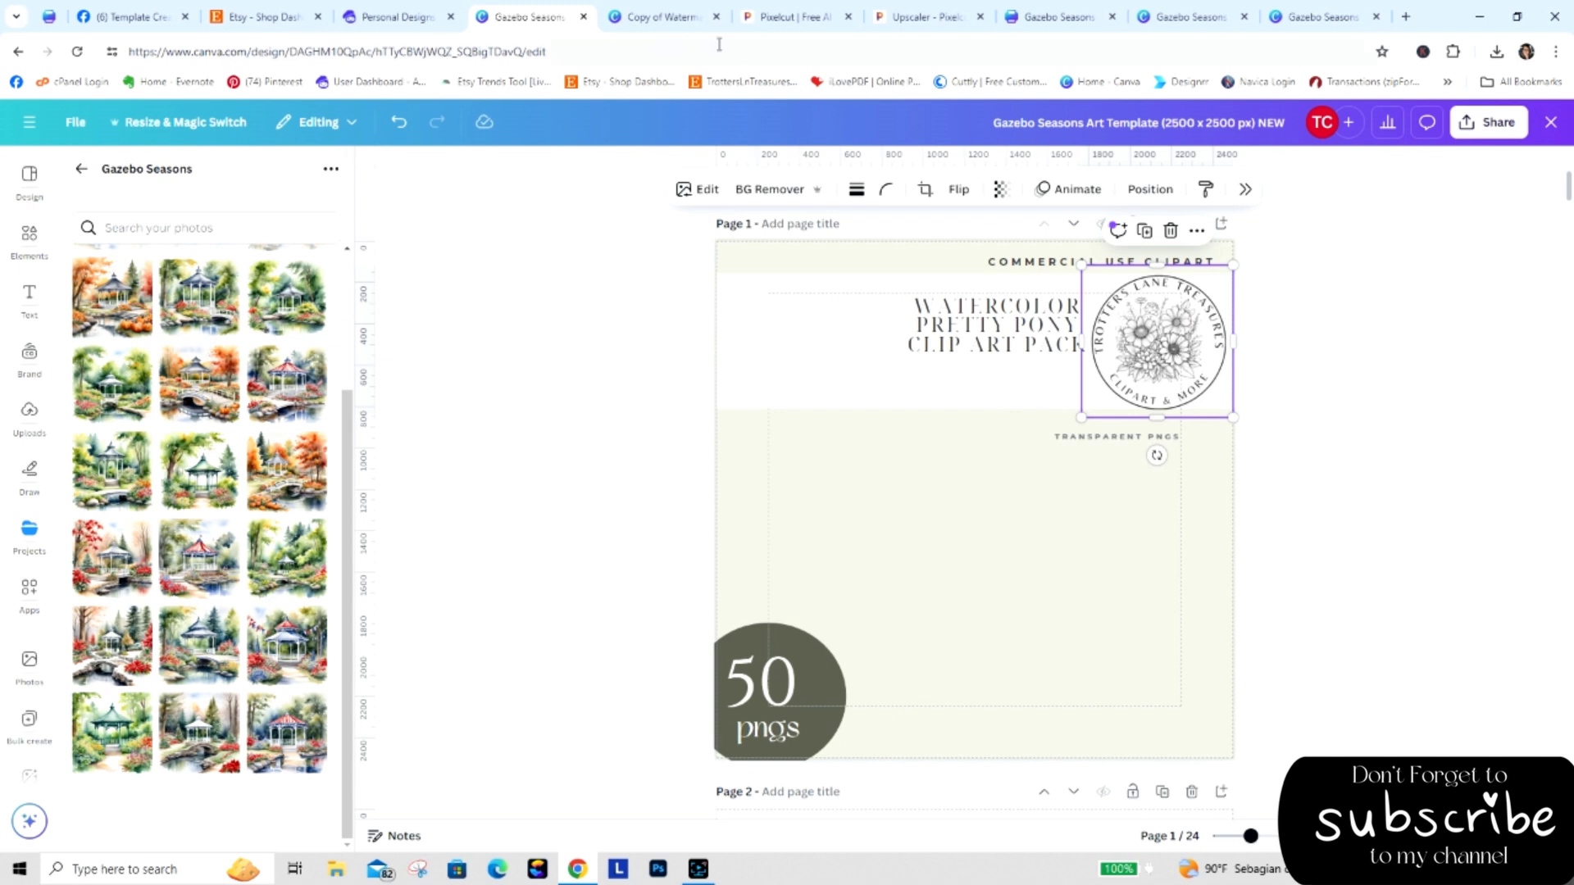
Paste the shop logo onto page 4 of the thumbnails design and fit it centred below the two rows of gazebo images.
{"action": "left_click", "coordinate": [661, 17]}
{"action": "right_click", "coordinate": [876, 634]}
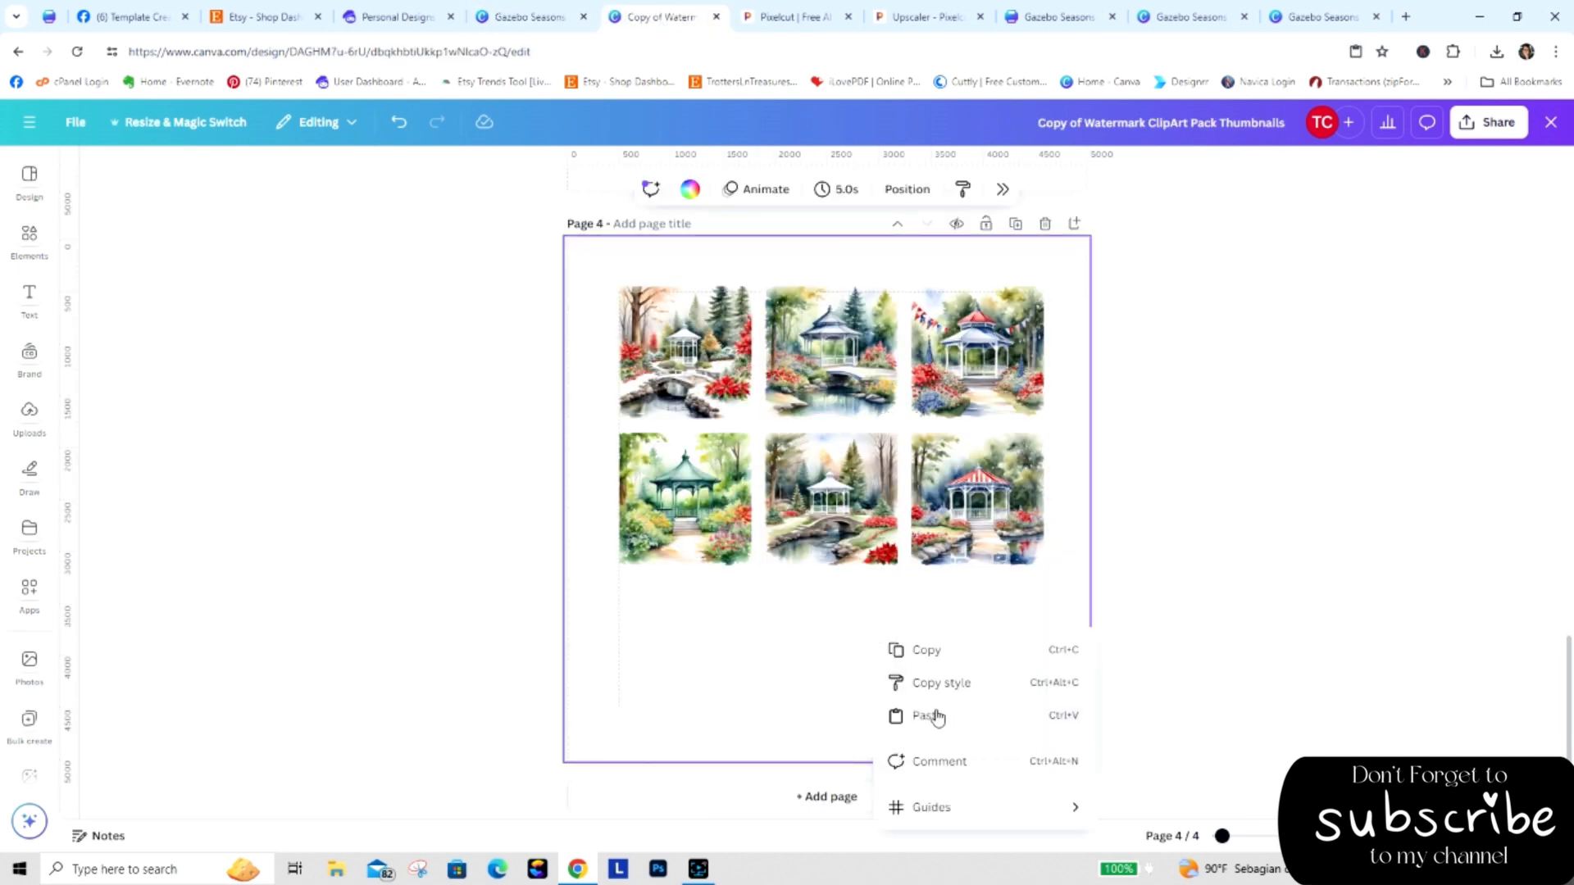
{"action": "left_click", "coordinate": [924, 715]}
{"action": "left_click", "coordinate": [811, 490]}
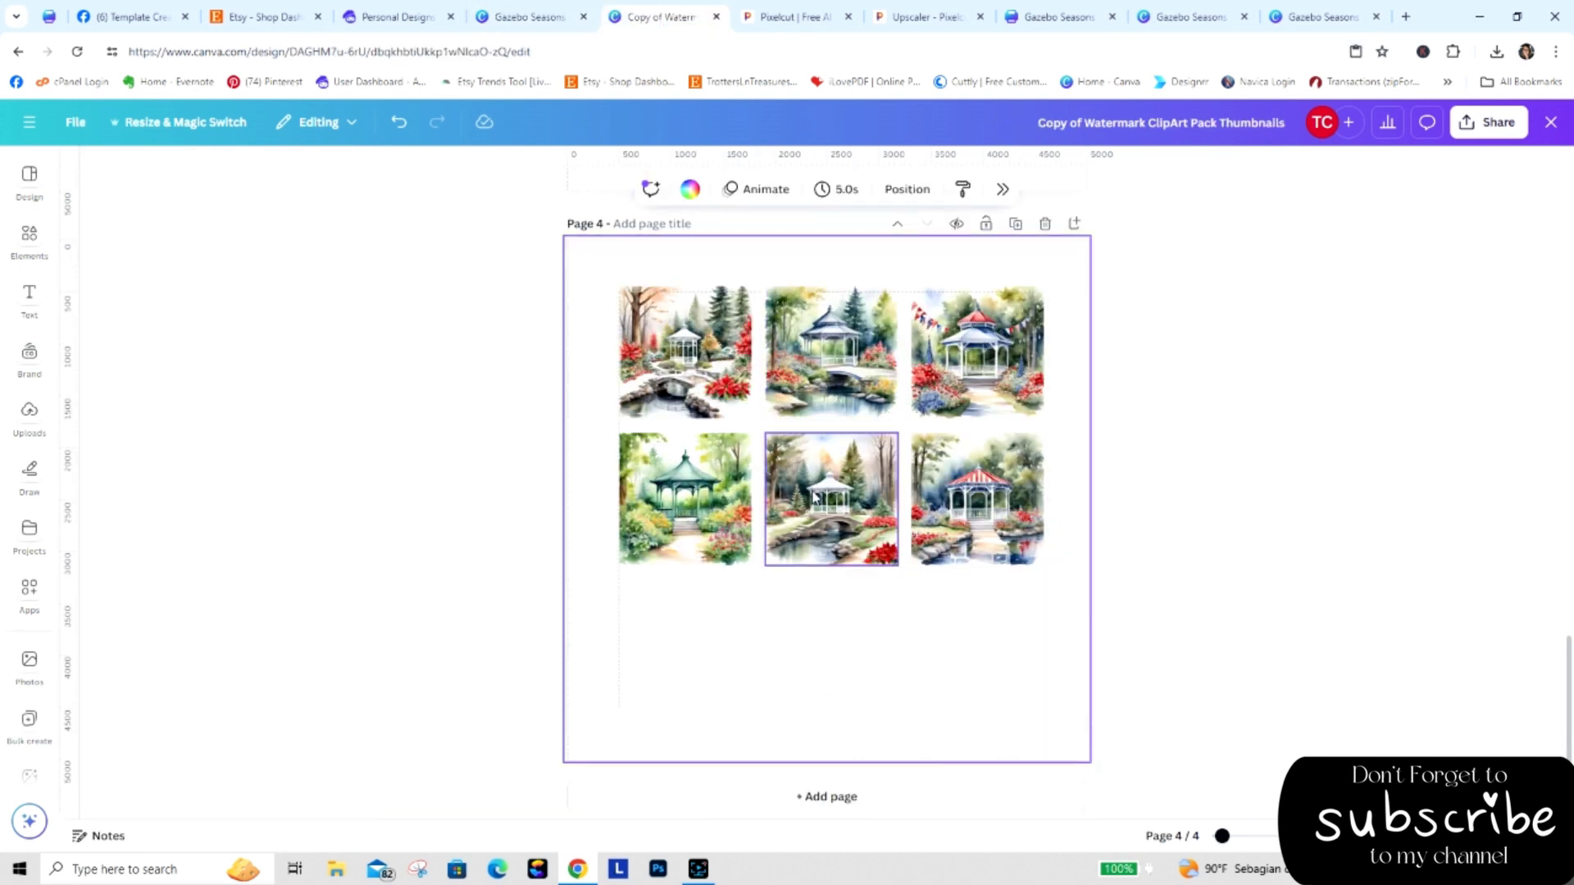
{"action": "left_click", "coordinate": [834, 608]}
{"action": "key", "text": "ctrl+v"}
{"action": "left_click_drag", "start_coordinate": [785, 284], "coordinate": [757, 572]}
{"action": "left_click_drag", "start_coordinate": [866, 681], "coordinate": [903, 719]}
{"action": "left_click", "coordinate": [1179, 734]}
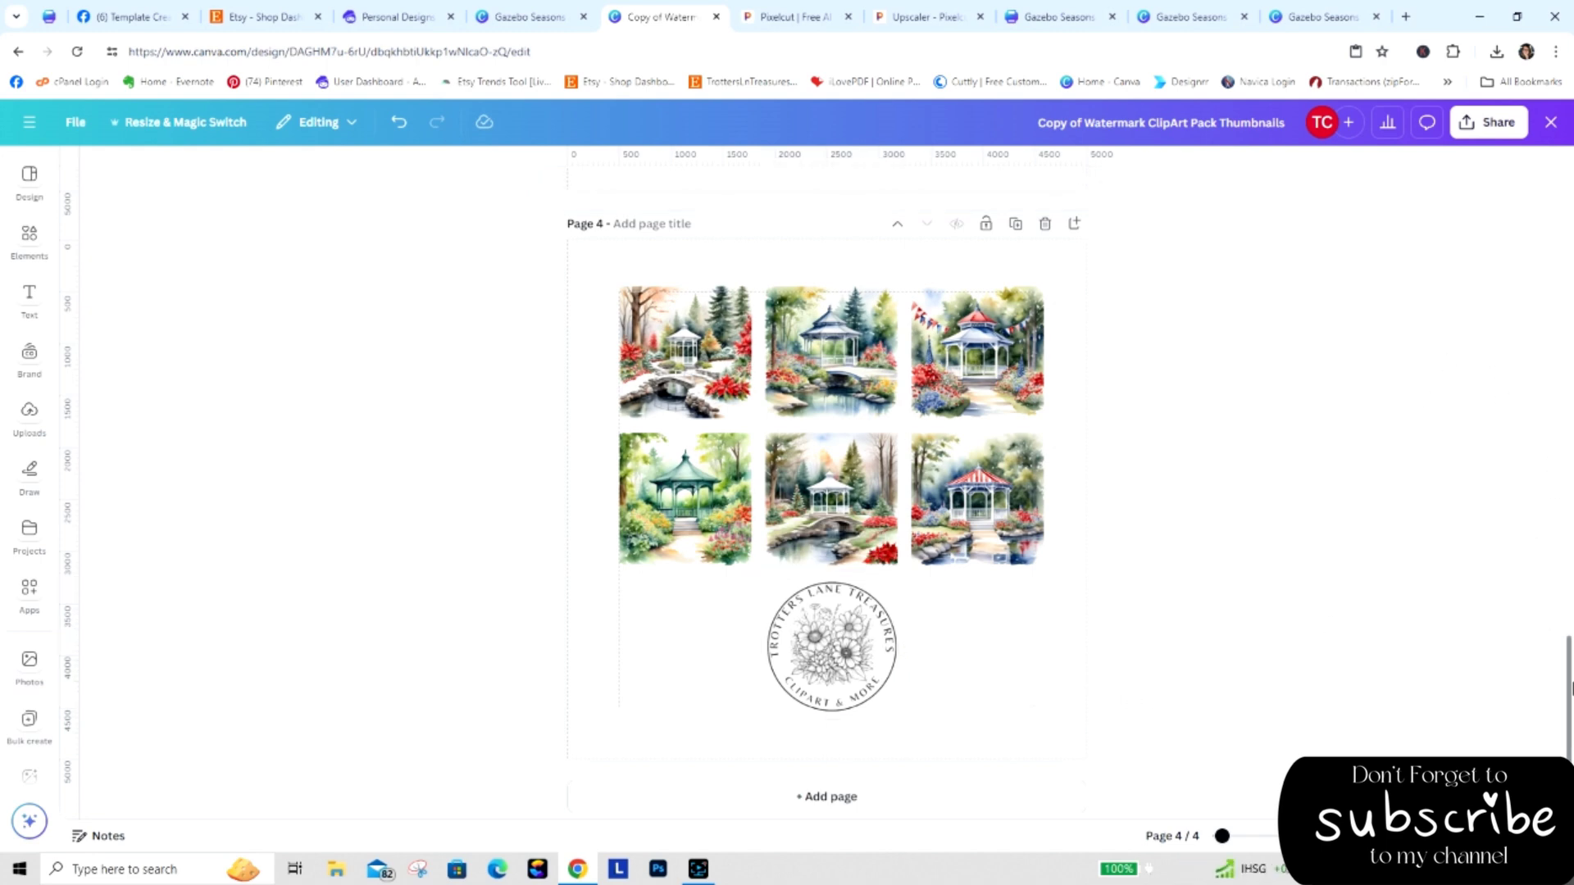
Download only pages 2–4 of the thumbnails design as PNG at size 0.5 (2,500 × 2,500 px).
{"action": "left_click_drag", "start_coordinate": [1569, 673], "coordinate": [1569, 211]}
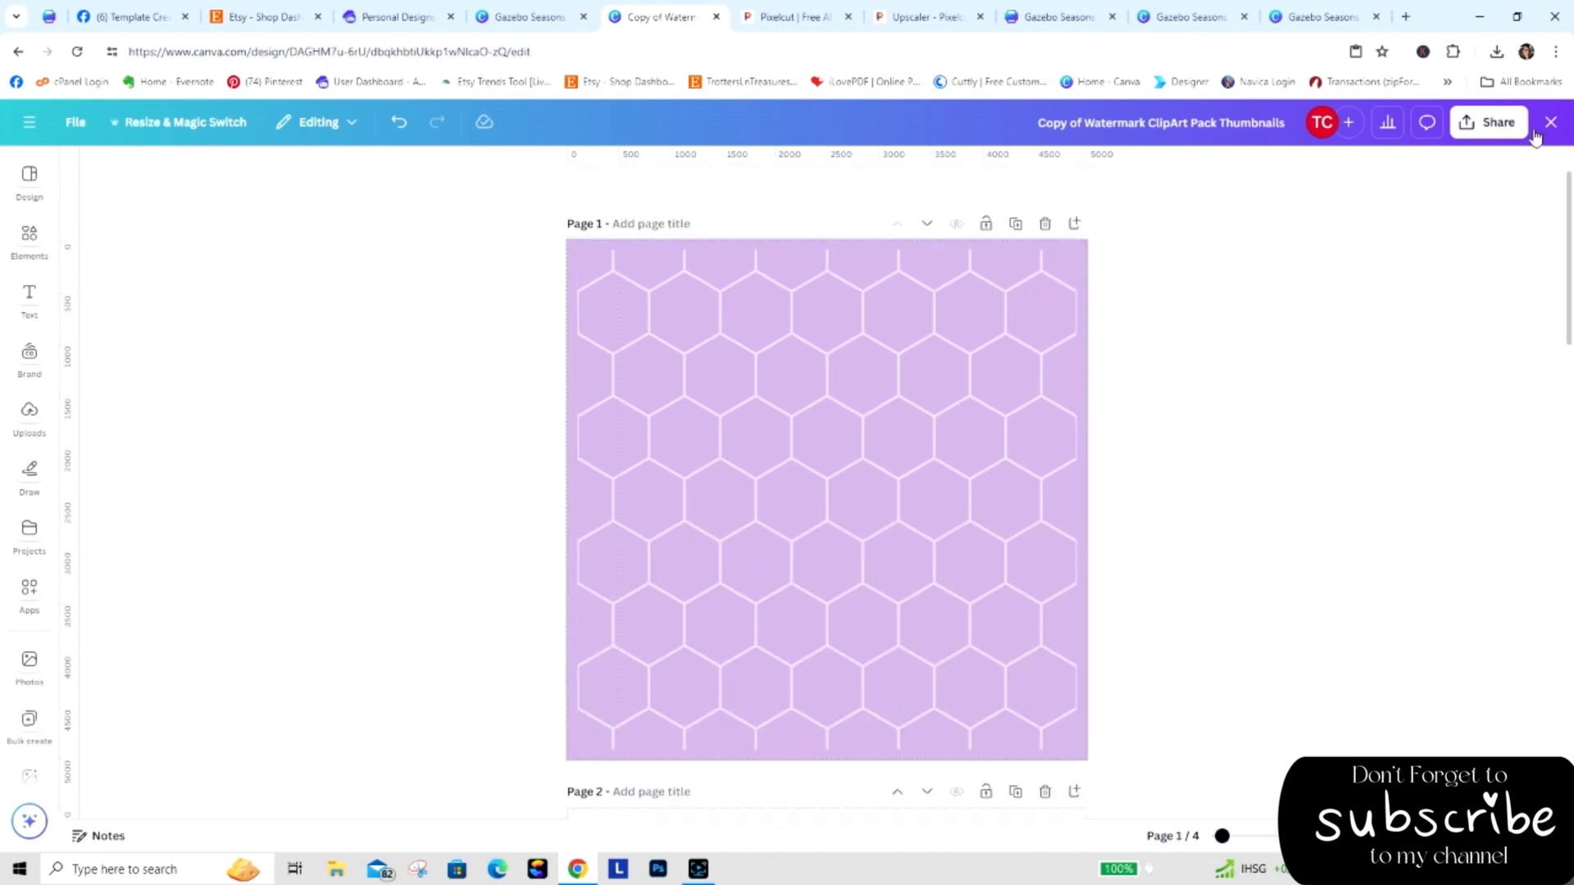
{"action": "left_click", "coordinate": [1494, 115]}
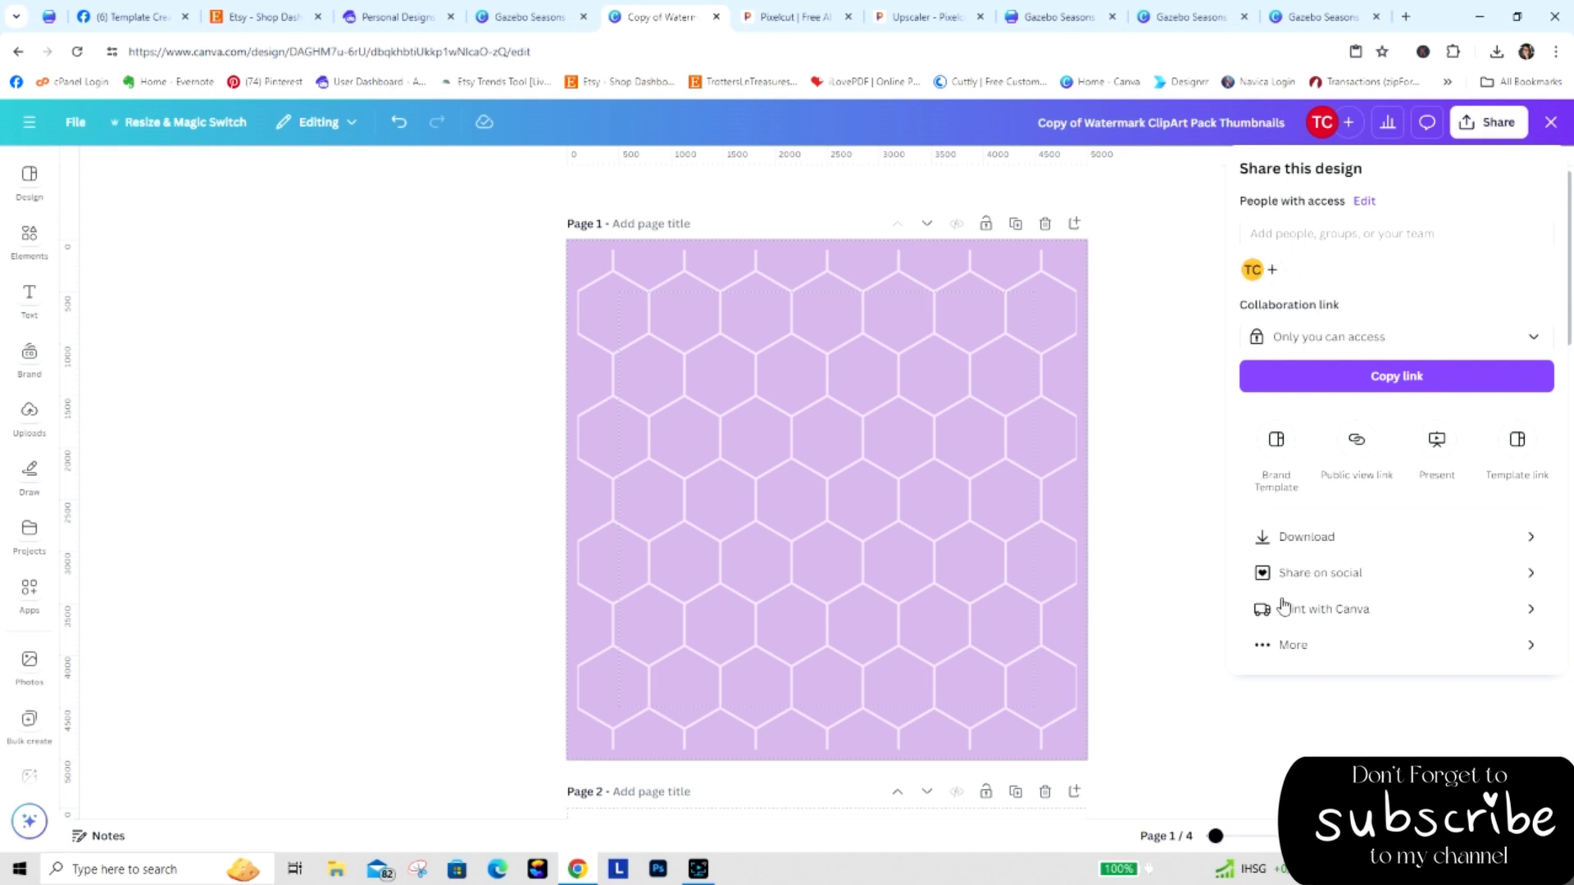
{"action": "left_click", "coordinate": [1306, 537]}
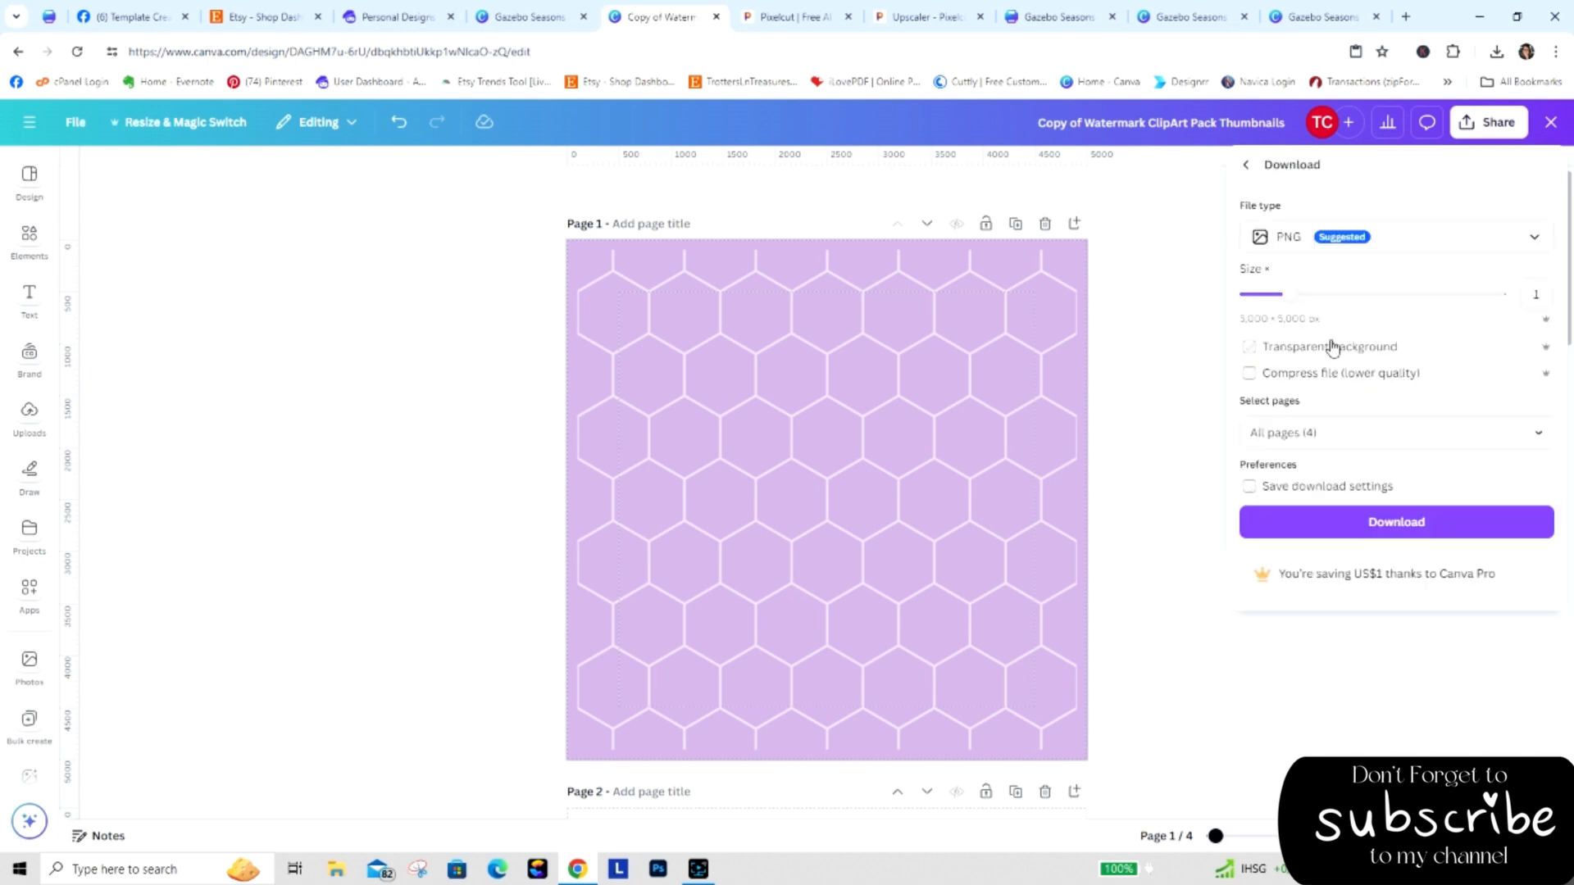
{"action": "left_click", "coordinate": [1243, 297]}
{"action": "left_click", "coordinate": [1311, 432]}
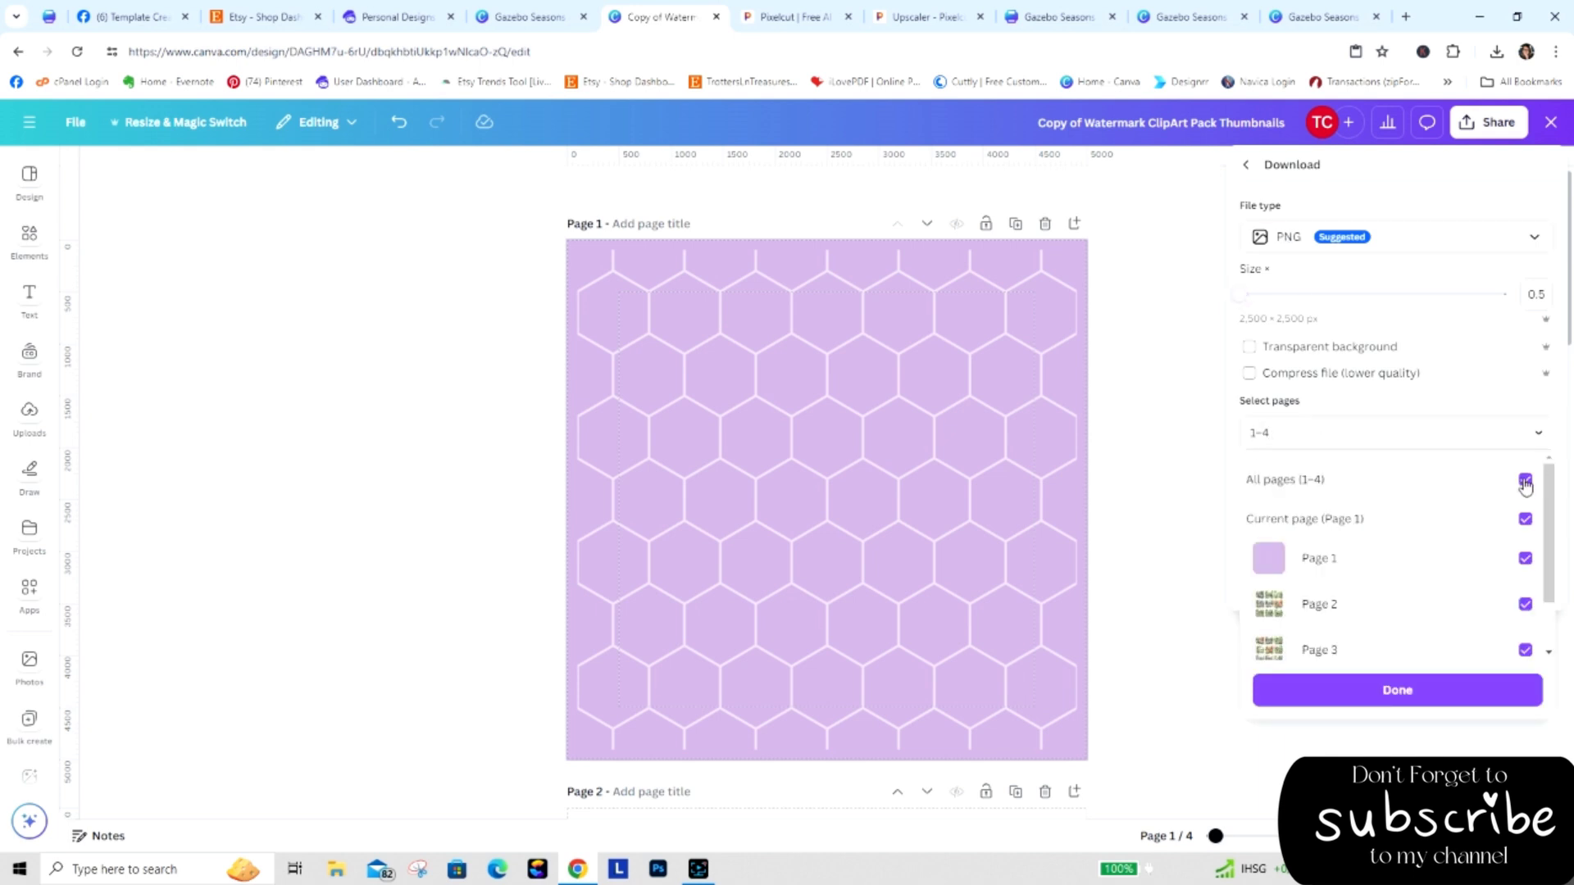
{"action": "left_click", "coordinate": [1524, 482]}
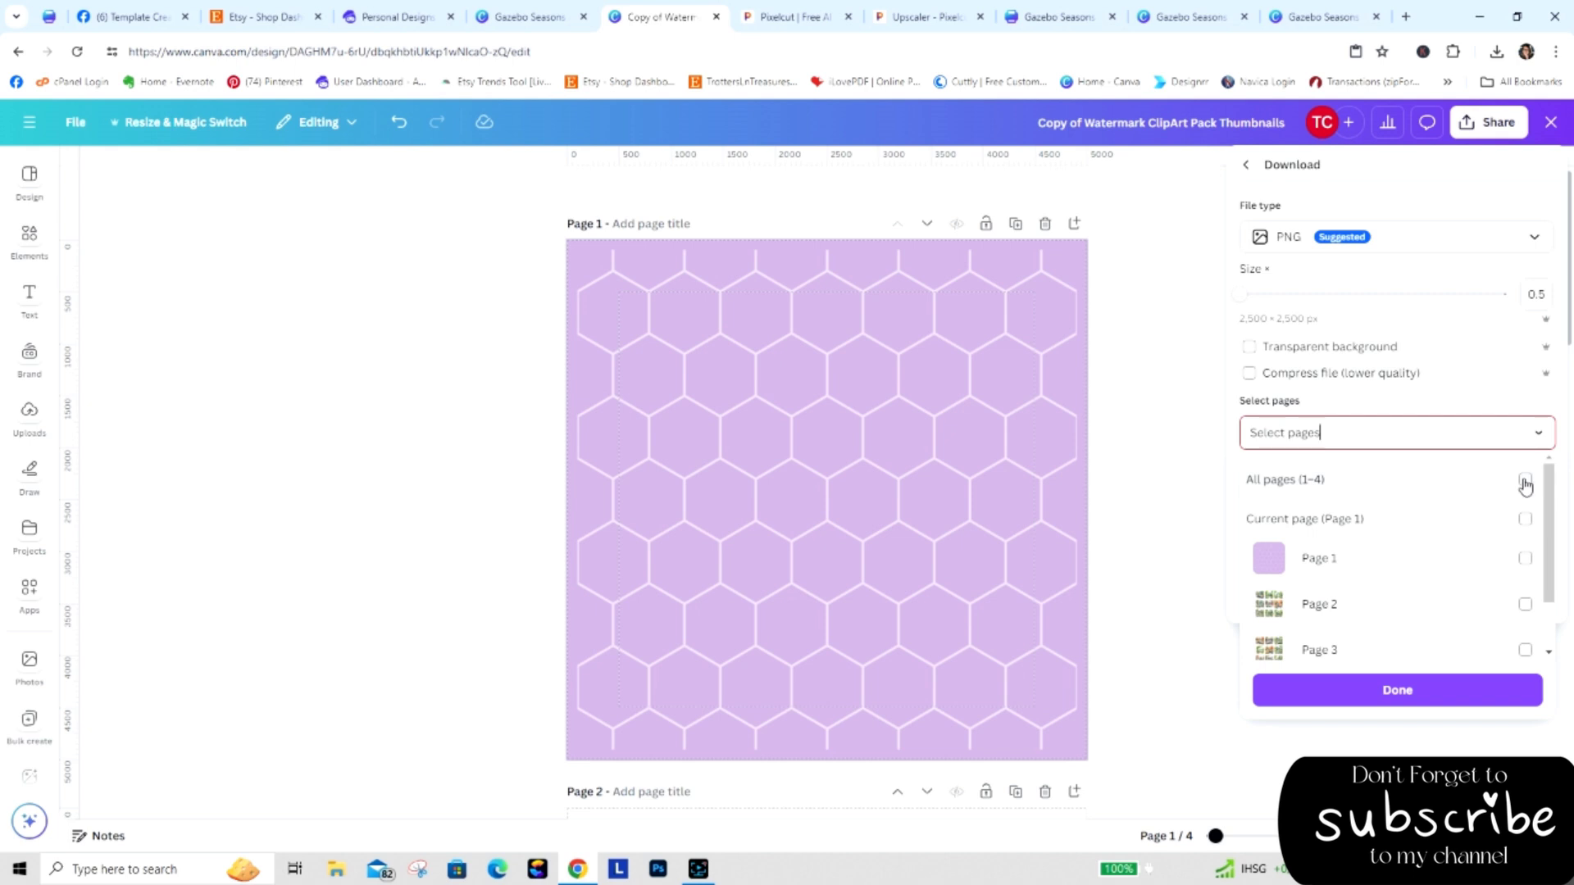
{"action": "left_click", "coordinate": [1524, 481]}
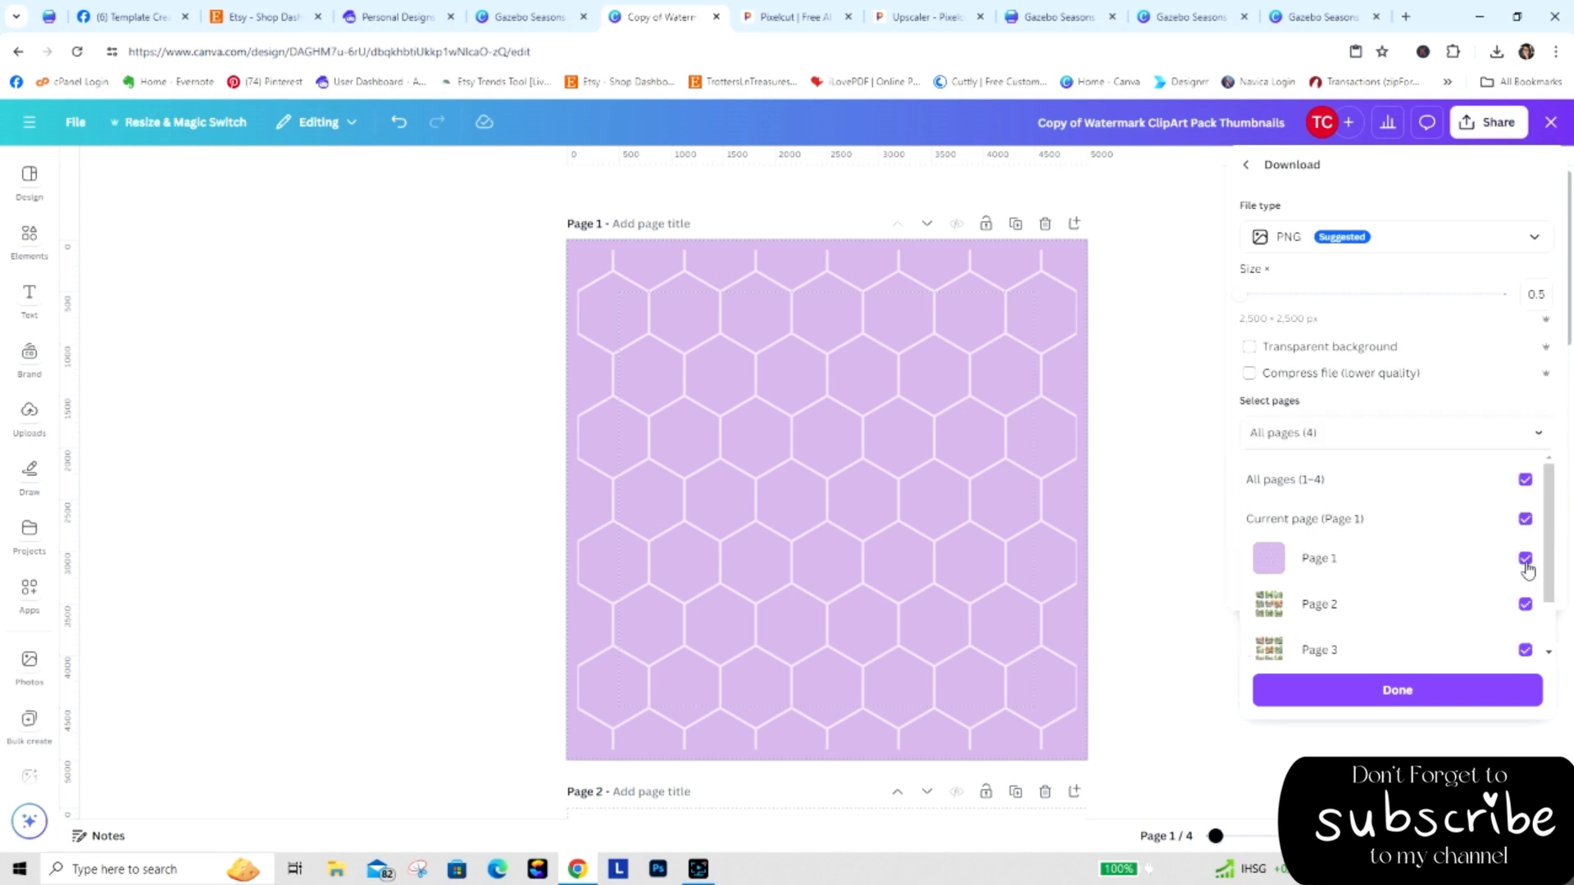
{"action": "left_click", "coordinate": [1525, 559]}
{"action": "left_click", "coordinate": [1486, 689]}
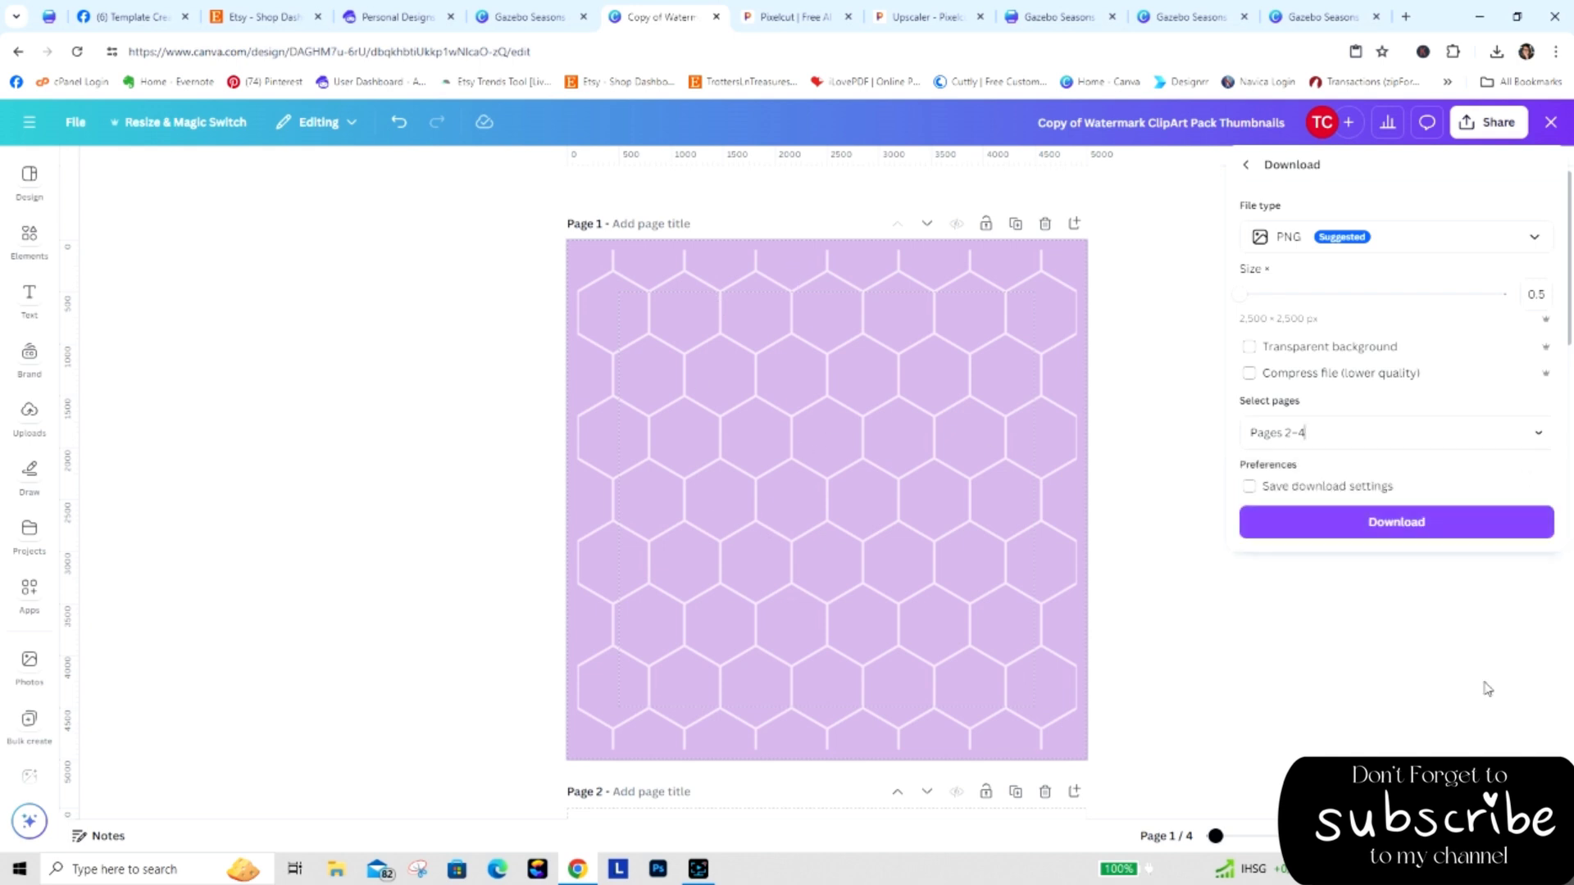
{"action": "left_click", "coordinate": [1394, 521]}
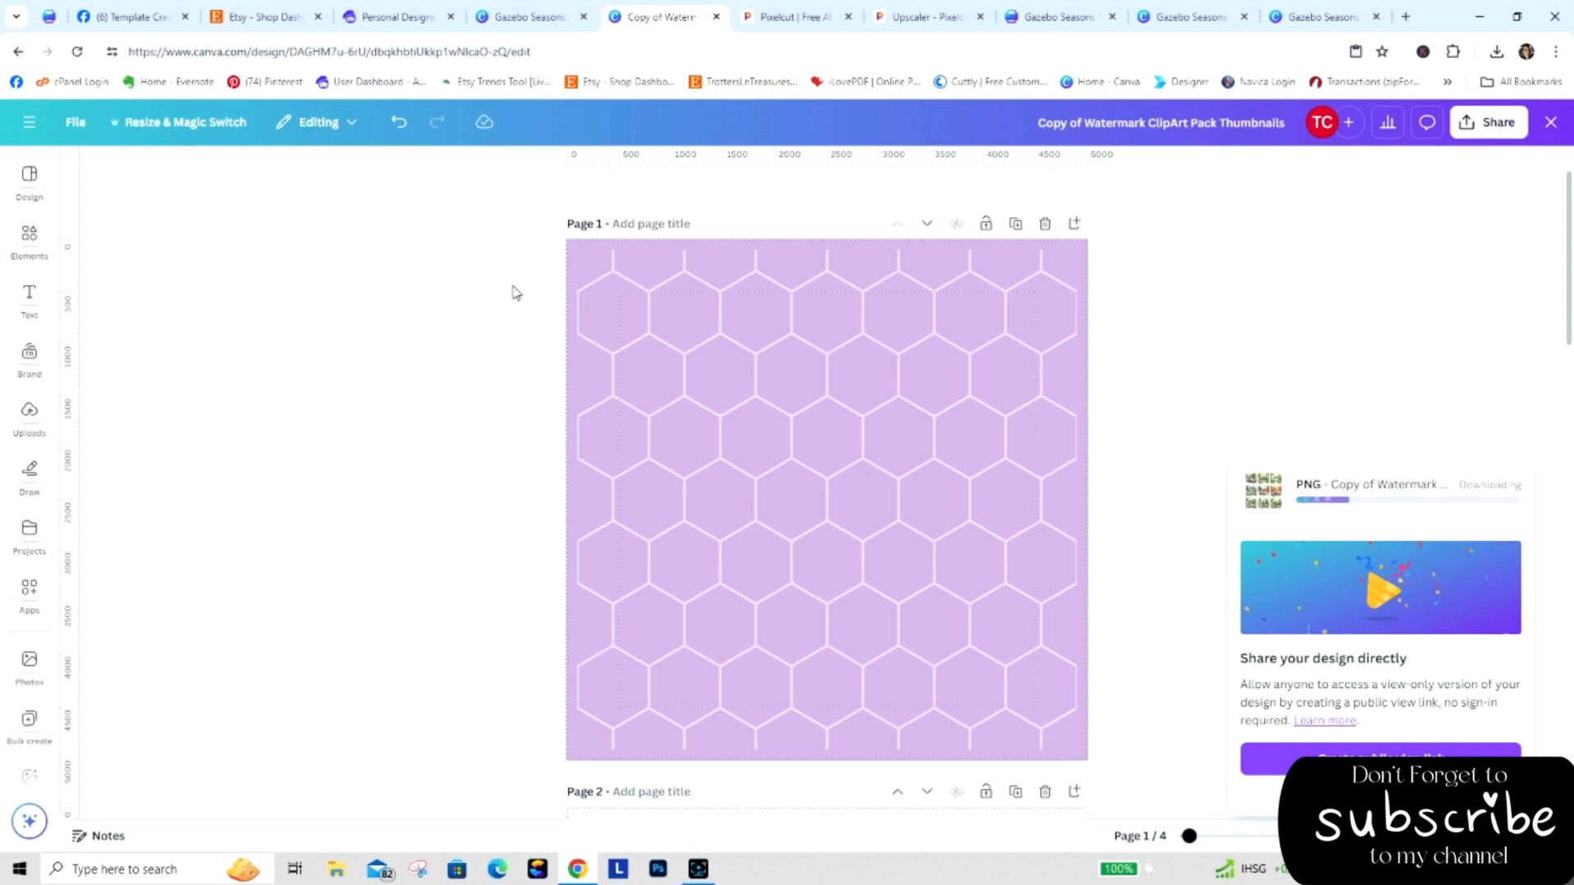
Close the two Pixelcut browser tabs.
{"action": "left_click", "coordinate": [826, 17]}
{"action": "left_click", "coordinate": [848, 17]}
{"action": "left_click", "coordinate": [848, 17]}
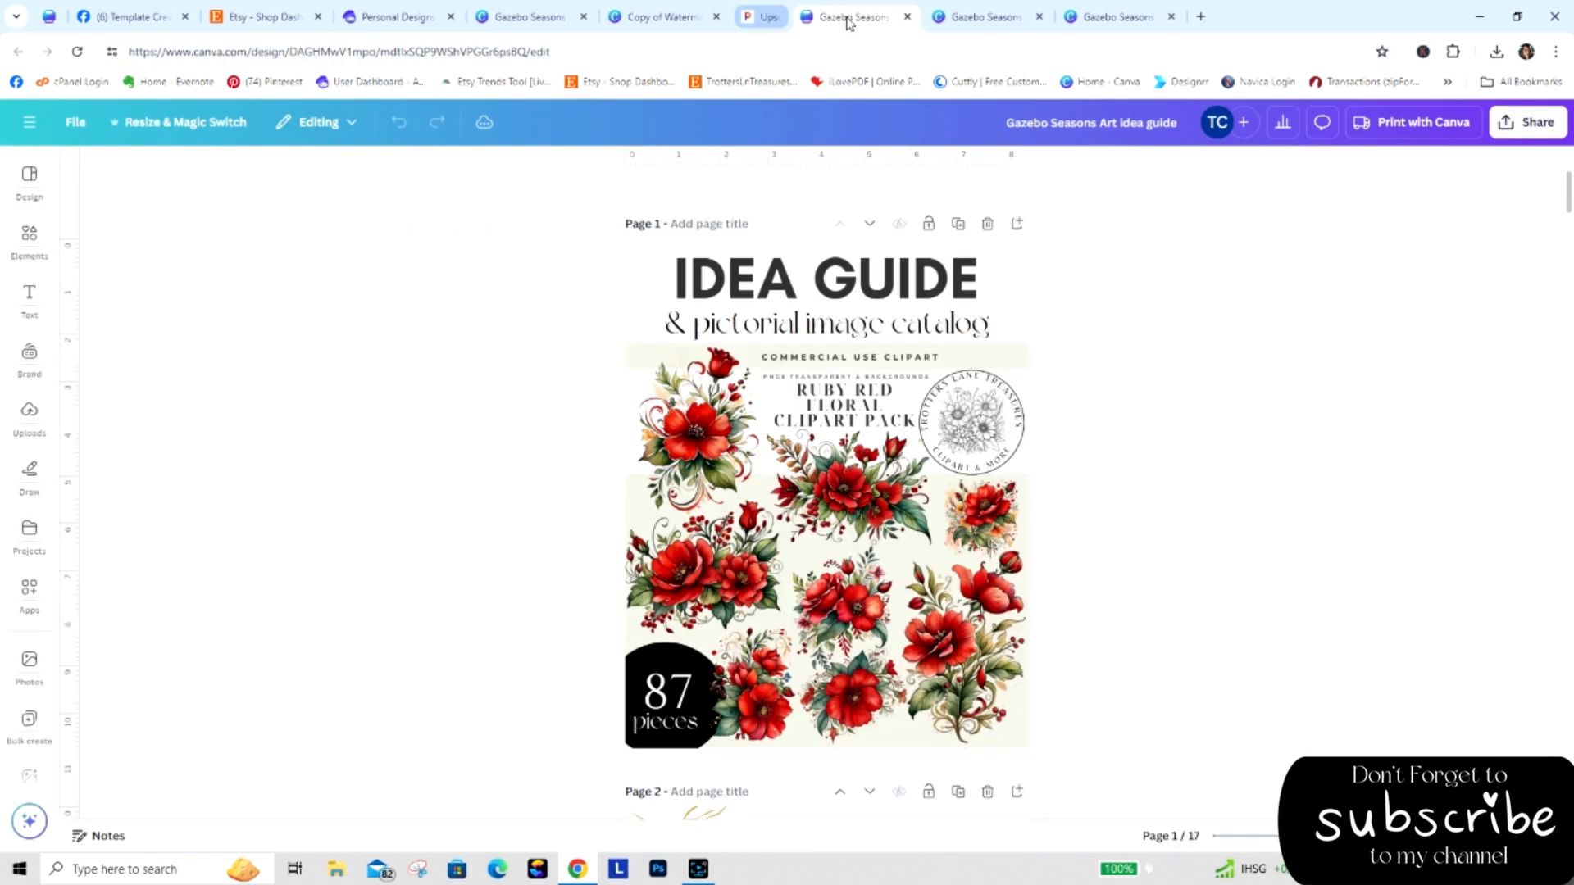
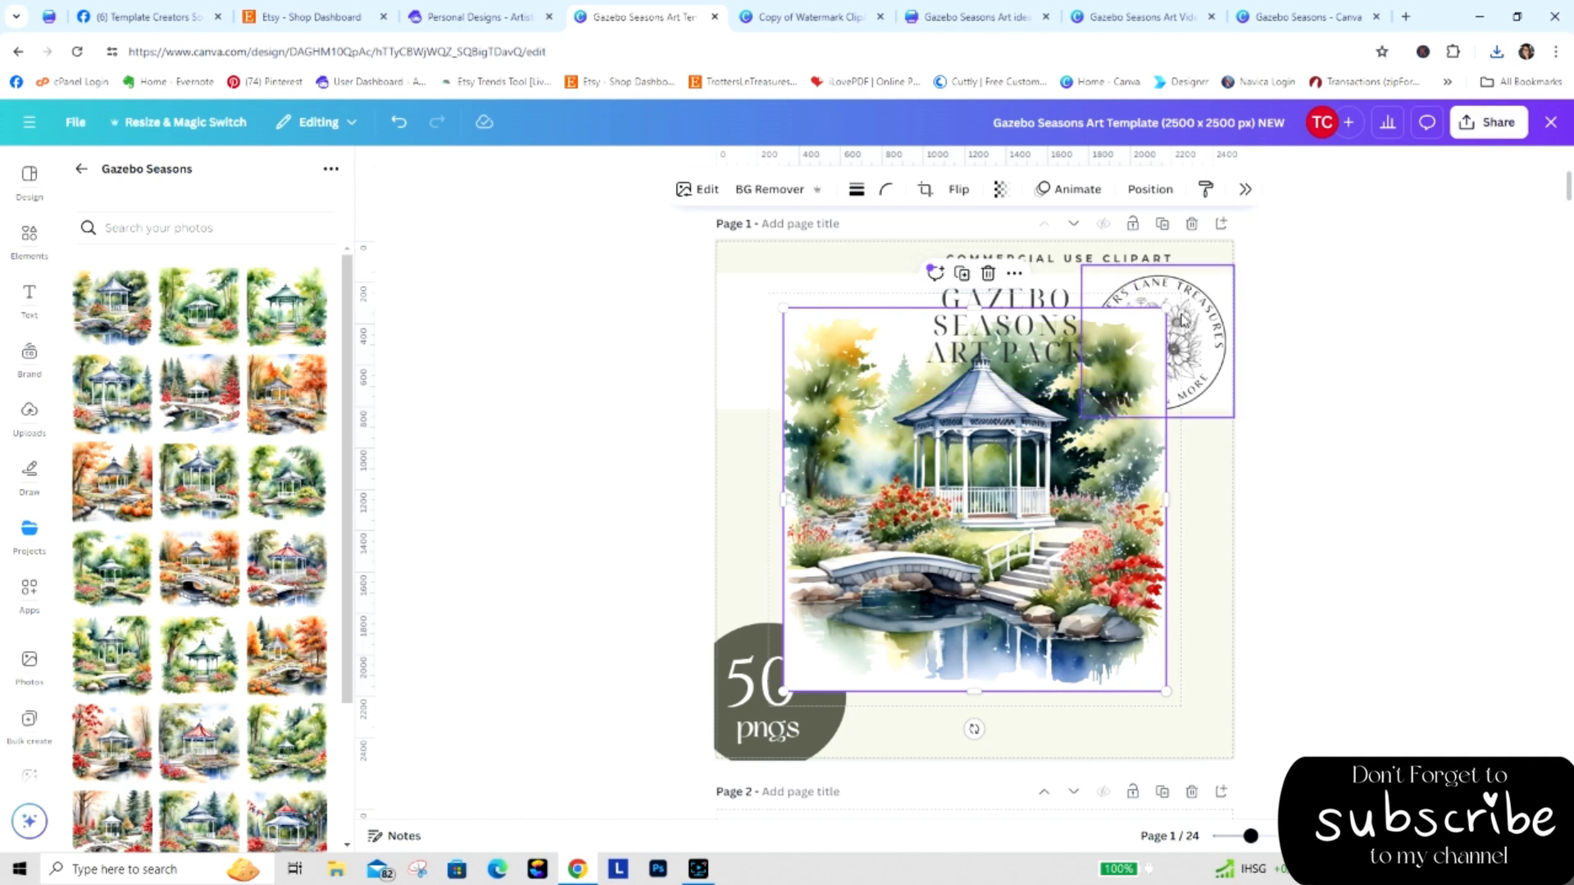
Shrink the blue-roofed summer gazebo image and fit it into the upper-left corner of the page 1 cover.
{"action": "left_click_drag", "start_coordinate": [1166, 309], "coordinate": [1082, 509]}
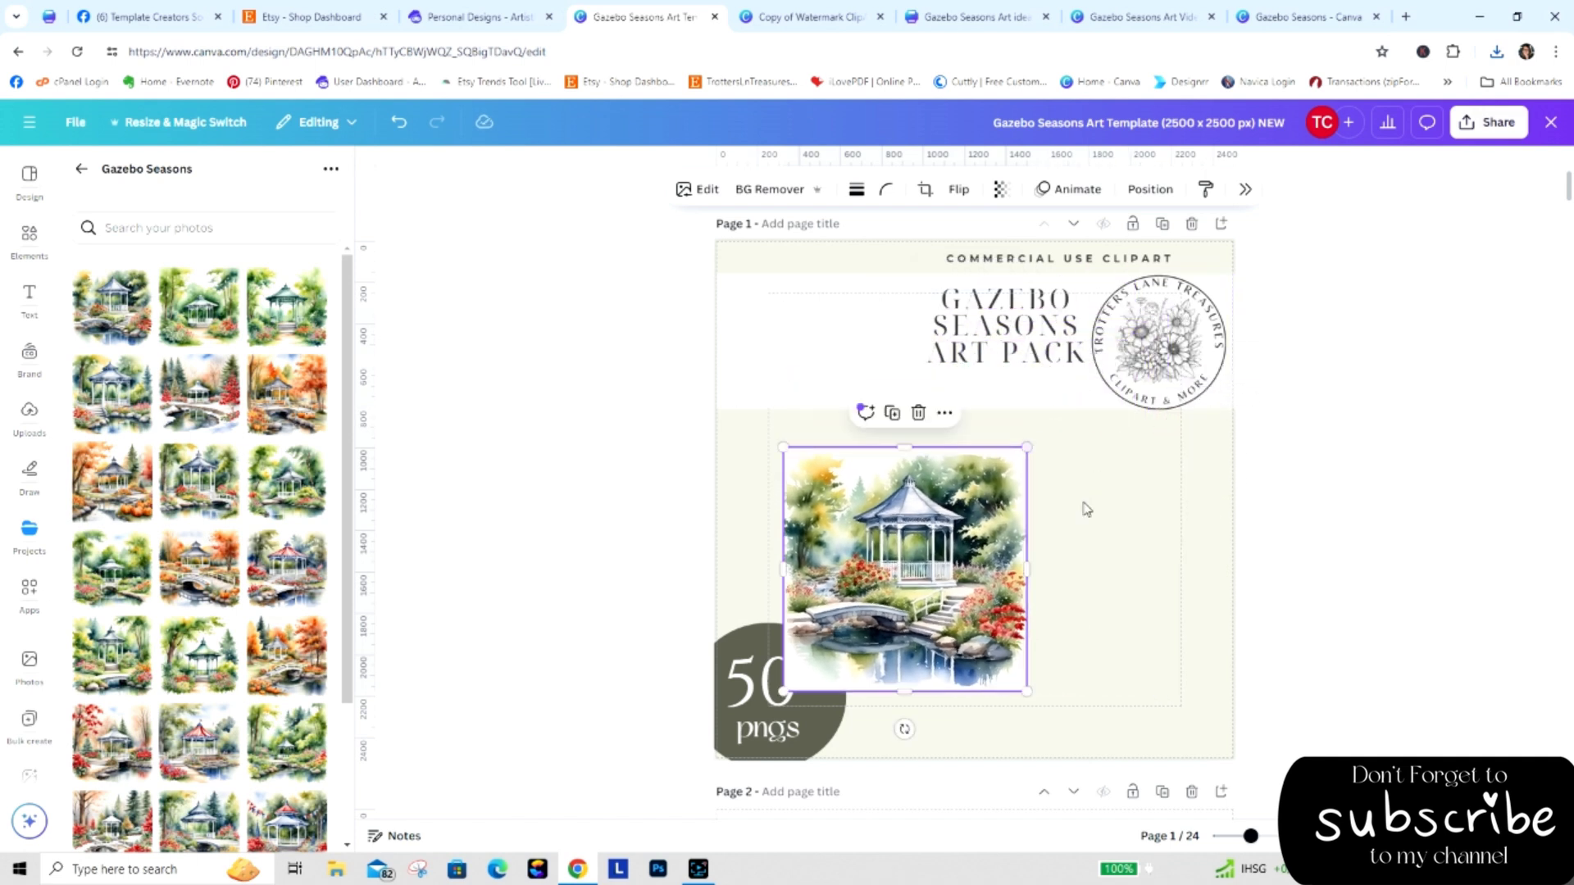
{"action": "left_click_drag", "start_coordinate": [1001, 581], "coordinate": [919, 380]}
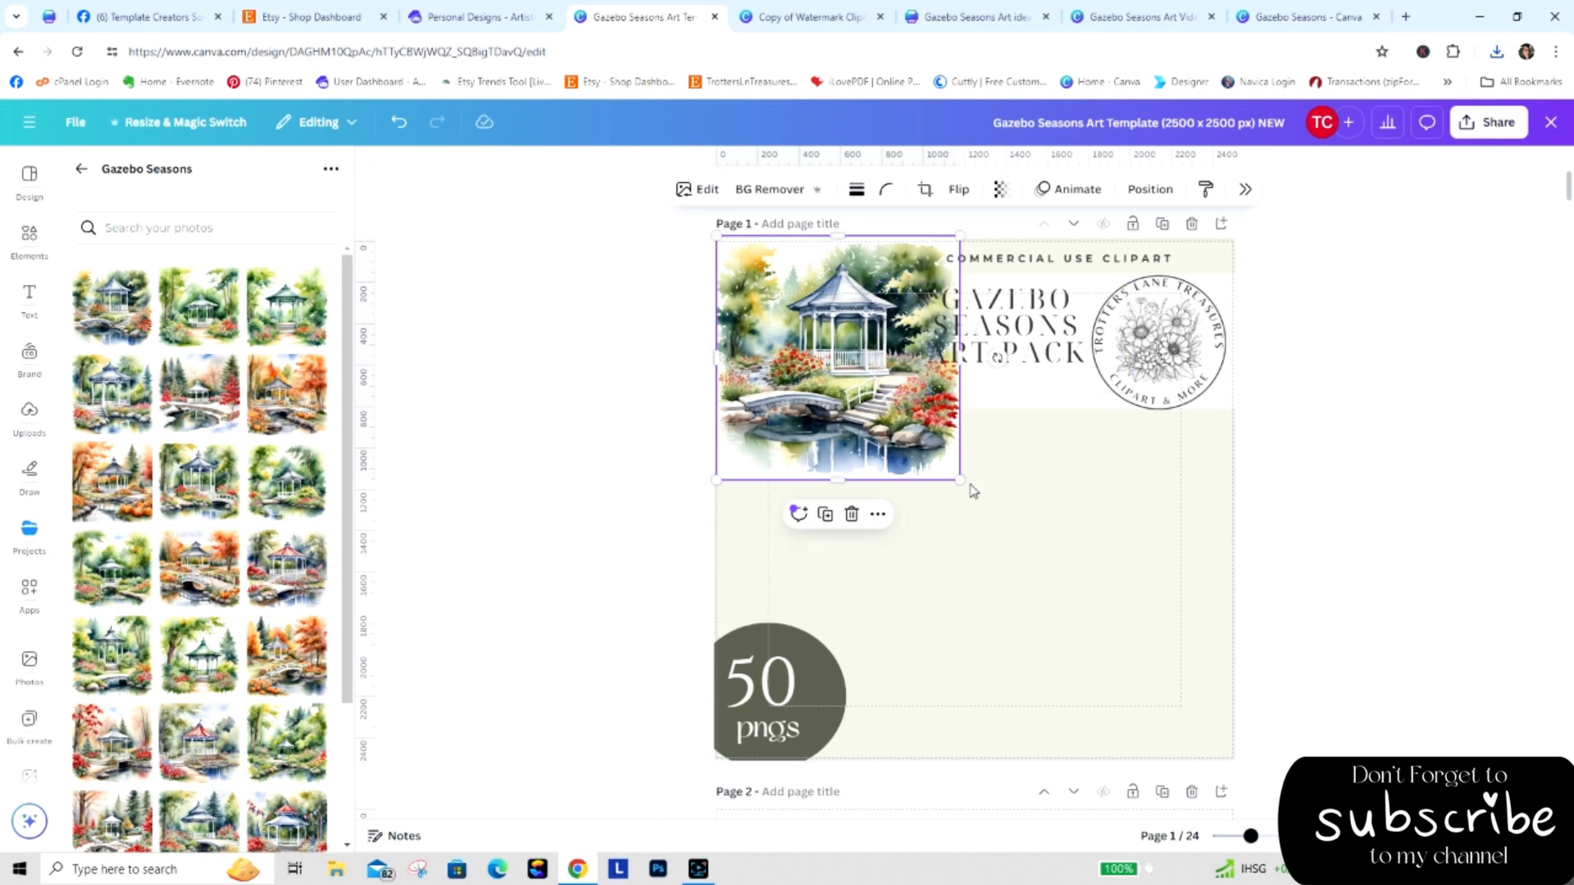
{"action": "left_click_drag", "start_coordinate": [960, 480], "coordinate": [922, 441]}
{"action": "left_click", "coordinate": [627, 547]}
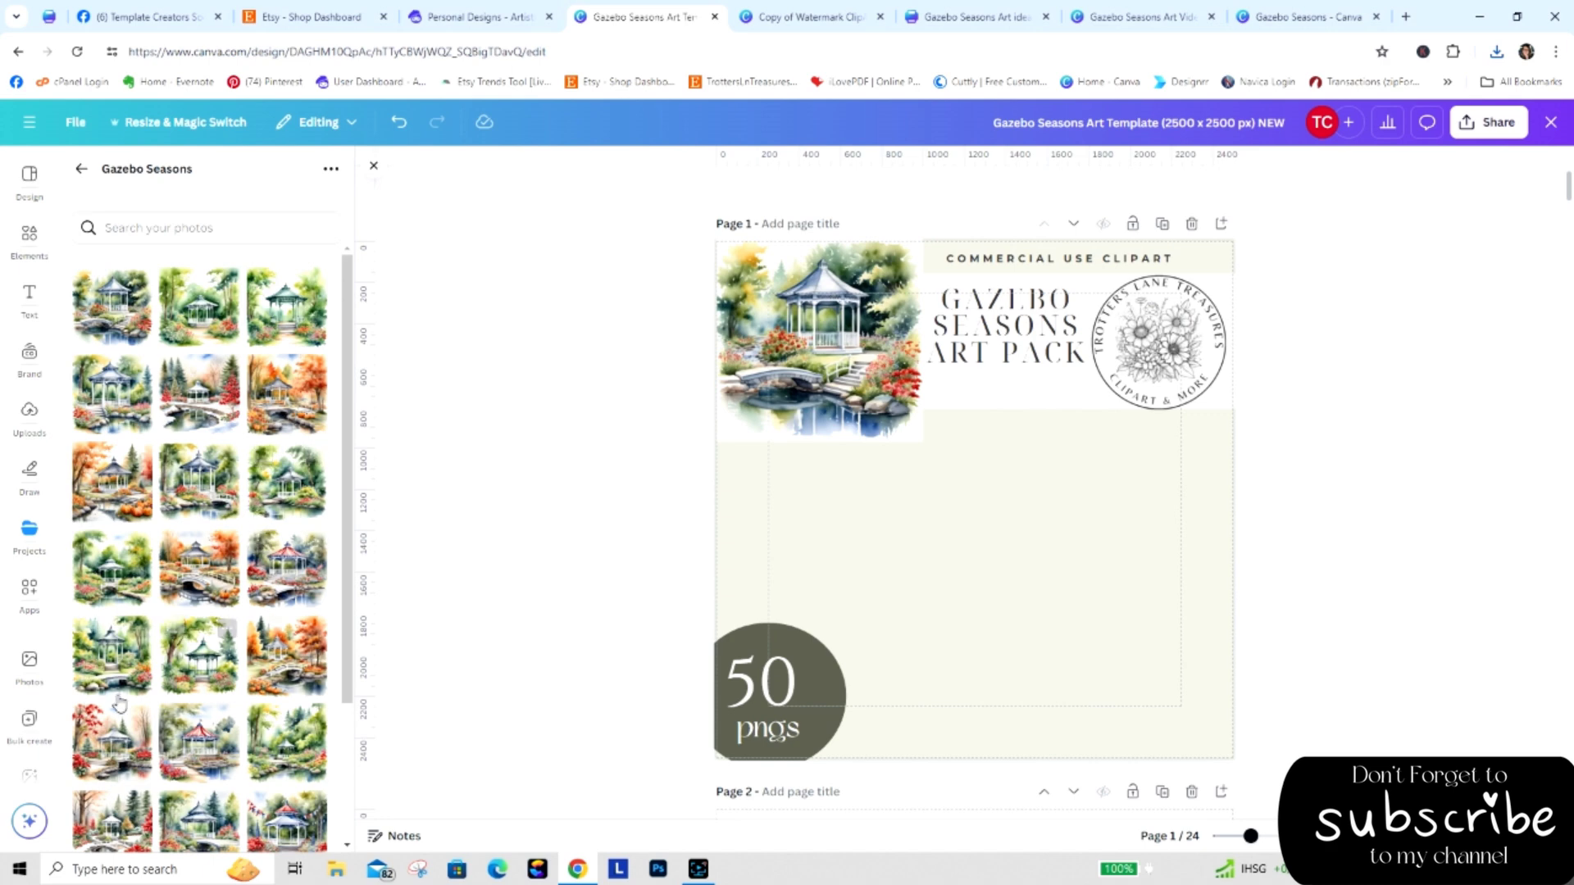
Add the snowy gazebo image with poinsettias, shrink it, and place it against the cover's right edge below the logo.
{"action": "left_click", "coordinate": [113, 826]}
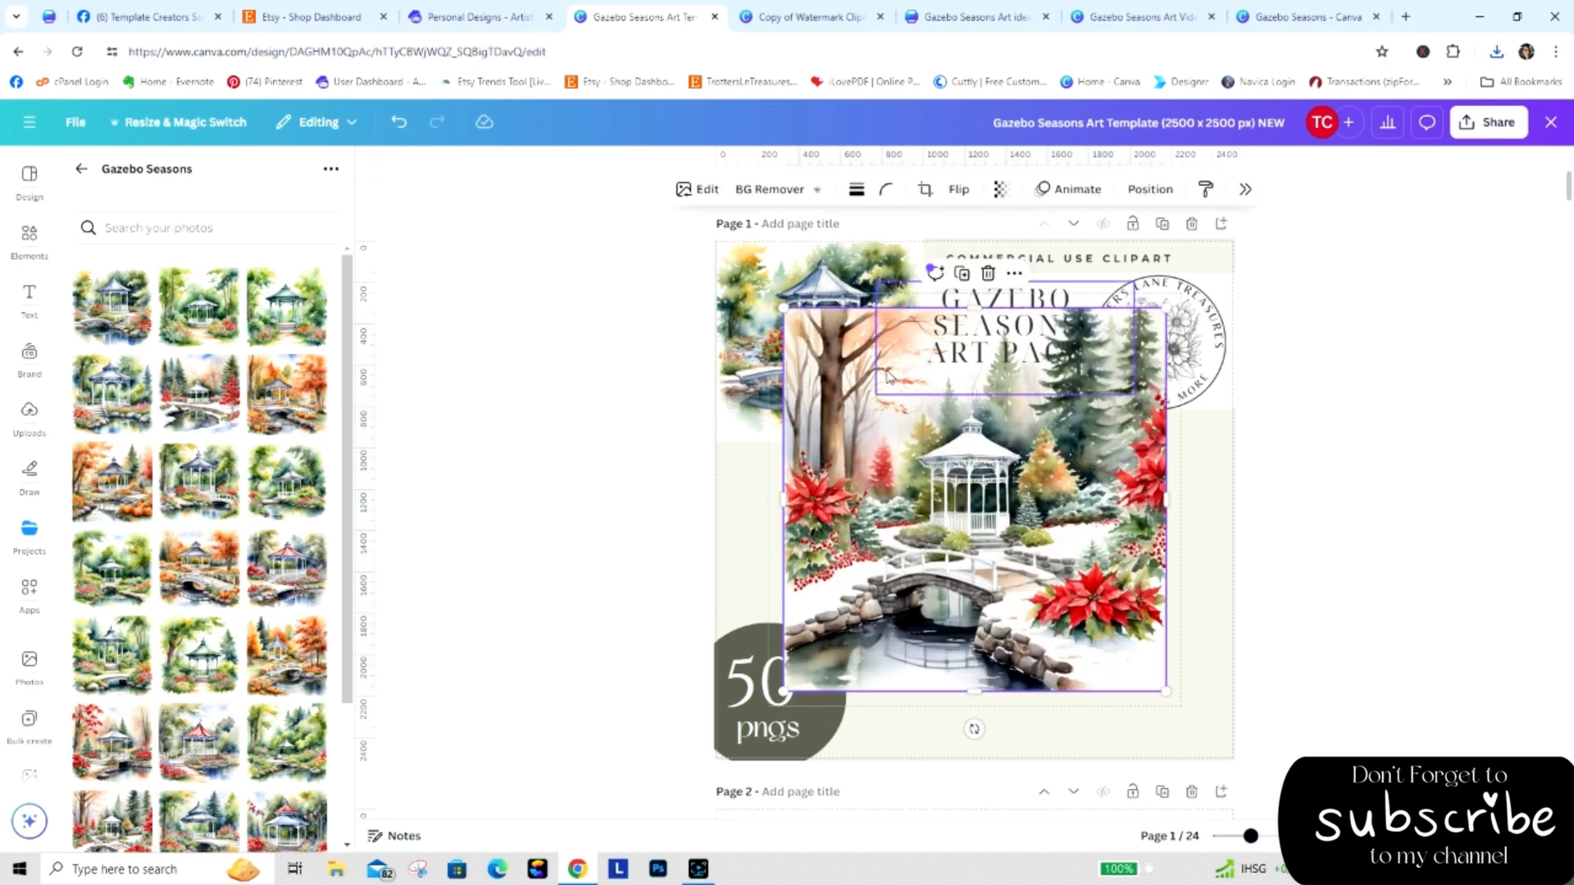
{"action": "left_click_drag", "start_coordinate": [781, 306], "coordinate": [883, 408]}
{"action": "left_click_drag", "start_coordinate": [1000, 489], "coordinate": [1068, 491]}
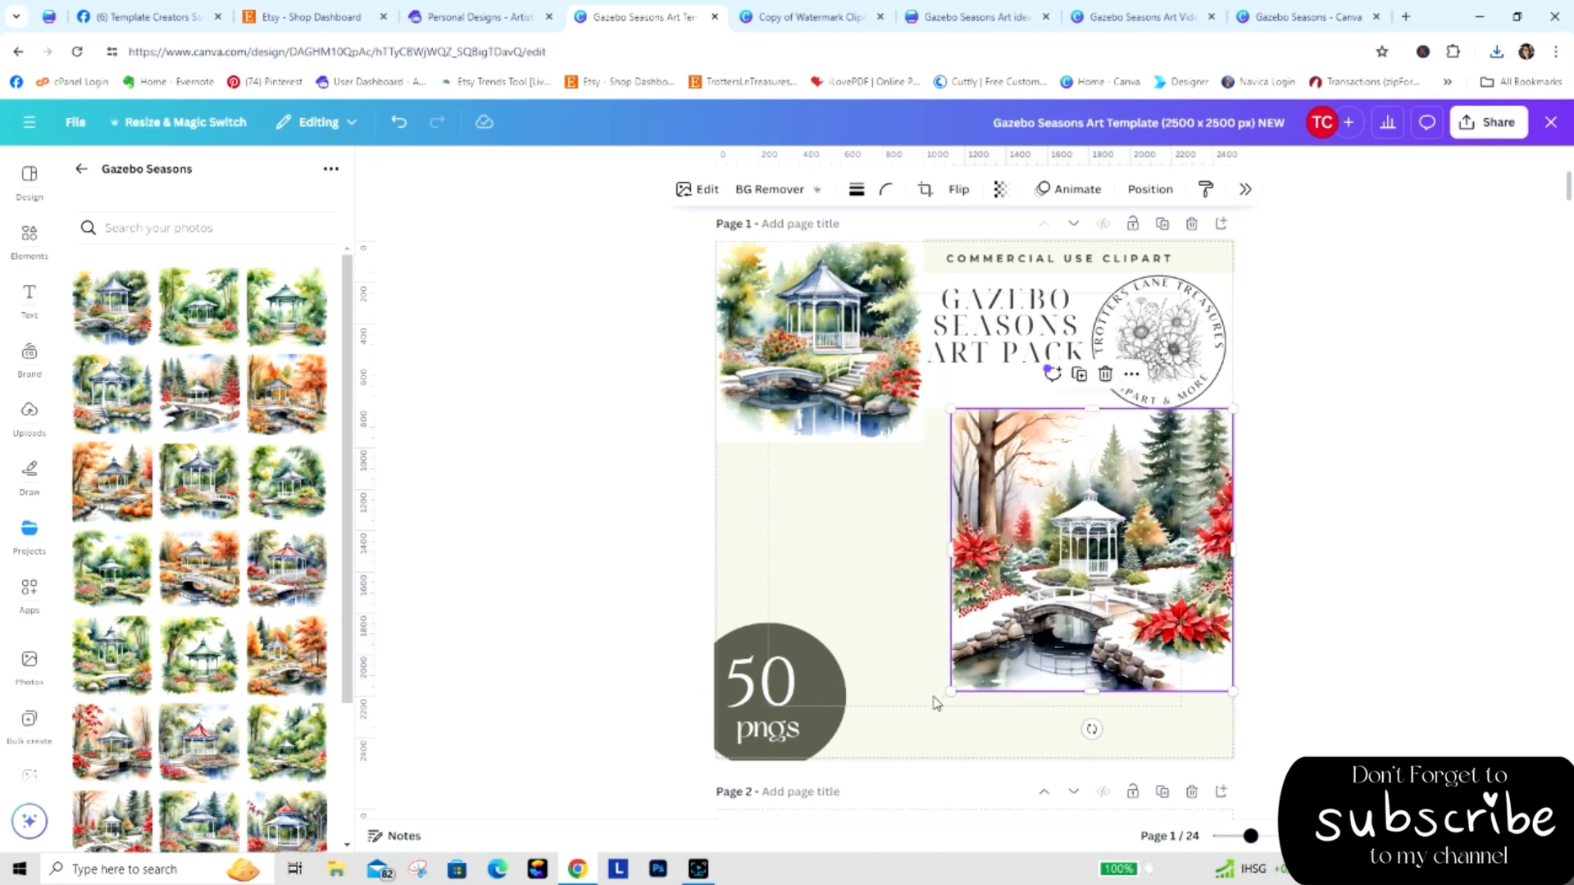
{"action": "left_click_drag", "start_coordinate": [951, 690], "coordinate": [1026, 614]}
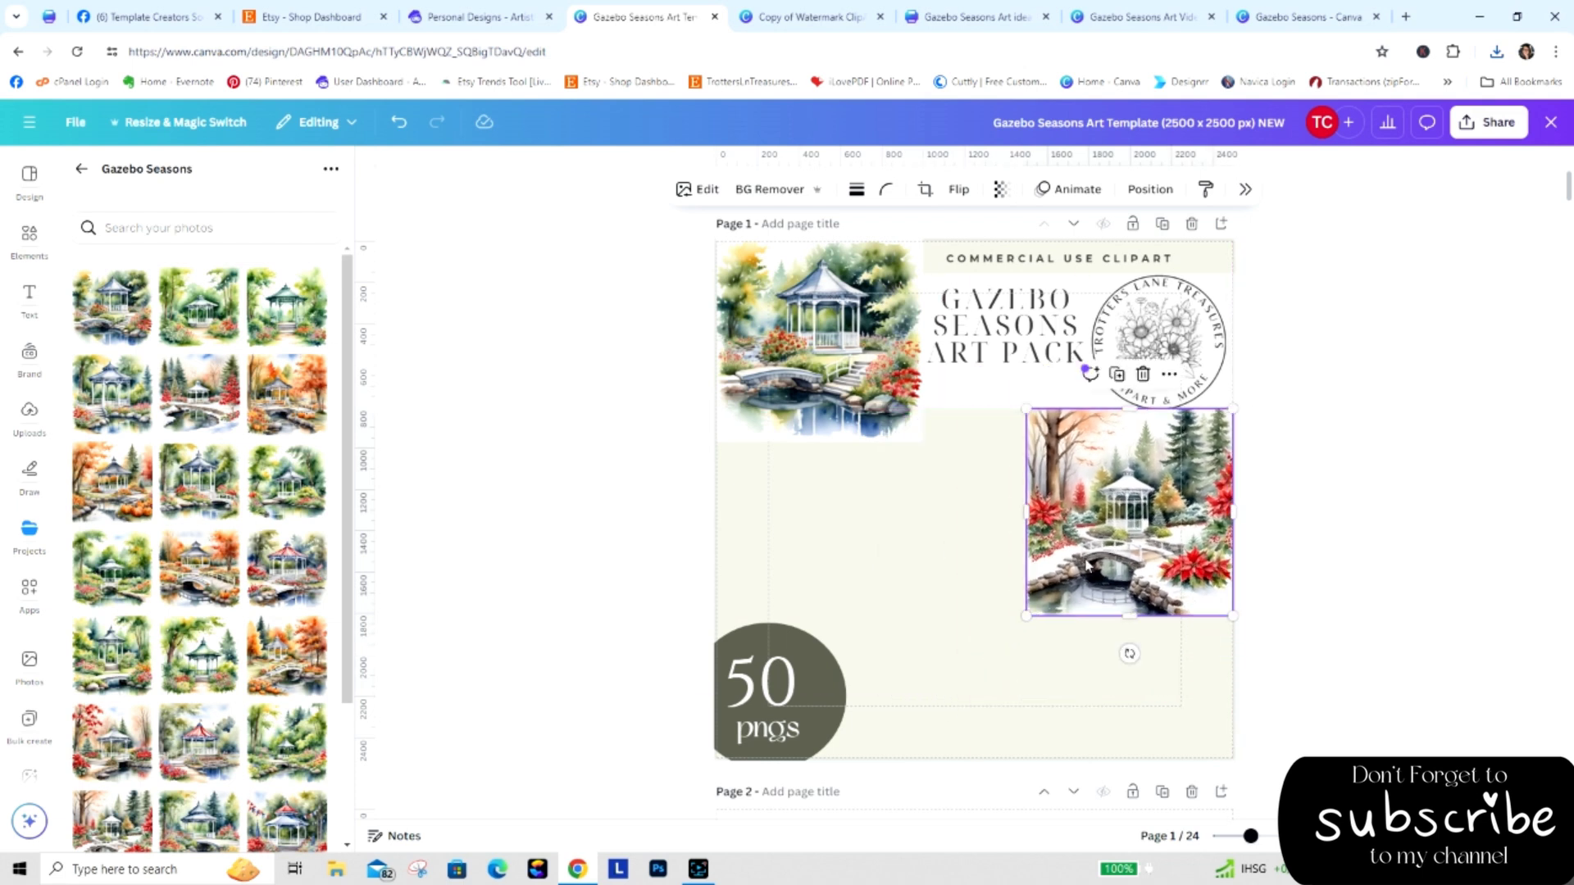
{"action": "left_click_drag", "start_coordinate": [1089, 563], "coordinate": [1088, 566]}
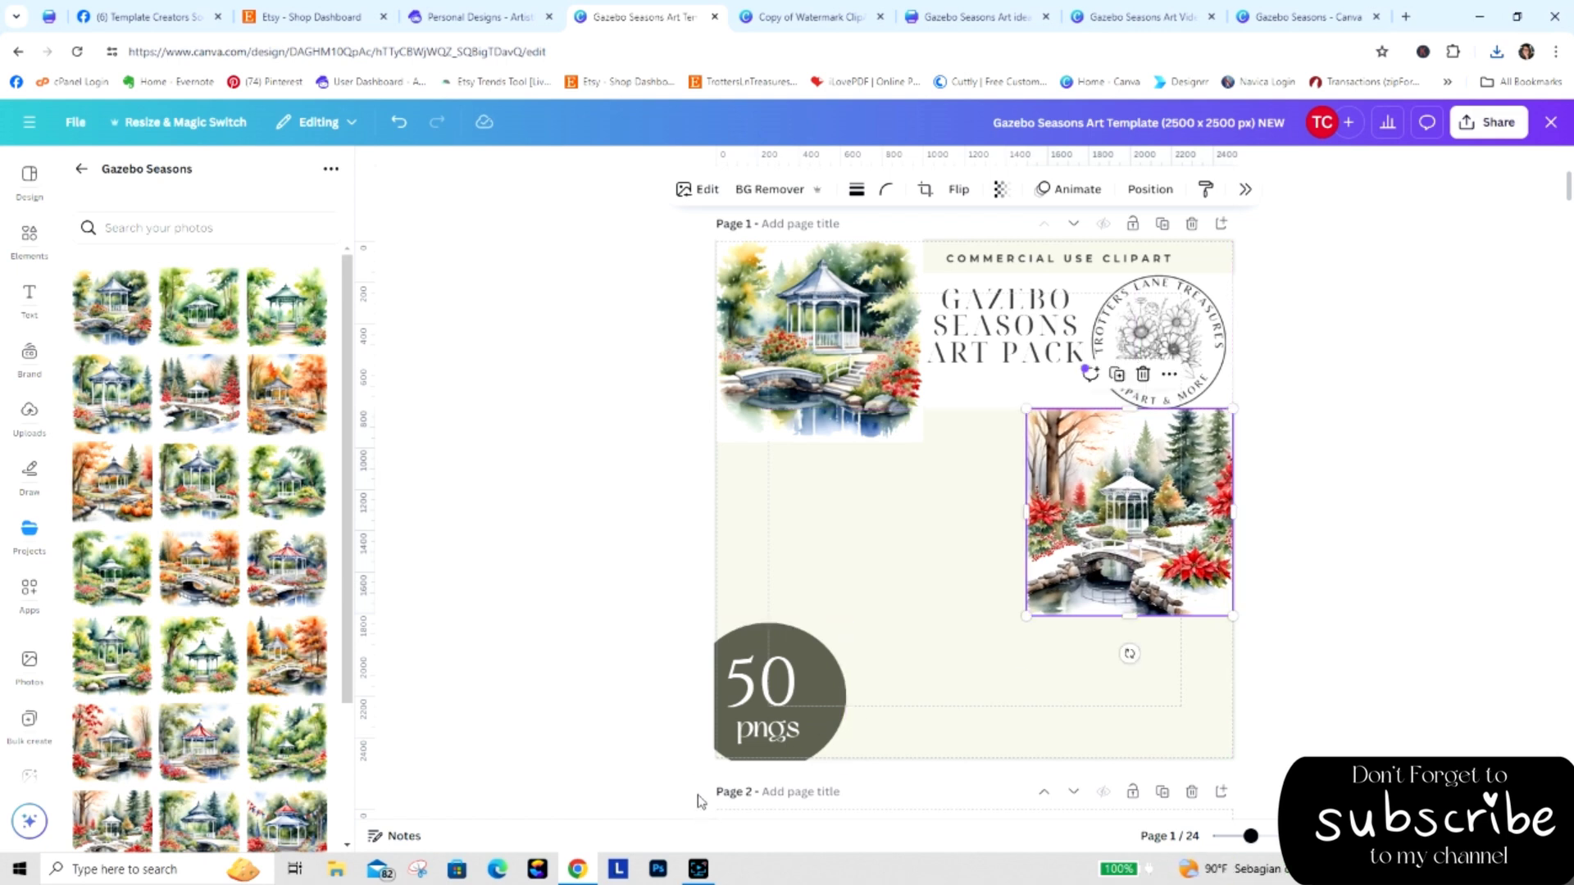
Change the number in the round pngs badge to 23.
{"action": "left_click", "coordinate": [758, 680]}
{"action": "left_click", "coordinate": [758, 680]}
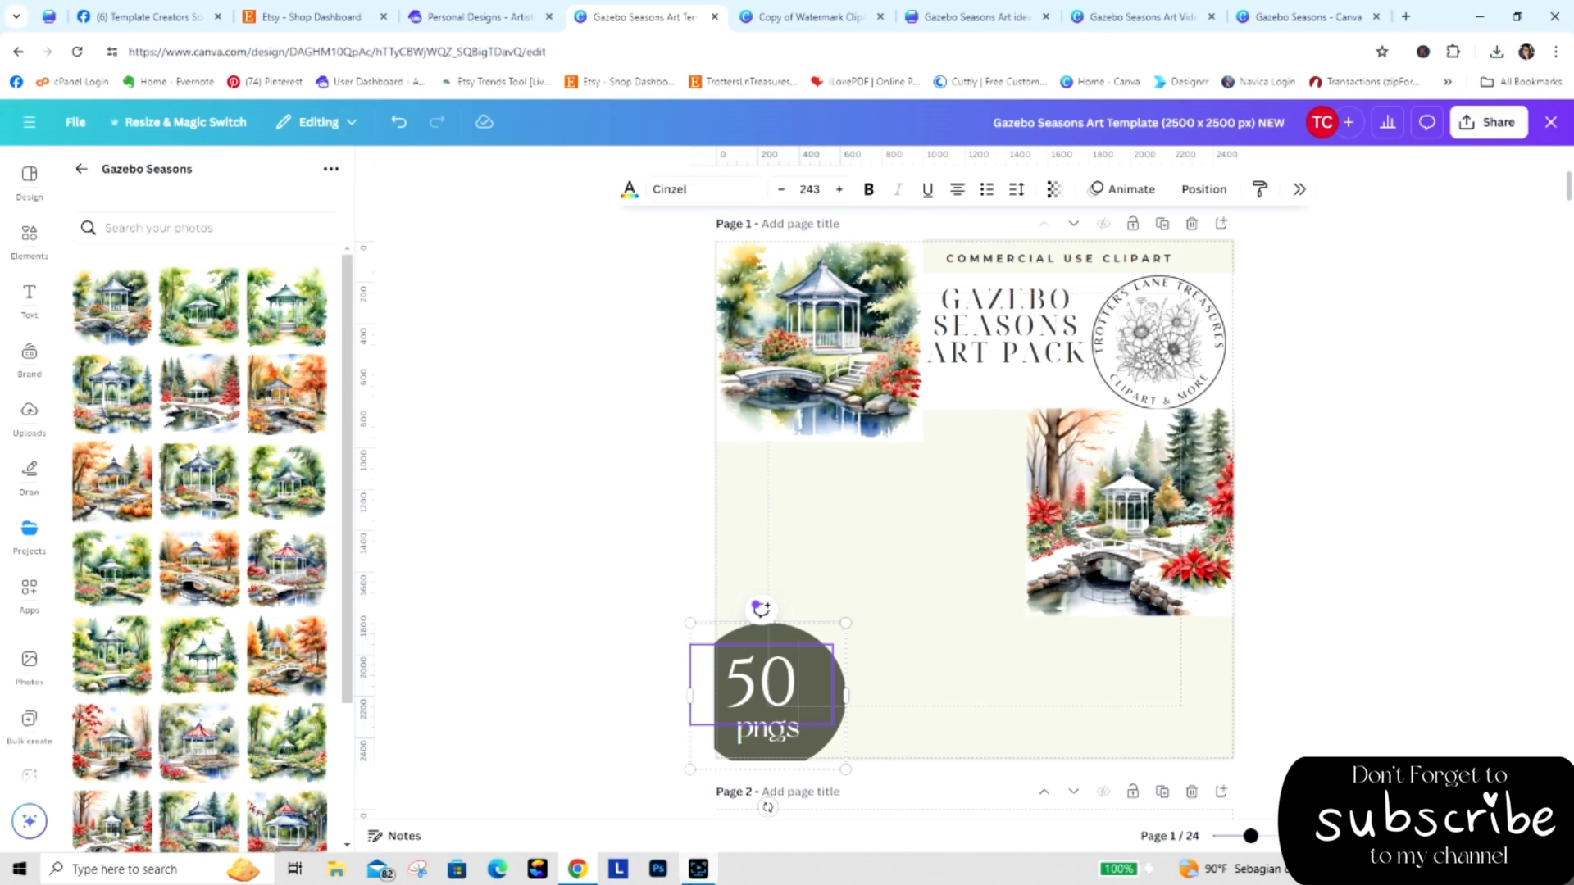
{"action": "left_click", "coordinate": [697, 869]}
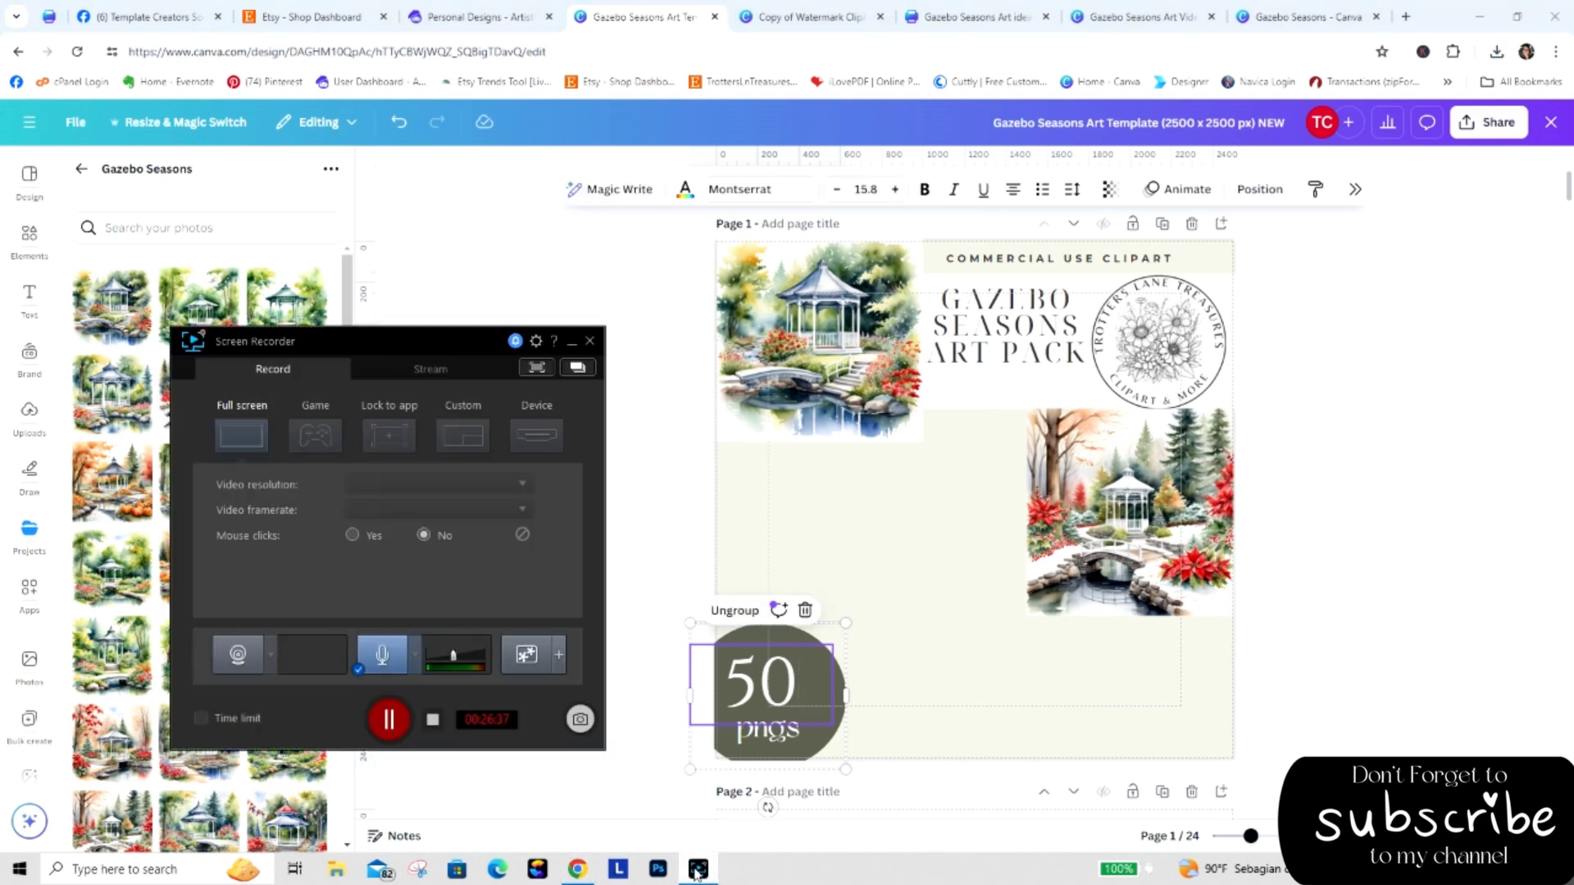
{"action": "left_click", "coordinate": [656, 656]}
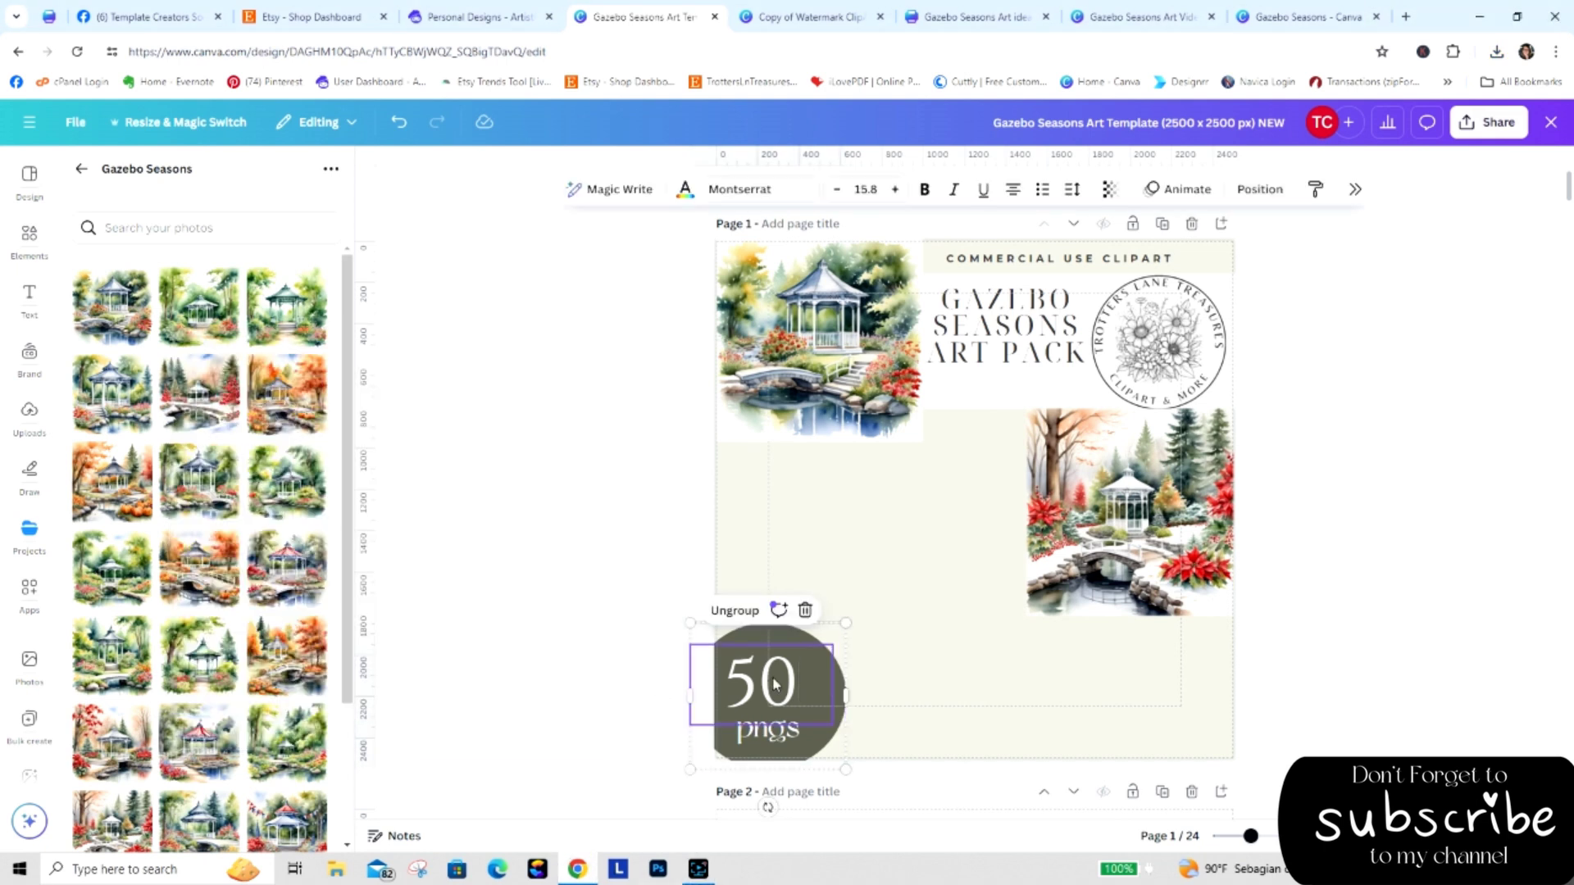
{"action": "double_click", "coordinate": [743, 687]}
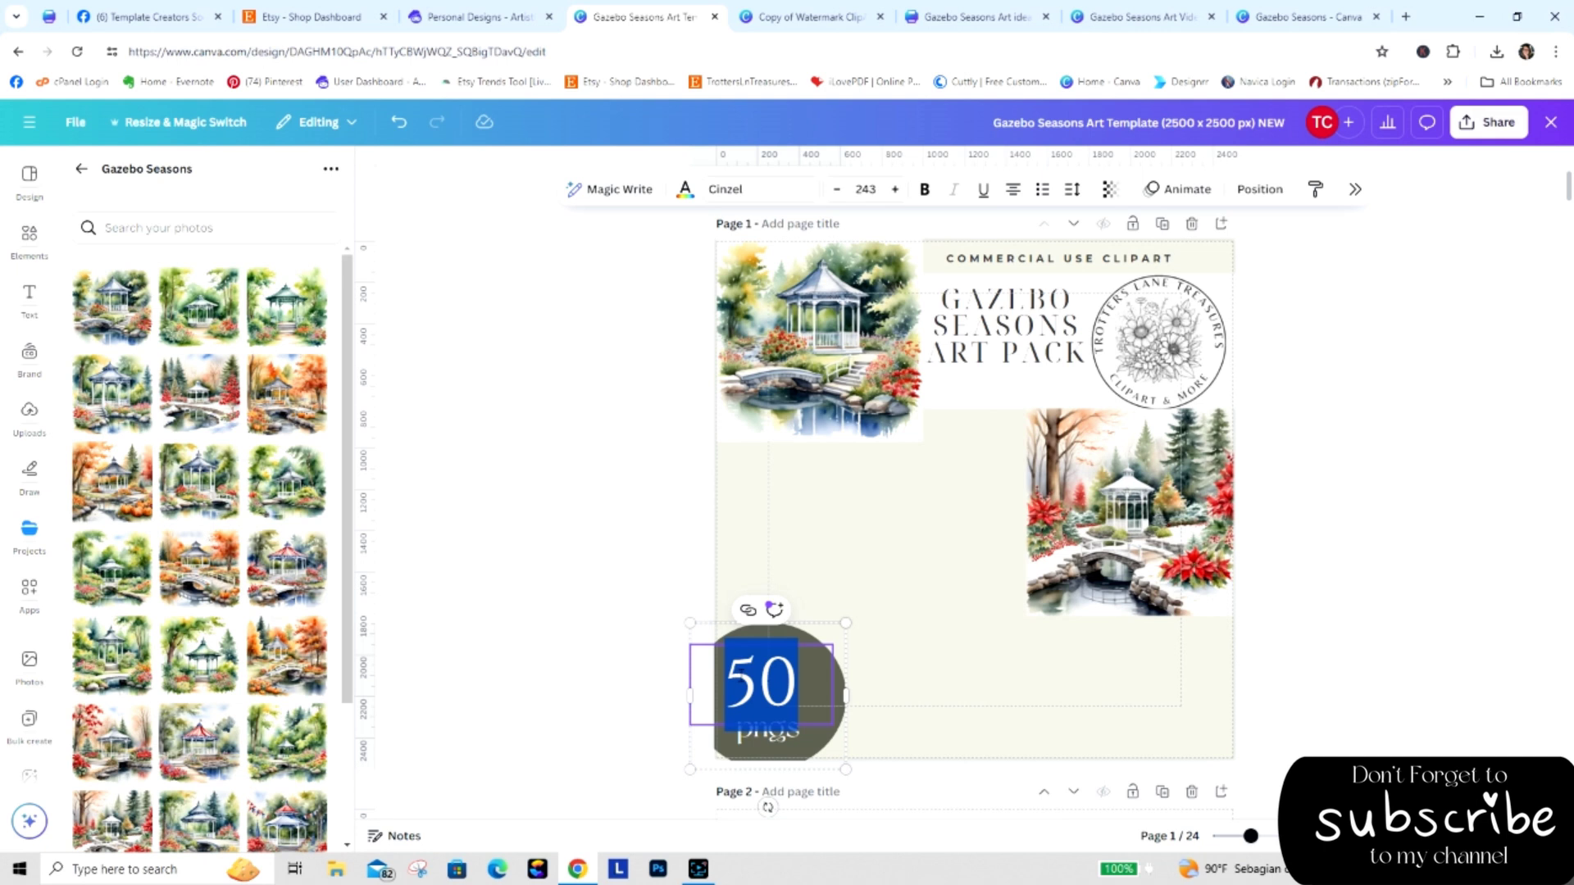
{"action": "type", "text": "23"}
{"action": "left_click", "coordinate": [560, 540]}
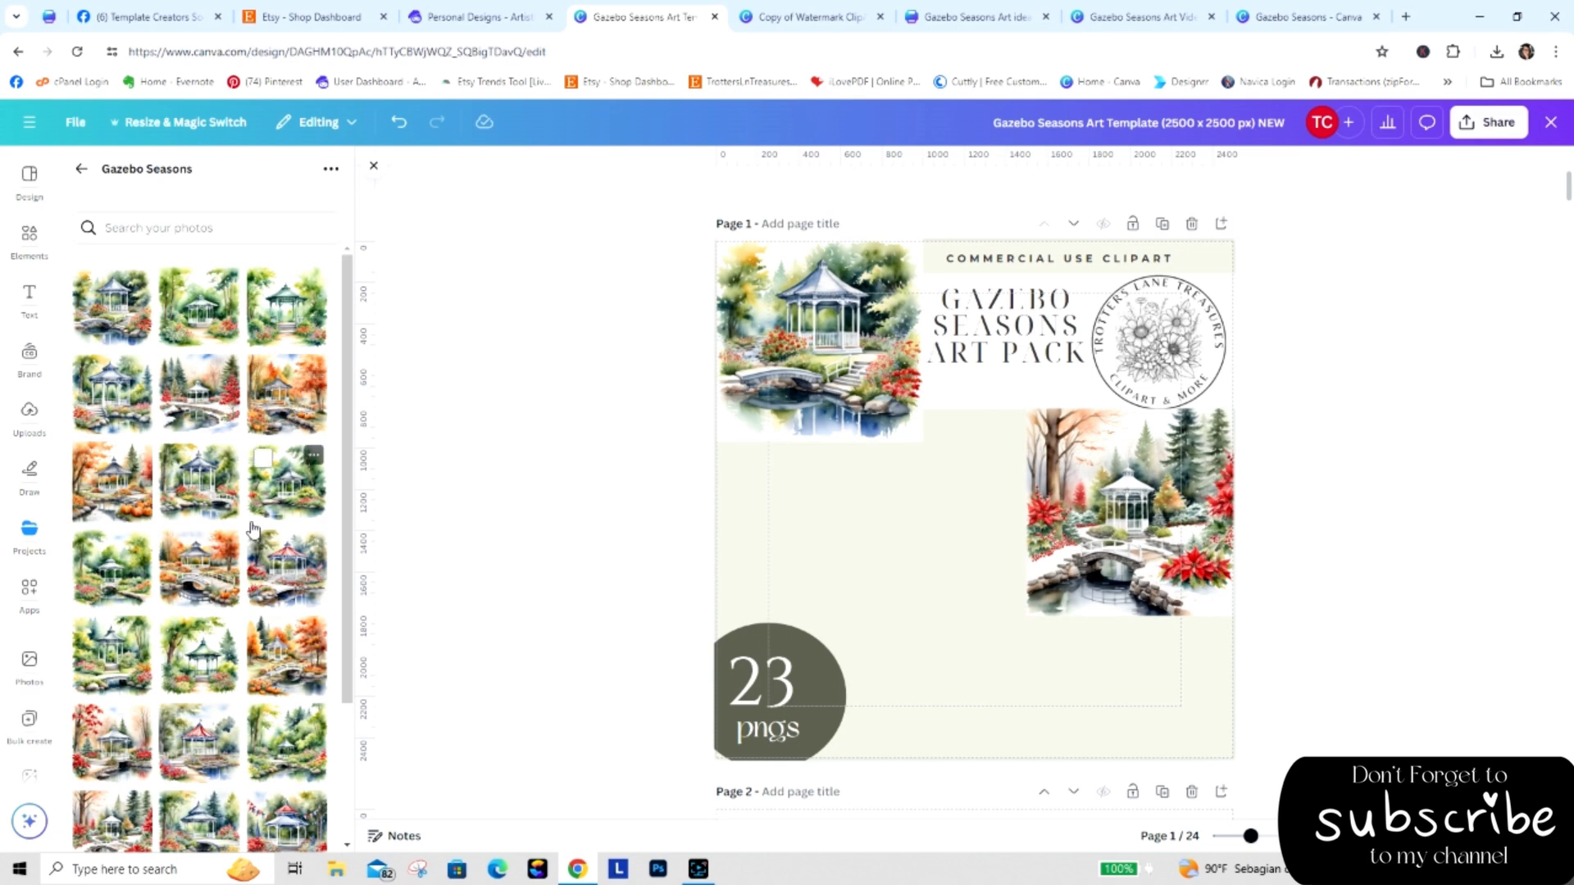
Add the autumn gazebo image with pumpkins, shrink it, and place it beside the snowy gazebo image.
{"action": "left_click", "coordinate": [300, 653]}
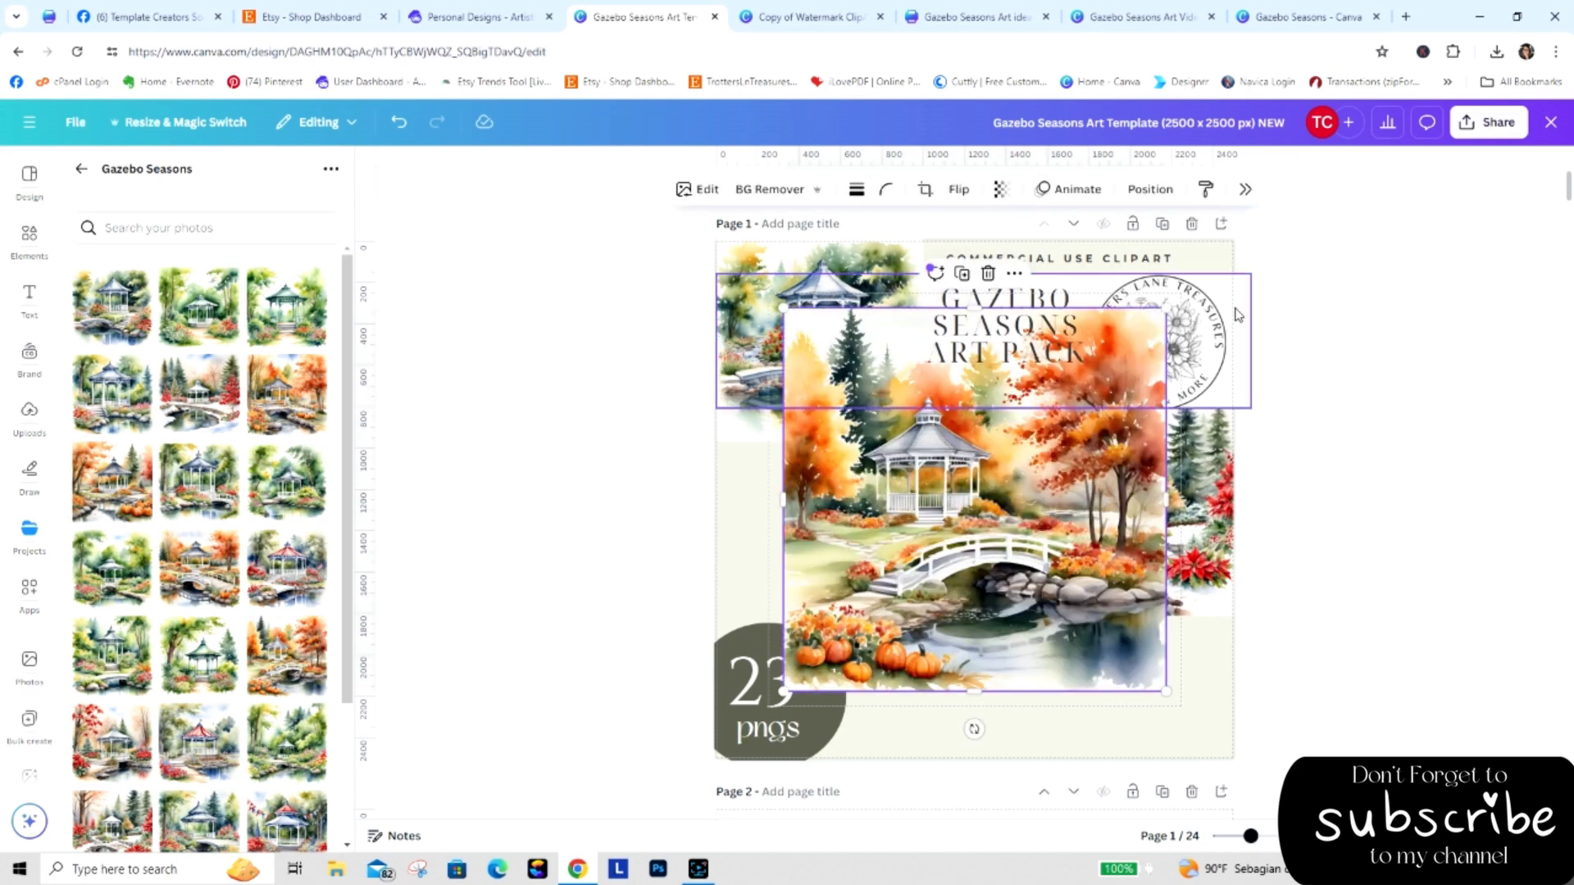
{"action": "left_click_drag", "start_coordinate": [1165, 307], "coordinate": [1031, 443]}
{"action": "left_click_drag", "start_coordinate": [1014, 560], "coordinate": [1026, 506]}
{"action": "left_click_drag", "start_coordinate": [1046, 388], "coordinate": [1005, 429]}
{"action": "left_click_drag", "start_coordinate": [965, 532], "coordinate": [971, 529]}
{"action": "left_click", "coordinate": [1360, 641]}
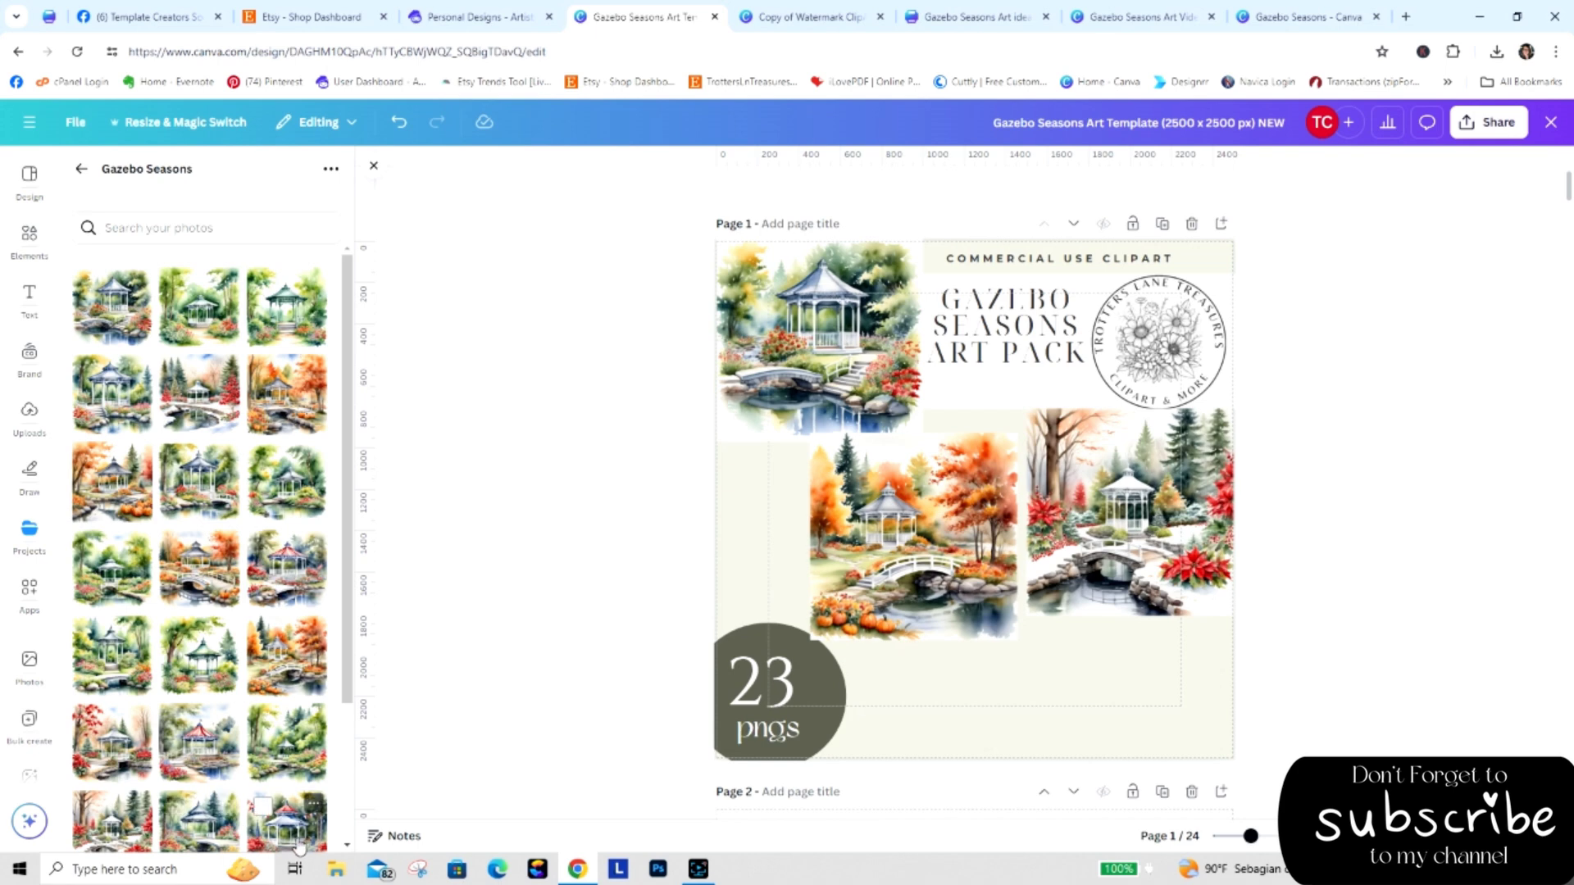
Add the gazebo image with the red-striped roof, shrink it, and move it to the cover's lower-right area.
{"action": "left_click", "coordinate": [198, 748]}
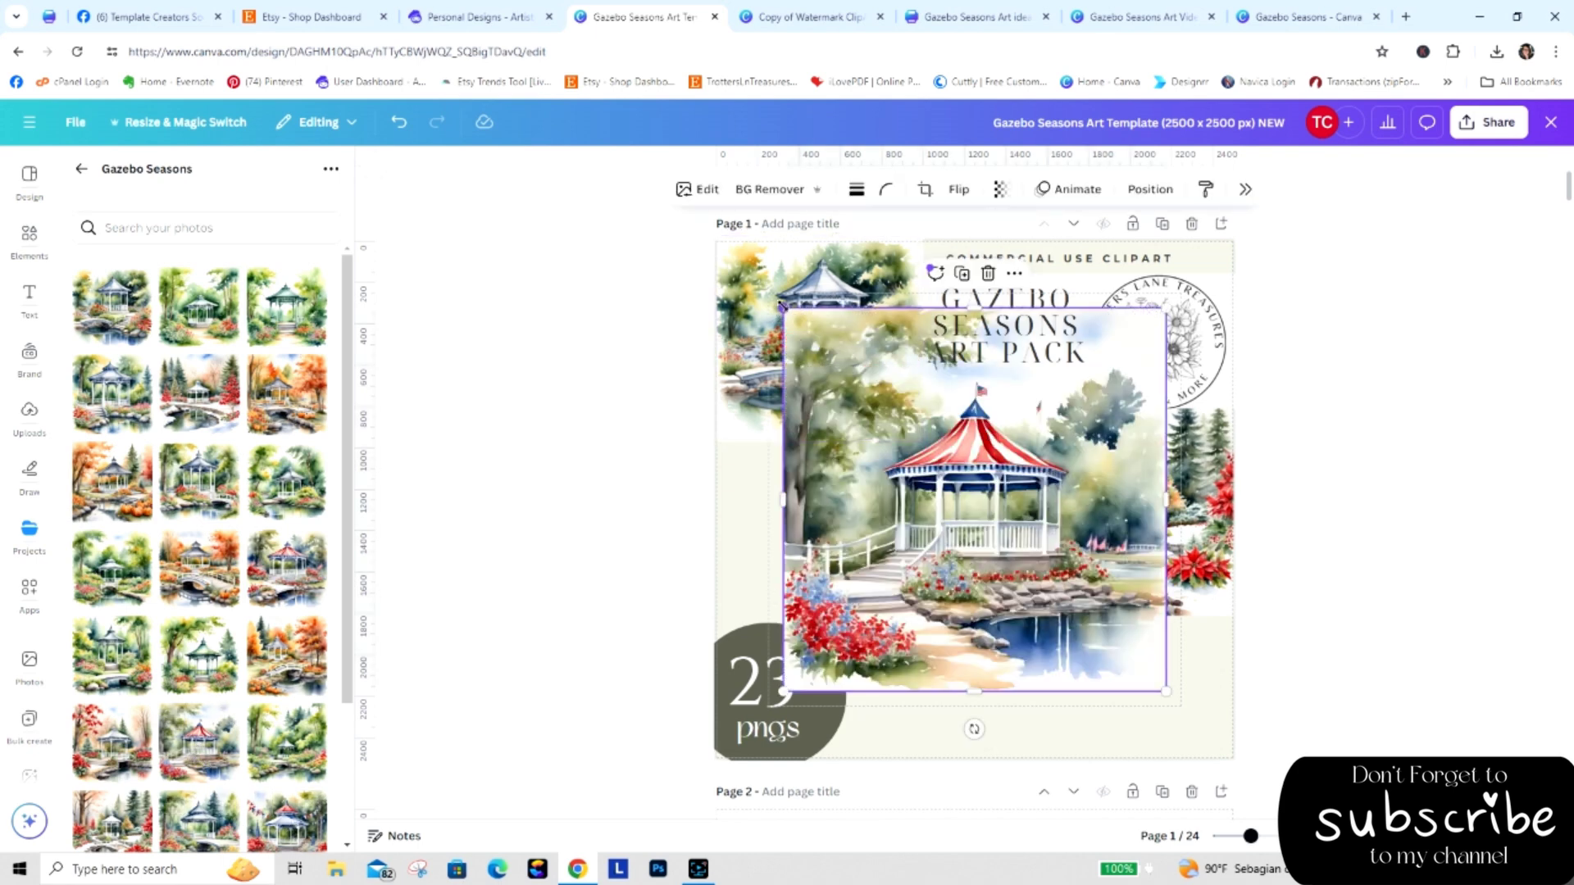
{"action": "left_click_drag", "start_coordinate": [781, 305], "coordinate": [897, 422]}
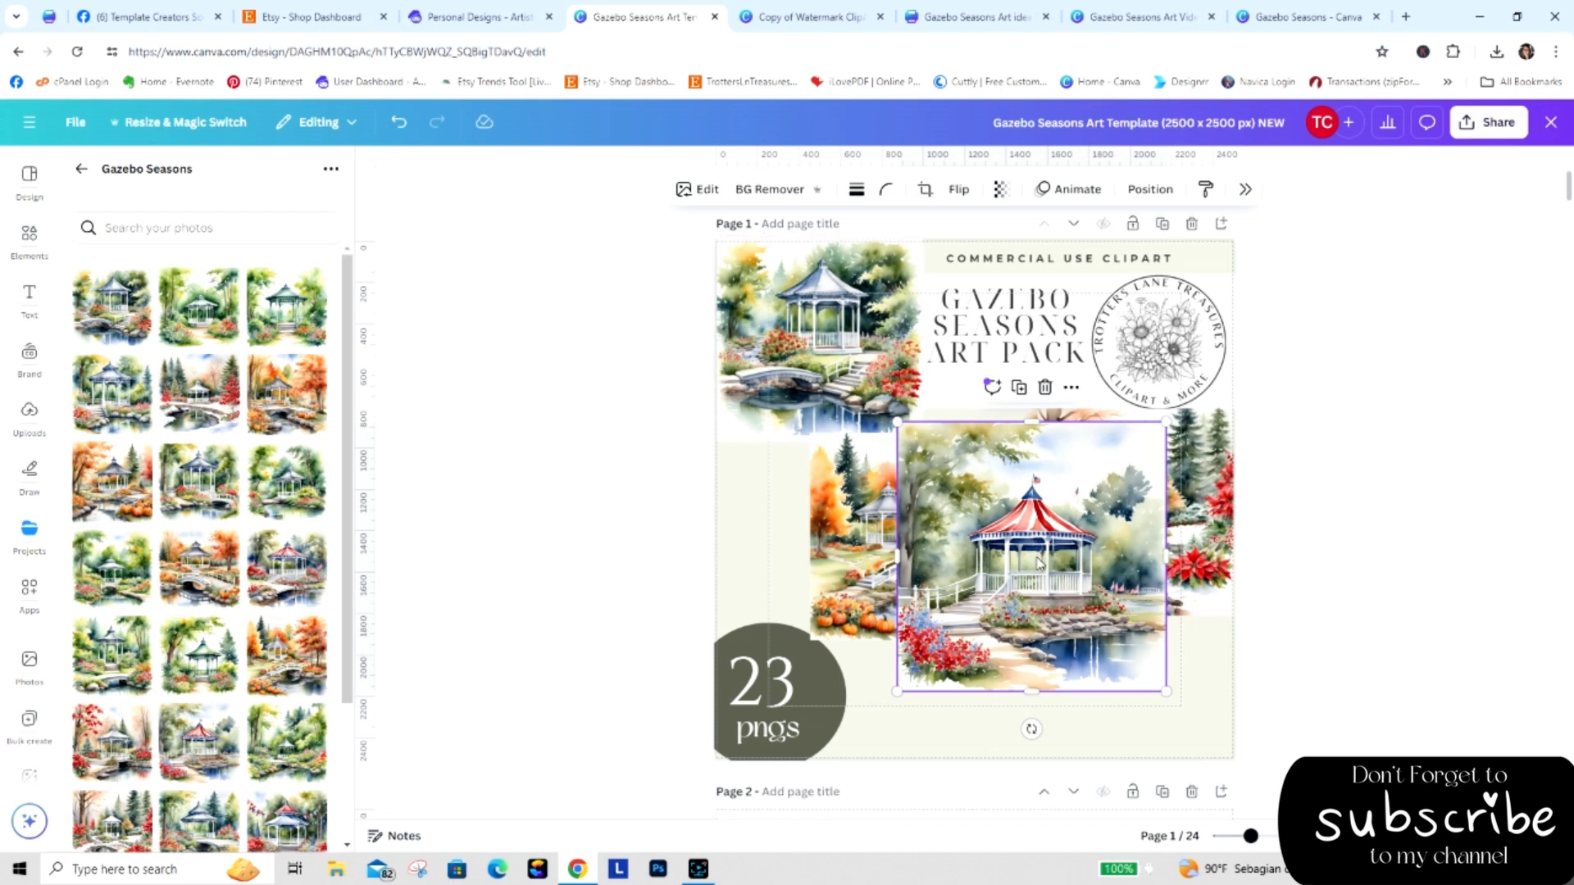
{"action": "left_click_drag", "start_coordinate": [1038, 563], "coordinate": [1087, 688]}
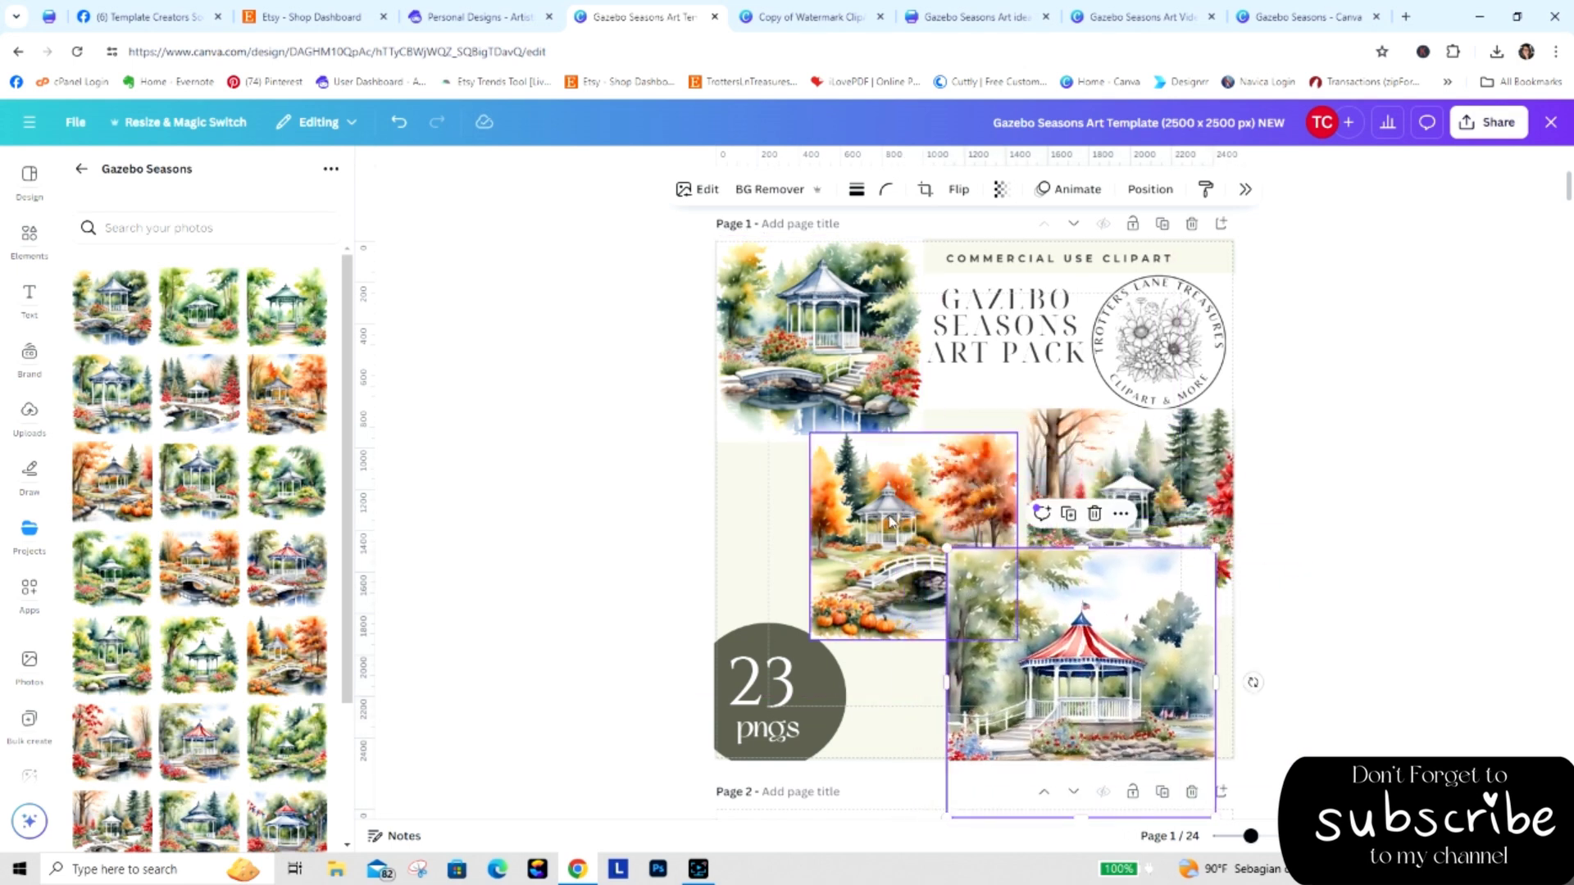
Shrink the summer gazebo image to the header height and move the autumn image up and left beneath it.
{"action": "left_click", "coordinate": [875, 402]}
{"action": "left_click_drag", "start_coordinate": [919, 443], "coordinate": [888, 406]}
{"action": "left_click", "coordinate": [903, 495]}
{"action": "left_click_drag", "start_coordinate": [902, 495], "coordinate": [860, 465]}
{"action": "left_click", "coordinate": [965, 567]}
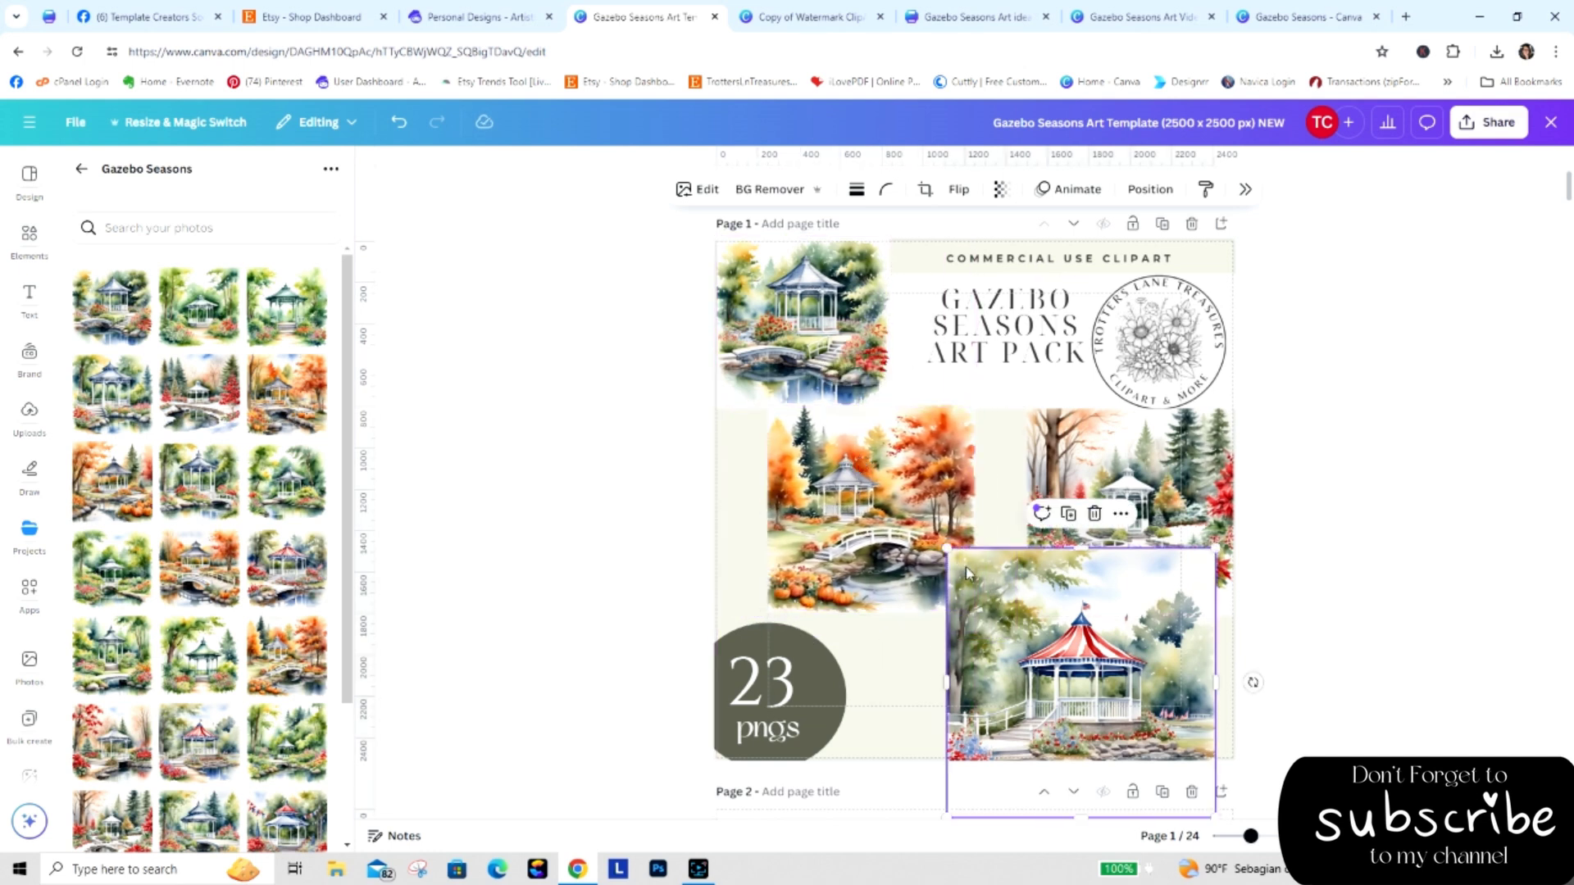
Shrink the striped-roof gazebo image further and place it at the cover's bottom beside the 23 pngs badge.
{"action": "left_click_drag", "start_coordinate": [940, 544], "coordinate": [1017, 621]}
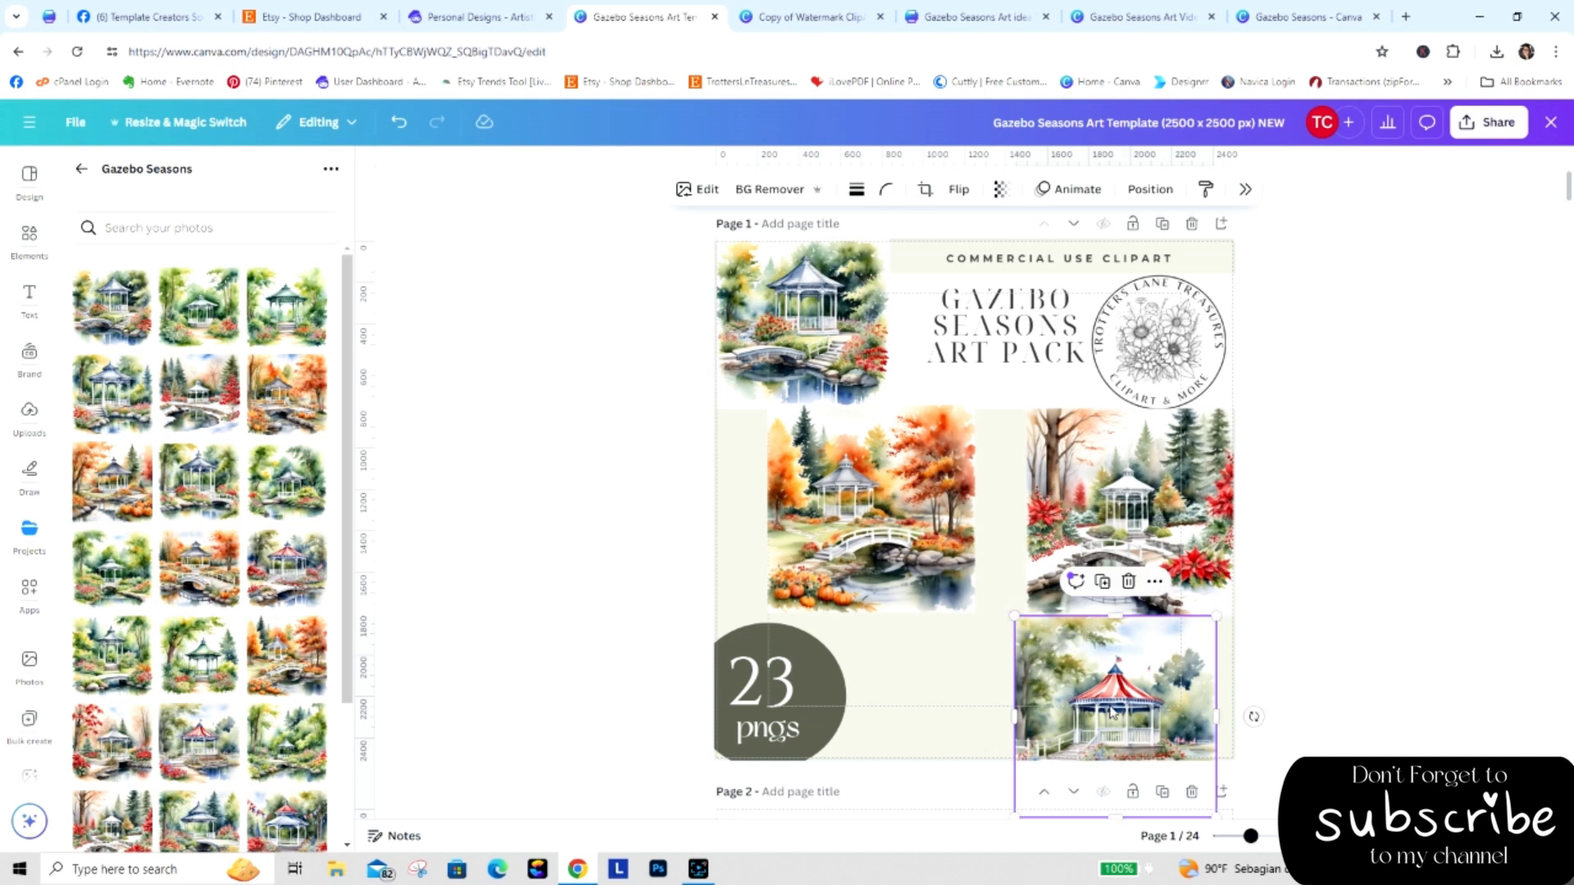
{"action": "left_click_drag", "start_coordinate": [1110, 705], "coordinate": [984, 650]}
{"action": "left_click", "coordinate": [1251, 668]}
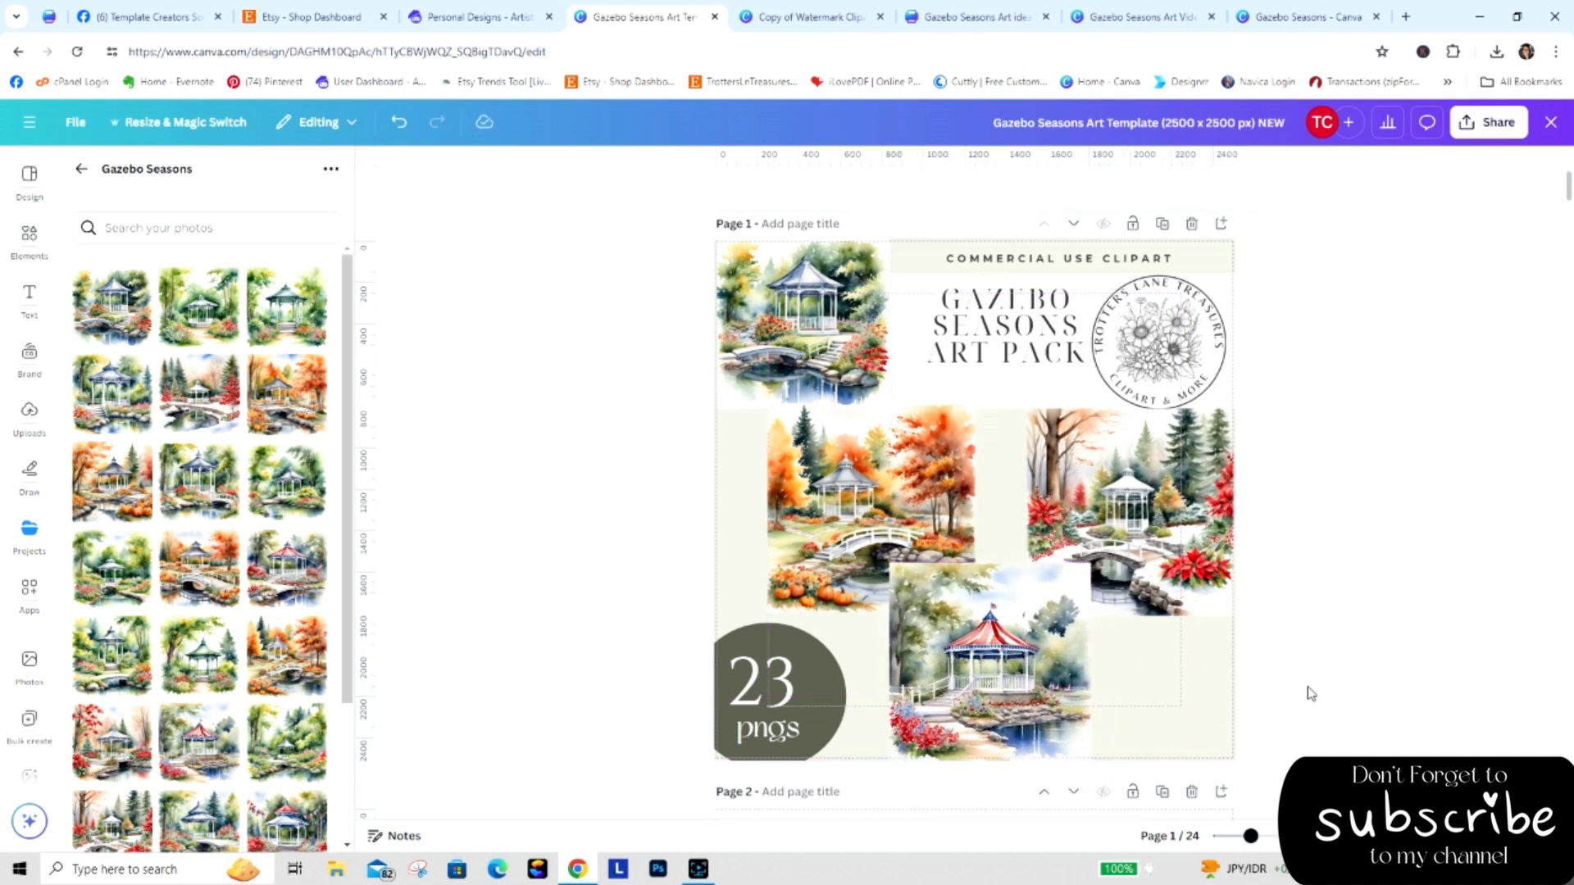
Move the autumn image to the cover's left edge and shrink it, shifting the striped-roof image out to the lower-right corner.
{"action": "left_click_drag", "start_coordinate": [837, 547], "coordinate": [787, 555]}
{"action": "left_click", "coordinate": [1035, 623]}
{"action": "left_click_drag", "start_coordinate": [1047, 687], "coordinate": [1222, 762]}
{"action": "left_click", "coordinate": [905, 607]}
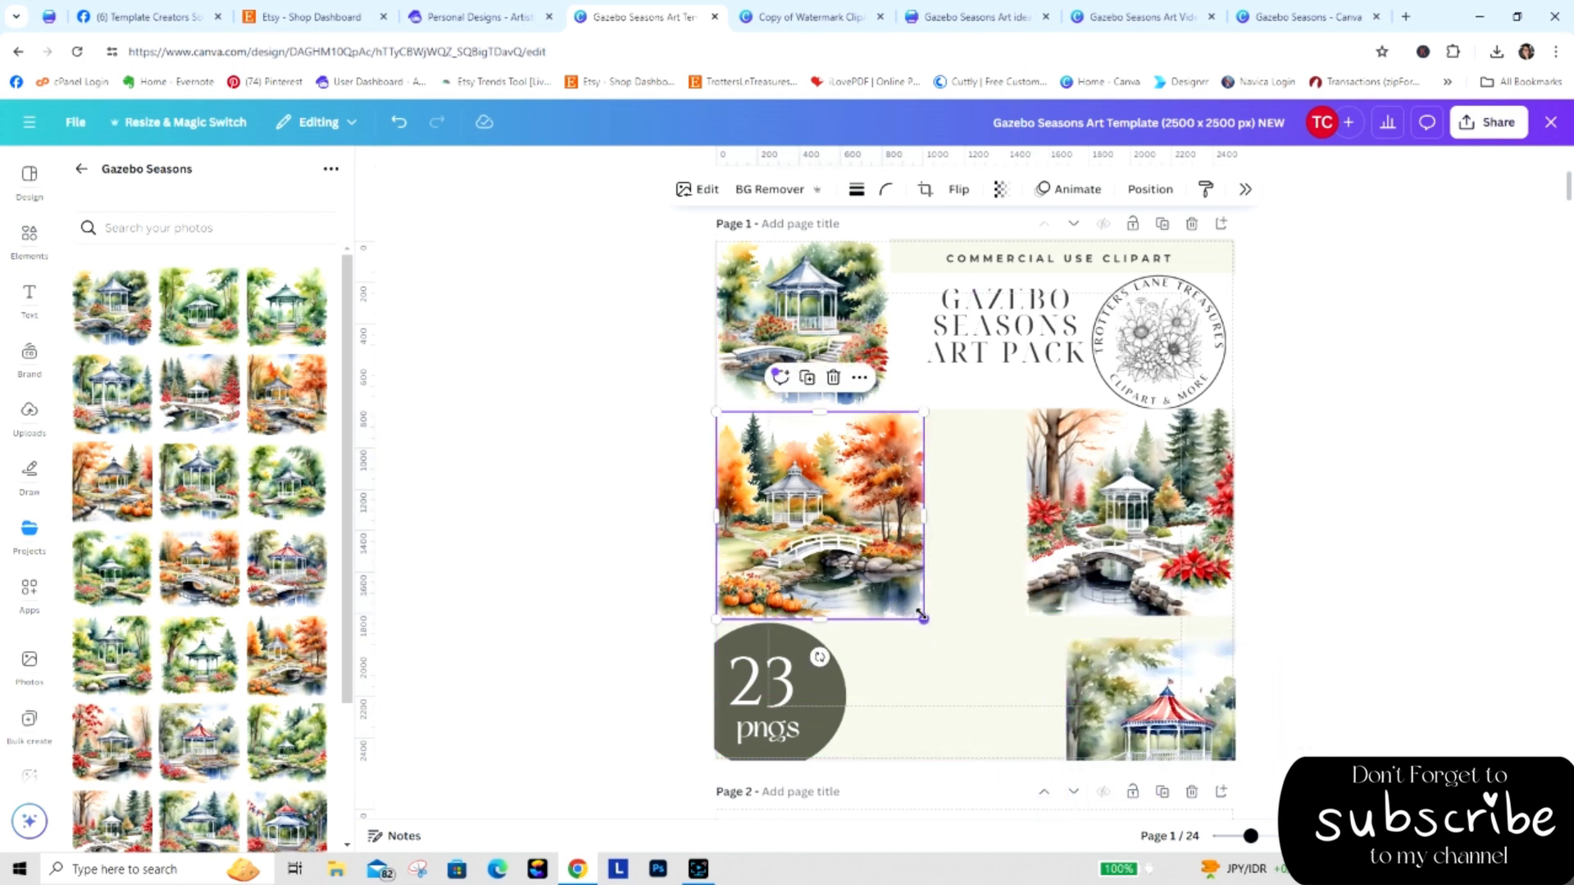
{"action": "left_click_drag", "start_coordinate": [921, 614], "coordinate": [875, 572]}
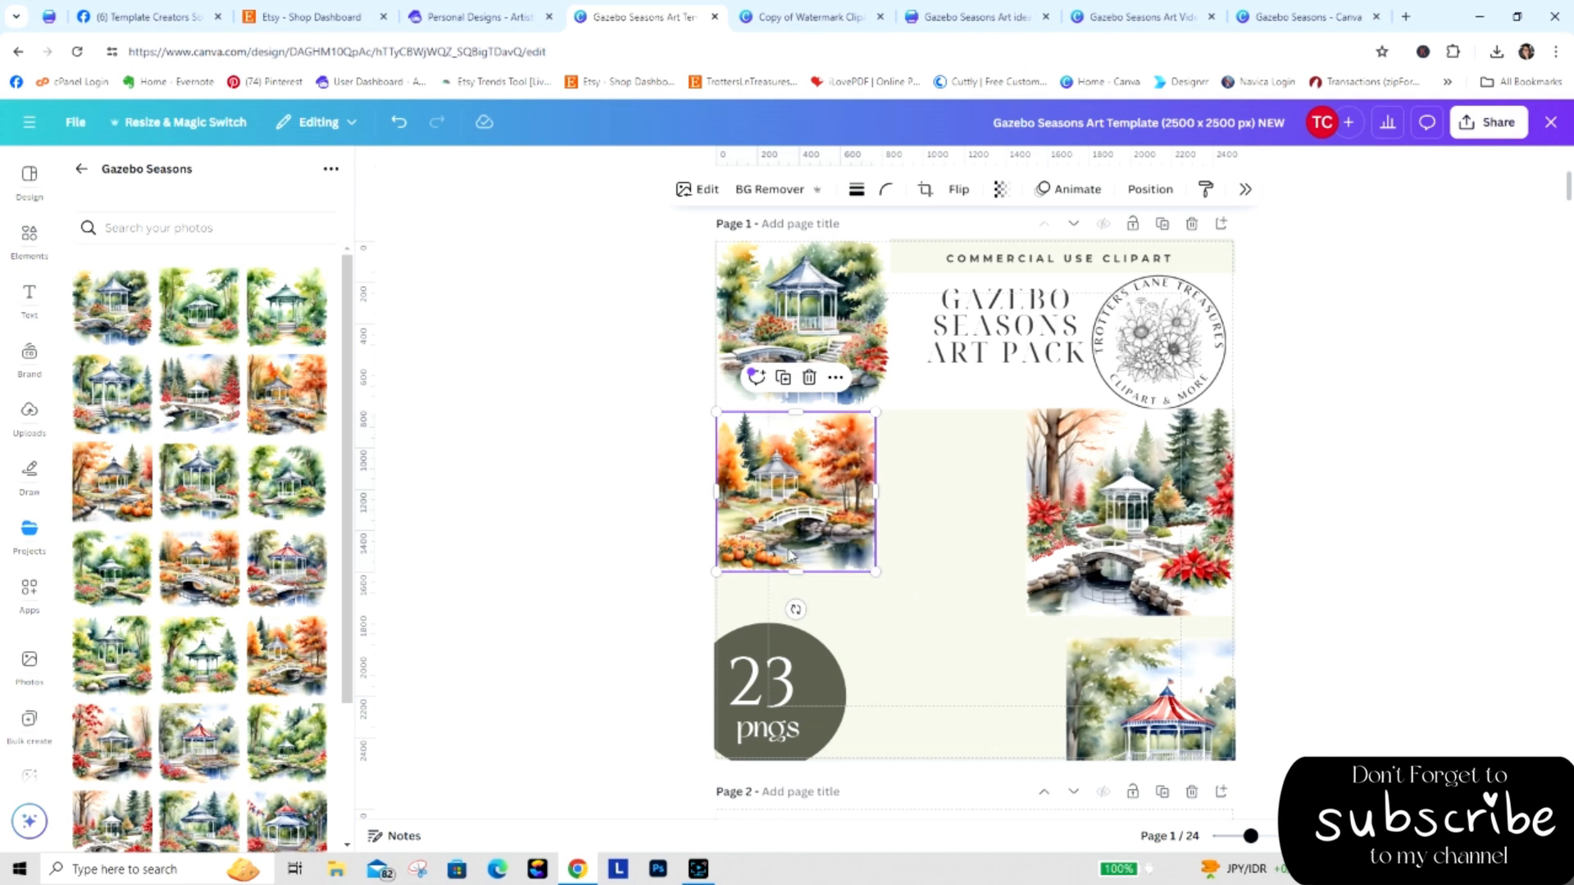
Move the snowy gazebo image directly beside the autumn image and shrink it to the same size.
{"action": "left_click", "coordinate": [1046, 549]}
{"action": "left_click_drag", "start_coordinate": [1087, 539], "coordinate": [936, 538]}
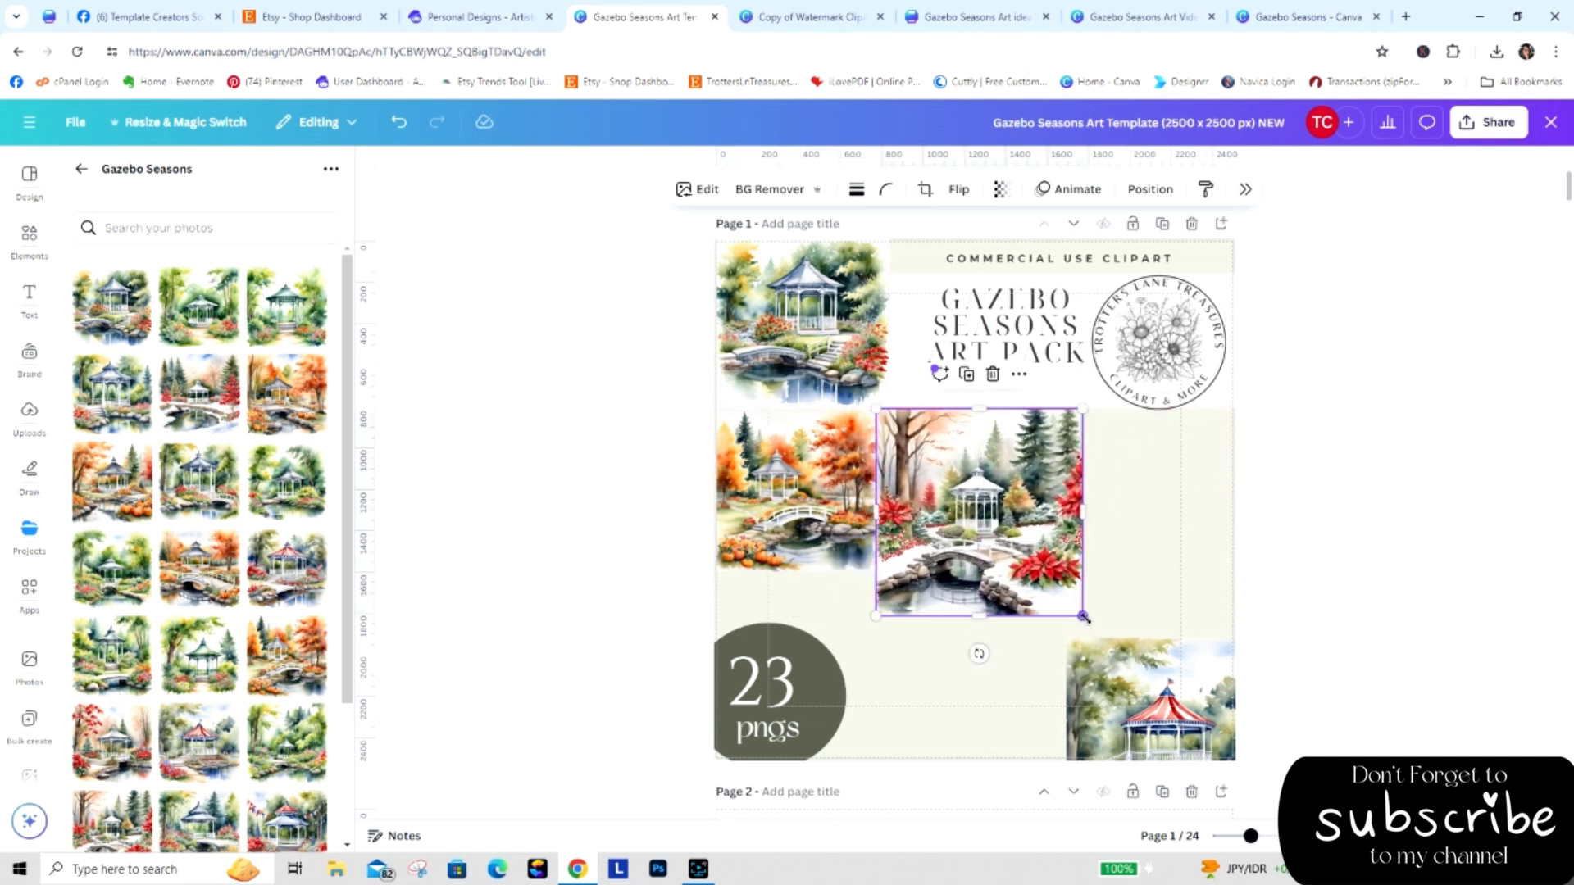
{"action": "left_click_drag", "start_coordinate": [1083, 616], "coordinate": [1038, 572]}
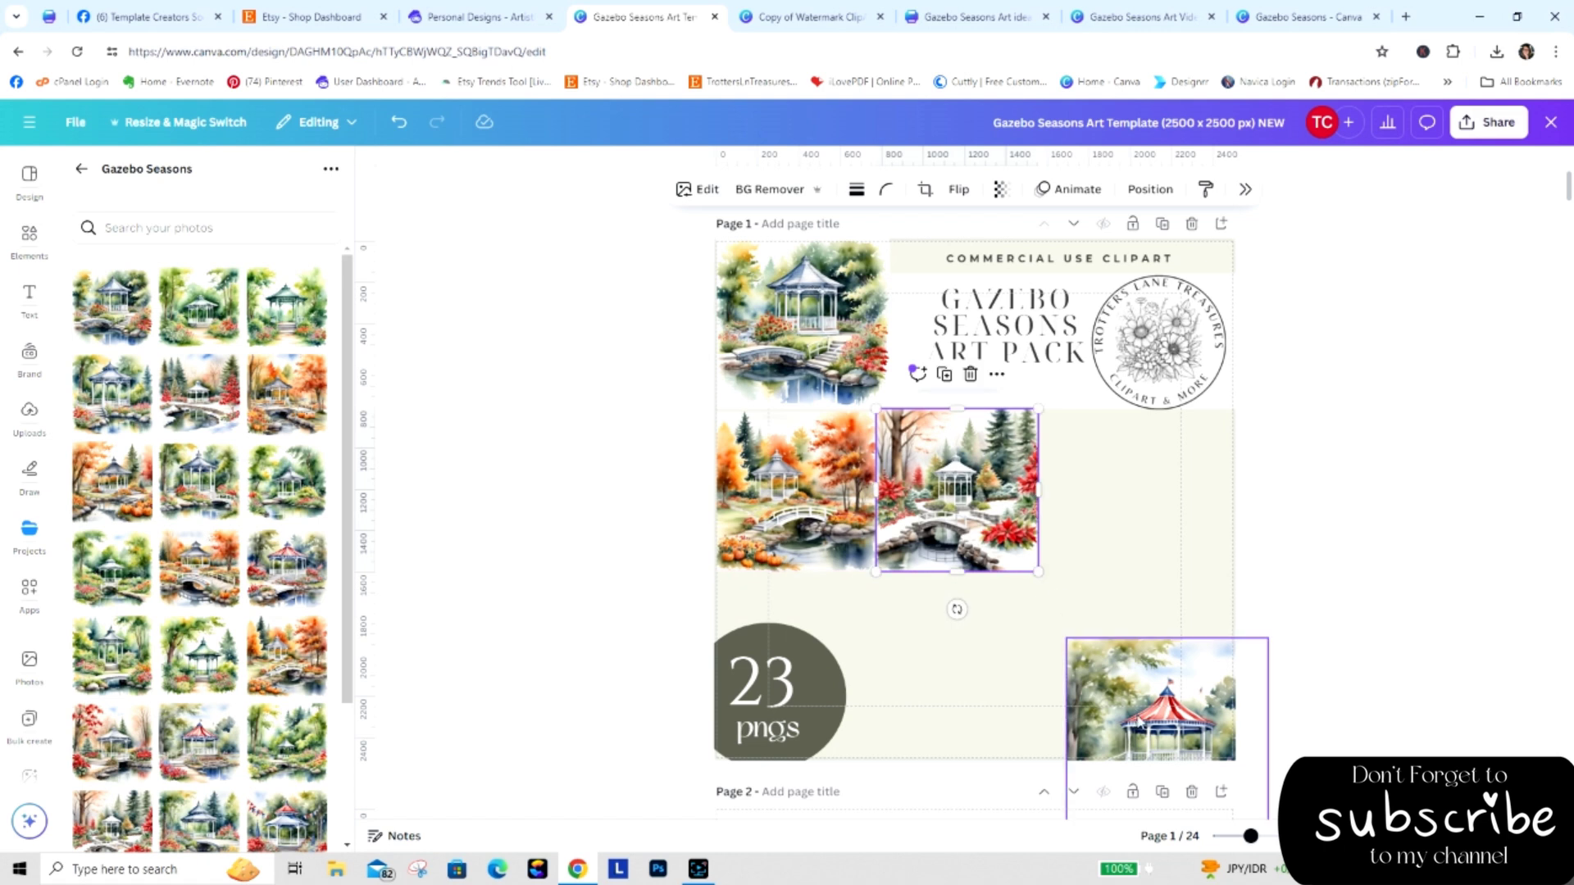
Fit the striped-roof image at the right end of the row and scale all three images together to the cover's width.
{"action": "left_click_drag", "start_coordinate": [1139, 723], "coordinate": [1106, 492]}
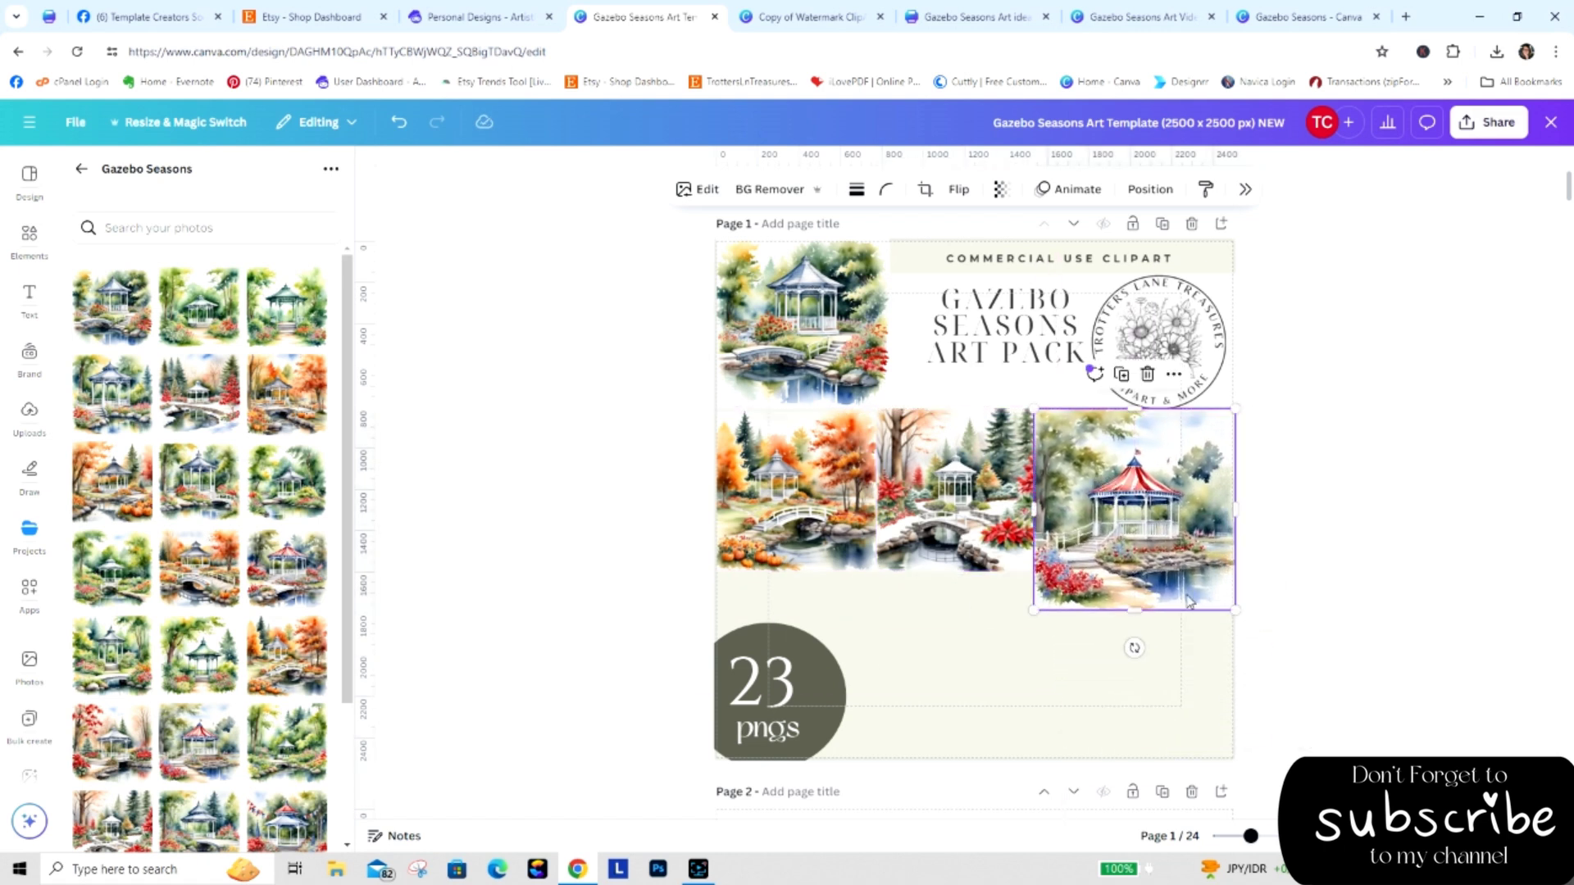
{"action": "left_click_drag", "start_coordinate": [1235, 610], "coordinate": [1194, 572]}
{"action": "left_click_drag", "start_coordinate": [677, 482], "coordinate": [1233, 584]}
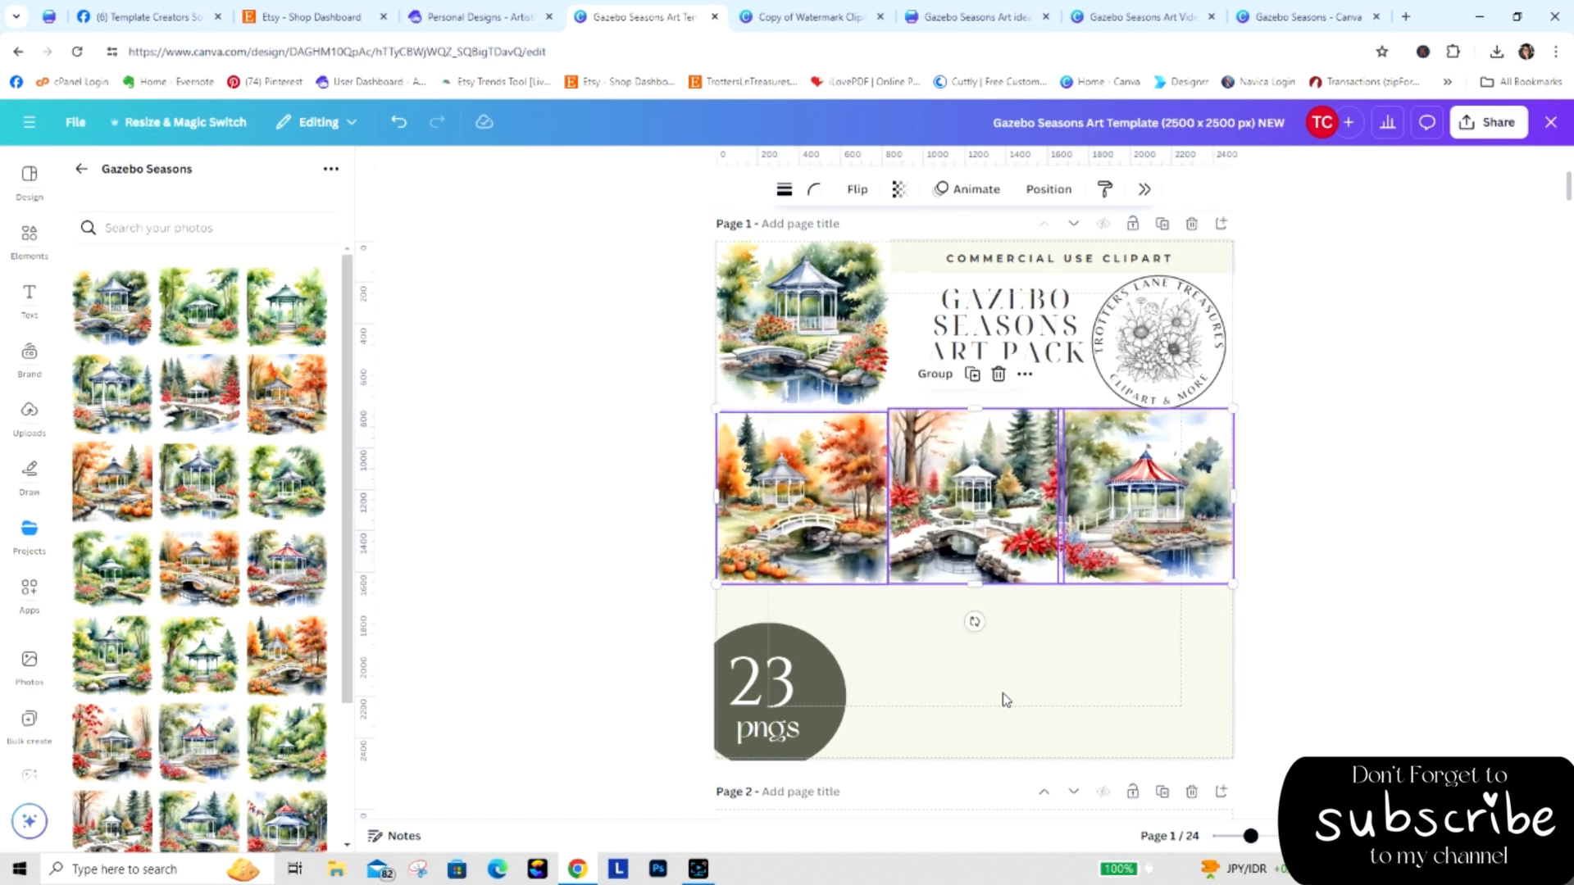
Recolour the circle of the 23 pngs badge black.
{"action": "left_click", "coordinate": [839, 693]}
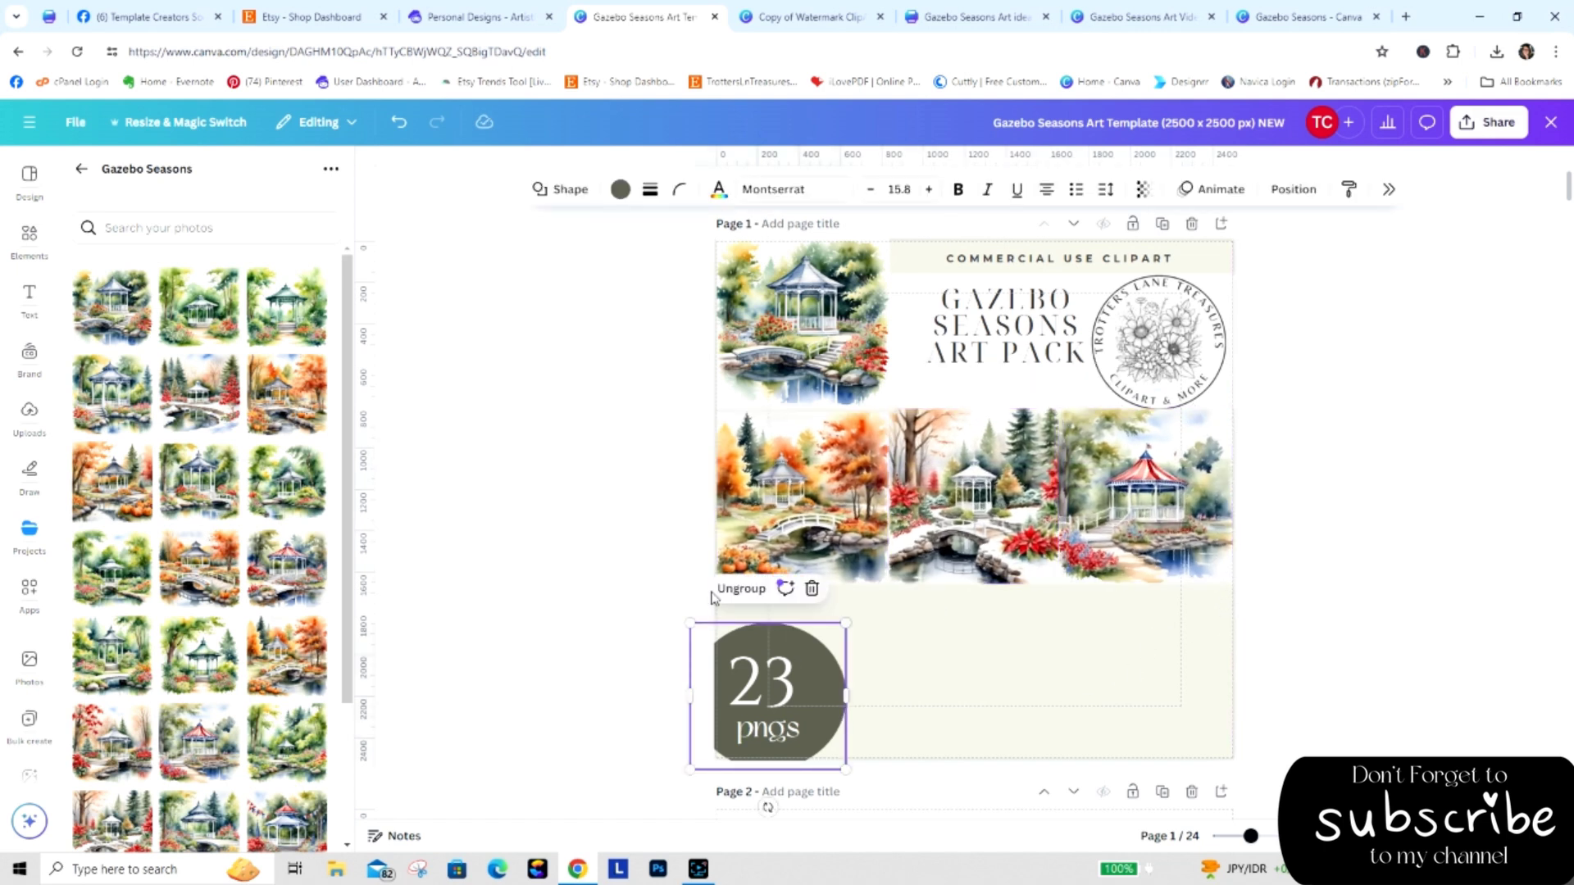
{"action": "left_click", "coordinate": [621, 193]}
{"action": "left_click", "coordinate": [548, 425]}
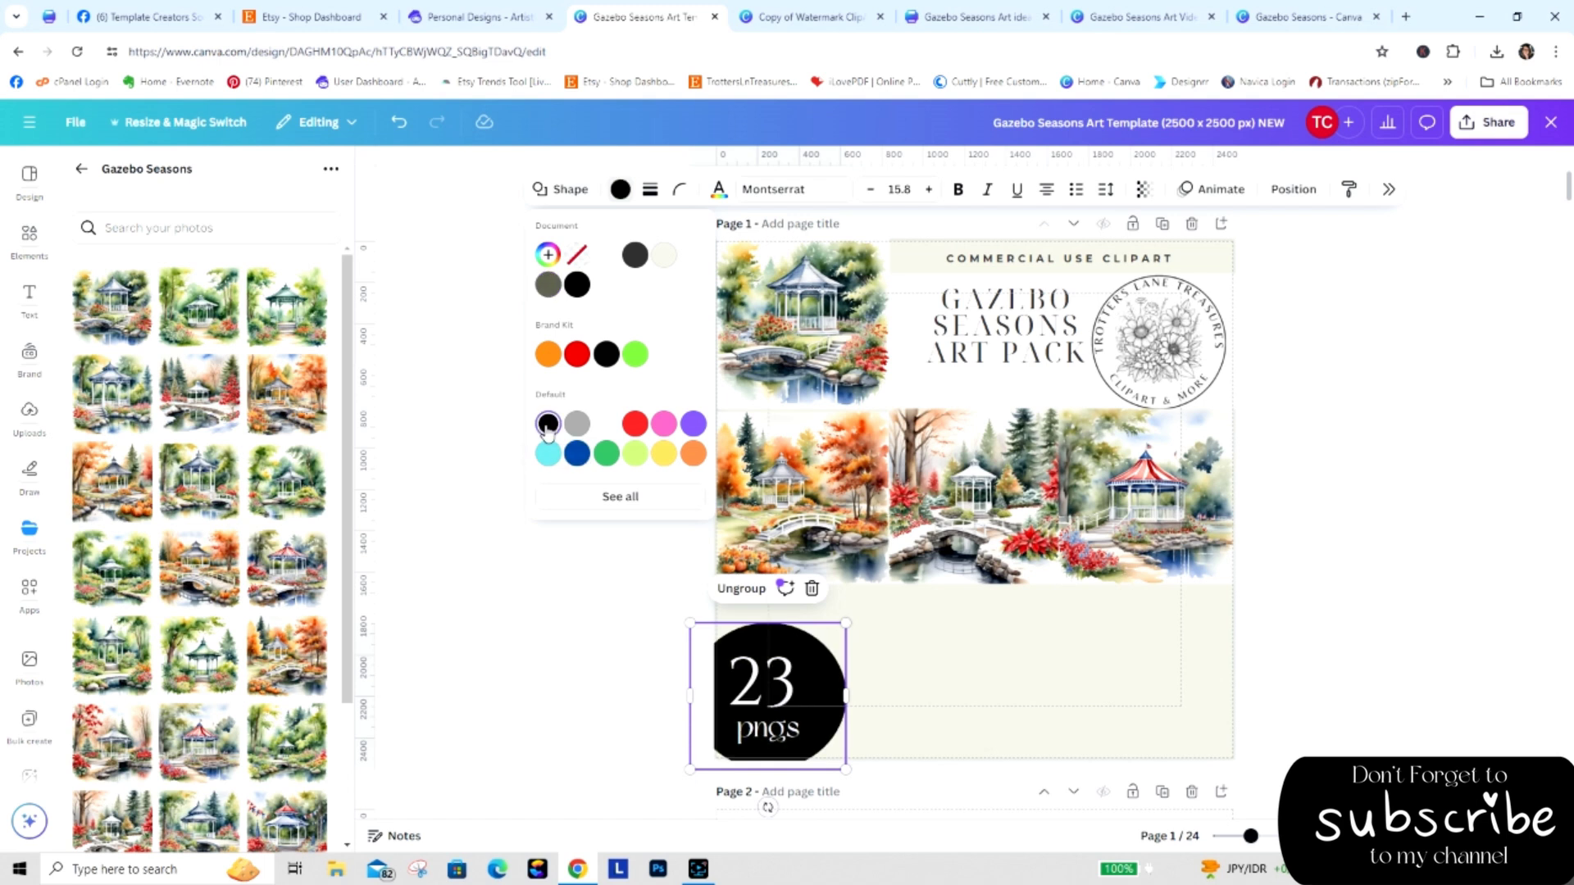
{"action": "key", "text": "Escape"}
{"action": "left_click", "coordinate": [1382, 604]}
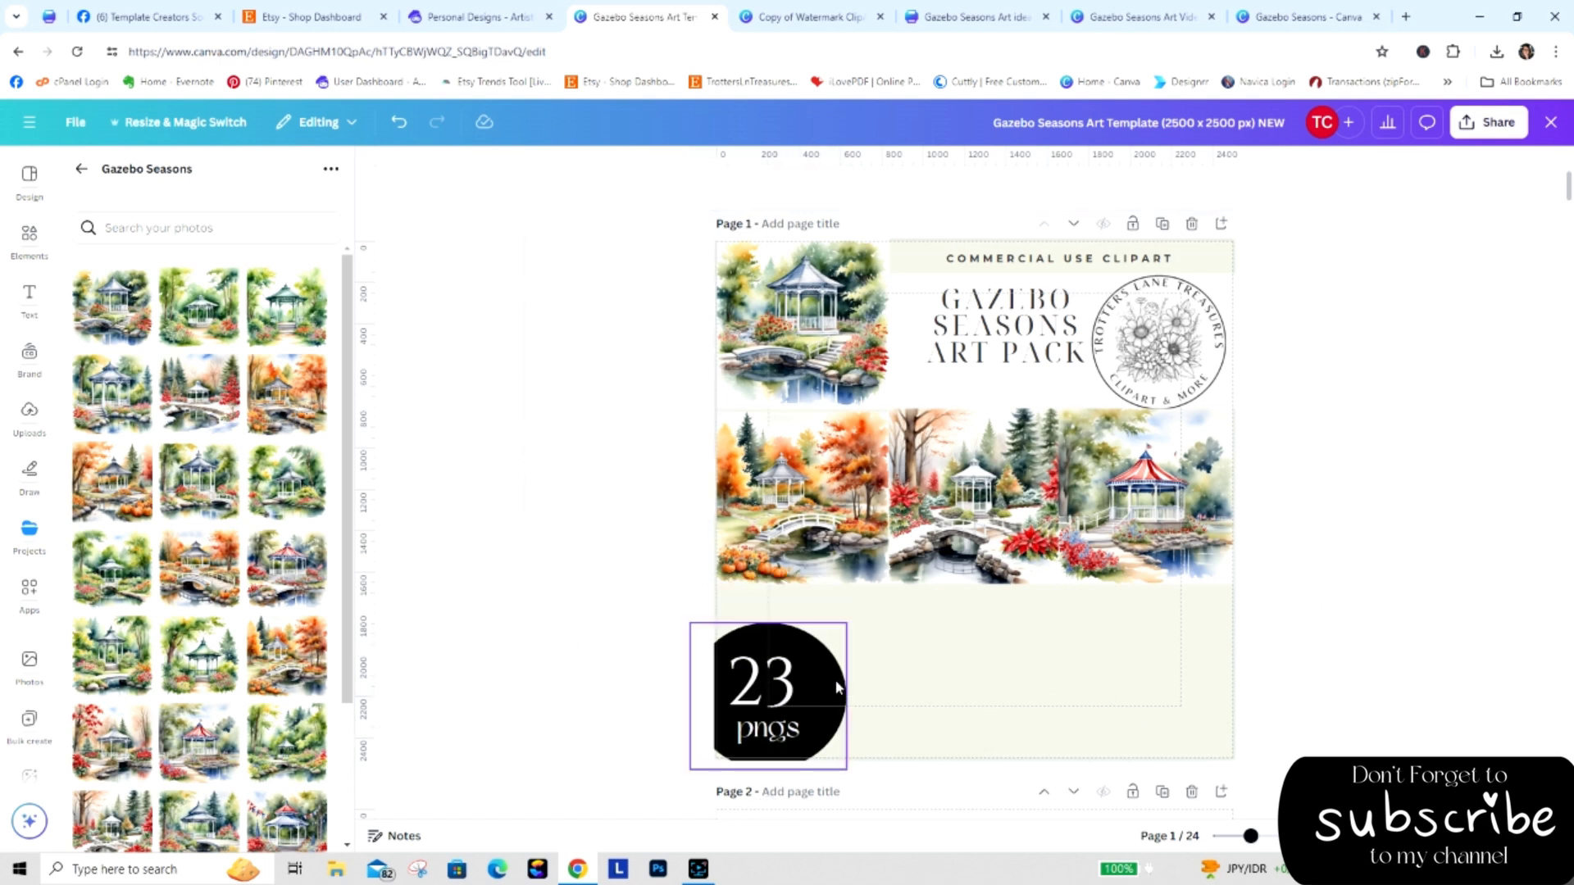
Select the row of three gazebo images and move it slightly down, leaving a gap below the header.
{"action": "left_click_drag", "start_coordinate": [677, 446], "coordinate": [1207, 579]}
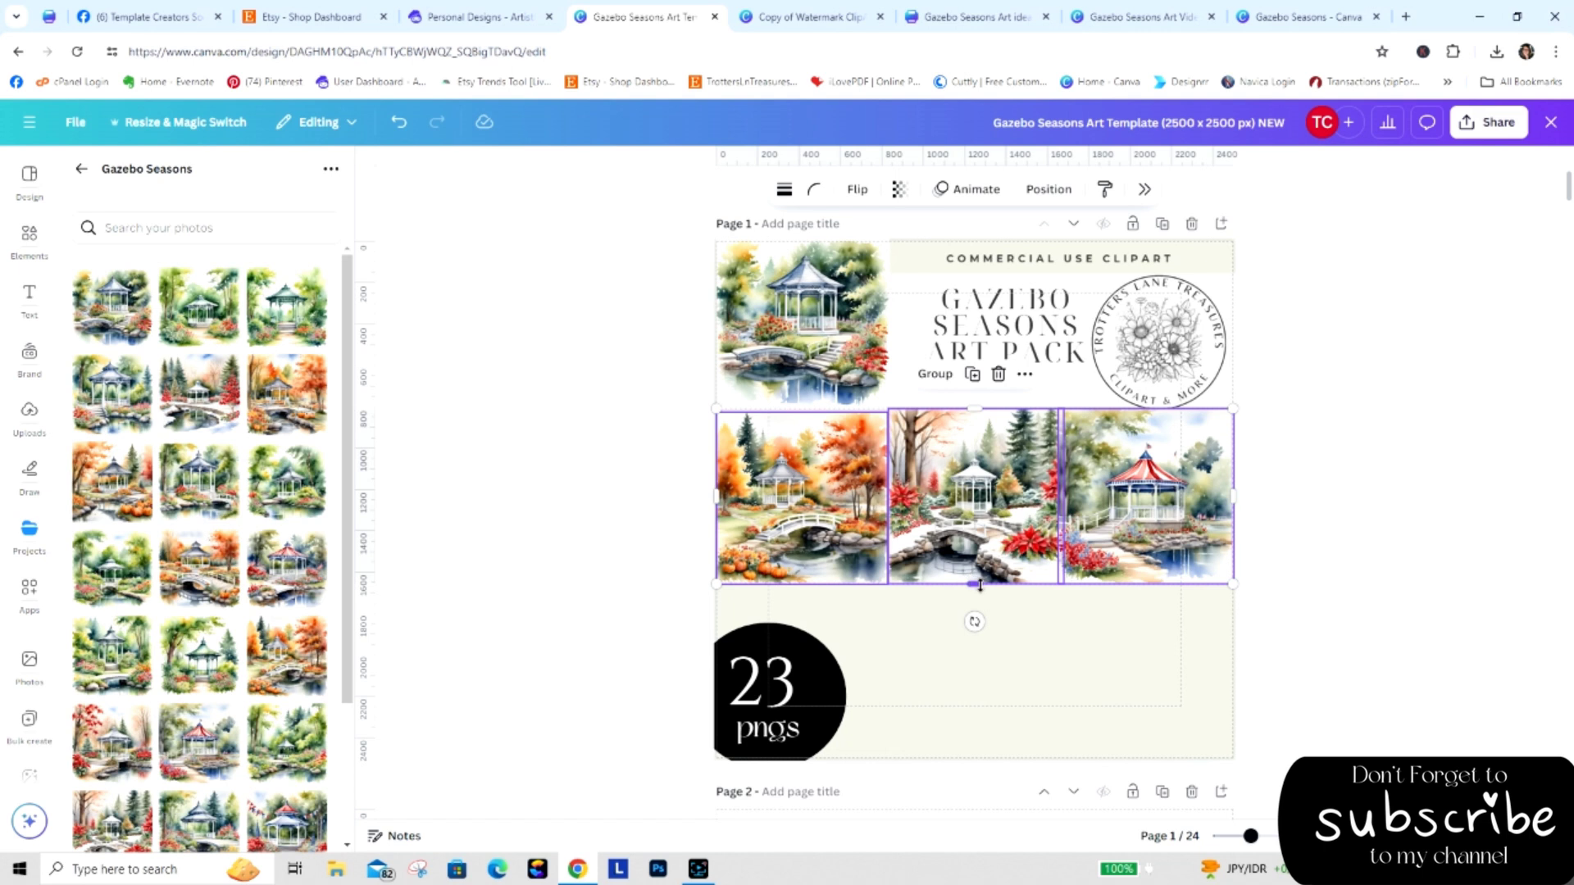
{"action": "left_click_drag", "start_coordinate": [980, 586], "coordinate": [979, 585]}
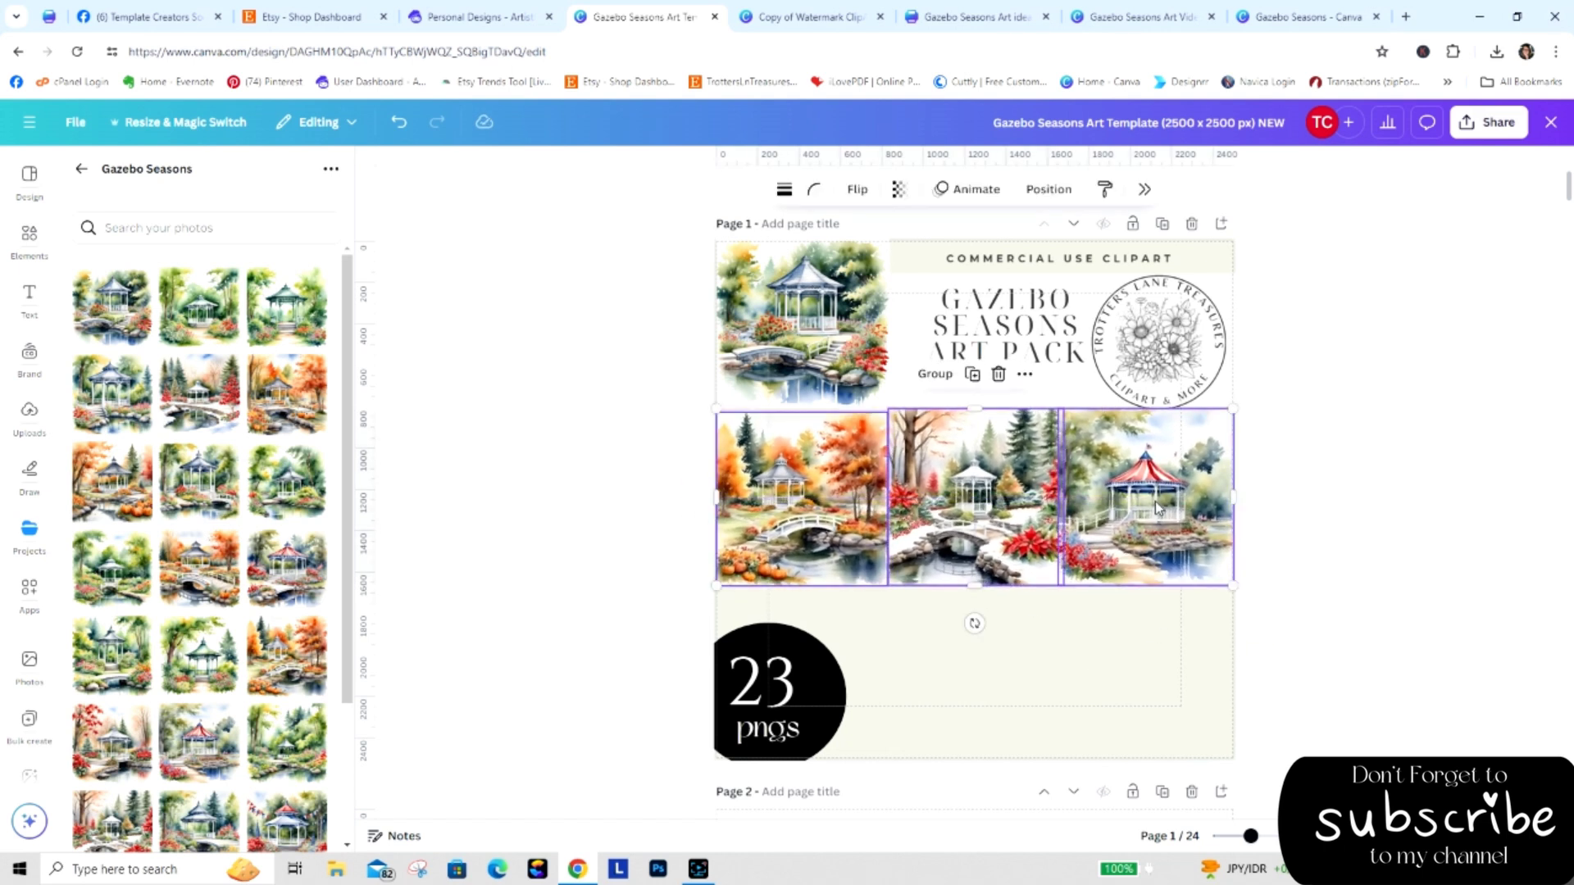
{"action": "left_click_drag", "start_coordinate": [1157, 506], "coordinate": [1162, 518]}
{"action": "left_click", "coordinate": [1405, 590]}
Set the "Gazebo Seasons Art Pack" title's font size to 126 and position it between the summer gazebo image and the logo.
{"action": "left_click_drag", "start_coordinate": [1015, 328], "coordinate": [1010, 343]}
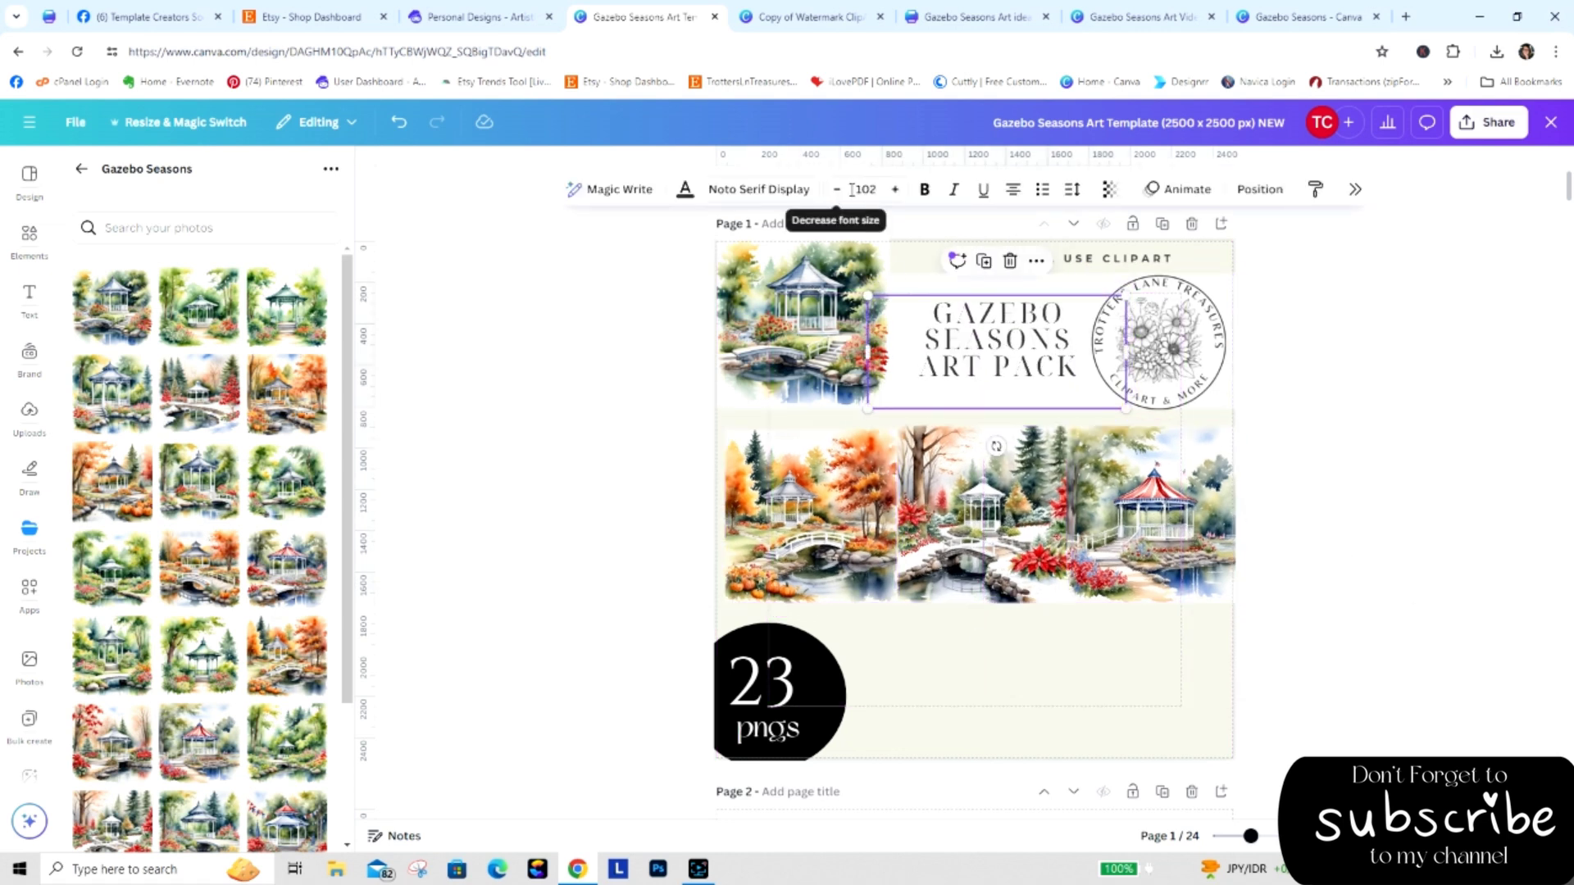
{"action": "left_click", "coordinate": [896, 190]}
{"action": "left_click", "coordinate": [896, 190]}
{"action": "left_click", "coordinate": [895, 190]}
{"action": "left_click", "coordinate": [895, 190]}
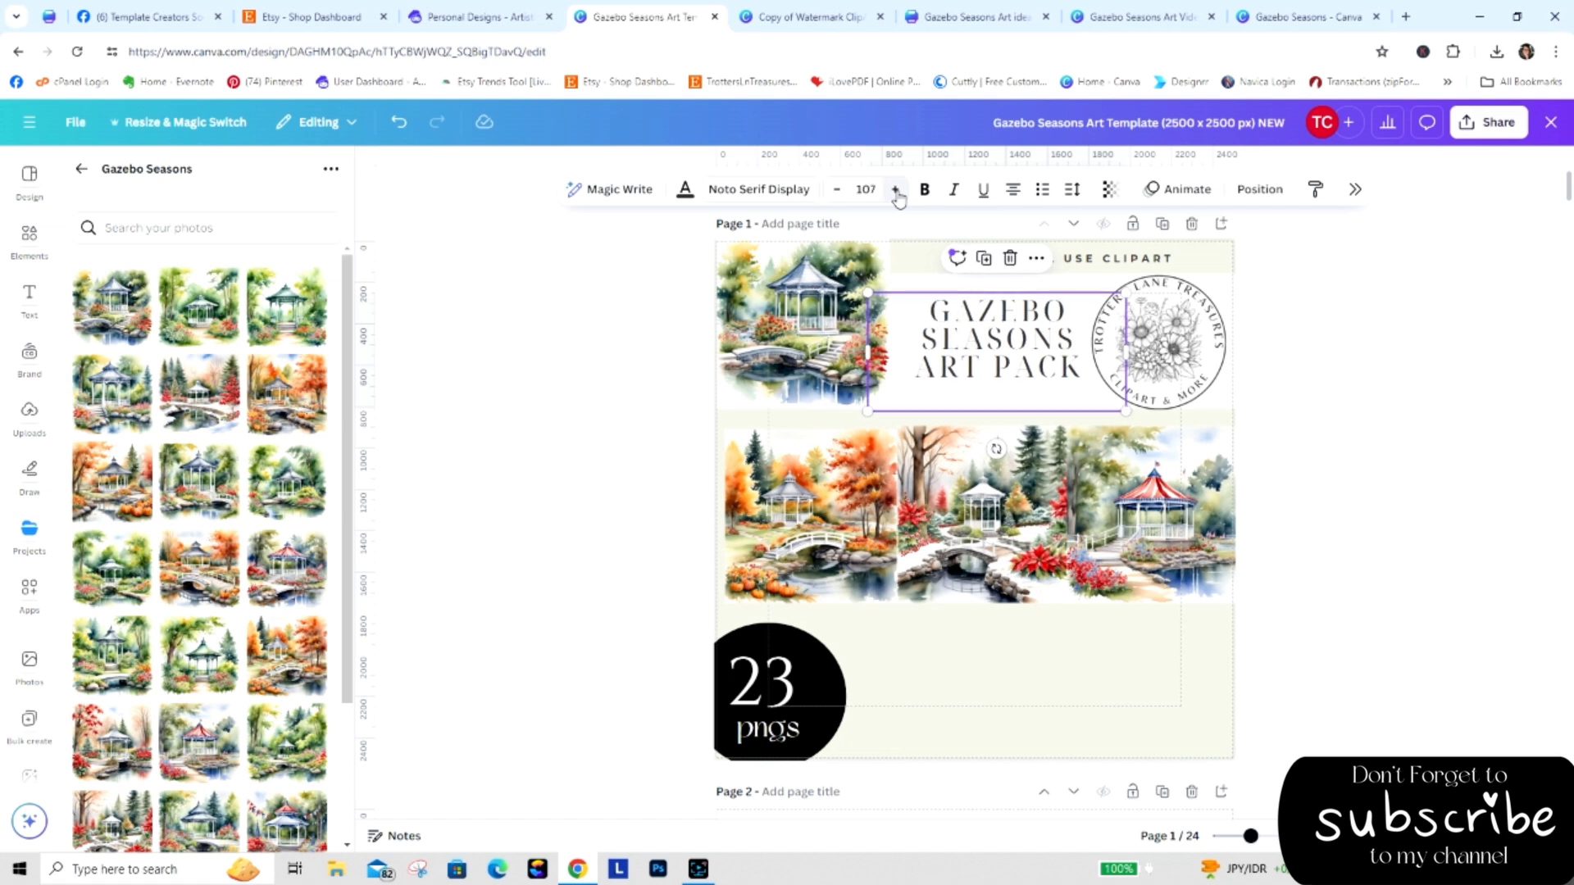
{"action": "left_click", "coordinate": [896, 190]}
{"action": "left_click", "coordinate": [896, 190]}
{"action": "left_click", "coordinate": [896, 190]}
{"action": "left_click", "coordinate": [896, 190]}
{"action": "left_click", "coordinate": [896, 190]}
{"action": "left_click", "coordinate": [896, 190]}
{"action": "left_click", "coordinate": [896, 190]}
{"action": "left_click", "coordinate": [896, 190]}
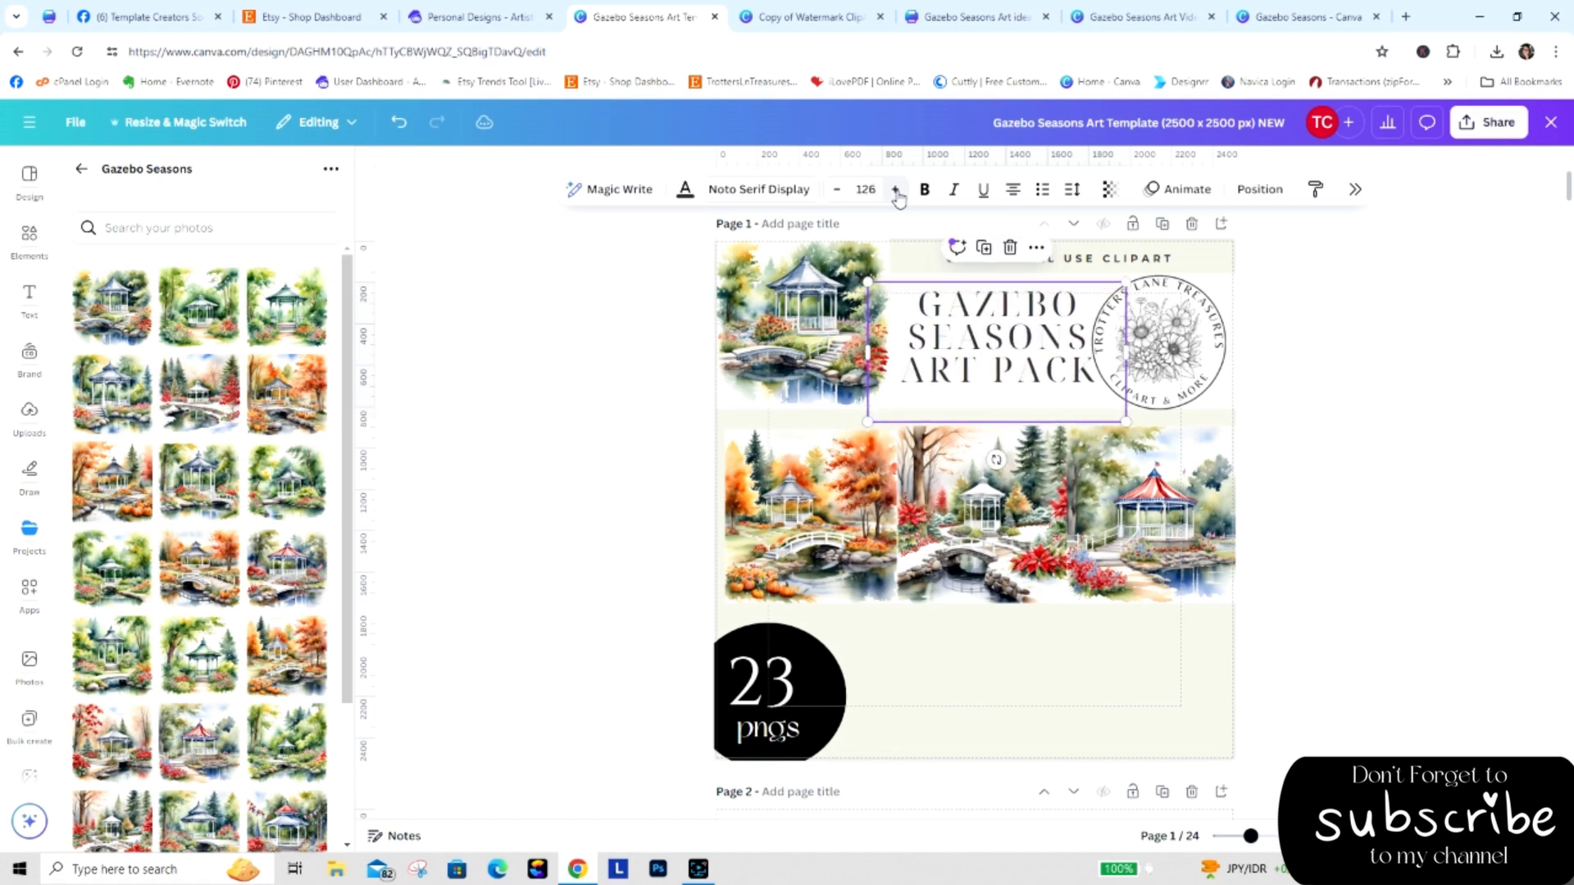
{"action": "left_click_drag", "start_coordinate": [1093, 353], "coordinate": [1087, 351]}
Move the "COMMERCIAL USE CLIPART" line slightly left above the title.
{"action": "left_click", "coordinate": [1142, 259]}
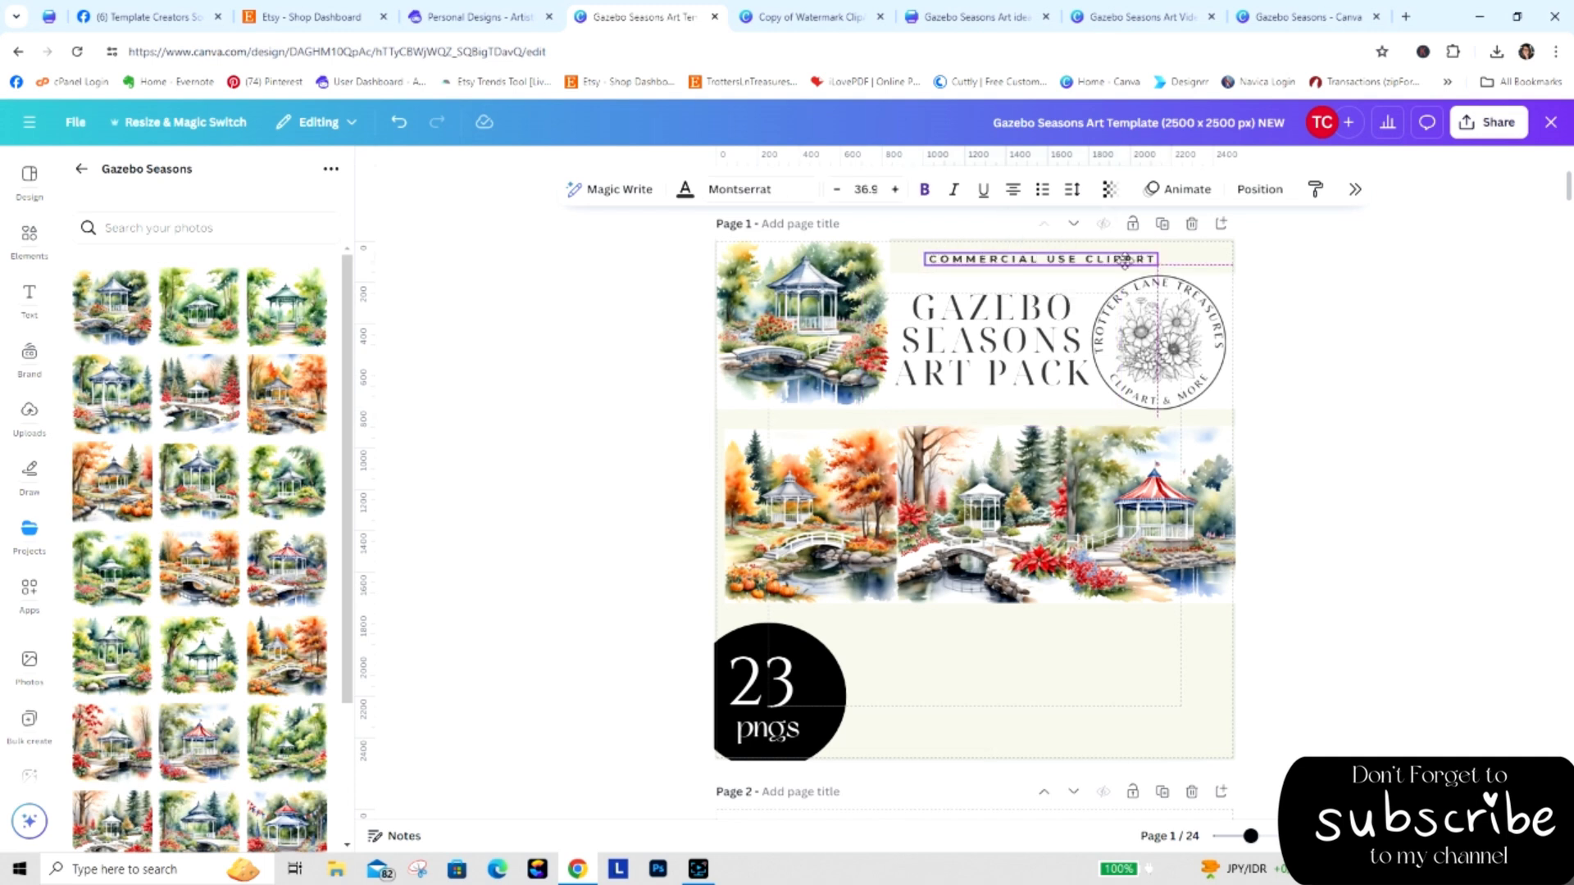
{"action": "left_click", "coordinate": [1441, 443]}
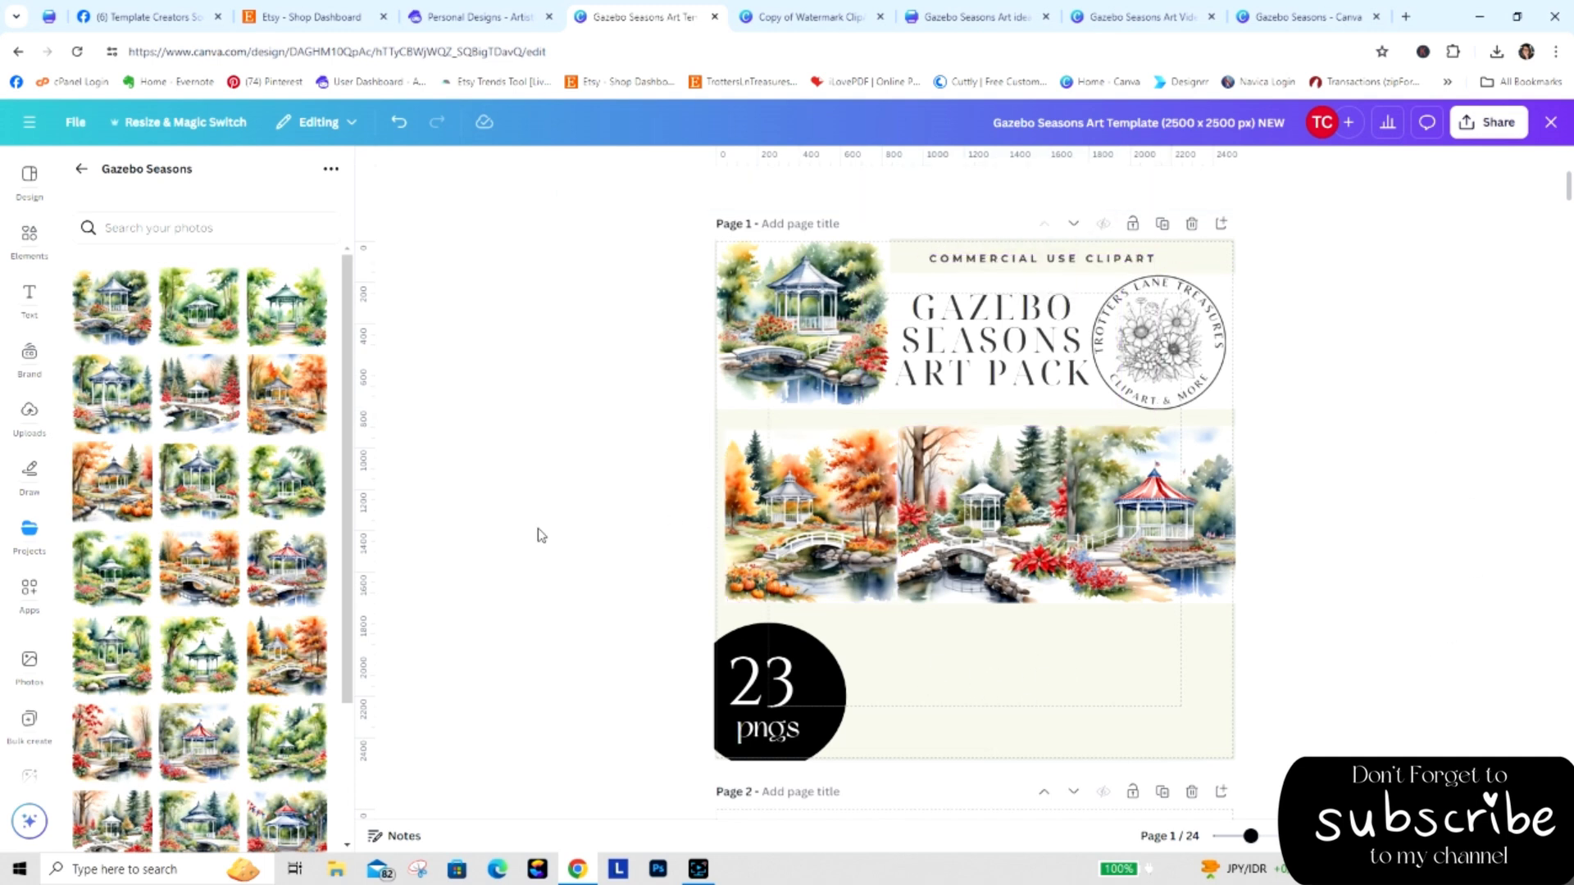
Add a green gazebo image to the cover, shrink it and place it directly right of the 23 pngs badge.
{"action": "left_click", "coordinate": [308, 769]}
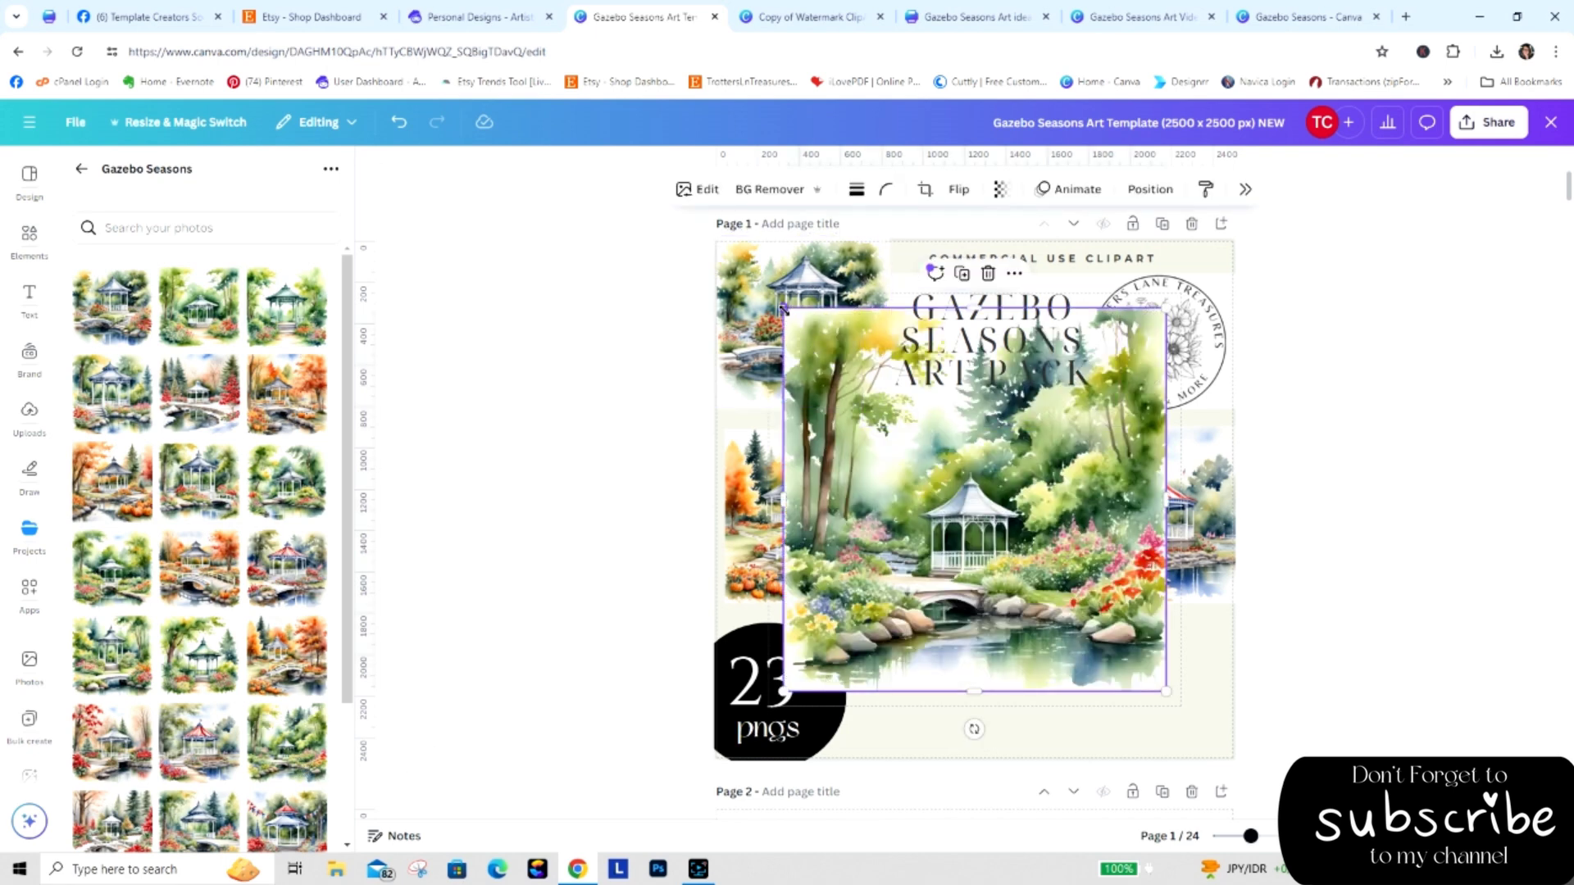
{"action": "left_click_drag", "start_coordinate": [782, 309], "coordinate": [1062, 583]}
{"action": "left_click_drag", "start_coordinate": [1113, 637], "coordinate": [937, 706]}
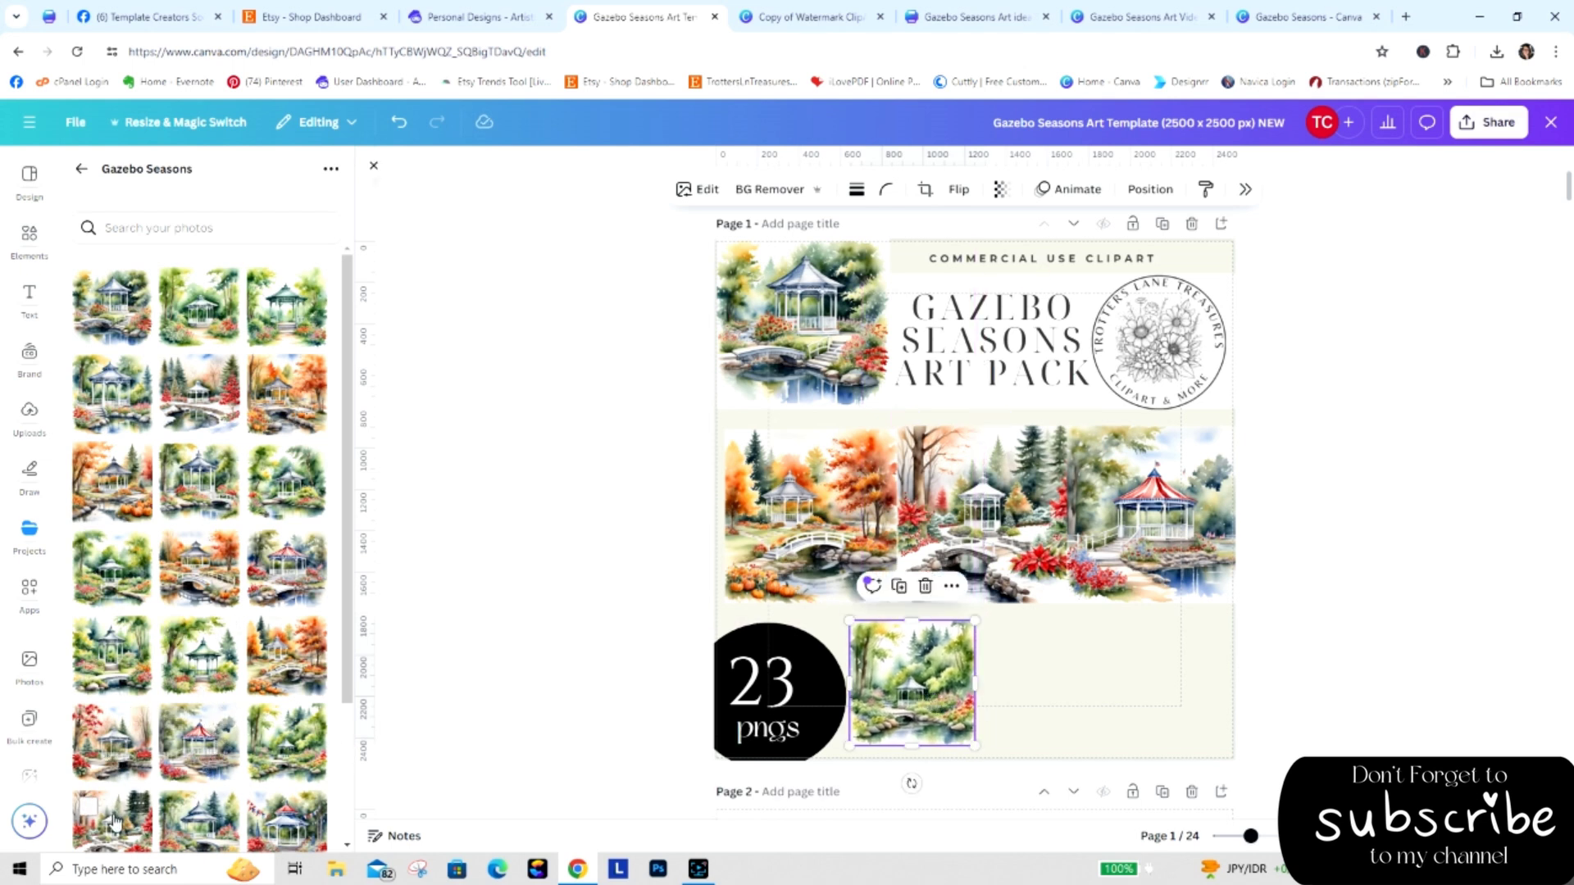
Add the snowy gazebo image with red trees, scale it to match the green gazebo image and place it directly right of it.
{"action": "left_click", "coordinate": [908, 578]}
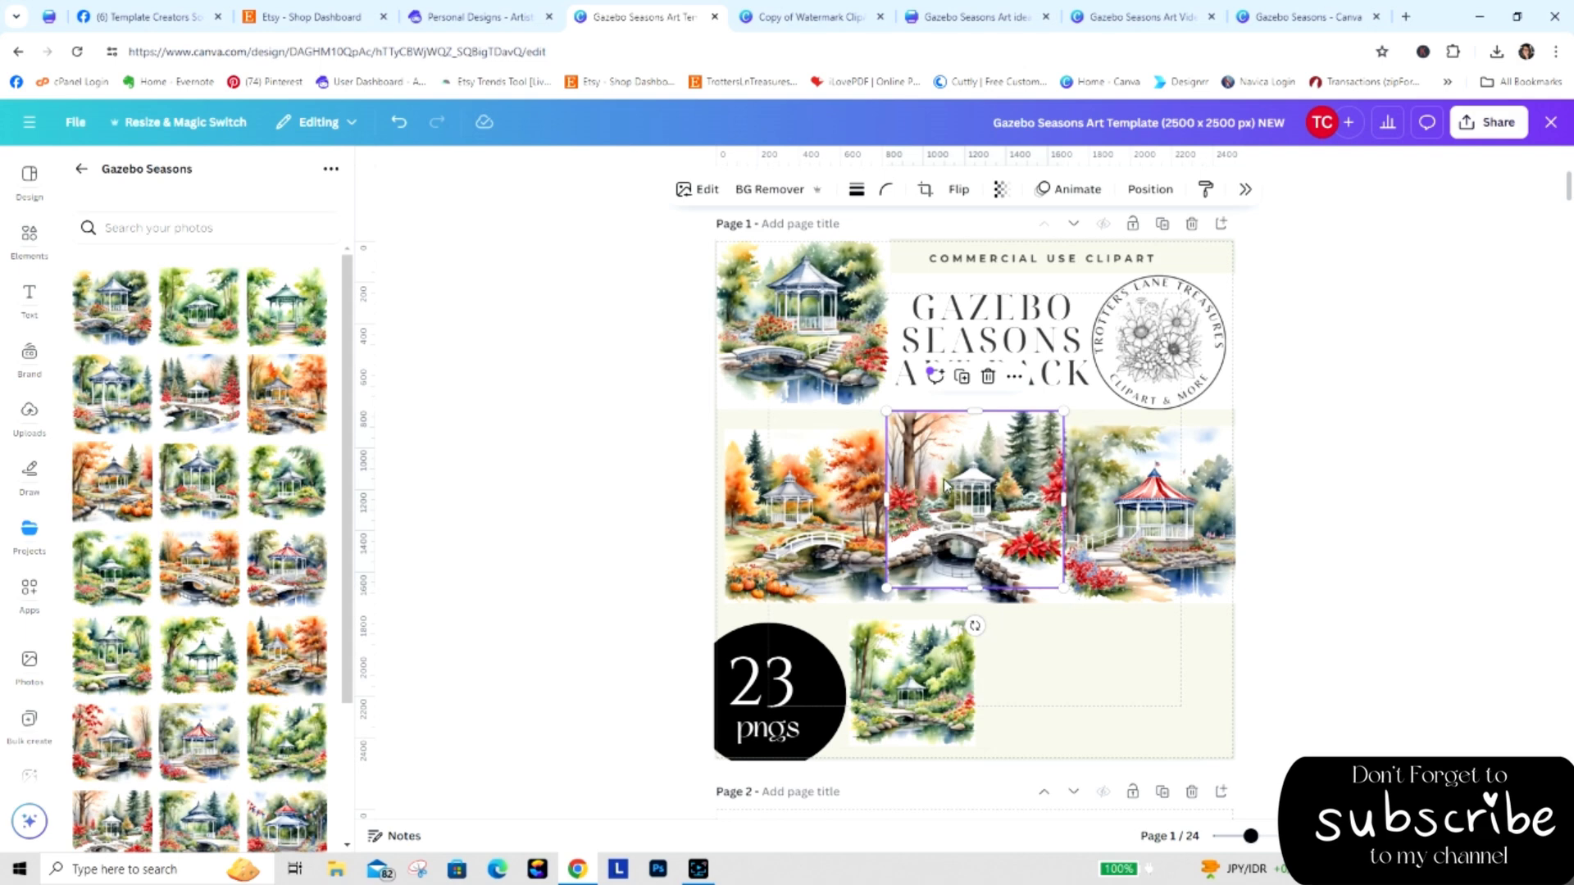
{"action": "left_click_drag", "start_coordinate": [944, 485], "coordinate": [302, 394]}
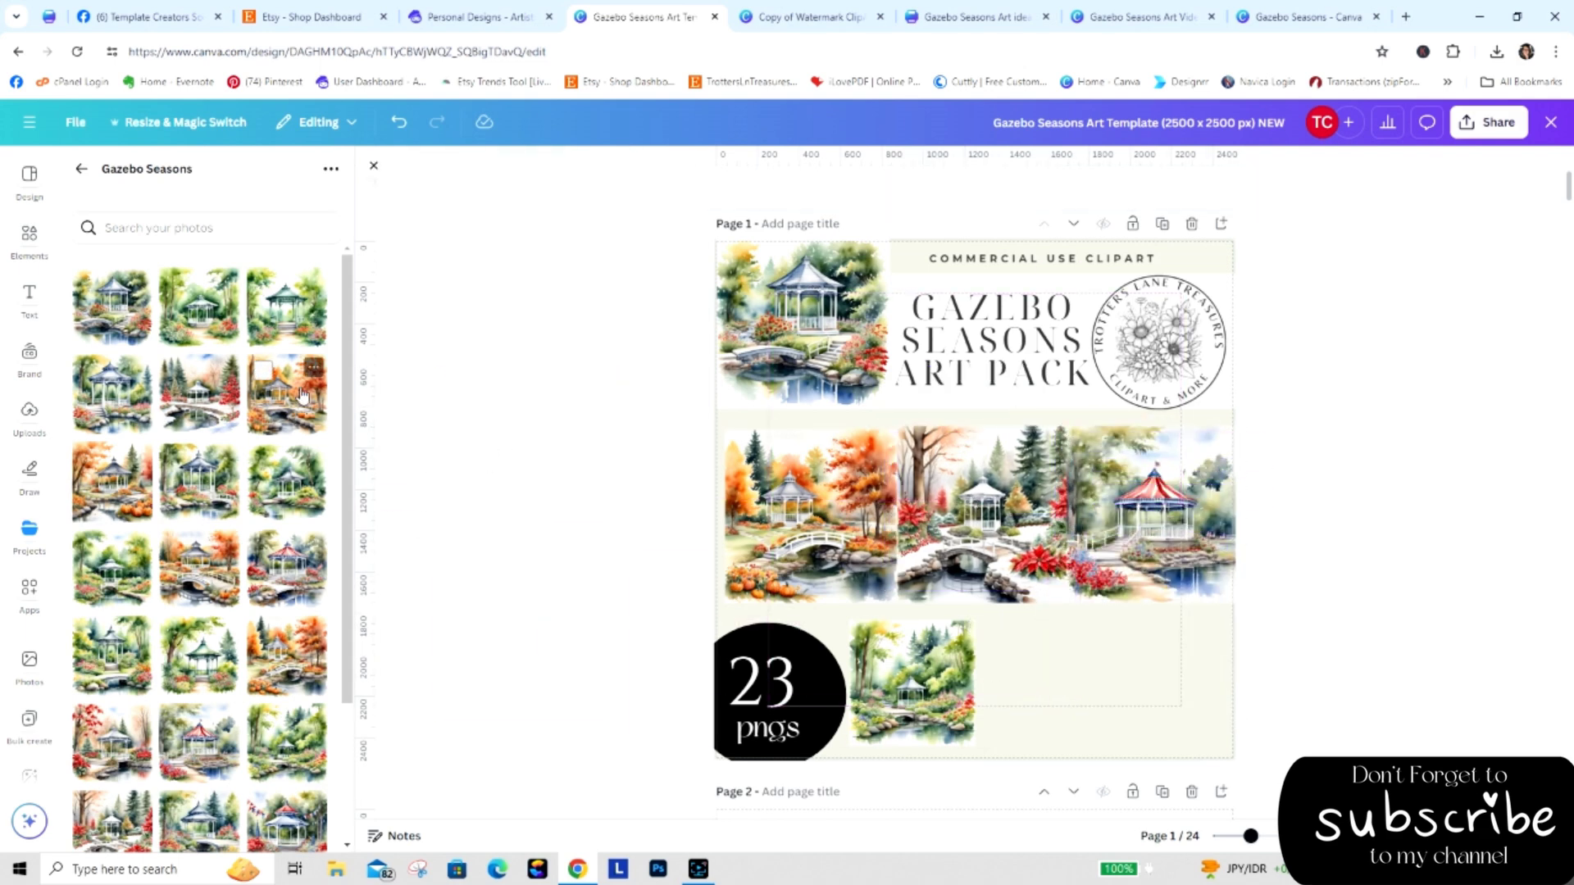
{"action": "left_click", "coordinate": [196, 402]}
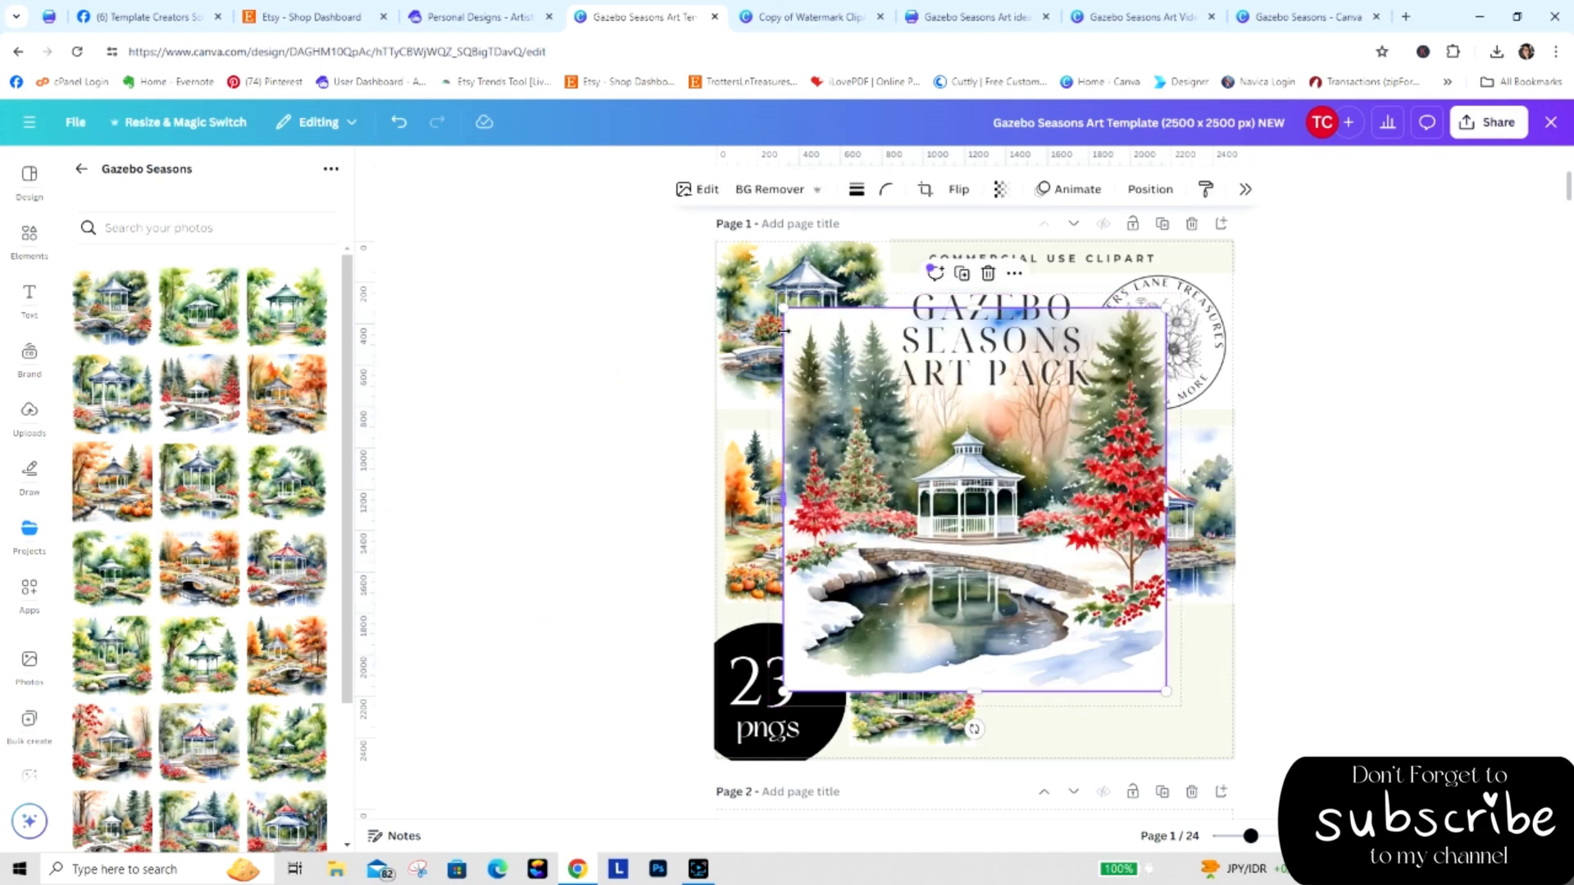
{"action": "left_click_drag", "start_coordinate": [782, 307], "coordinate": [1042, 566]}
{"action": "left_click_drag", "start_coordinate": [1133, 639], "coordinate": [1065, 688]}
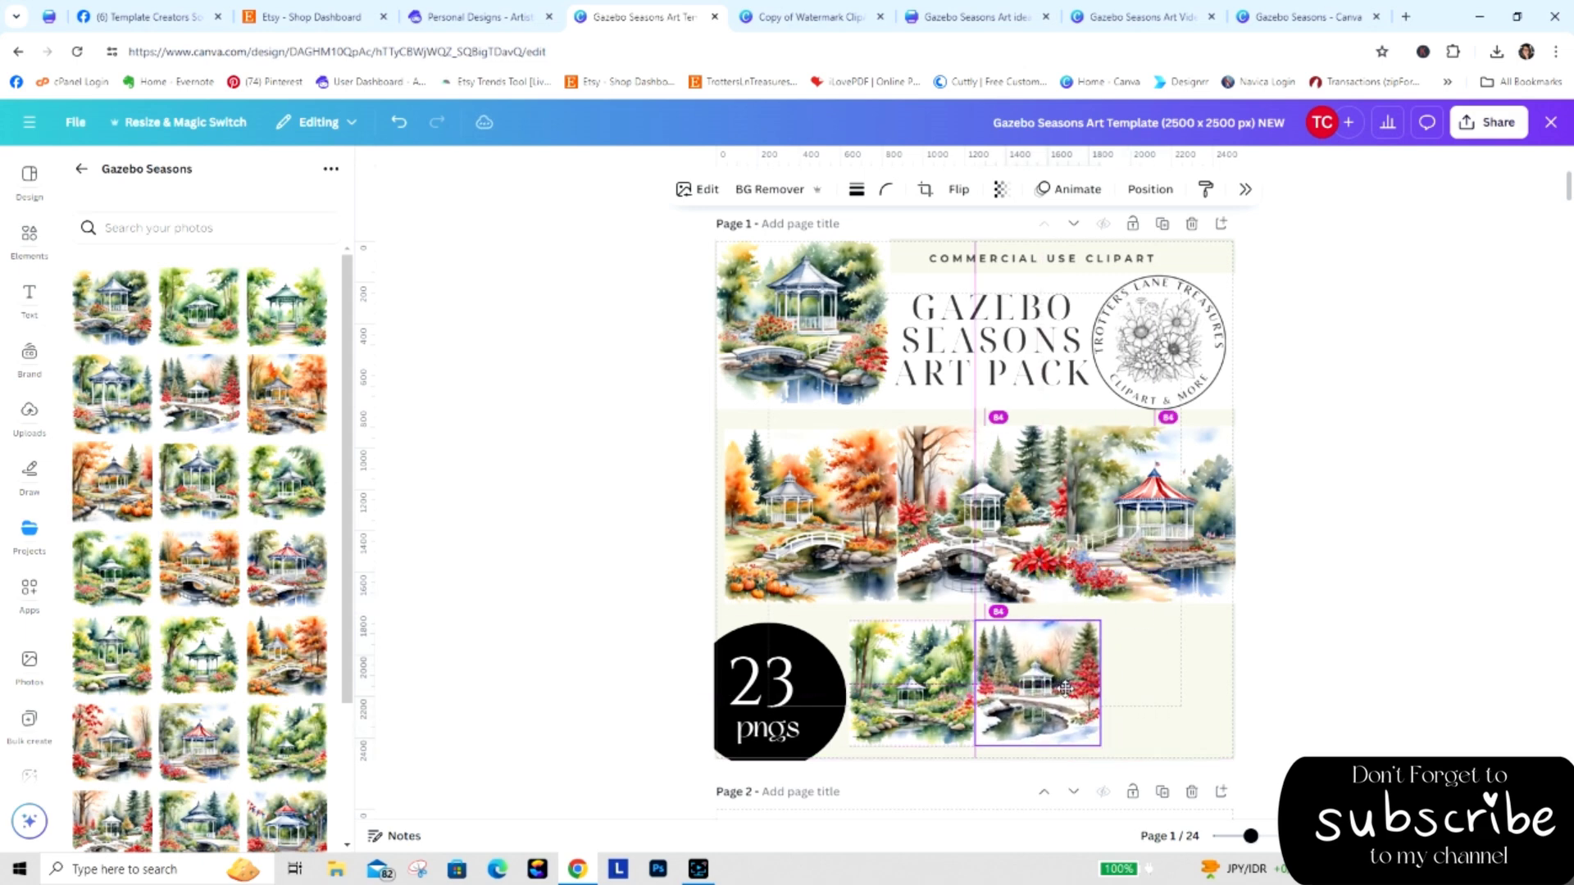
{"action": "left_click", "coordinate": [641, 695]}
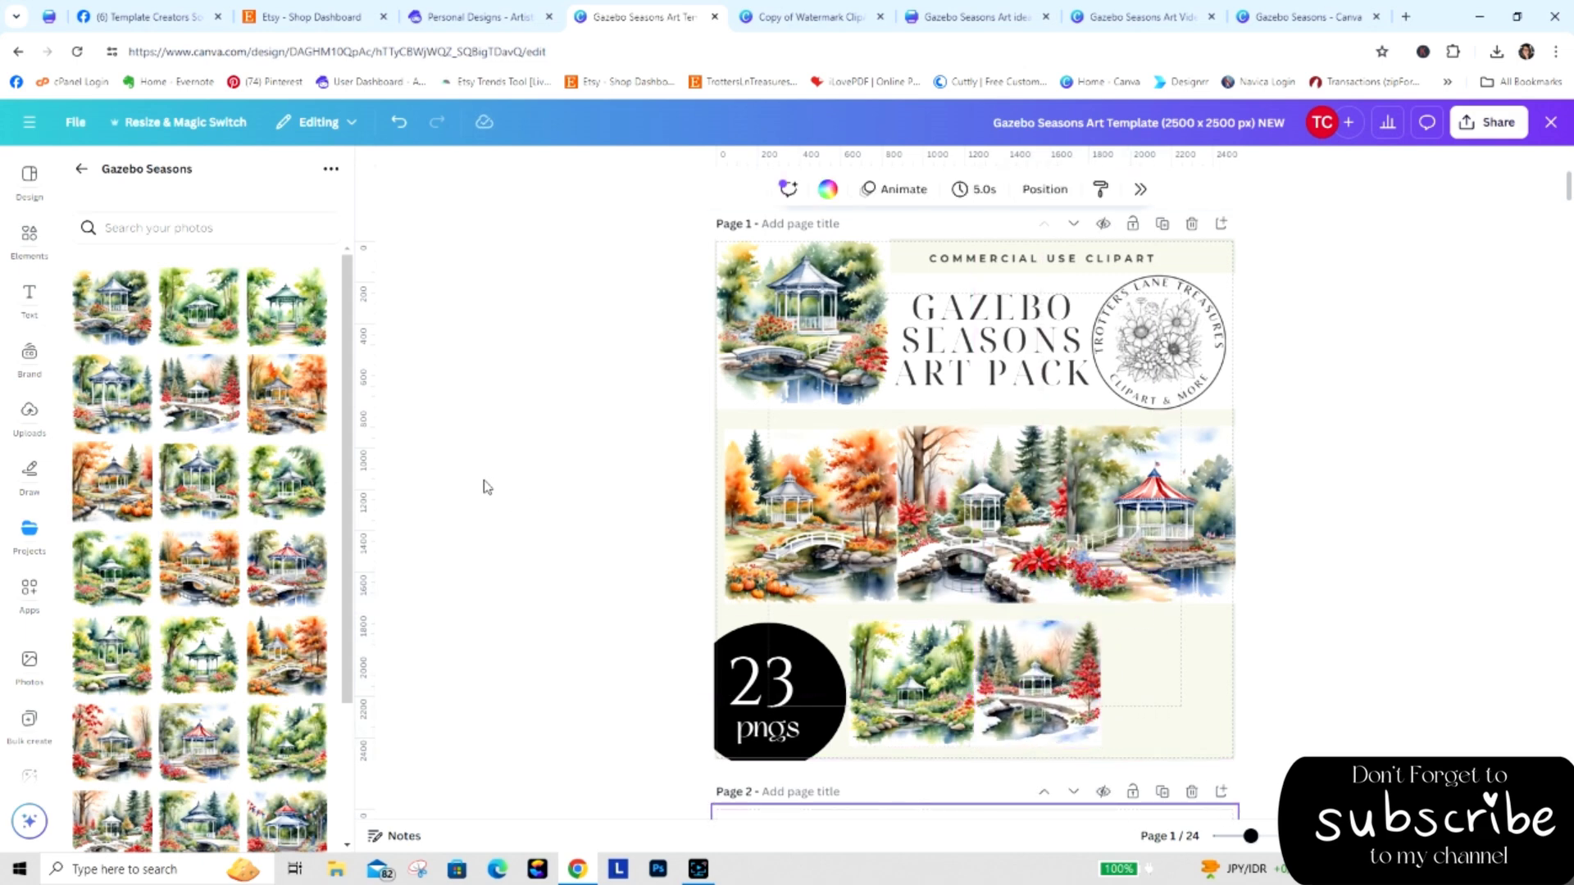
Add the striped-roof gazebo image with flags, shrink it to about the bottom row's height and place it over the 23 pngs badge.
{"action": "left_click", "coordinate": [287, 571]}
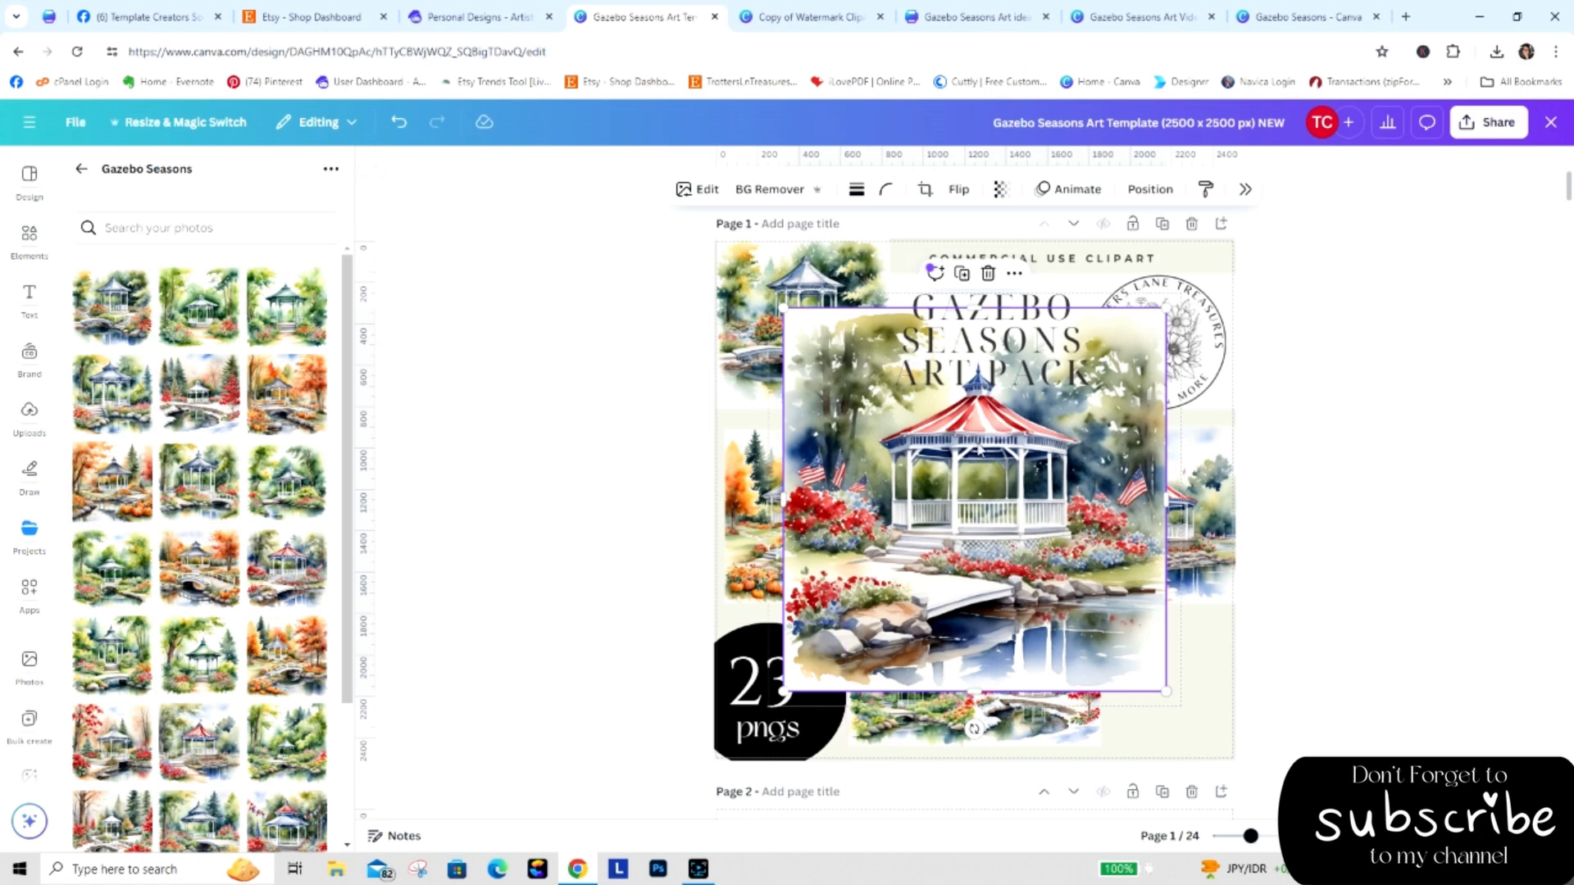
{"action": "left_click_drag", "start_coordinate": [781, 309], "coordinate": [969, 494]}
{"action": "left_click_drag", "start_coordinate": [1028, 549], "coordinate": [1064, 520]}
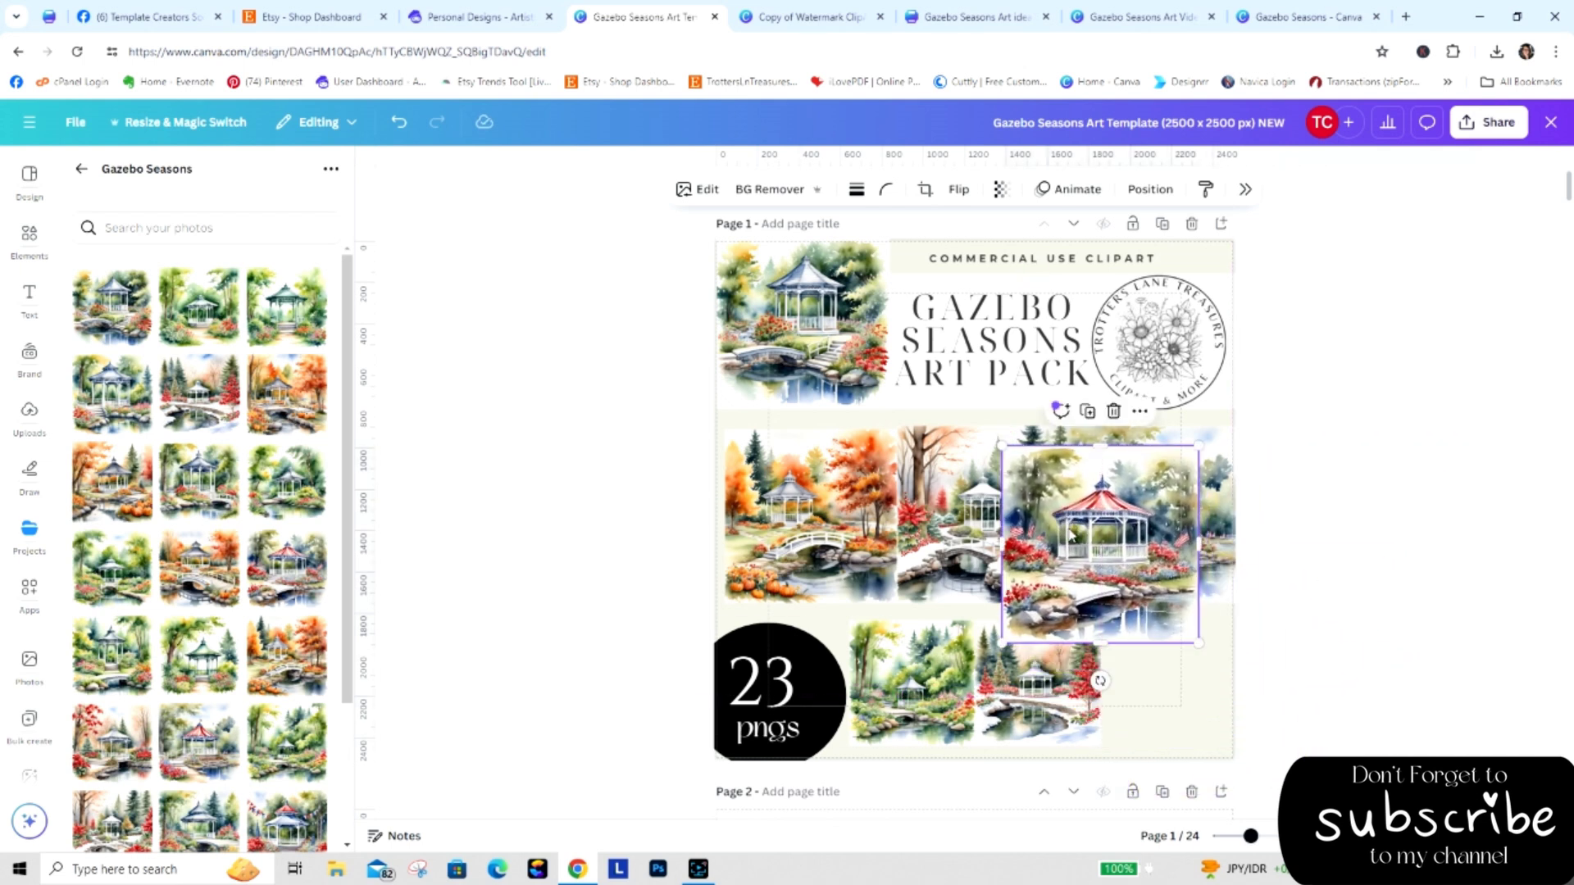
{"action": "left_click_drag", "start_coordinate": [1199, 445], "coordinate": [1139, 506]}
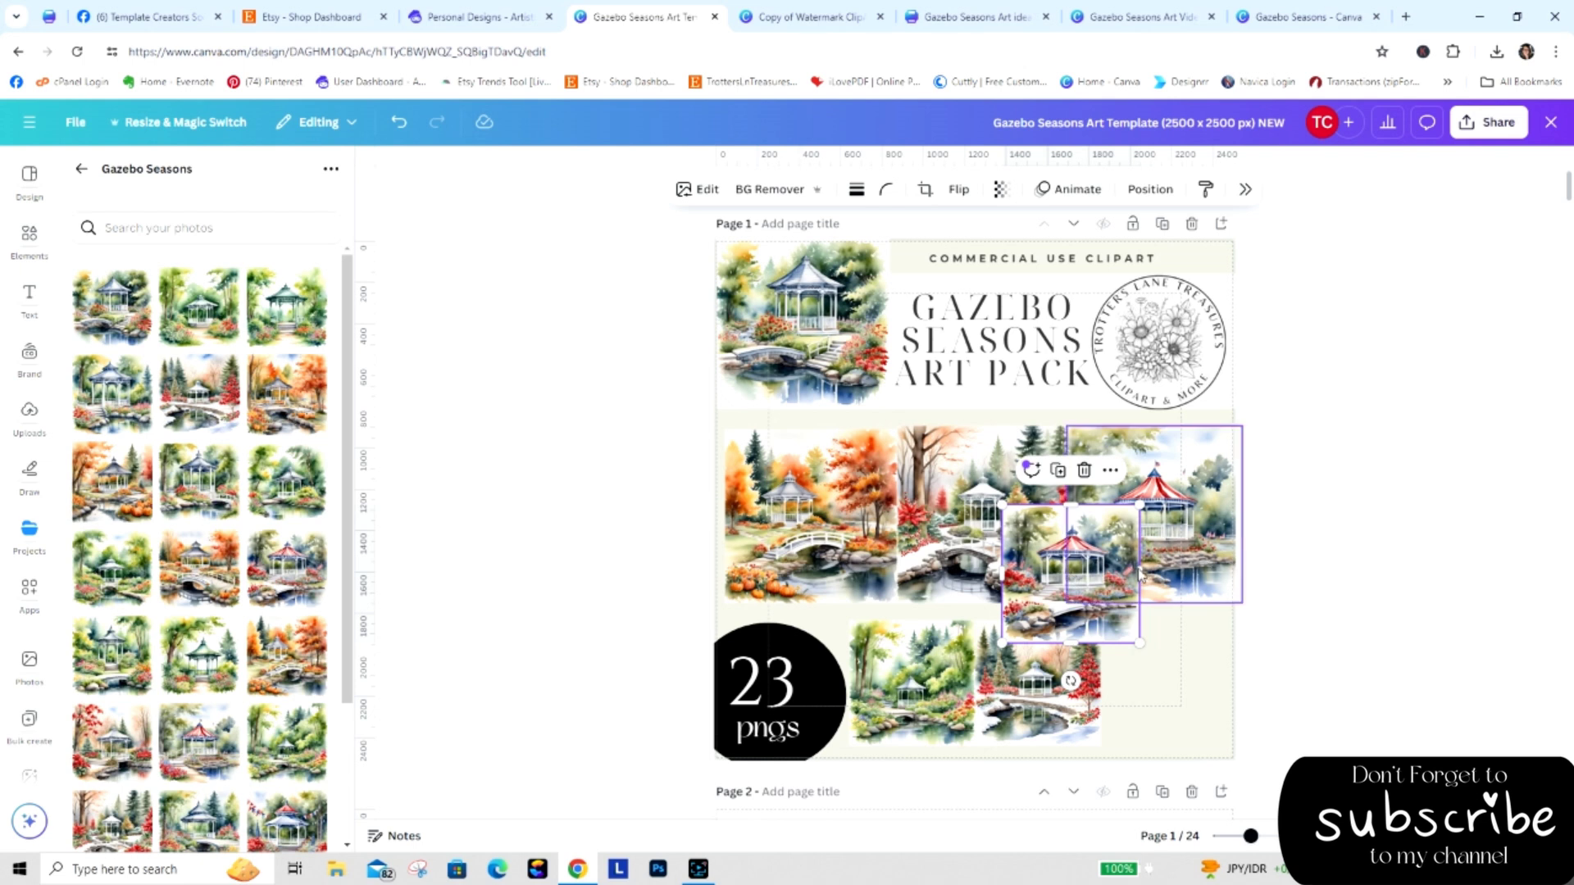
{"action": "left_click_drag", "start_coordinate": [1068, 574], "coordinate": [777, 676]}
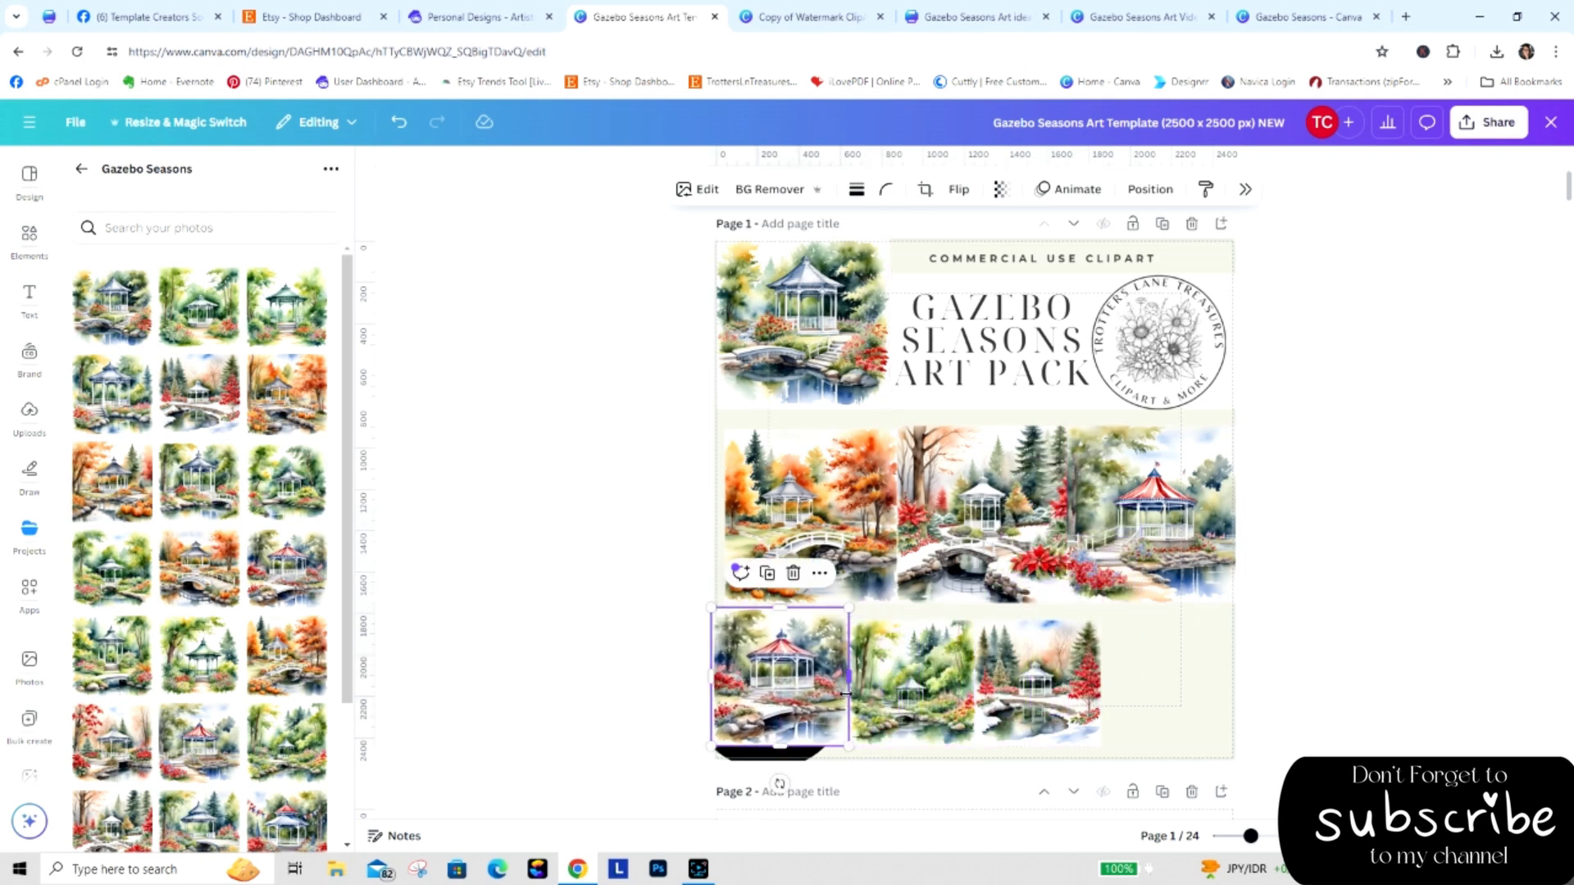
Shift the snowy and green gazebo images right along the bottom row and fit the striped-roof image between the badge and them.
{"action": "mouse_move", "coordinate": [910, 704]}
{"action": "left_mouse_down"}
{"action": "mouse_move", "coordinate": [1165, 705]}
{"action": "mouse_move", "coordinate": [910, 705]}
{"action": "left_mouse_up"}
{"action": "left_click_drag", "start_coordinate": [1017, 712], "coordinate": [1141, 710]}
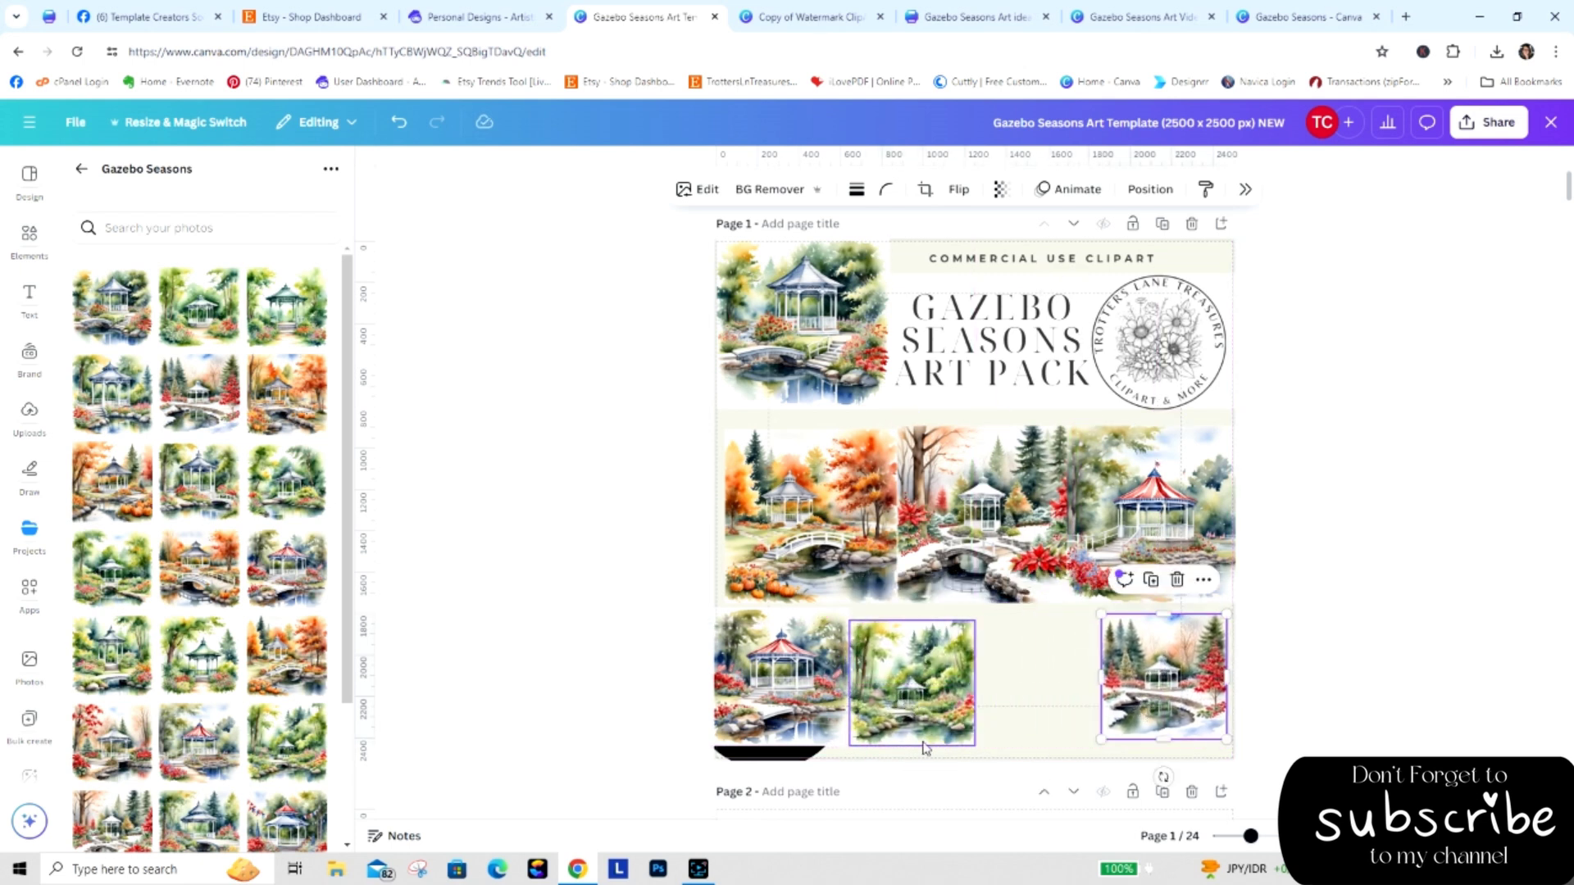
{"action": "left_click_drag", "start_coordinate": [919, 737], "coordinate": [1038, 735]}
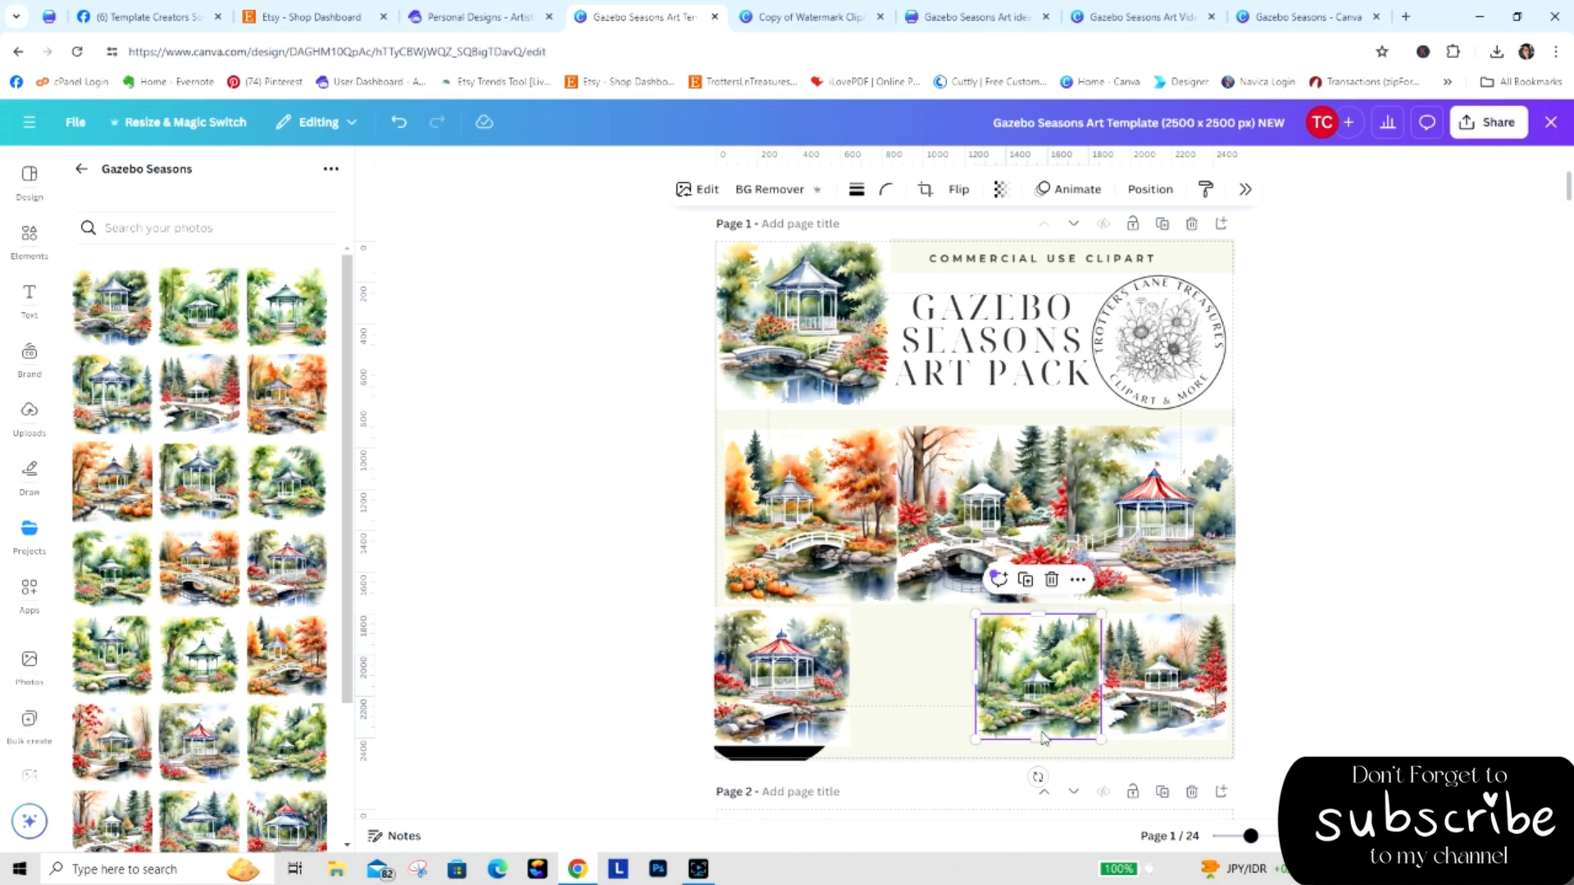
{"action": "left_click_drag", "start_coordinate": [808, 721], "coordinate": [929, 715]}
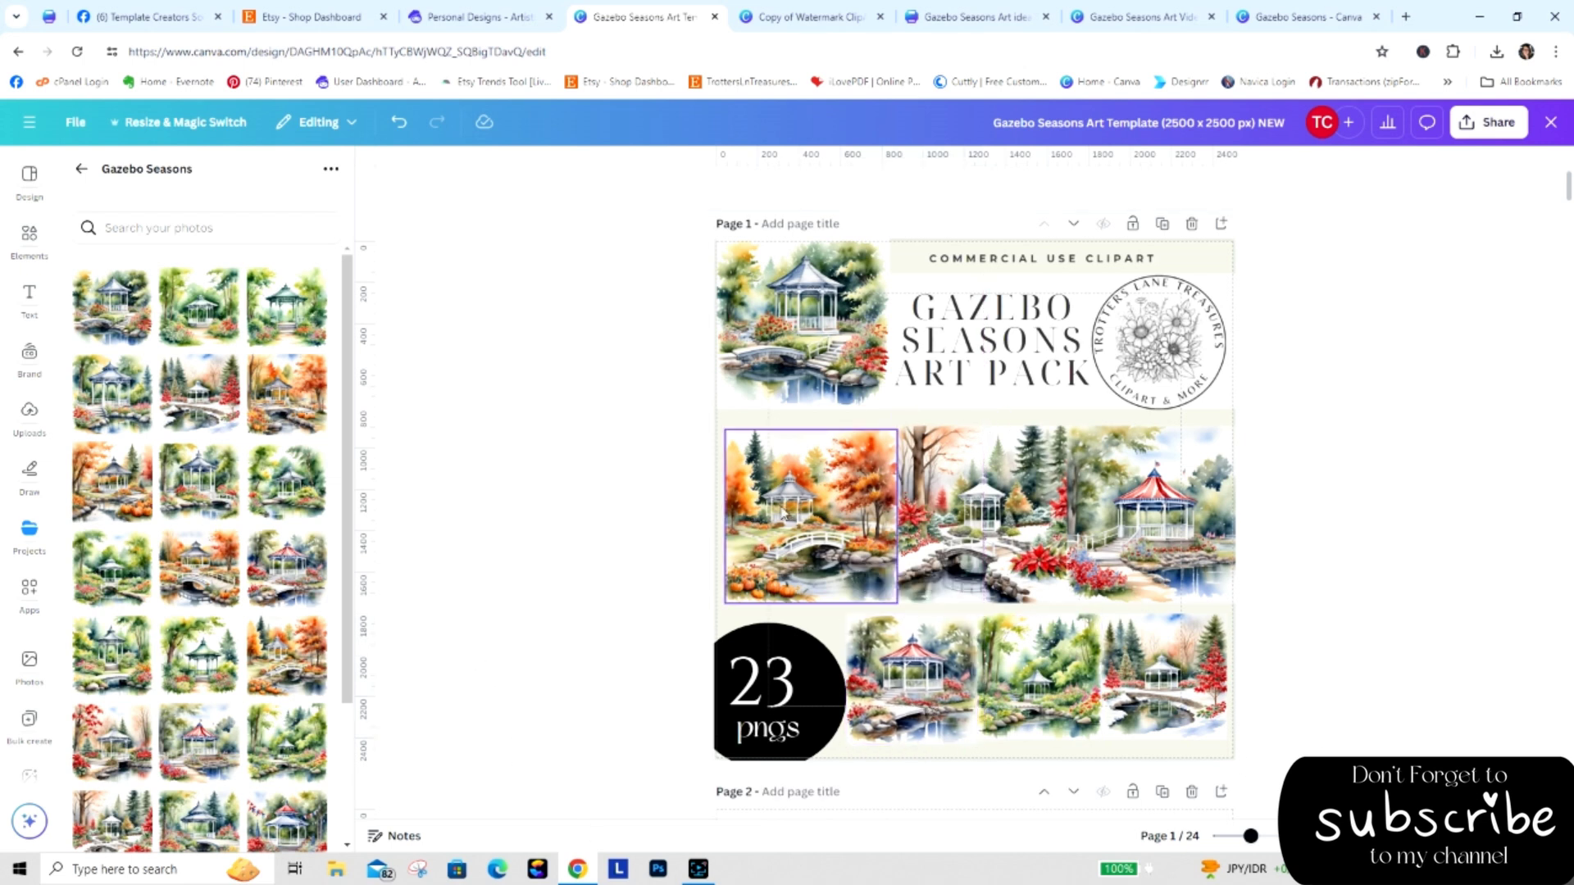
Move the summer gazebo image down and right to line up above the autumn image, and open the design's sharing options.
{"action": "left_click", "coordinate": [804, 393]}
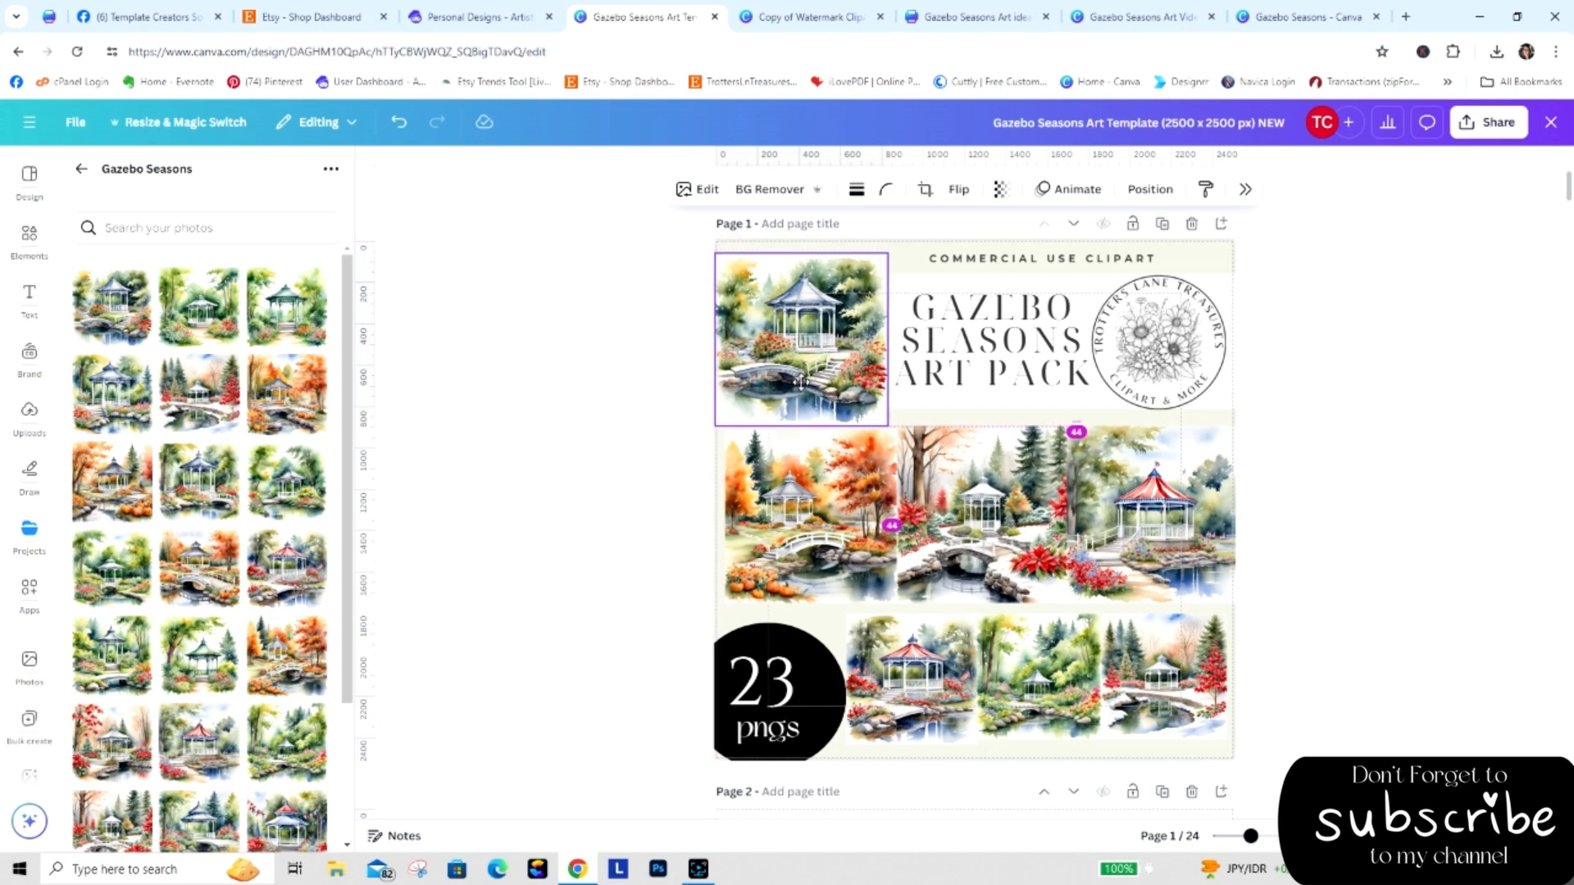
{"action": "left_click", "coordinate": [677, 368]}
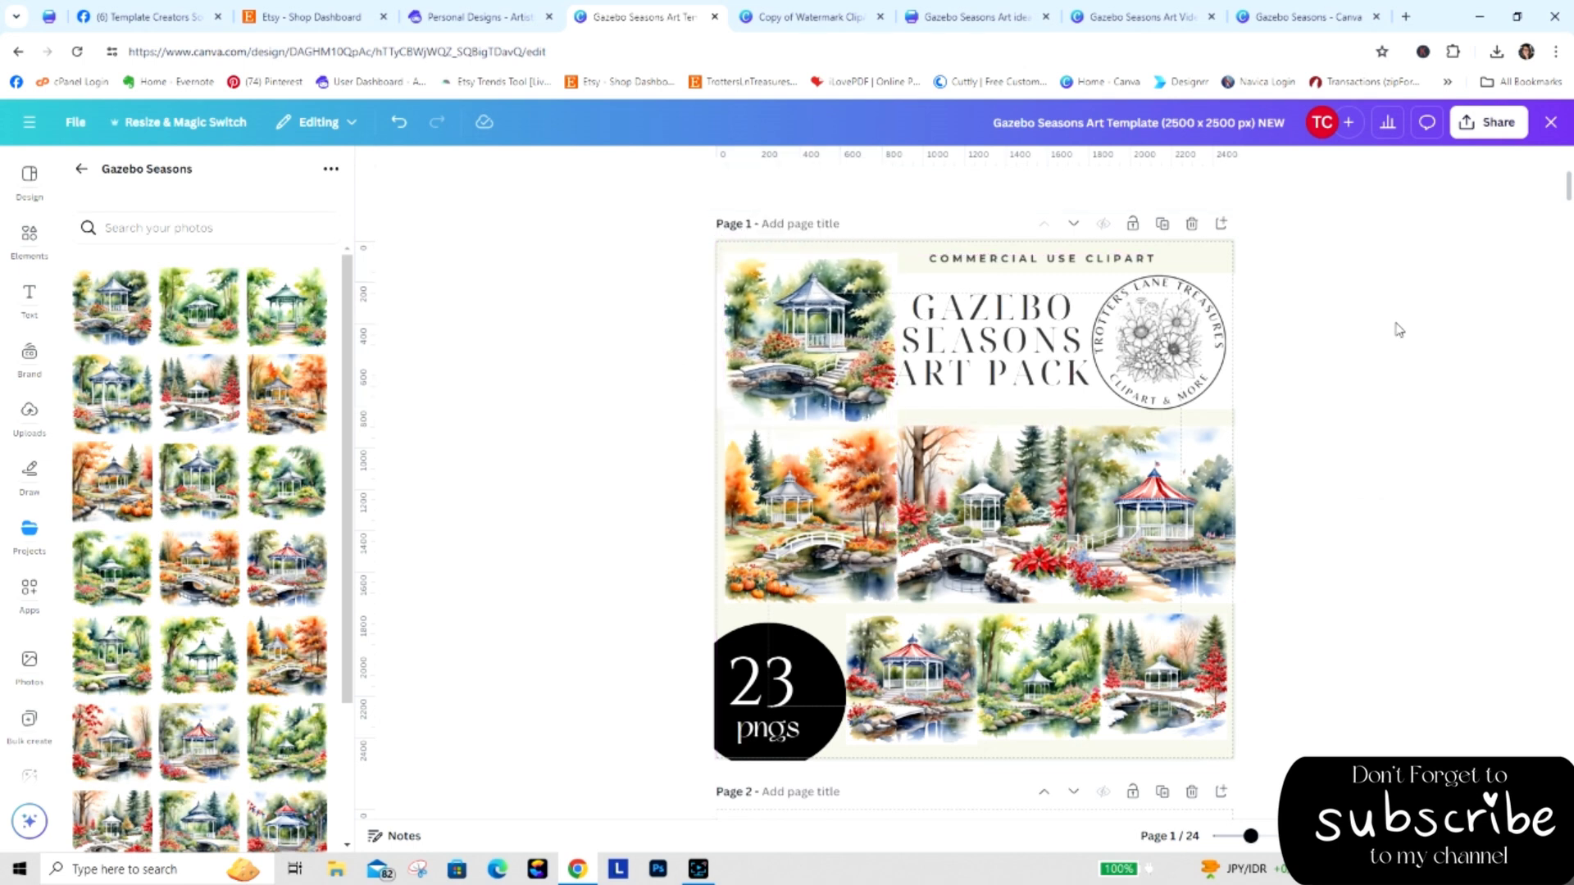
{"action": "left_click", "coordinate": [1498, 122]}
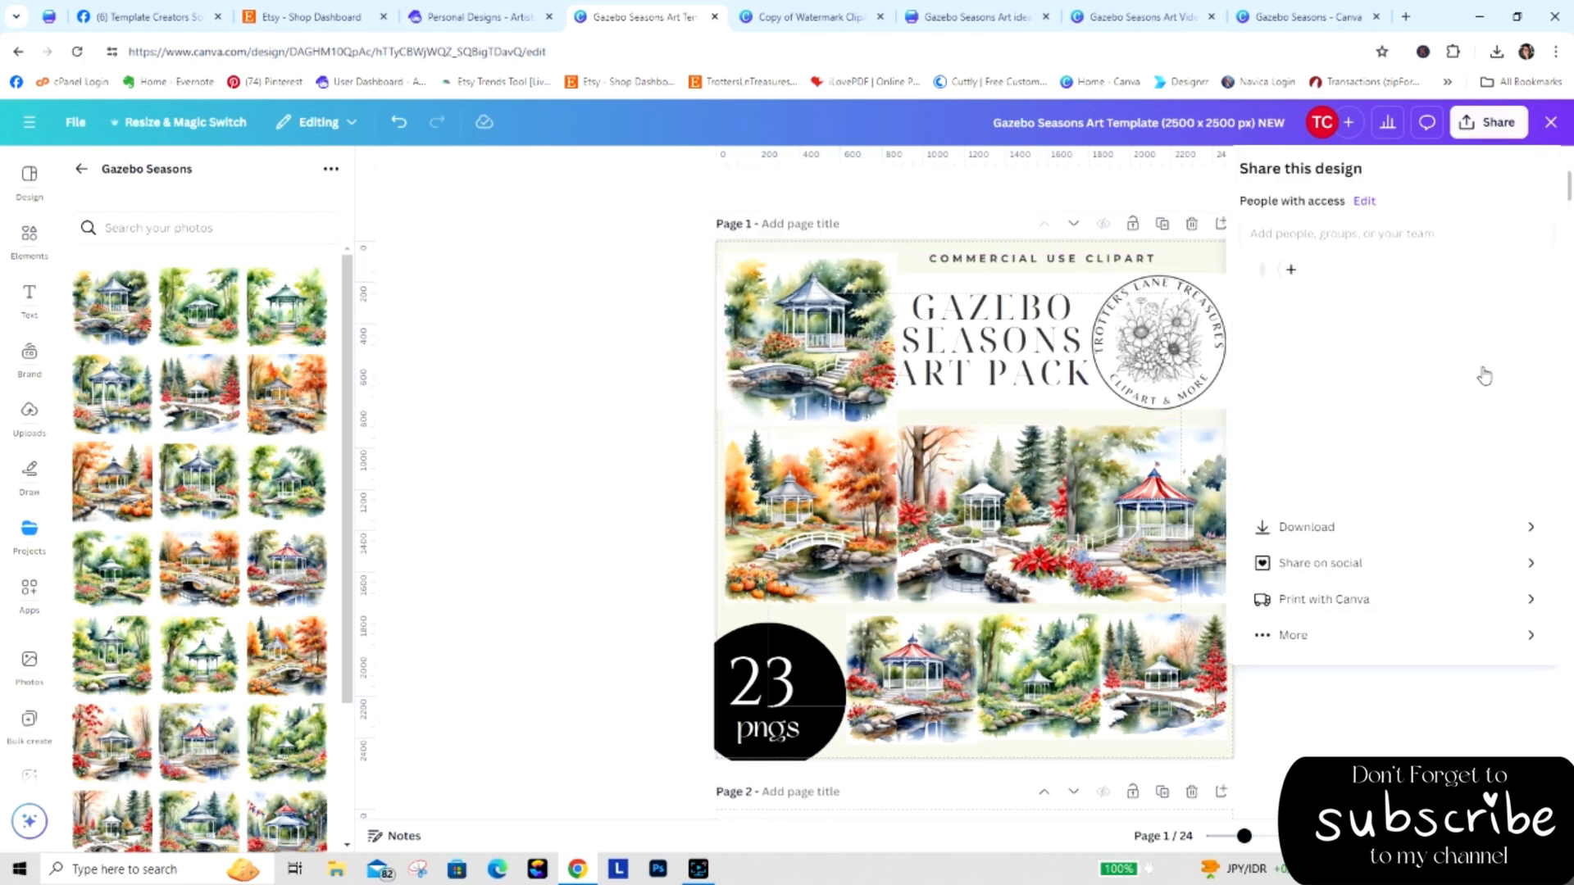
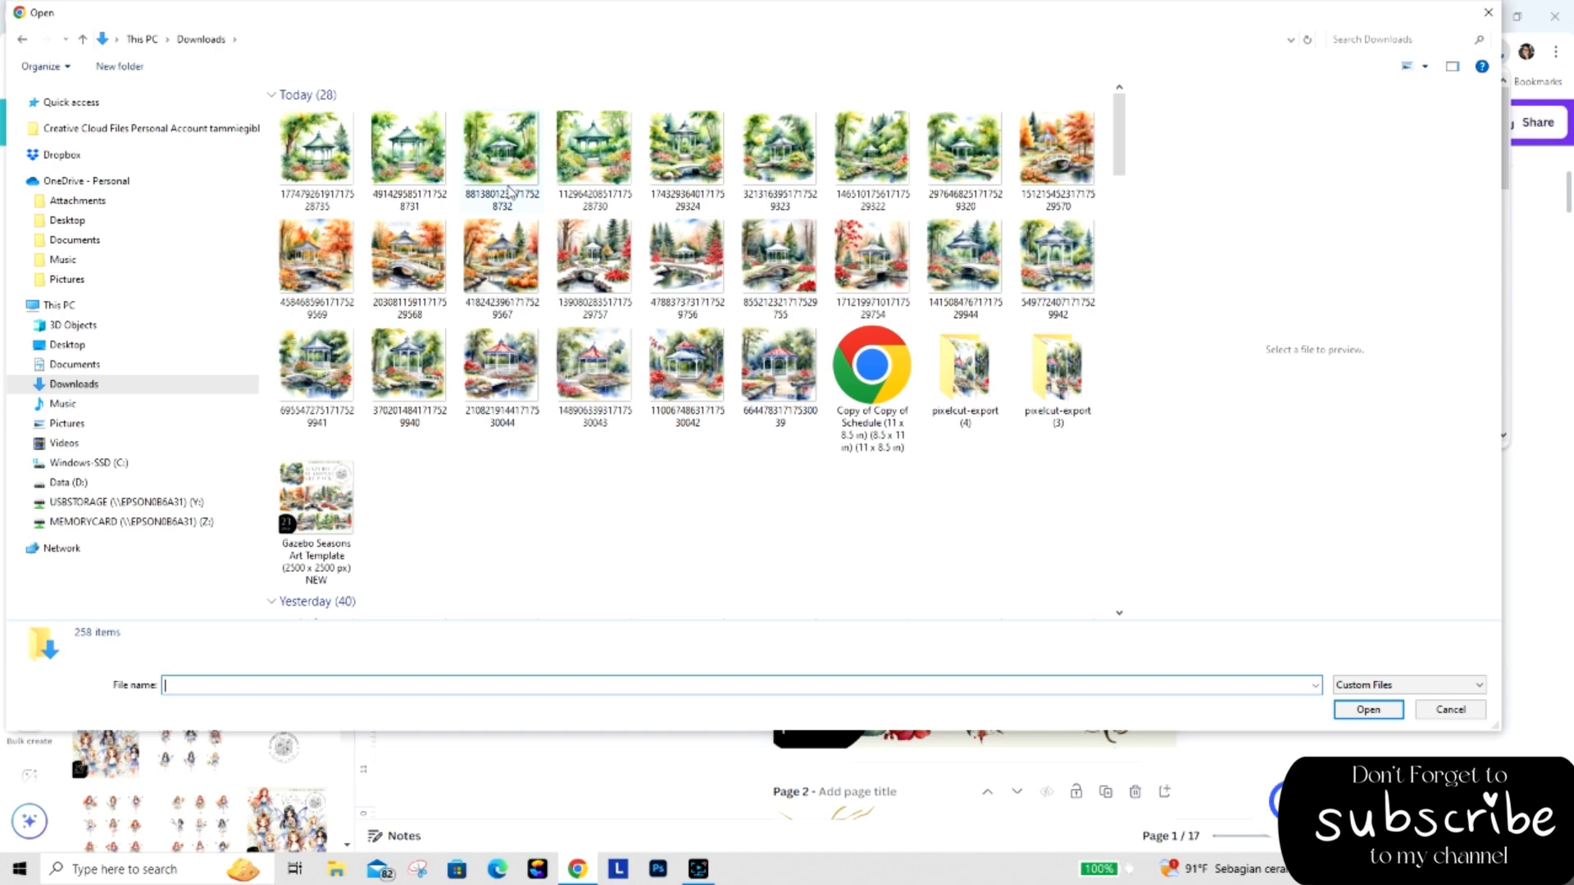
Upload the "Gazebo Seasons Art Template (2500 x 2500 px) NEW" image and replace the Ruby Red Floral cover on page 1 of the idea guide.
{"action": "left_click", "coordinate": [290, 515]}
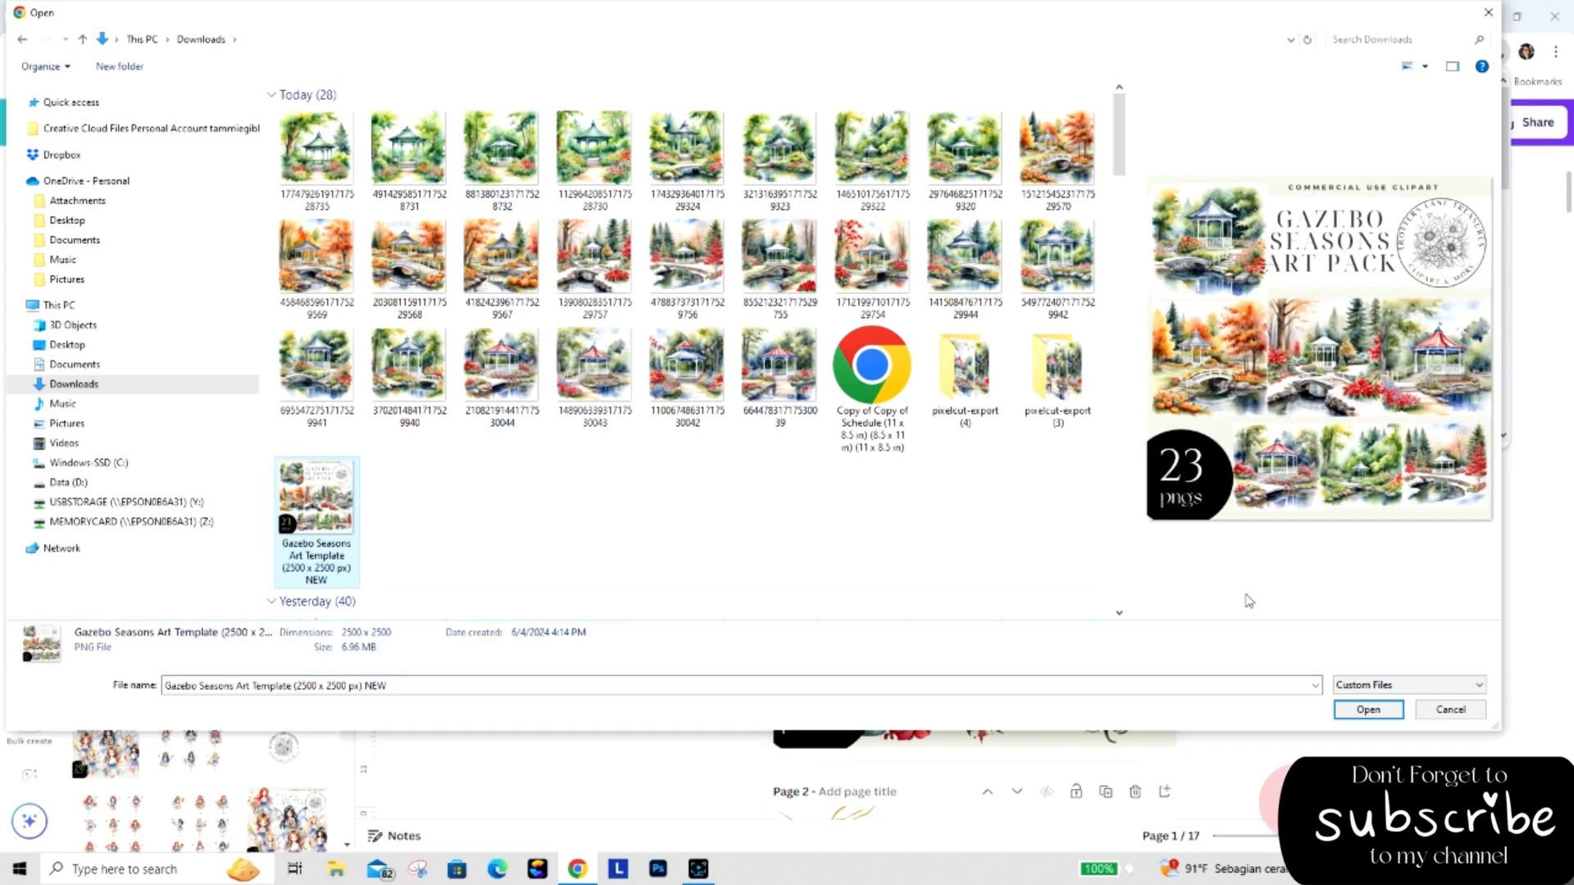
{"action": "left_click", "coordinate": [1367, 710]}
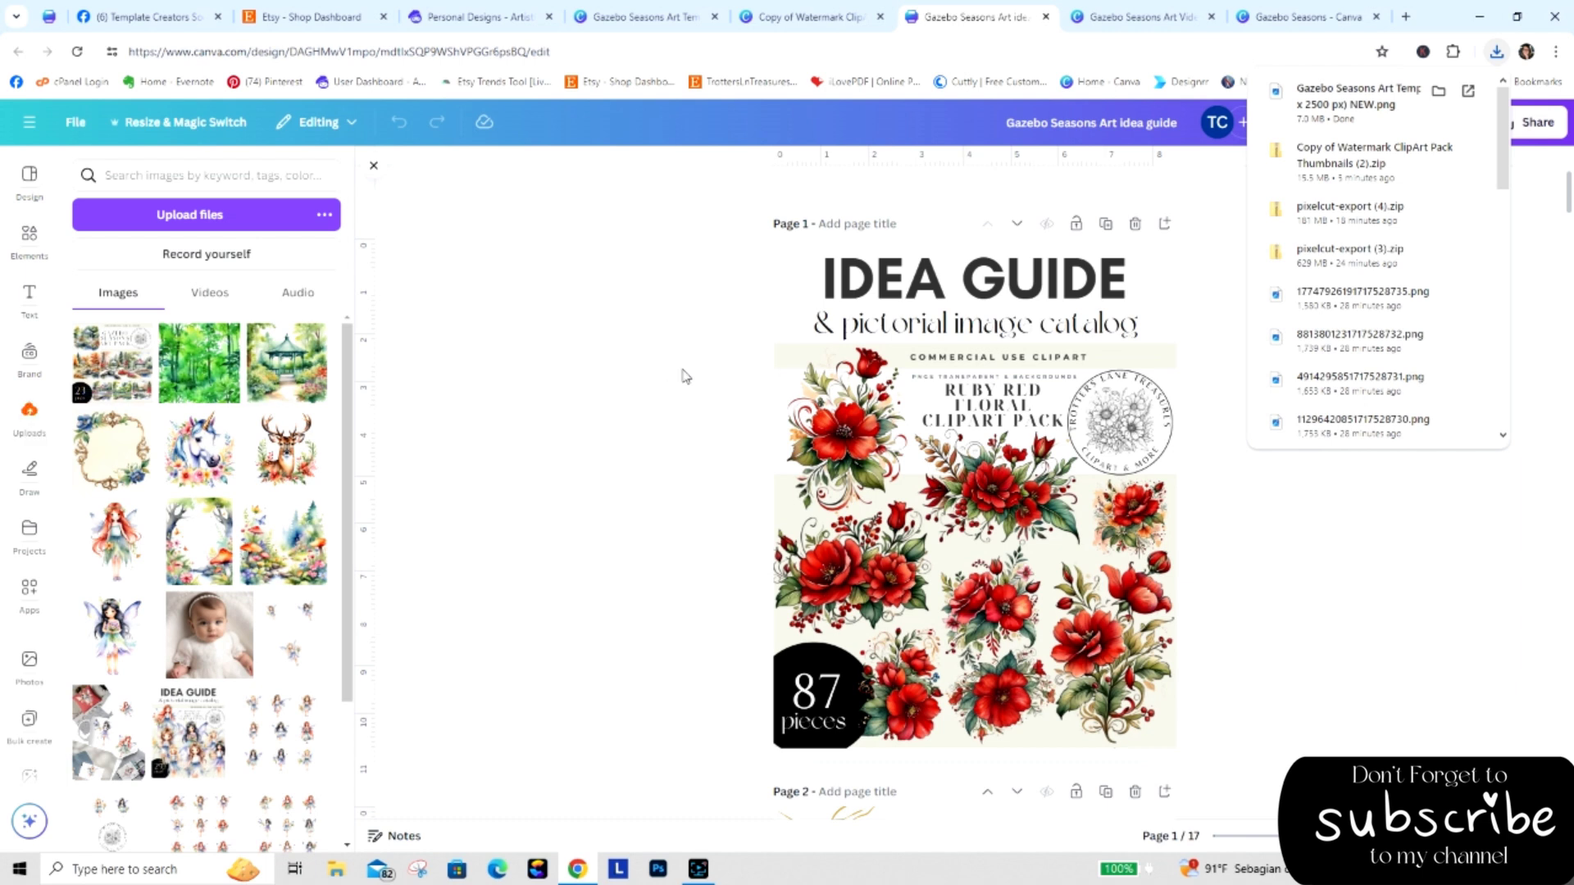
{"action": "left_click_drag", "start_coordinate": [113, 361], "coordinate": [811, 426]}
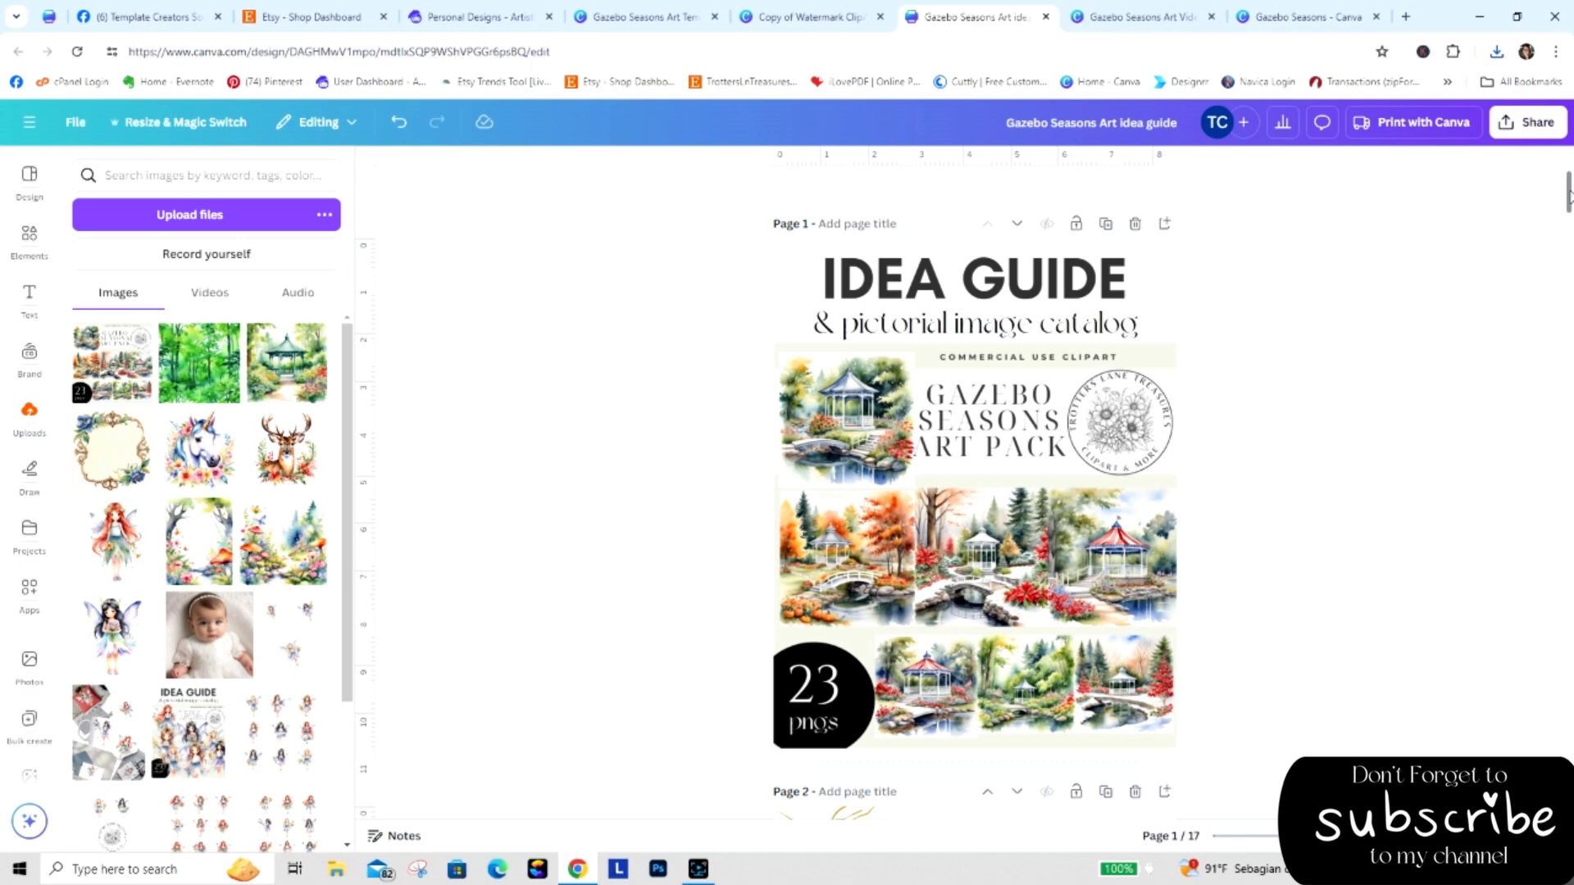
Replace "Ruby Red Floral" with "Gazebo Seasons" in the page 6 title above "Idea Guide".
{"action": "left_click_drag", "start_coordinate": [1568, 194], "coordinate": [1569, 272]}
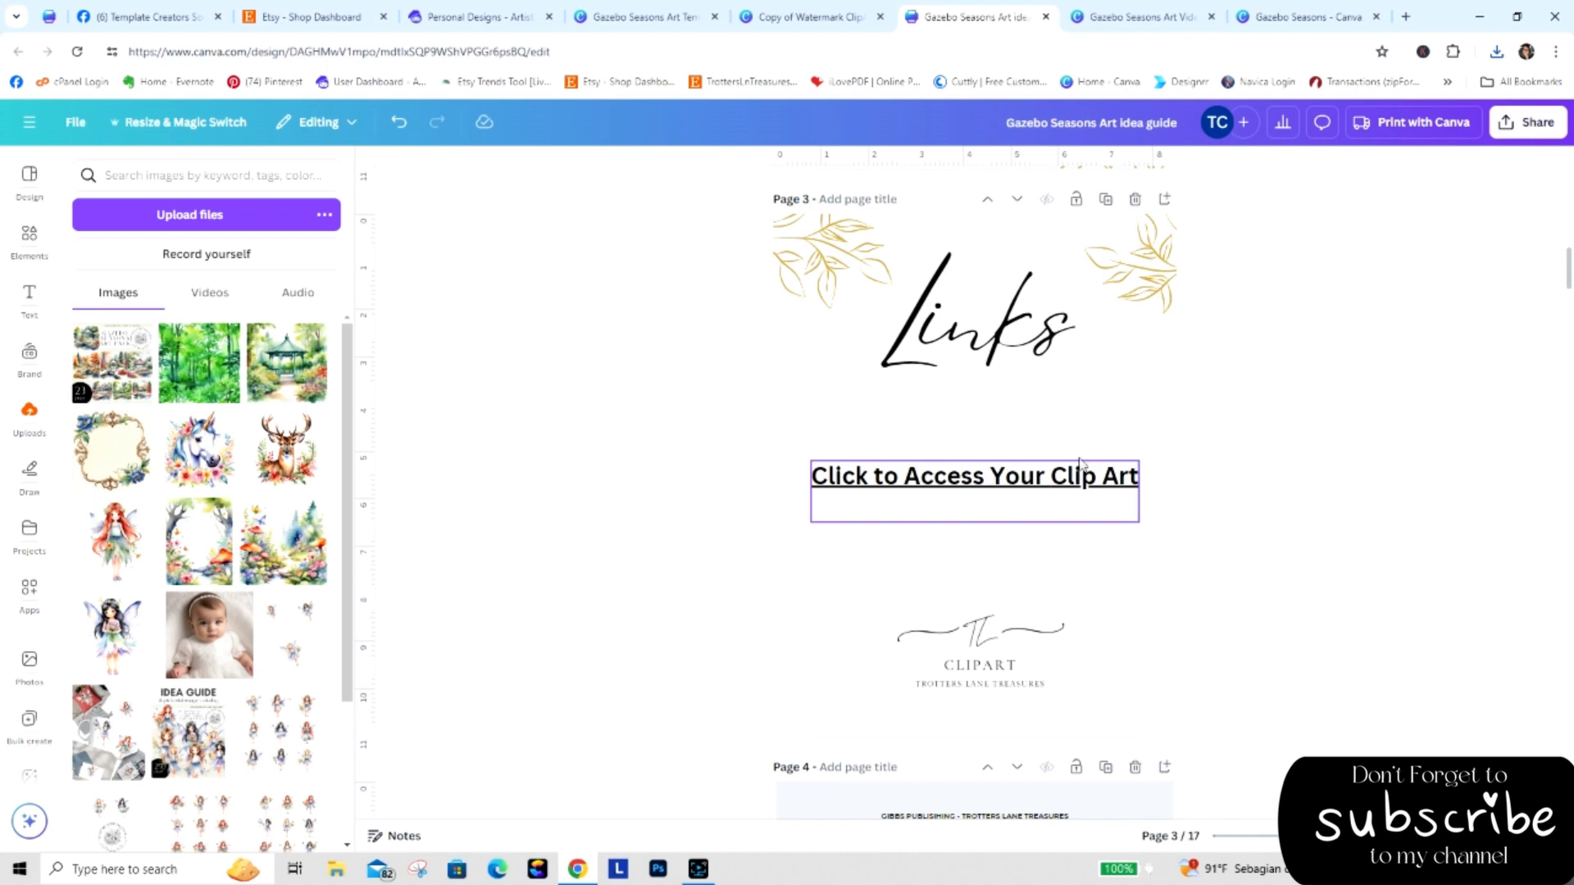
{"action": "left_click_drag", "start_coordinate": [1569, 264], "coordinate": [1569, 374]}
{"action": "left_click", "coordinate": [1001, 331]}
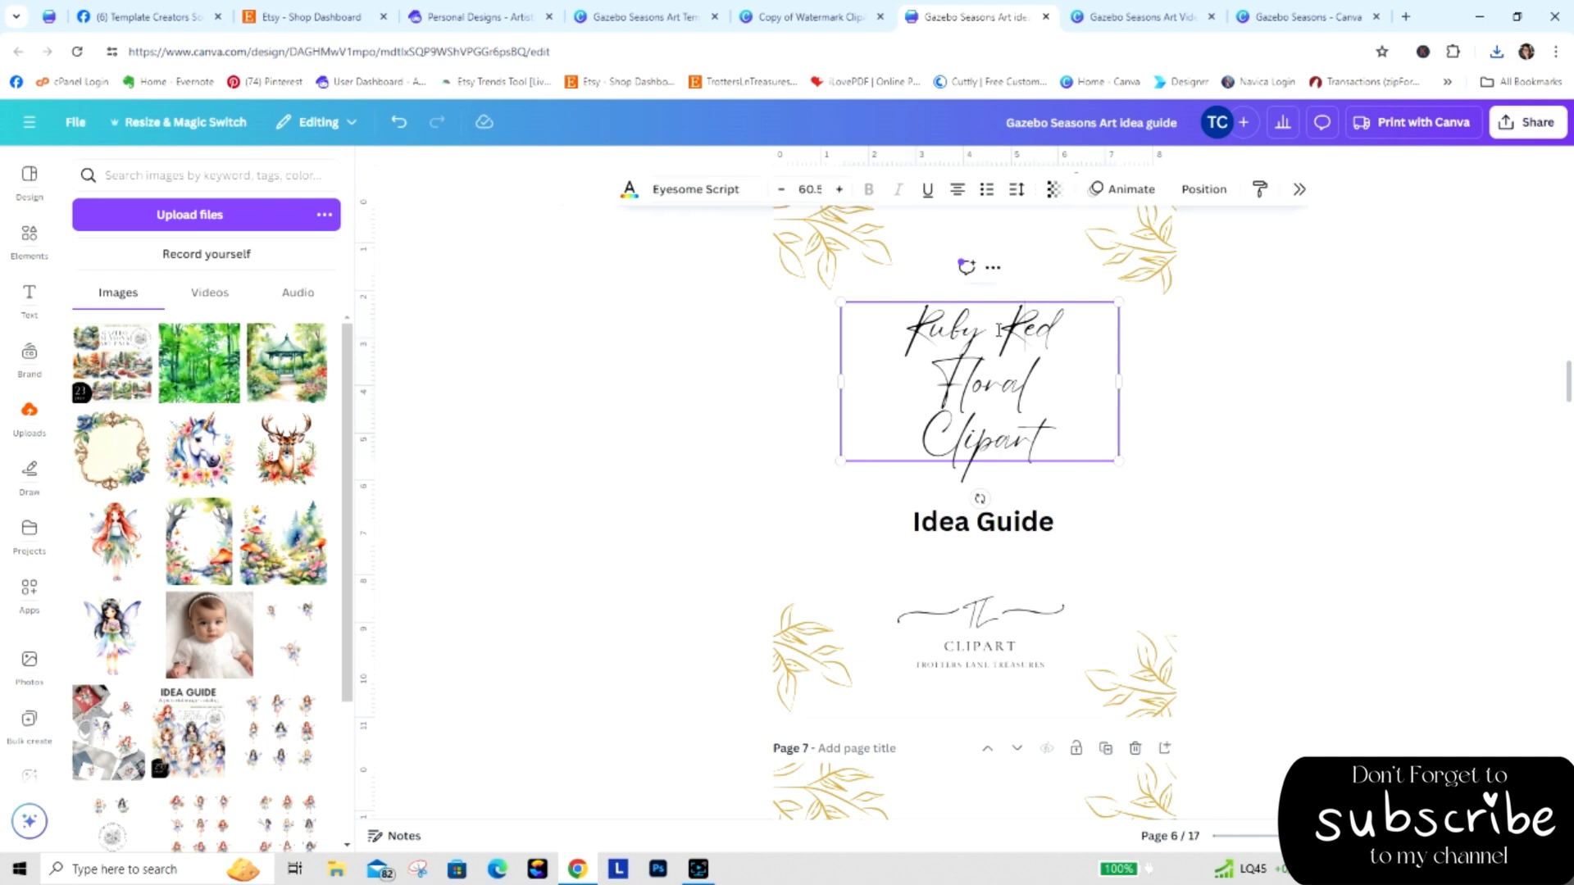
{"action": "left_click_drag", "start_coordinate": [885, 330], "coordinate": [1091, 366]}
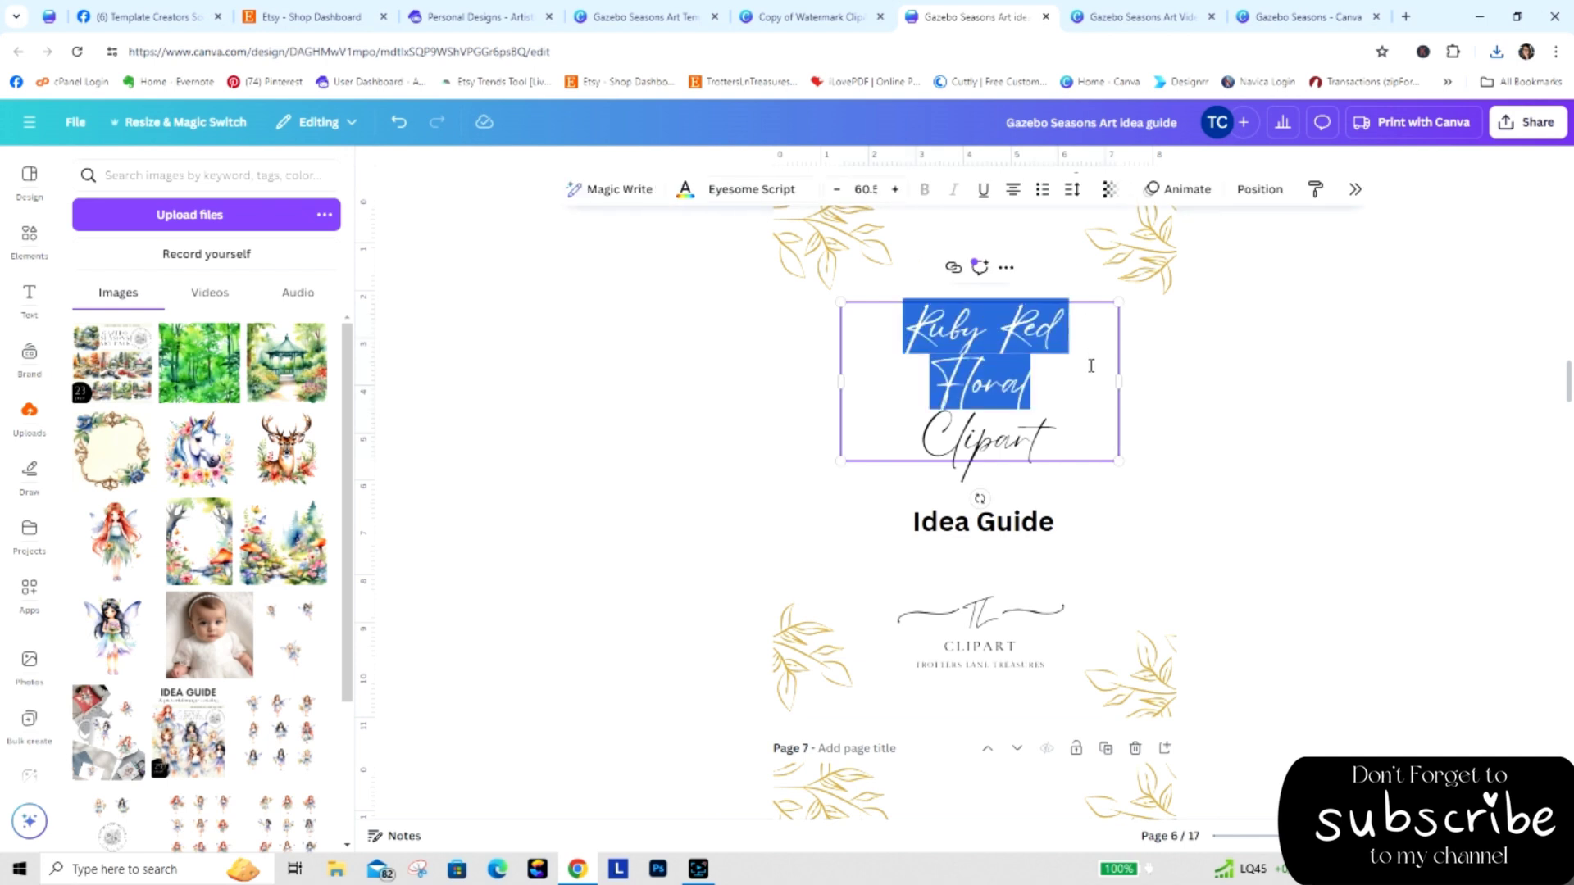
{"action": "type", "text": "Gaze"}
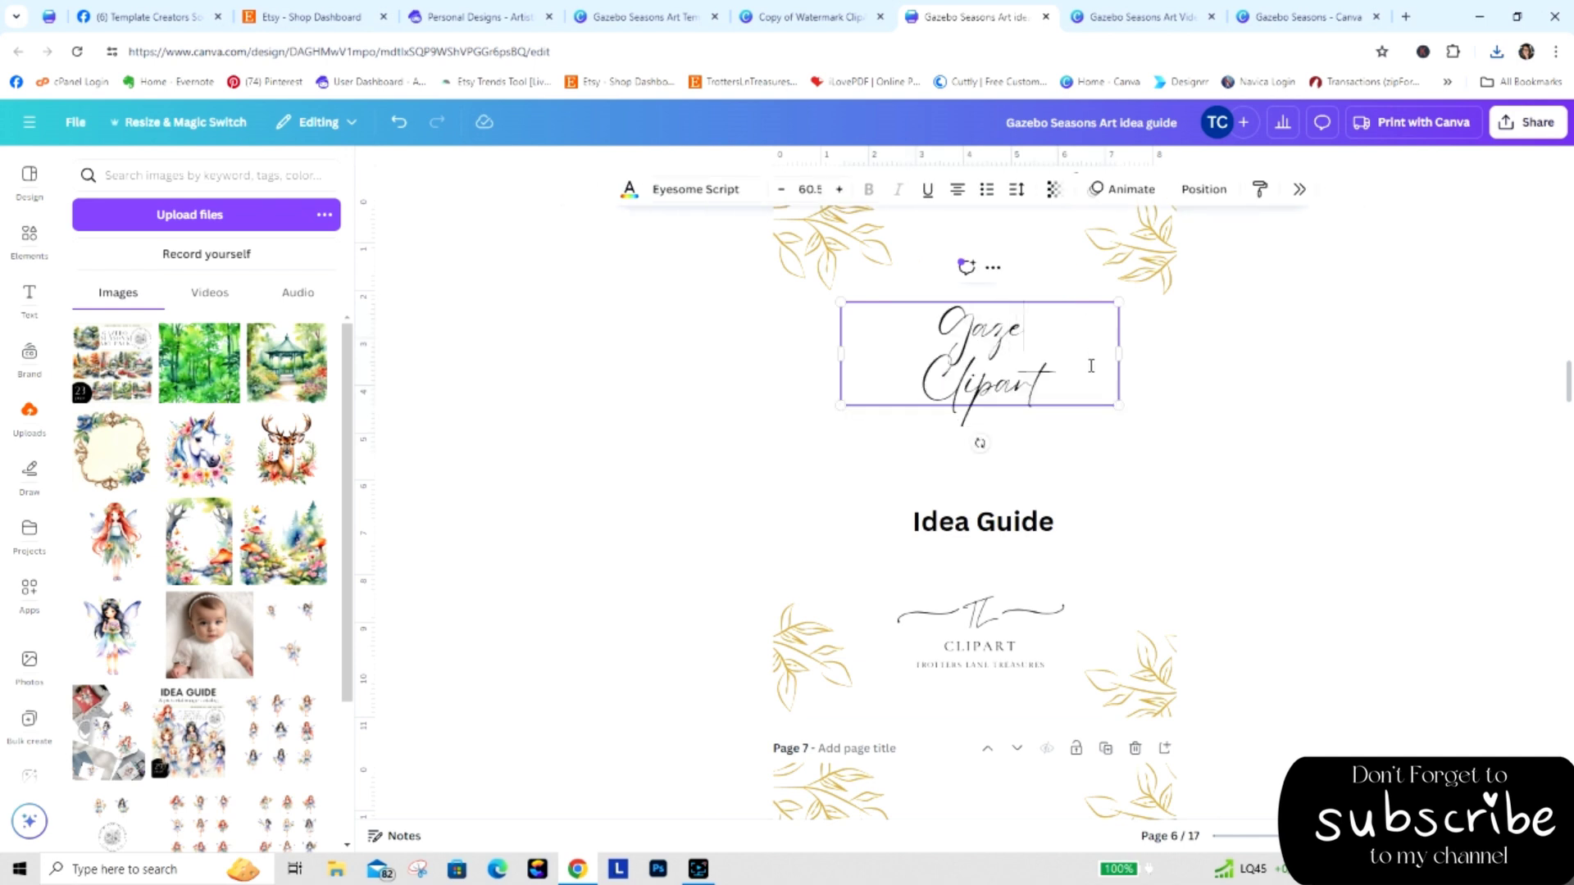
{"action": "type", "text": "bo Seasons"}
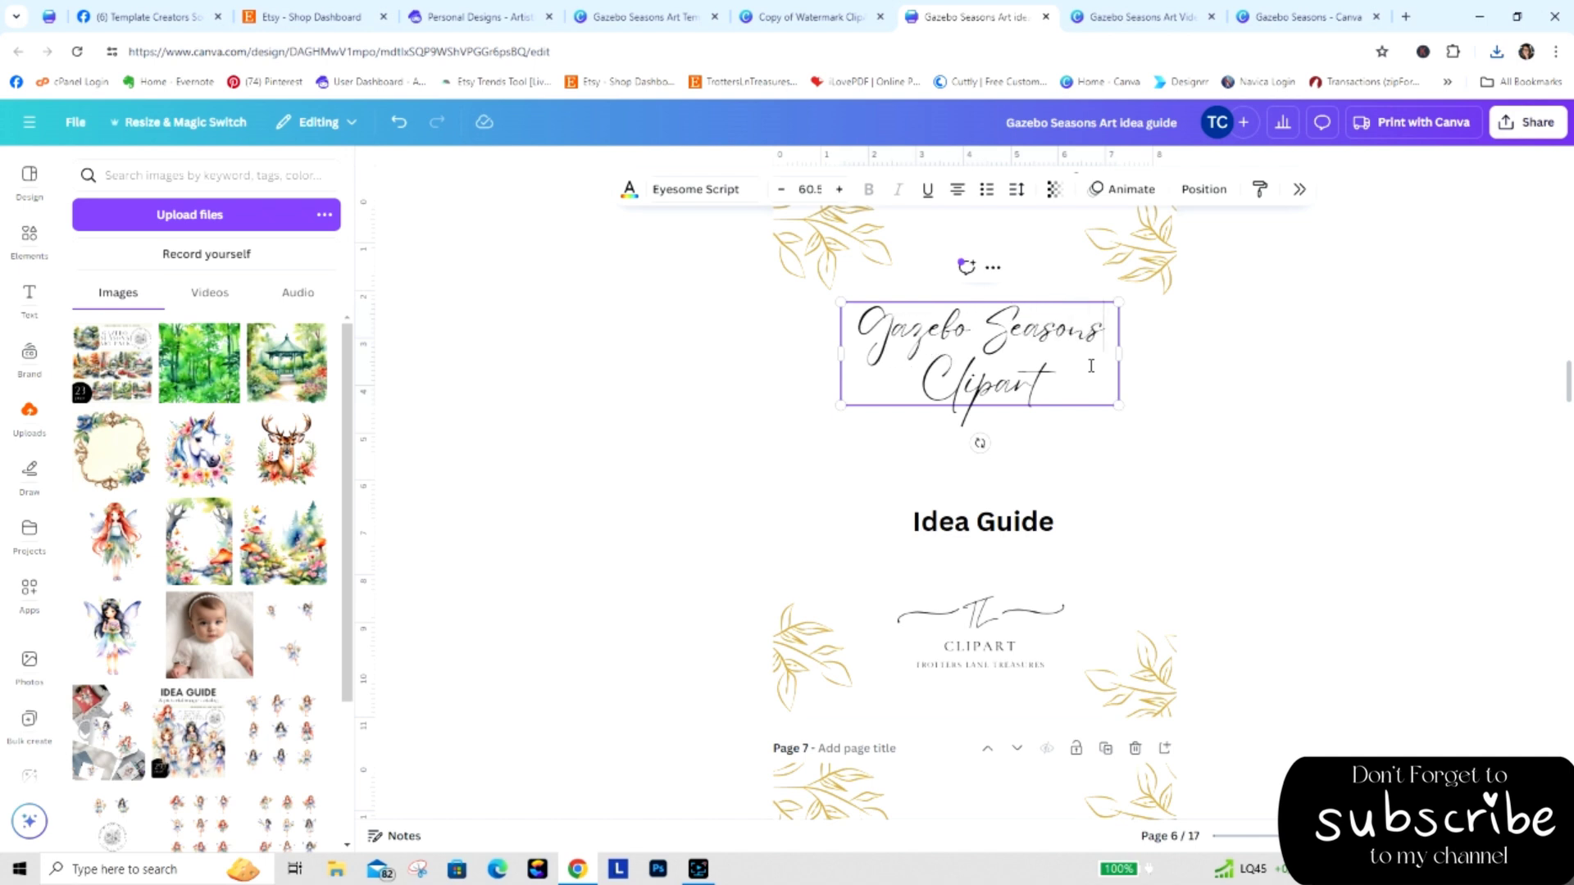
{"action": "left_click", "coordinate": [1344, 482]}
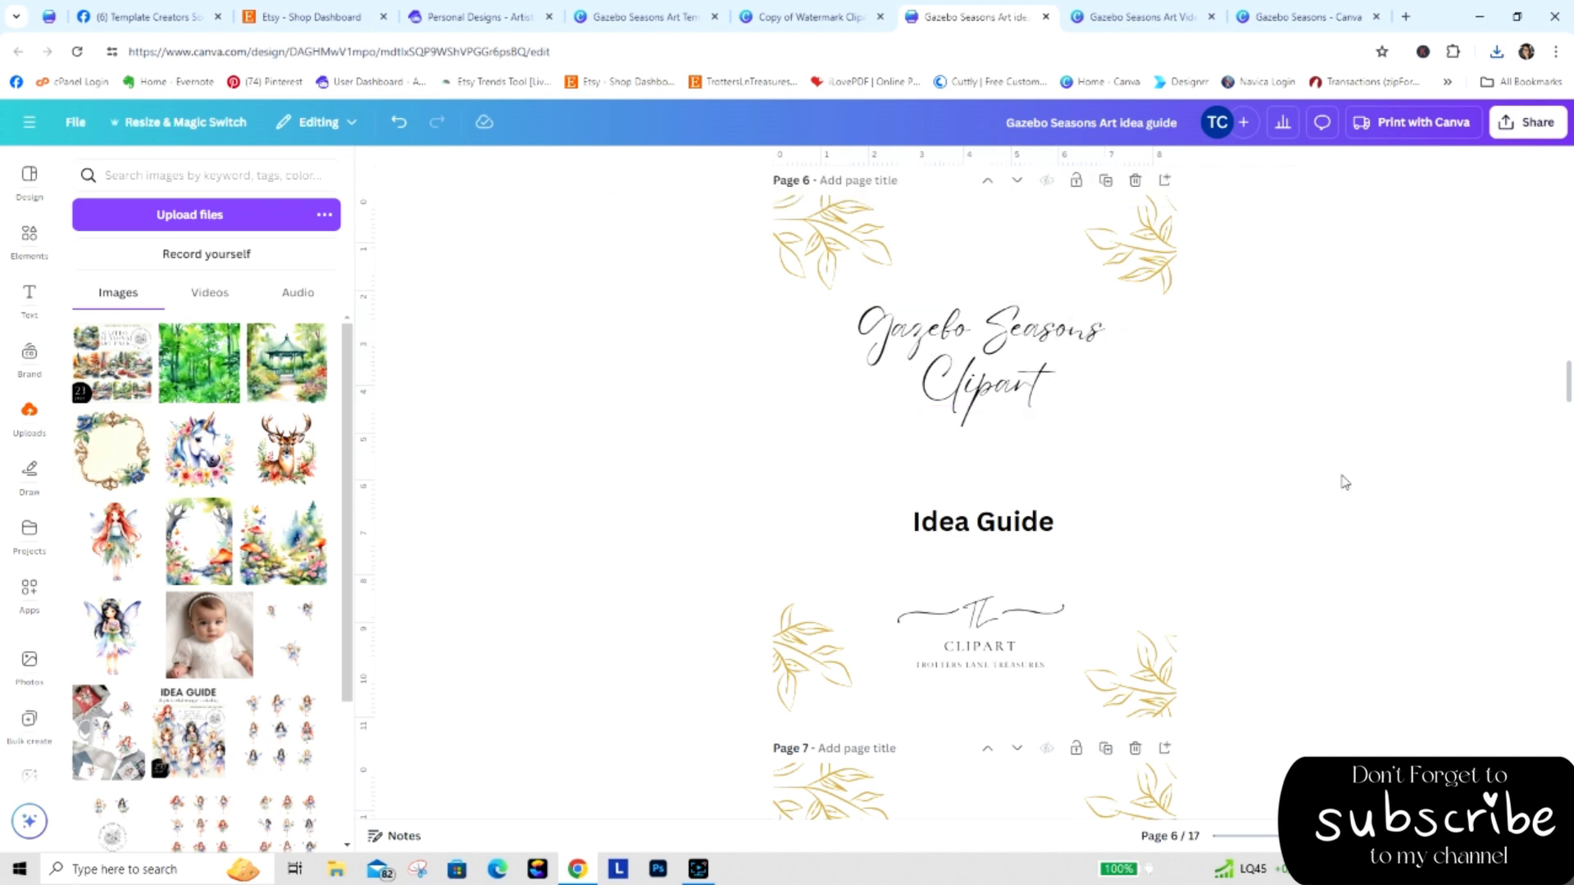
Copy the "Gazebo Seasons Clipart" title from page 6 and replace the "Ruby Red Floral Clipart" title on page 11 with it.
{"action": "left_click", "coordinate": [1082, 344]}
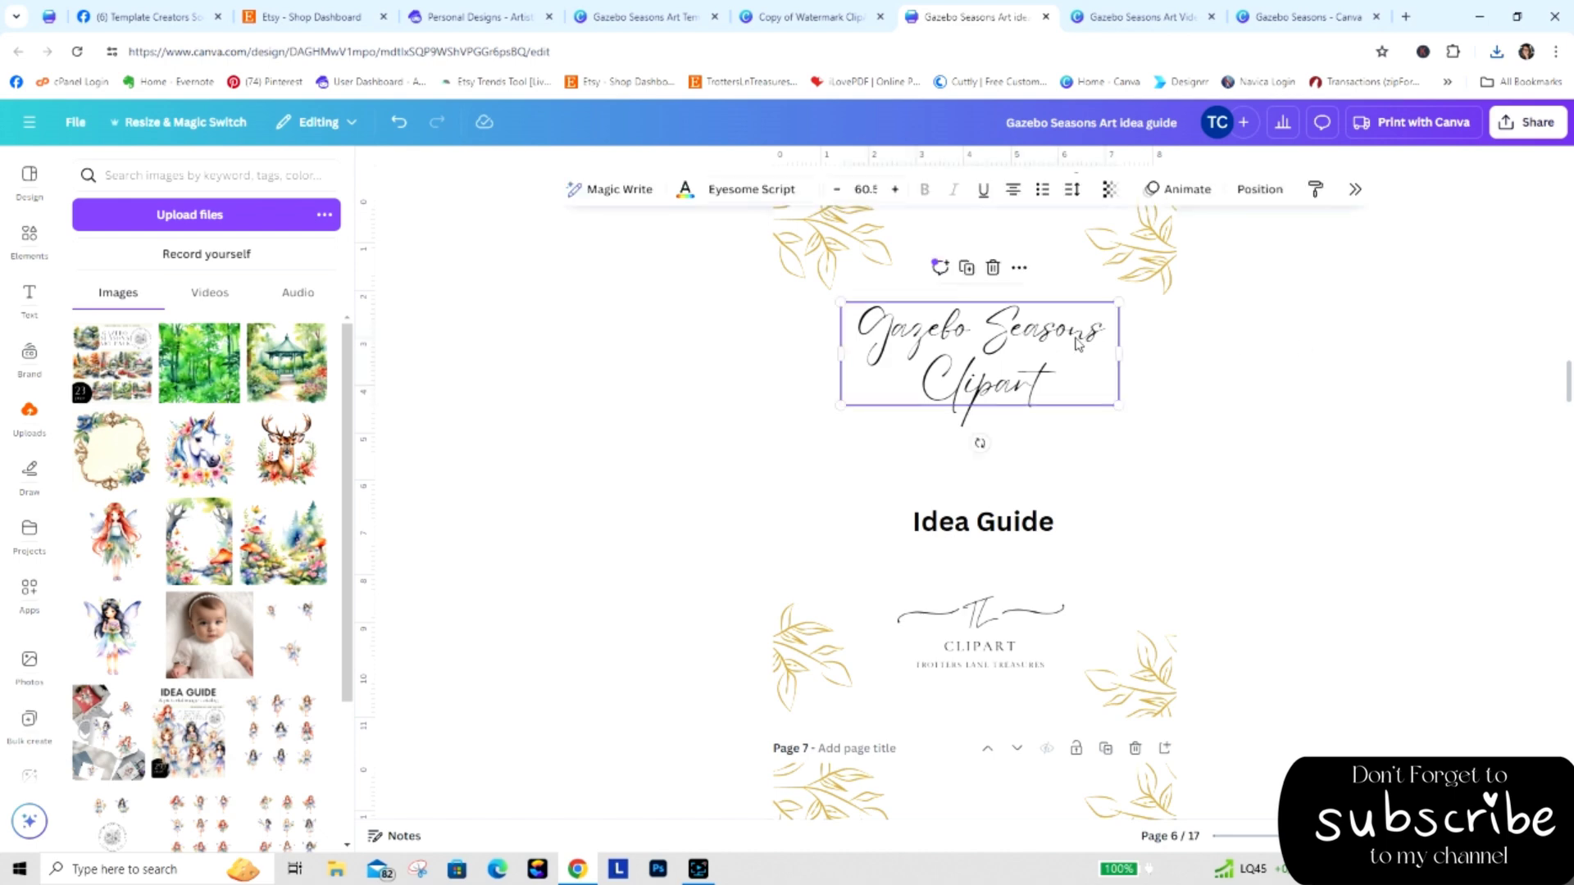
{"action": "right_click", "coordinate": [1077, 343]}
{"action": "left_click", "coordinate": [1111, 361]}
{"action": "left_click", "coordinate": [1557, 345]}
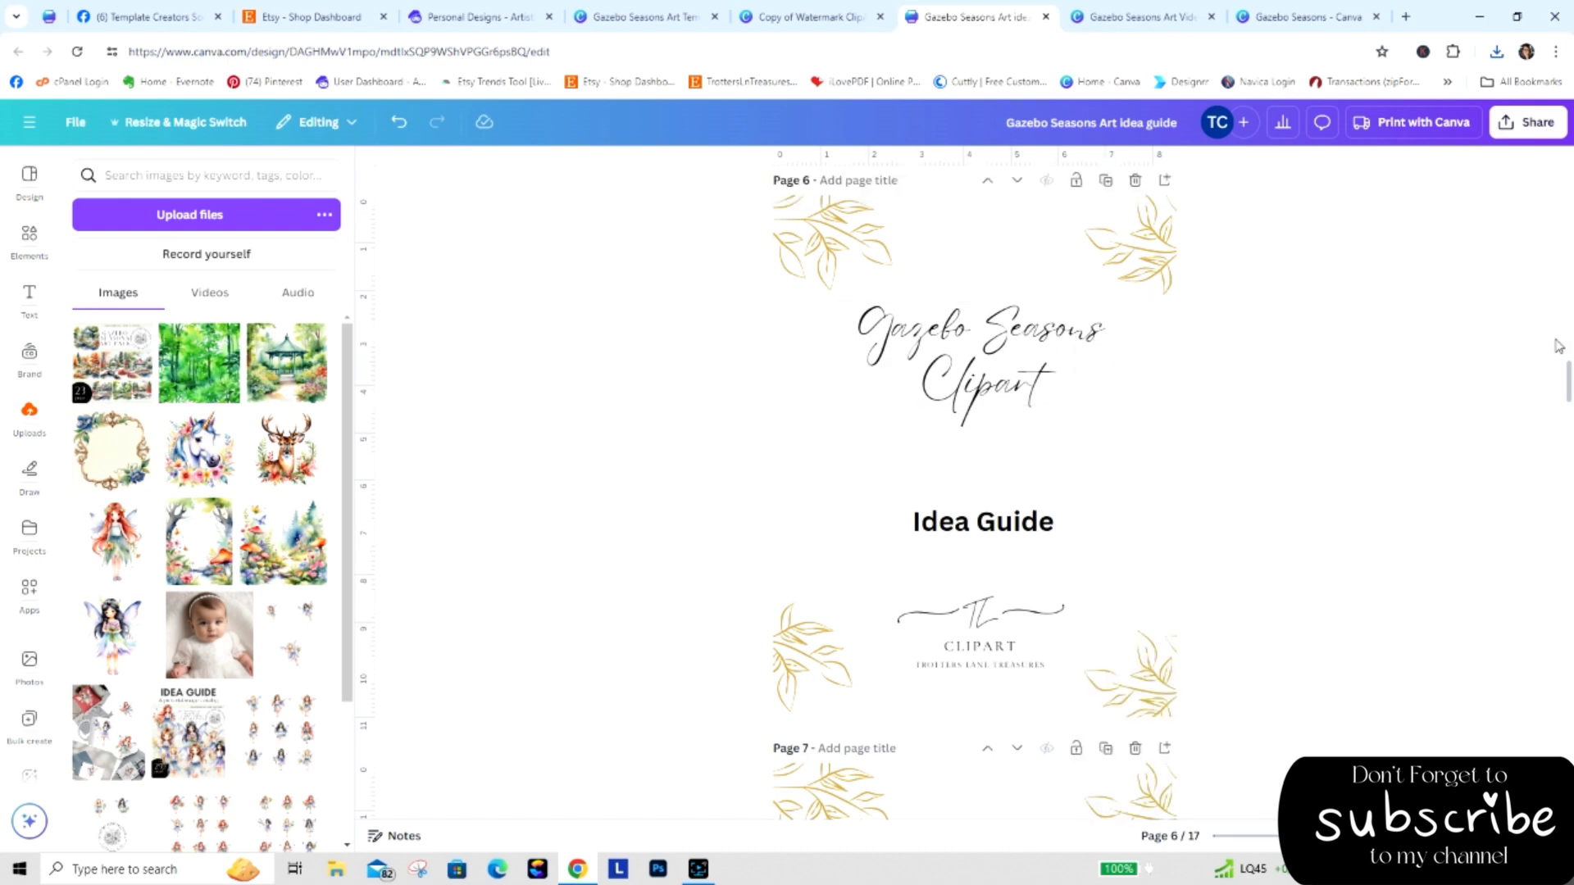
{"action": "left_click_drag", "start_coordinate": [1567, 381], "coordinate": [1568, 549]}
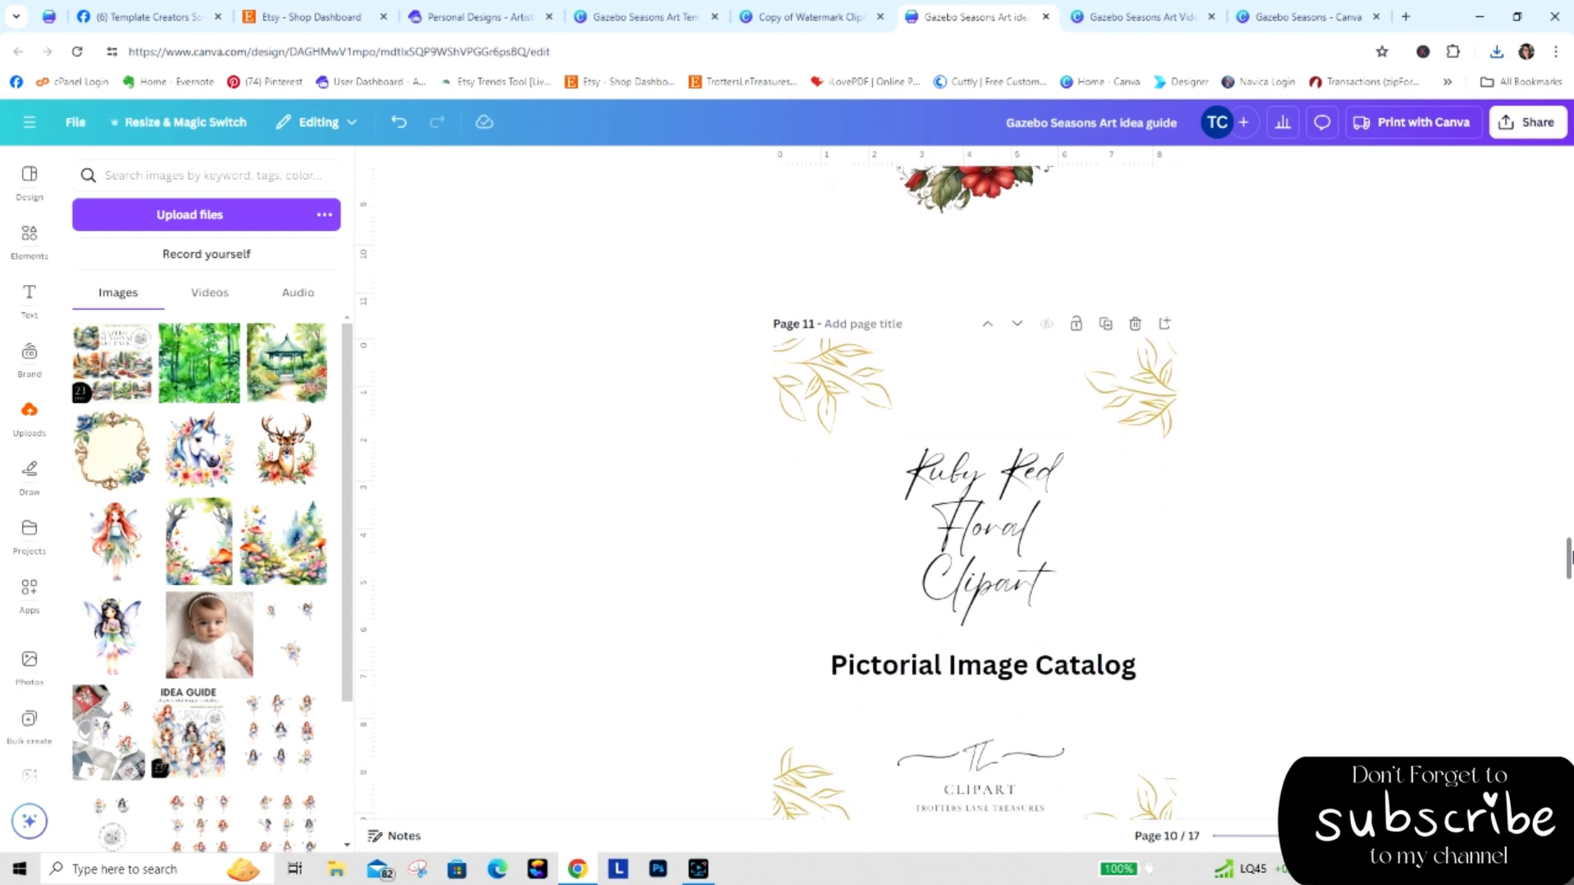
{"action": "left_click", "coordinate": [1082, 472]}
{"action": "left_click_drag", "start_coordinate": [1082, 472], "coordinate": [970, 454]}
{"action": "right_click", "coordinate": [974, 456]}
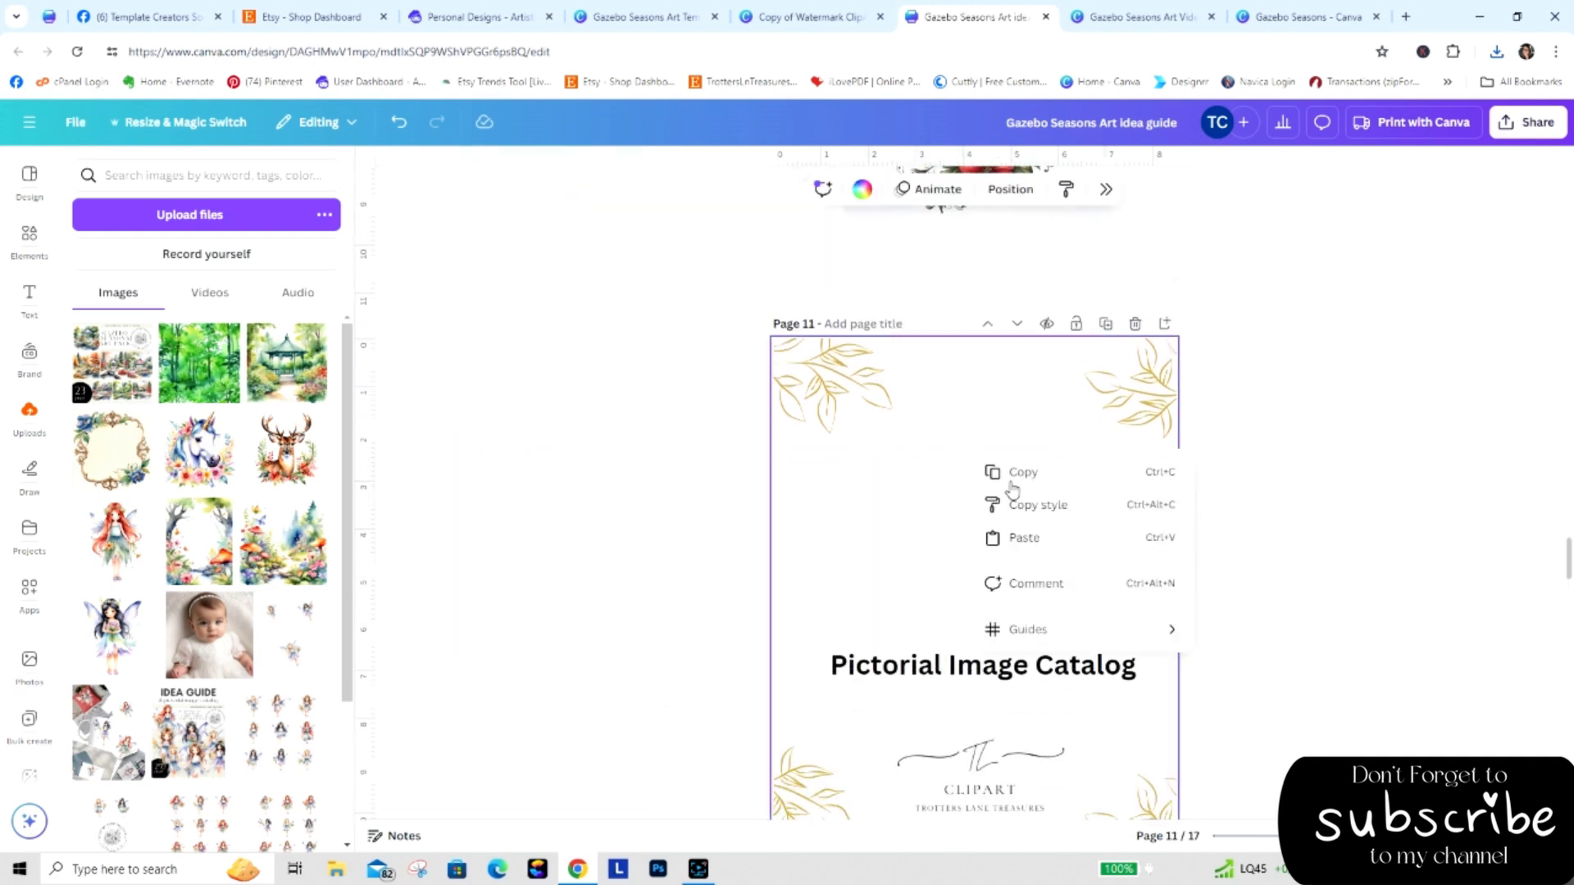
{"action": "left_click", "coordinate": [1024, 538]}
{"action": "left_click", "coordinate": [1414, 670]}
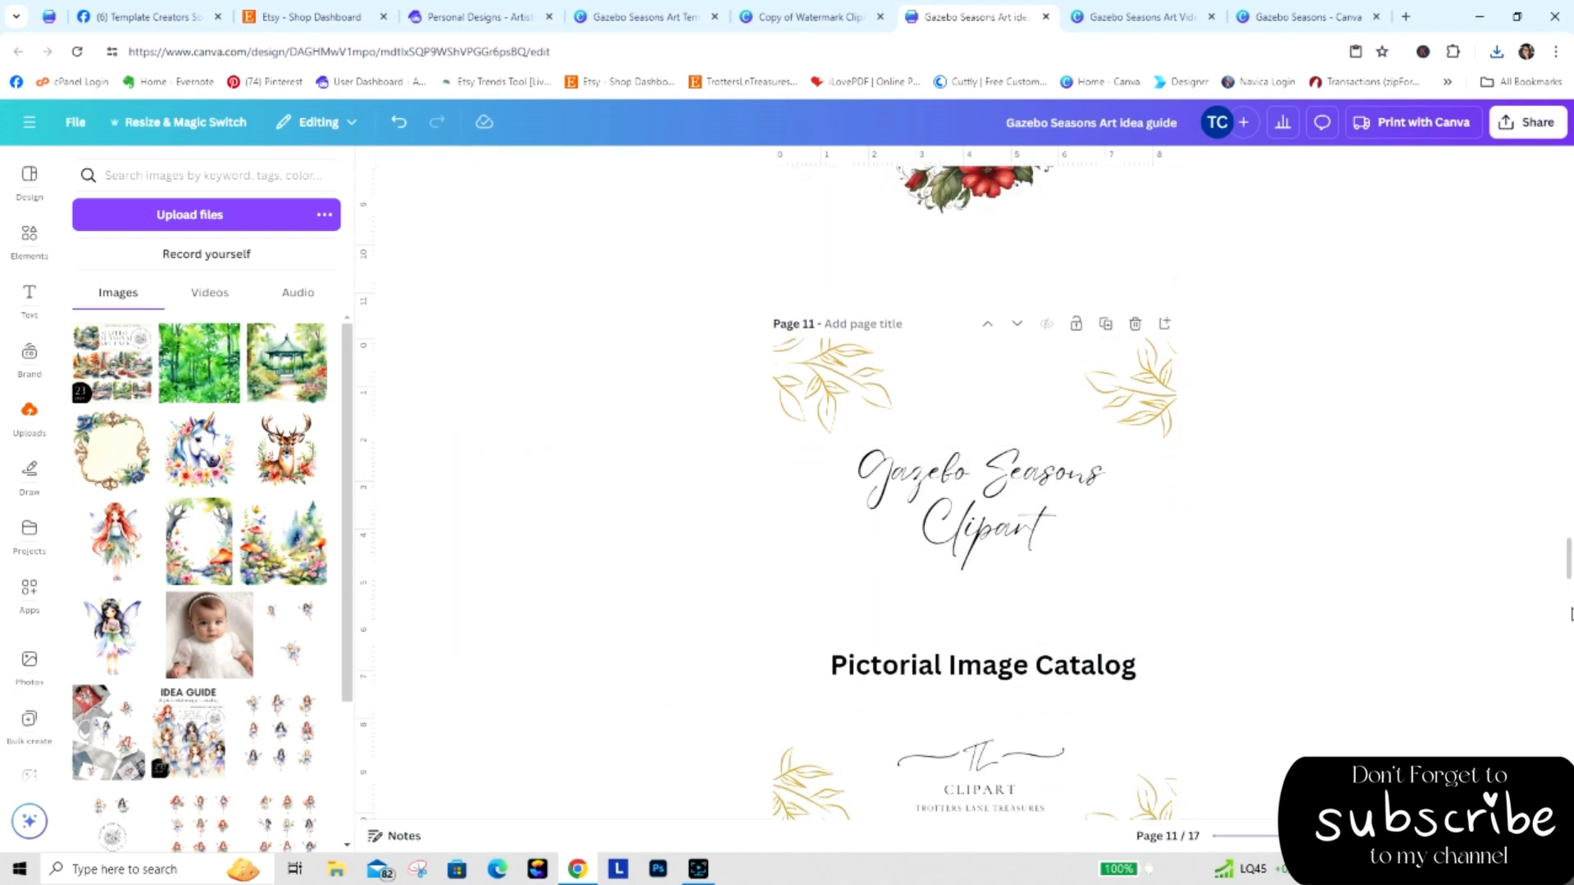
Replace the red floral artwork in the page 9 product mockups with images from the Gazebo Seasons project folder.
{"action": "left_click_drag", "start_coordinate": [1569, 566], "coordinate": [1563, 510]}
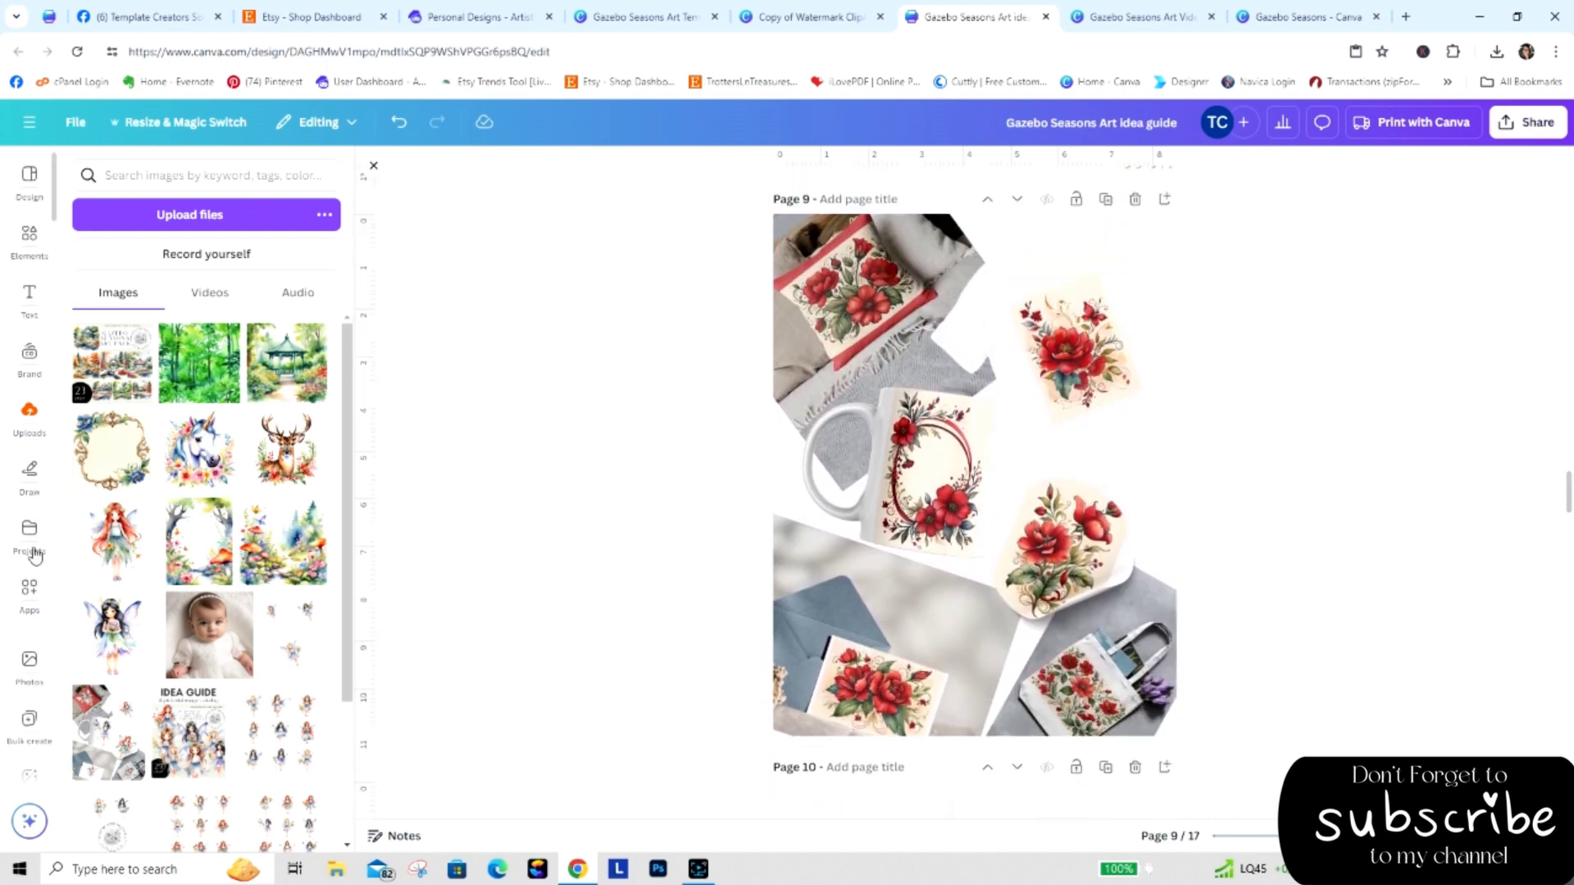
{"action": "left_click", "coordinate": [31, 533]}
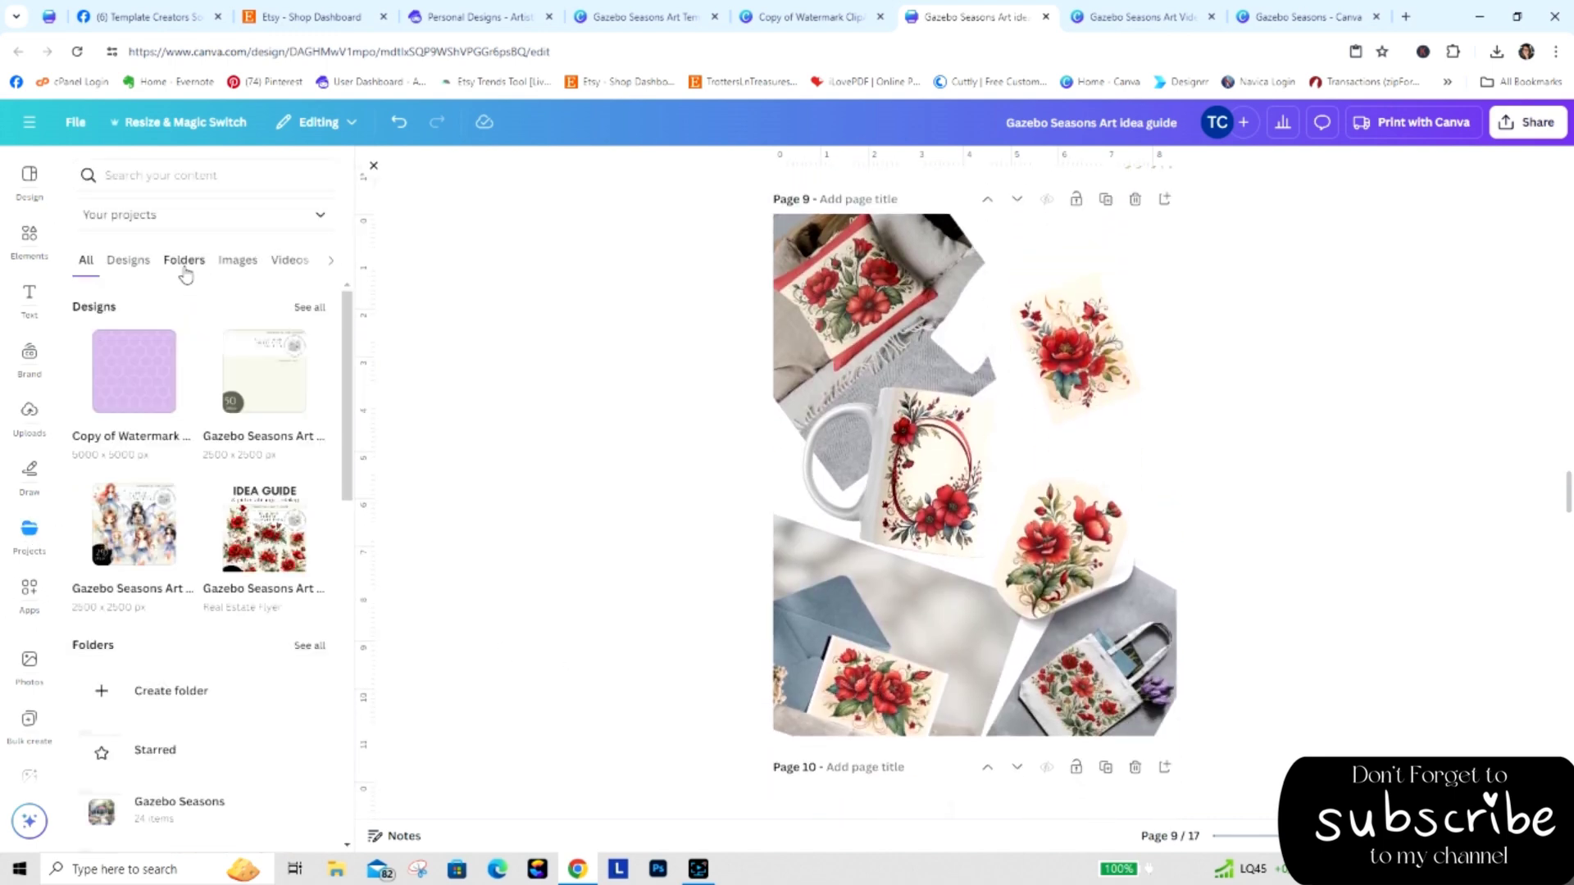
{"action": "left_click", "coordinate": [183, 261]}
{"action": "left_click", "coordinate": [184, 431]}
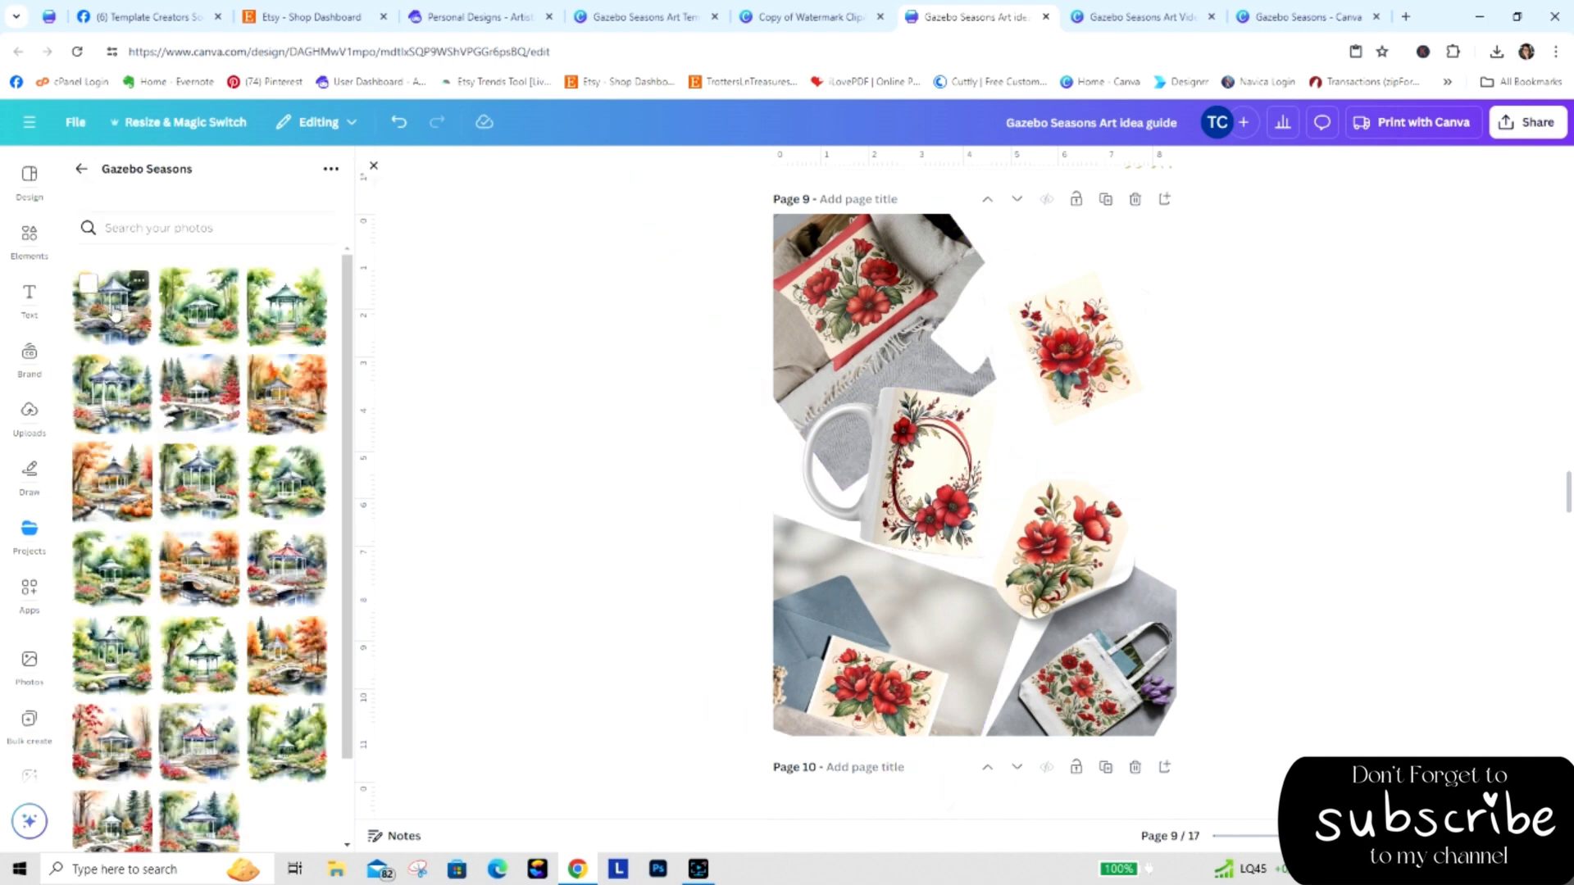
{"action": "left_click_drag", "start_coordinate": [114, 315], "coordinate": [773, 399]}
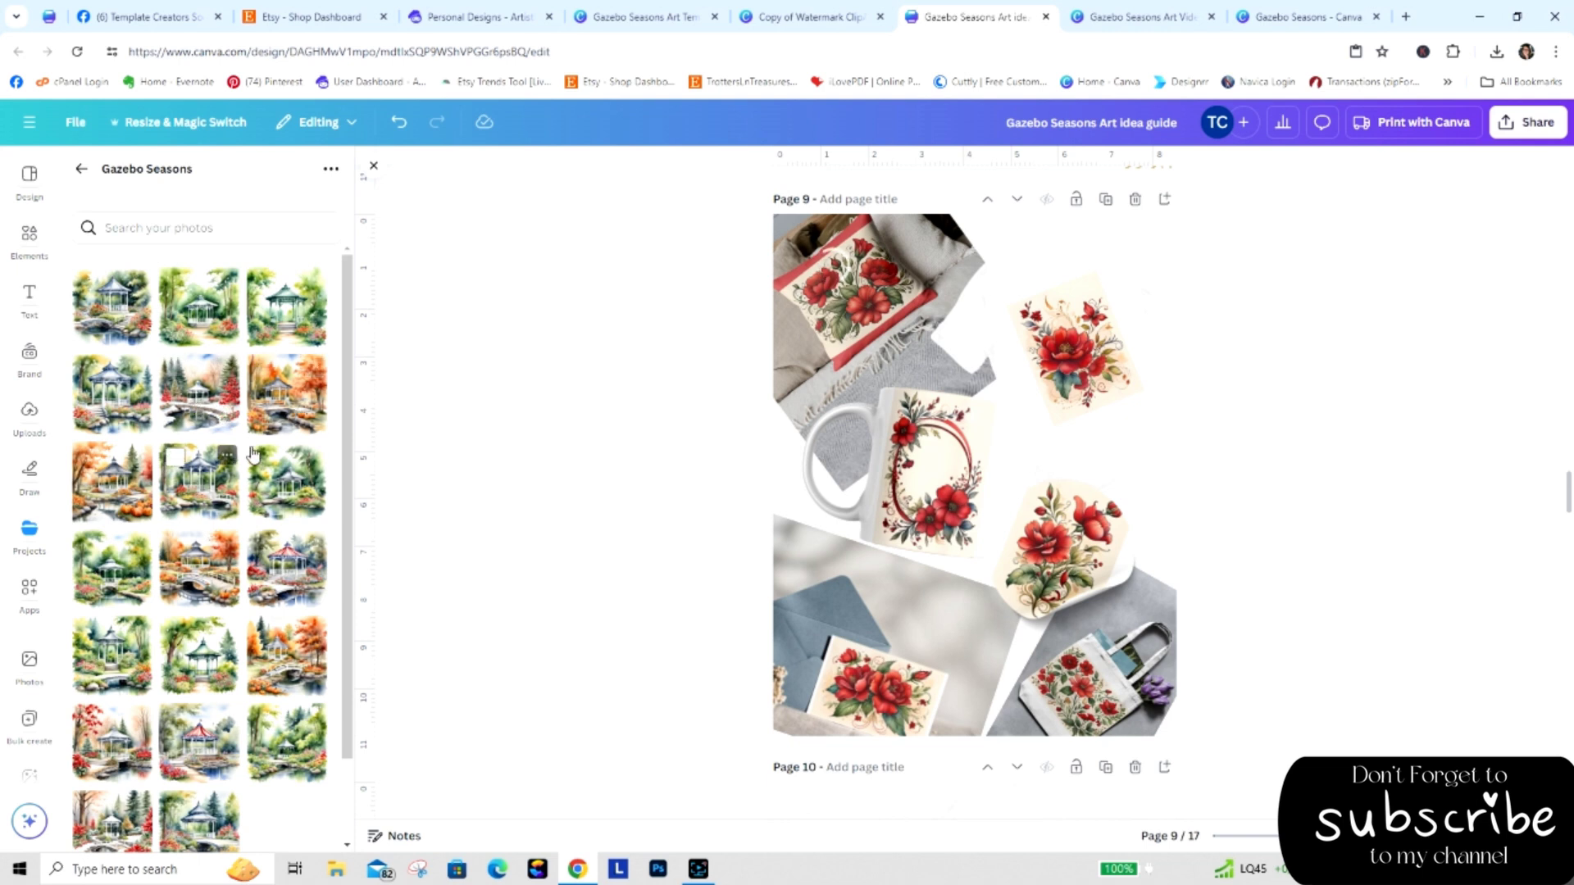
{"action": "left_click_drag", "start_coordinate": [199, 453], "coordinate": [404, 456]}
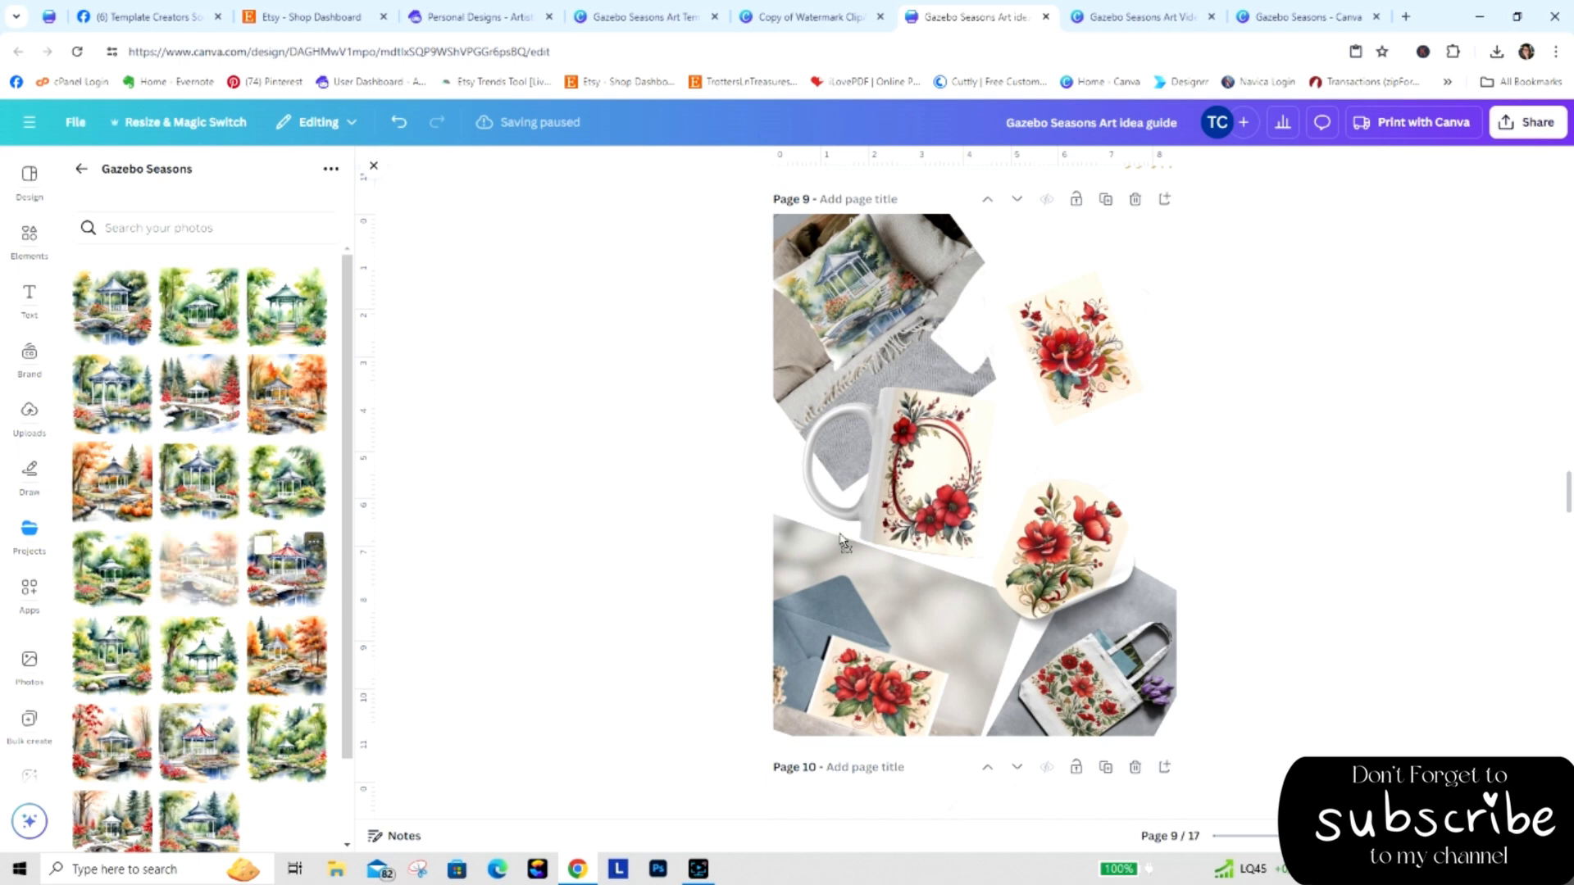
{"action": "left_click_drag", "start_coordinate": [226, 586], "coordinate": [1073, 348]}
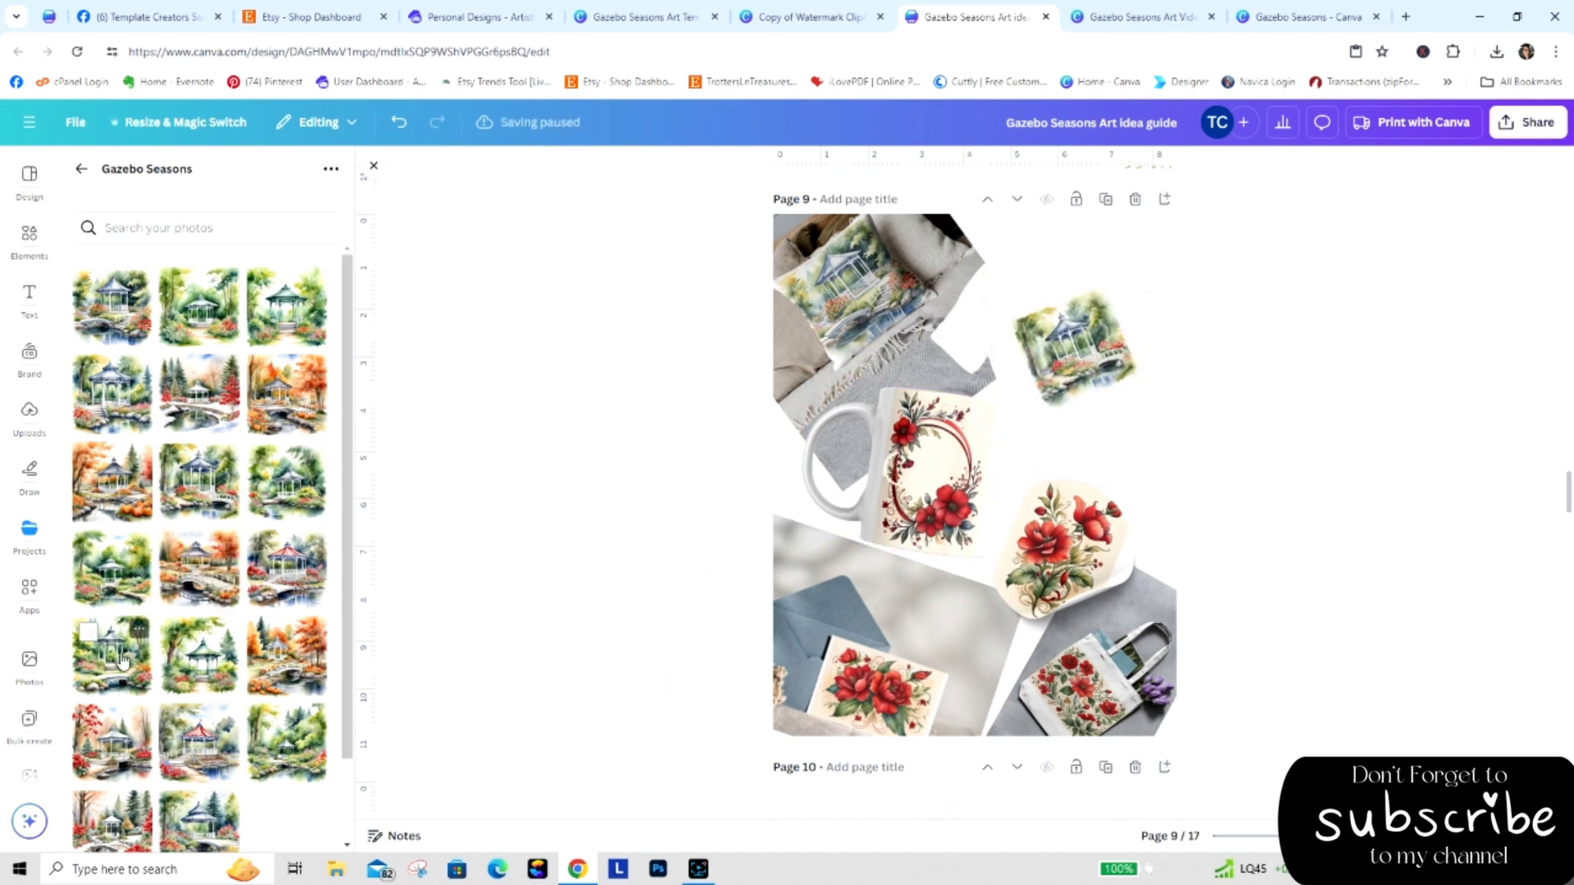
{"action": "left_click_drag", "start_coordinate": [121, 659], "coordinate": [934, 475]}
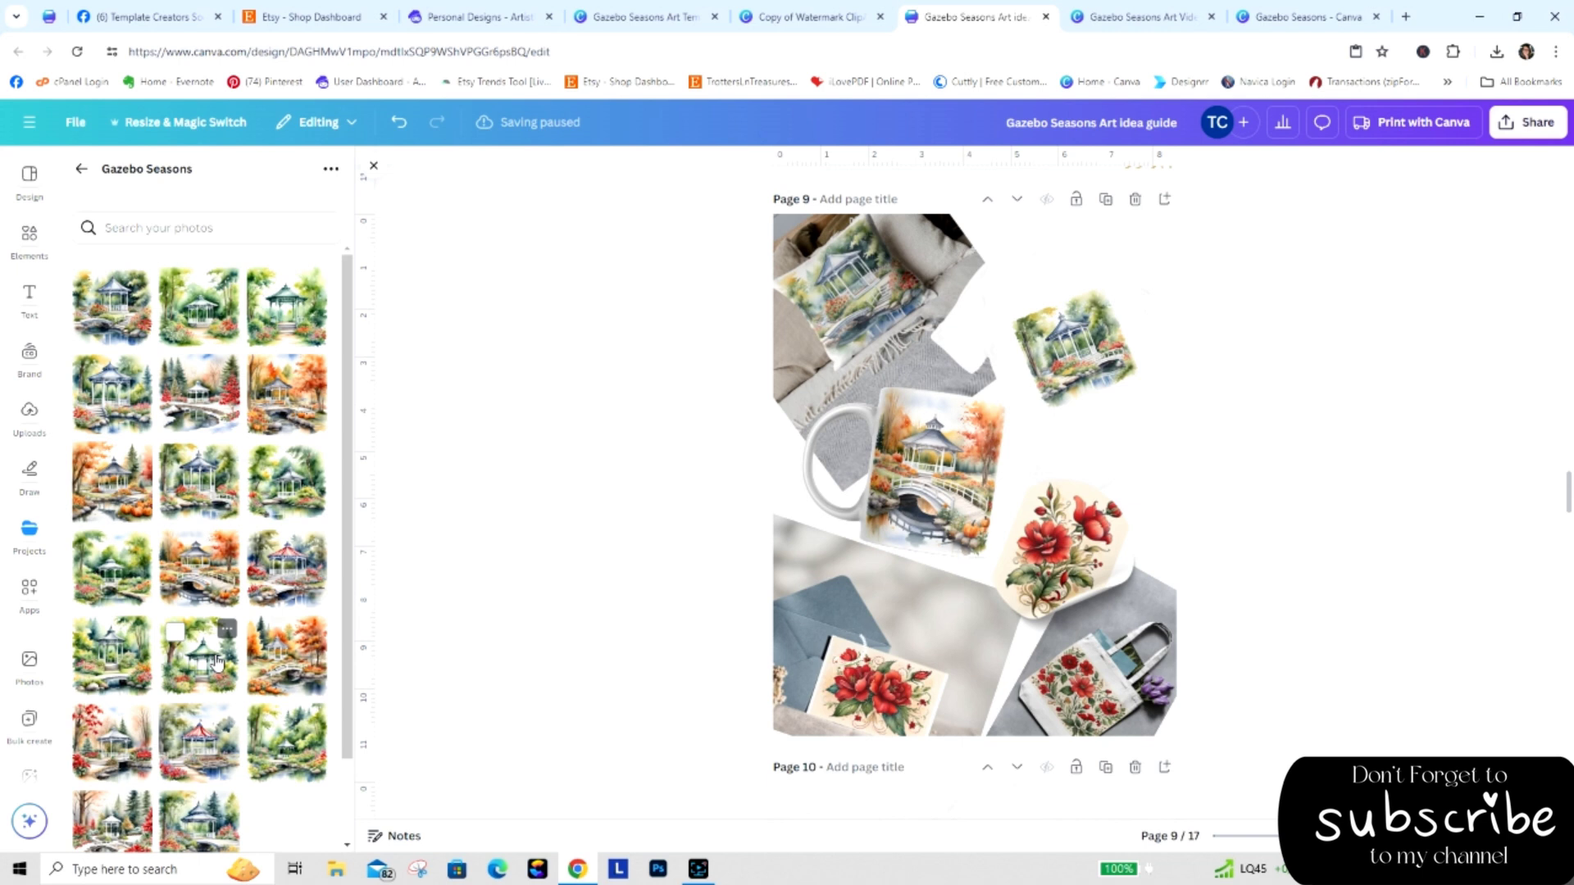
{"action": "left_click_drag", "start_coordinate": [217, 662], "coordinate": [852, 664]}
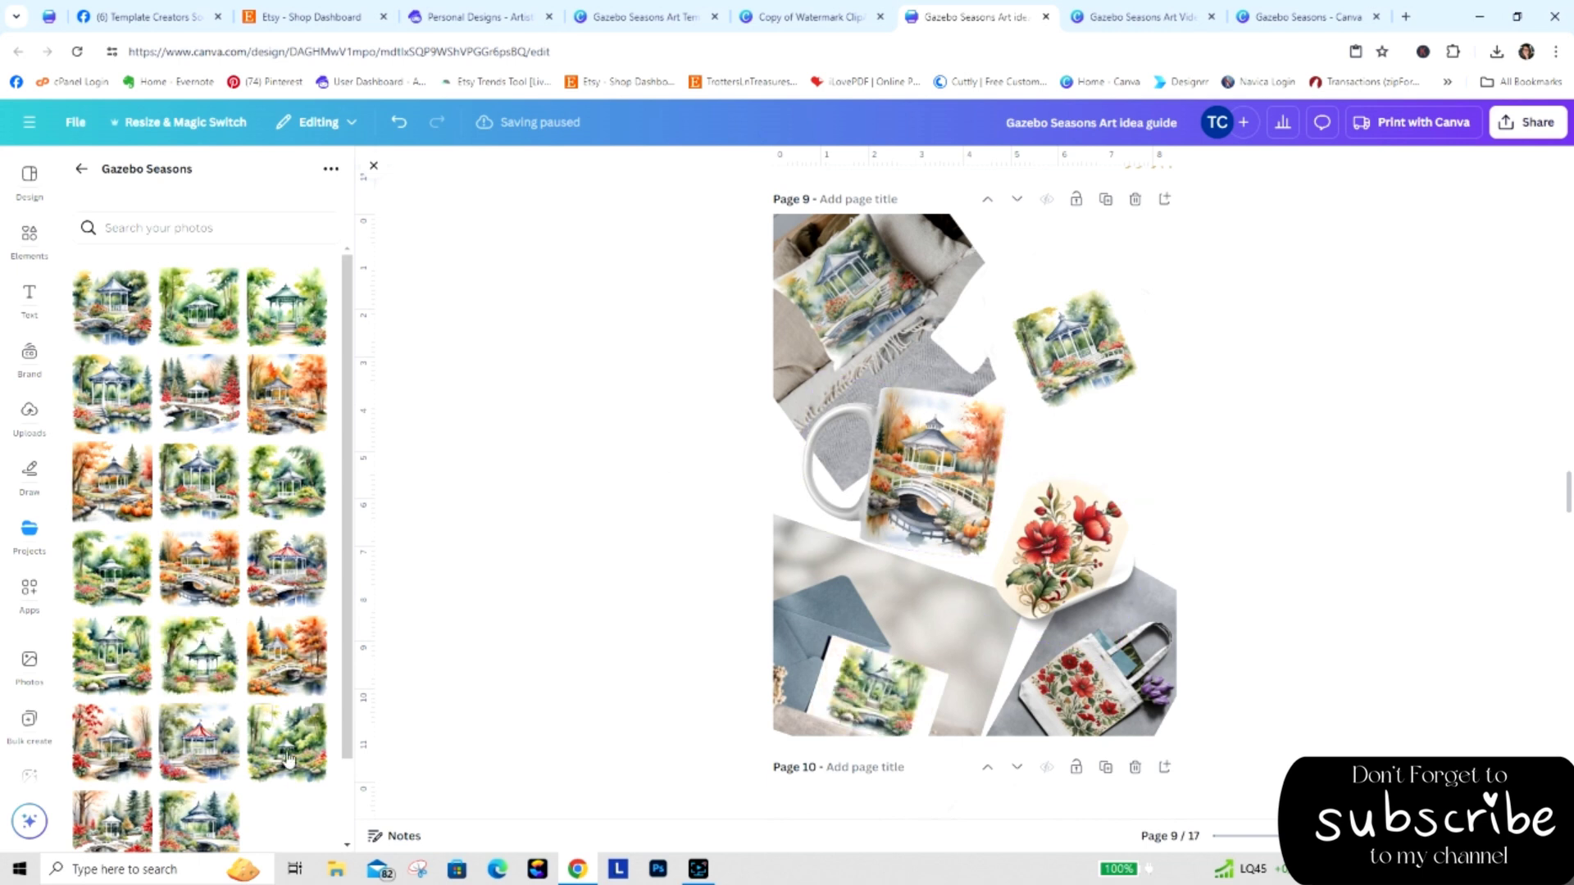
{"action": "left_click_drag", "start_coordinate": [138, 718], "coordinate": [1058, 541]}
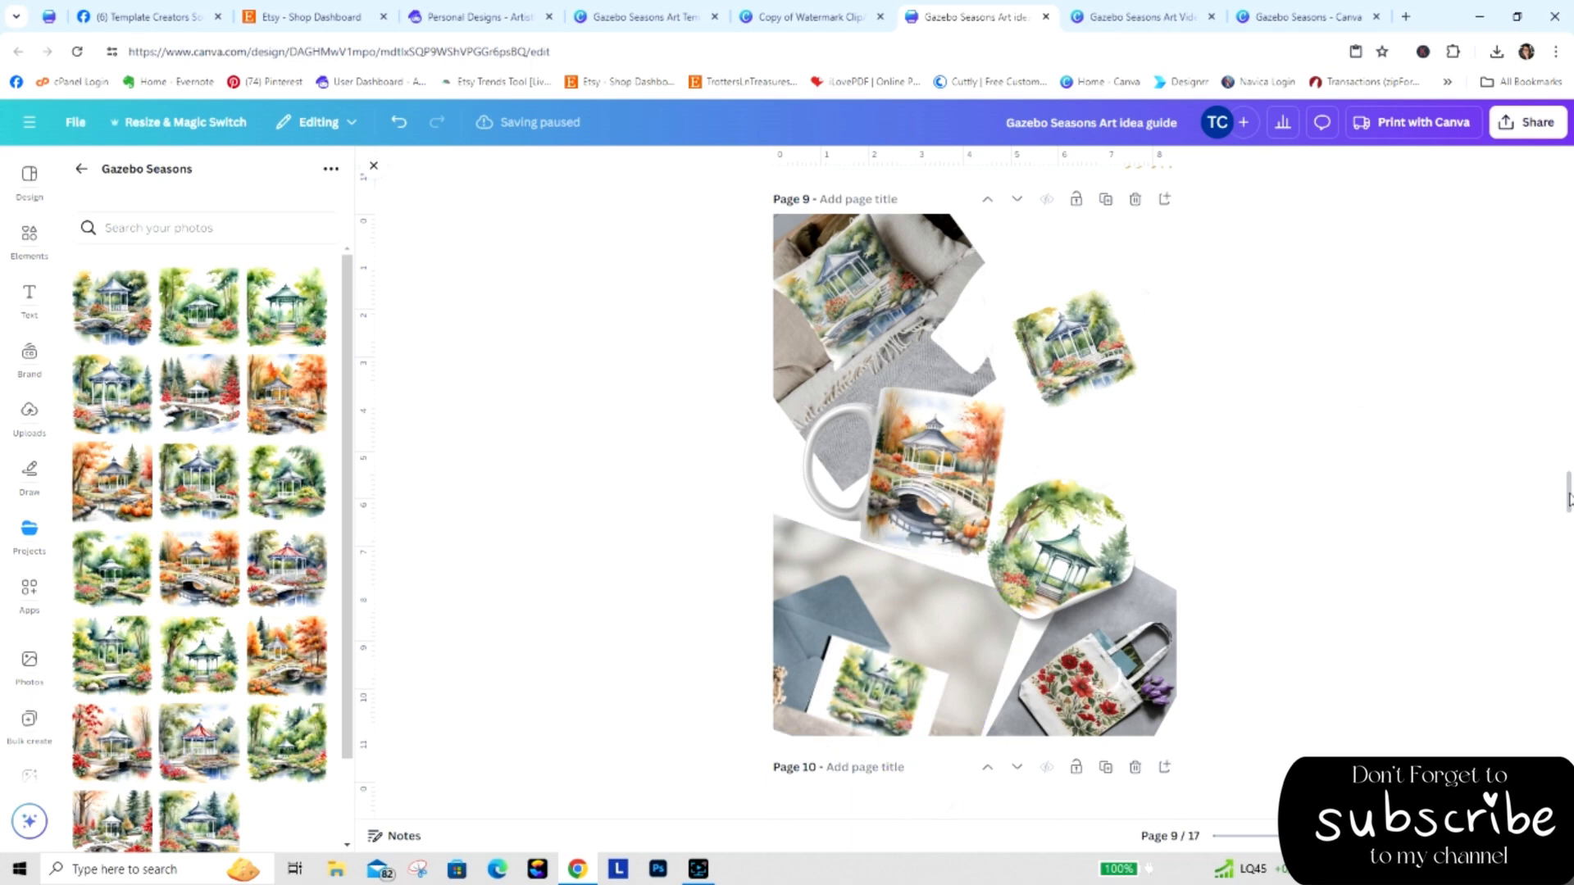
Replace the three red floral cliparts on page 10 with autumn, summer and winter-style gazebo images from the Gazebo Seasons folder.
{"action": "left_click_drag", "start_coordinate": [1568, 489], "coordinate": [1568, 525]}
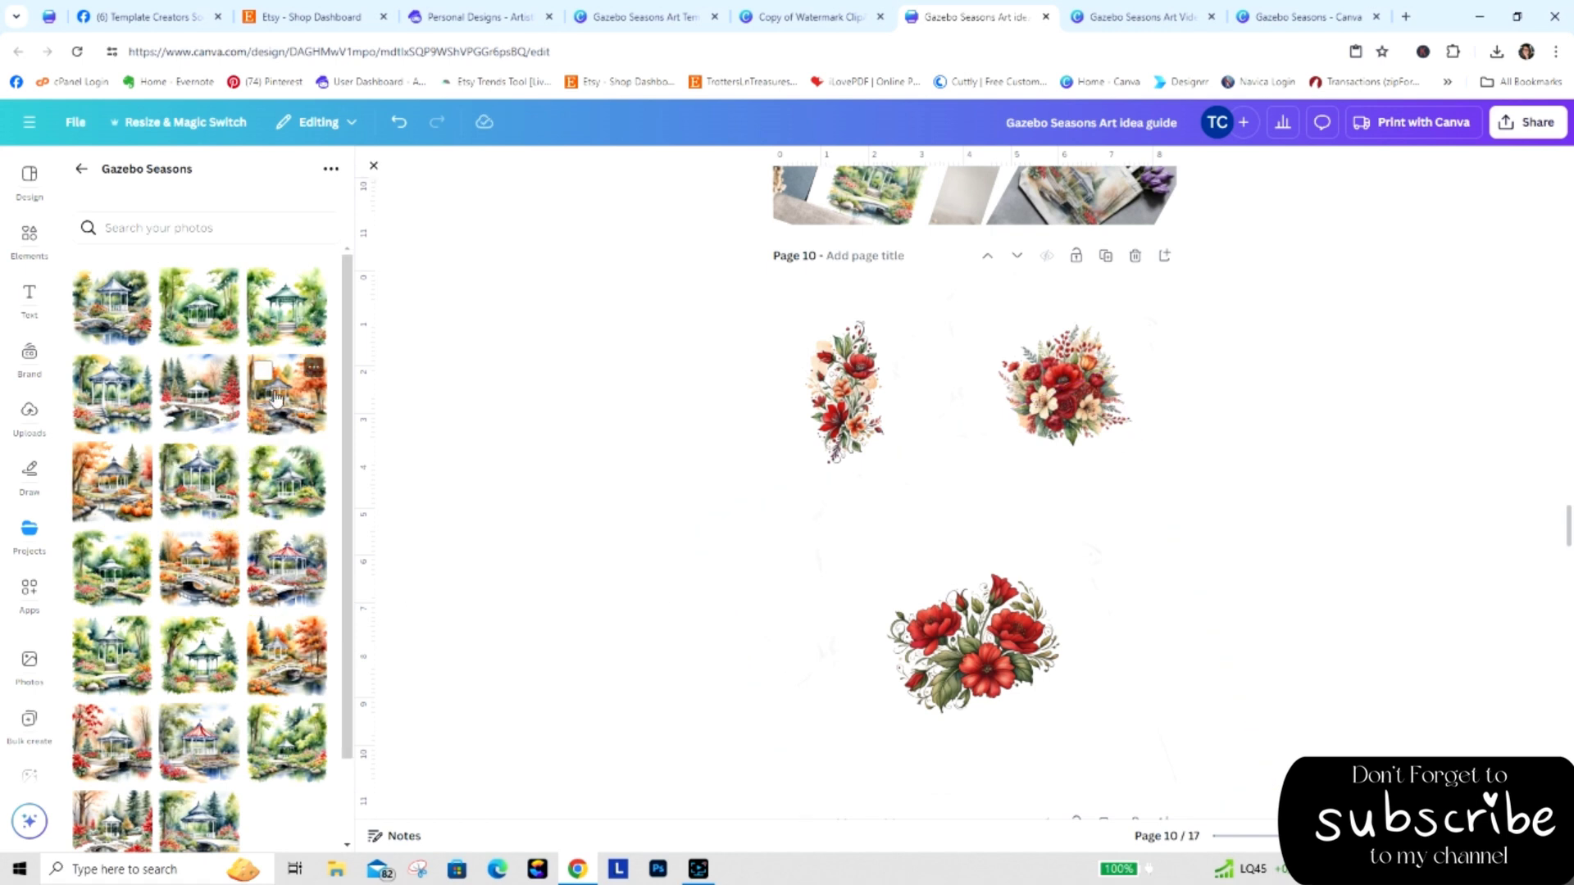
{"action": "left_click_drag", "start_coordinate": [276, 400], "coordinate": [799, 397]}
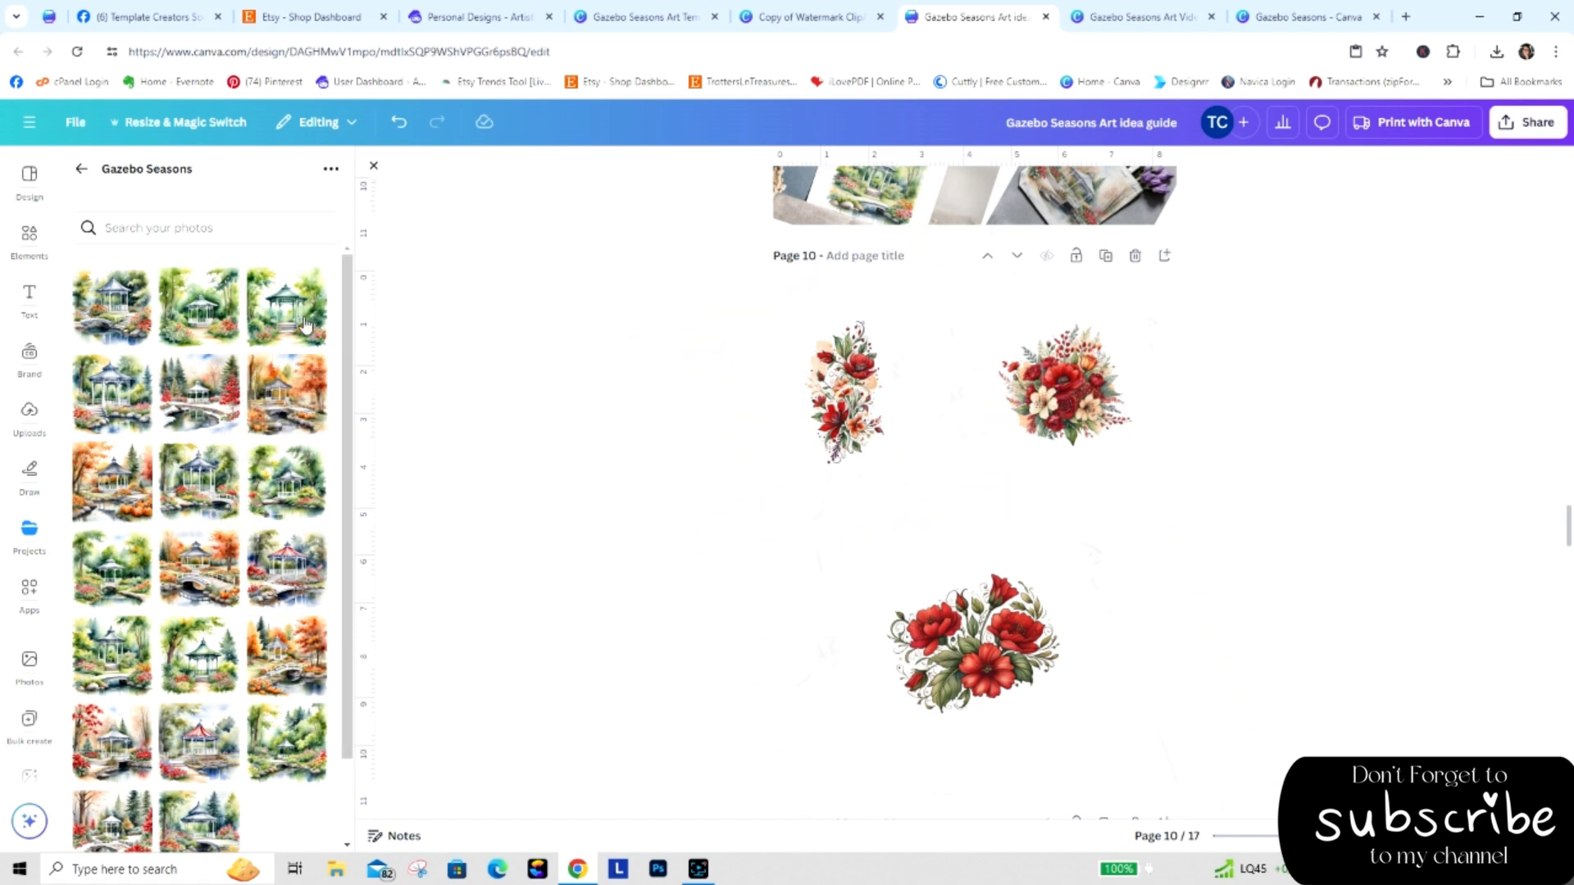
{"action": "left_click_drag", "start_coordinate": [209, 318], "coordinate": [923, 623]}
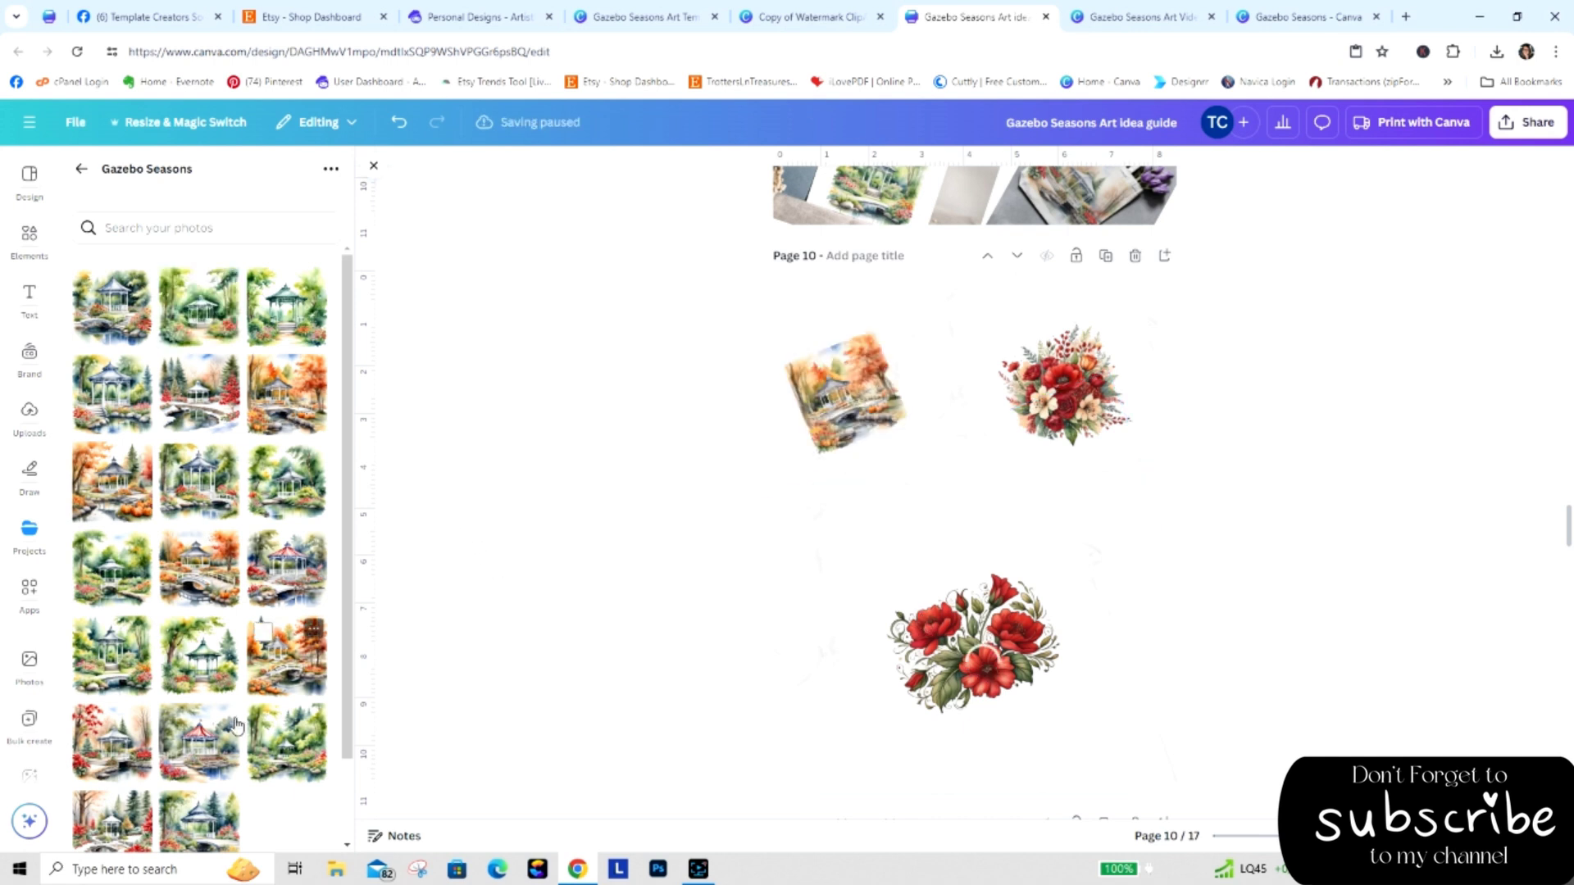
{"action": "left_click_drag", "start_coordinate": [135, 803], "coordinate": [1061, 370]}
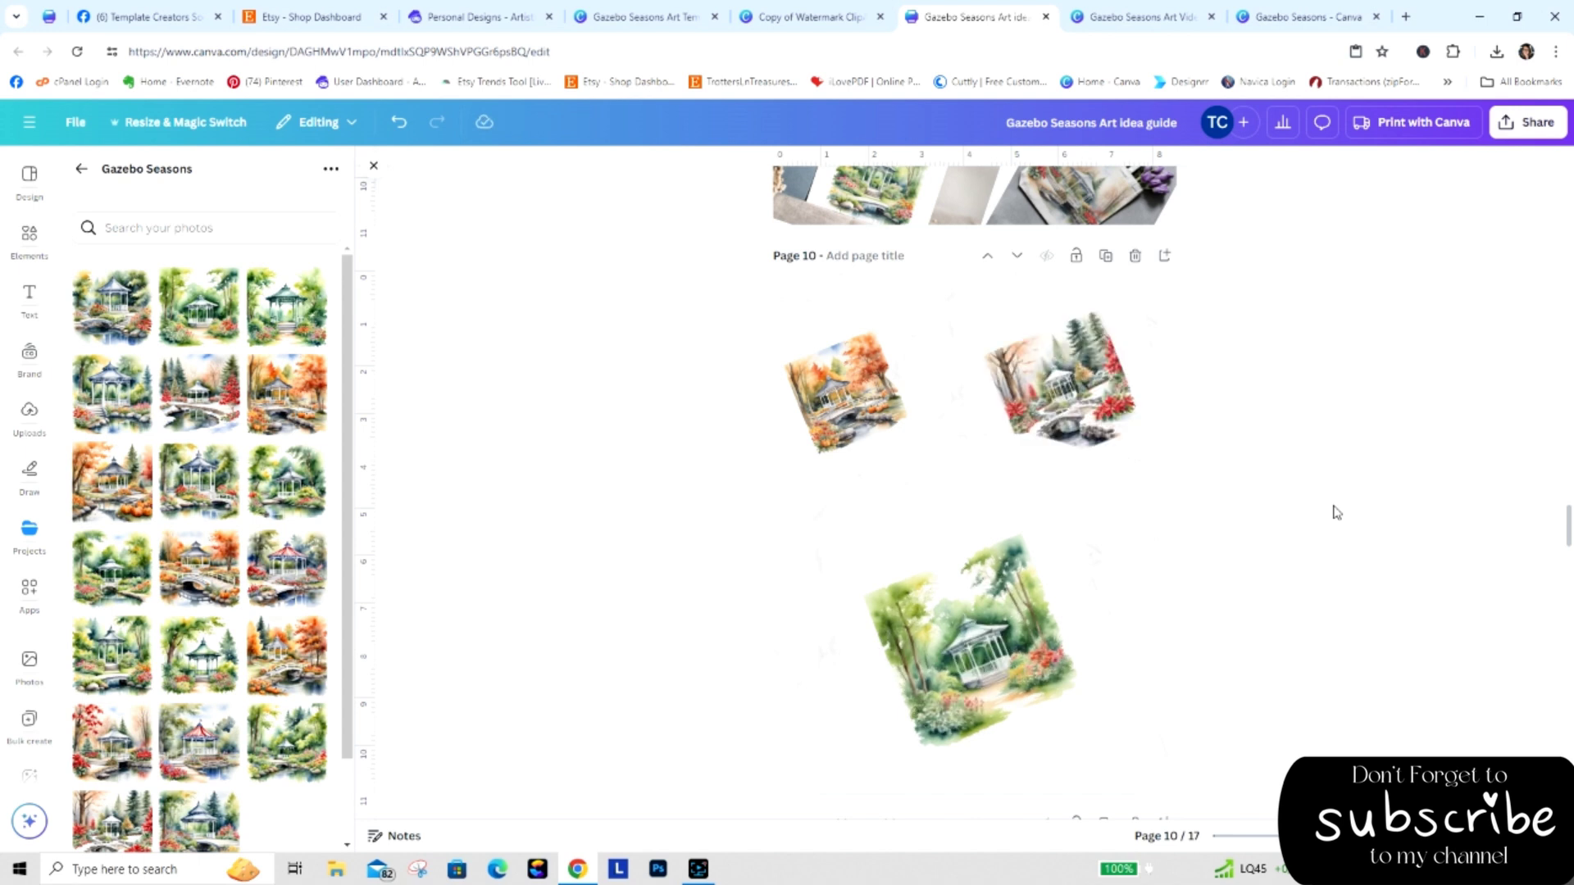
Check the Downloads folder for gazebo thumbnail sheets to upload for the page 12 image catalog.
{"action": "left_click_drag", "start_coordinate": [1570, 527], "coordinate": [1569, 605]}
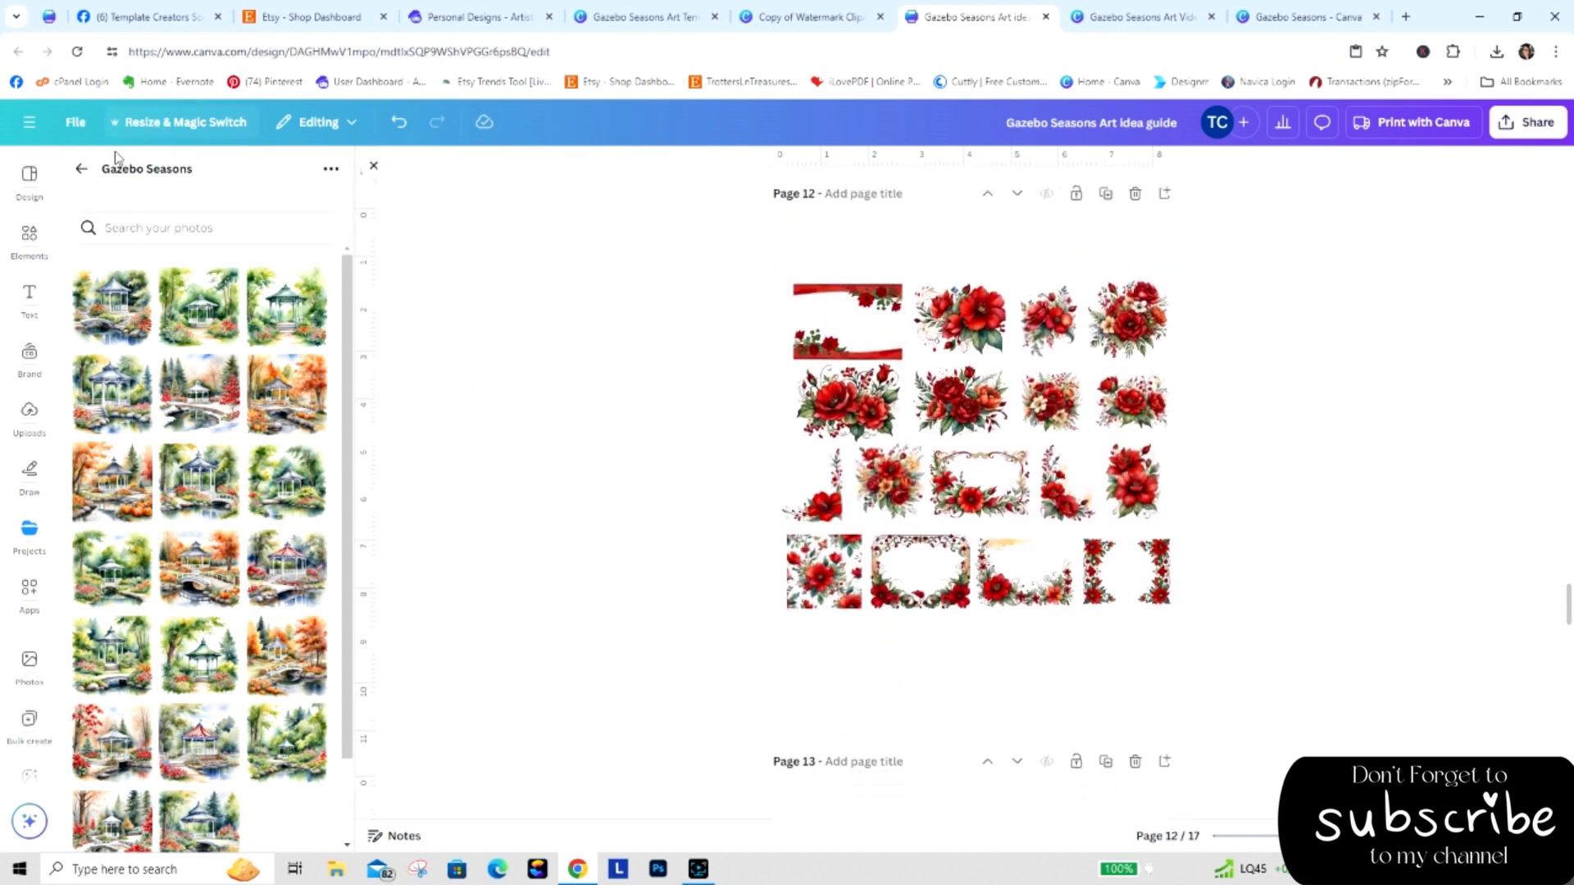
{"action": "left_click", "coordinate": [27, 420]}
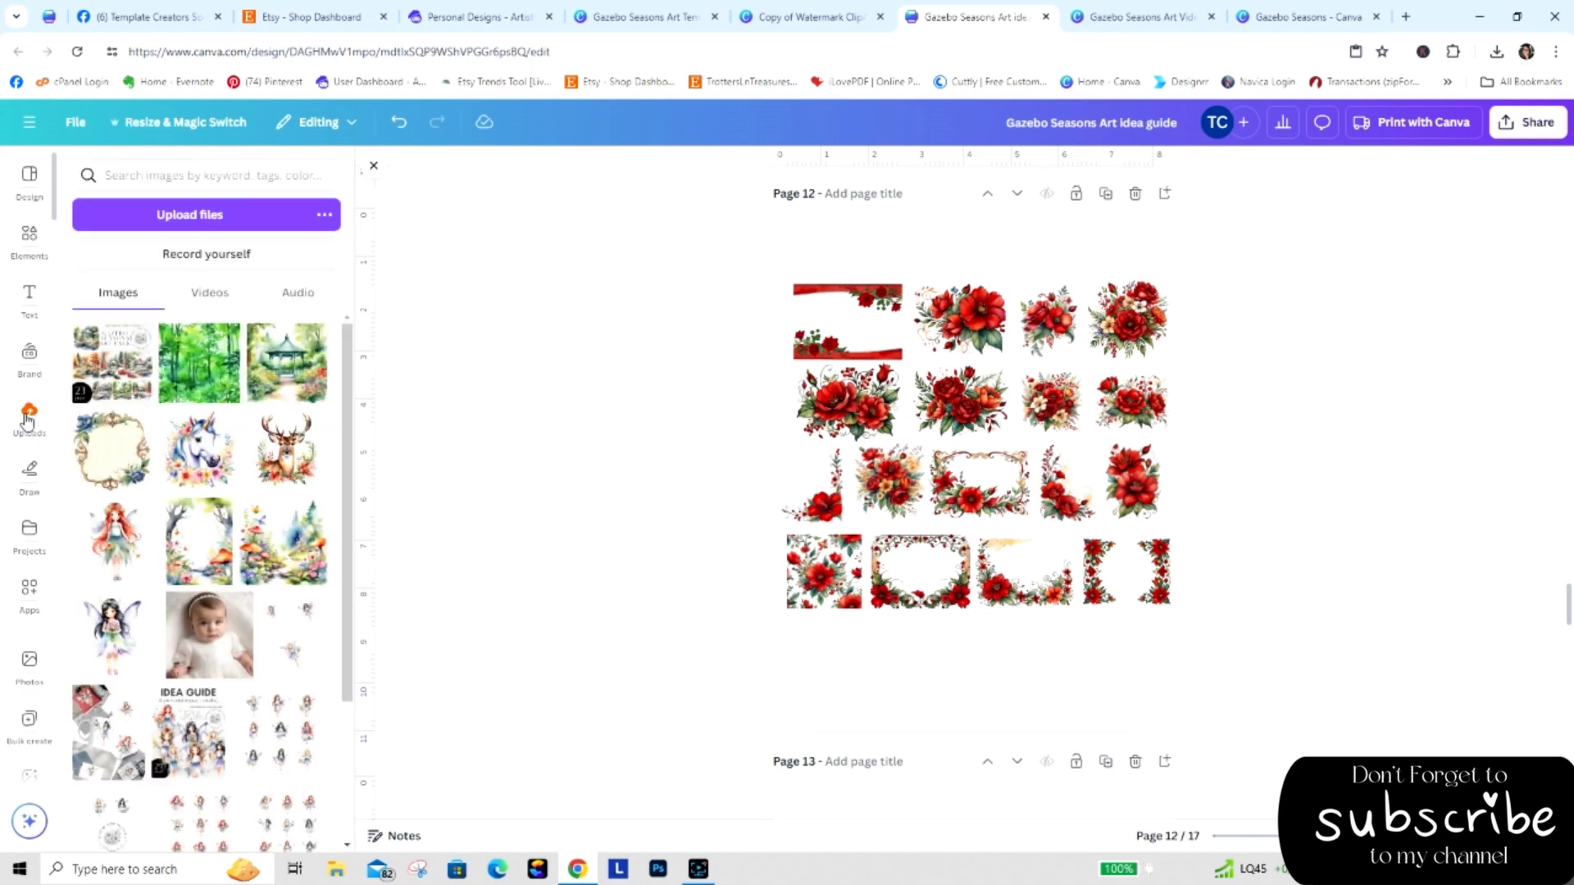
{"action": "left_click", "coordinate": [197, 213]}
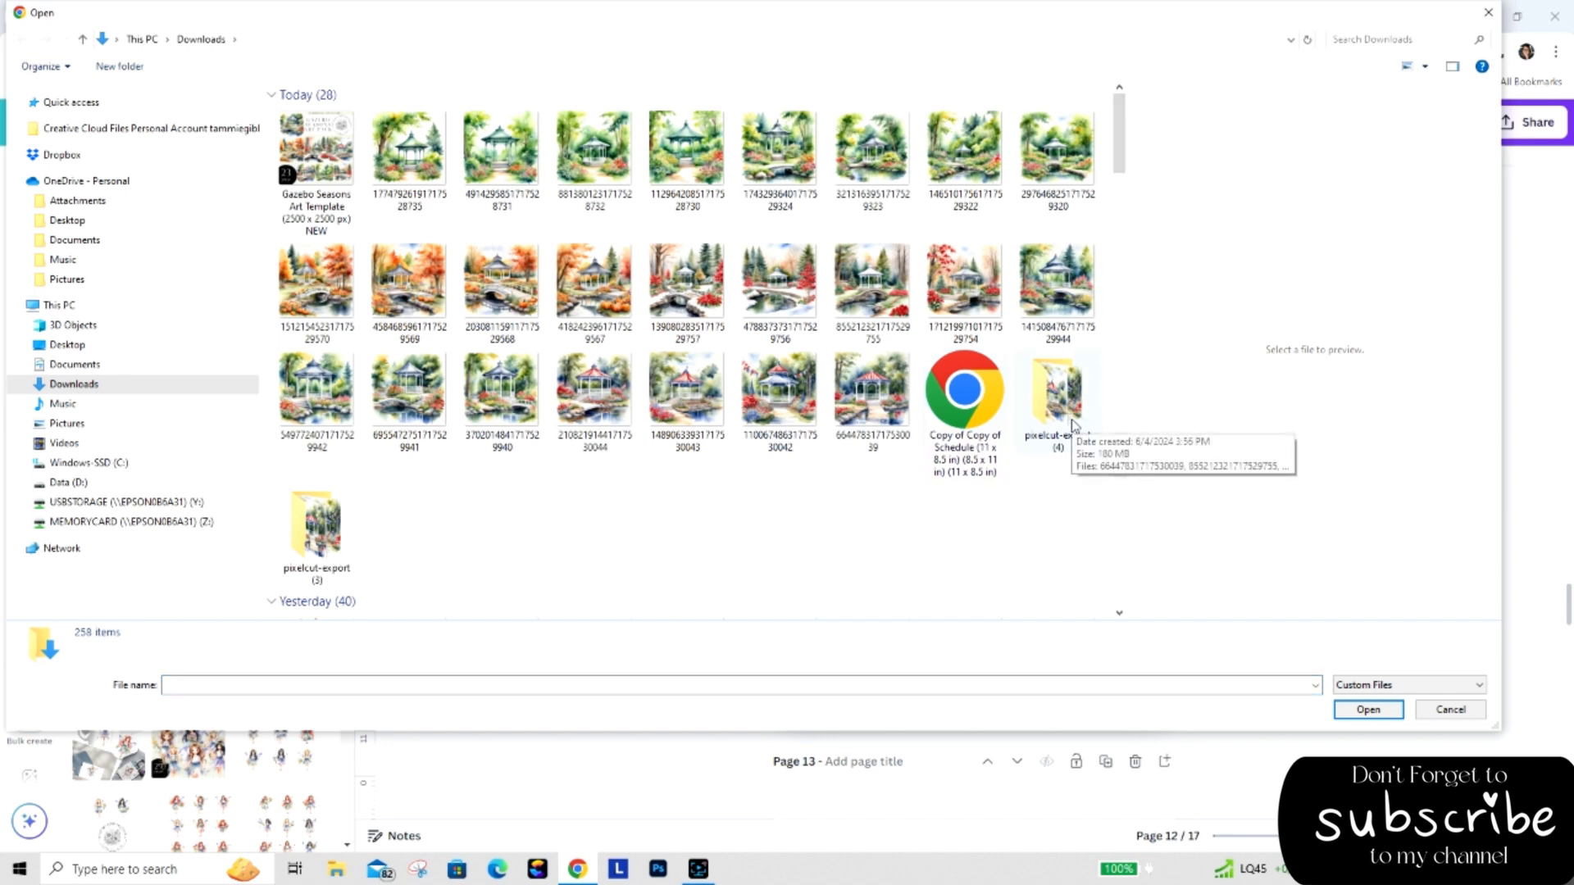
{"action": "left_click_drag", "start_coordinate": [1123, 131], "coordinate": [1124, 98]}
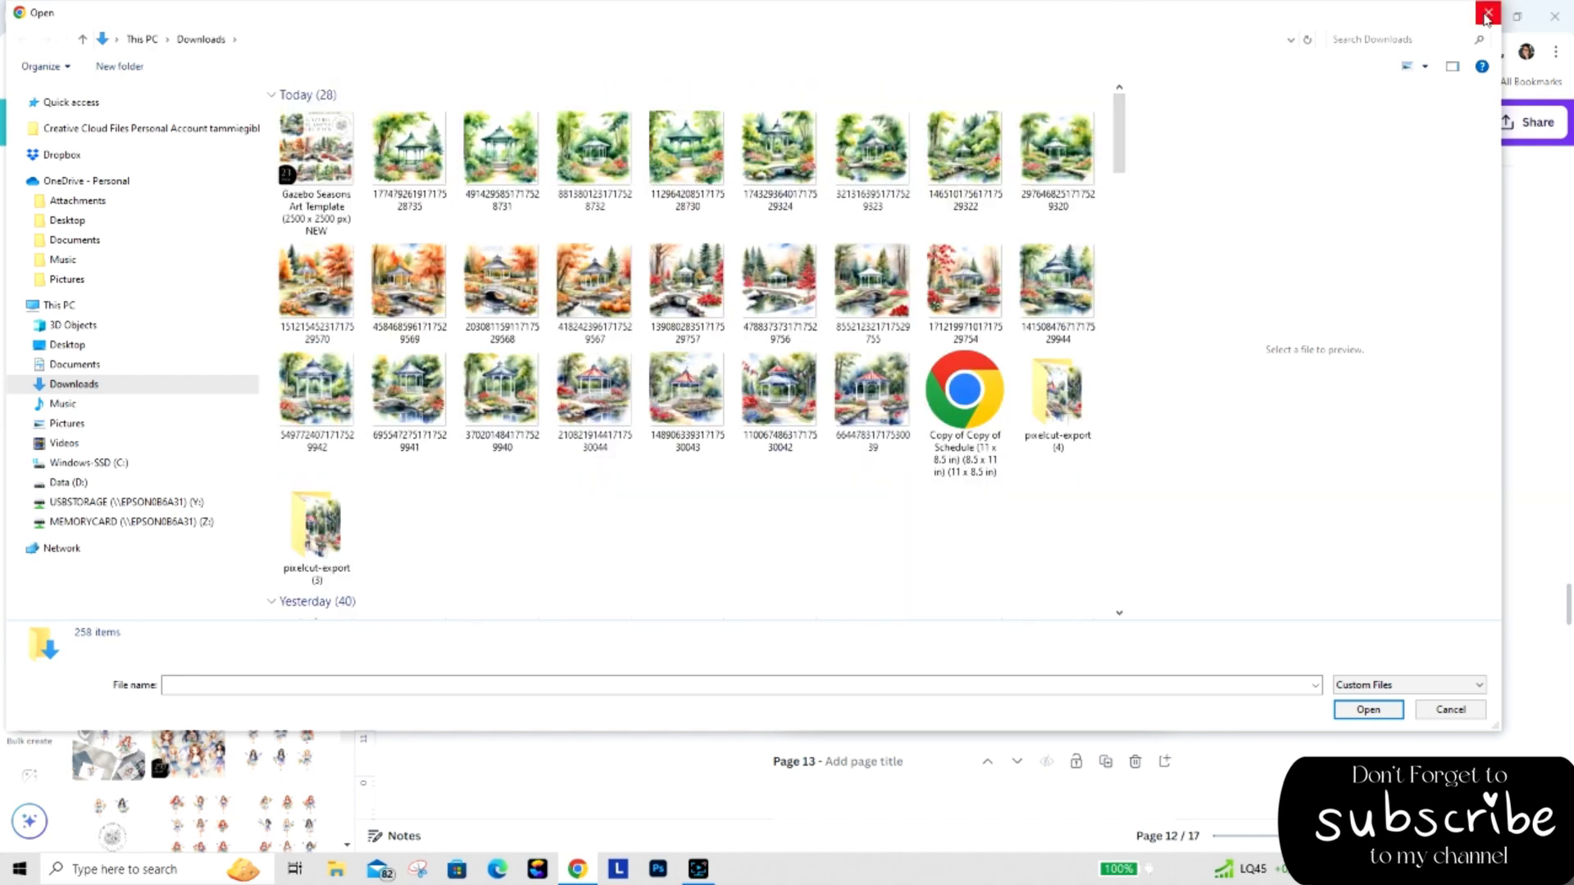
{"action": "left_click", "coordinate": [1488, 15]}
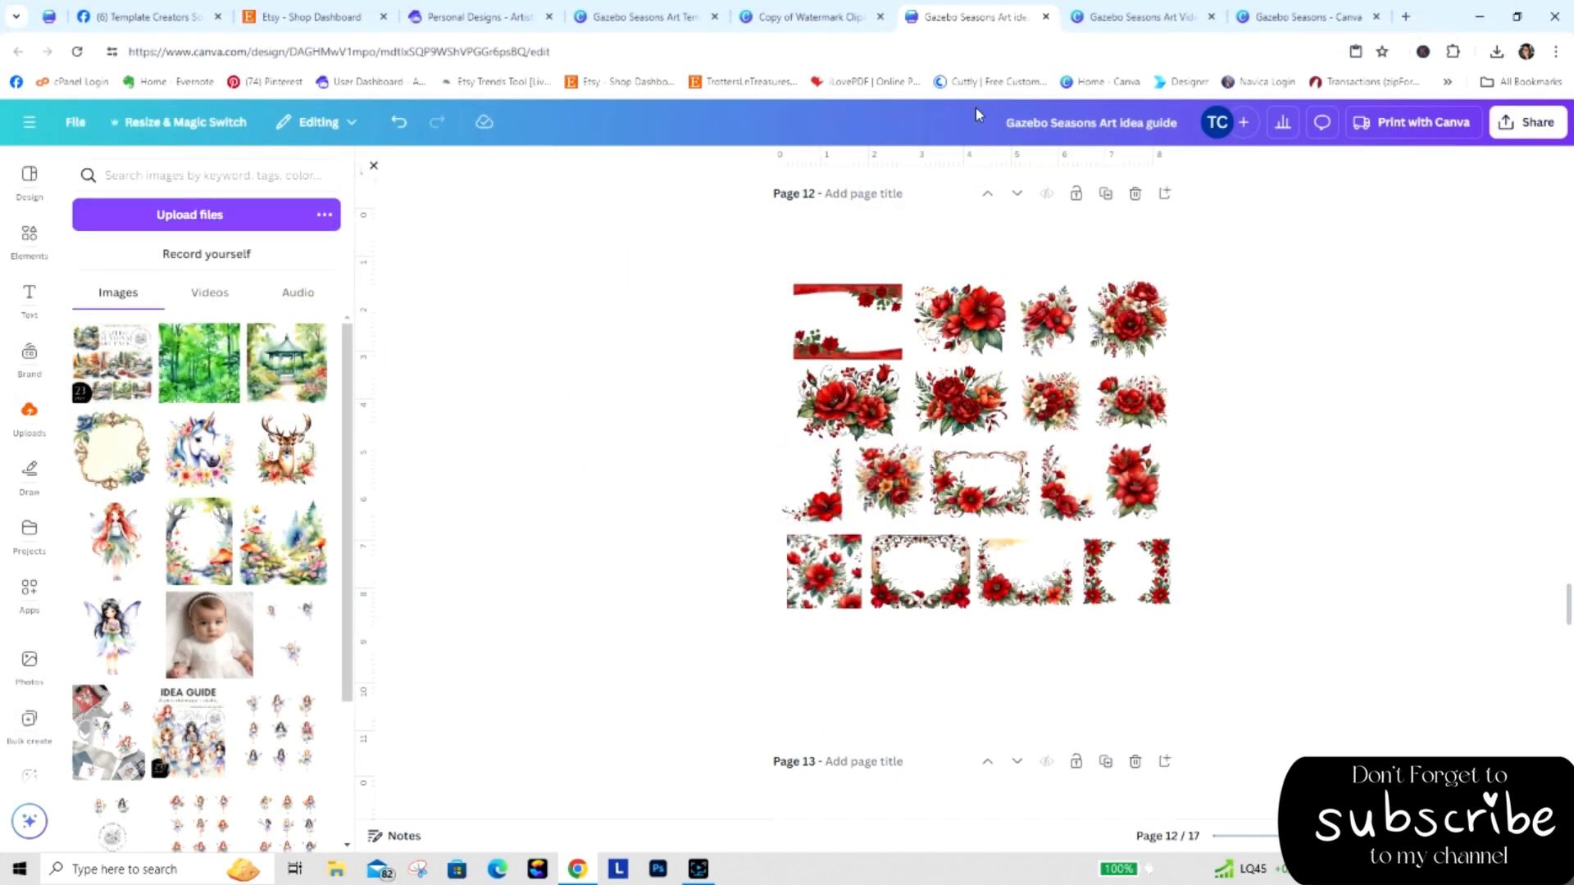
{"action": "left_click", "coordinate": [682, 16]}
{"action": "left_click", "coordinate": [807, 16]}
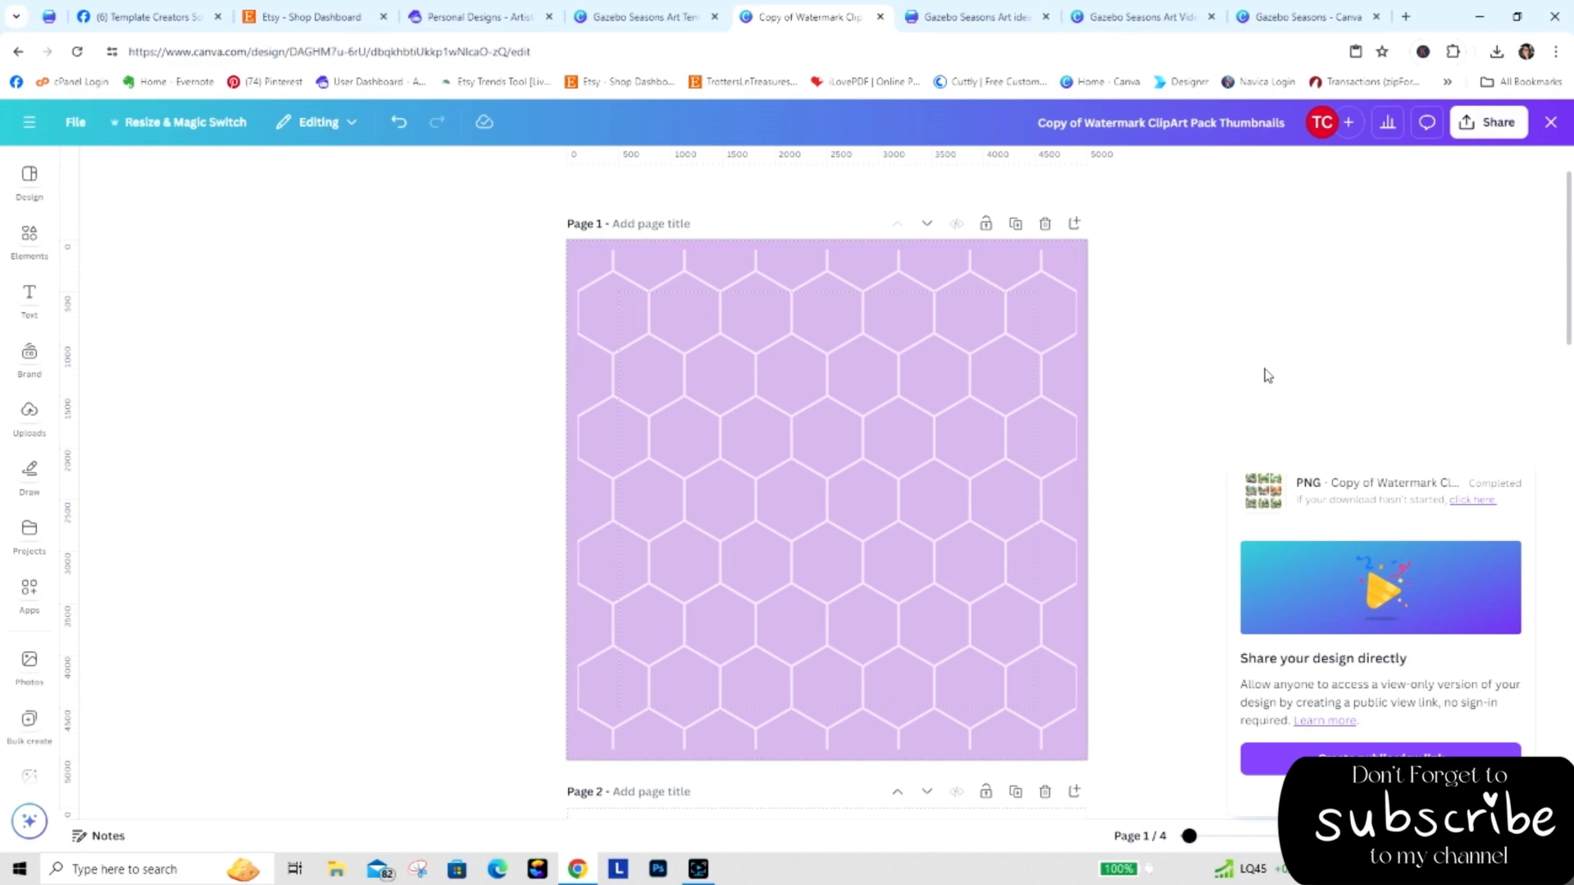
{"action": "left_click_drag", "start_coordinate": [1568, 239], "coordinate": [1559, 192]}
{"action": "left_click", "coordinate": [1490, 123]}
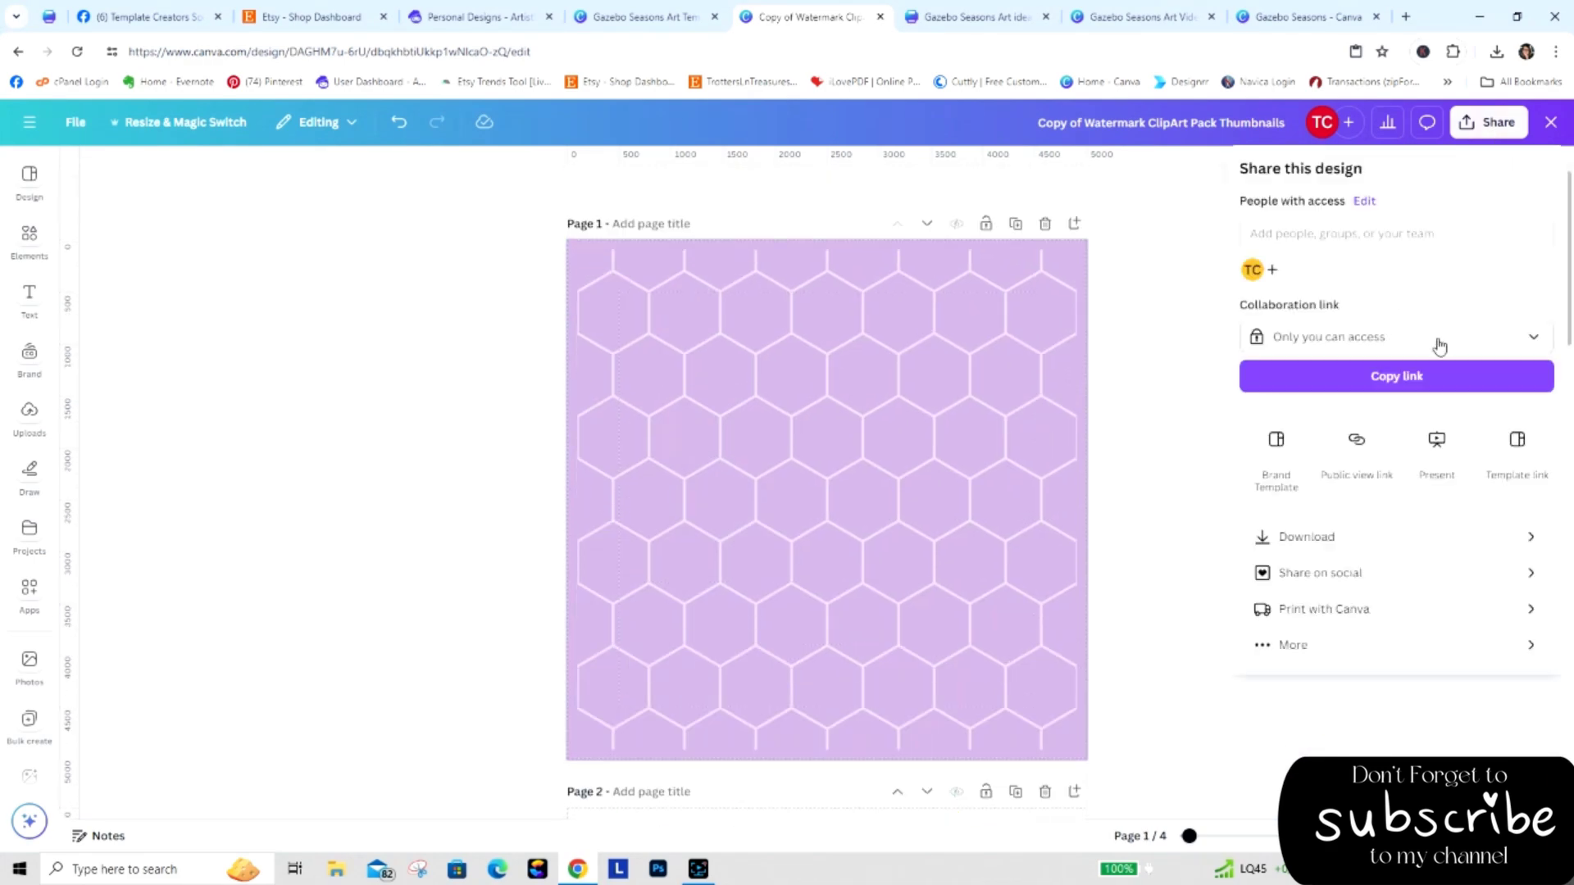
{"action": "left_click", "coordinate": [1348, 536]}
{"action": "left_click_drag", "start_coordinate": [1291, 293], "coordinate": [1219, 299]}
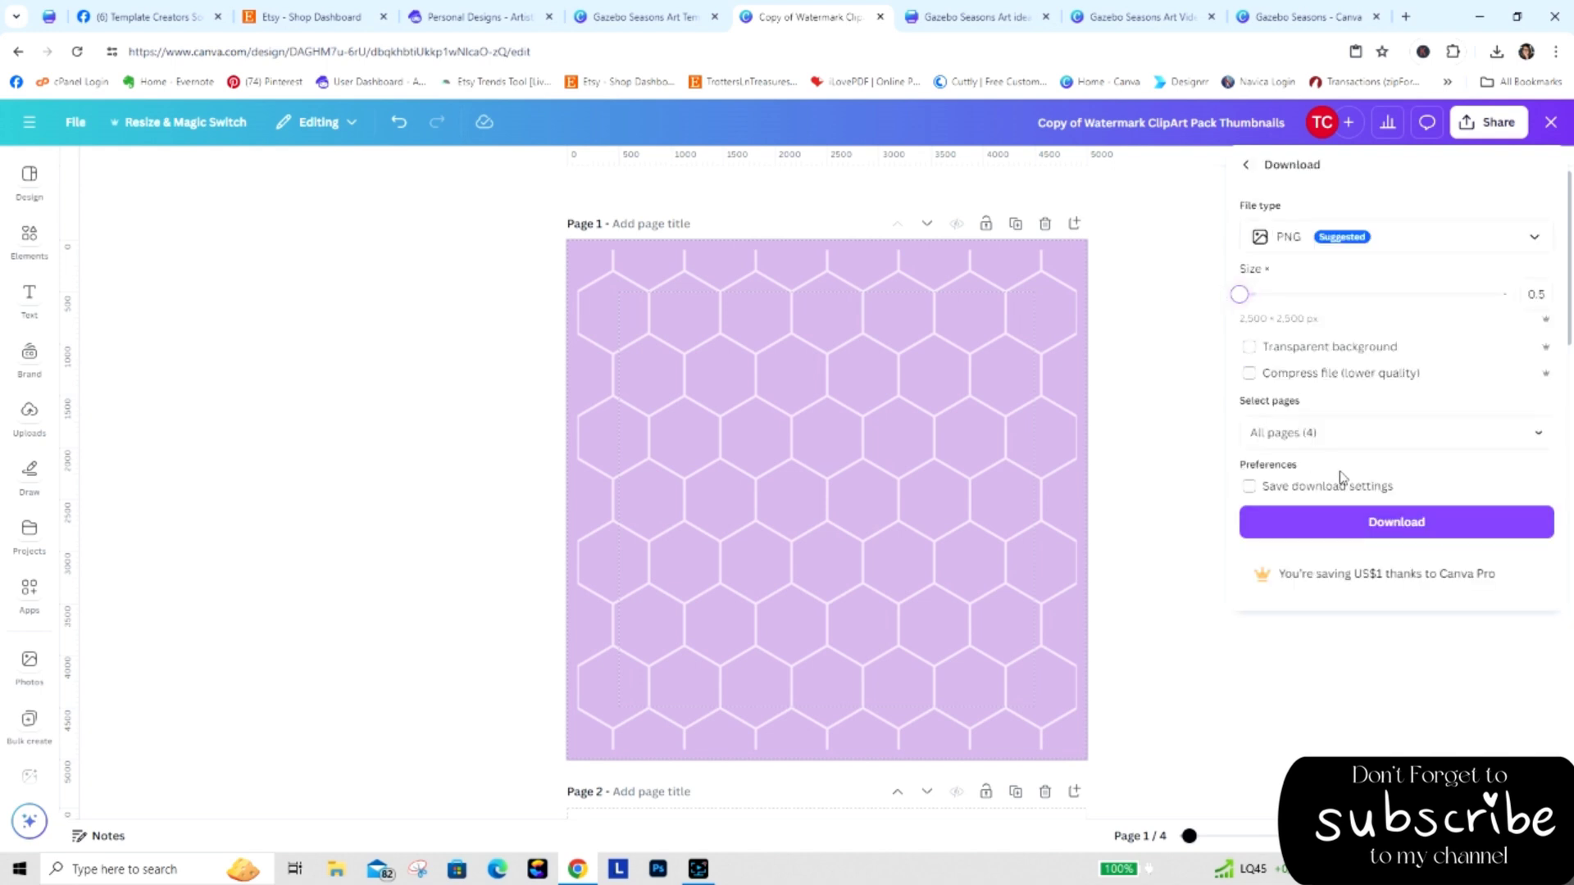
{"action": "left_click", "coordinate": [1283, 641]}
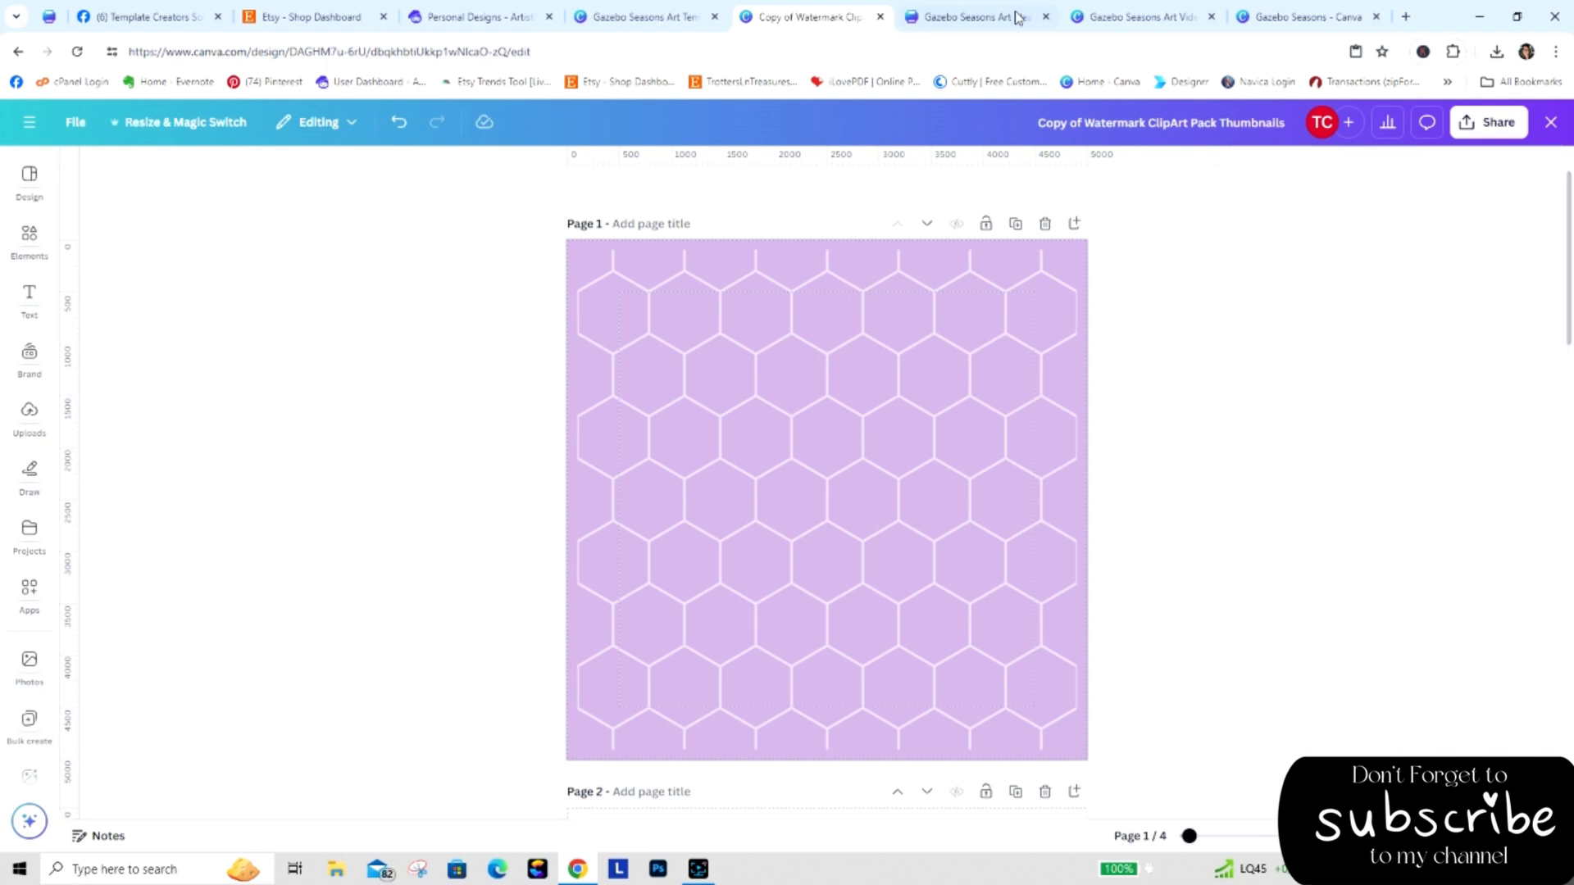
Return to the idea guide and look through This PC and the Downloads folder for the exported thumbnail sheets.
{"action": "left_click", "coordinate": [983, 18]}
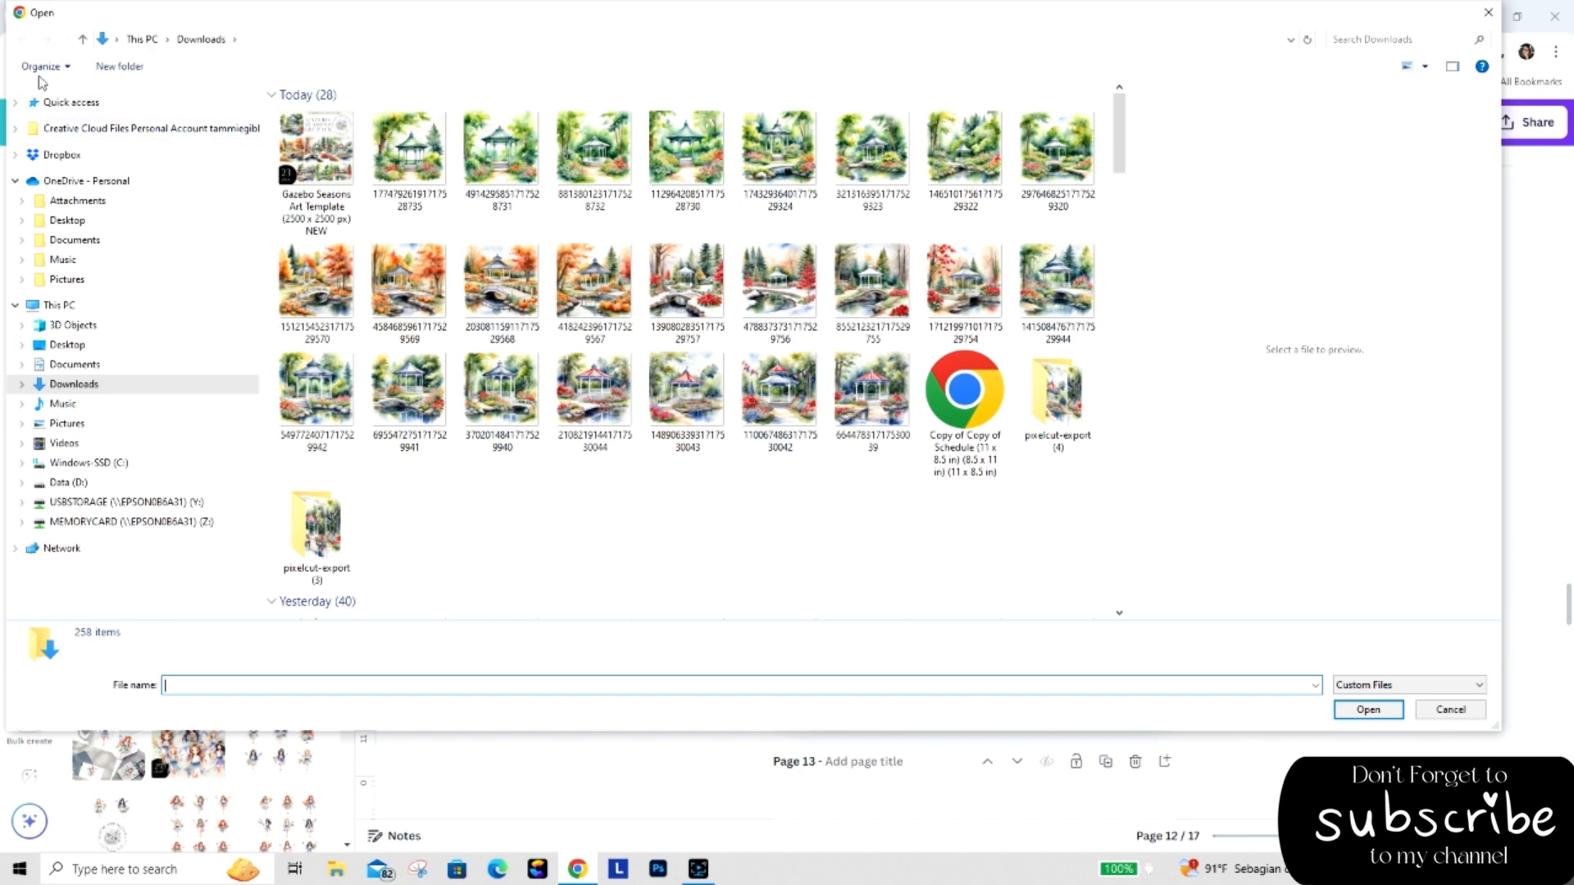
{"action": "left_click", "coordinate": [82, 39]}
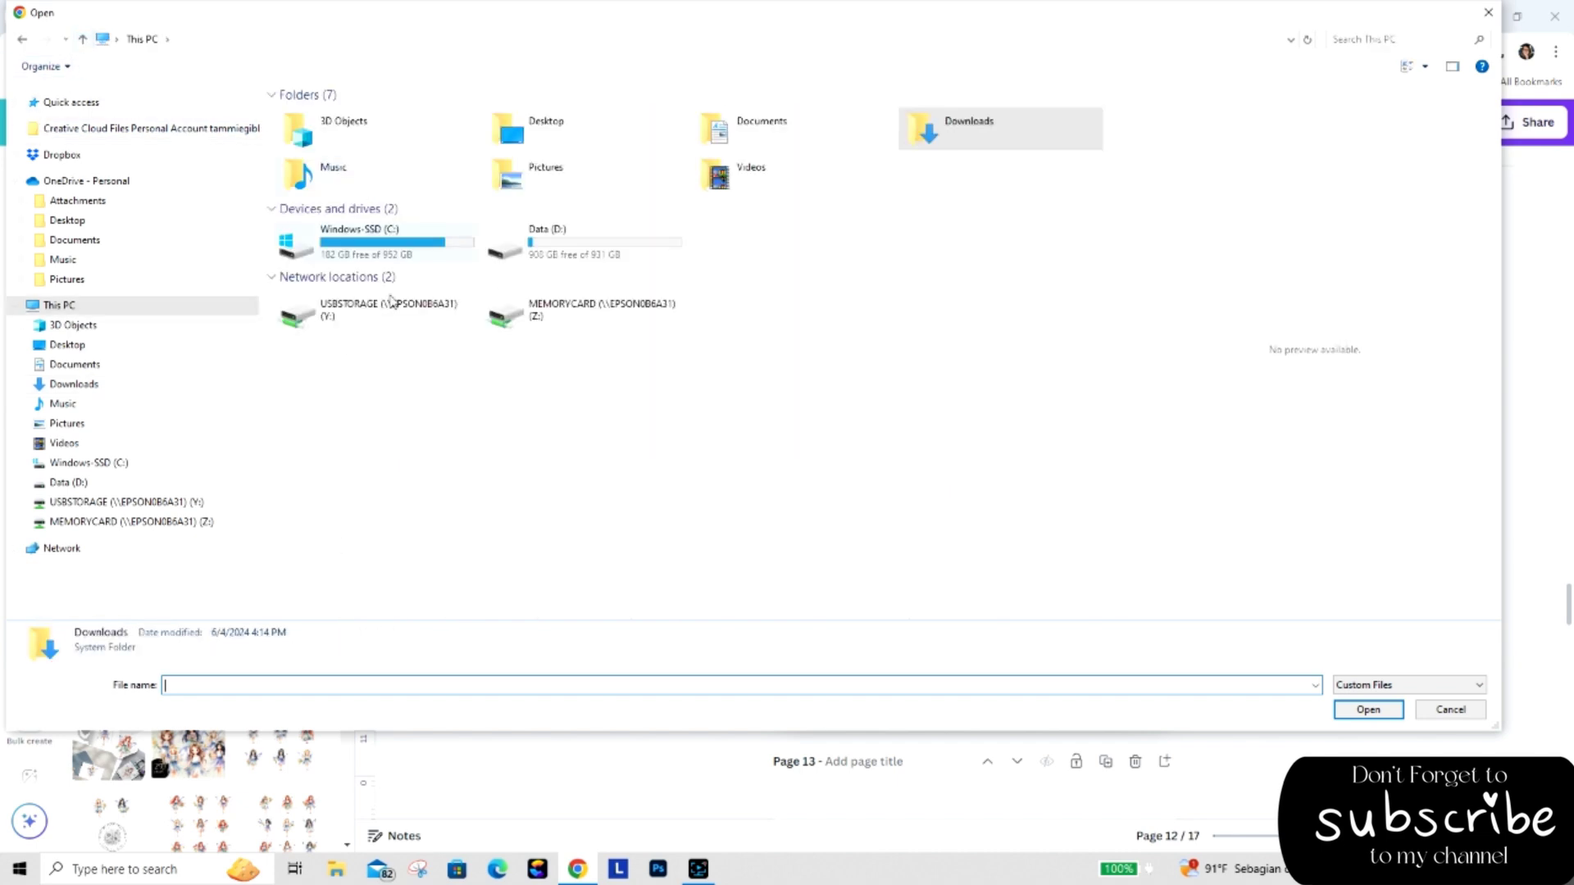
{"action": "left_click", "coordinate": [120, 393]}
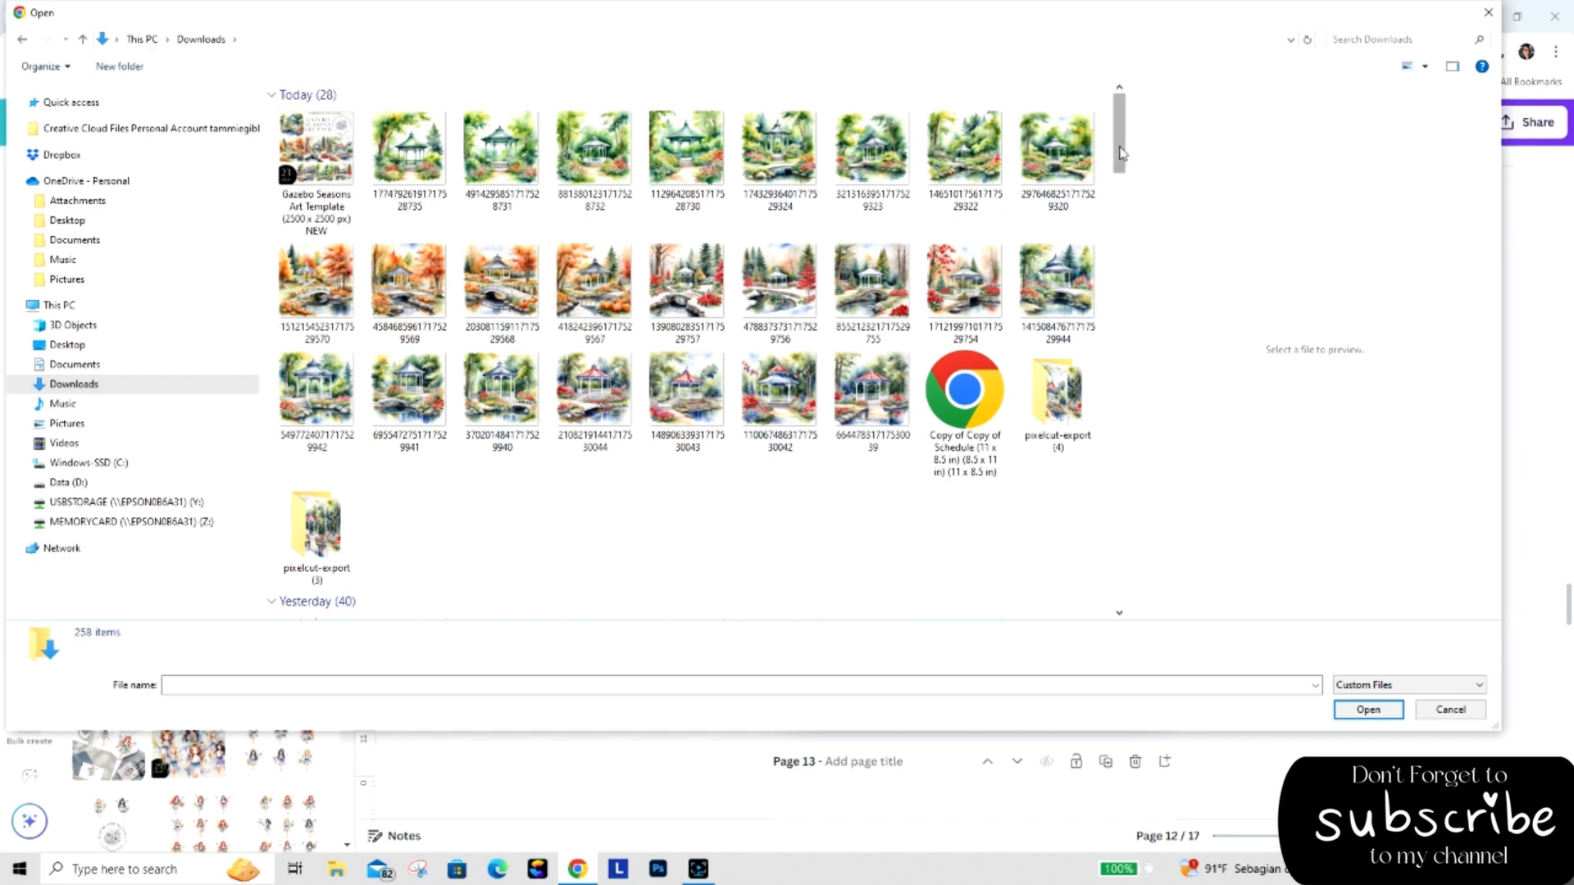
{"action": "mouse_move", "coordinate": [1127, 124]}
{"action": "left_mouse_down"}
{"action": "mouse_move", "coordinate": [1127, 176]}
{"action": "mouse_move", "coordinate": [1128, 124]}
{"action": "left_mouse_up"}
{"action": "left_click", "coordinate": [1488, 12]}
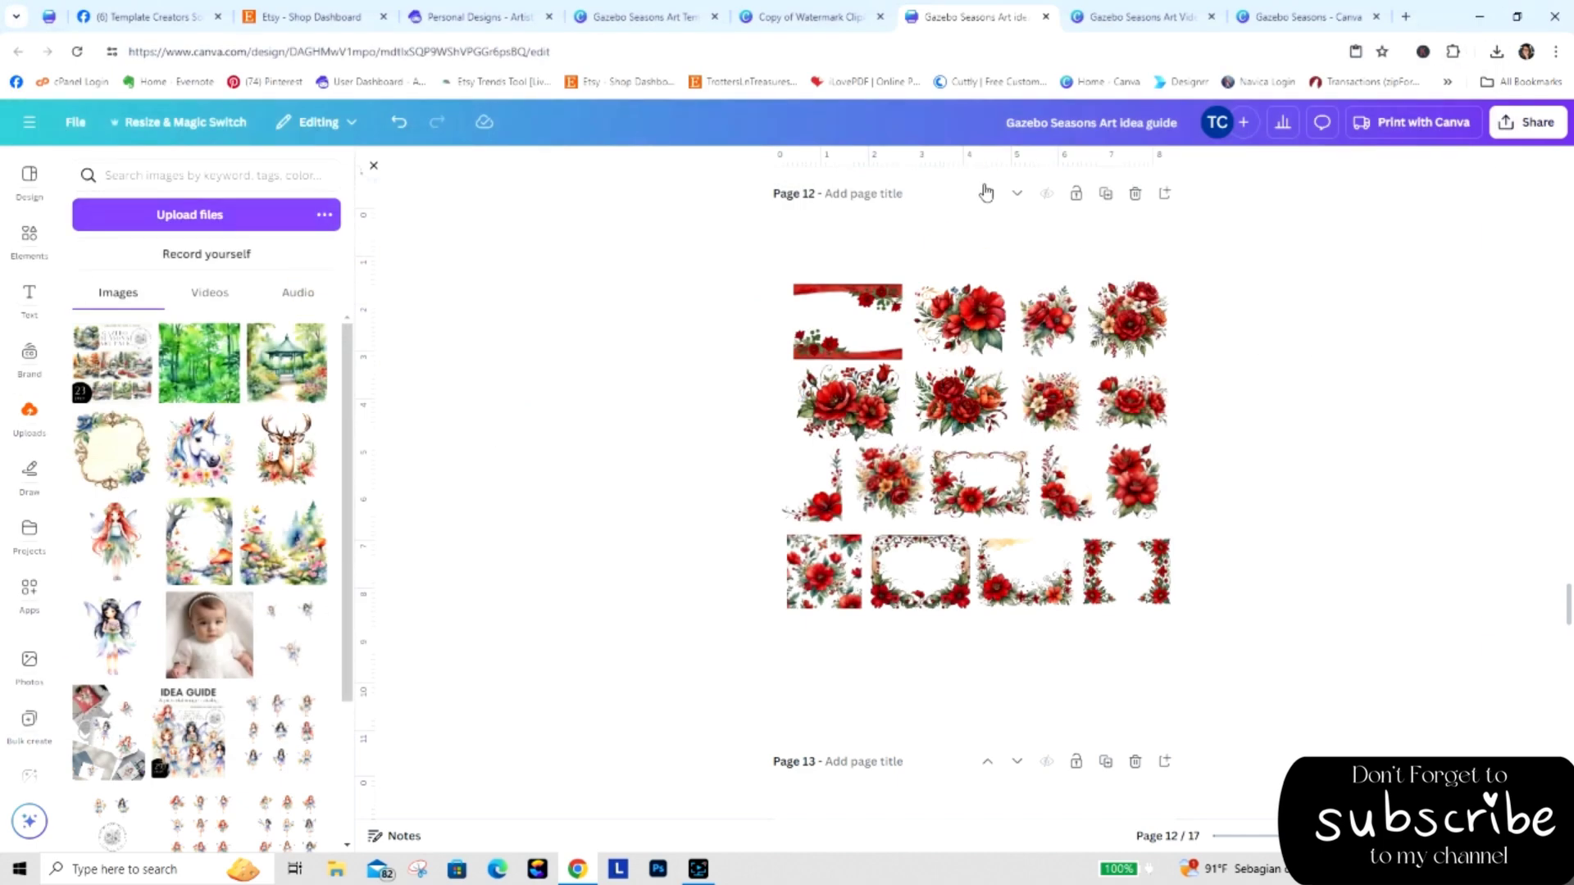
Rename the "Copy of Watermark ClipArt Pack Thumbnails" design to "Gazebo Seasons Pack Thumbnails".
{"action": "left_click", "coordinate": [1131, 17]}
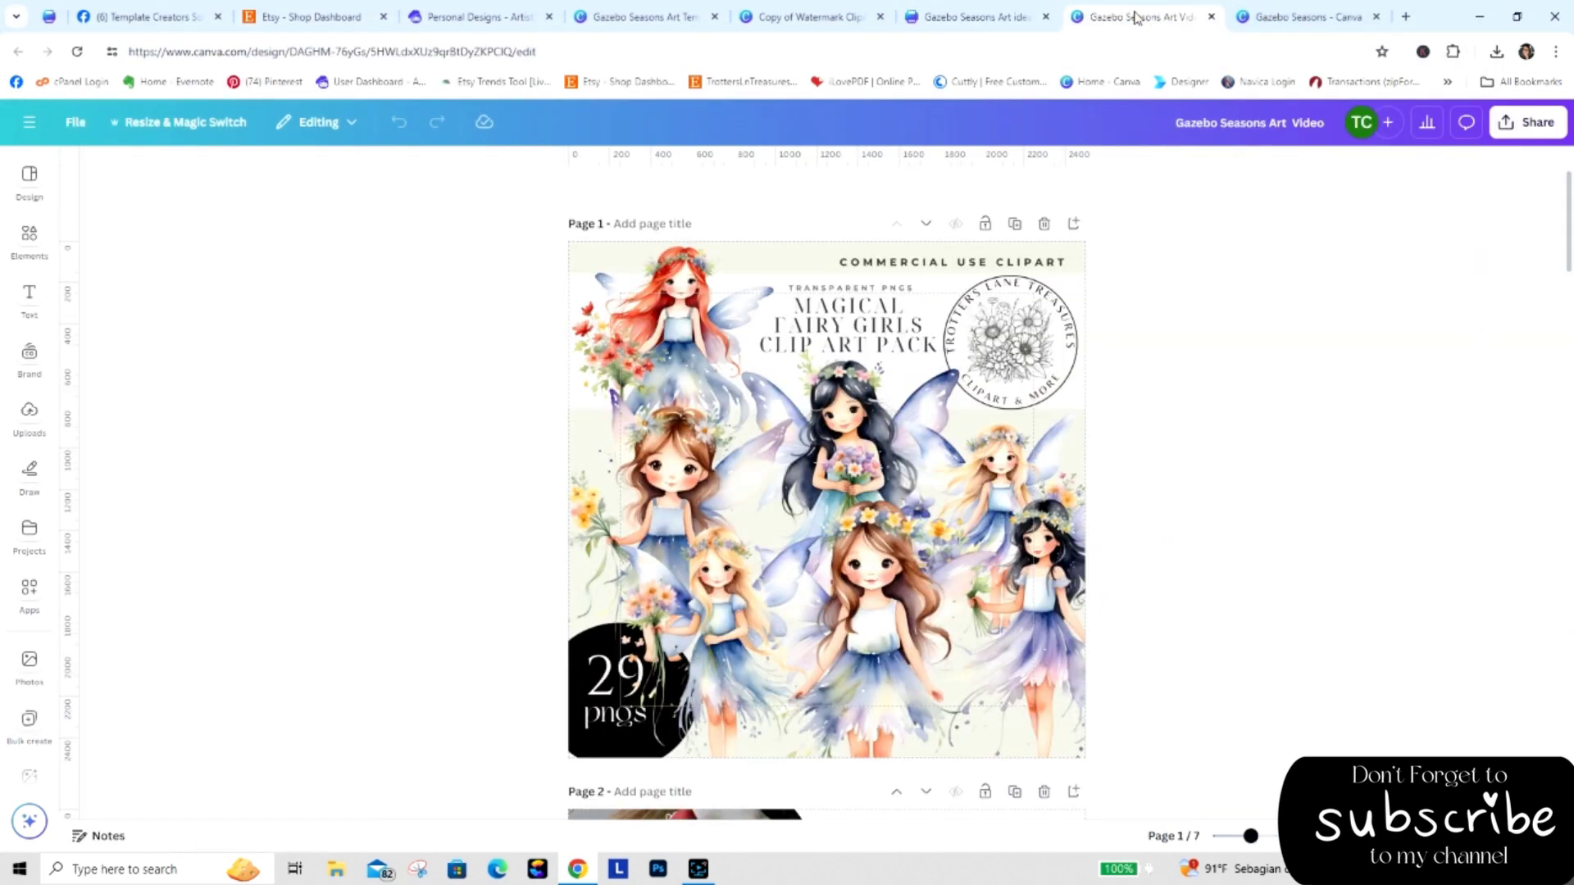
{"action": "left_click", "coordinate": [793, 24]}
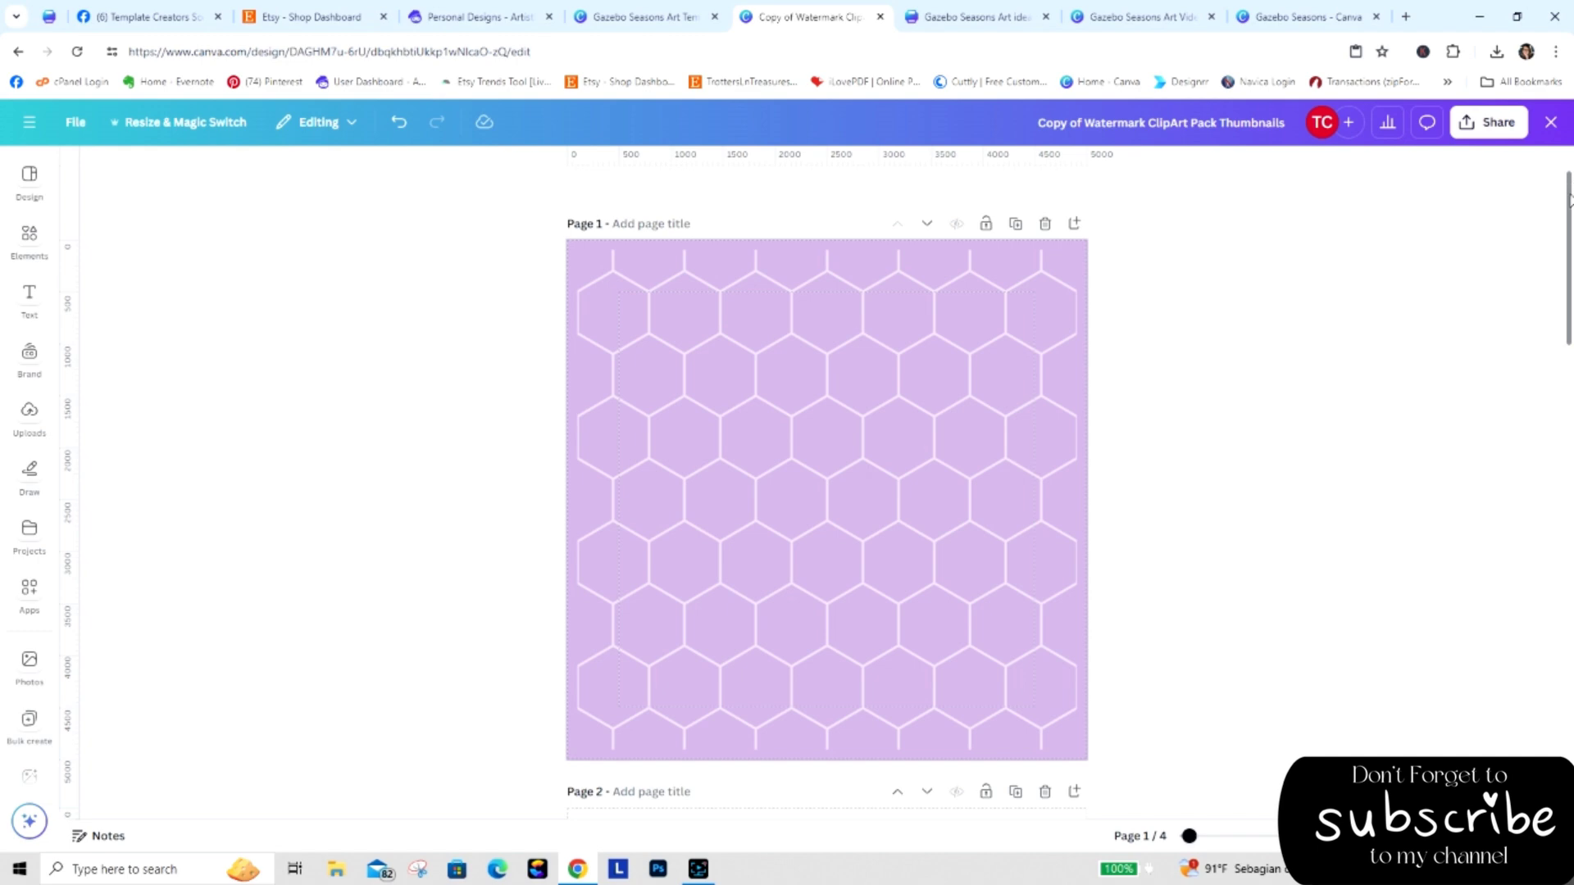
{"action": "left_click_drag", "start_coordinate": [1568, 199], "coordinate": [1545, 282]}
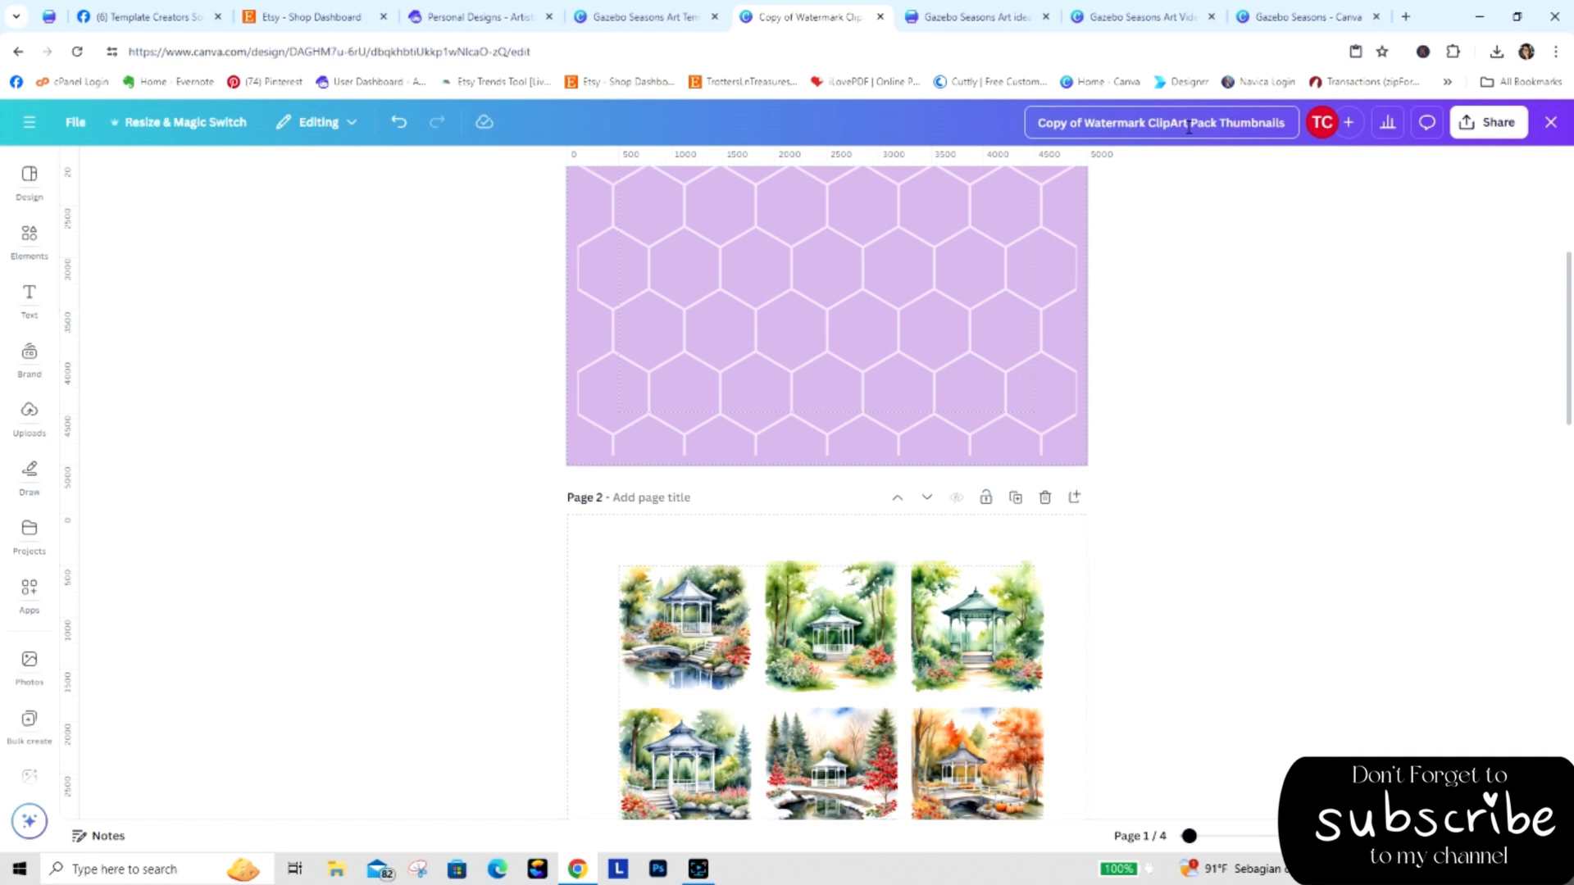
{"action": "left_click_drag", "start_coordinate": [1160, 123], "coordinate": [1068, 112]}
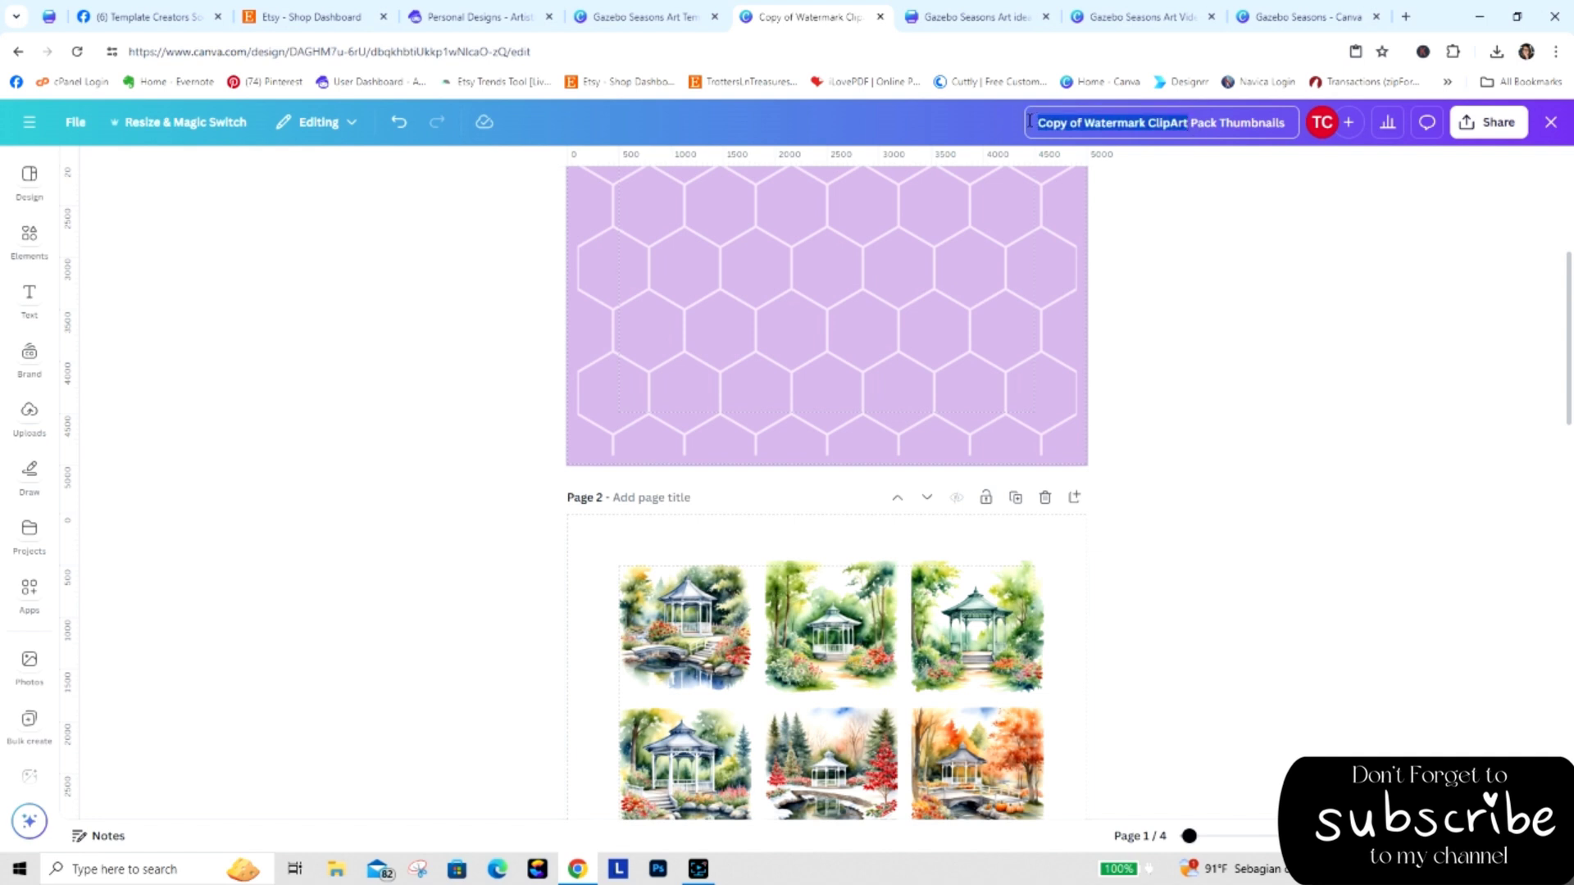
{"action": "left_click", "coordinate": [684, 23]}
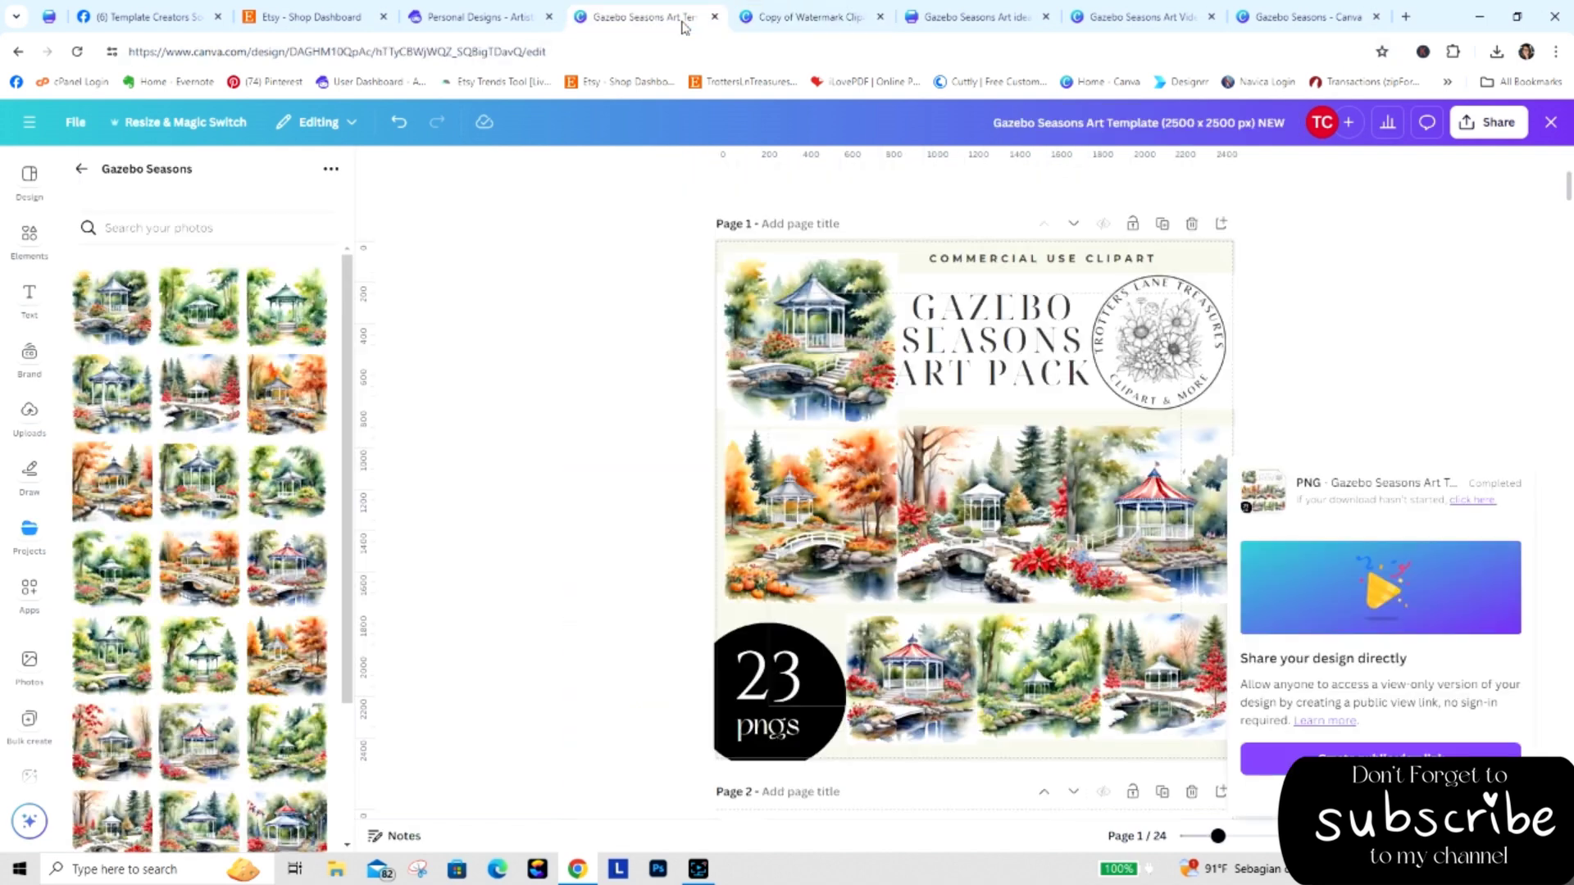
{"action": "left_click", "coordinate": [771, 23]}
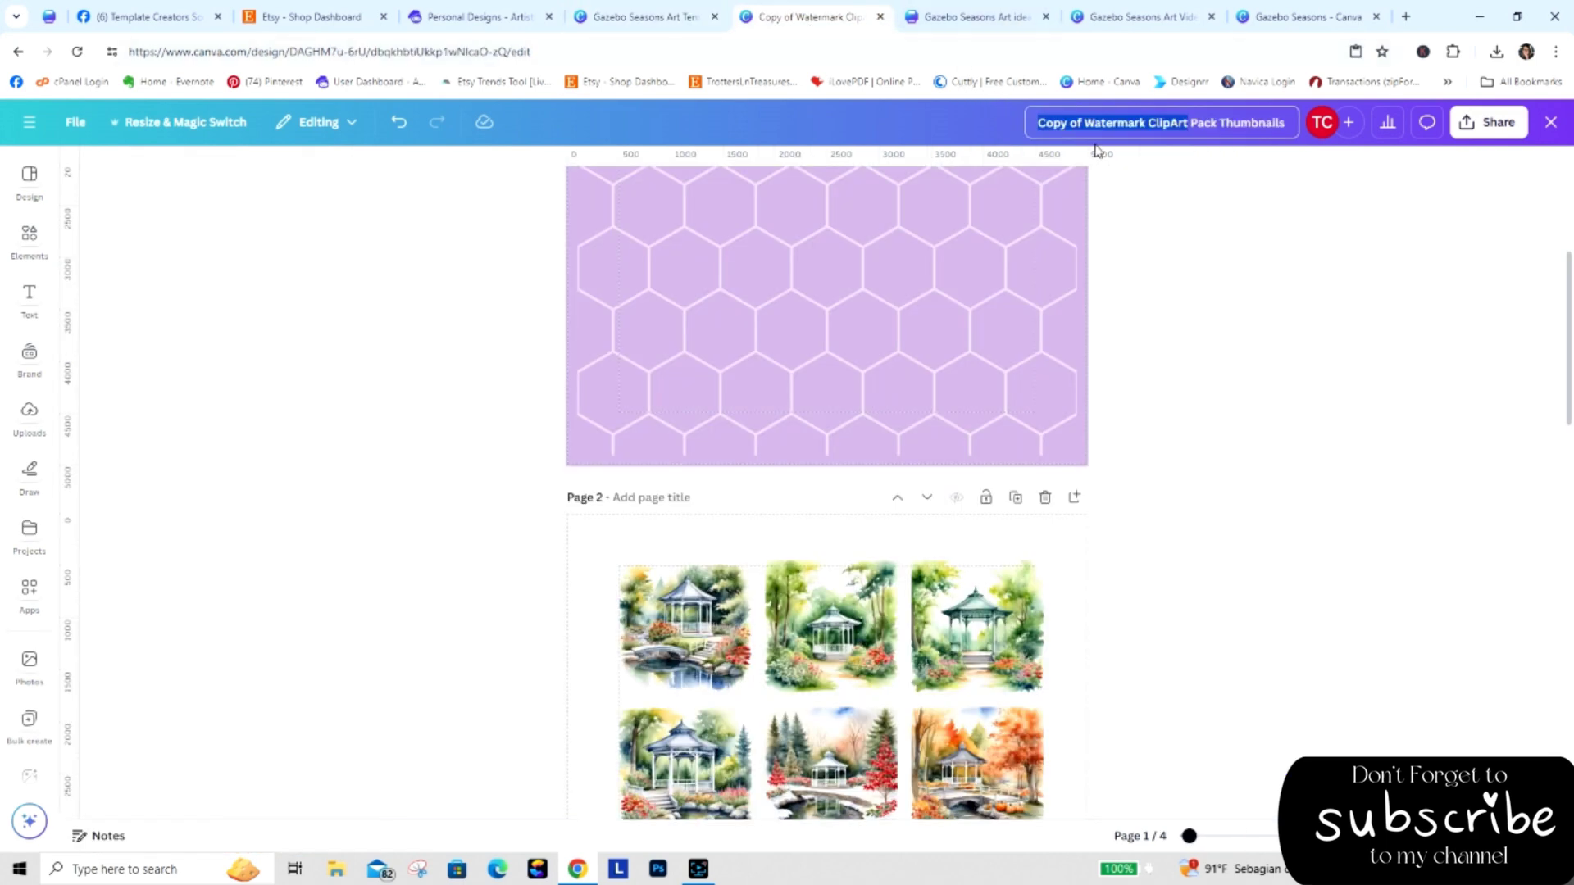
{"action": "type", "text": "Ga"}
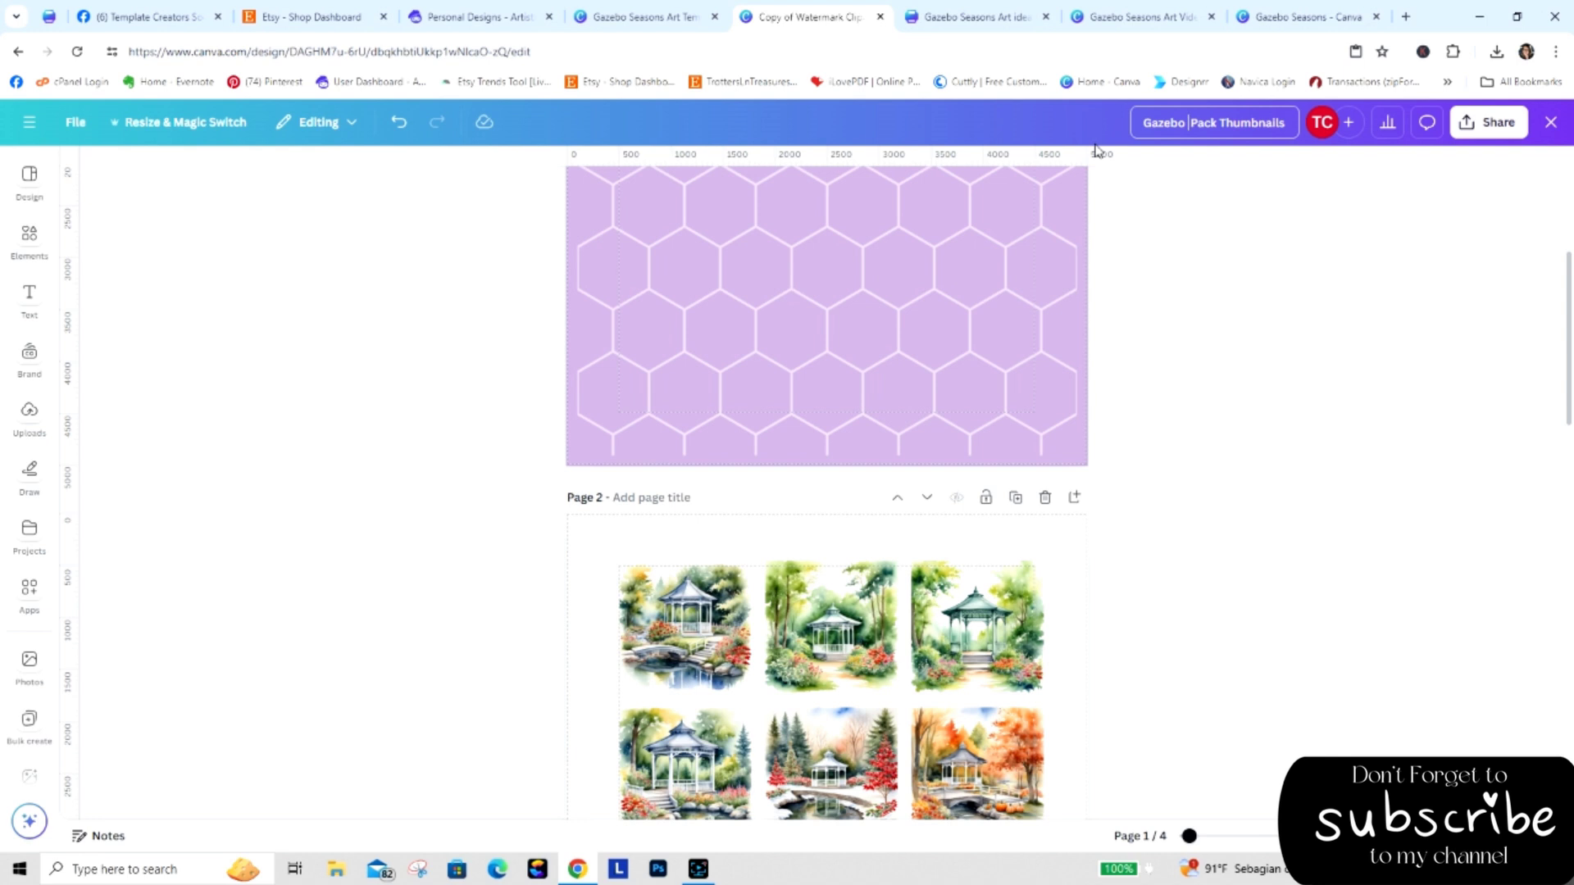
{"action": "type", "text": "zebo Seasons"}
{"action": "left_click", "coordinate": [1242, 246]}
Download only pages 2–4 of the Gazebo Seasons Pack Thumbnails design as PNG at 0.5 size.
{"action": "left_click", "coordinate": [1487, 124]}
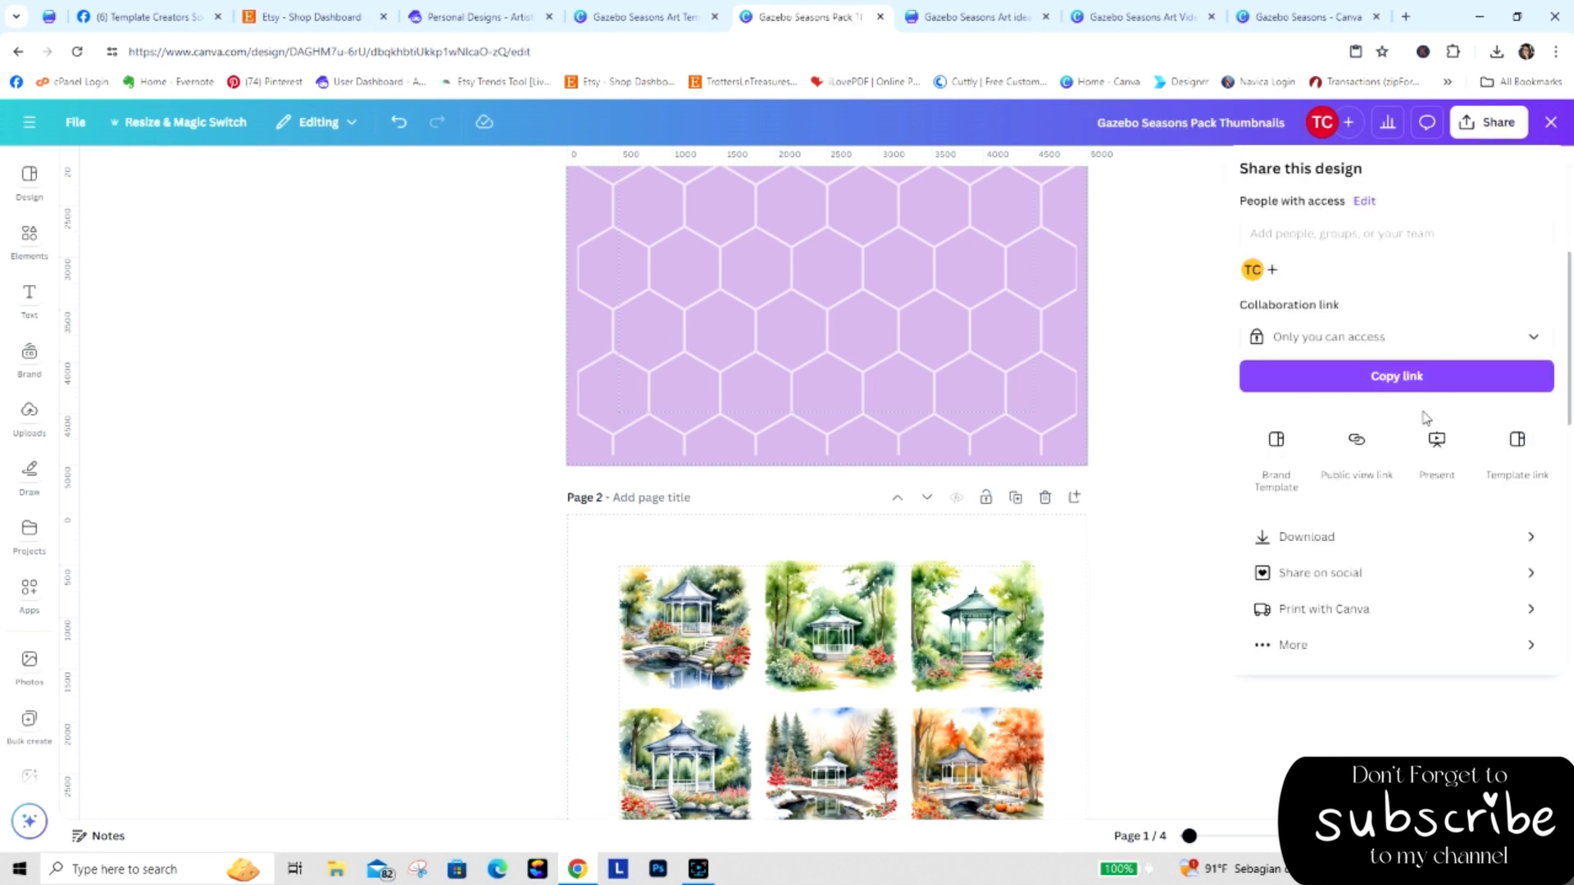
{"action": "left_click", "coordinate": [1331, 553]}
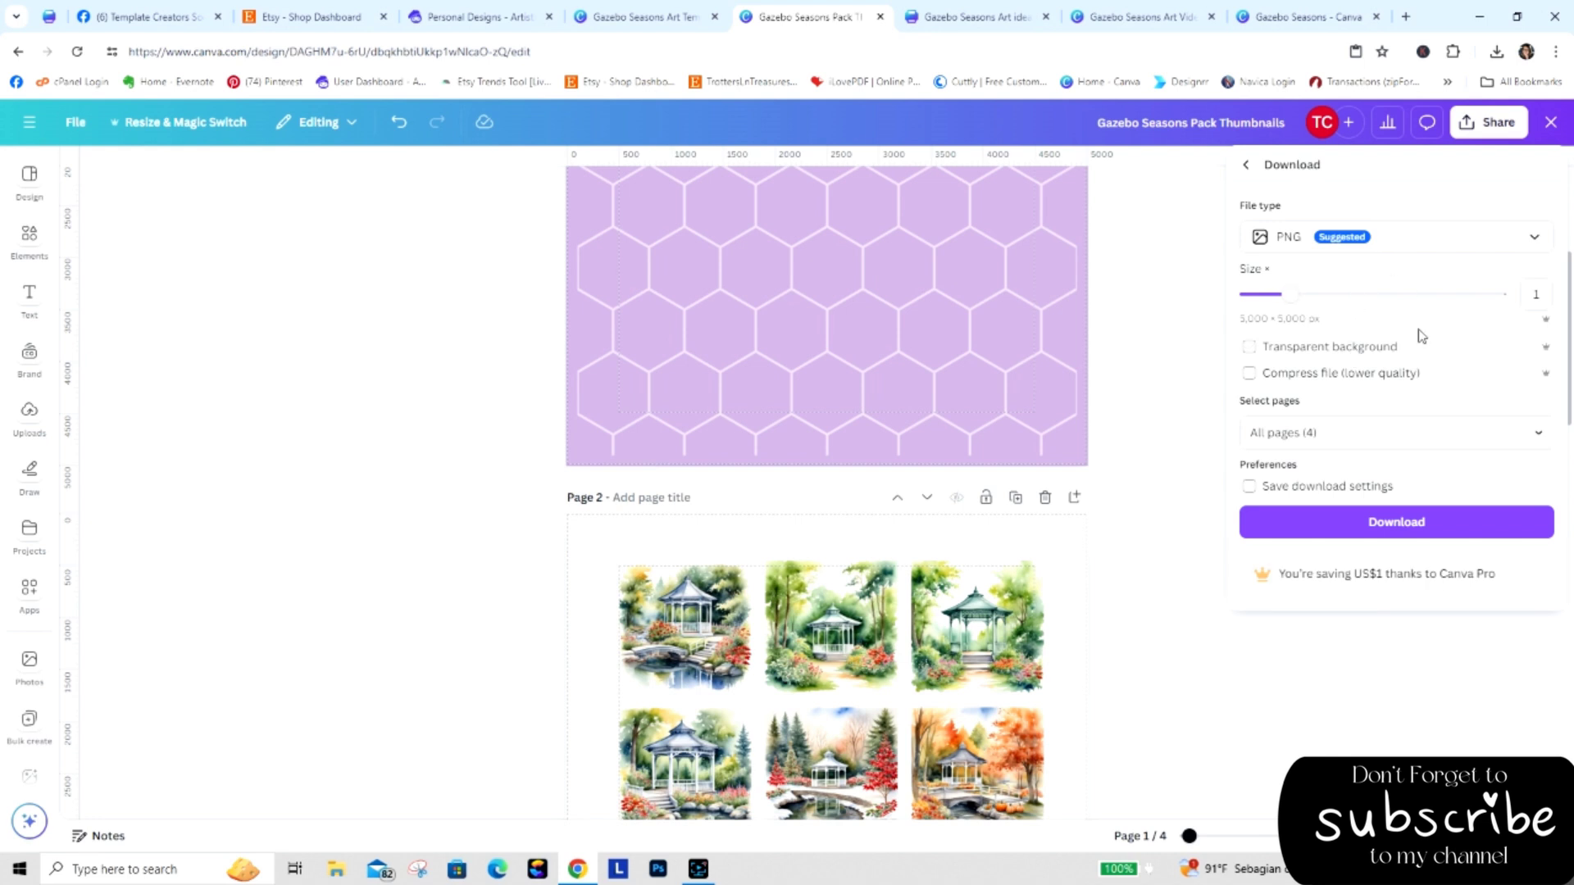
{"action": "left_click_drag", "start_coordinate": [1280, 304], "coordinate": [1213, 303]}
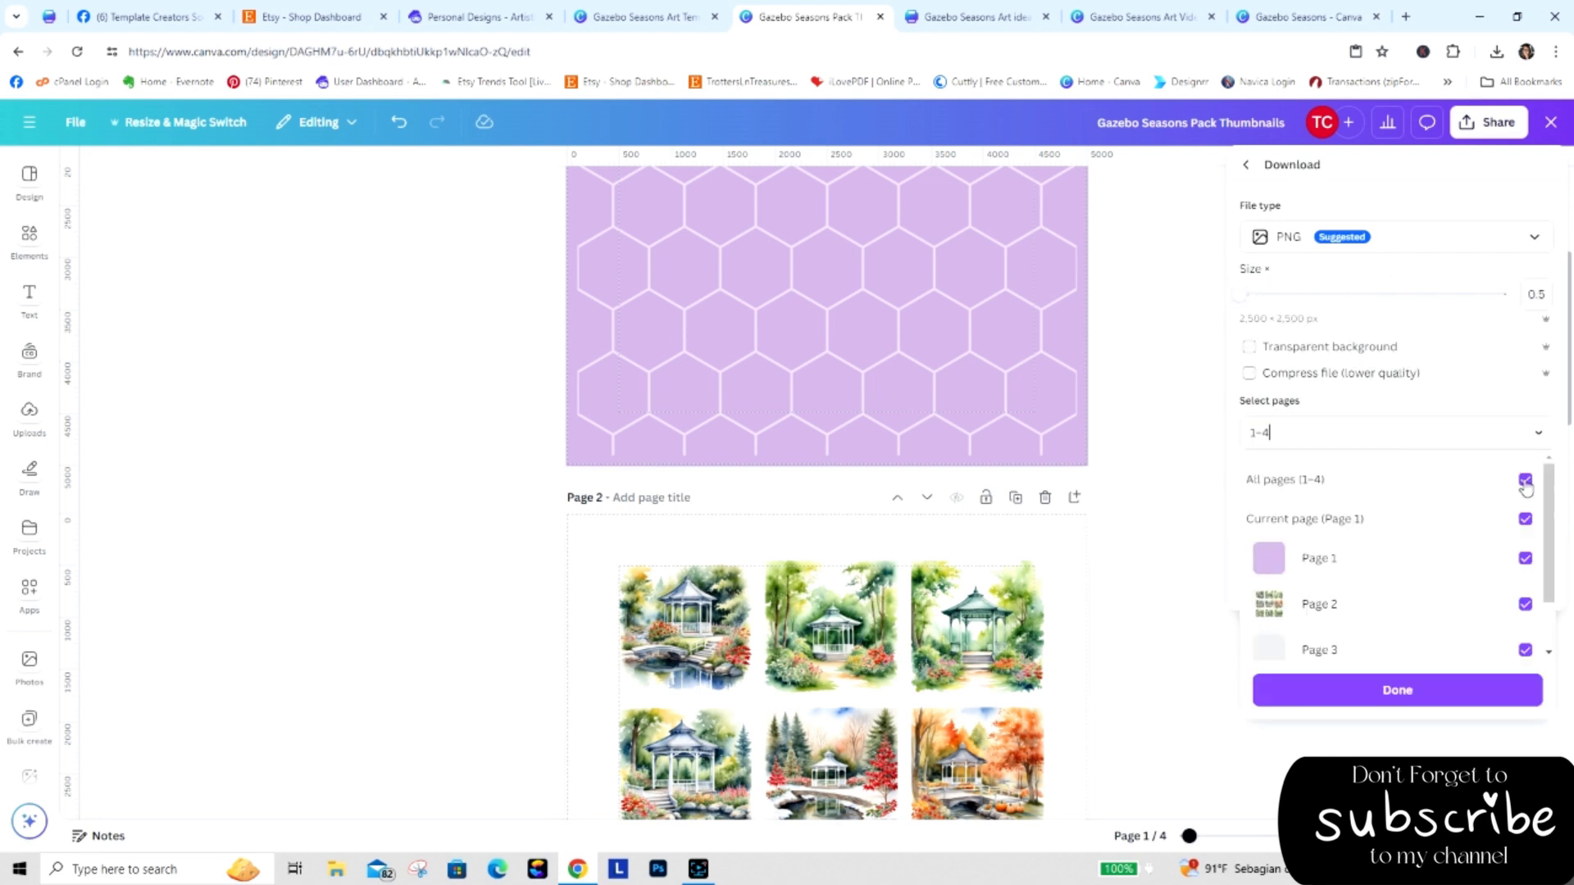
{"action": "left_click", "coordinate": [1416, 432]}
{"action": "left_click", "coordinate": [1525, 481]}
{"action": "left_click", "coordinate": [1526, 481]}
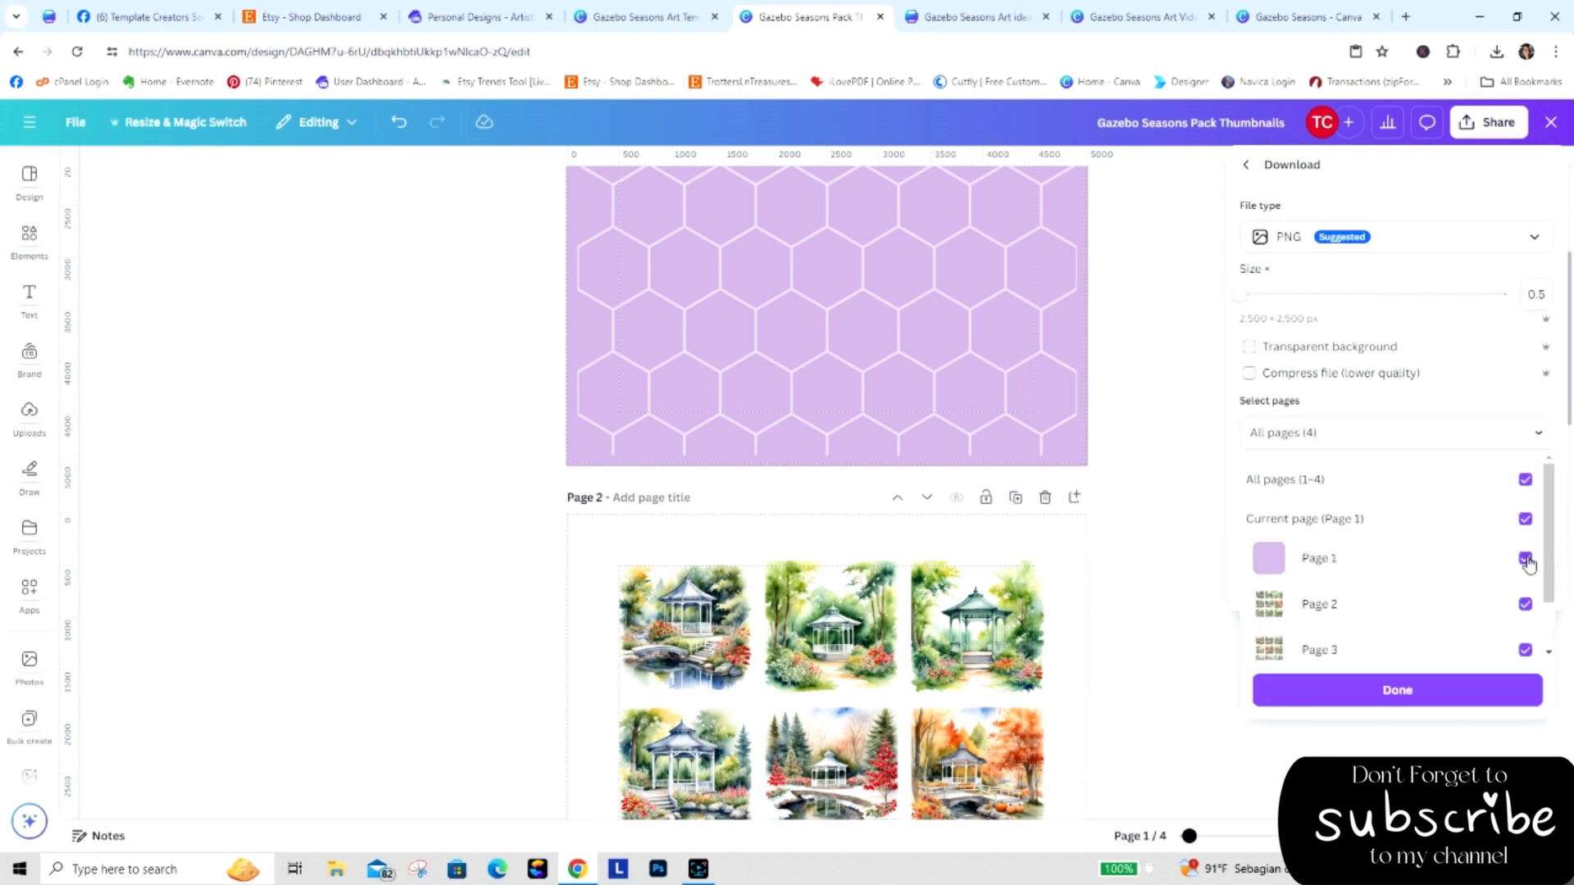
{"action": "left_click", "coordinate": [1525, 558]}
{"action": "left_click", "coordinate": [1448, 690]}
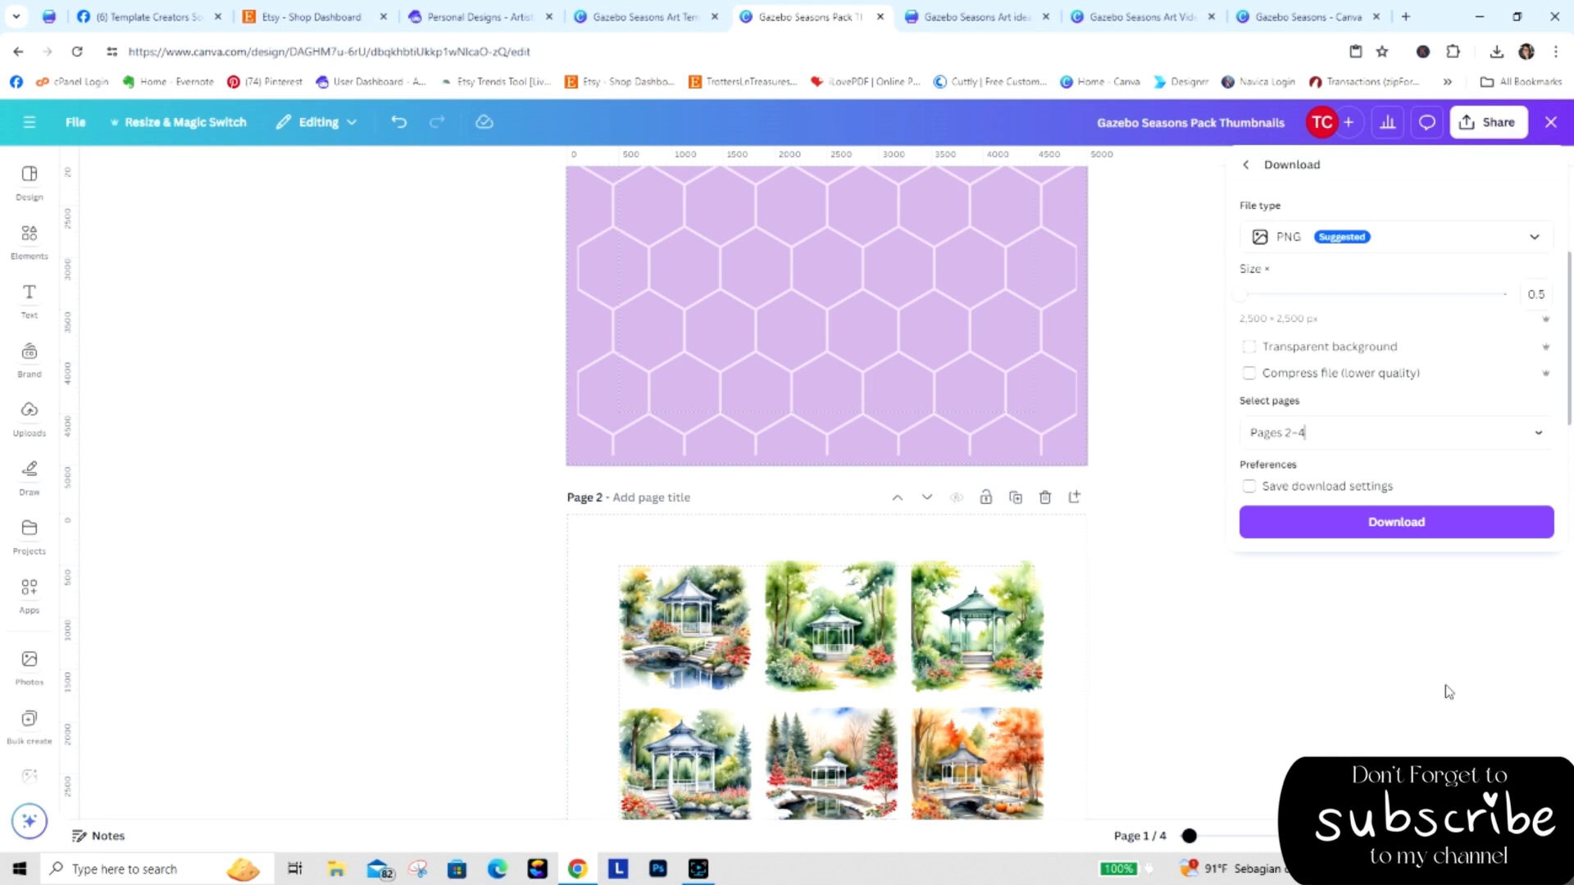
{"action": "left_click", "coordinate": [1410, 522]}
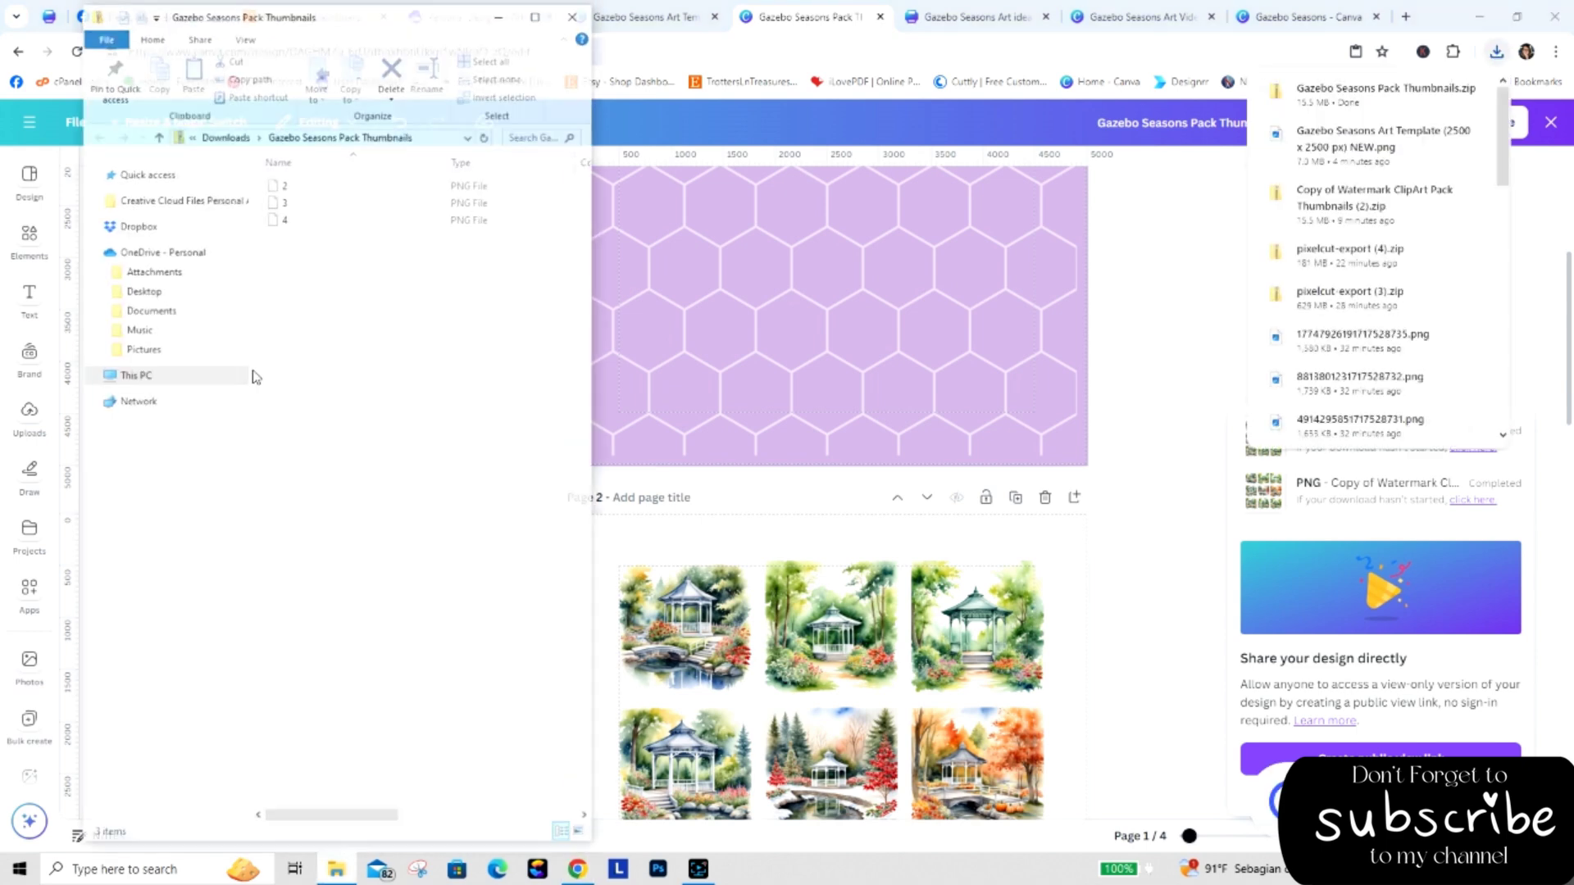
Extract the downloaded Gazebo Seasons Pack Thumbnails zip into the Downloads folder and close its window.
{"action": "left_click", "coordinate": [157, 82]}
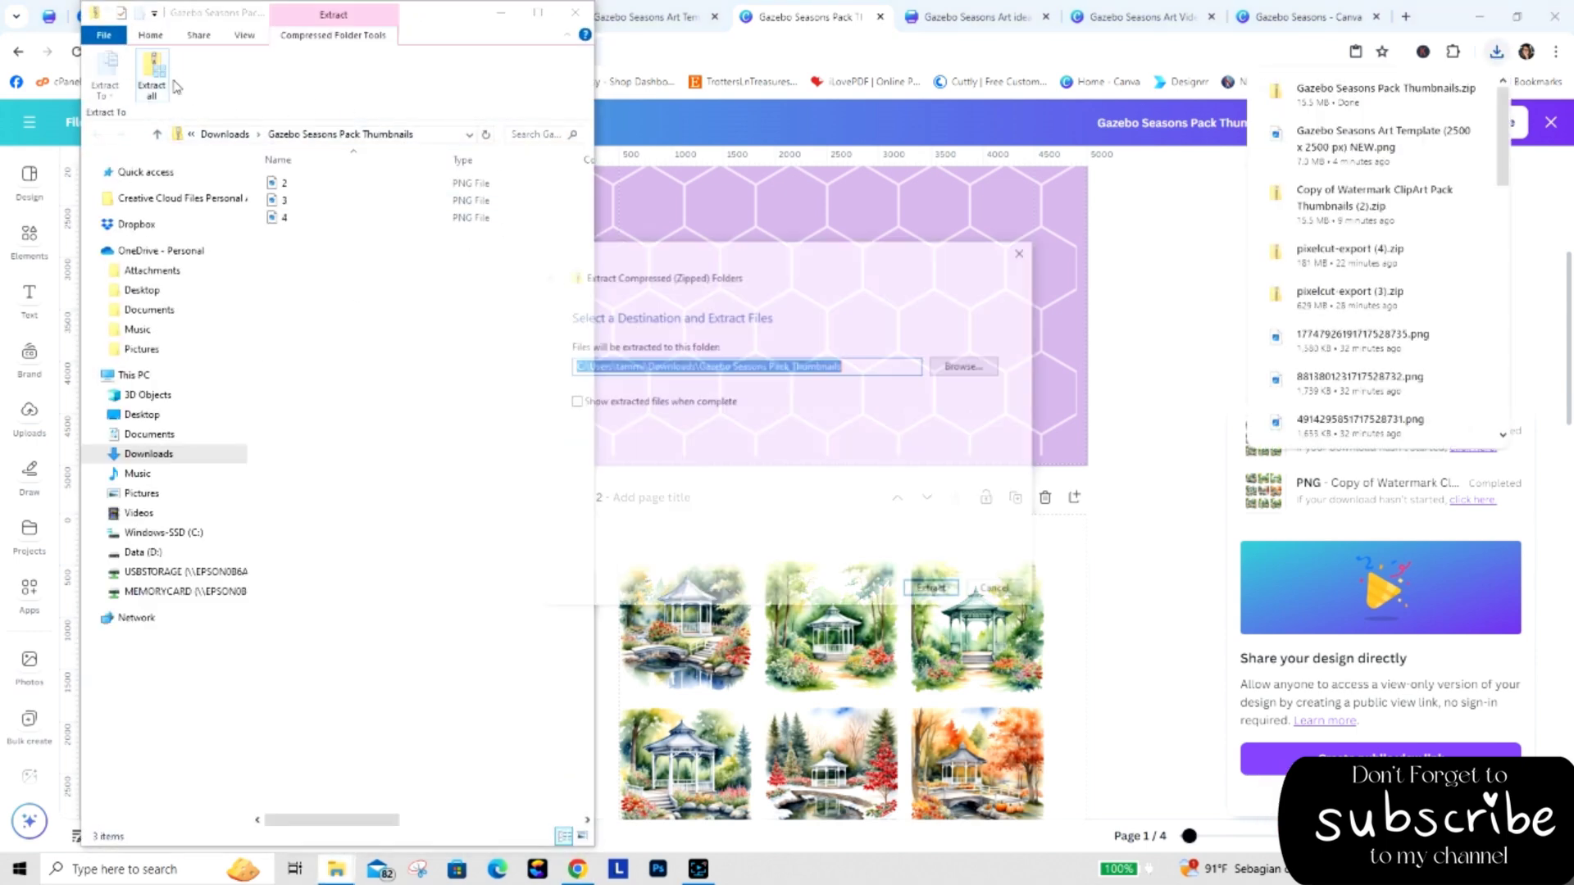
{"action": "left_click", "coordinate": [940, 591]}
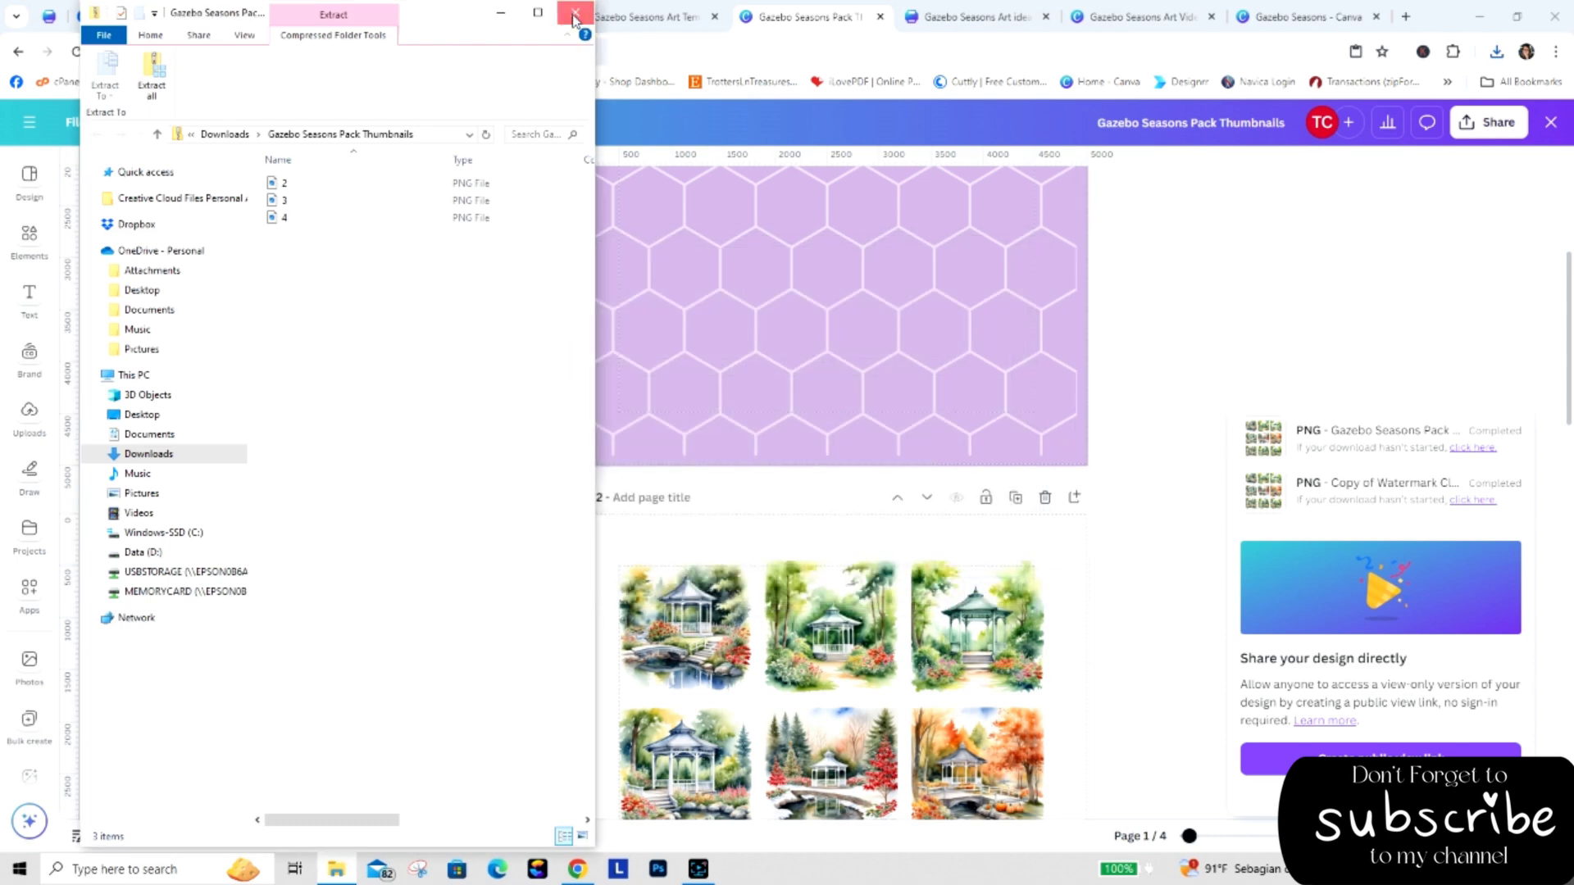
{"action": "left_click", "coordinate": [575, 15]}
Return to the Gazebo Seasons Art idea guide and upload images 2, 3 and 4 from the Gazebo Seasons Pack Thumbnails folder.
{"action": "left_click", "coordinate": [643, 17]}
{"action": "left_click", "coordinate": [790, 16]}
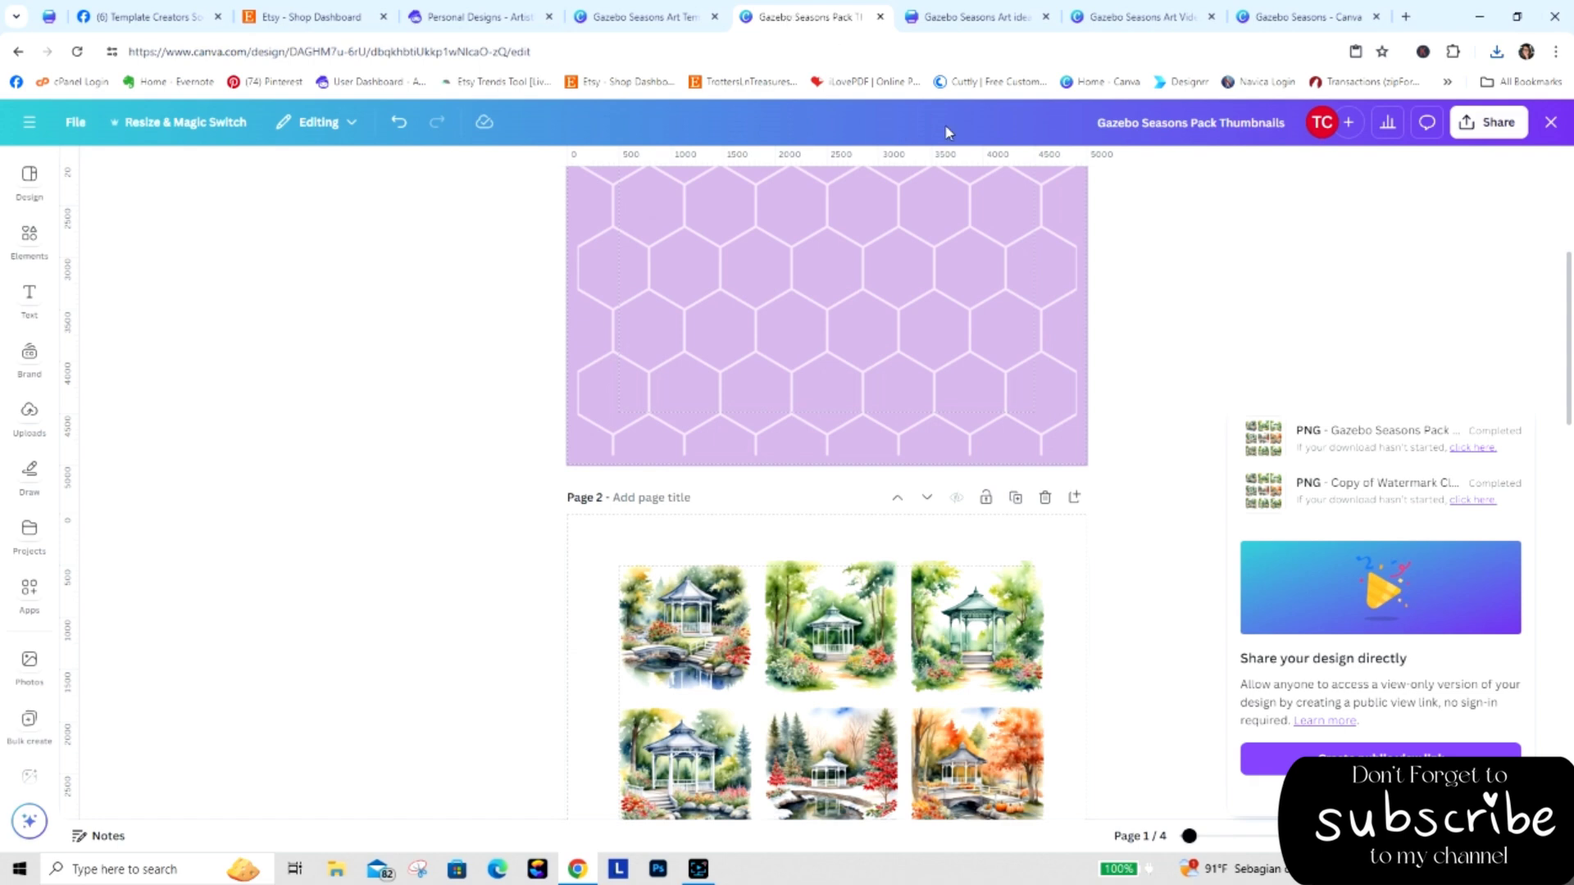
{"action": "left_click", "coordinate": [988, 24]}
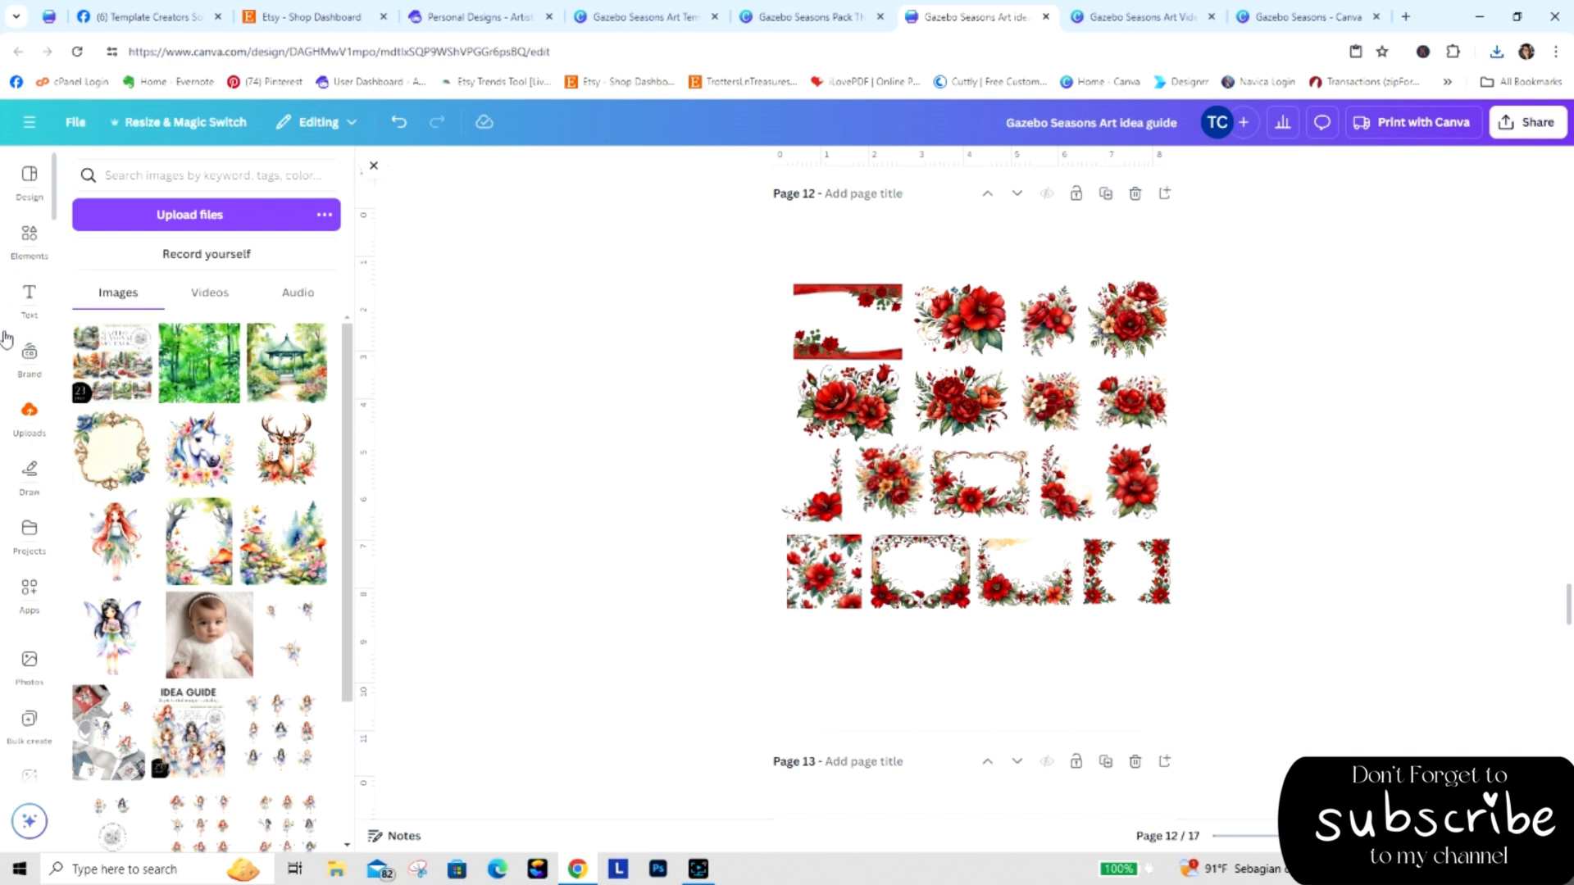
{"action": "left_click", "coordinate": [31, 427]}
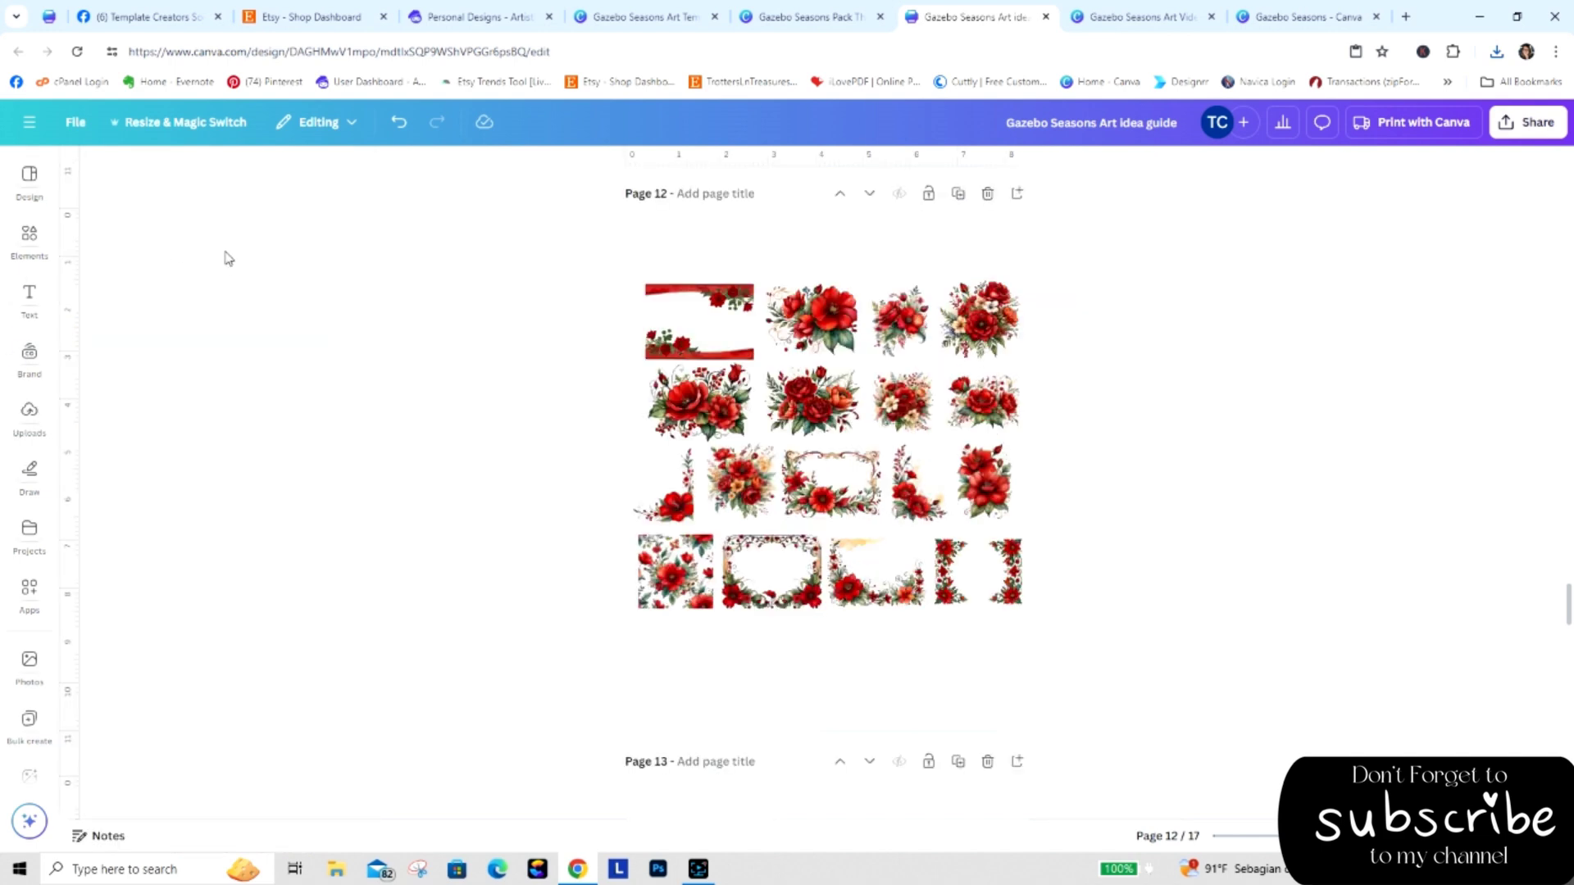
{"action": "left_click", "coordinate": [29, 414]}
{"action": "left_click", "coordinate": [182, 214]}
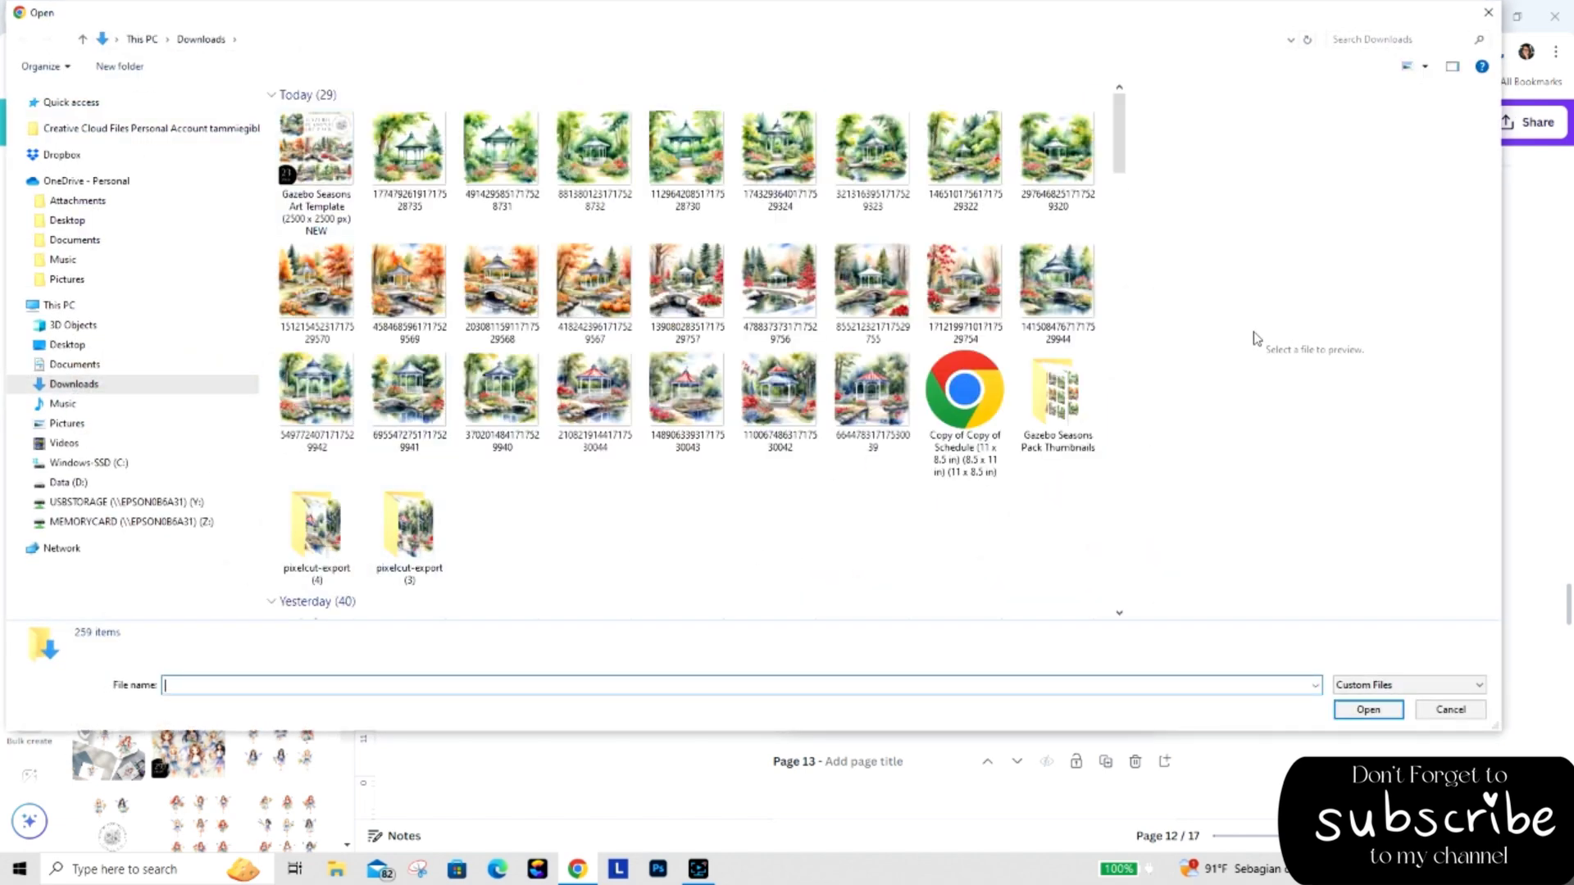
{"action": "double_click", "coordinate": [1078, 406]}
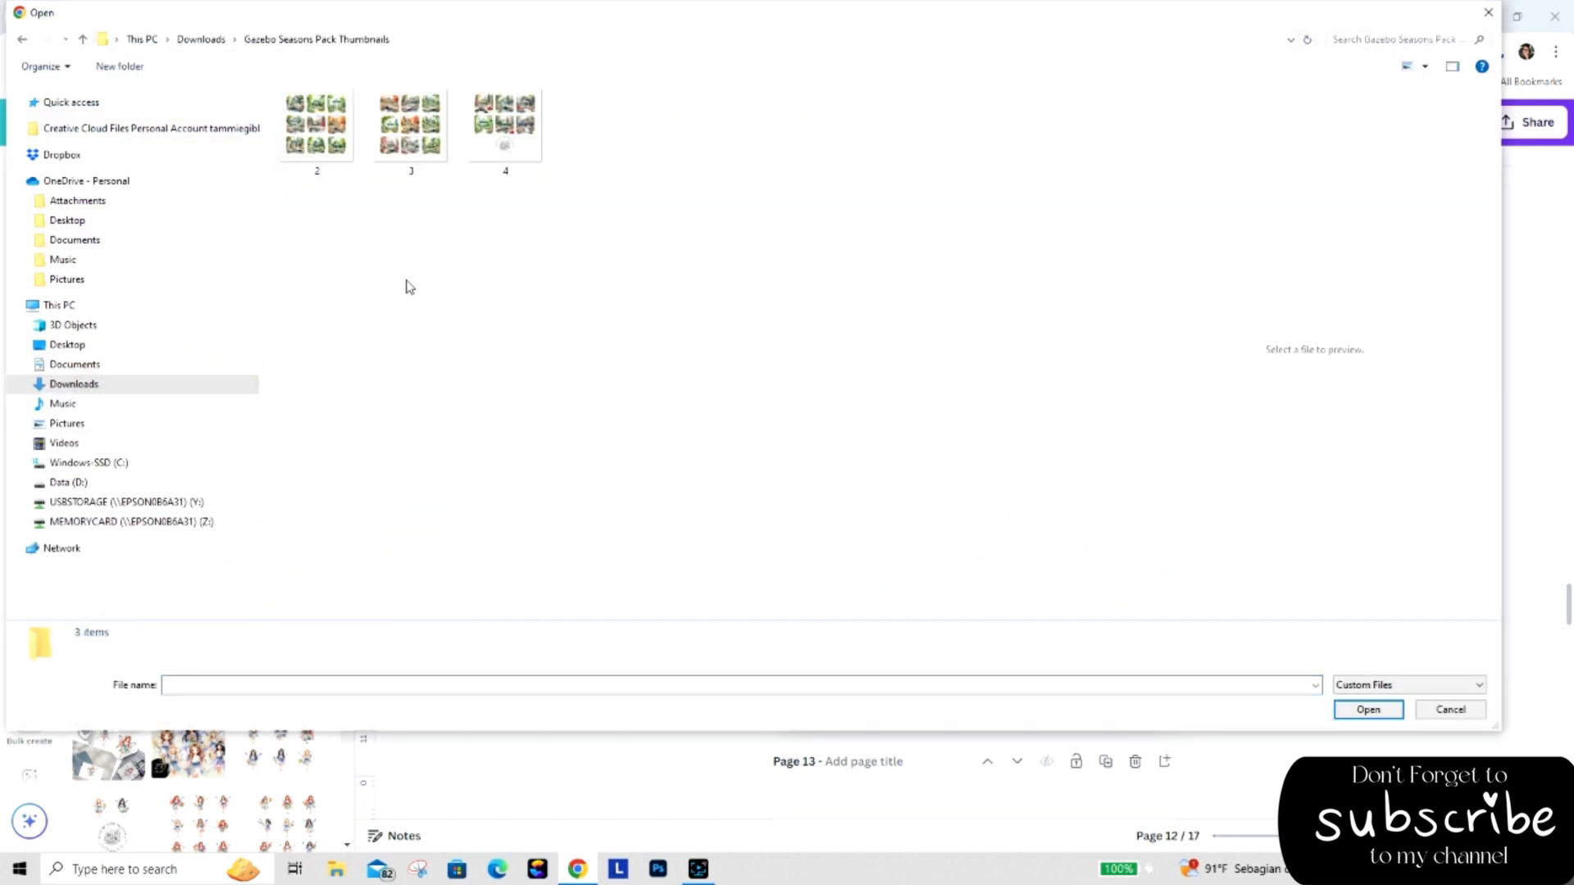
{"action": "left_click_drag", "start_coordinate": [309, 203], "coordinate": [542, 90]}
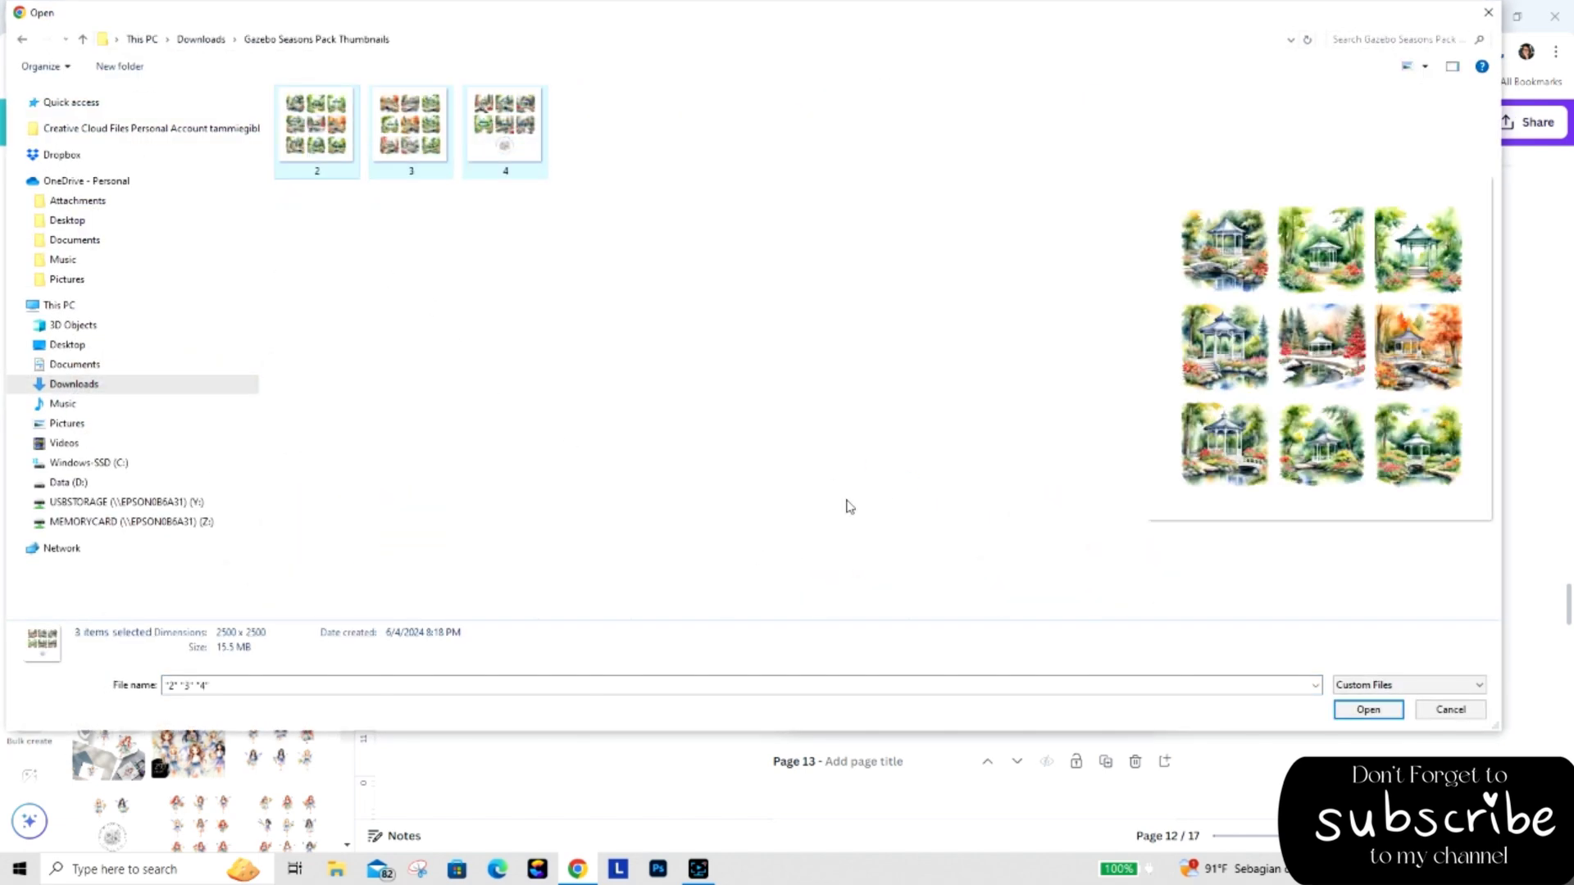
{"action": "left_click", "coordinate": [1367, 710]}
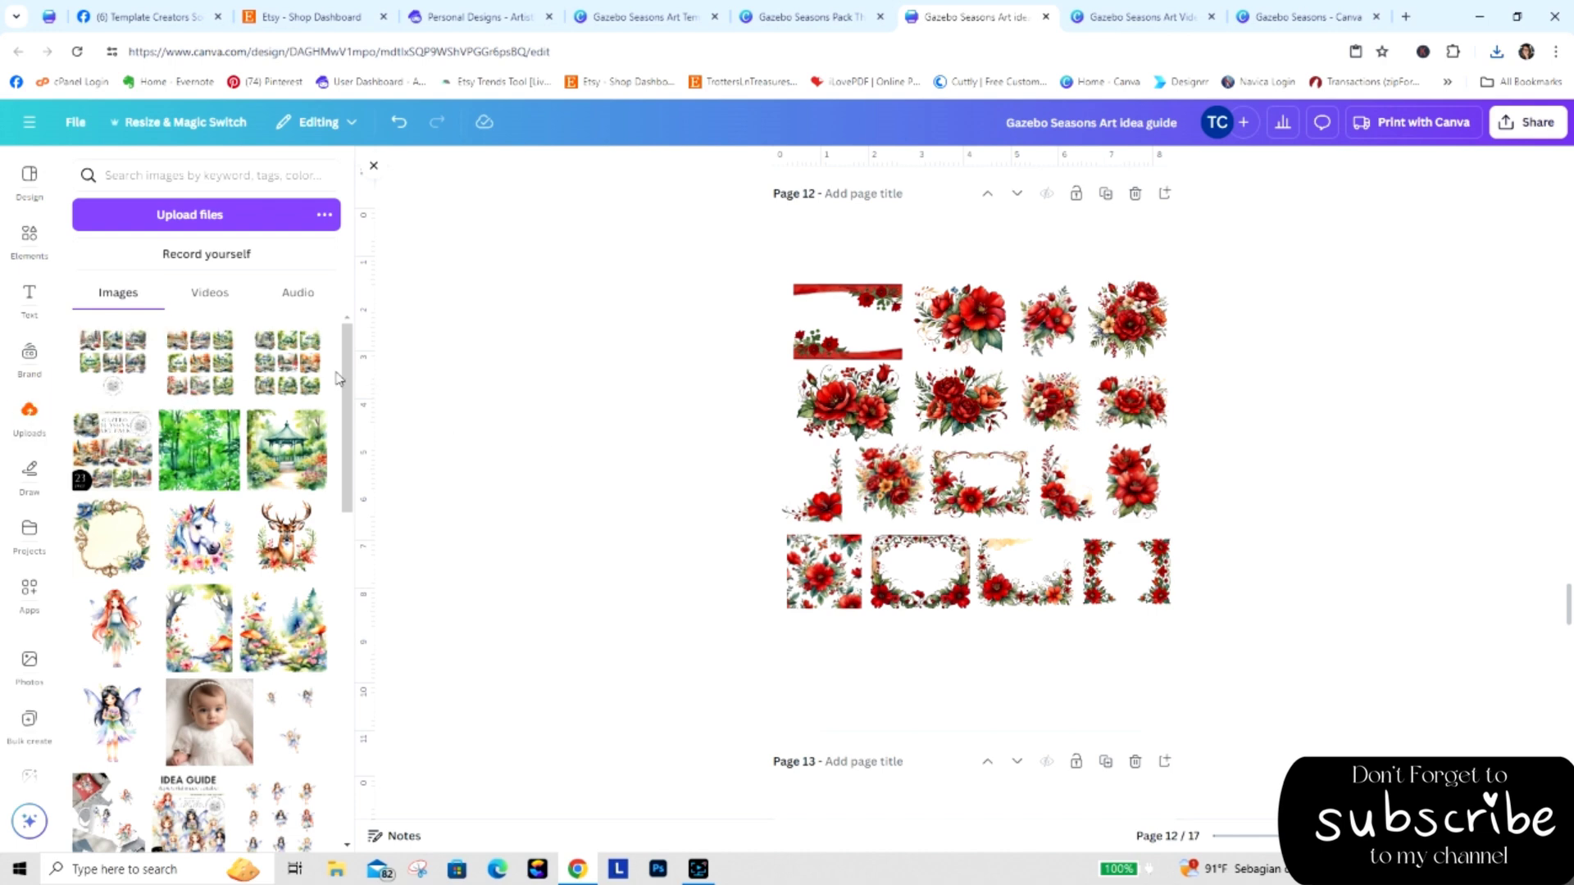
Place gazebo thumbnail sheet 2 over the red florals on page 12 and scale it down slightly to fit within the page edges.
{"action": "left_click_drag", "start_coordinate": [287, 362], "coordinate": [789, 431]}
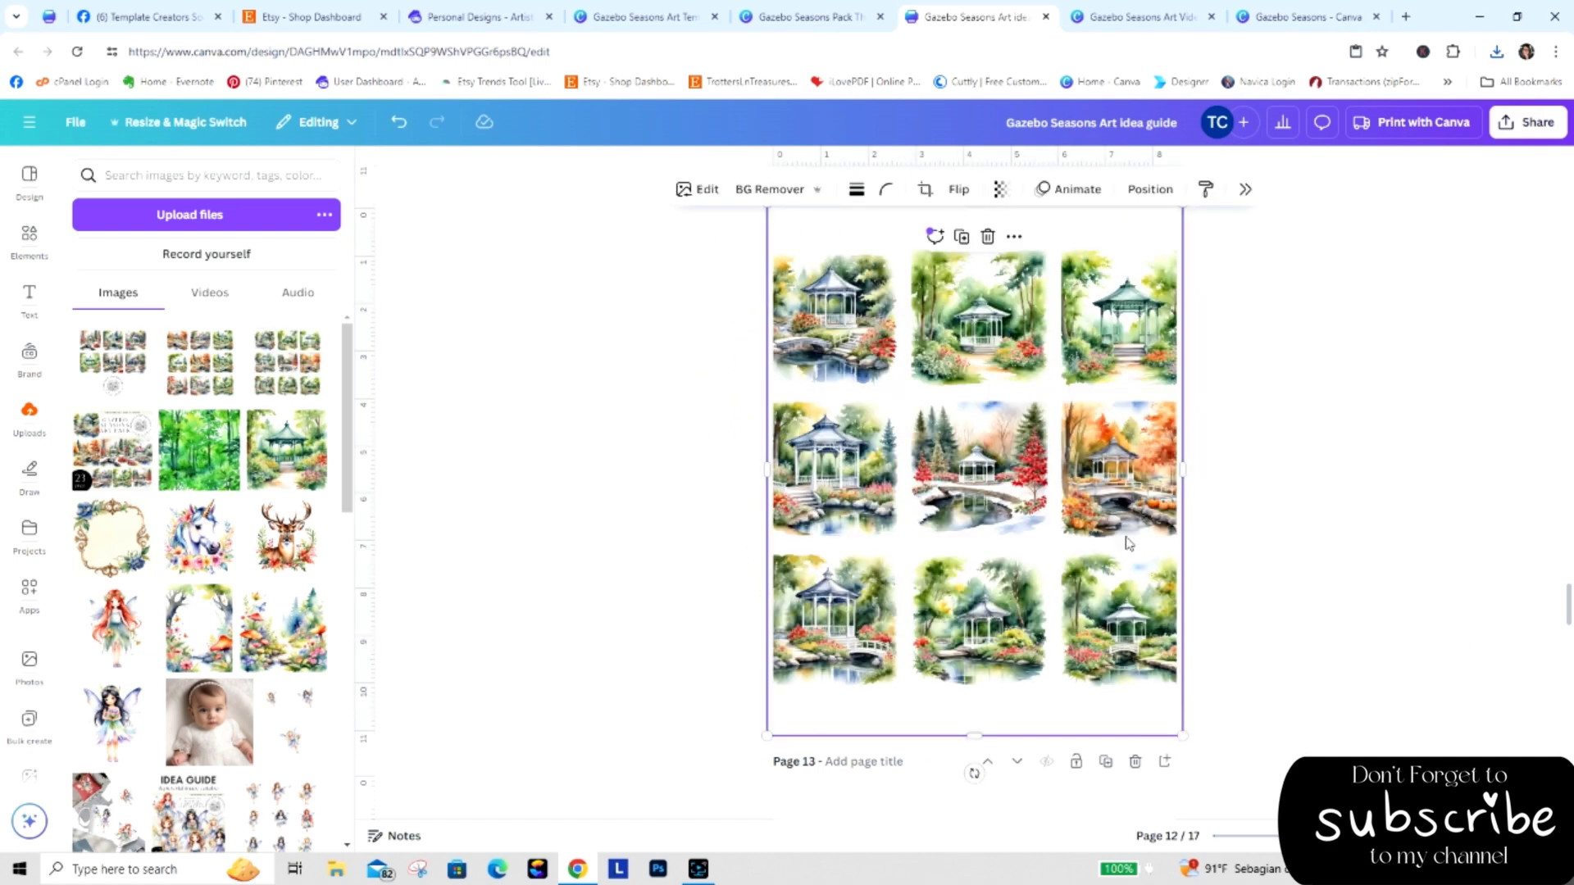
{"action": "left_click", "coordinate": [1220, 612]}
{"action": "left_click", "coordinate": [1164, 533]}
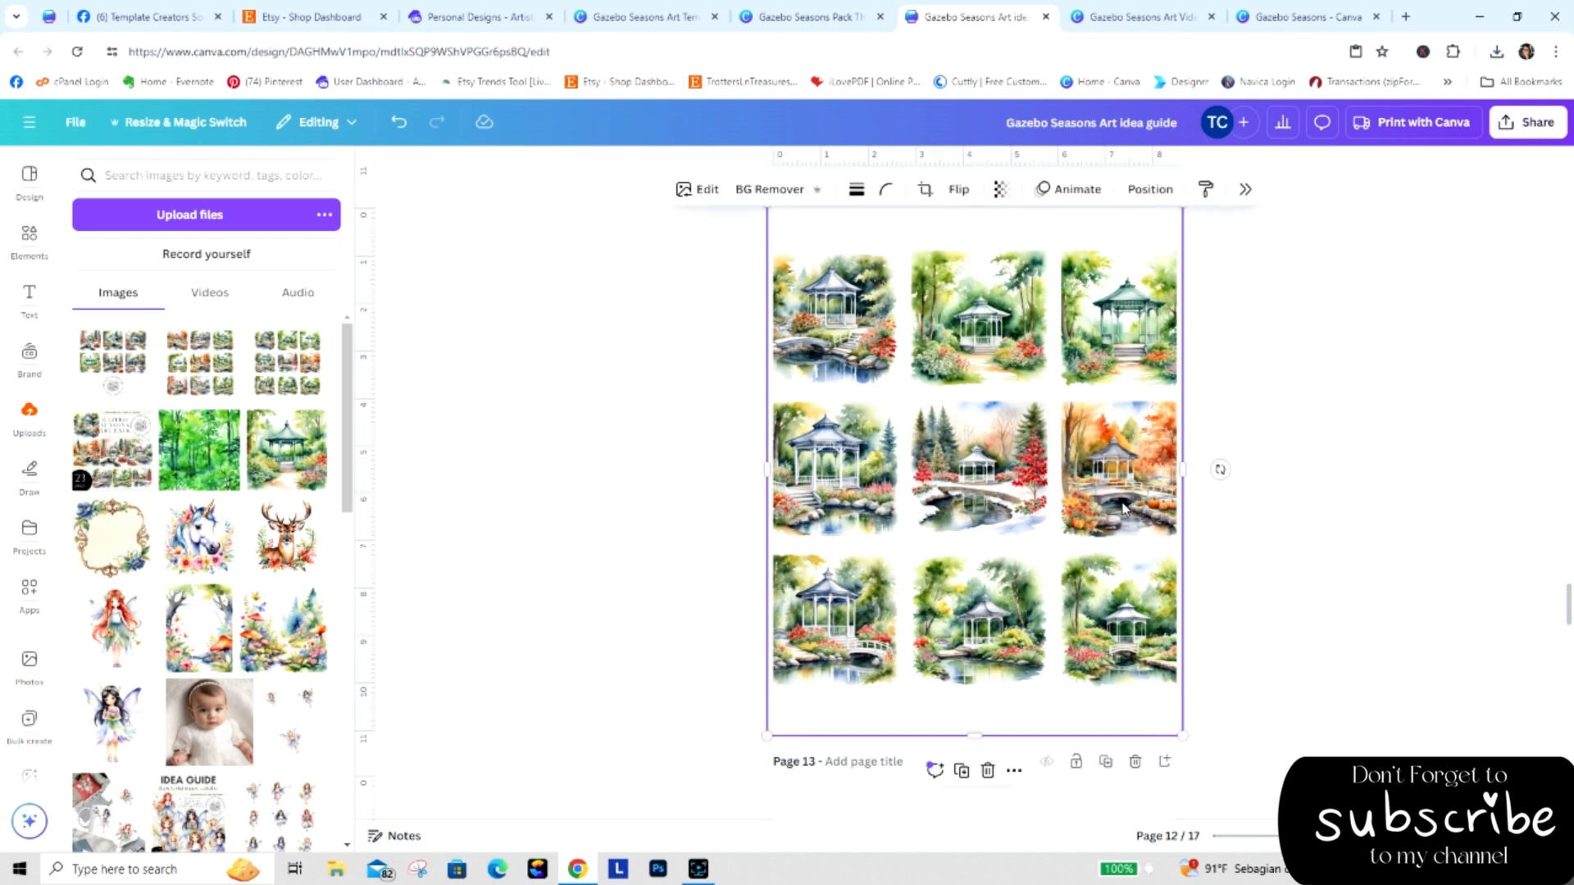
{"action": "double_click", "coordinate": [1168, 508]}
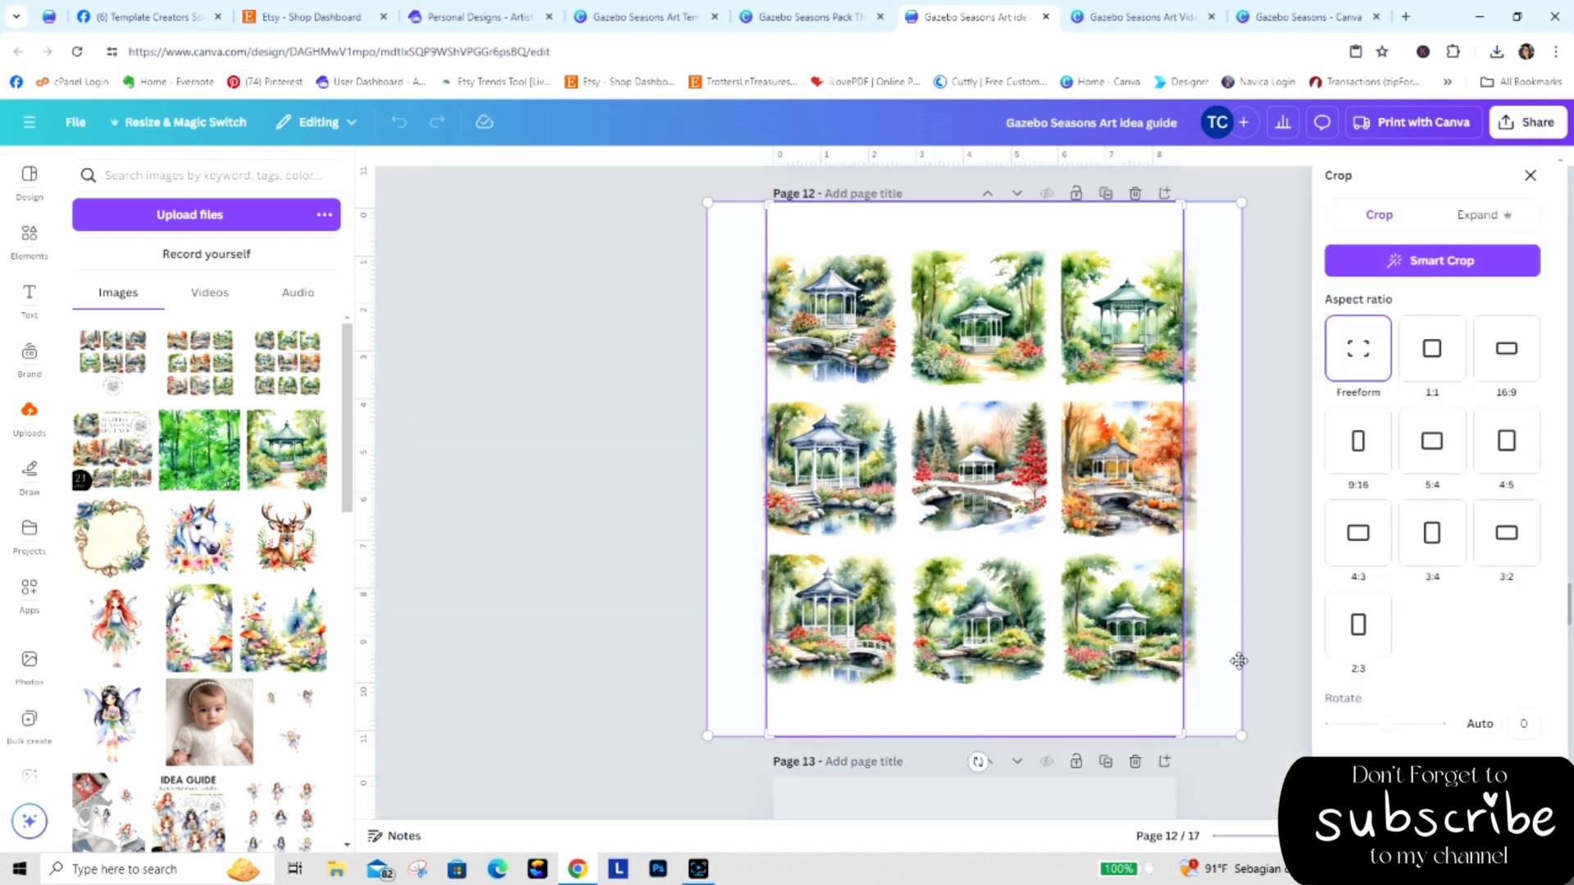
{"action": "left_click_drag", "start_coordinate": [1241, 735], "coordinate": [1173, 711]}
{"action": "left_click", "coordinate": [623, 518]}
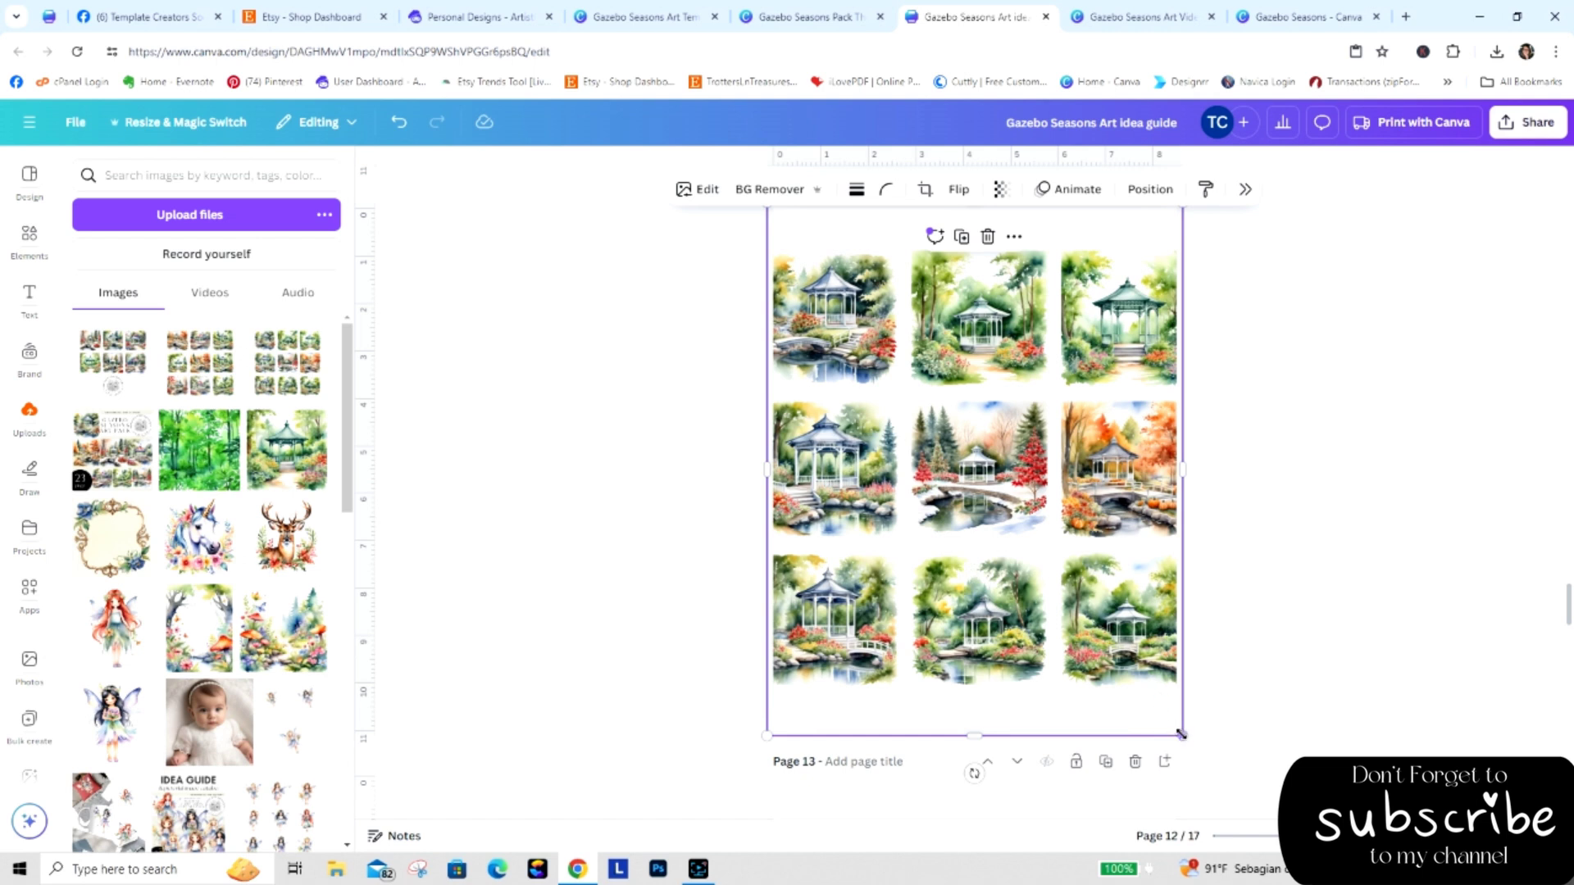
{"action": "mouse_move", "coordinate": [1181, 736]}
{"action": "left_mouse_down"}
{"action": "mouse_move", "coordinate": [1159, 712]}
{"action": "mouse_move", "coordinate": [1169, 722]}
{"action": "left_mouse_up"}
{"action": "left_click_drag", "start_coordinate": [769, 718], "coordinate": [782, 702]}
{"action": "left_click", "coordinate": [688, 691]}
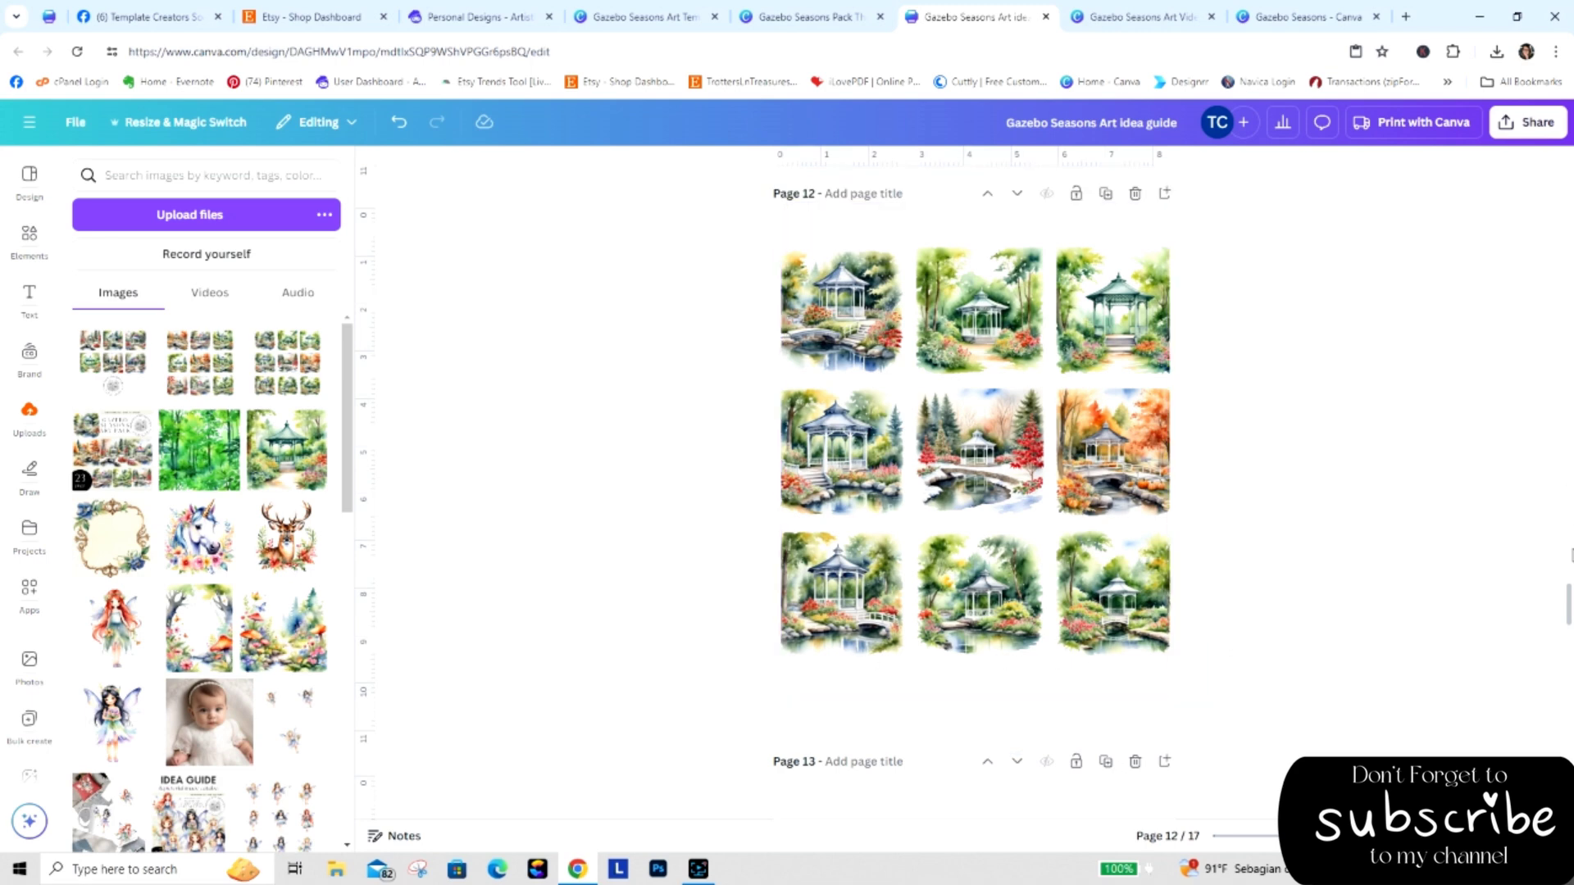
Place gazebo thumbnail sheet 3 over the red florals on page 13 and shrink it slightly so margins remain on both sides.
{"action": "scroll", "coordinate": [975, 491], "scroll_direction": "down", "scroll_amount": 6}
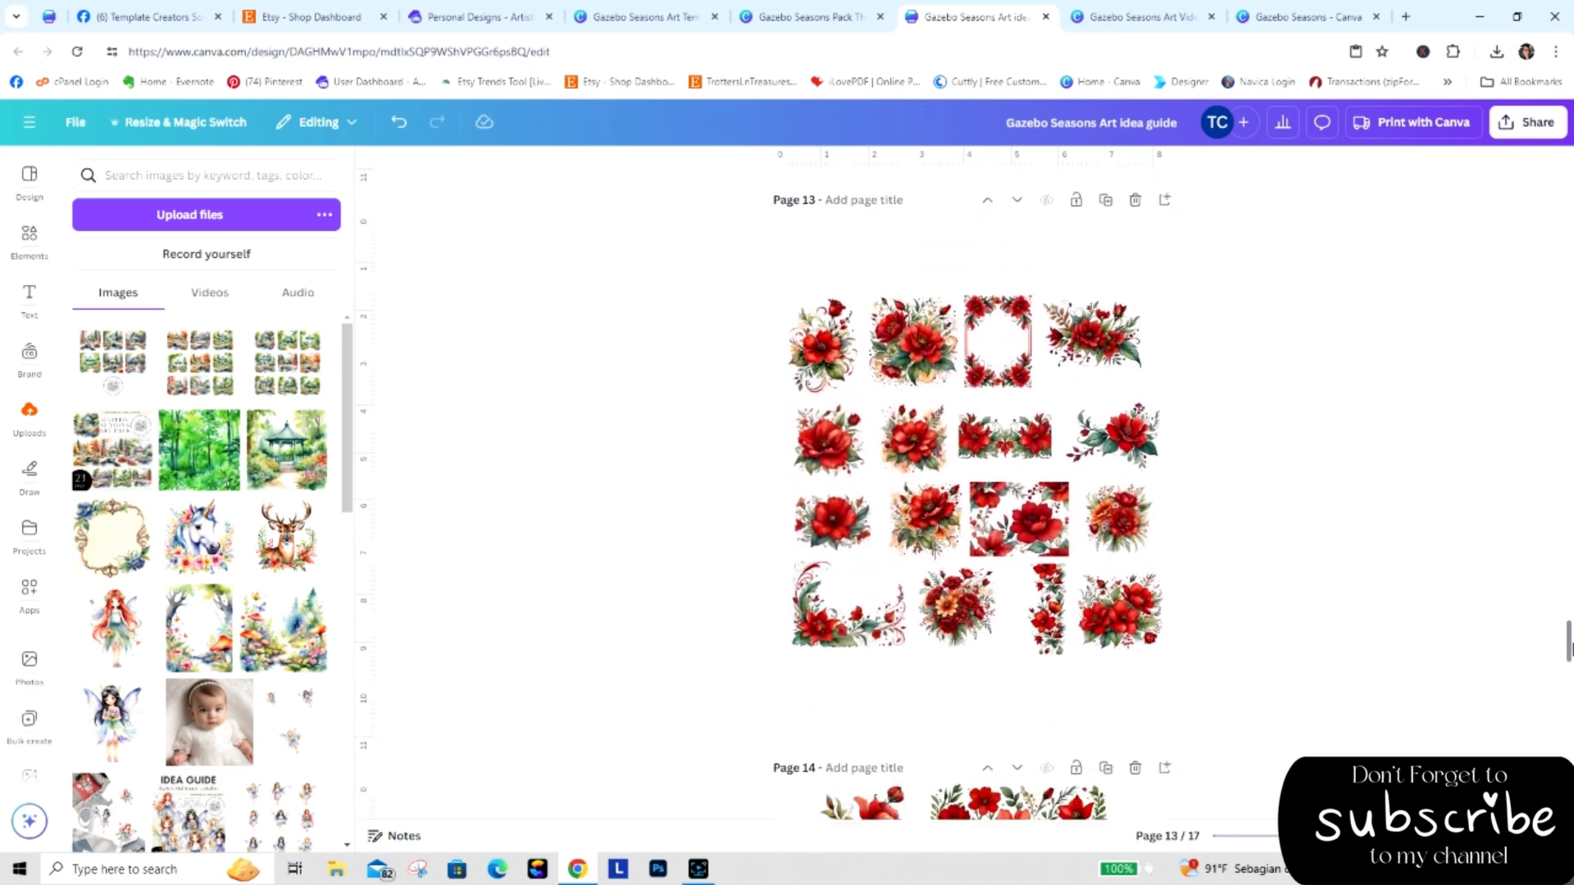
{"action": "left_click_drag", "start_coordinate": [1568, 647], "coordinate": [1569, 607]}
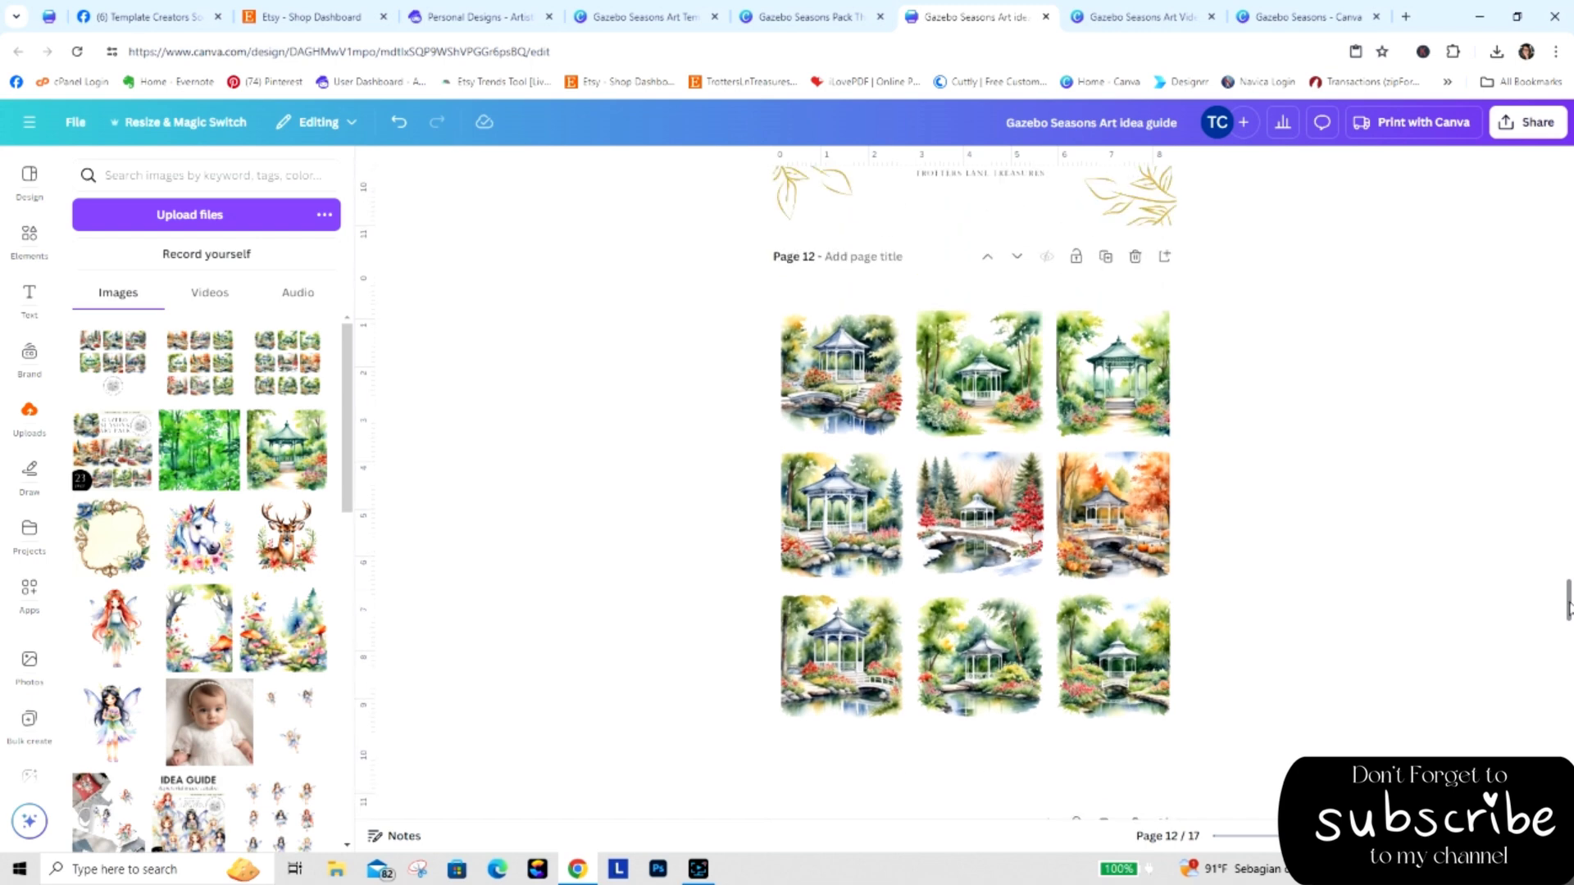
{"action": "scroll", "coordinate": [1568, 607], "scroll_direction": "down", "scroll_amount": 1}
{"action": "scroll", "coordinate": [1568, 606], "scroll_direction": "down", "scroll_amount": 5}
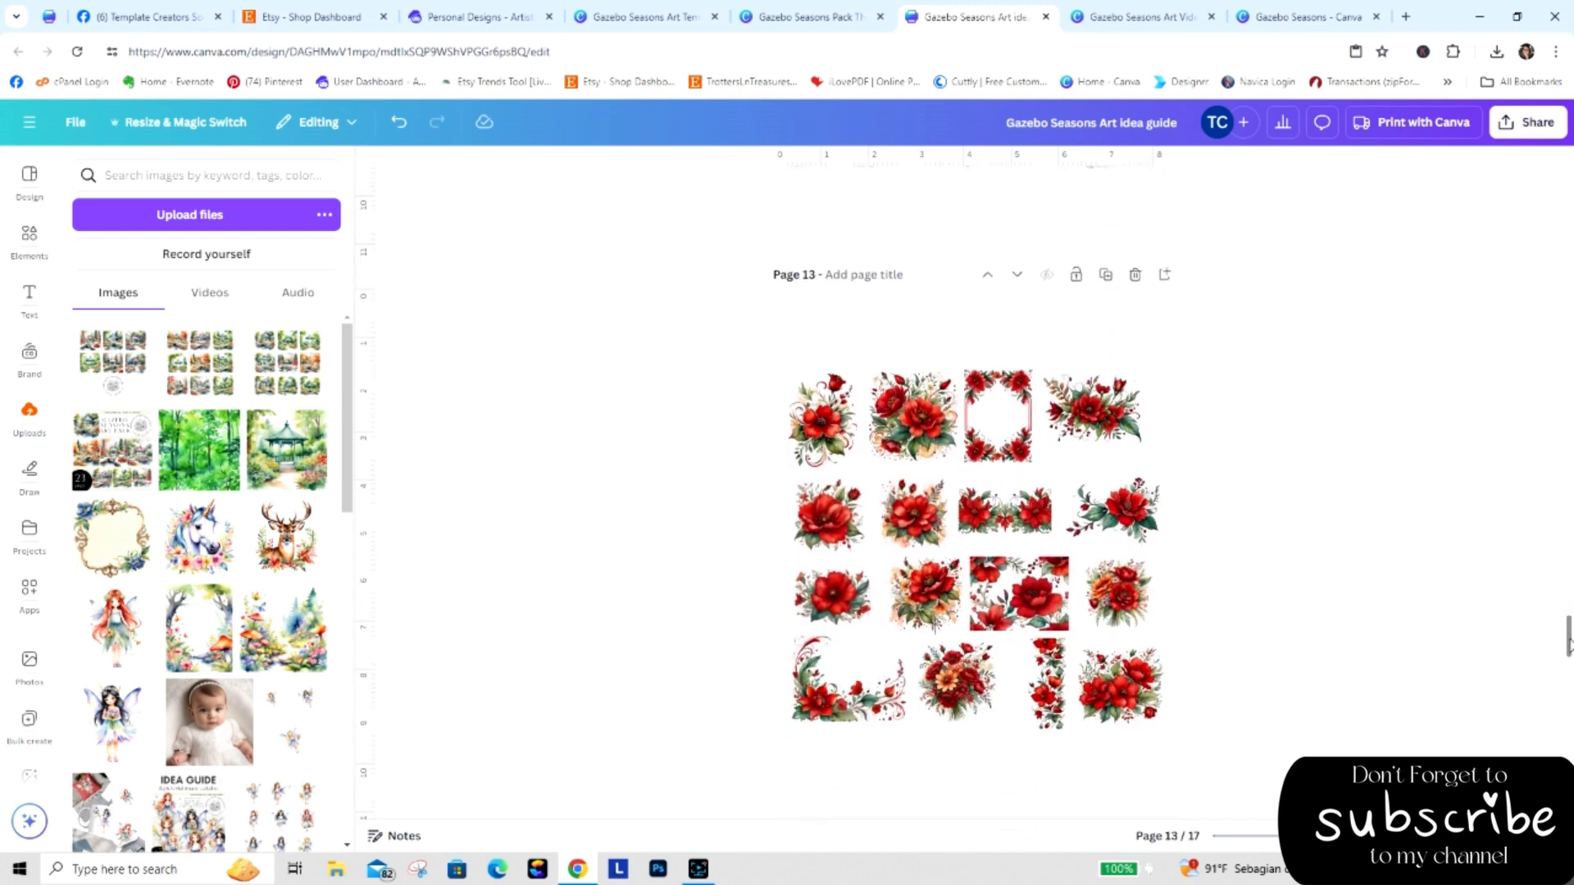
{"action": "left_click_drag", "start_coordinate": [200, 361], "coordinate": [779, 355]}
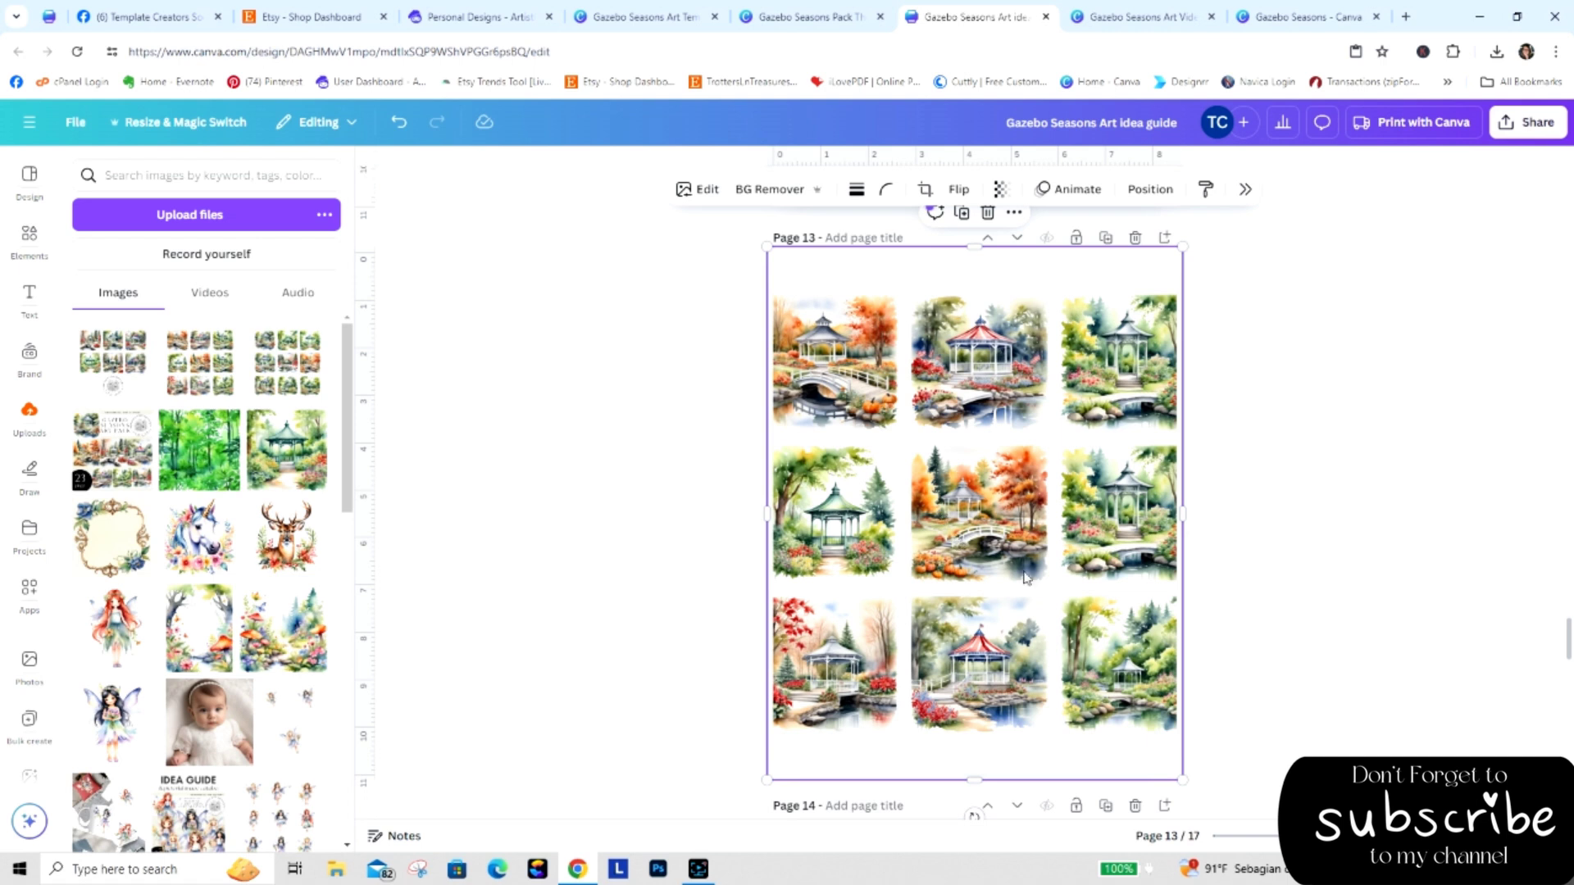
{"action": "left_click_drag", "start_coordinate": [1182, 779], "coordinate": [1162, 755]}
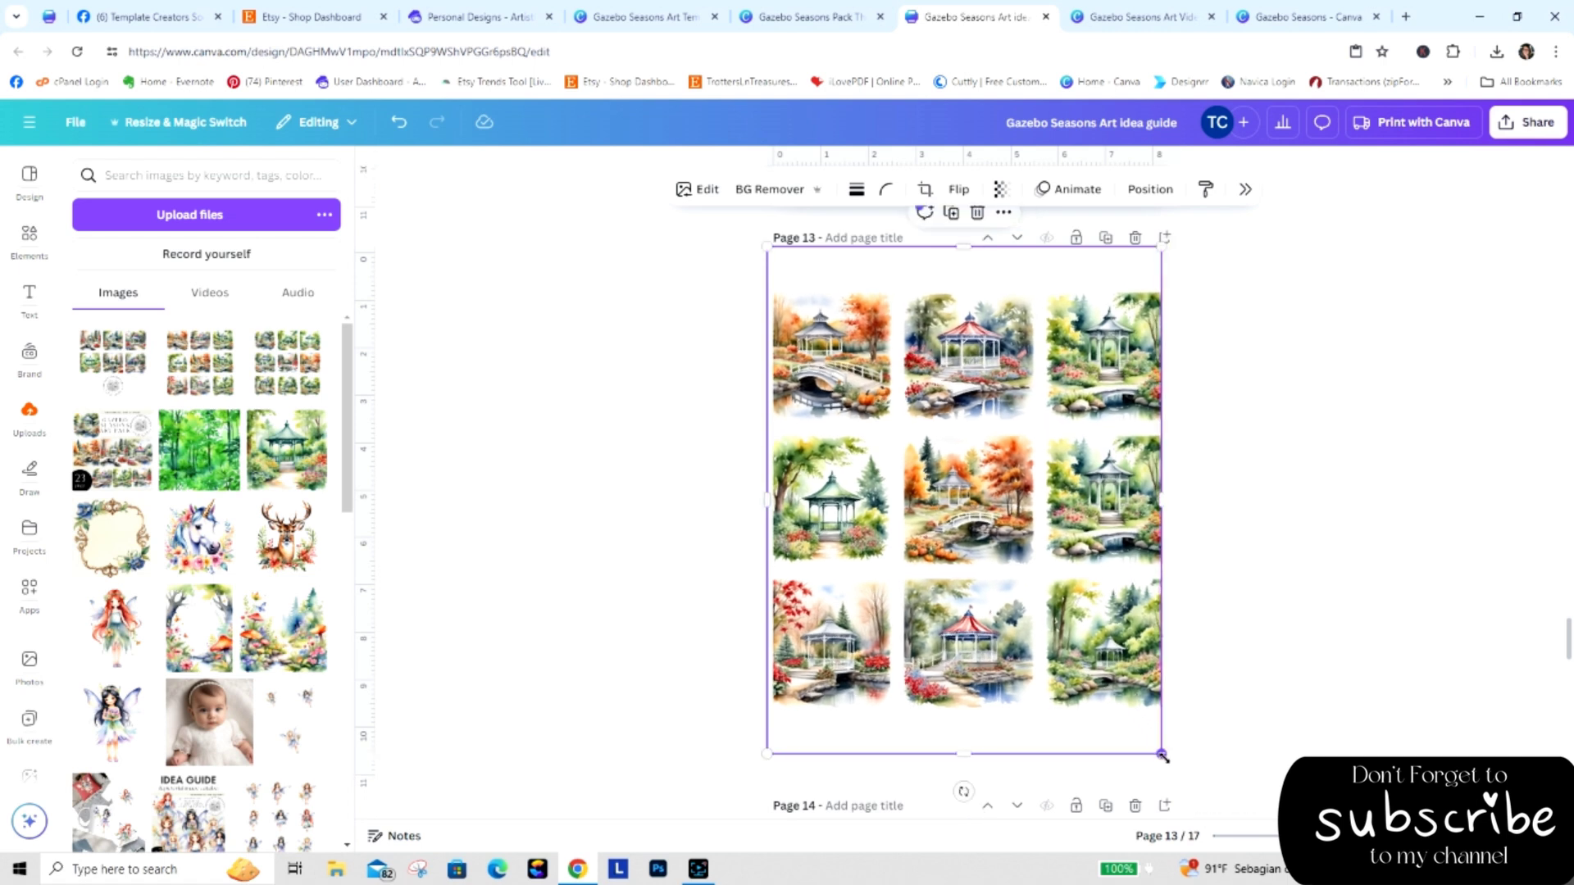
{"action": "left_click_drag", "start_coordinate": [775, 750], "coordinate": [804, 742]}
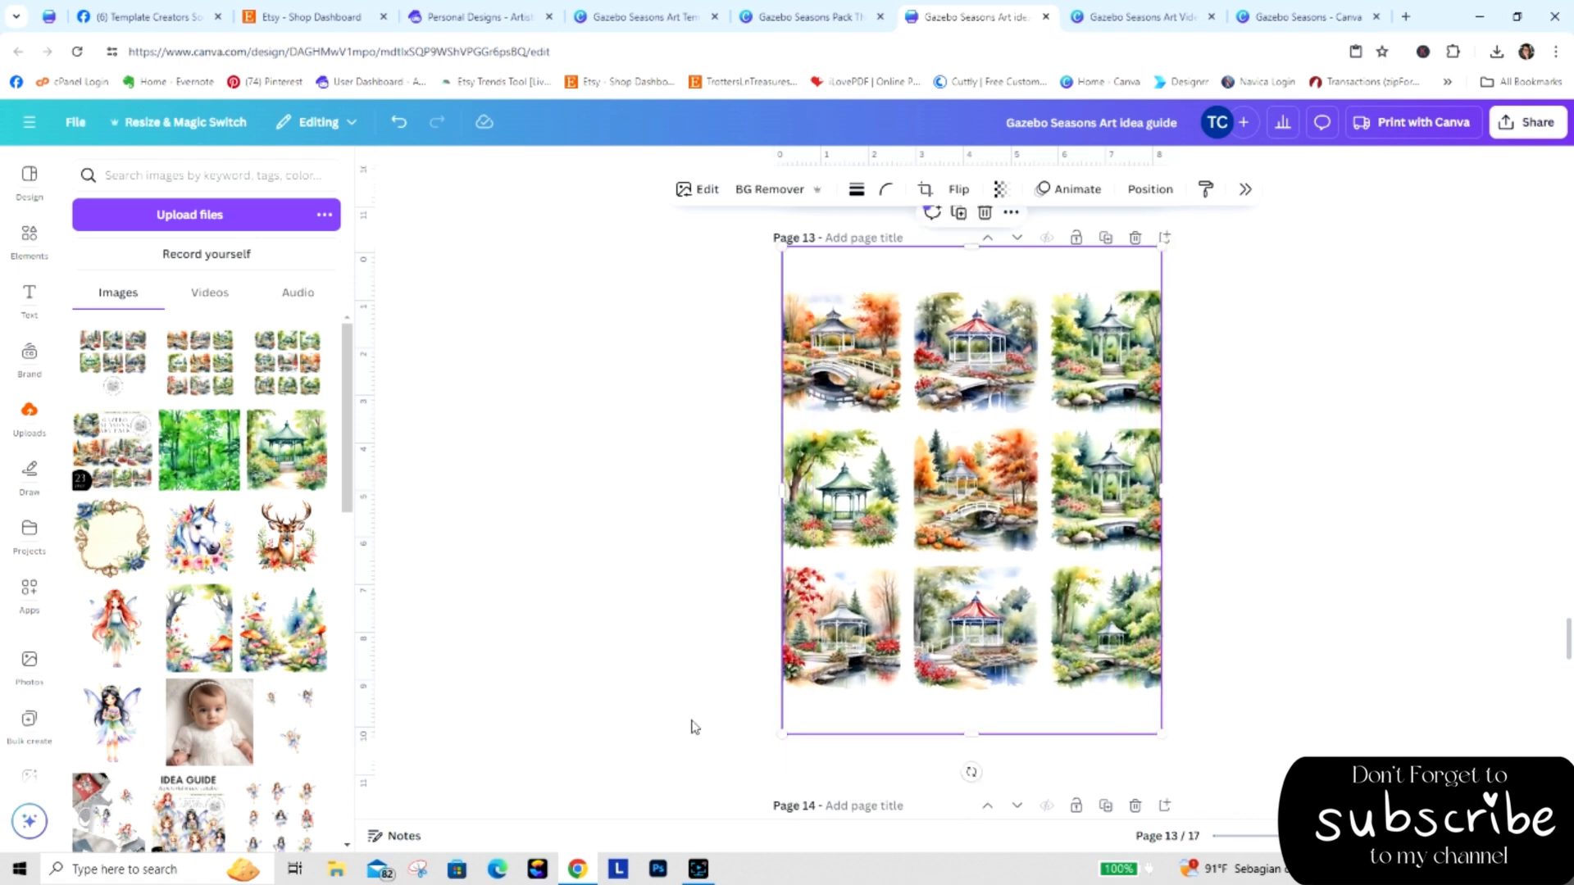
{"action": "left_click", "coordinate": [692, 727]}
{"action": "left_click", "coordinate": [1177, 701]}
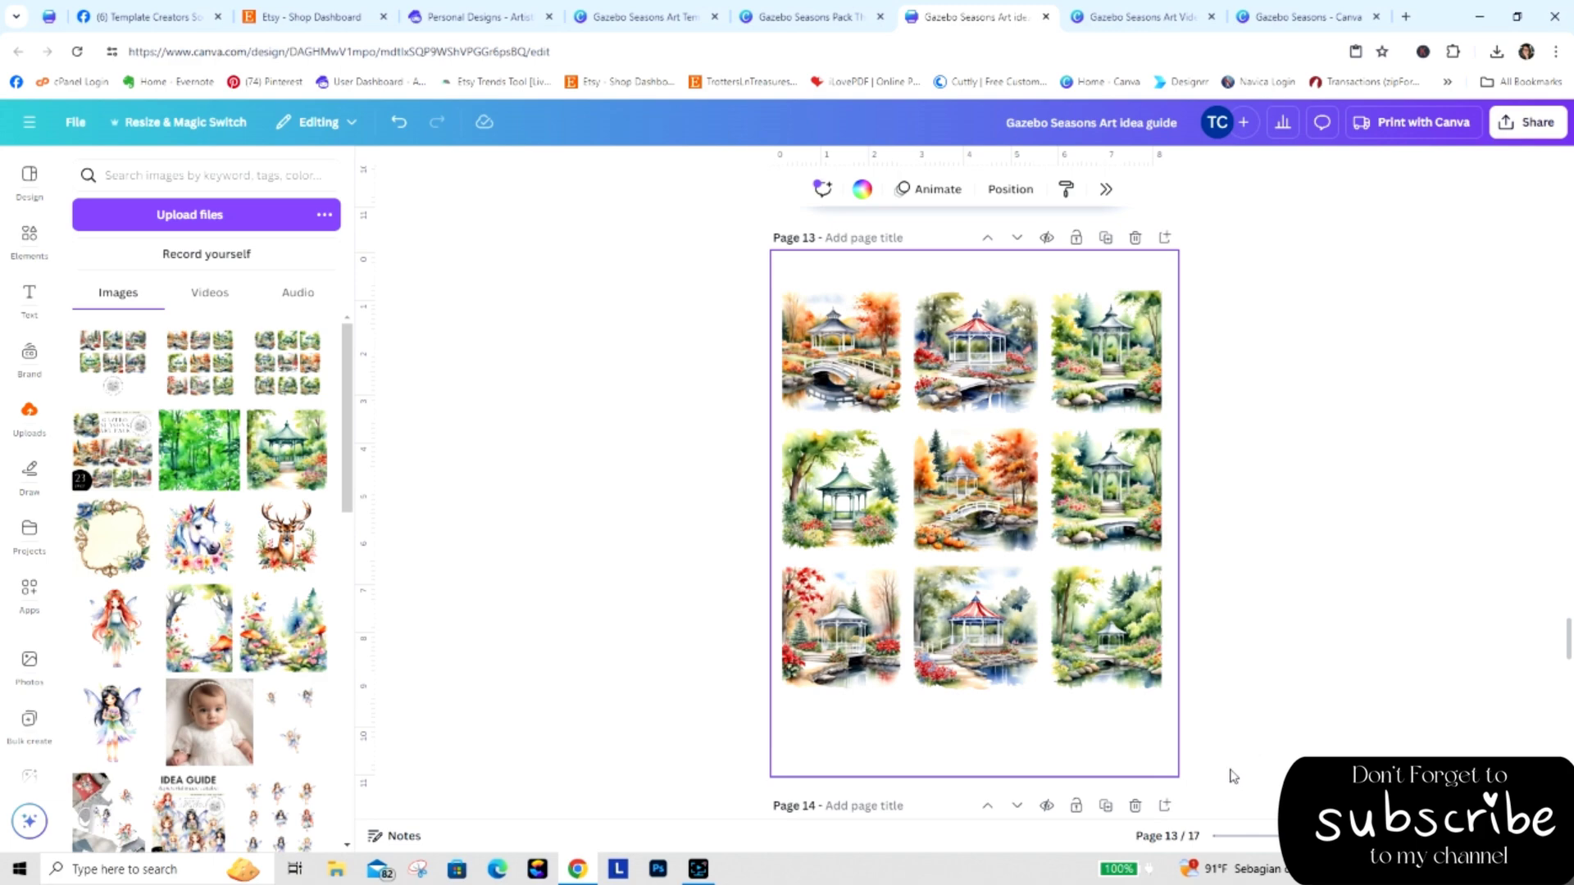
Place the six-gazebo sheet with the shop logo on page 14, scale it down, and delete the red florals sticking out above it.
{"action": "left_click_drag", "start_coordinate": [1569, 630], "coordinate": [1565, 665]}
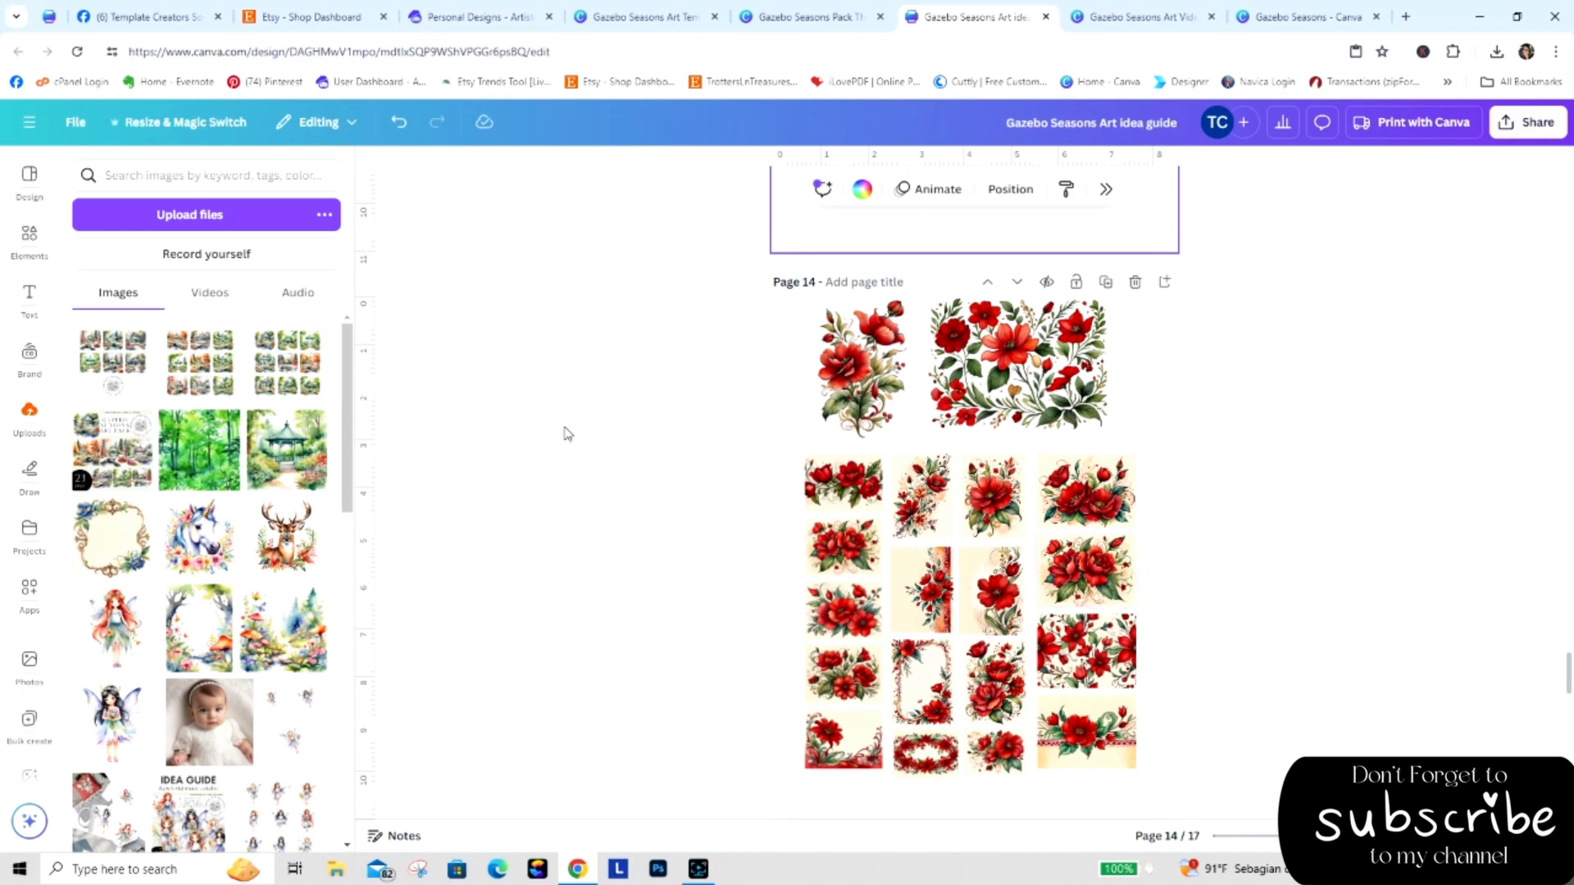
{"action": "left_click_drag", "start_coordinate": [175, 349], "coordinate": [785, 545]}
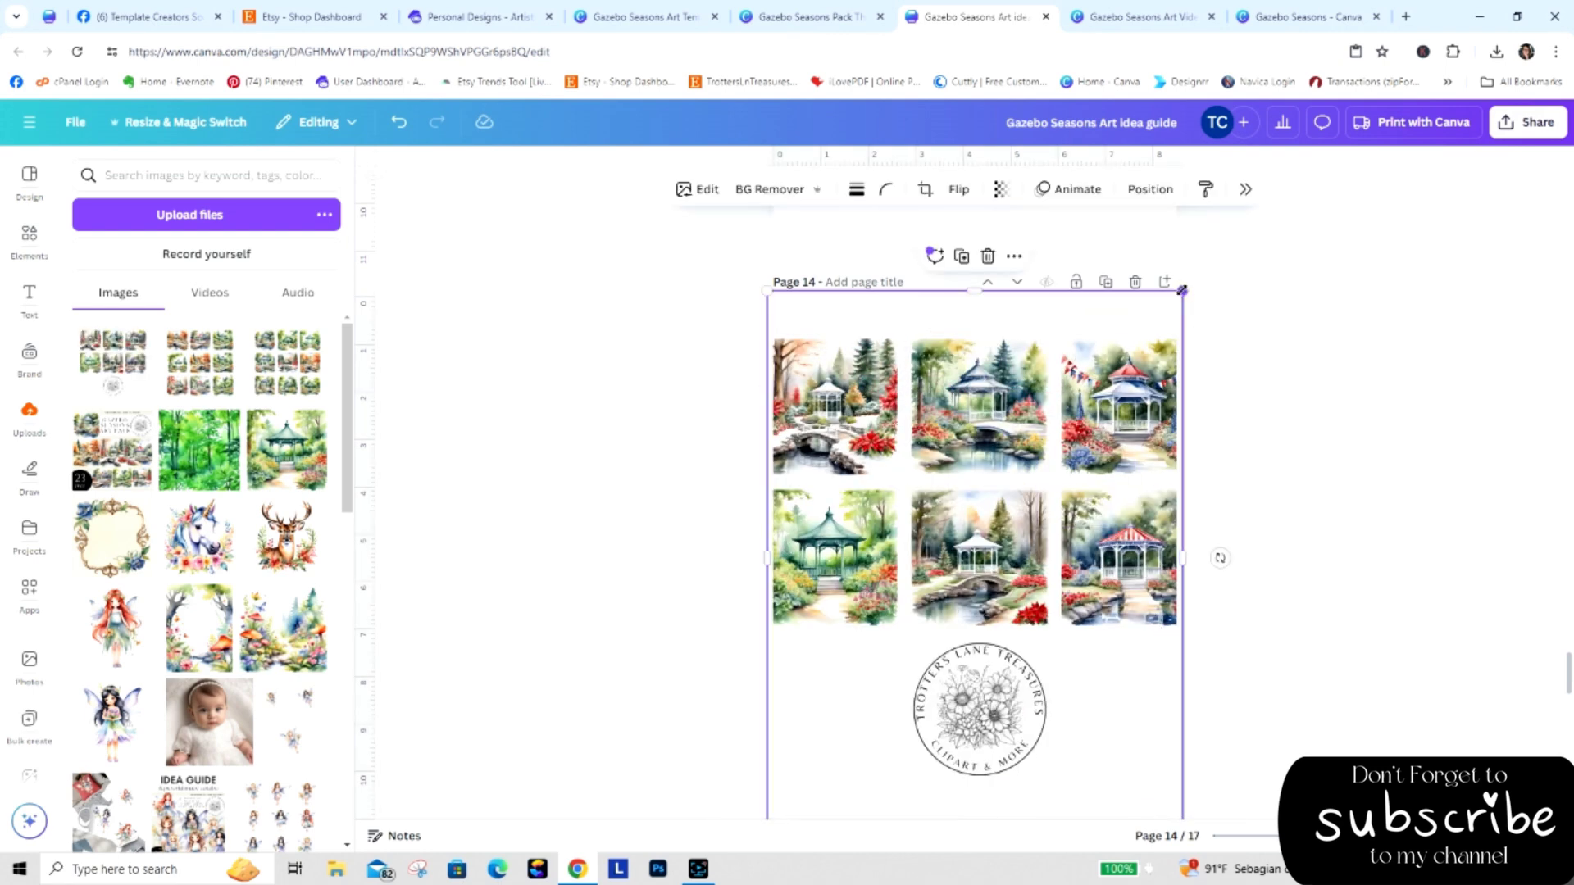
{"action": "left_click_drag", "start_coordinate": [1182, 299], "coordinate": [1174, 330]}
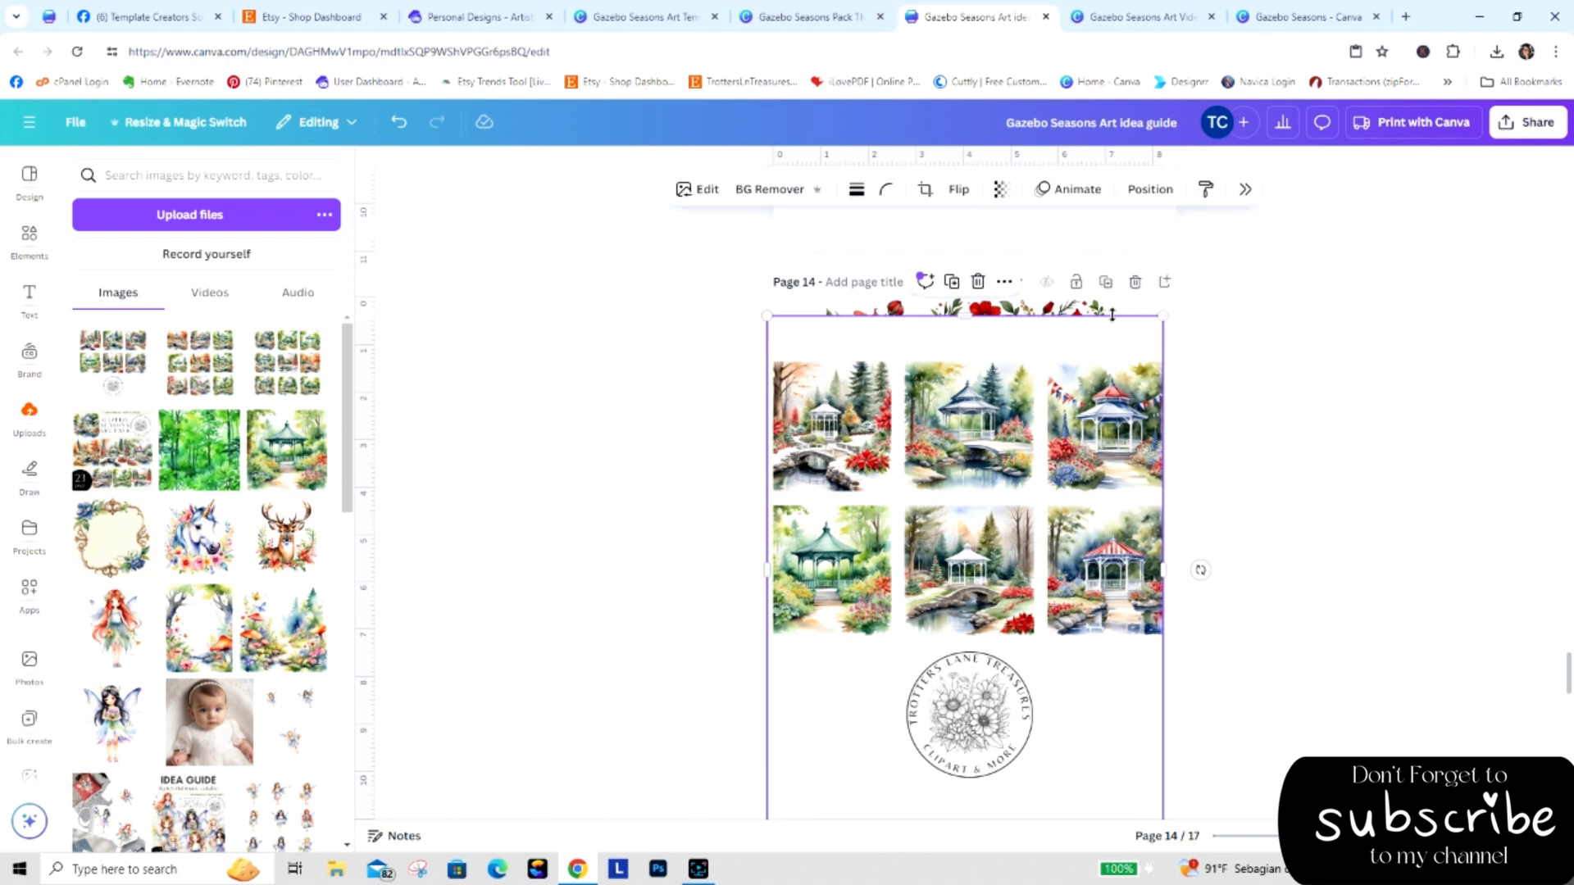
{"action": "left_click", "coordinate": [918, 276]}
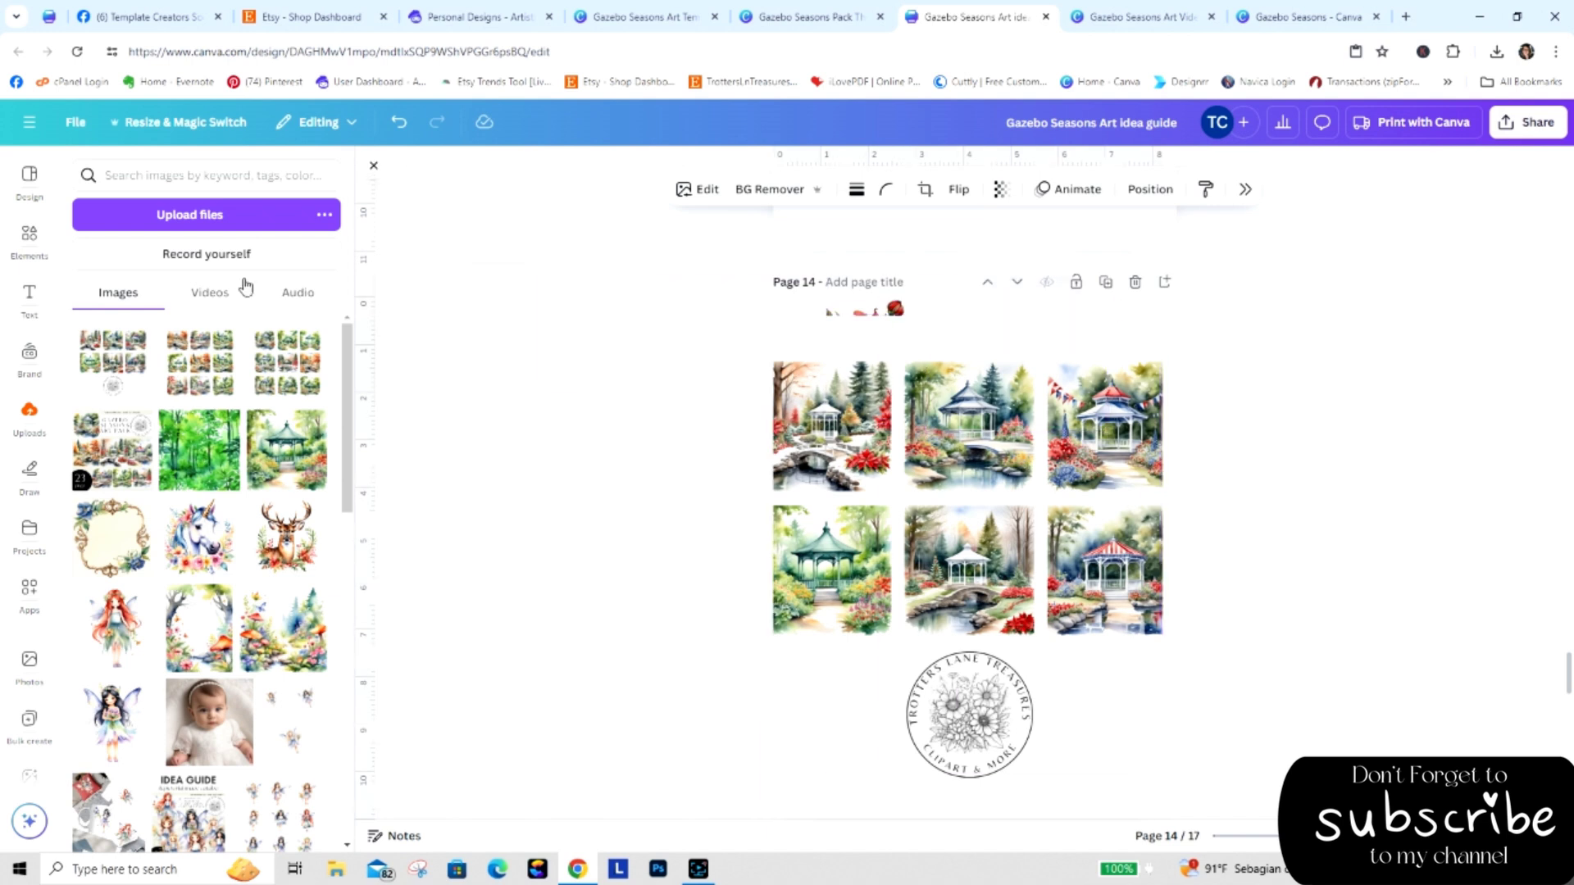
{"action": "left_click", "coordinate": [861, 308]}
{"action": "left_click", "coordinate": [770, 321]}
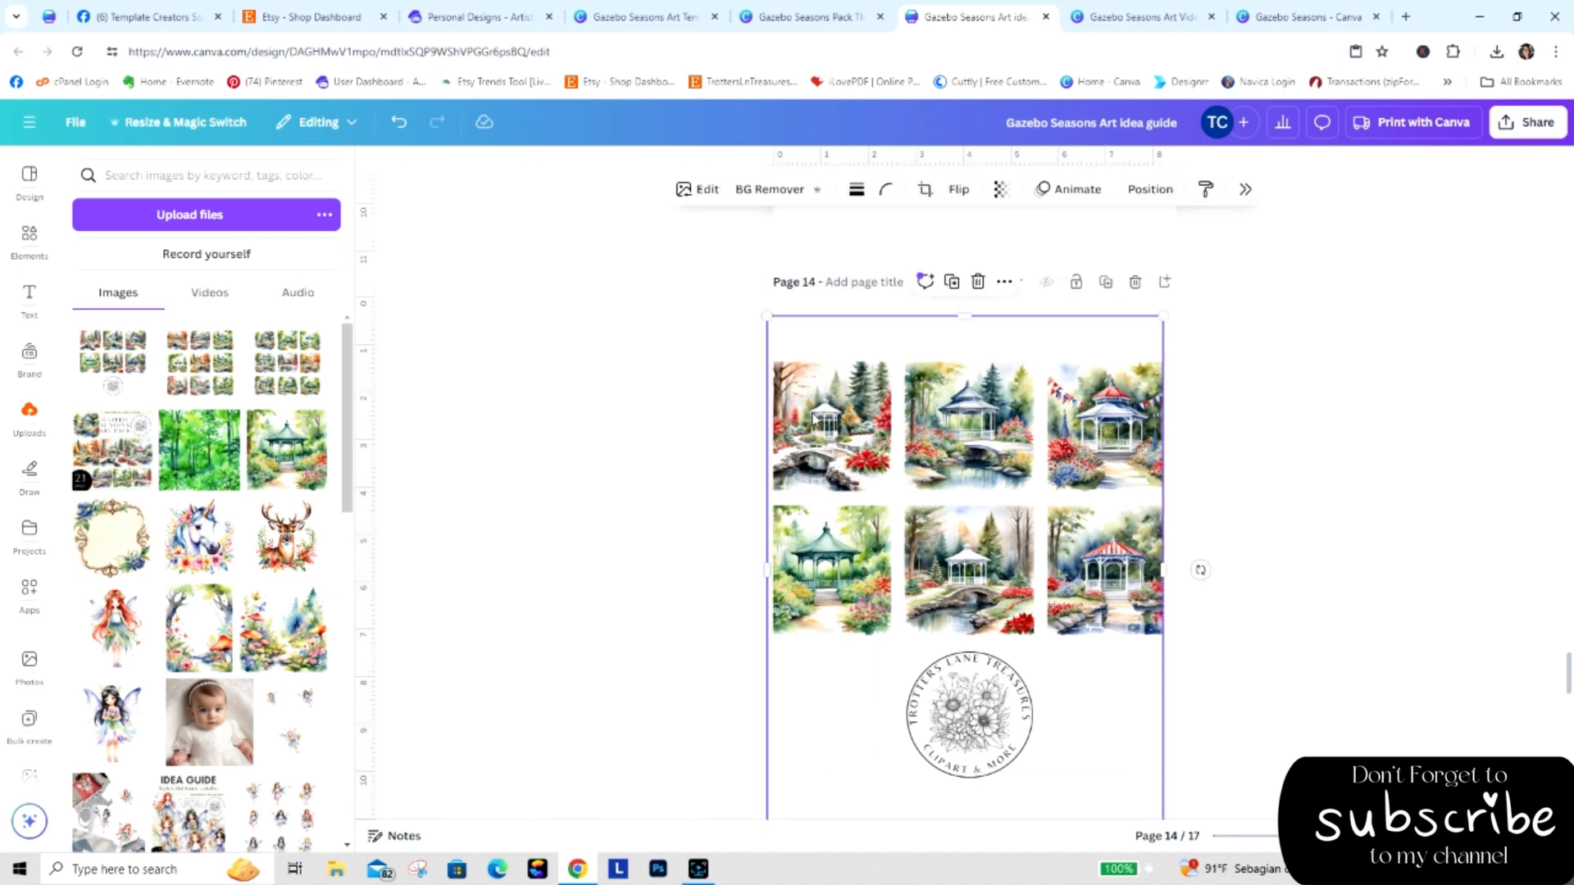
Shrink the page 14 gazebo sheet a little more from its upper corner and move it slightly up the page.
{"action": "left_click_drag", "start_coordinate": [761, 315], "coordinate": [783, 336]}
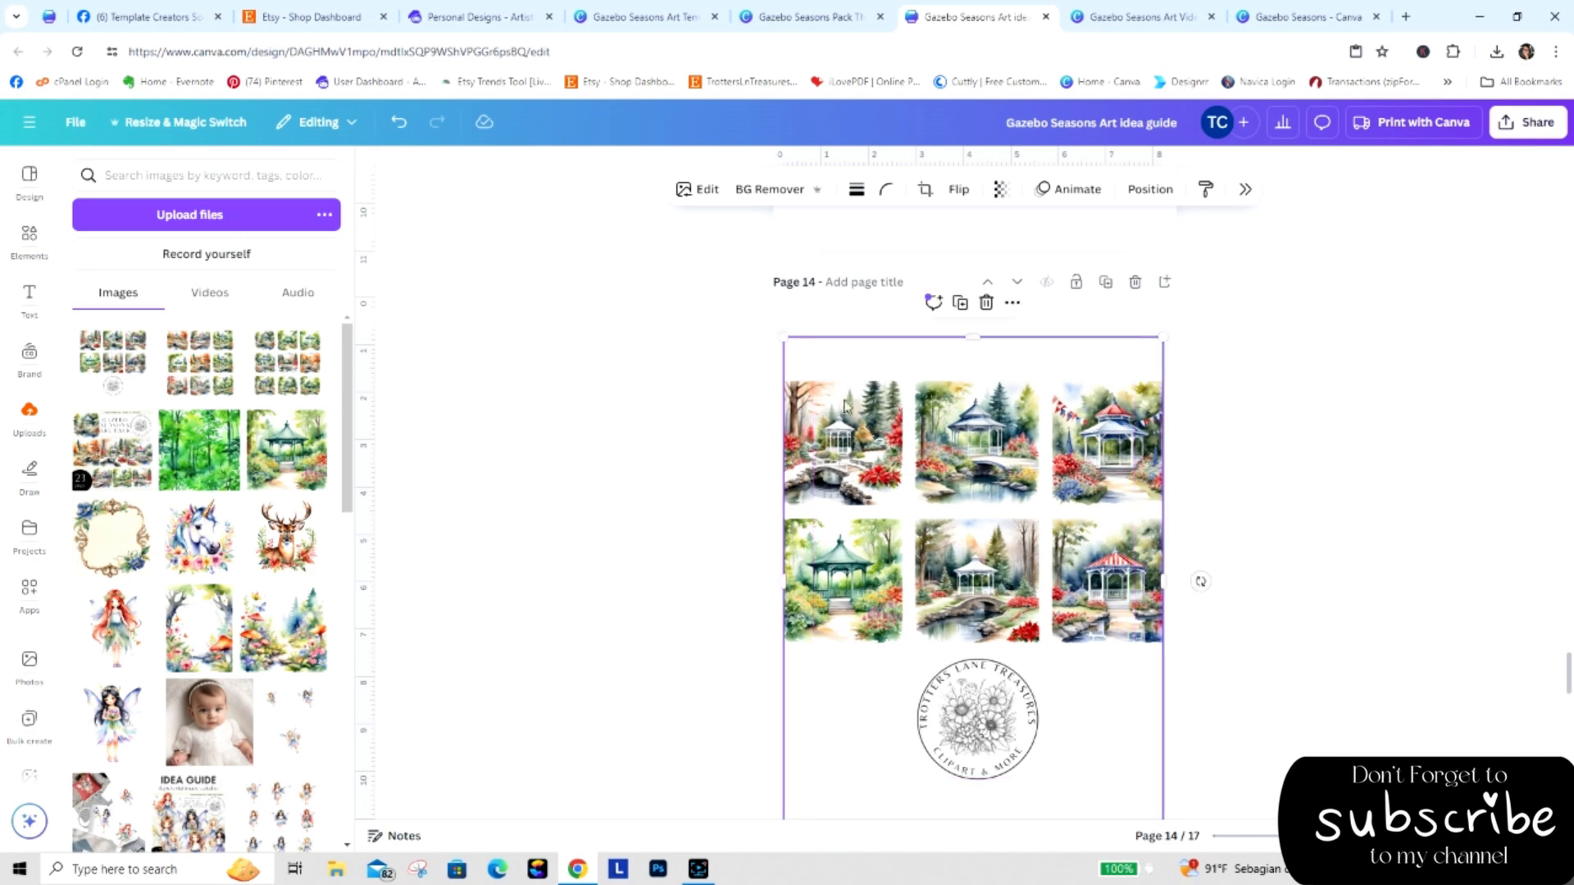
{"action": "left_click_drag", "start_coordinate": [899, 505], "coordinate": [900, 482]}
{"action": "left_click", "coordinate": [1241, 594]}
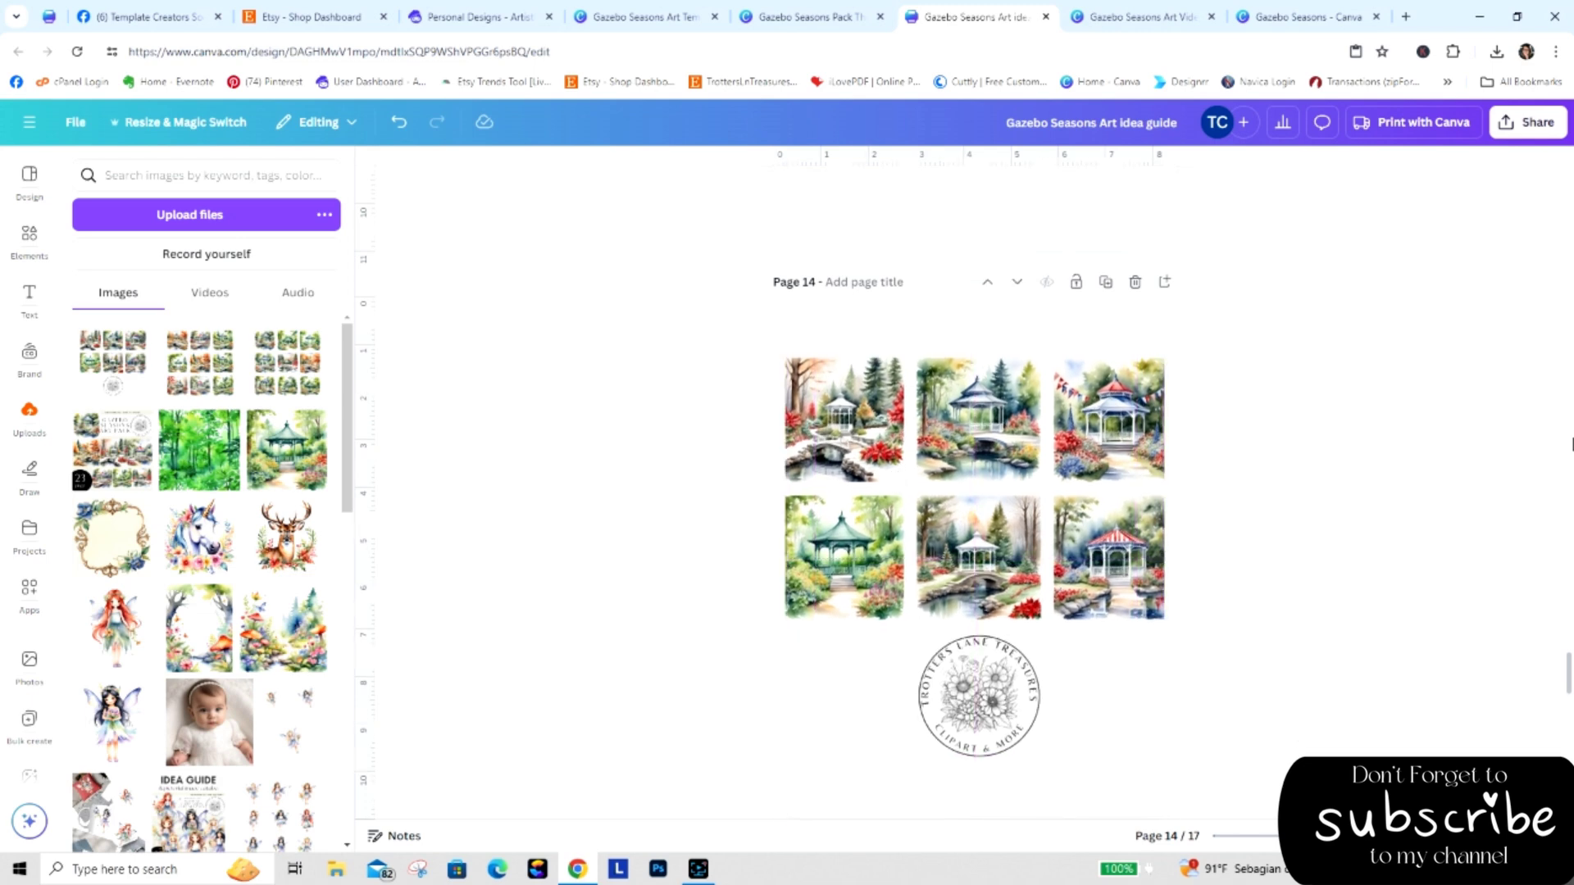
{"action": "scroll", "coordinate": [1568, 671], "scroll_direction": "down", "scroll_amount": 5}
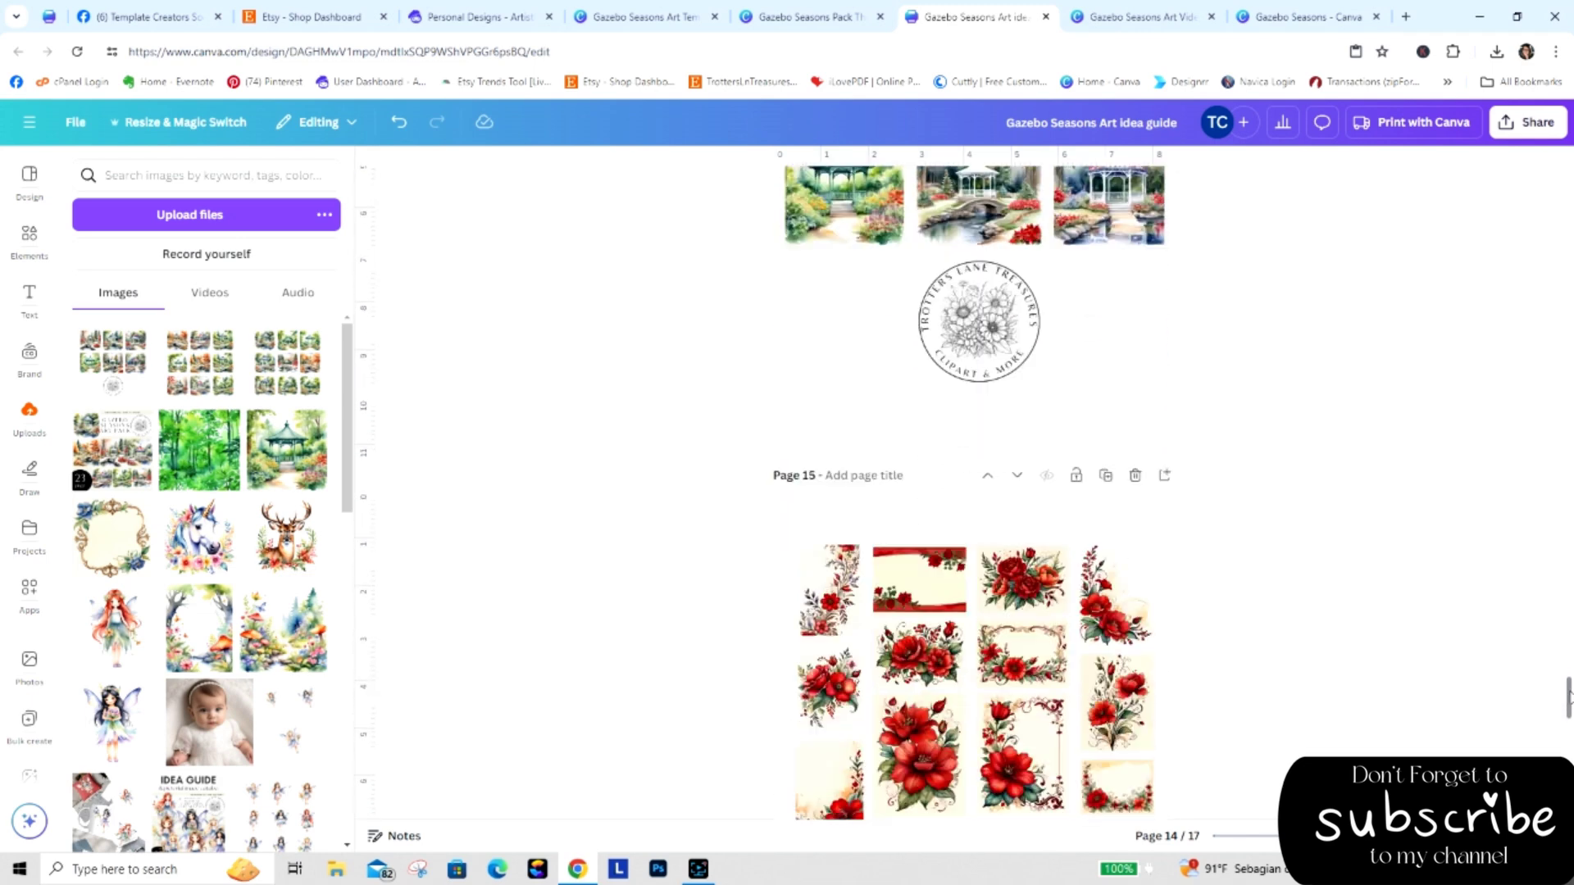
Delete the three leftover red floral catalog pages that follow page 14.
{"action": "left_click", "coordinate": [1135, 451]}
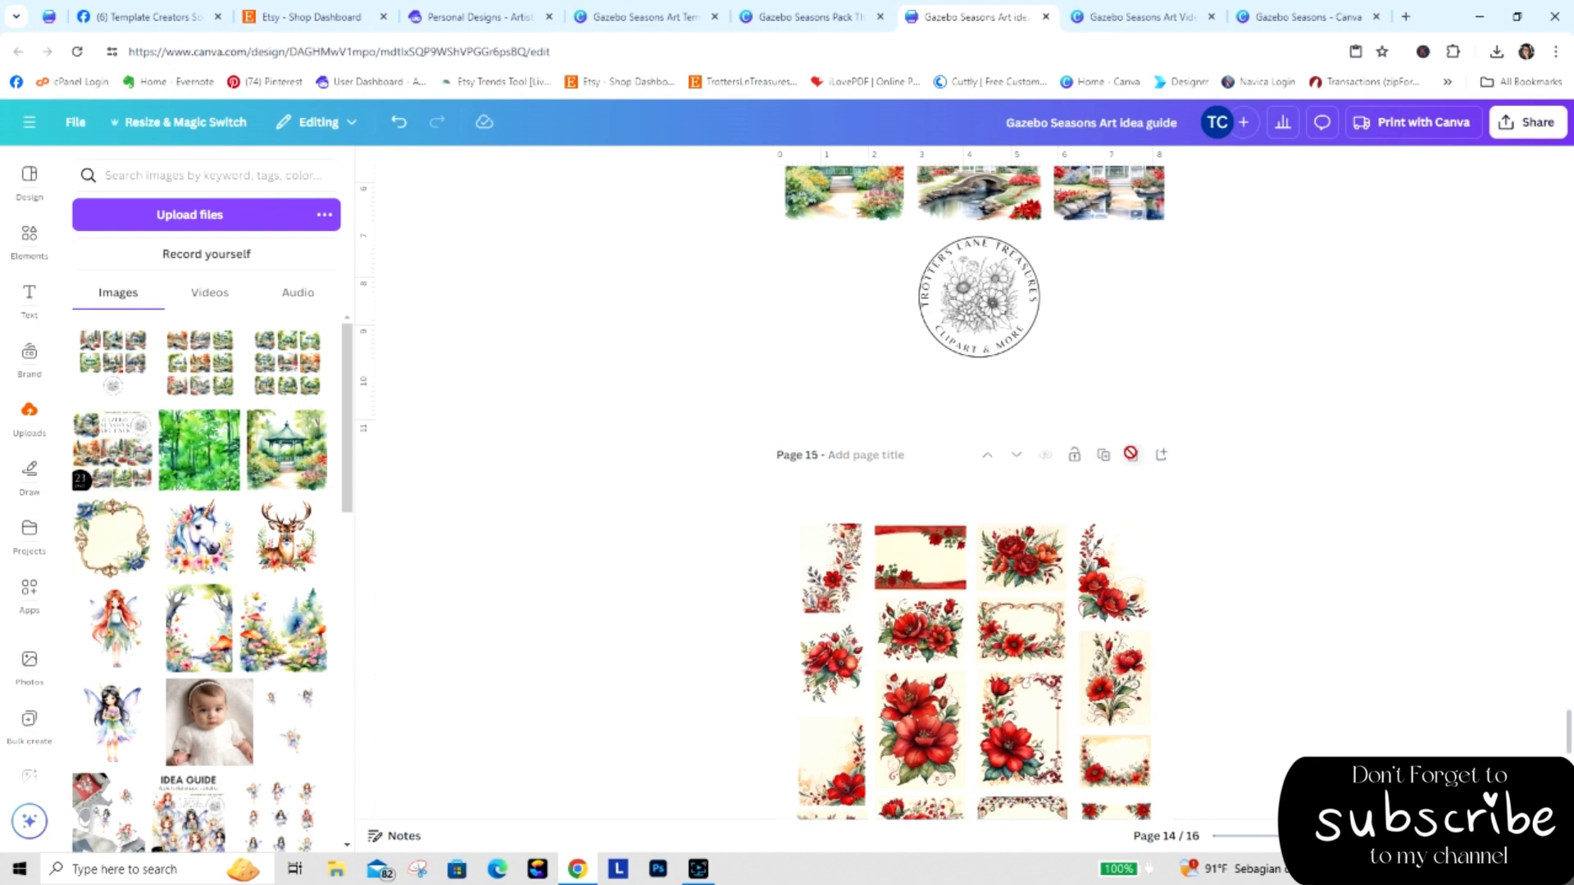
{"action": "left_click", "coordinate": [1134, 452]}
{"action": "left_click", "coordinate": [1135, 452]}
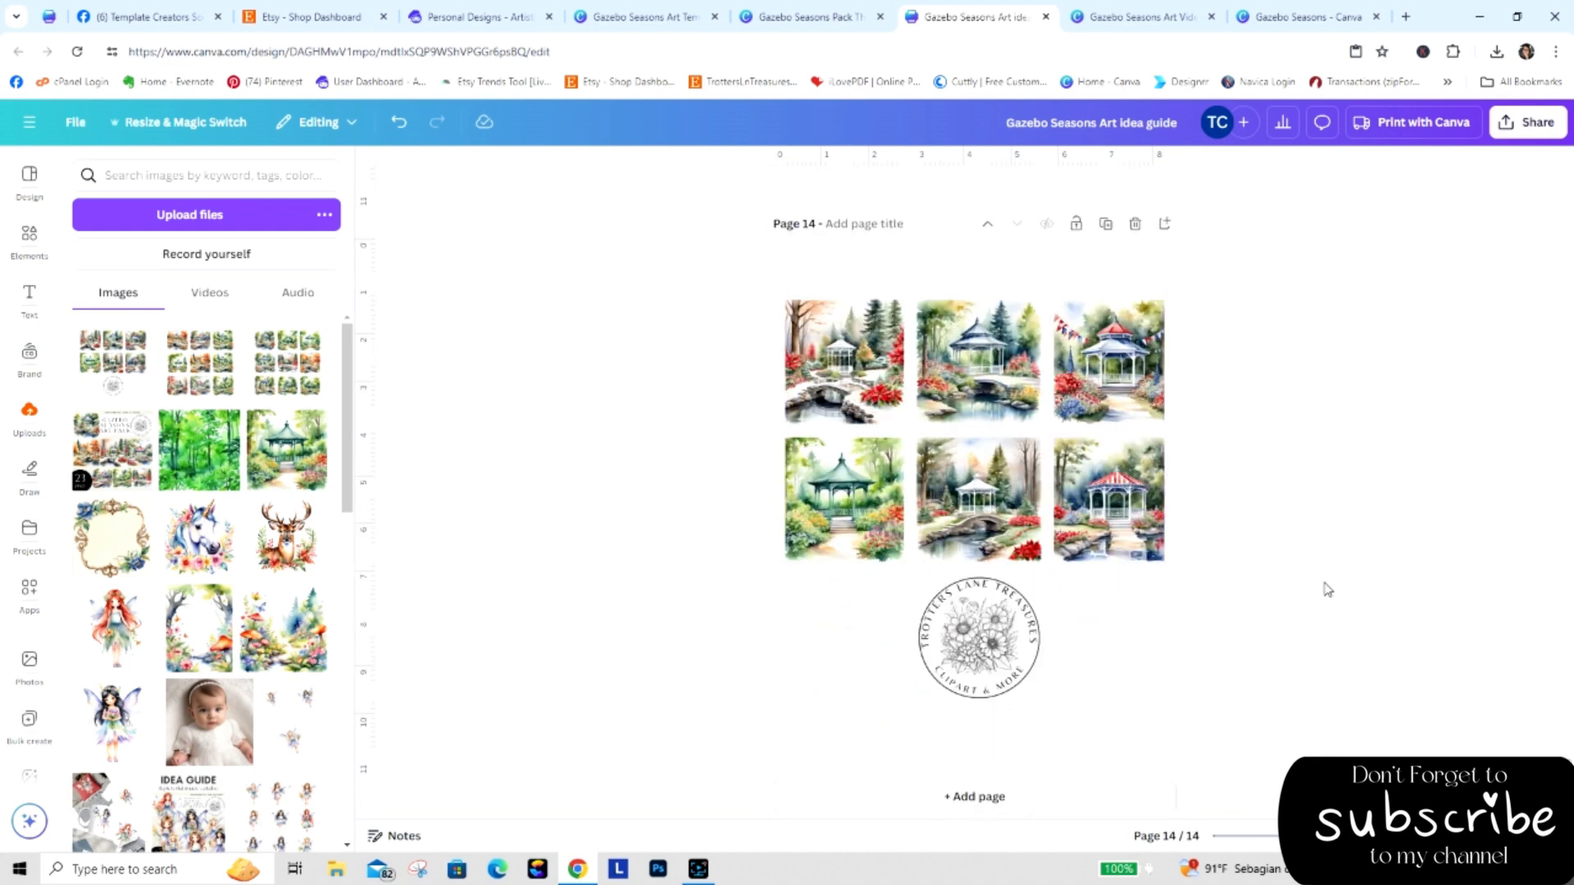
Download only pages 1, 9 and 10 of the idea guide as PNG files.
{"action": "left_click_drag", "start_coordinate": [1568, 738], "coordinate": [1568, 196]}
{"action": "left_click", "coordinate": [1528, 121]}
{"action": "left_click", "coordinate": [1346, 537]}
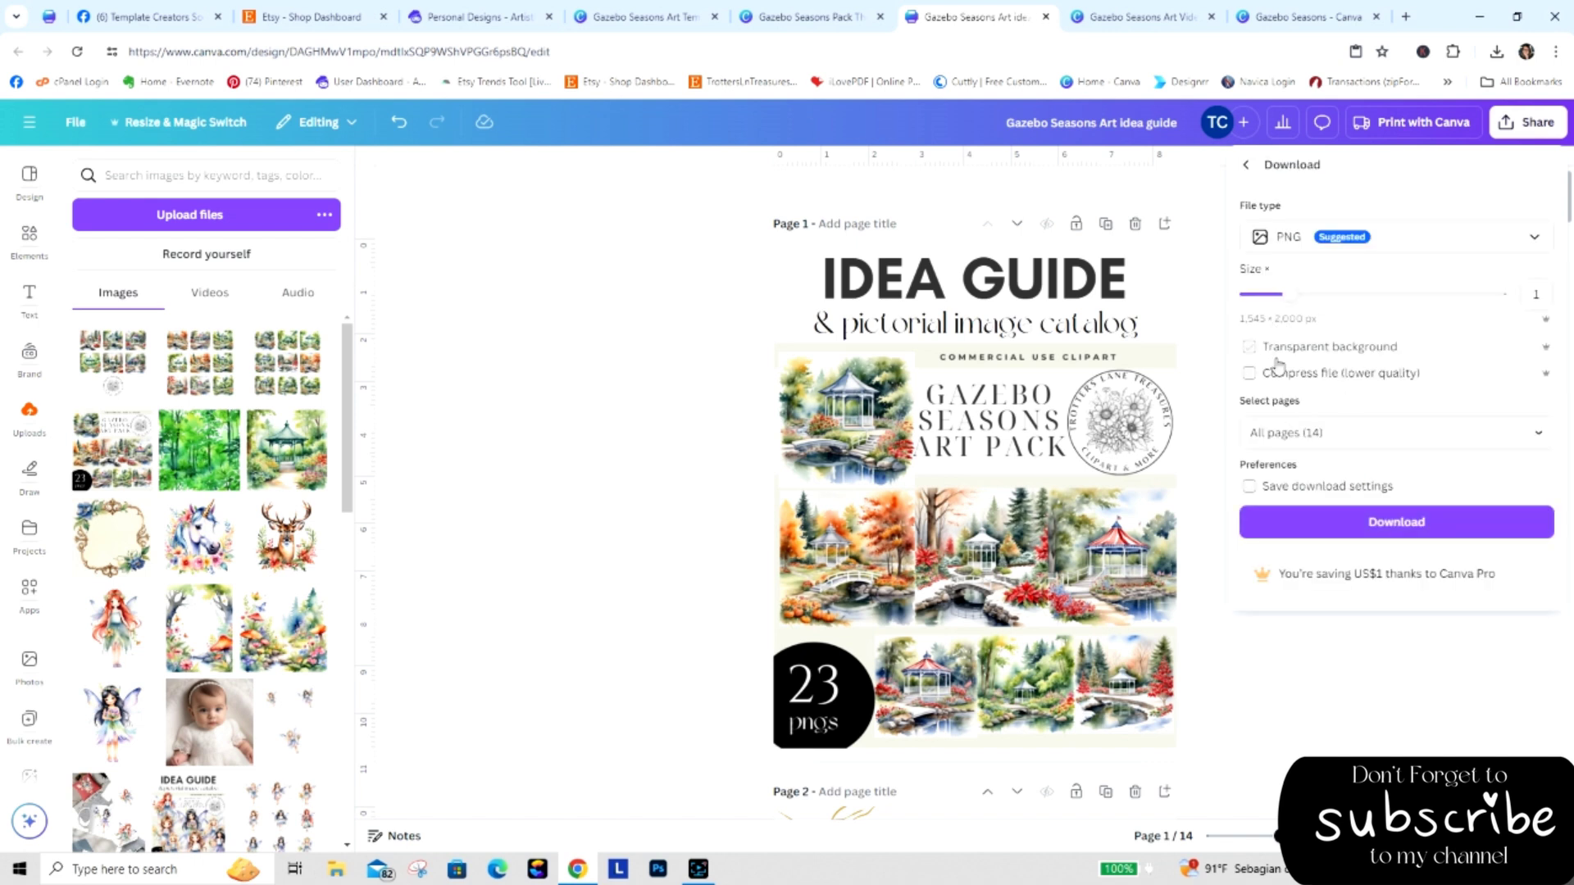
{"action": "left_click", "coordinate": [1311, 432]}
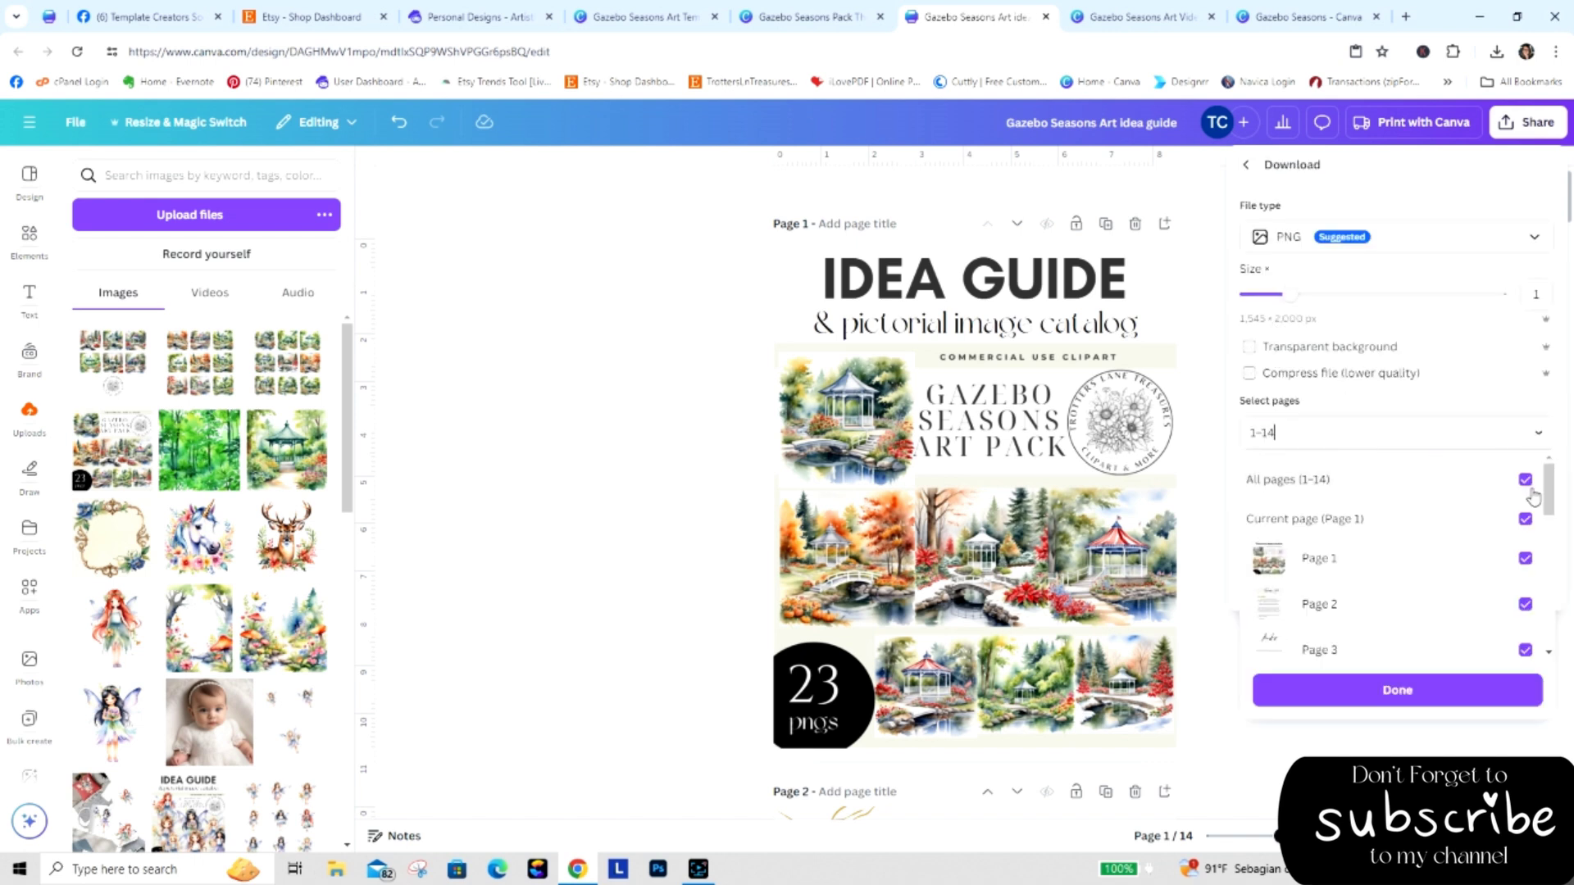
{"action": "left_click", "coordinate": [1526, 485]}
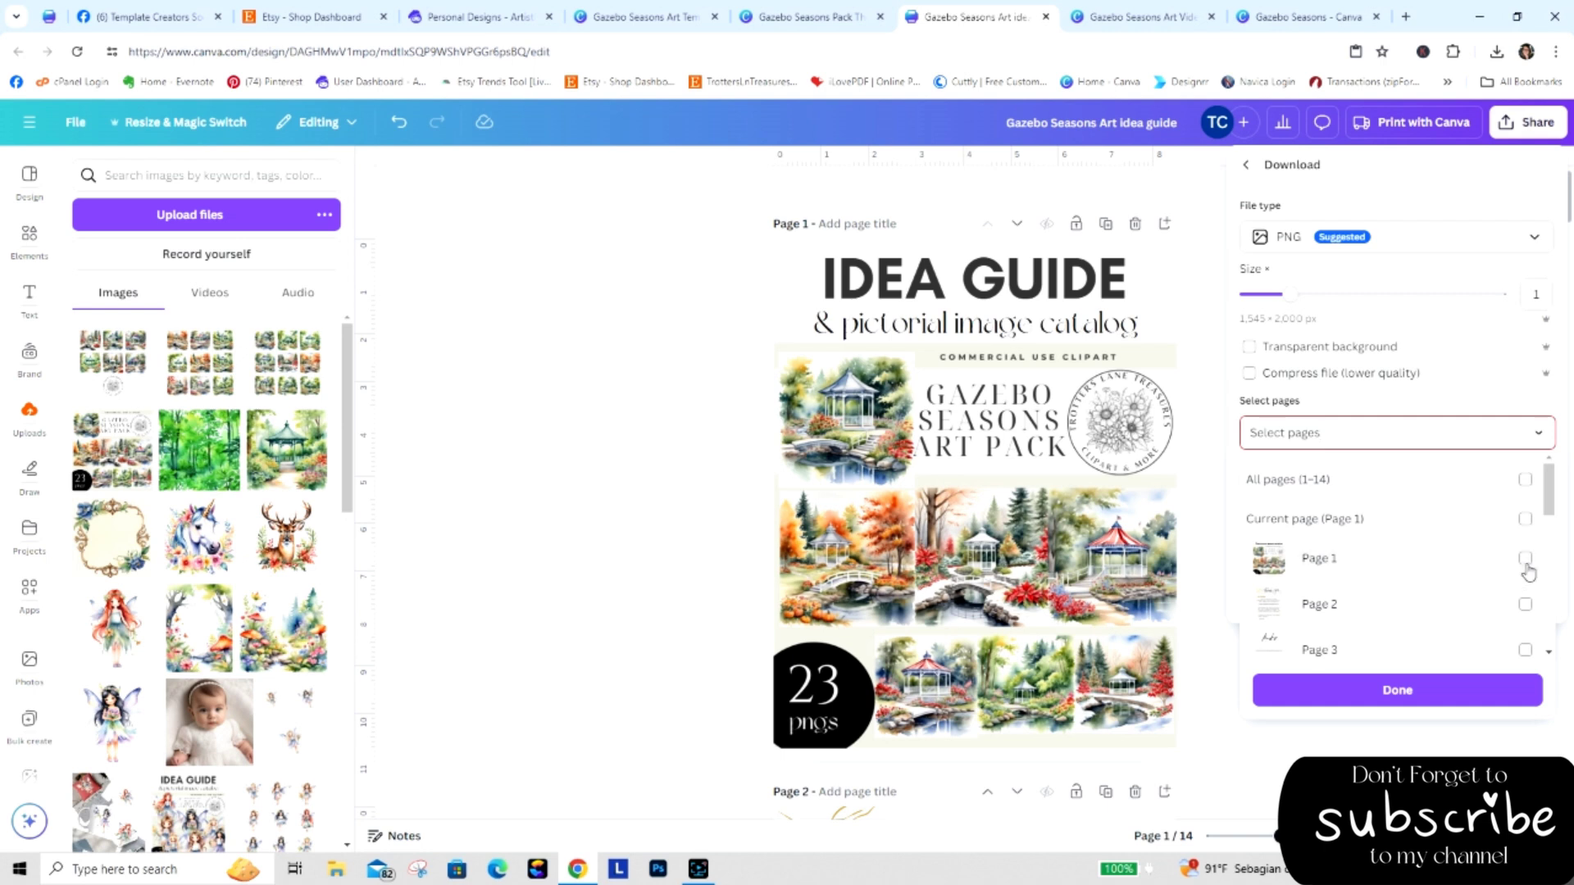
{"action": "left_click", "coordinate": [1525, 558]}
{"action": "left_click_drag", "start_coordinate": [1548, 496], "coordinate": [1551, 605]}
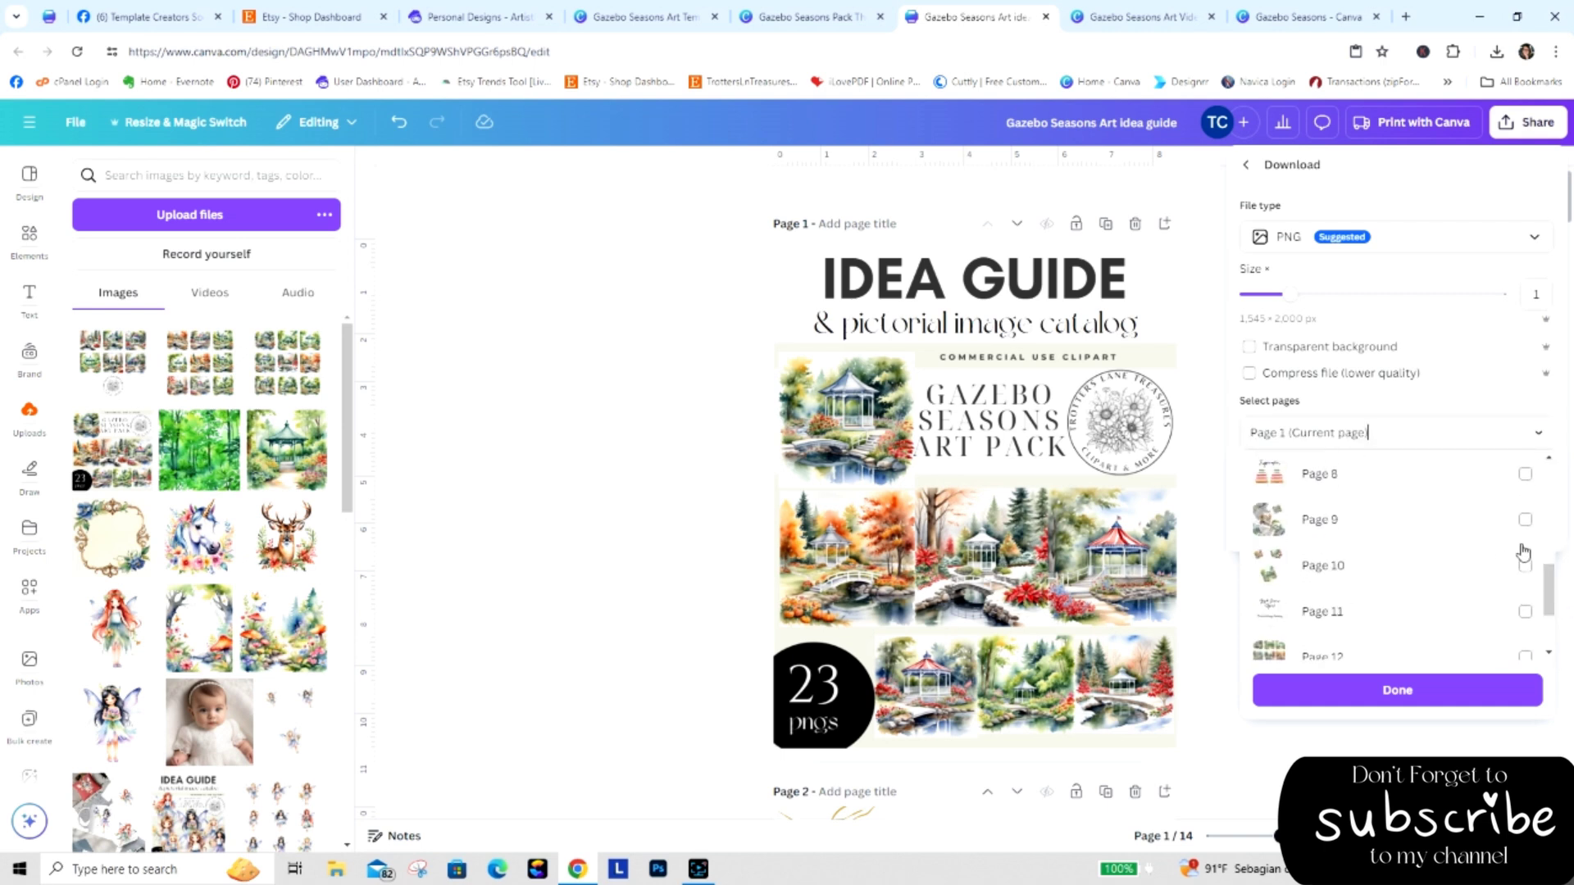
{"action": "left_click", "coordinate": [1525, 520]}
{"action": "left_click", "coordinate": [1525, 564]}
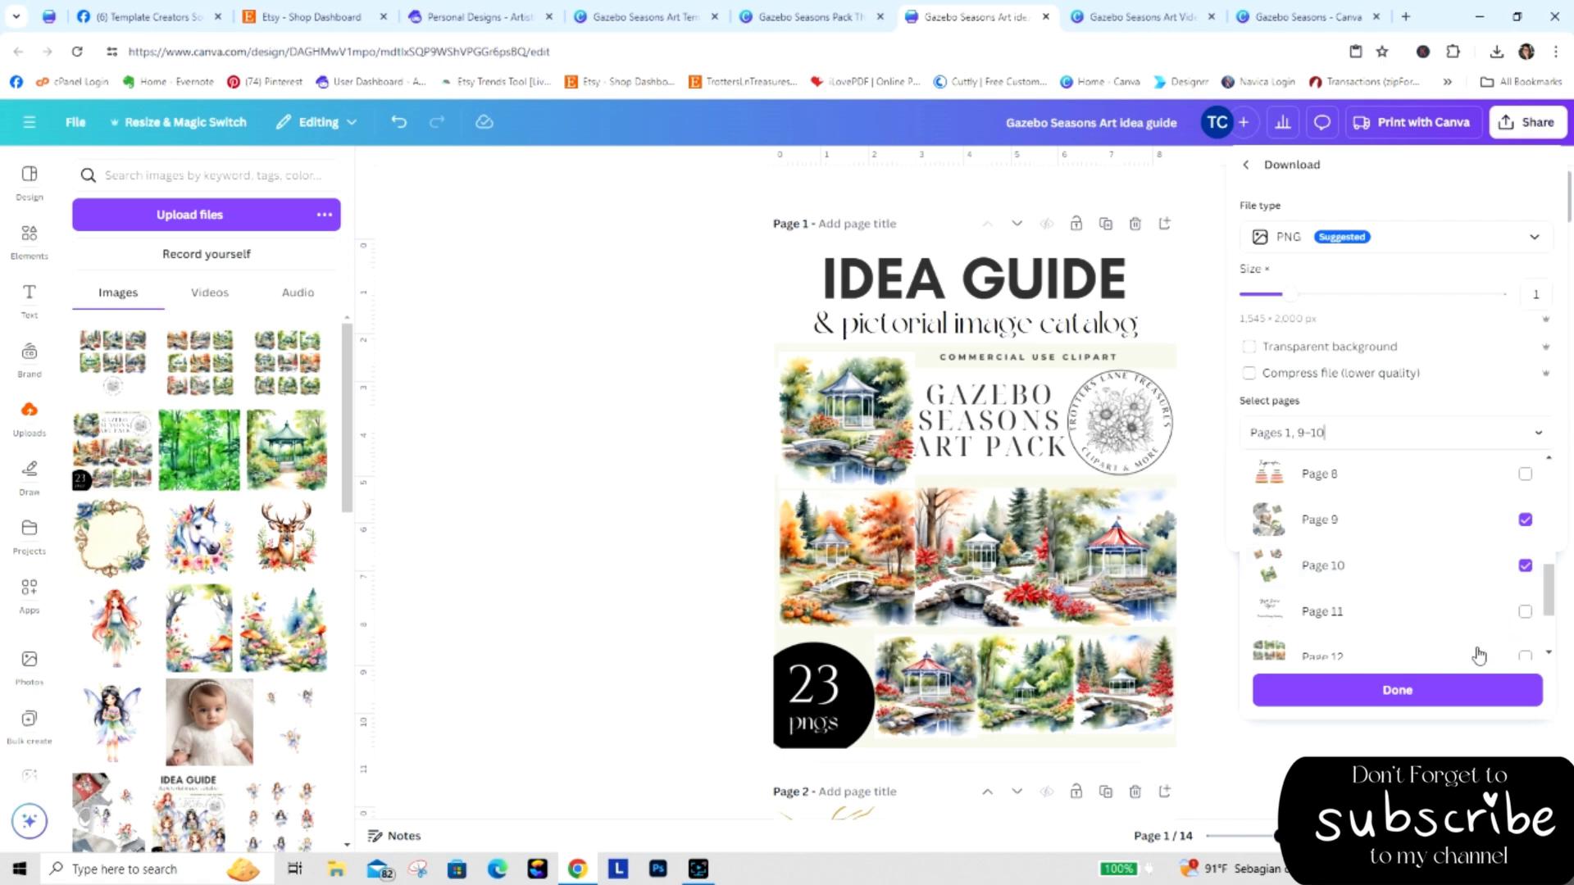
{"action": "left_click", "coordinate": [1436, 697]}
{"action": "left_click", "coordinate": [1391, 527]}
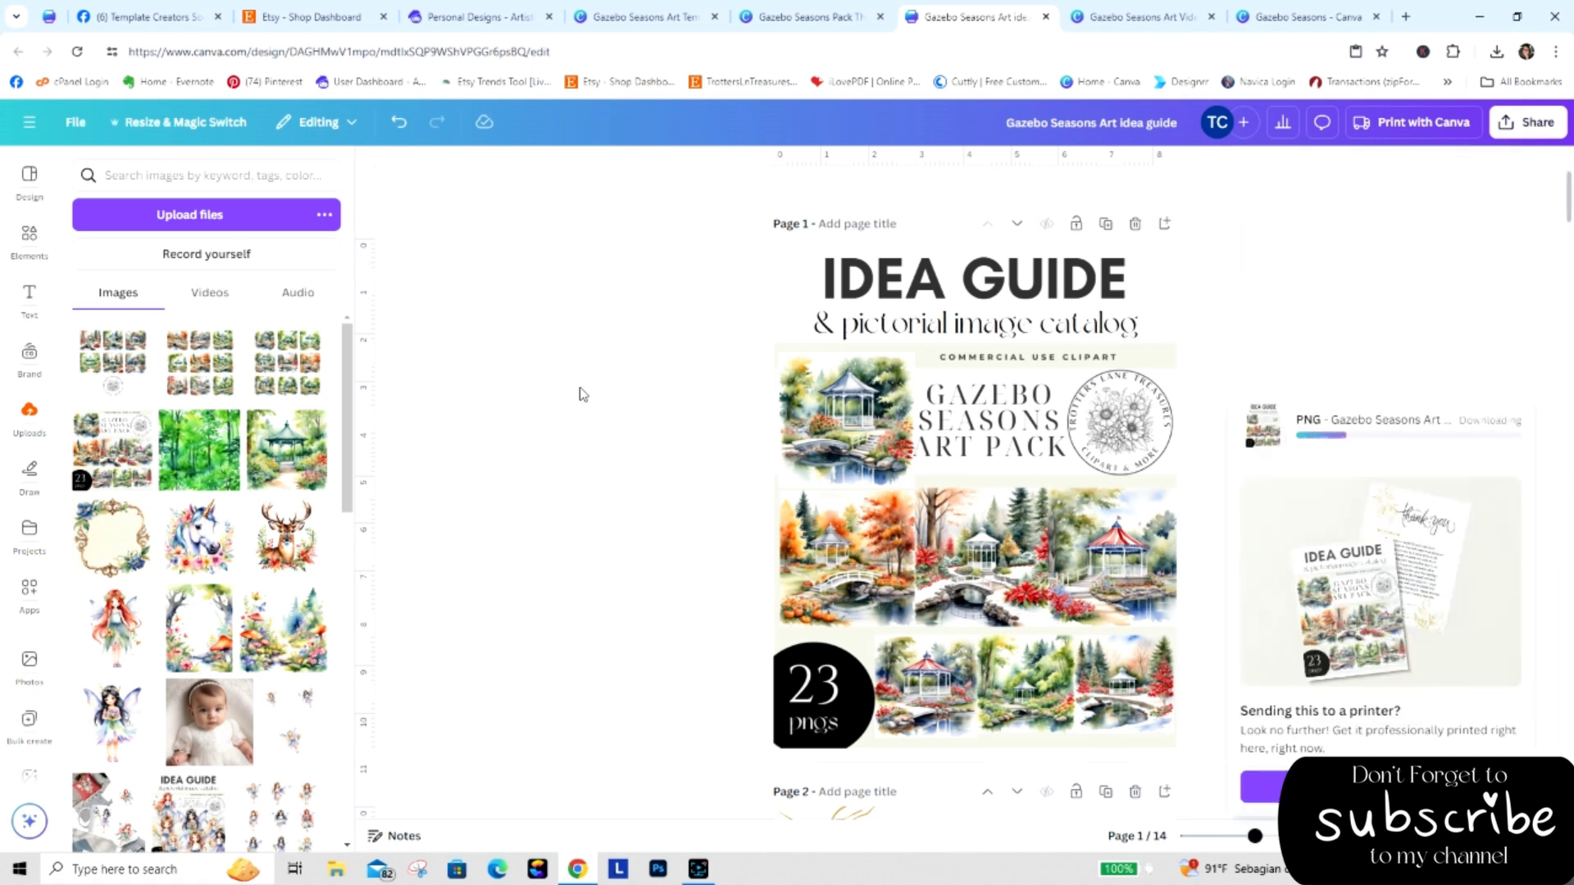
Switch to the Gazebo Seasons Art Video design and replace the fairy cover on page 1 with the uploaded gazebo cover.
{"action": "left_click", "coordinate": [1167, 18]}
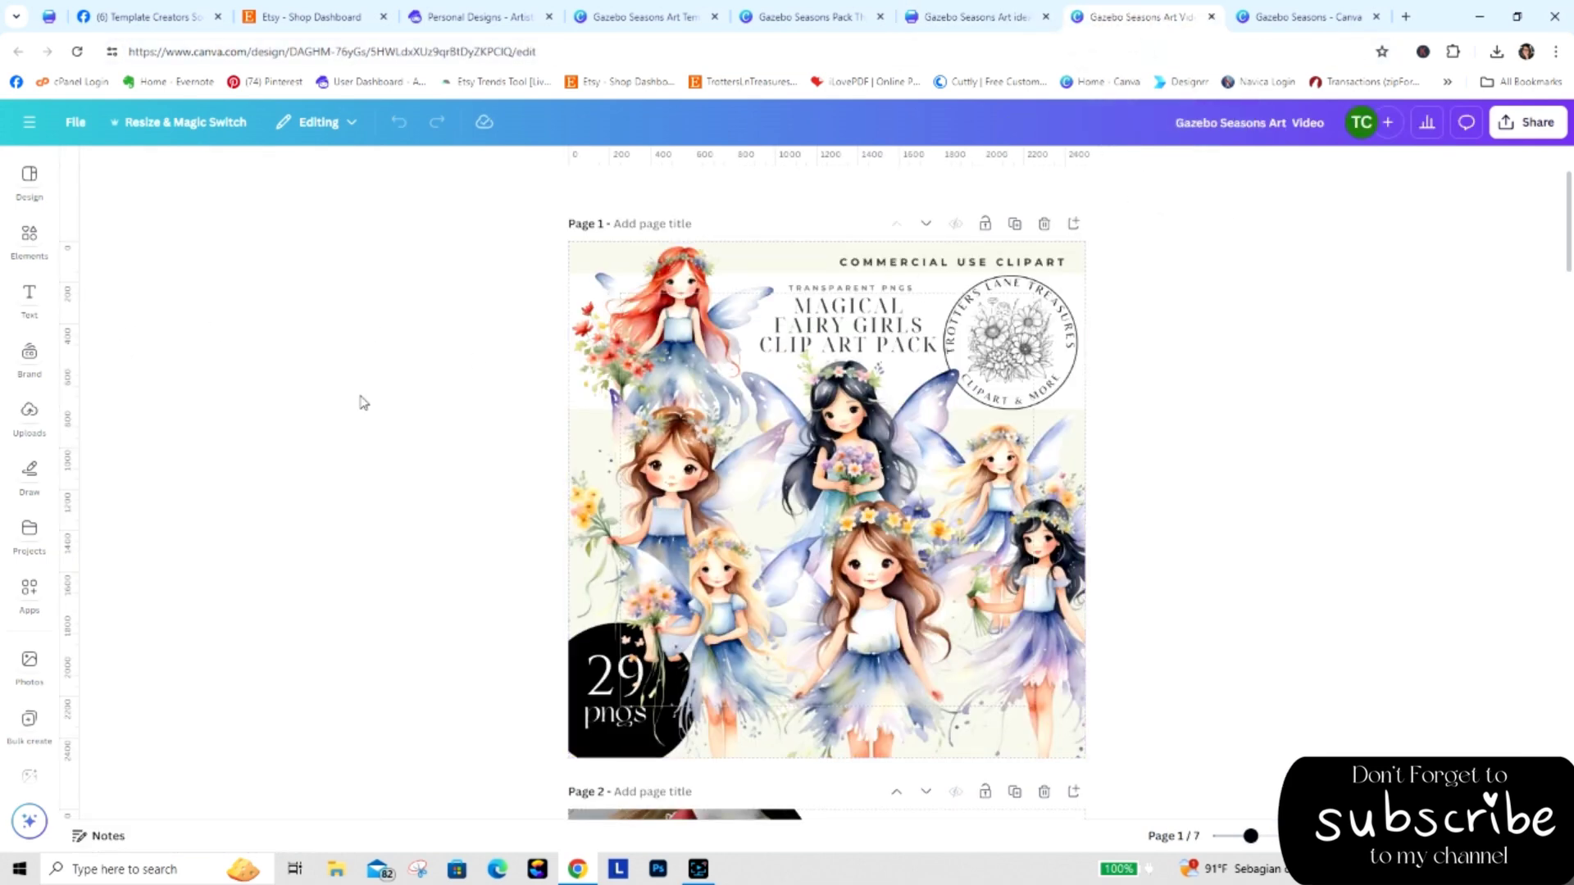
{"action": "left_click", "coordinate": [29, 414]}
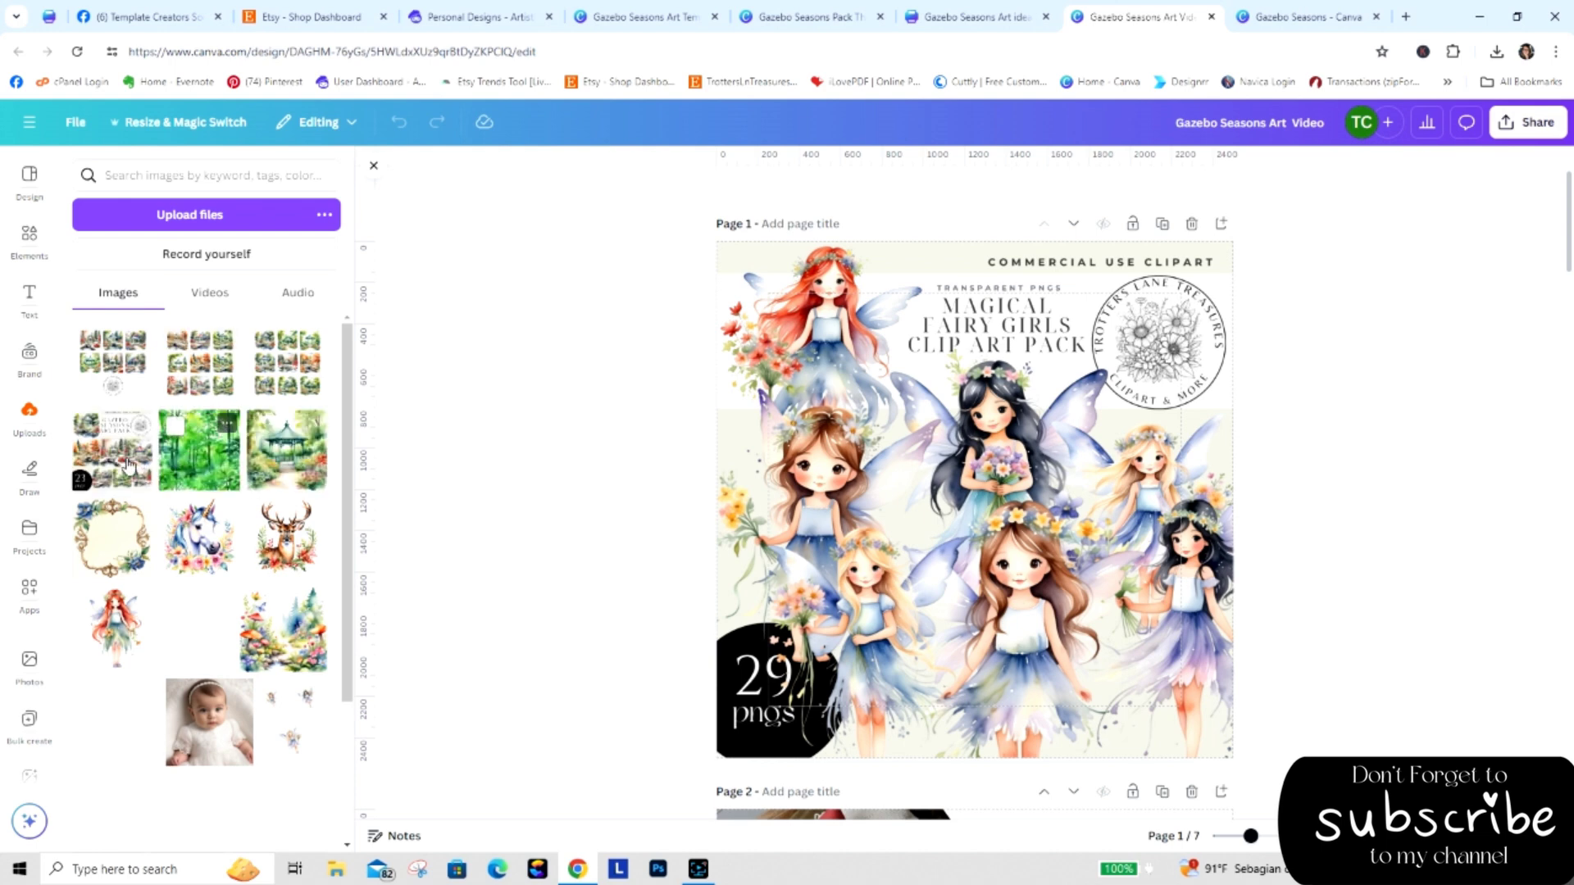
{"action": "left_click_drag", "start_coordinate": [127, 465], "coordinate": [761, 440]}
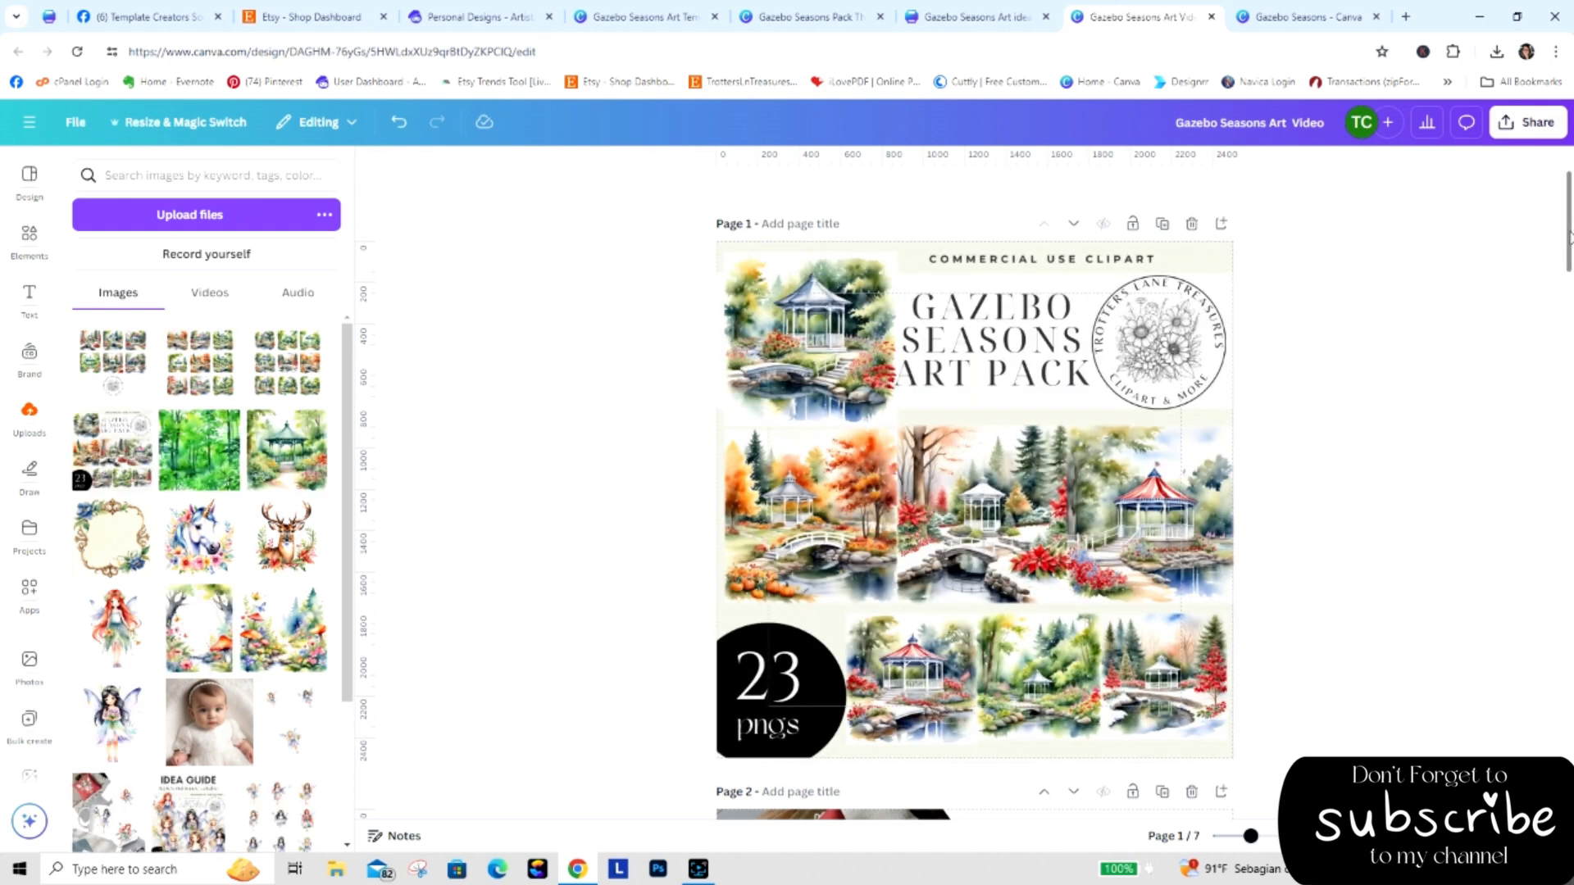
Extract the downloaded Gazebo Seasons Art idea guide zip into its suggested Downloads folder and close the folder window.
{"action": "scroll", "coordinate": [1571, 302], "scroll_direction": "down", "scroll_amount": 6}
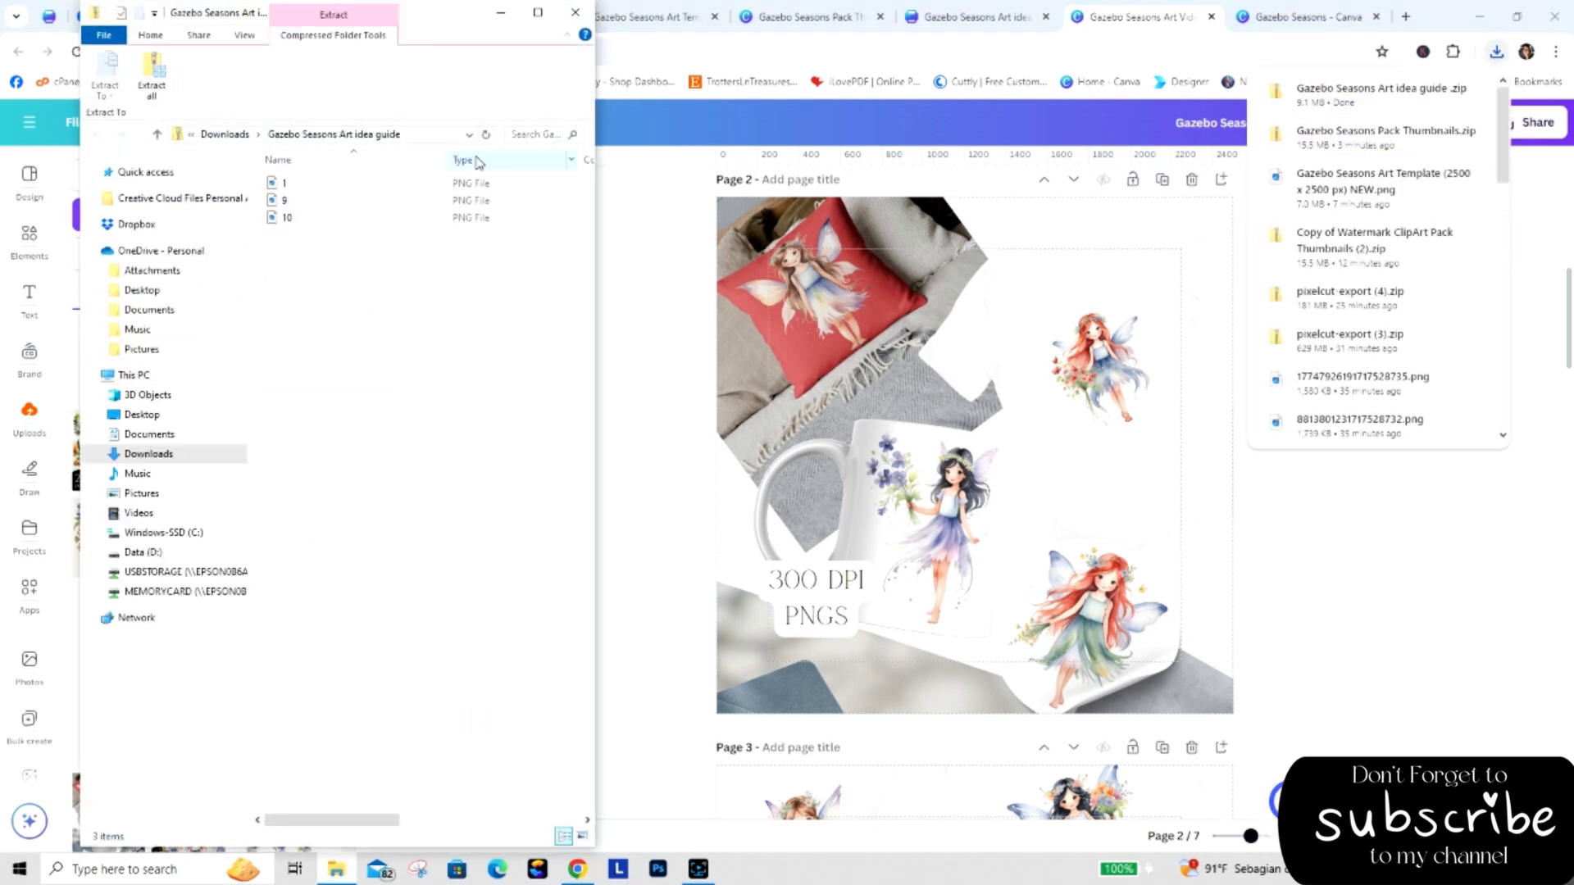
{"action": "left_click", "coordinate": [152, 77]}
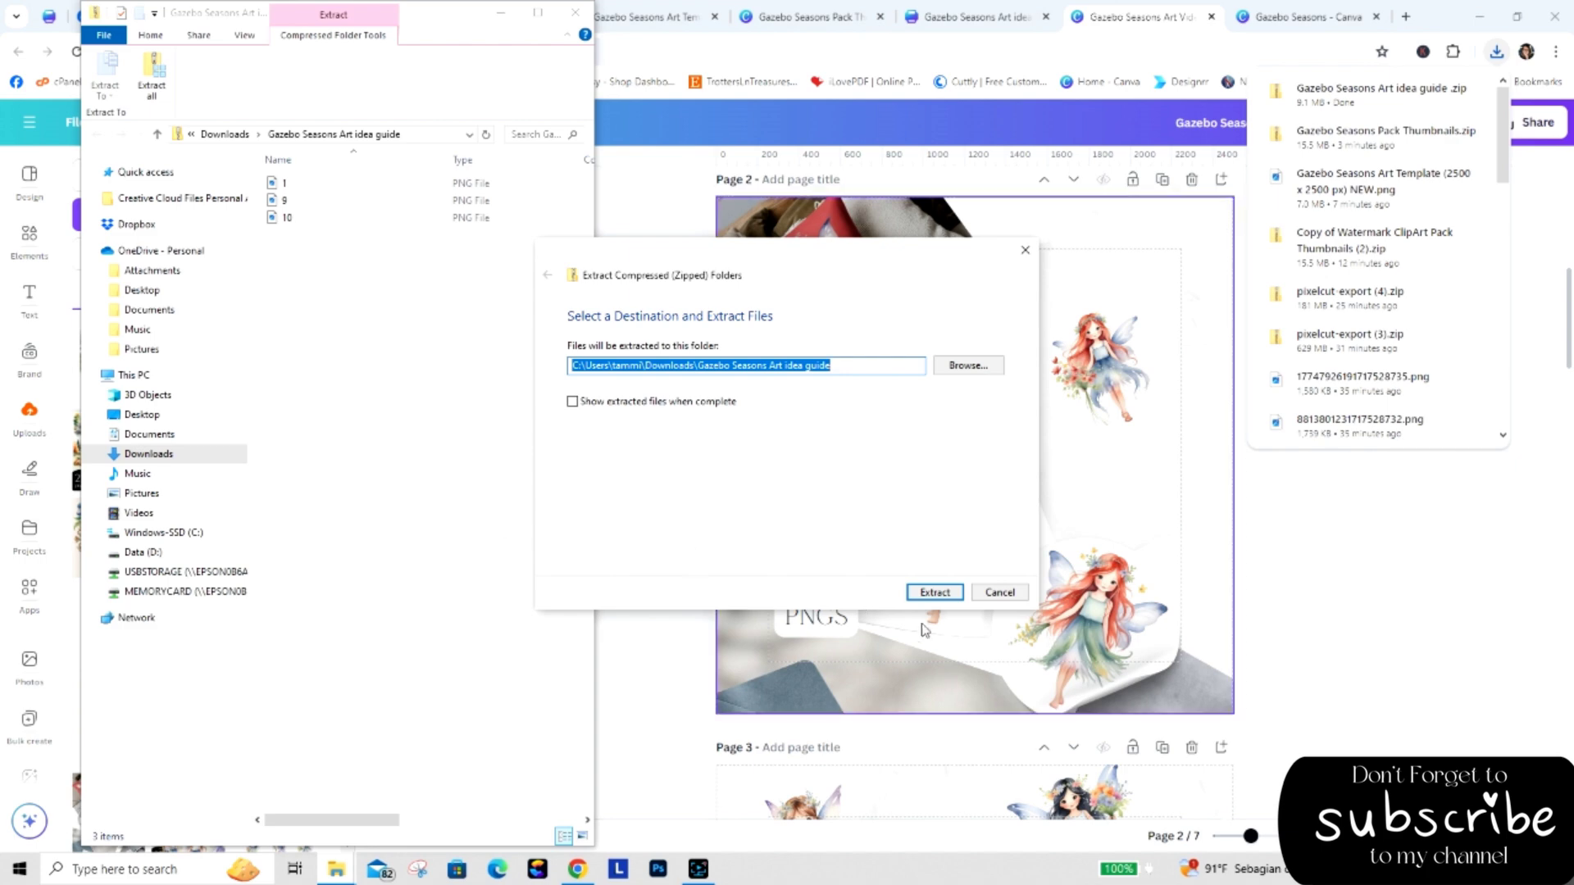
{"action": "left_click", "coordinate": [933, 591]}
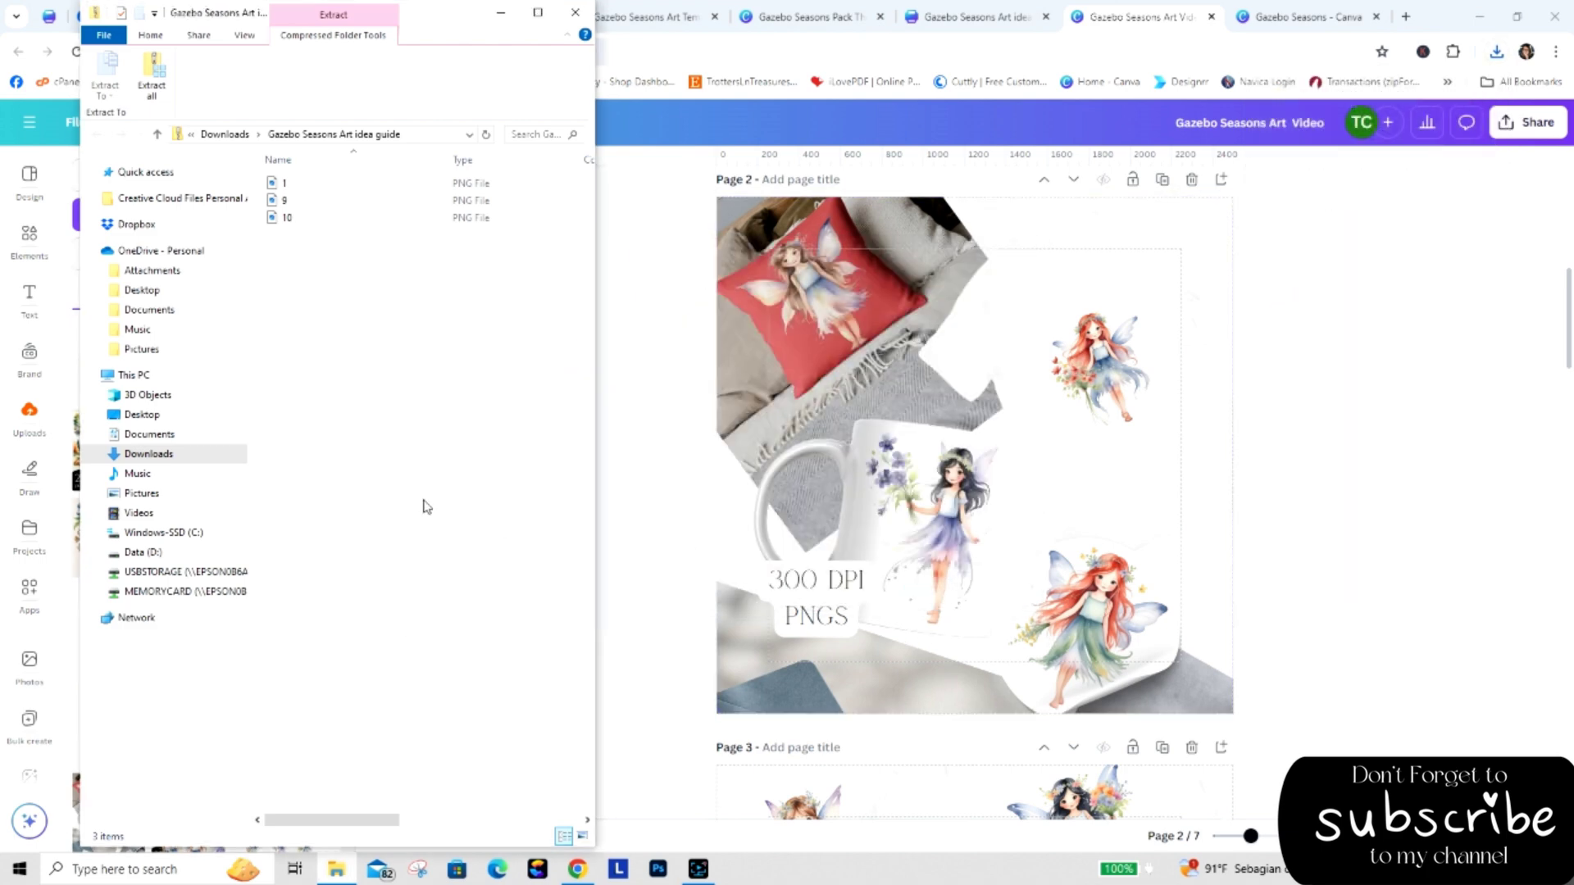
{"action": "left_click", "coordinate": [575, 13]}
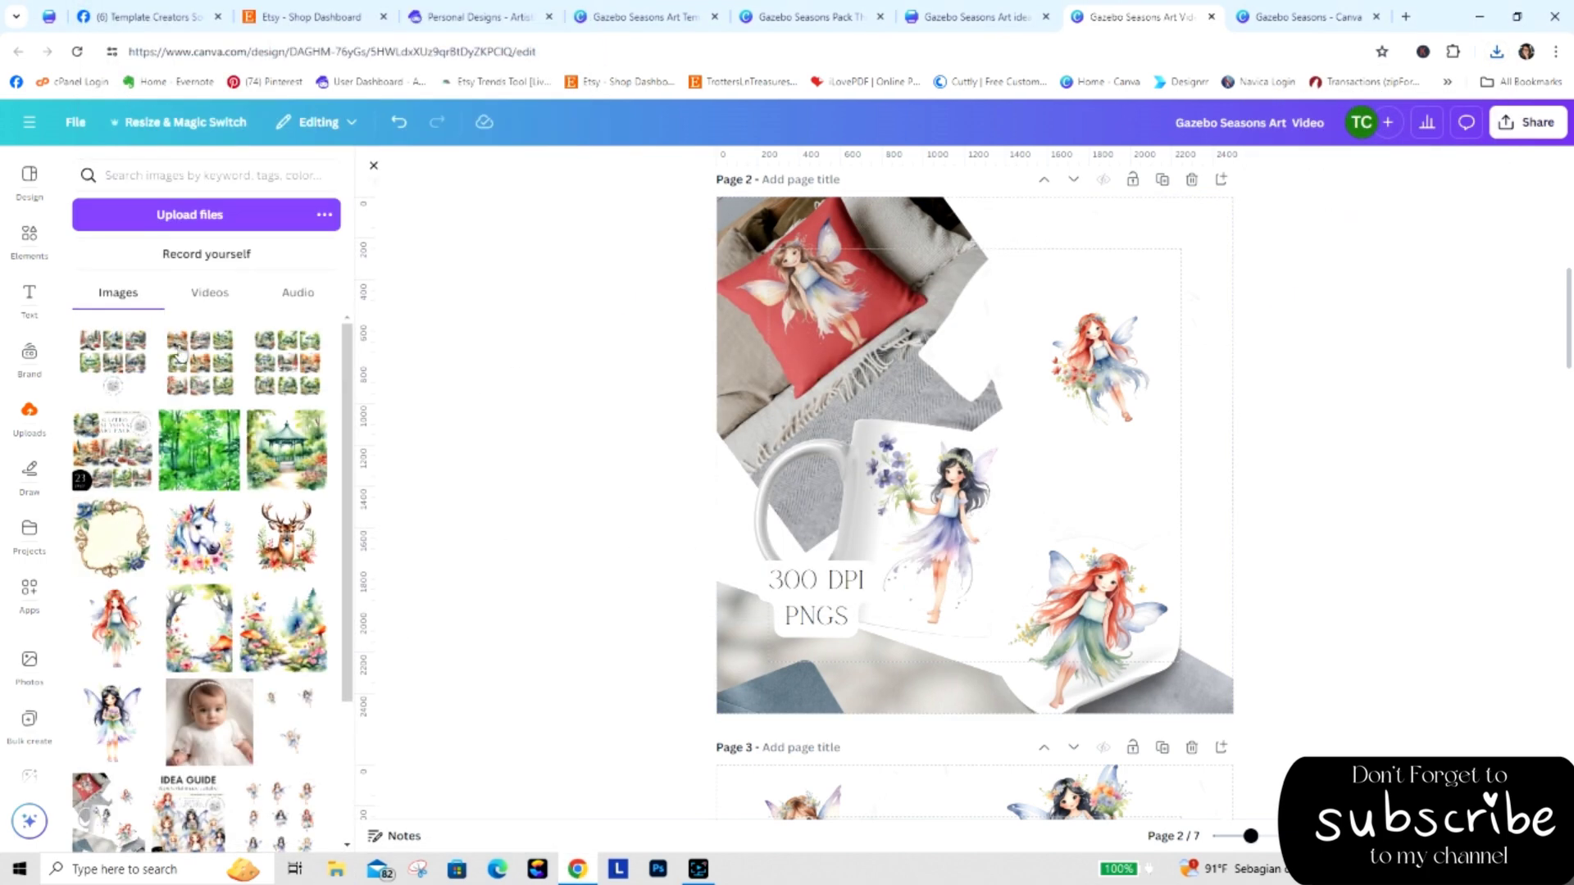
Upload images 1, 9 and 10 from the extracted Gazebo Seasons Art idea guide folder.
{"action": "left_click", "coordinate": [165, 215]}
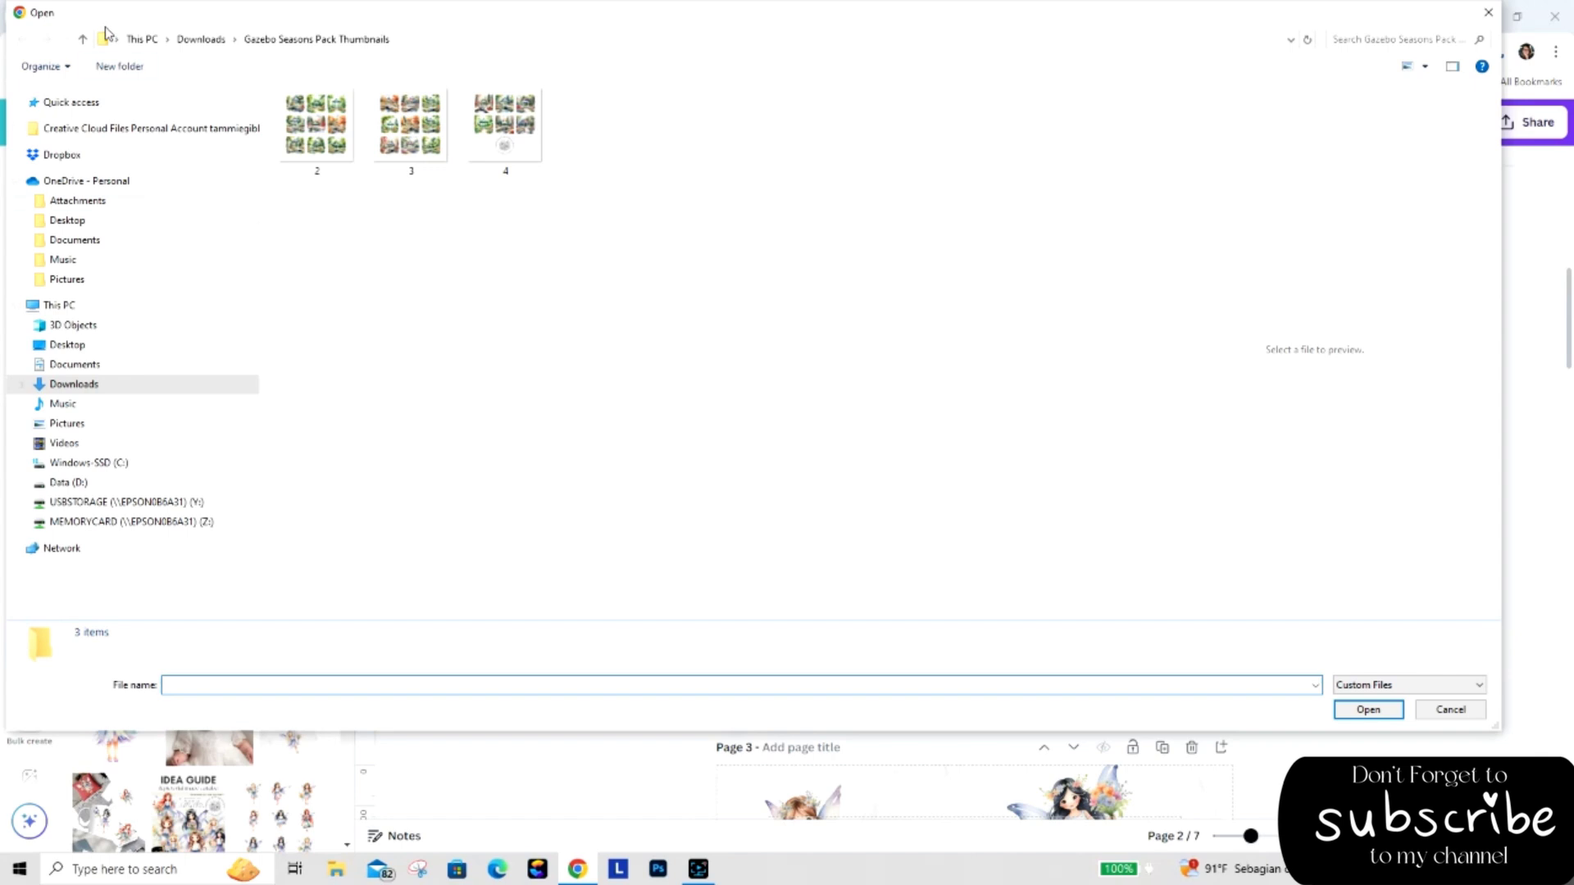
{"action": "left_click", "coordinate": [81, 39]}
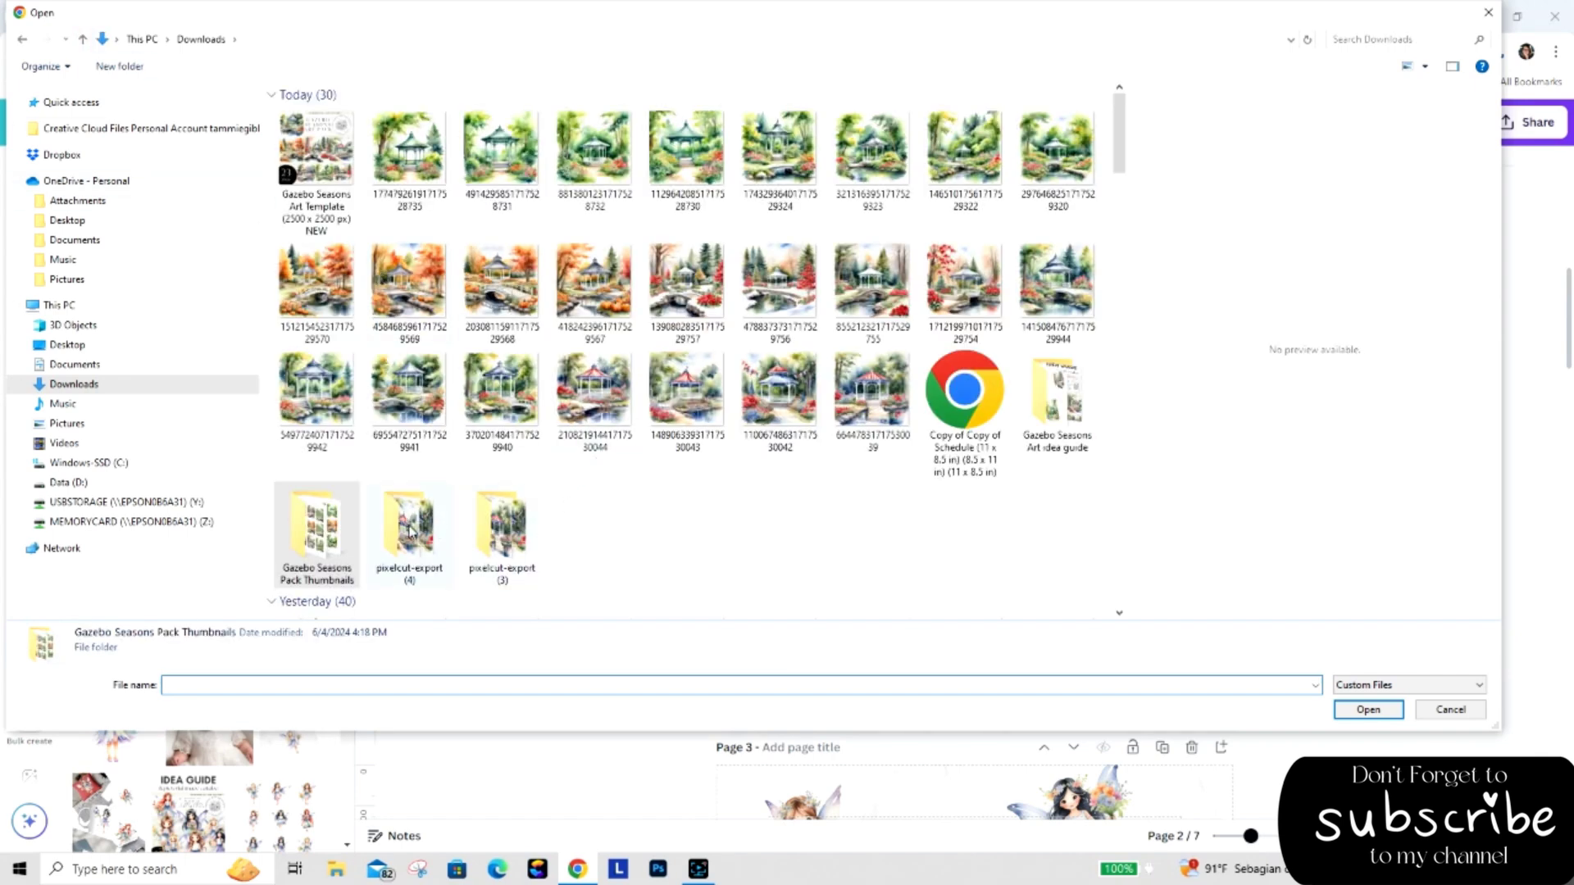
{"action": "left_click", "coordinate": [1072, 408]}
{"action": "double_click", "coordinate": [1069, 410]}
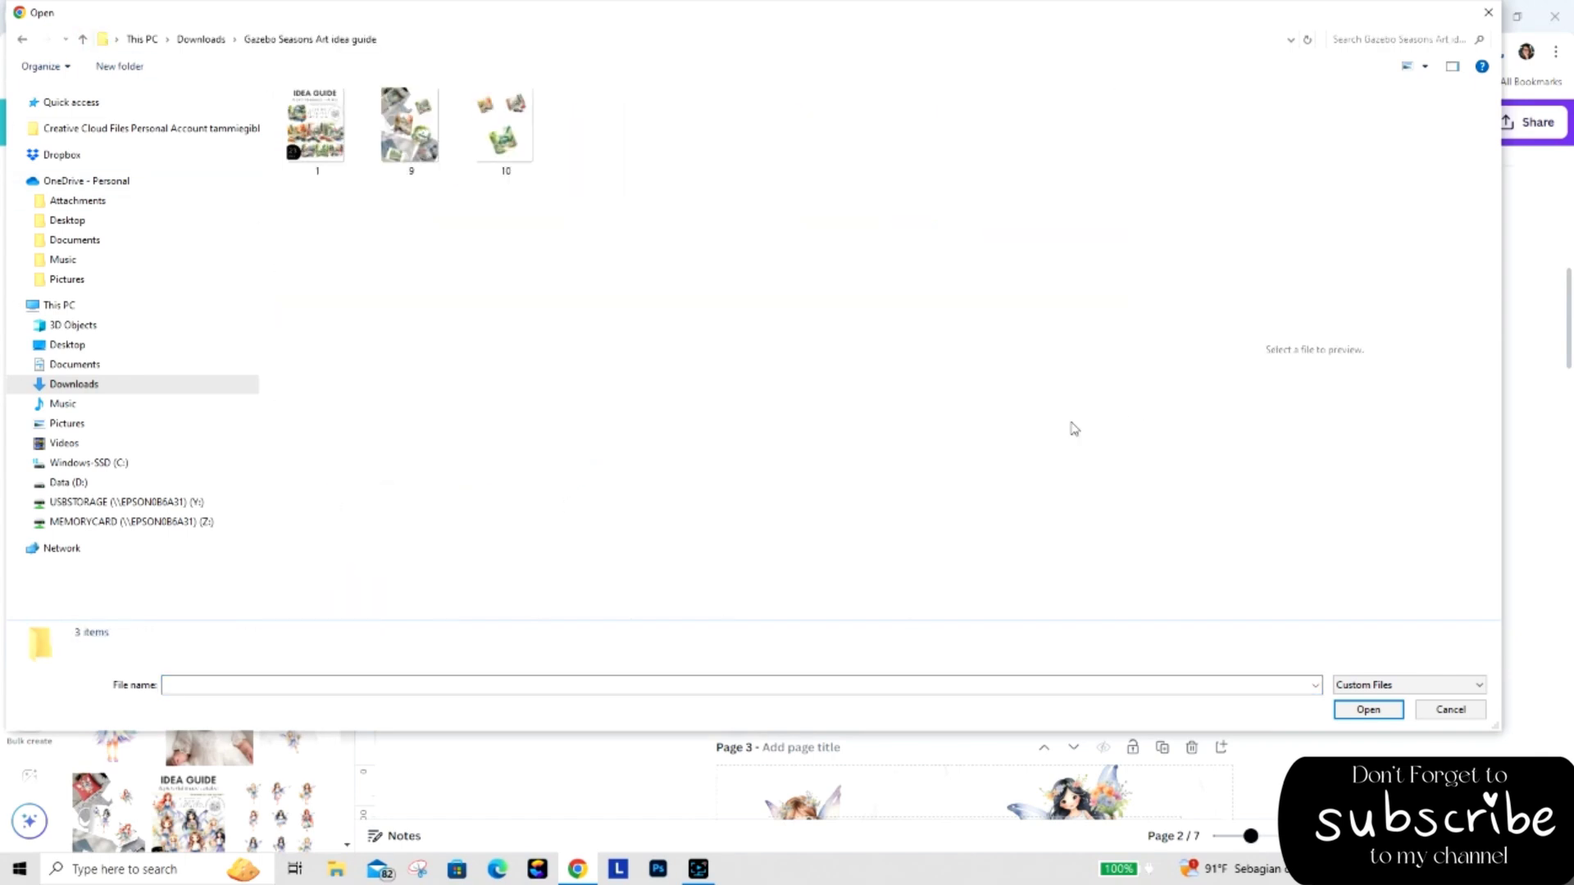
{"action": "left_click_drag", "start_coordinate": [310, 203], "coordinate": [542, 88]}
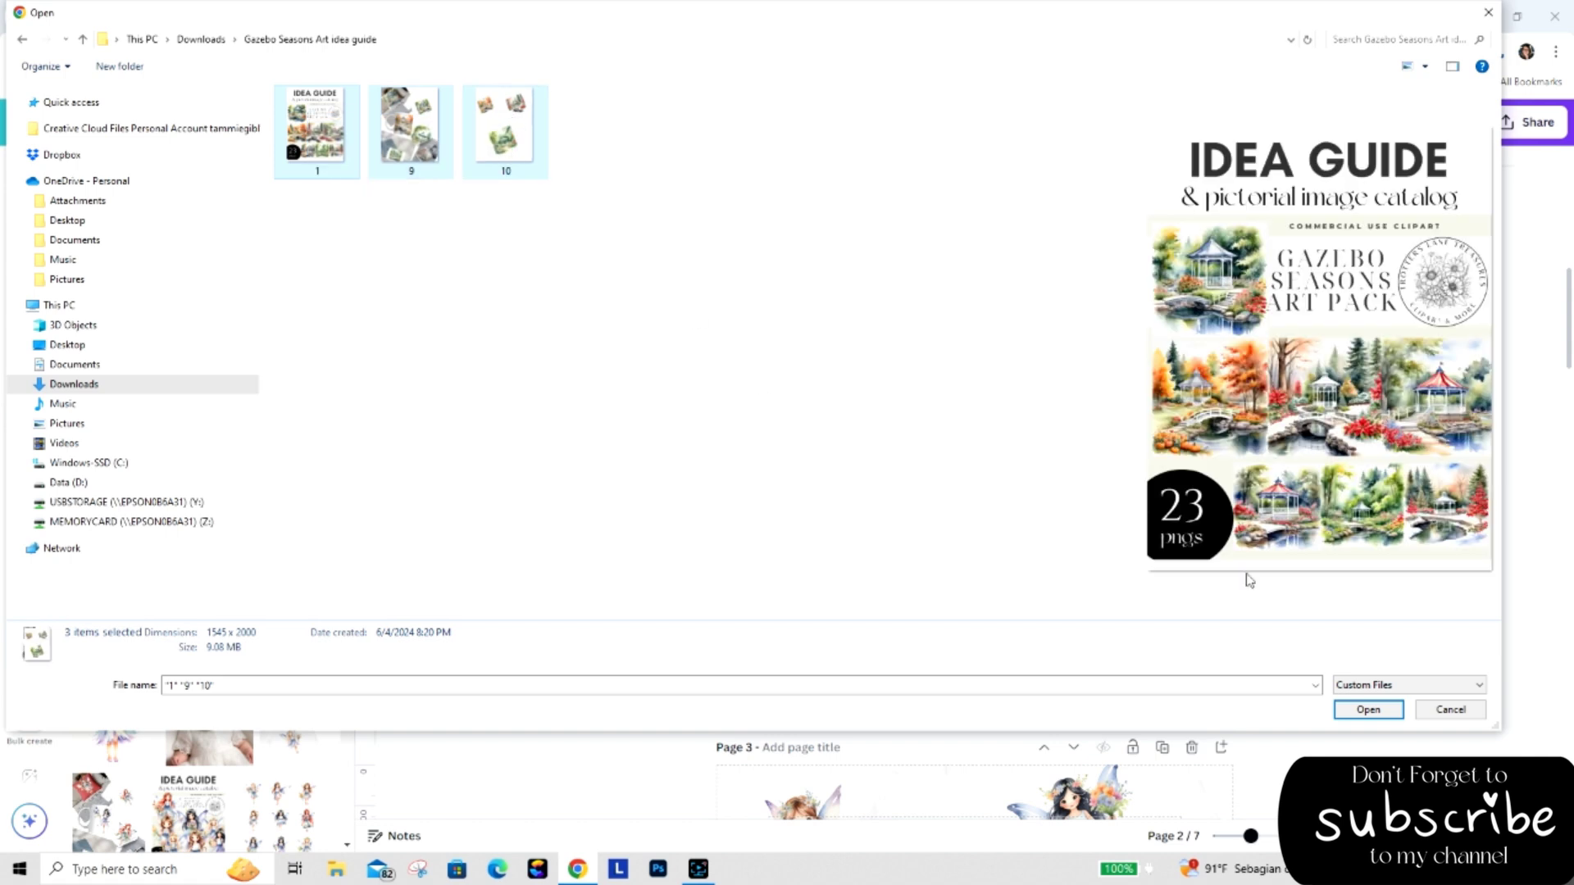
{"action": "left_click", "coordinate": [1367, 710]}
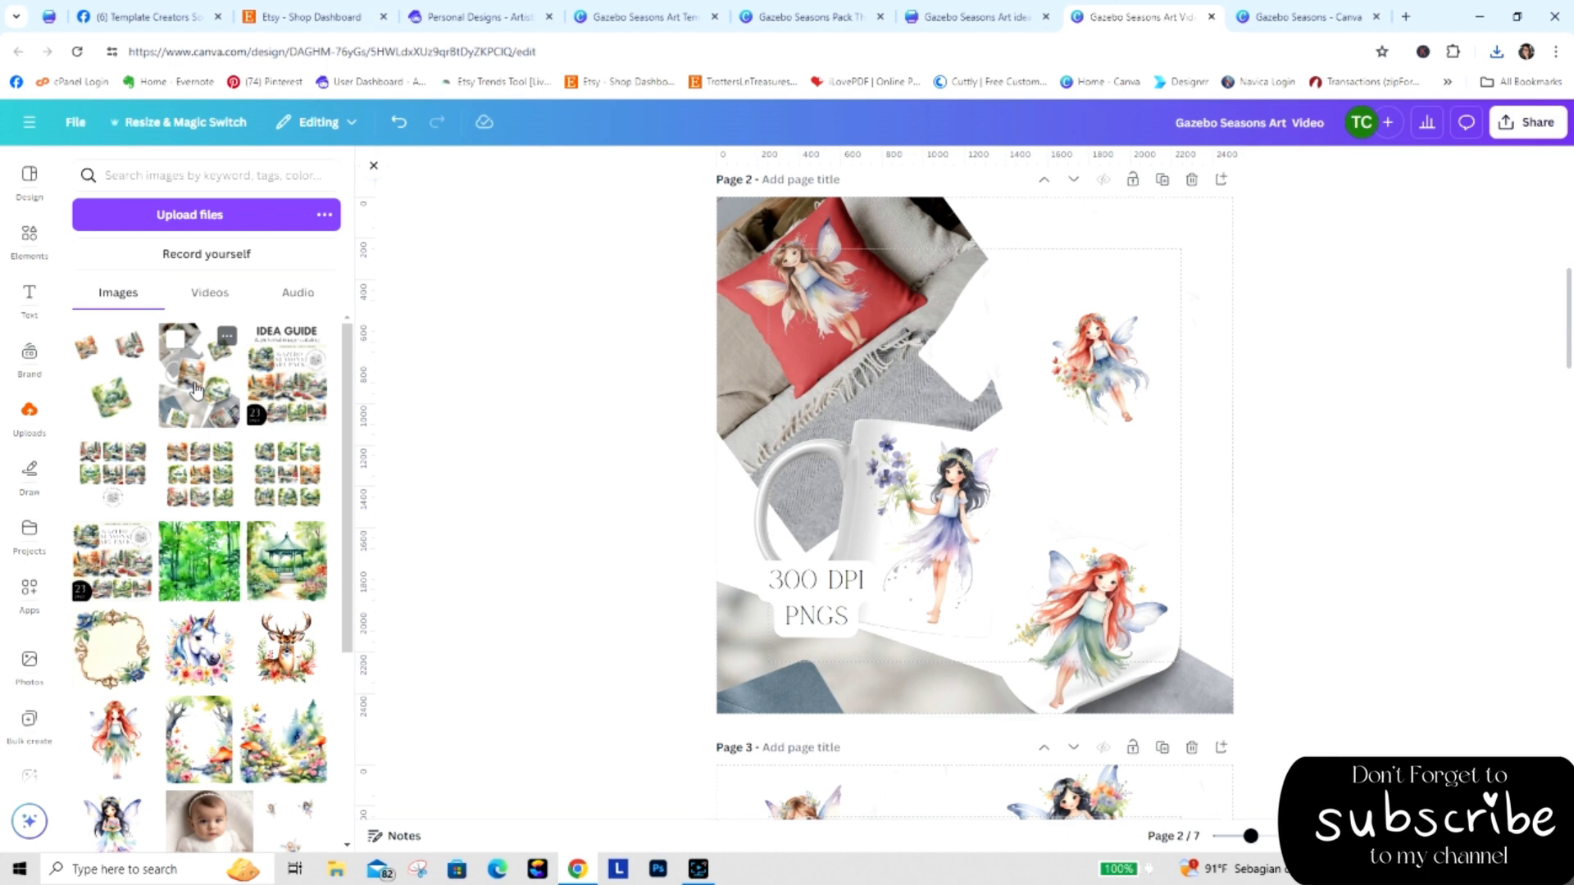
Replace the fairy mockup on page 2 with the gazebo mockup and shift the image down within its crop.
{"action": "left_click_drag", "start_coordinate": [195, 387], "coordinate": [745, 414]}
{"action": "double_click", "coordinate": [881, 313]}
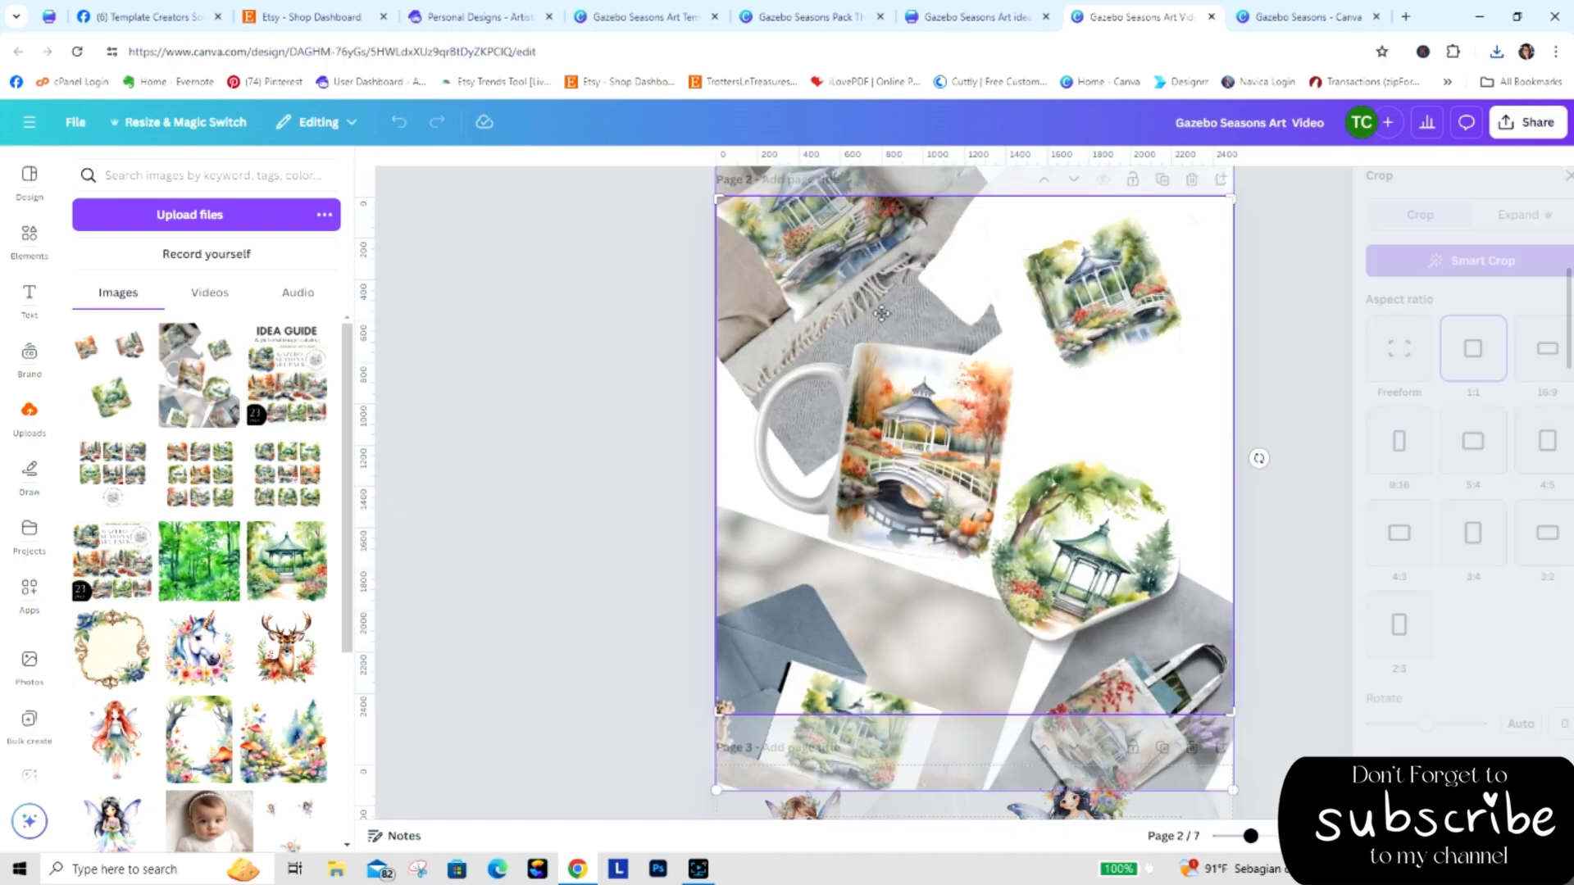
{"action": "left_click_drag", "start_coordinate": [881, 311], "coordinate": [887, 389]}
{"action": "left_click", "coordinate": [571, 406]}
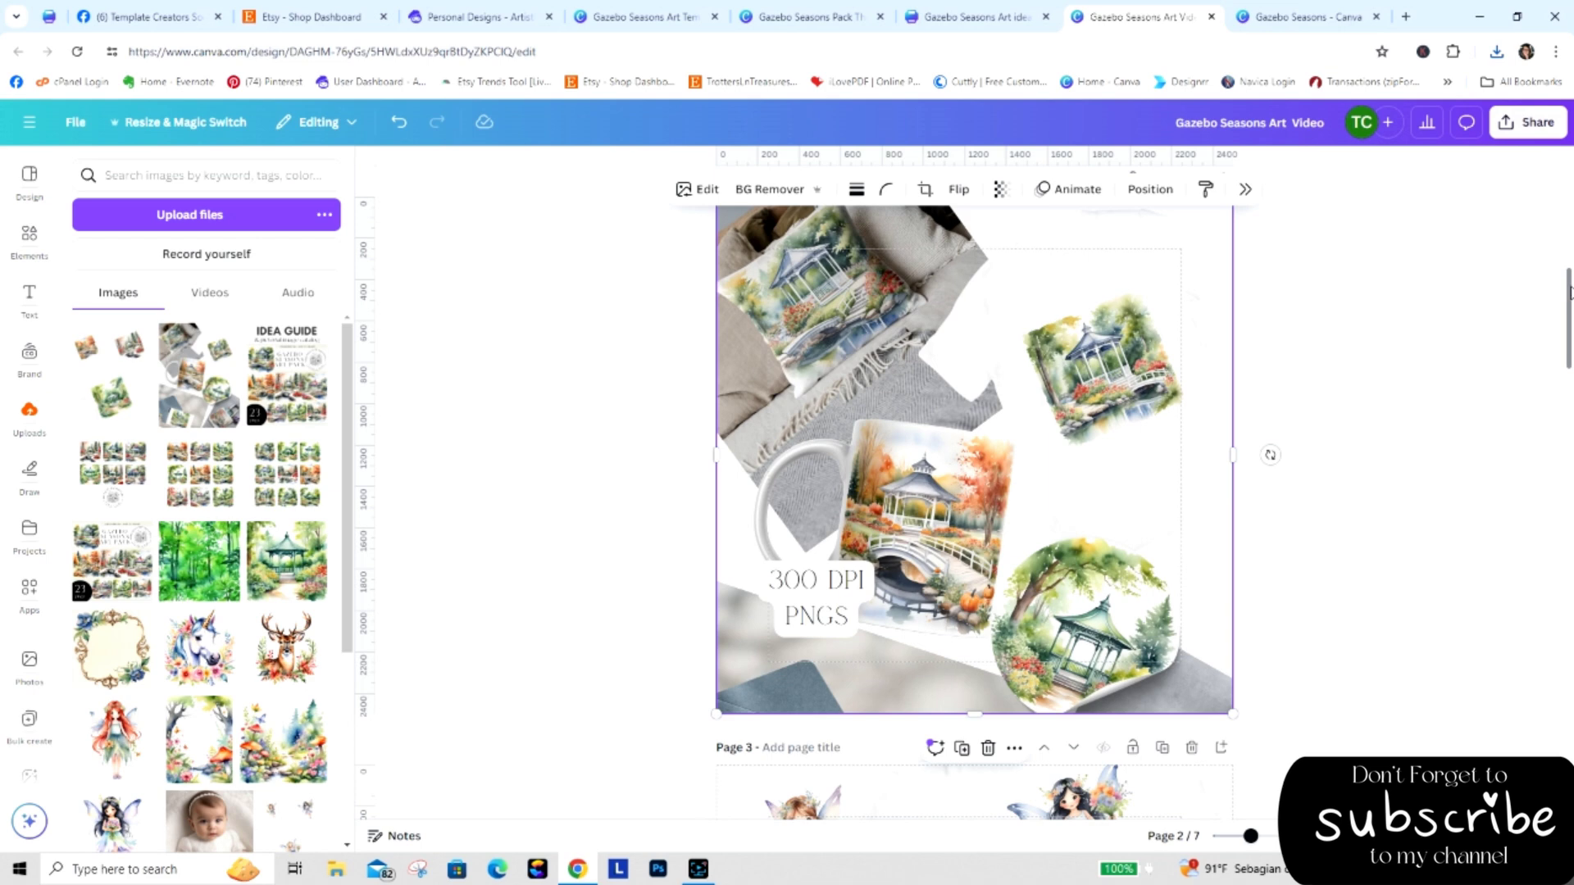
Replace the fairies on page 3 with the three-gazebo image and put the gazebo idea guide cover into the page 4 mockup.
{"action": "left_click_drag", "start_coordinate": [1569, 292], "coordinate": [1569, 371]}
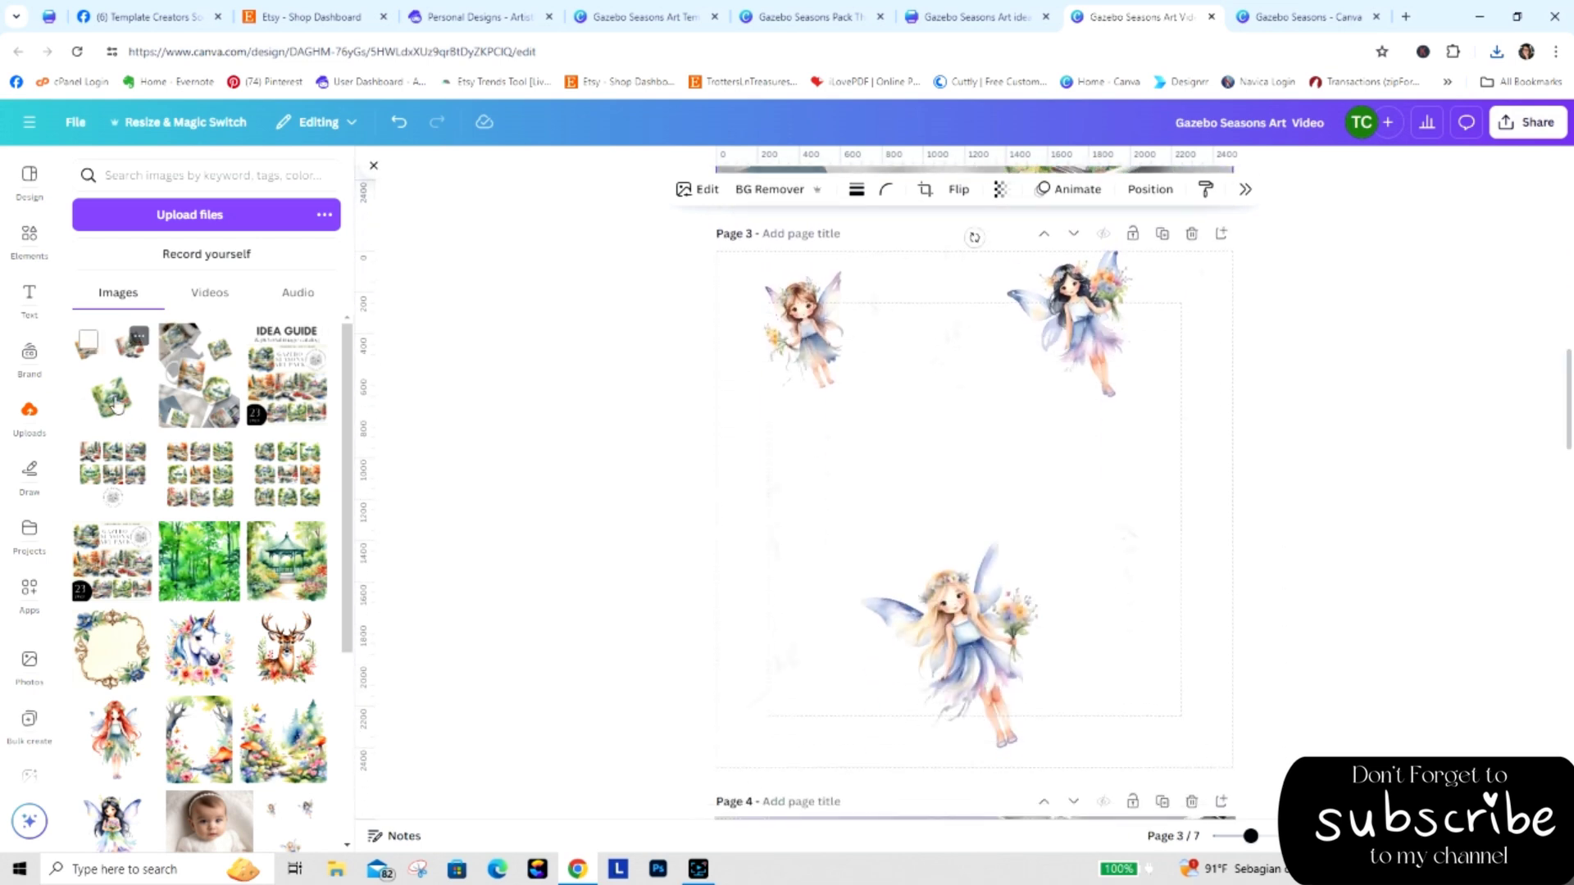
{"action": "left_click_drag", "start_coordinate": [117, 405], "coordinate": [754, 409]}
{"action": "left_click", "coordinate": [1380, 550]}
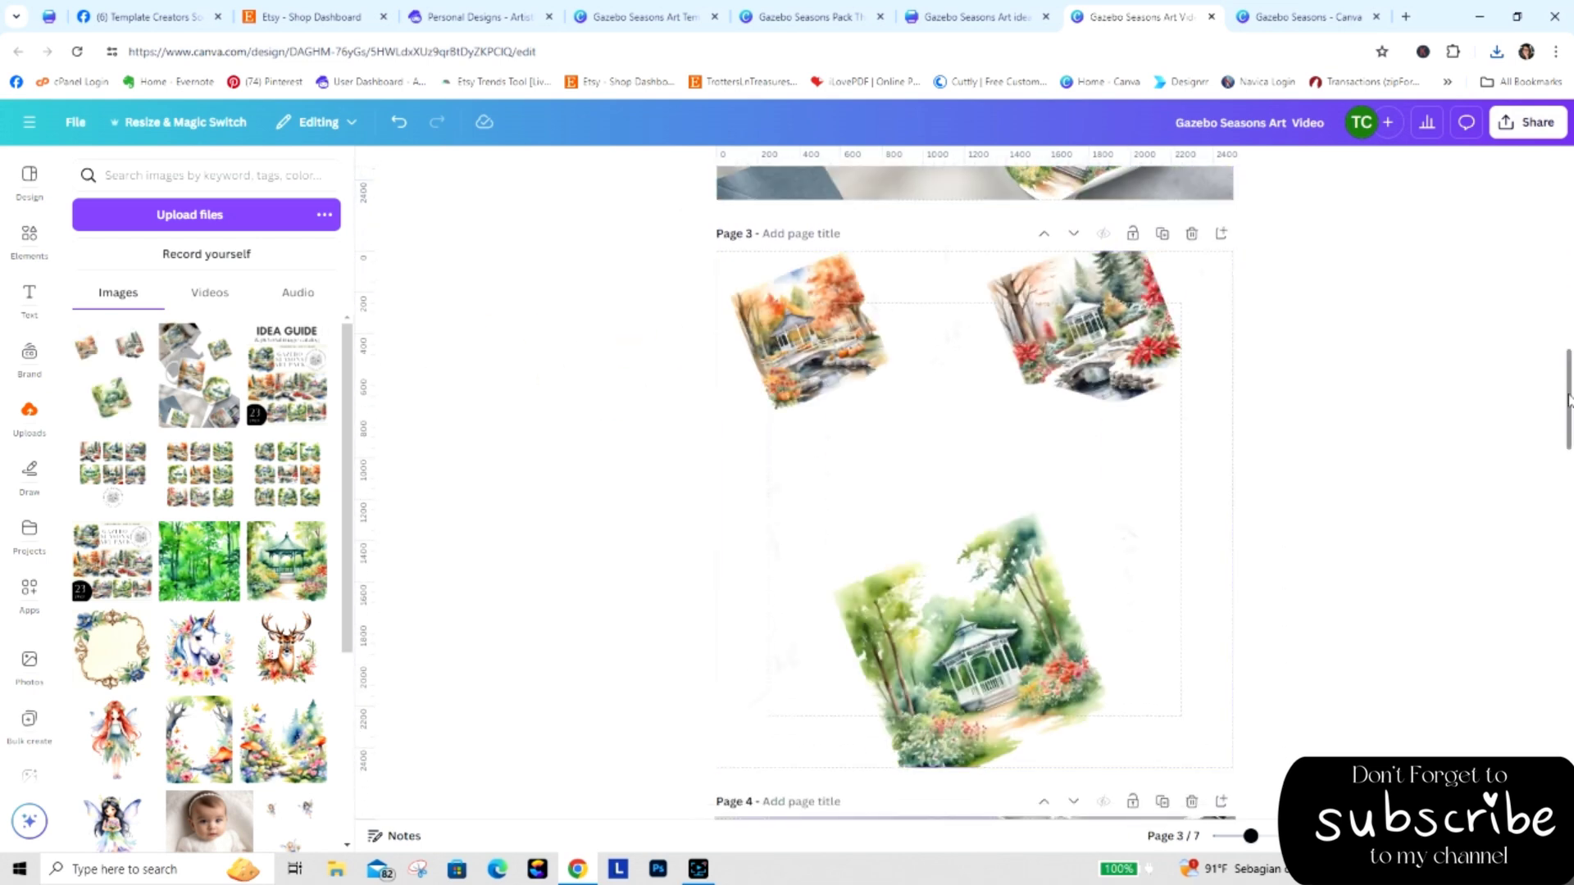
{"action": "left_click_drag", "start_coordinate": [1569, 375], "coordinate": [1569, 471]}
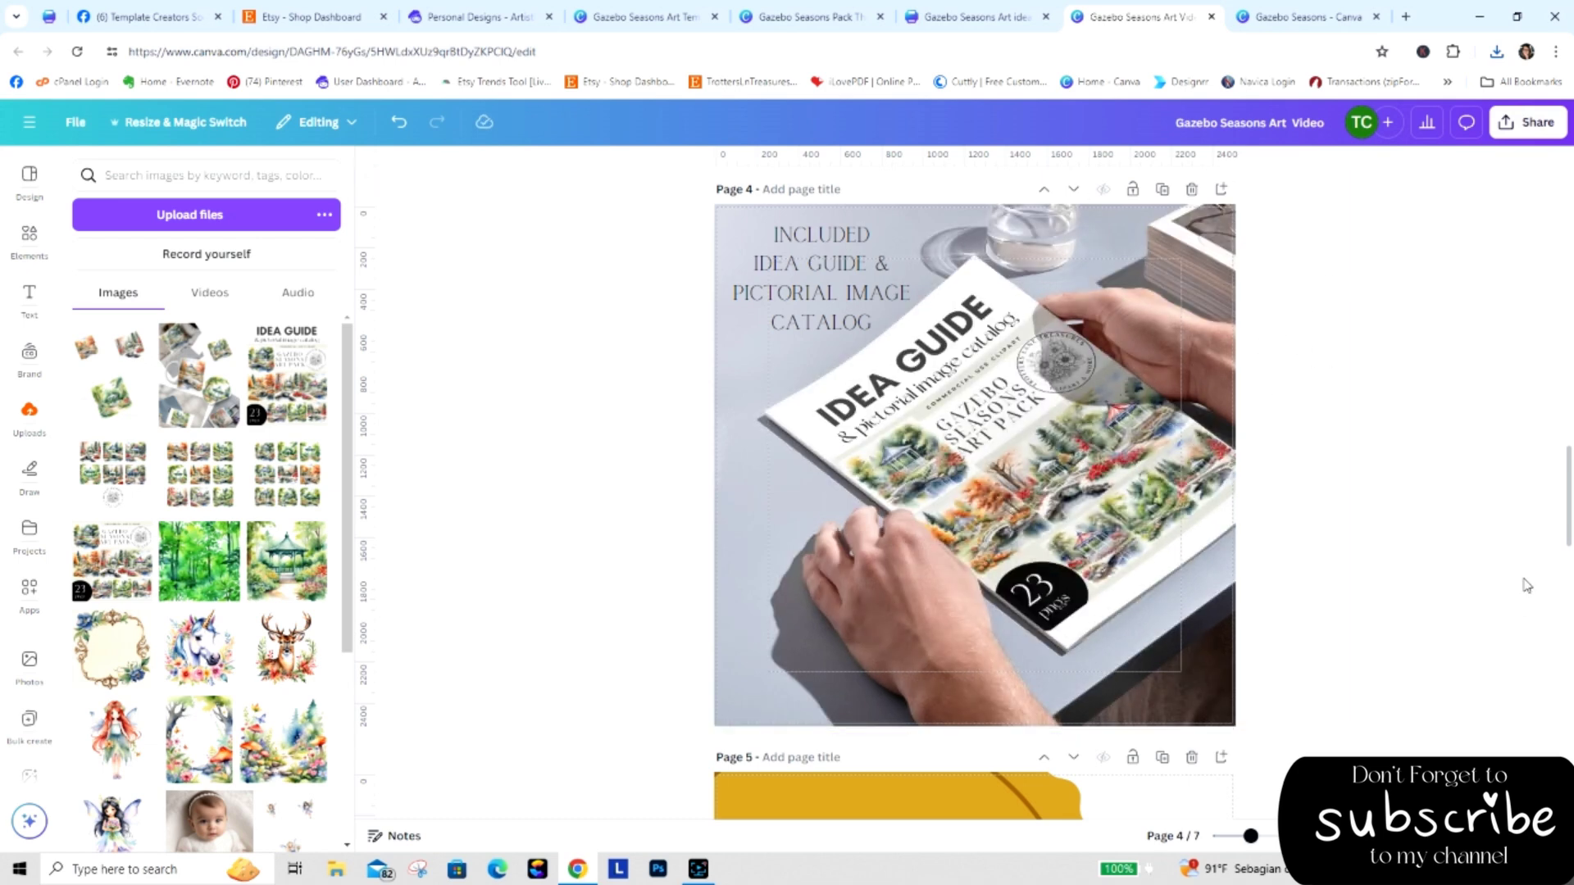
Set the video design's download to MP4 Video with all 7 pages included.
{"action": "left_click_drag", "start_coordinate": [1566, 485], "coordinate": [1544, 127]}
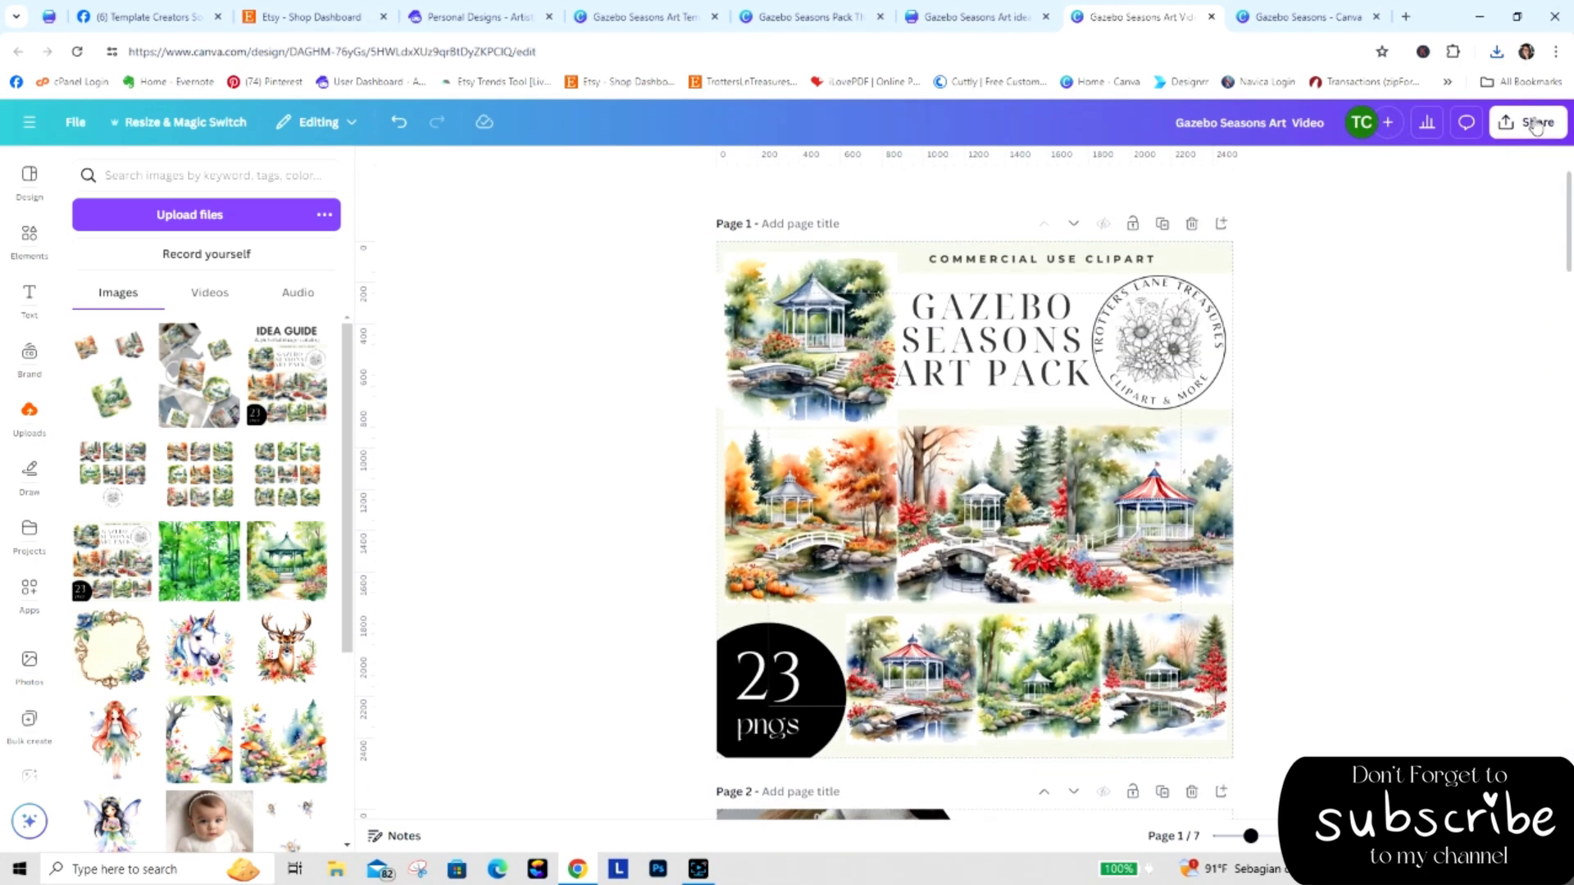
{"action": "left_click", "coordinate": [1536, 125]}
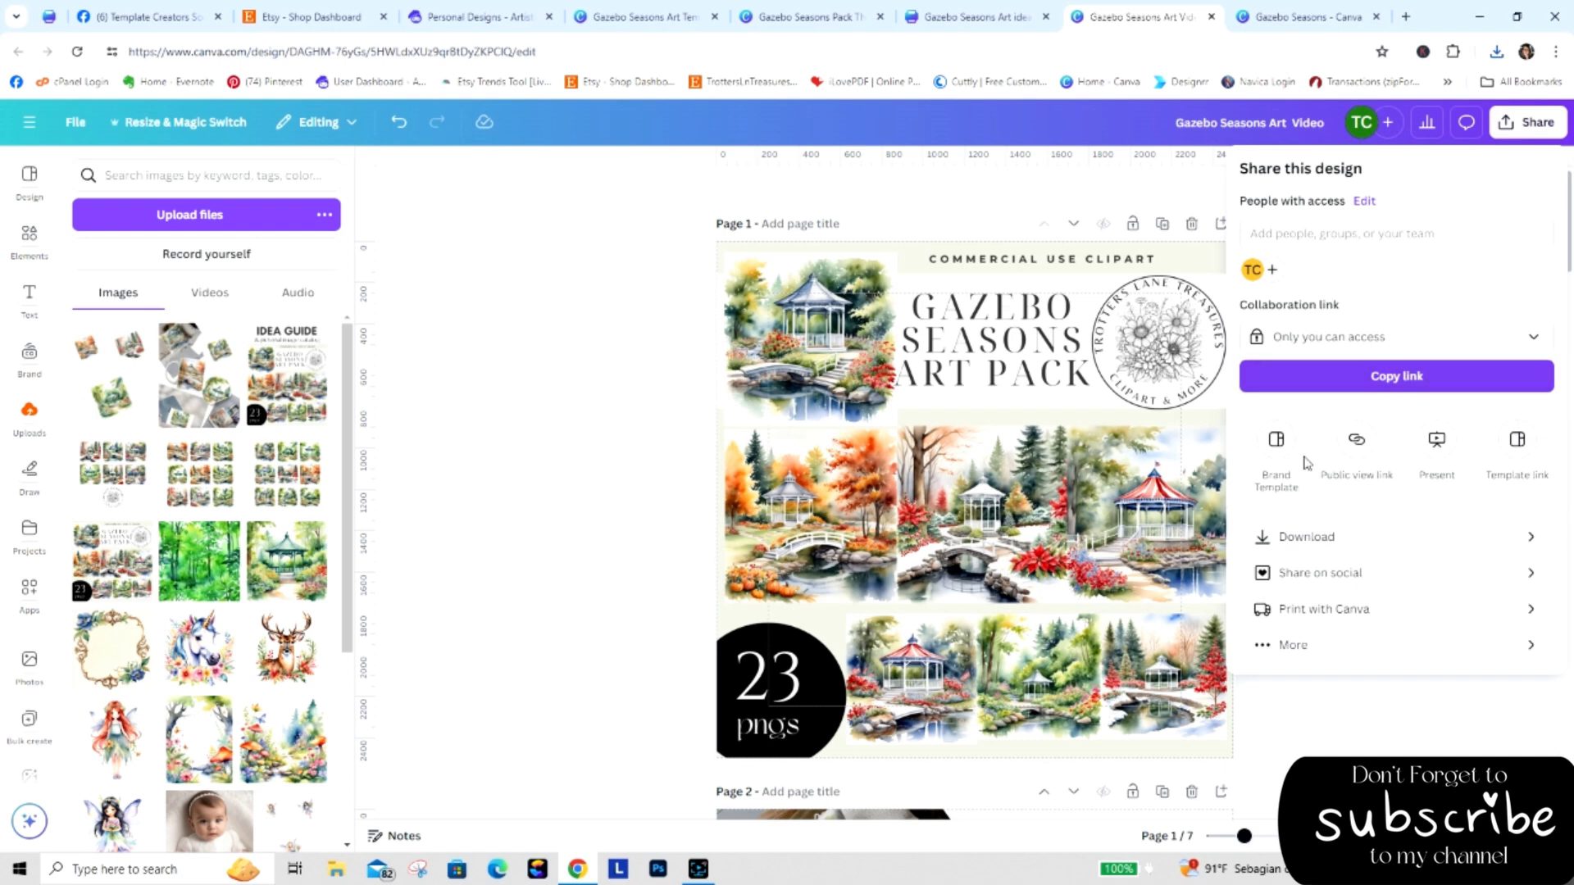
{"action": "left_click", "coordinate": [1325, 540]}
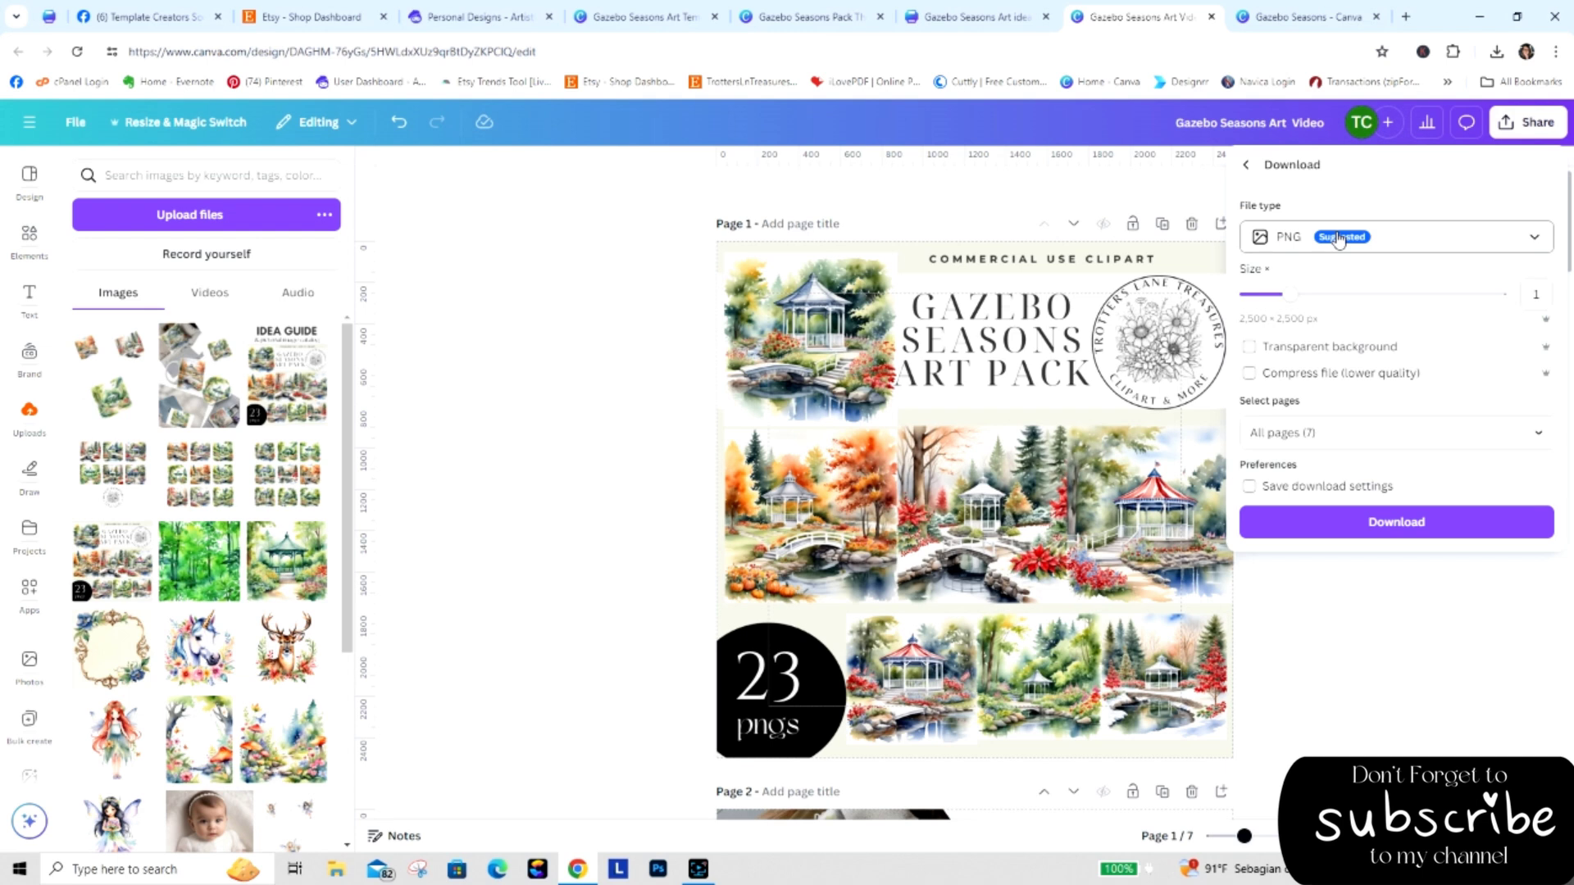
{"action": "left_click", "coordinate": [1406, 243]}
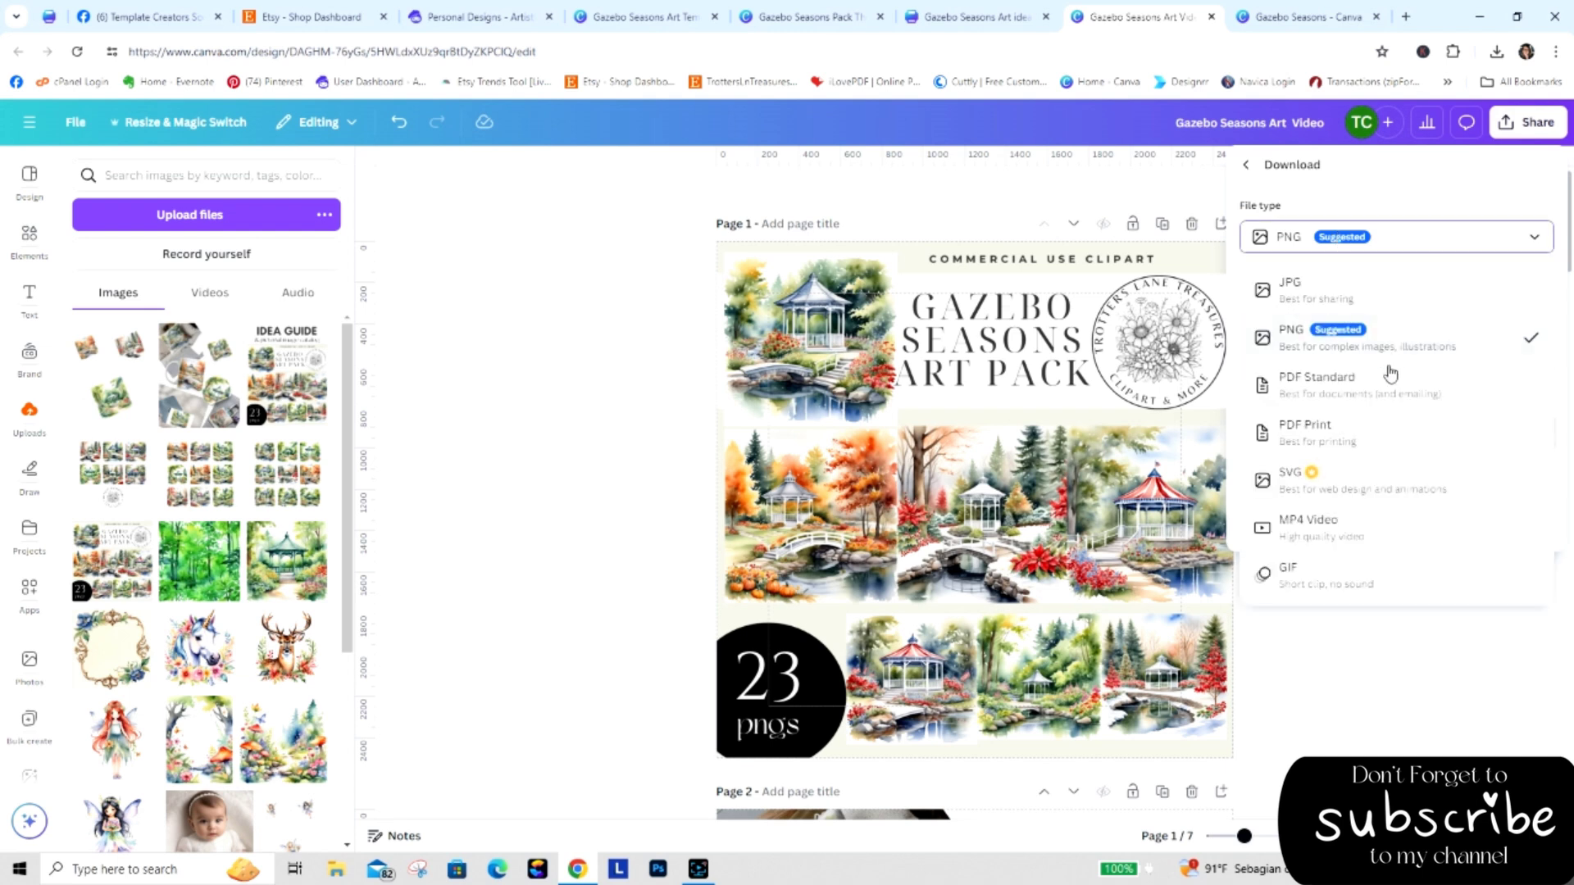
{"action": "left_click", "coordinate": [1364, 535]}
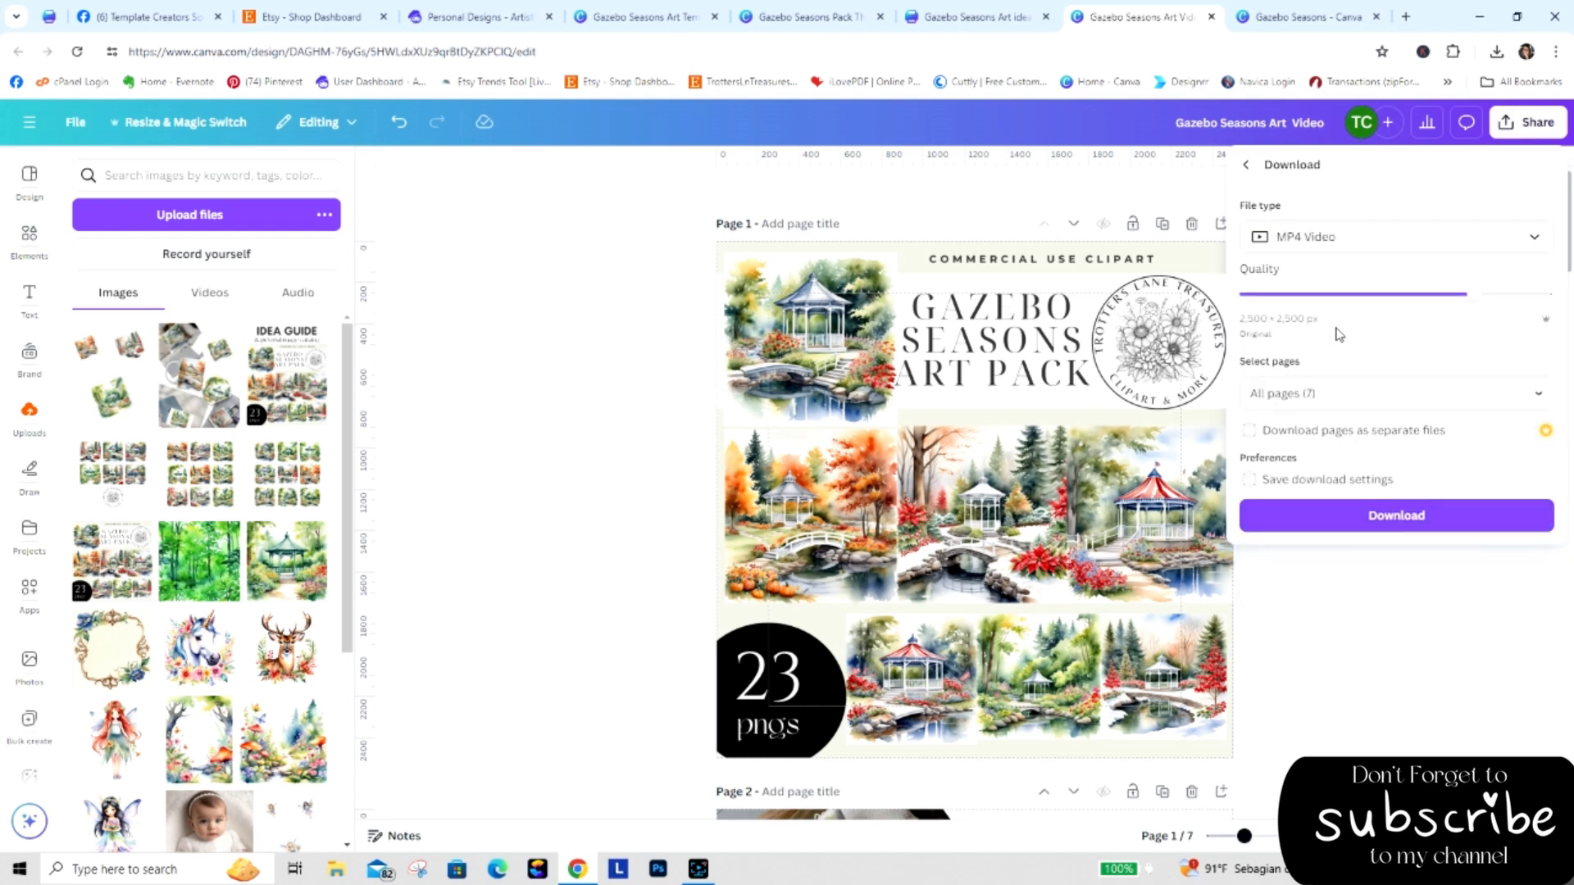
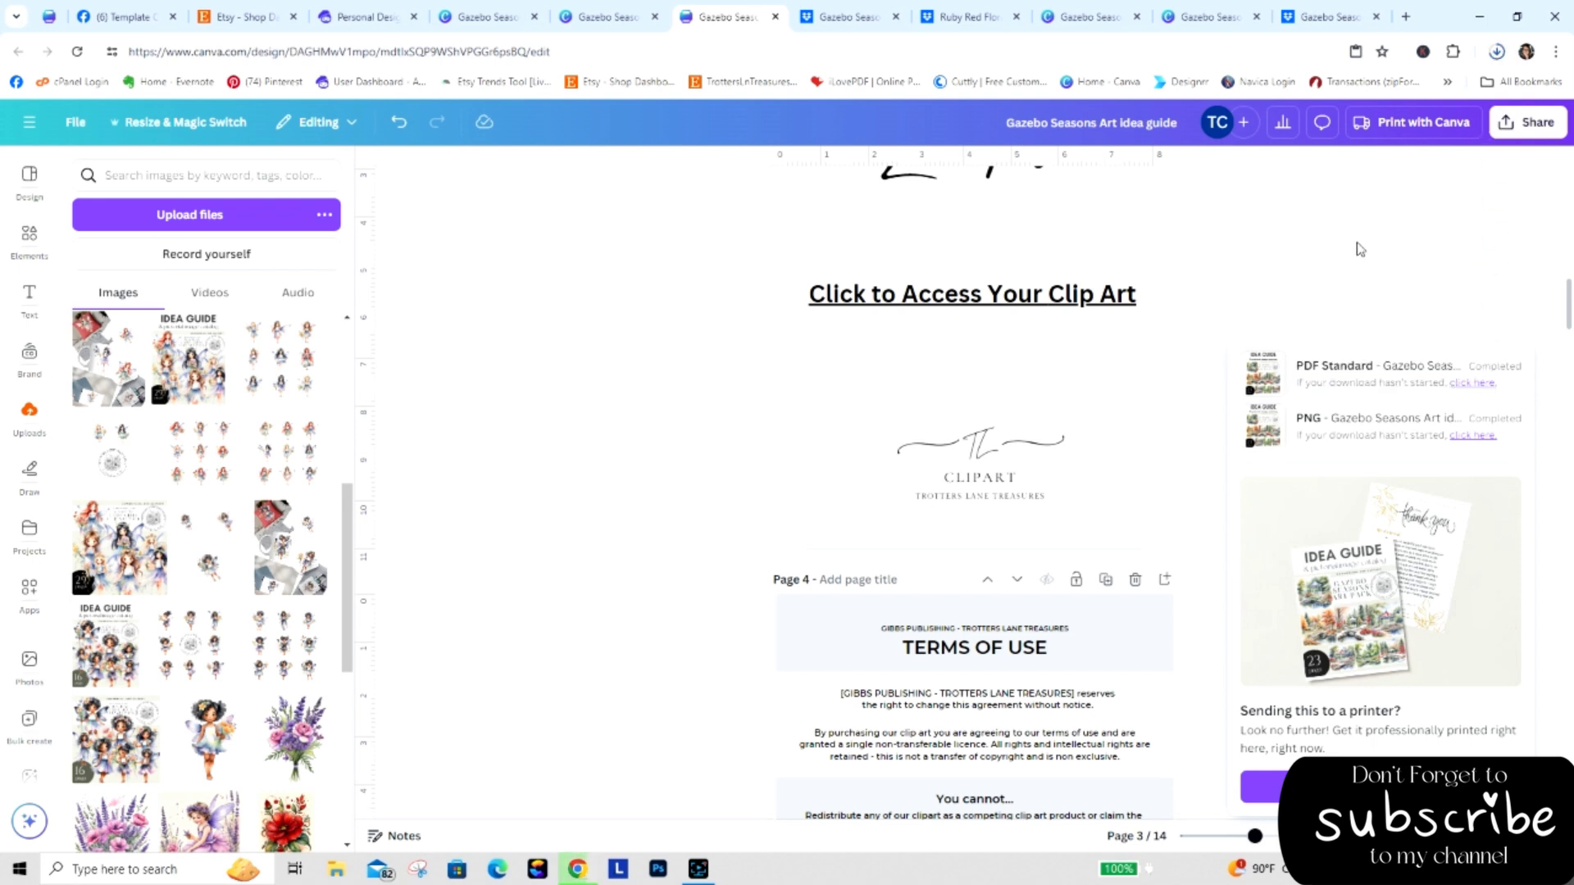
Open the downloaded Gazebo Seasons Art idea guide PDF, and open a new Incognito browser window.
{"action": "left_click", "coordinate": [1496, 50]}
{"action": "left_click", "coordinate": [1382, 88]}
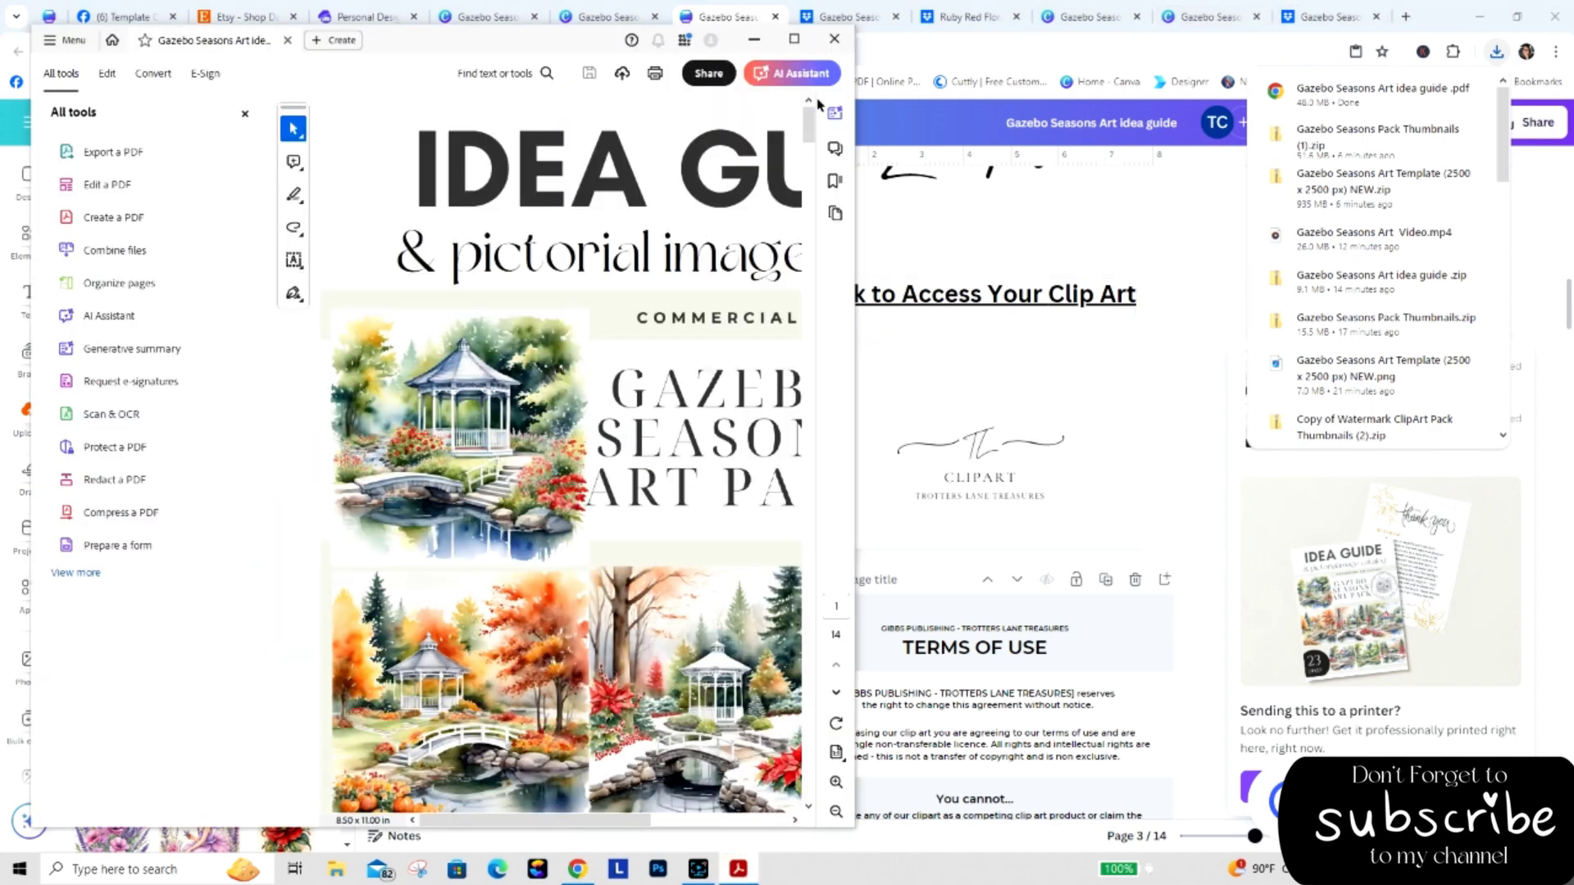
{"action": "left_click", "coordinate": [1406, 17]}
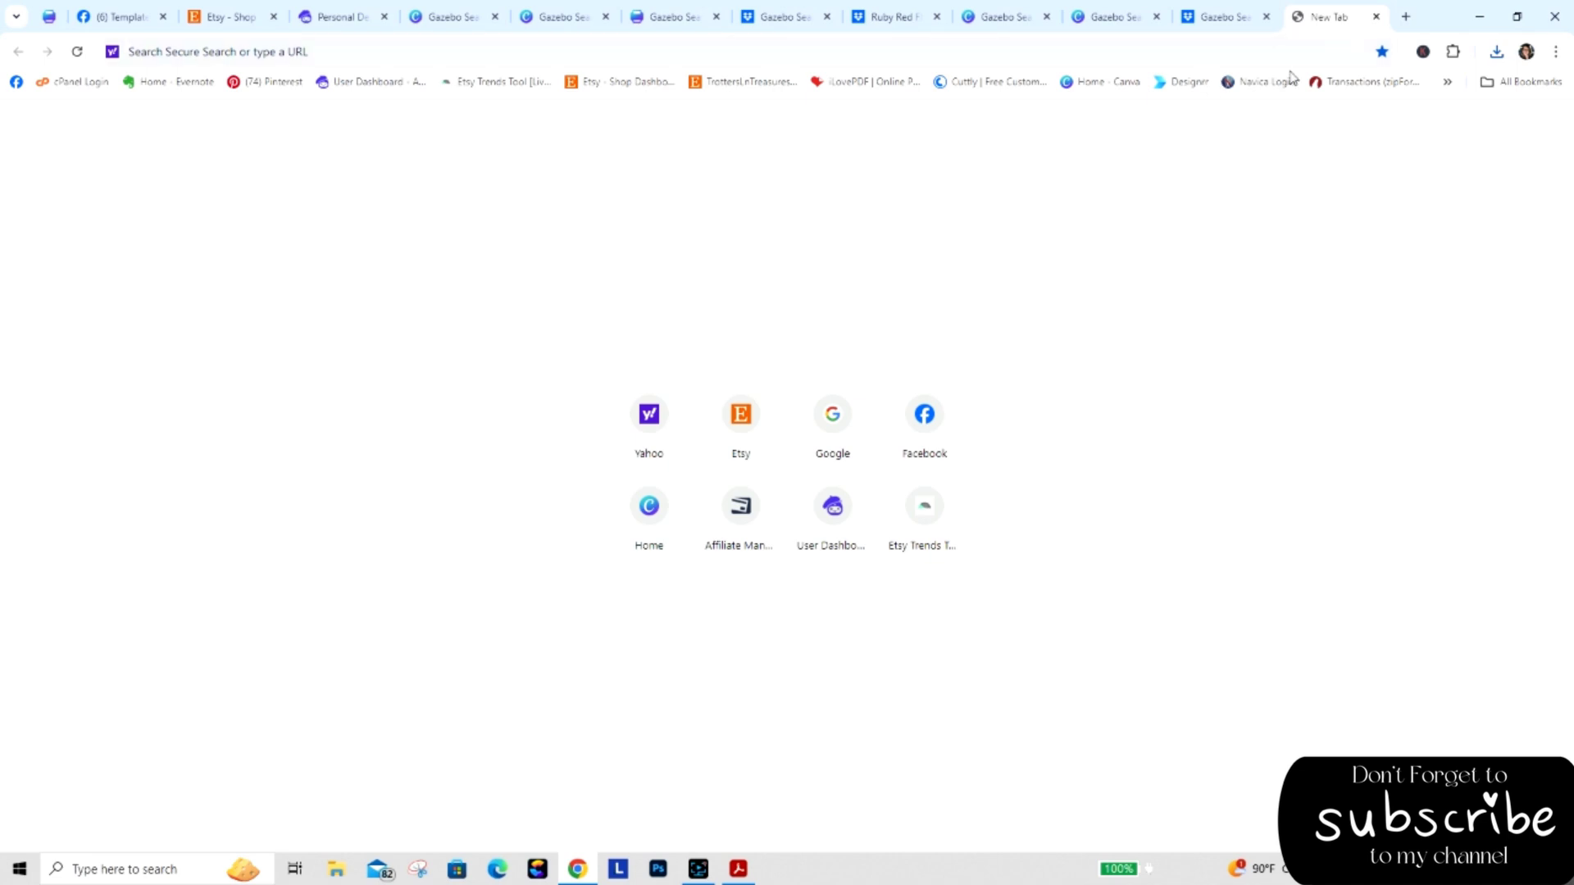
{"action": "left_click", "coordinate": [1557, 53]}
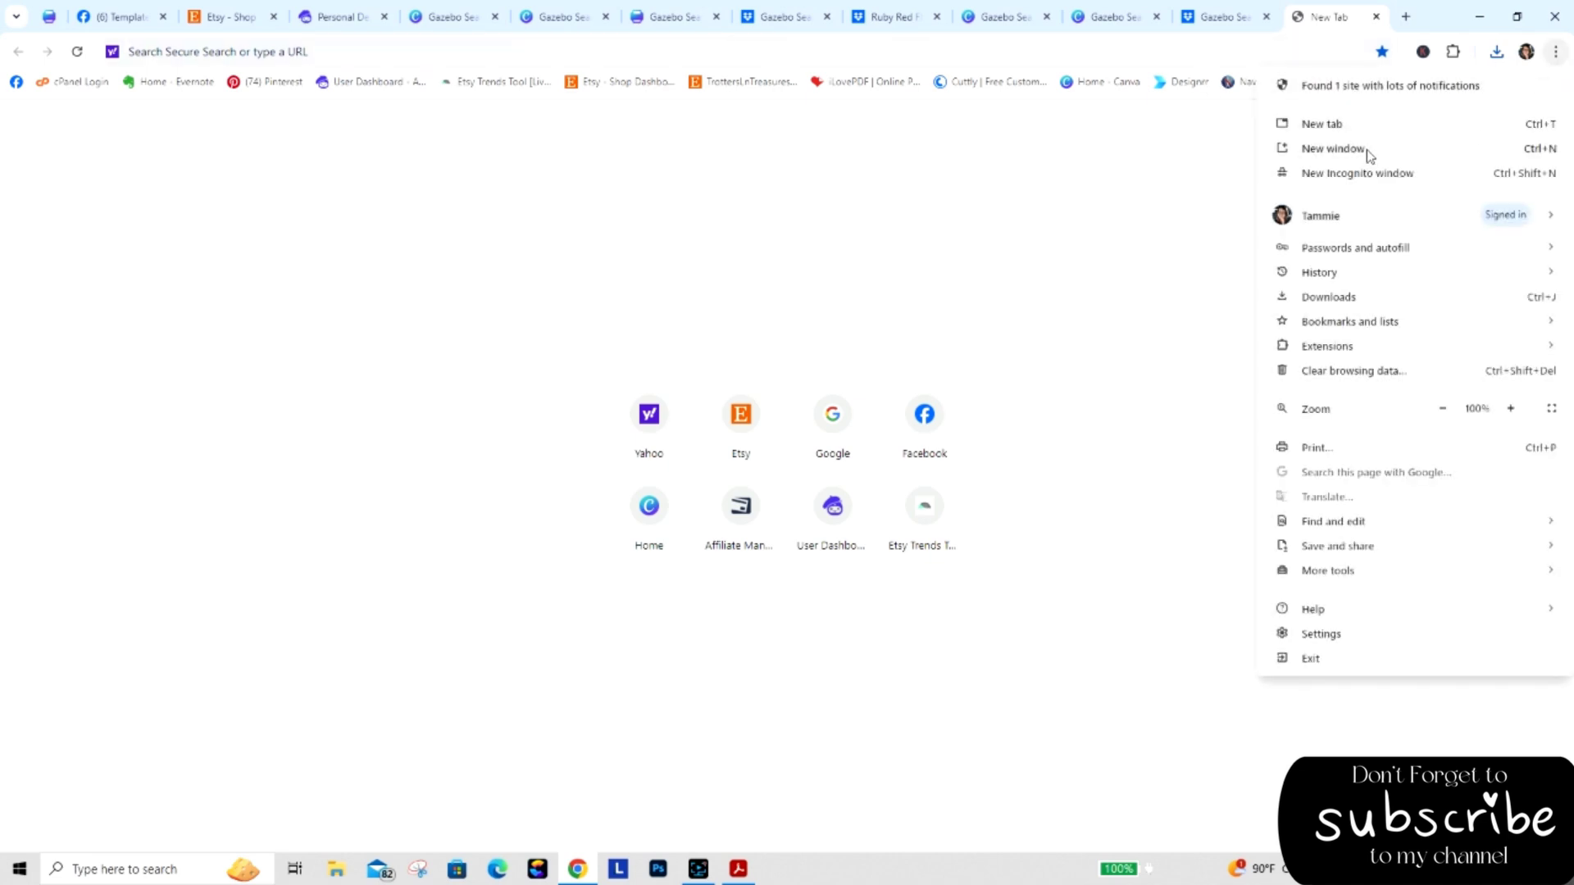
{"action": "left_click", "coordinate": [1367, 177]}
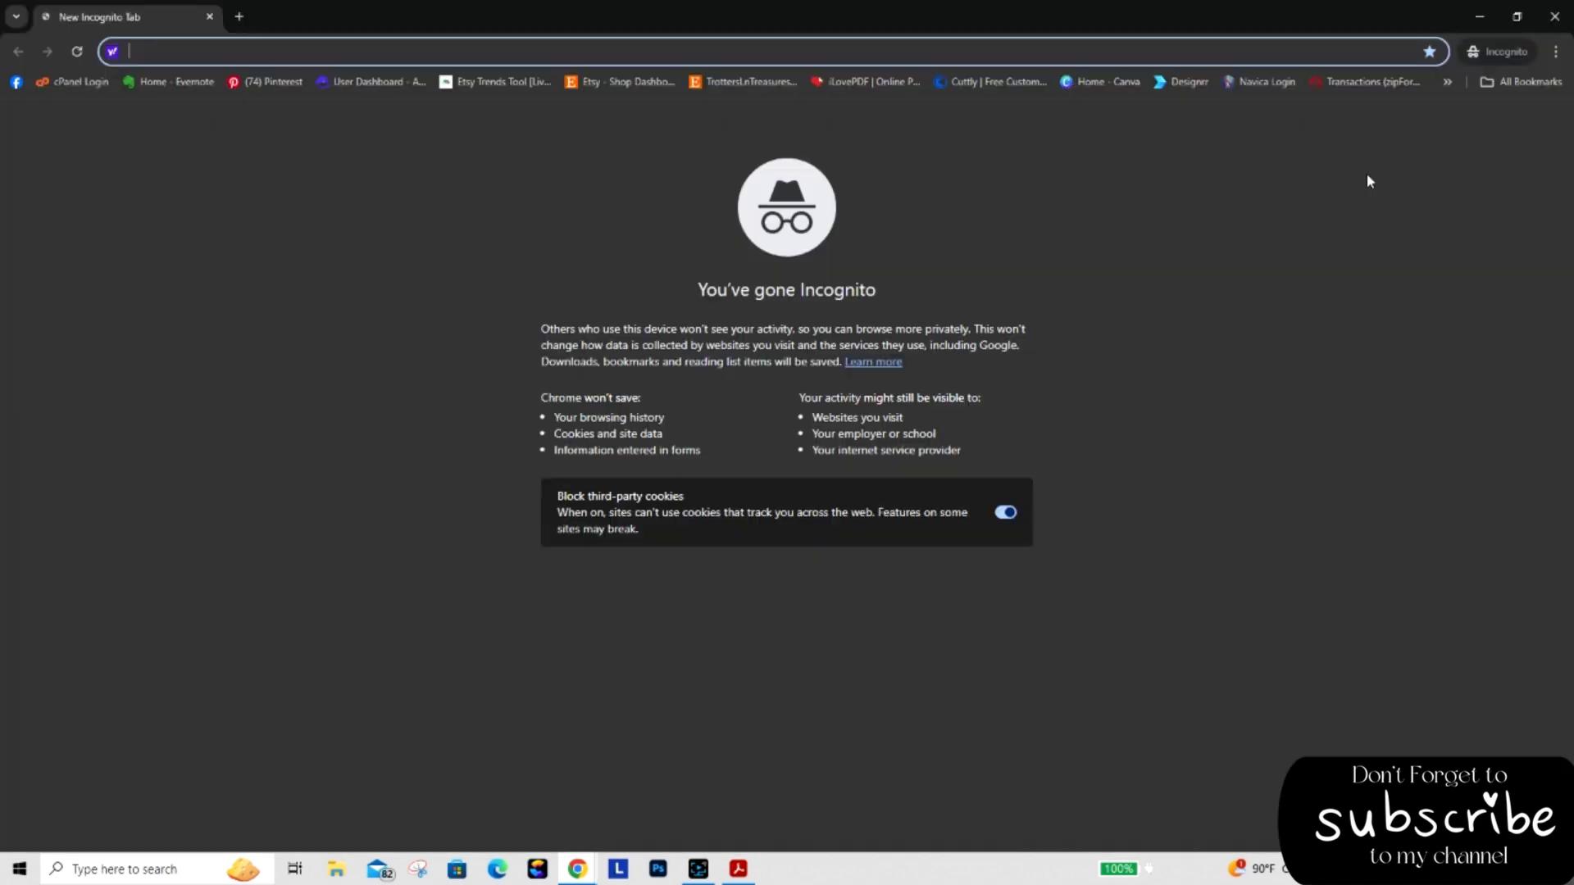
Load the shared Dropbox link for the Gazebo Seasons Art folder in the Incognito window.
{"action": "right_click", "coordinate": [675, 51]}
{"action": "left_click", "coordinate": [725, 191]}
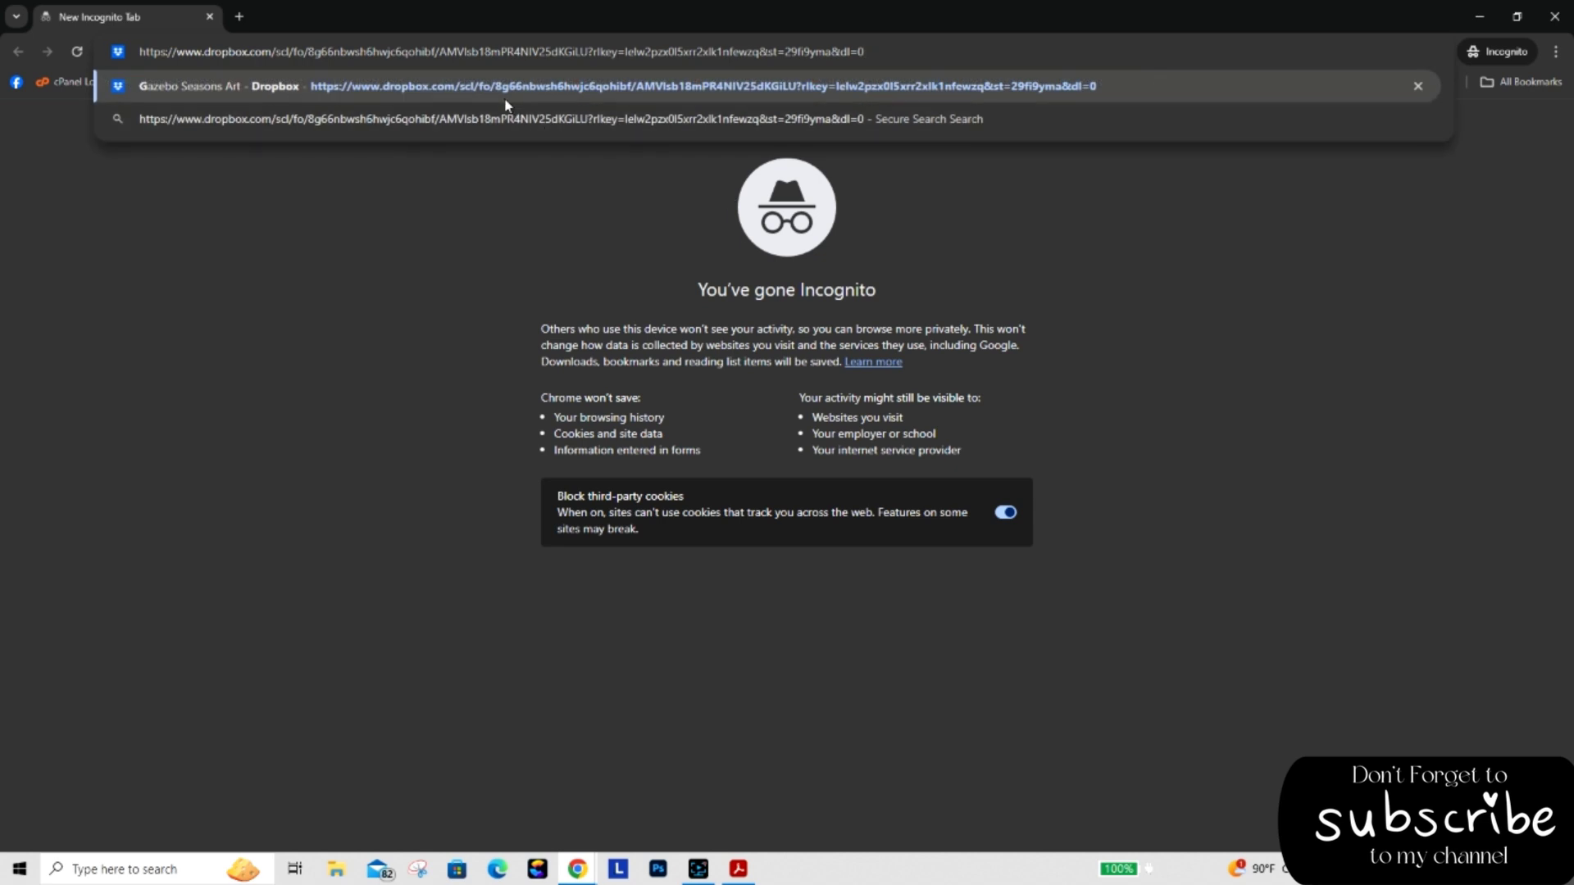
{"action": "left_click", "coordinate": [448, 213]}
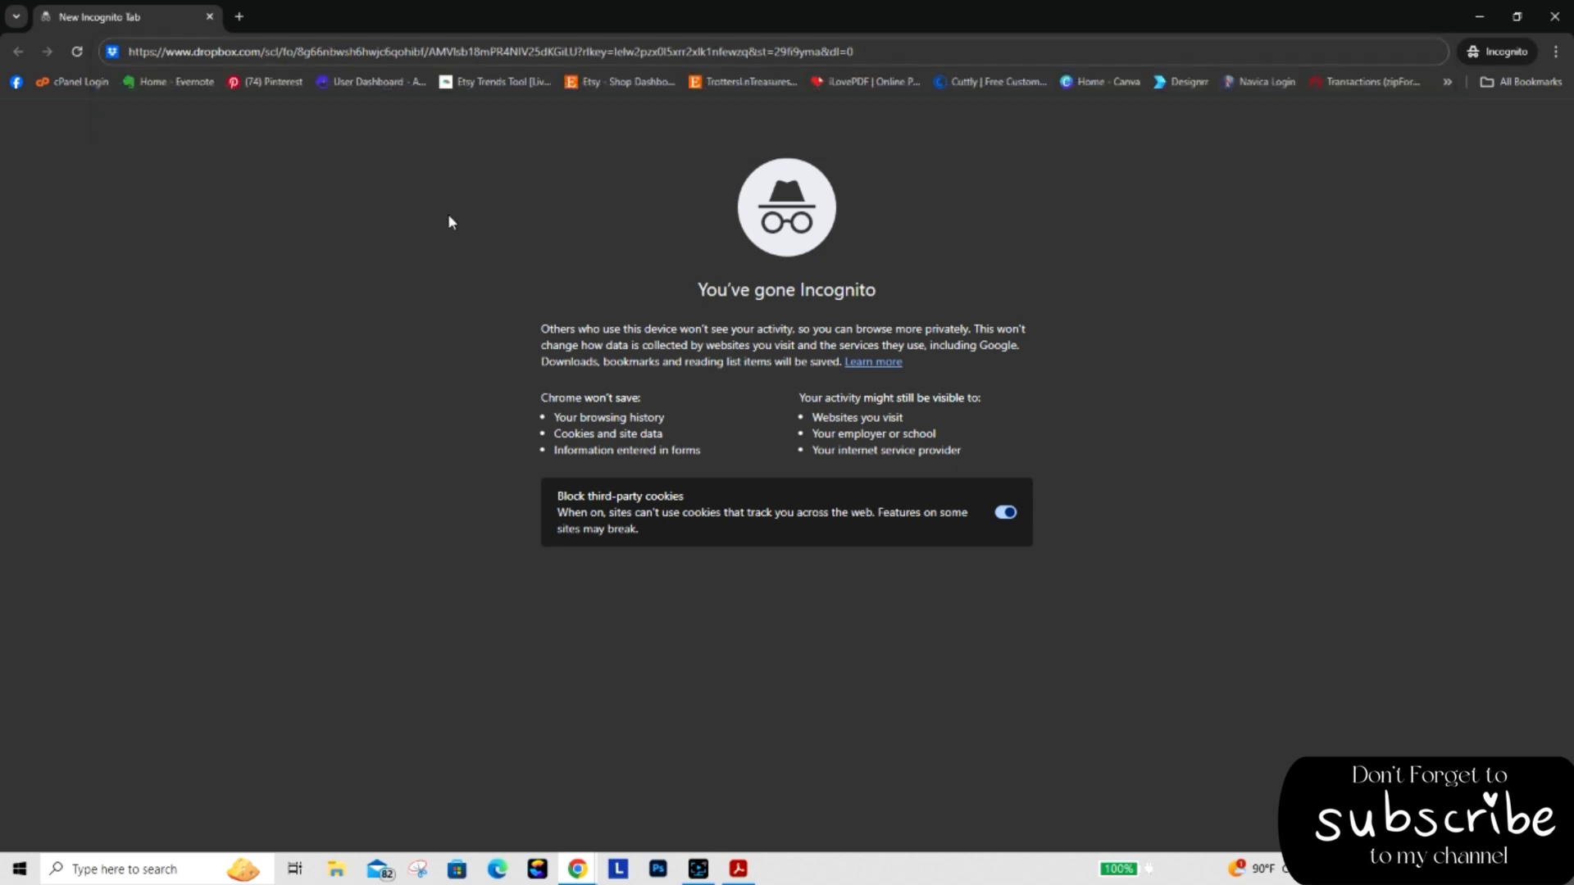
{"action": "left_click", "coordinate": [894, 51]}
{"action": "key", "text": "Return"}
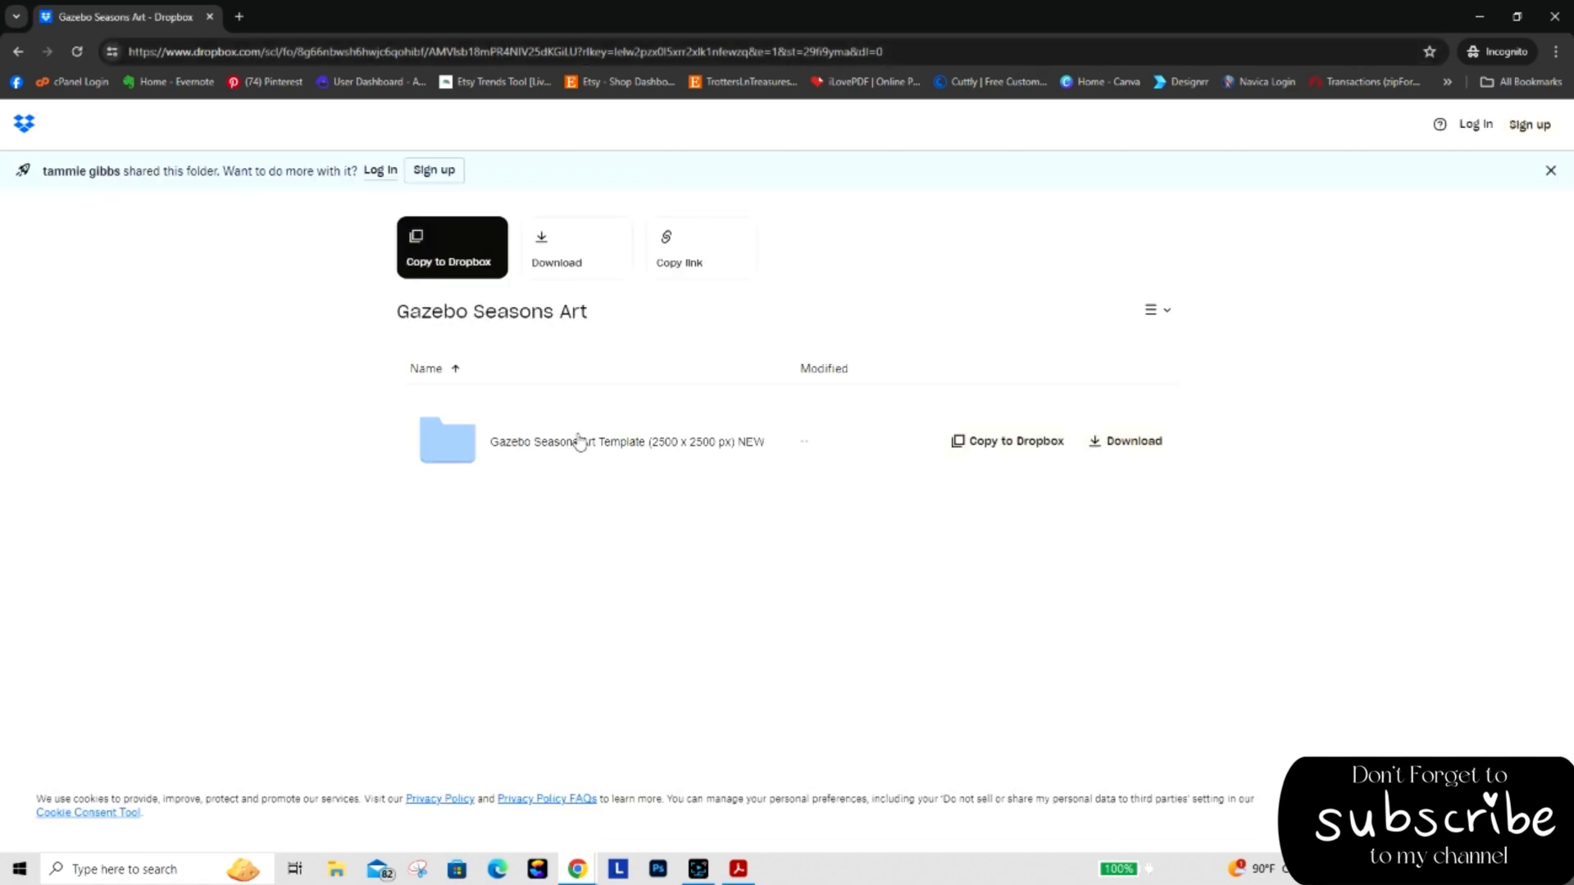
Open the Gazebo Seasons Art Template subfolder, look through all its PNG images, and close the Incognito window.
{"action": "left_click", "coordinate": [469, 443]}
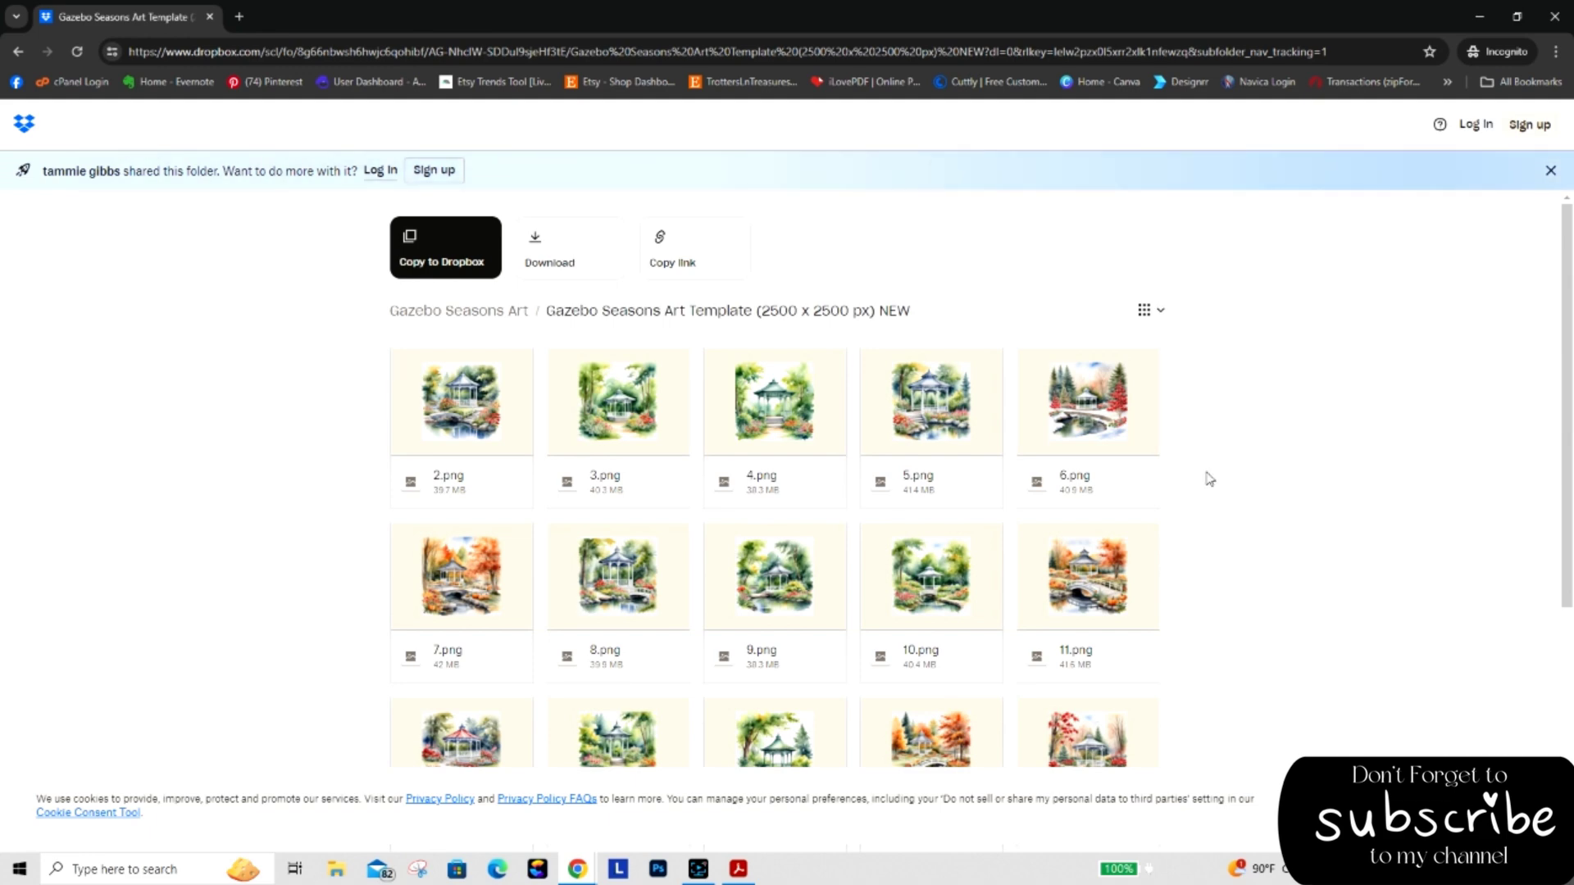
{"action": "scroll", "coordinate": [1569, 432], "scroll_direction": "down", "scroll_amount": 3}
{"action": "scroll", "coordinate": [1570, 432], "scroll_direction": "down", "scroll_amount": 2}
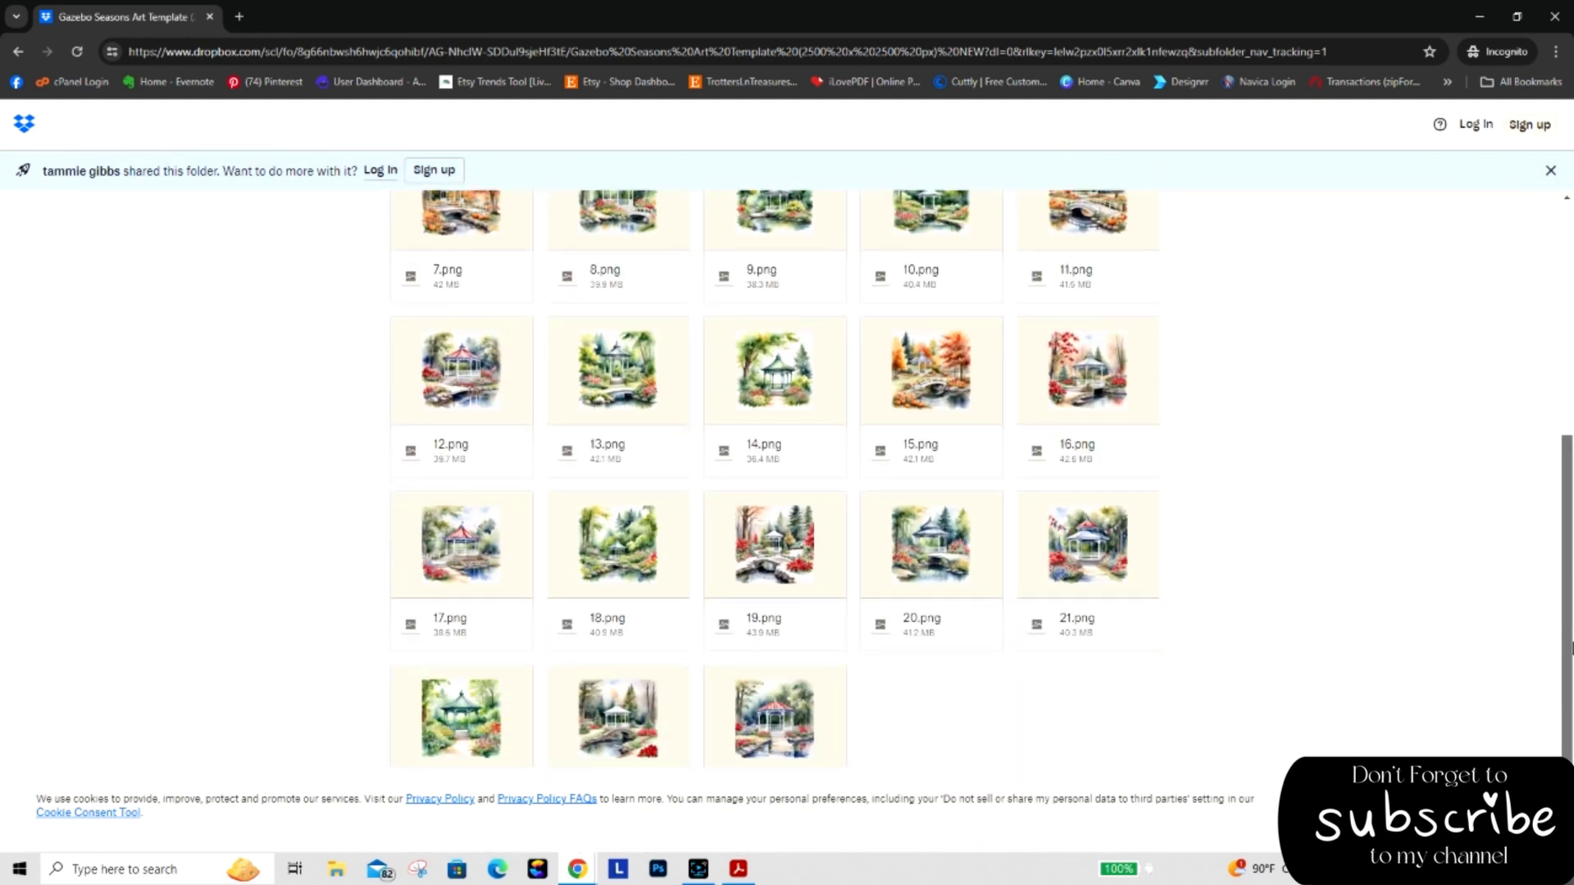
{"action": "scroll", "coordinate": [1571, 648], "scroll_direction": "up", "scroll_amount": 5}
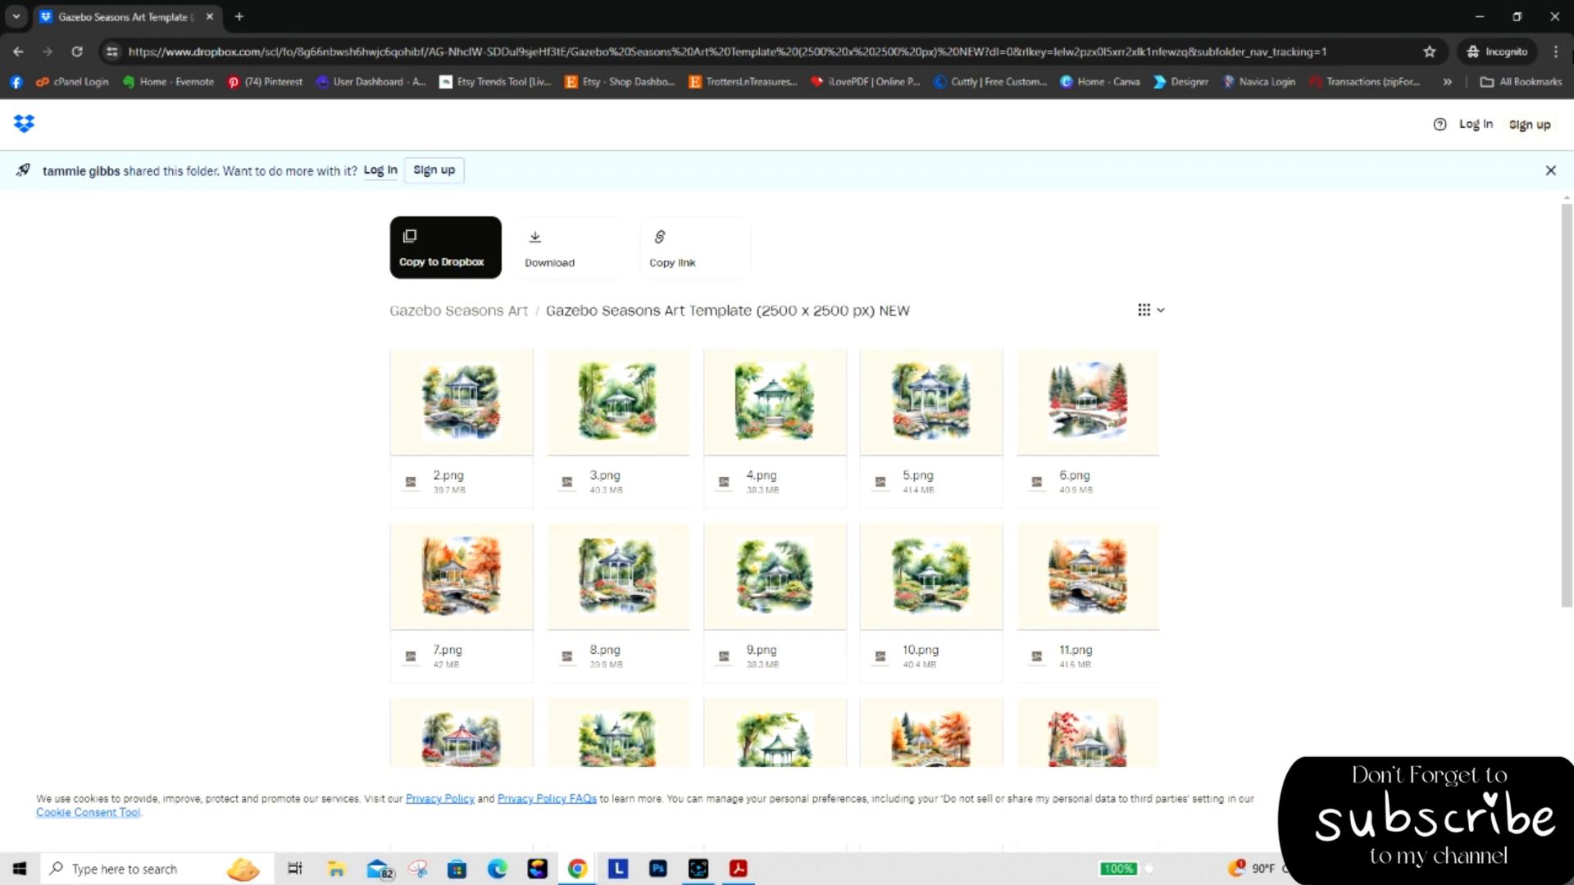
{"action": "left_click", "coordinate": [1554, 17]}
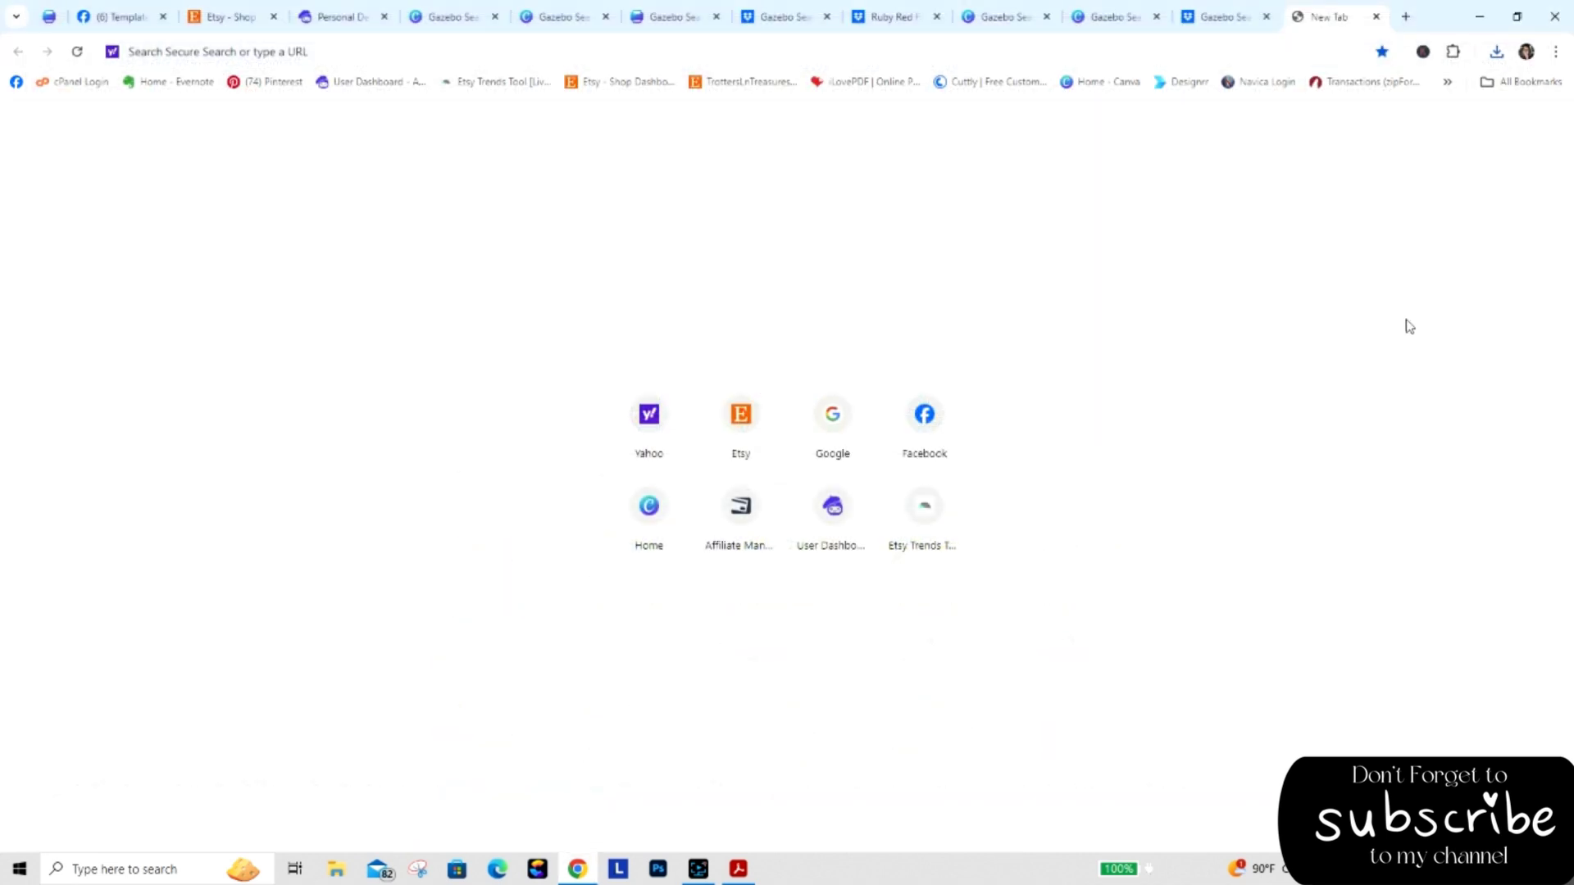
Return to the Gazebo Seasons Art folder in the signed-in Dropbox account and dismiss its sharing dialog.
{"action": "left_click", "coordinate": [1221, 17]}
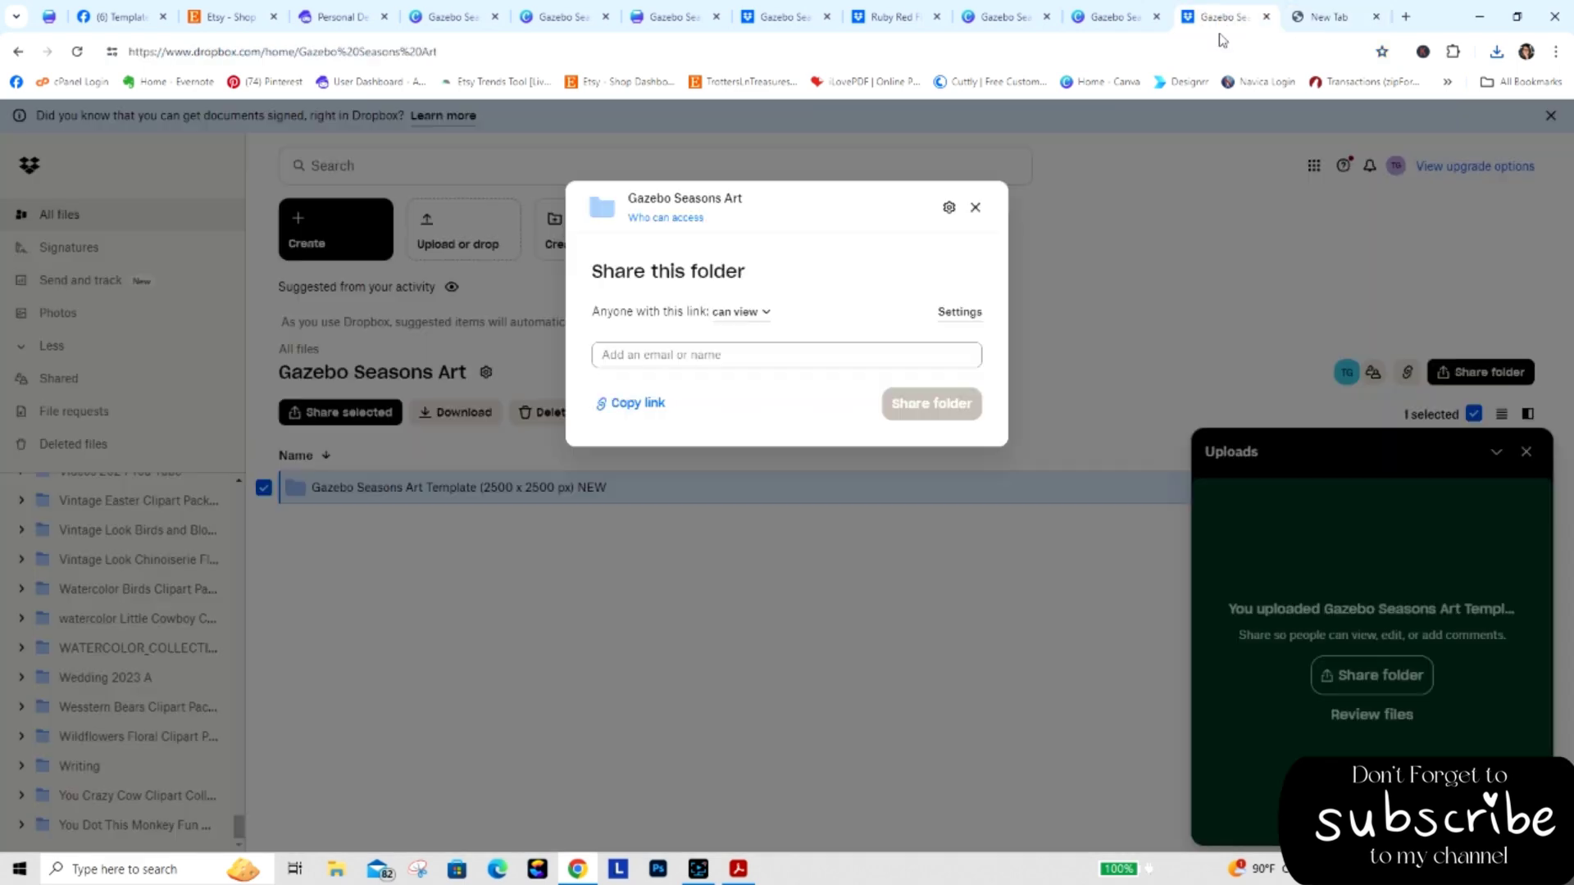
{"action": "left_click", "coordinate": [976, 209]}
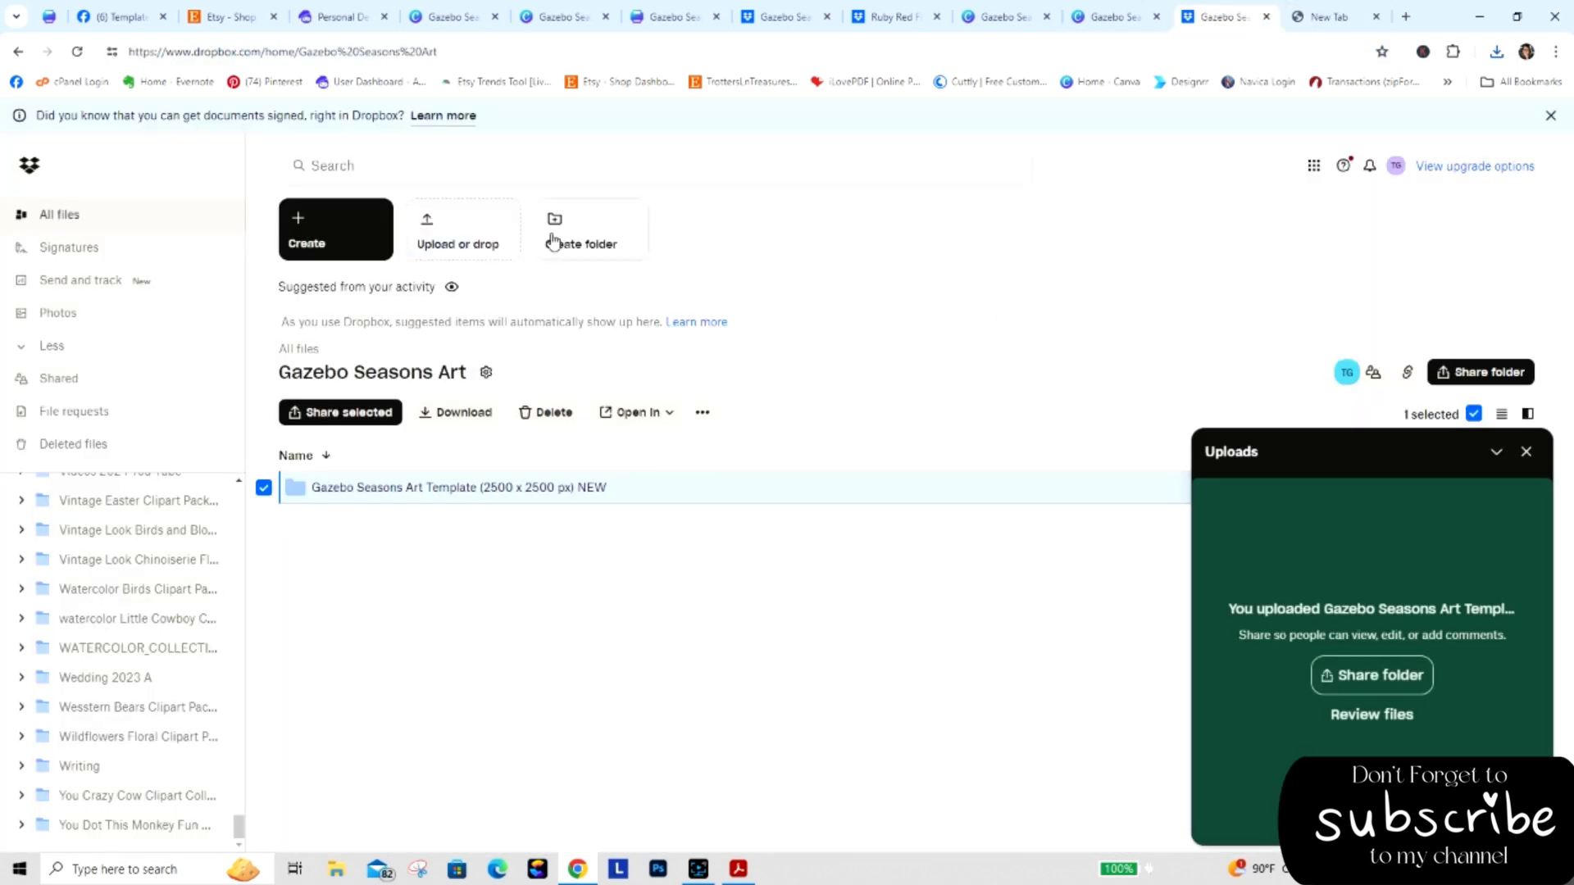
{"action": "left_click", "coordinate": [470, 240]}
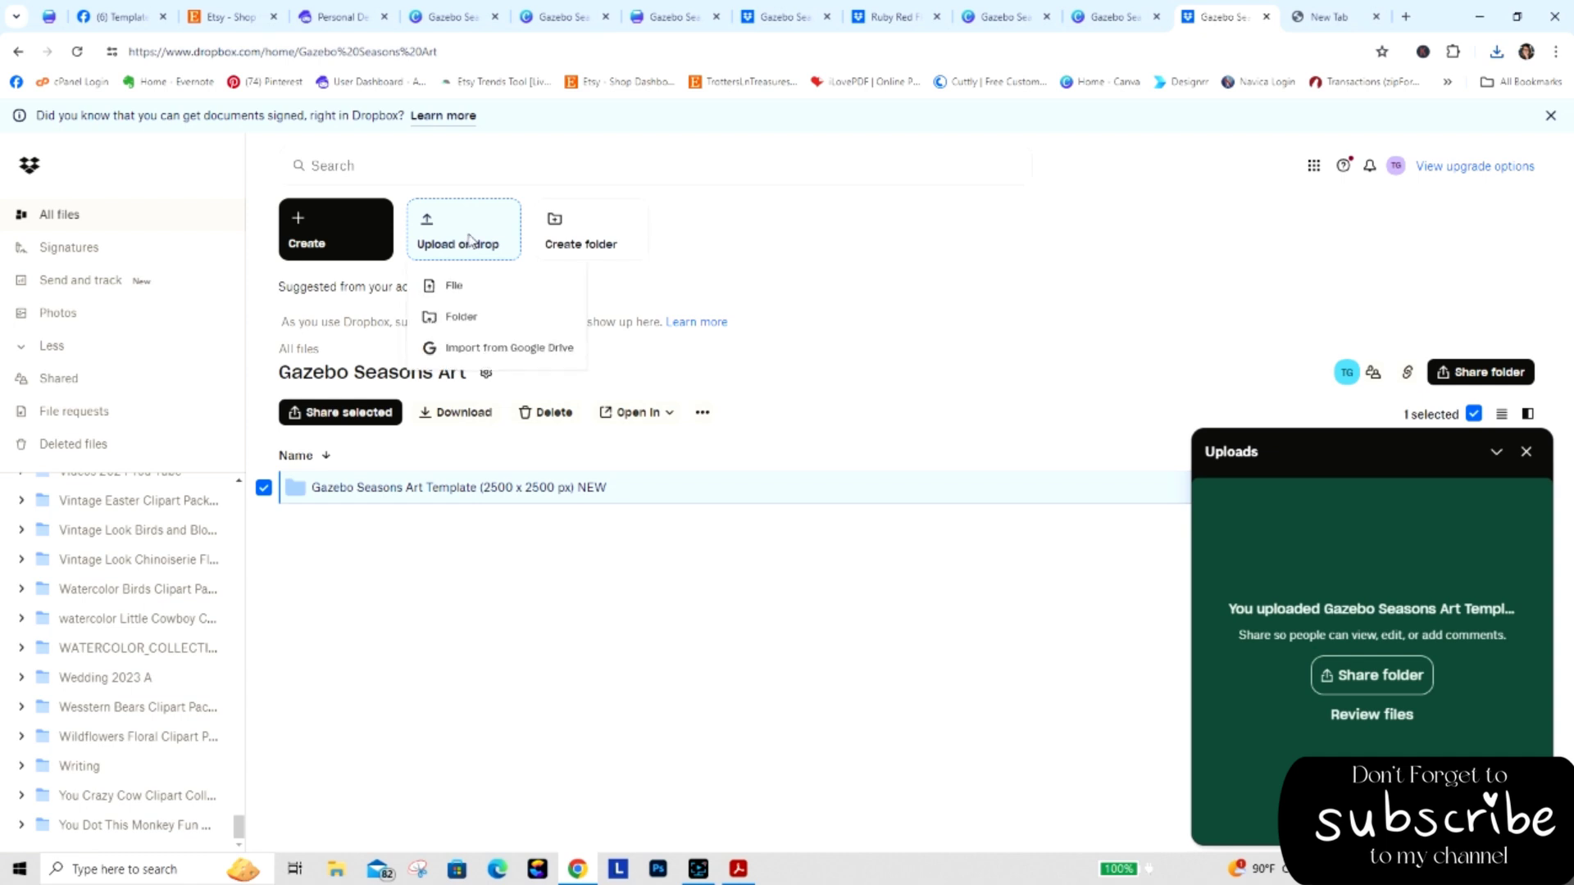
{"action": "left_click", "coordinate": [487, 292]}
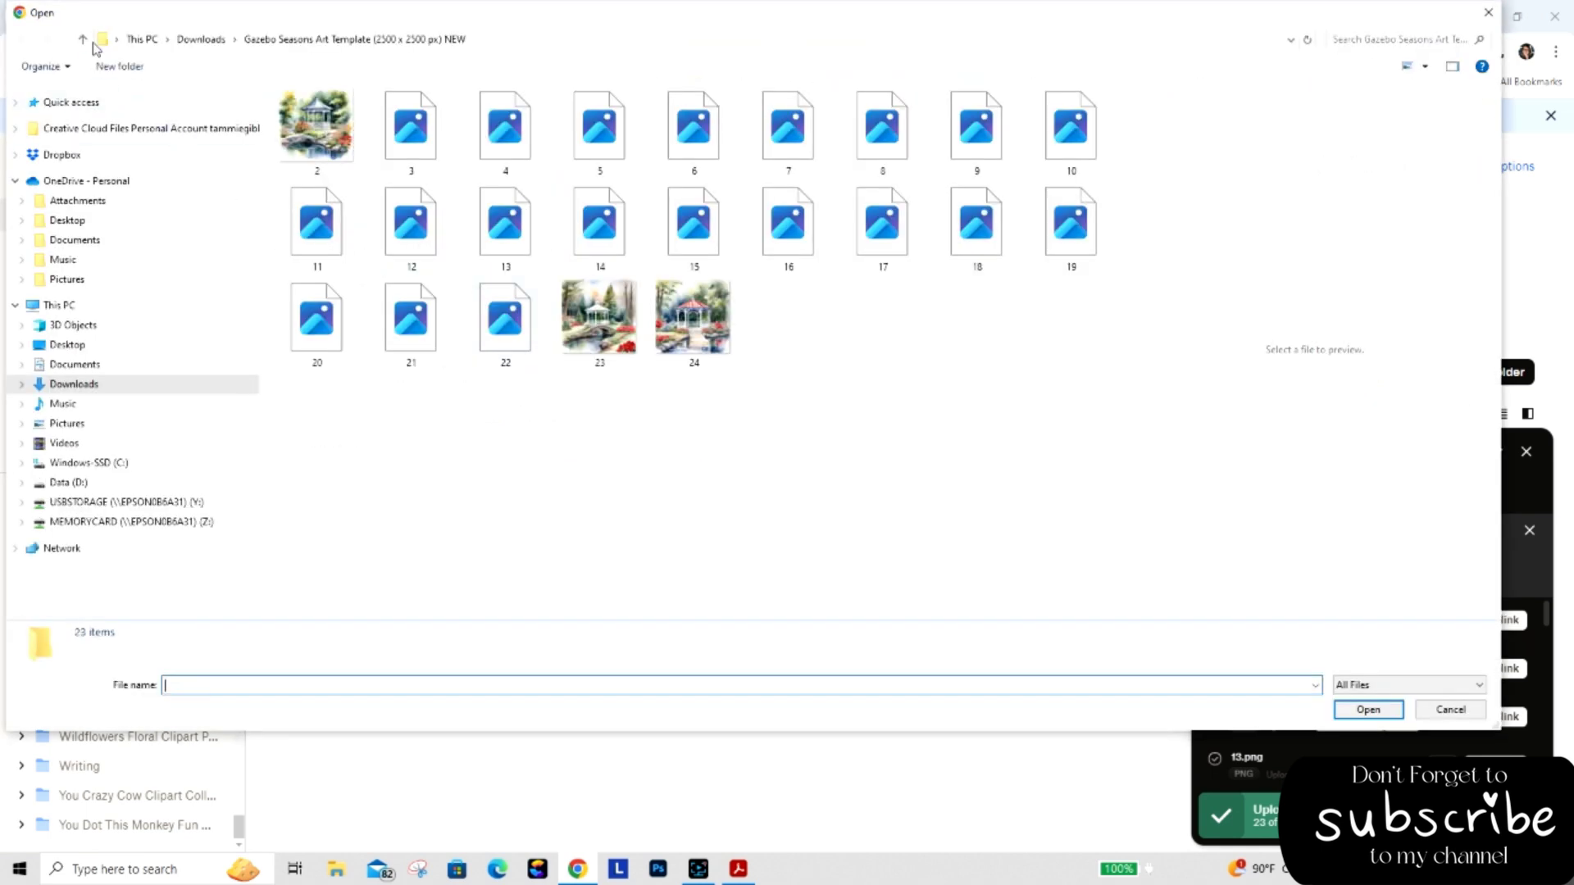
{"action": "left_click", "coordinate": [82, 39]}
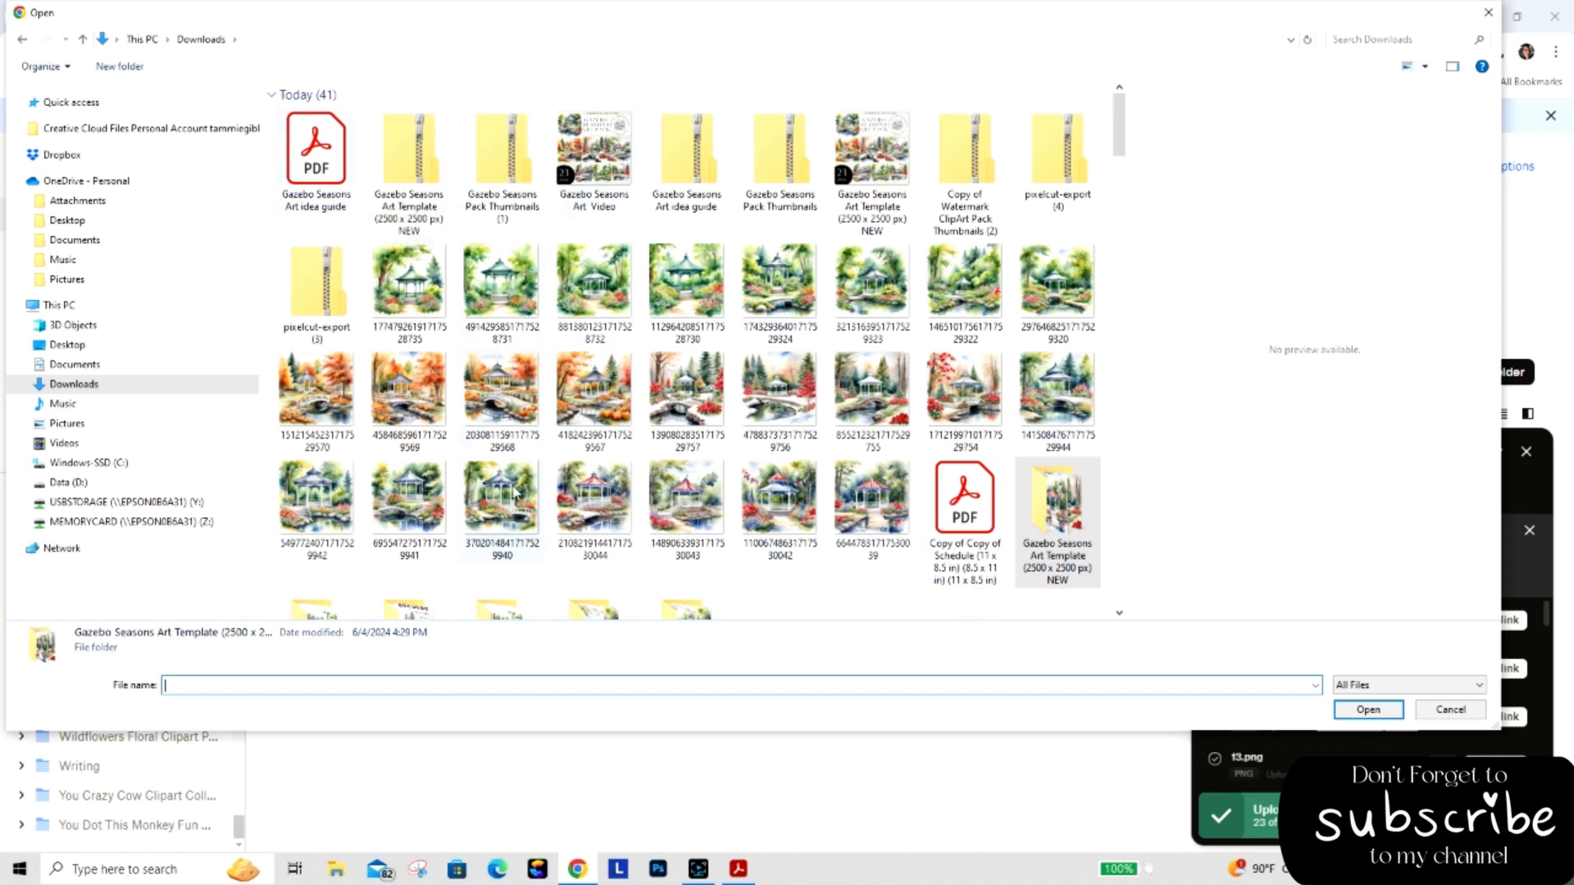
{"action": "left_click_drag", "start_coordinate": [1120, 133], "coordinate": [1119, 164]}
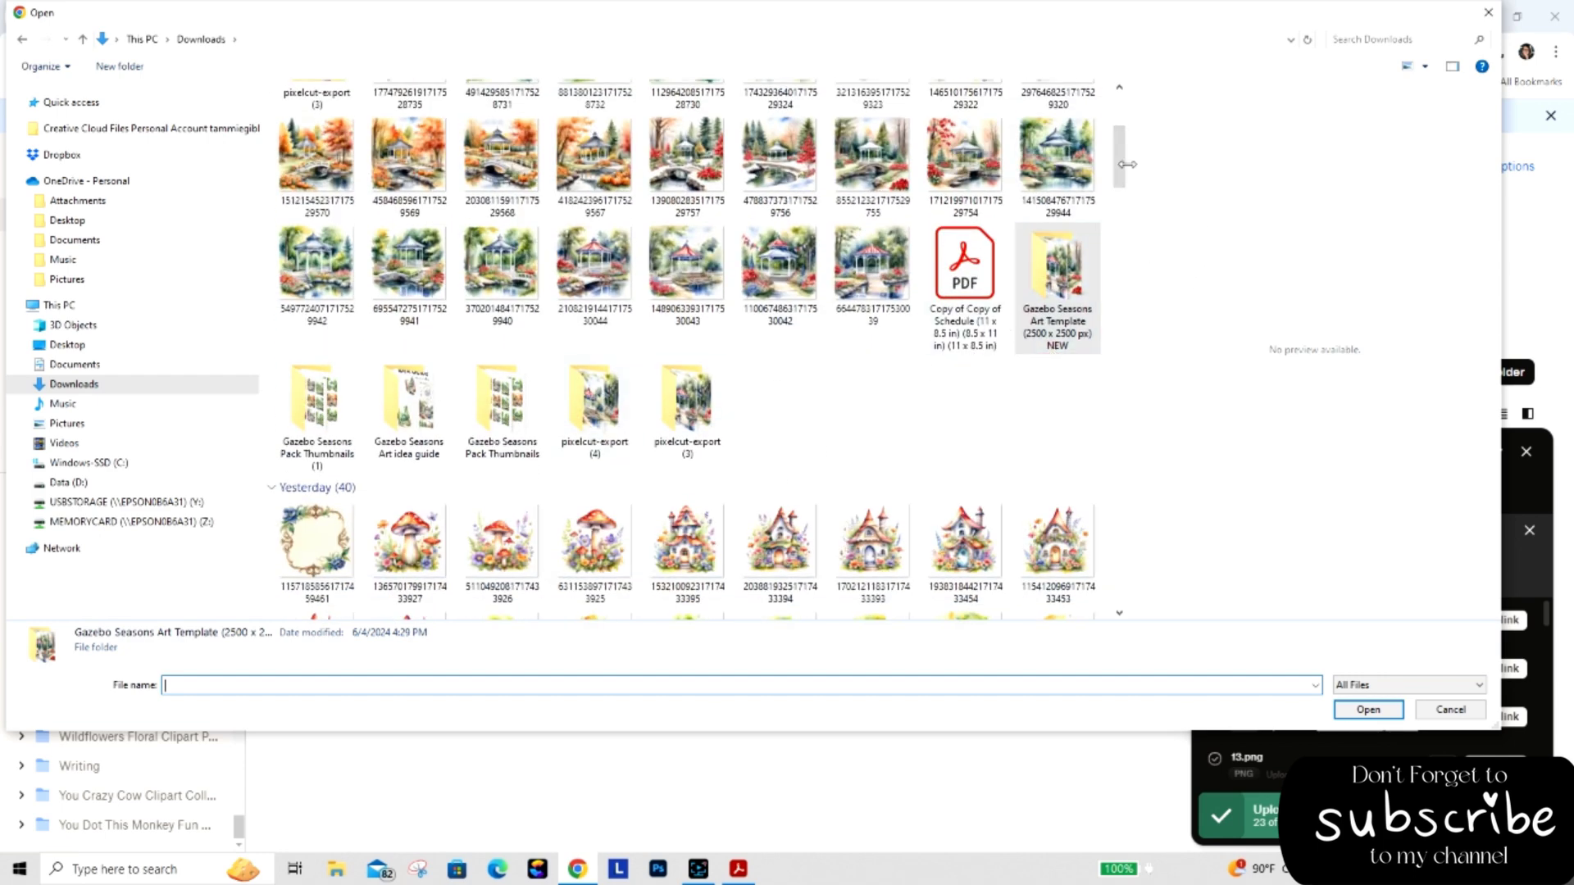
{"action": "left_click_drag", "start_coordinate": [1124, 164], "coordinate": [1123, 129]}
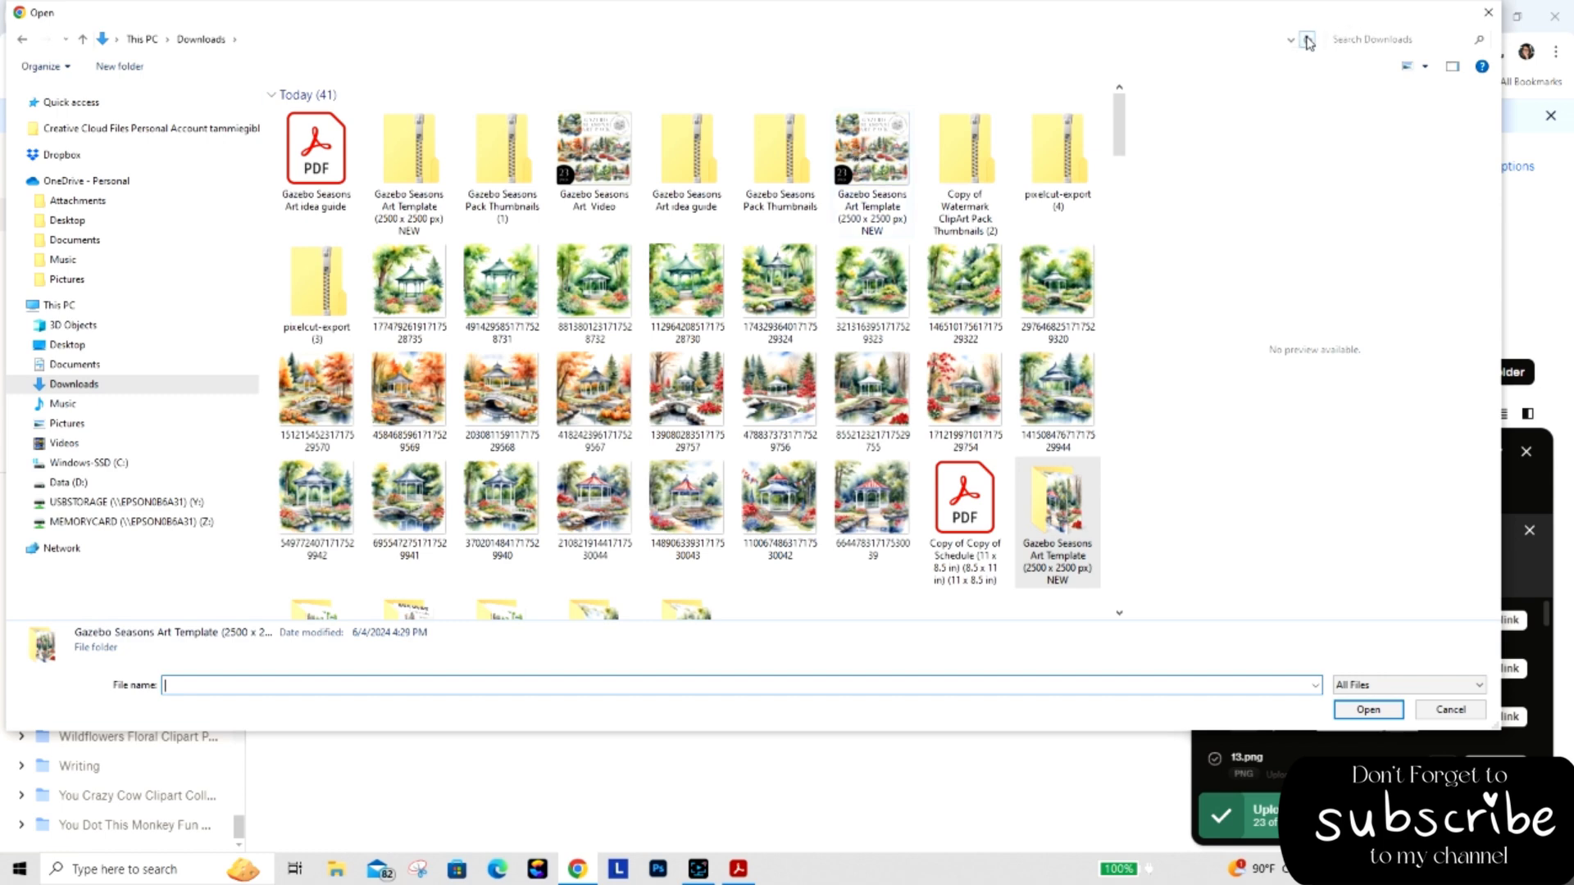
{"action": "left_click", "coordinate": [1487, 12]}
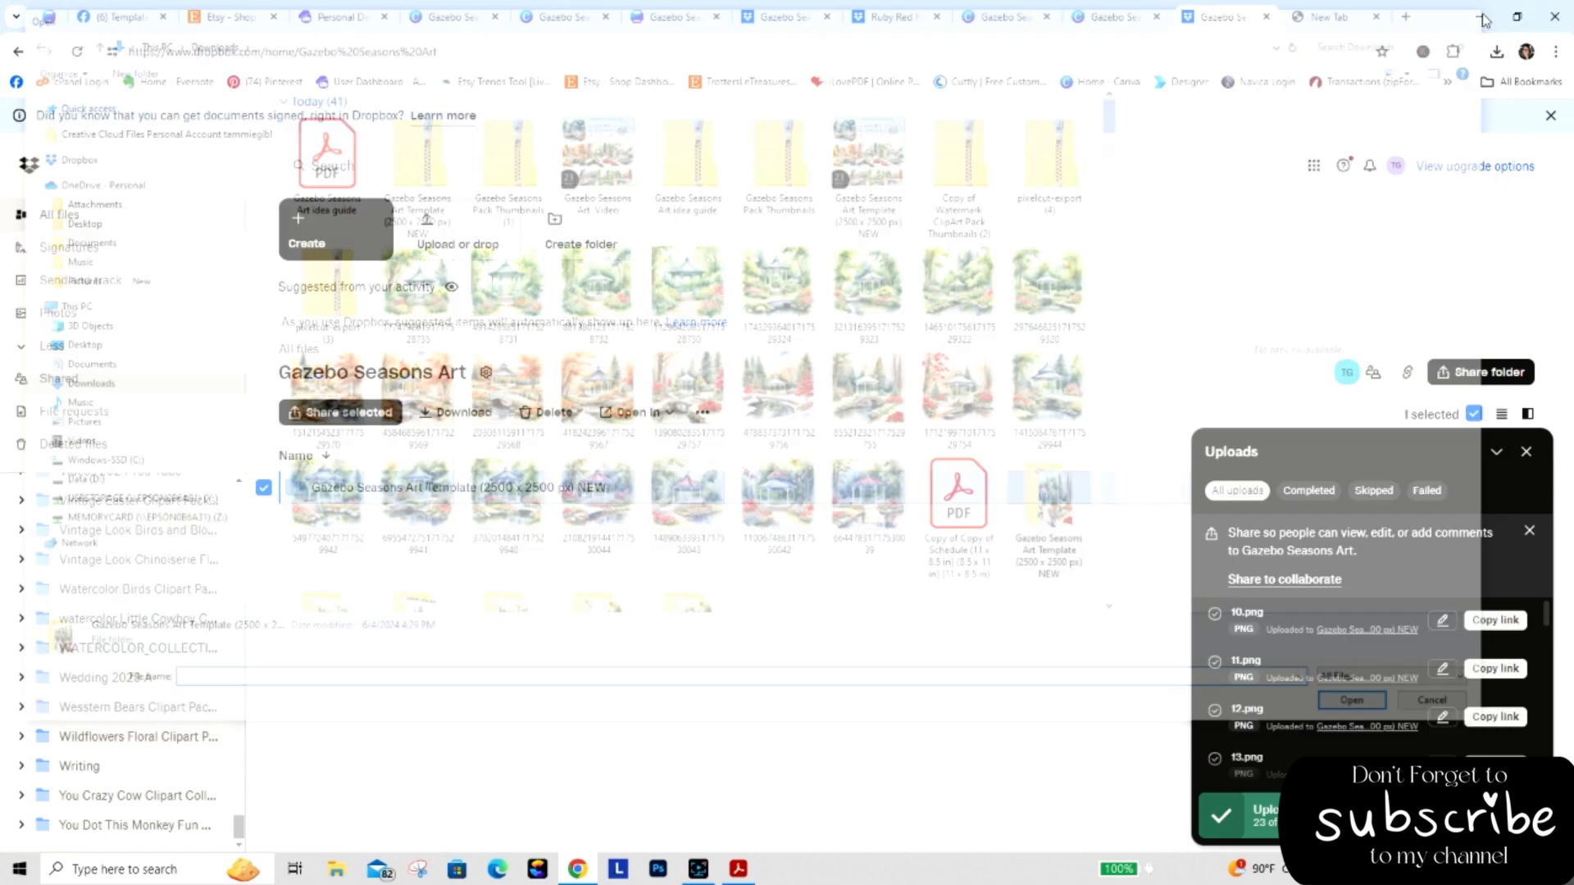
Bring up the Gazebo Seasons Art idea guide PDF in Acrobat and close it.
{"action": "left_click", "coordinate": [737, 868]}
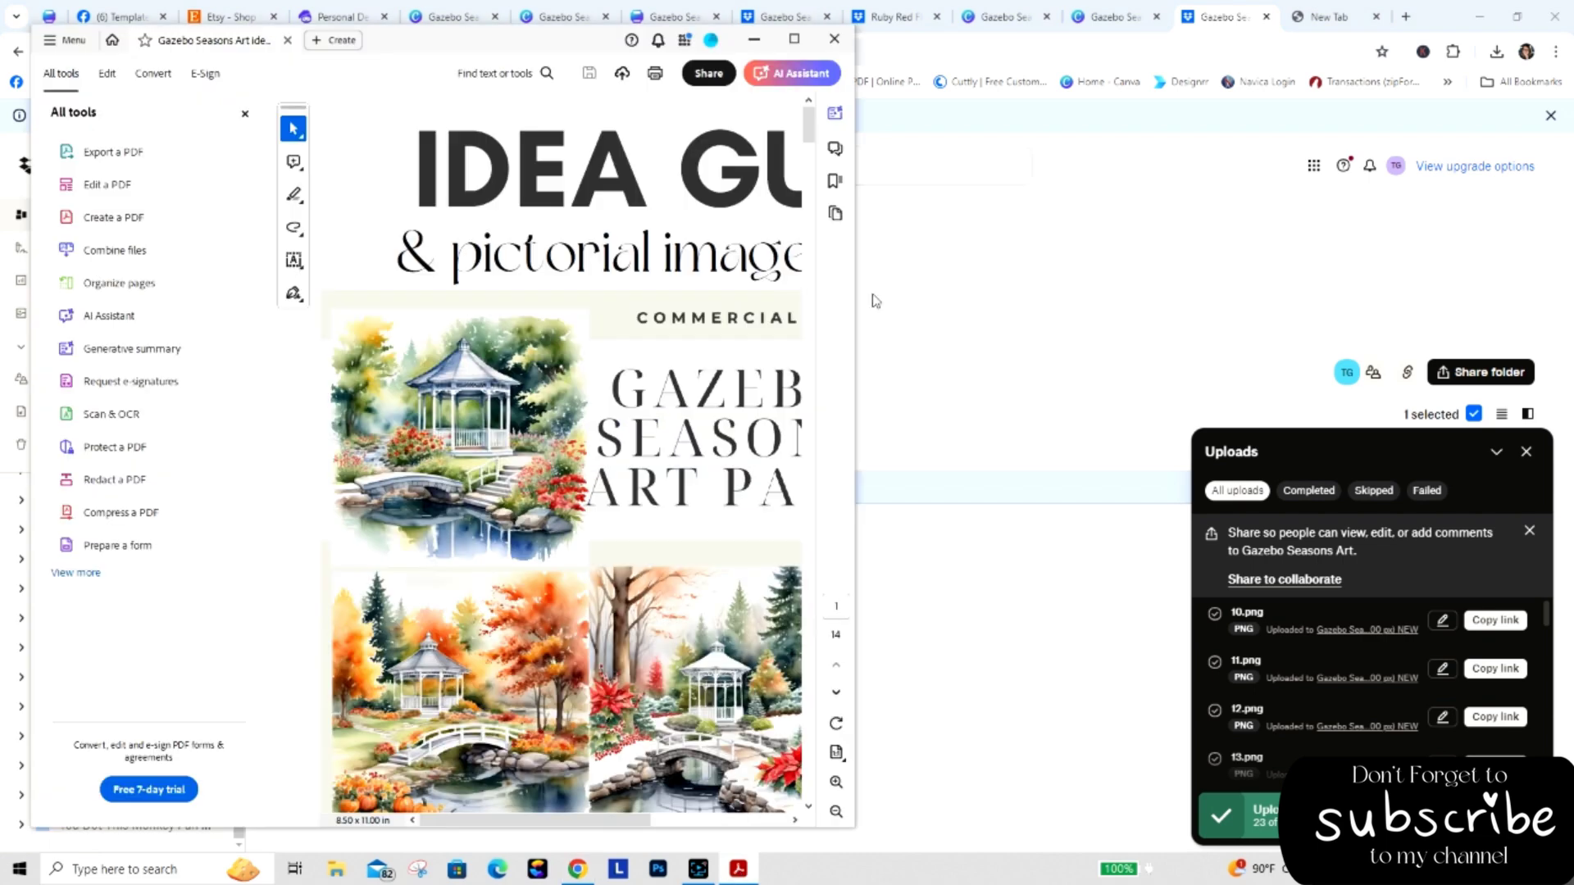
{"action": "left_click", "coordinate": [836, 39]}
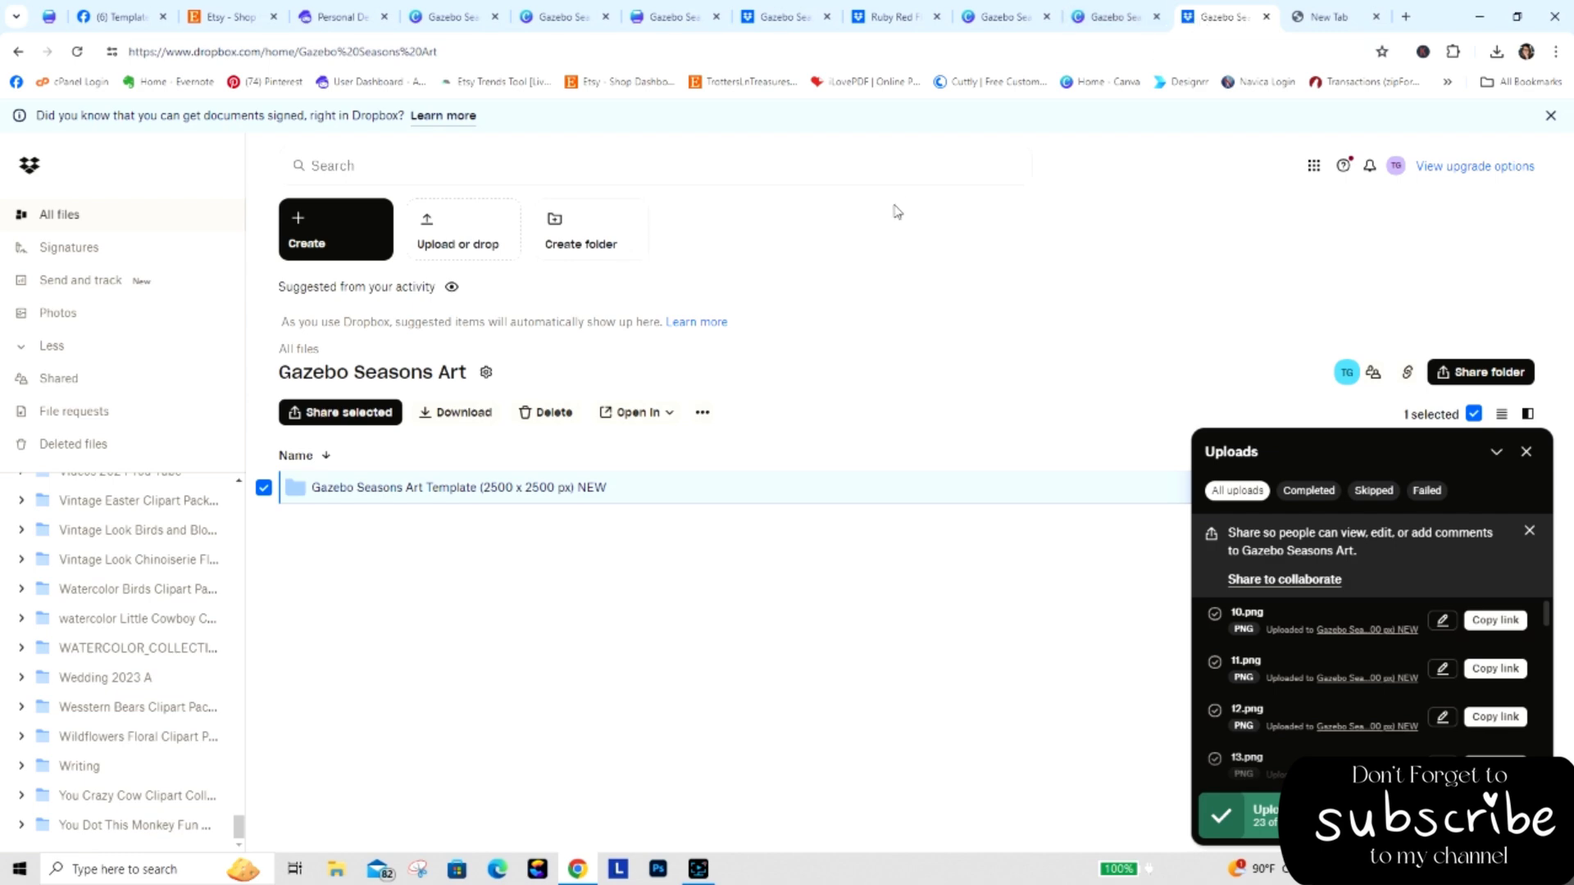
{"action": "left_click", "coordinate": [468, 233]}
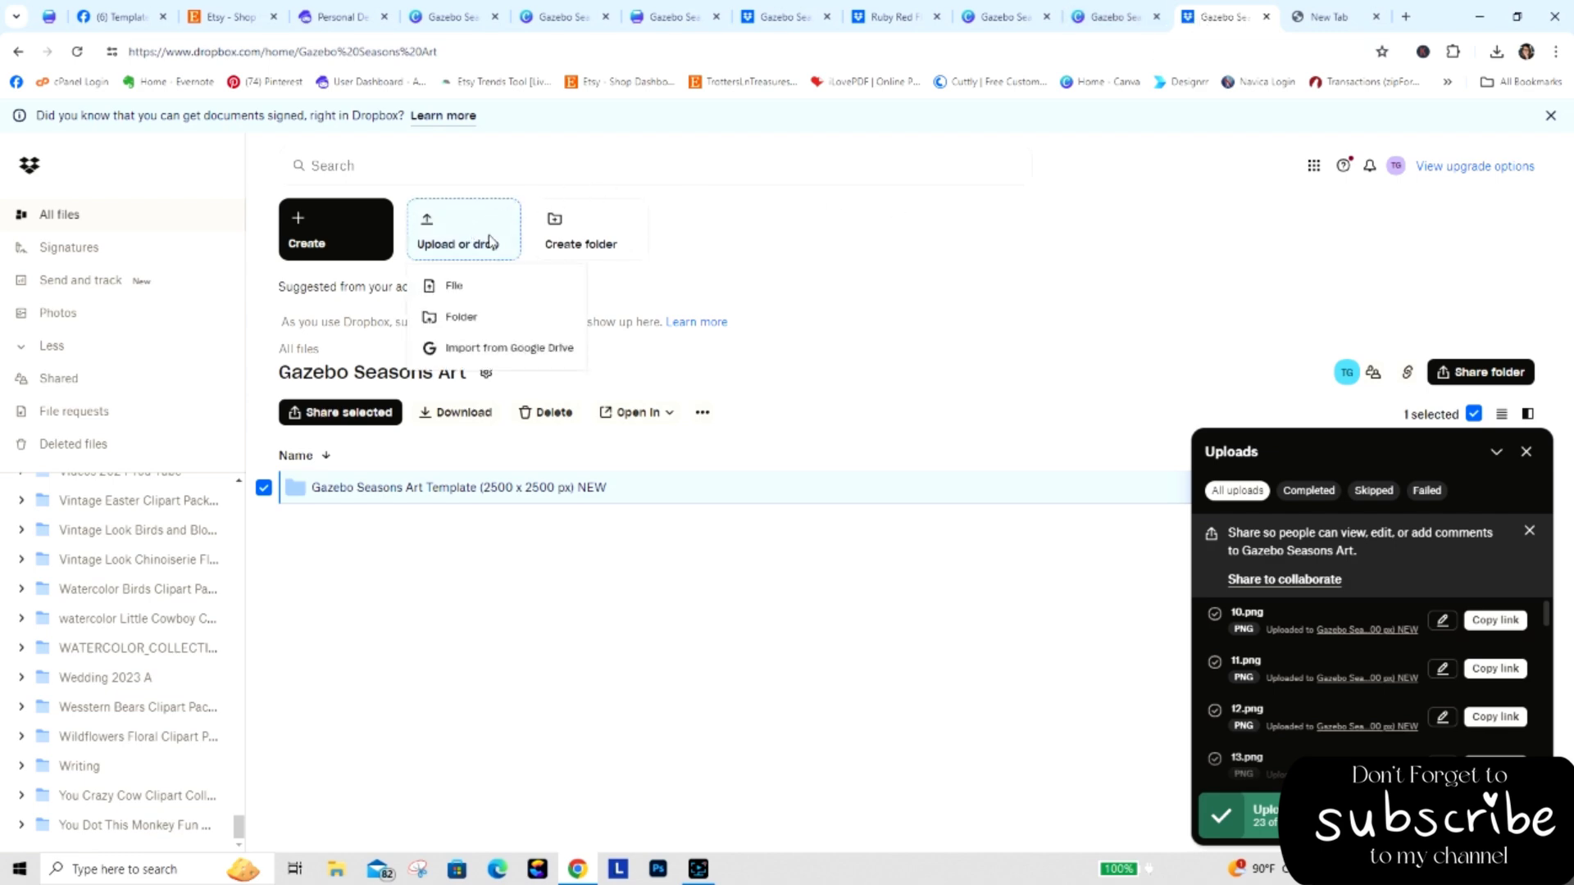
{"action": "left_click", "coordinate": [503, 289]}
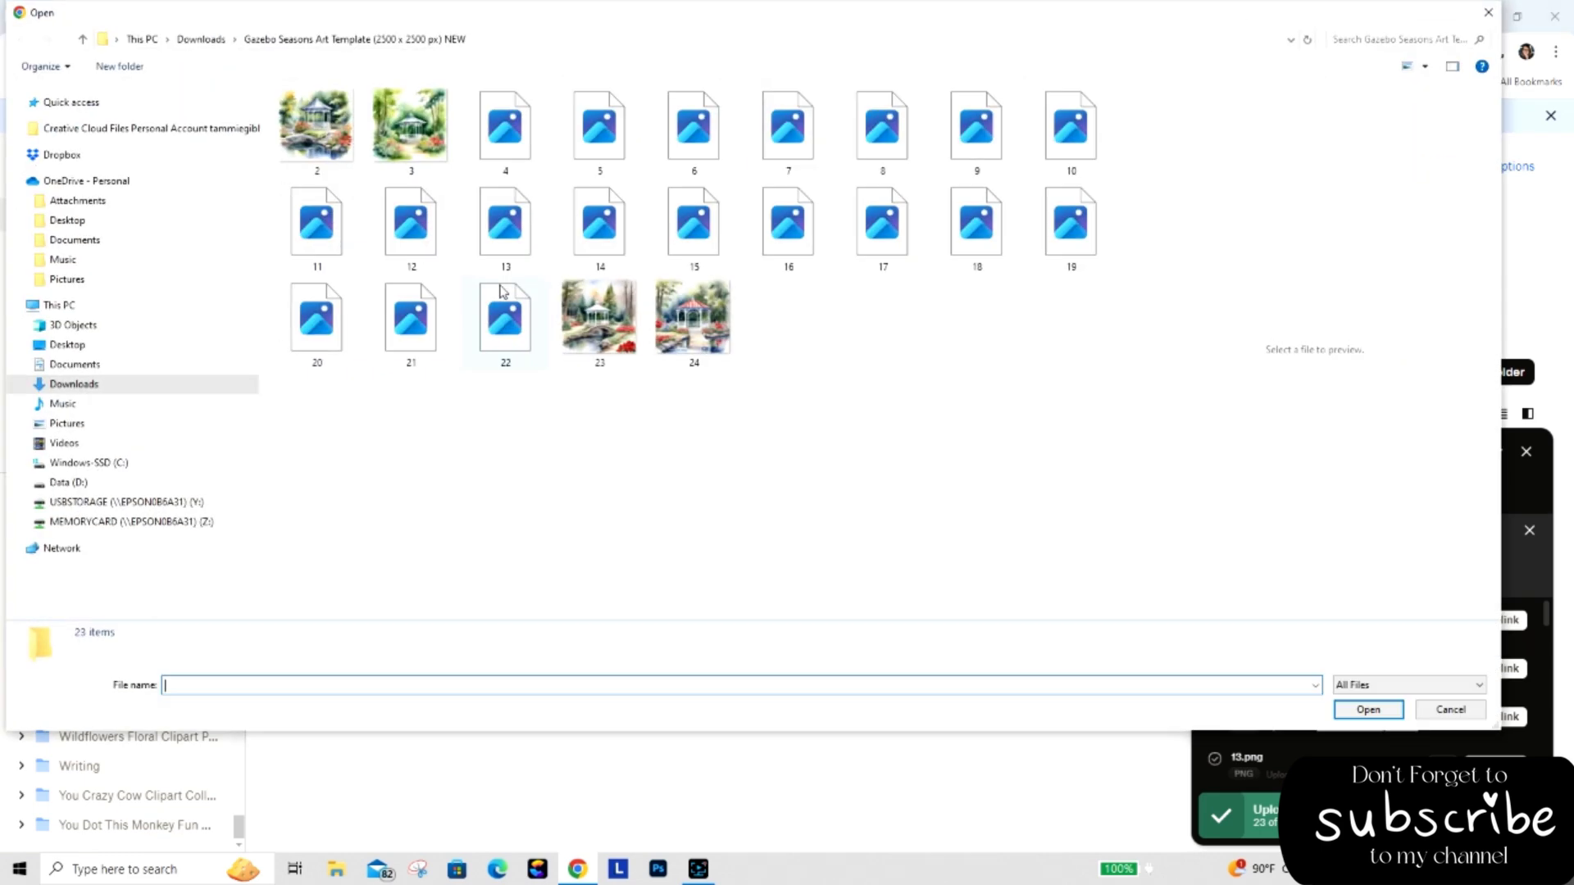
{"action": "left_click", "coordinate": [83, 39]}
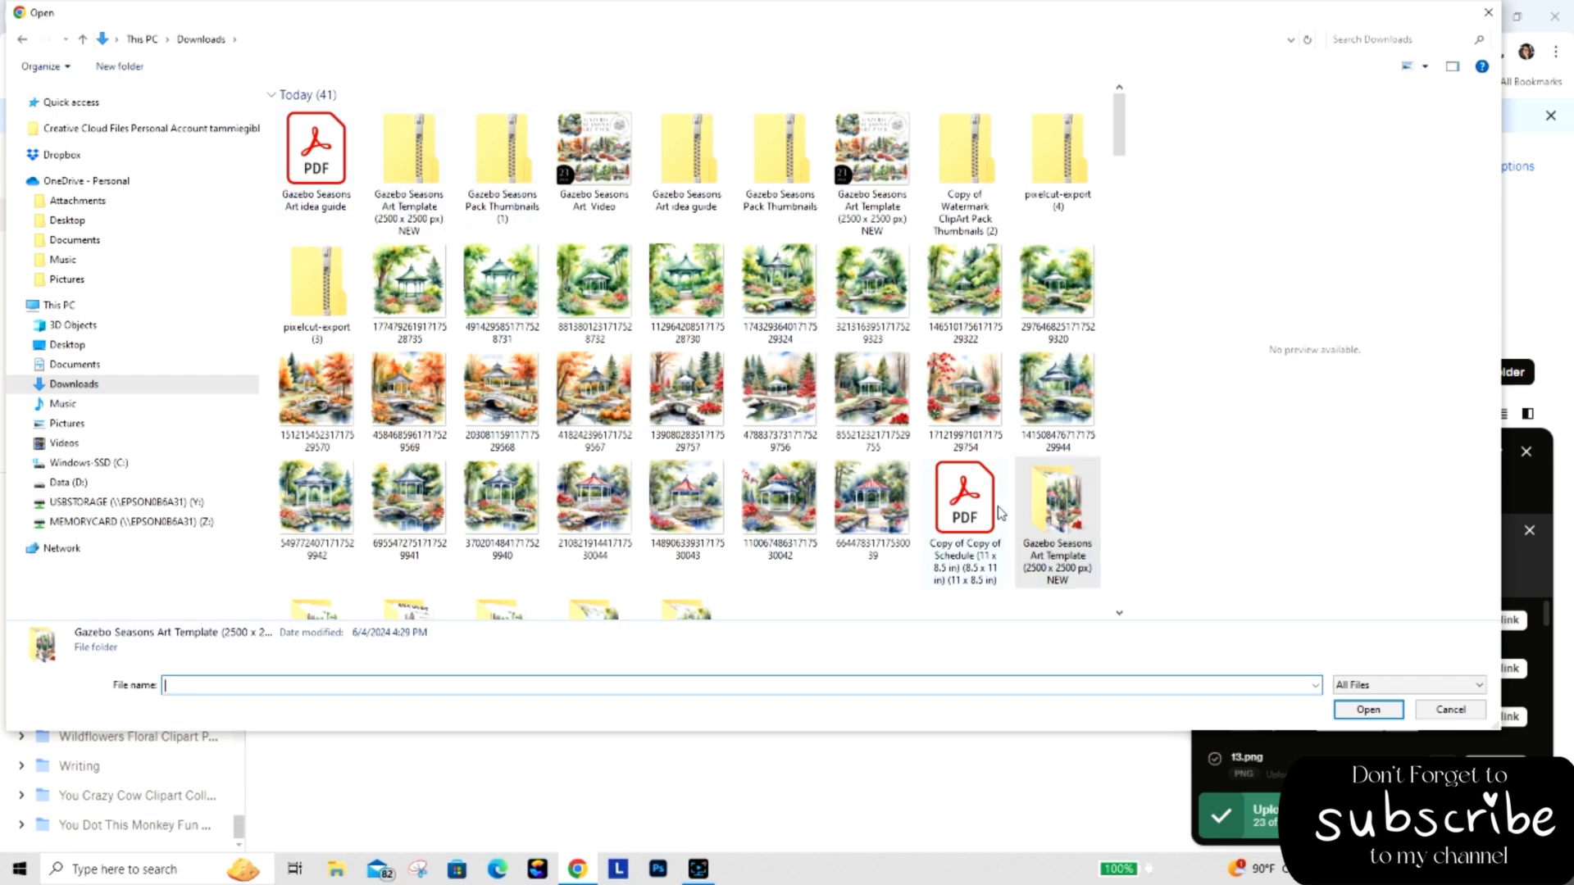
{"action": "mouse_move", "coordinate": [1119, 148]}
{"action": "left_mouse_down"}
{"action": "mouse_move", "coordinate": [1124, 196]}
{"action": "mouse_move", "coordinate": [1123, 139]}
{"action": "left_mouse_up"}
{"action": "left_click", "coordinate": [324, 202]}
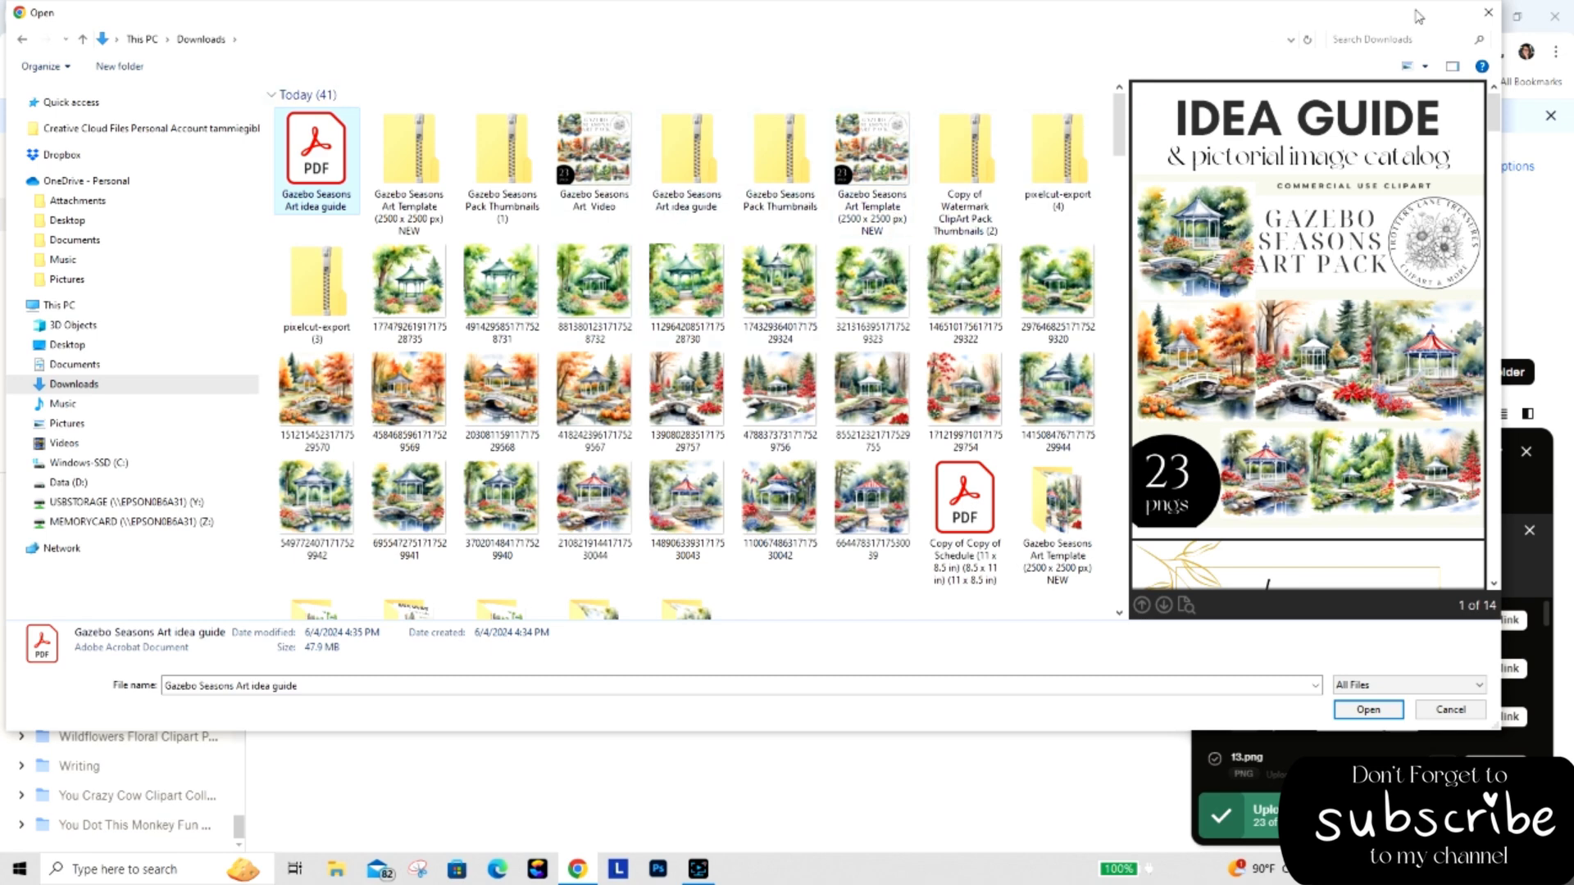
{"action": "left_click", "coordinate": [1487, 13]}
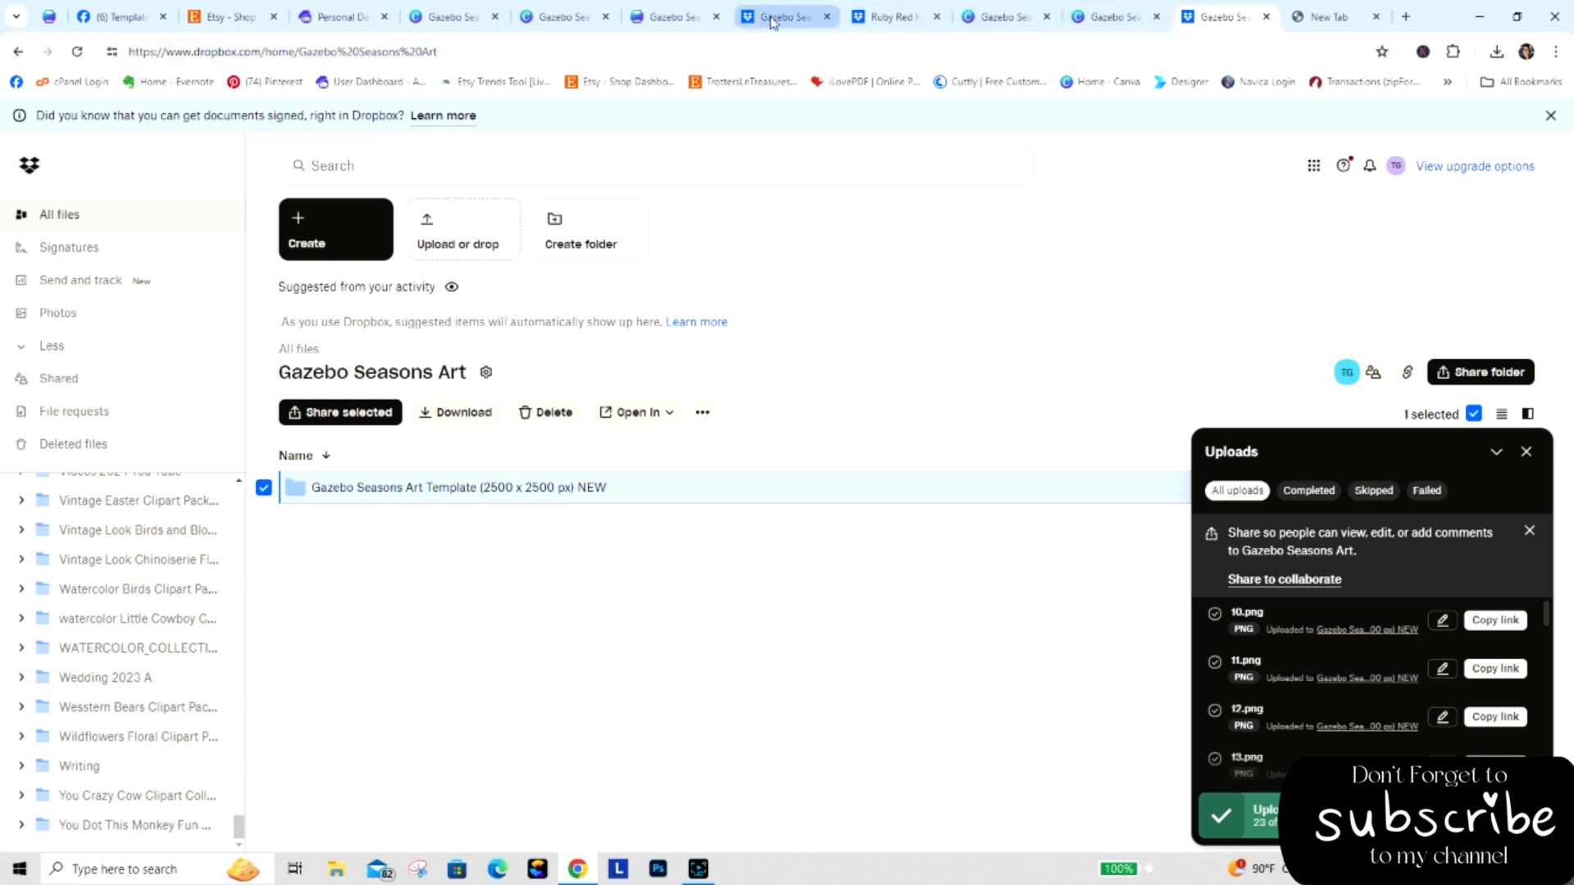
Switch to Canva's Gazebo Seasons Art Template (2500 x 2500 px) NEW design and download all 24 pages as a flattened PDF Print file.
{"action": "left_click", "coordinate": [882, 20]}
{"action": "left_click", "coordinate": [676, 17]}
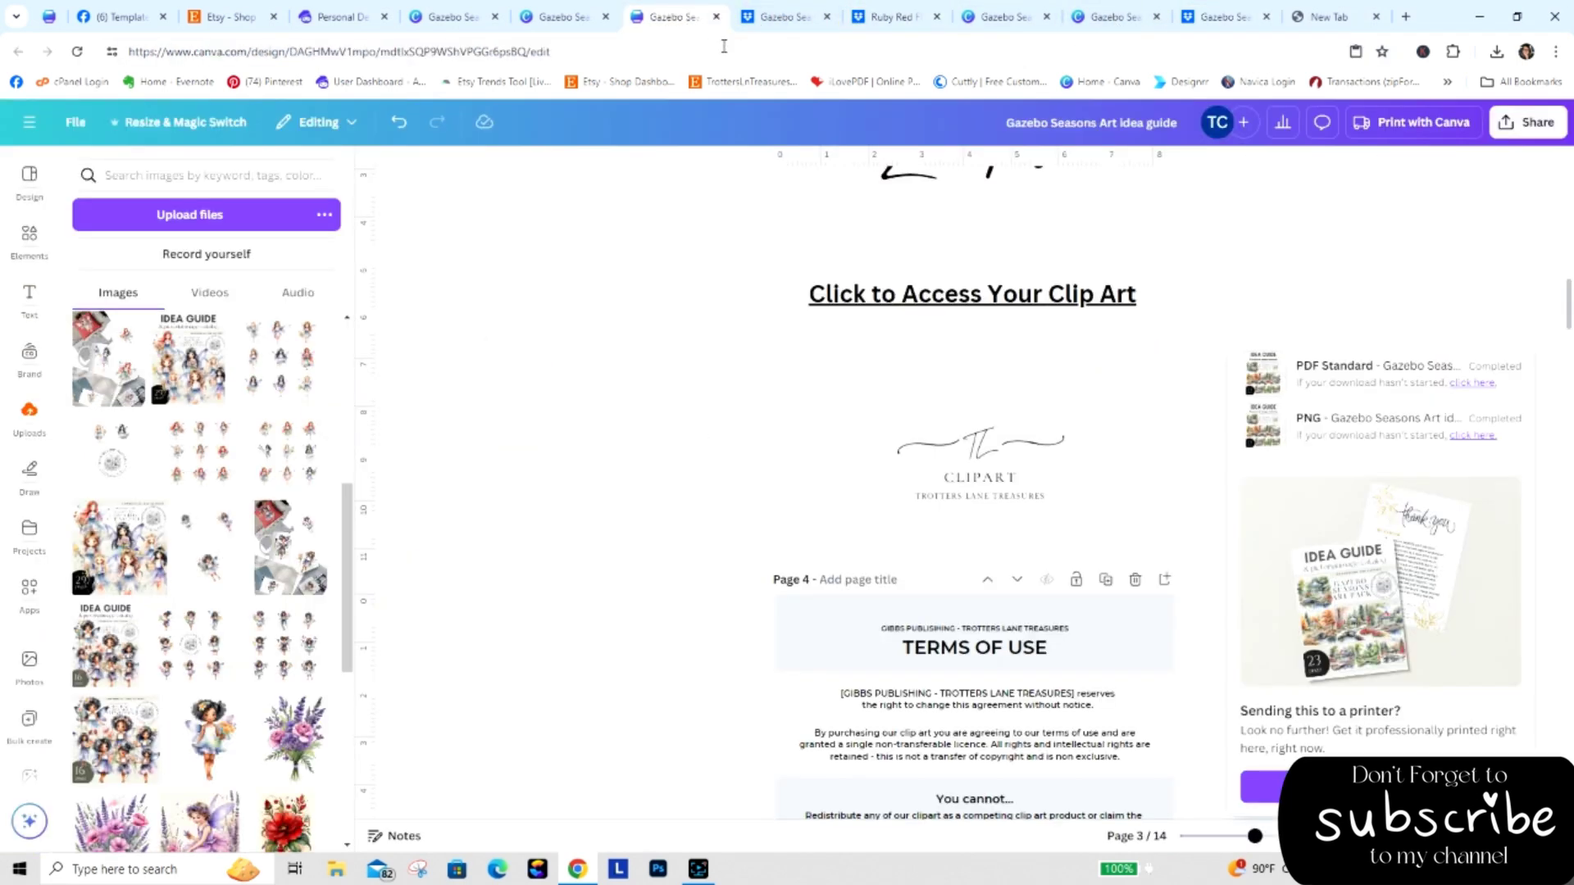
{"action": "left_click", "coordinate": [565, 18]}
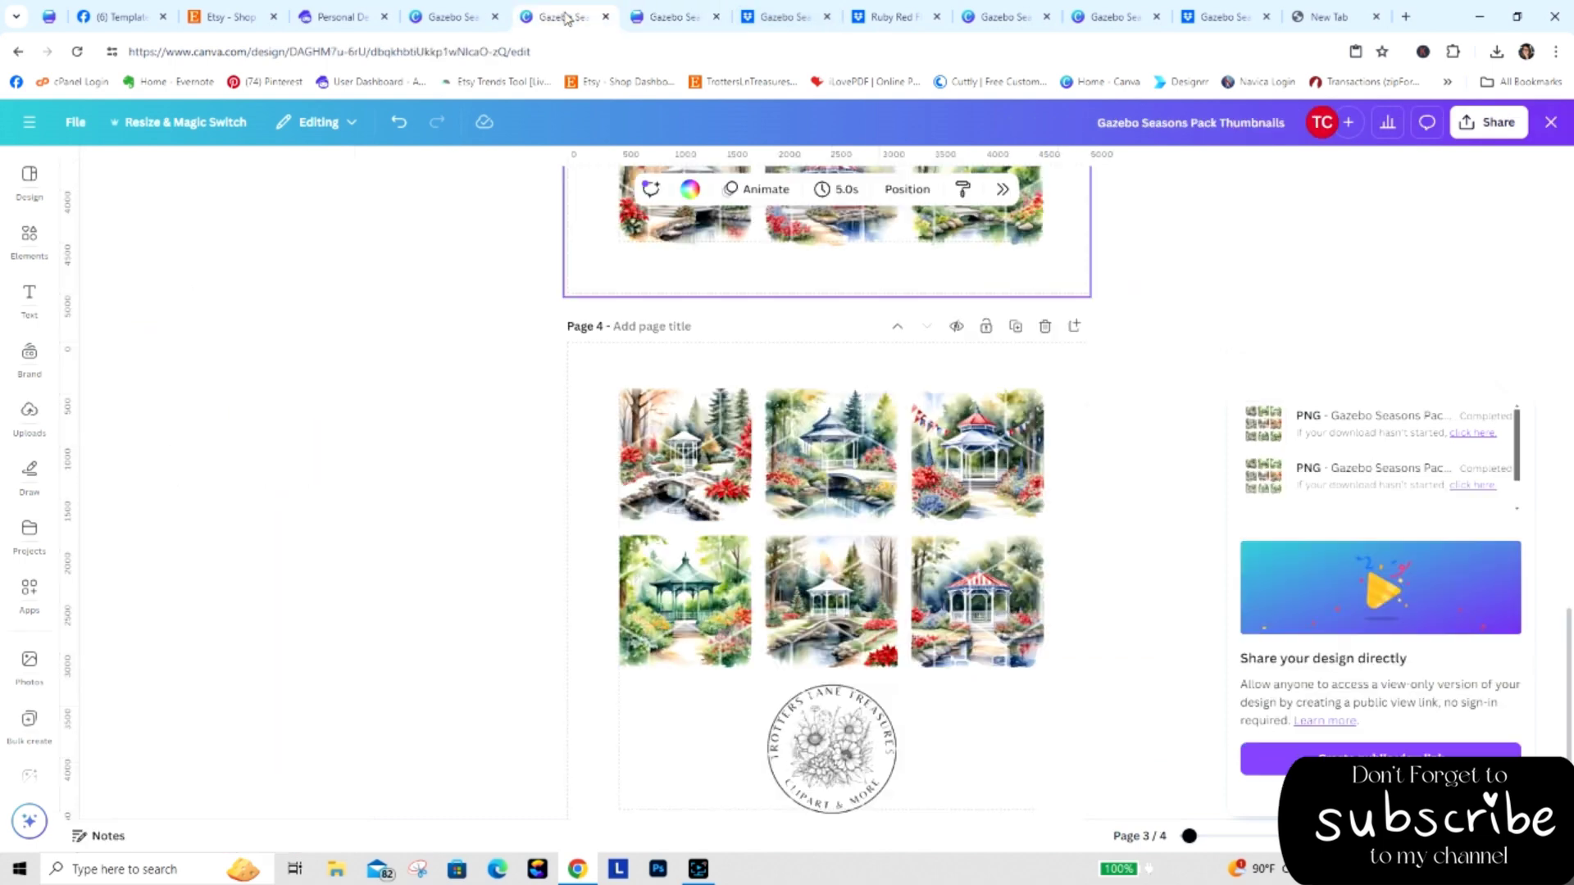
{"action": "left_click", "coordinate": [472, 24]}
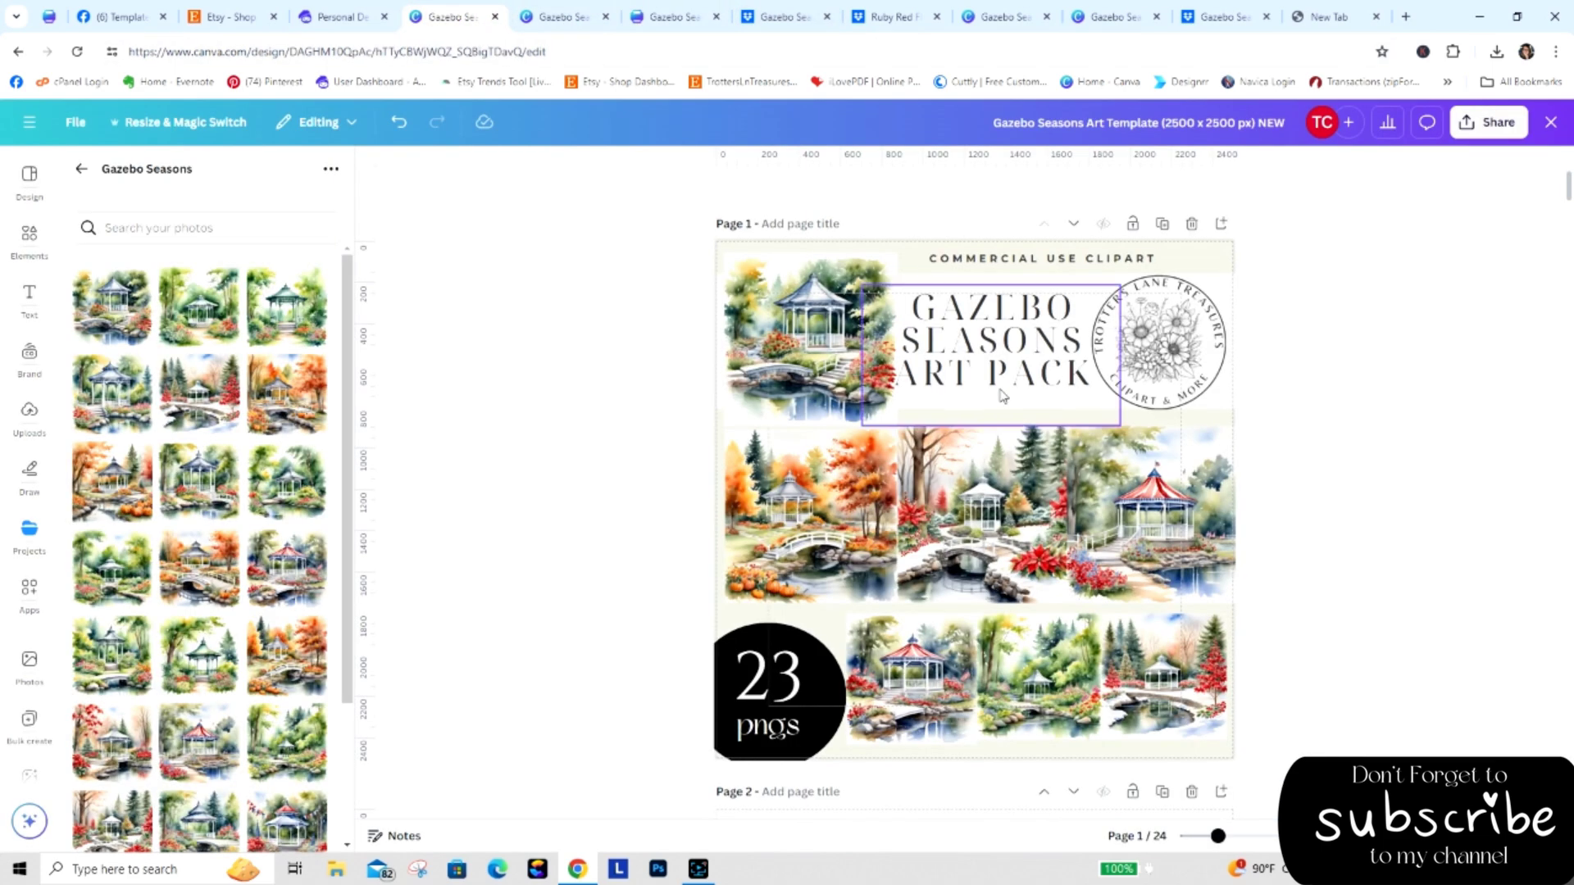
{"action": "left_click", "coordinate": [1498, 122]}
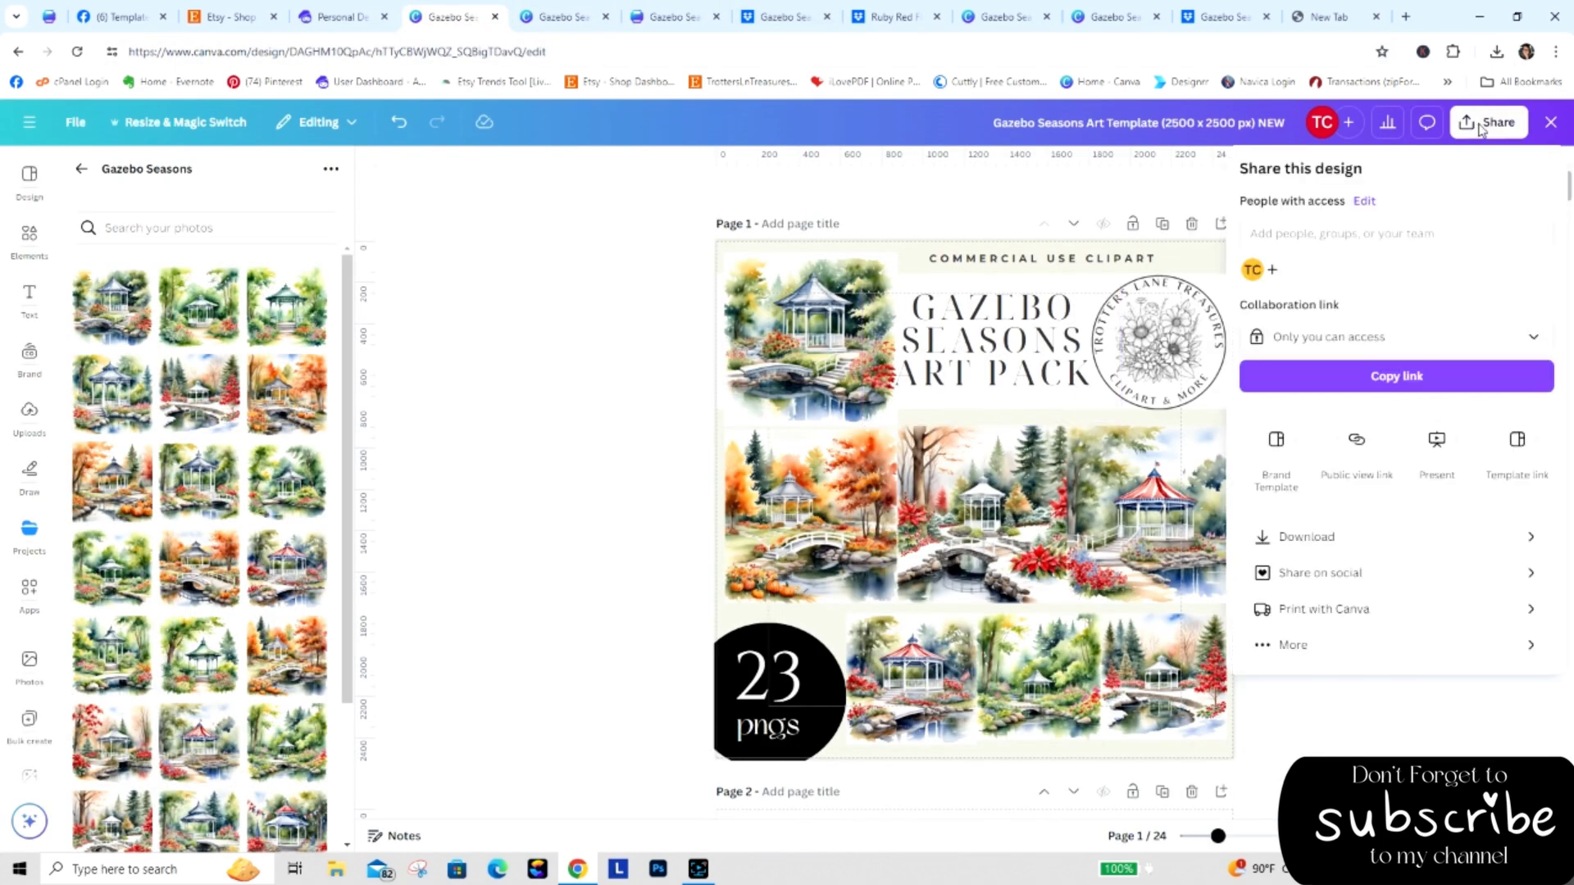
{"action": "left_click", "coordinate": [1395, 539]}
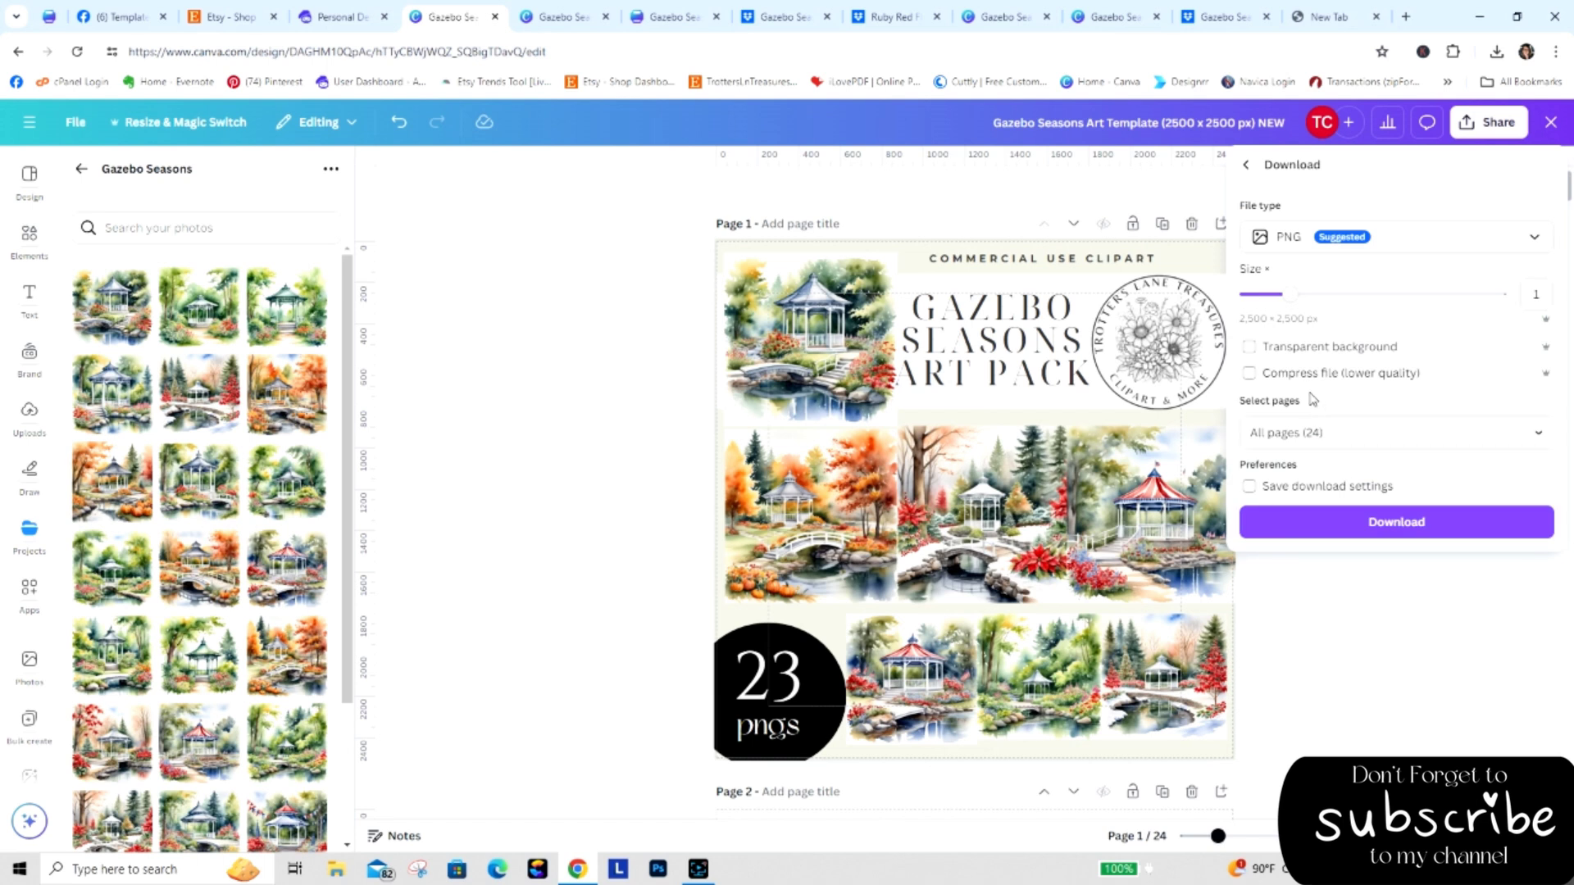
{"action": "left_click", "coordinate": [1395, 246]}
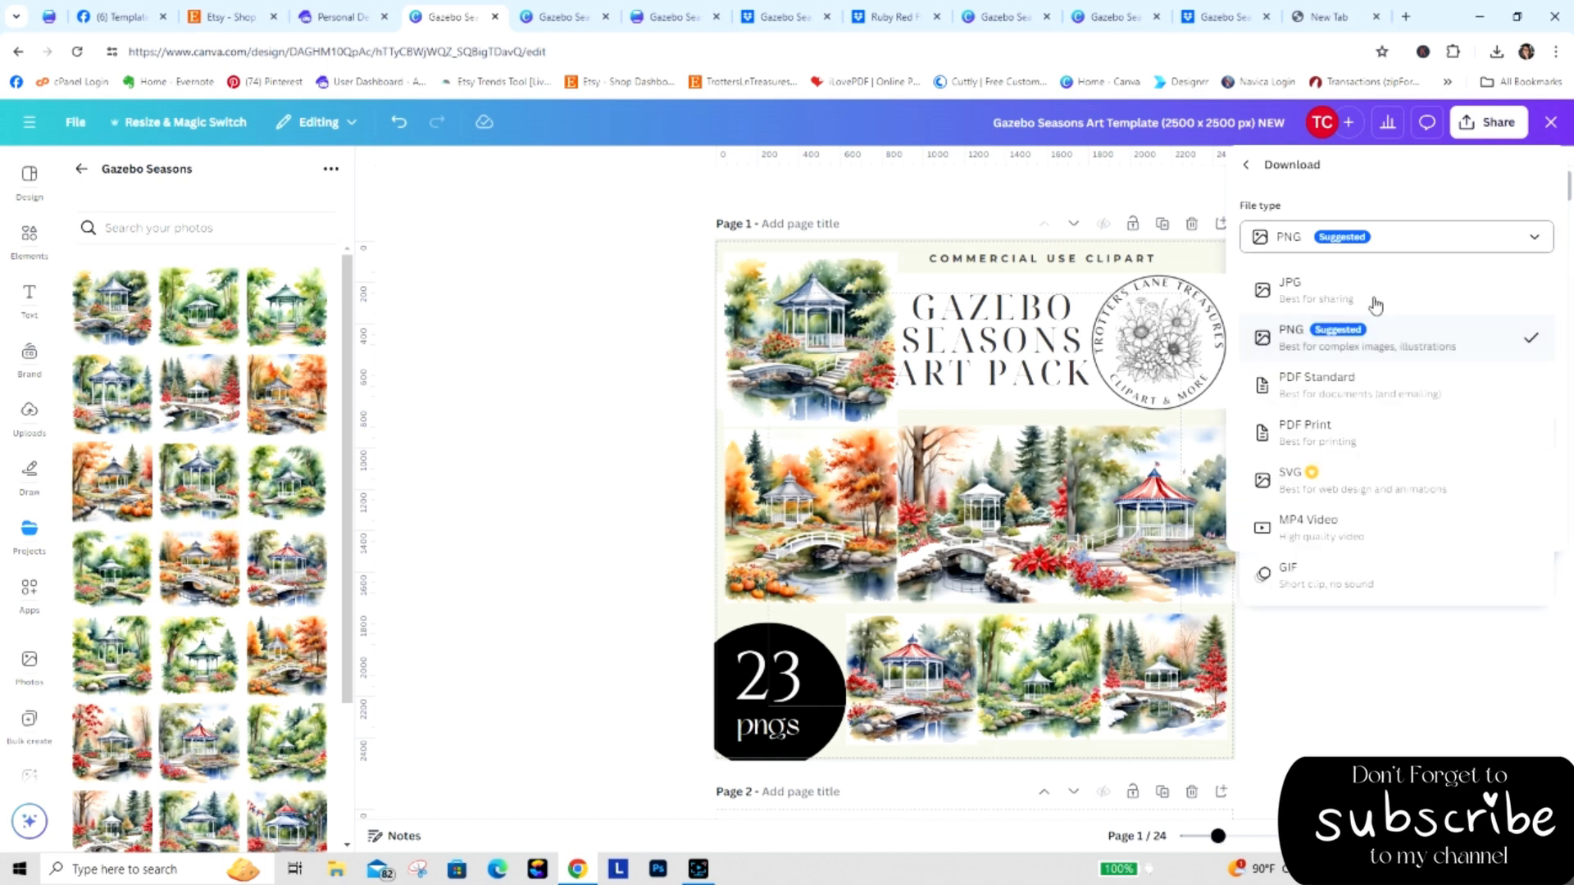
{"action": "left_click", "coordinate": [1344, 431]}
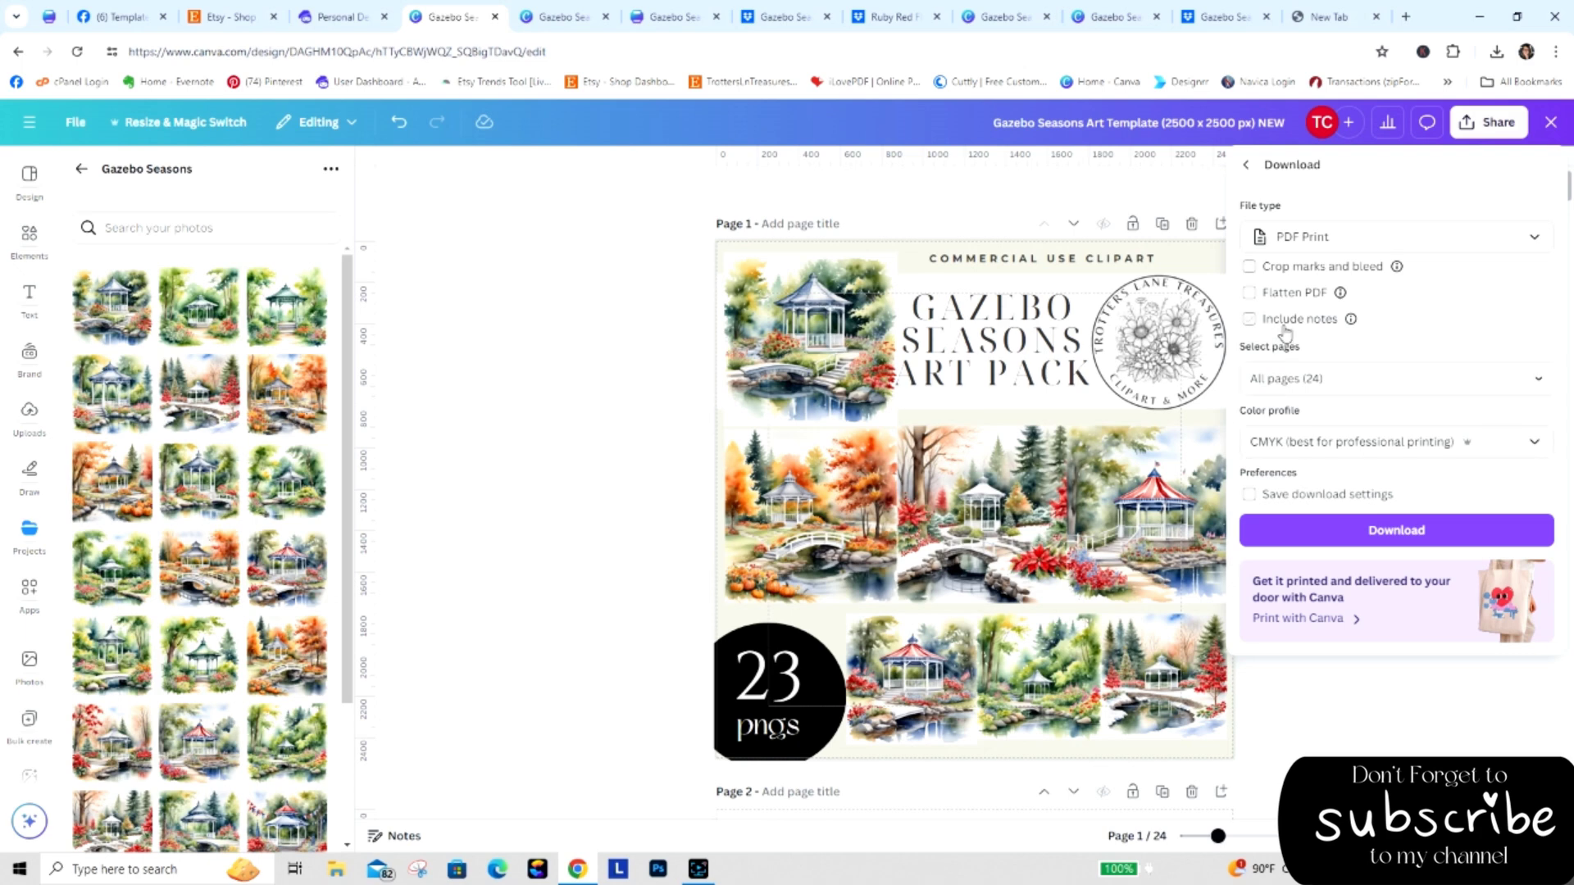
{"action": "left_click", "coordinate": [1249, 292]}
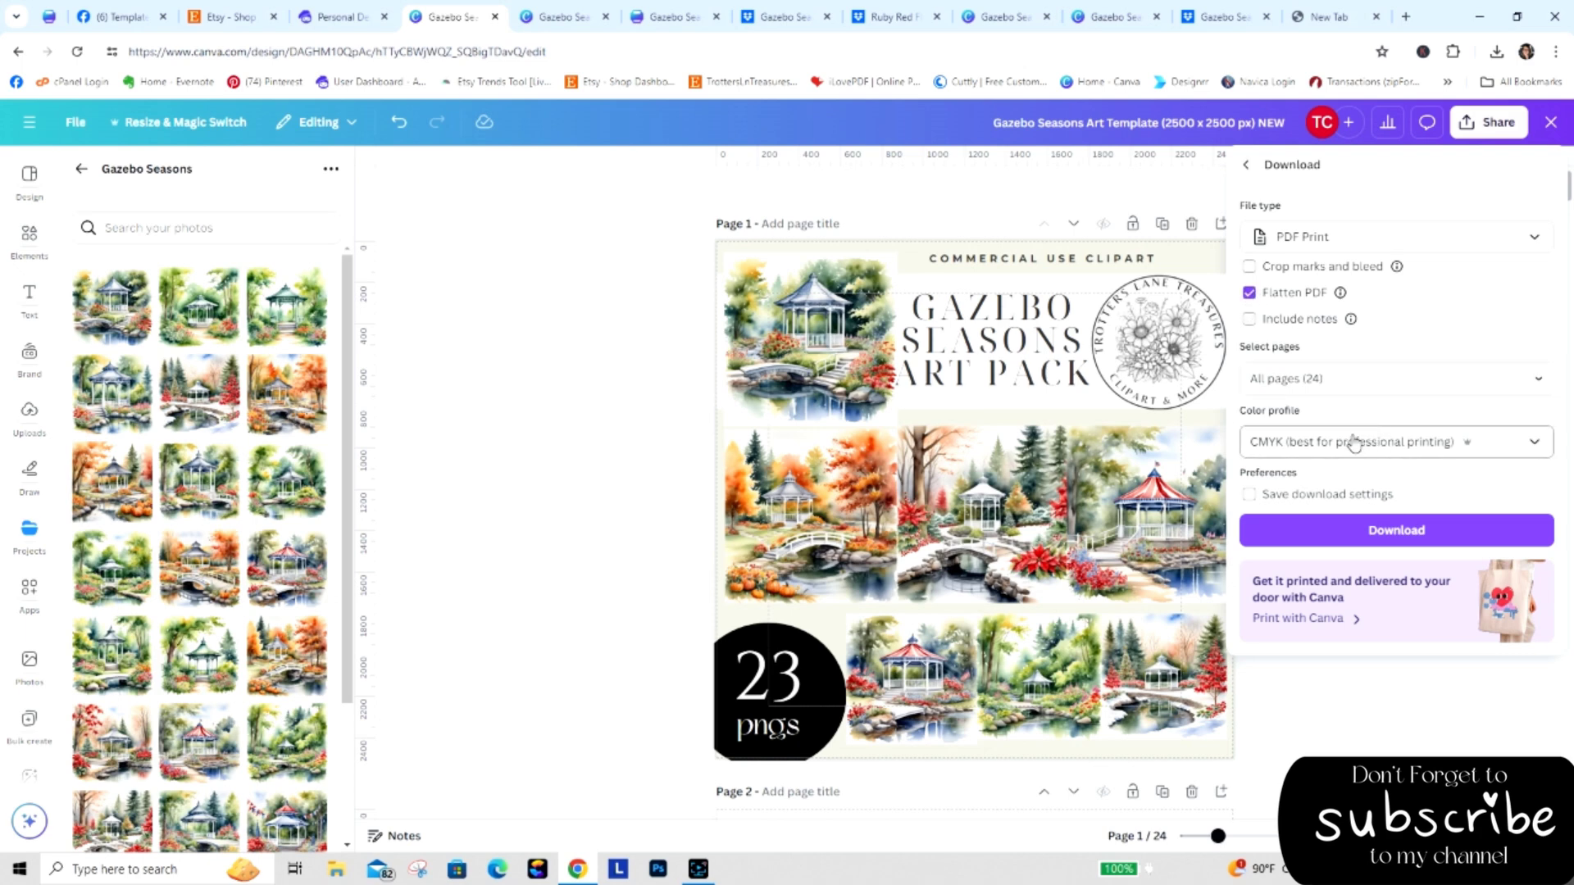
{"action": "left_click", "coordinate": [1381, 533]}
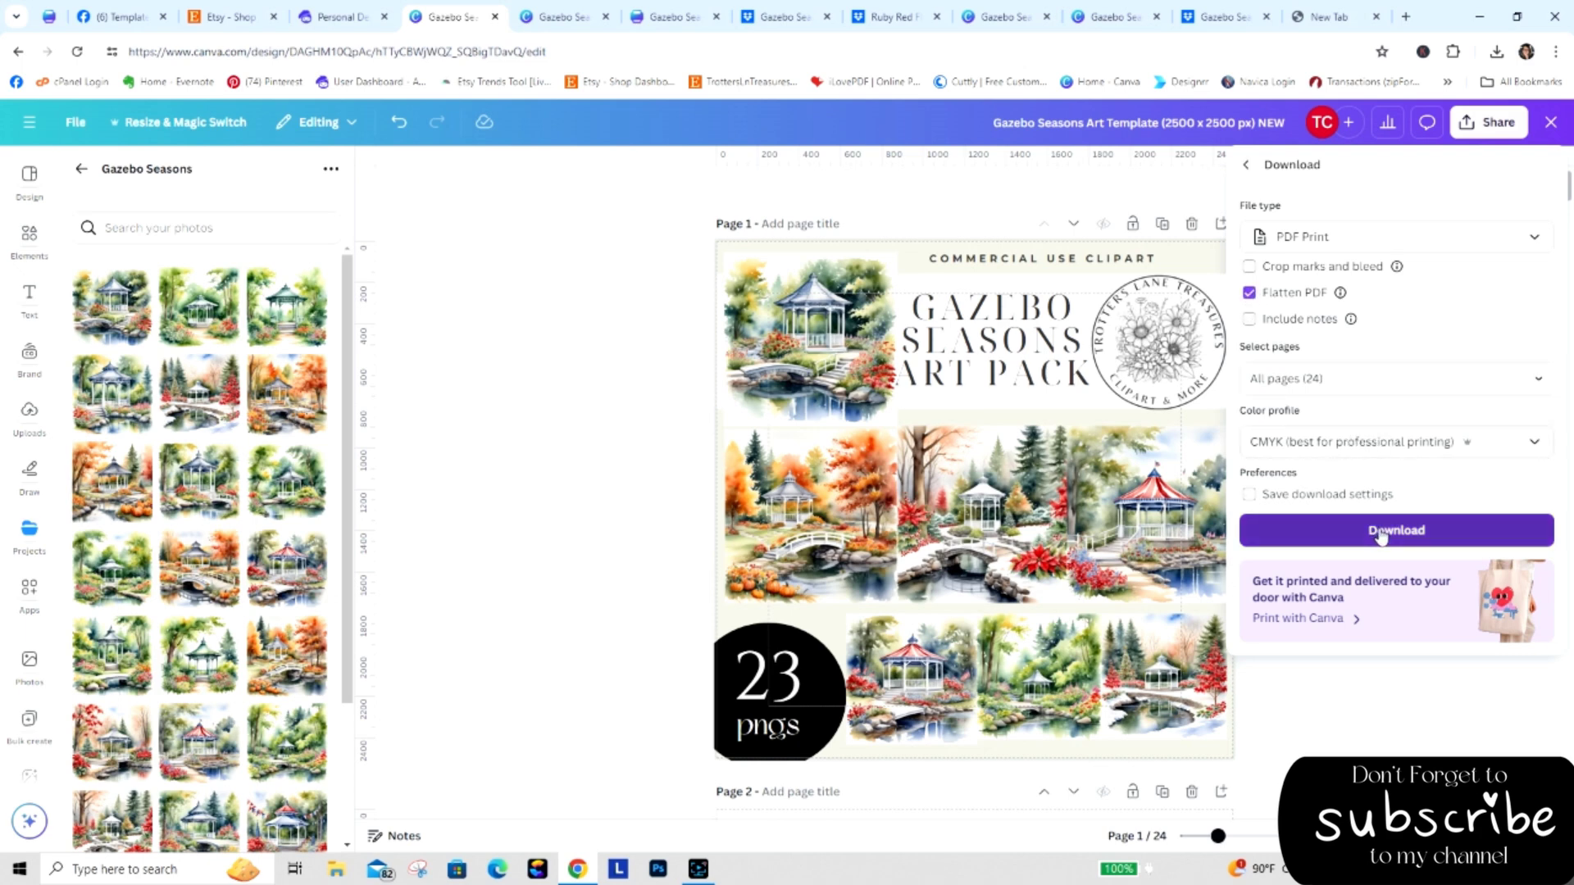